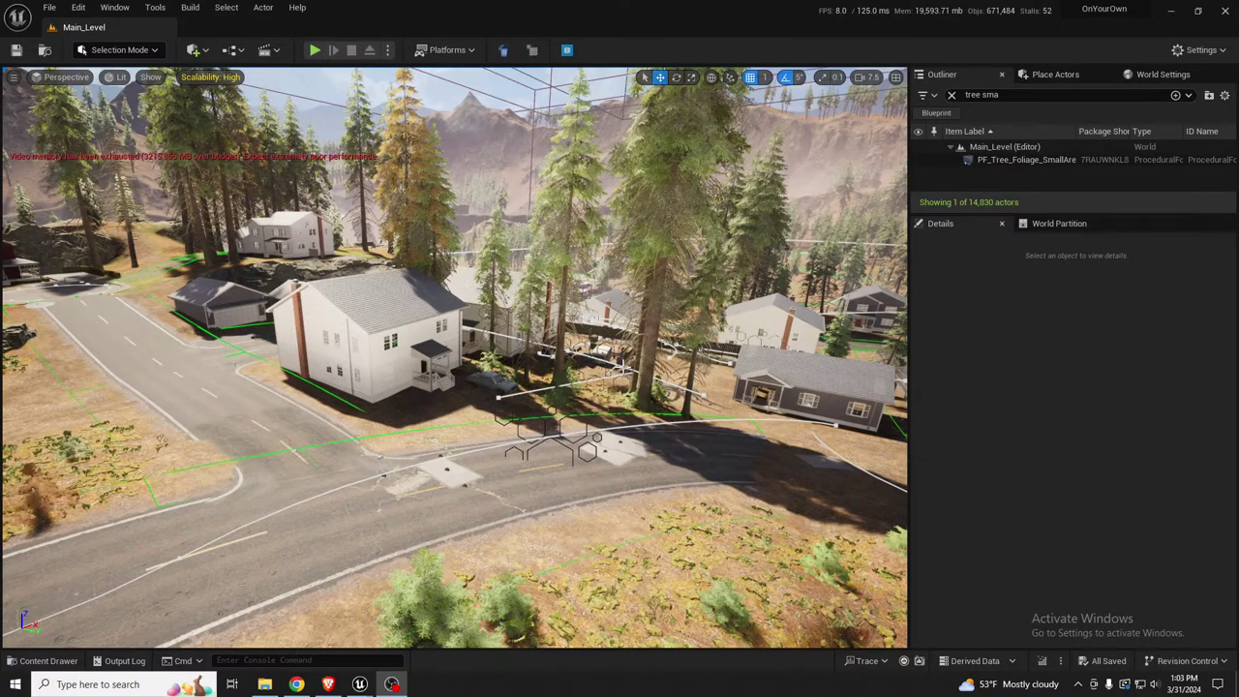
Survey the neighbourhood from above and examine the houses and garages placed along the roads and sloped terrain
right_click_drag(612, 395, 595, 426)
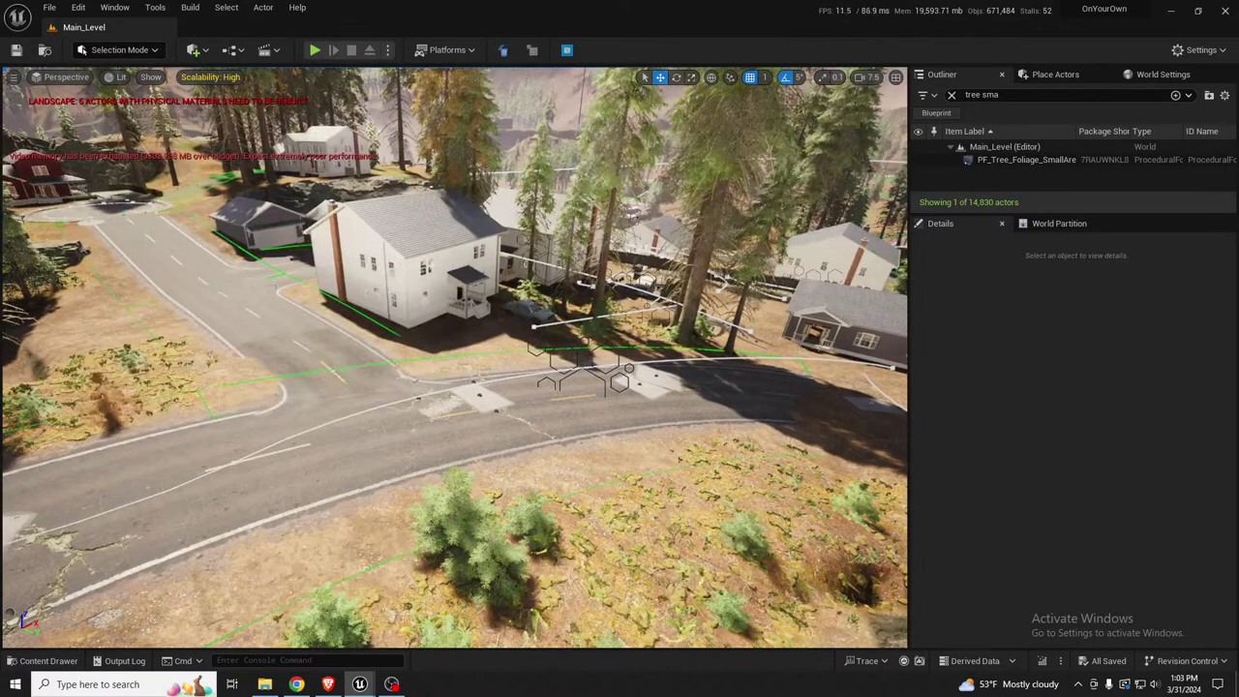
left_click_drag(1238, 191, 0, 62)
right_click_drag(600, 388, 353, 389)
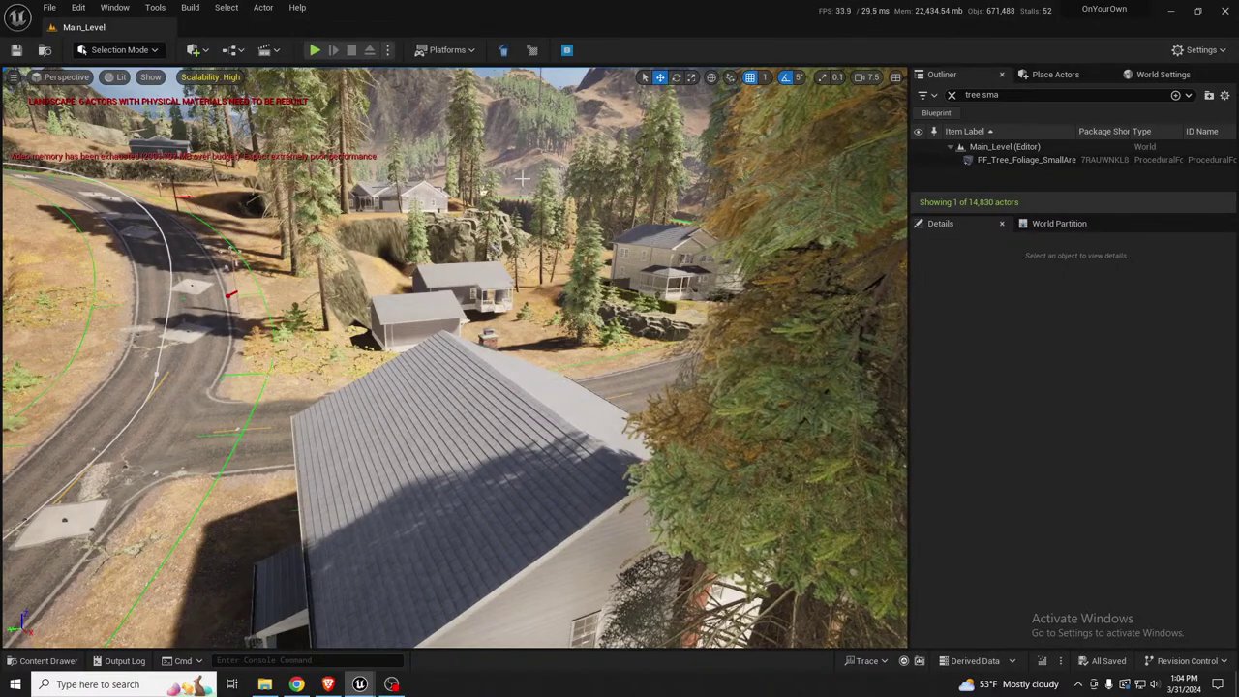
right_click_drag(495, 246, 421, 184)
key("w")
key("d")
key("w")
right_click_drag(508, 331, 559, 415)
key("s")
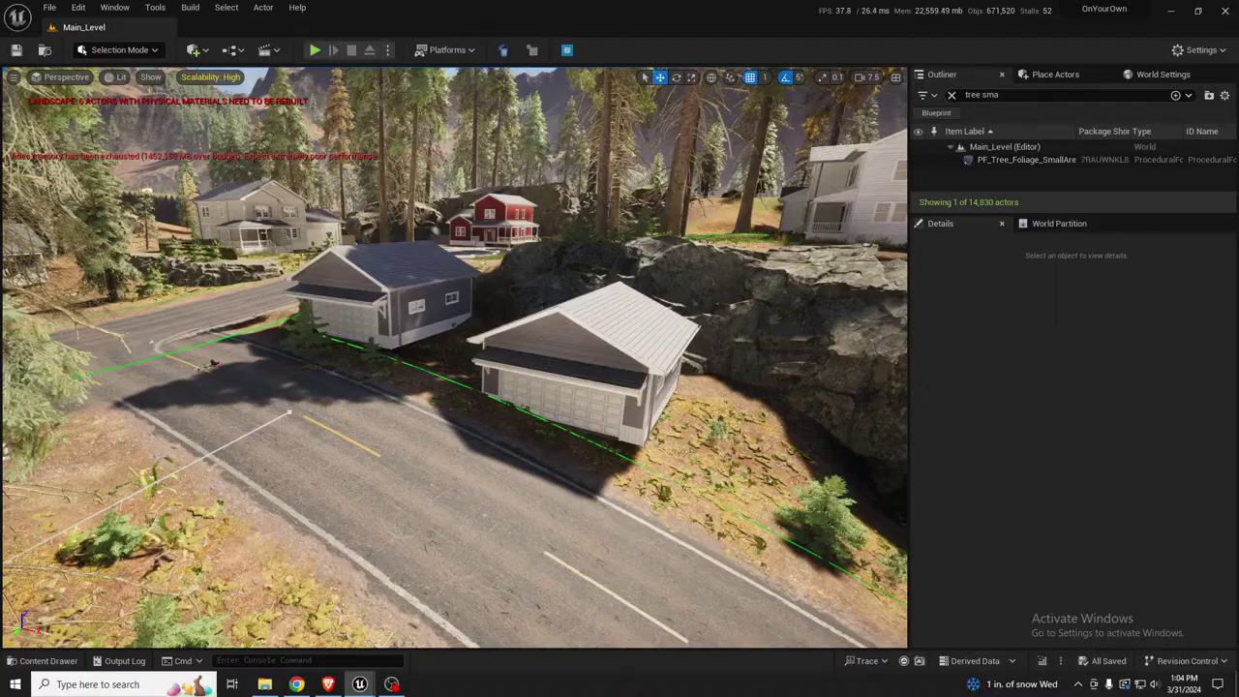
right_click_drag(540, 397, 329, 370)
key("w")
right_click_drag(646, 410, 302, 463)
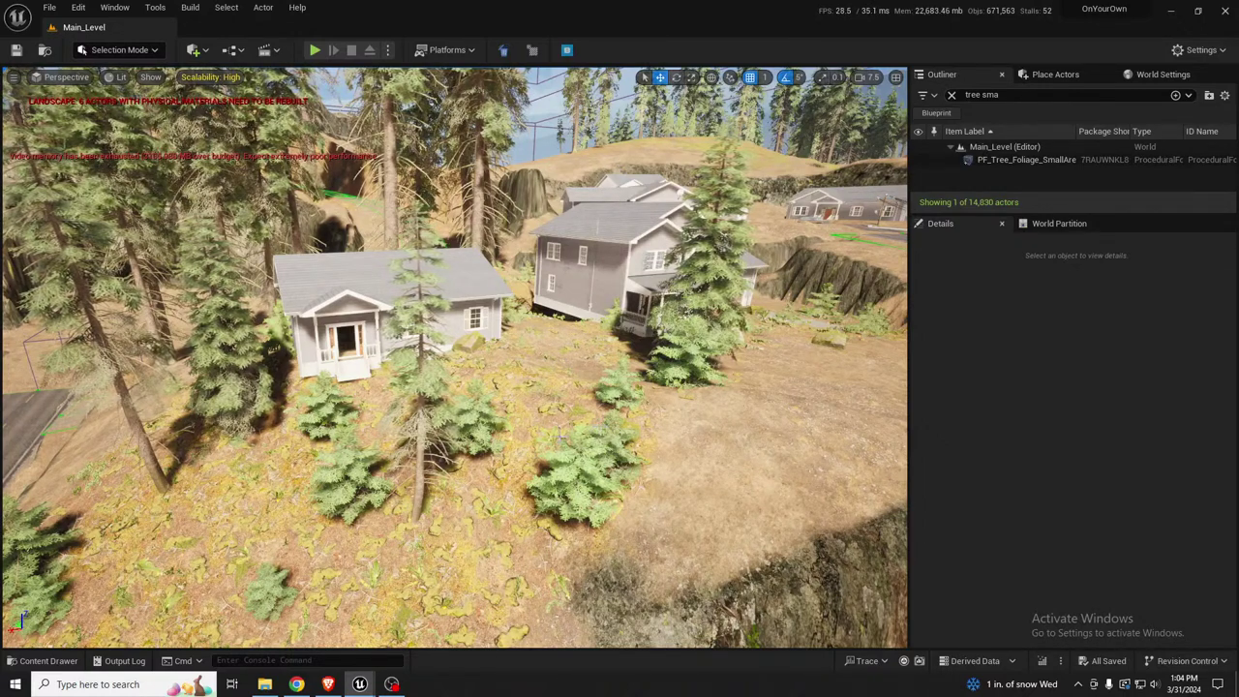
right_click_drag(455, 358, 259, 400)
key("w")
scroll(455, 359, "down", 2)
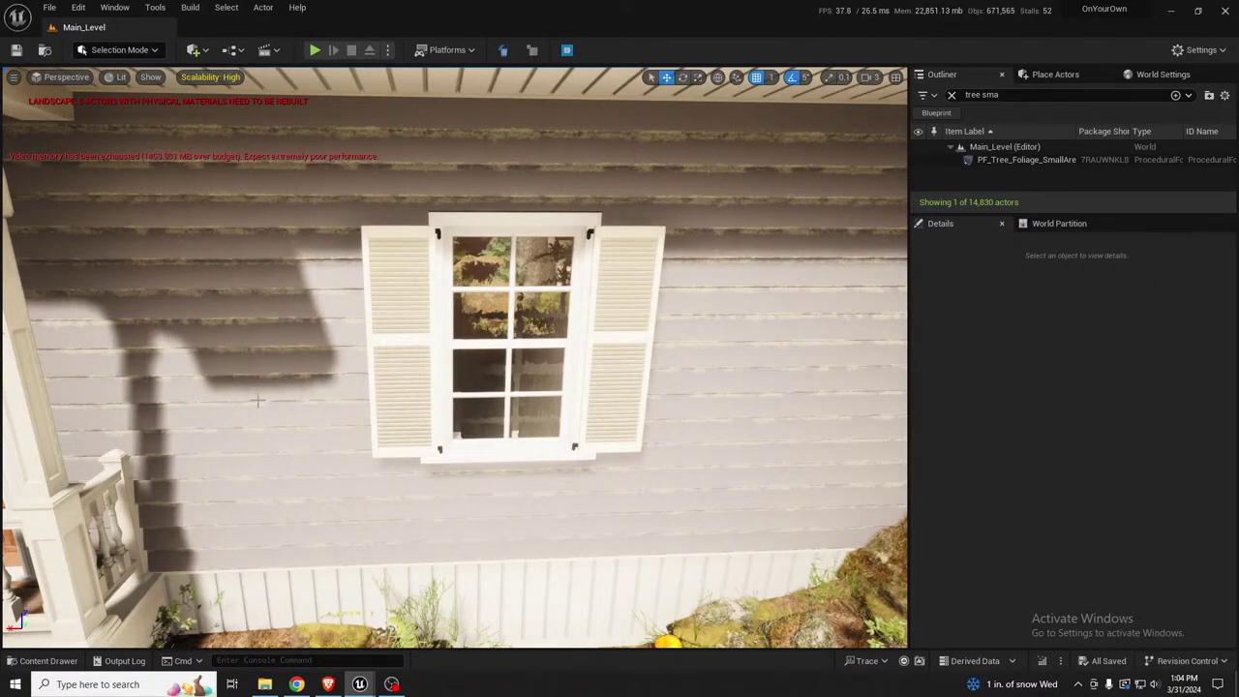
Inspect the shuttered windows and siding of the grey house and the brick foundation beneath the white house
right_click_drag(437, 355, 416, 356)
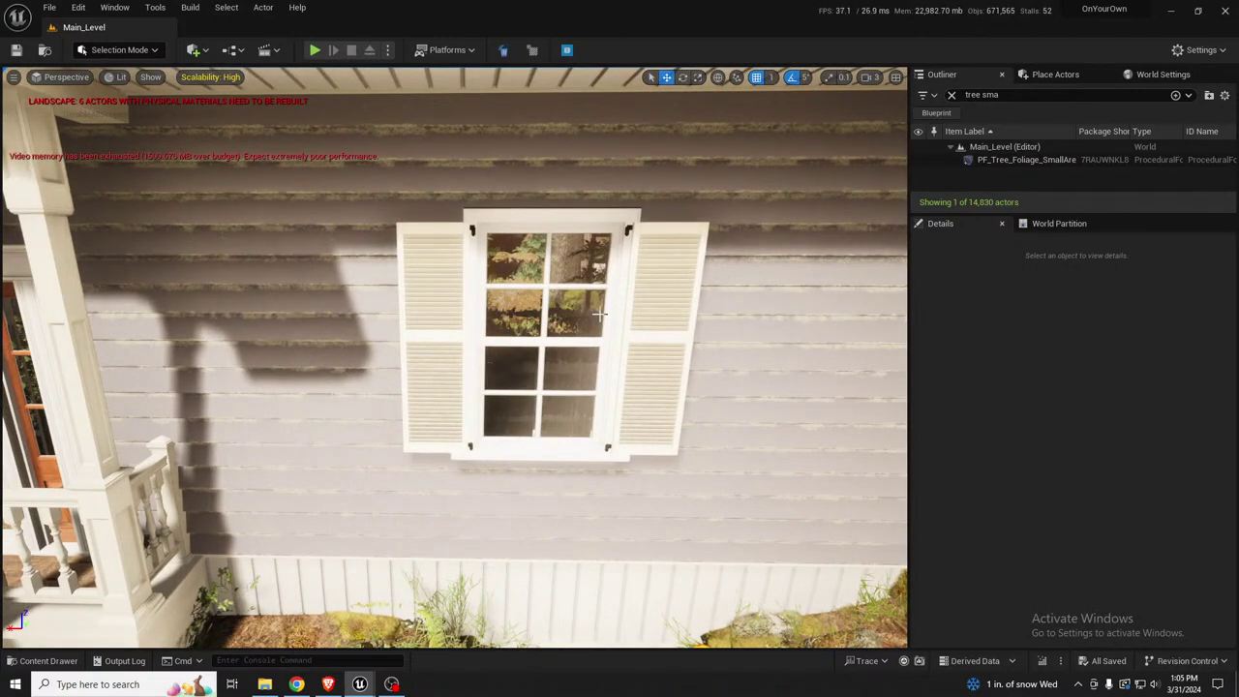
right_click_drag(573, 386, 671, 356)
key("s")
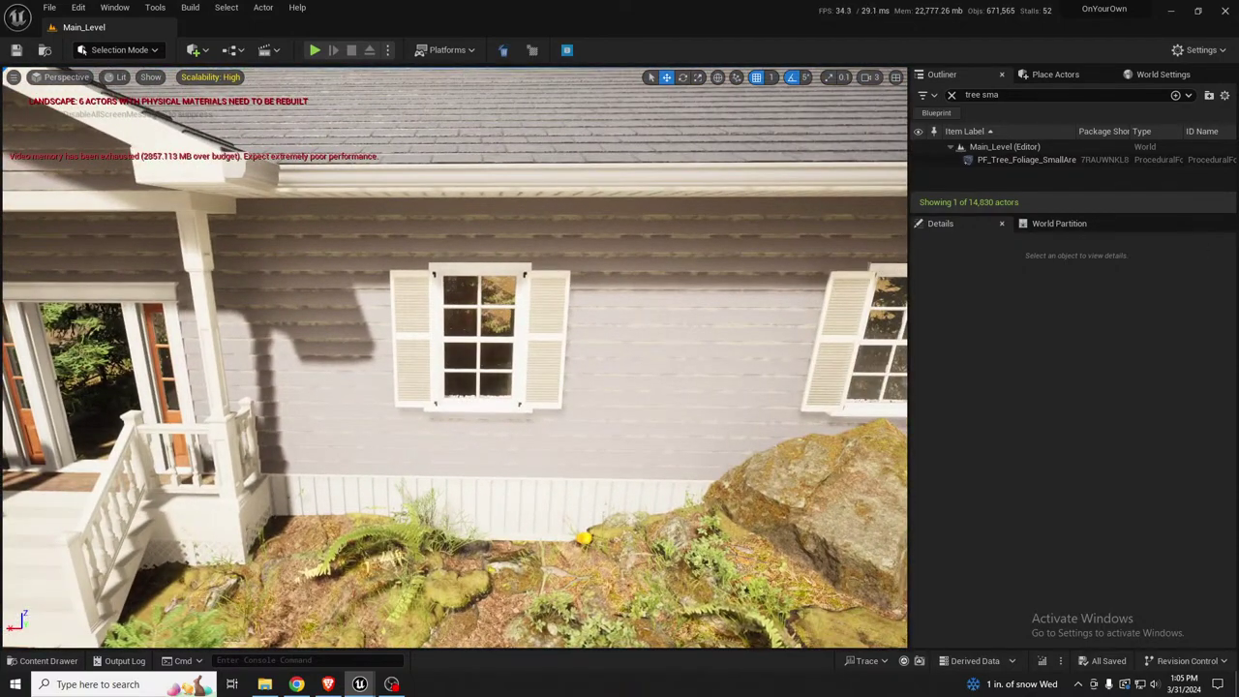
right_click_drag(456, 354, 581, 381)
key("w")
scroll(261, 359, "down", 2)
scroll(250, 361, "up", 2)
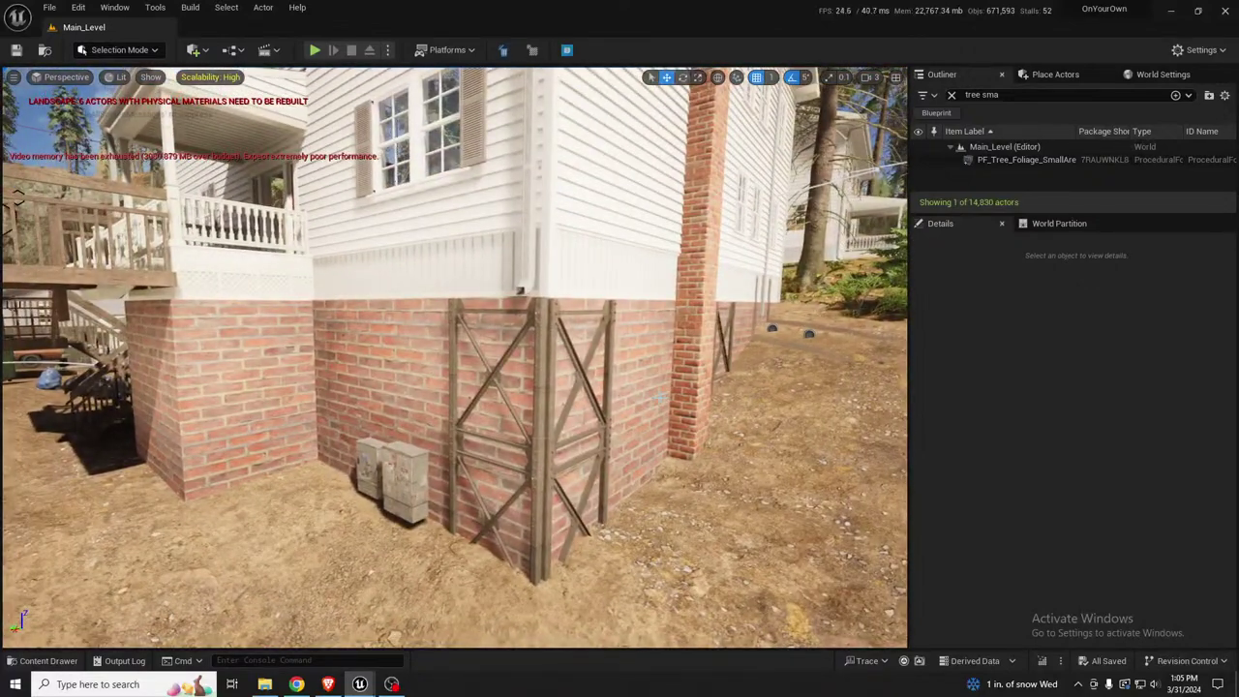
Open the ResidentialHouses level instance for editing and raise the white house's brick foundation cube to a Z location of 5020
left_click(619, 397)
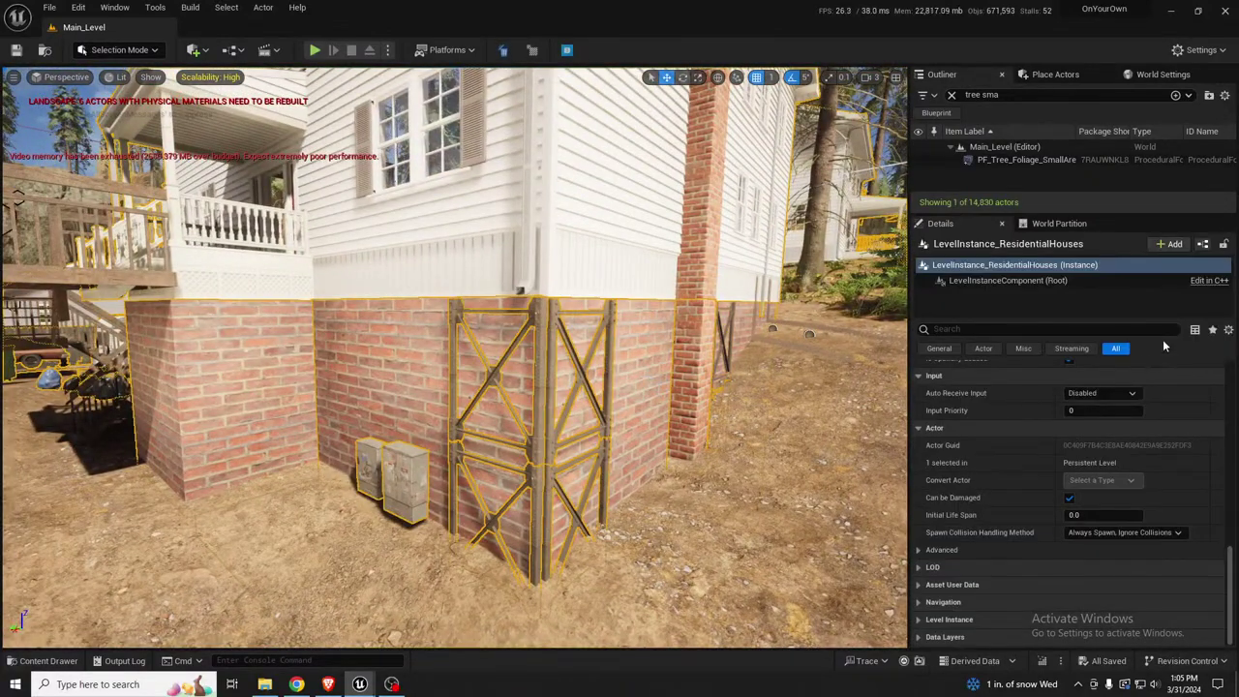
scroll(1161, 465, "up", 10)
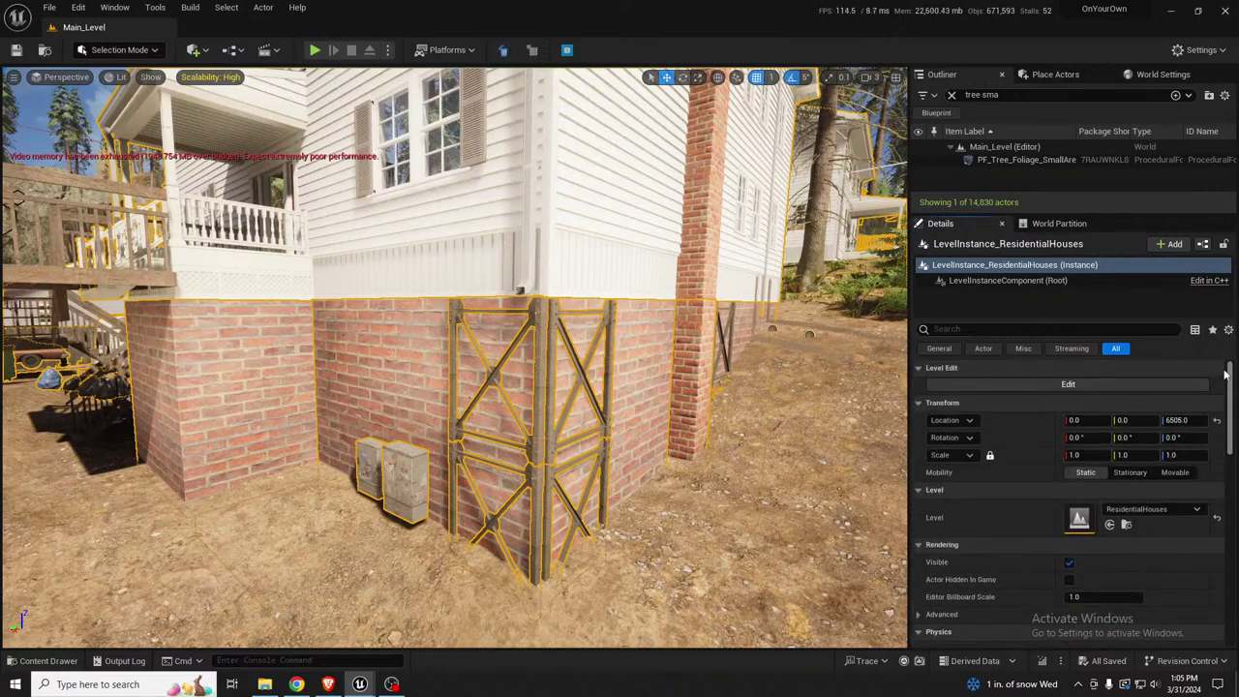
left_click(1110, 389)
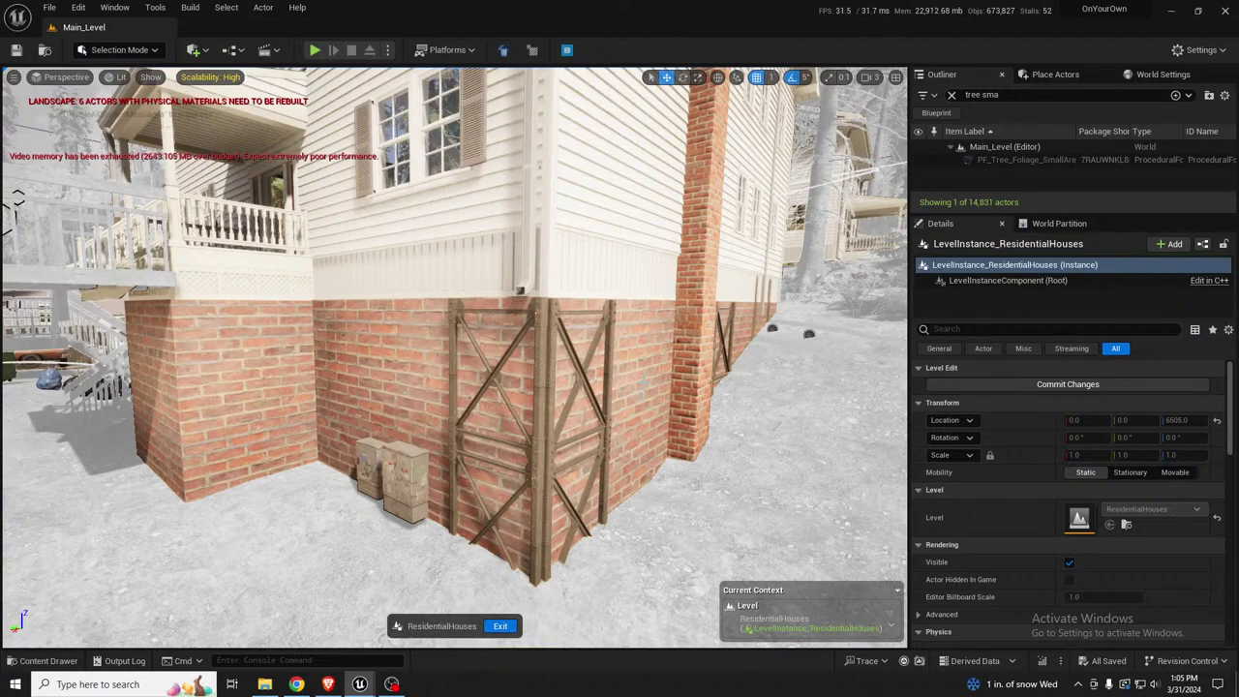
left_click(608, 426)
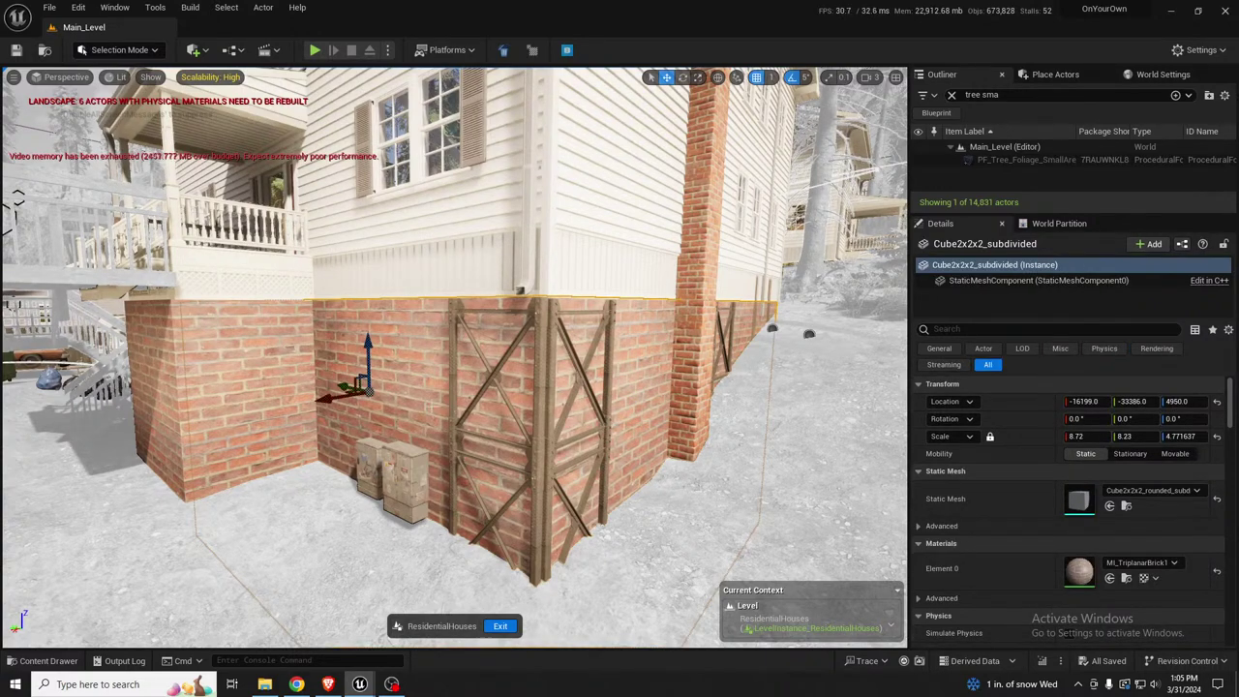
left_click_drag(368, 346, 304, 401)
Try tilting the brick foundation cube -20° about the Y axis, and undo the rotation
key("e")
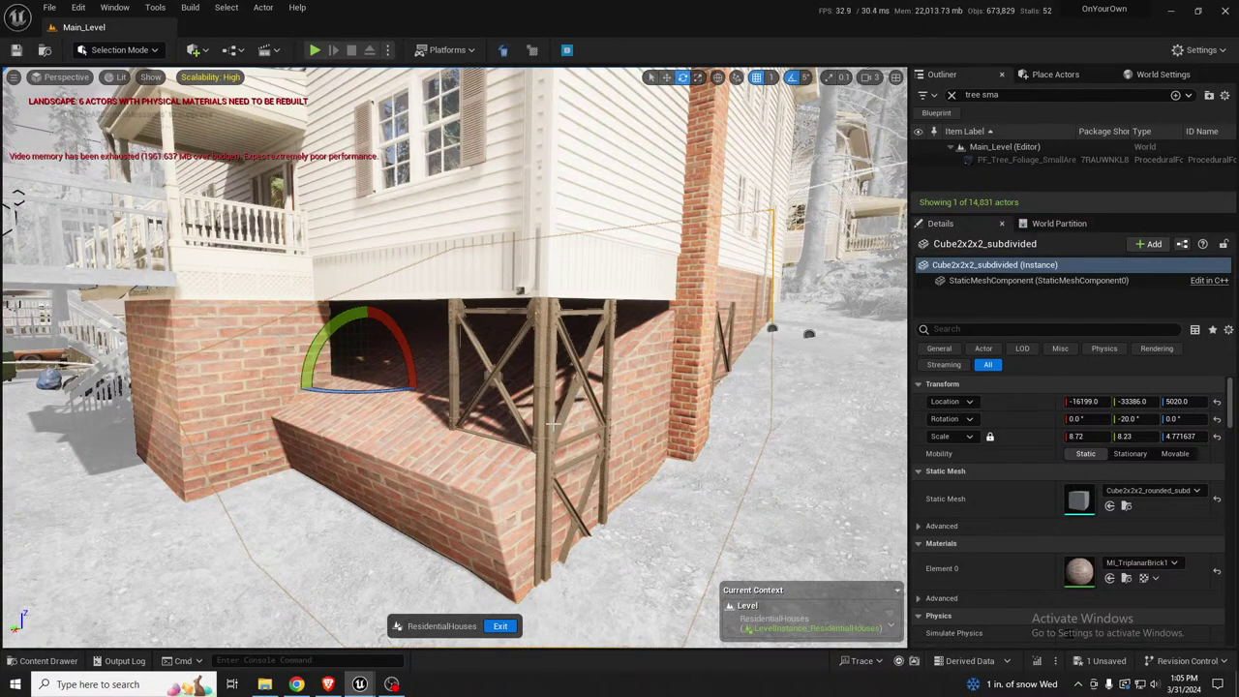
right_click_drag(547, 427, 515, 418)
key("ctrl+z")
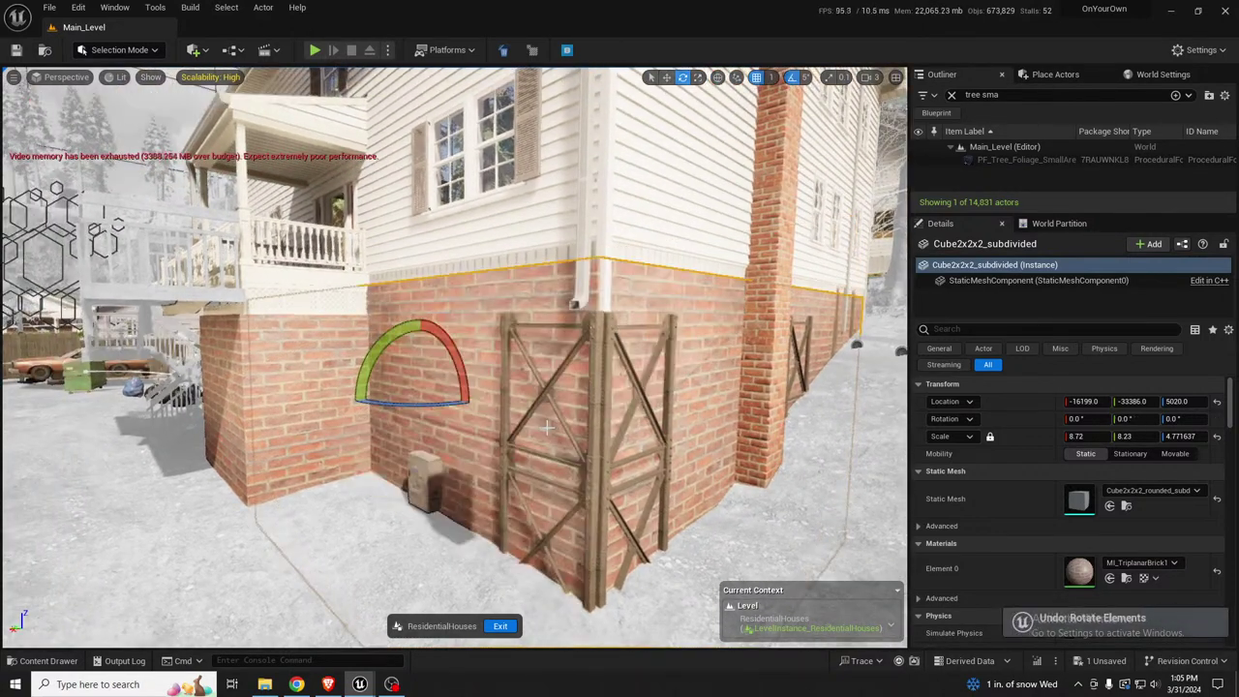
right_click_drag(646, 408, 666, 432)
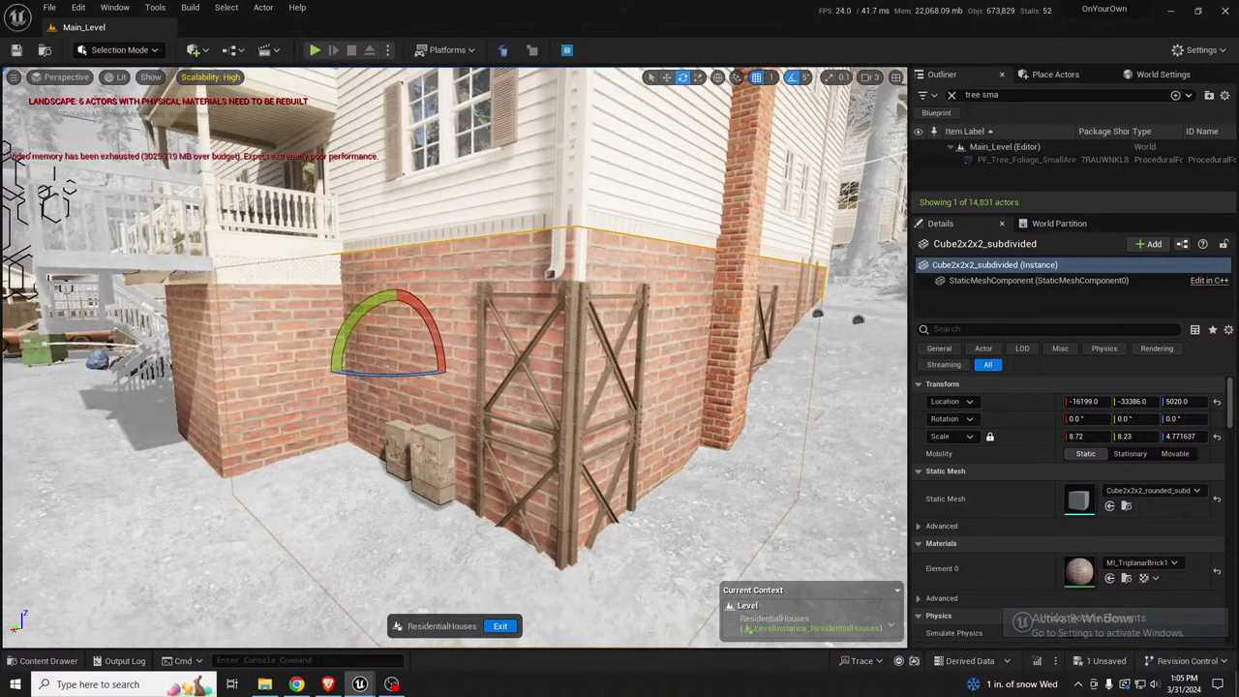
key("Escape")
Switch to the M_Triplanar material and examine the world position, object position and UV_Scale nodes at the start of its graph
left_click(655, 275)
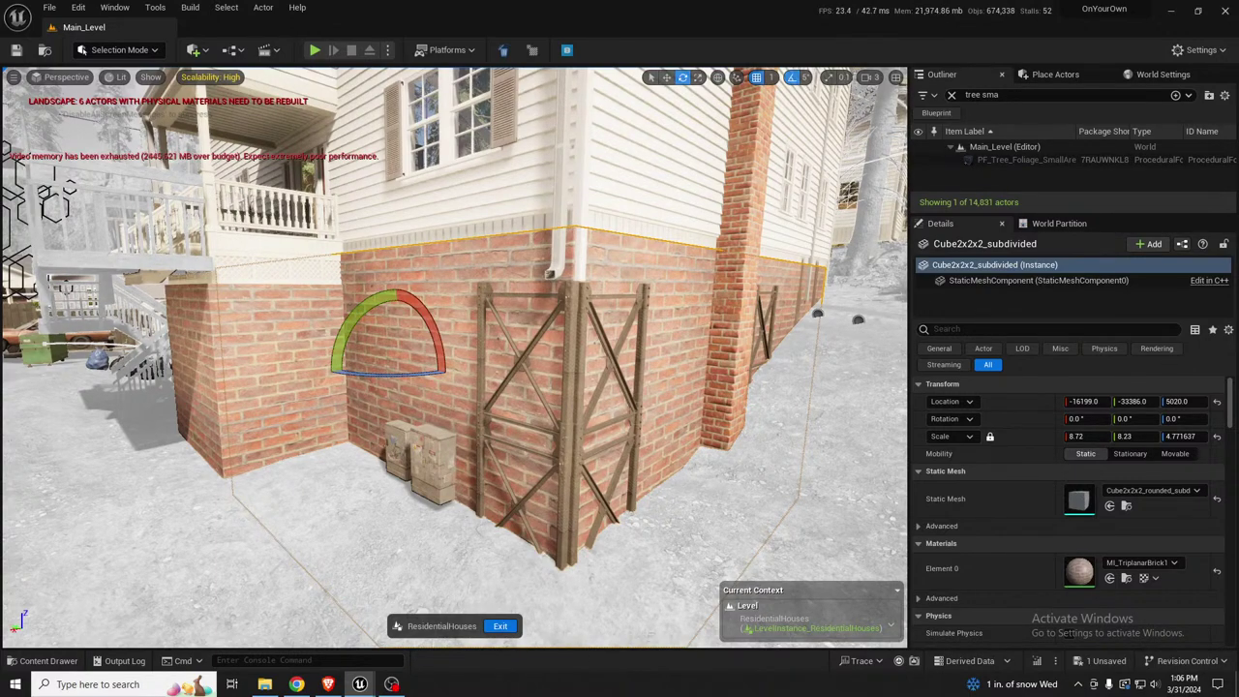
left_click_drag(0, 102, 298, 33)
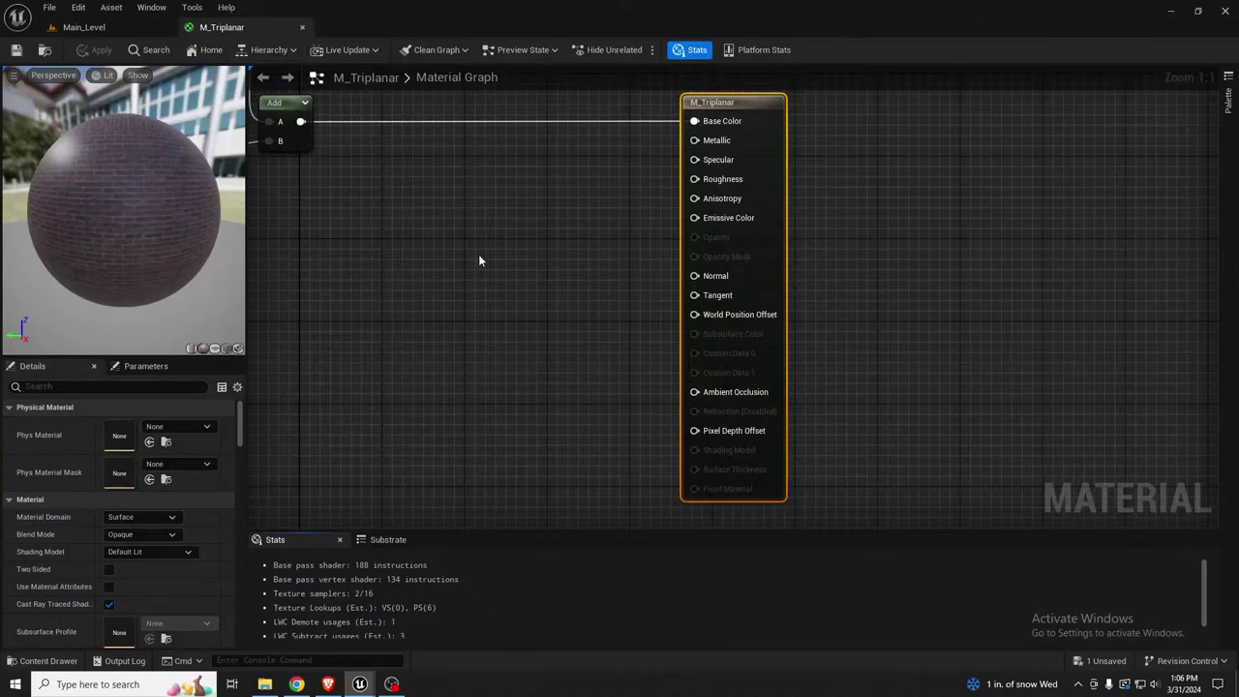
scroll(754, 321, "down", 4)
right_click_drag(695, 320, 1120, 384)
right_click_drag(405, 364, 517, 354)
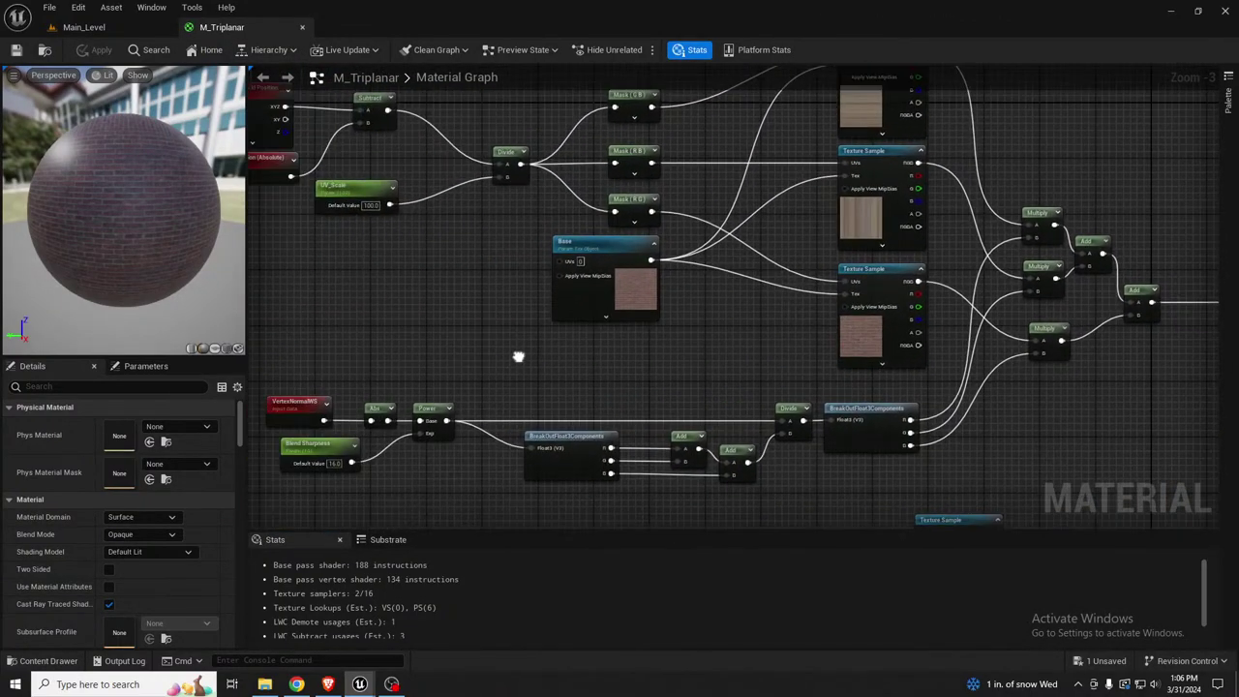
right_click_drag(432, 306, 502, 386)
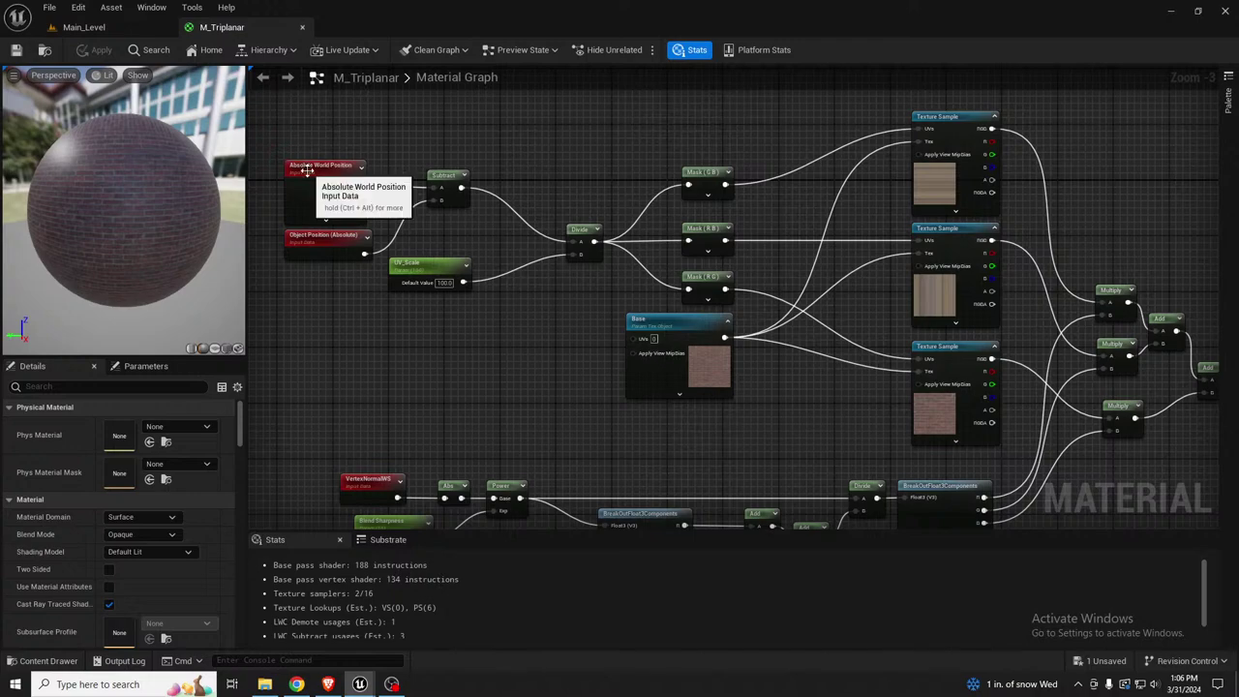
scroll(337, 248, "up", 2)
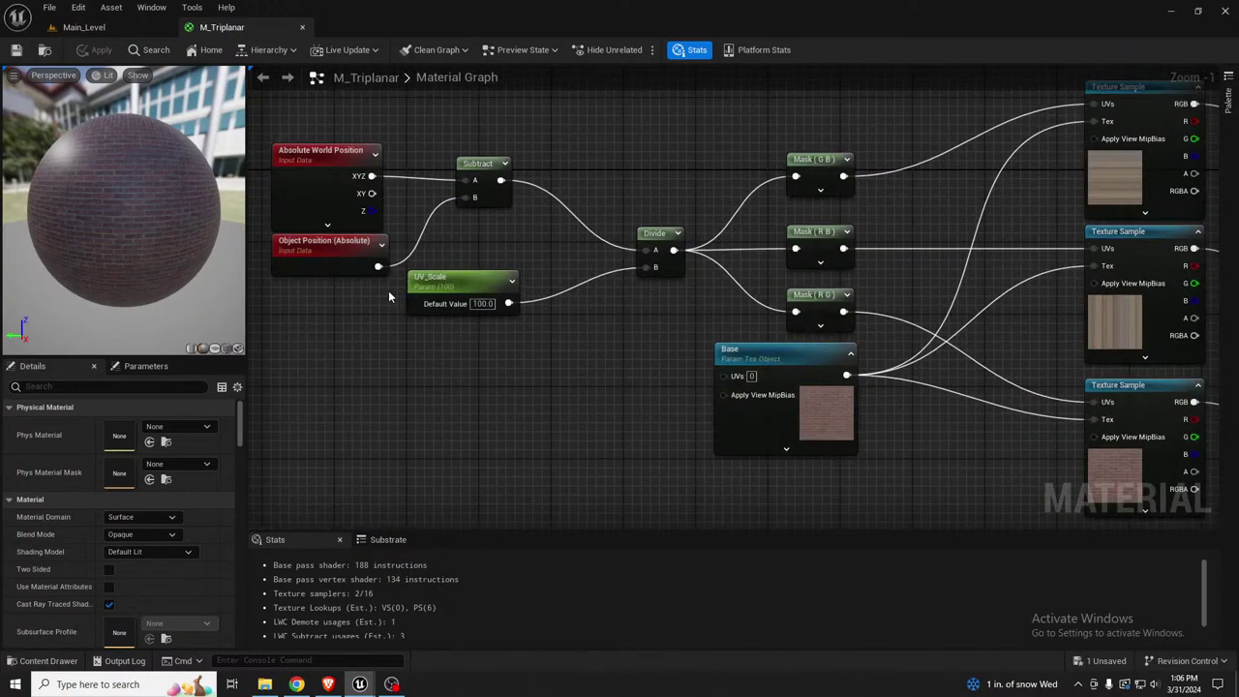
Widen the graph area and check the channel settings of the G B, R B and R G mask nodes
left_click_drag(249, 277, 170, 282)
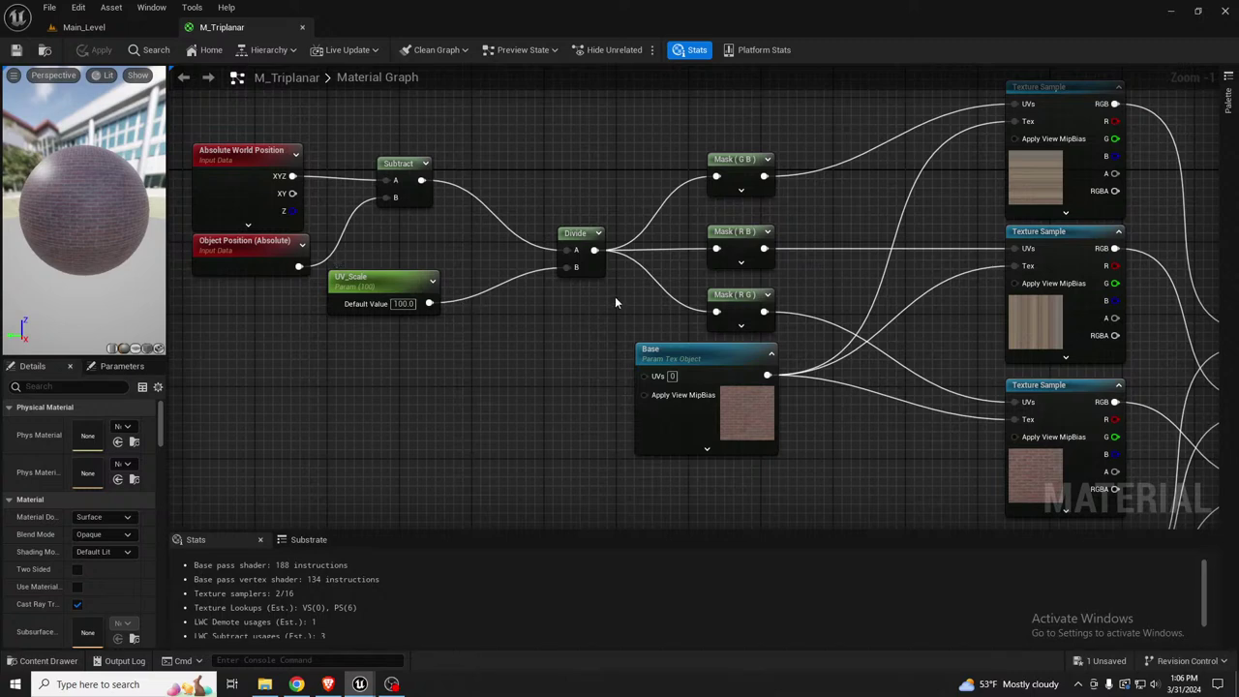
right_click_drag(614, 303, 551, 316)
left_click(676, 182)
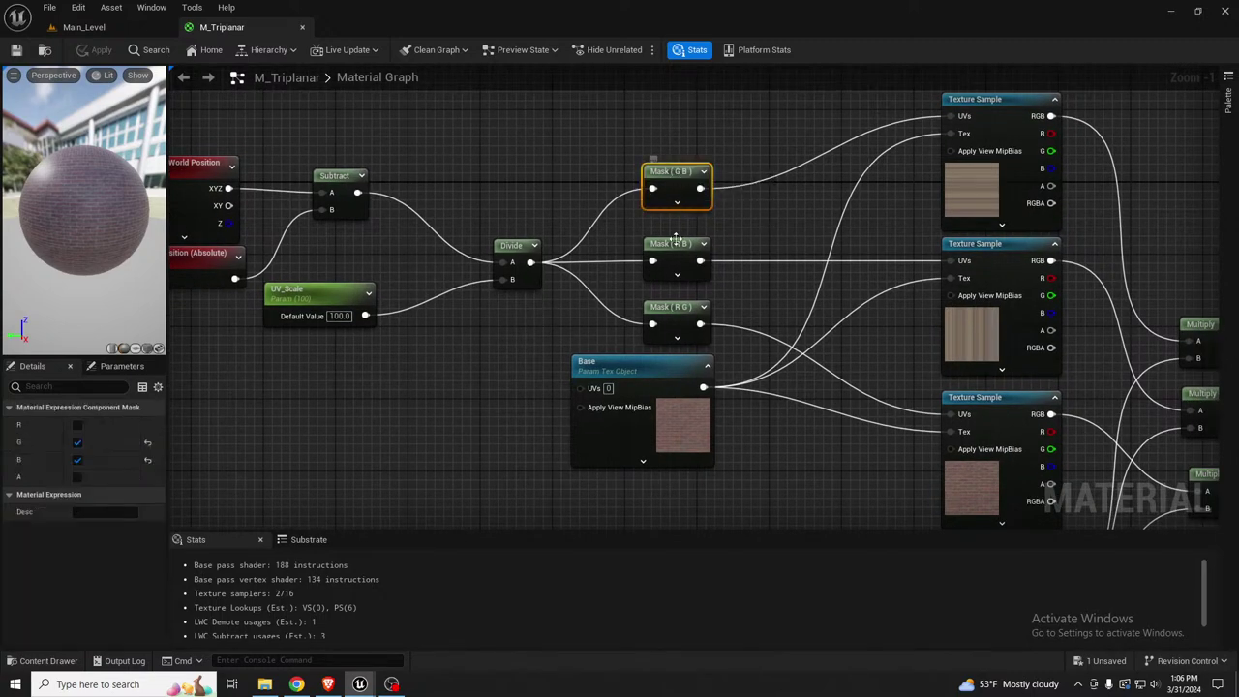
left_click(675, 241)
left_click(672, 308)
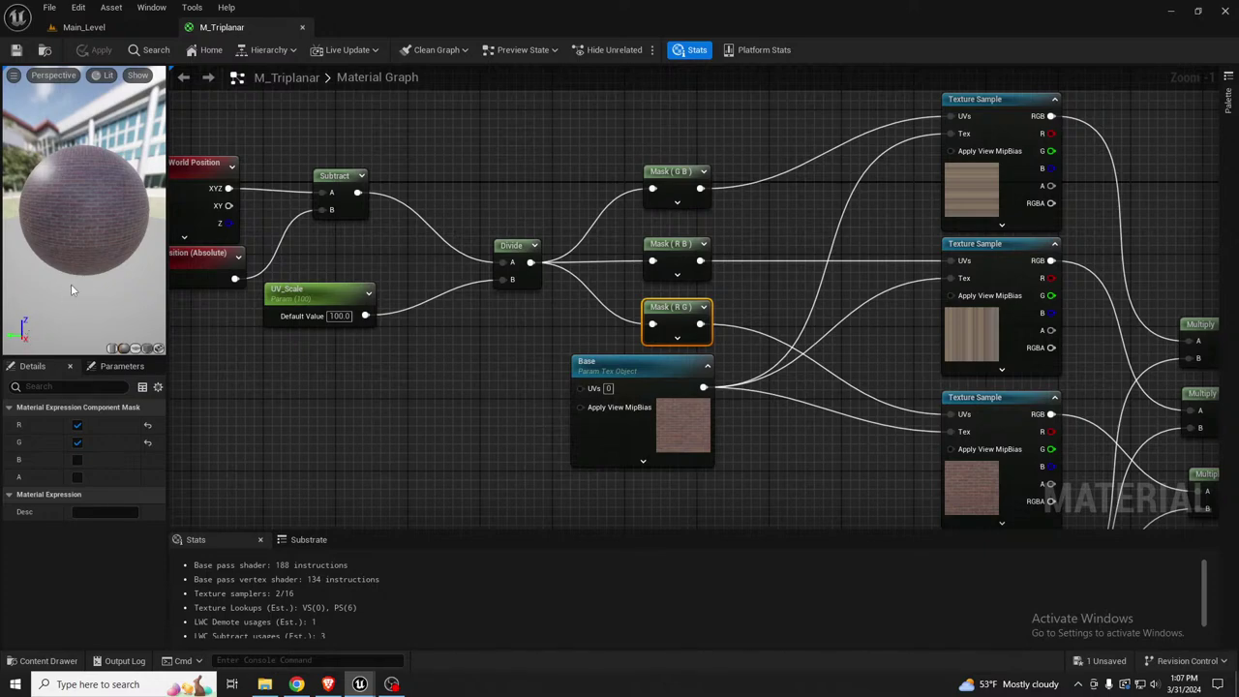
Examine the texture samples, the Multiply and Add nodes, and the vertex normal branch with its Blend Sharpness parameter
right_click_drag(757, 283, 624, 241)
right_click_drag(770, 330, 525, 297)
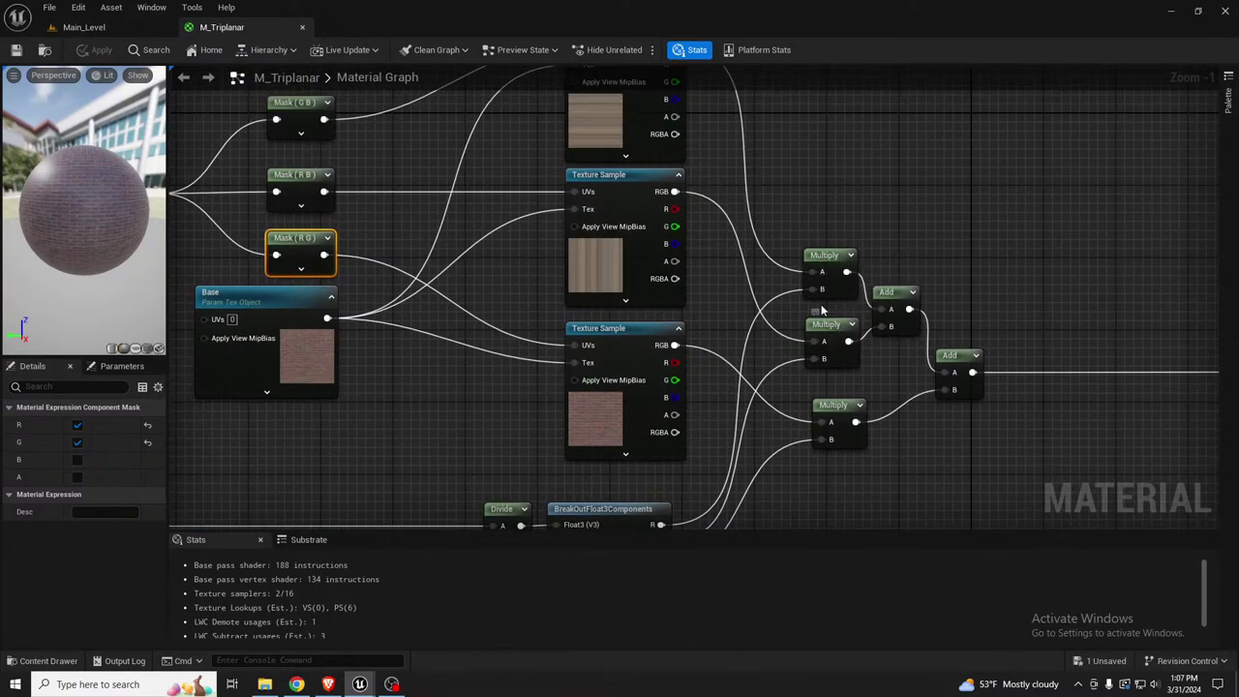
right_click_drag(711, 244, 720, 289)
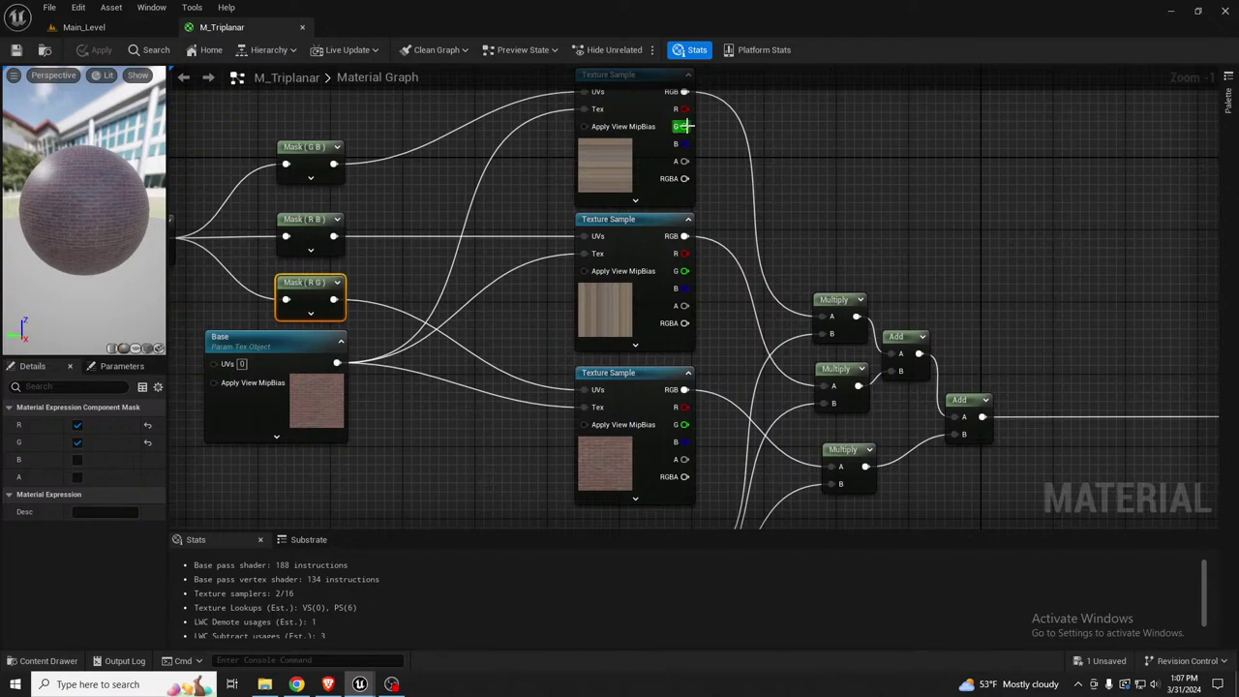
right_click_drag(720, 226, 869, 75)
right_click_drag(645, 268, 897, 219)
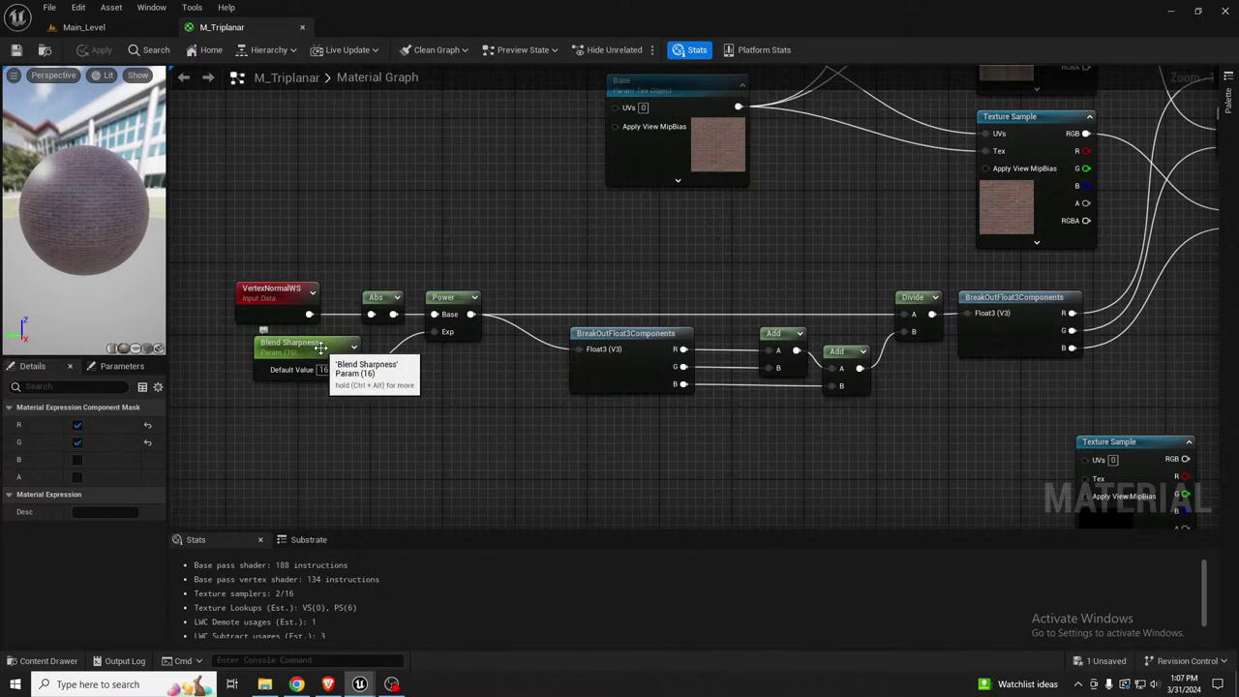
Rotate the material preview sphere and enlarge the preview area to inspect how the brick projections blend
left_click_drag(72, 188, 121, 196)
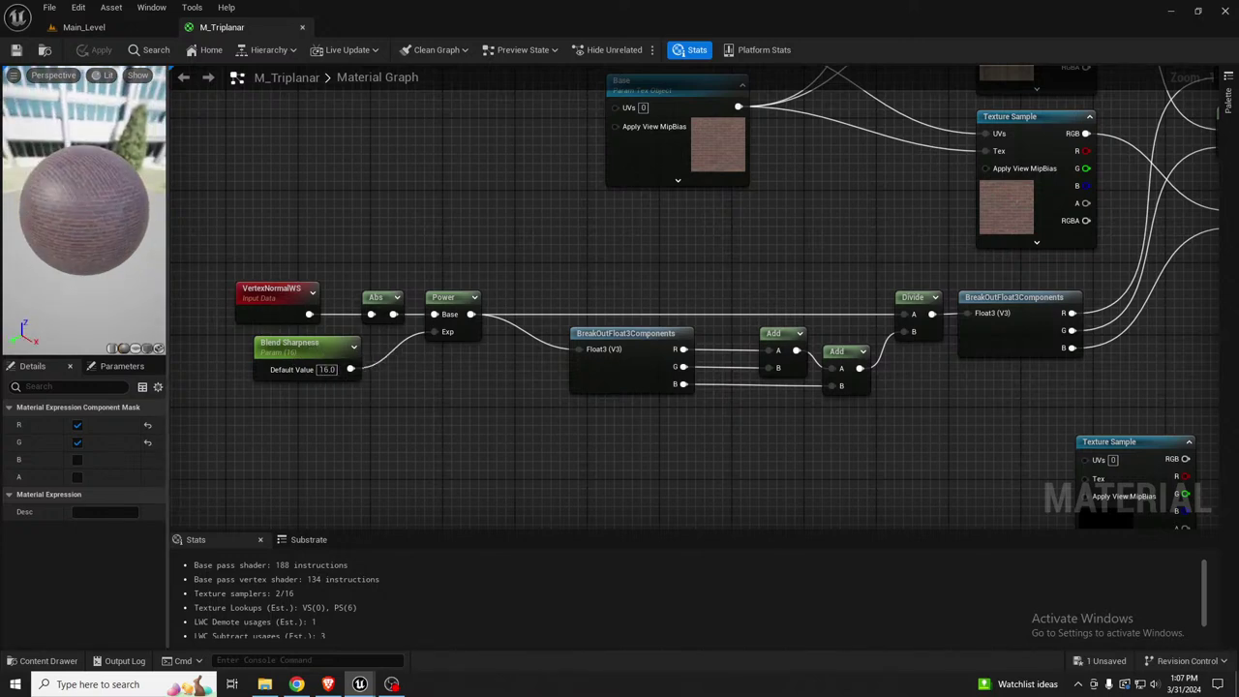
scroll(92, 201, "up", 3)
scroll(144, 208, "down", 3)
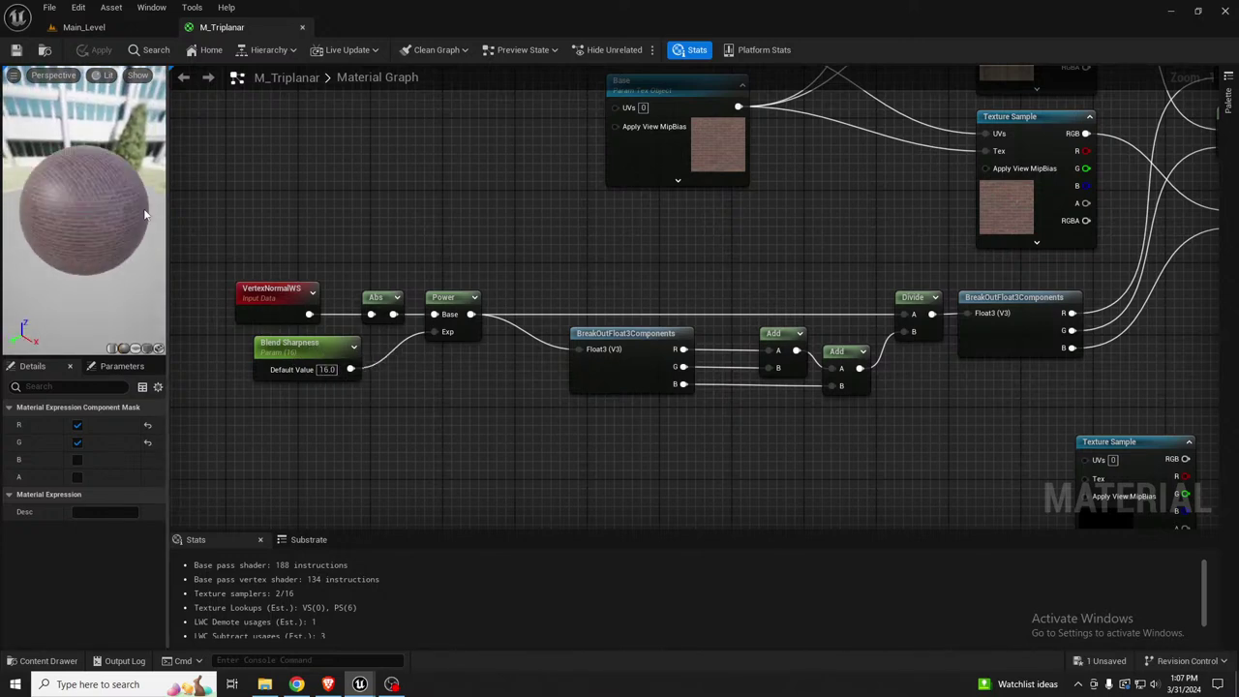
left_click_drag(169, 211, 329, 213)
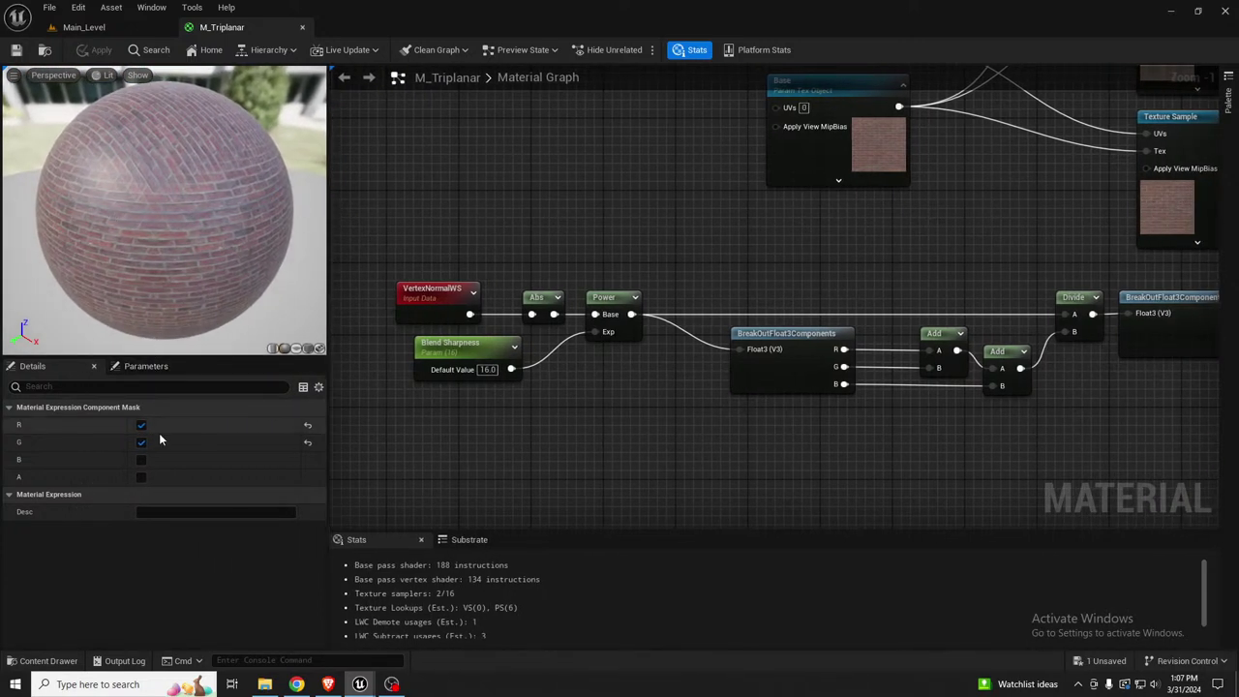
Try a Blend Sharpness default value of 0 to compare the blending, and restore it to 16
left_click(455, 366)
left_click(168, 459)
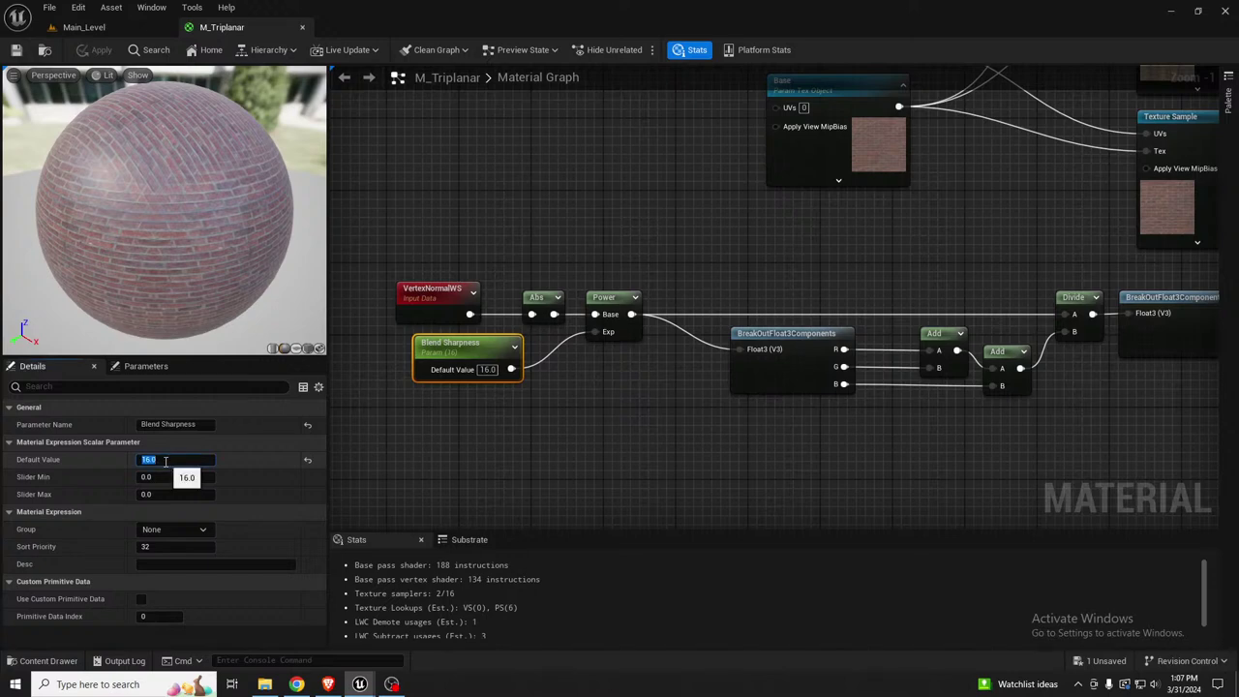
type("0")
key("Return")
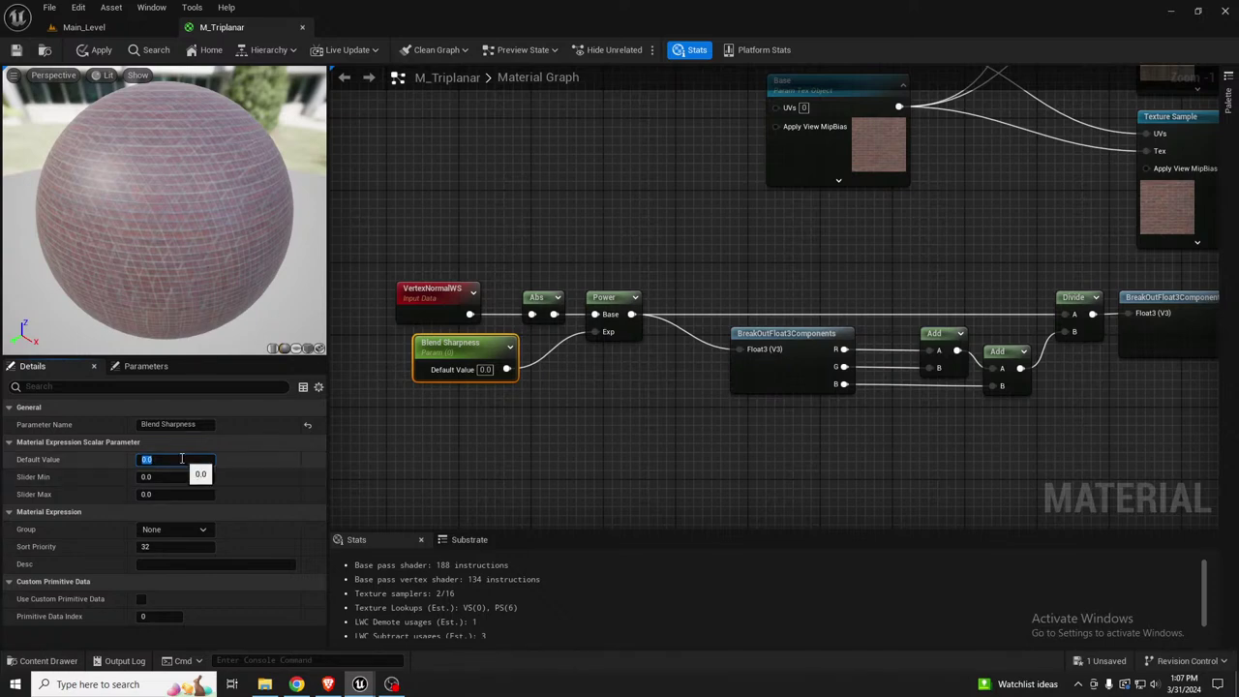
key("Return")
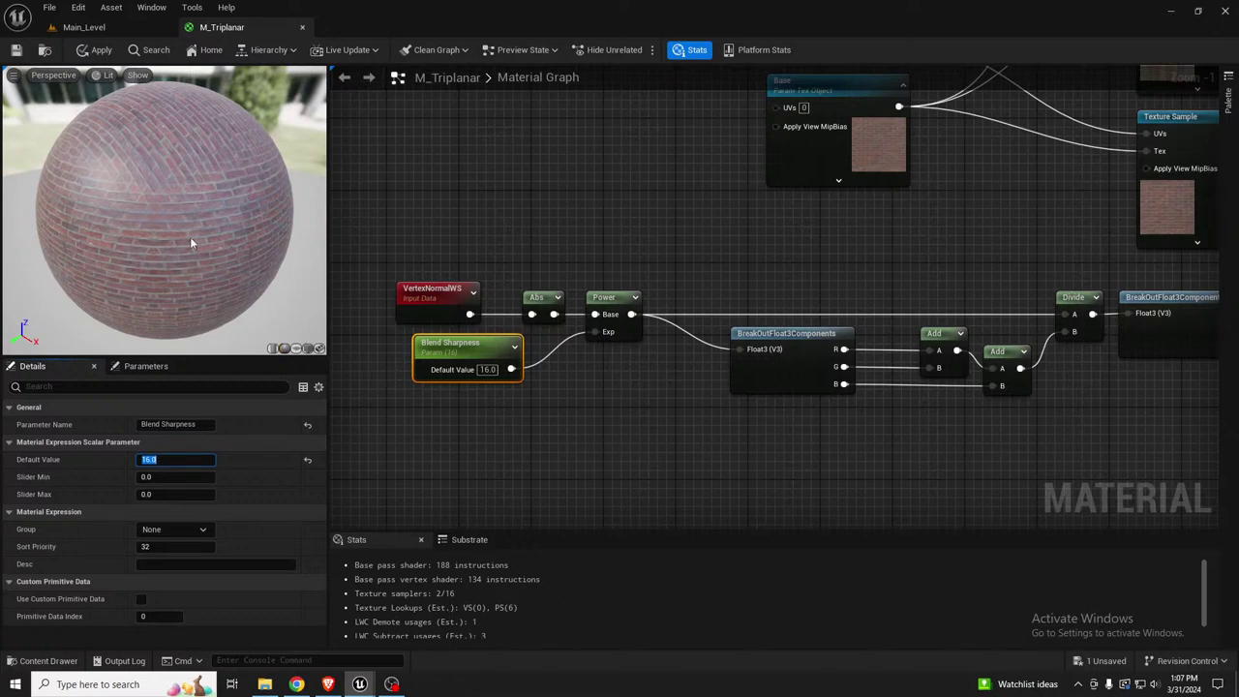
Inspect the BreakOutFloat3Components node fed by the Power node
right_click_drag(789, 435, 746, 429)
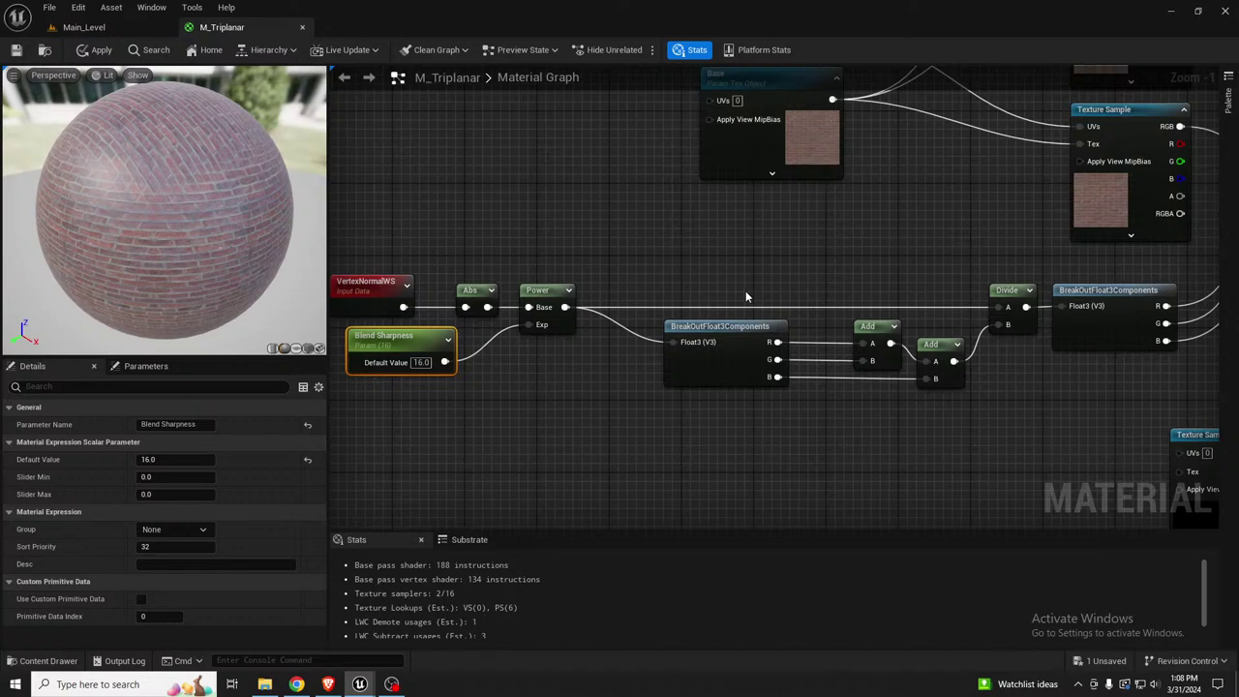
right_click_drag(769, 273, 685, 278)
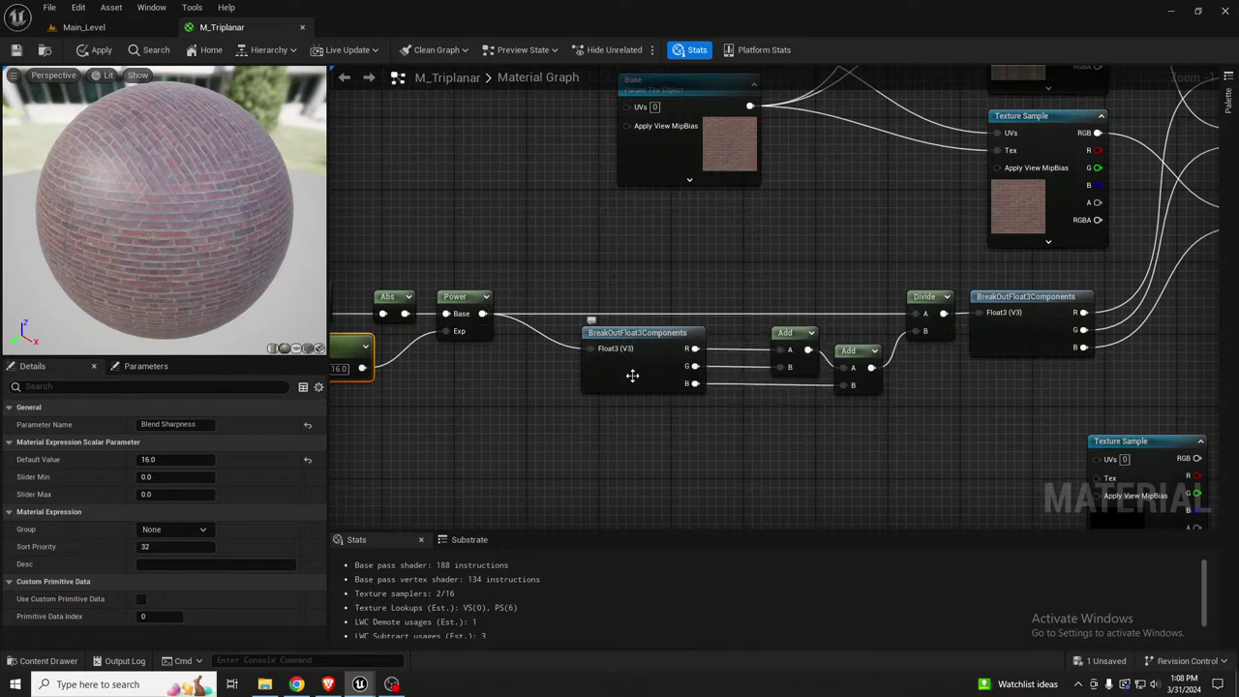
left_click(634, 353)
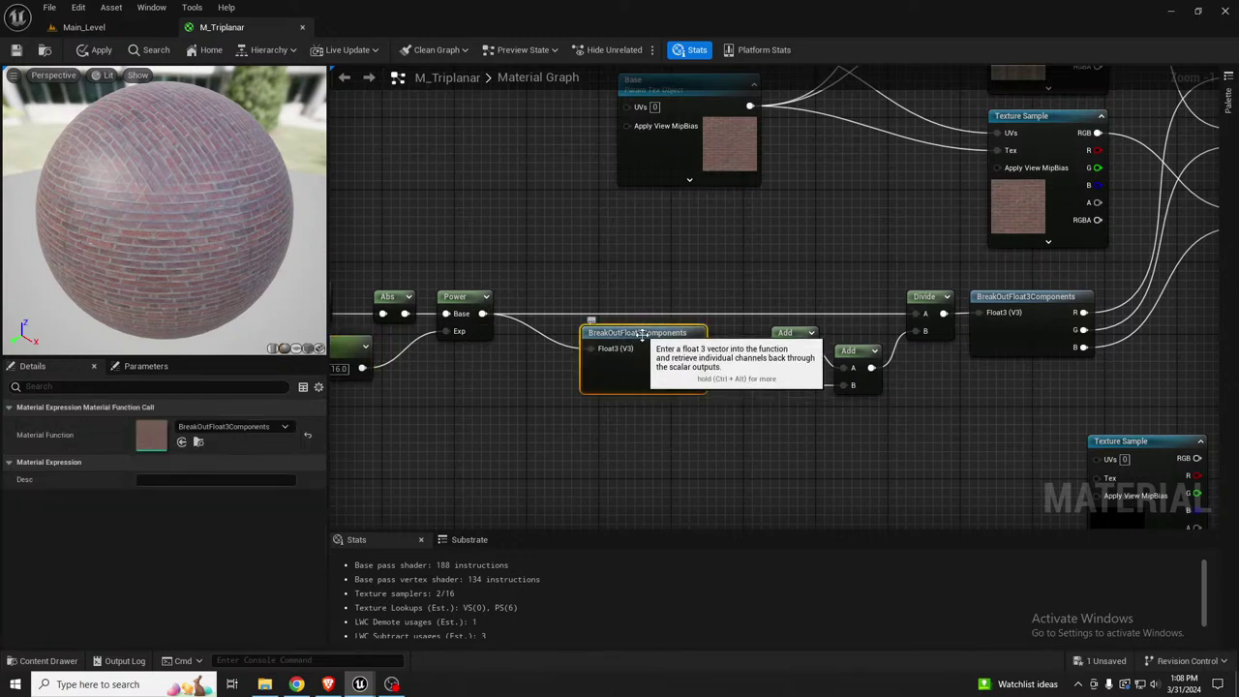
Trace the second BreakOutFloat3Components outputs through the Multiply and Add nodes to the material's Base Color input
left_click(1051, 304)
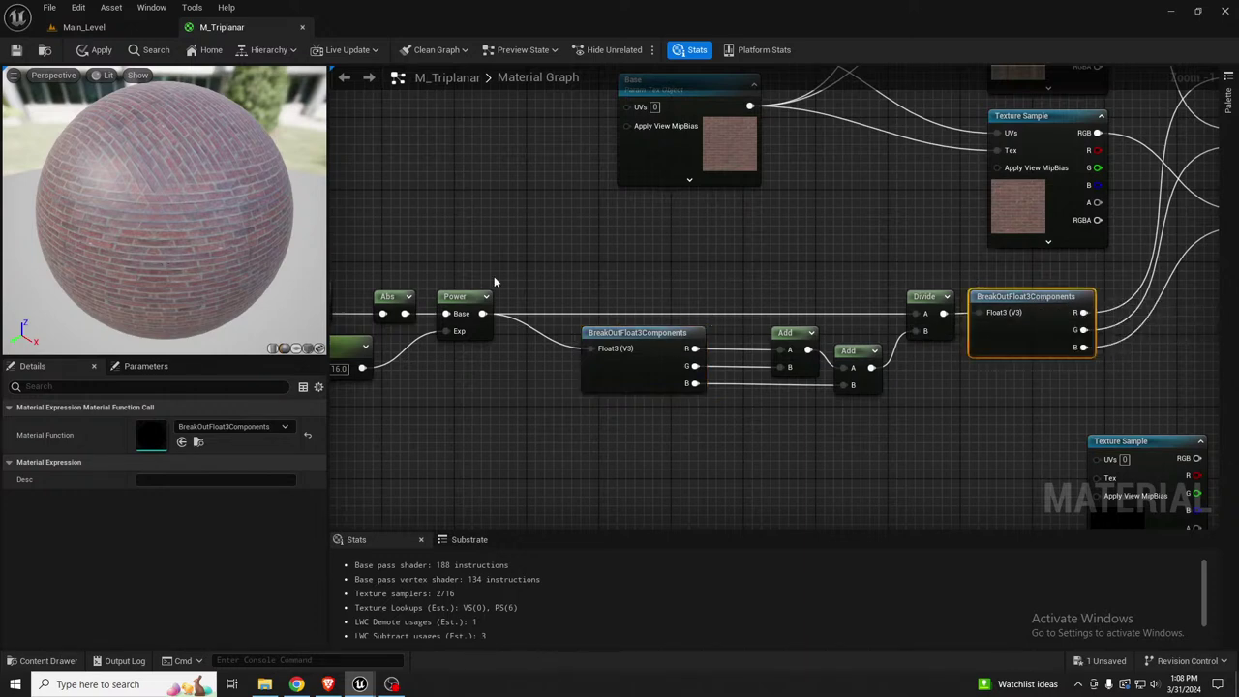
right_click_drag(899, 253, 664, 359)
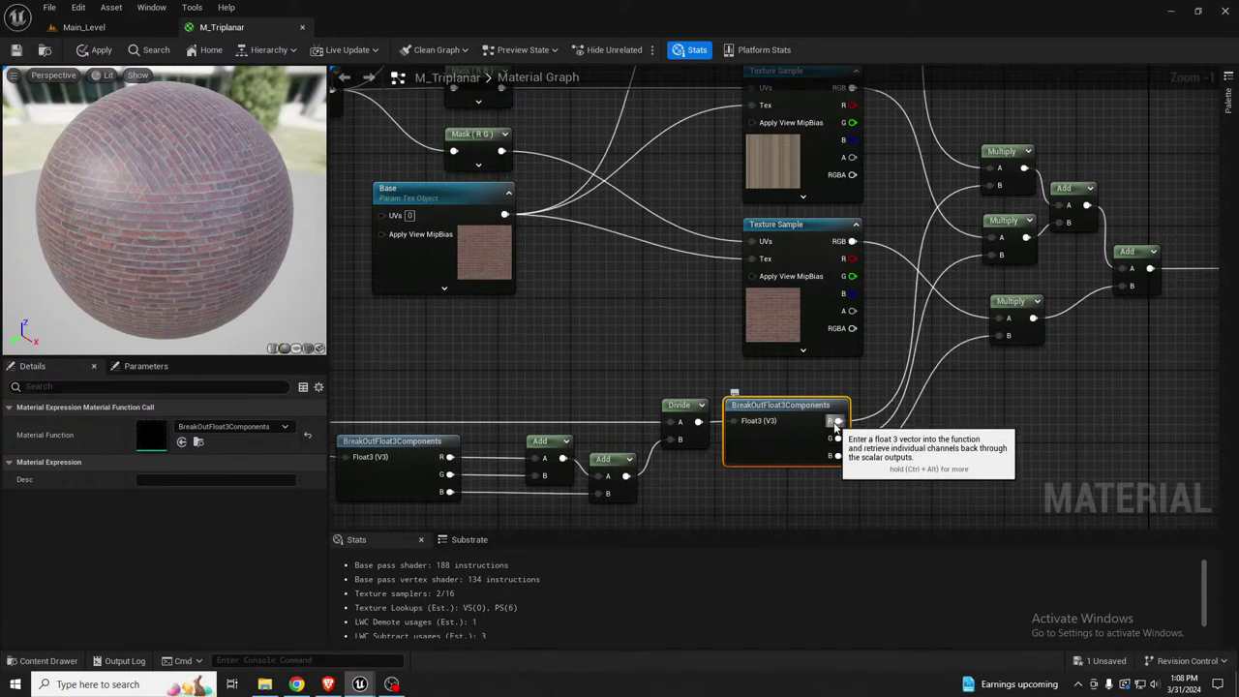
right_click_drag(962, 147, 923, 239)
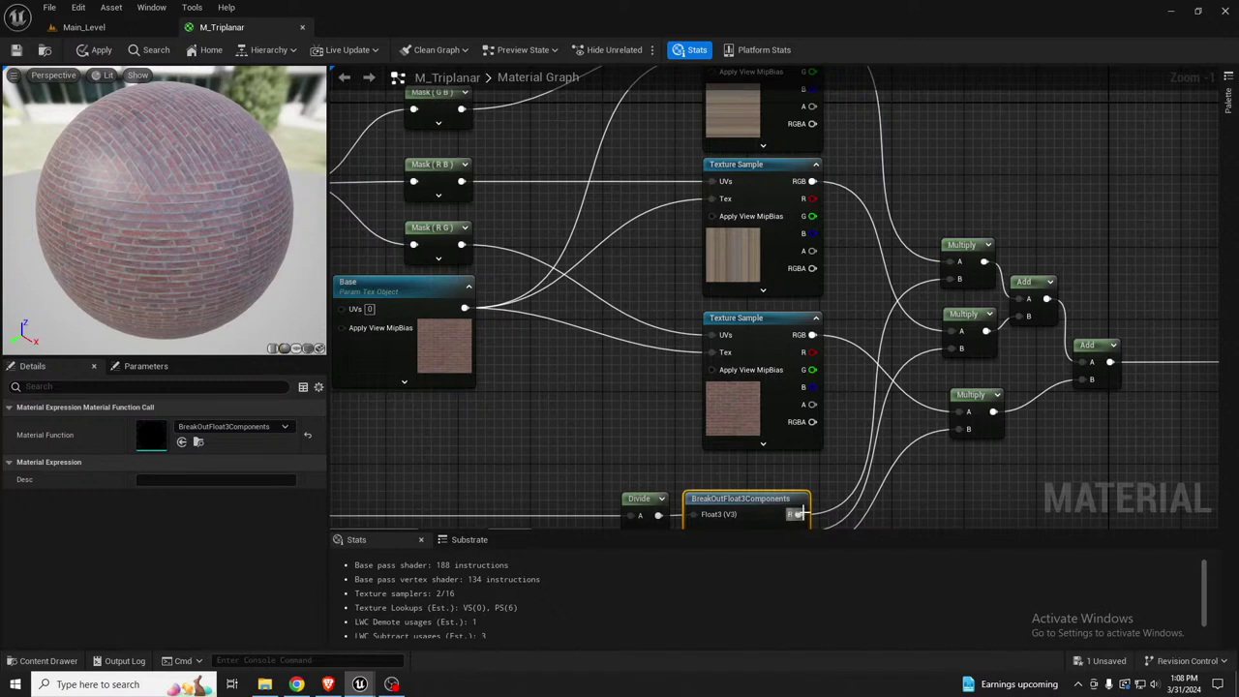
right_click_drag(818, 484, 807, 428)
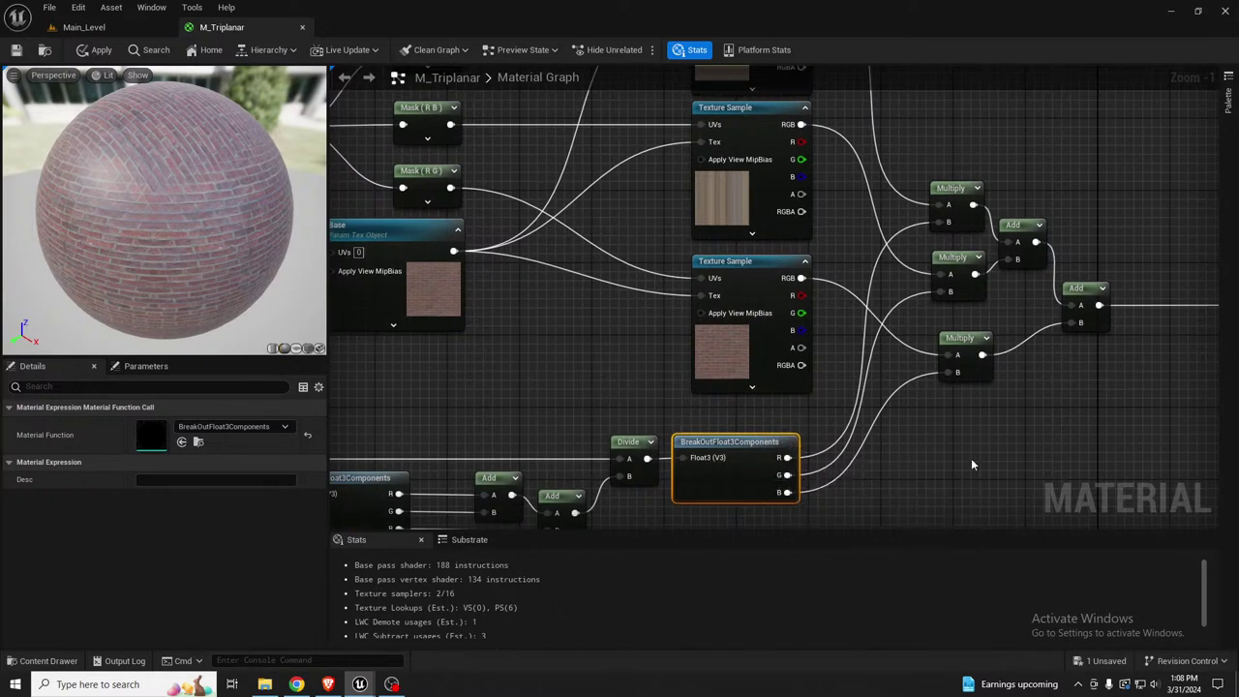
right_click_drag(936, 298, 823, 337)
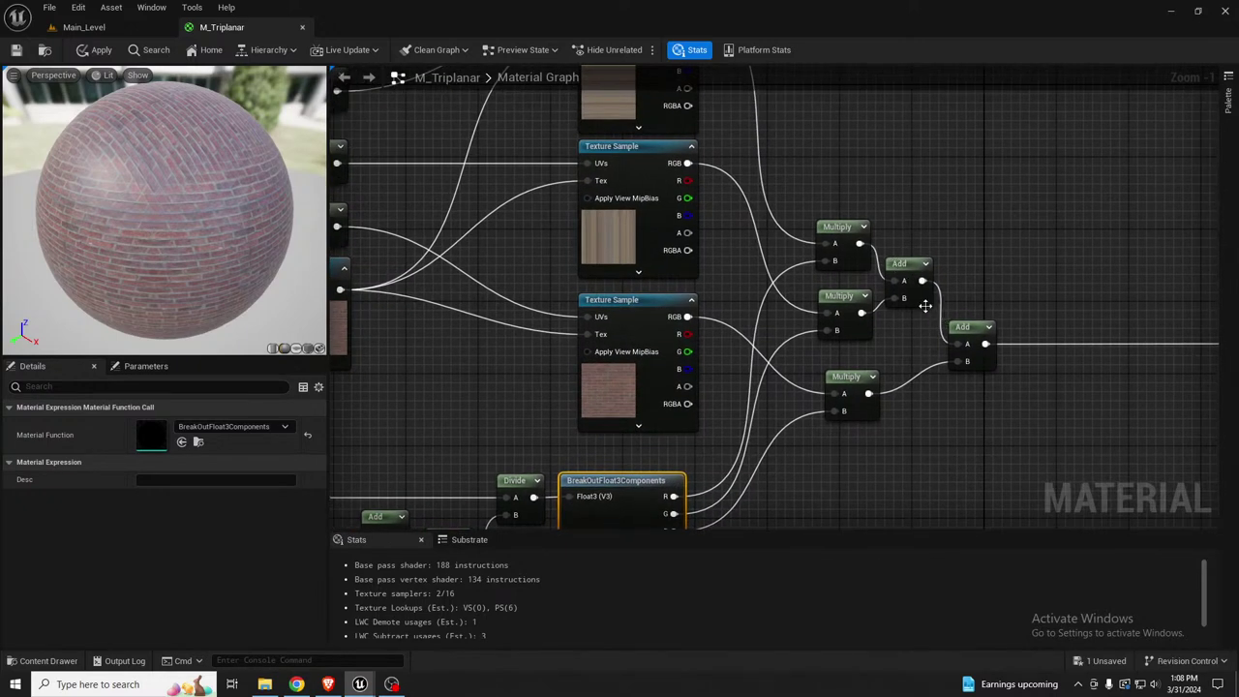
right_click_drag(905, 264, 750, 263)
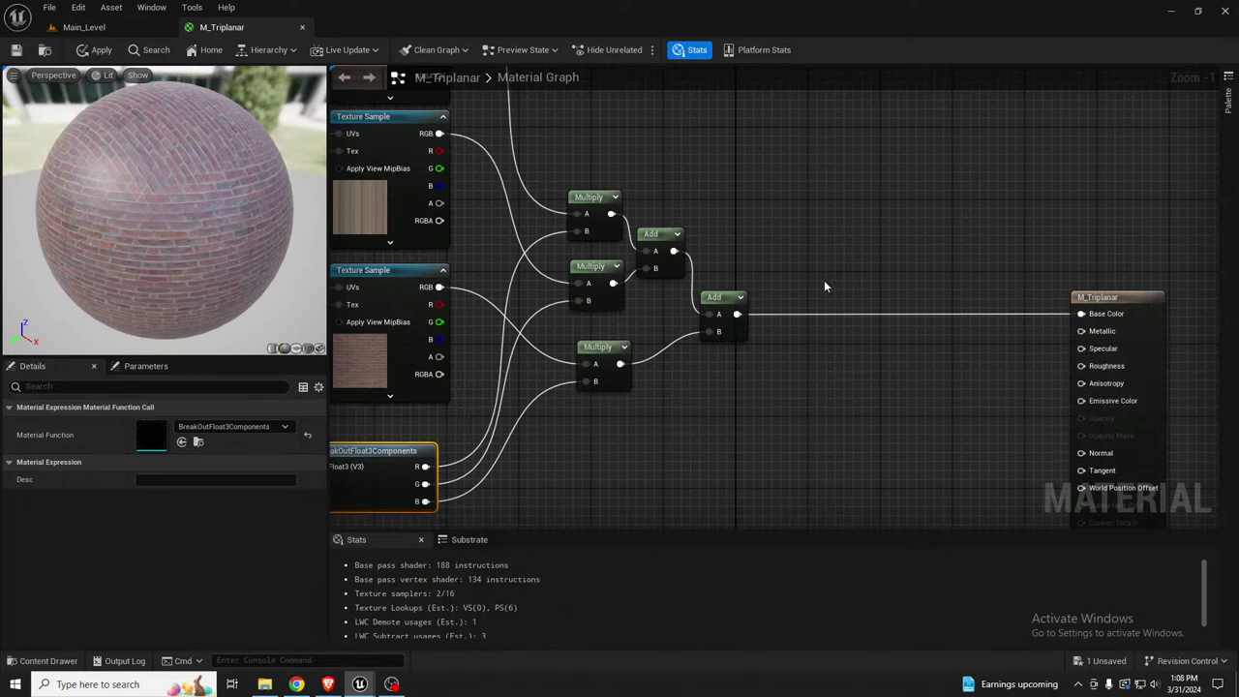
Return to Main_Level and inspect the wooden catwalk supports covering the corners of the house's brick foundation
left_click(83, 26)
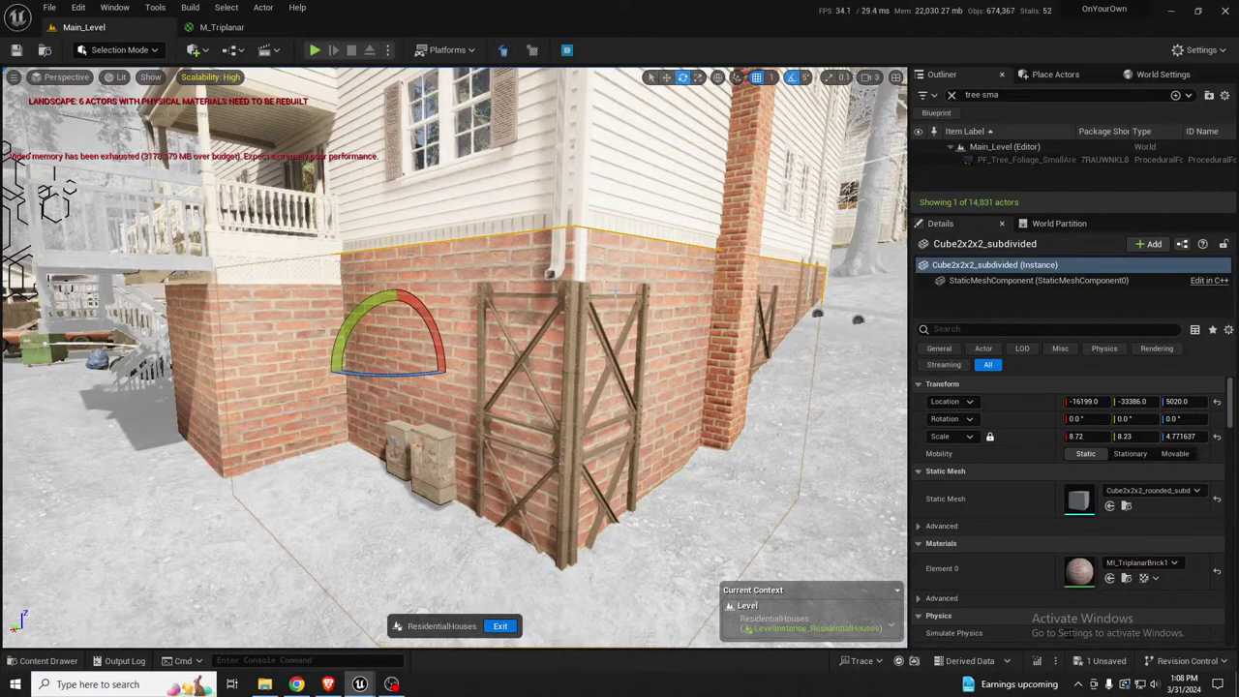
right_click_drag(453, 304, 473, 308)
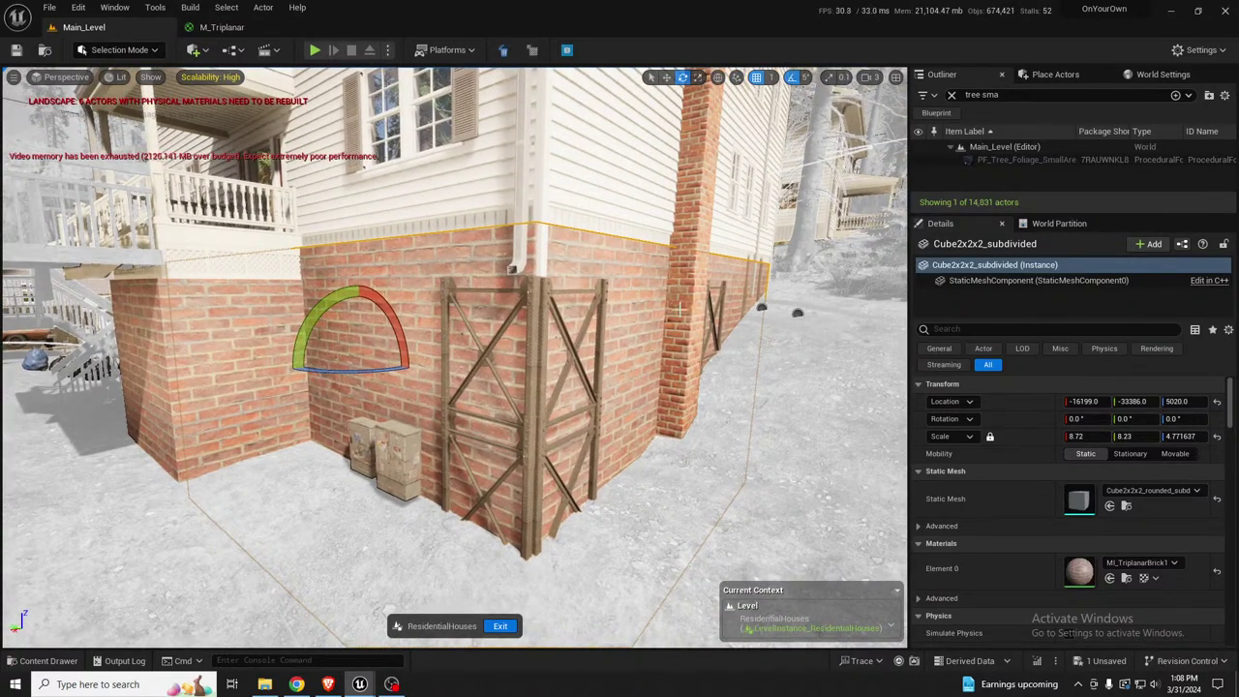
left_click(538, 306)
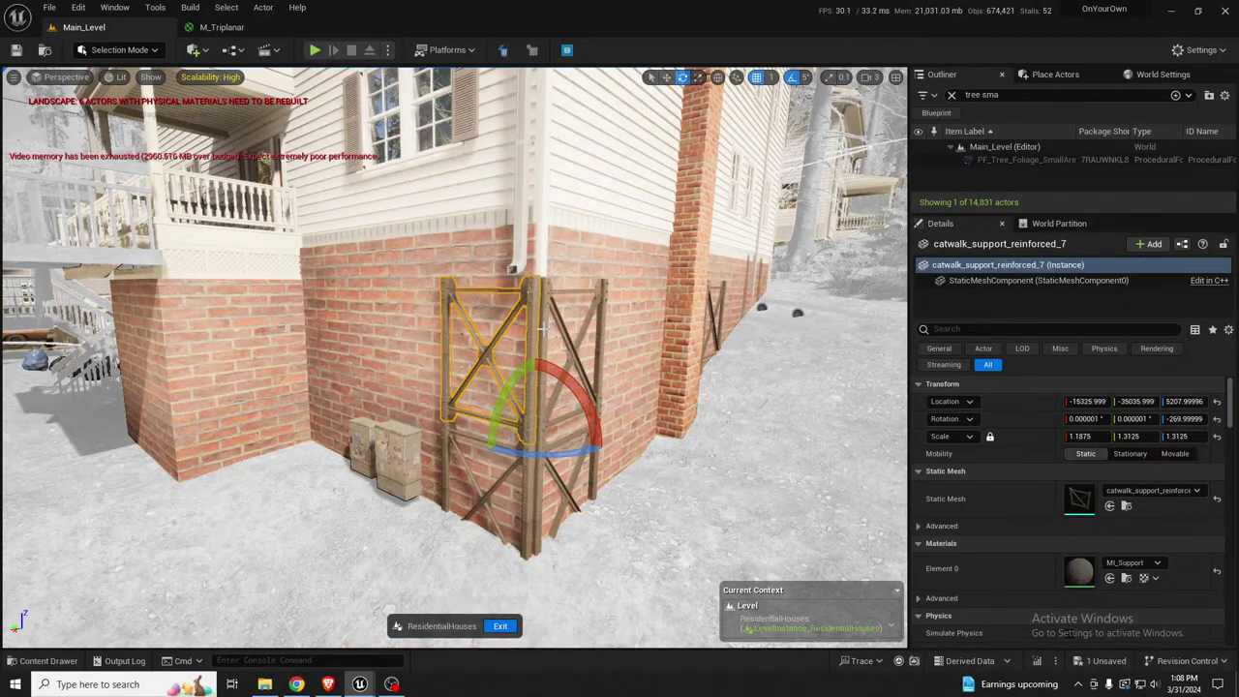
right_click_drag(544, 329, 649, 320)
key("a")
key("s")
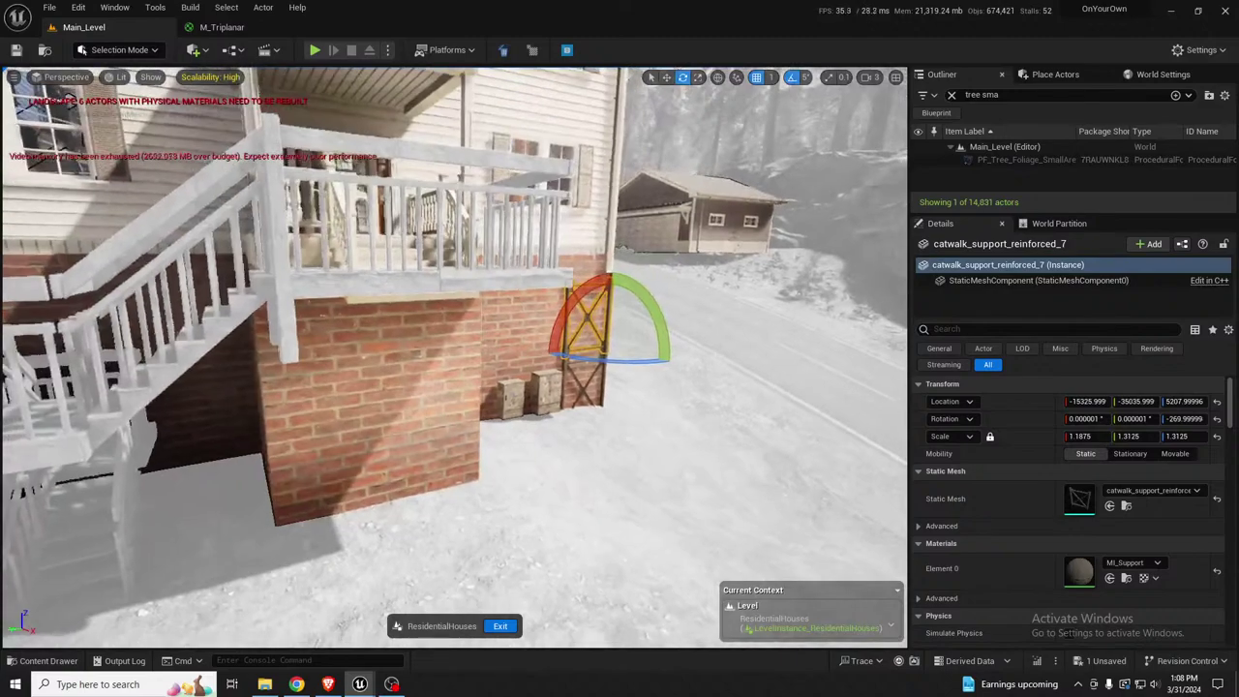
right_click_drag(508, 315, 395, 314)
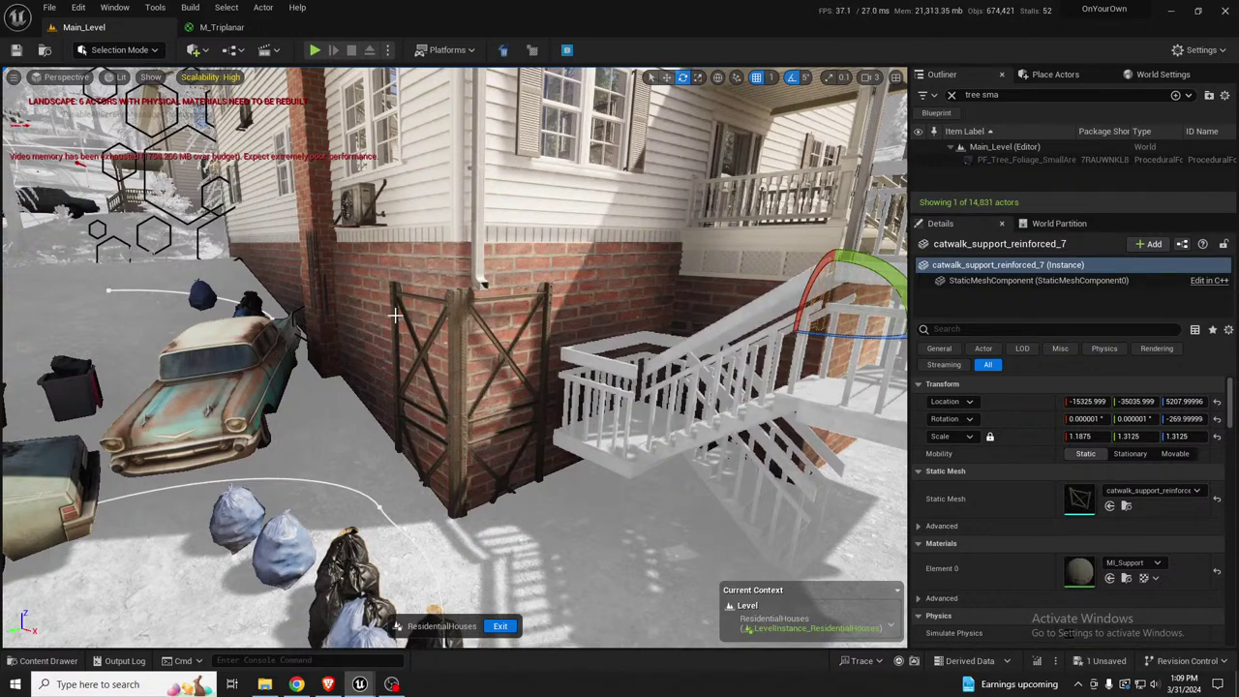
Lower the brick foundation cube along the vertical axis to a Z location of 4946
left_click(597, 297)
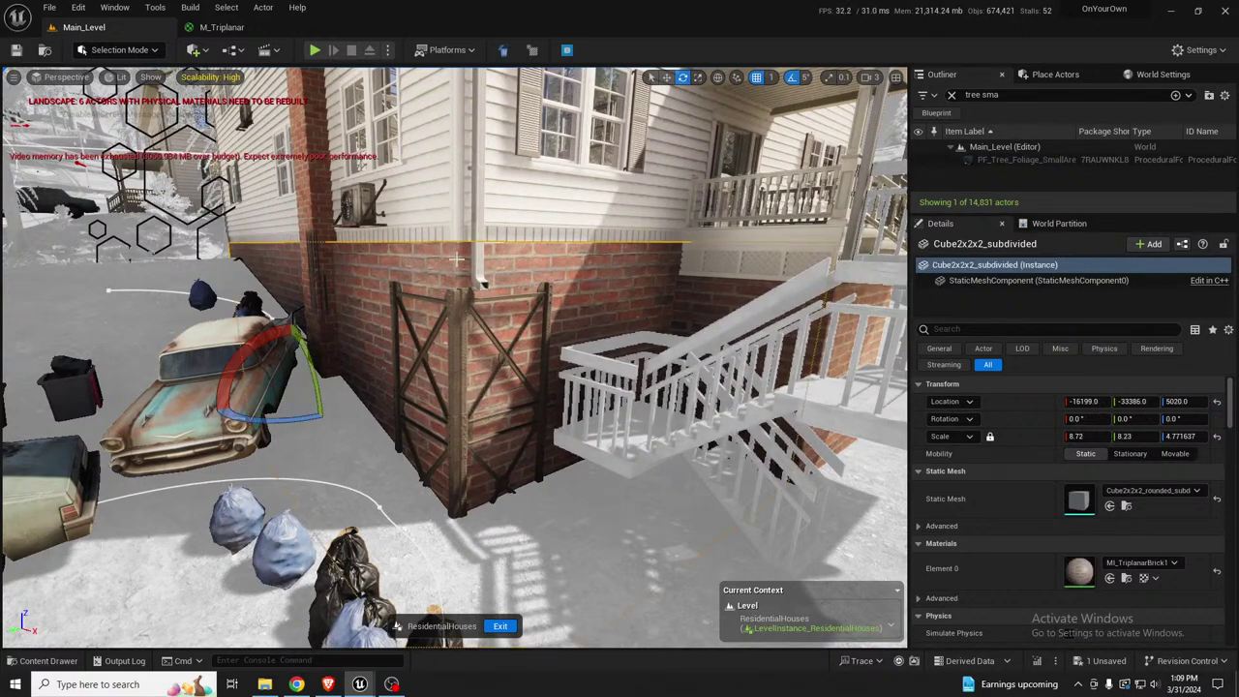
key("w")
left_click_drag(291, 346, 290, 380)
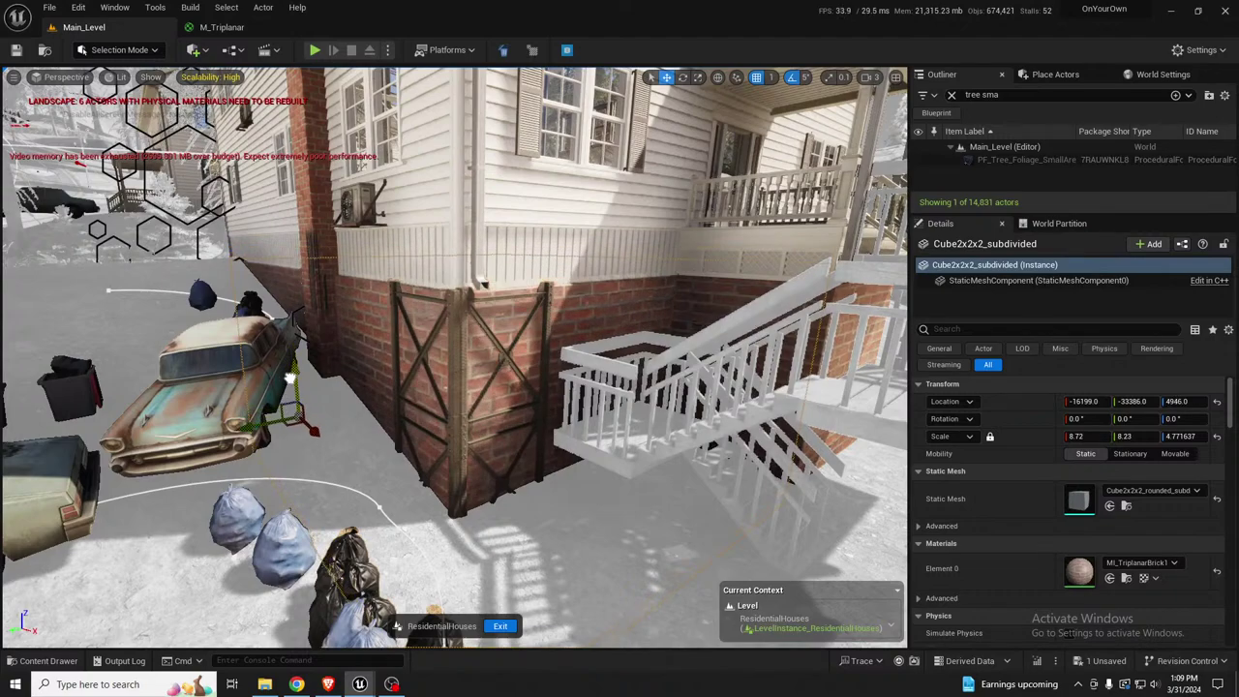
Exit editing of the ResidentialHouses level instance and save its changes
key("d")
right_click_drag(290, 378, 7, 374)
key("a")
key("s")
right_click_drag(141, 372, 116, 369)
right_click_drag(455, 359, 697, 343)
right_click_drag(503, 364, 598, 375)
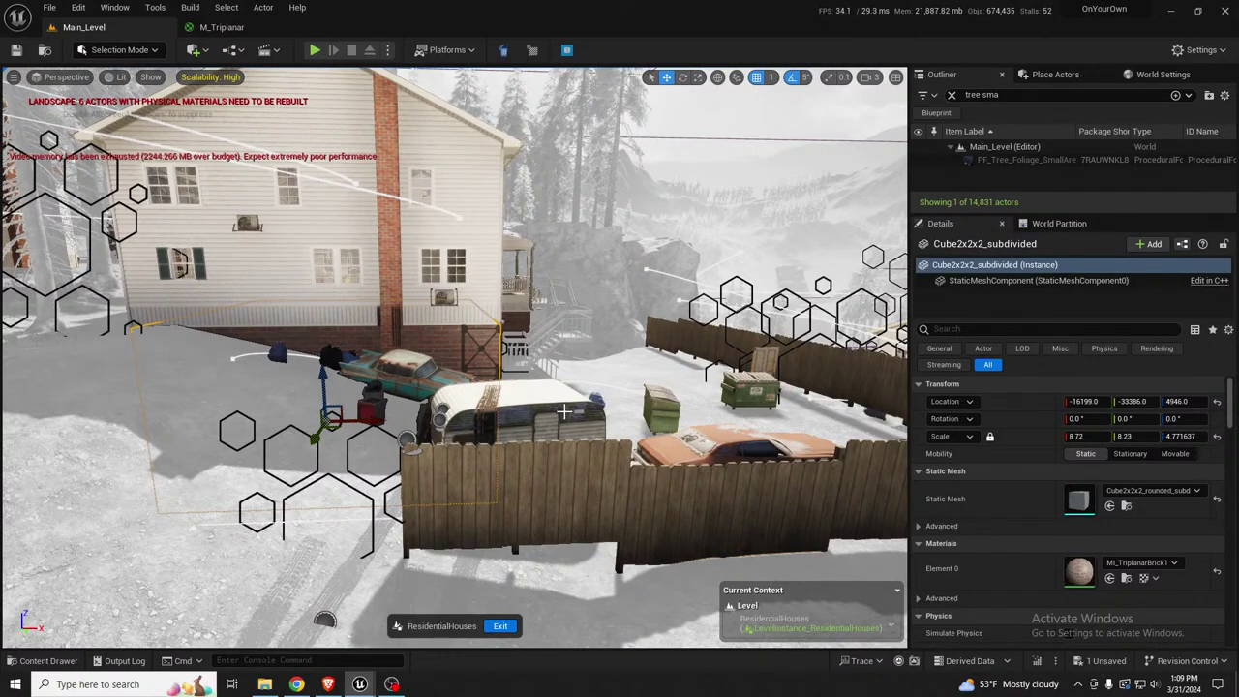
right_click_drag(569, 415, 550, 532)
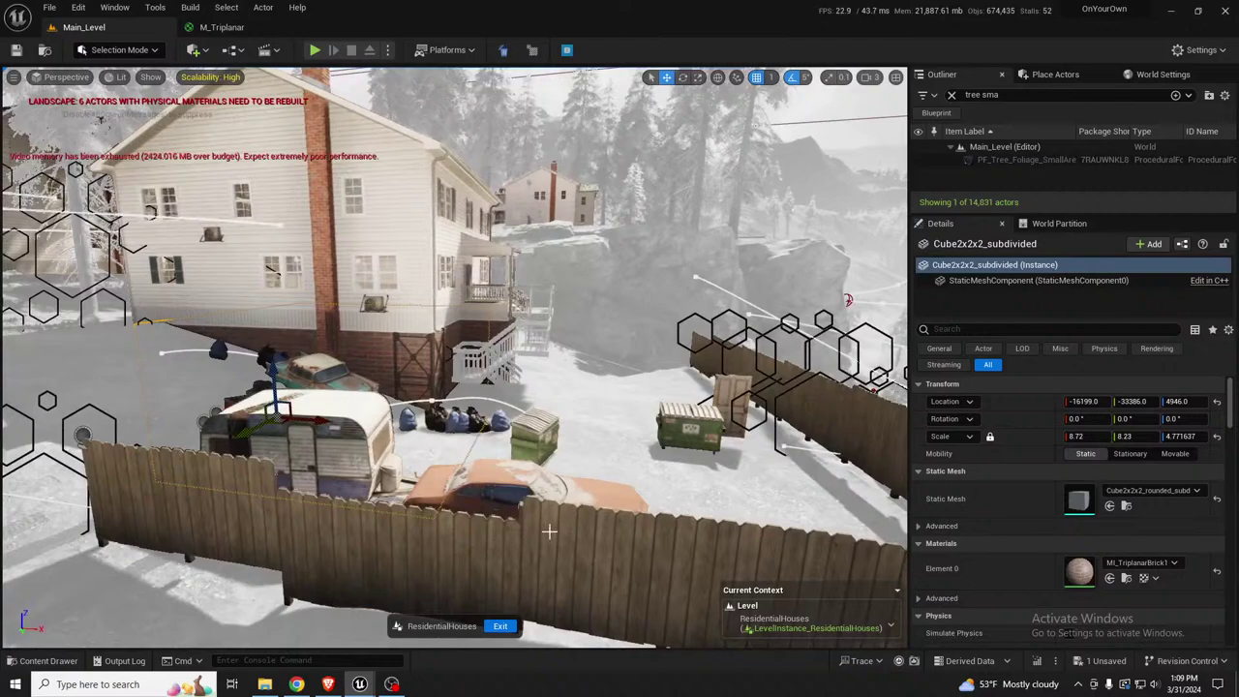
left_click(500, 625)
left_click(642, 356)
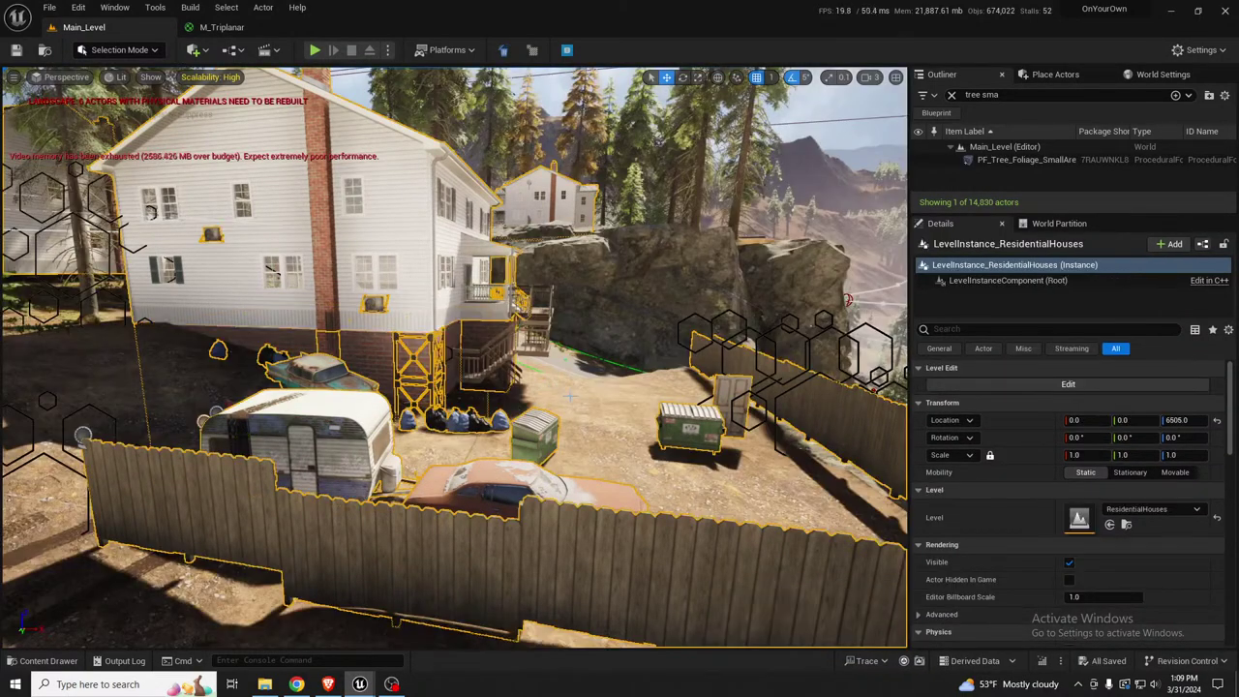
Select the wooden porch stair section and inspect how it sits against the brick foundation, close up and from above
right_click_drag(546, 388, 434, 398)
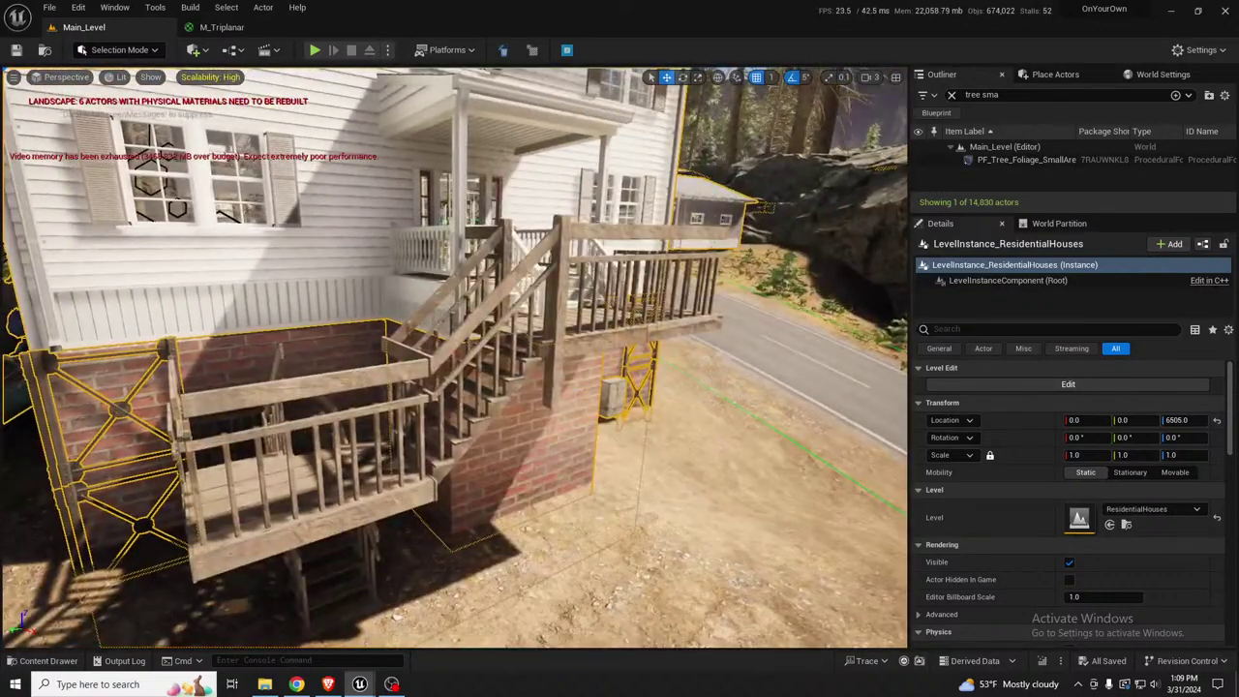
key("h")
left_click(489, 312)
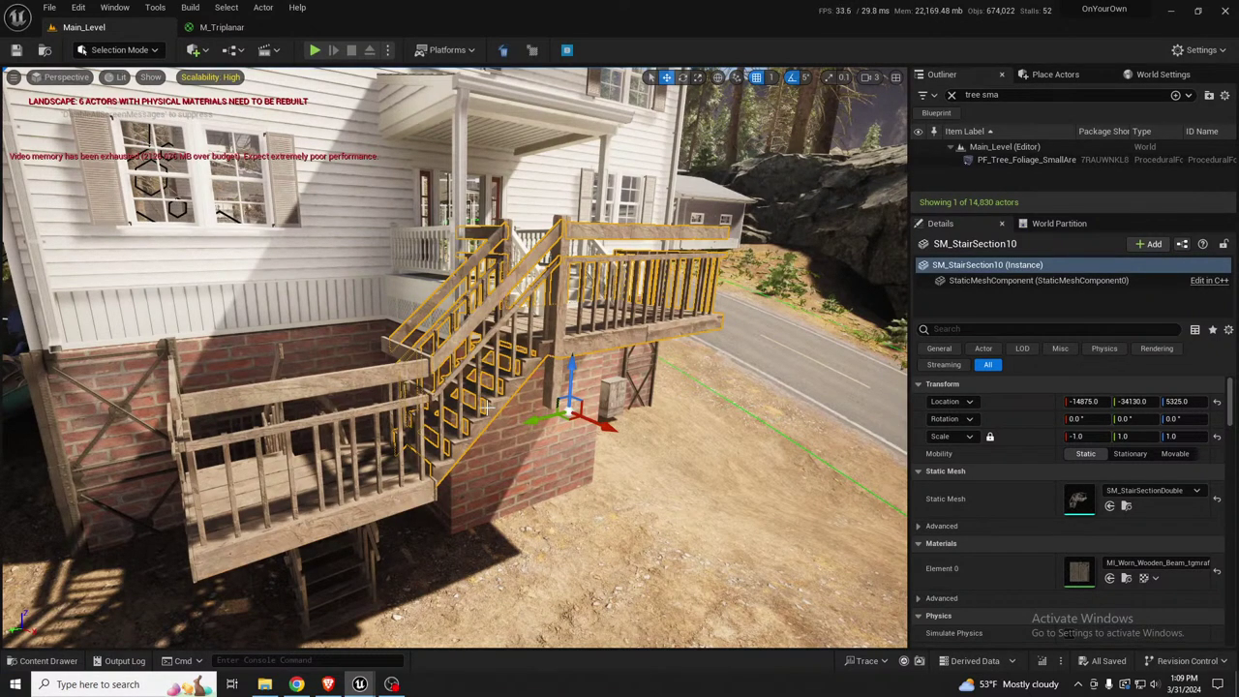
right_click_drag(531, 399, 639, 476)
right_click_drag(620, 407, 513, 419)
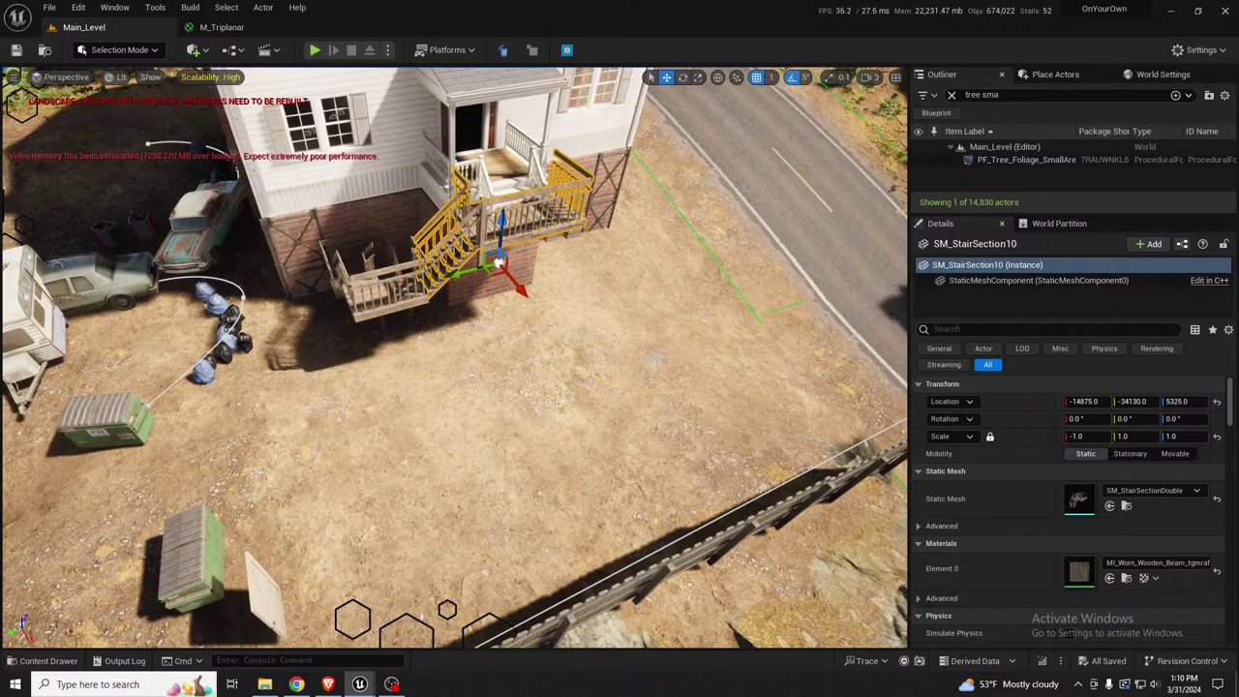
Survey the fenced yard and the tire tracks in the dirt beside the house from above
right_click_drag(656, 358, 593, 323)
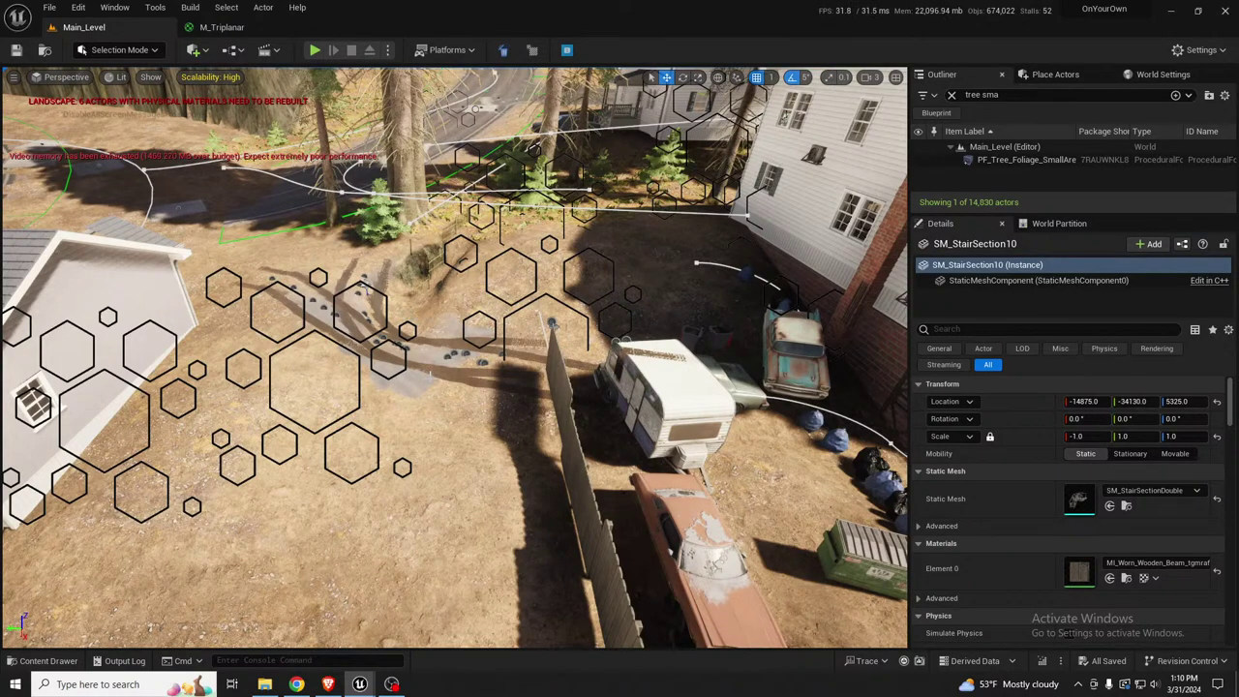
right_click_drag(366, 289, 402, 337)
key("s")
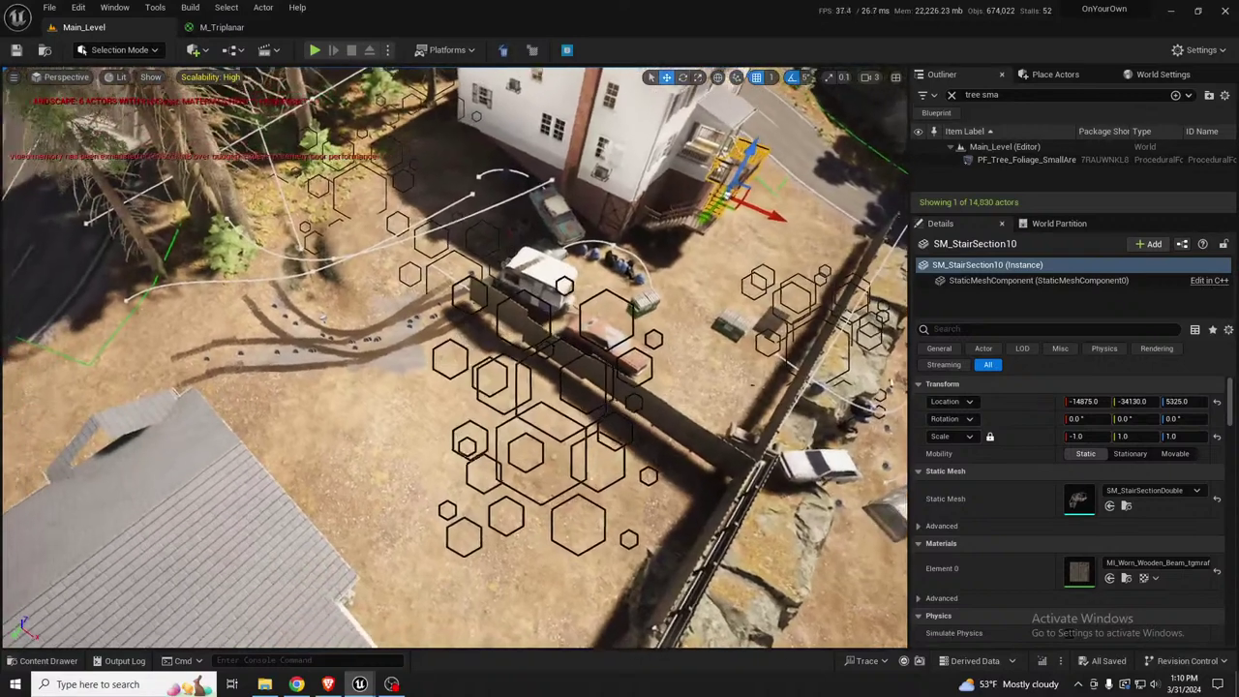
right_click_drag(552, 382, 547, 385)
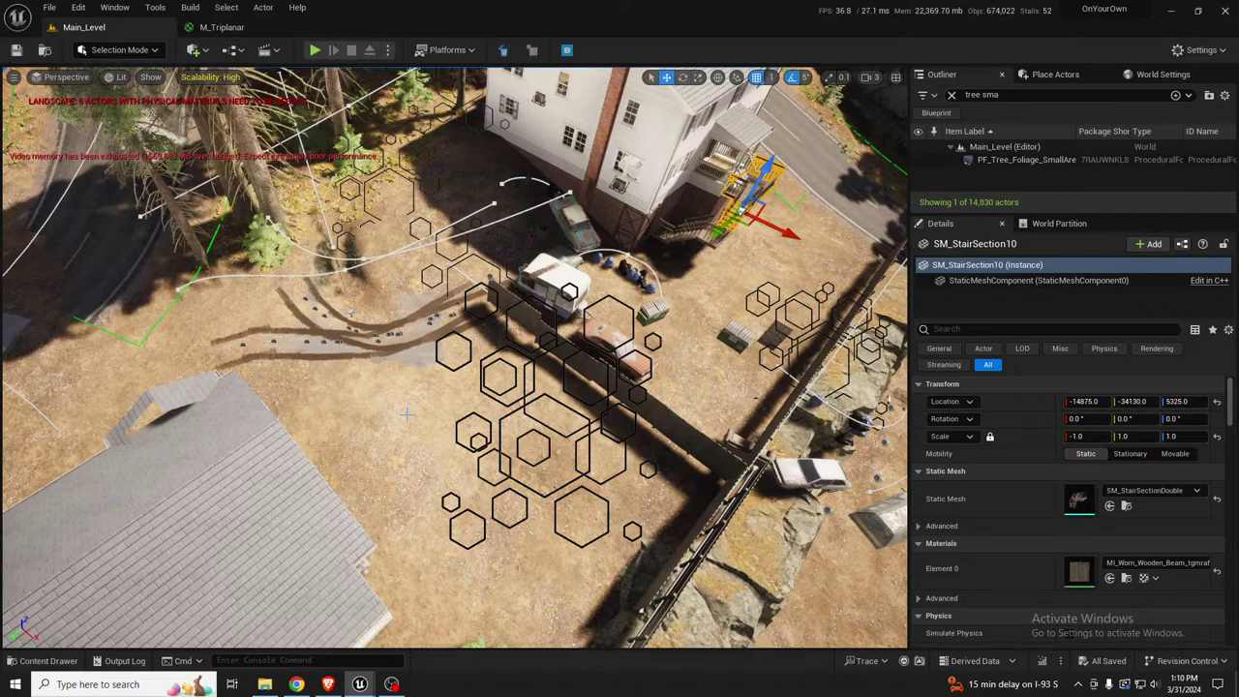
left_click(563, 356)
right_click_drag(562, 356, 712, 333)
right_click_drag(562, 451, 562, 451)
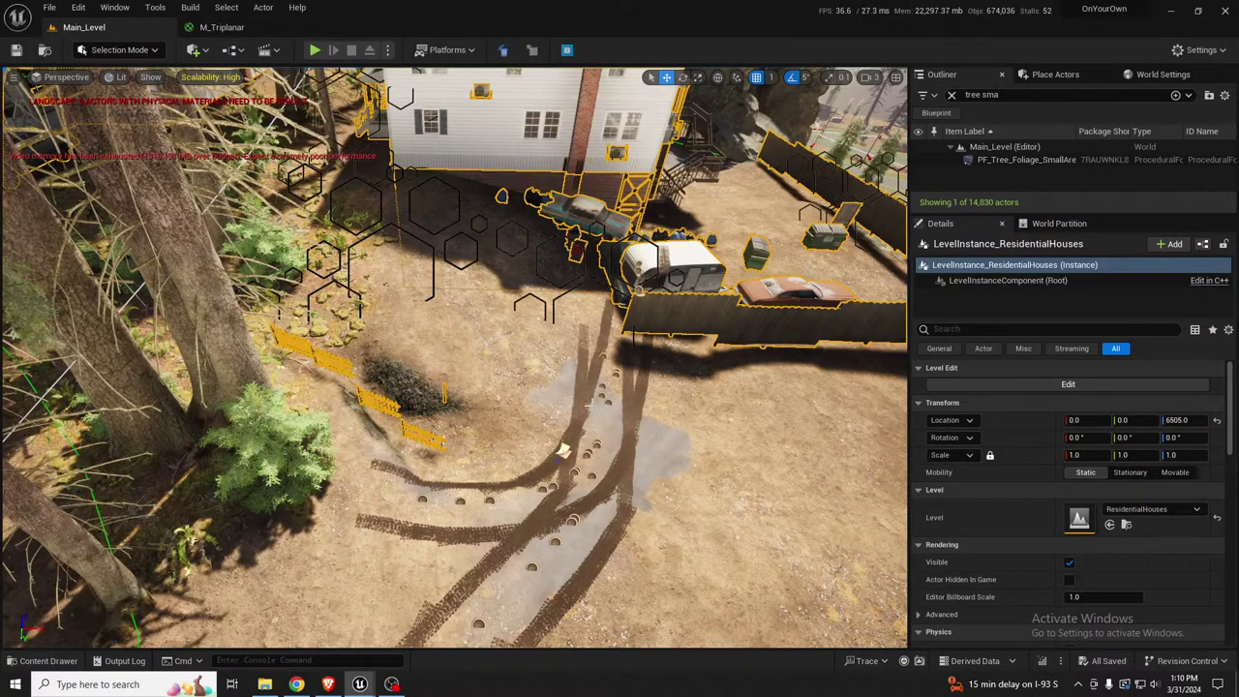
right_click_drag(455, 358, 426, 349)
right_click_drag(603, 409, 610, 410)
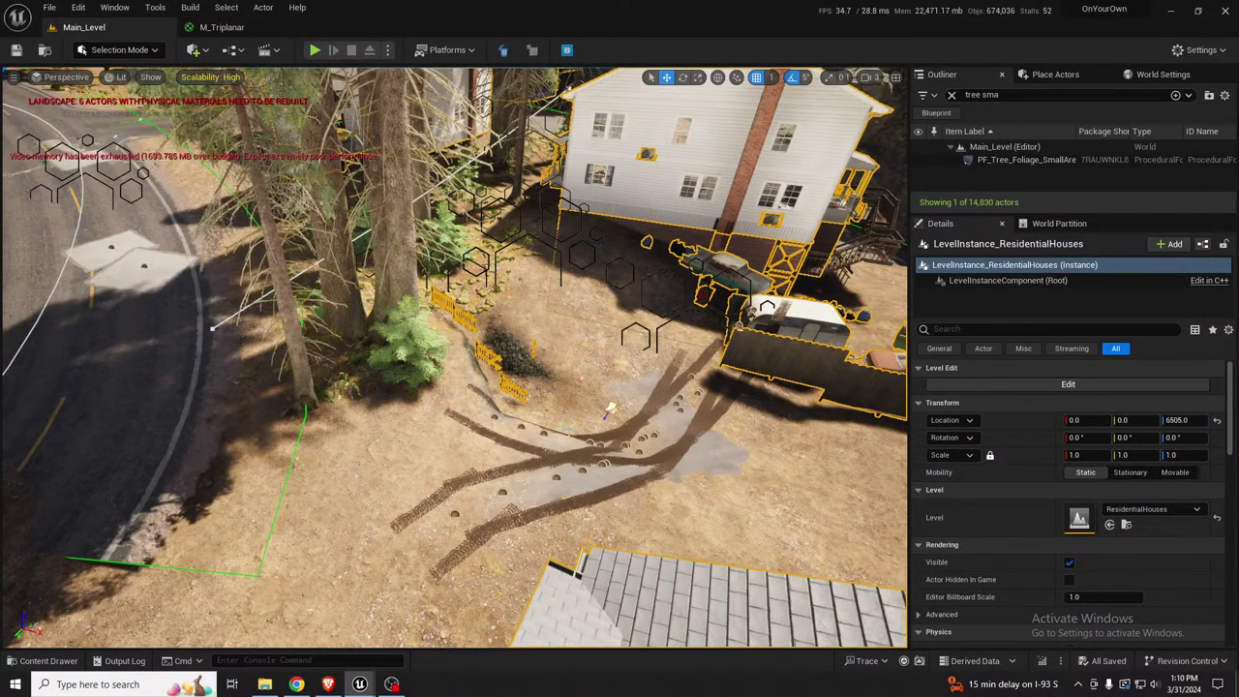
Examine the white house's side wall, porch and wooden stairs at close range
right_click_drag(620, 426, 594, 334)
scroll(619, 426, "down", 2)
key("w")
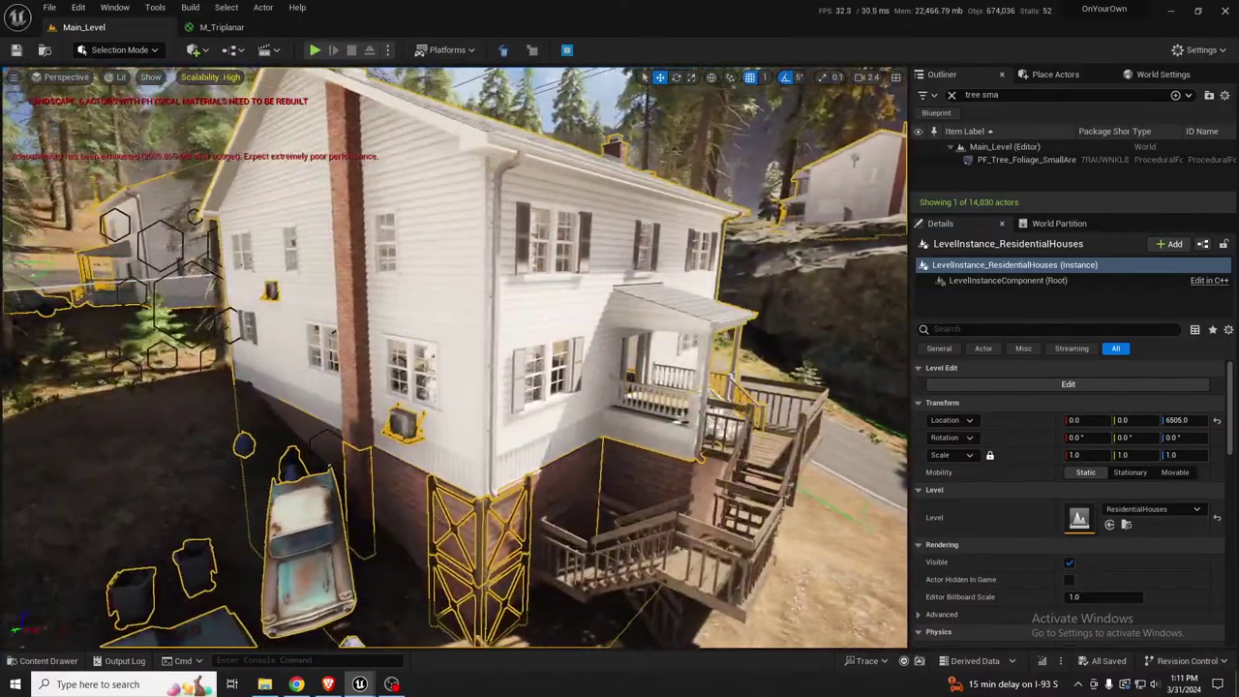
right_click_drag(377, 522, 372, 521)
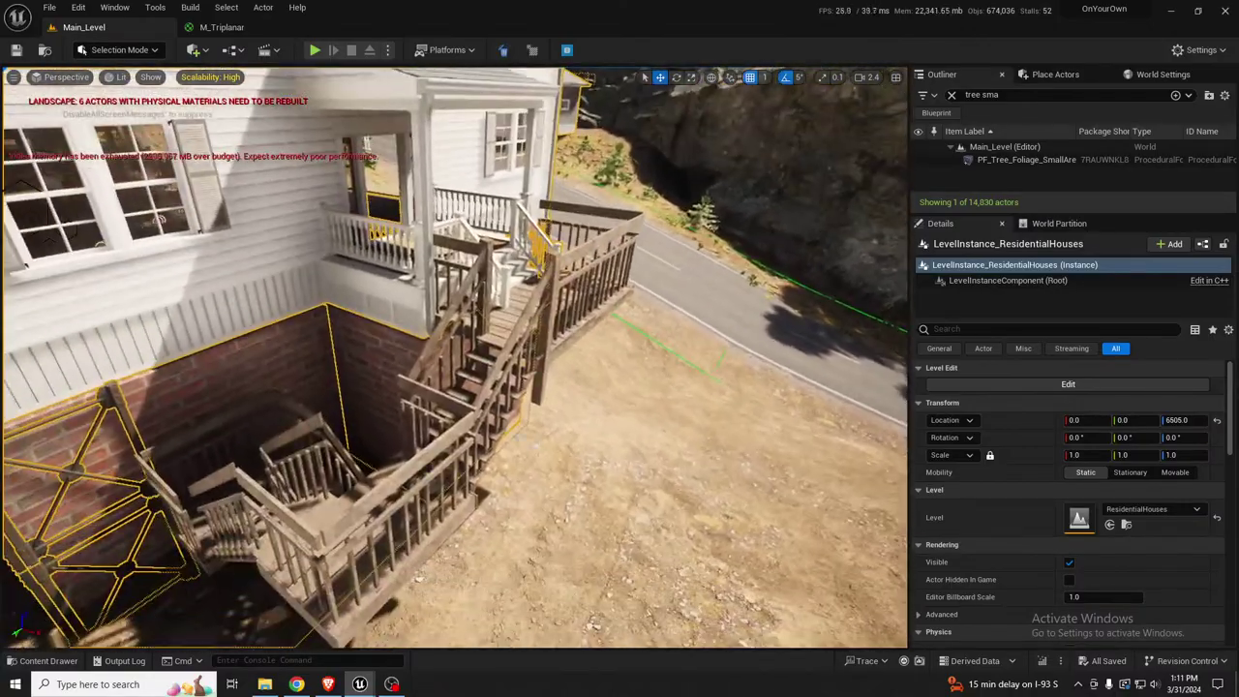
Fly to the brick apartment building and inspect its kitchen interior and exterior wooden staircase
key("w")
scroll(455, 358, "up", 3)
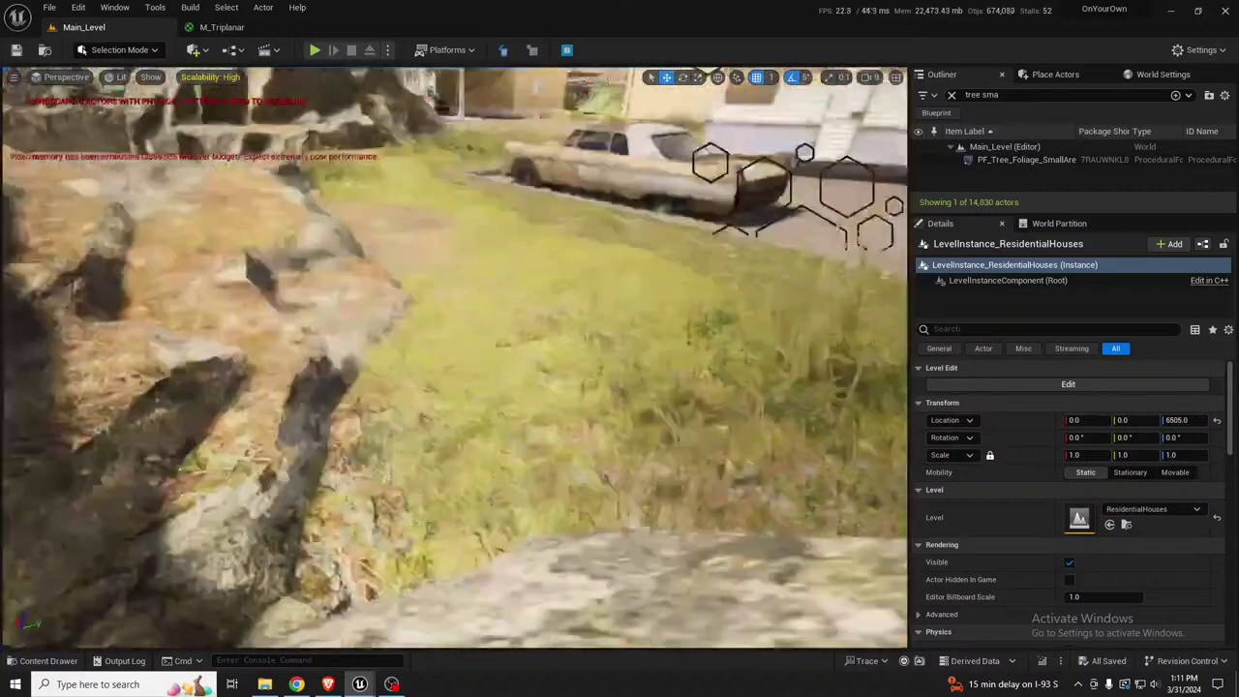
key("w")
scroll(455, 358, "up", 2)
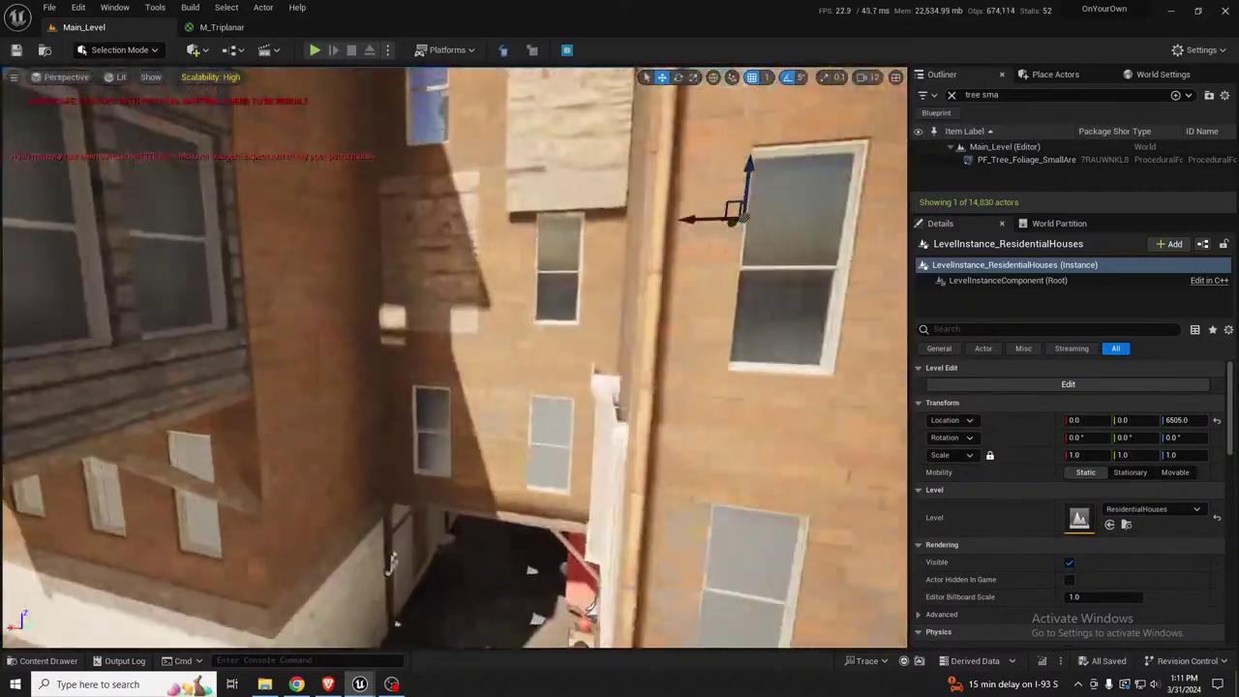
right_click_drag(320, 394, 320, 394)
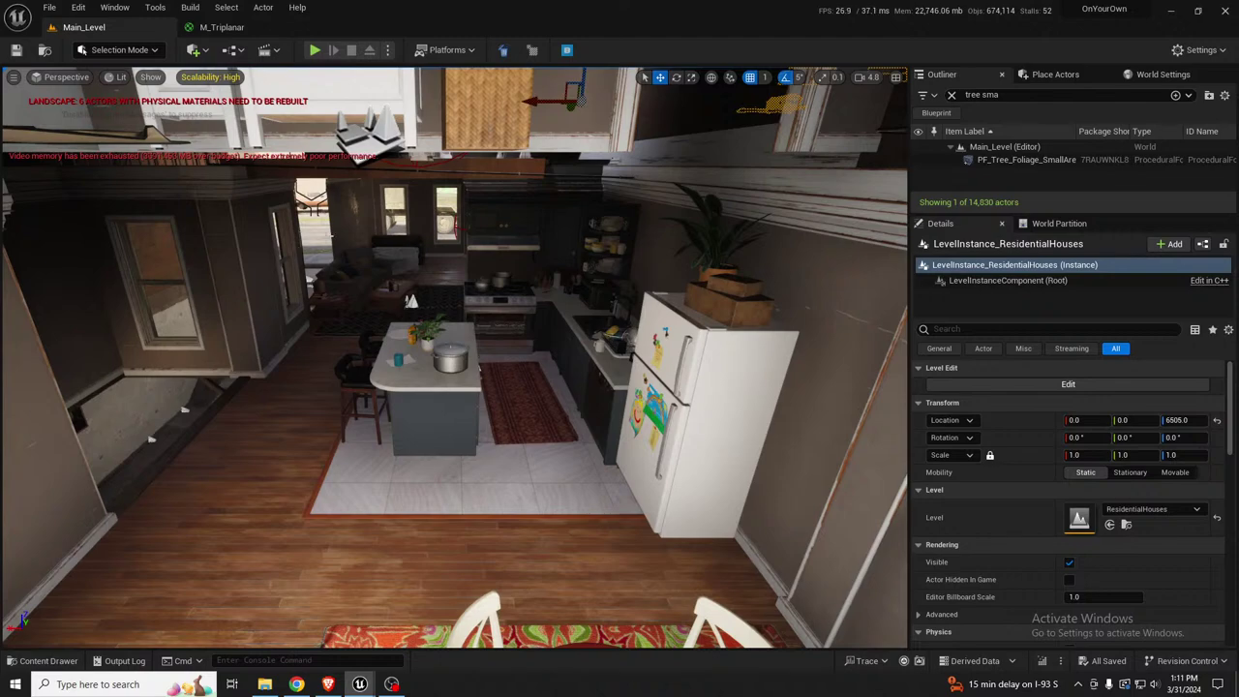
right_click_drag(332, 289, 400, 354)
key("s")
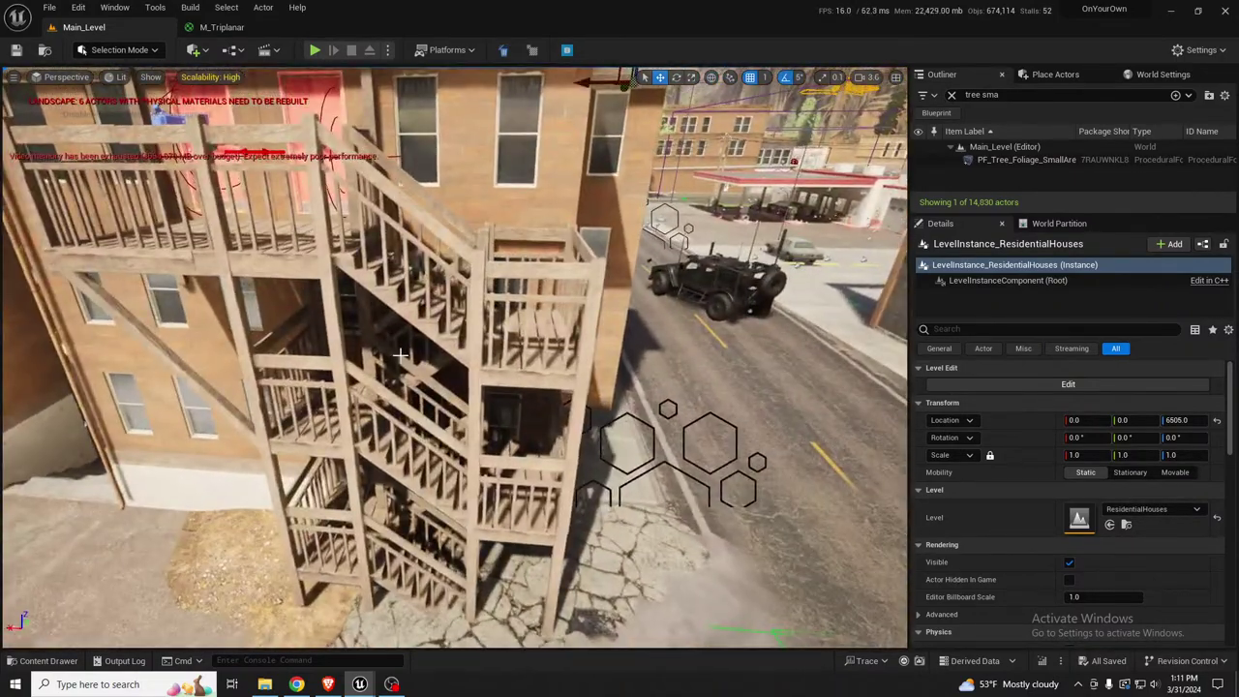
Select the building's upper wooden stair section and examine its beams and the barred red doors on the landing
left_click(461, 341)
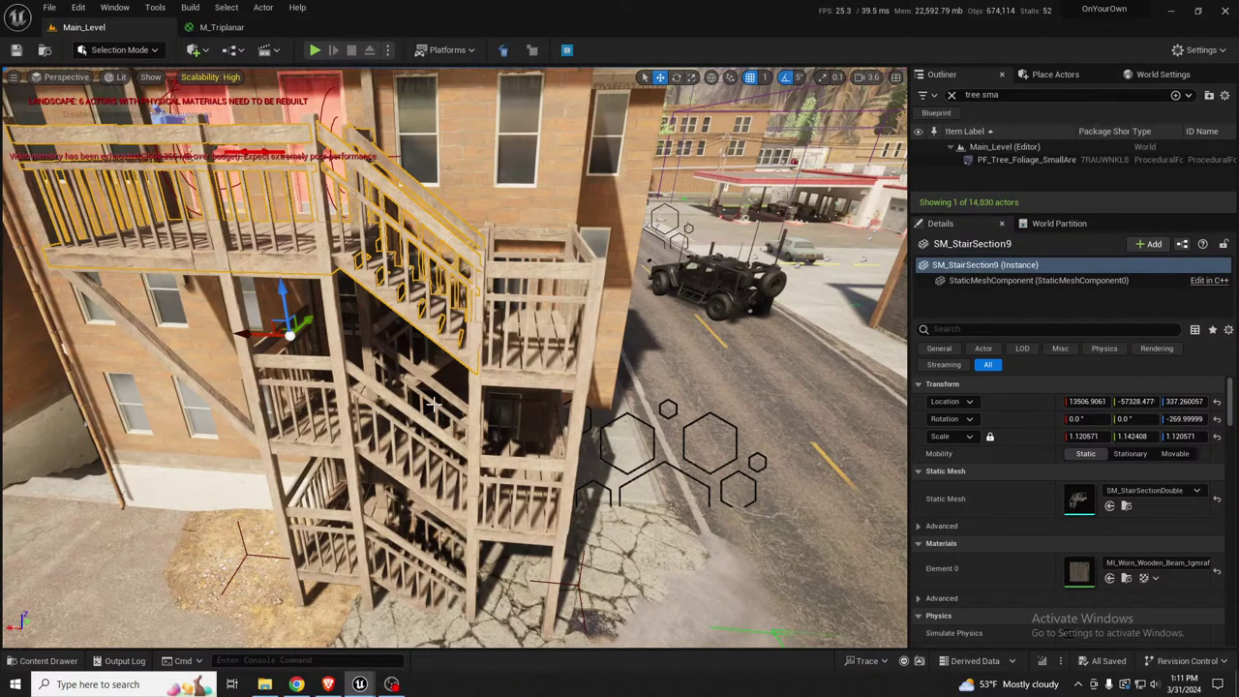
right_click_drag(433, 405, 329, 383)
key("d")
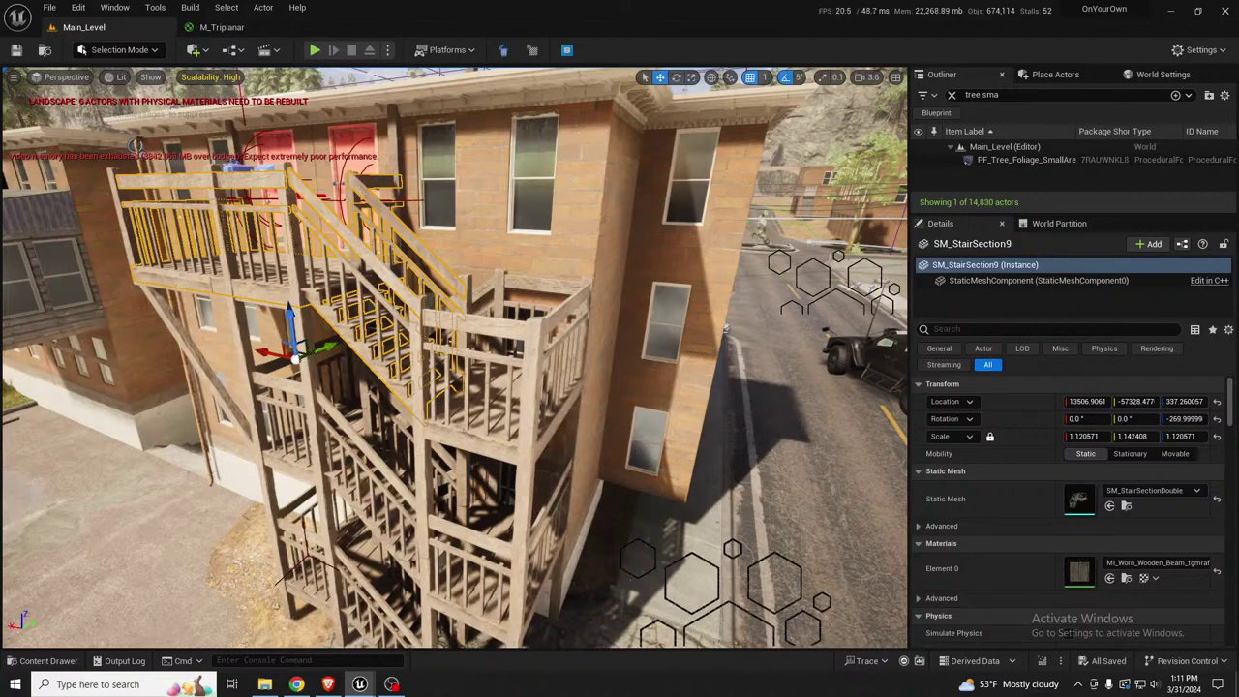
right_click_drag(414, 411, 482, 315)
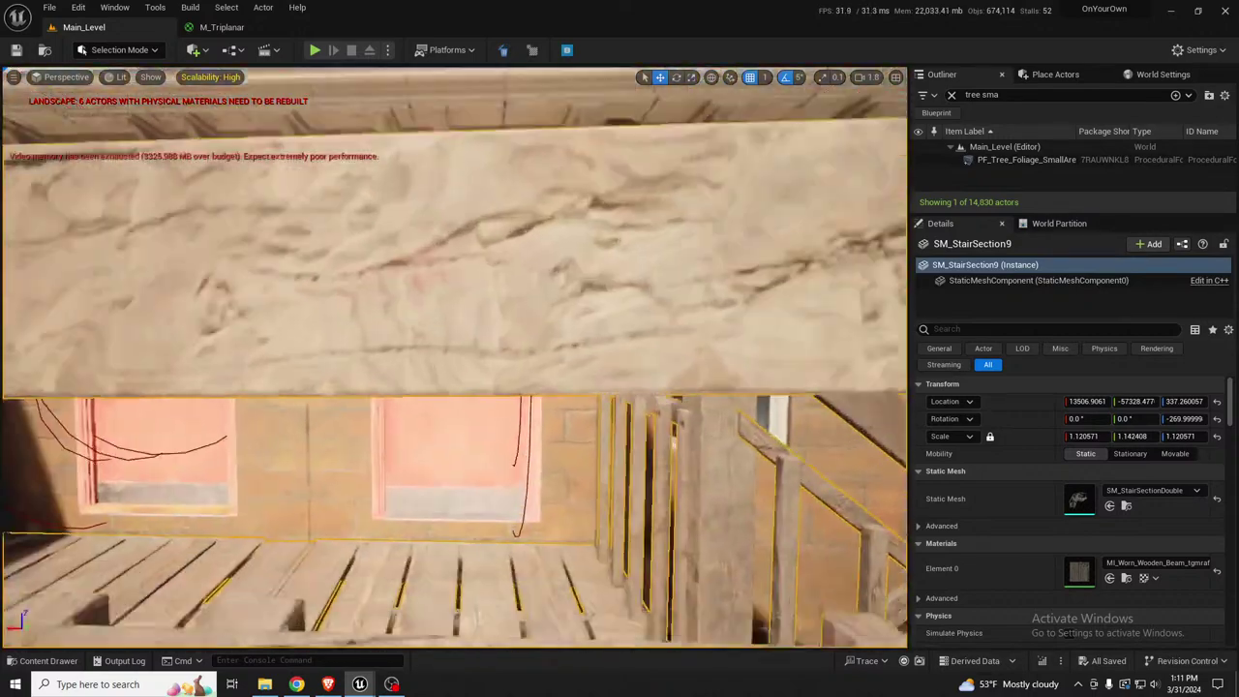
key("w")
right_click_drag(455, 357, 457, 357)
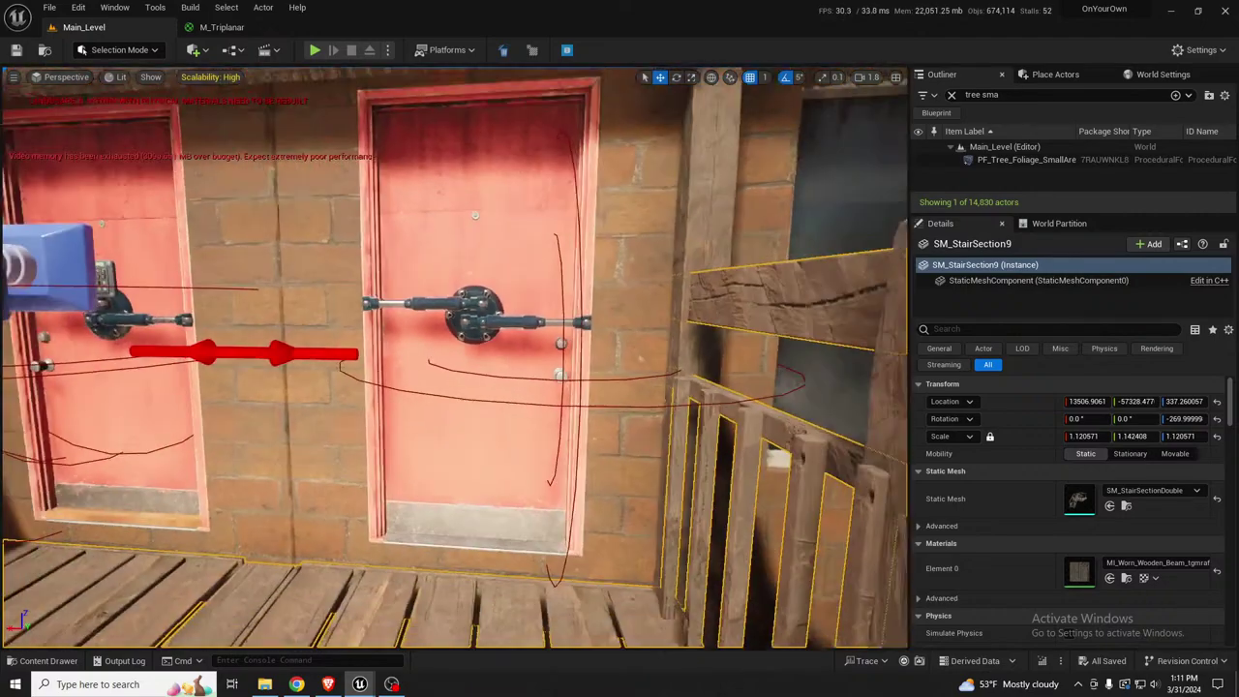
key("s")
right_click_drag(457, 356, 455, 383)
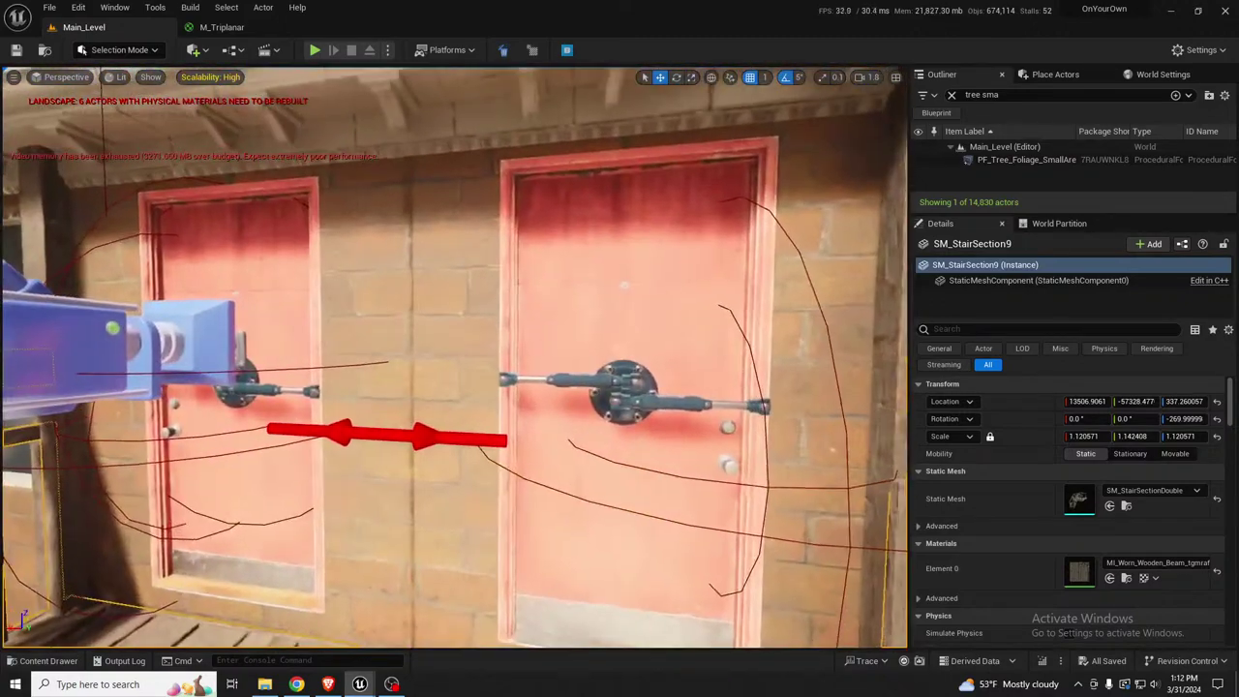
Fly from the apartment building through the town and forest to the white house's exterior wooden staircase
right_click_drag(455, 368, 702, 368)
right_click_drag(513, 384, 505, 383)
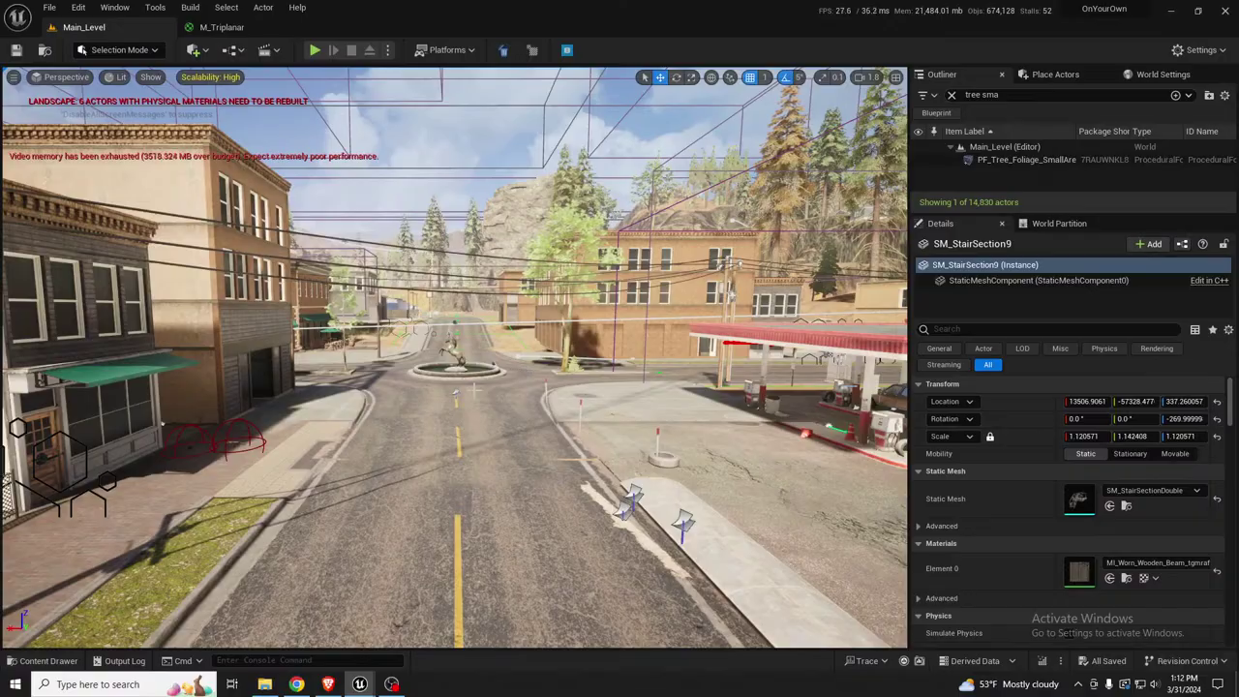
right_click_drag(474, 390, 474, 349)
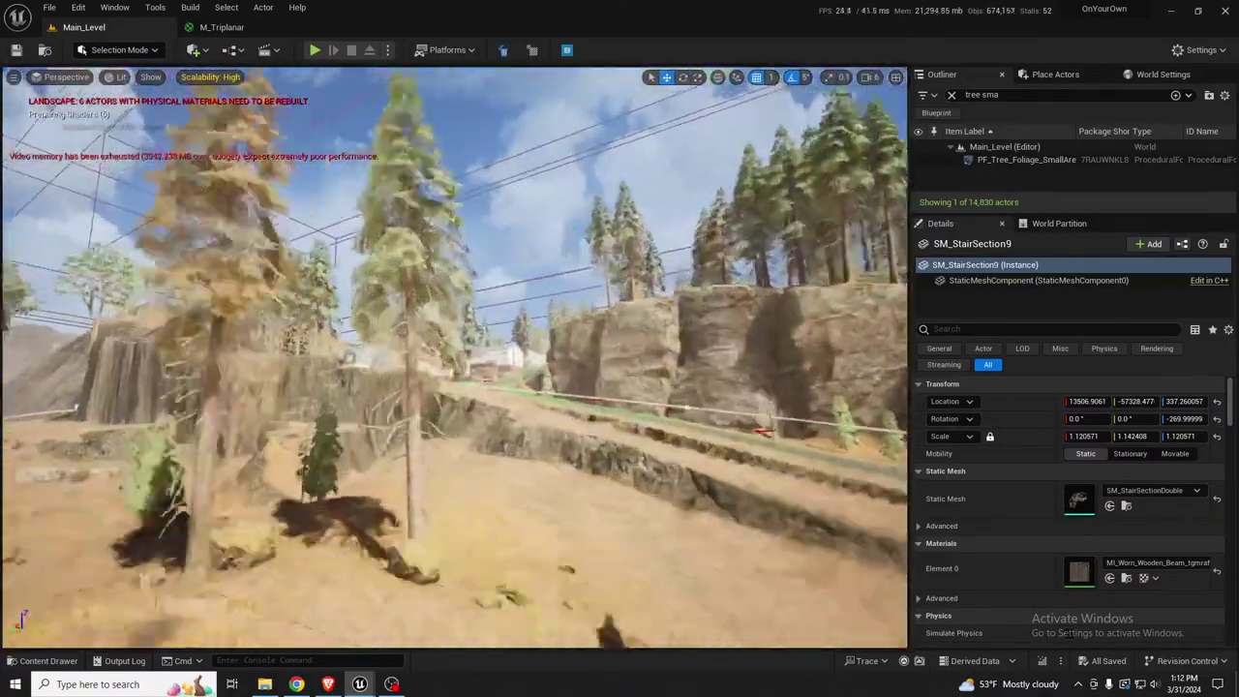
key("w")
right_click_drag(475, 368, 438, 369)
key("w")
key("s")
key("a")
scroll(474, 353, "down", 2)
key("w")
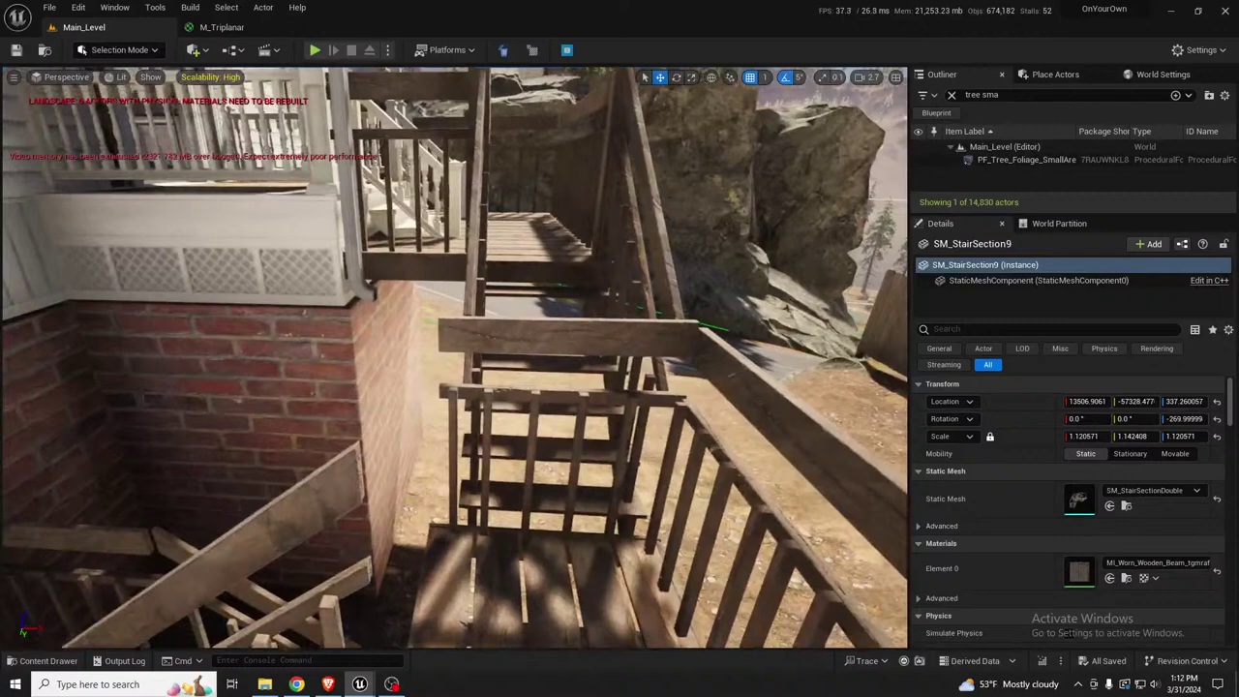
Select the lower stair section beside the white house's brick foundation and examine the whole staircase from outside
right_click_drag(455, 359, 515, 414)
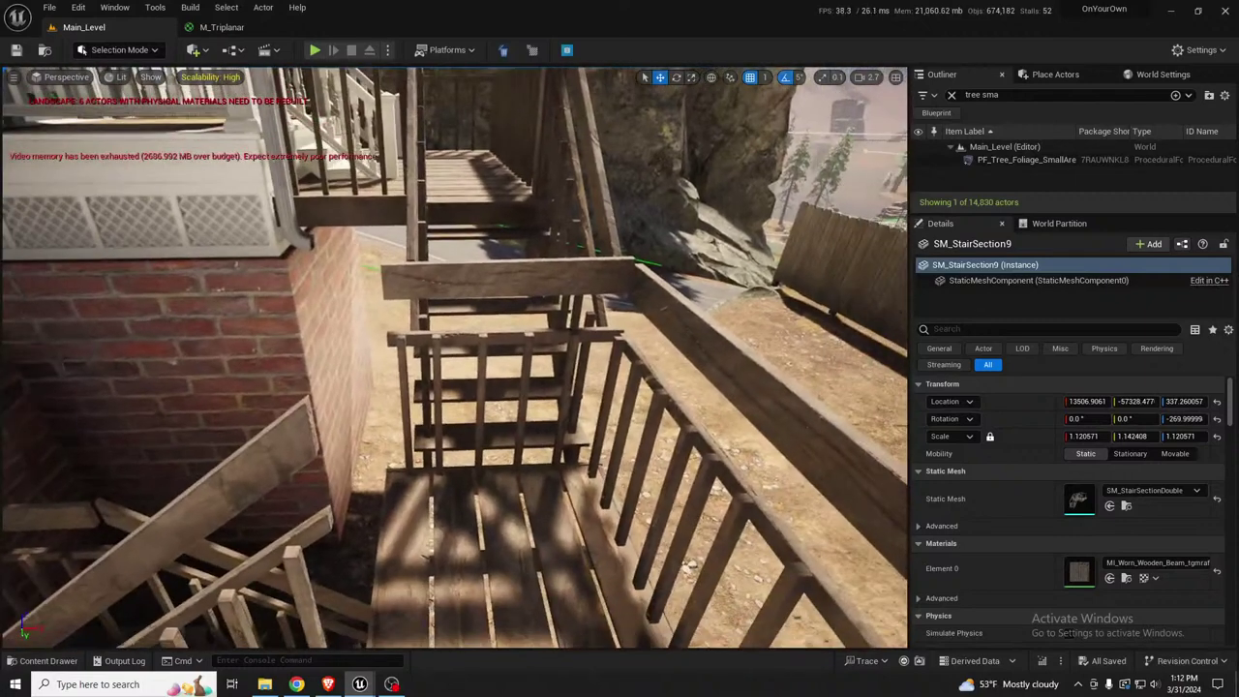
left_click(532, 392)
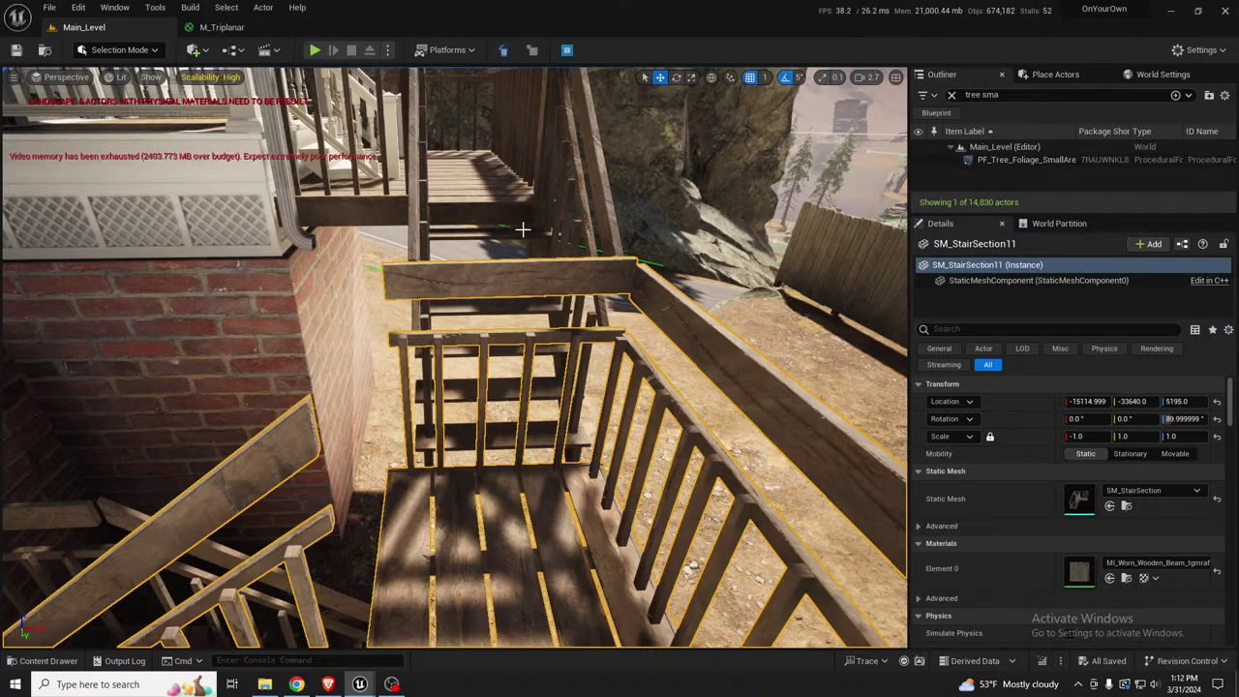
right_click_drag(523, 230, 409, 150)
key("s")
key("s")
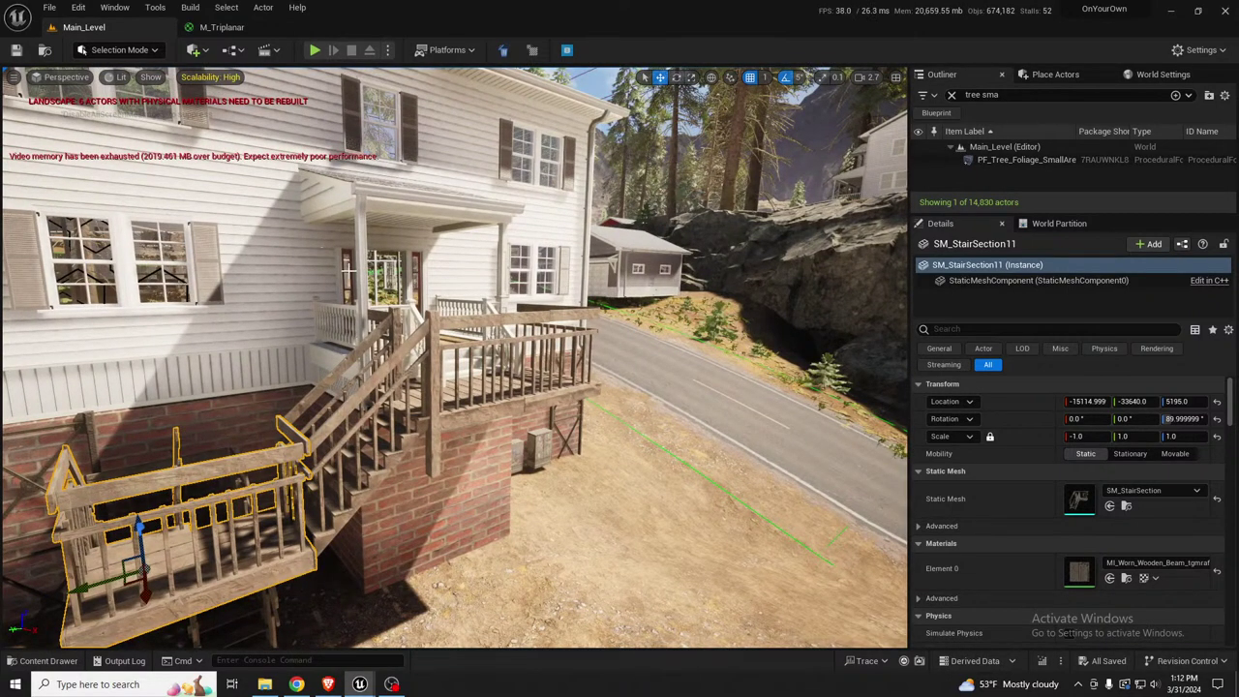
right_click_drag(523, 230, 523, 230)
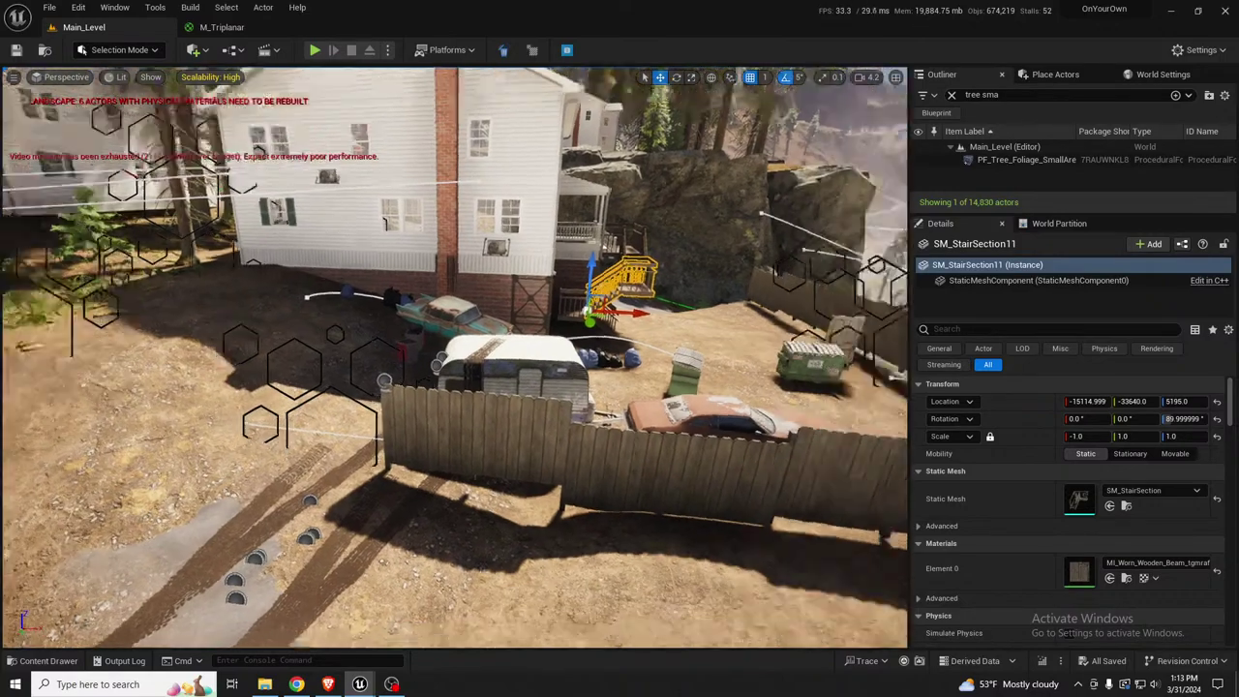
Survey the fenced yard and the tire tracks leading past the neighbouring tiled-roof house
mouse_move(455, 358)
right_mouse_down()
mouse_move(547, 362)
mouse_move(455, 368)
right_mouse_up()
key("s")
right_click_drag(316, 414, 351, 366)
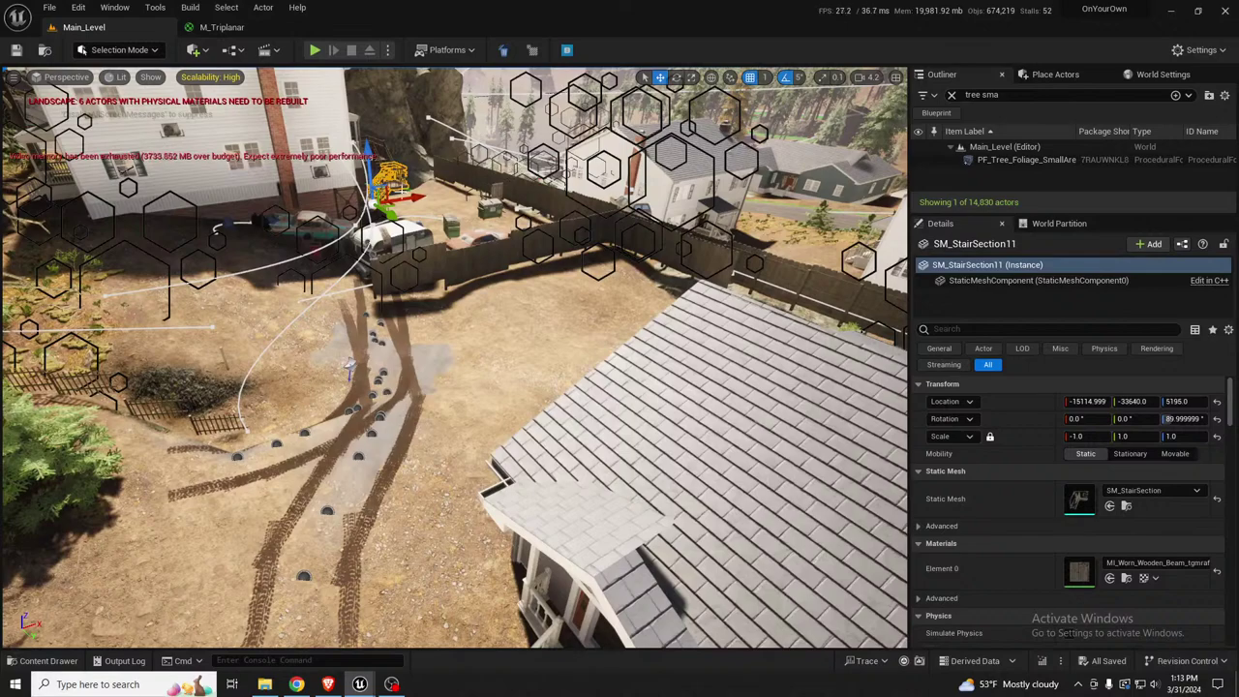
right_click_drag(350, 366, 295, 507)
Select the landscape at the road junction by the small grey house and open the landscape spline tools
left_click(513, 346)
right_click_drag(479, 324, 450, 348)
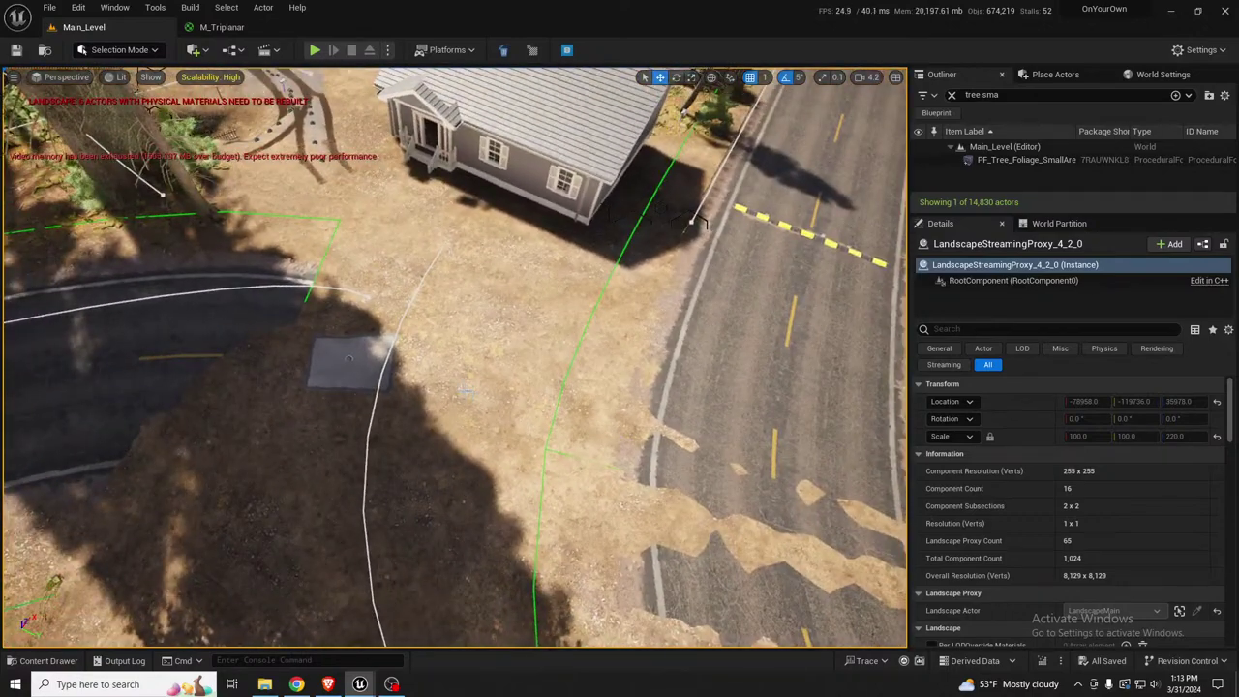
key("shift+2")
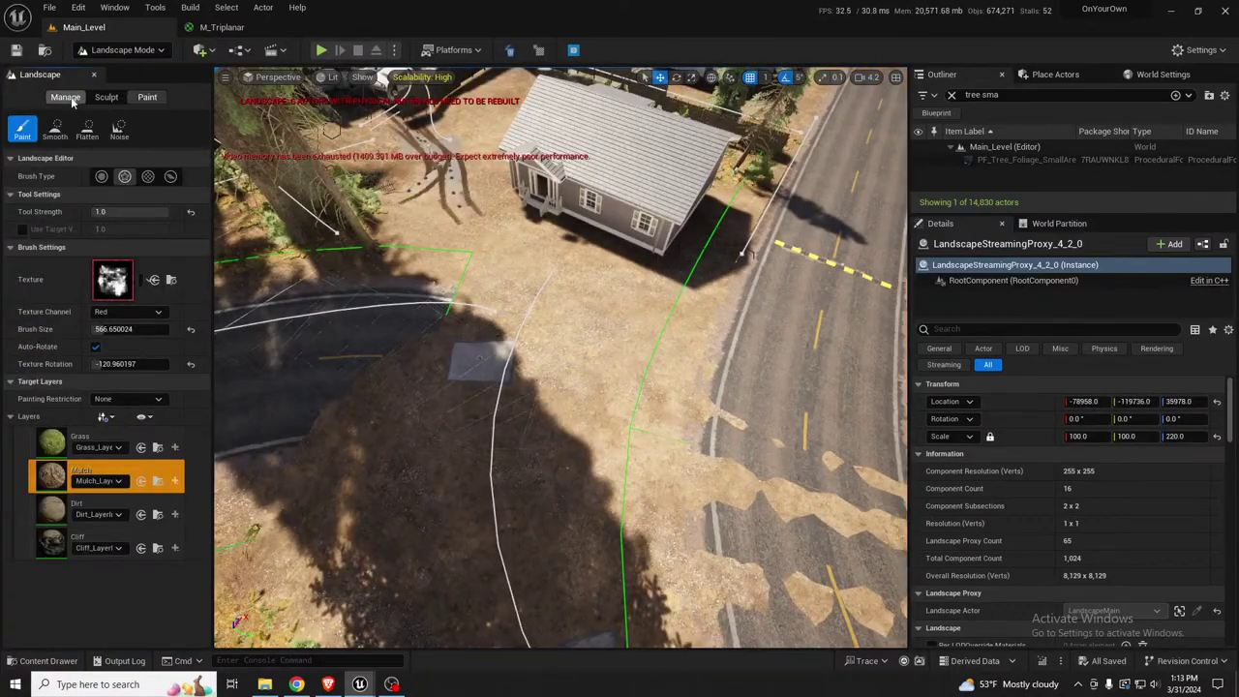
left_click(65, 97)
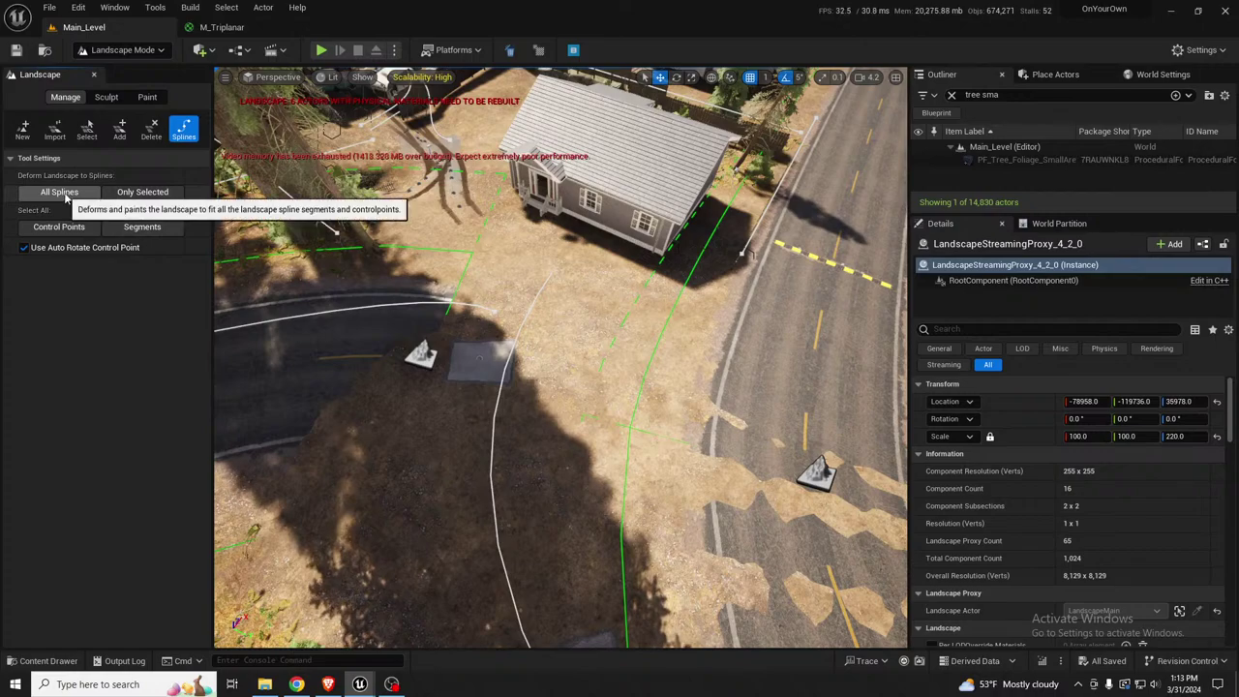
Try to join the side road's end control point to the main road's control point, and undo the merge
left_click(424, 360)
right_click_drag(424, 360, 426, 435)
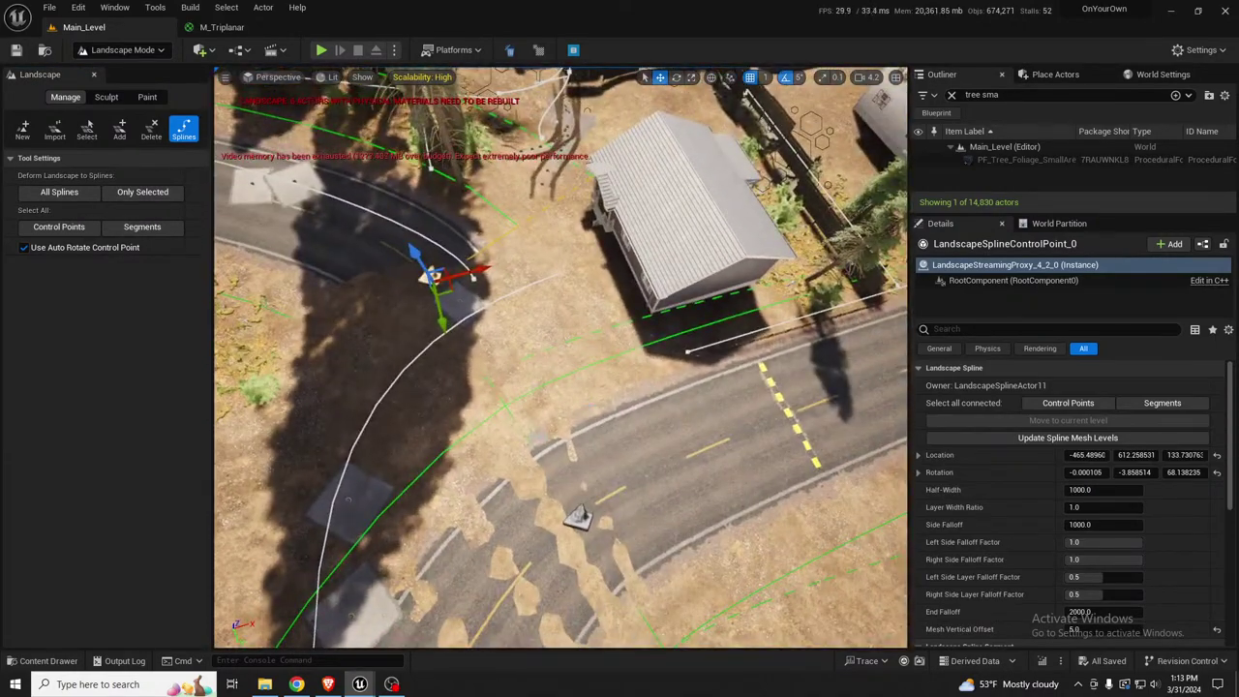
left_click(578, 518, "ctrl")
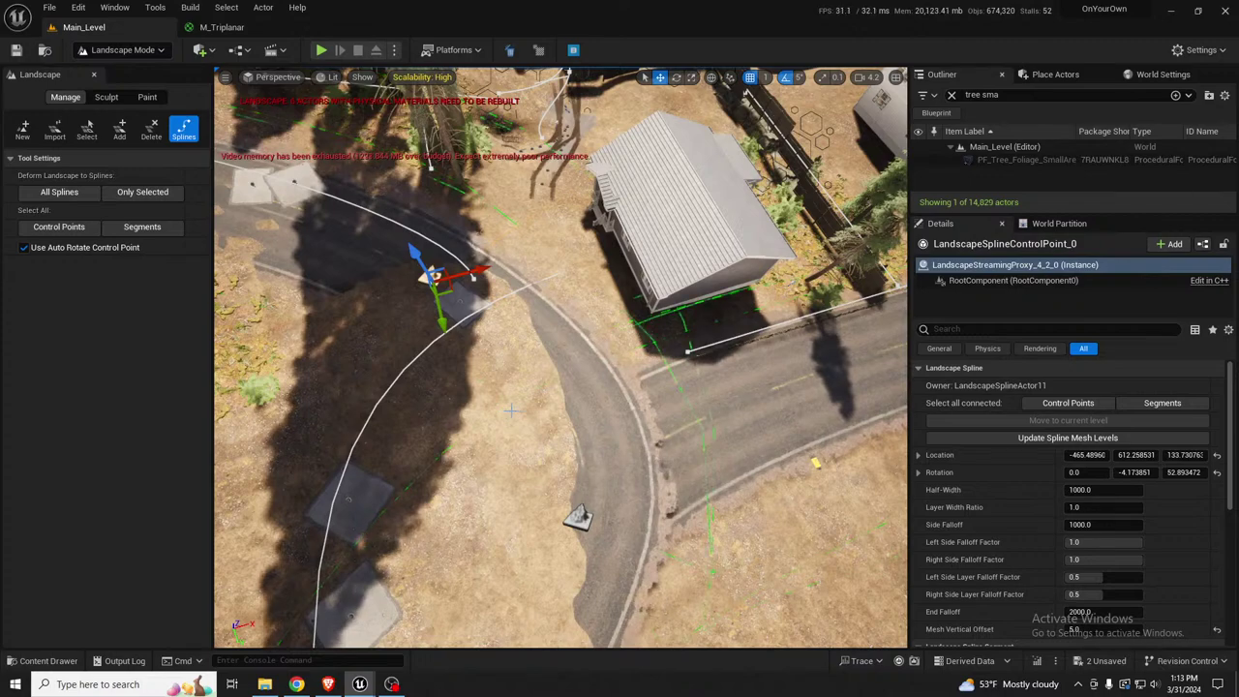
key("ctrl+z")
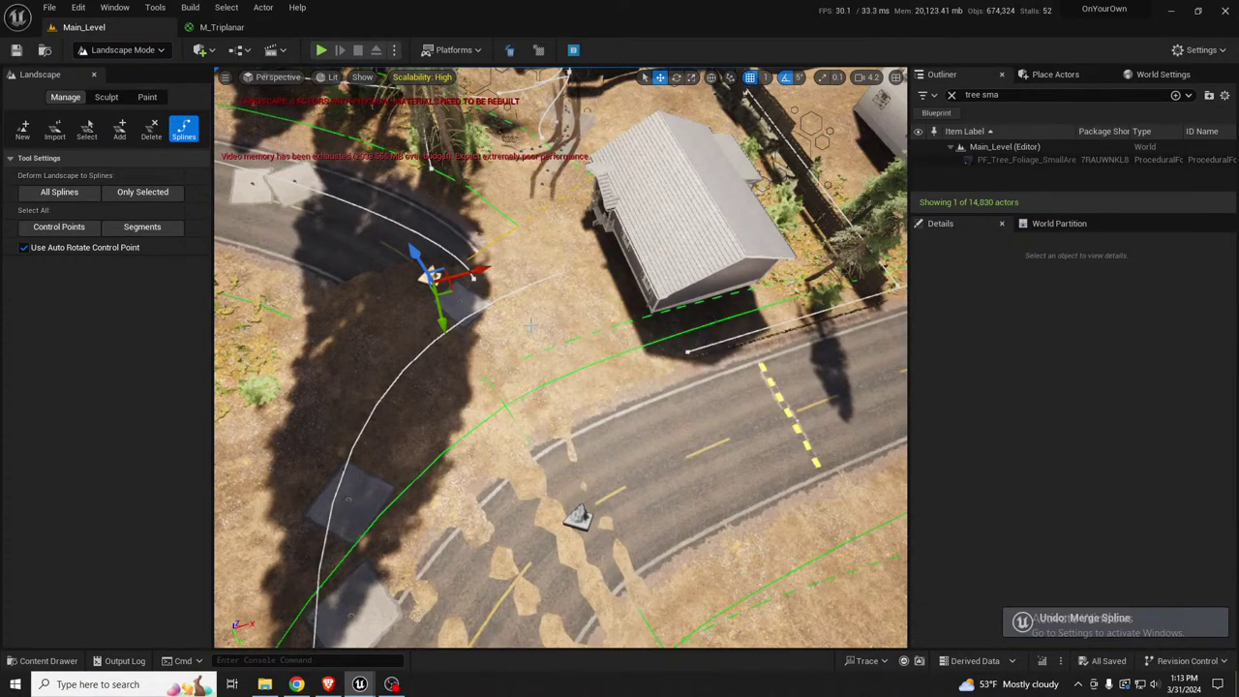
Extend the side road with a new spline control point near the junction and rotate it to face the main road
left_click(530, 322)
right_click_drag(543, 326, 567, 326)
key("e")
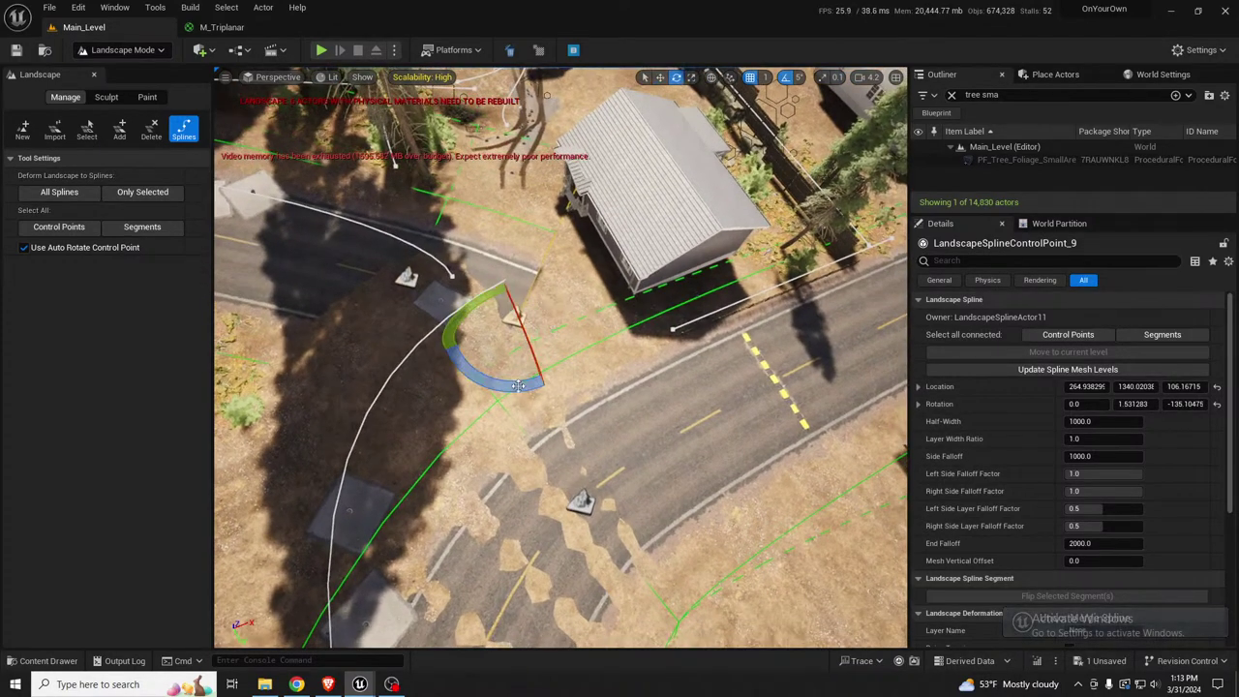
left_click_drag(503, 389, 475, 381)
Move the side road's new end control point to the main road's edge, at about X 73, Y 2082
left_click_drag(581, 318, 548, 422)
key("w")
right_click_drag(548, 422, 620, 397)
key("w")
Set the Right Side Falloff Factor of the main road's control point at the junction to 0
right_click_drag(548, 378, 647, 501)
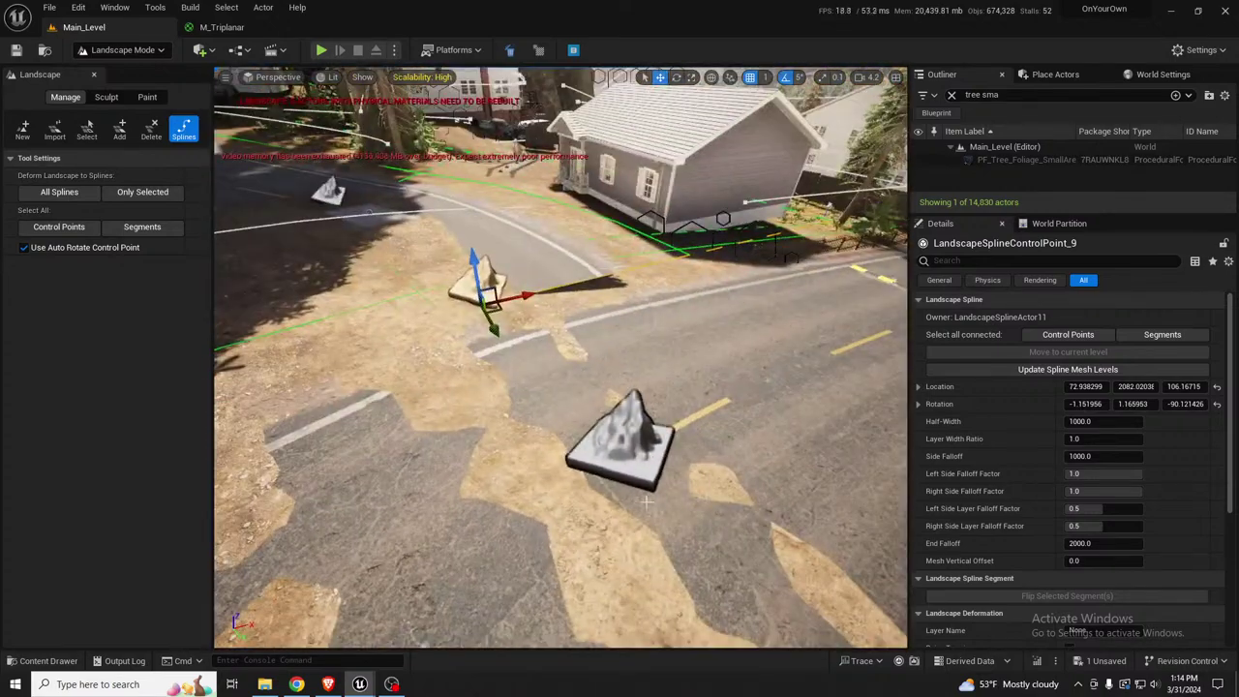
left_click(631, 436)
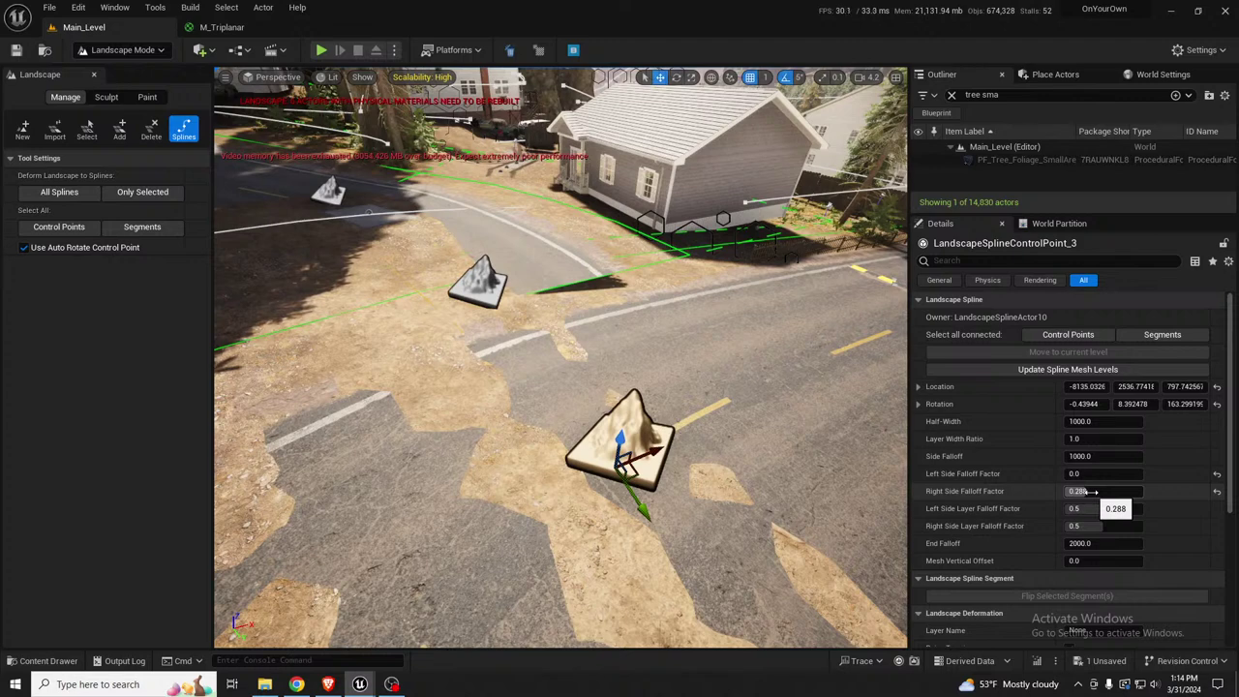
left_click_drag(1094, 491, 1065, 491)
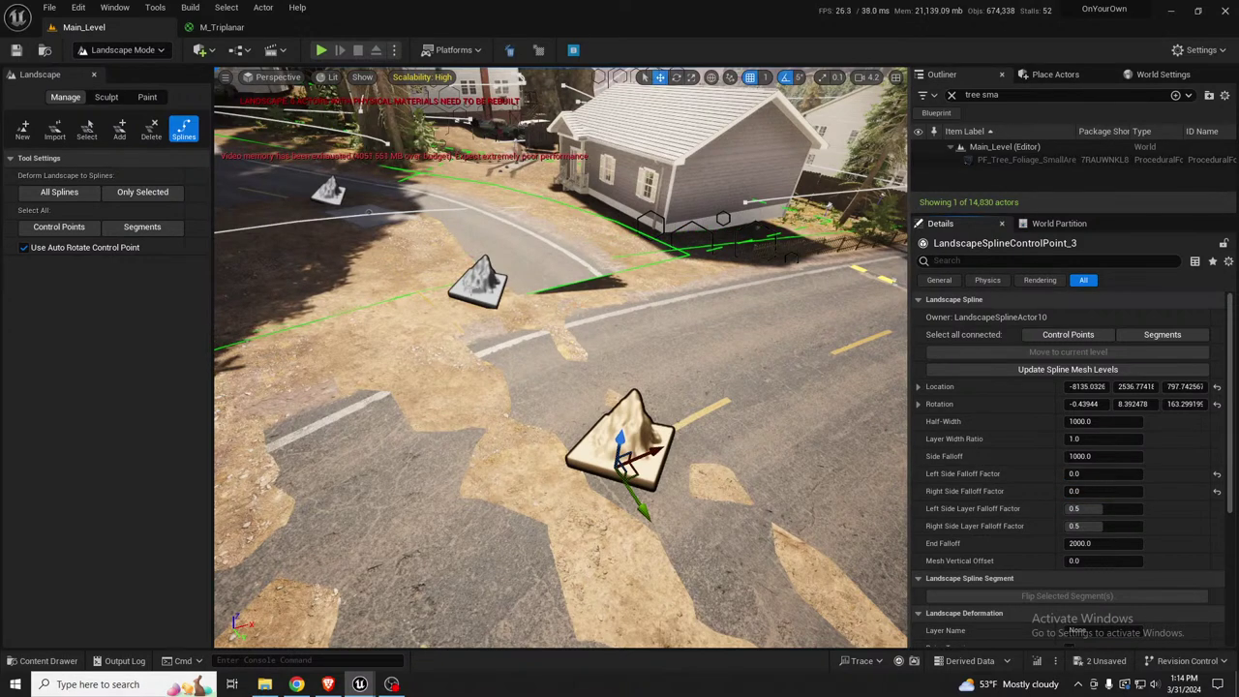
Tilt the side road's end control point by 5° and raise it to a Z location of about 110
left_click(481, 281)
key("e")
left_click_drag(417, 267, 432, 256)
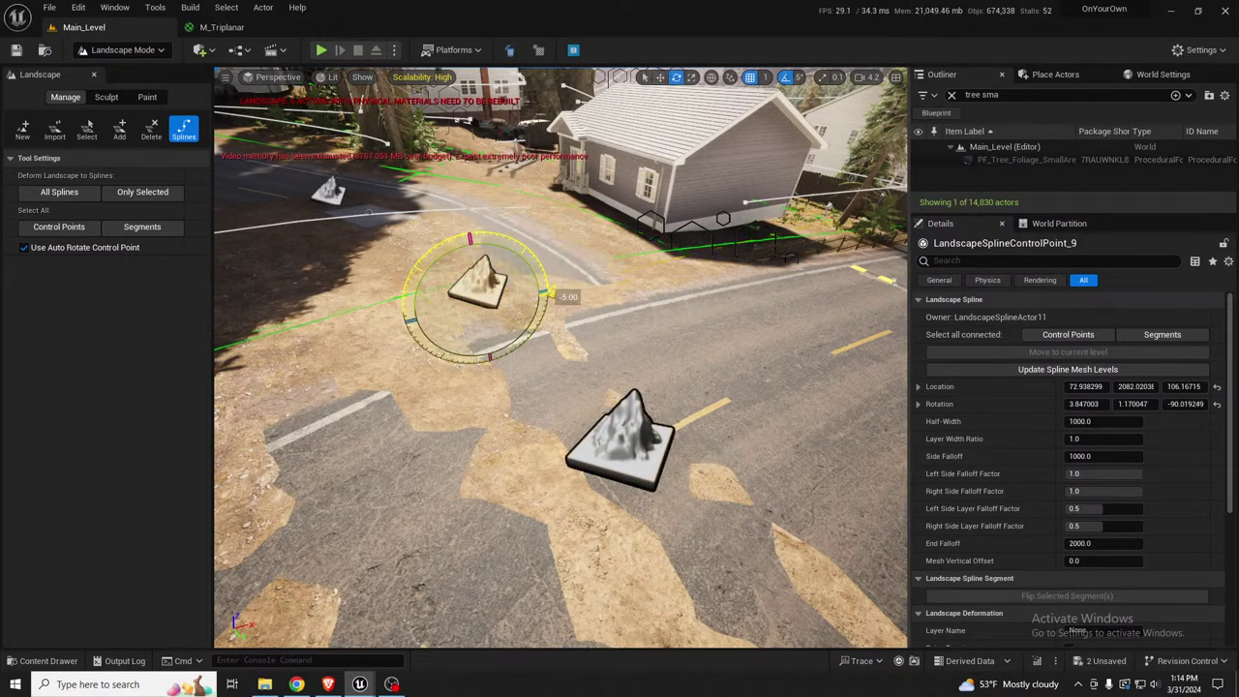
key("w")
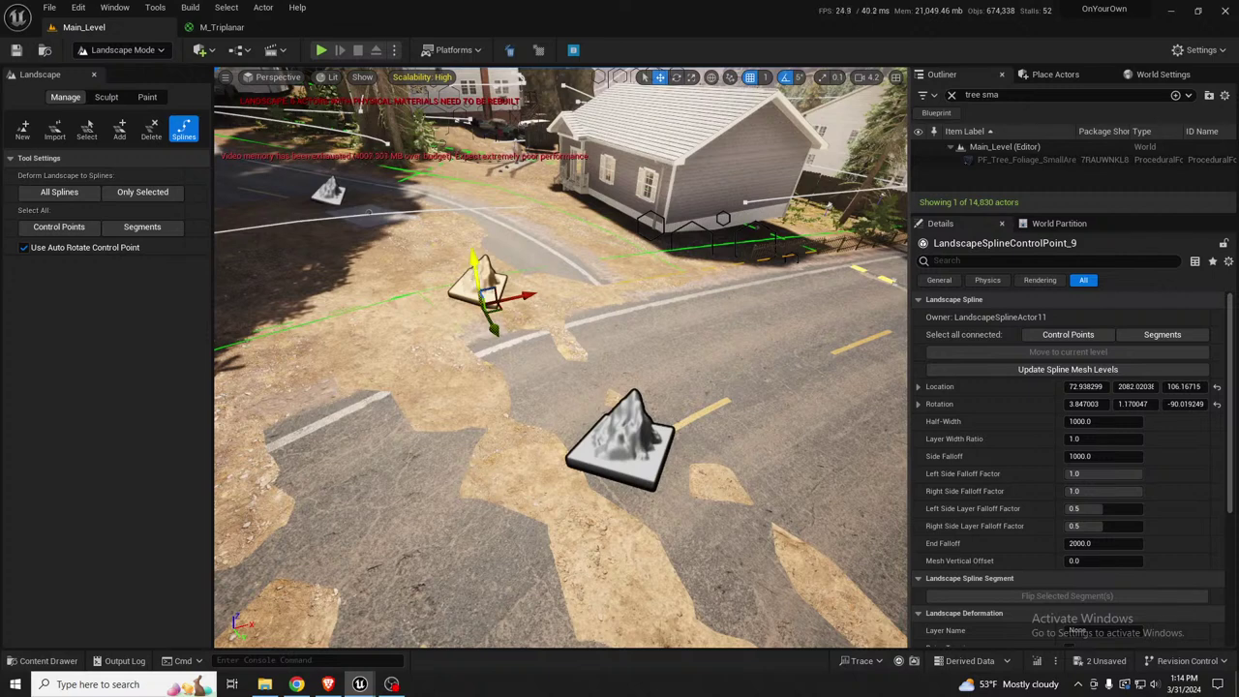
left_click_drag(473, 272, 472, 270)
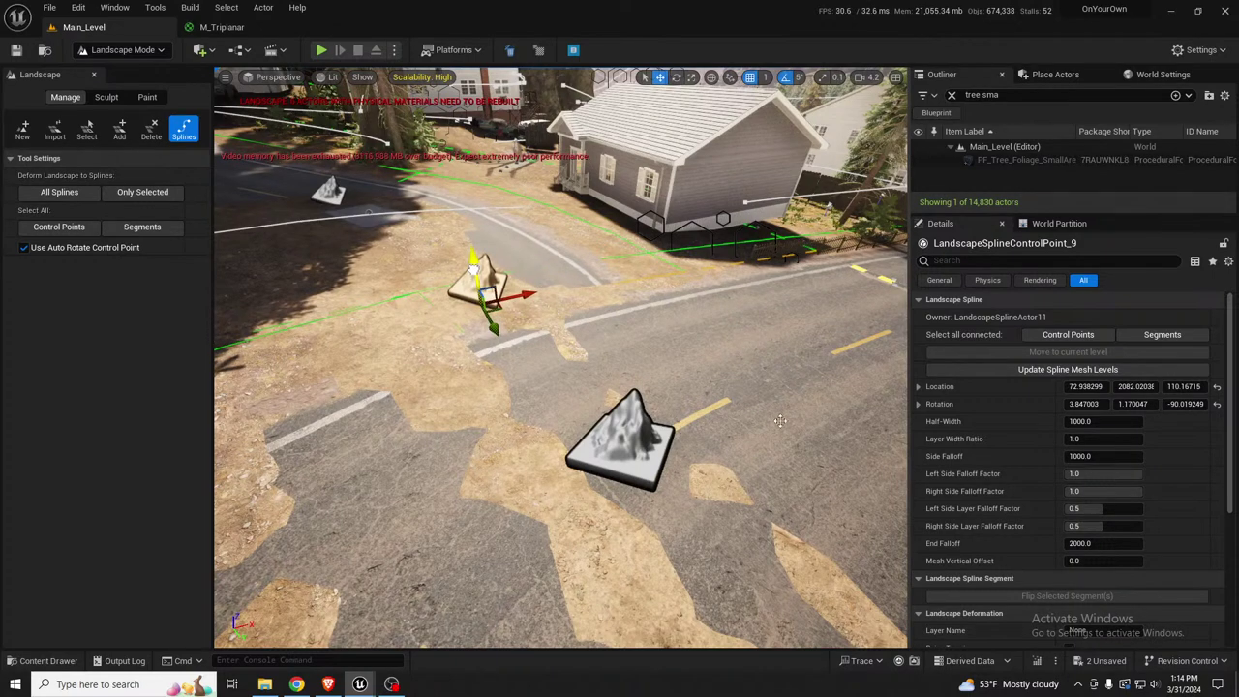
Set the side road end control point's End Falloff to 0 and update the terrain along the spline
left_click(1114, 547)
type("0")
key("Return")
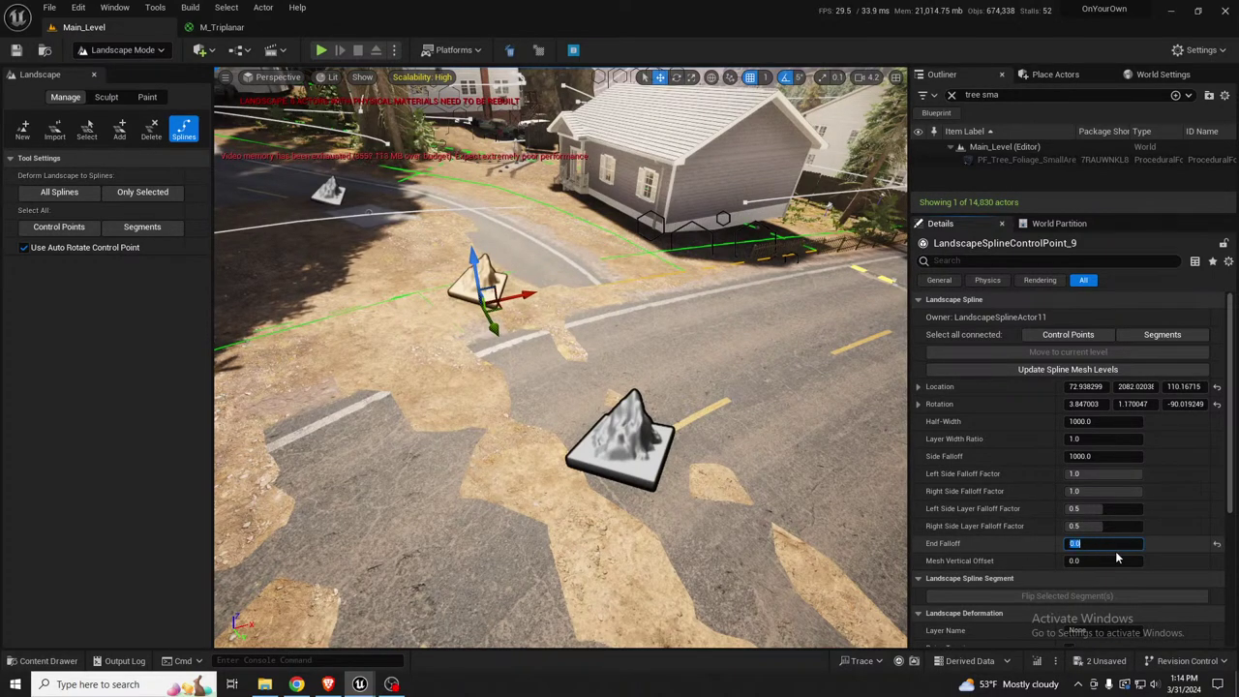
left_click(1026, 372)
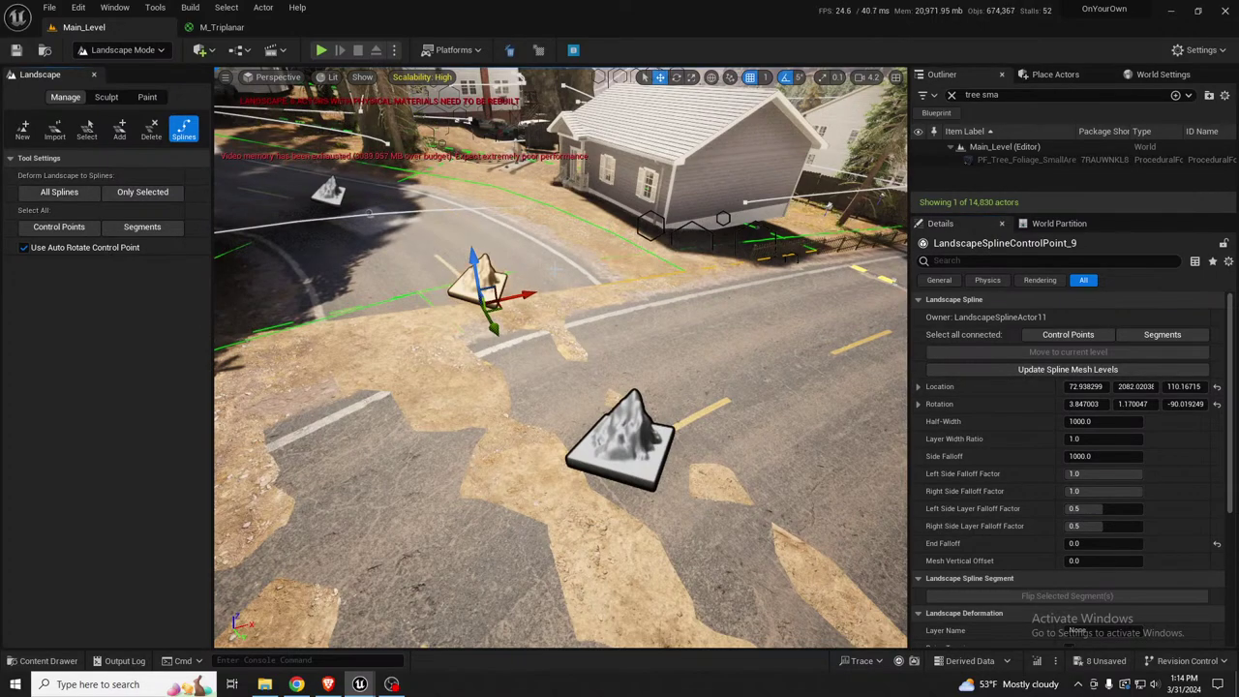
Rotate the side road's end control point to about 4.1° on X and -100° on Z to align with the junction
right_click_drag(561, 358, 416, 305)
key("w")
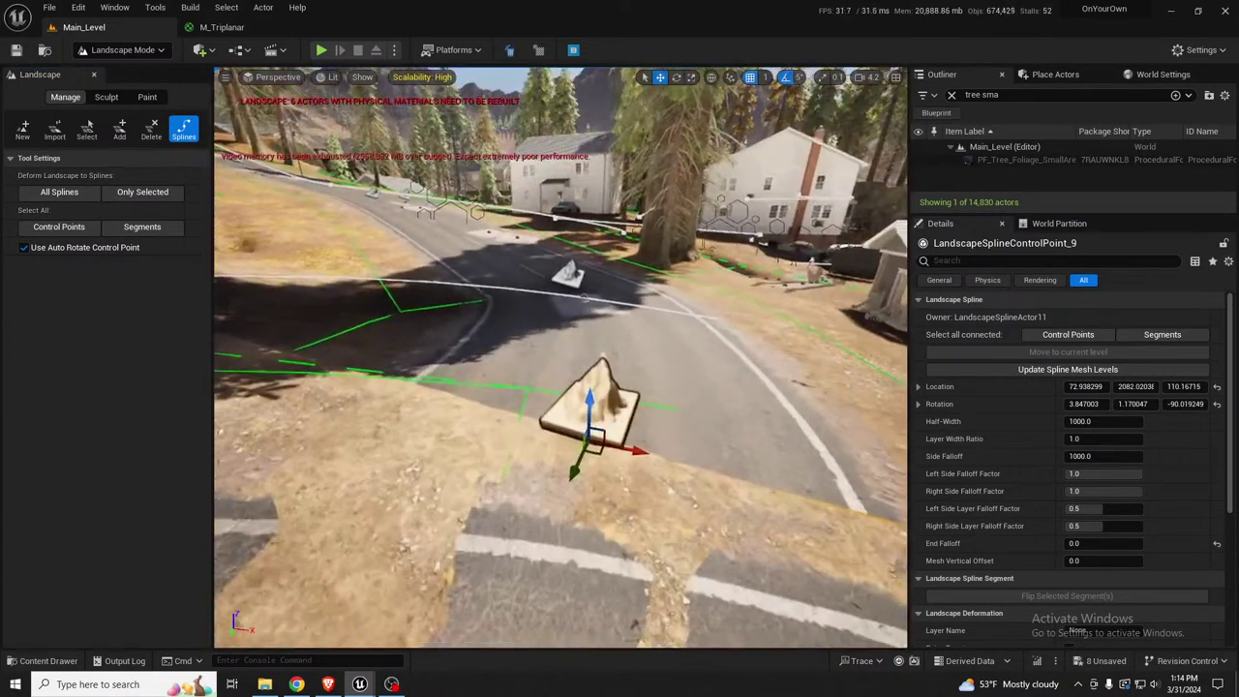
right_click_drag(585, 298, 608, 255)
key("e")
left_click_drag(662, 393, 691, 383)
left_click_drag(591, 385, 598, 388)
key("w")
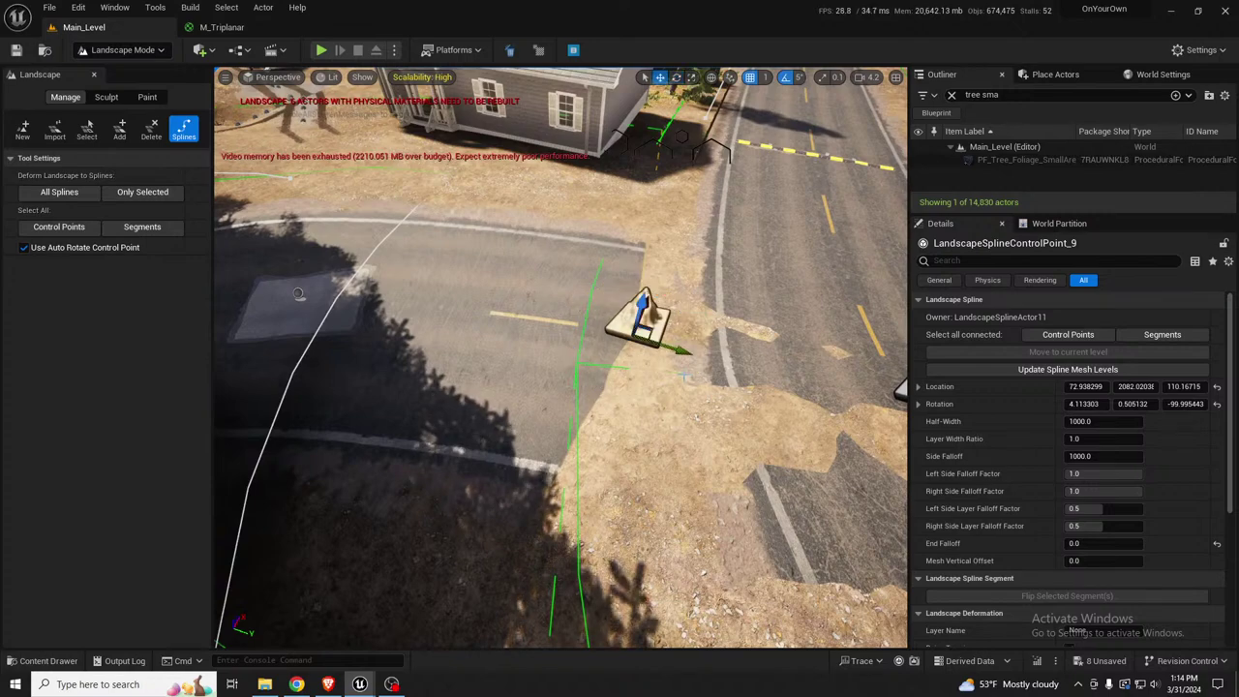
Move the side road's end control point further onto the main road, to a Y location of about 2416
right_click_drag(661, 334, 711, 334)
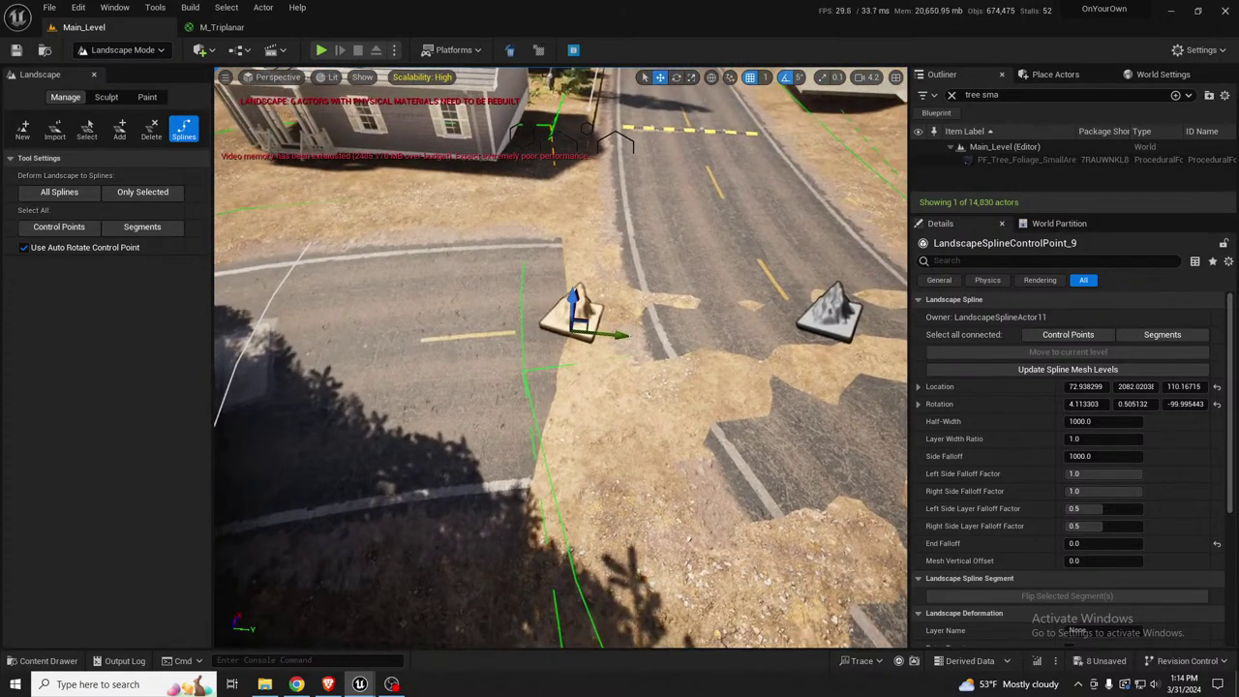
left_click_drag(627, 327, 696, 304)
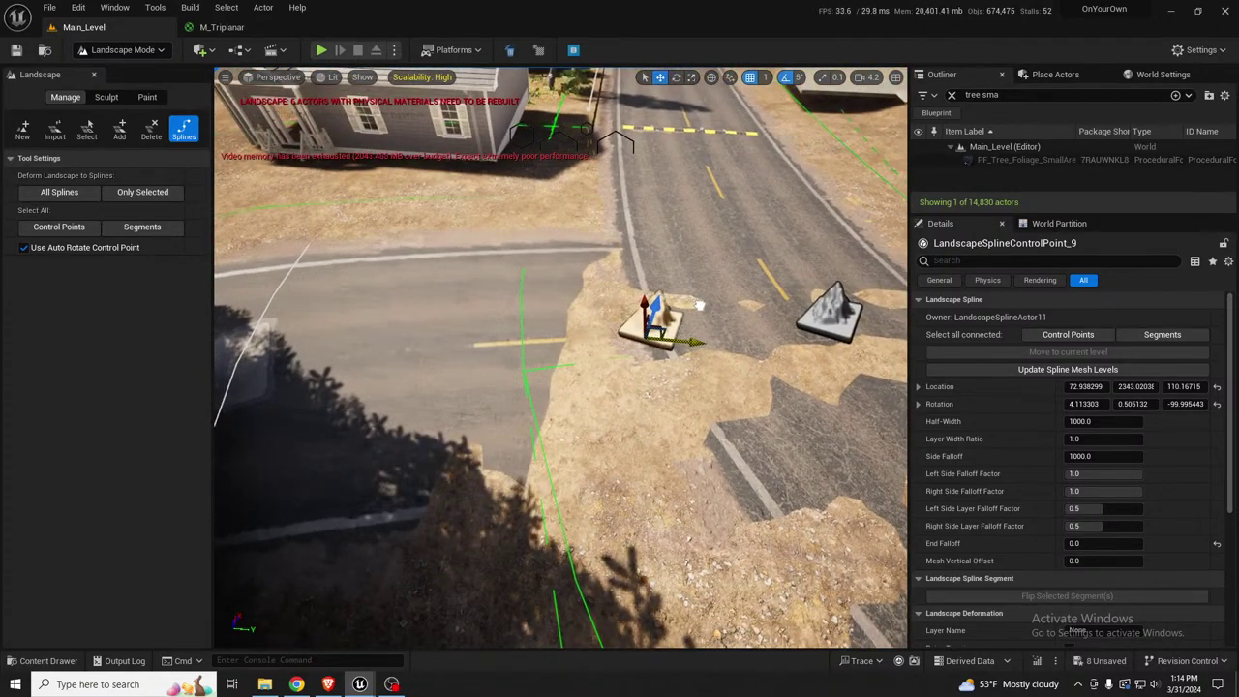
right_click_drag(696, 304, 894, 311)
left_click_drag(395, 295, 353, 307)
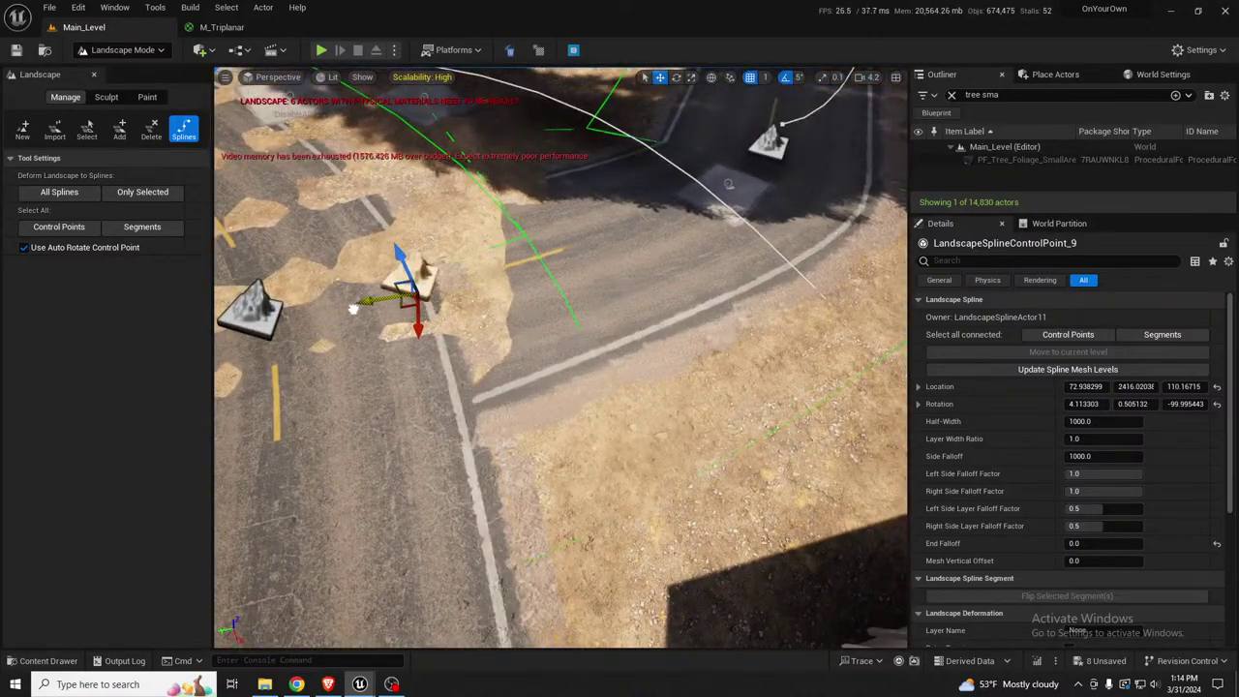
Turn off rotation snapping, tilt the side road's end control point to about 5.5° on X, and raise it to about Z 126
right_click_drag(354, 308, 353, 289)
key("e")
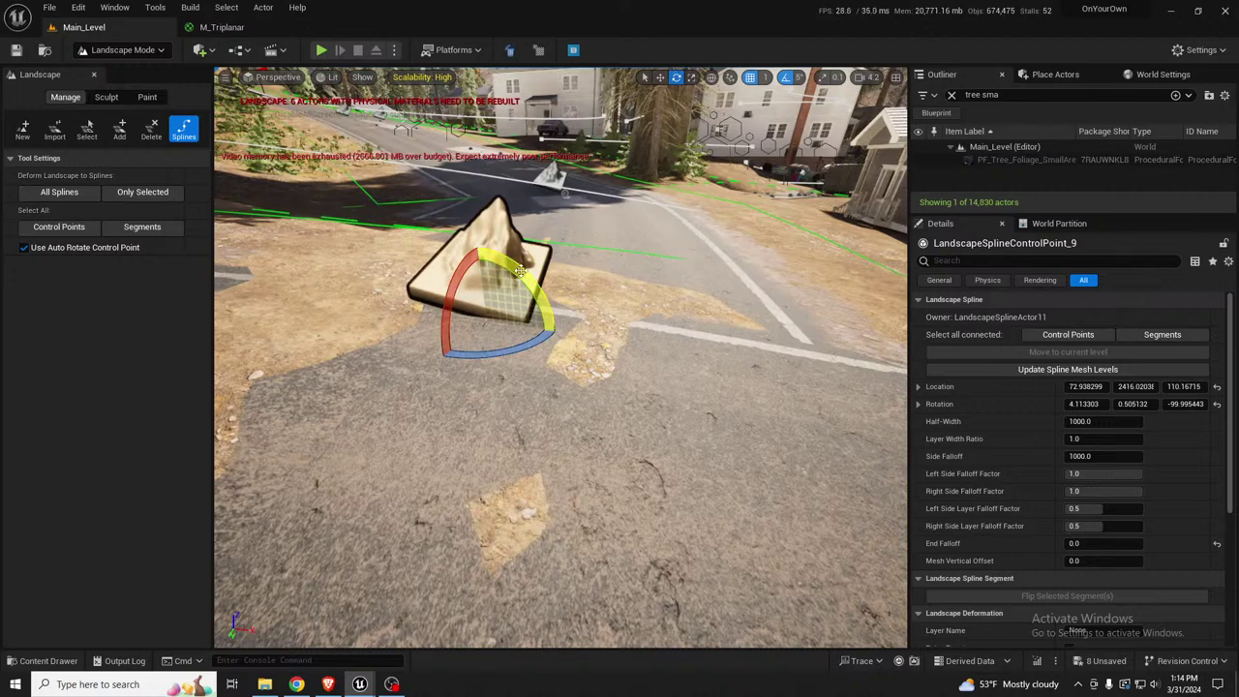
left_click_drag(514, 272, 557, 333)
left_click(787, 79)
key("w")
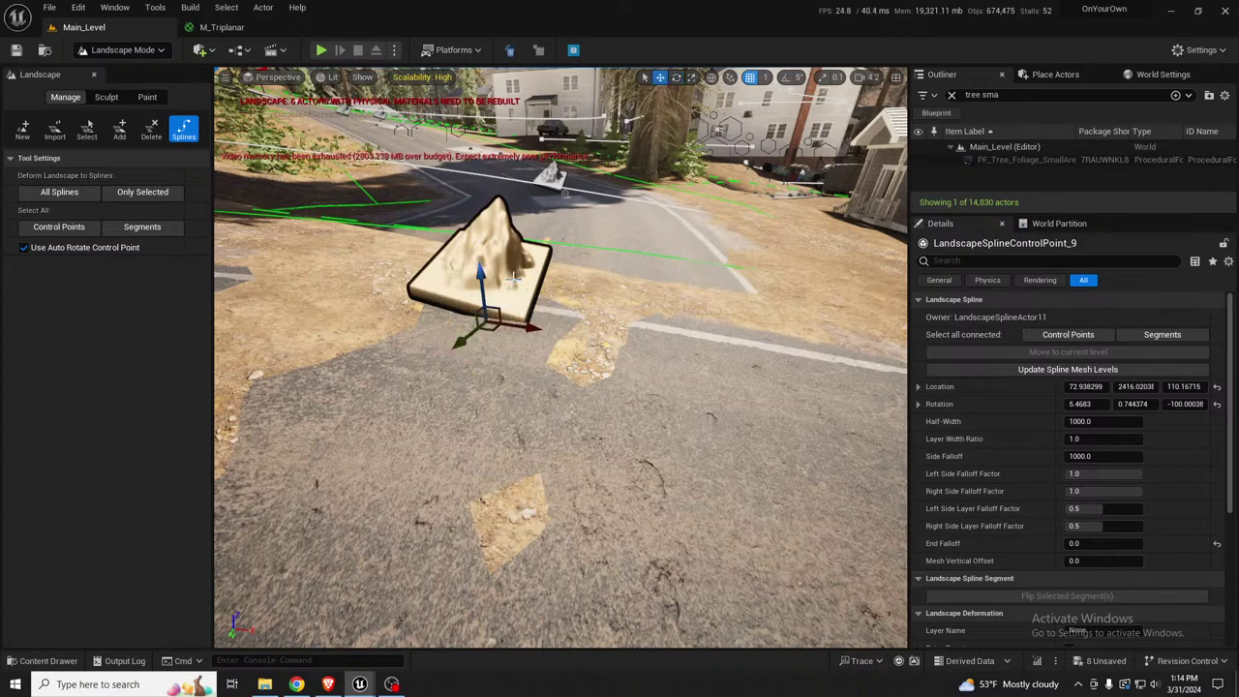
left_click_drag(484, 276, 493, 268)
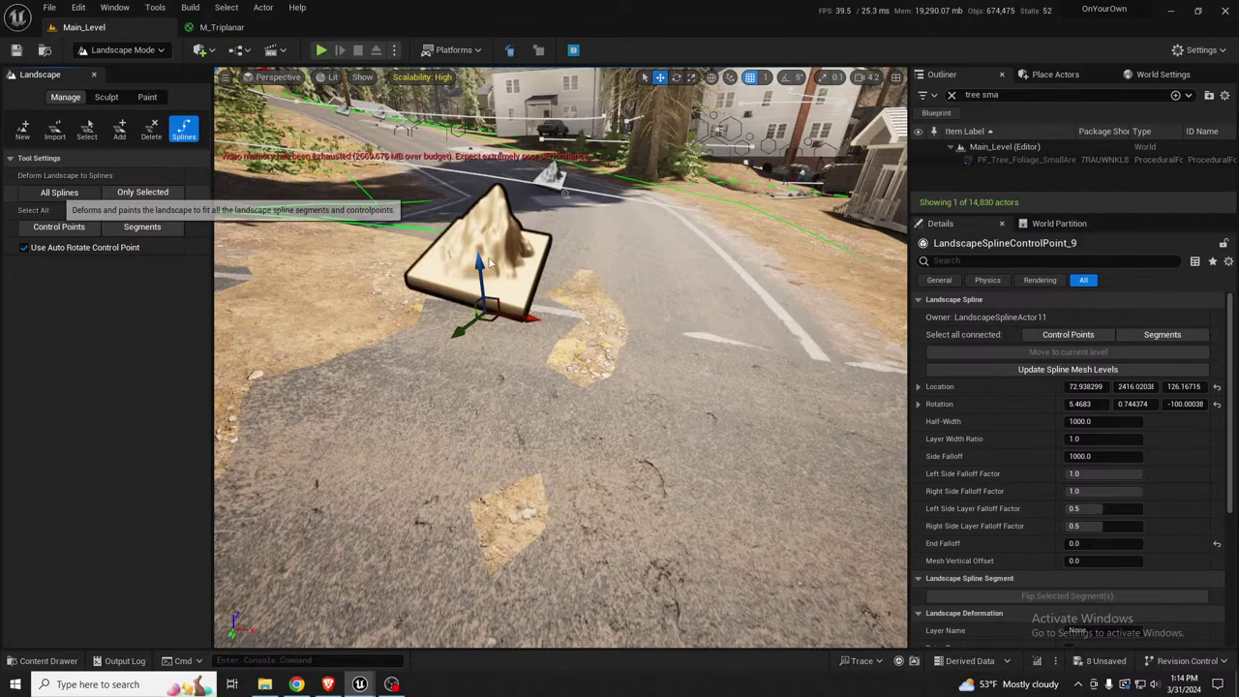
Switch the transform gizmo to local space and tilt the side road's end control point to about 7.2° on X
right_click_drag(481, 256, 217, 267)
key("s")
key("d")
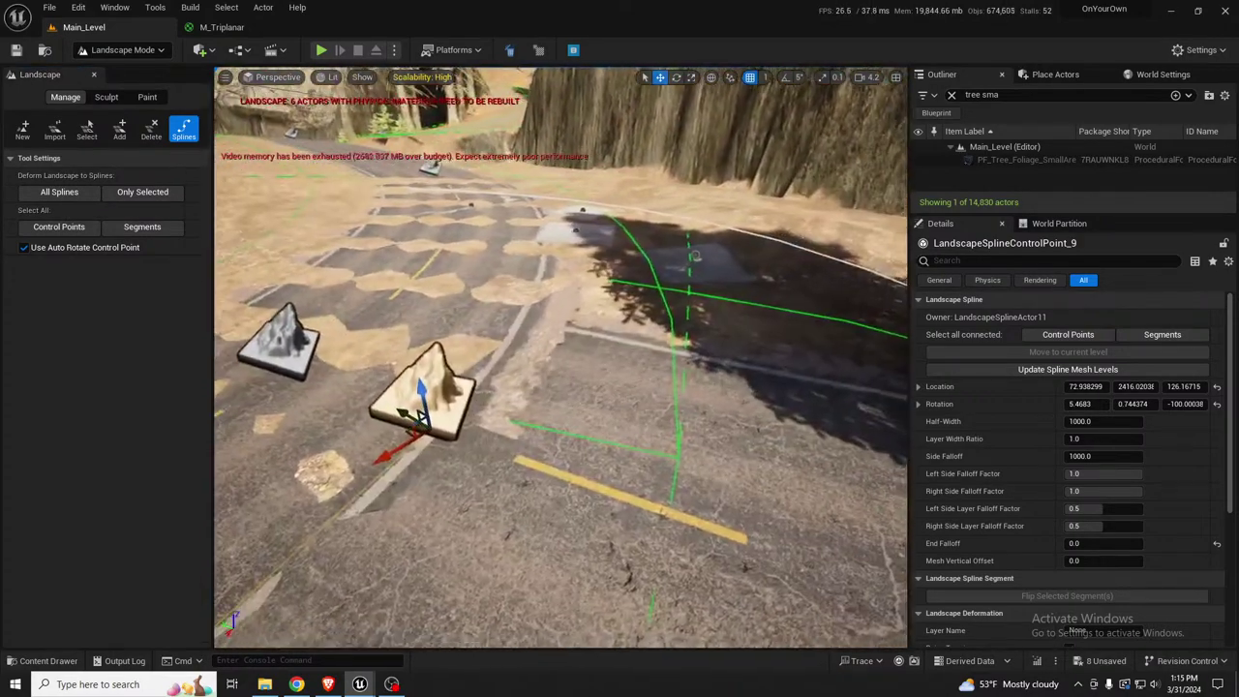
right_click_drag(603, 318, 577, 323)
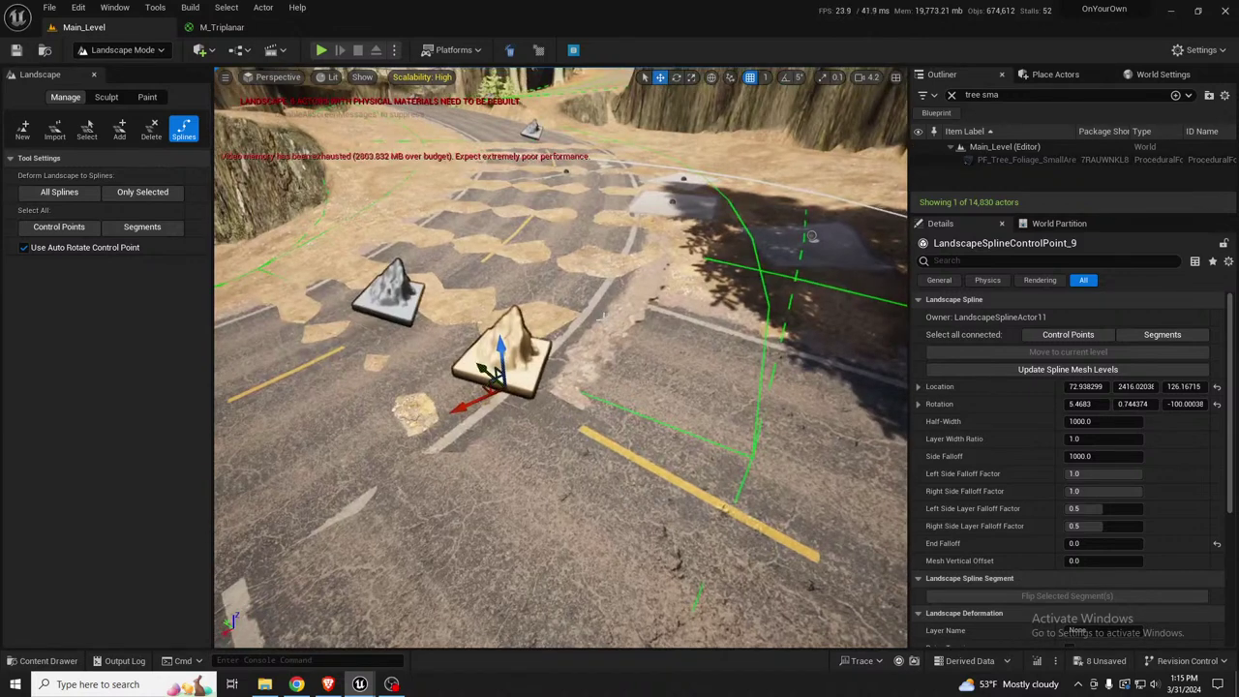
key("e")
left_click(714, 78)
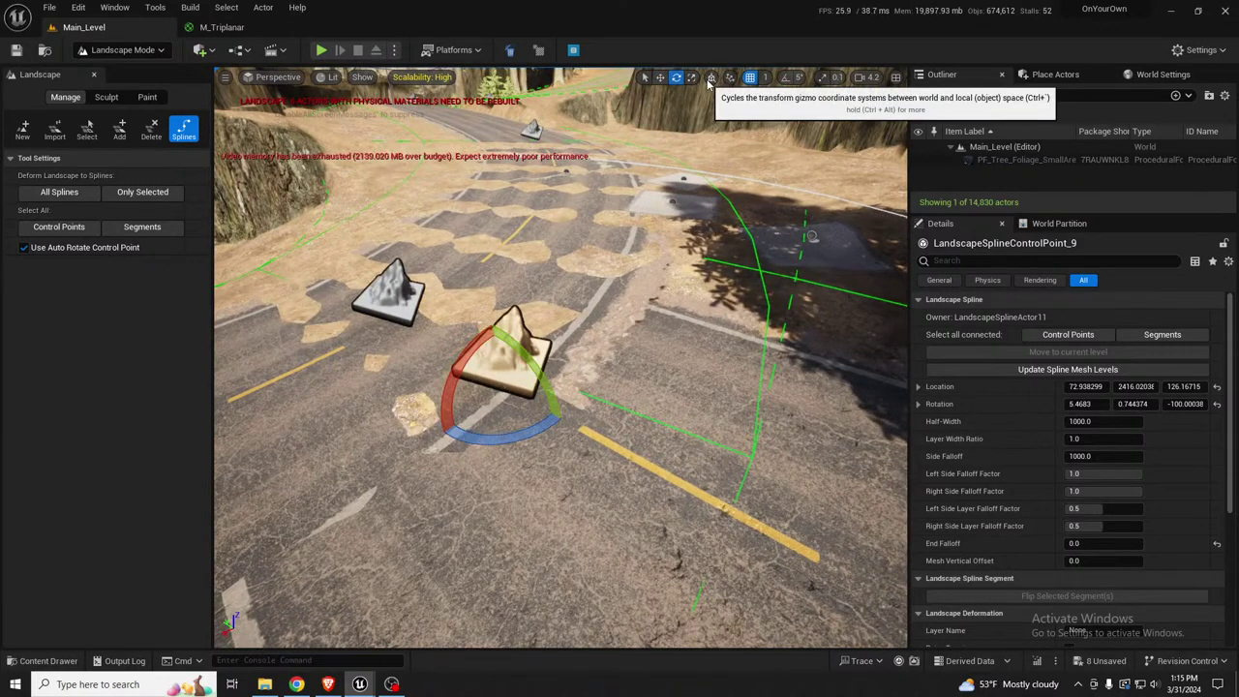
left_click_drag(465, 360, 468, 363)
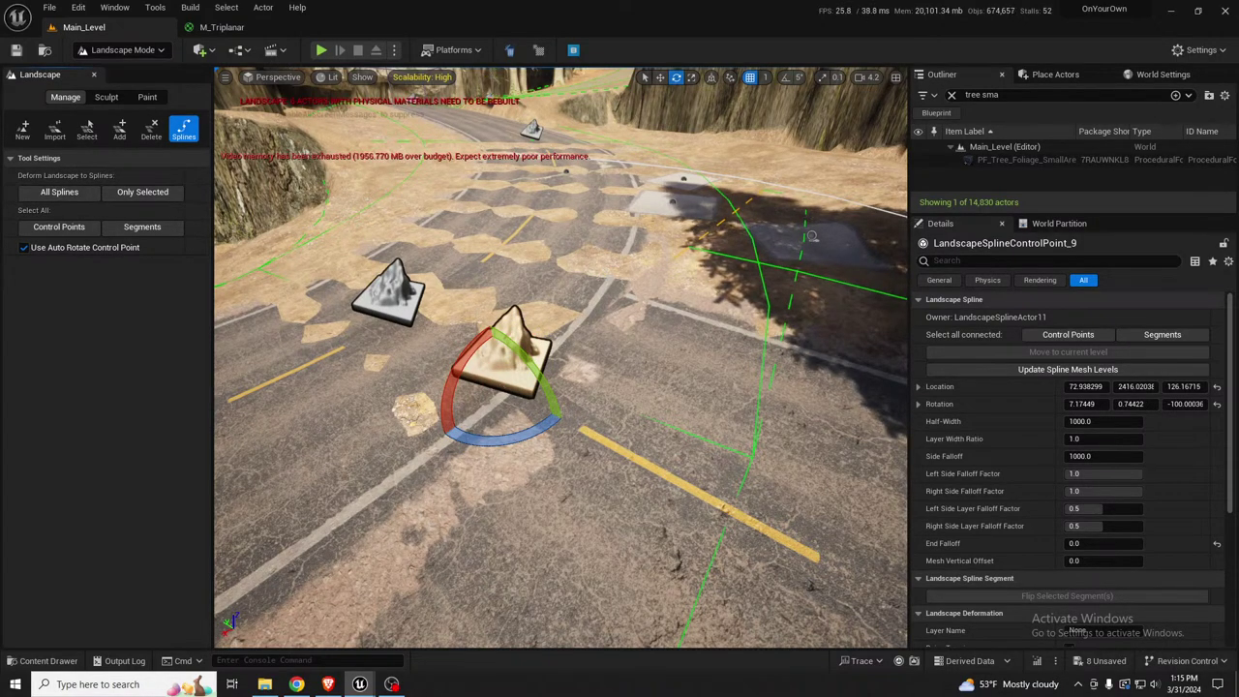
Select the side road's next control point past the junction and rotate it to about 53.1° on Z
right_click_drag(562, 358, 770, 383)
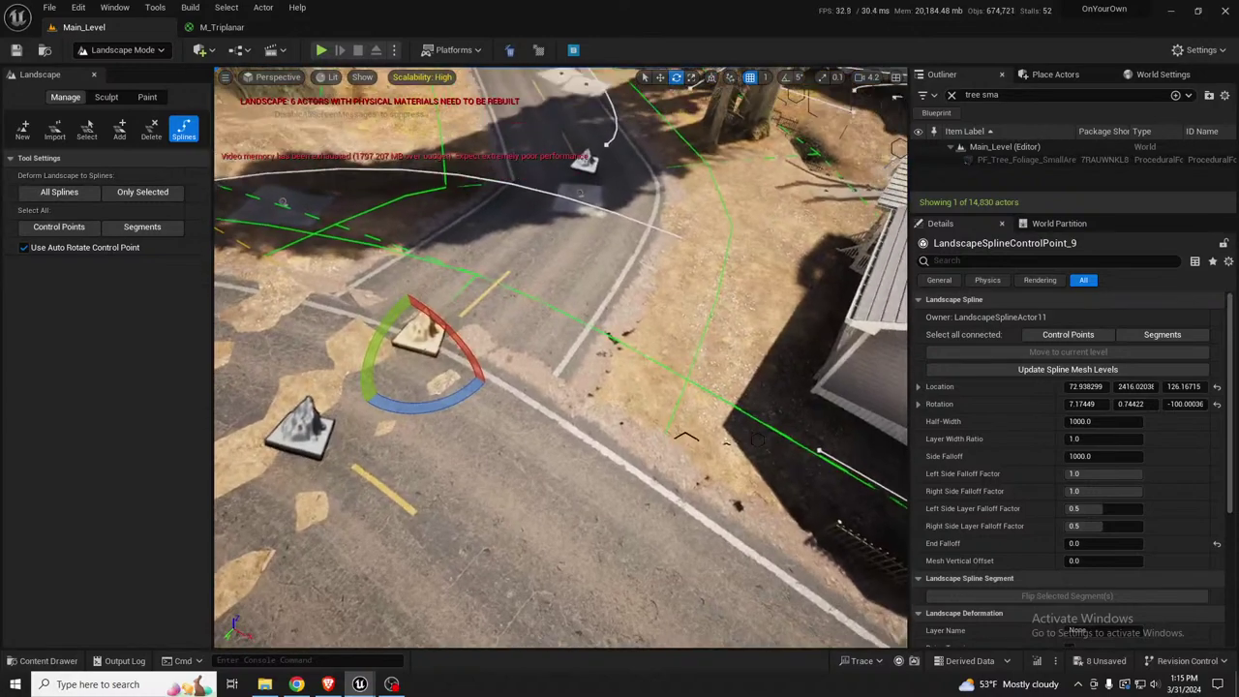
right_click_drag(686, 436, 374, 482)
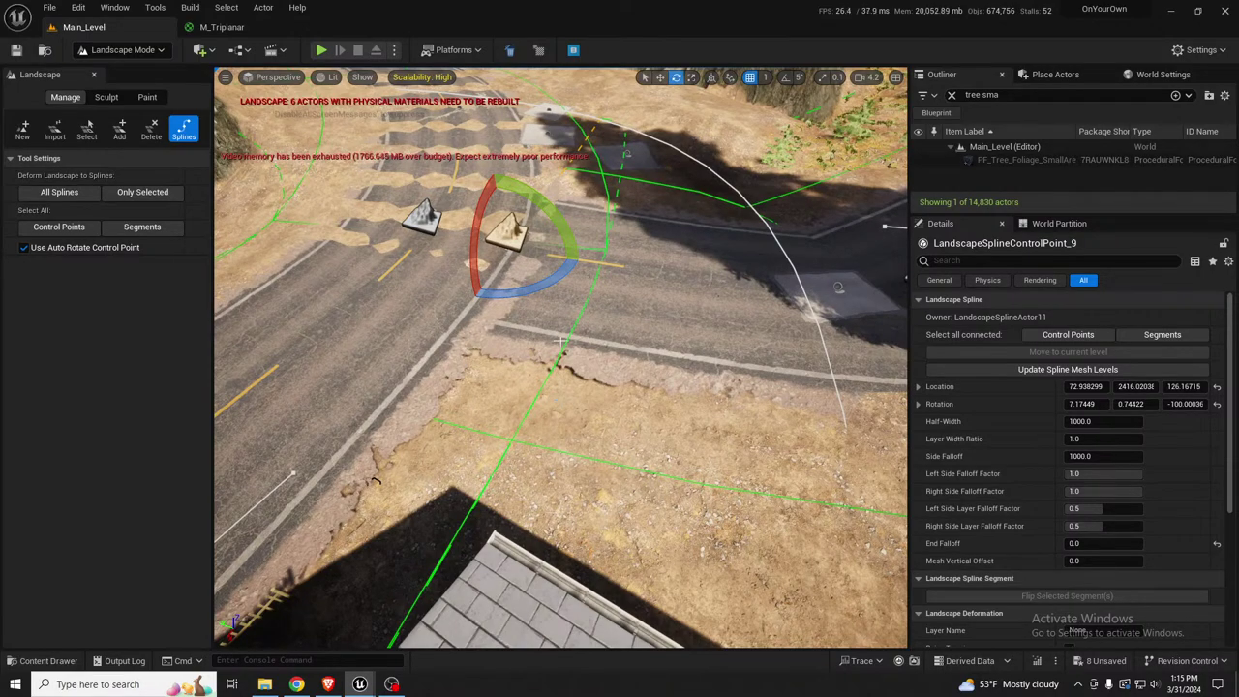
right_click_drag(561, 340, 766, 534)
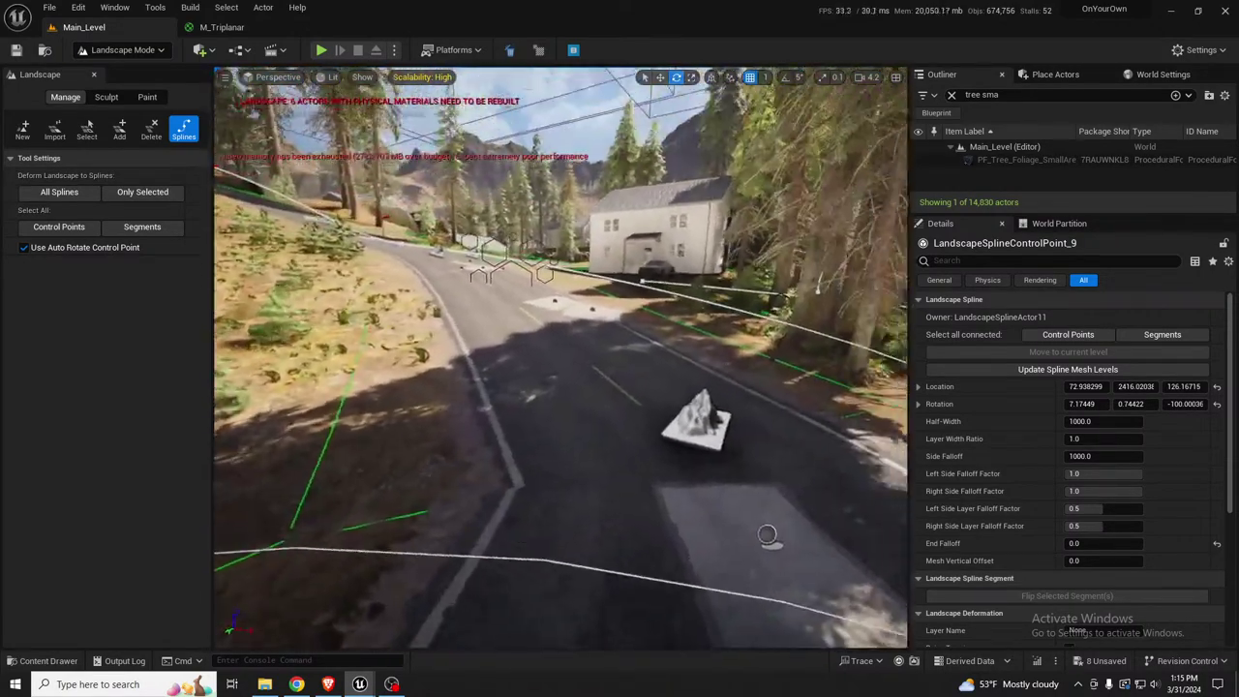
right_click_drag(694, 357, 712, 434)
left_click(689, 334)
right_click_drag(694, 358, 711, 339)
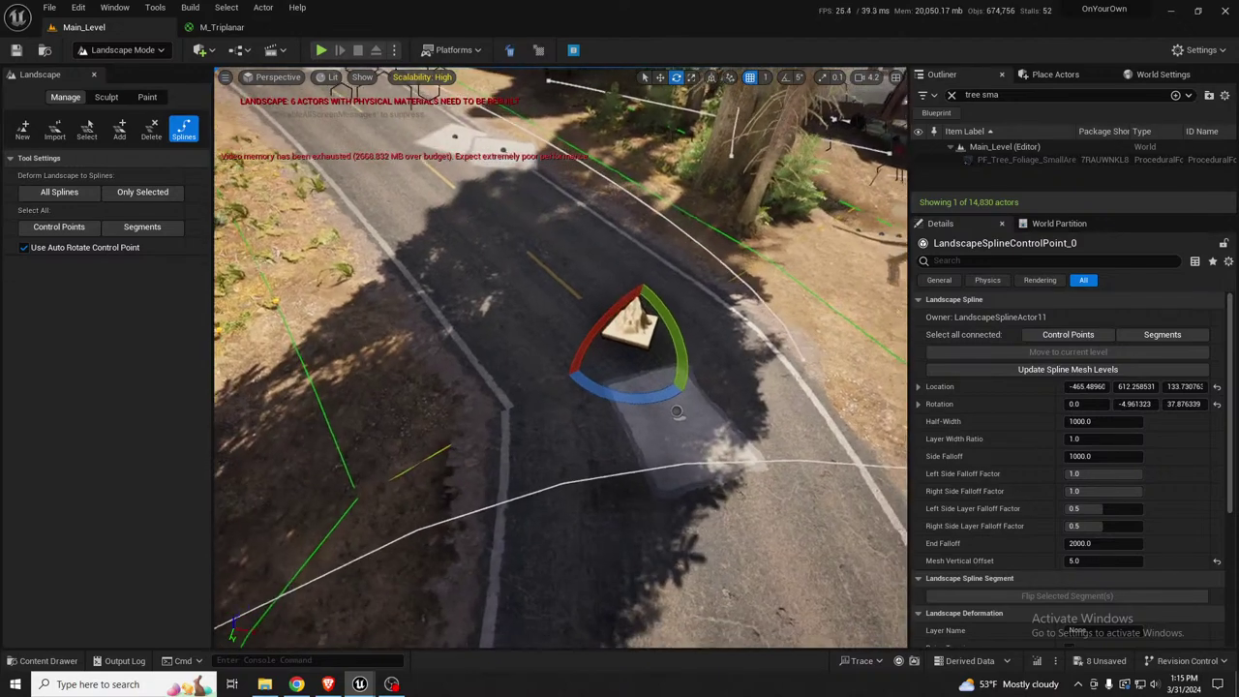
left_click_drag(639, 394, 678, 394)
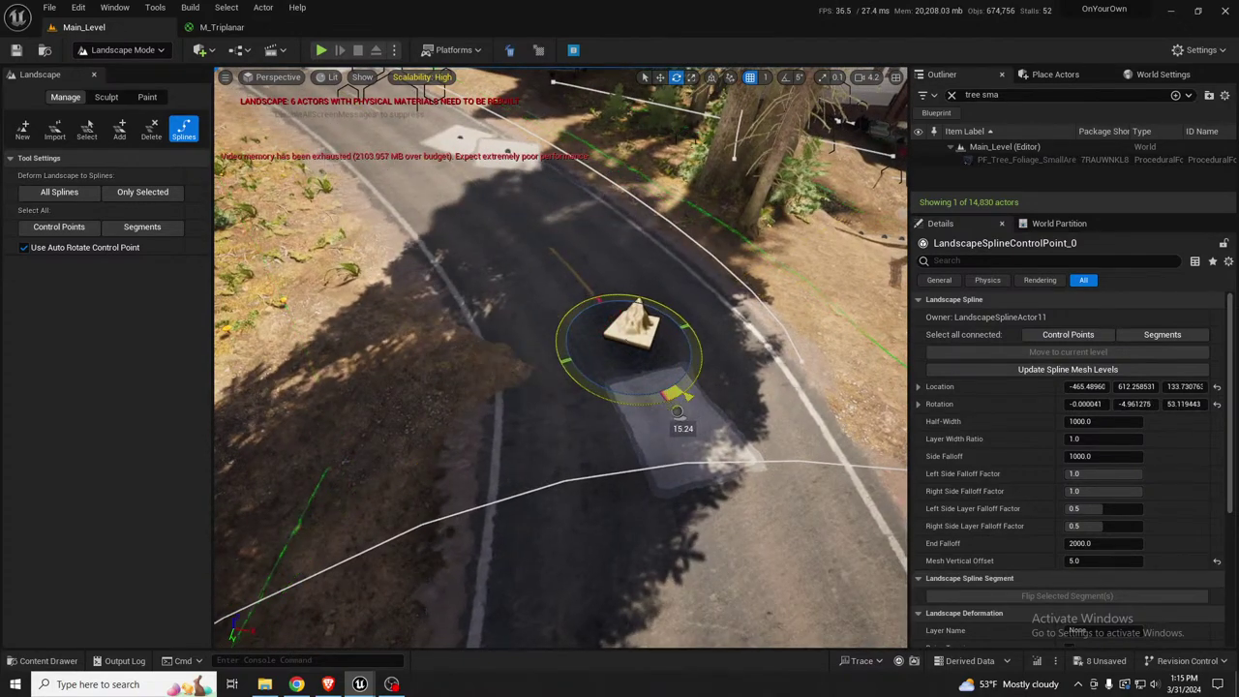
Move the side road's selected control point further along the curve to about X -862, Y 353, and raise it to about Z 198
key("w")
left_click_drag(623, 353, 537, 287)
right_click_drag(667, 296, 620, 223)
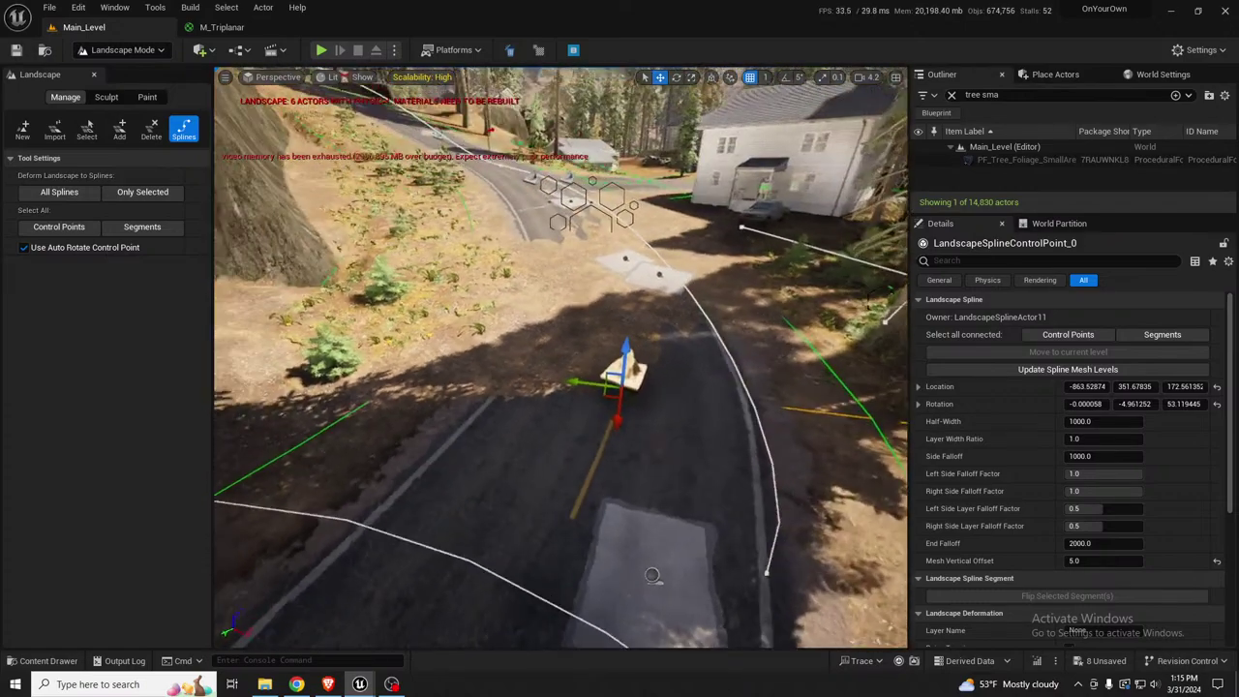
key("d")
right_click_drag(537, 350, 510, 334)
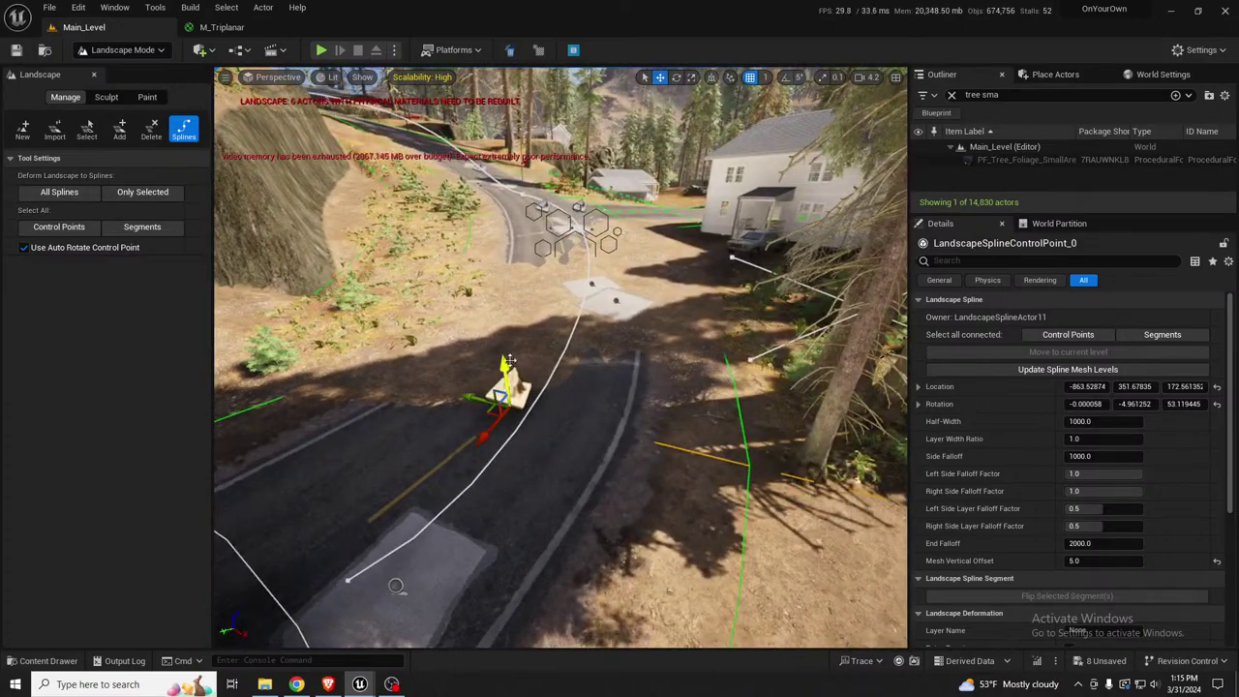
left_click_drag(508, 361, 512, 356)
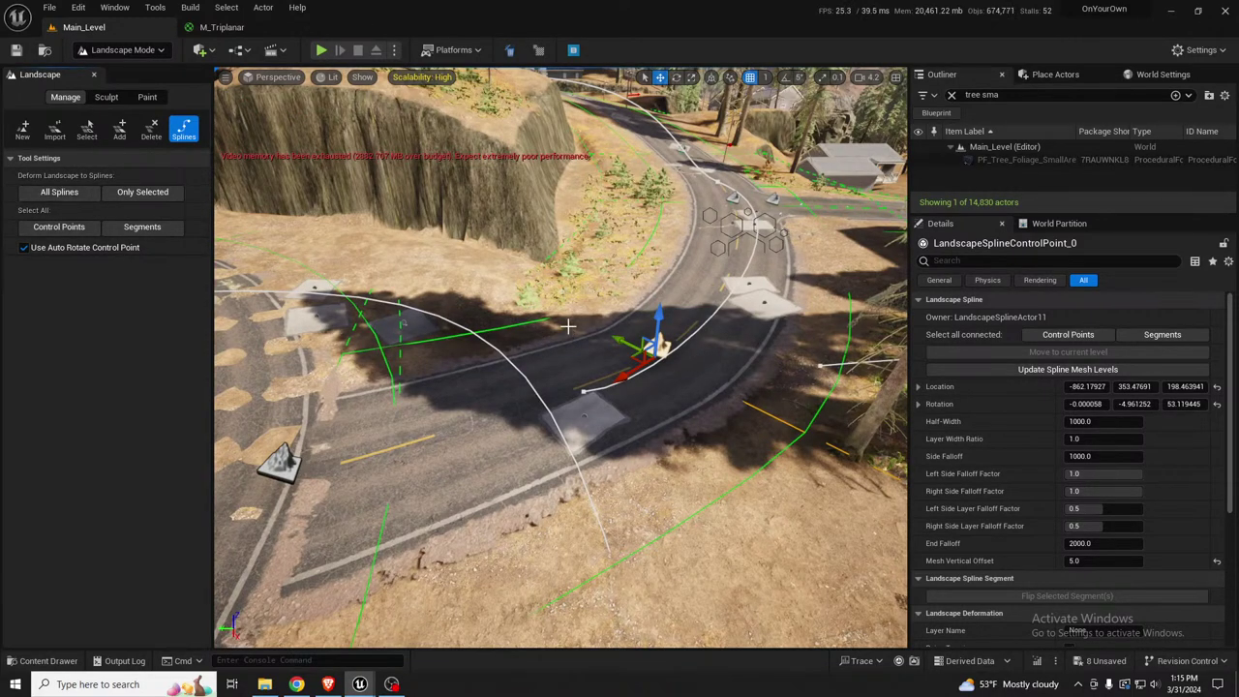
Examine the reshaped junction, the side road's curve and the surrounding house lots from several angles
right_click_drag(637, 361, 600, 276)
mouse_move(591, 322)
right_mouse_down()
mouse_move(578, 330)
mouse_move(595, 341)
right_mouse_up()
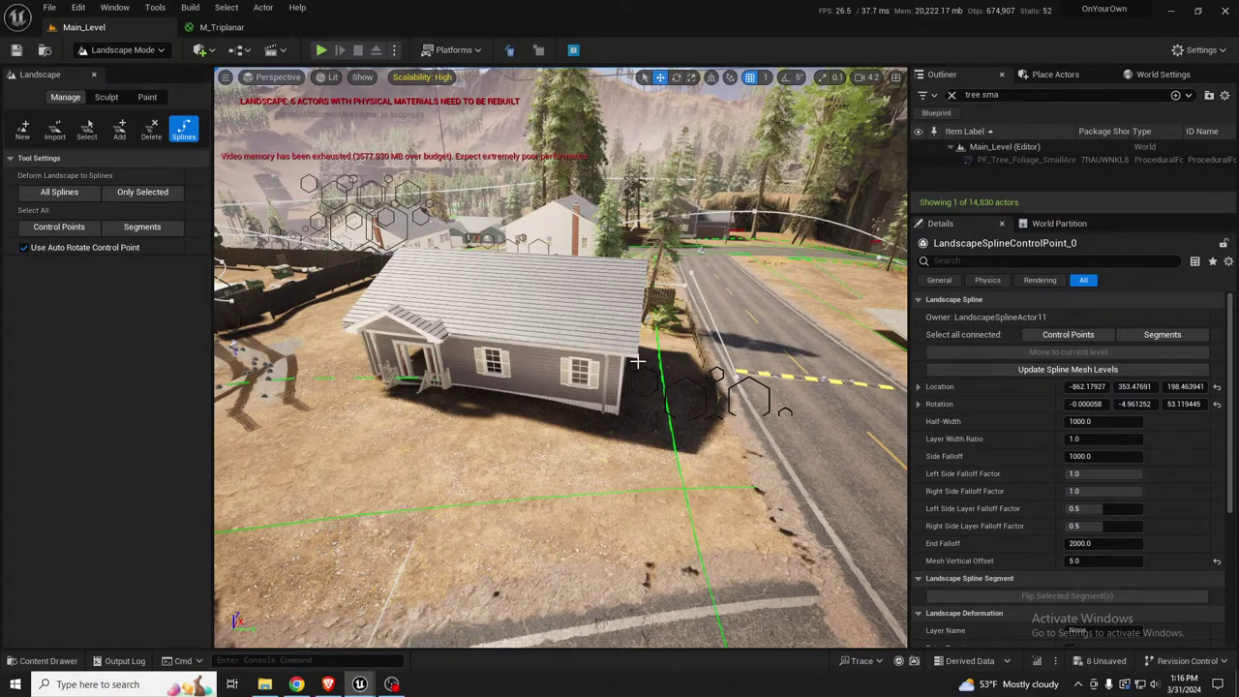
right_click_drag(636, 371, 749, 376)
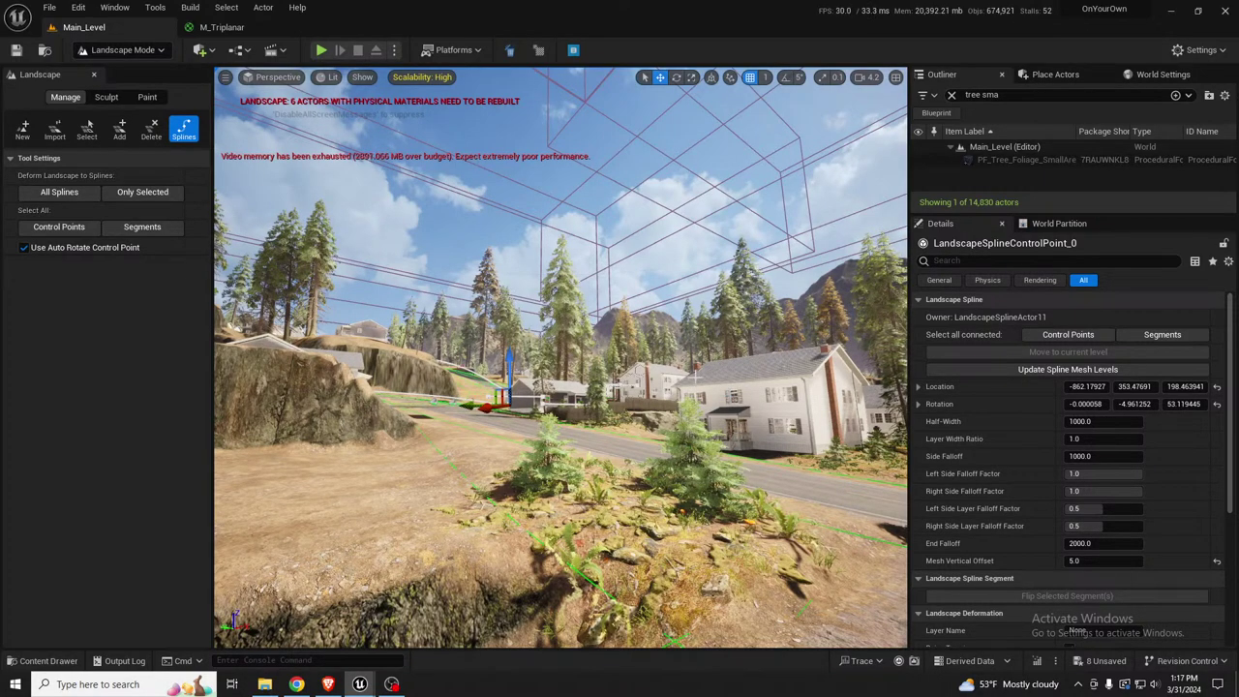
key("w")
right_click_drag(601, 368, 644, 387)
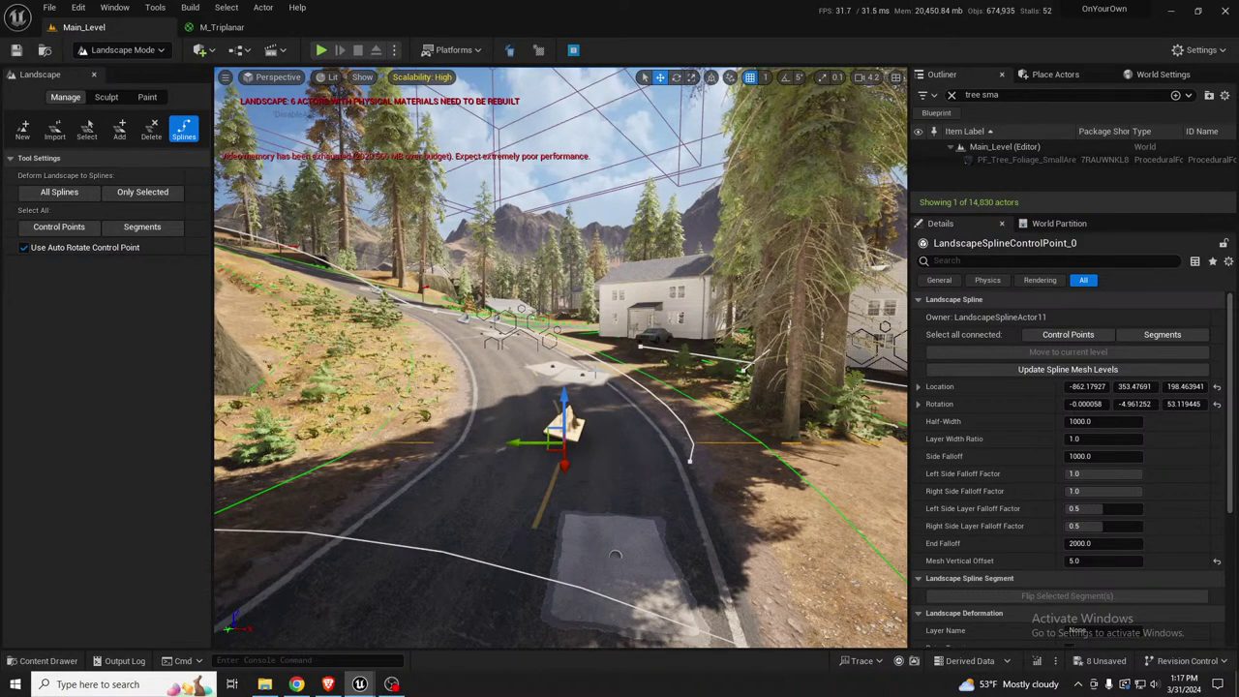
right_click_drag(561, 358, 789, 358)
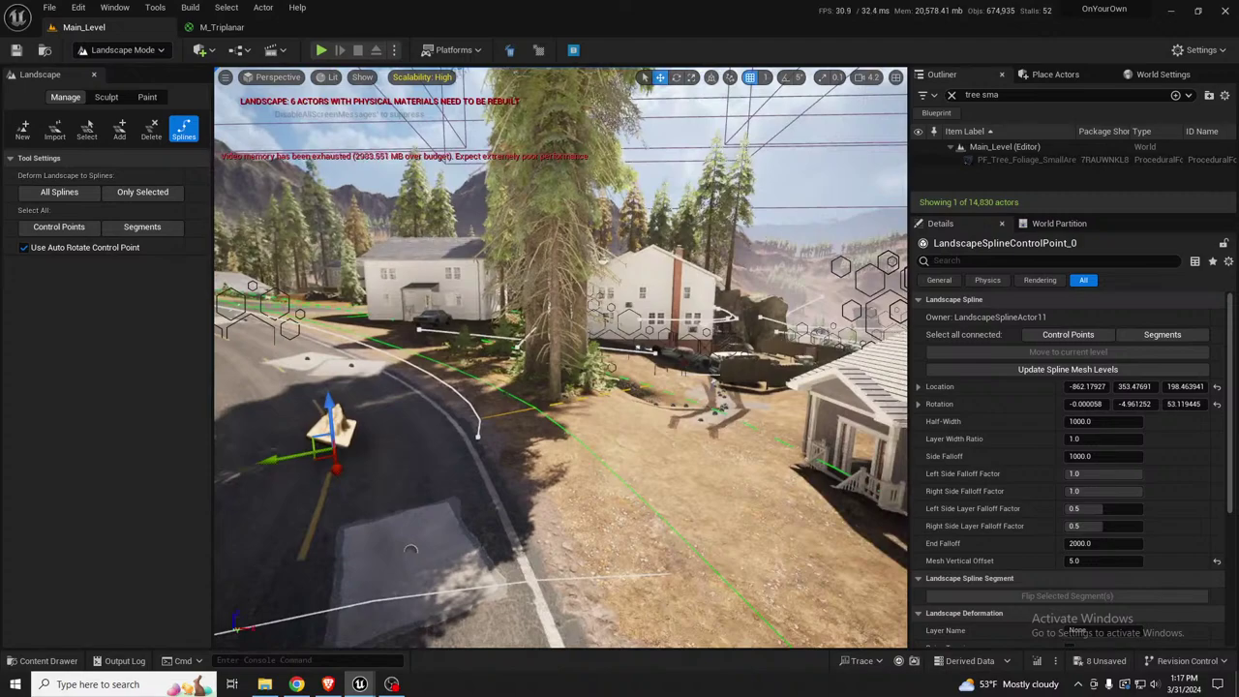
right_click_drag(411, 549, 227, 570)
key("s")
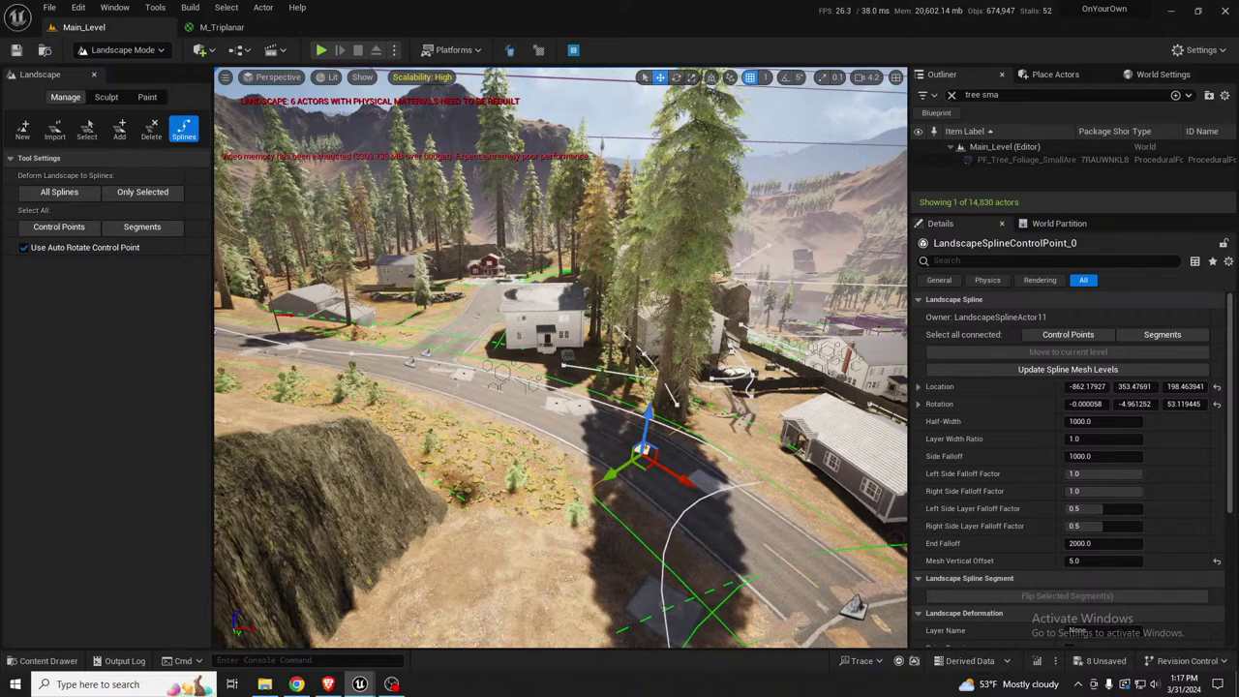
key("w")
right_click_drag(643, 449, 751, 472)
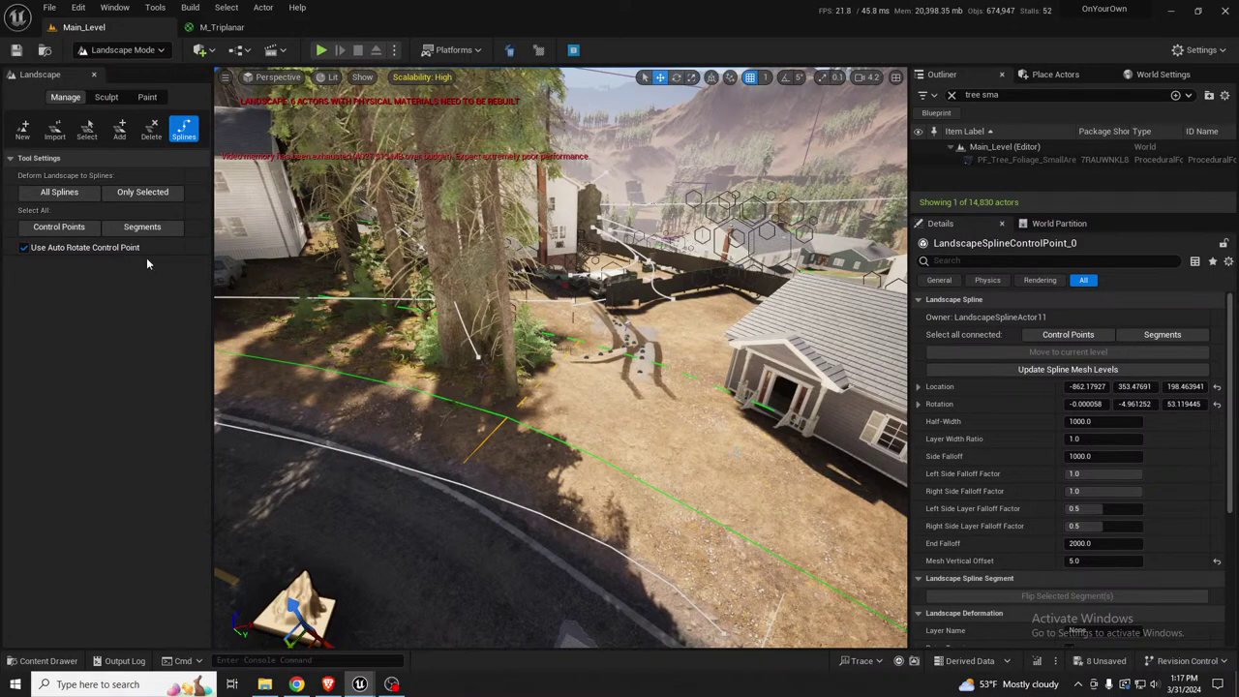
right_click_drag(542, 368, 407, 363)
right_click_drag(543, 320, 548, 330)
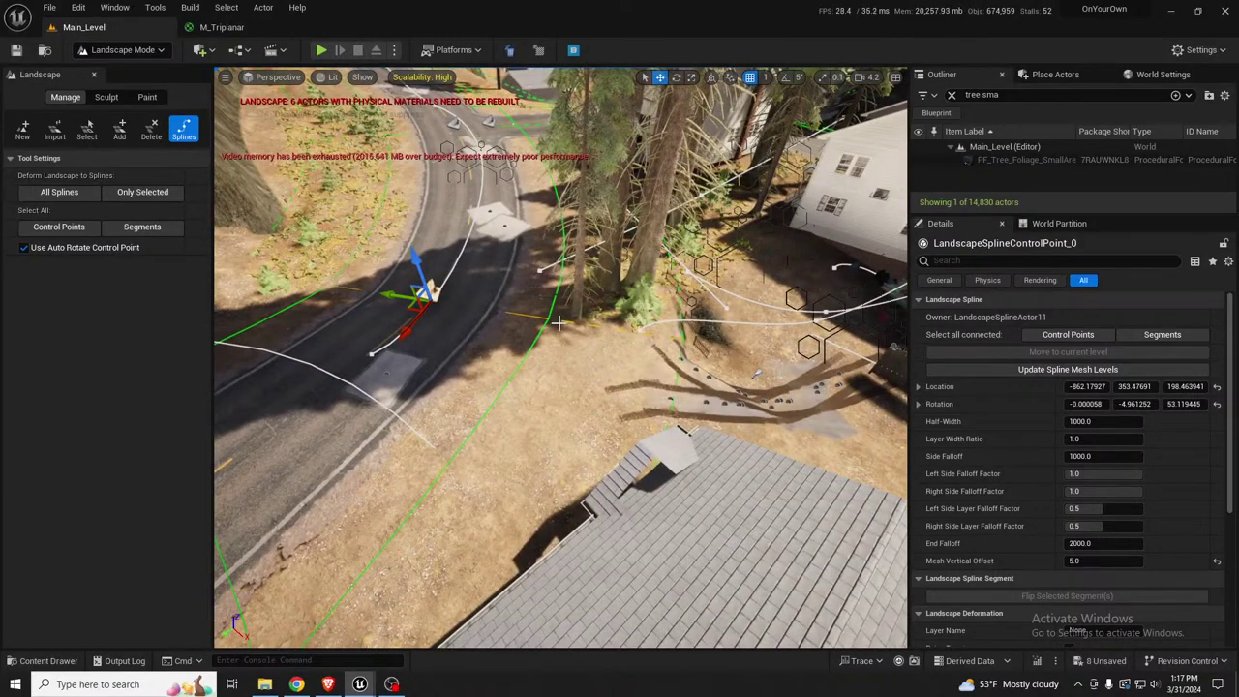
left_click(557, 332, "ctrl")
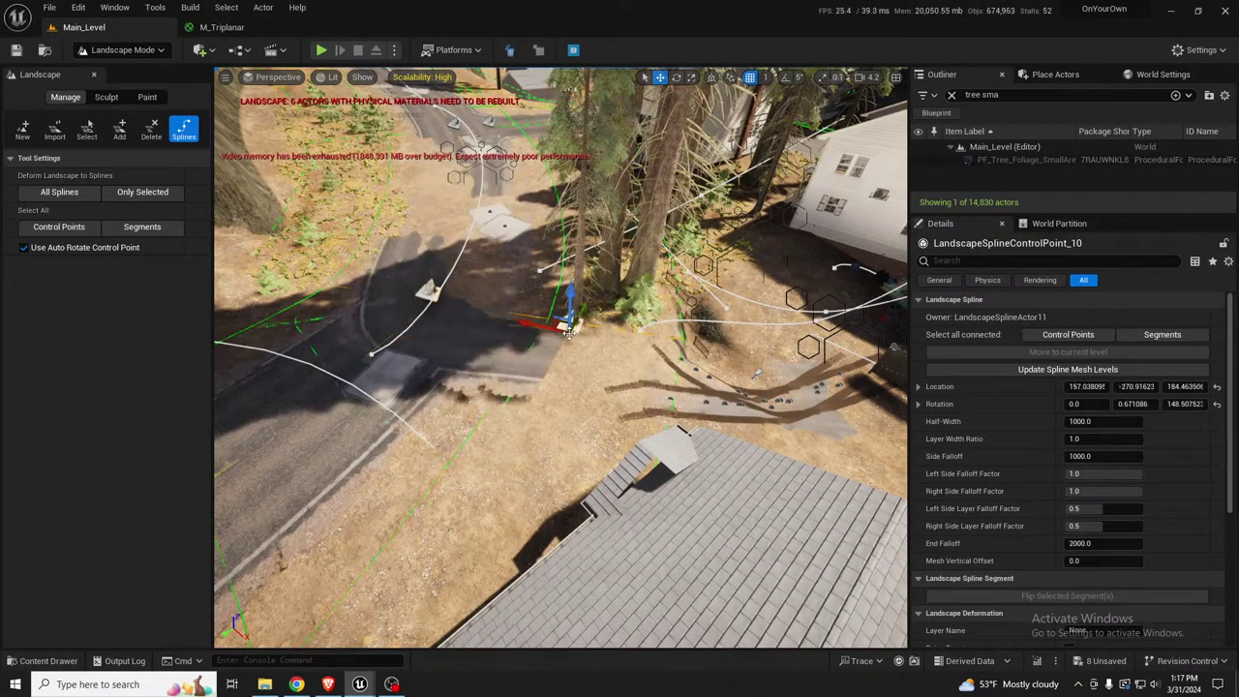
key("ctrl+z")
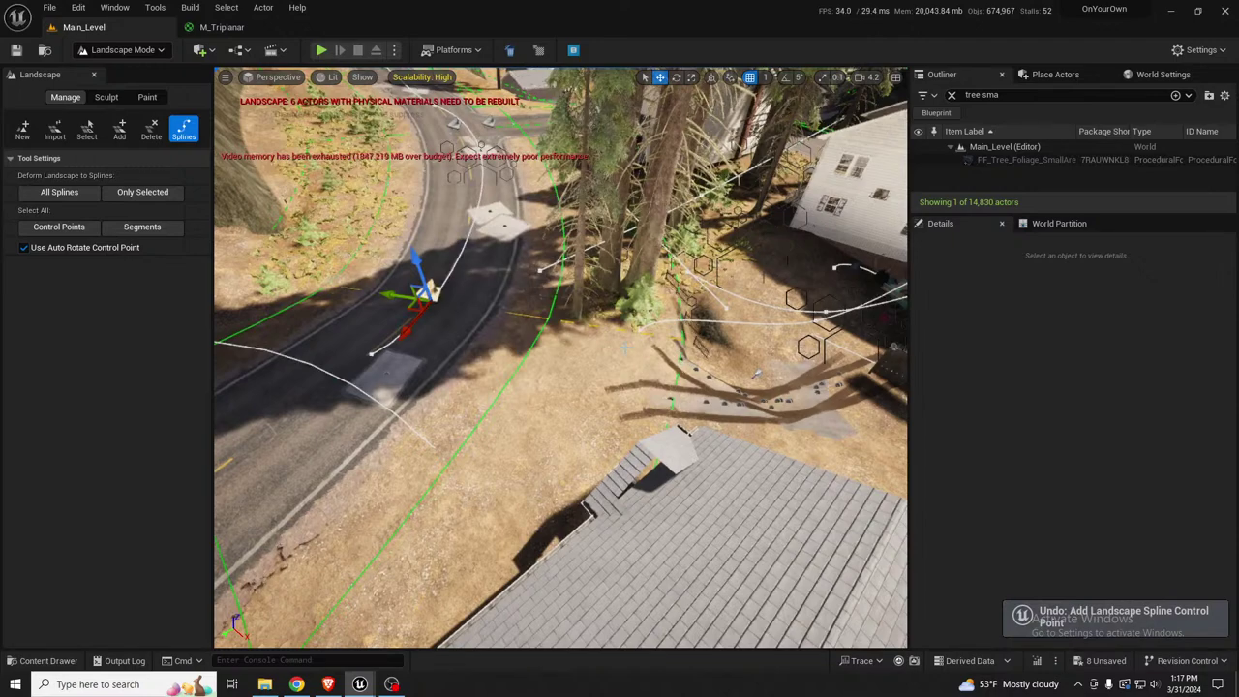
left_click(620, 332, "ctrl")
key("ctrl+z")
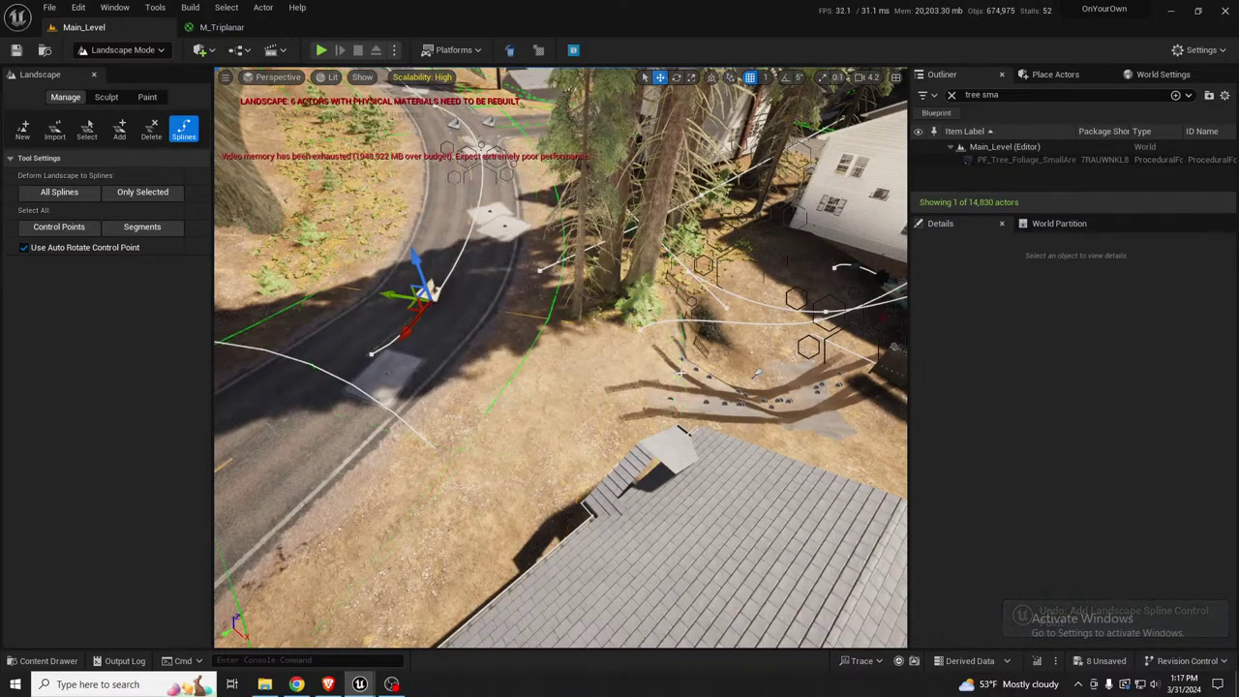
left_click(683, 358, "ctrl")
key("ctrl+z")
left_click(717, 392, "ctrl")
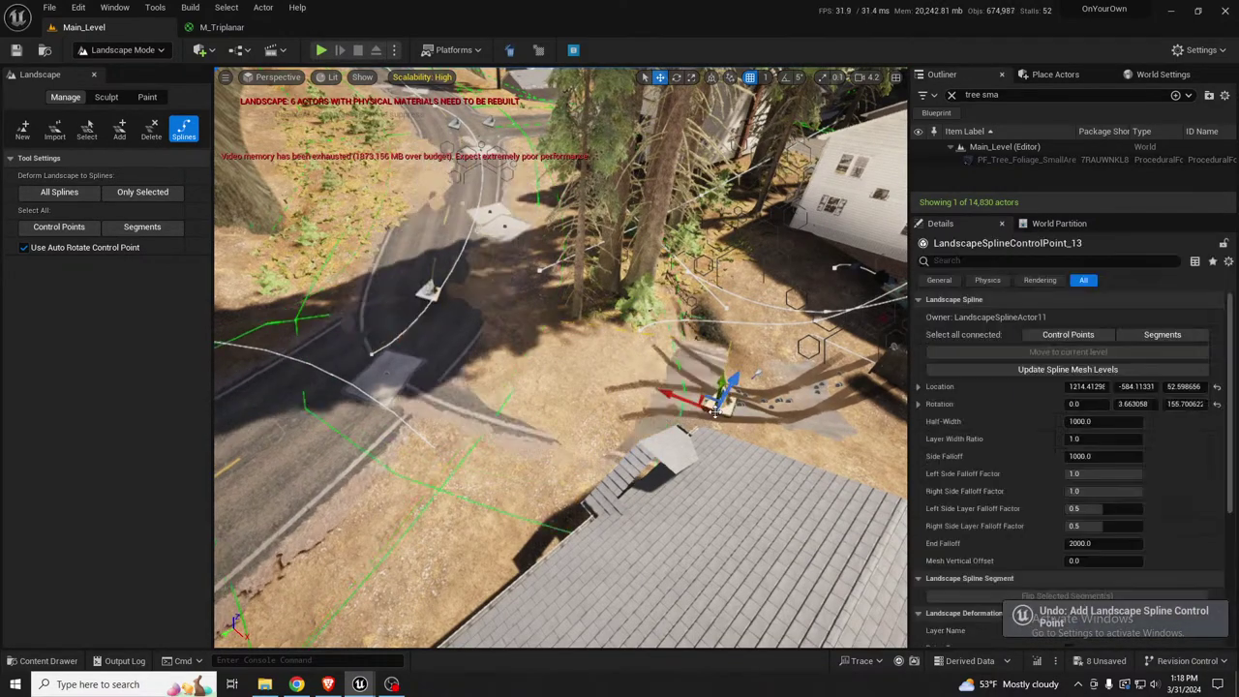
key("ctrl+z")
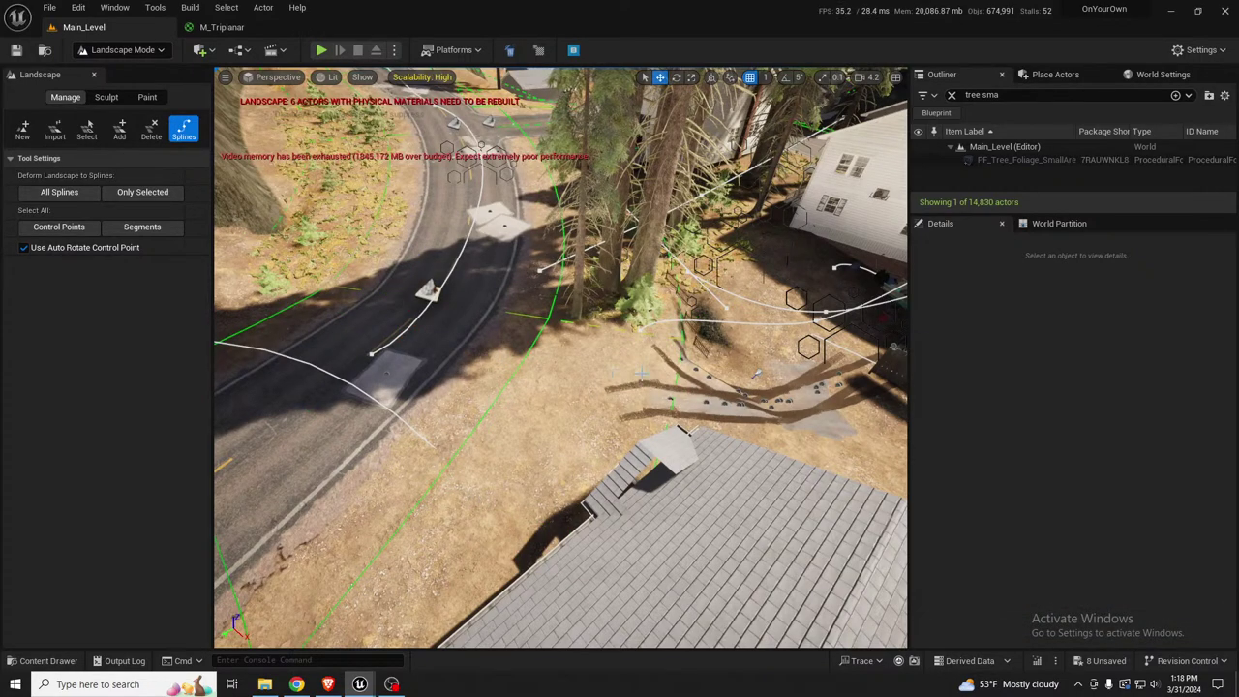
Start a separate landscape spline on the dirt beside the house and extend it past the fence with two more control points
left_click(640, 373, "ctrl")
right_click_drag(641, 373, 833, 387)
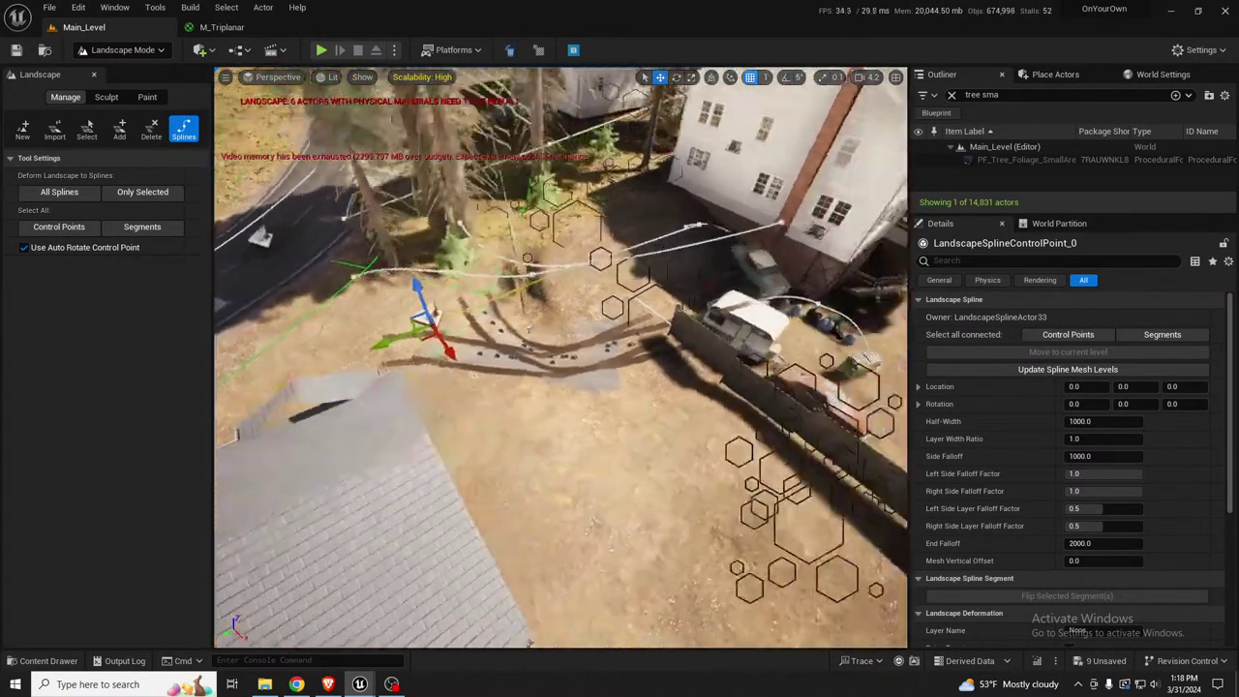
right_click_drag(585, 366, 658, 371)
left_click(585, 365, "ctrl")
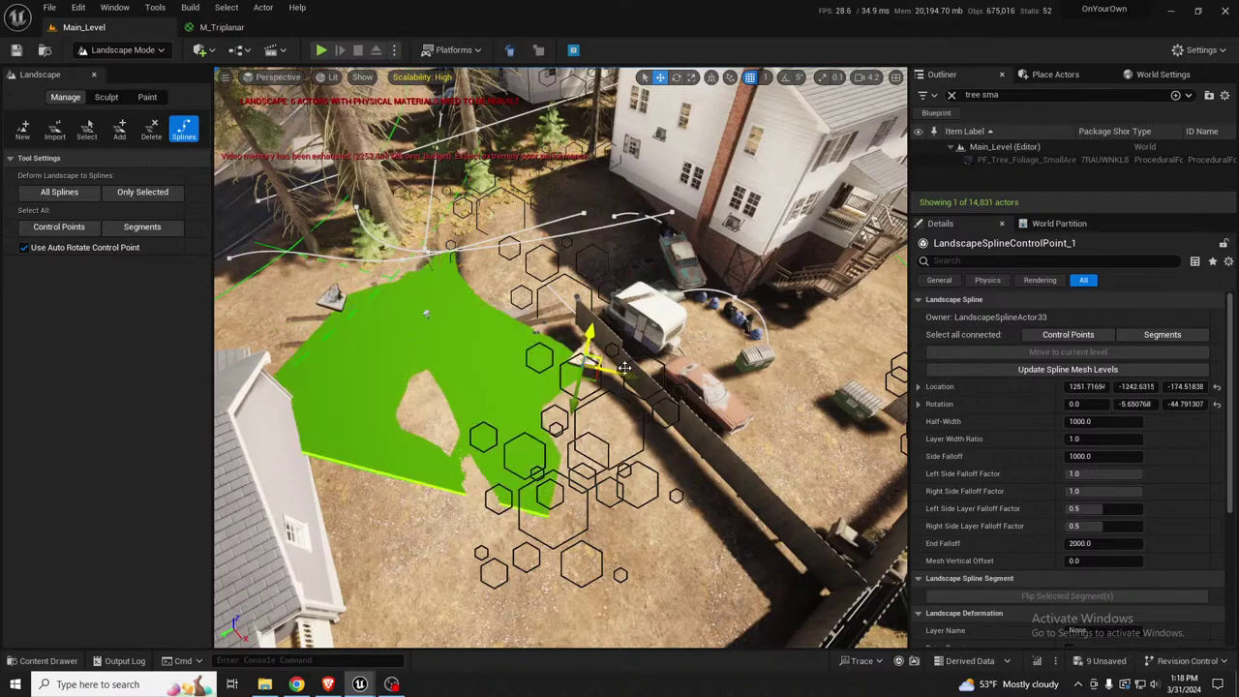
left_click(812, 350, "ctrl")
right_click_drag(812, 350, 774, 315)
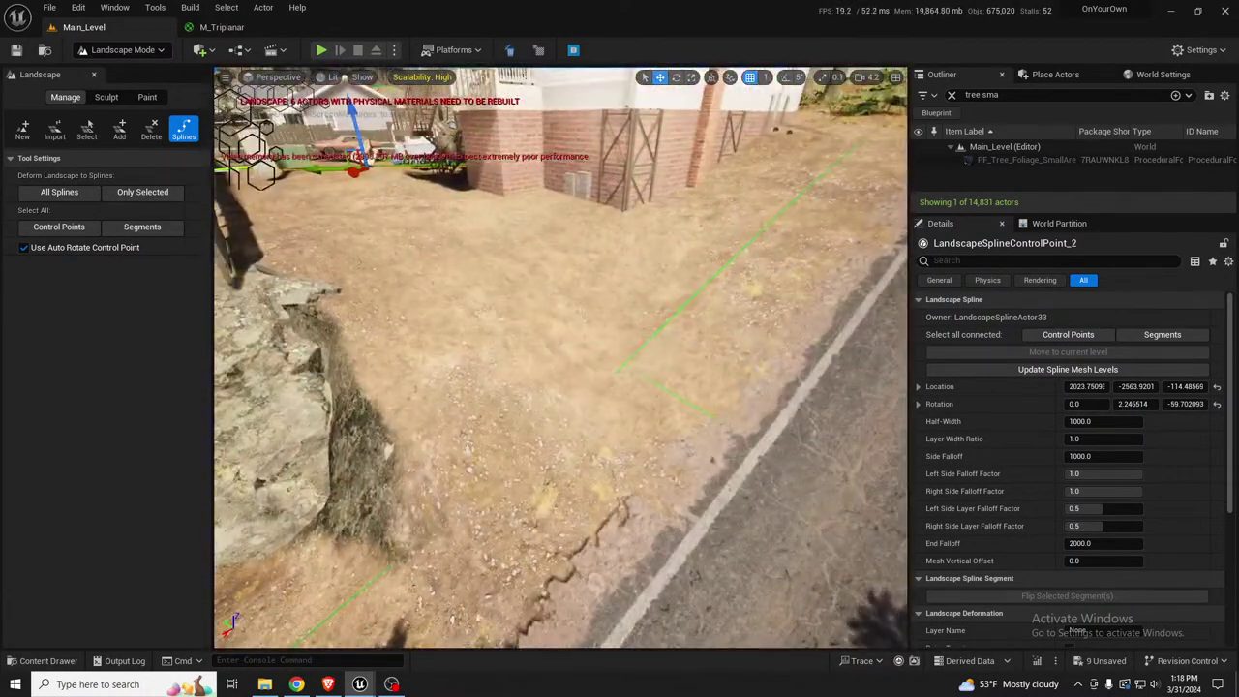
left_click(619, 367, "ctrl")
right_click_drag(684, 351, 712, 344)
key("ctrl+z")
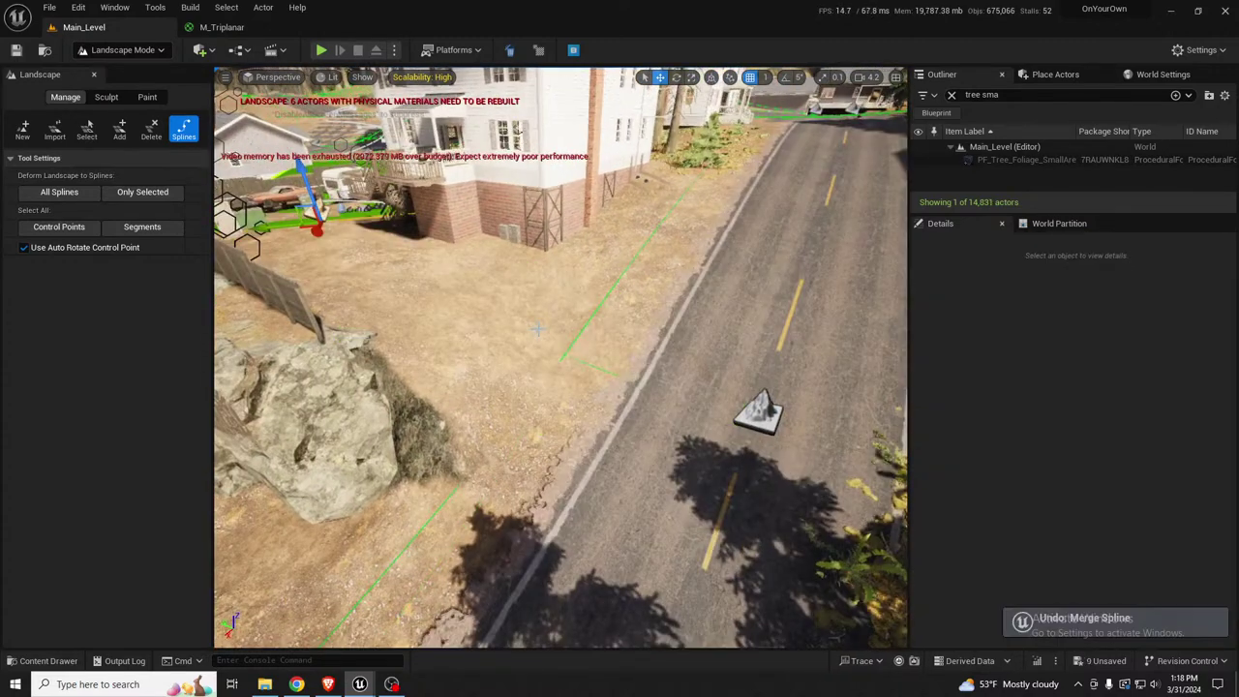
Add a fourth control point on the dirt beside the road, and set the half-width of all the new spline's control points to 500
left_click(541, 322, "ctrl")
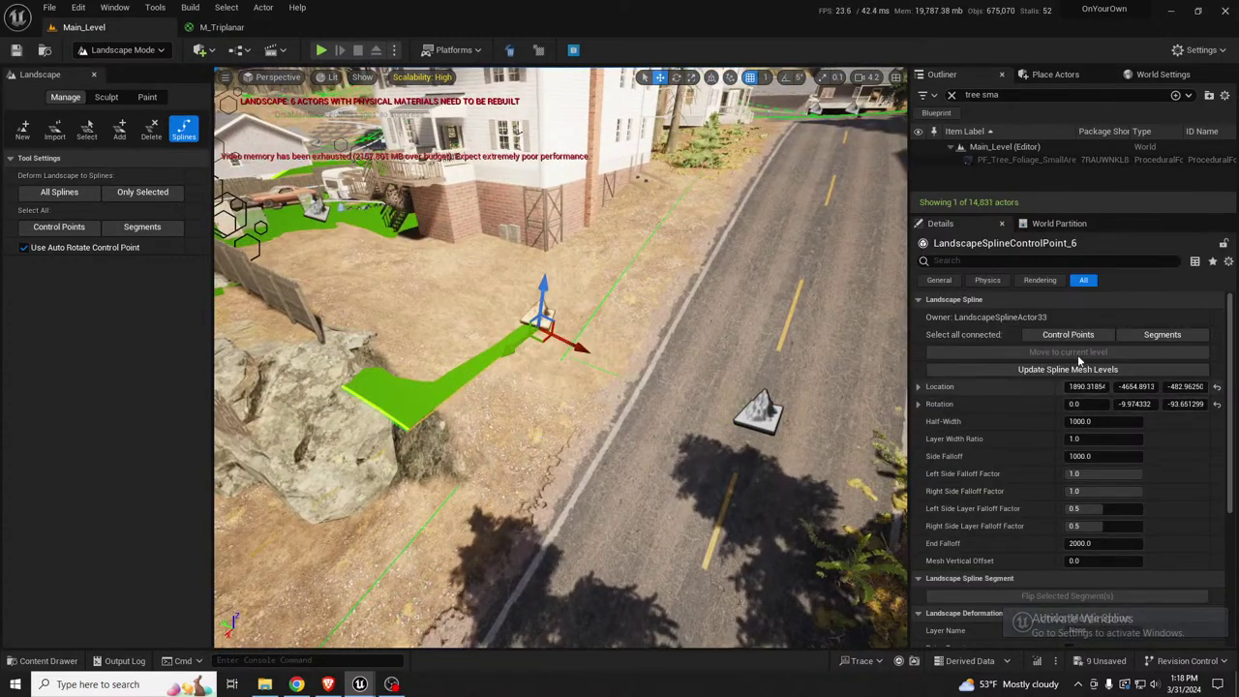
left_click(1068, 334)
left_click(1098, 420)
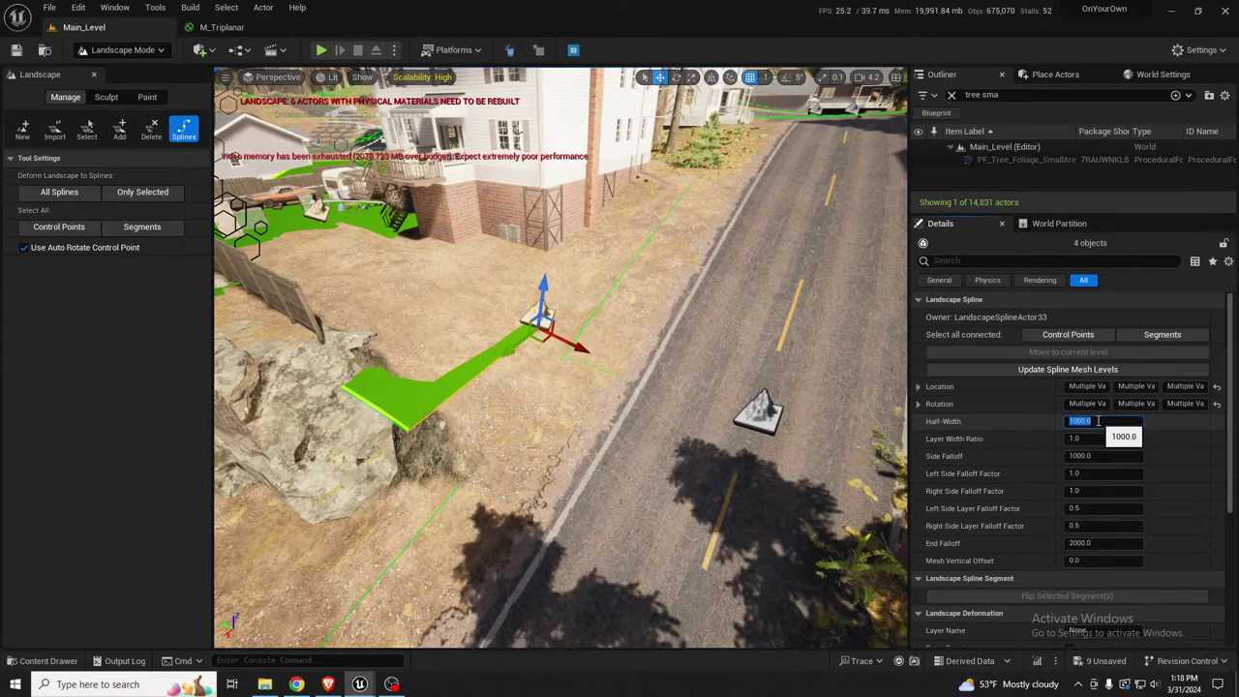
type("500")
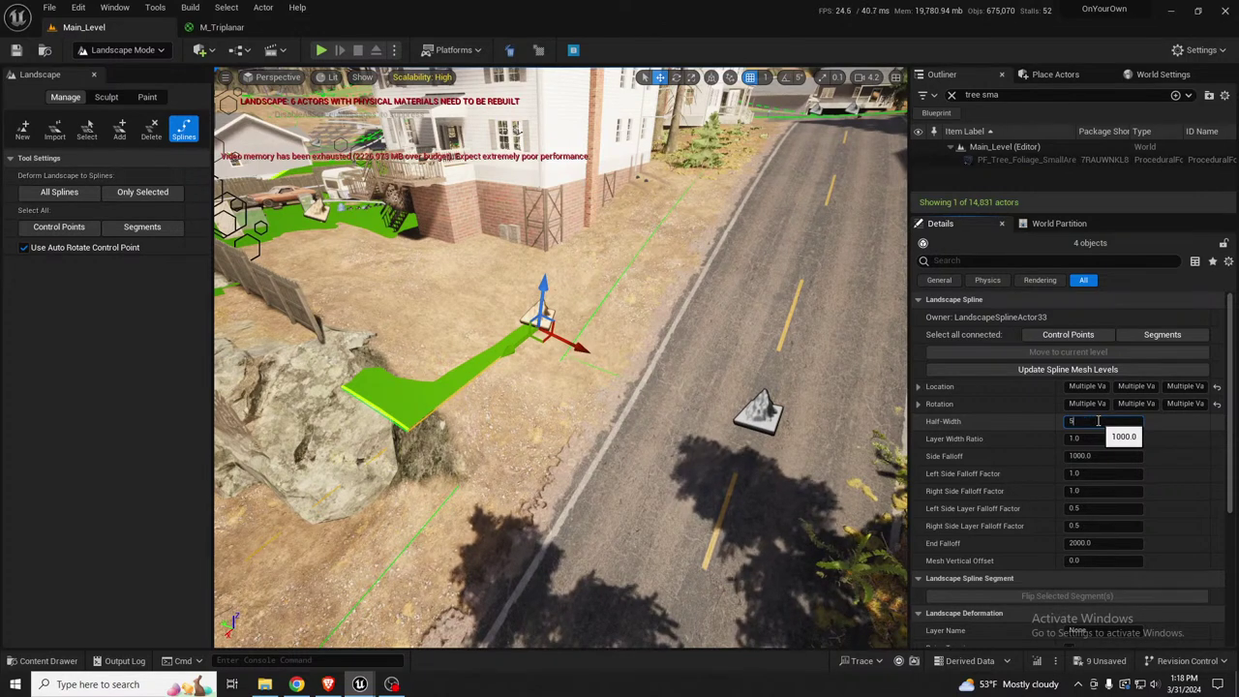
key("Return")
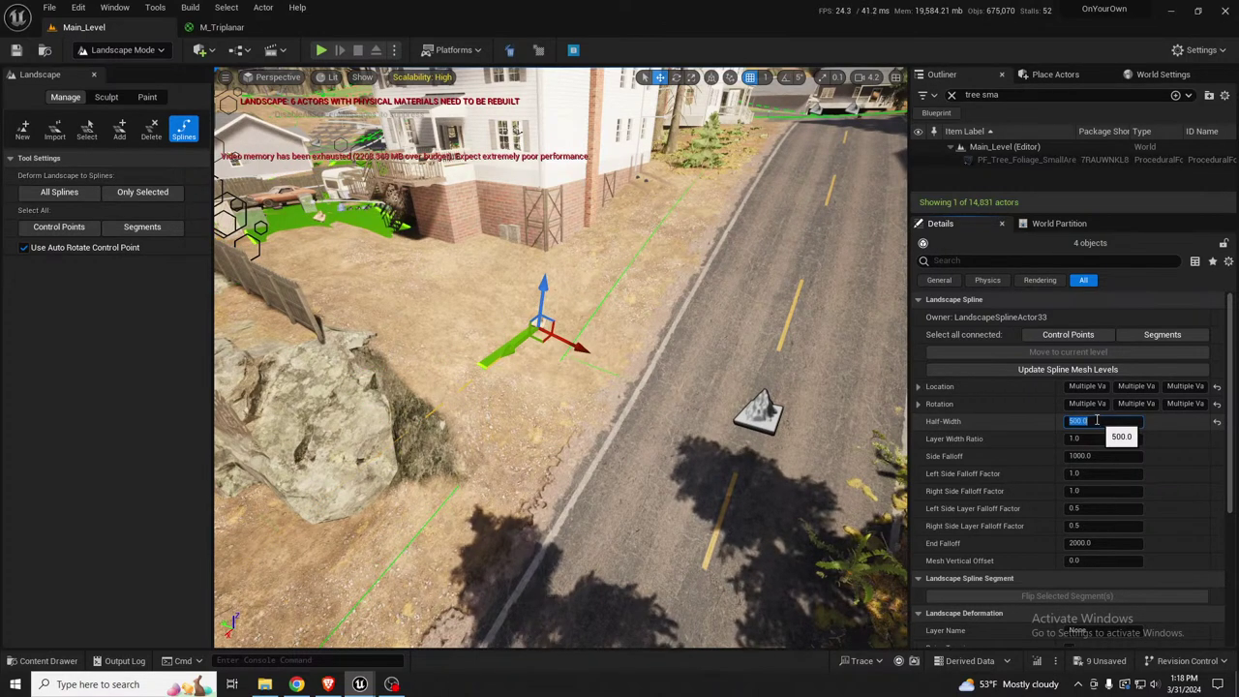
Shift the new spline's control points toward the road and set their end falloff to 0
mouse_move(582, 348)
left_mouse_down()
mouse_move(595, 365)
mouse_move(596, 343)
left_mouse_up()
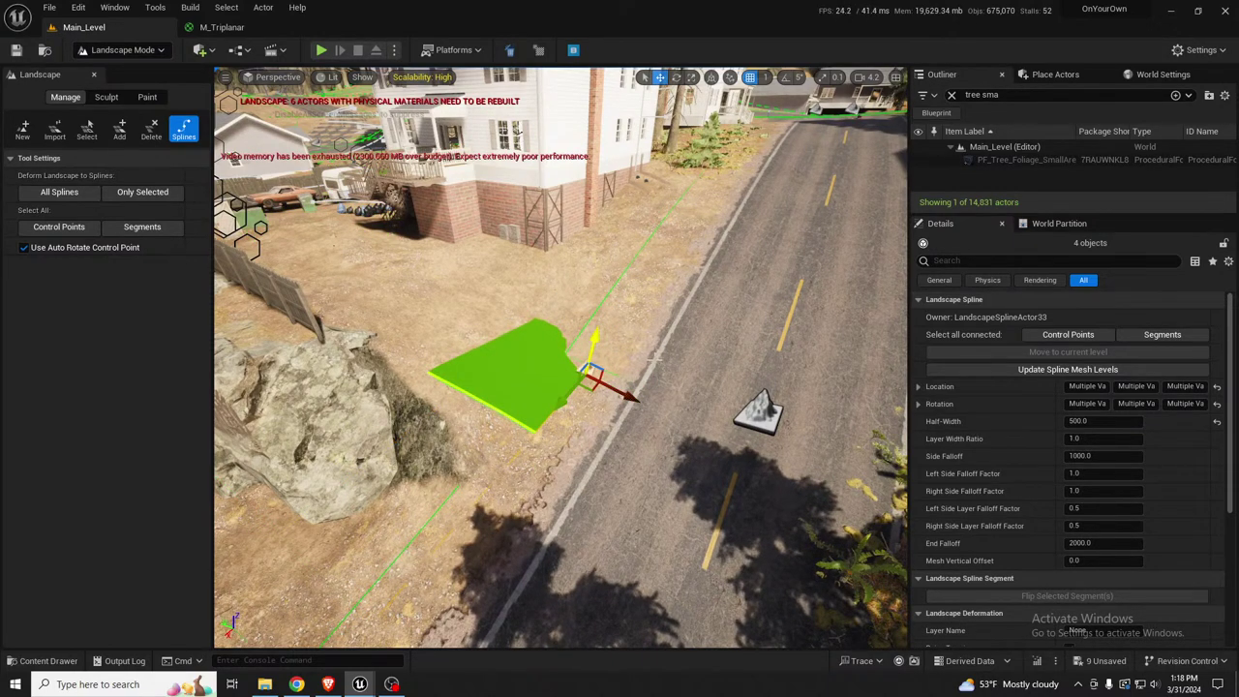
left_click(1094, 544)
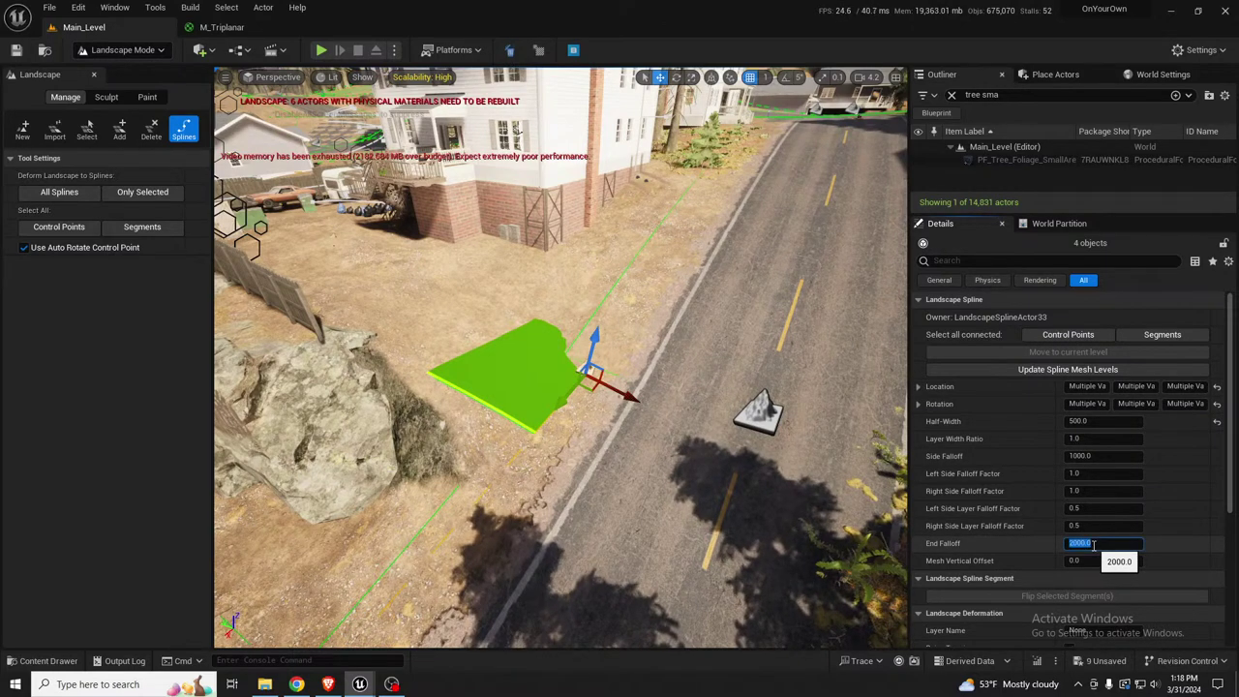
type("0")
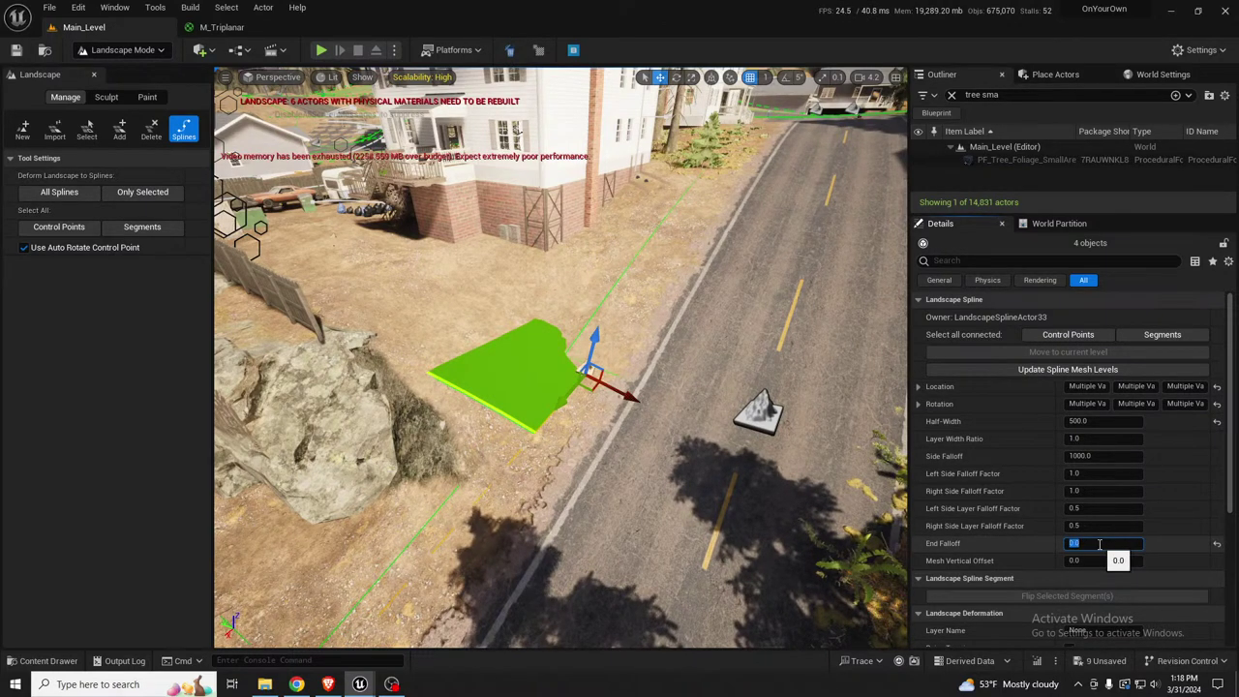
key("Return")
Set both the left and right side falloff factors of the new spline's control points to 0.1
left_click(1100, 473)
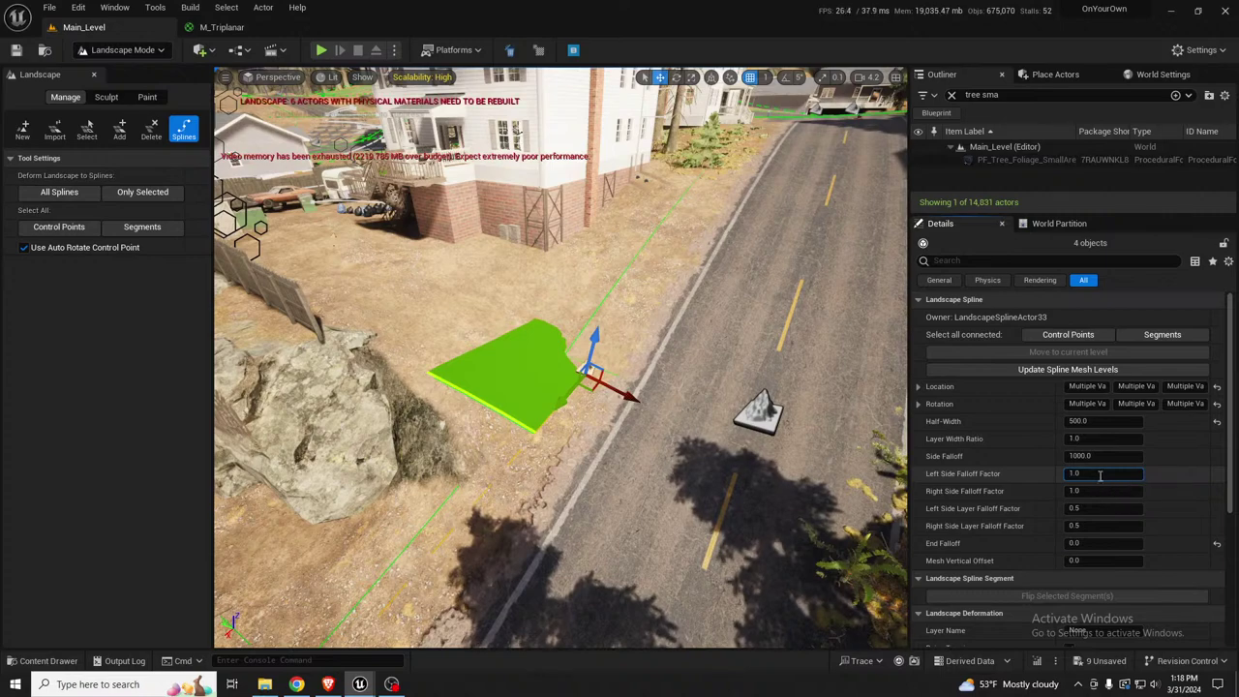
type("0.1")
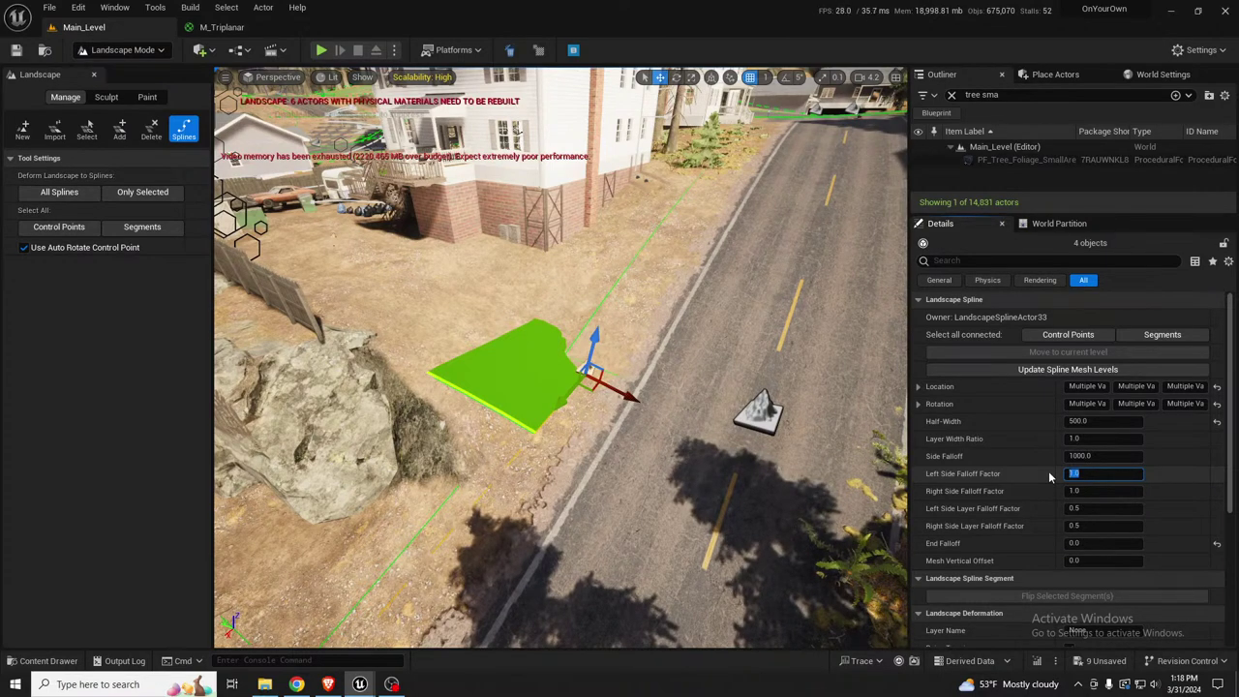
key("Tab")
type("0.1")
key("Return")
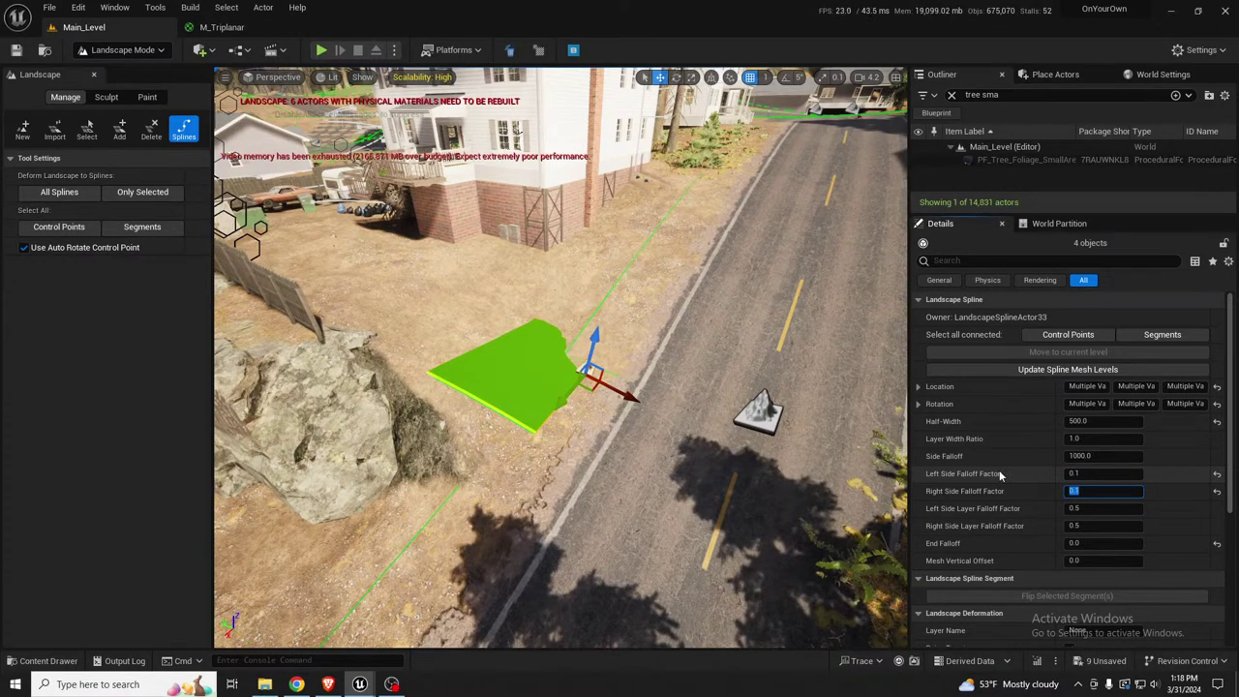
mouse_move(557, 315)
right_mouse_down()
mouse_move(543, 301)
mouse_move(571, 310)
right_mouse_up()
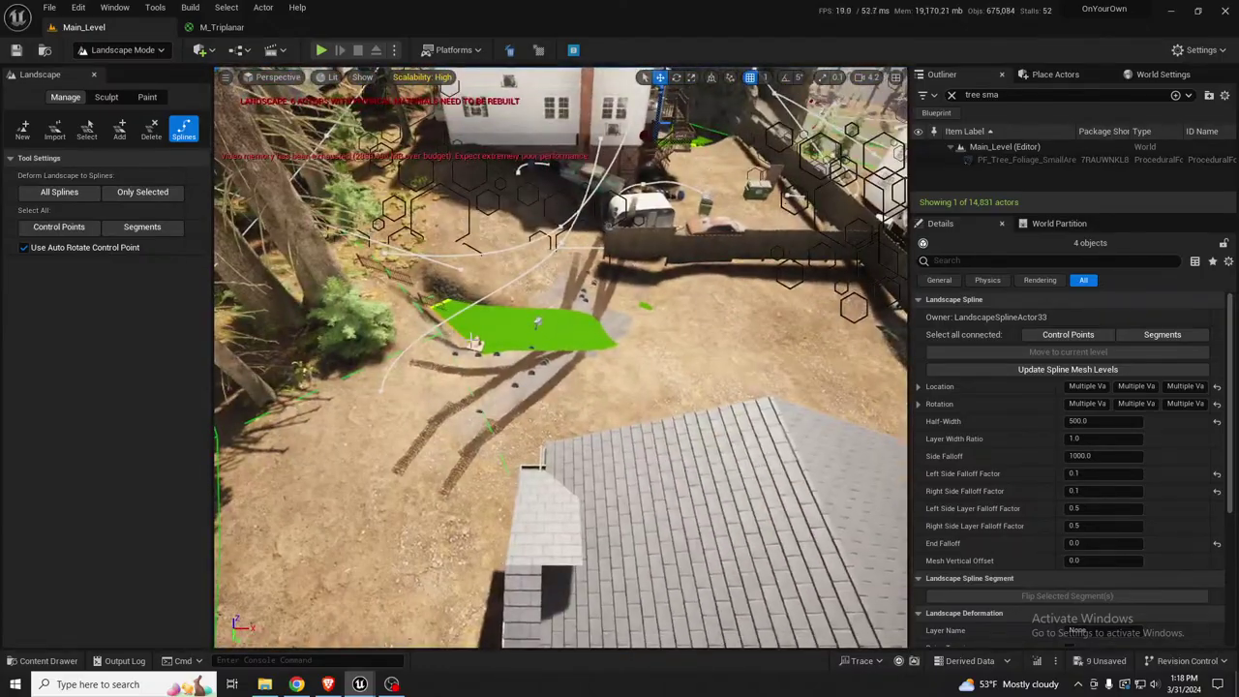
Move the spline's first control point out of the yard to the edge of the main road
left_click(471, 344)
right_click_drag(471, 345, 440, 353)
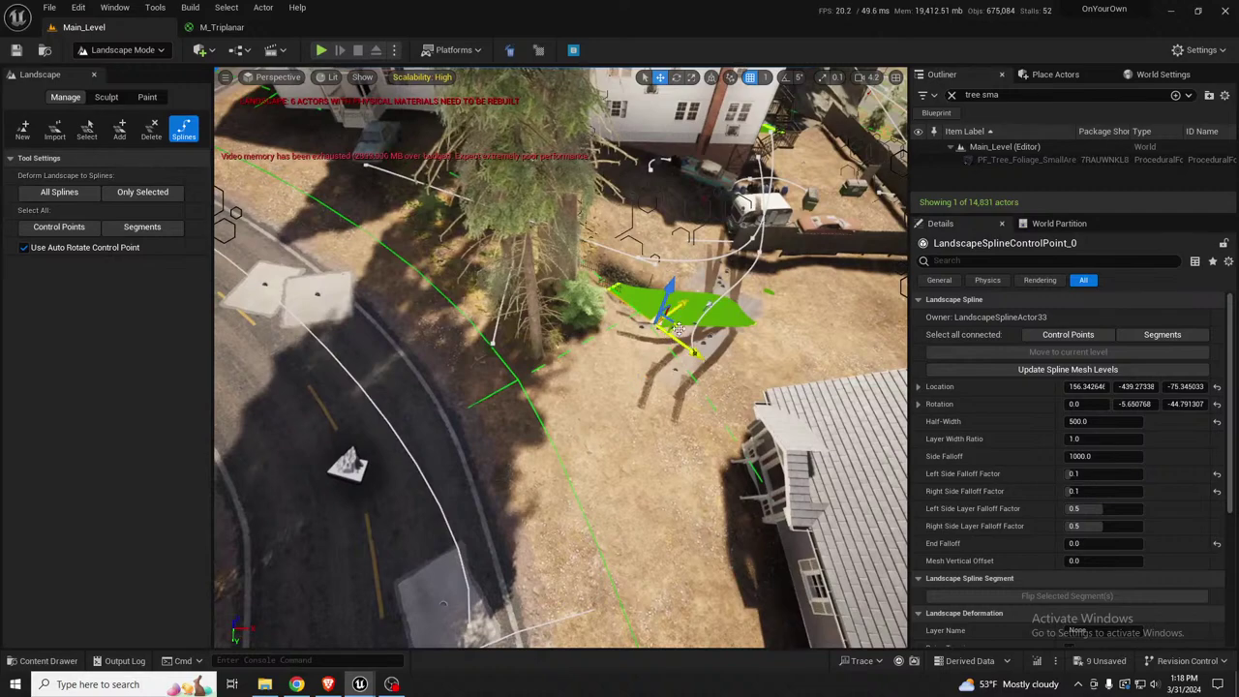
left_click_drag(677, 330, 474, 392)
right_click_drag(474, 392, 590, 399)
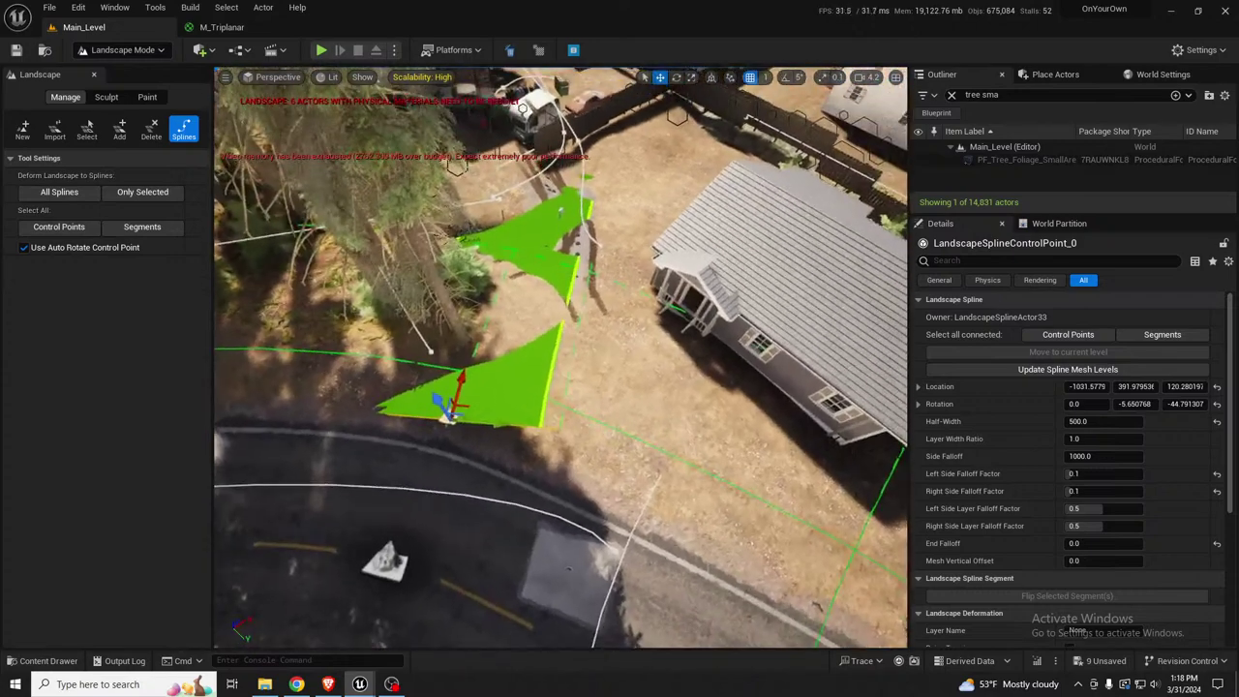
Rotate the first control point to about 4.6° roll, -3.3° pitch and -32.3° yaw to follow the sloping ground
key("e")
left_click_drag(507, 443, 474, 356)
right_click_drag(498, 432, 416, 407)
left_click_drag(496, 430, 560, 434)
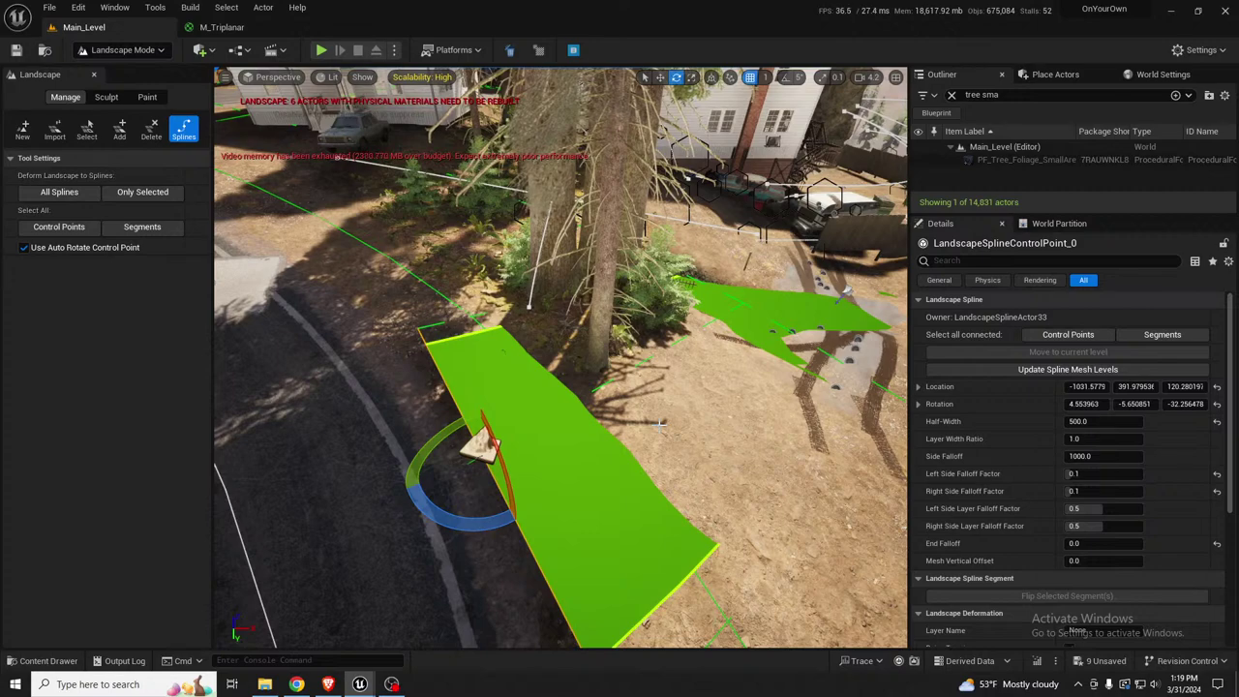
key("w")
right_click_drag(660, 425, 688, 484)
key("a")
right_click_drag(620, 350, 692, 358)
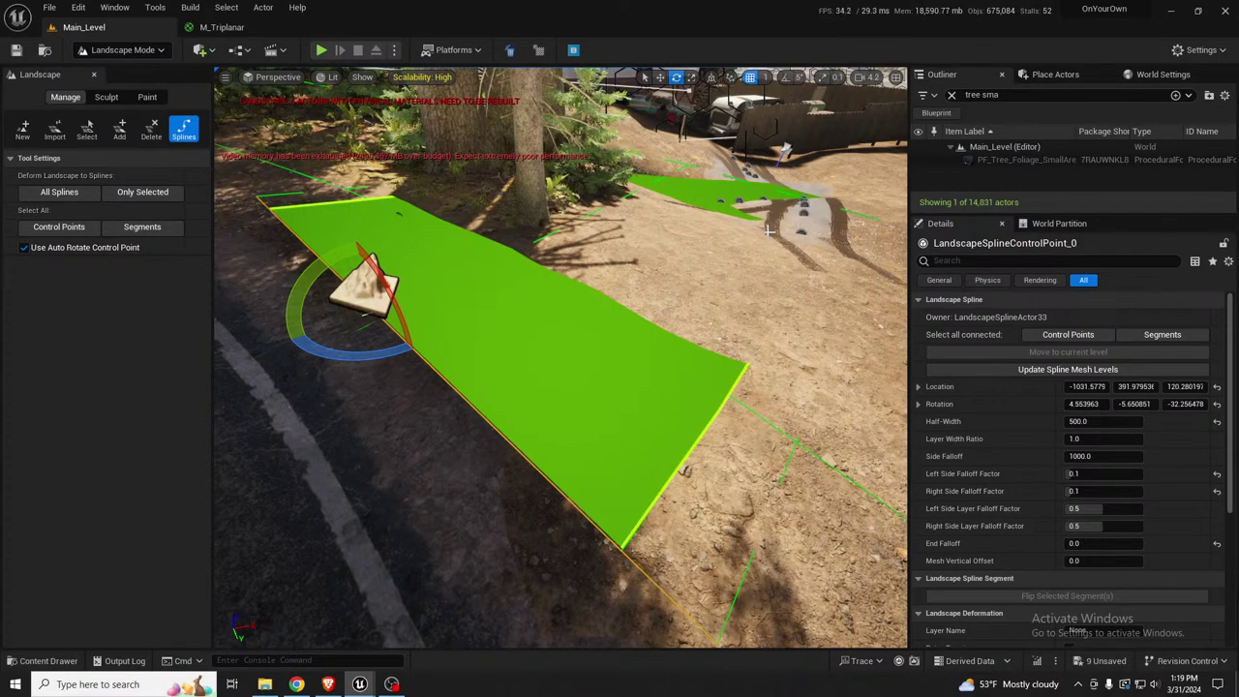
right_click_drag(786, 148, 726, 155)
left_click_drag(452, 237, 430, 248)
Reposition the control point next to the parked trailer, at the end of the wooden fence
right_click_drag(432, 250, 579, 259)
key("w")
key("s")
key("F1")
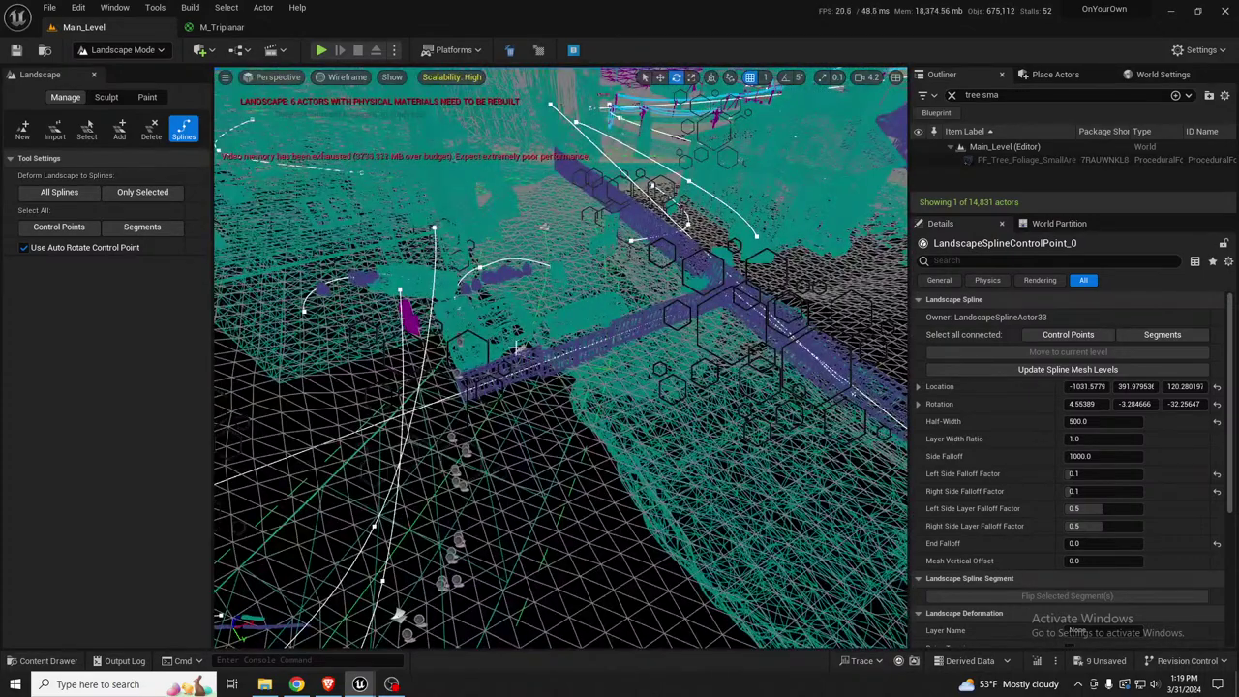
key("F4")
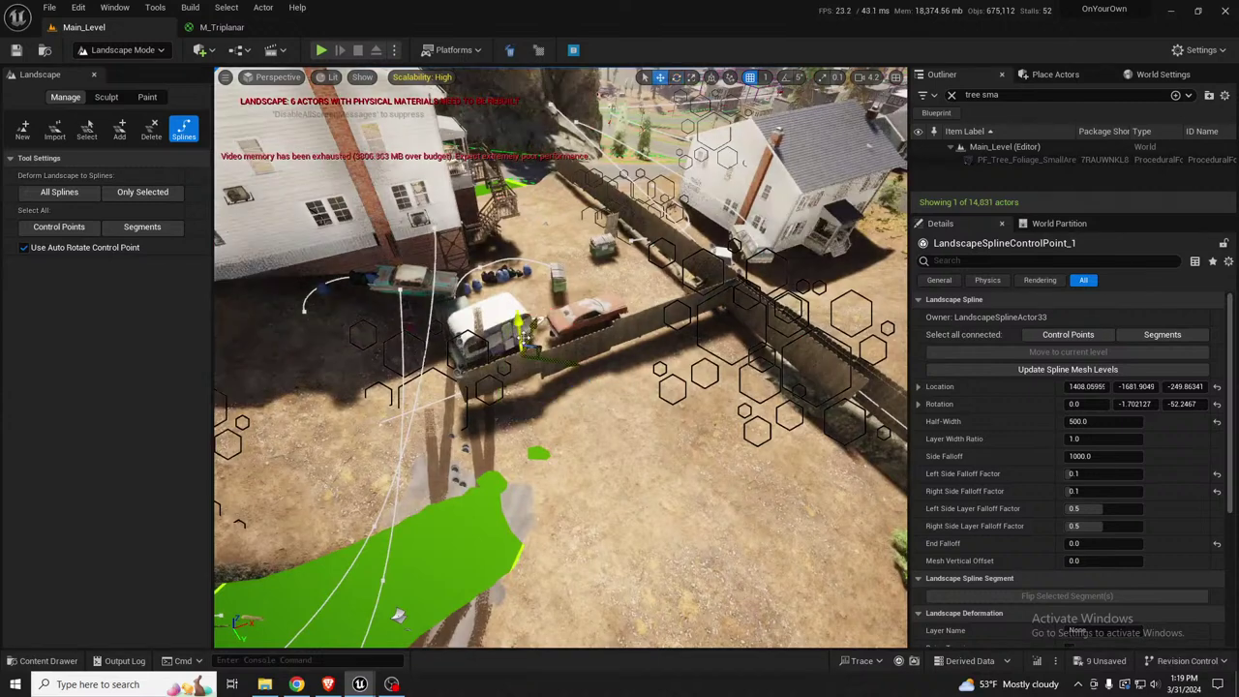
left_click_drag(518, 331, 564, 347)
Roll the spline's far end control point, beside the paved road behind the brick house, to about 14° and raise it slightly
key("w")
right_click_drag(563, 345, 464, 339)
right_click_drag(557, 308, 542, 321)
left_click(663, 350)
key("e")
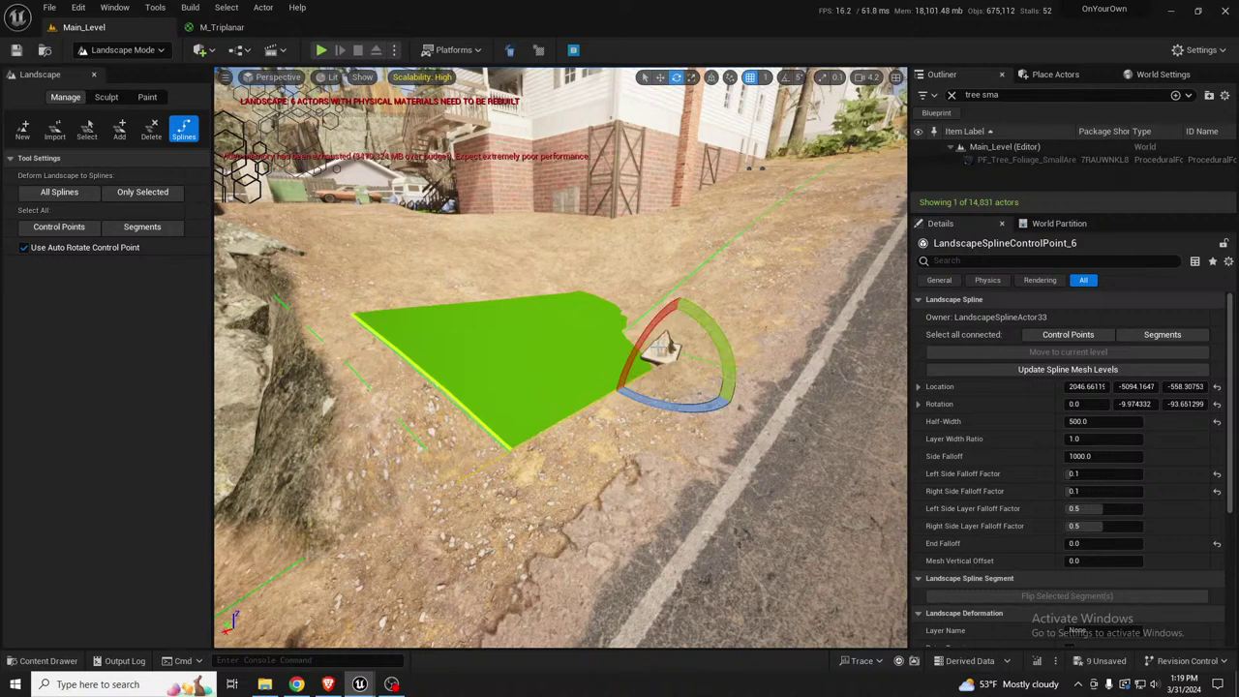
left_click_drag(637, 335, 667, 334)
key("w")
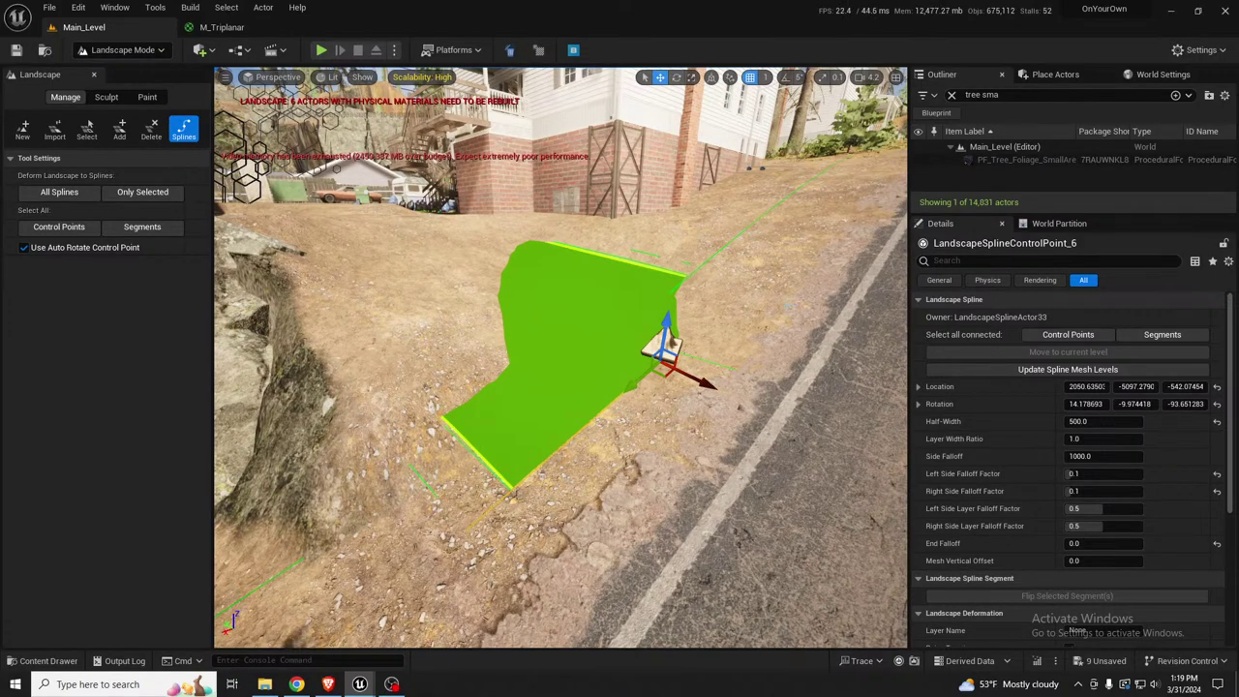
Examine how the spline runs across the terrain between the houses, the fence and the surrounding roads
right_click_drag(668, 358, 658, 290)
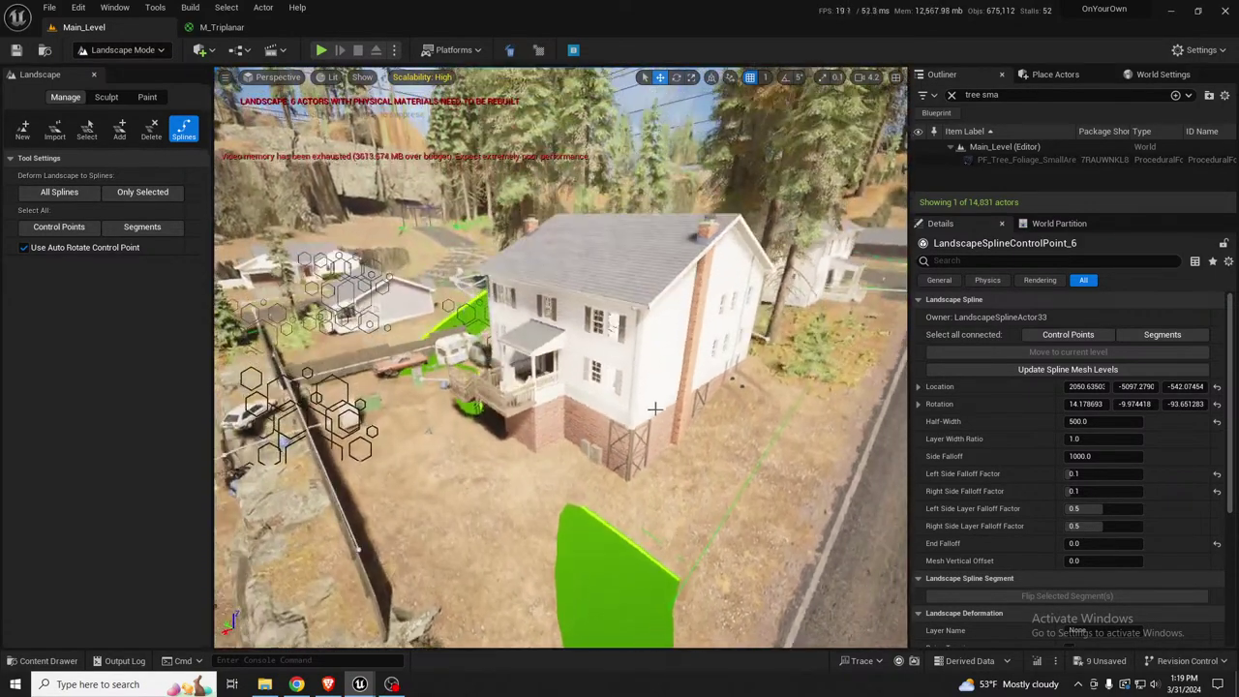
scroll(655, 409, "down", 10)
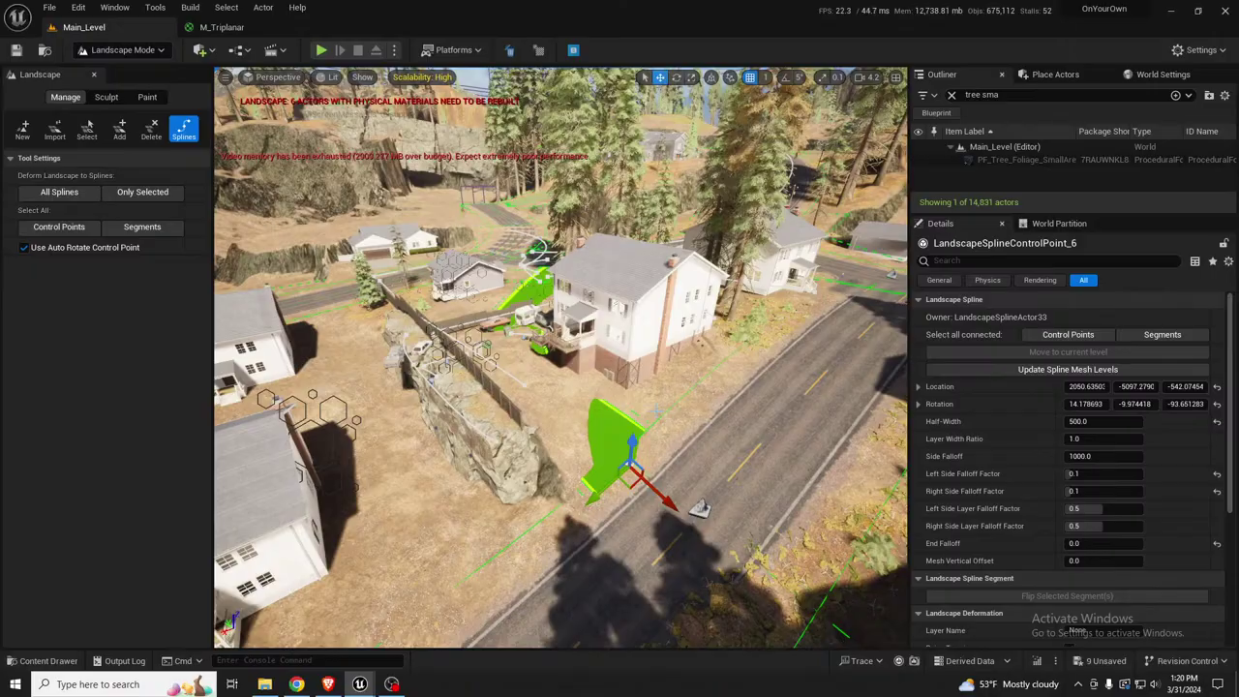
right_click_drag(609, 413, 586, 349)
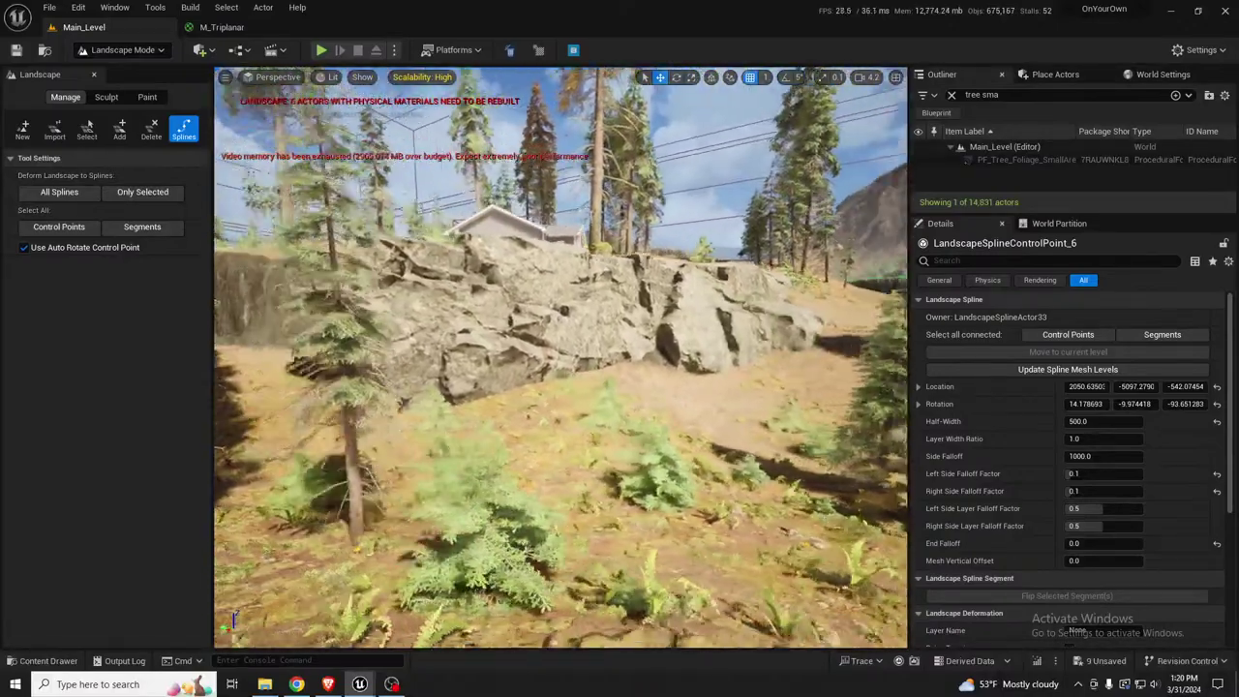
key("s")
mouse_move(565, 311)
right_mouse_down()
mouse_move(581, 324)
mouse_move(565, 329)
right_mouse_up()
right_click_drag(564, 385, 468, 412)
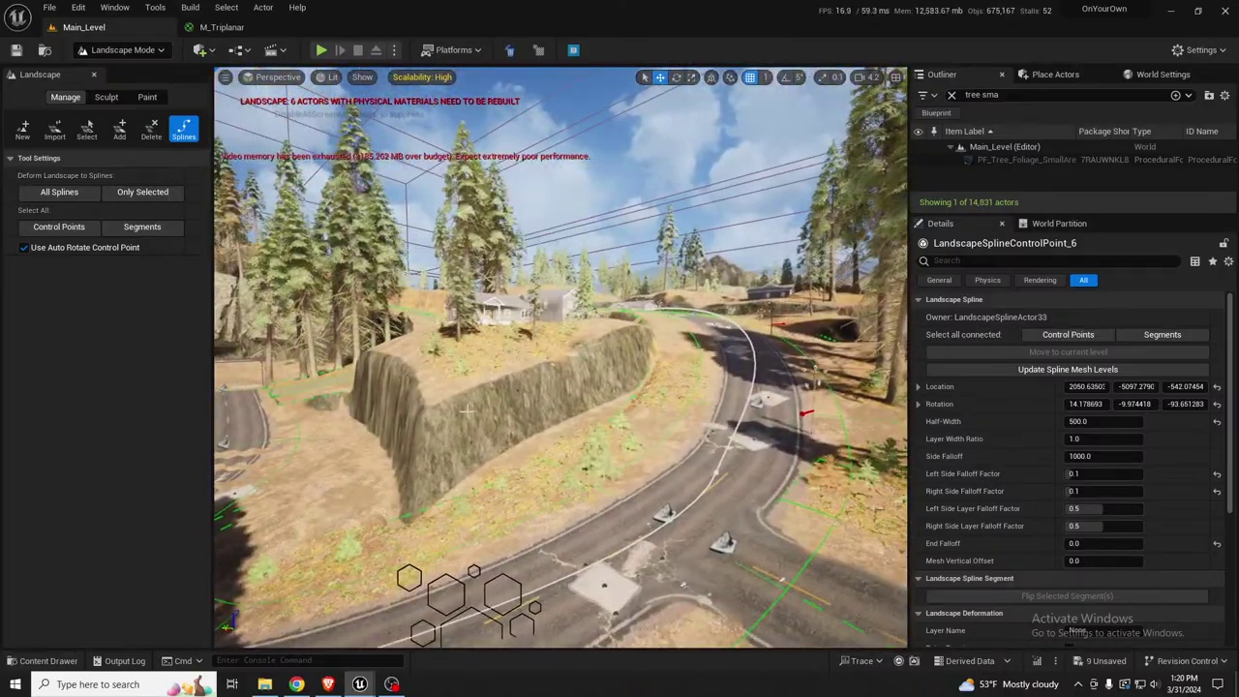
mouse_move(400, 460)
right_mouse_down()
mouse_move(428, 447)
mouse_move(395, 449)
right_mouse_up()
right_click_drag(583, 482, 547, 544)
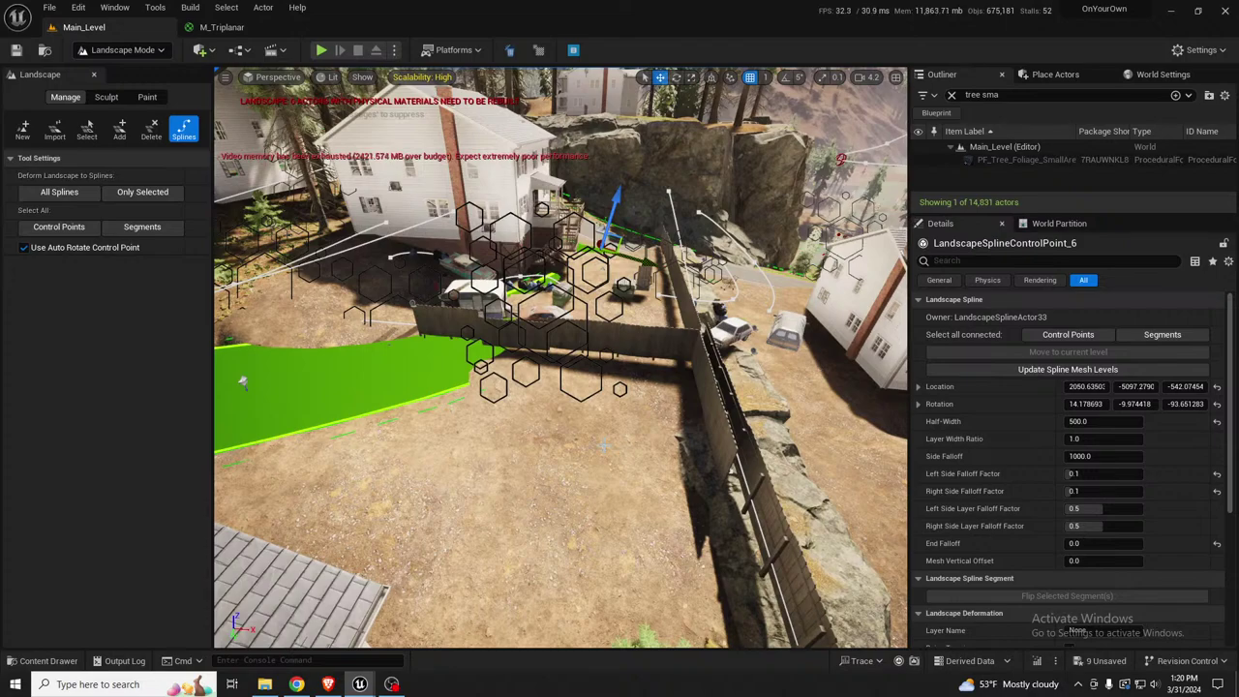
key("w")
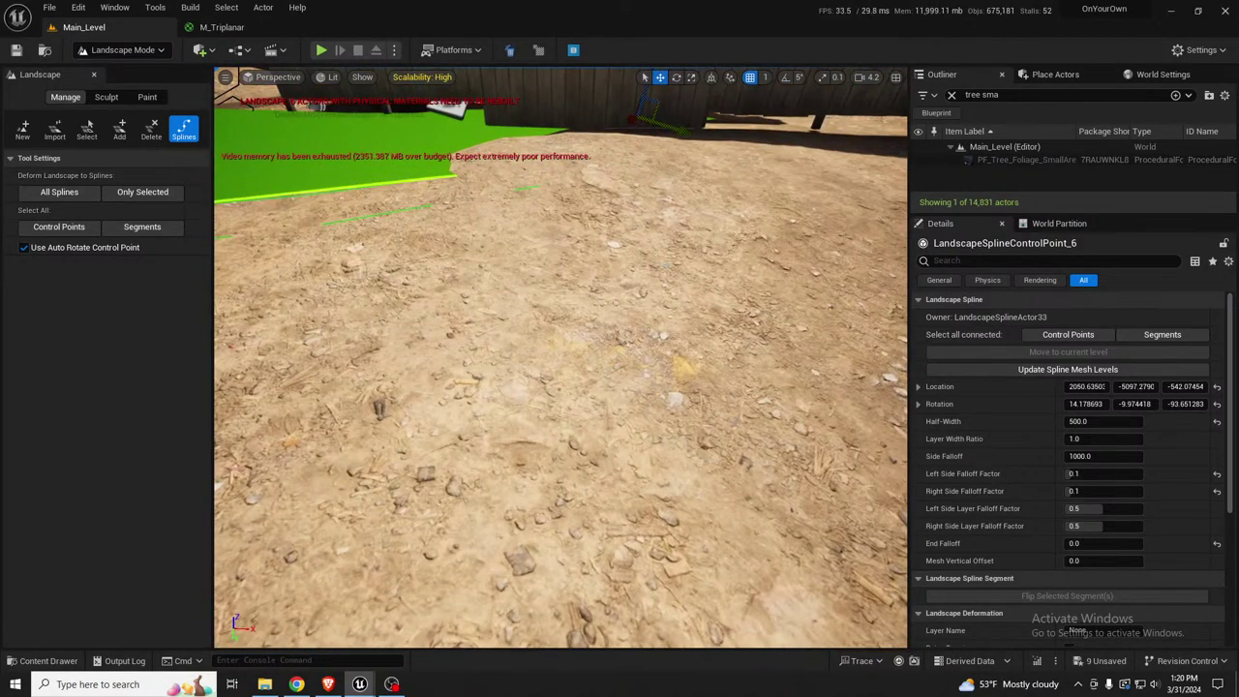
key("s")
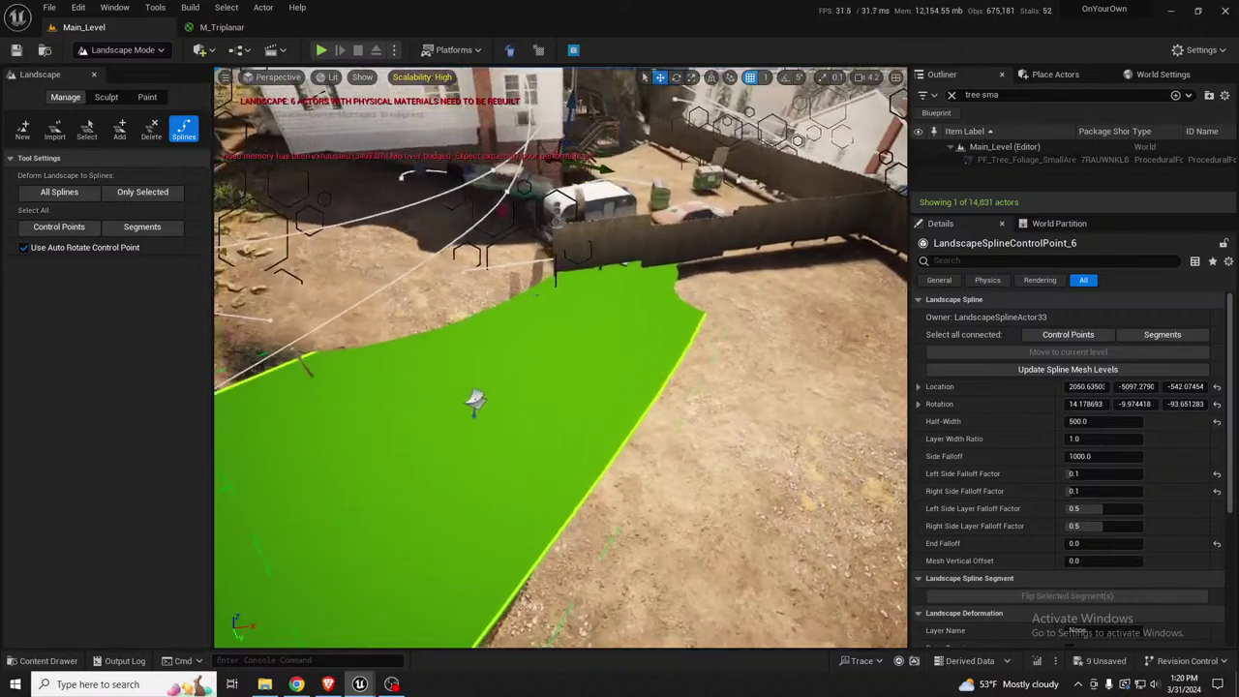
right_click_drag(244, 406, 444, 238)
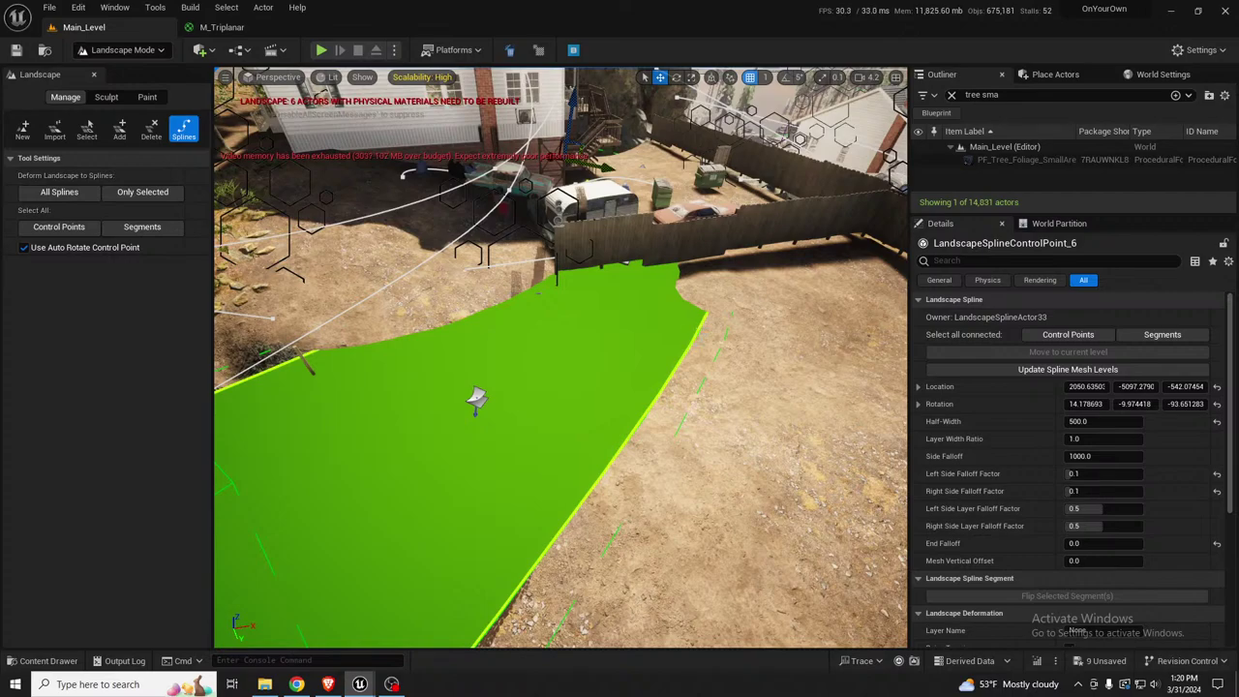
right_click_drag(561, 359, 474, 368)
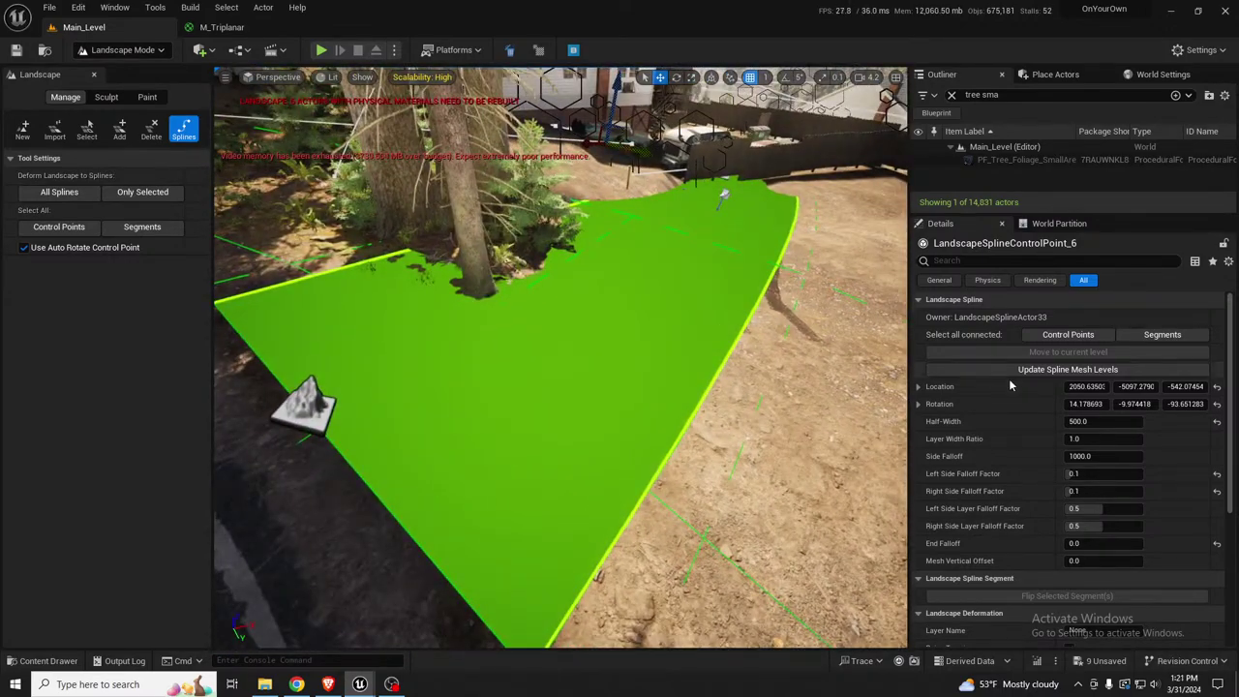
Set the half-width of all the connected control points of the spline to 300
left_click(305, 405)
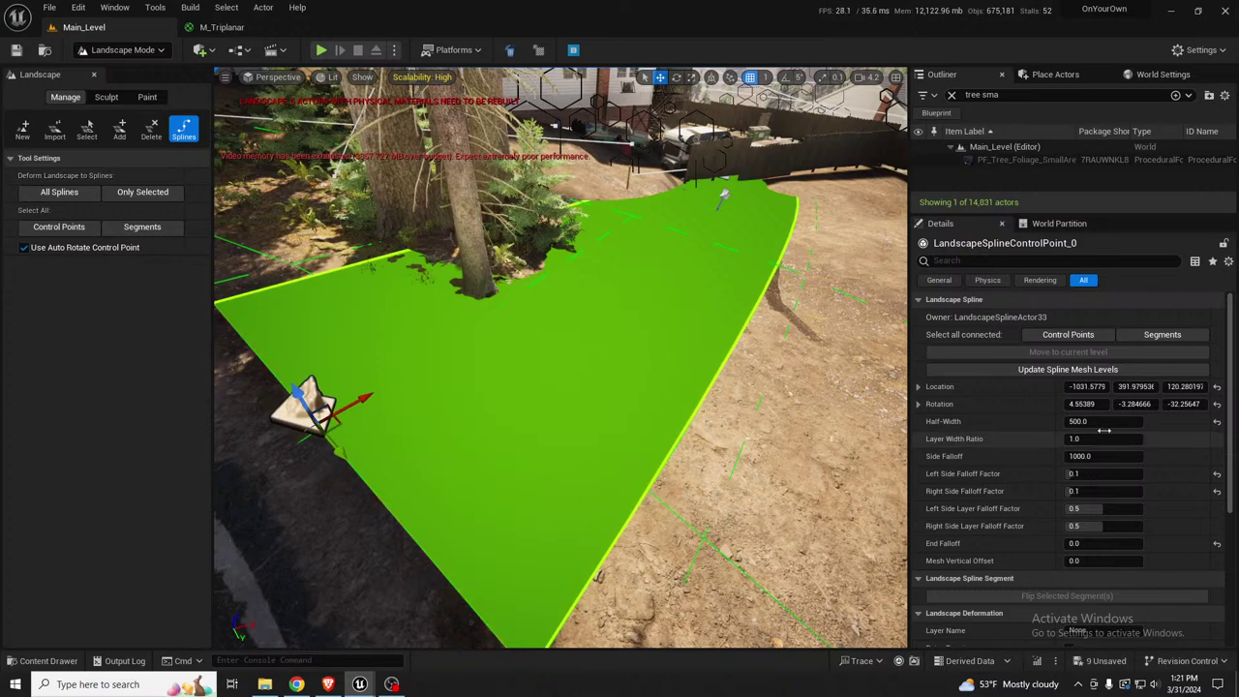
left_click(1068, 334)
left_click(1101, 420)
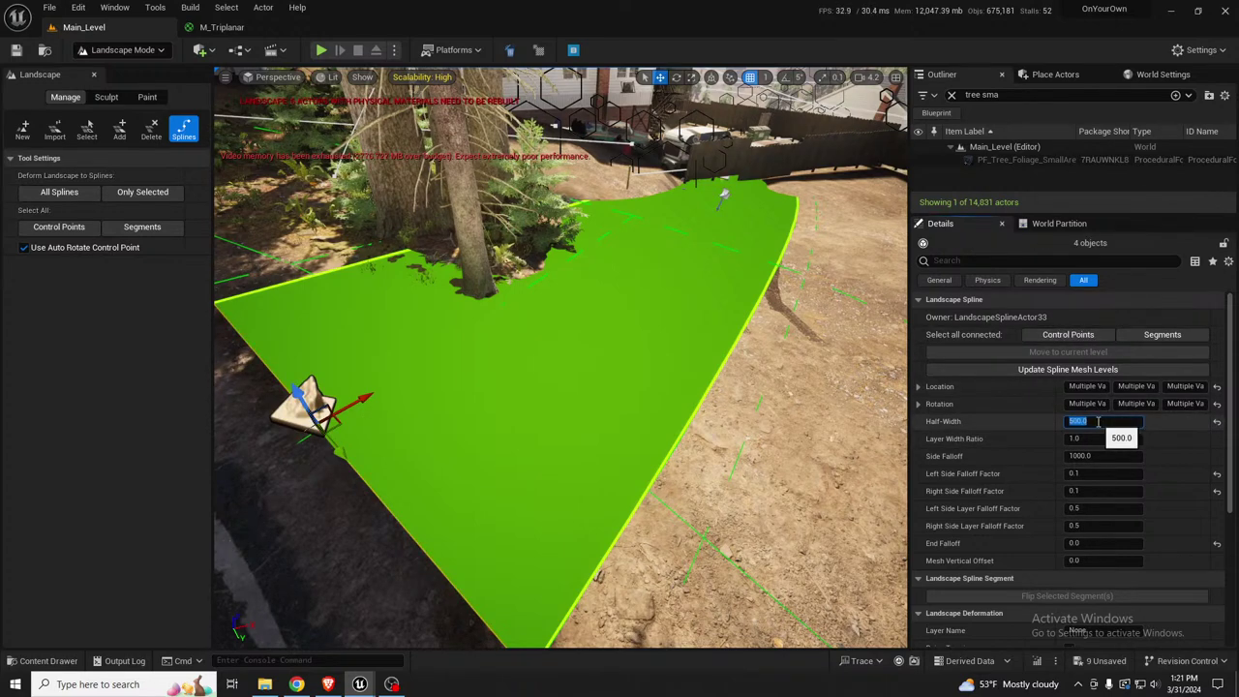
type("300")
key("Return")
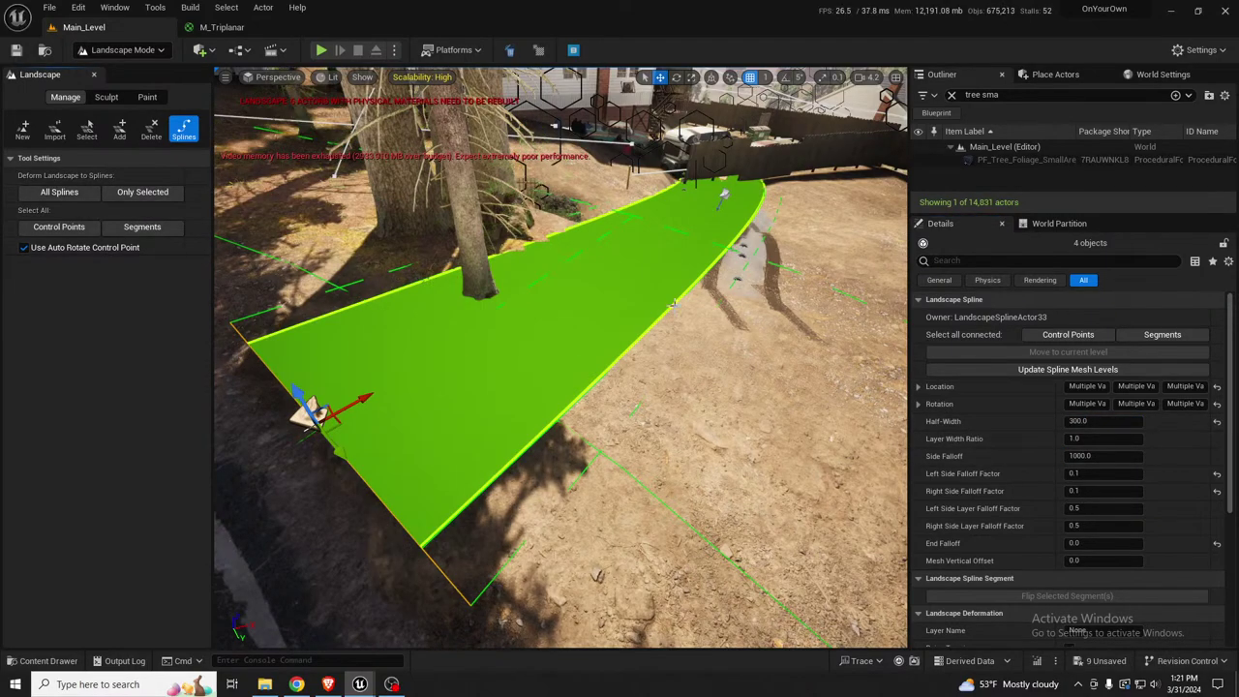
Pull the far end control point back from the road beside the fence, and add another control point beyond it near the road
key("w")
right_click_drag(562, 358, 309, 368)
right_click_drag(692, 175, 654, 178)
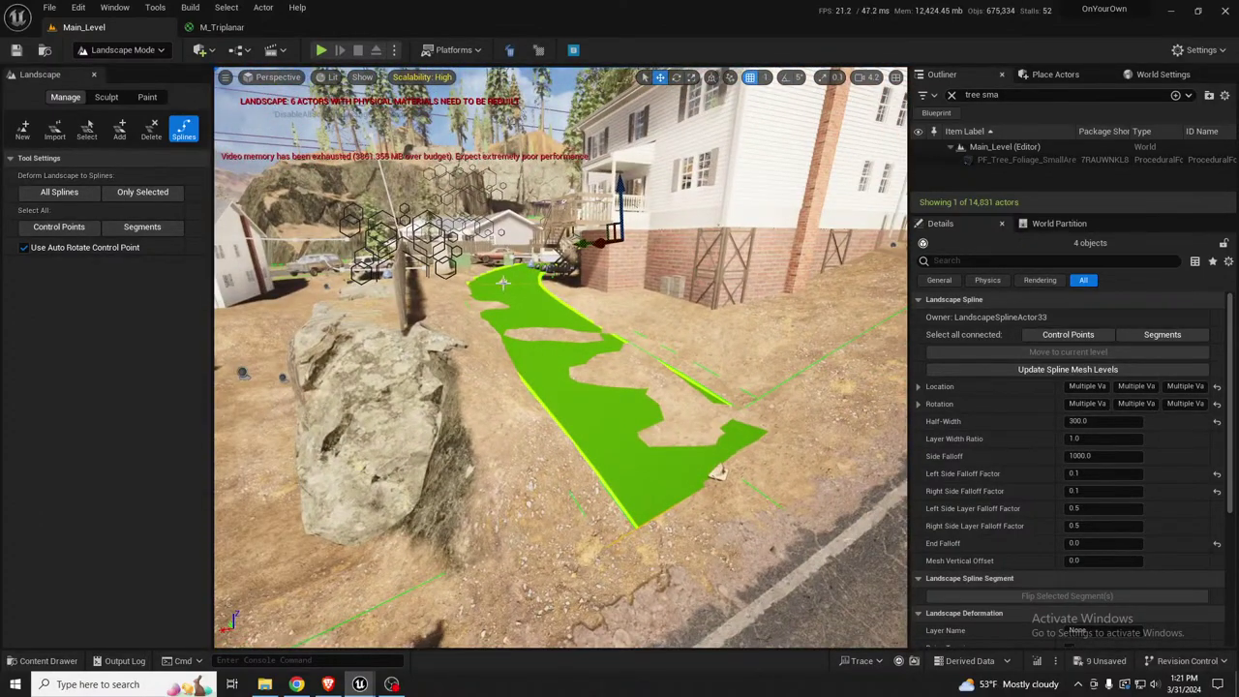
left_click(504, 282)
right_click_drag(503, 282, 496, 310)
left_click(782, 301)
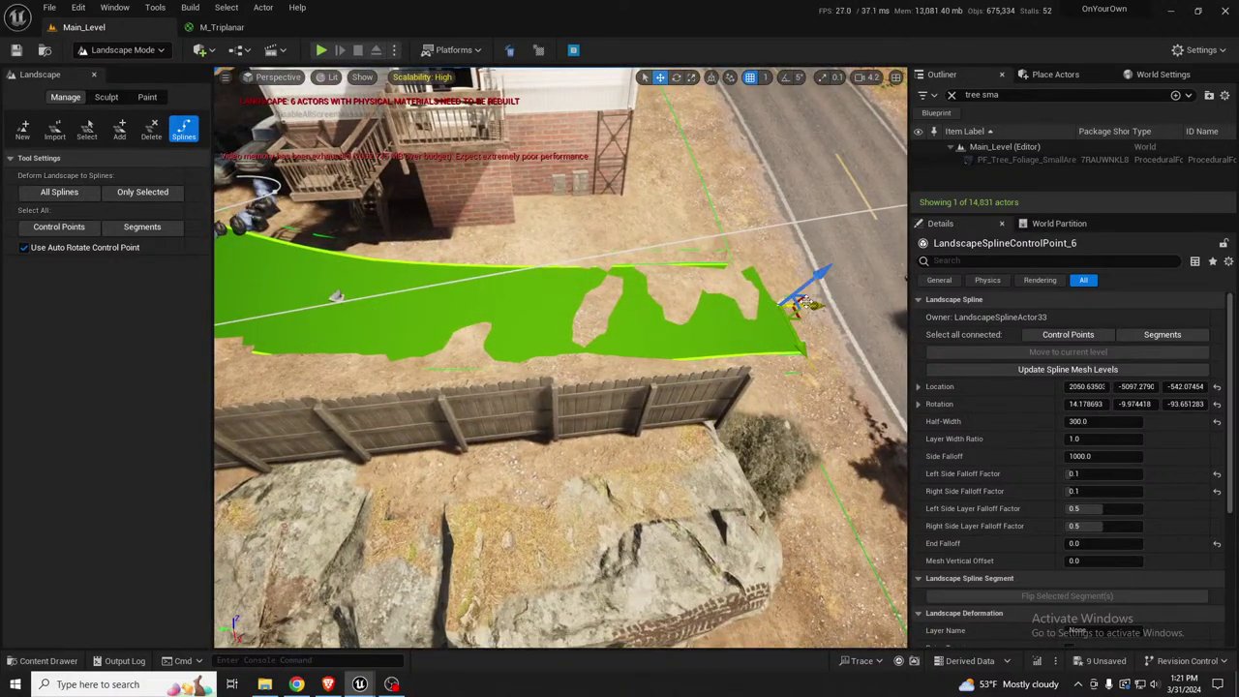
left_click_drag(795, 296, 654, 300)
key("e")
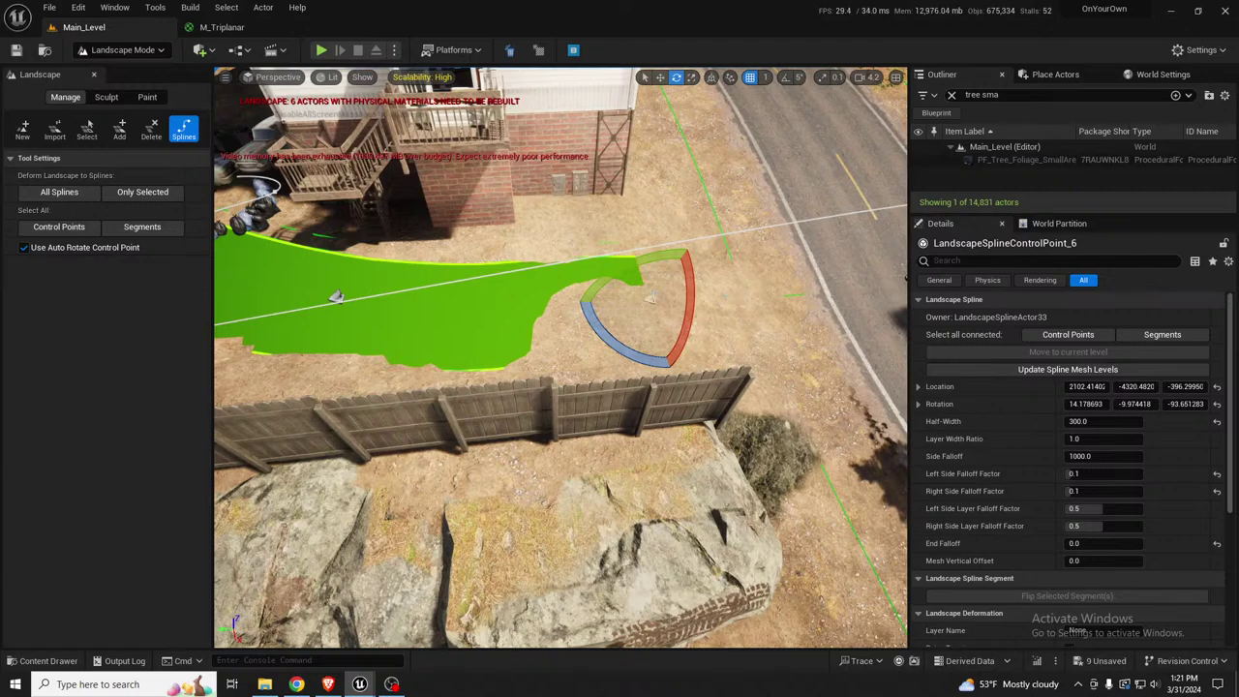
left_click(736, 298, "ctrl")
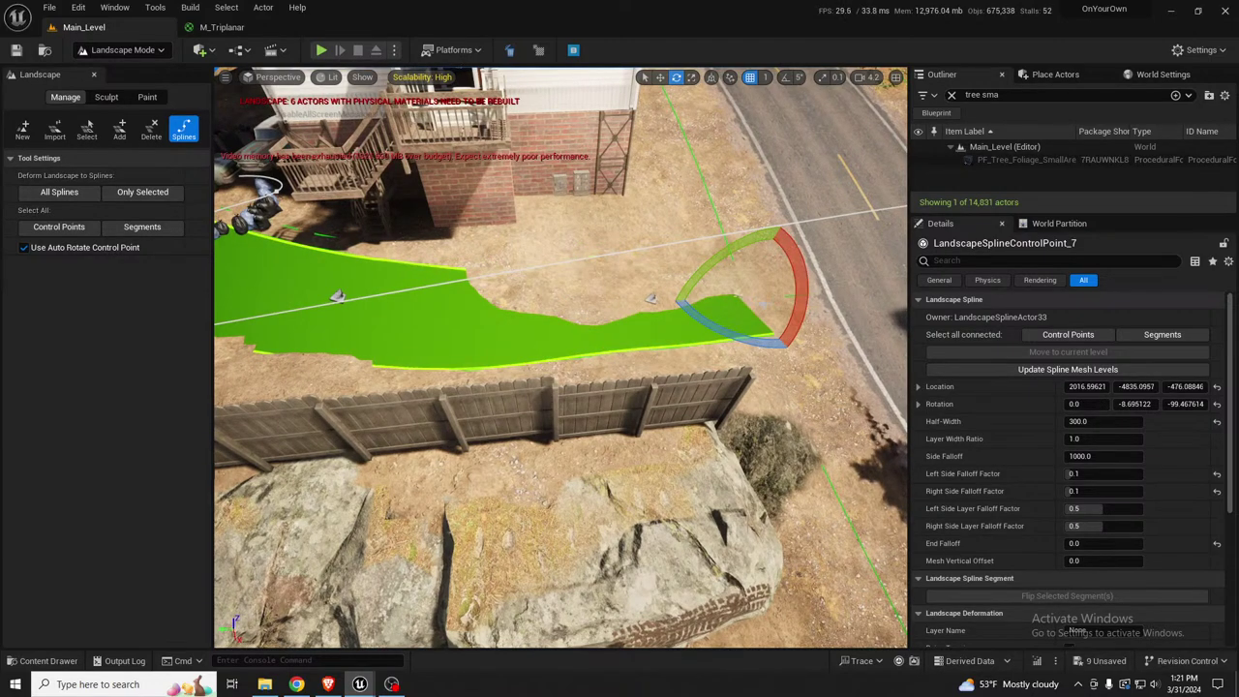
Move the added end control point nearer the road edge and tilt it to about 15.4° roll and -18.4° pitch
right_click_drag(835, 310, 706, 242)
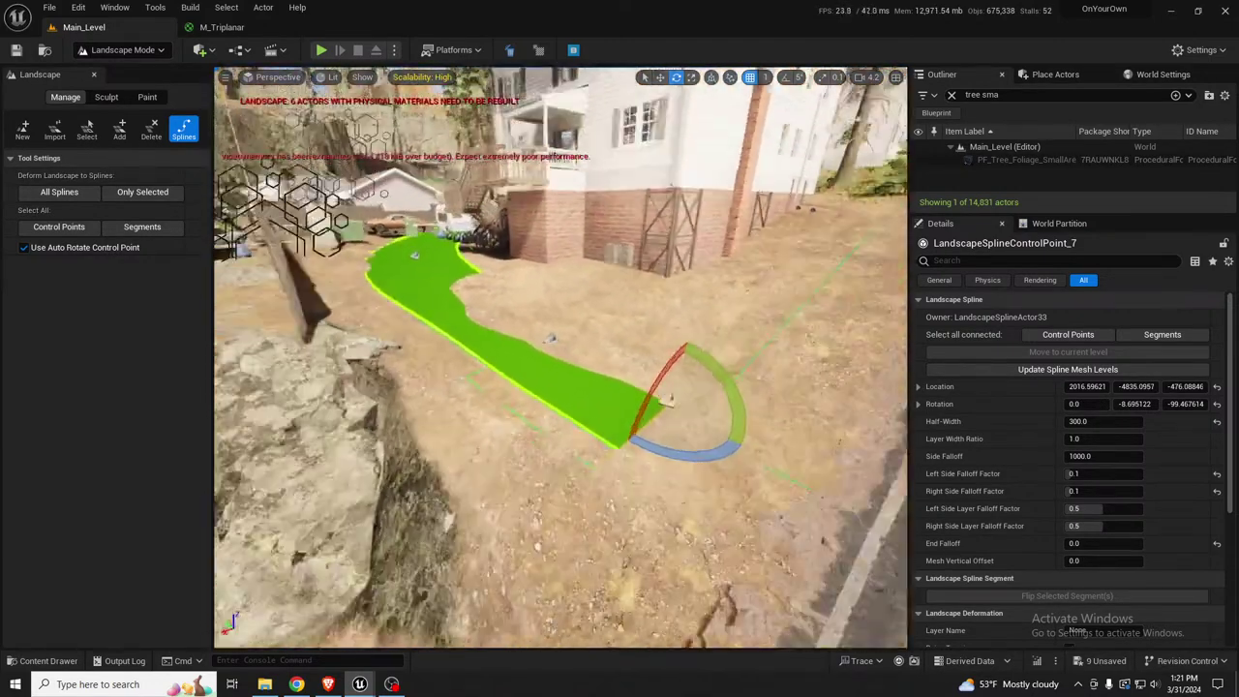
left_click_drag(716, 329, 678, 339, "alt")
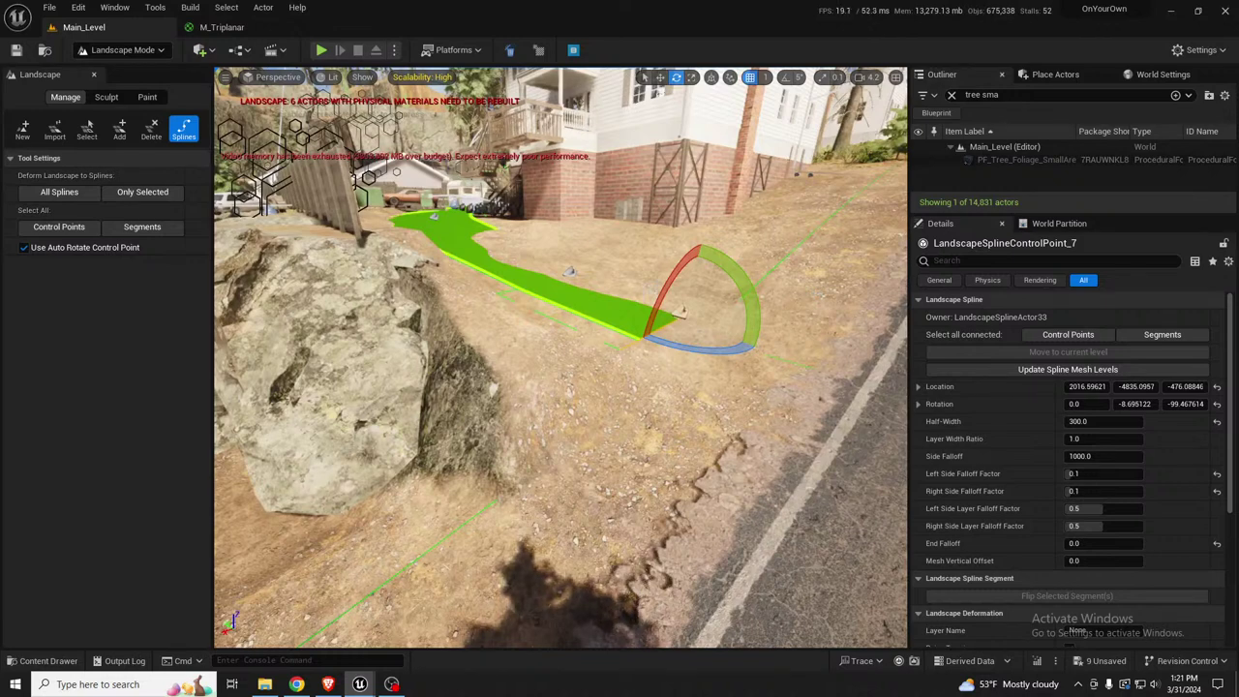
left_click_drag(671, 276, 797, 351)
key("w")
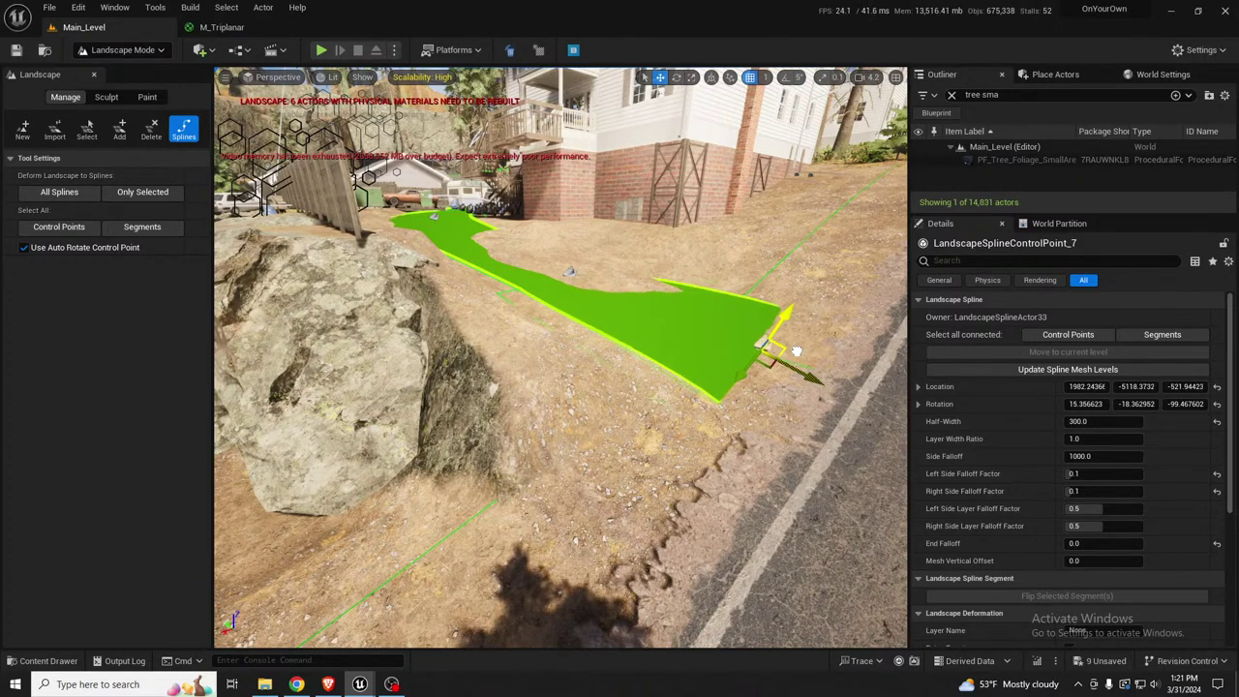
Set the pitch (Y rotation) of the neighbouring control point, just uphill of the road end, to 0
left_click(573, 275)
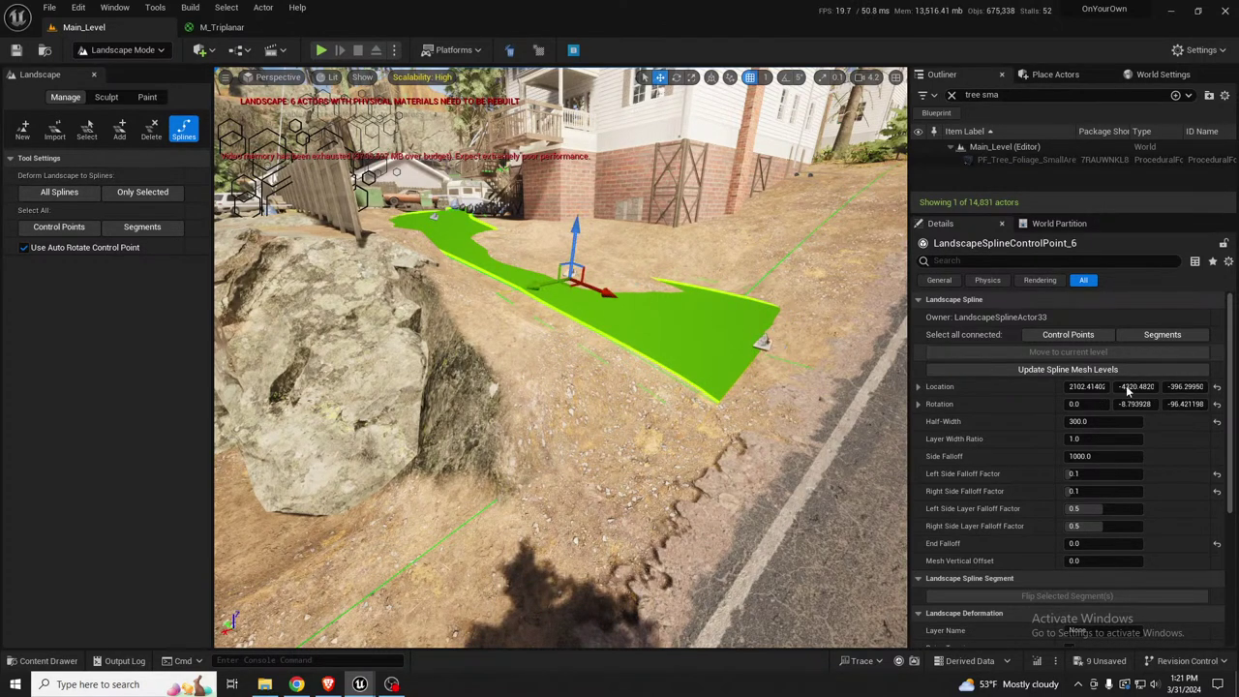
left_click(1135, 403)
type("0")
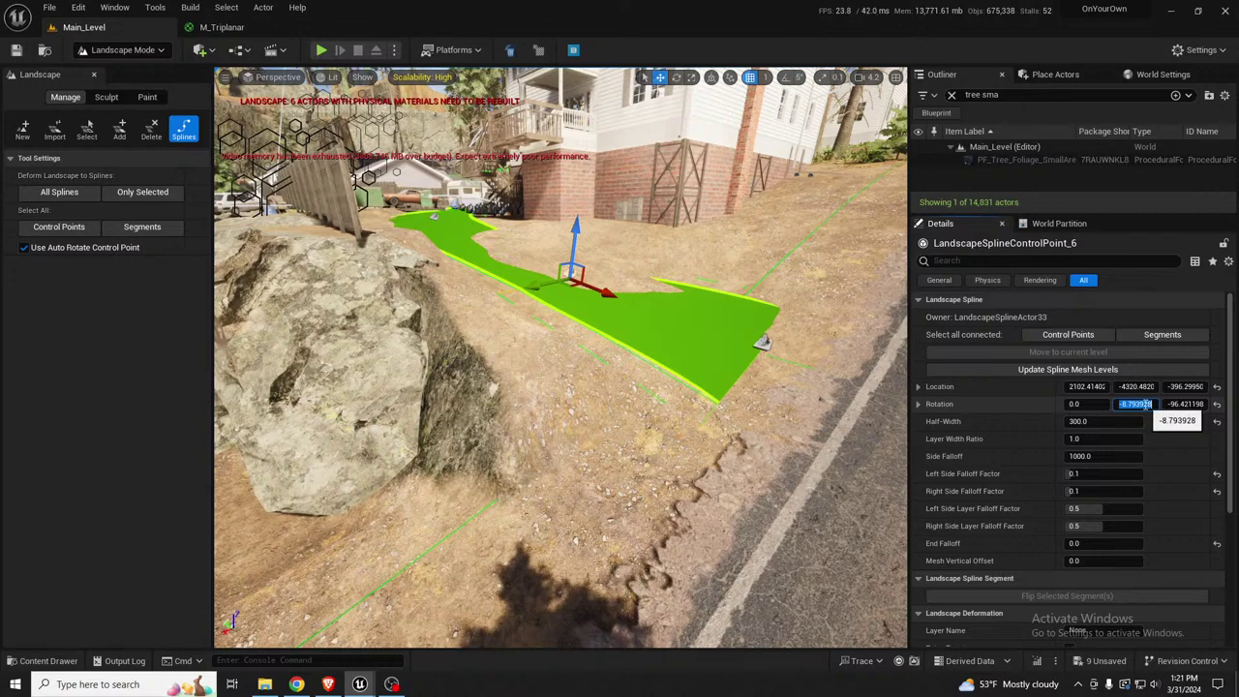
key("Return")
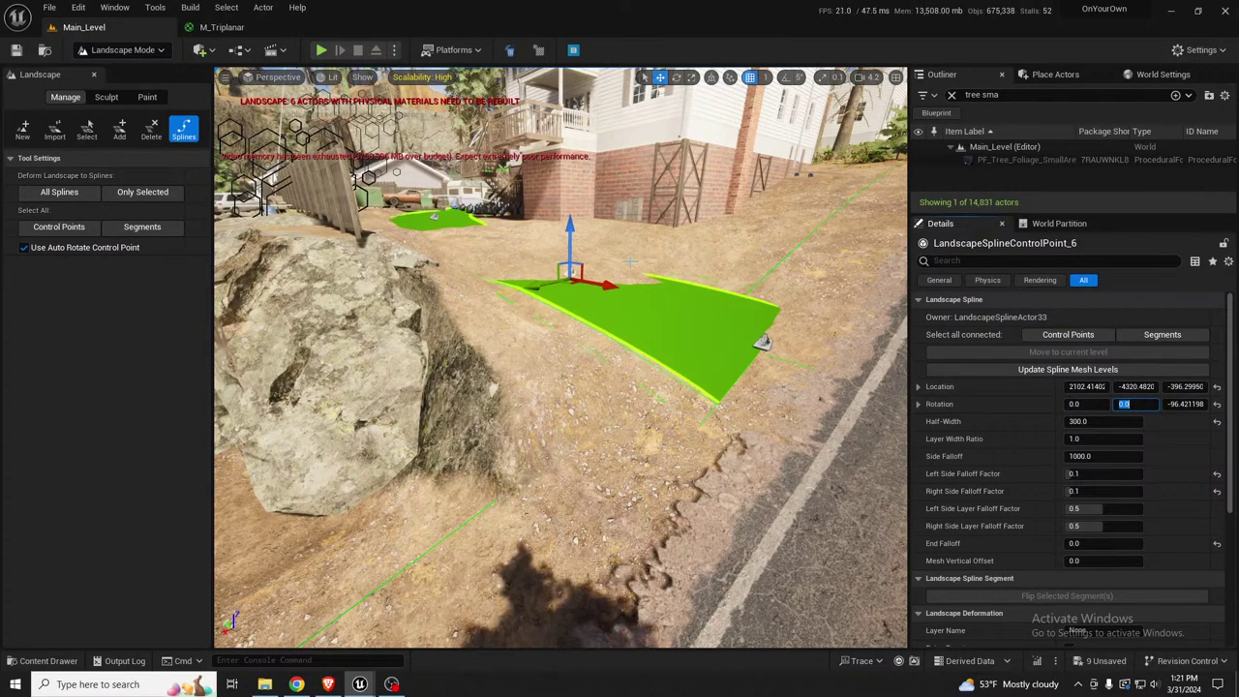
Move that control point farther uphill toward the house and tilt its pitch to about -7.6°
mouse_move(571, 252)
left_mouse_down()
mouse_move(571, 234)
mouse_move(580, 274)
left_mouse_up()
key("e")
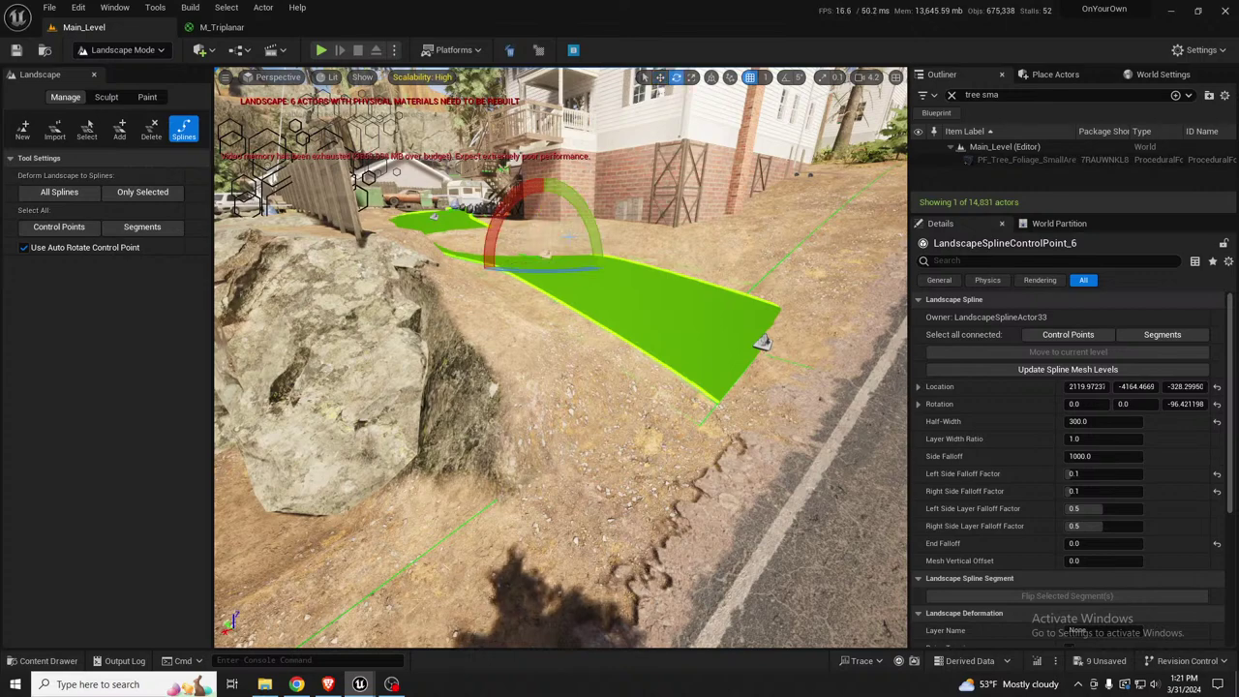
left_click_drag(578, 208, 618, 284)
key("d")
right_click_drag(618, 284, 484, 284)
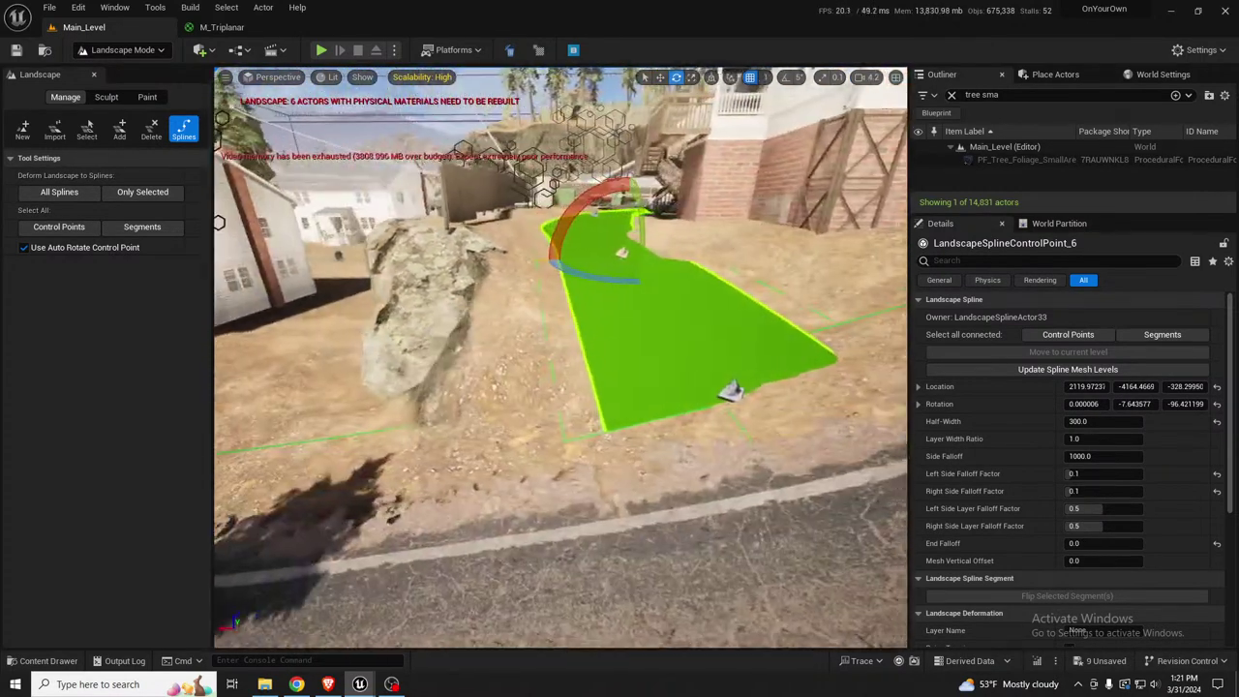
Shift the road-end control point sideways along the road edge toward the large rock, to about X 2102
left_click(735, 390)
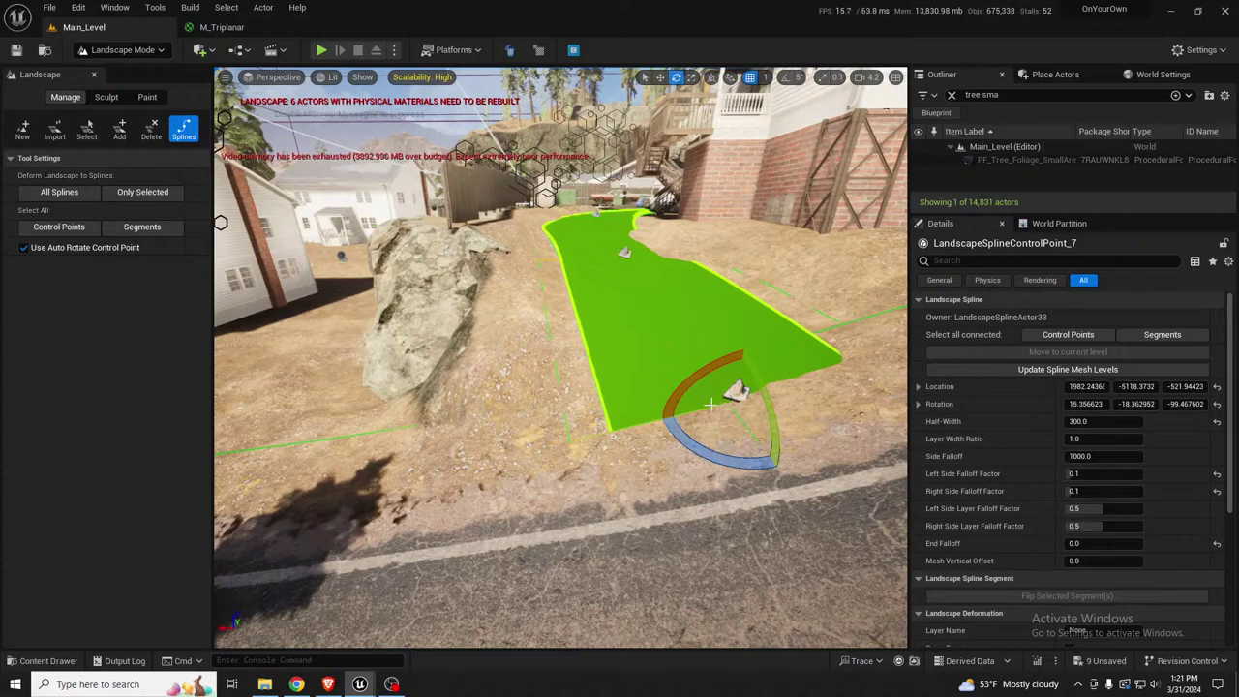
key("w")
left_click_drag(716, 403, 646, 414)
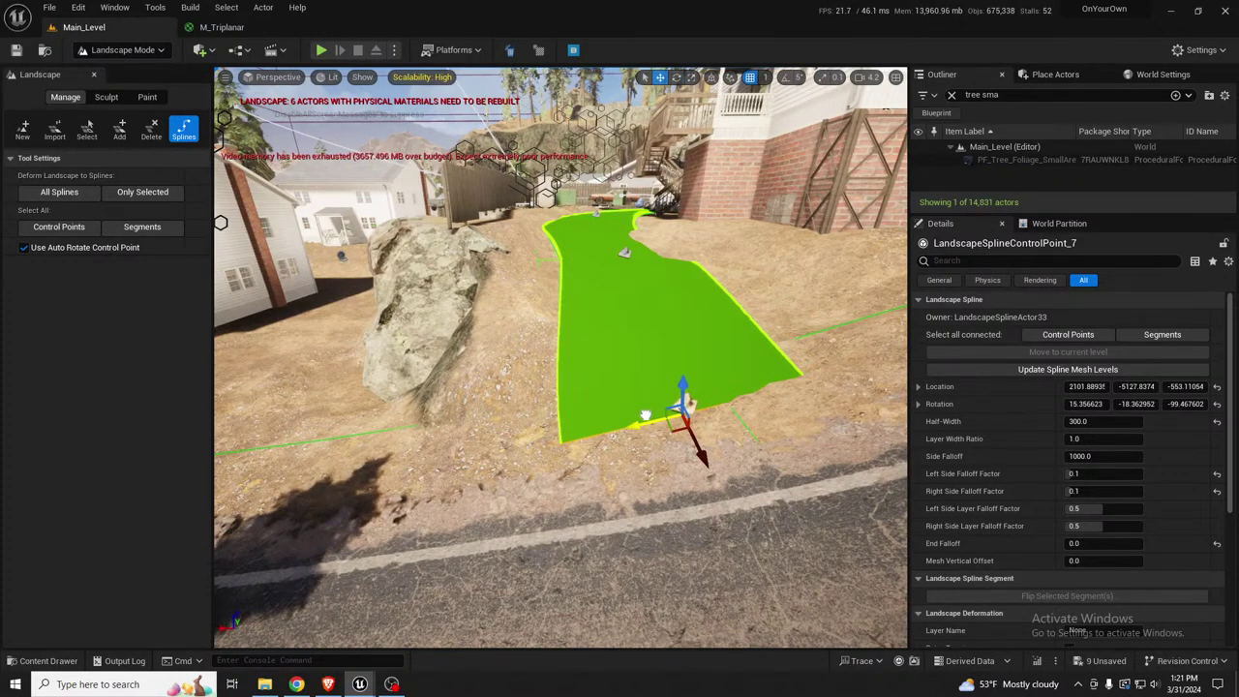
Set the road-end control point's half-width to 500
left_click(1113, 422)
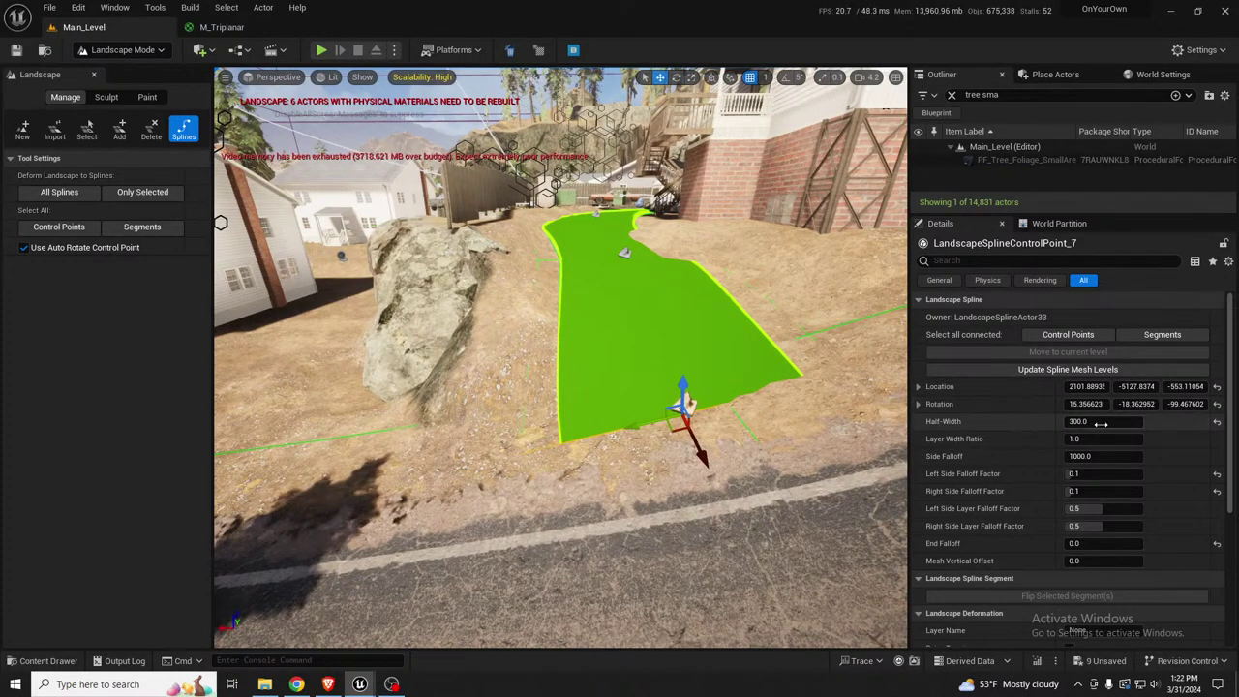
type("500")
key("Return")
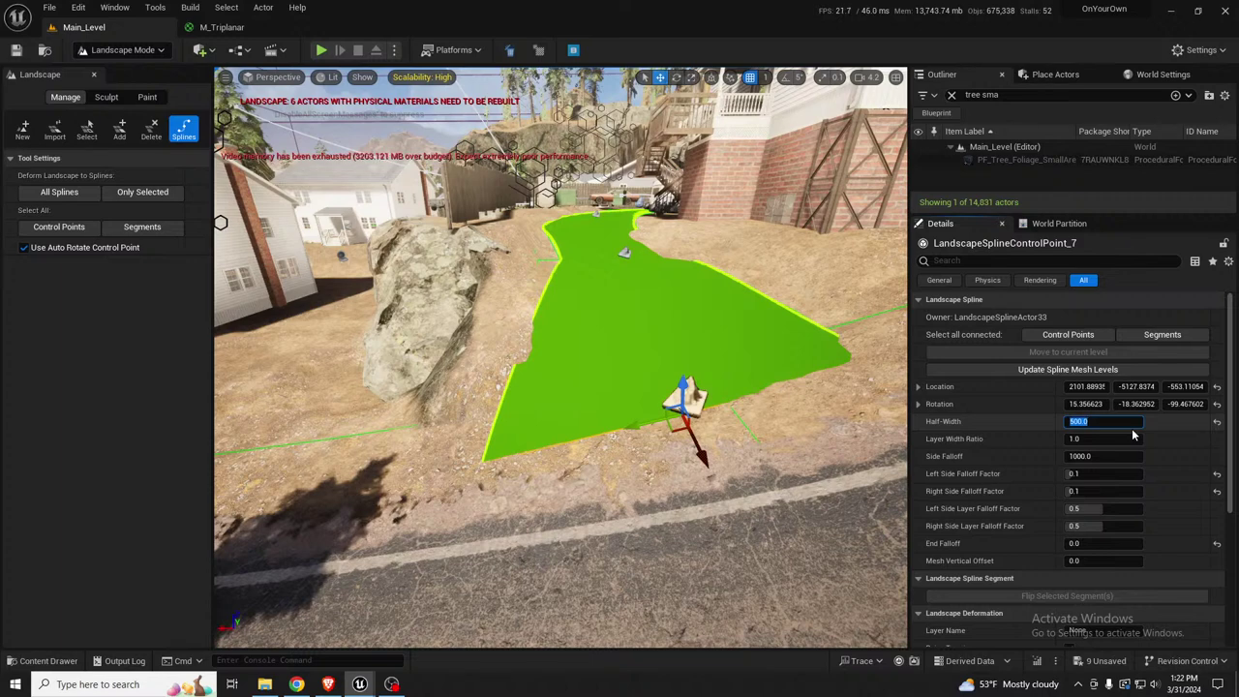
Raise the neighbouring control point uphill of the road end to about Z -300.5 and set its half-width to 400
left_click(625, 243)
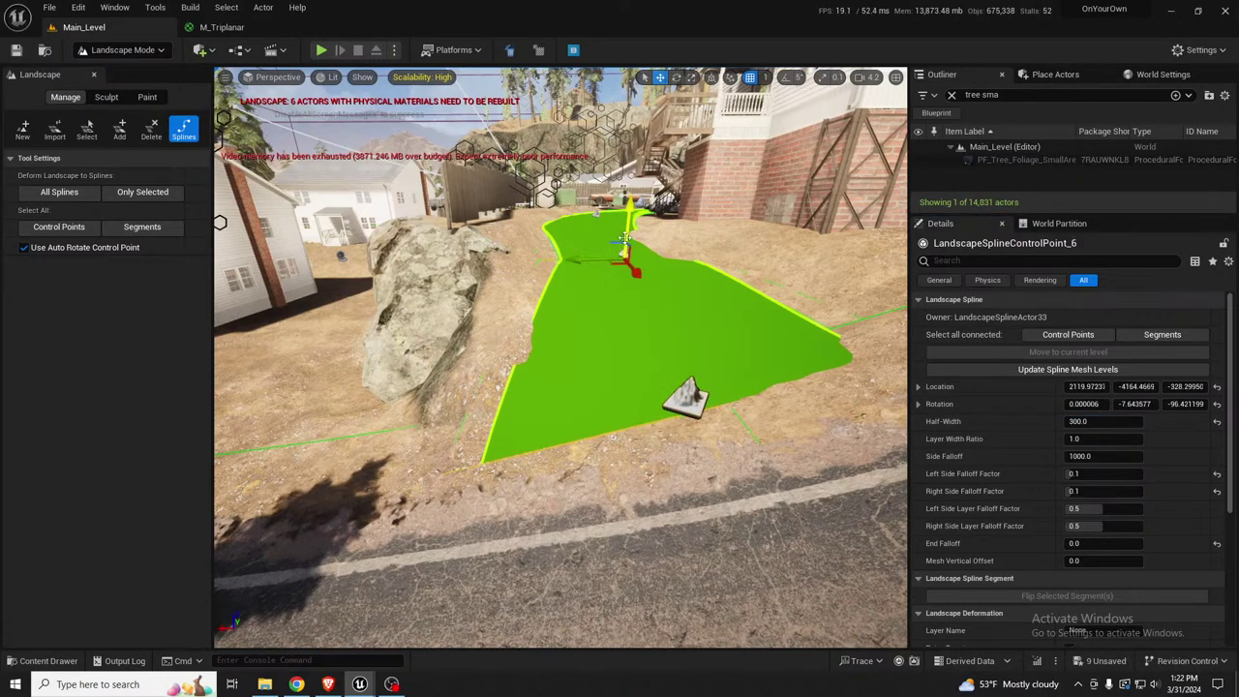
left_click_drag(629, 218, 631, 215)
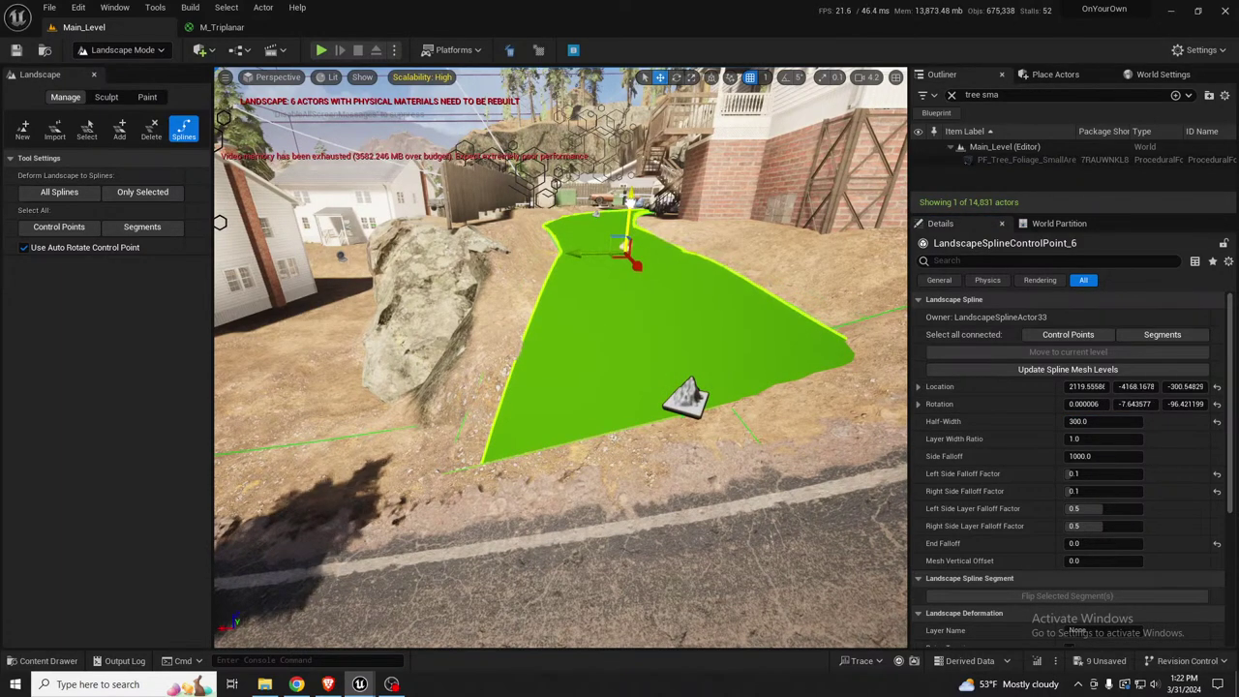
left_click(1092, 424)
type("4")
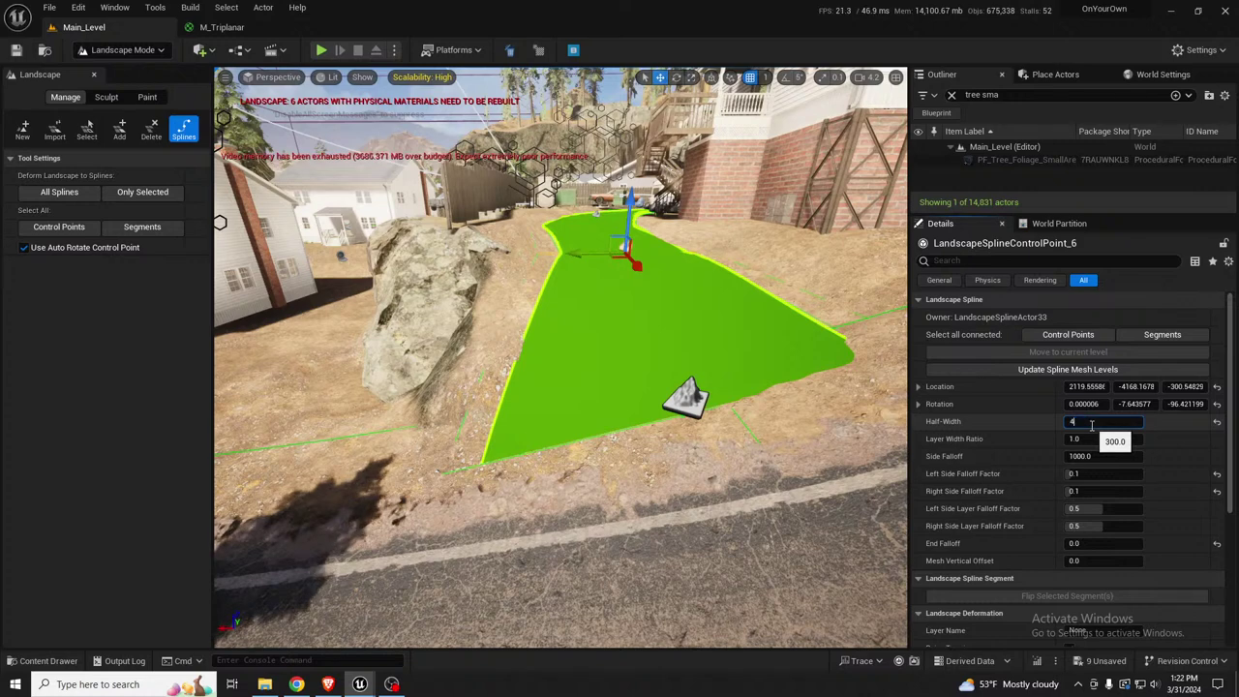
type("00")
key("Return")
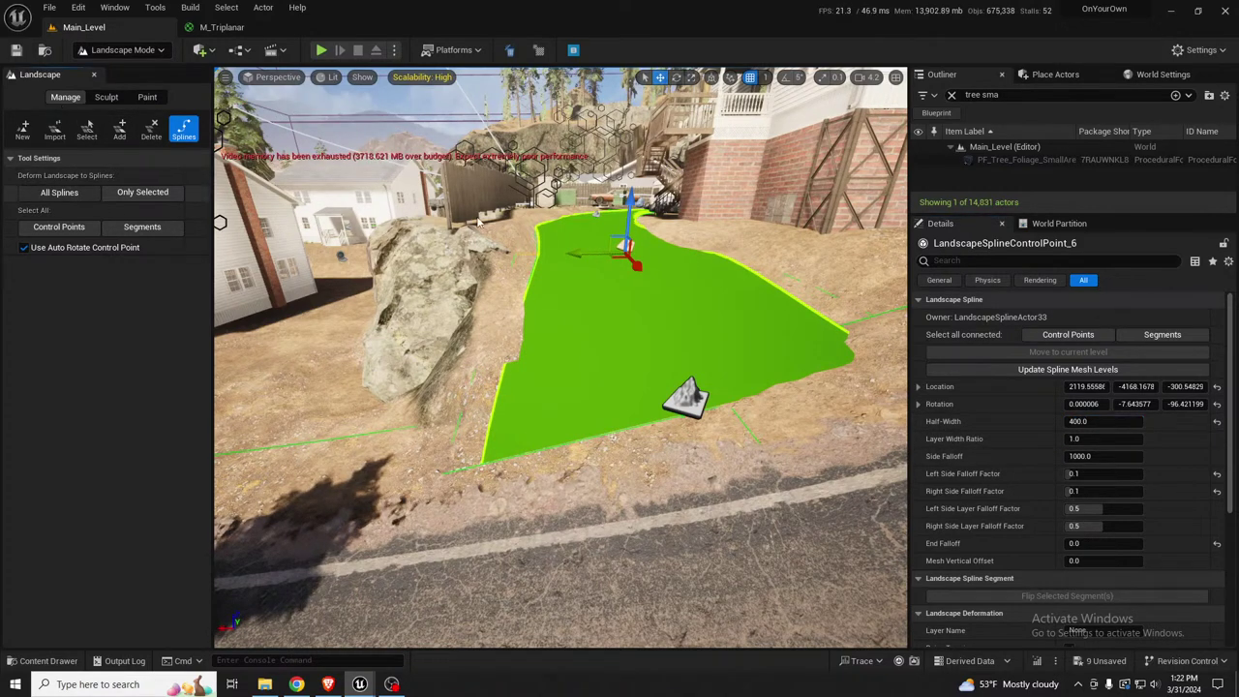
Raise the control point in the yard near the dumpsters to about Z -140 and shift it slightly toward the brick house
right_click_drag(477, 222, 755, 281)
key("w")
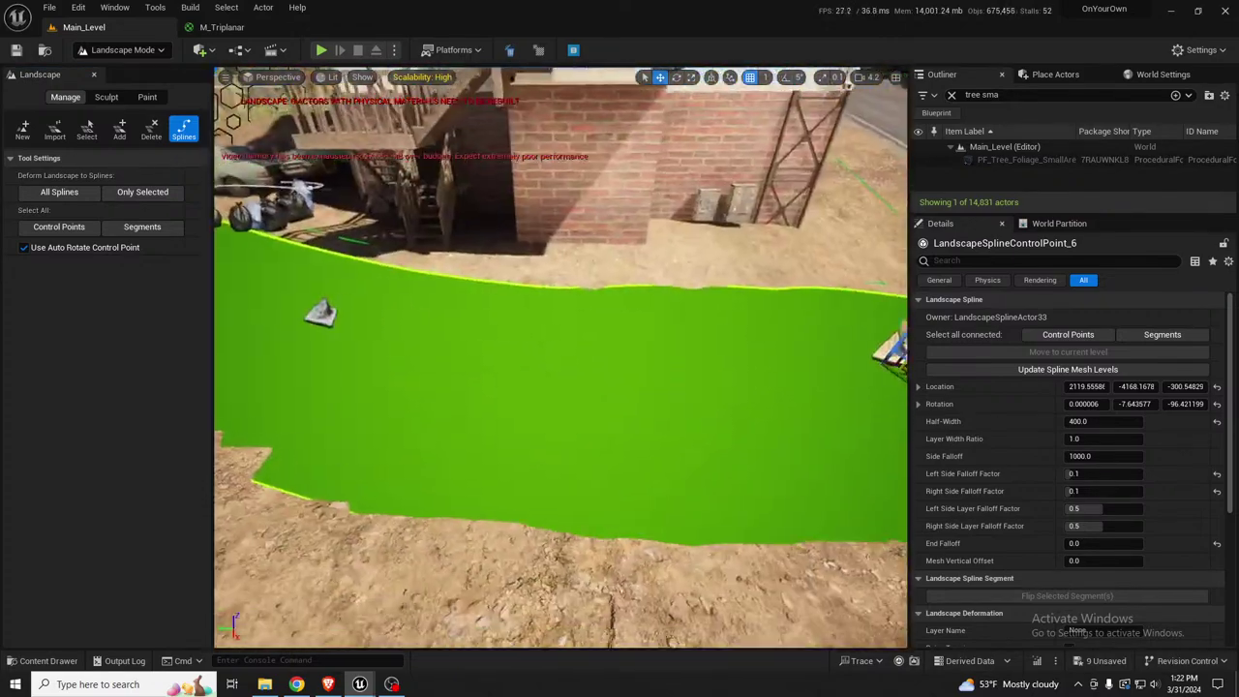
right_click_drag(503, 238, 644, 319)
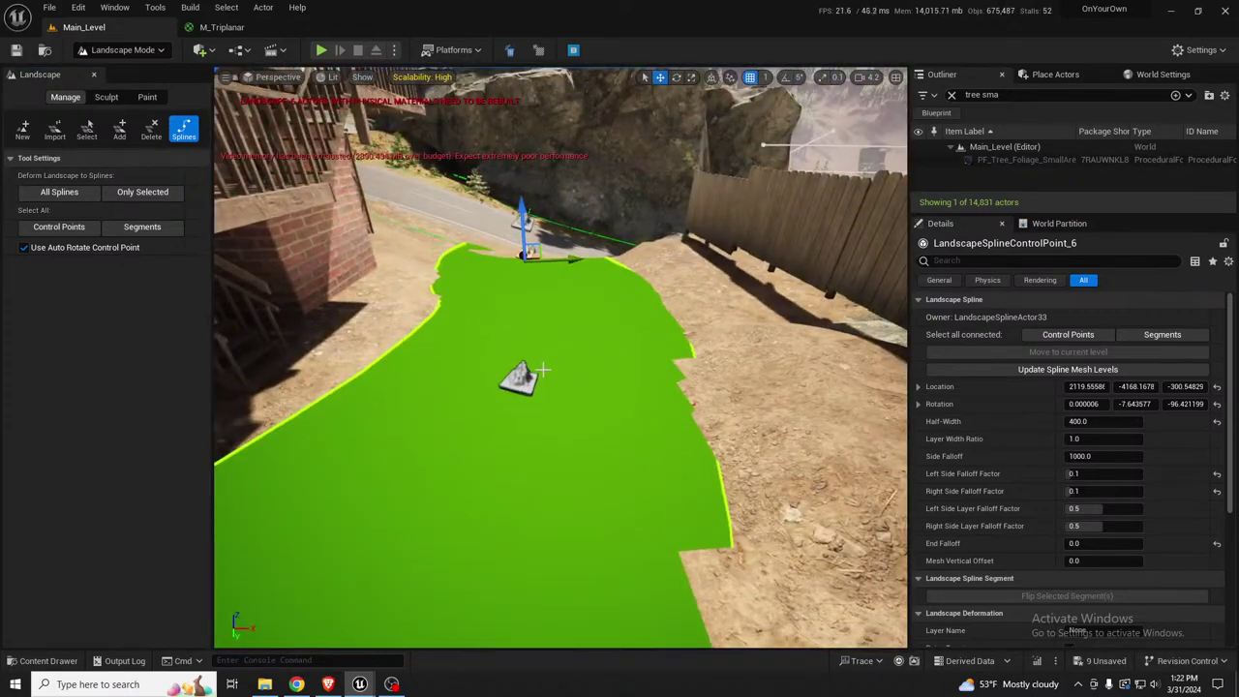
key("s")
mouse_move(543, 369)
right_mouse_down()
mouse_move(537, 337)
mouse_move(531, 364)
right_mouse_up()
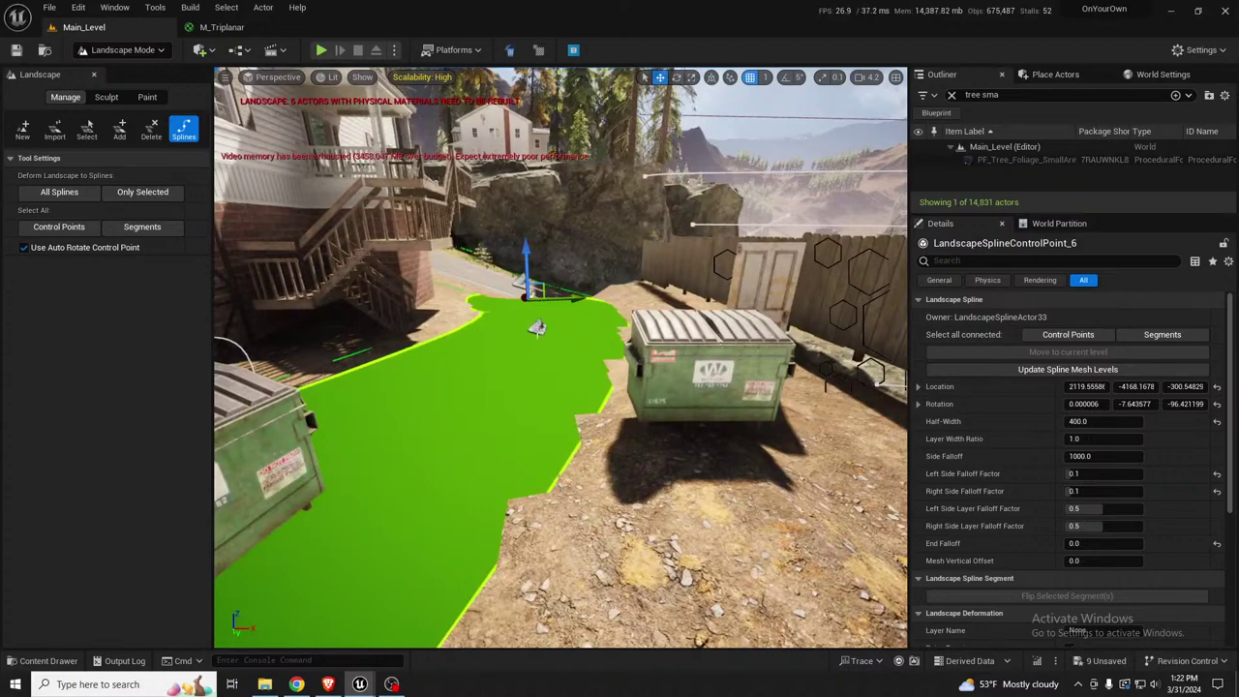
left_click(537, 328)
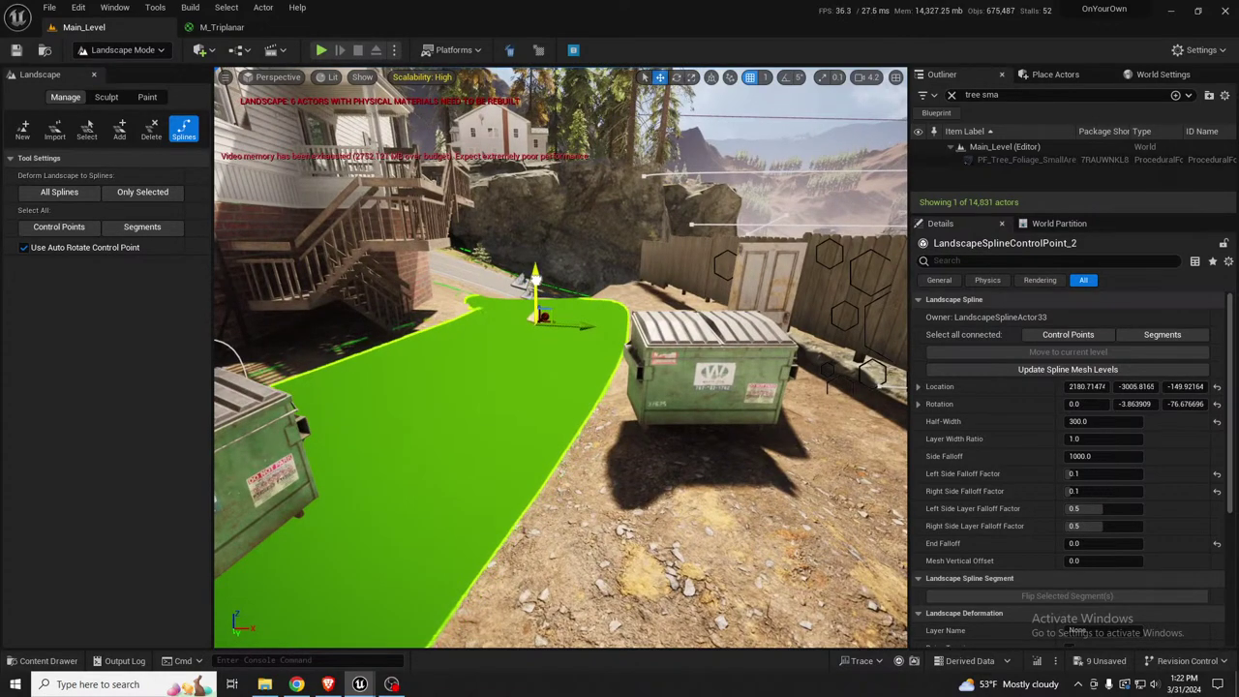
key("f")
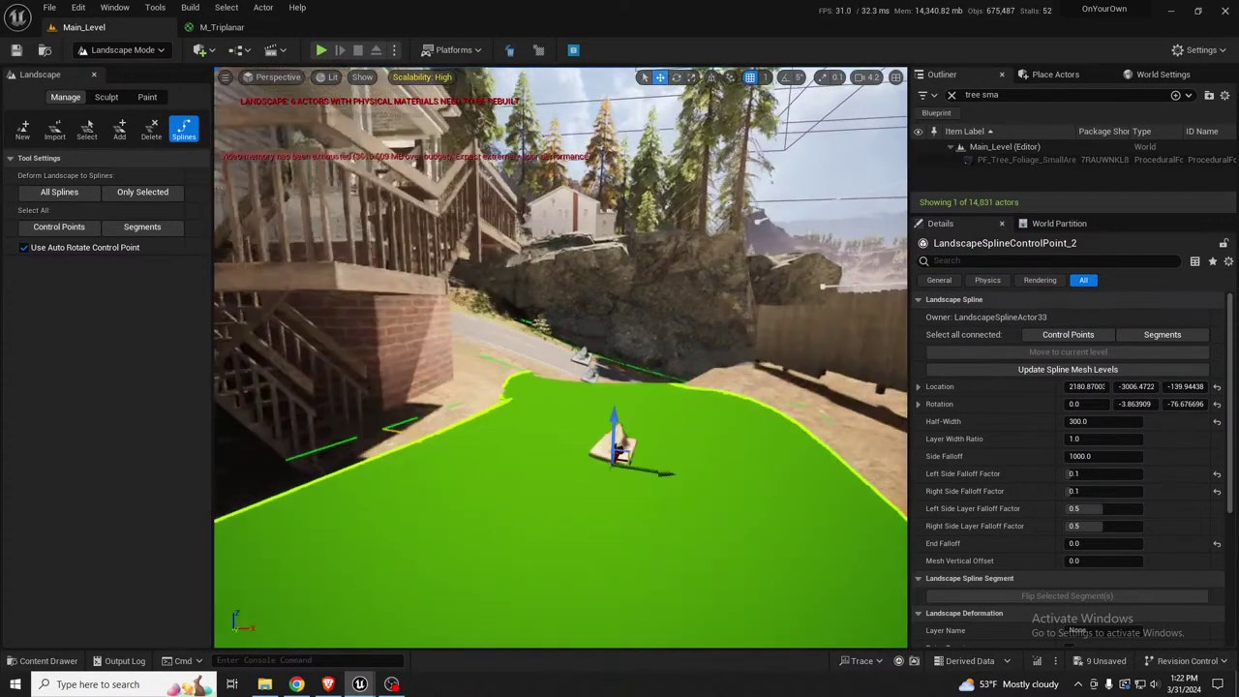
key("w")
right_click_drag(537, 327, 508, 343)
key("s")
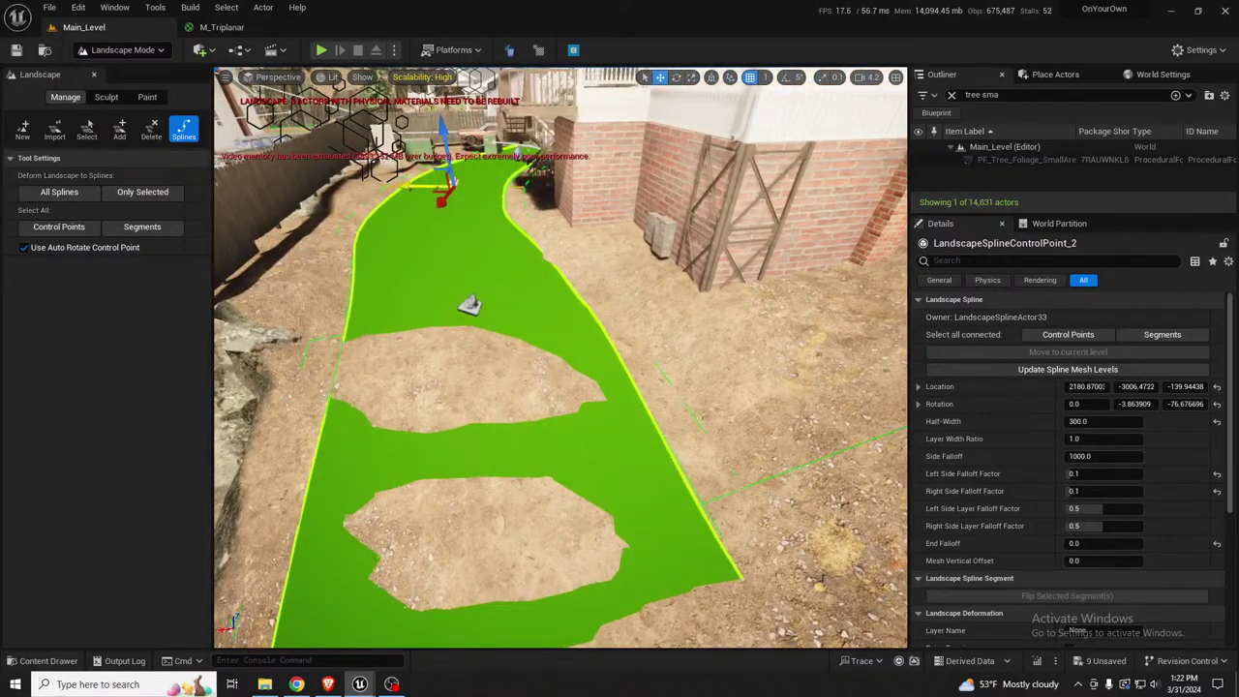
left_click_drag(443, 189, 457, 184)
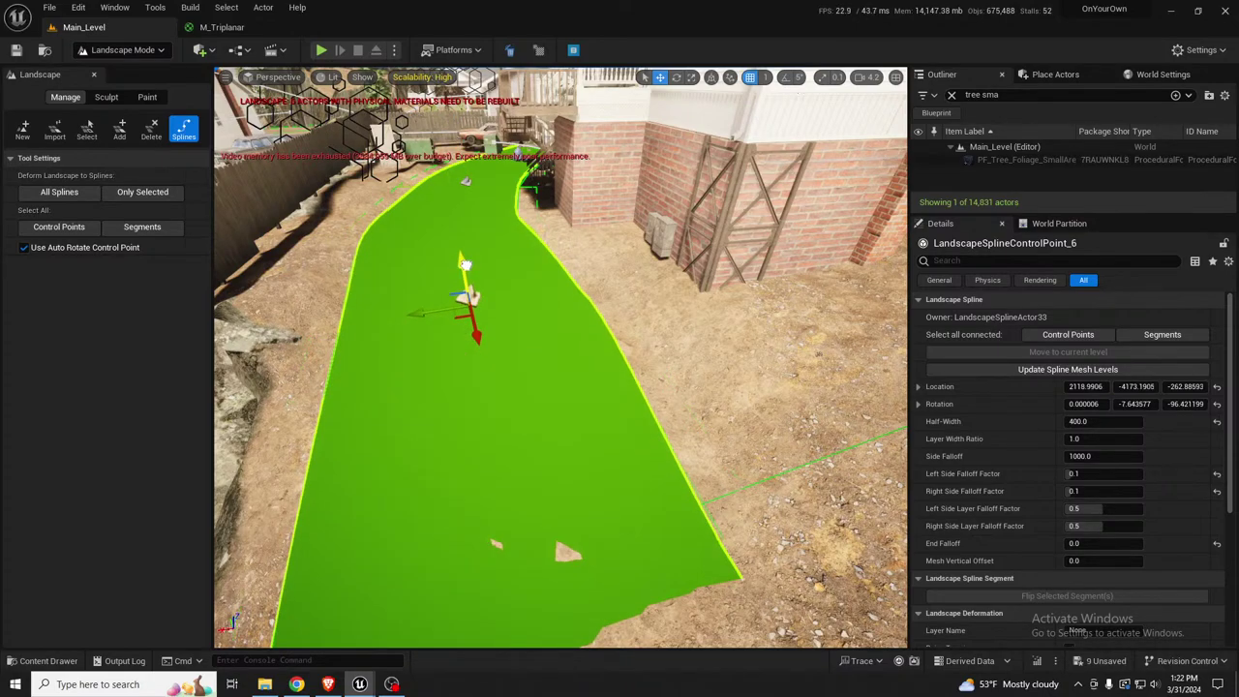
Raise the 400 half-width control point to about Z -240 and deform the landscape to all splines
right_click_drag(466, 264, 378, 276)
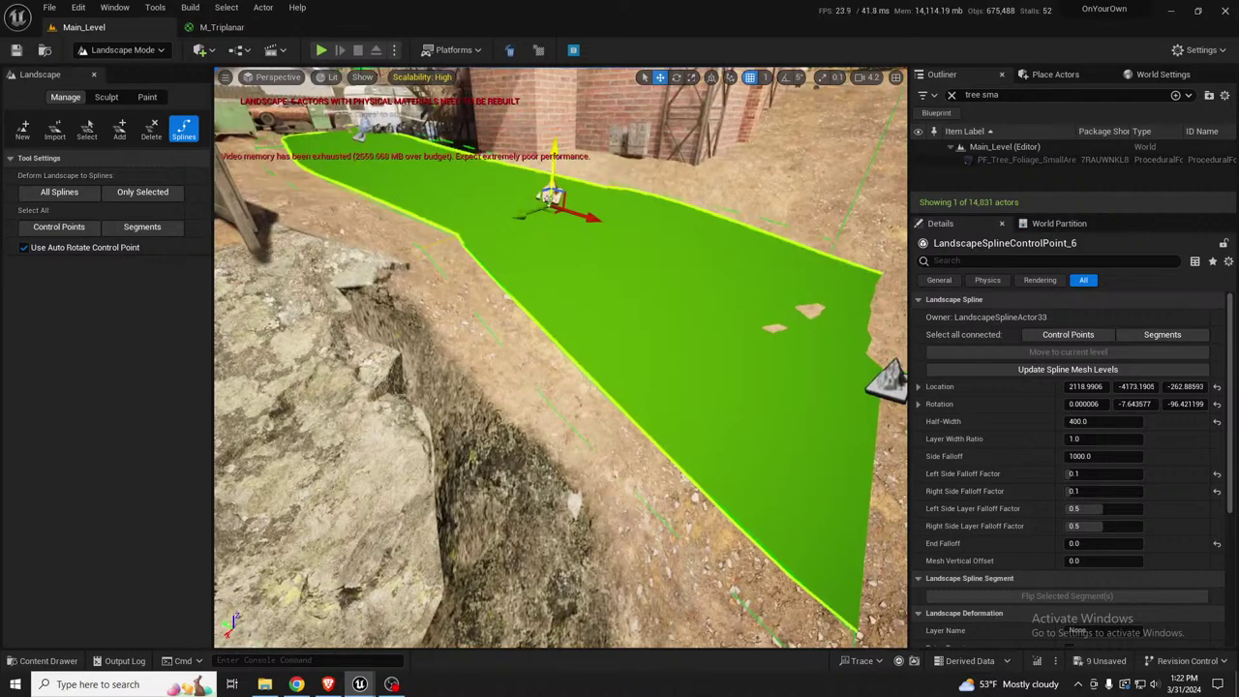
left_click(53, 197)
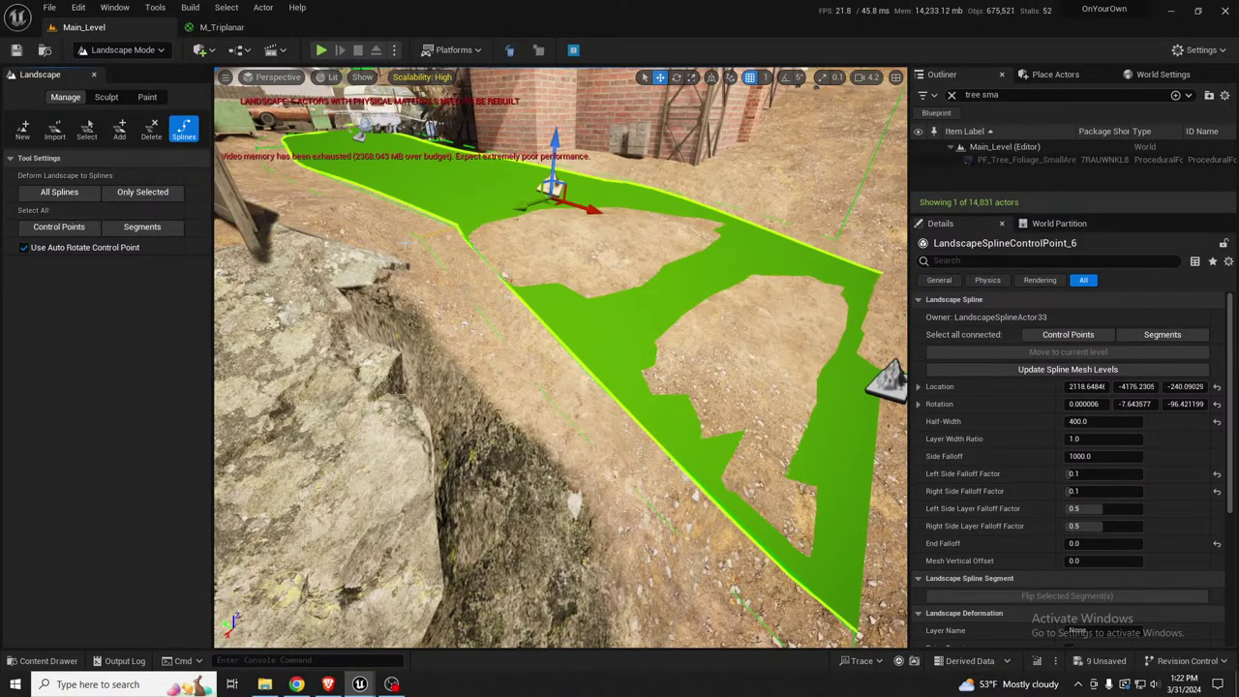
Shift the control point at the spline's opposite road end to about X -935, Y 561, and deform the landscape to all splines
mouse_move(612, 270)
right_mouse_down()
mouse_move(542, 242)
mouse_move(601, 238)
mouse_move(567, 198)
mouse_move(561, 215)
mouse_move(610, 291)
mouse_move(600, 300)
mouse_move(668, 280)
mouse_move(717, 310)
mouse_move(668, 319)
mouse_move(604, 291)
right_mouse_up()
key("w")
key("s")
key("w")
left_click(380, 375)
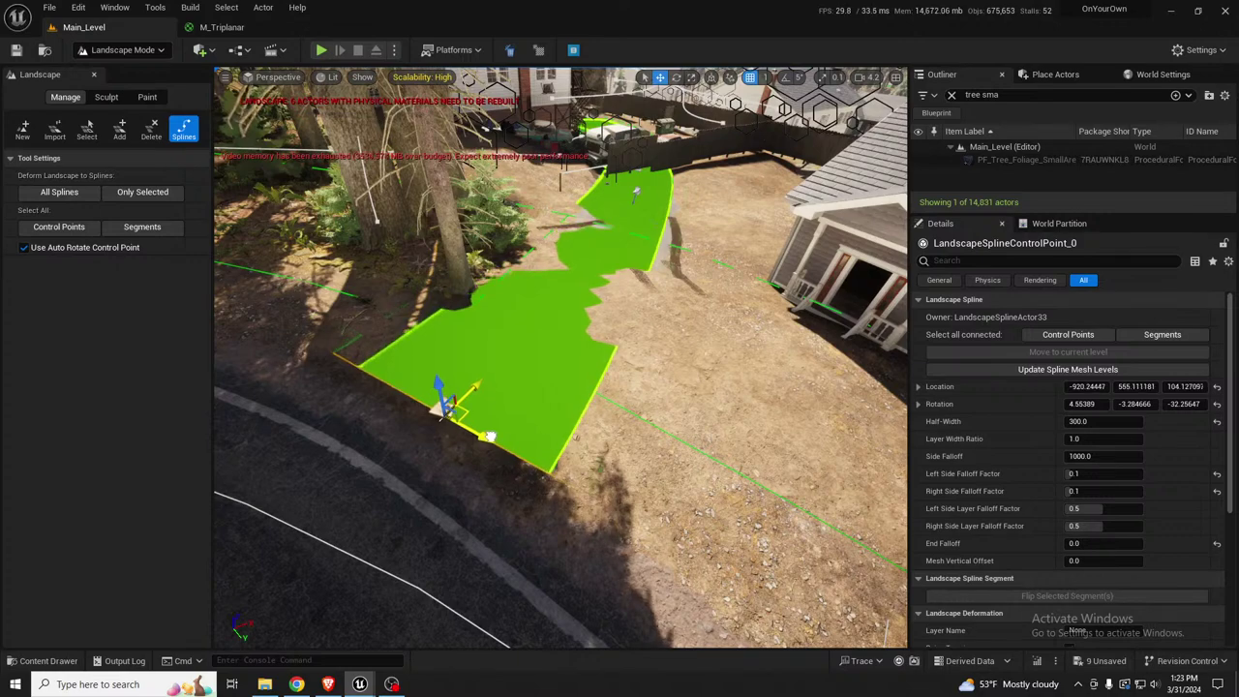
left_click_drag(490, 436, 484, 441)
left_click(79, 197)
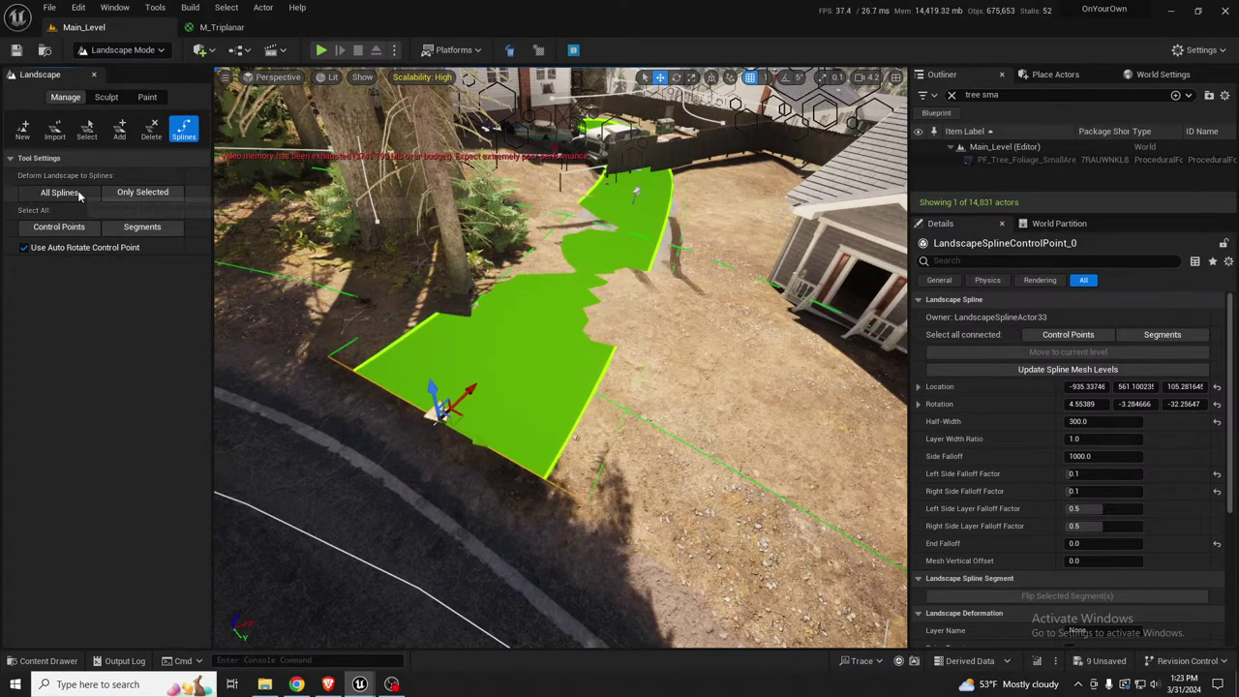
left_click(80, 195)
right_click_drag(638, 254, 639, 208)
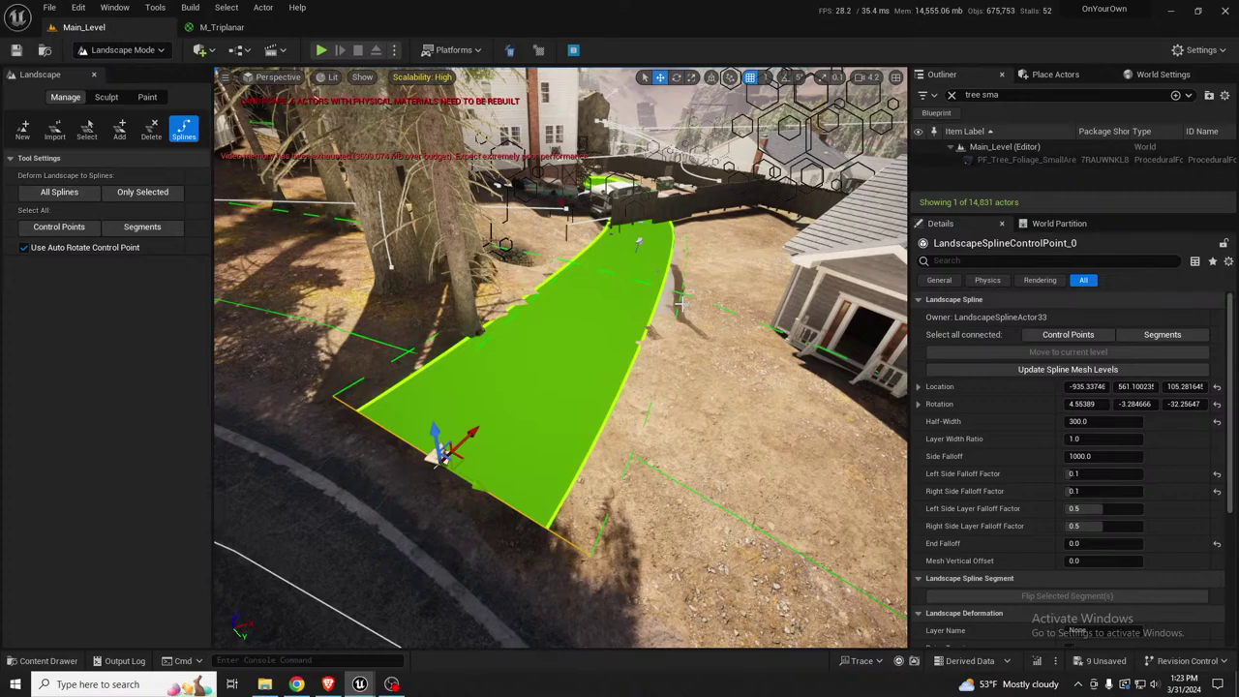
Switch to Selection mode and open the ResidentialHouses level instance containing the yard fences for editing
key("shift+1")
right_click_drag(733, 298, 655, 318)
key("w")
left_click(565, 366)
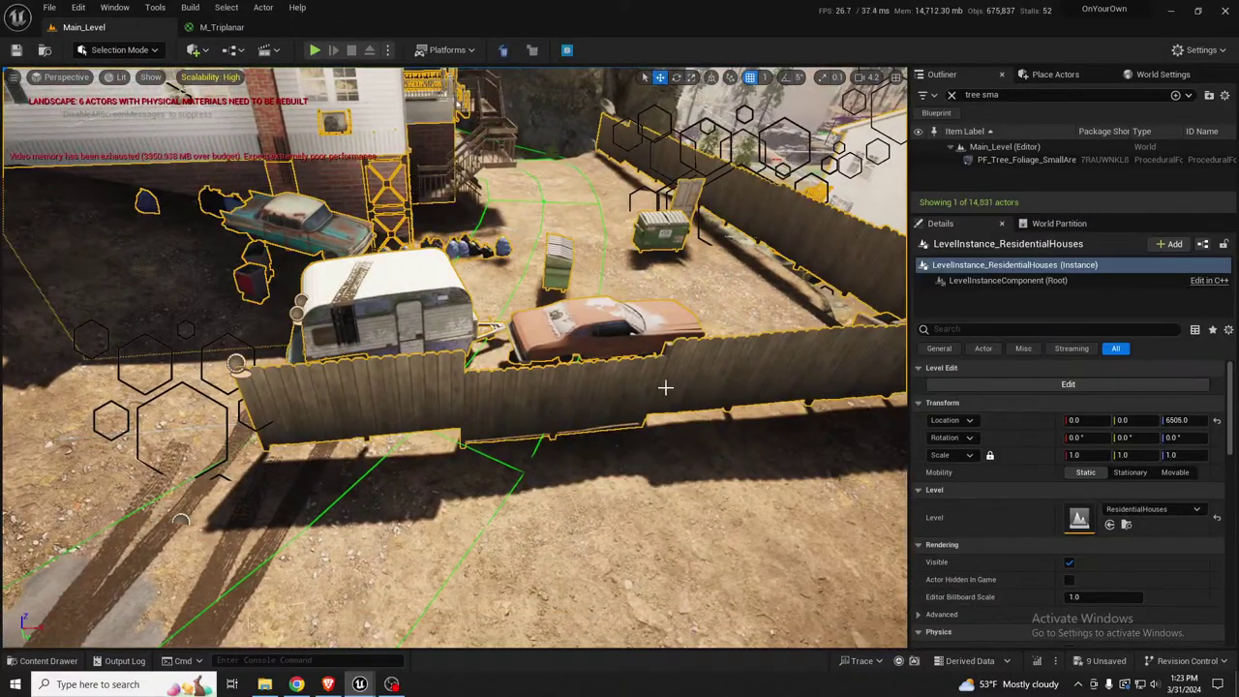
key("s")
right_click_drag(610, 359, 670, 346)
left_click(1175, 386)
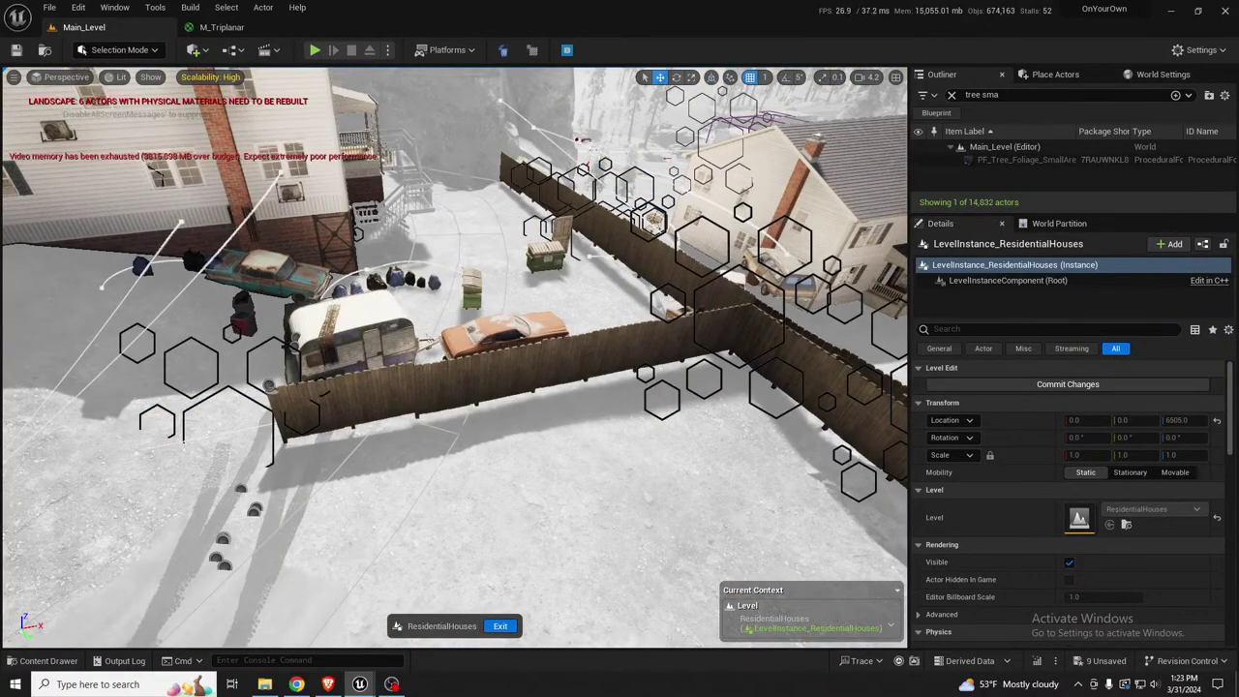
Slide the fence behind the camper and orange car slightly along its length
left_click(513, 384)
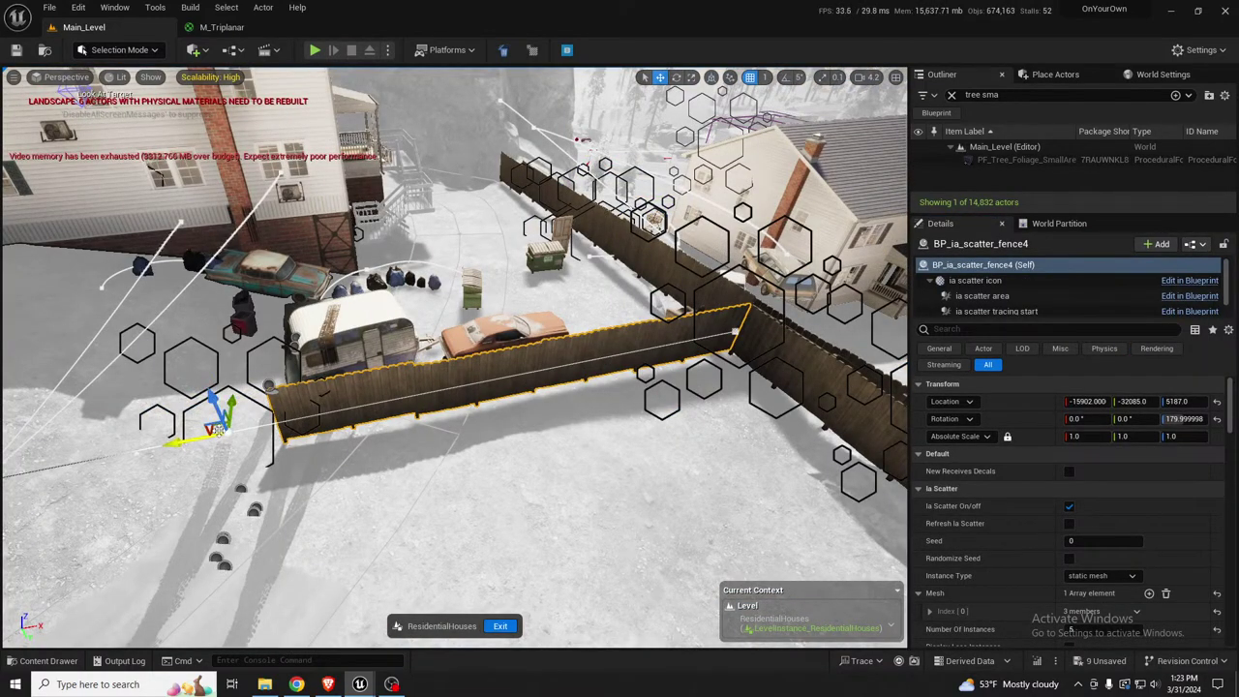
left_click_drag(169, 443, 177, 443)
mouse_move(362, 463)
right_mouse_down()
mouse_move(442, 470)
mouse_move(363, 463)
right_mouse_up()
Try to move the starting spline point of the overlapping fence along the rock ledge, away from the fence corner
left_click(536, 439)
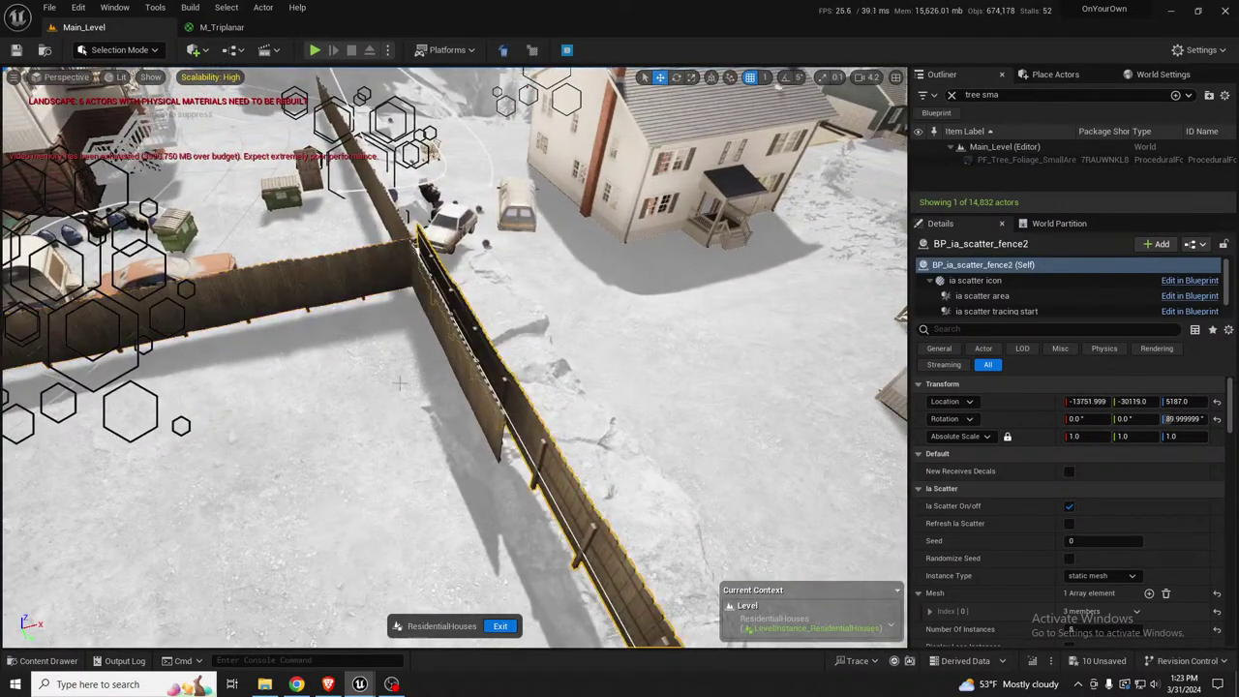
key("f")
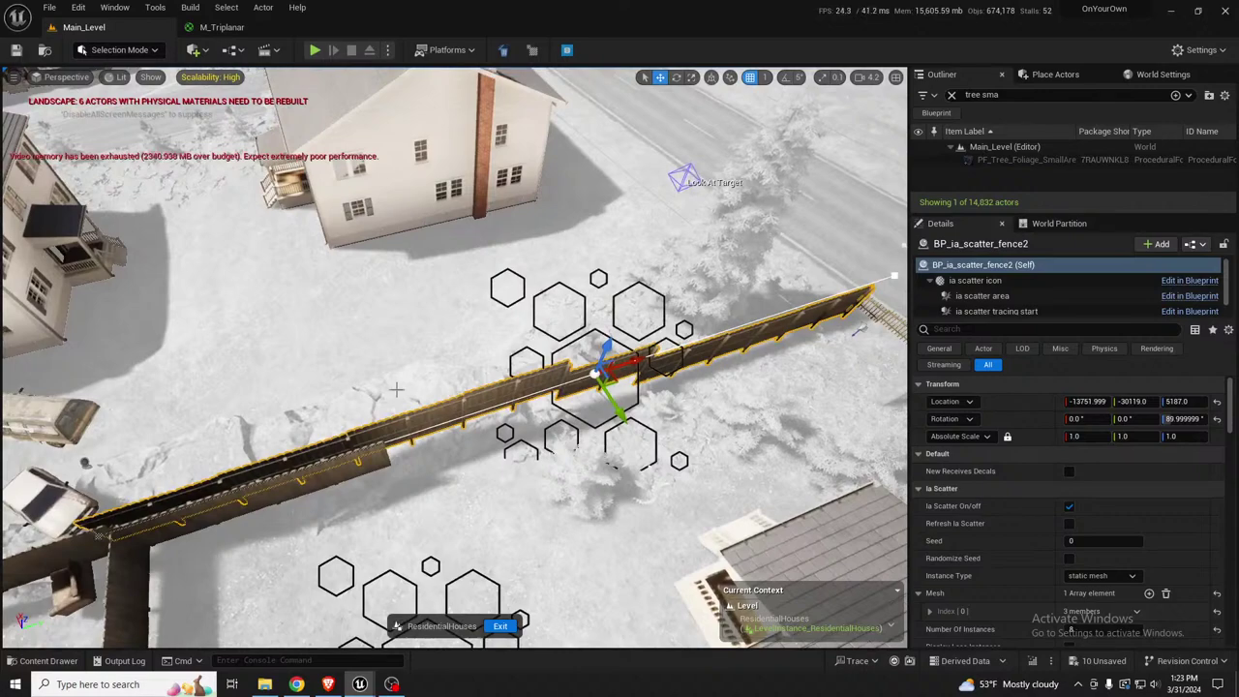
right_click_drag(136, 507, 106, 506)
left_click(150, 483)
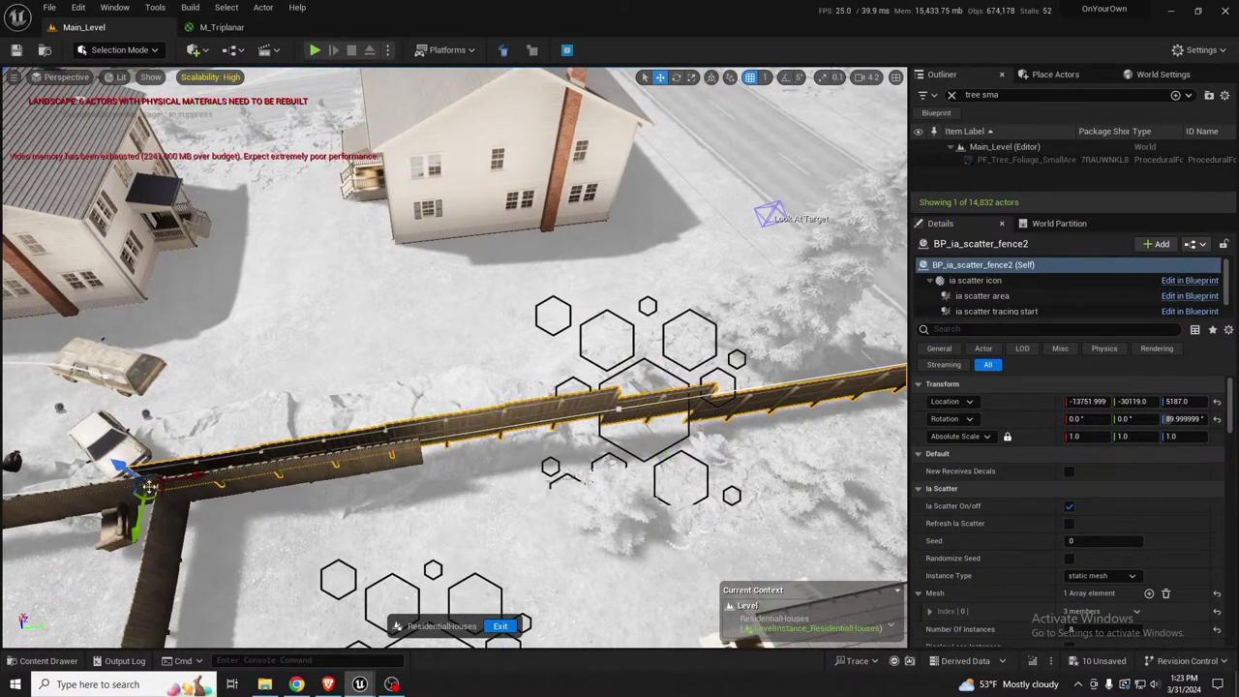
middle_click_drag(187, 475, 469, 435, "alt")
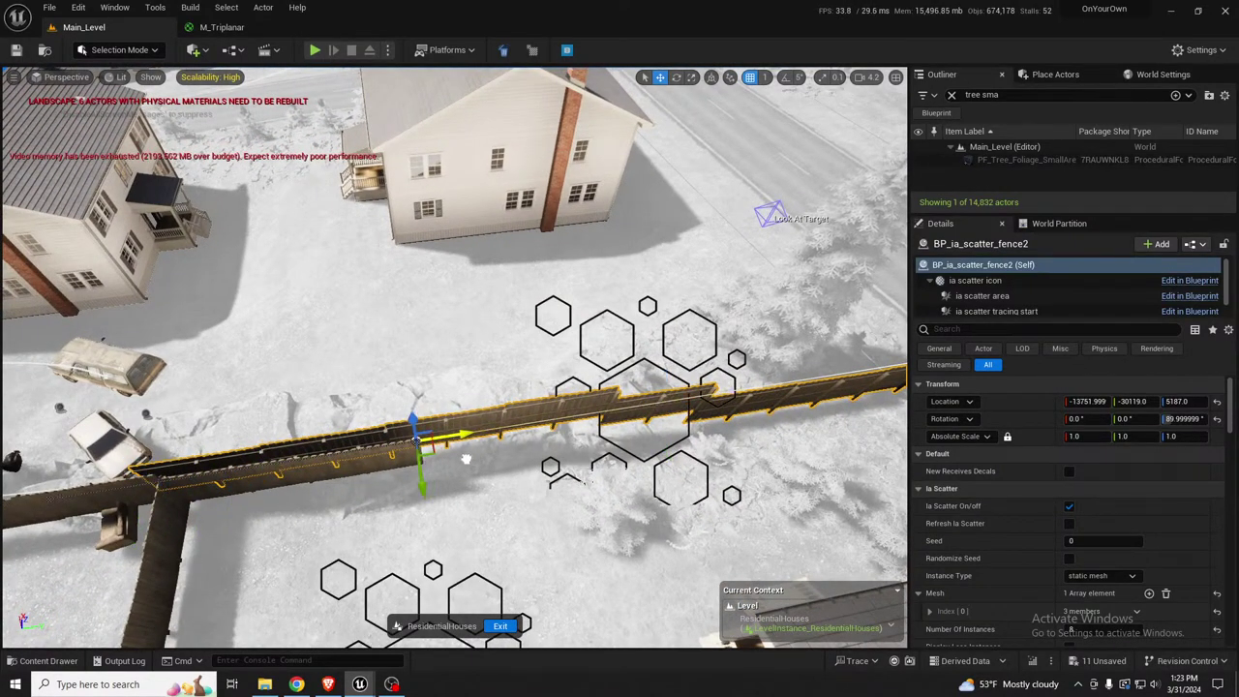
left_click_drag(465, 459, 467, 457)
right_click_drag(562, 419, 591, 416)
left_click(558, 430)
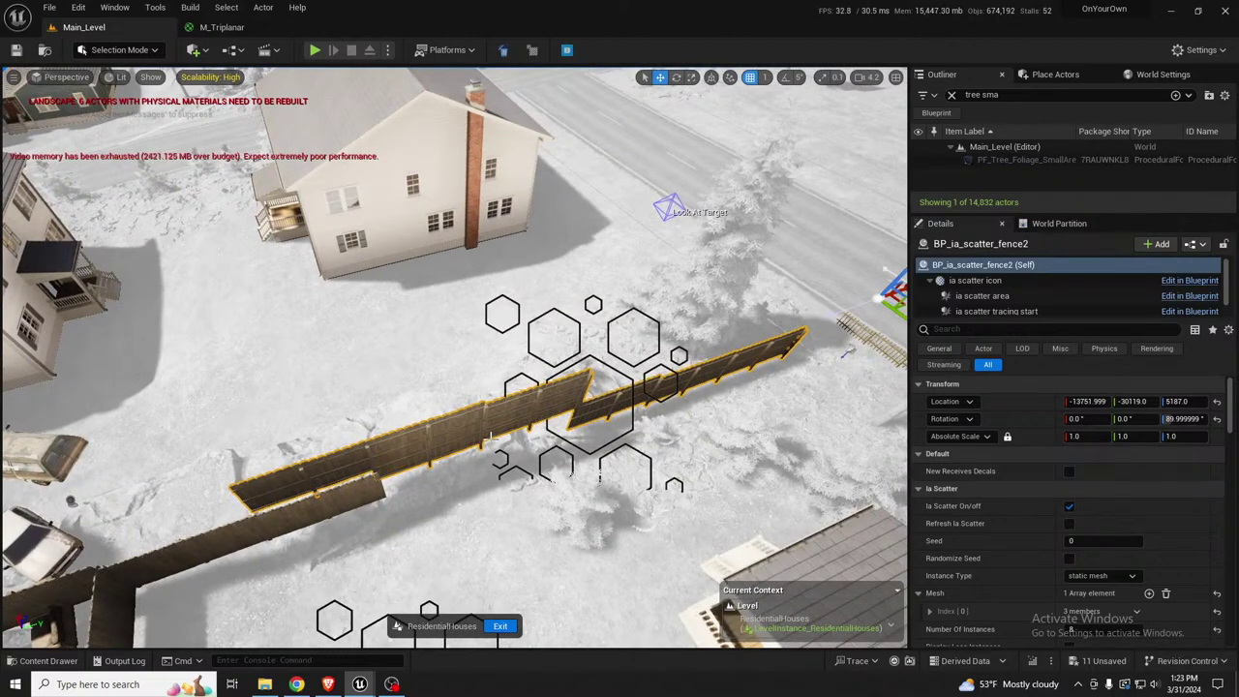
Back out the edits to the overlapping fence along the rock ledge, remove that fence, and save the level
key("ctrl+z")
key("ctrl+z")
key("ctrl+z")
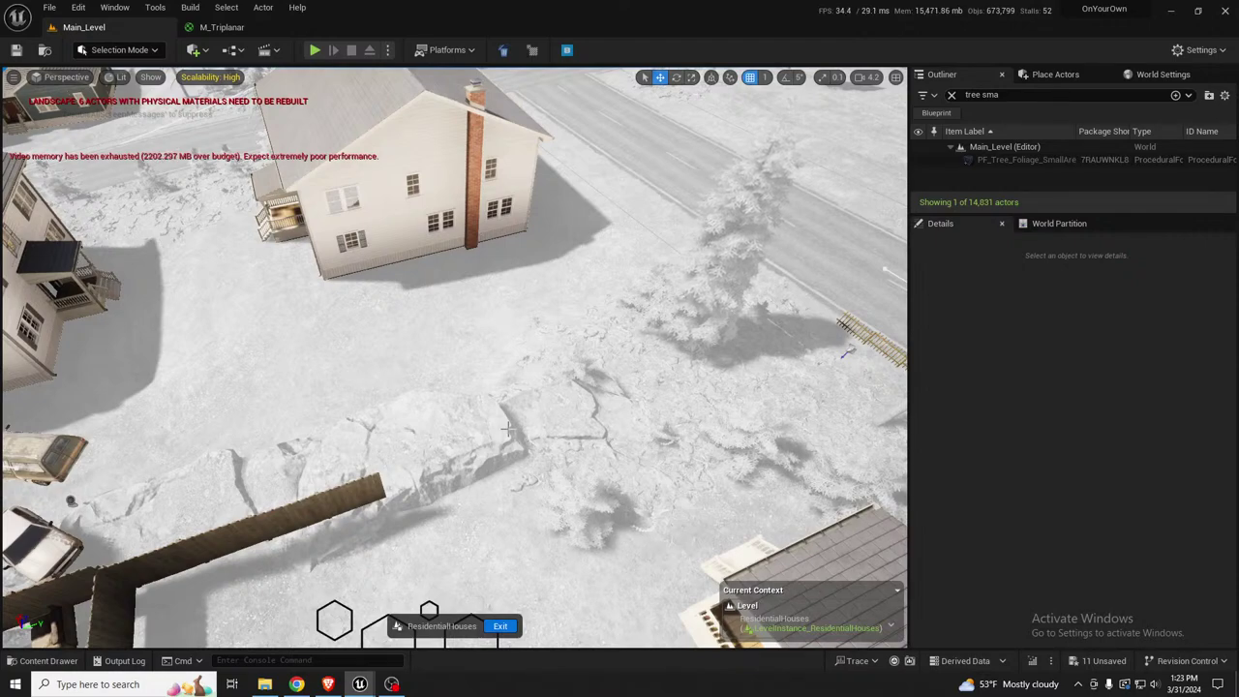
right_click_drag(487, 421, 319, 416)
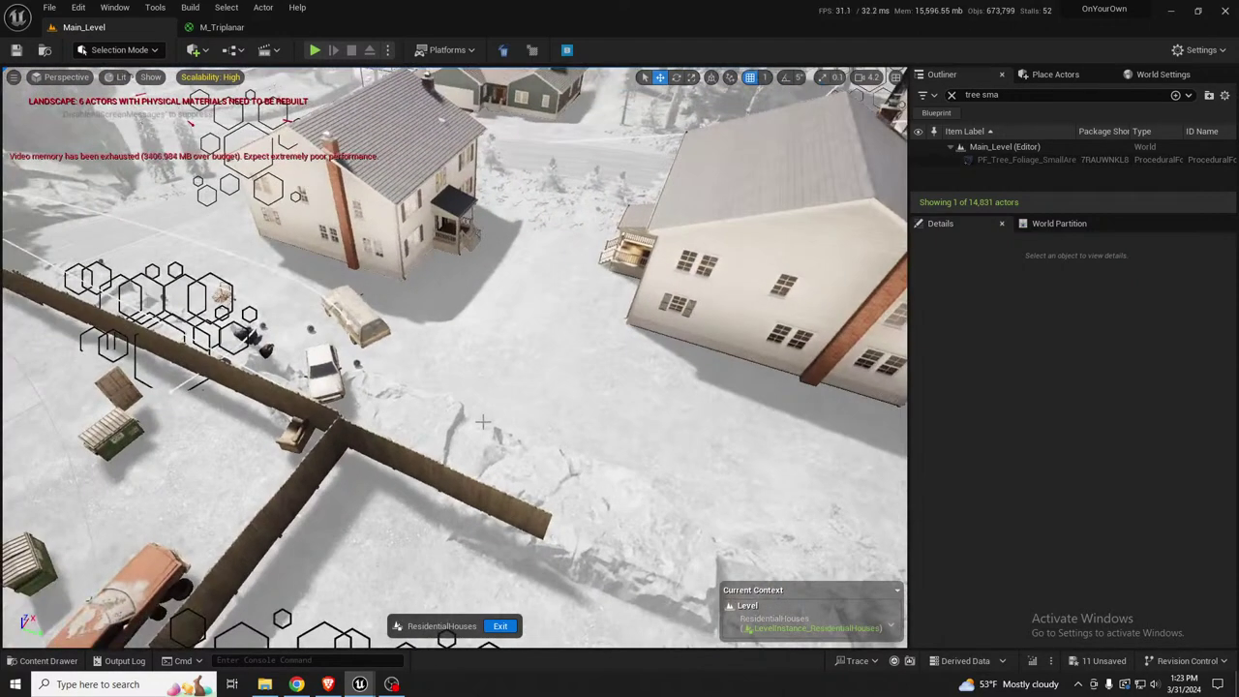
key("ctrl+s")
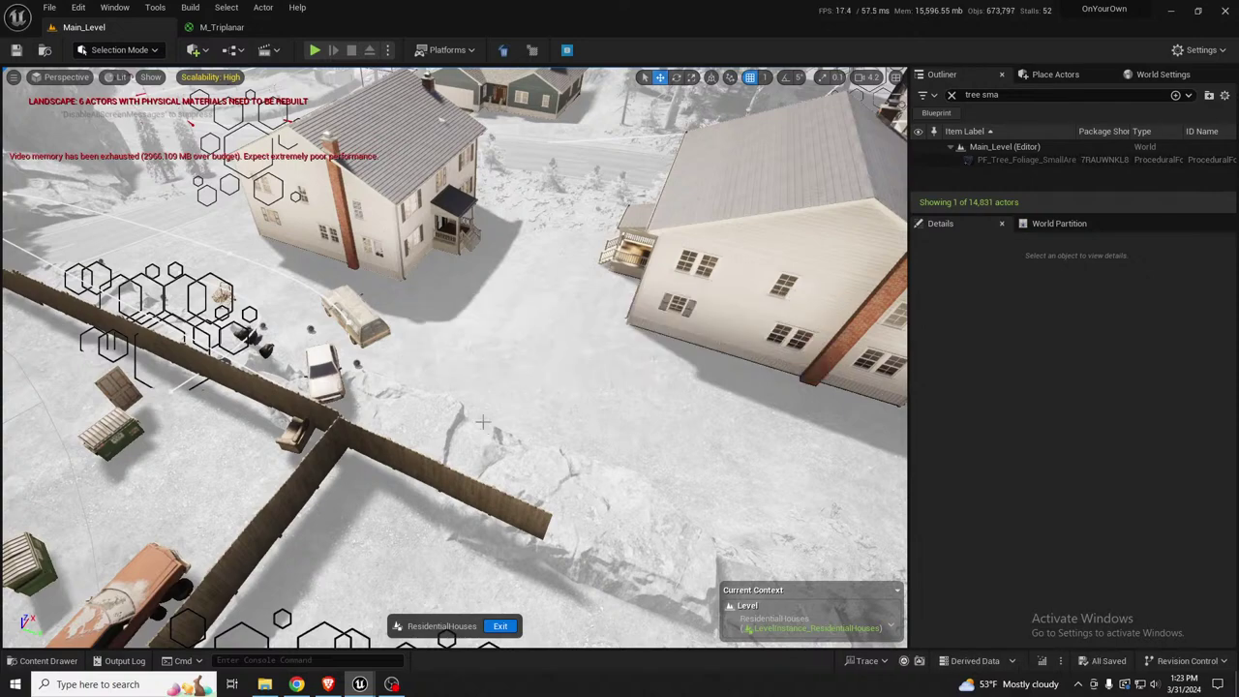
Extend the remaining ledge fence by moving its end spline point along the rocks toward the trees
left_click(443, 482)
right_click_drag(443, 483, 566, 483)
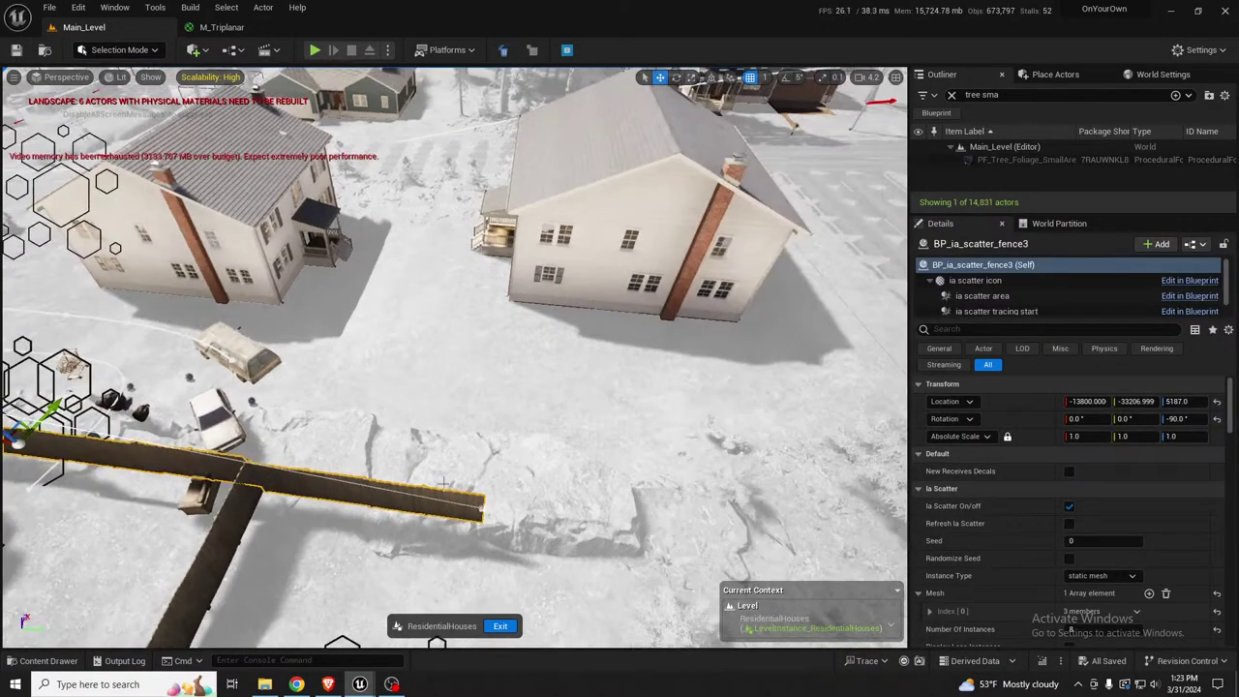
left_click(477, 504)
right_click_drag(478, 503, 532, 504)
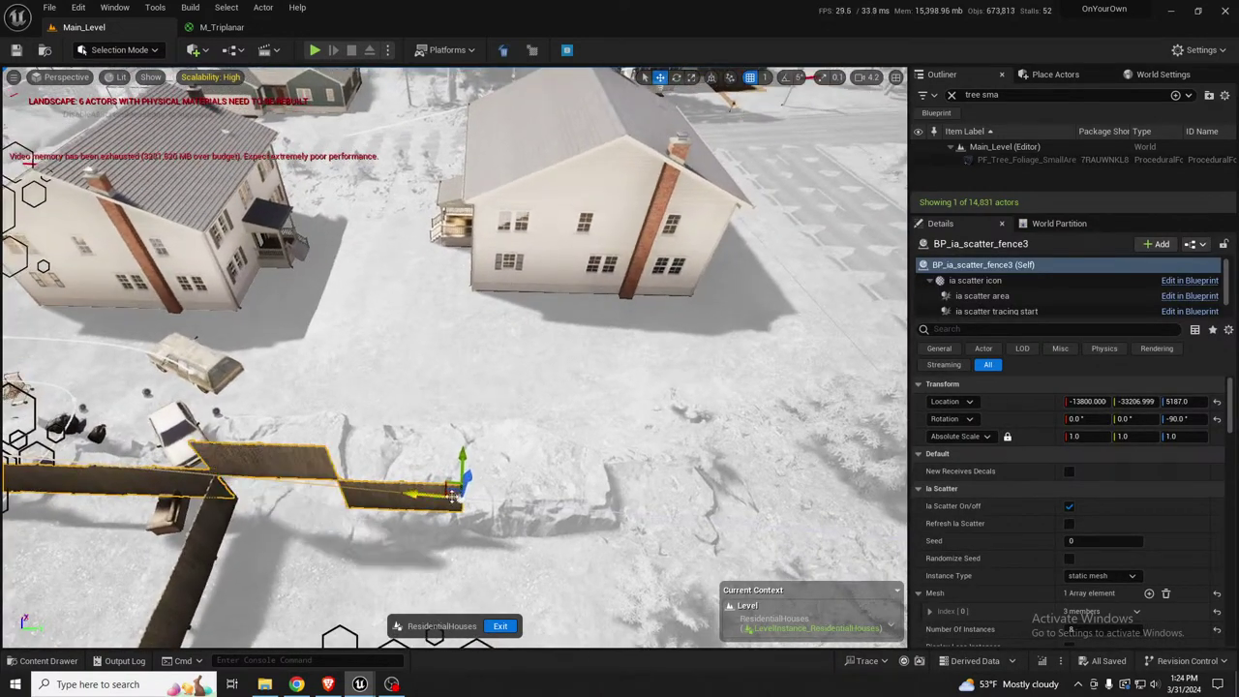
right_click_drag(418, 502, 459, 498)
right_click_drag(521, 421, 521, 421)
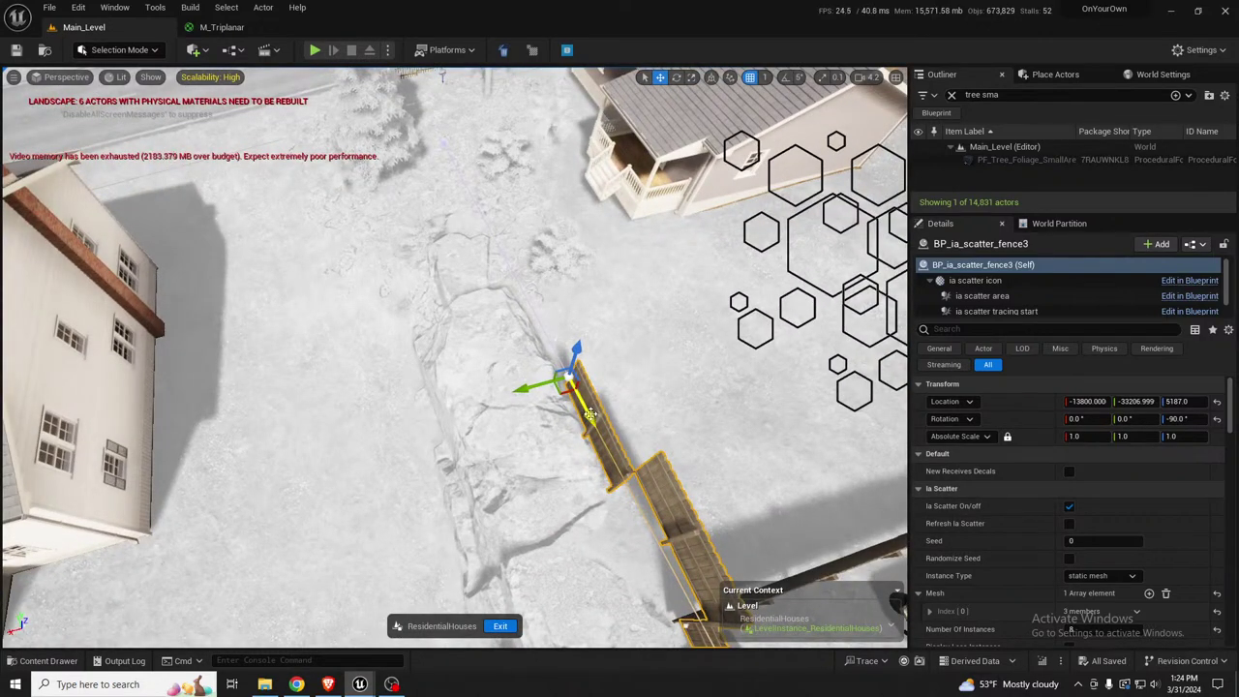
left_click_drag(590, 414, 368, 119)
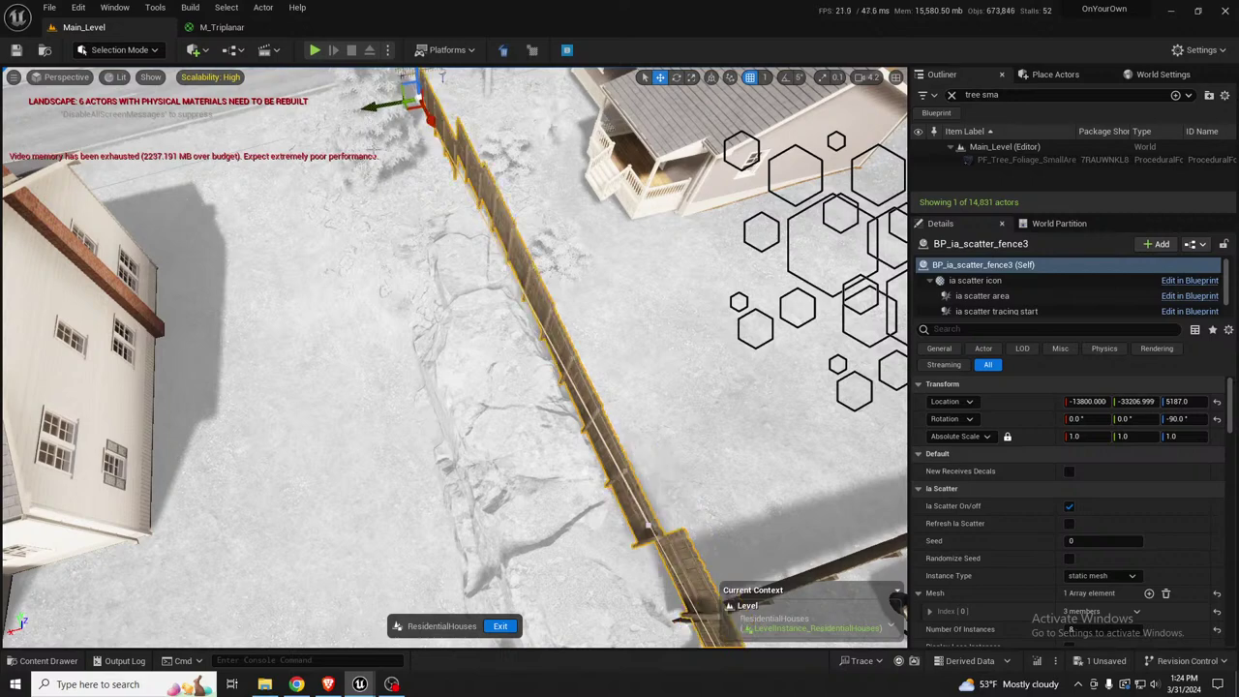
Set the ledge fence's number of instances to 15
right_click_drag(499, 275, 702, 201)
scroll(1116, 537, "down", 5)
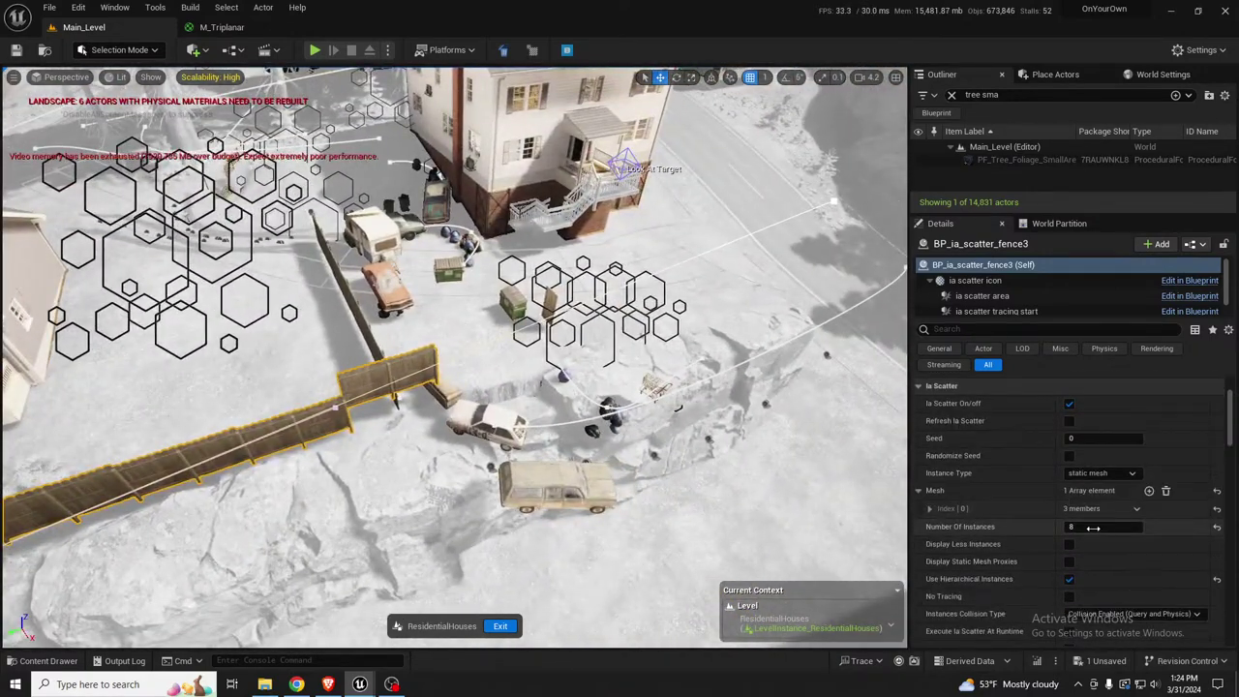
left_click_drag(1093, 527, 1113, 528)
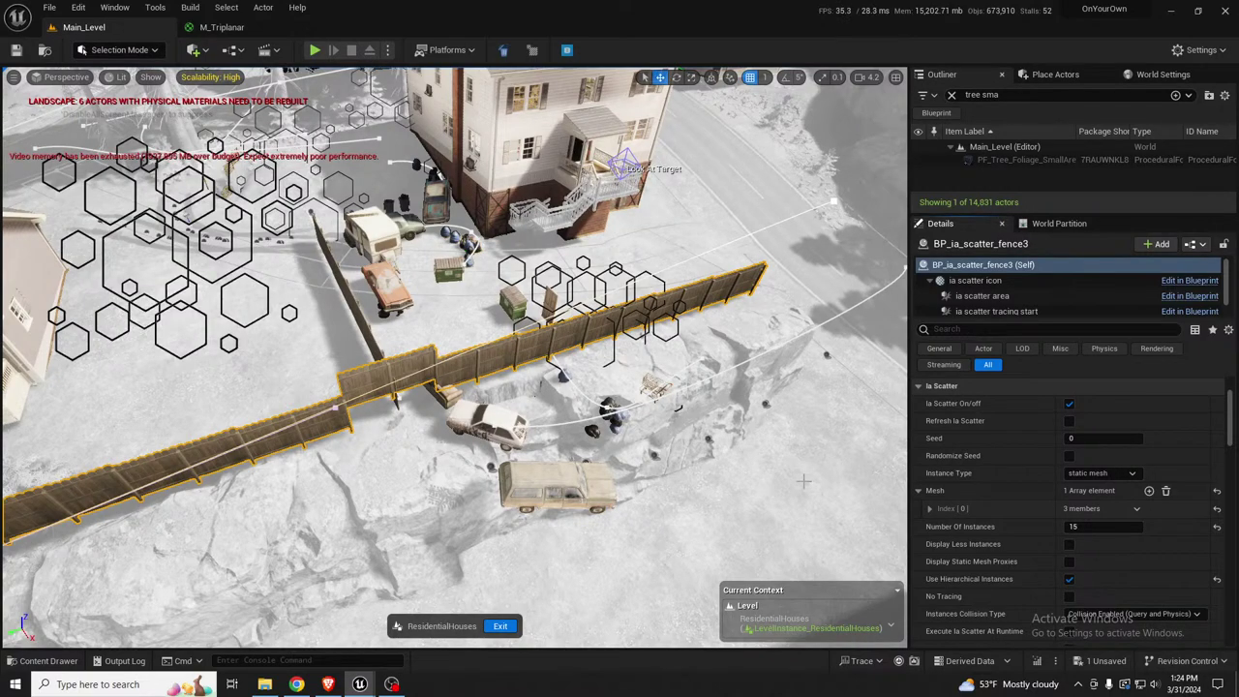
Set the number of instances to 3 for the fence that crosses the yard near the caravan
right_click_drag(453, 482, 380, 470)
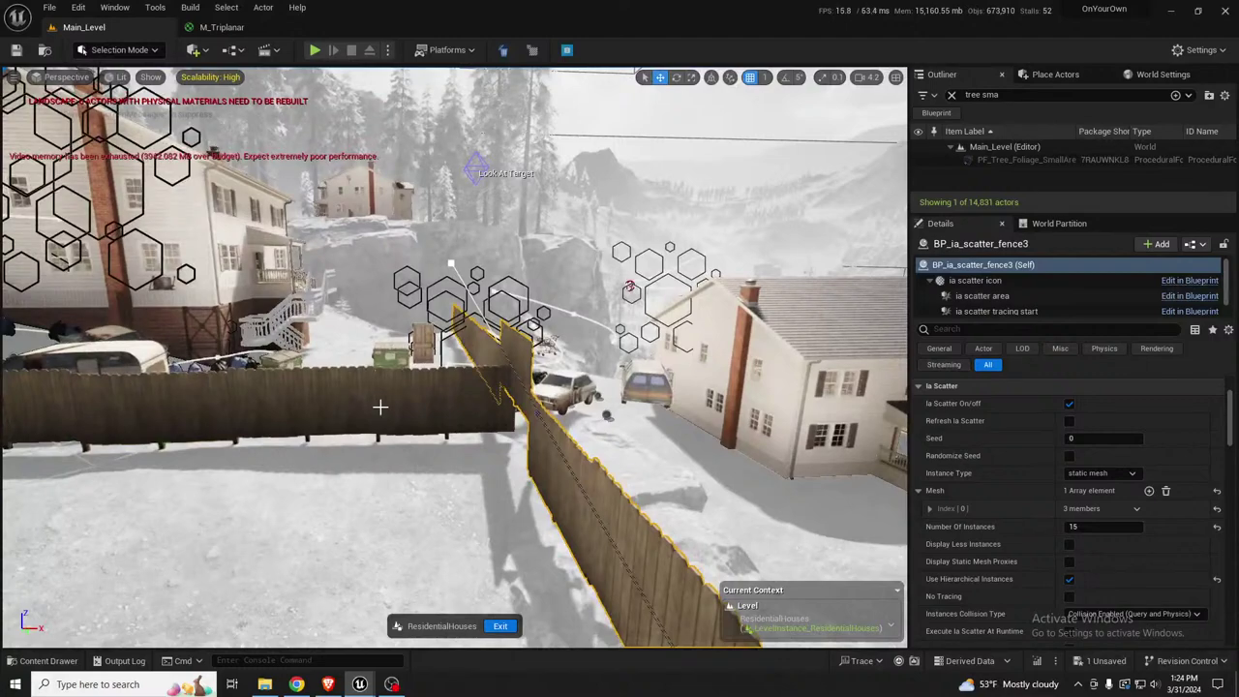
left_click(446, 414)
key("f")
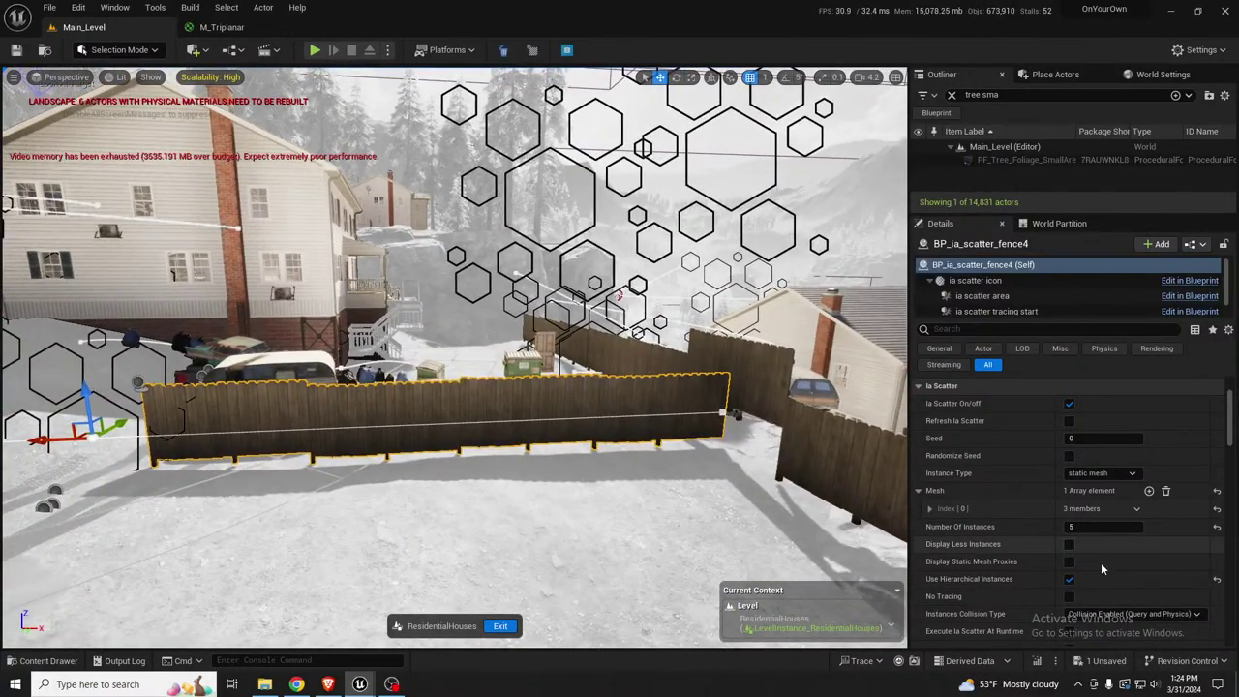
left_click(1098, 527)
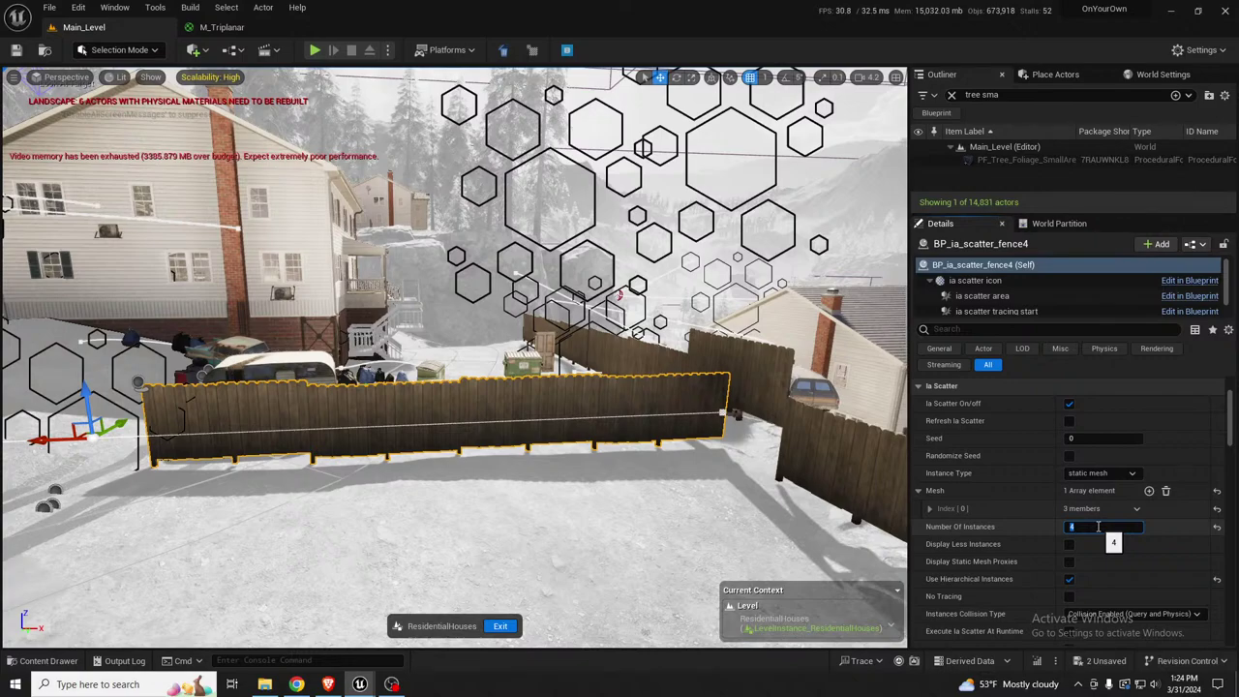
type("3")
key("Return")
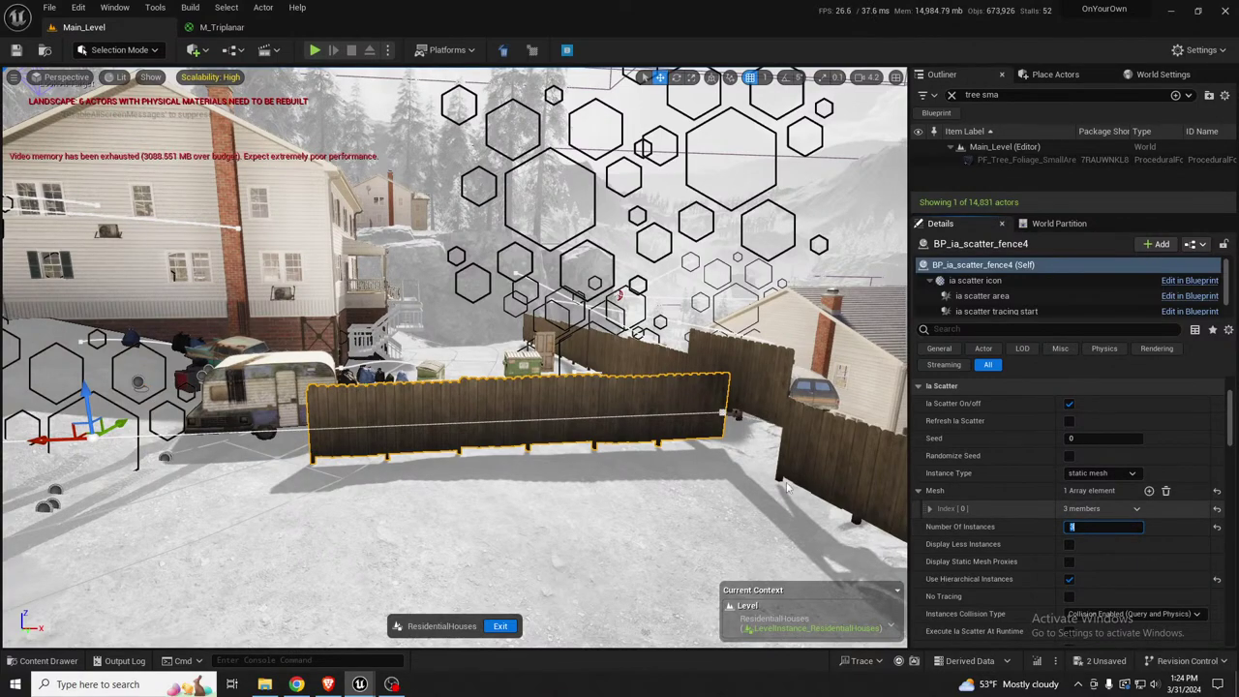
Shift the cross-yard fence slightly along its own length, away from the ledge fence
right_click_drag(487, 294, 658, 363)
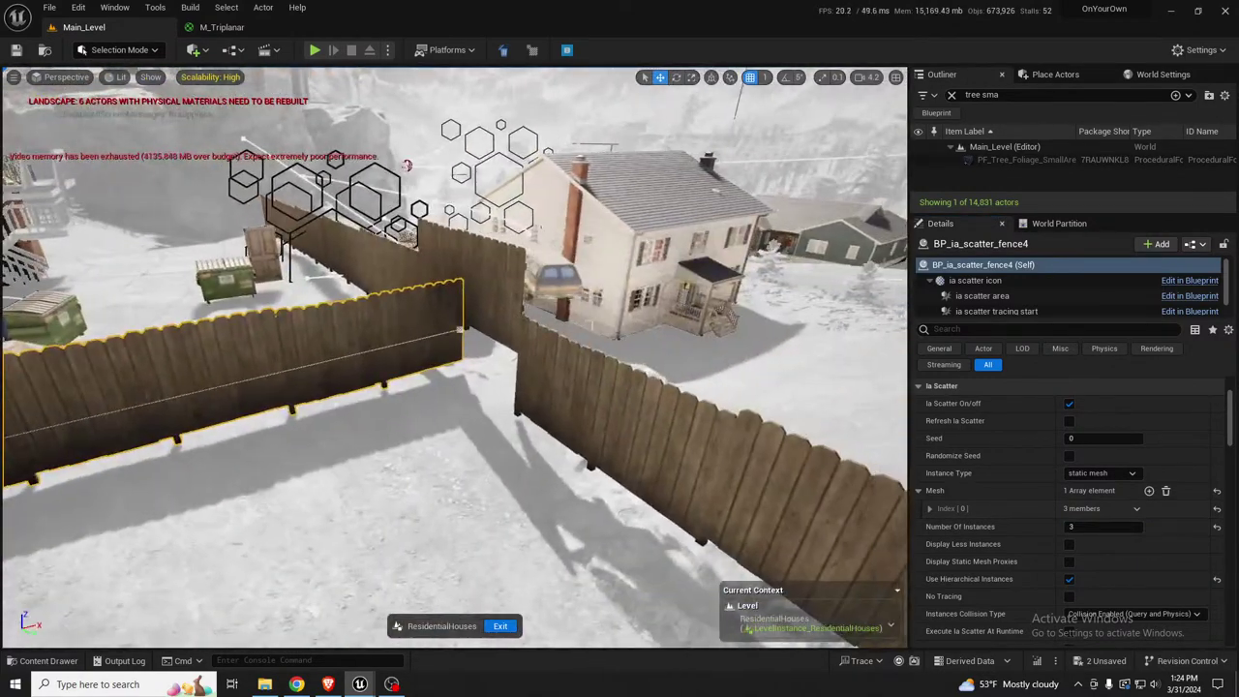
right_click_drag(487, 293, 434, 299)
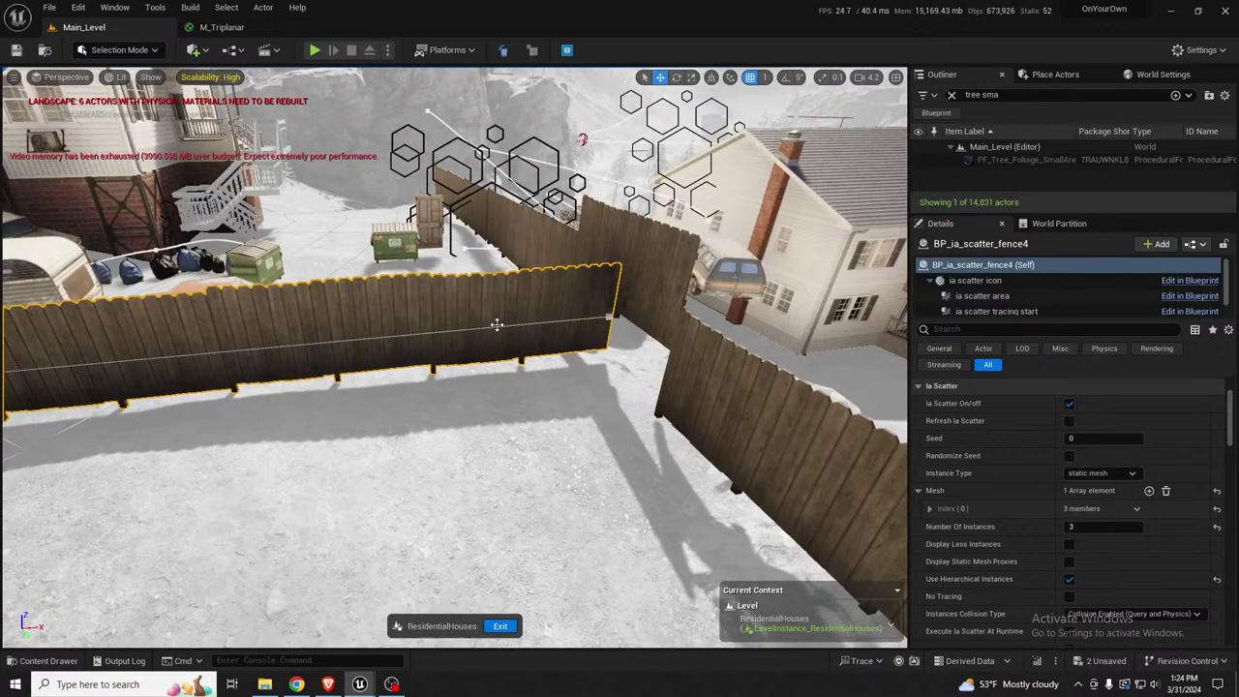
right_click_drag(498, 324, 474, 334)
left_click(413, 319)
left_click(412, 319)
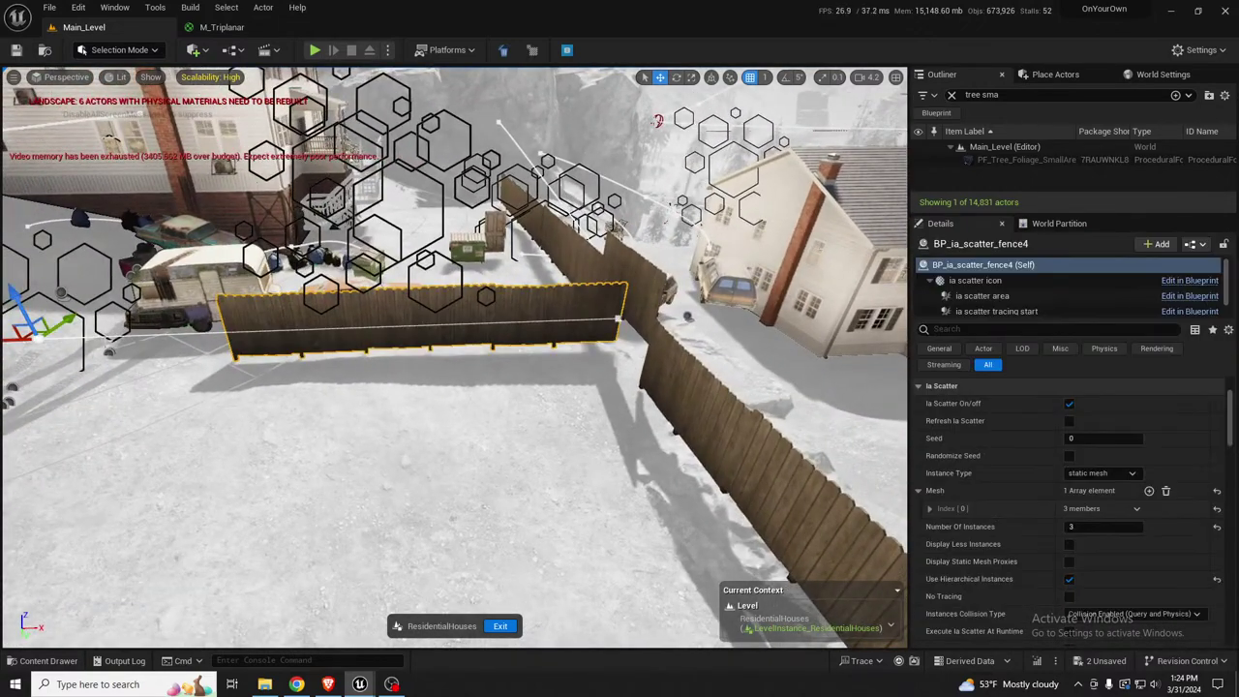
left_click_drag(25, 345, 17, 345)
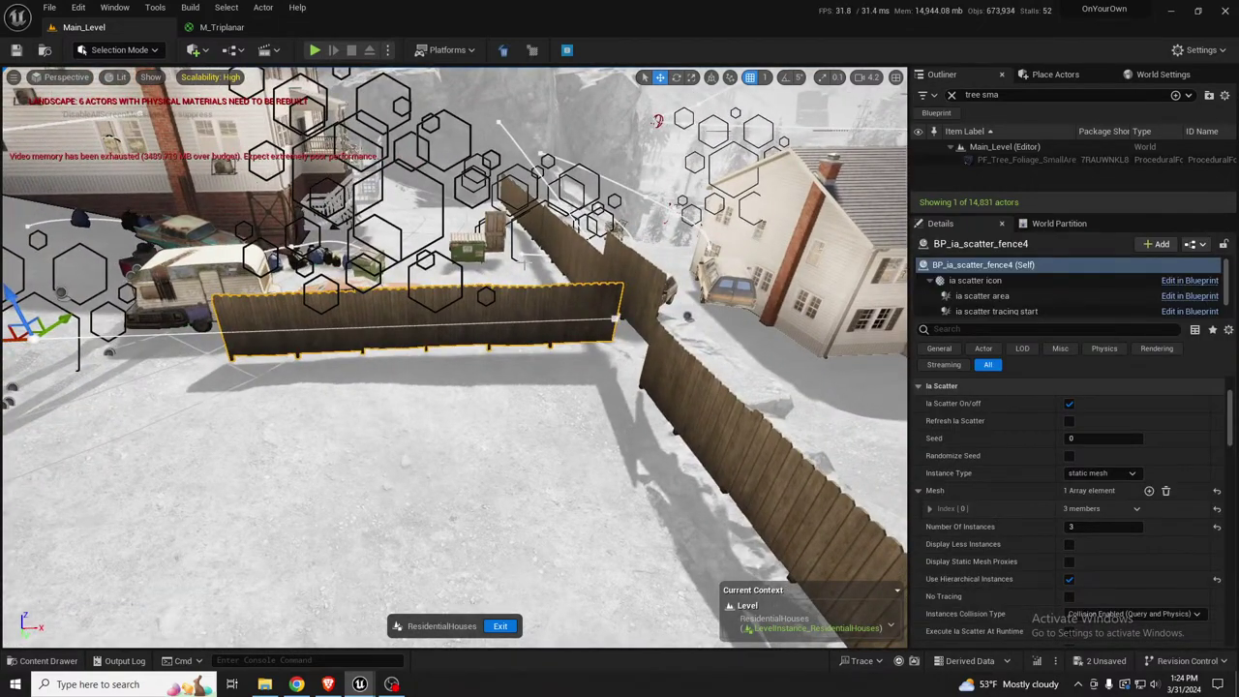
Shift the ledge fence slightly outward, away from the end of the cross-yard fence
right_click_drag(623, 270, 630, 270)
left_click(582, 250)
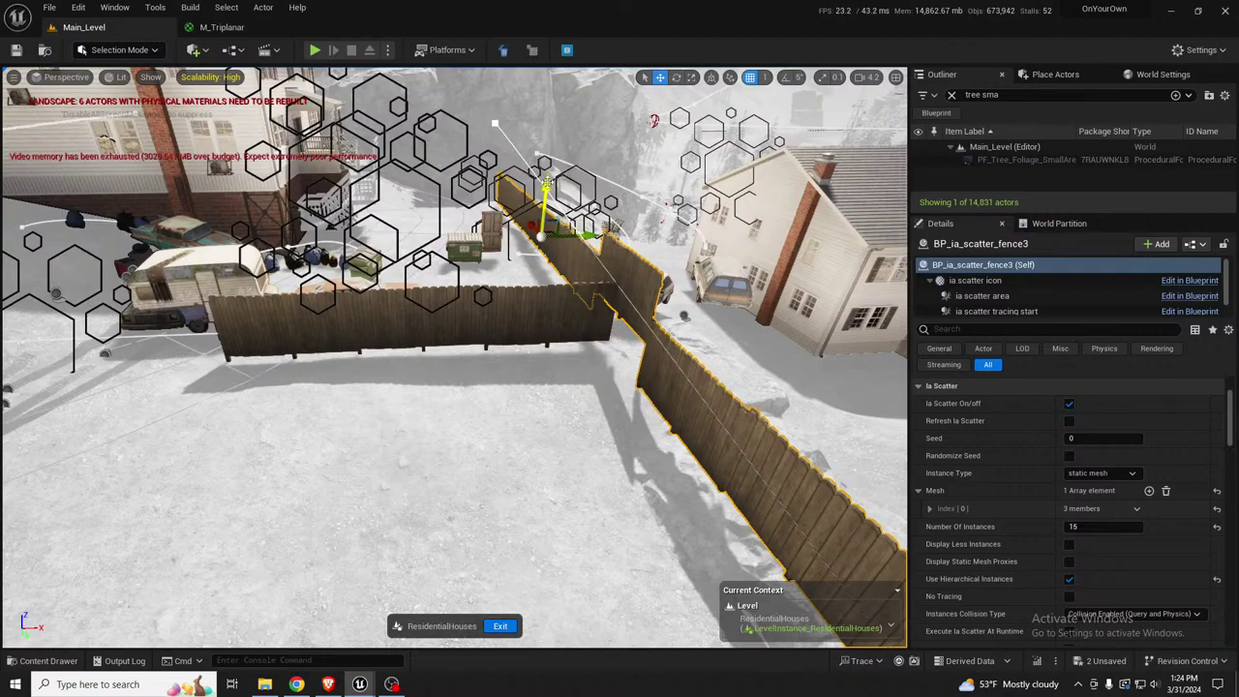
left_click_drag(584, 238, 592, 238)
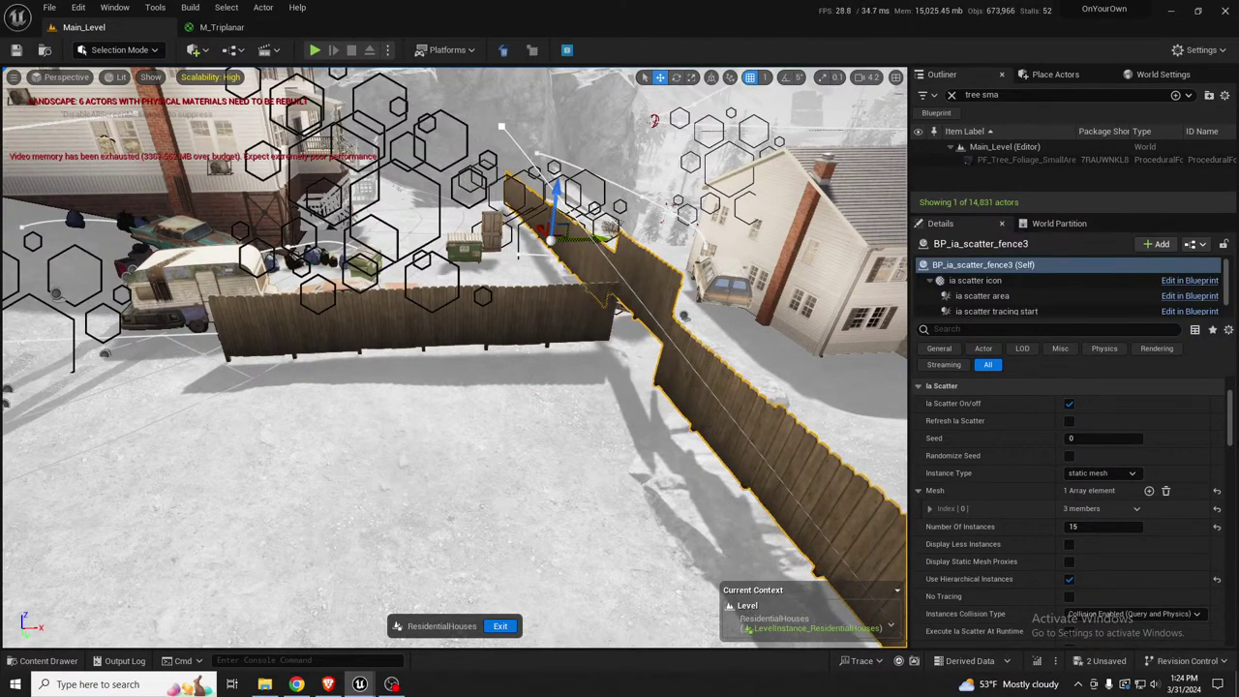
Move the old sofa poking out beneath the ledge fence back toward the yard
key("d")
right_click_drag(592, 238, 417, 238)
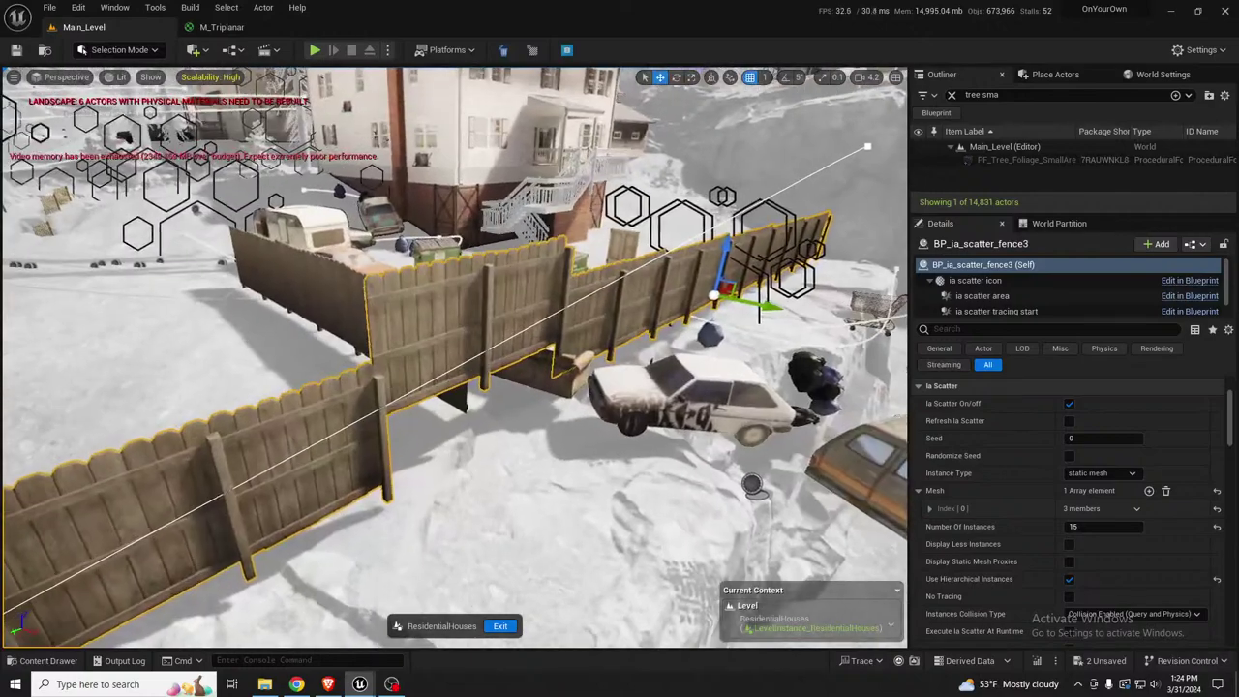
scroll(671, 381, "up", 3)
scroll(671, 381, "down", 3)
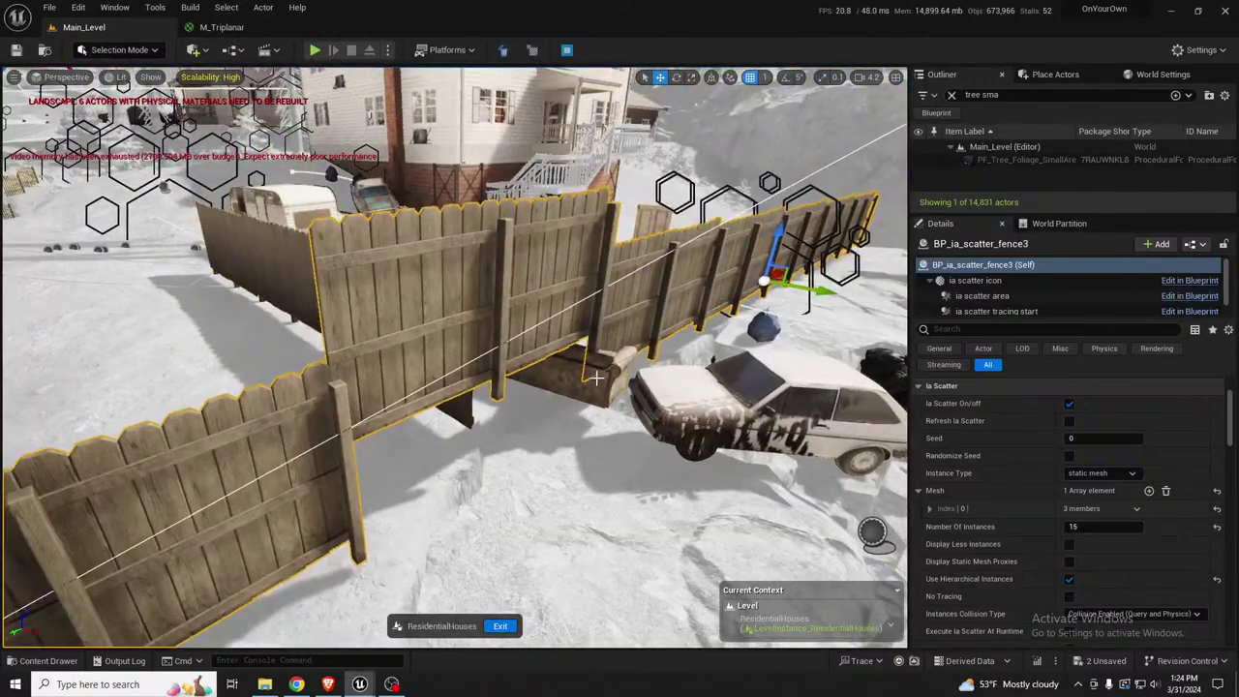
left_click(592, 376)
left_click_drag(524, 369, 476, 360)
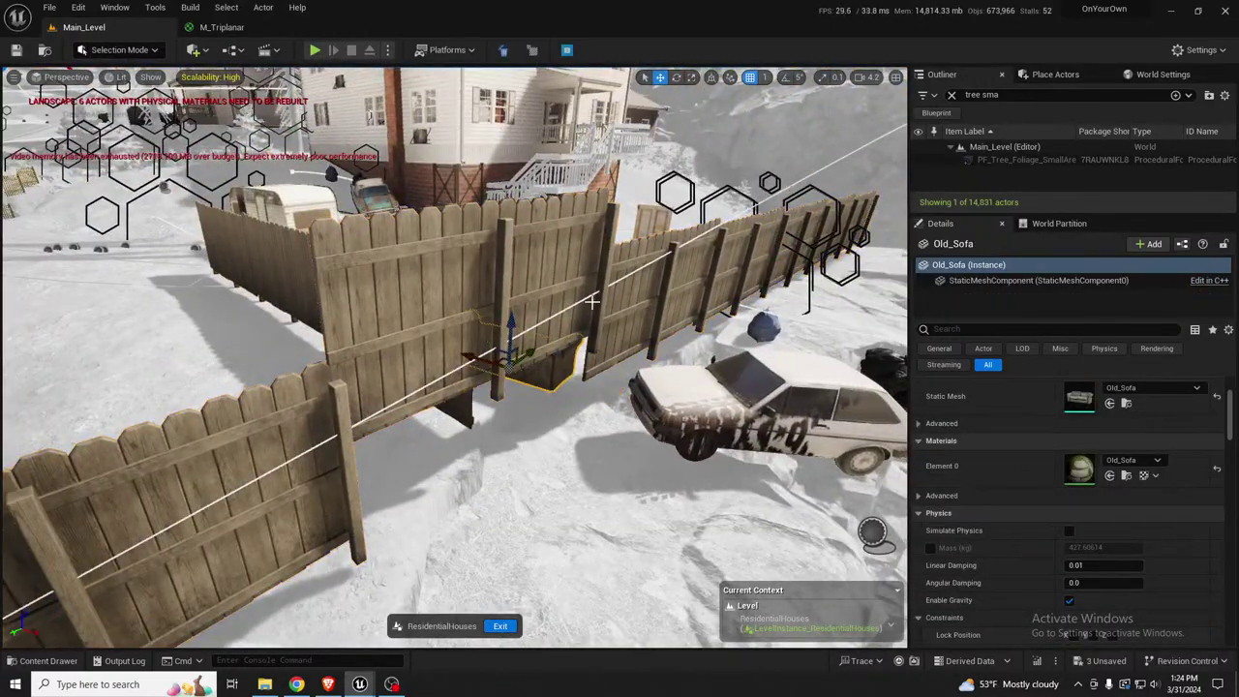
Shift the ledge fence slightly back toward the yard and move the old sofa further inside it
left_click(593, 302)
left_click_drag(817, 291, 764, 304)
left_click(532, 355)
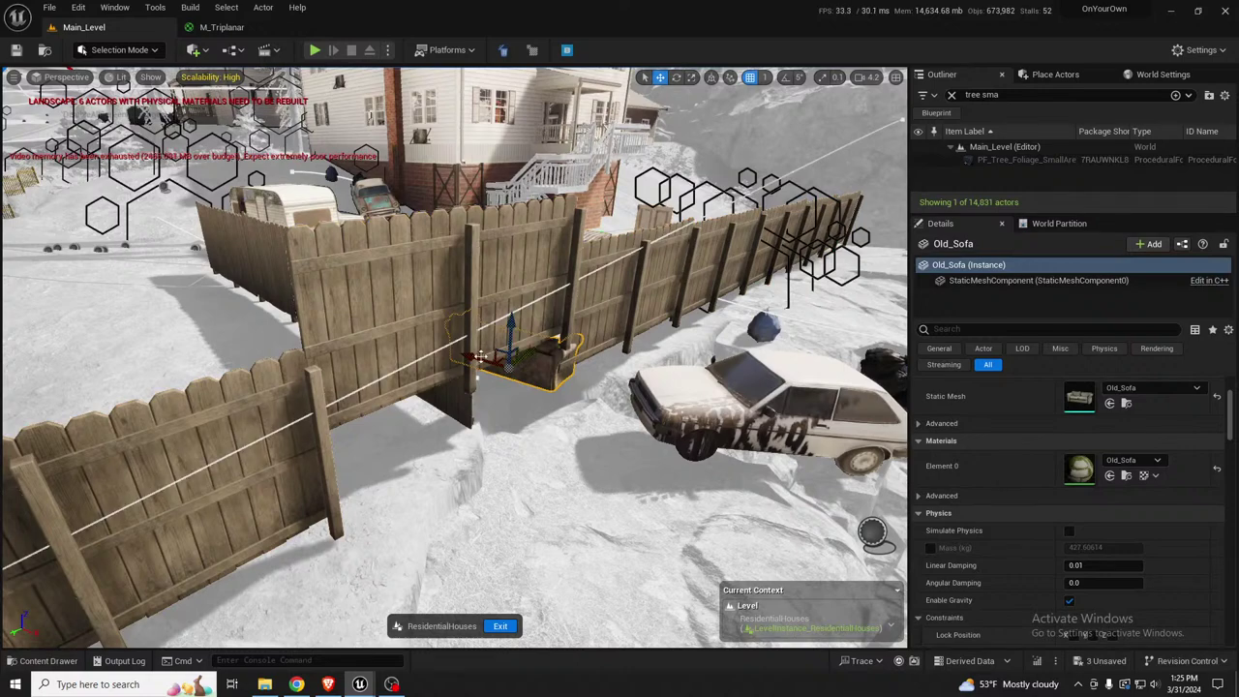
left_click(601, 316)
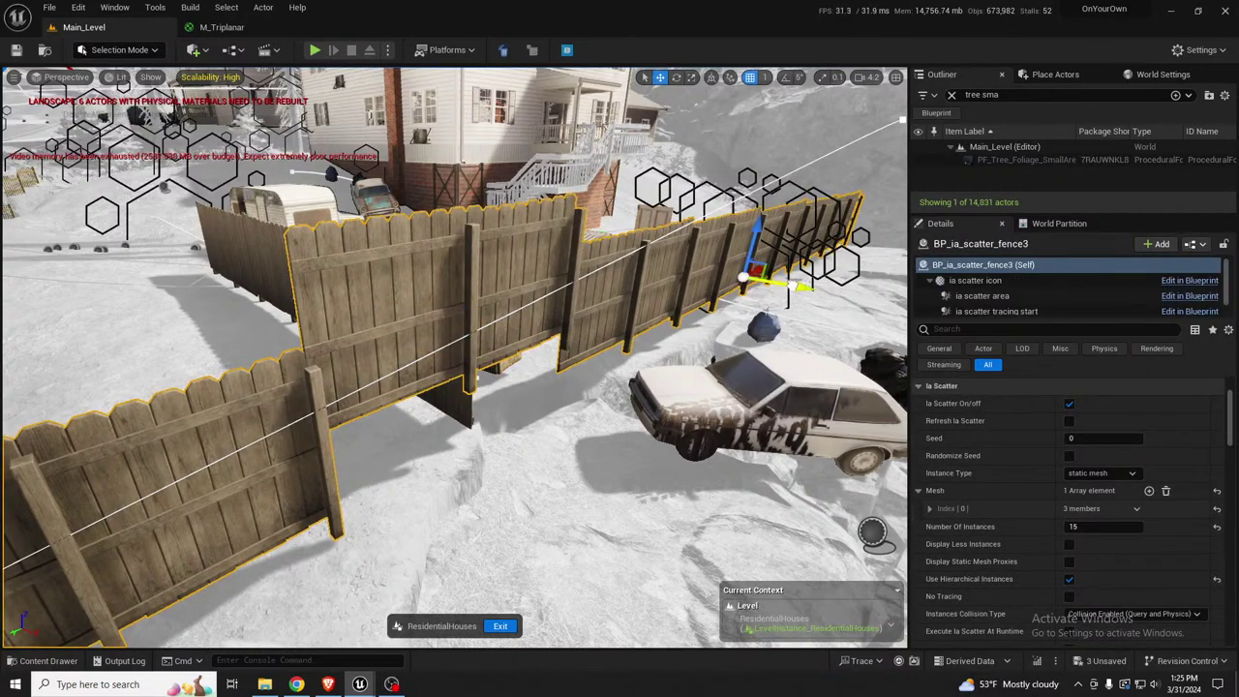
left_click_drag(787, 294, 793, 289)
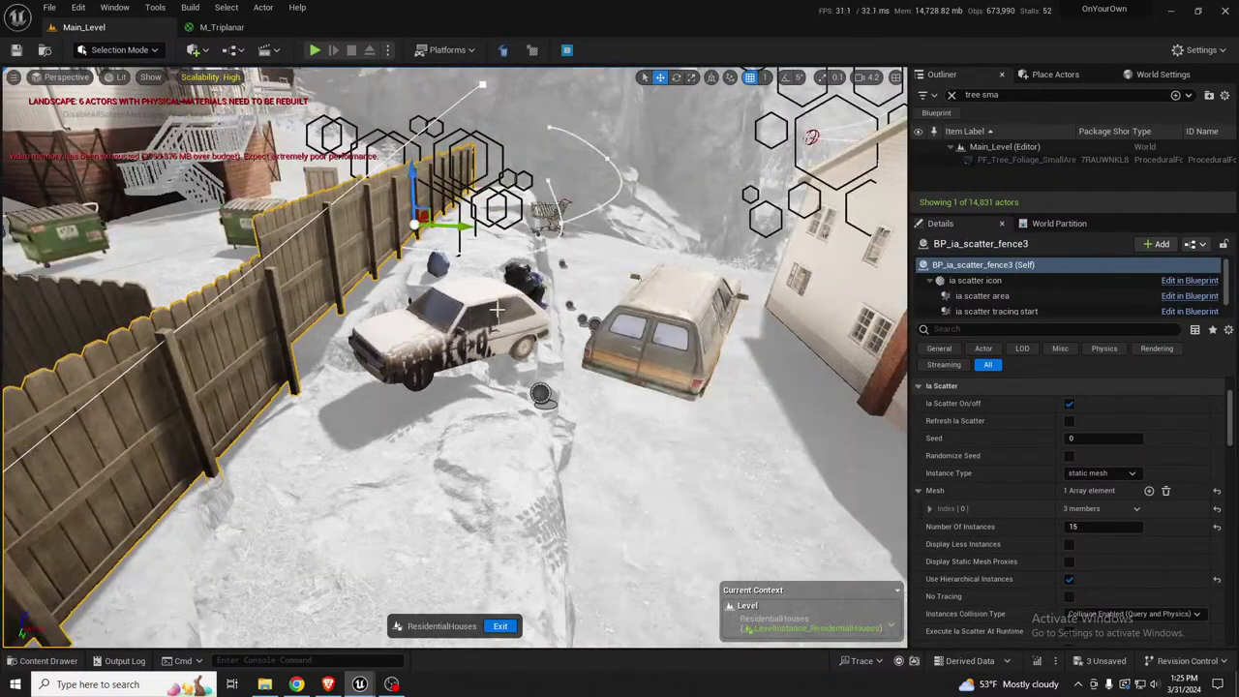
Move the small white car off the rock ledge onto the open snow below, and bring the old truck forward from beside the house
left_click(455, 339)
key("f")
left_click_drag(473, 313, 786, 586)
right_click_drag(786, 586, 891, 639)
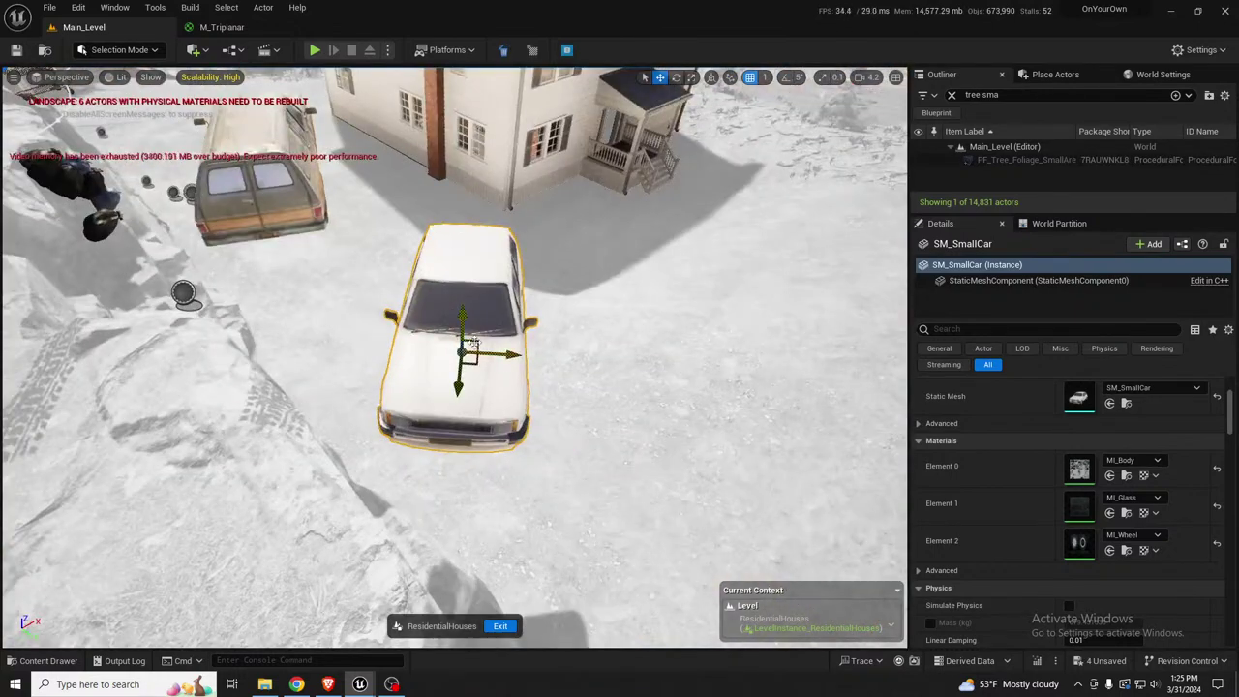
left_click_drag(470, 344, 598, 527)
left_click(268, 200)
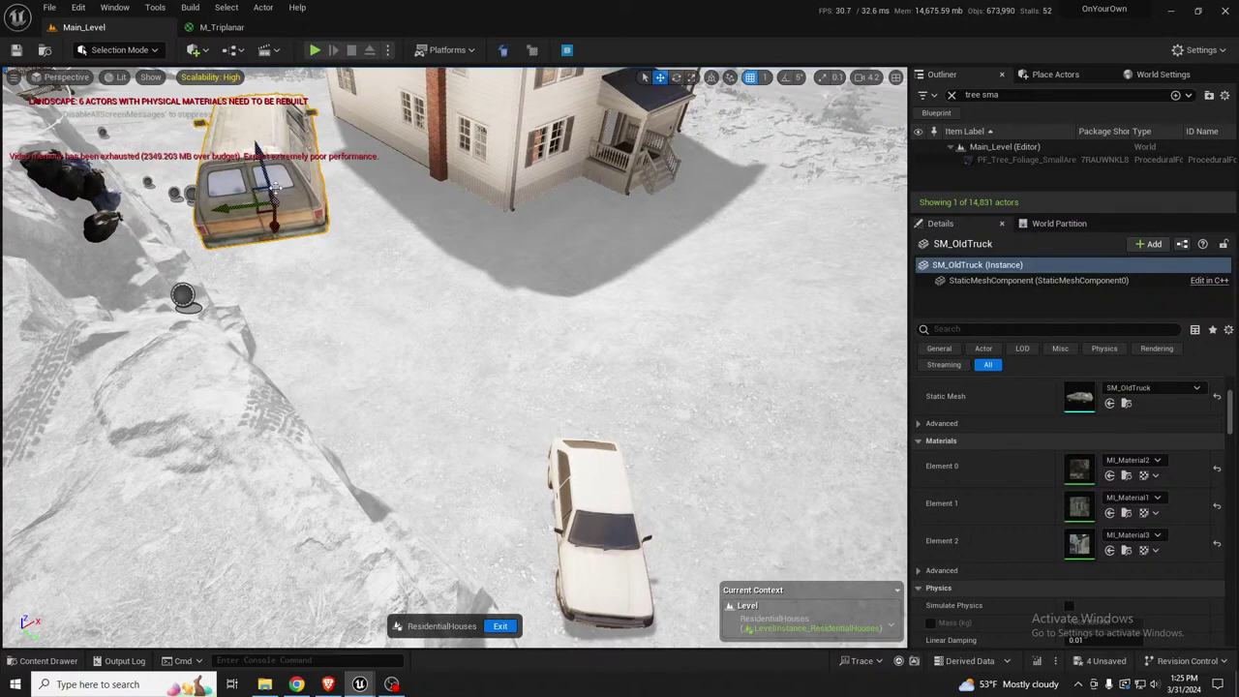
left_click_drag(262, 190, 371, 377)
Rotate the turquoise rusted car beside the house and shift it away from the brick wall and caravan
right_click_drag(411, 323, 160, 252)
right_click_drag(397, 358, 358, 325)
left_click(381, 322)
key("e")
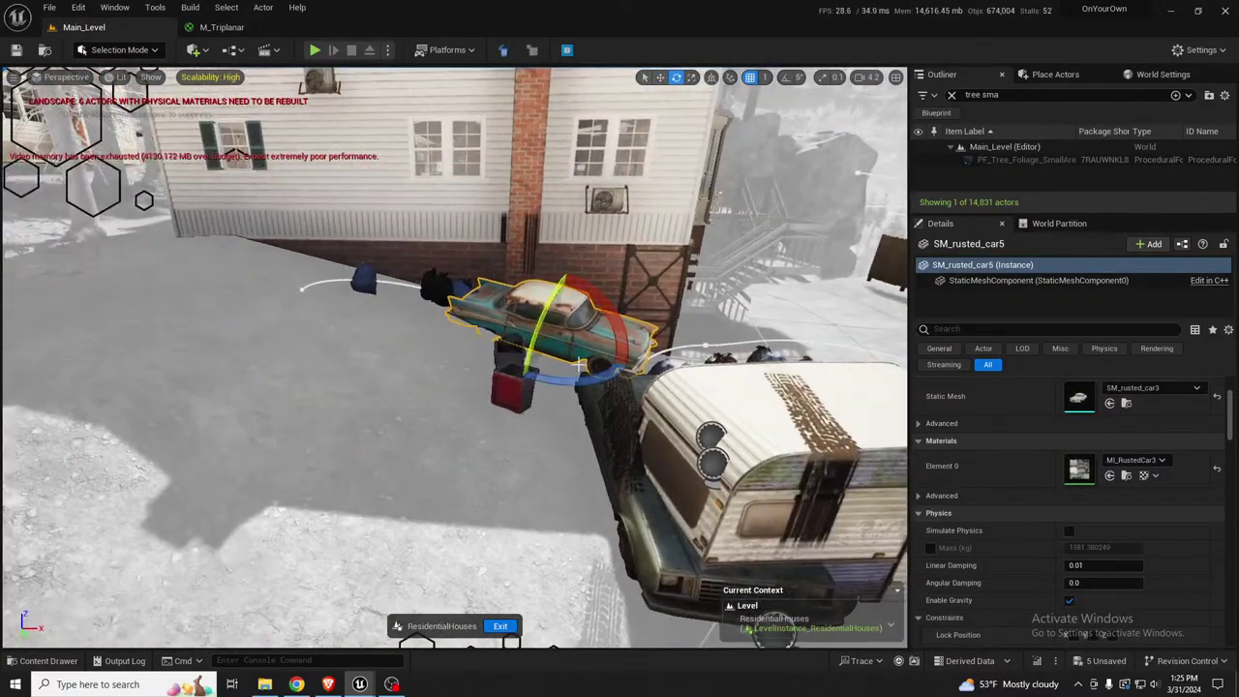
left_click_drag(604, 323, 575, 349)
key("w")
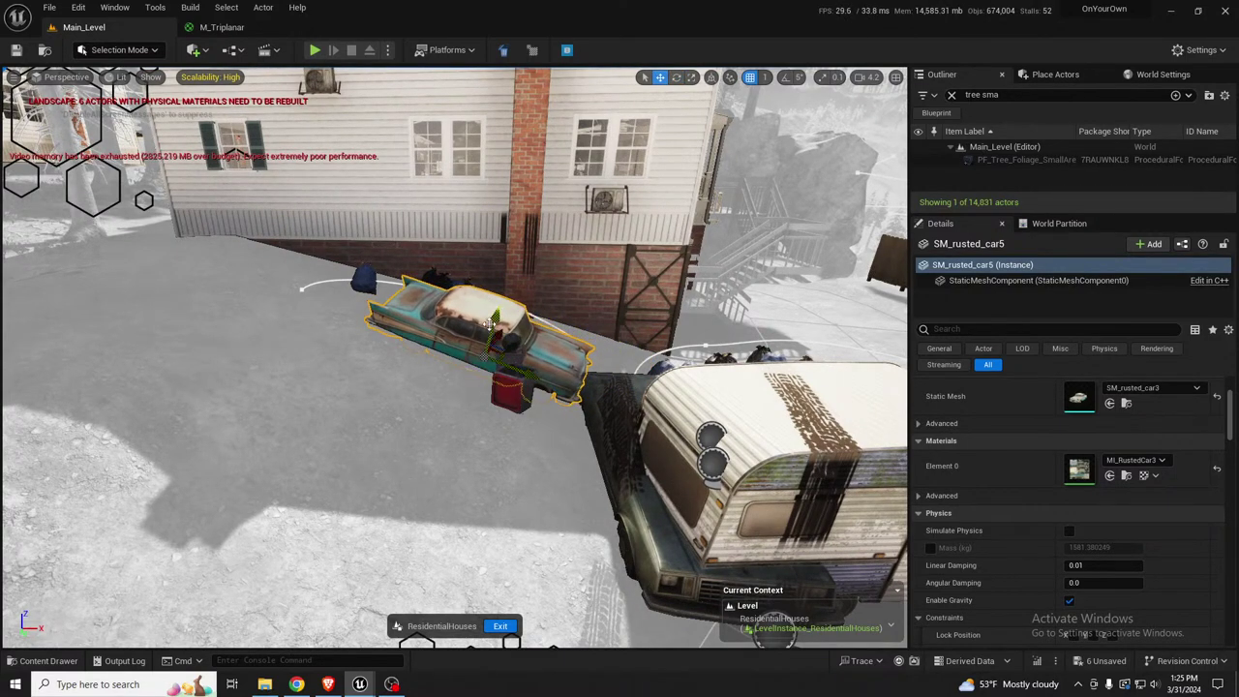
Move the dark rusted car out from under the caravan to a spot beside the turquoise car
left_click(523, 394)
right_click_drag(523, 393, 553, 410)
left_click(569, 412)
key("s")
left_click_drag(573, 386, 475, 360)
Move the caravan to the fenced corner by the sofa and rotate it so its hitch points away from the cross-yard fence
key("e")
left_click(681, 391)
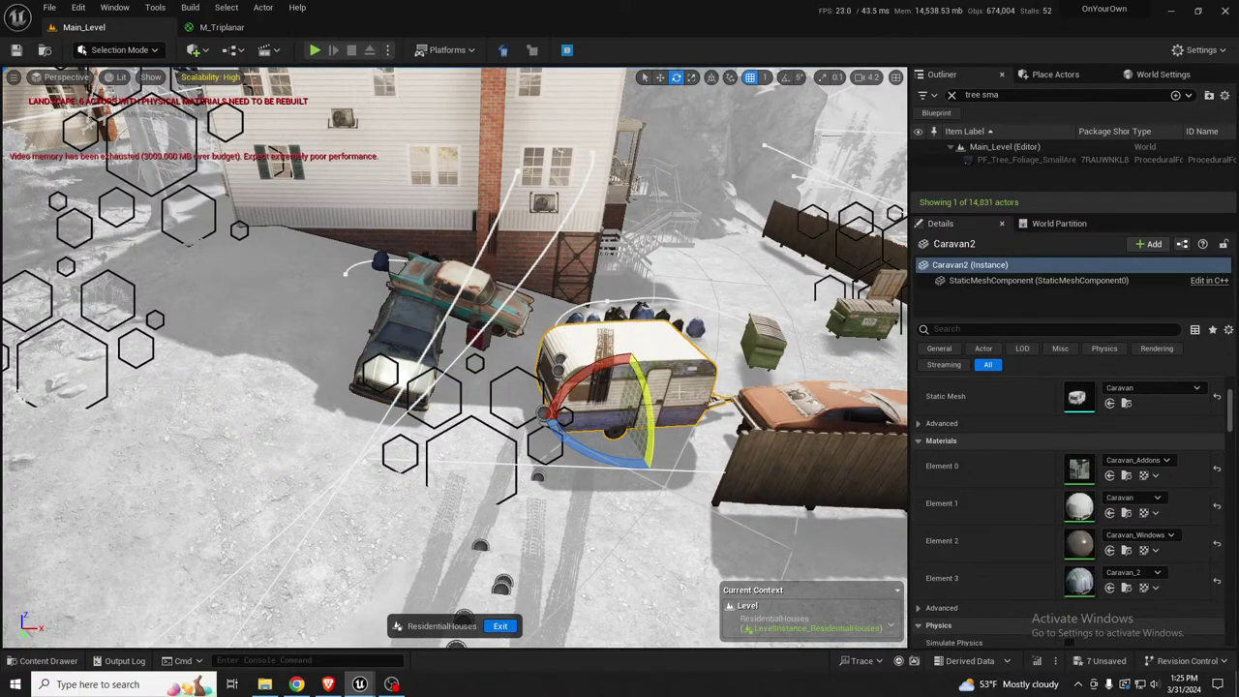
key("d")
right_click_drag(681, 391, 363, 418)
right_click_drag(785, 387, 823, 377)
key("w")
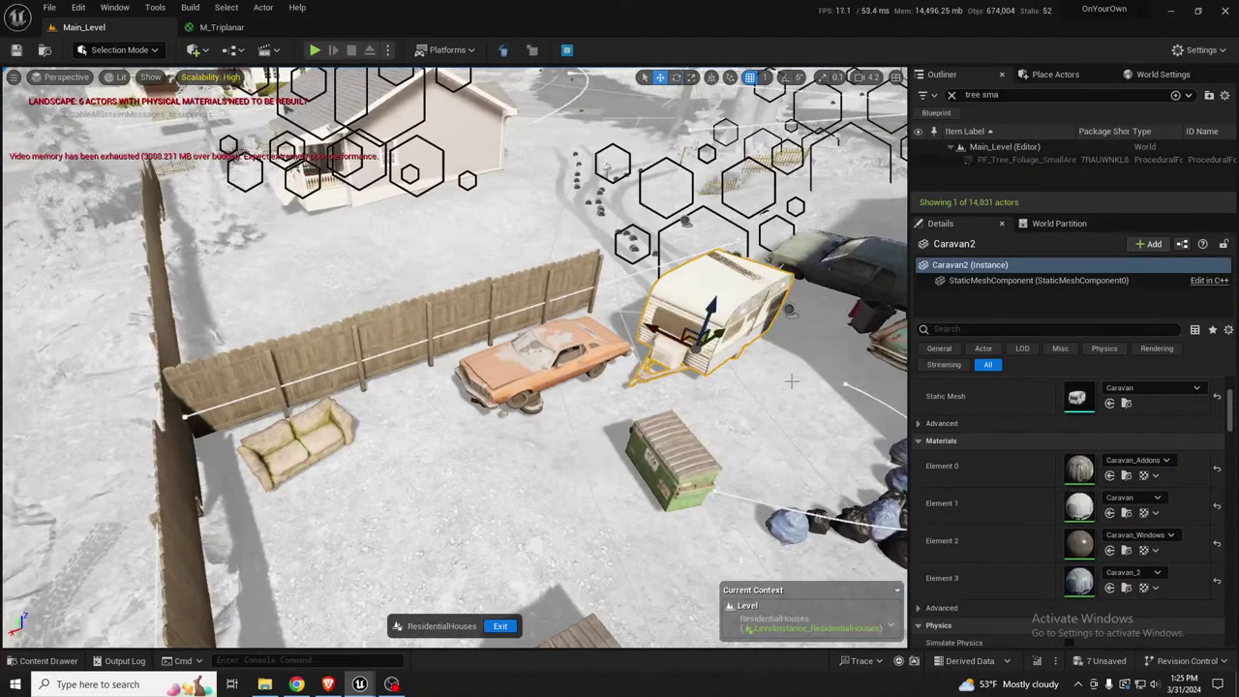
left_click_drag(689, 337, 389, 496)
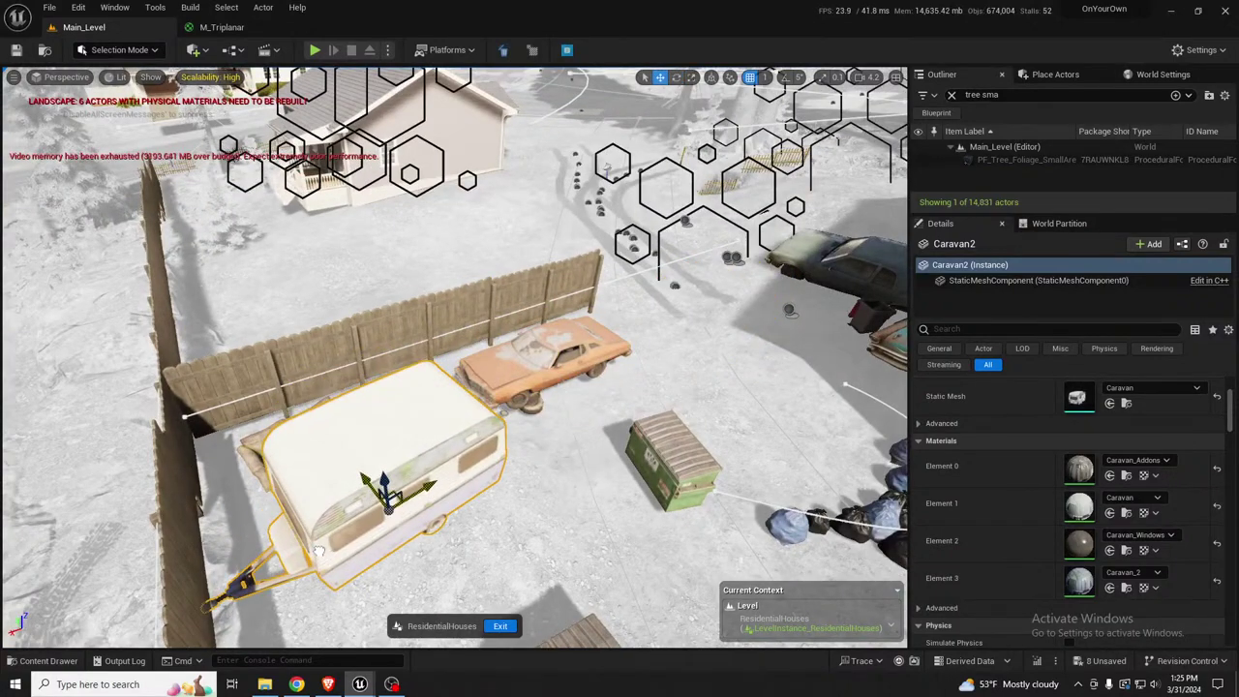
key("e")
mouse_move(328, 523)
left_mouse_down()
mouse_move(349, 469)
mouse_move(329, 576)
mouse_move(305, 571)
mouse_move(315, 543)
left_mouse_up()
right_click_drag(533, 505, 339, 479)
key("w")
left_click_drag(556, 411, 312, 443)
key("ctrl+z")
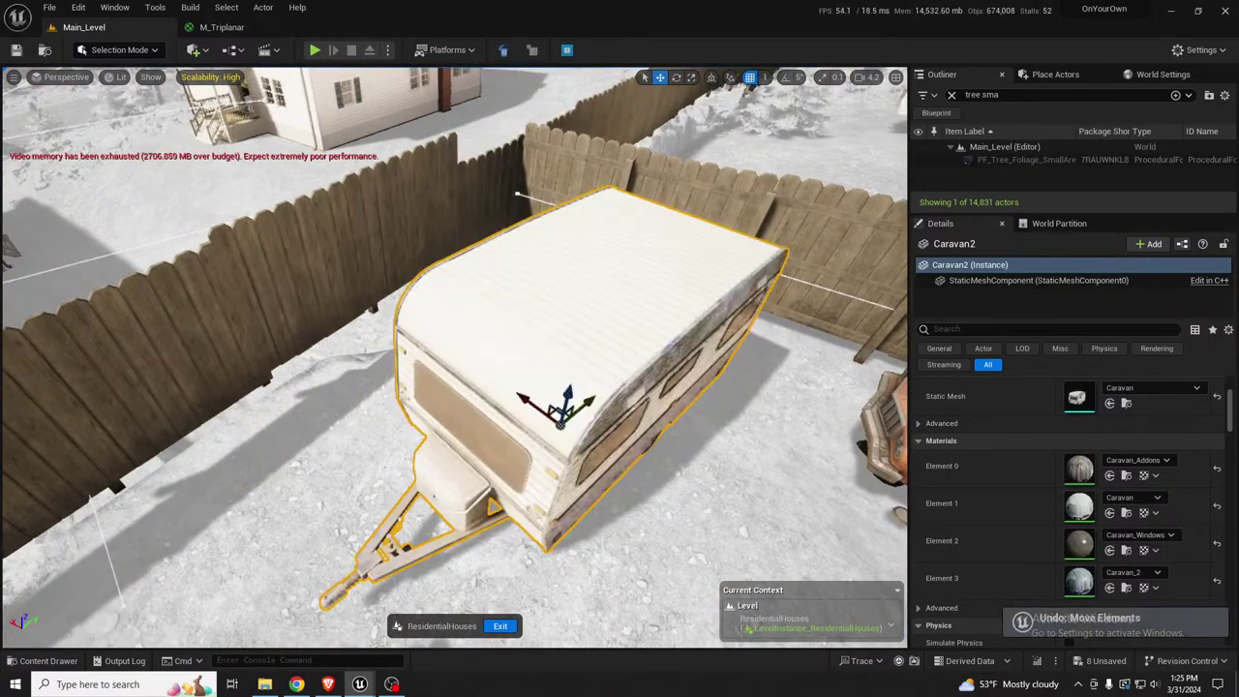
Move the caravan along the ledge fence until it clears the sofa, and lower it slightly onto the ground
right_click_drag(387, 439, 600, 464)
right_click_drag(486, 312, 601, 319)
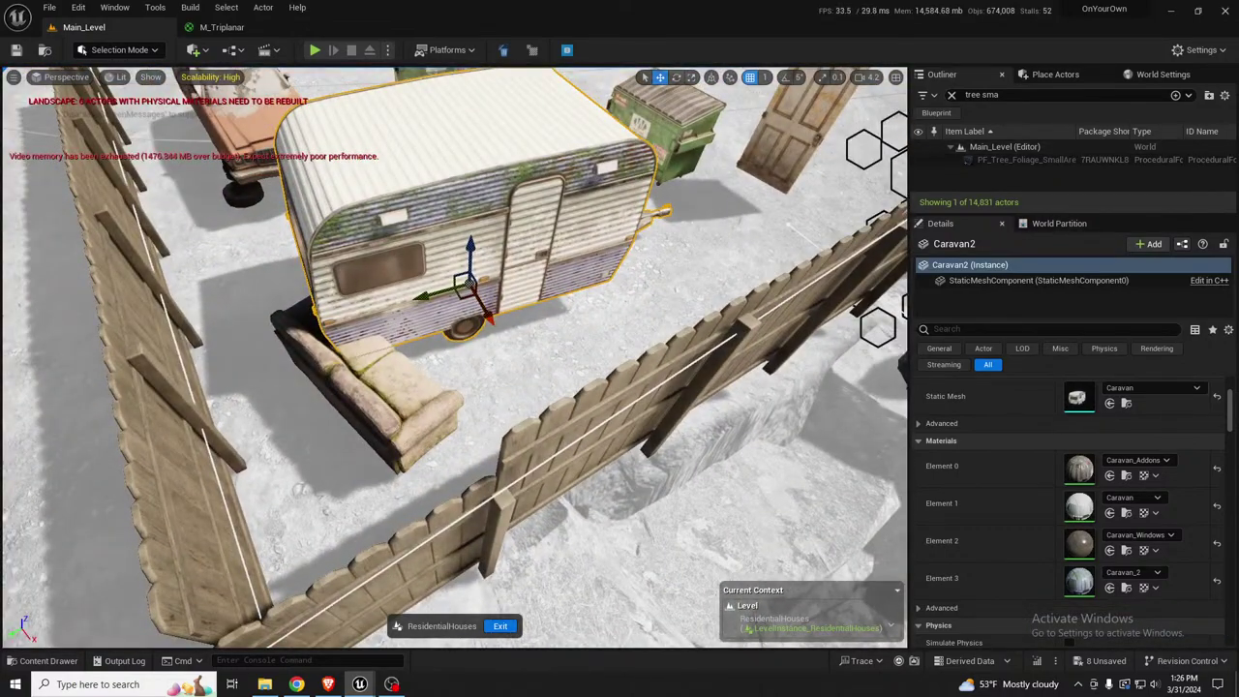
key("alt+Tab")
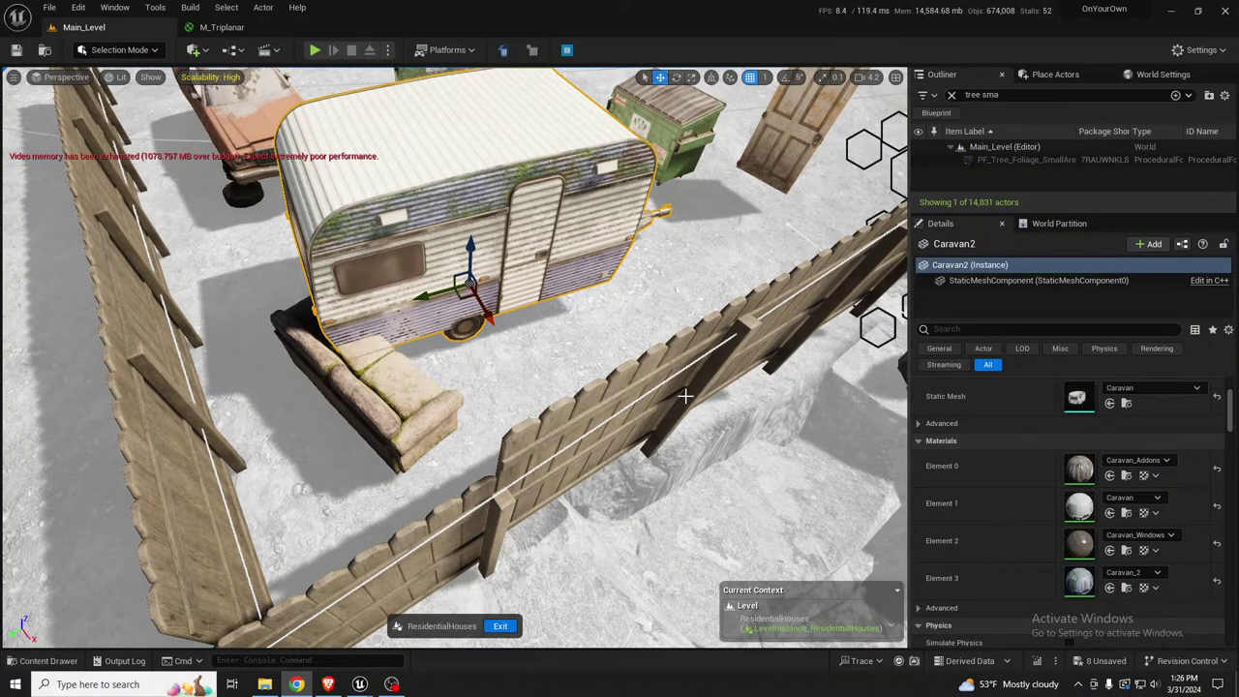
left_click_drag(458, 299, 531, 292)
left_click_drag(548, 239, 553, 252)
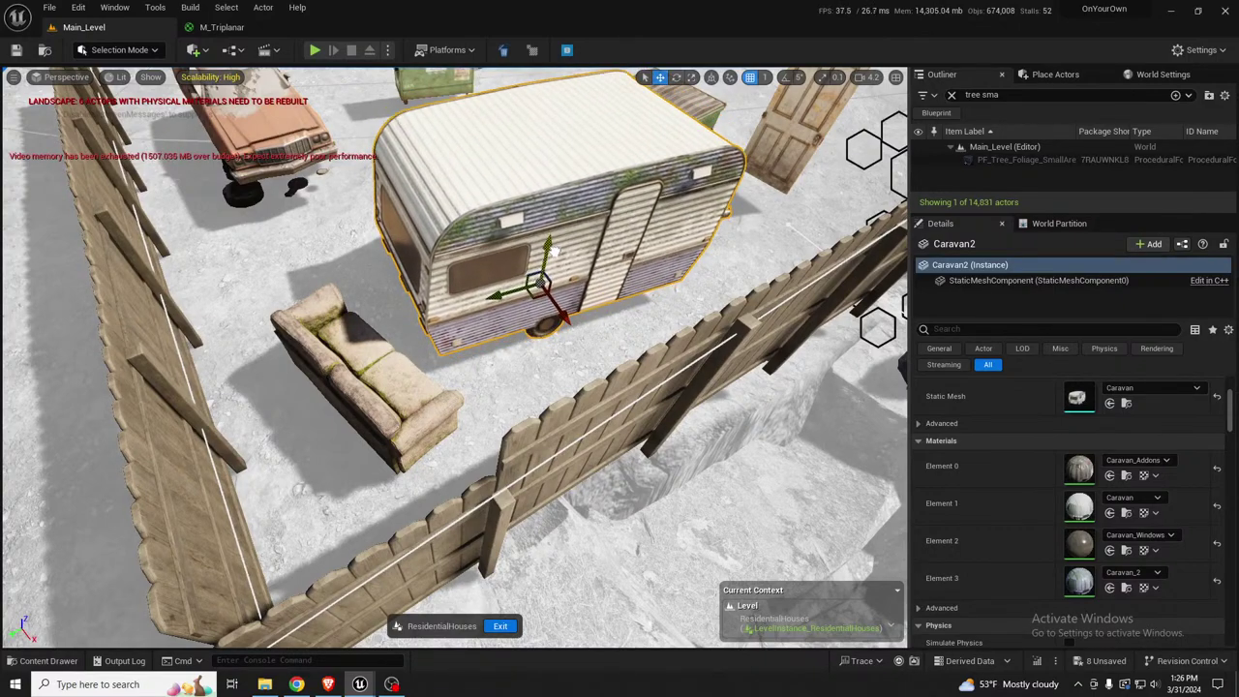
Move the orange rusted car along the cross-yard fence toward the caravan
right_click_drag(558, 287, 527, 330)
left_click(456, 346)
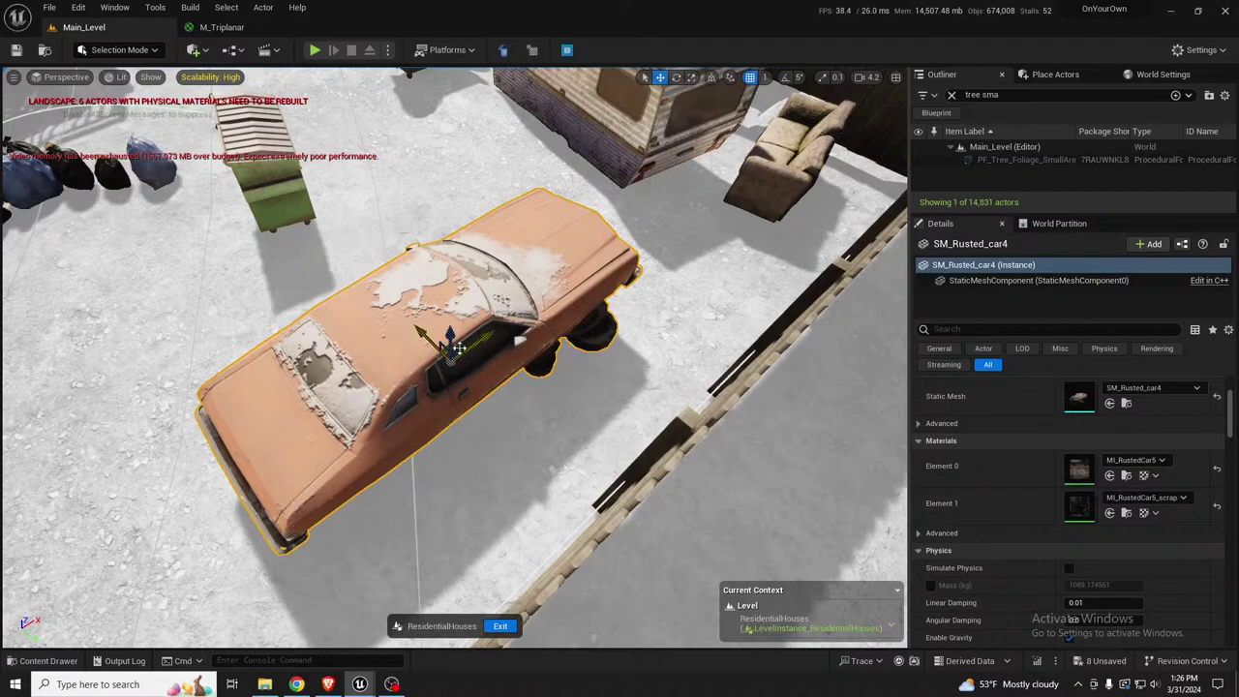
left_click_drag(456, 346, 602, 288)
Move the green dumpster behind the row of trash bags near the house stairs
right_click_drag(602, 288, 441, 240)
left_click(484, 256)
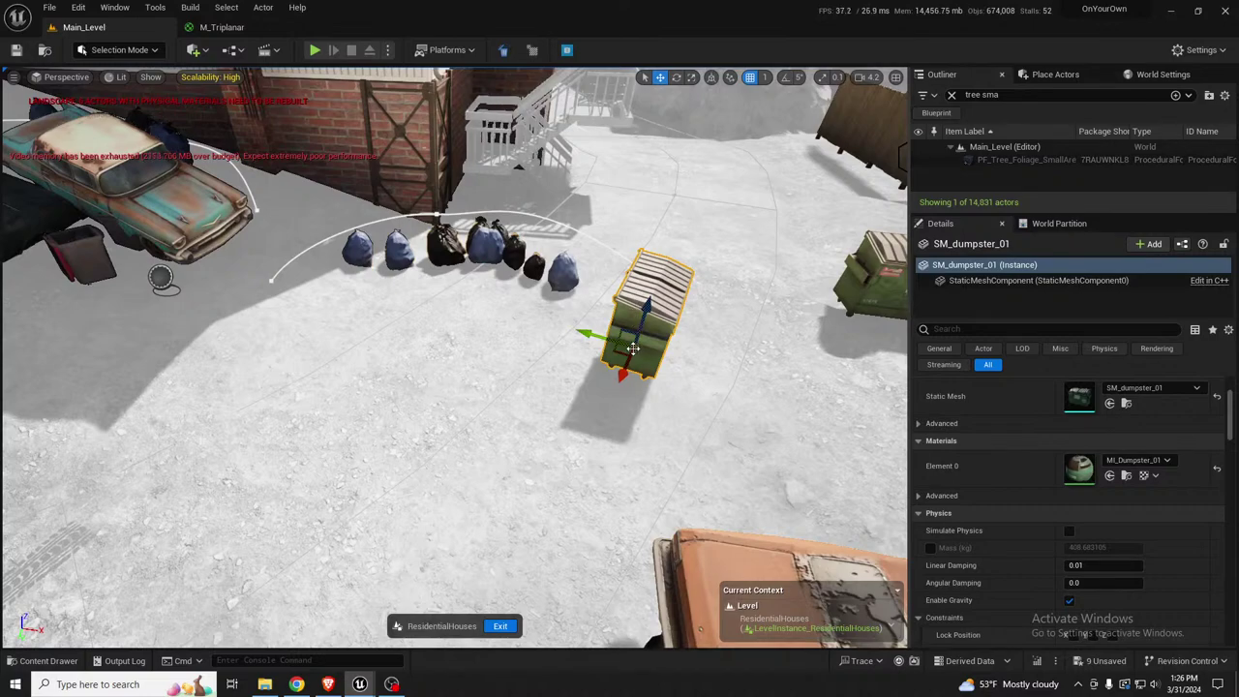
left_click_drag(618, 353, 539, 266)
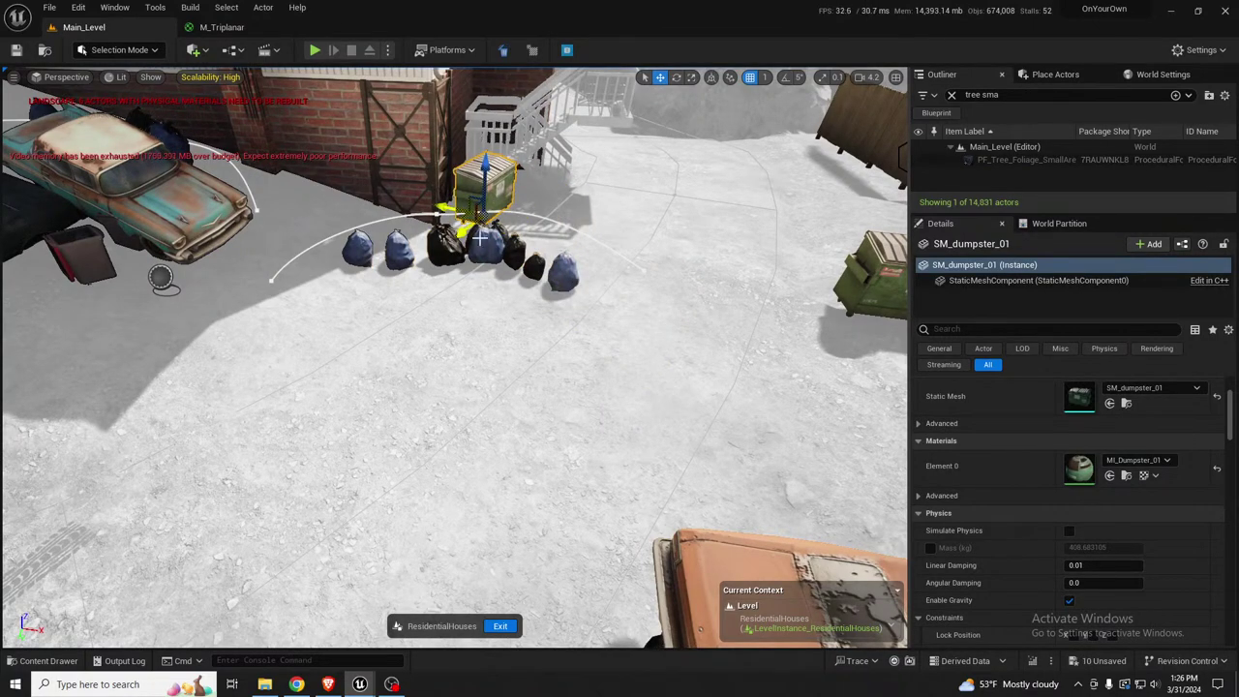
Reorient the scattered trash bag group in front of the green dumpster
left_click(480, 235)
right_click_drag(480, 235, 466, 274)
key("e")
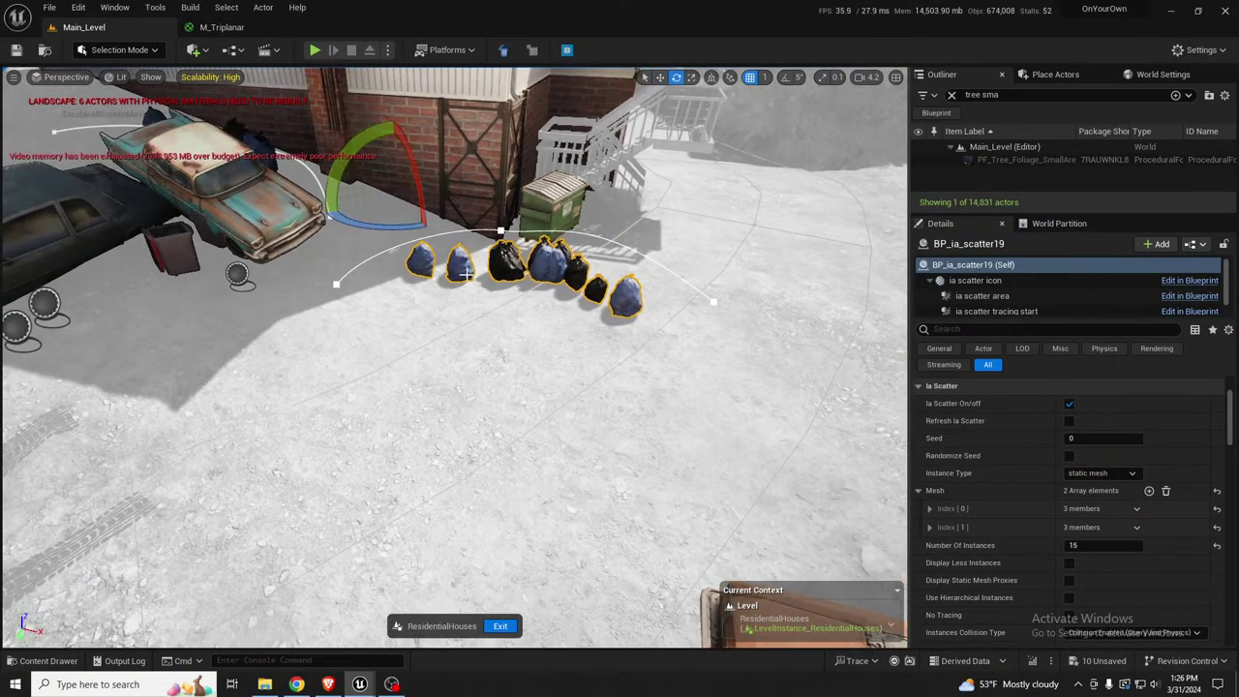
left_click_drag(407, 227, 704, 331)
Rotate the dark rusted car to follow the slope and raise it out of the ground, clear of the turquoise car
right_click_drag(599, 281, 474, 295)
left_click(600, 281)
left_click(559, 311)
key("e")
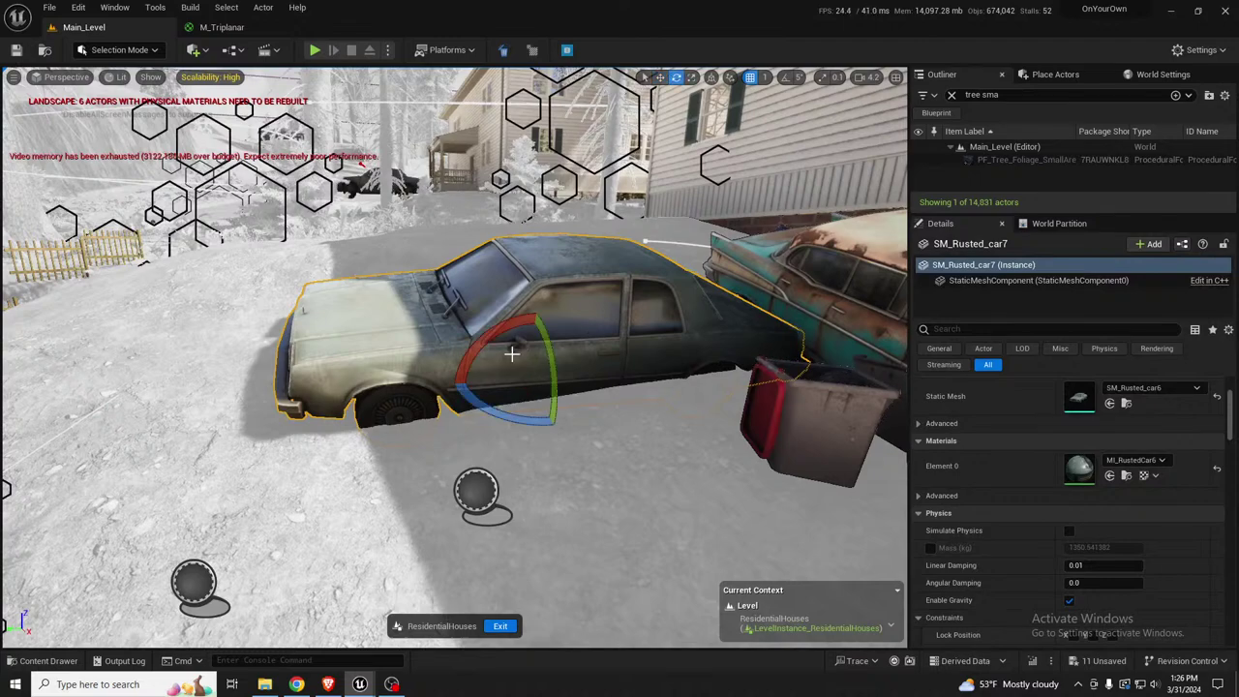
left_click_drag(490, 348, 511, 362)
key("w")
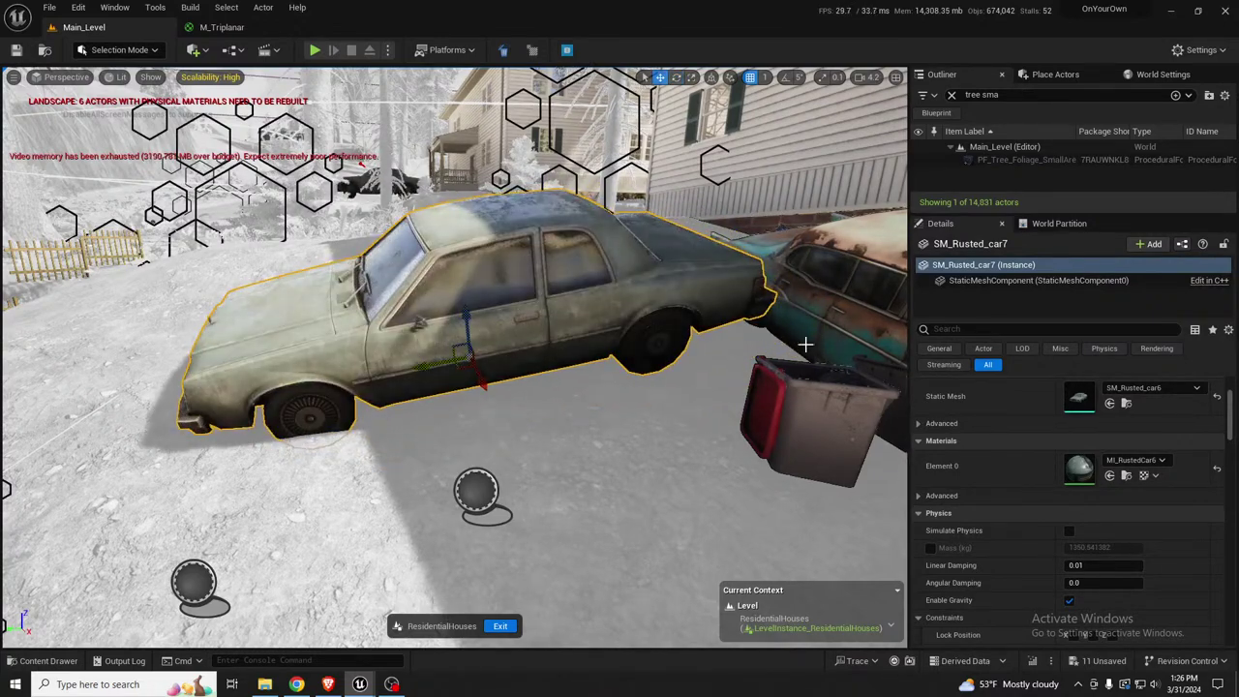
Override the PDO parameter in the MI_RustedCar6 material instance with a value of 1 and return to the level
double_click(1080, 468)
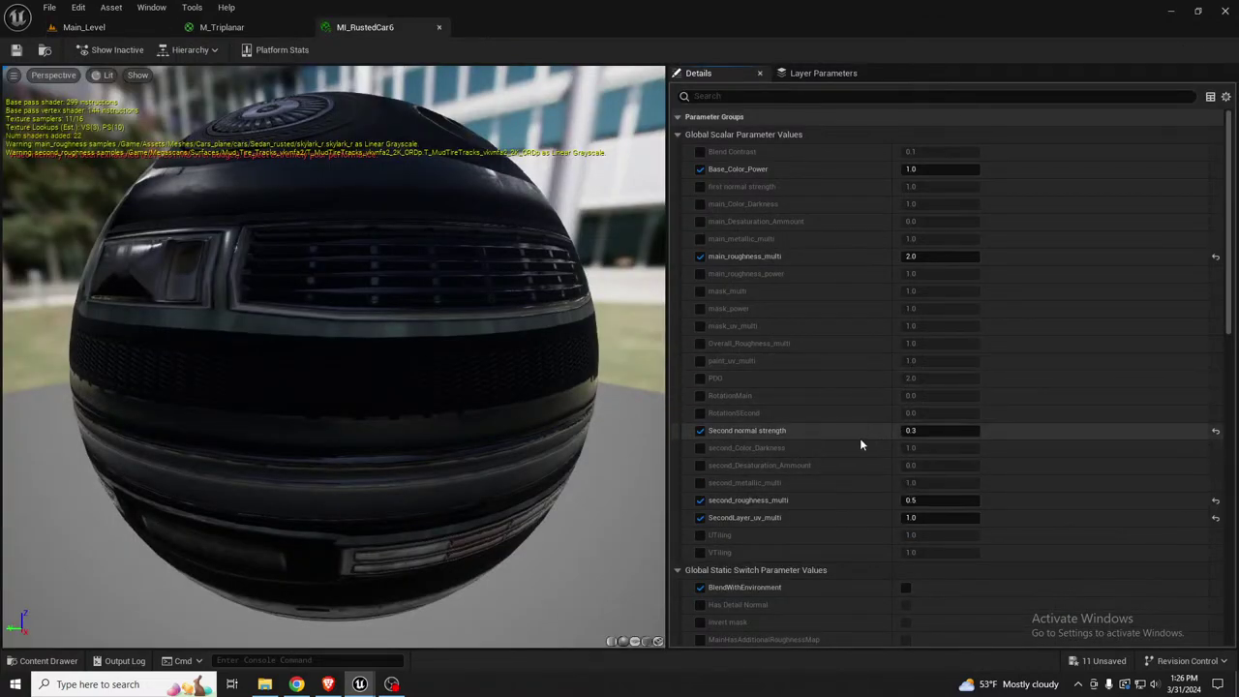
scroll(859, 441, "down", 3)
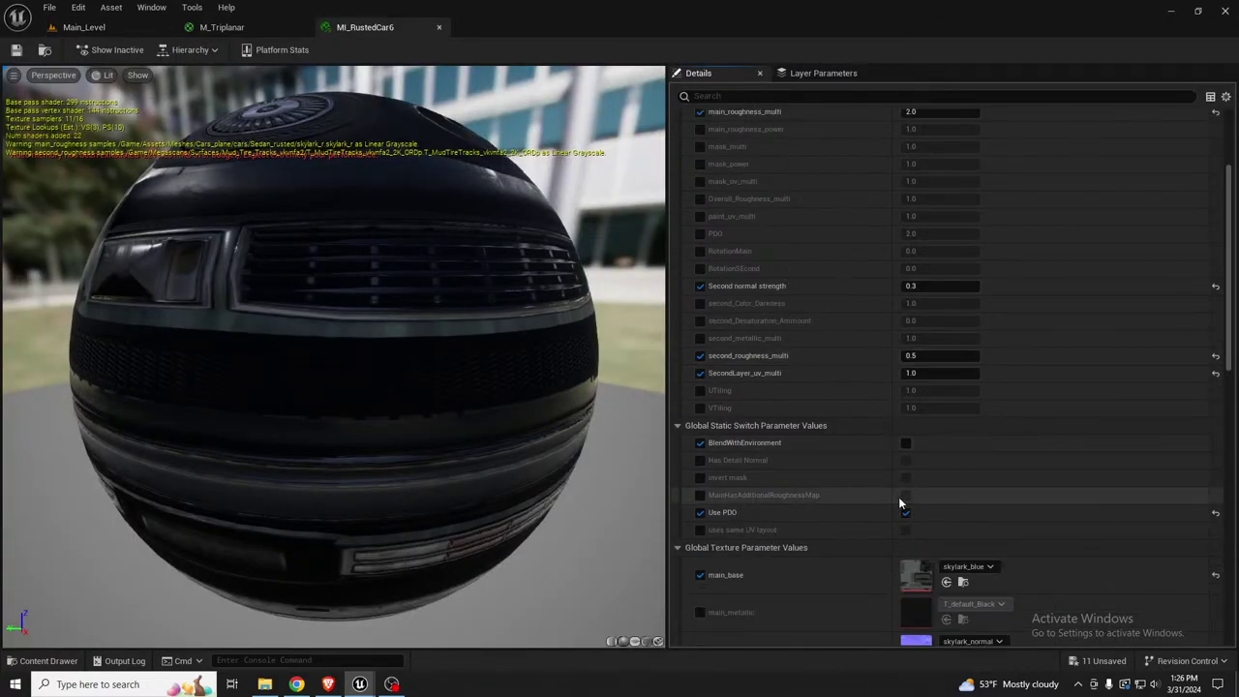
left_click(700, 235)
left_click(917, 233)
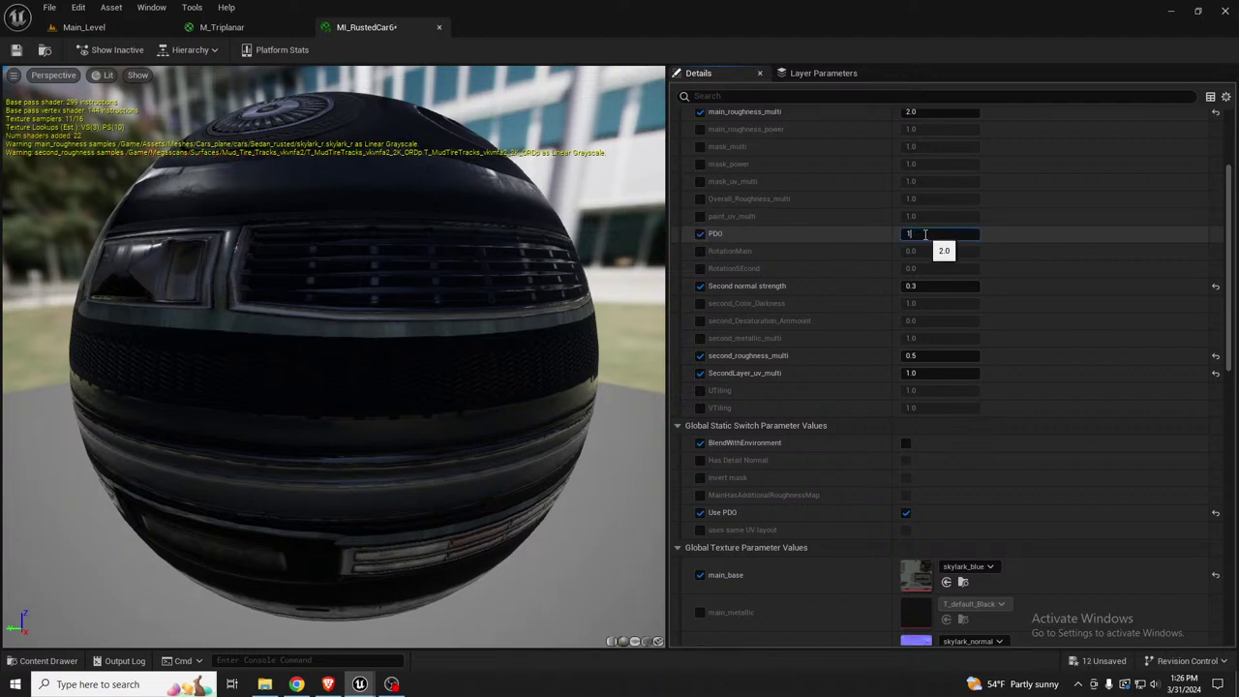
key("Return")
left_click(79, 27)
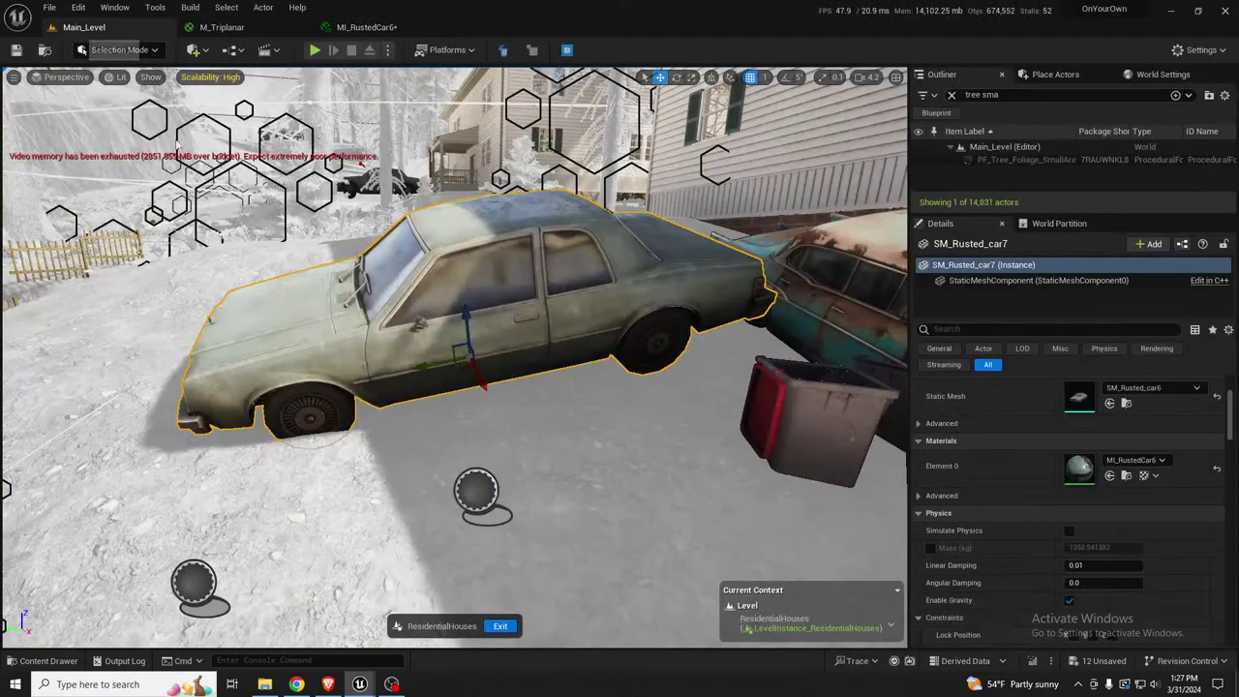
Move the pale green rusted car away from the turquoise car and rotate it to sit on the slope
left_click_drag(457, 348, 427, 335)
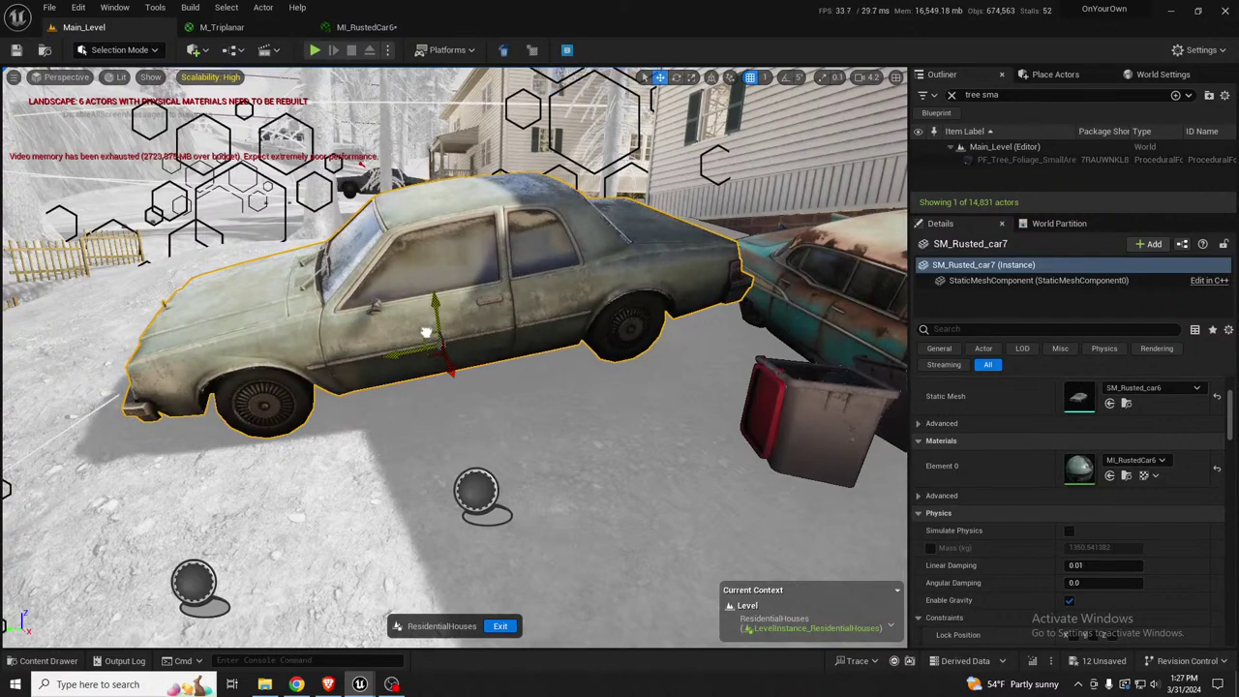
key("e")
left_click_drag(436, 282, 441, 317)
key("w")
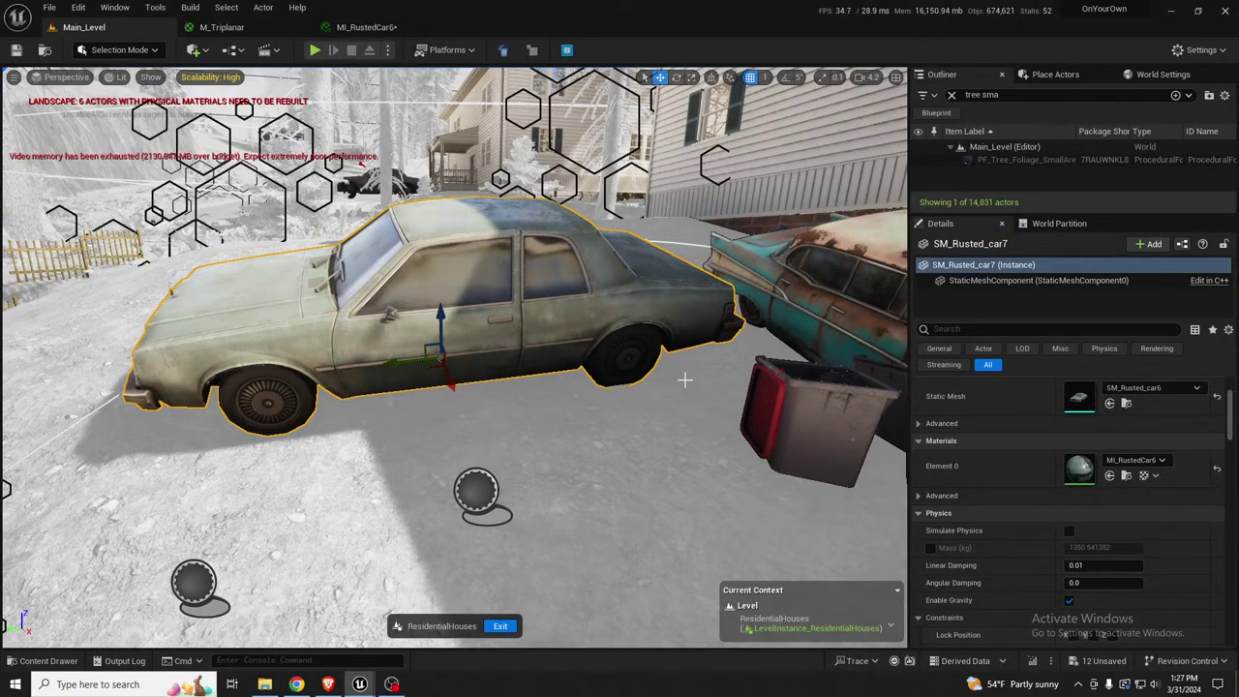
Move the open trash bin from beside the turquoise car to the row of trash bags and drop it onto the ground
right_click_drag(630, 424, 746, 436)
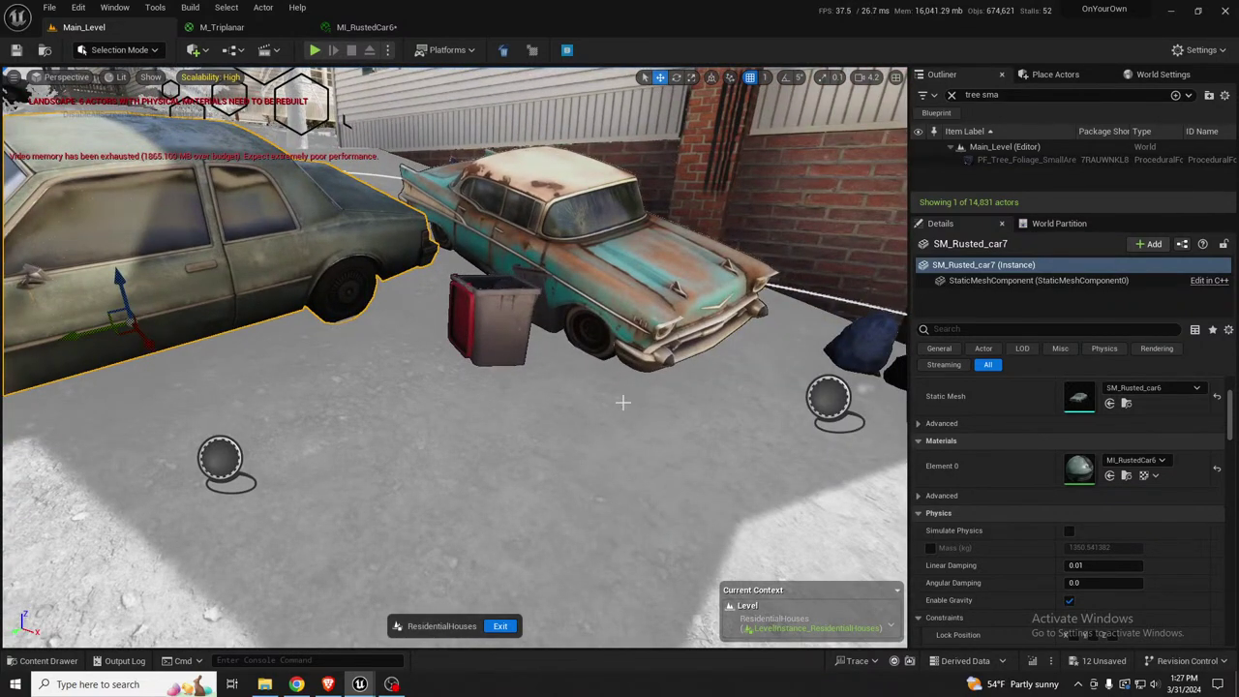
left_click(514, 334)
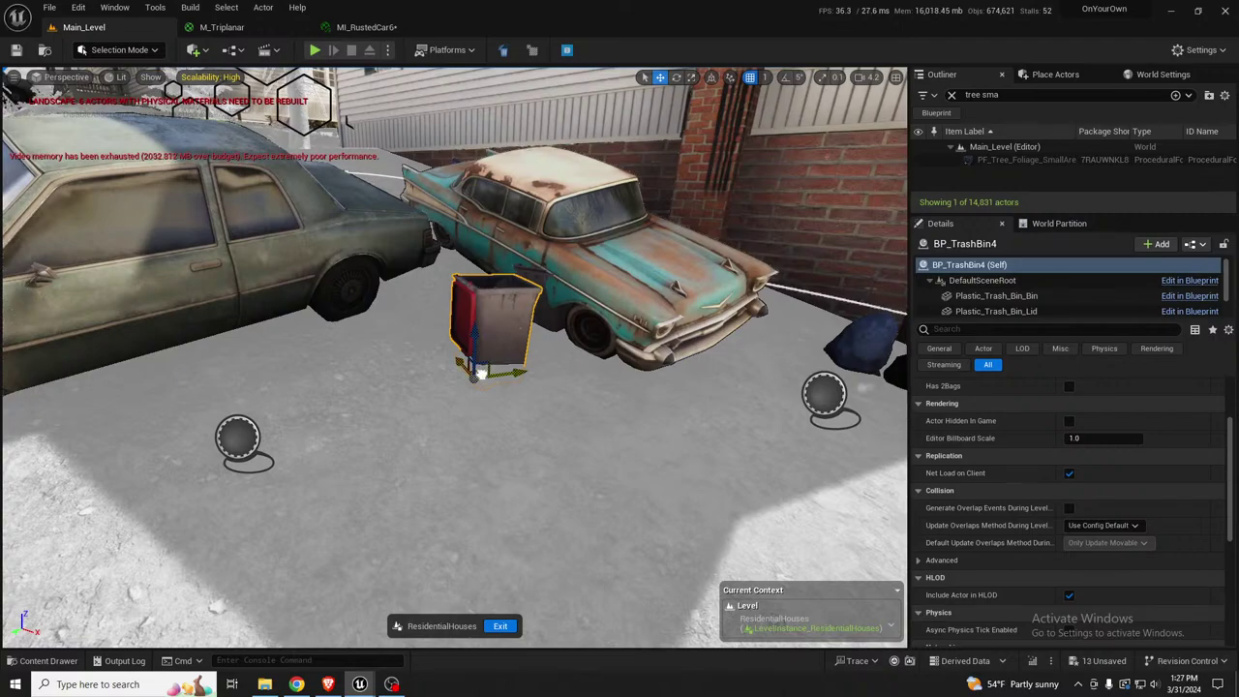
left_click_drag(481, 373, 832, 413)
right_click_drag(739, 432, 708, 443)
key("End")
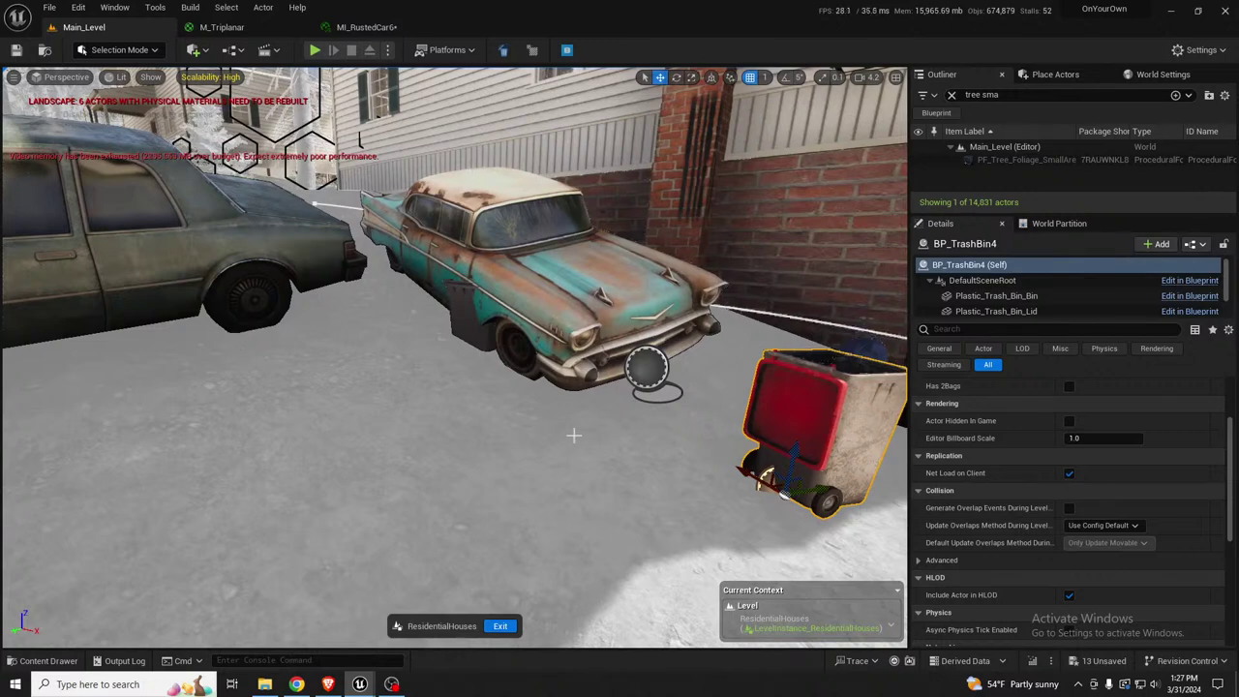
key("f")
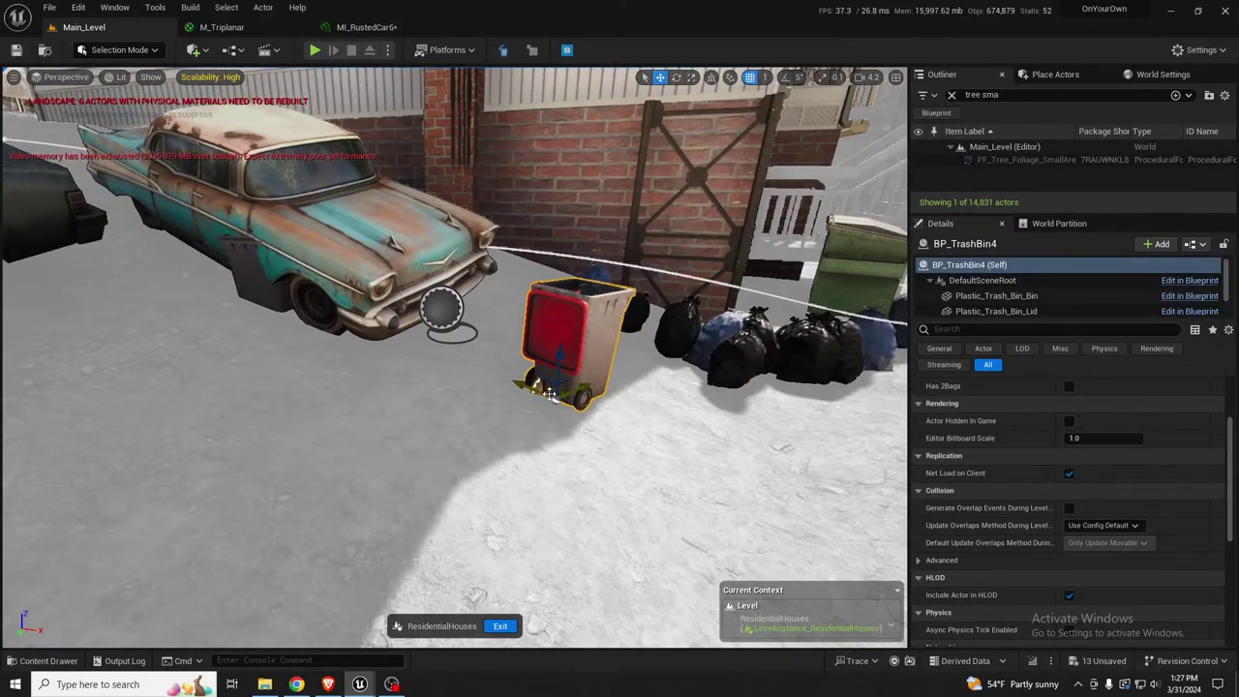
left_click_drag(548, 394, 809, 355)
right_click_drag(737, 420, 722, 439)
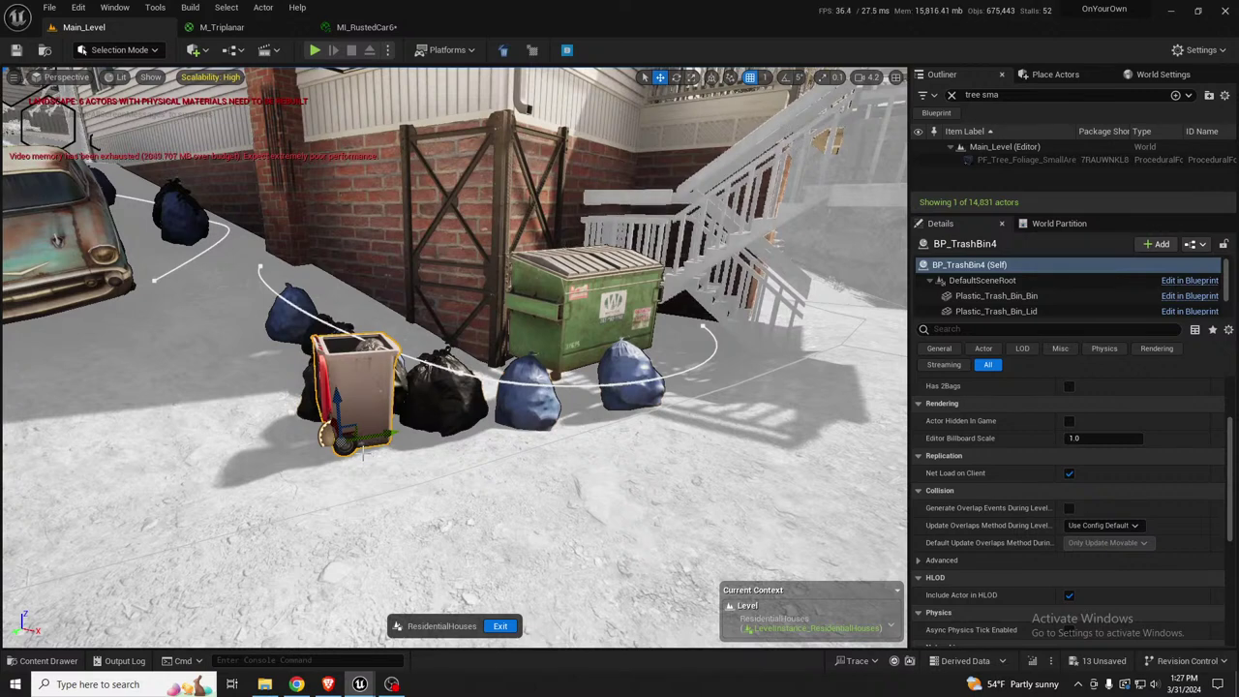
Rotate the trash bin beside the trash bags and enable its Has 2Bags option
key("e")
left_click_drag(333, 478, 372, 478)
scroll(1145, 441, "up", 2)
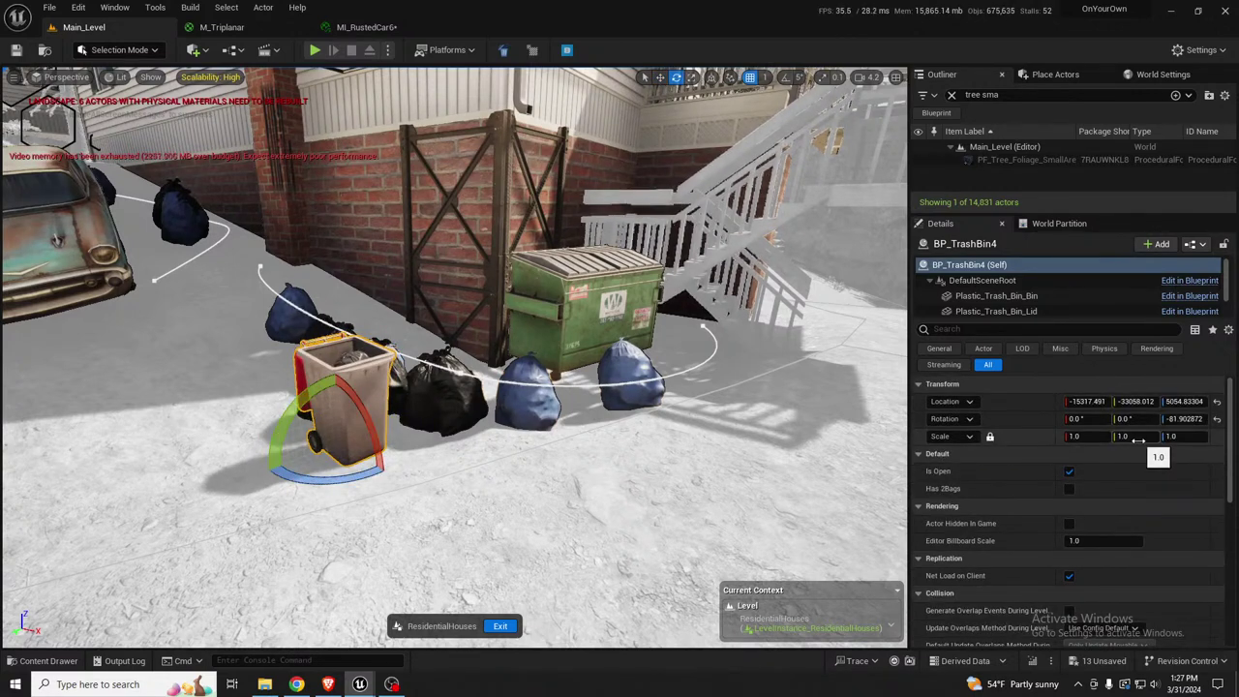
left_click(1070, 488)
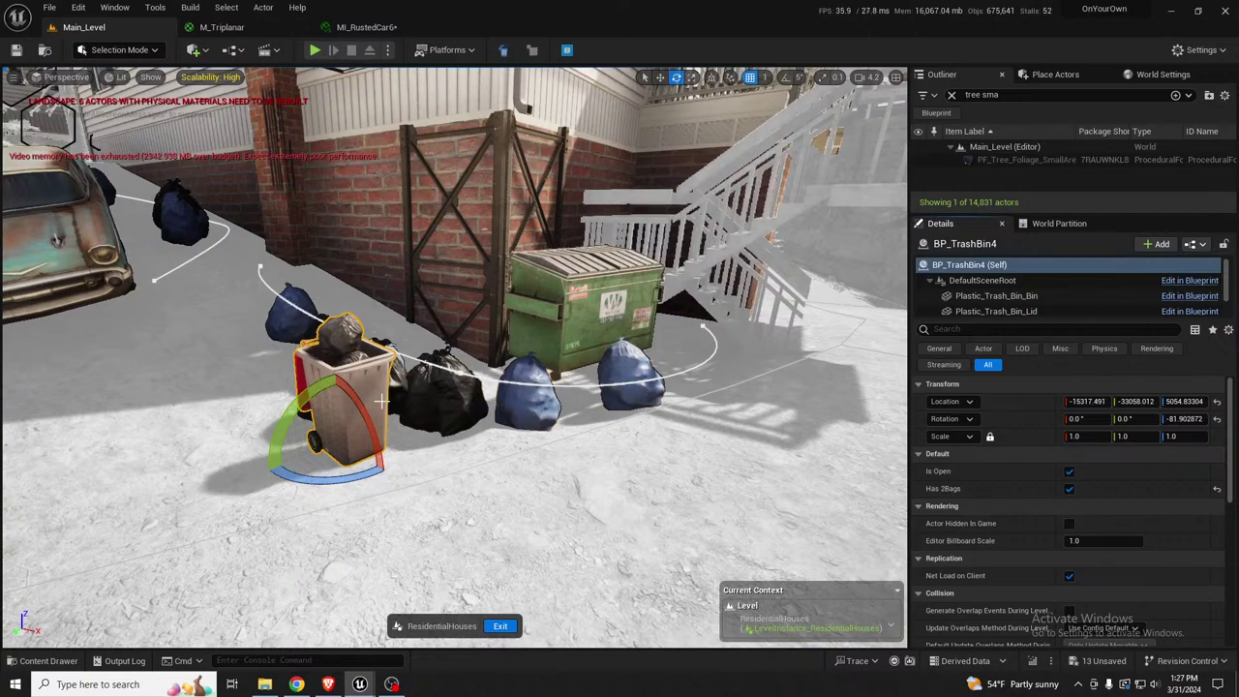
Move the trash bin to the stairs side of the green dumpster, and lower the dumpster closer to the ground
key("w")
left_click_drag(348, 416, 624, 384)
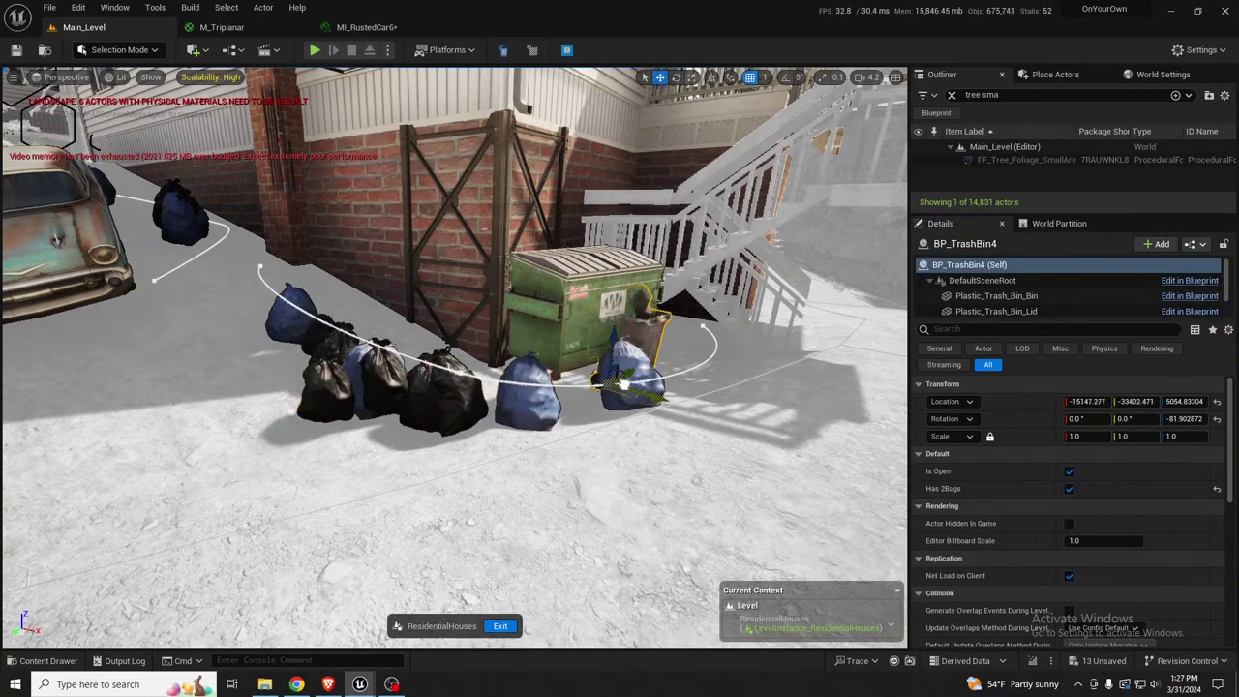
left_click(585, 302)
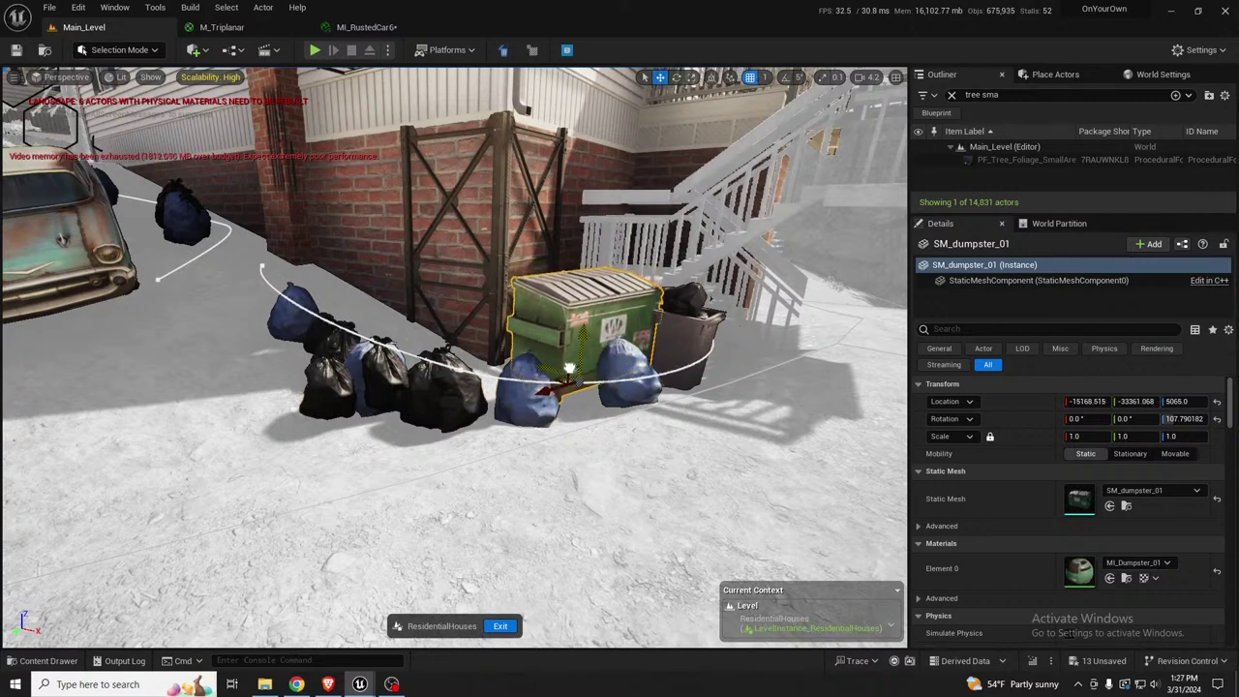
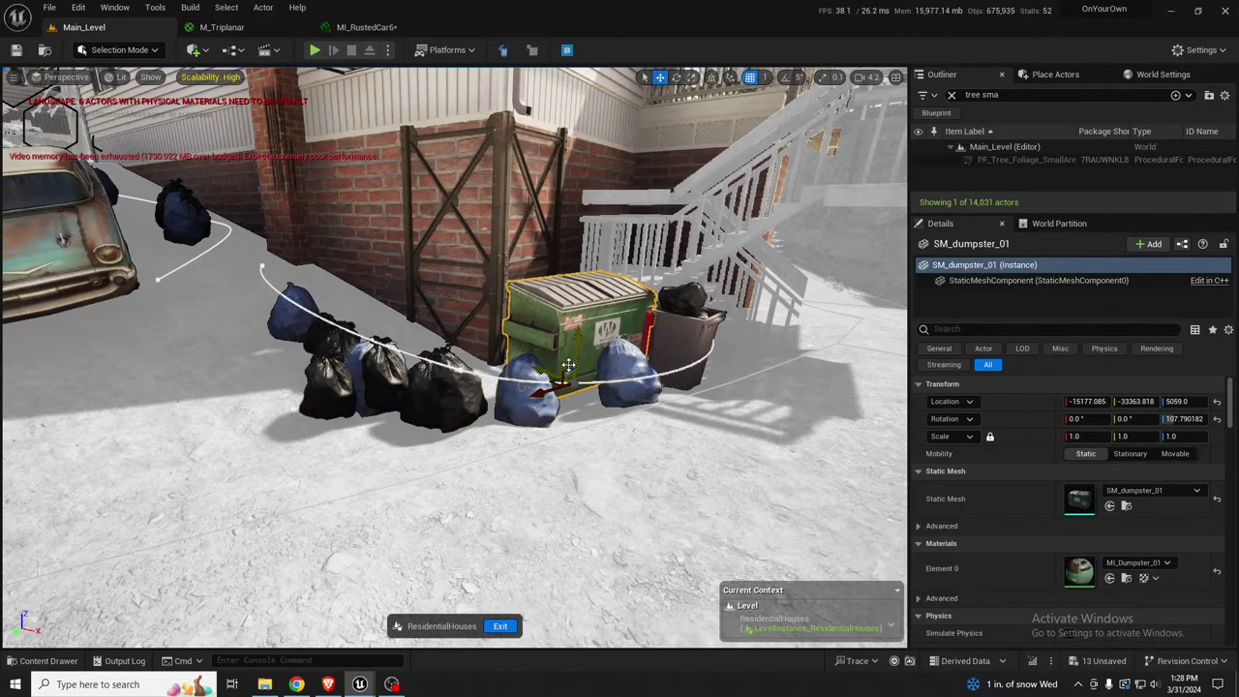
Move the house-side end point of the BP_ia_scatter_roadTracks14 spline past the house toward the main road
right_click_drag(750, 405, 775, 465)
right_click_drag(639, 423, 586, 424)
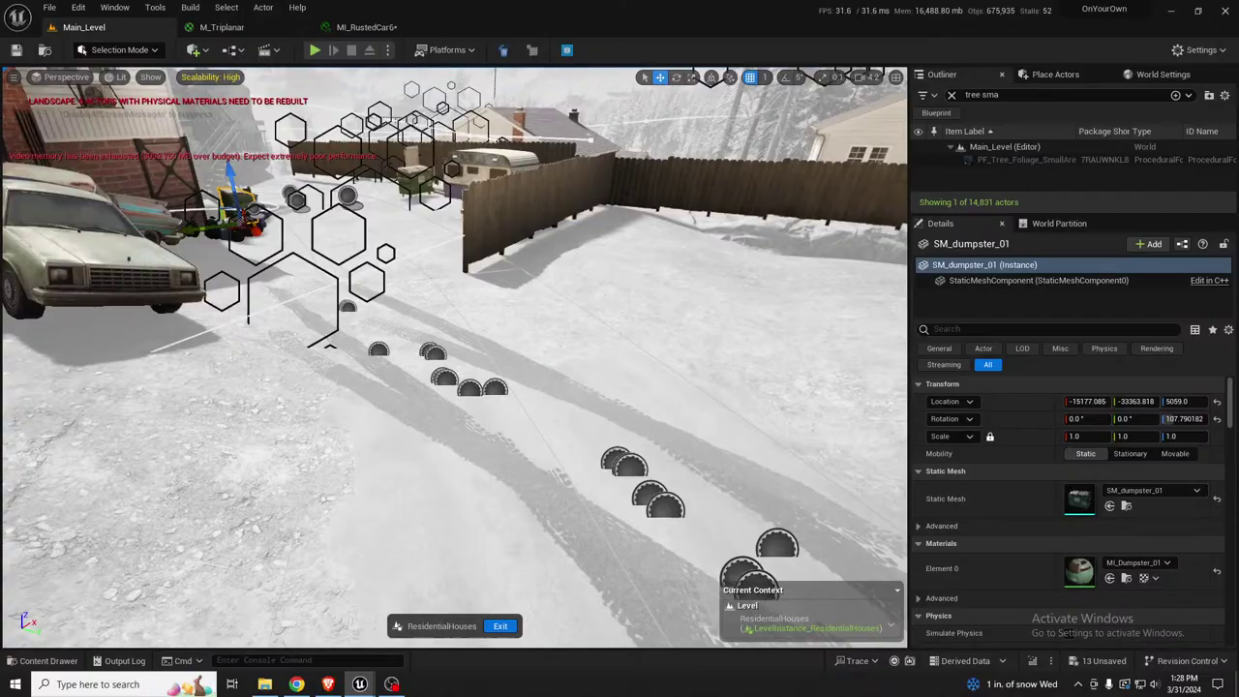
left_click(496, 386)
right_click_drag(495, 386, 397, 466)
right_click_drag(444, 384, 229, 435)
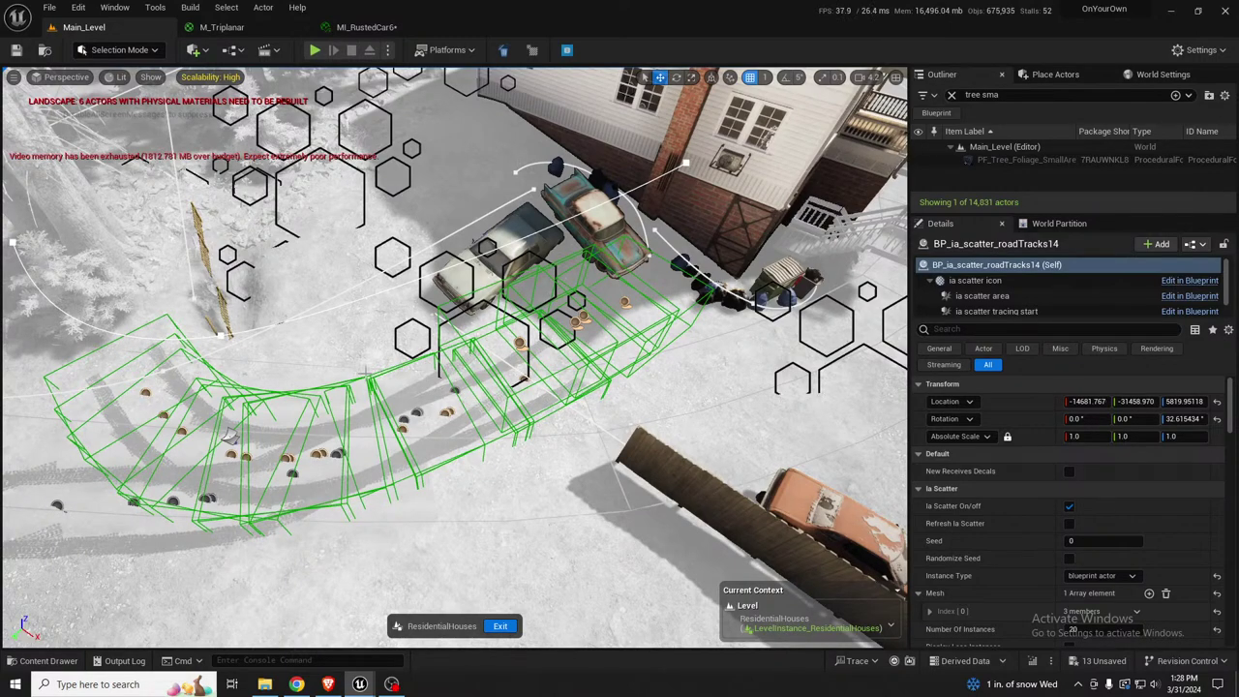
right_click_drag(365, 374, 329, 350)
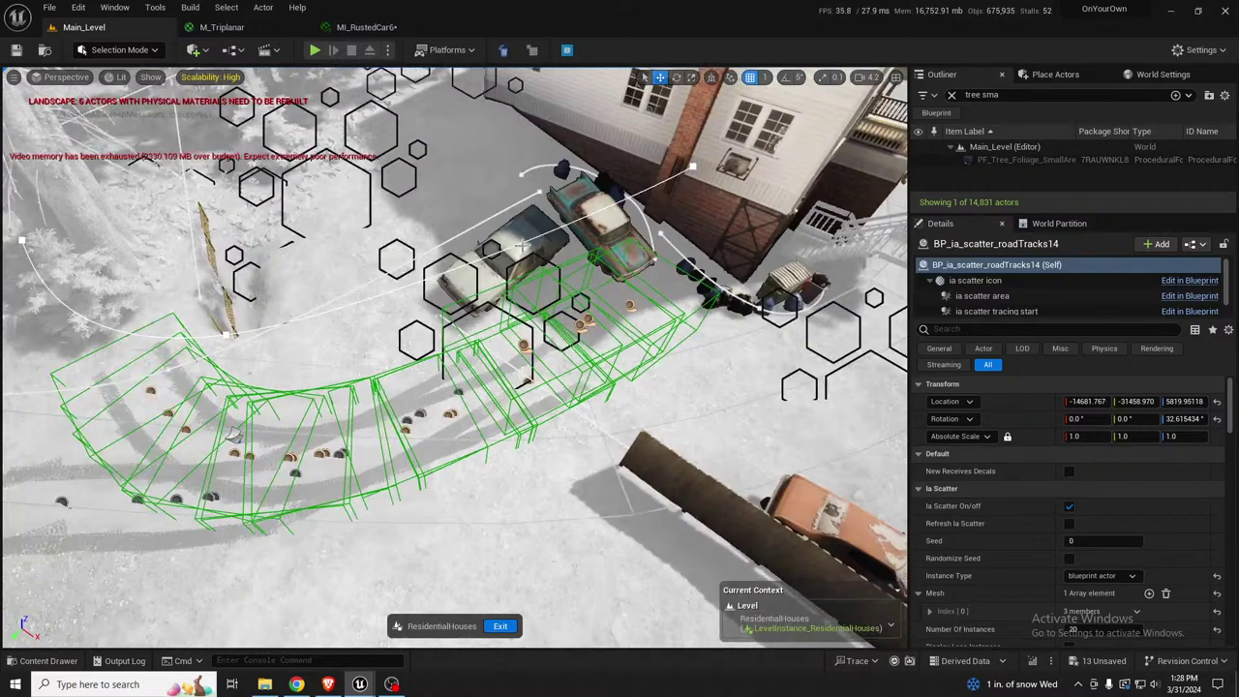
left_click(692, 167)
right_click_drag(689, 209, 551, 200)
left_click_drag(364, 244, 641, 407)
middle_click_drag(640, 407, 750, 426)
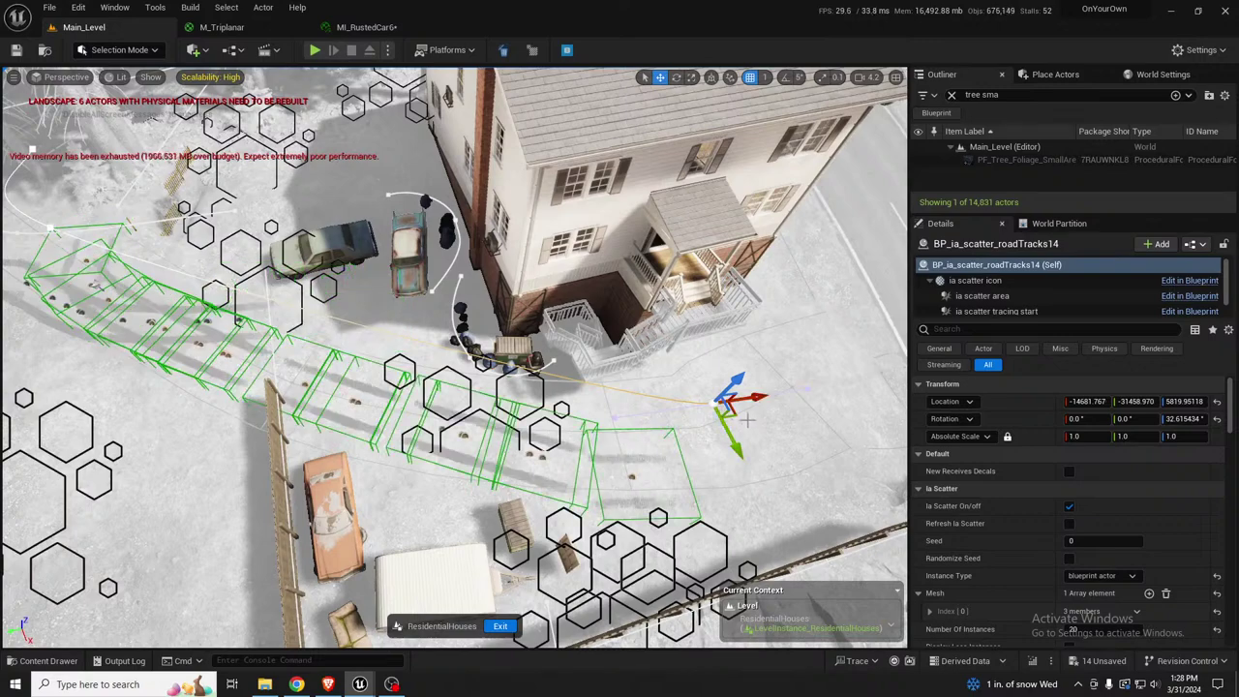
left_click_drag(745, 418, 825, 391)
Reshape the road-track spline's end by rotating its end point and stretching its tangent, and shift the point closer to the road
key("e")
left_click_drag(773, 442, 865, 461)
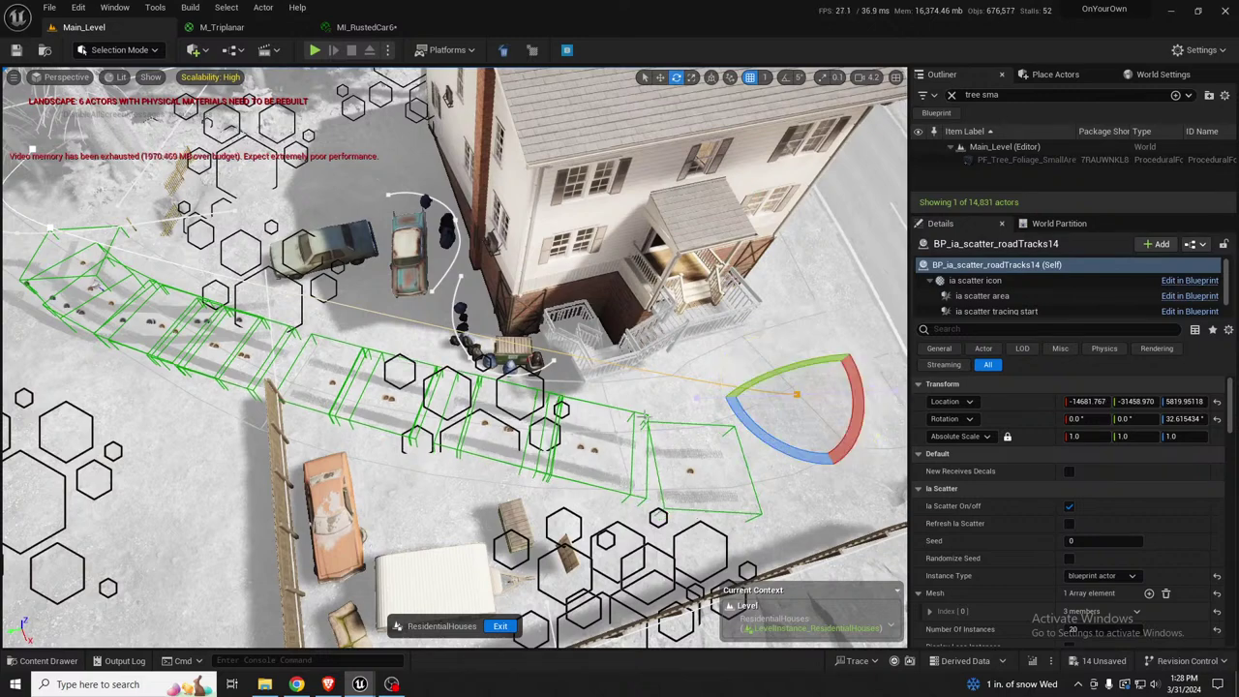
right_click_drag(832, 455, 881, 449)
left_click(659, 384)
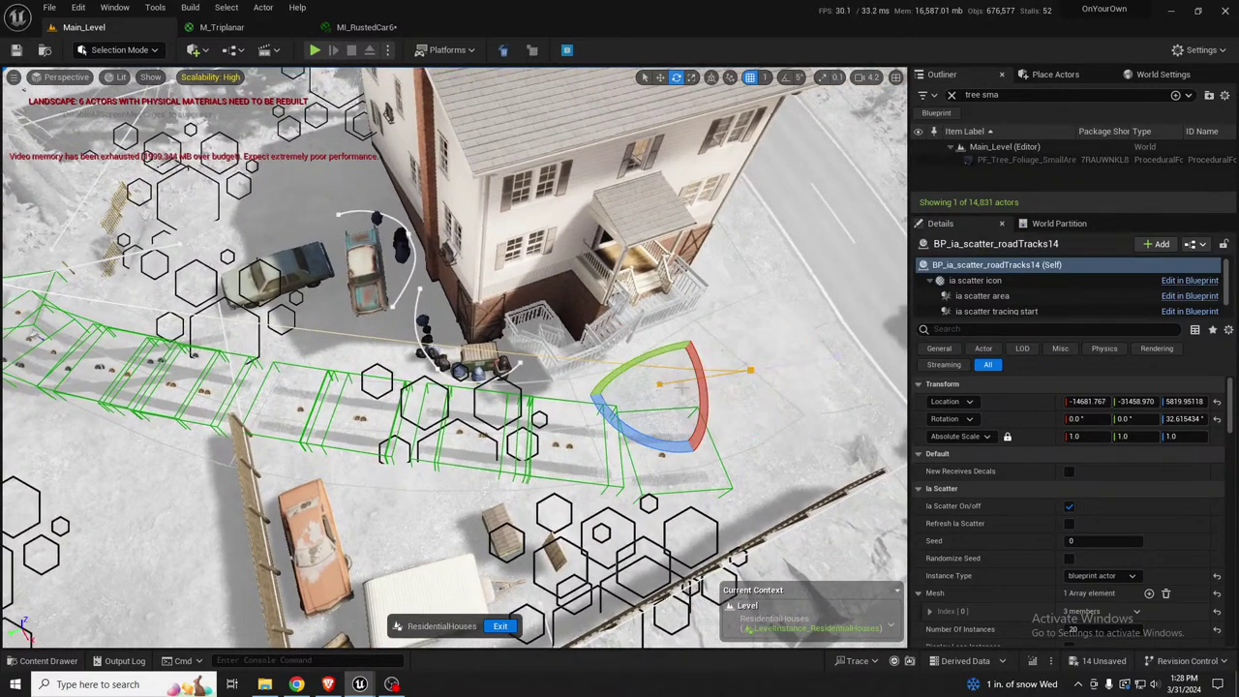
key("w")
left_click_drag(671, 393, 343, 427)
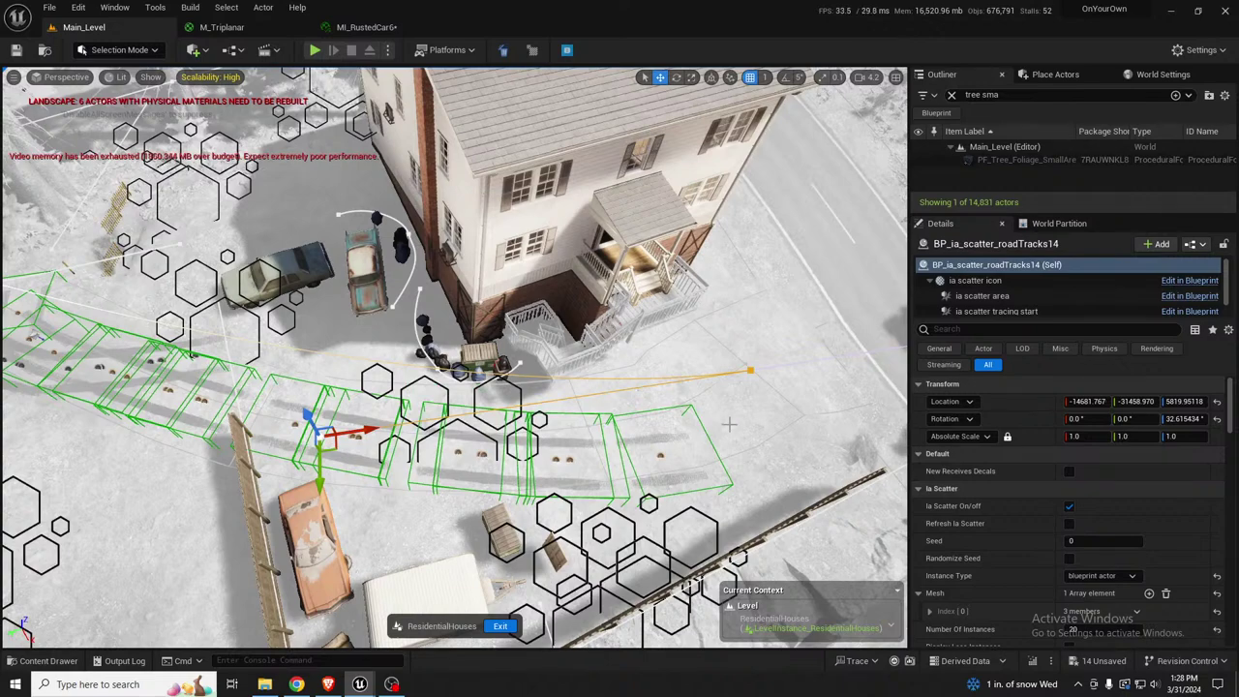
left_click(752, 368)
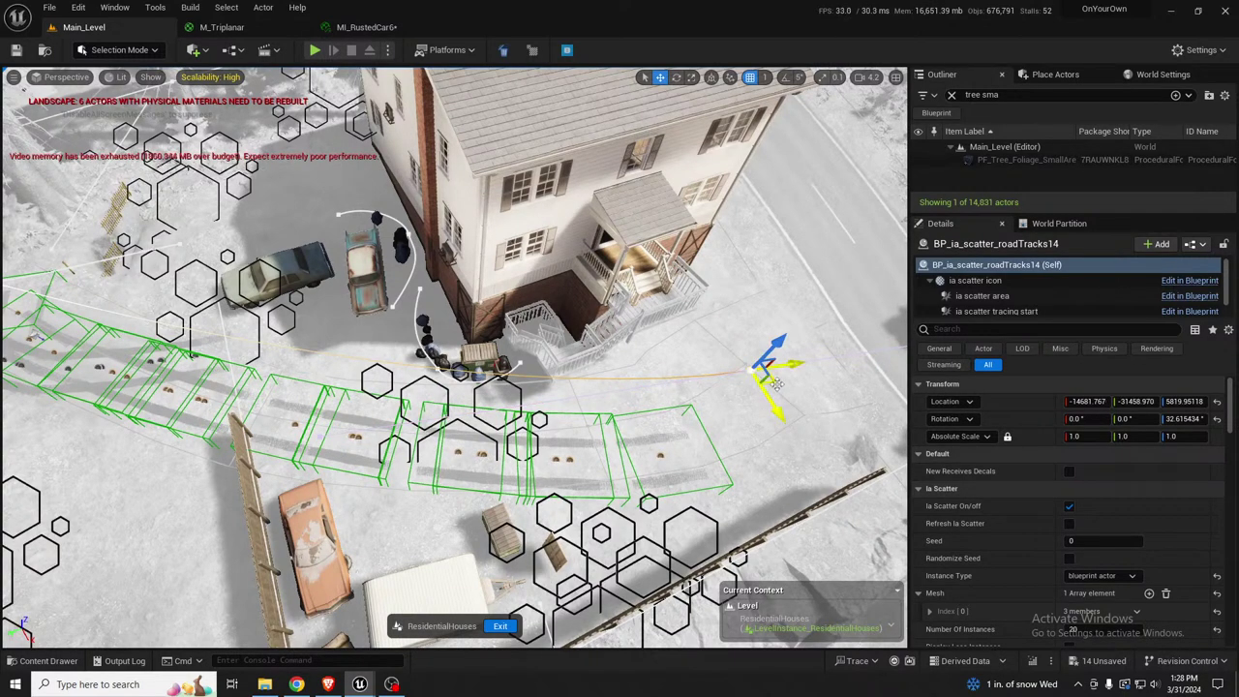
left_click_drag(780, 378, 823, 355)
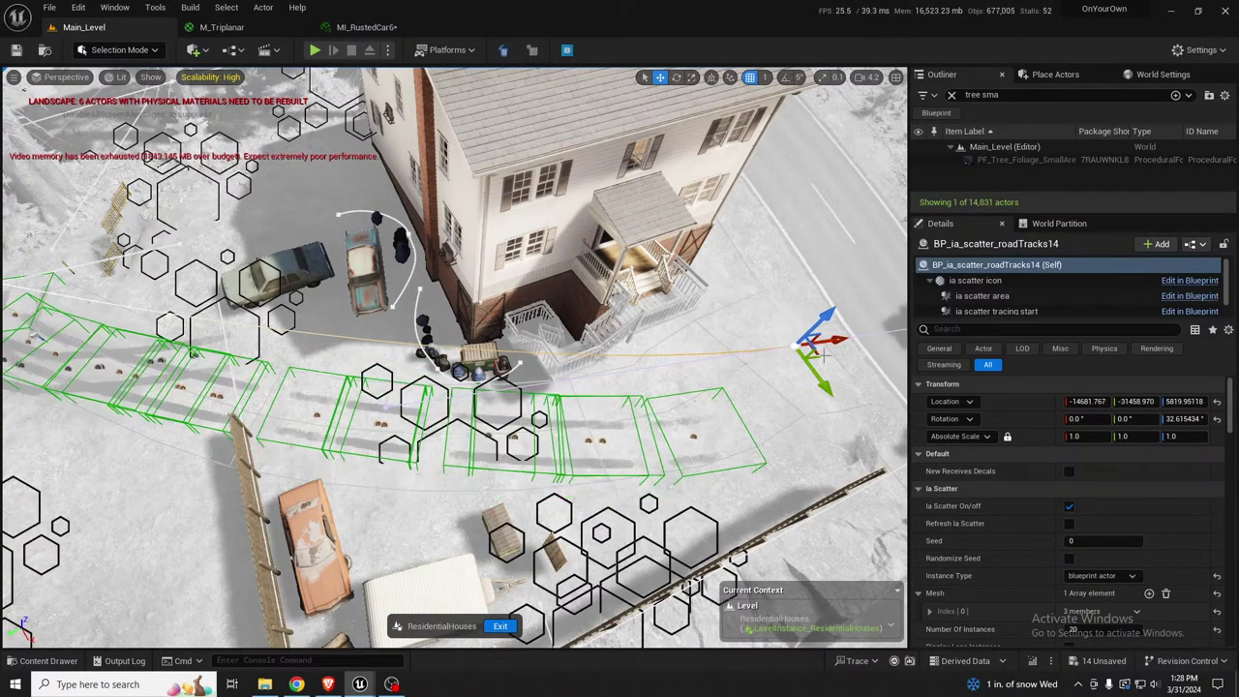
Set the number of instances for the road-track scatter to 30
right_click_drag(823, 356, 891, 358)
right_click_drag(697, 407, 698, 435)
scroll(1096, 484, "down", 3)
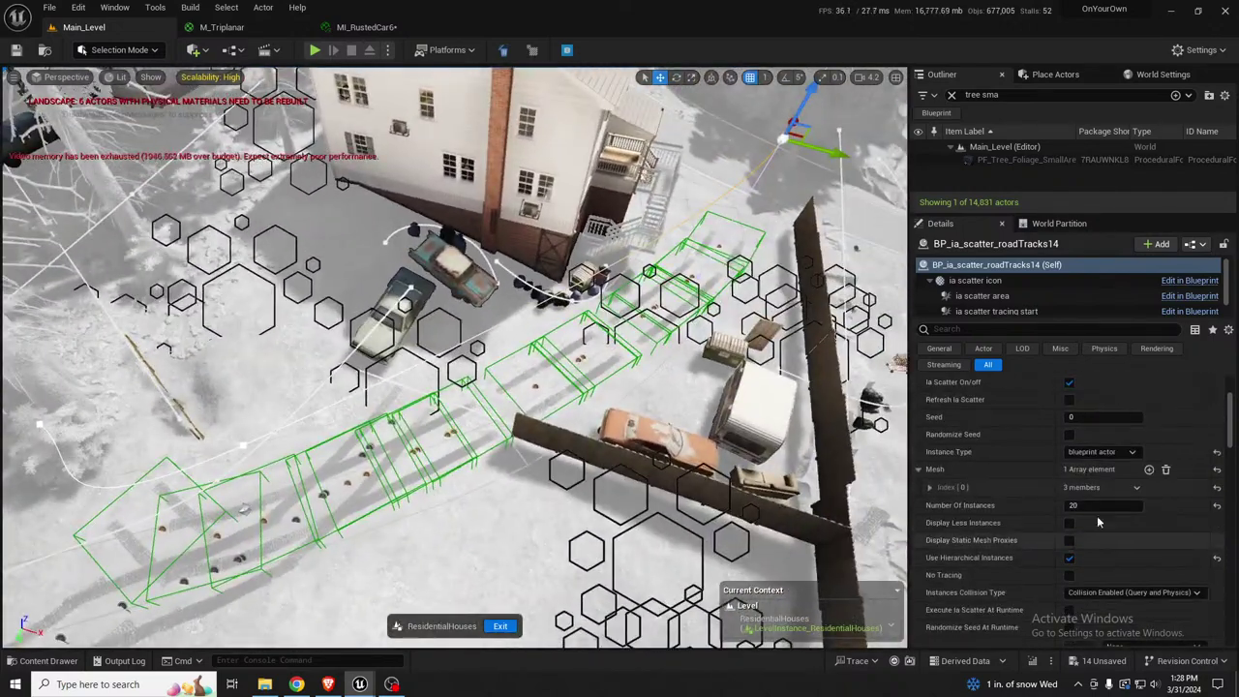
left_click(1113, 505)
type("25")
key("Return")
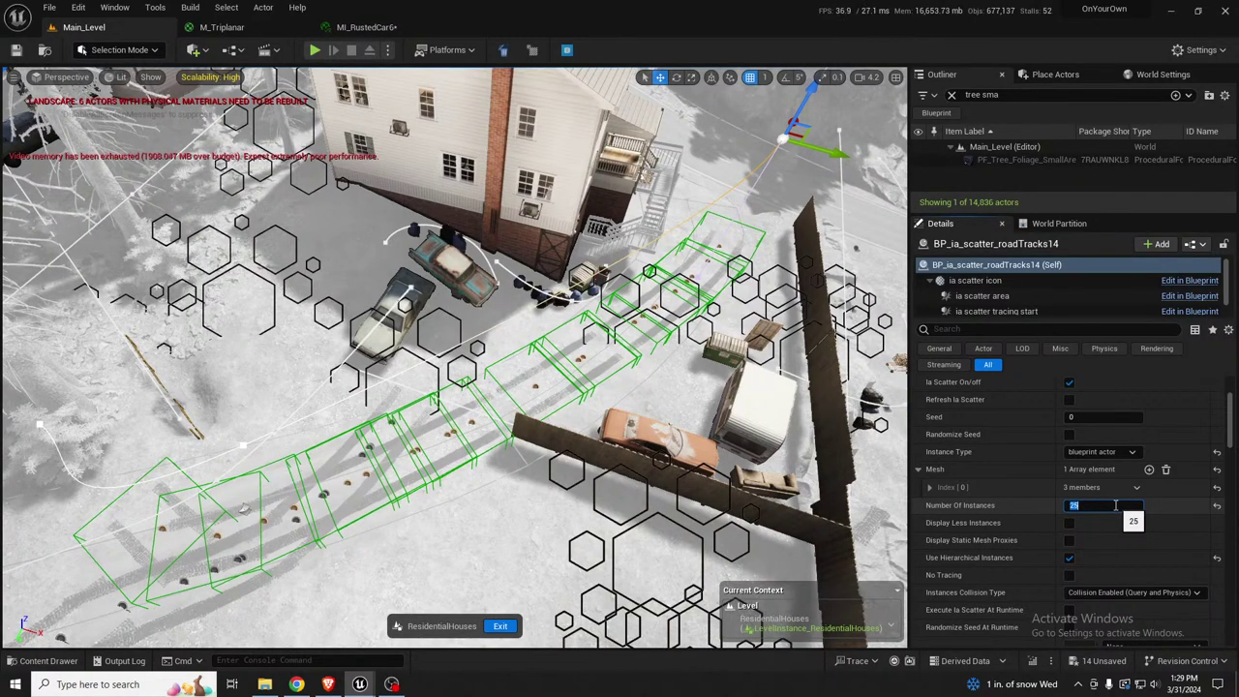
type("30")
key("Return")
Switch the road tracks' spline distribution type to fixed distance and set the fixed instance distance along spline to 500
scroll(1108, 551, "down", 3)
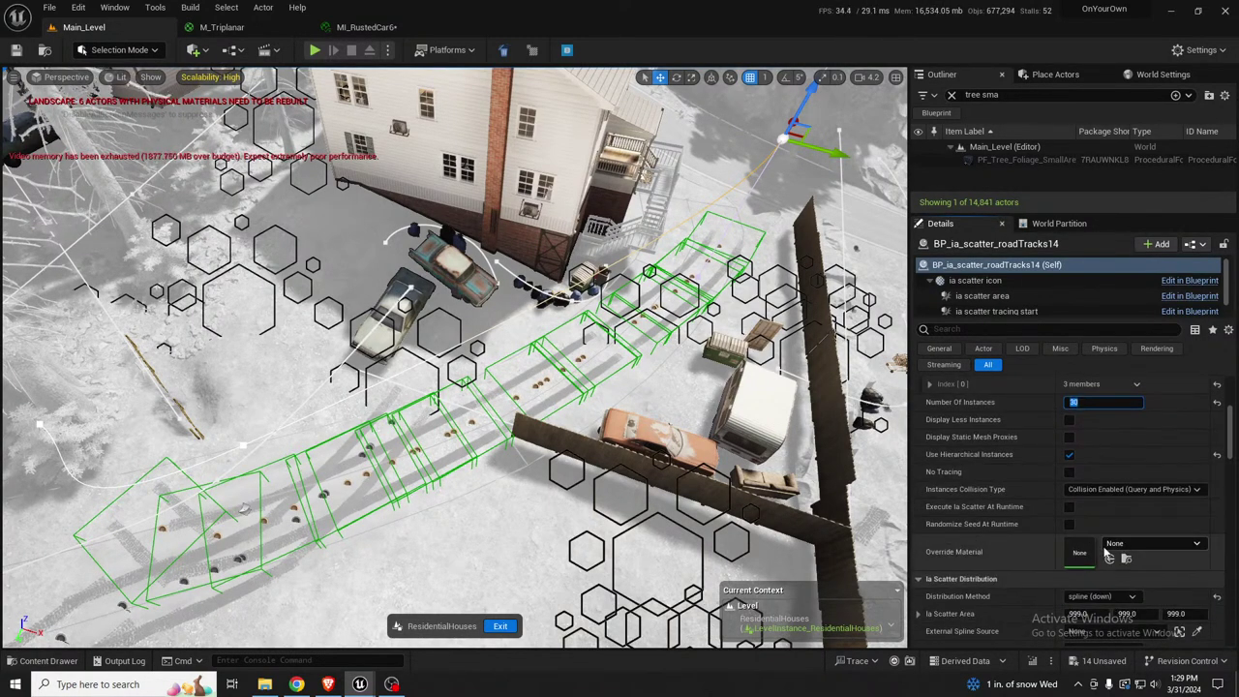
scroll(1122, 543, "down", 5)
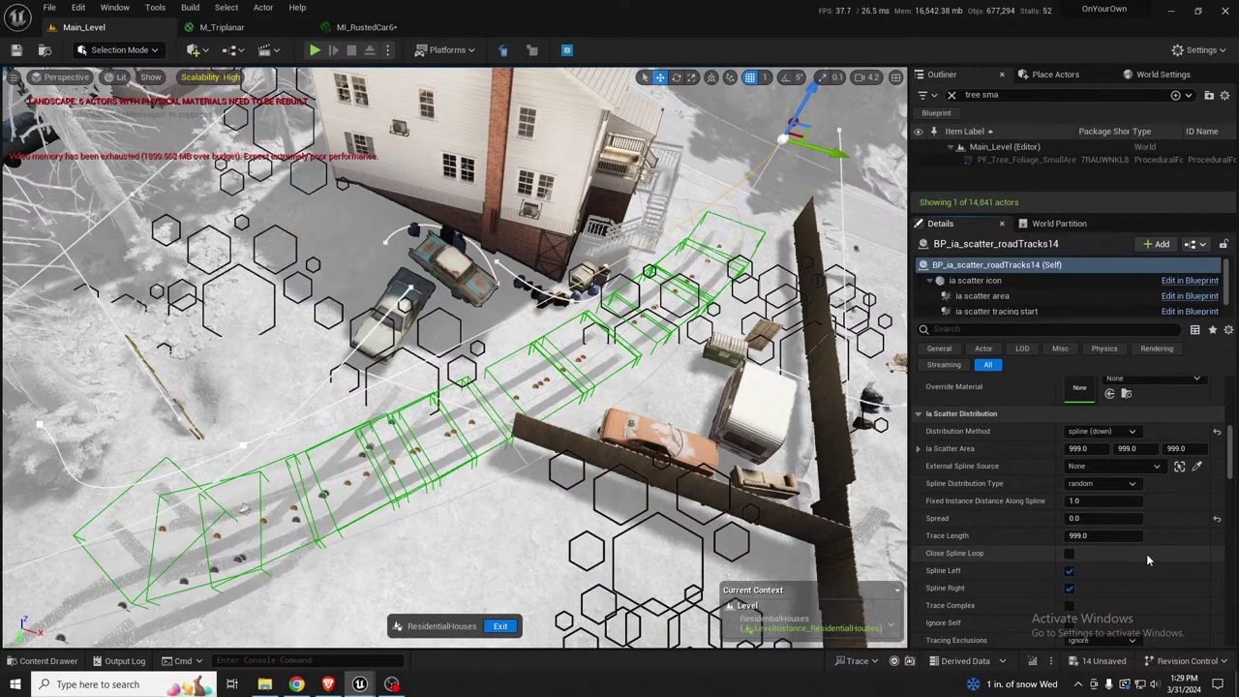
left_click(1103, 483)
left_click(1095, 503)
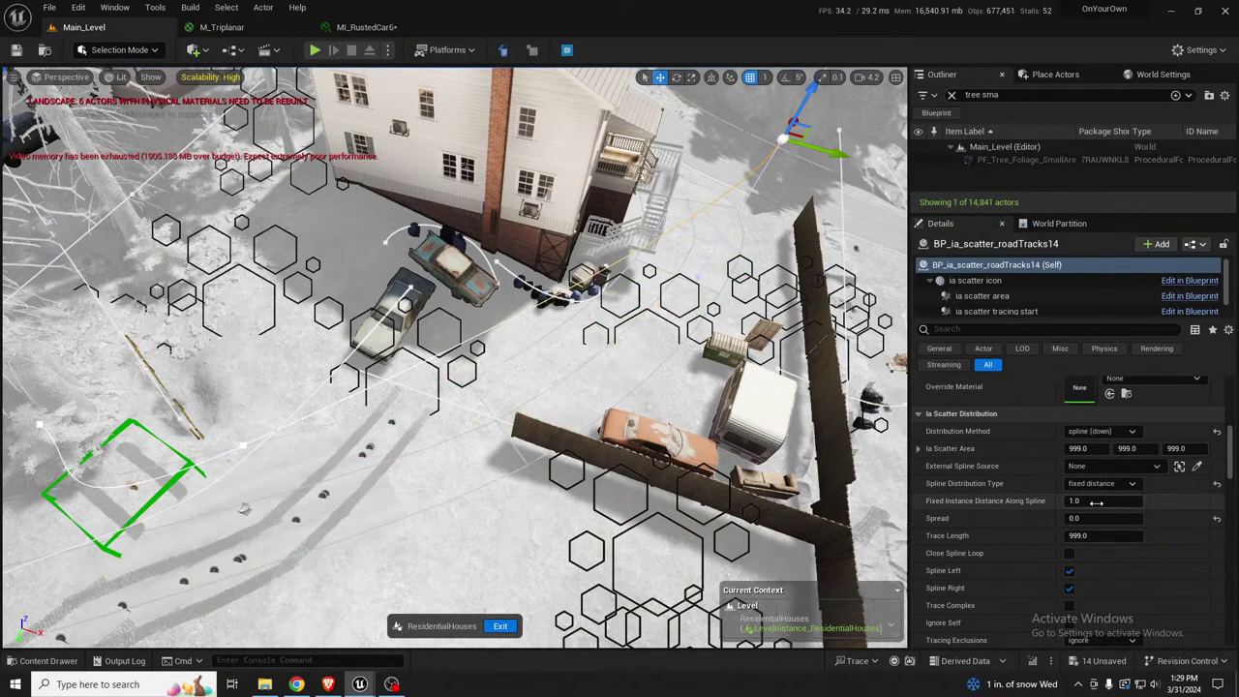
left_click(1096, 502)
type("200")
key("Return")
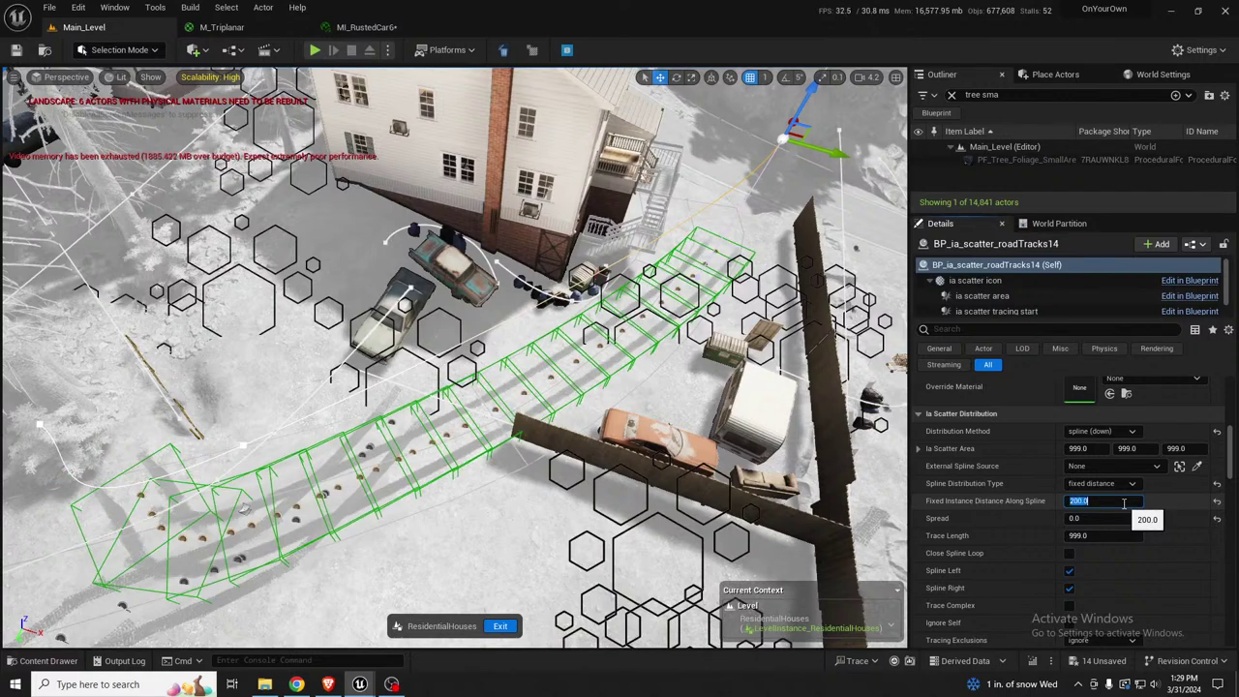
type("300")
key("Return")
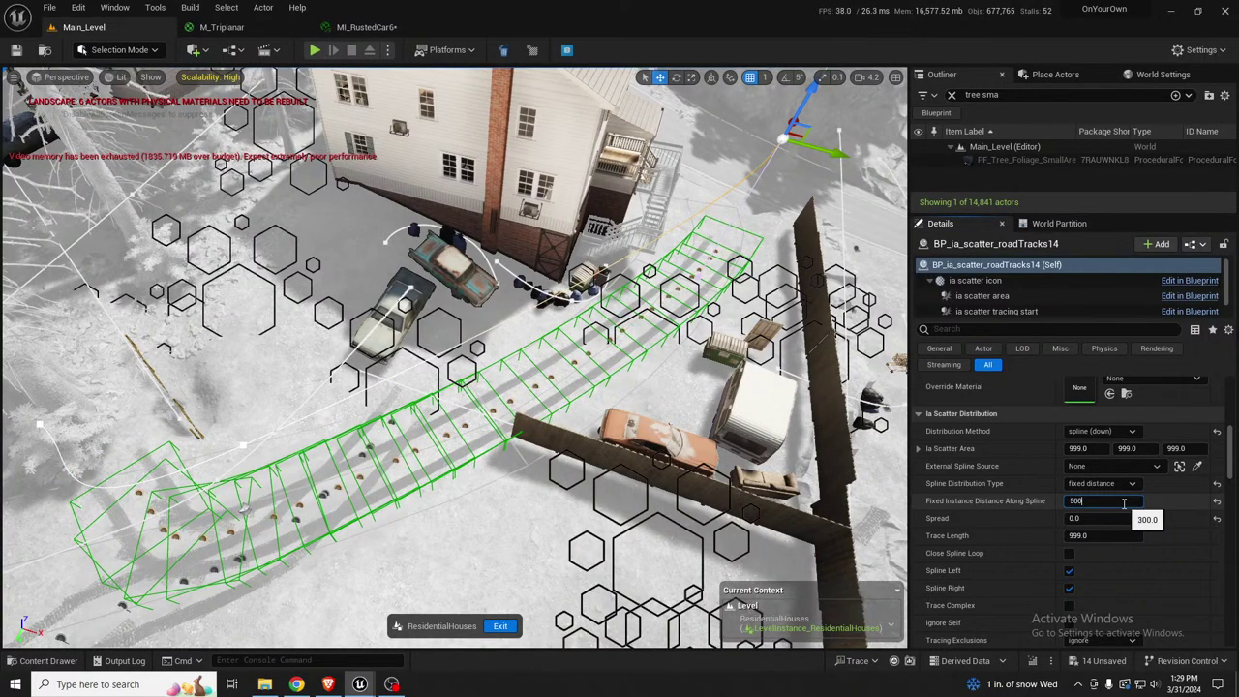
key("Return")
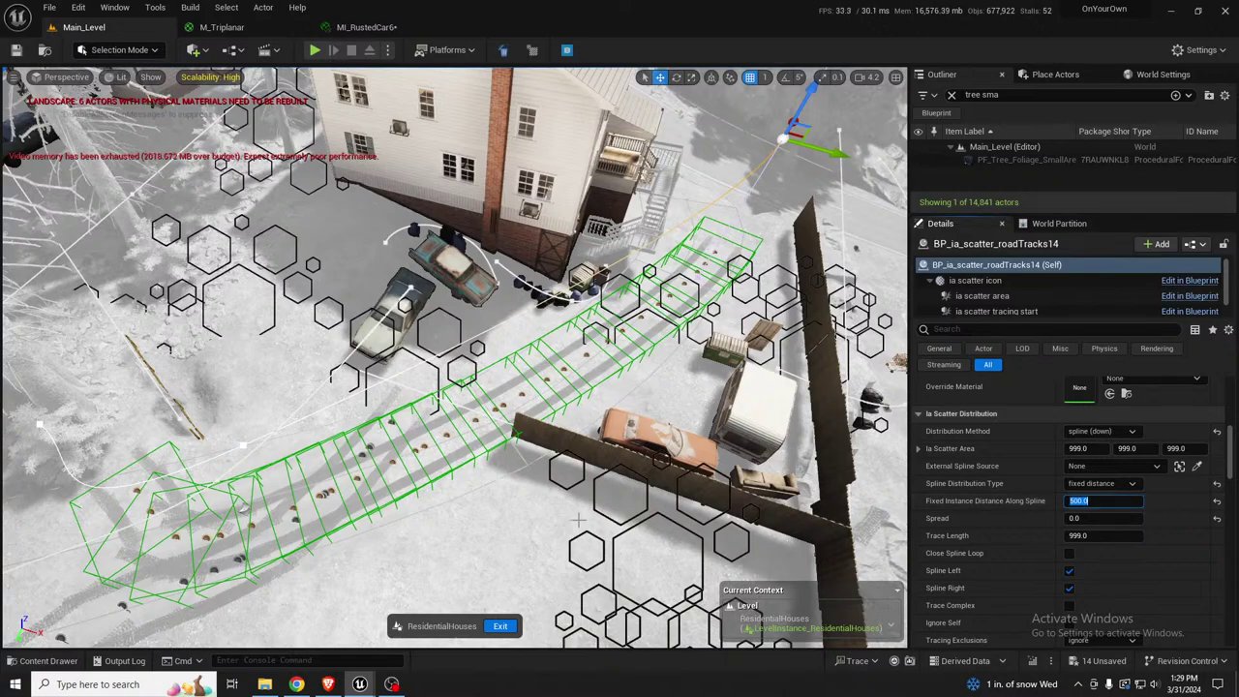
key("f")
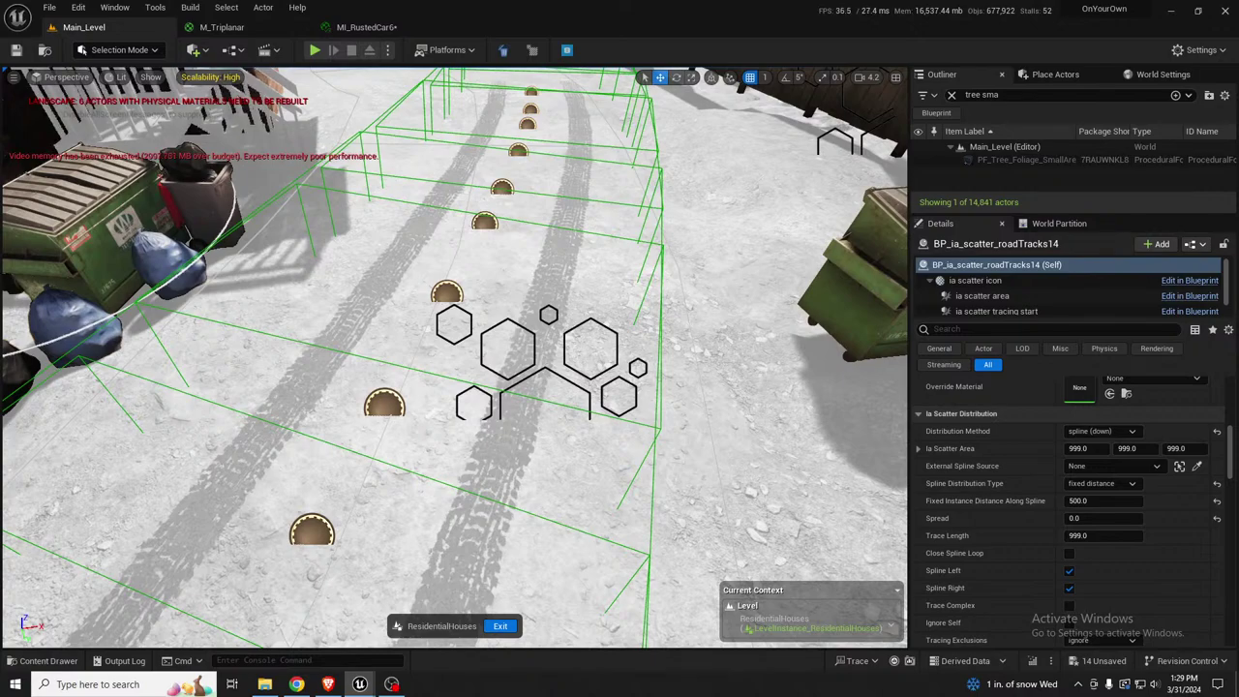
right_click_drag(581, 368, 193, 315)
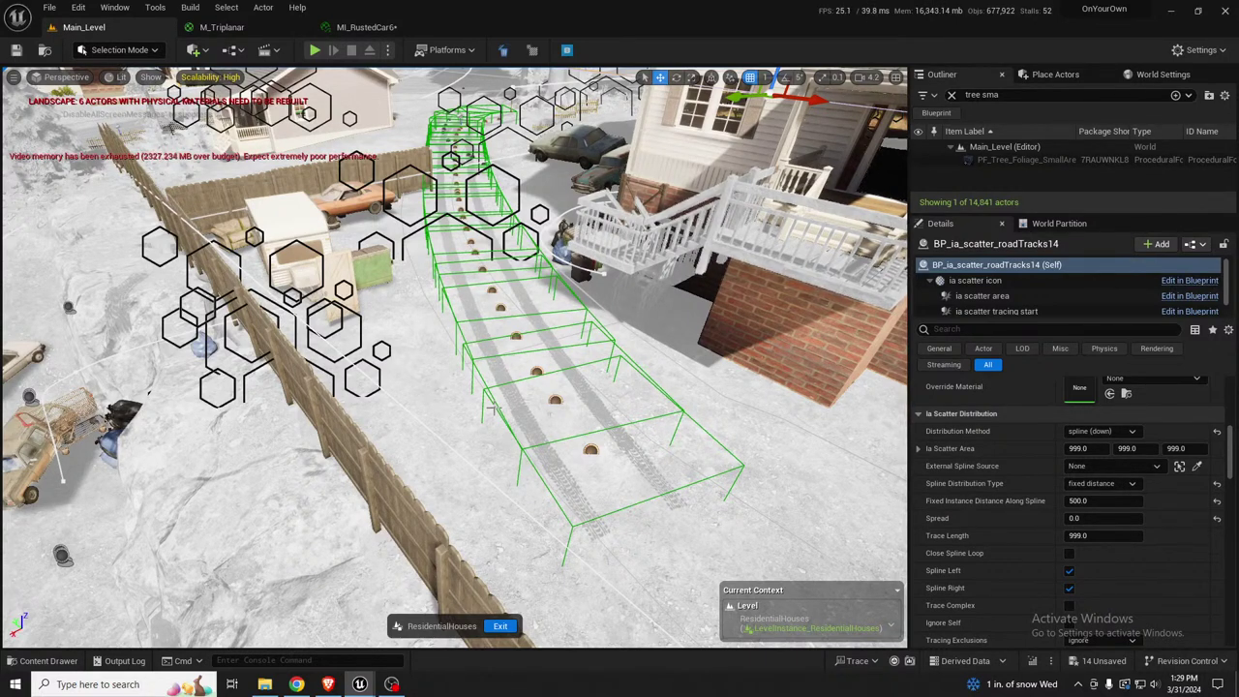
Finish editing the ResidentialHouses level instance and save its level changes
right_click_drag(430, 361, 373, 395)
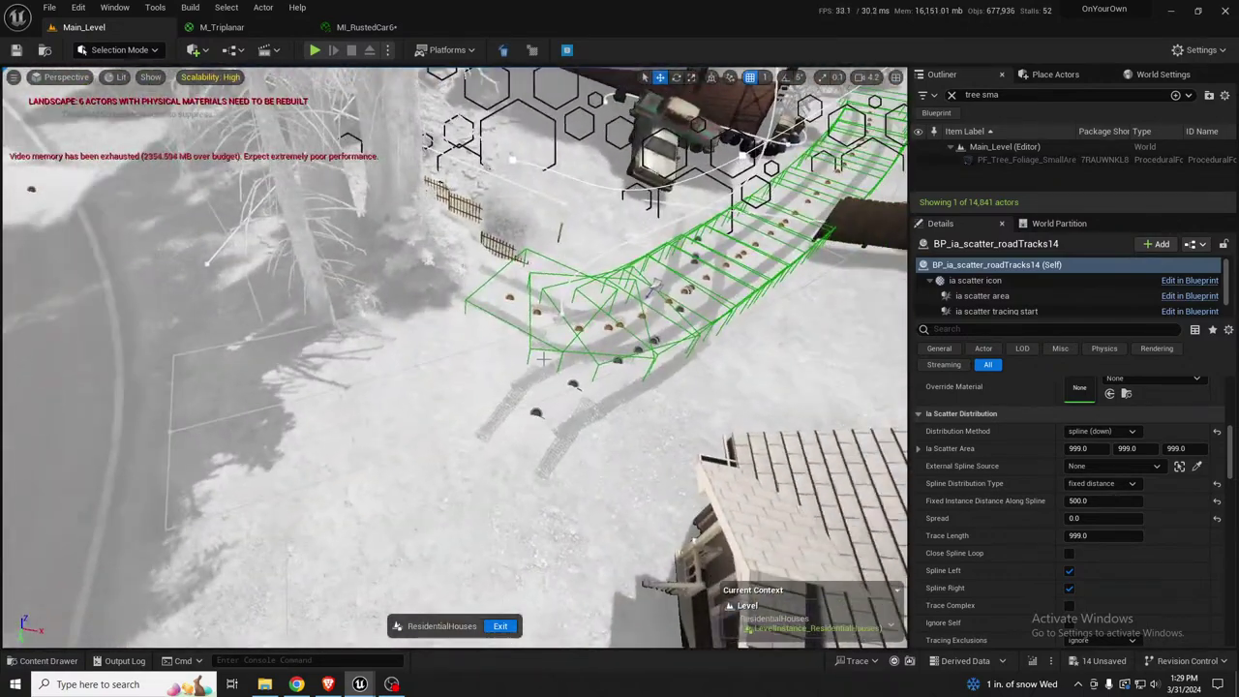
right_click_drag(500, 341, 472, 344)
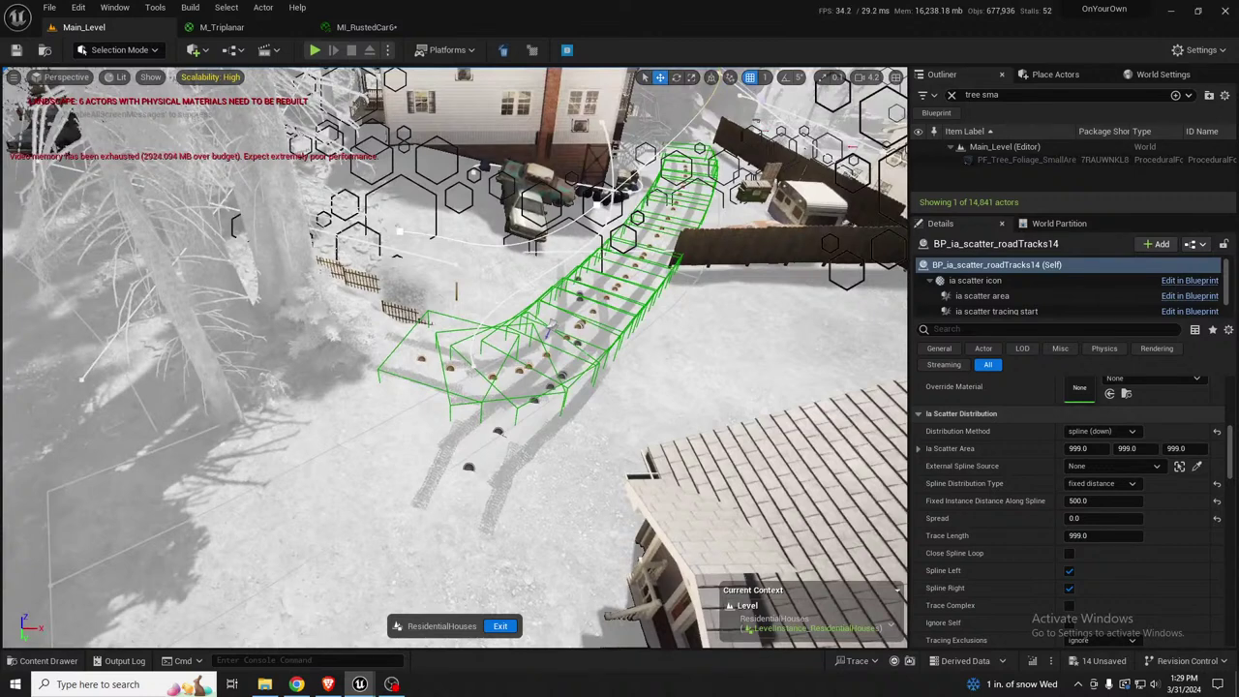
left_click(501, 627)
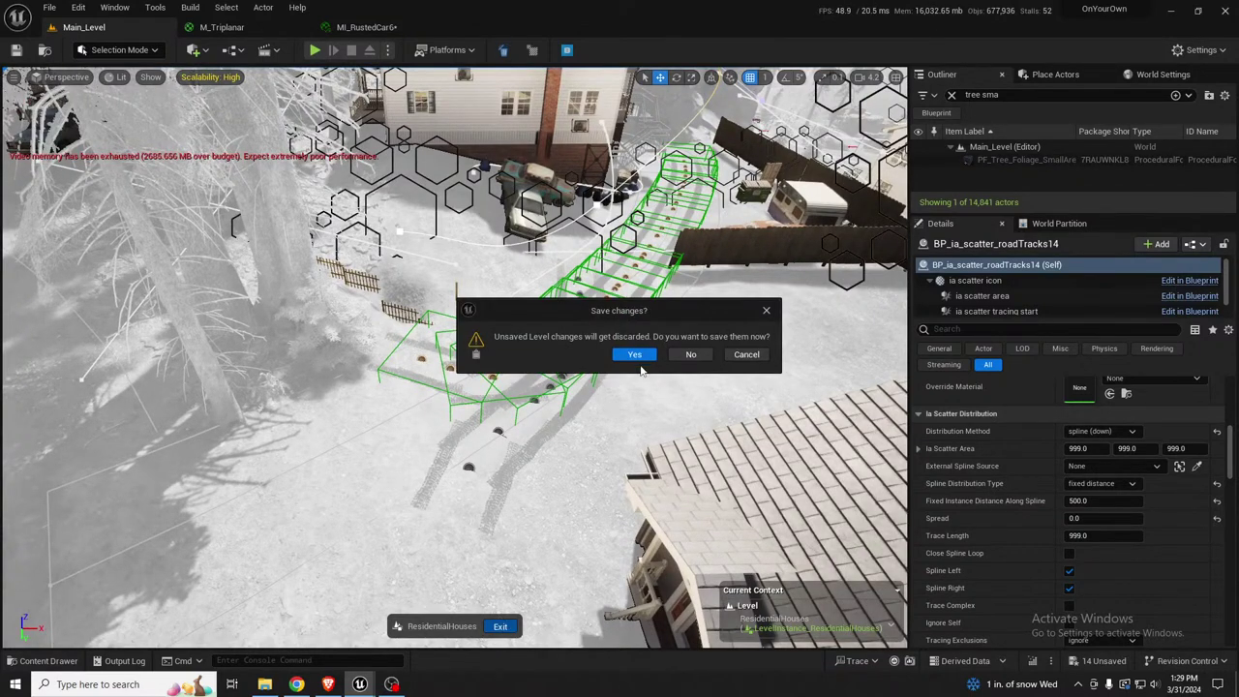
left_click(636, 355)
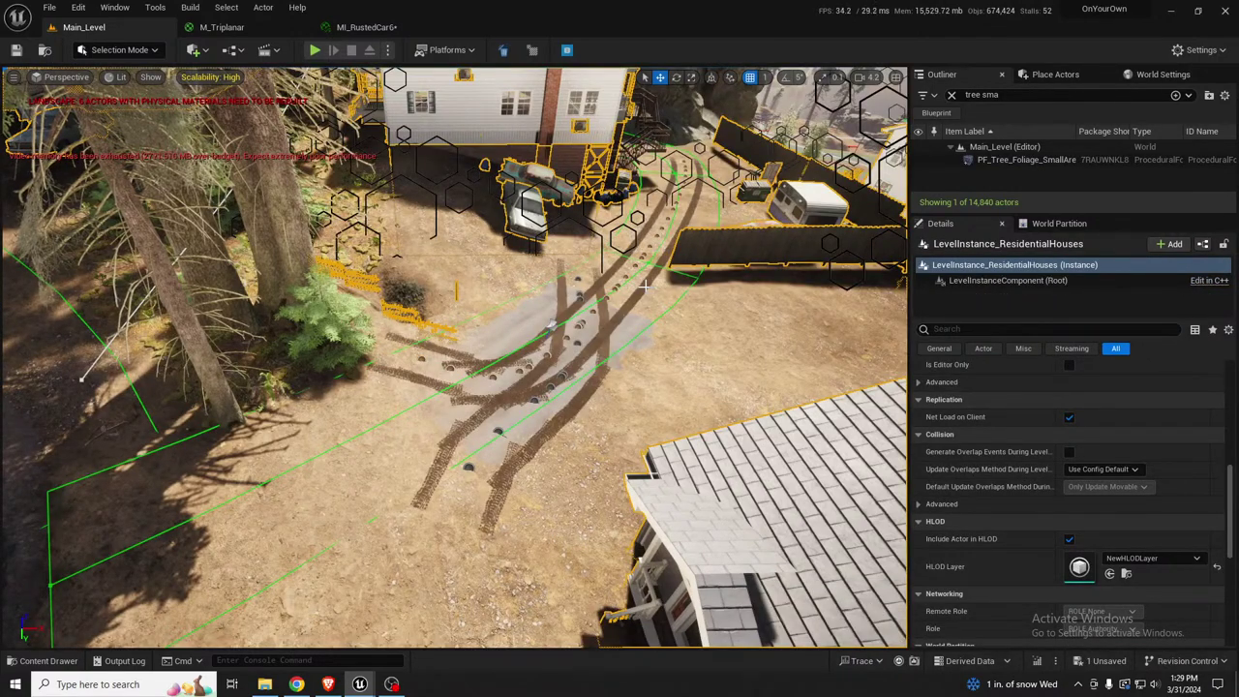
Switch to landscape spline editing and select all connected segments of the main road's spline to access its road mesh
right_click_drag(645, 287, 678, 258)
key("shift+2")
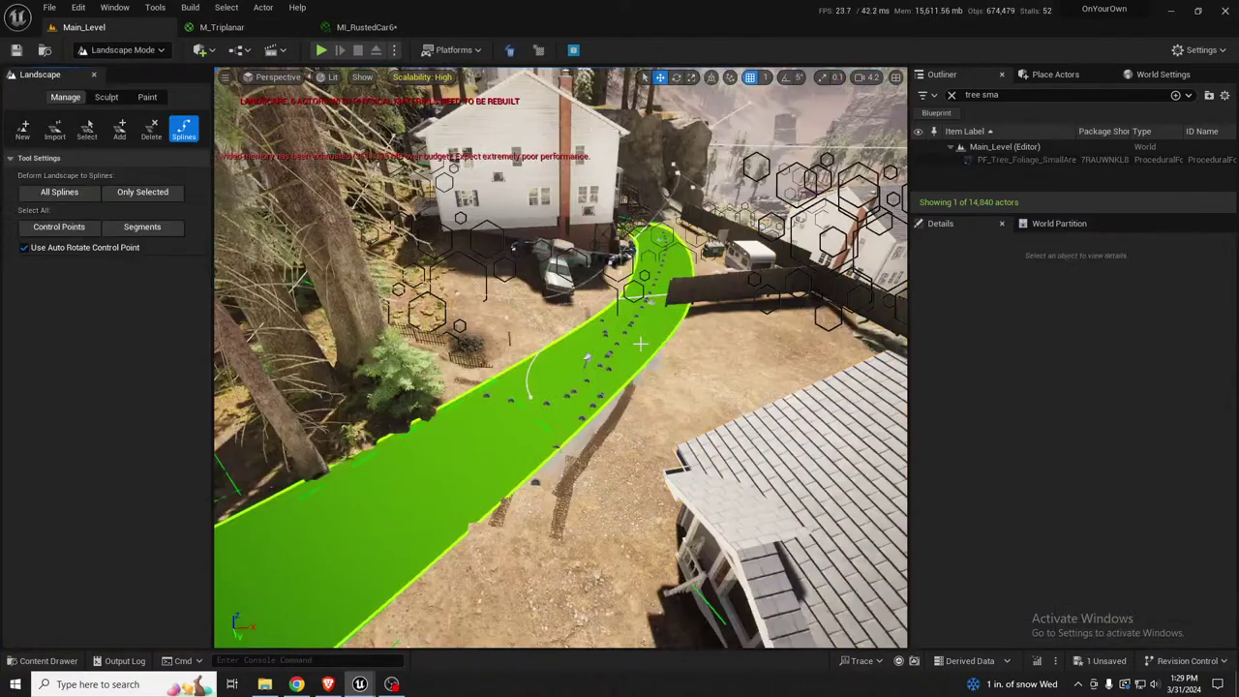
right_click_drag(589, 358, 503, 355)
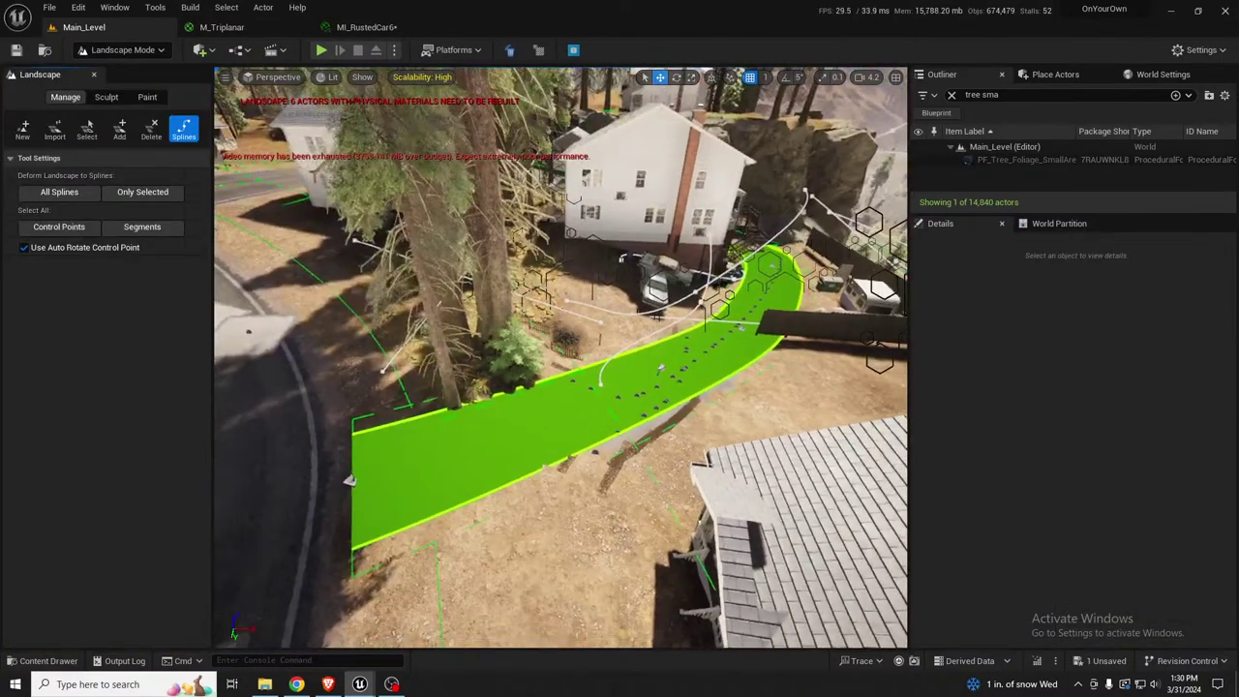
left_click(349, 479)
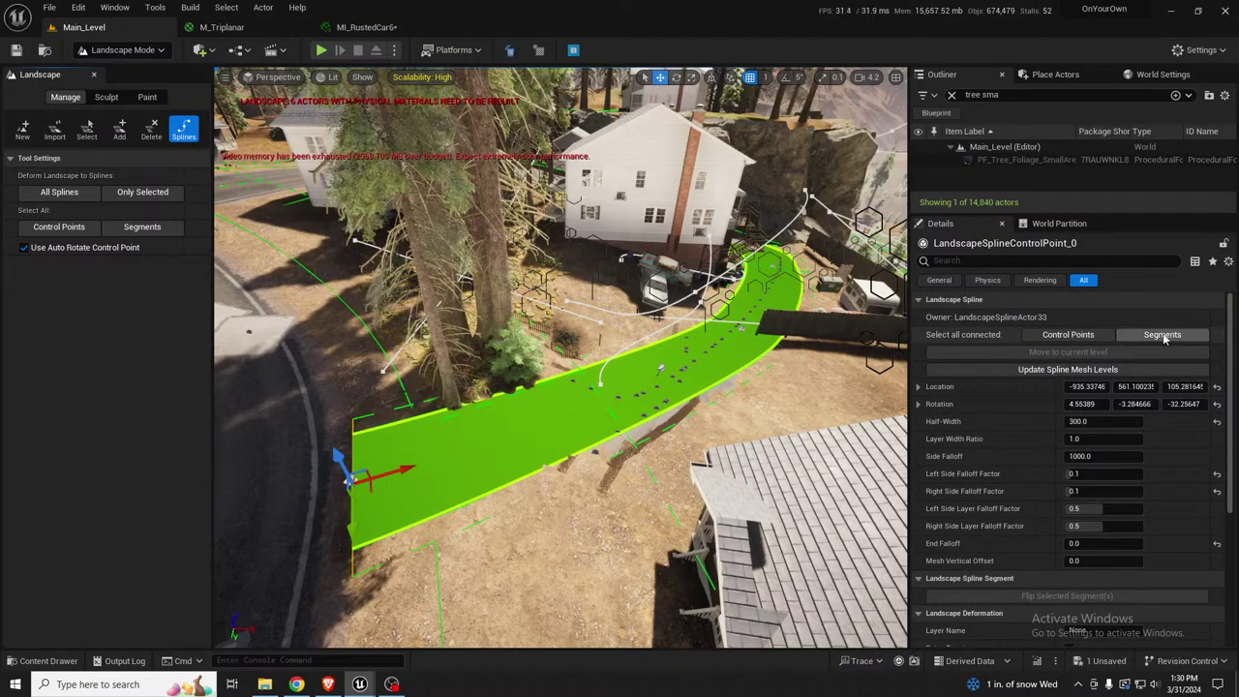
right_click_drag(677, 368, 871, 223)
key("w")
right_click_drag(562, 359, 567, 489)
scroll(562, 358, "down", 5)
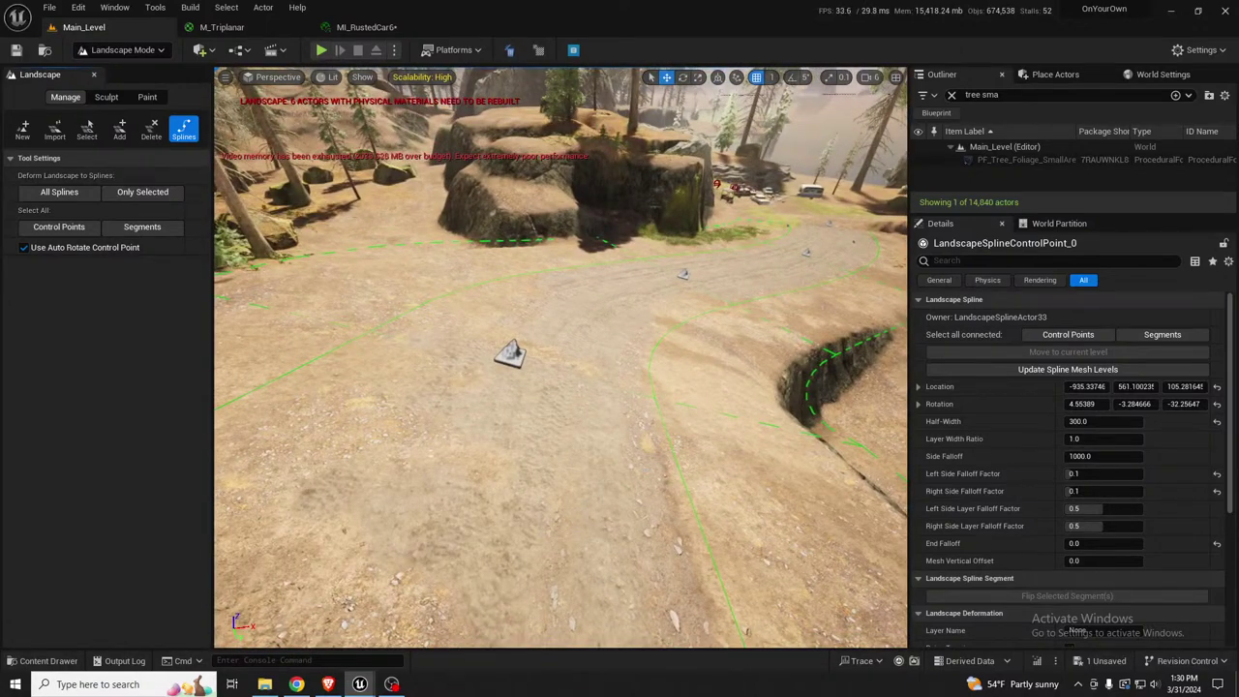
left_click(511, 355)
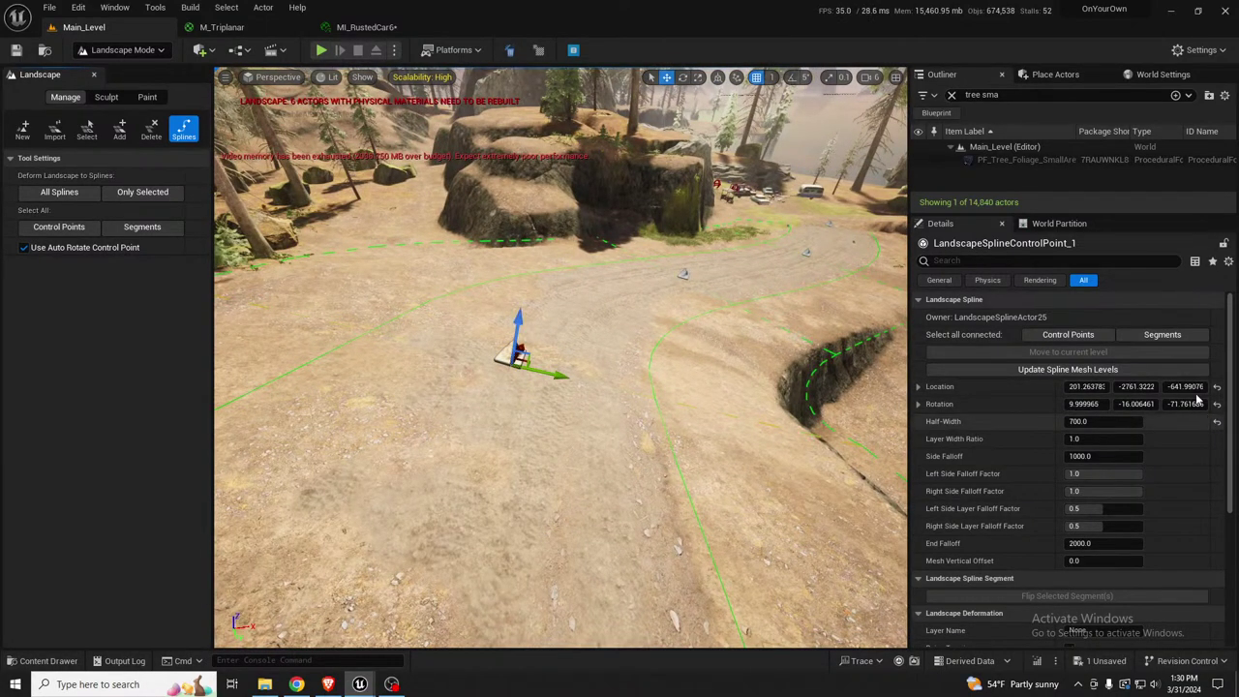
left_click(1165, 334)
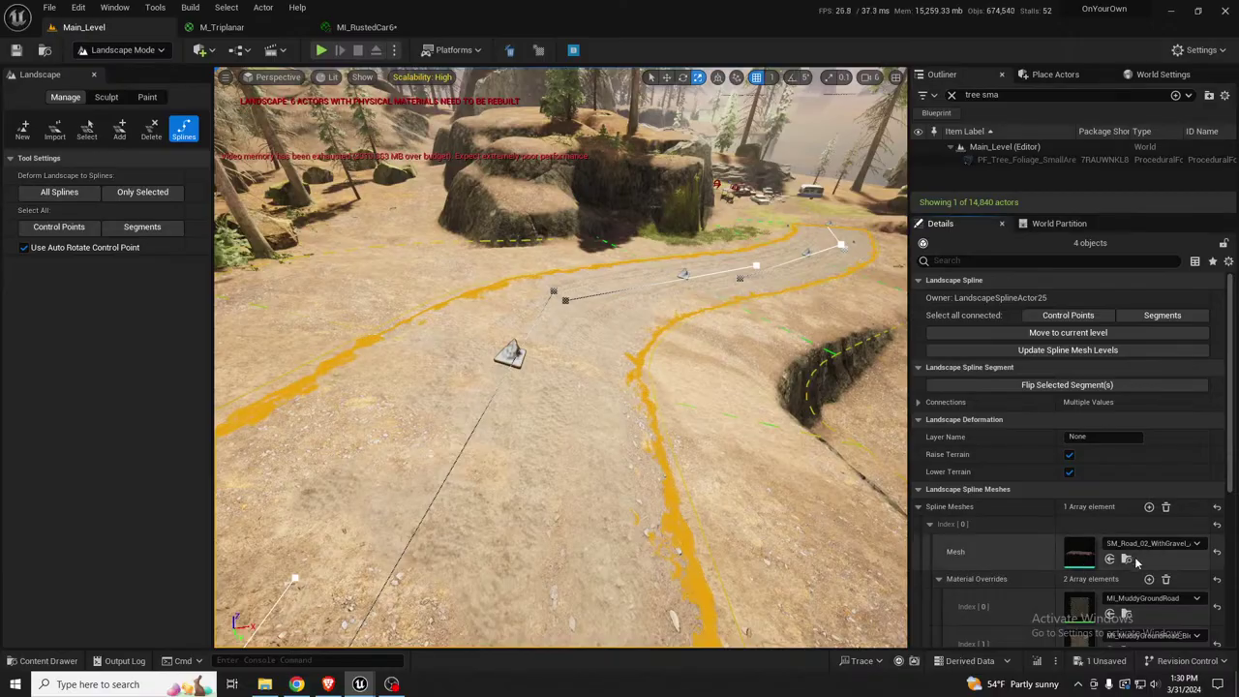
Select all segments of the driveway spline beside the house, add a spline mesh entry, and assign the main road's SM_Road_02_WithGravel mesh
key("s")
right_click_drag(678, 435, 596, 493)
key("s")
scroll(639, 441, "up", 3)
key("w")
key("w")
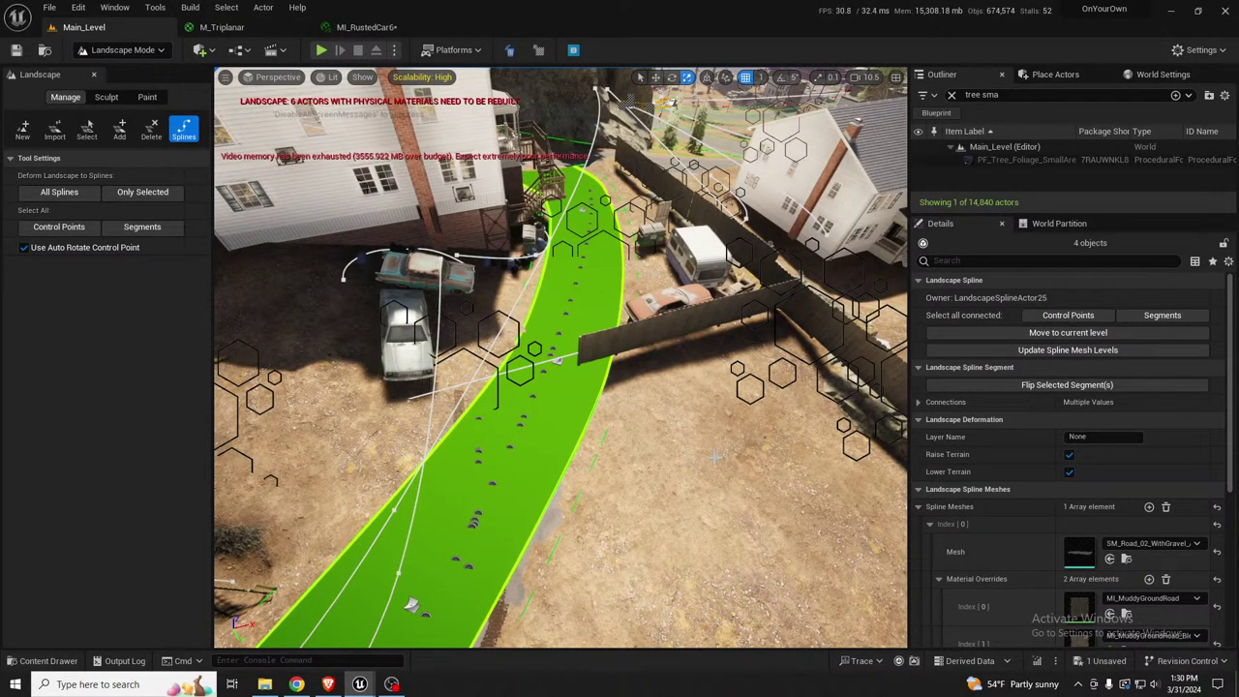
left_click(558, 364)
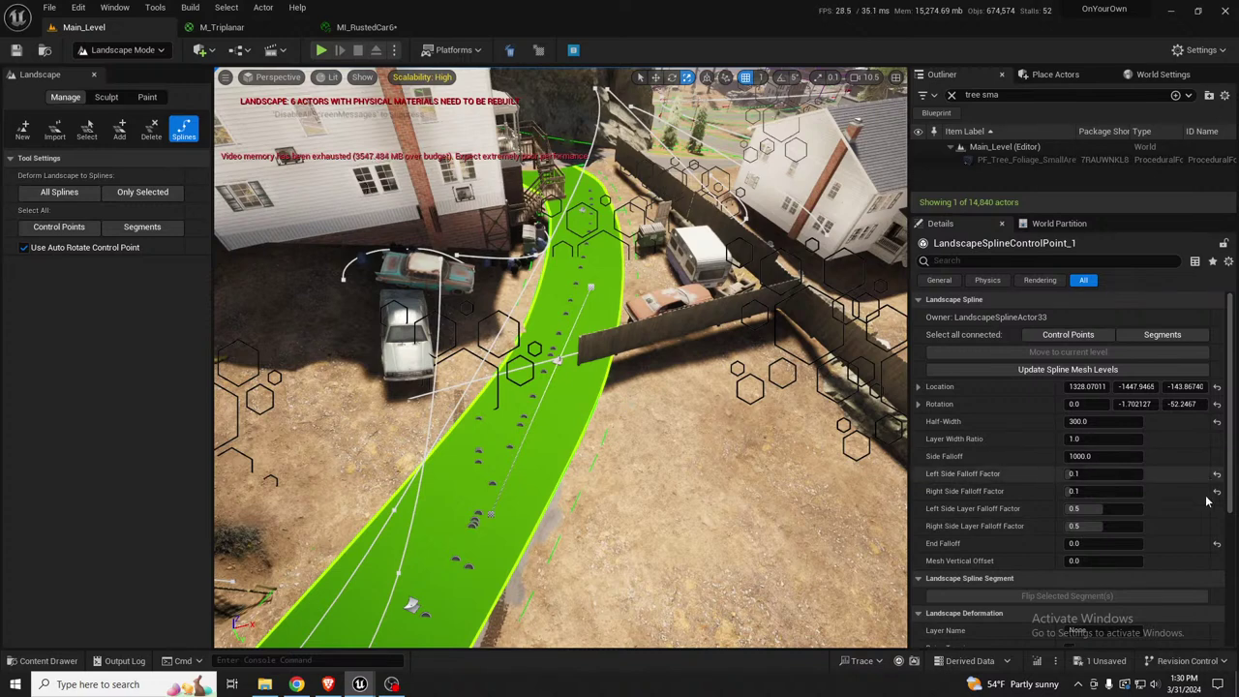
left_click(1152, 335)
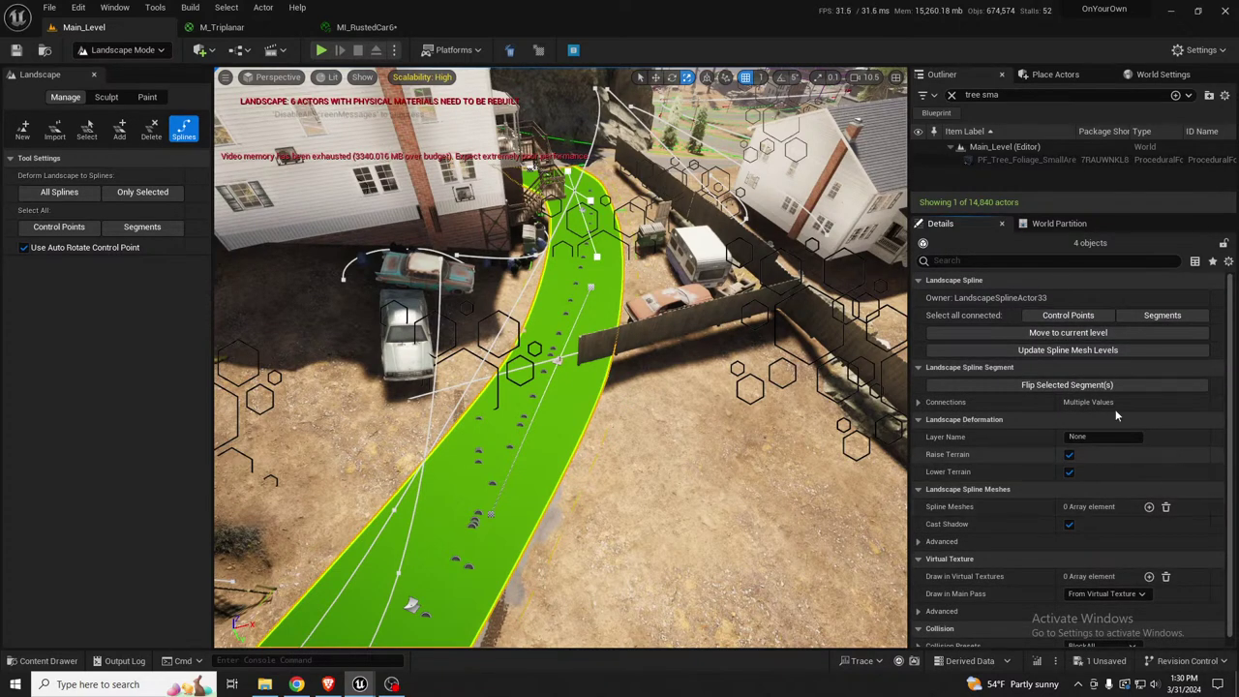
left_click(1149, 508)
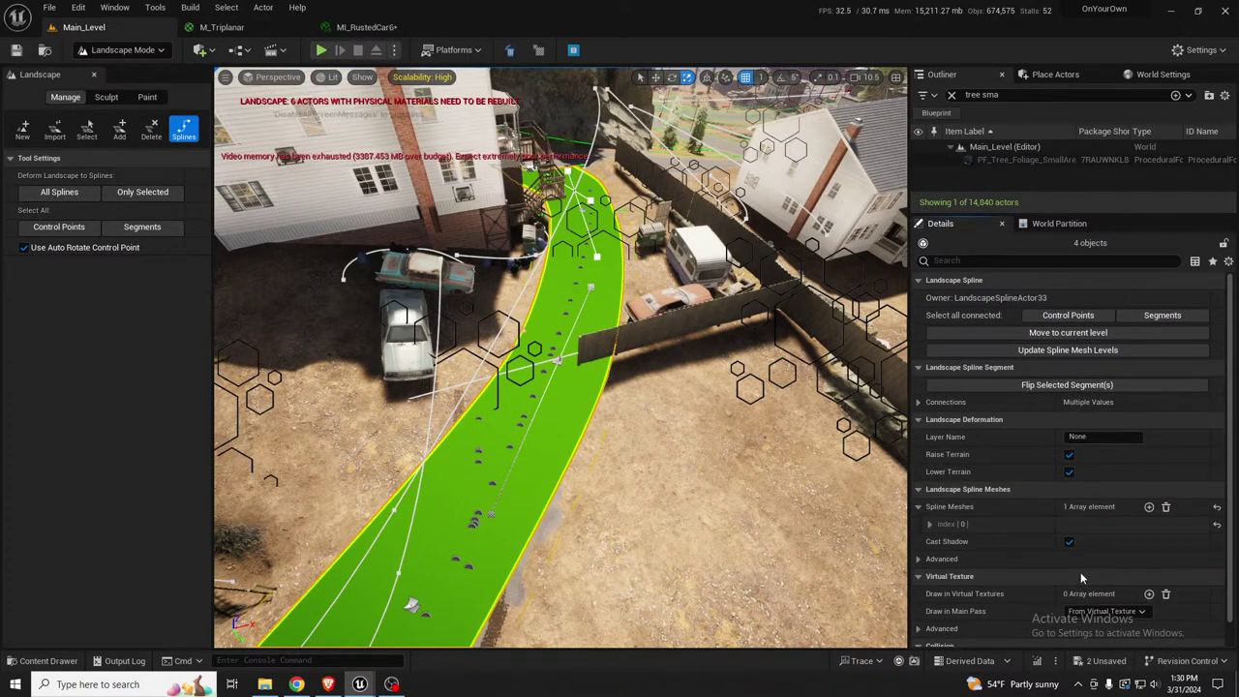
left_click(929, 524)
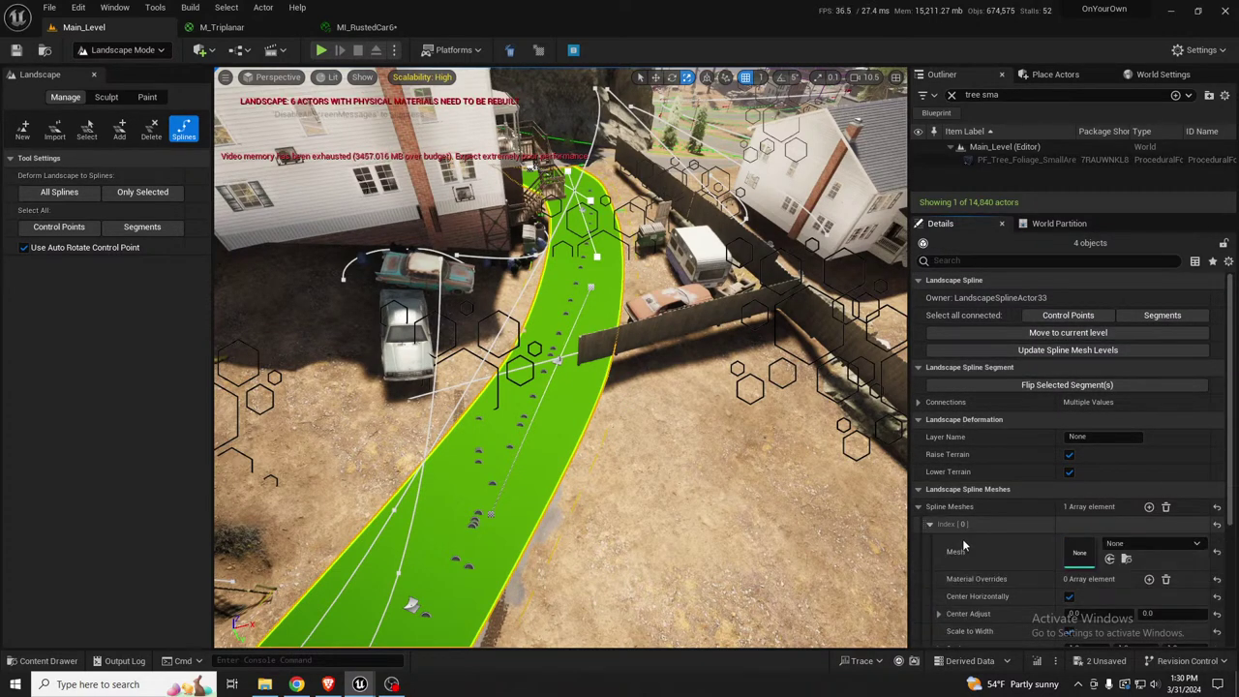
left_click(1109, 559)
Select all segments of the main road's spline again and examine the material overrides of its spline mesh
right_click_drag(552, 225, 542, 262)
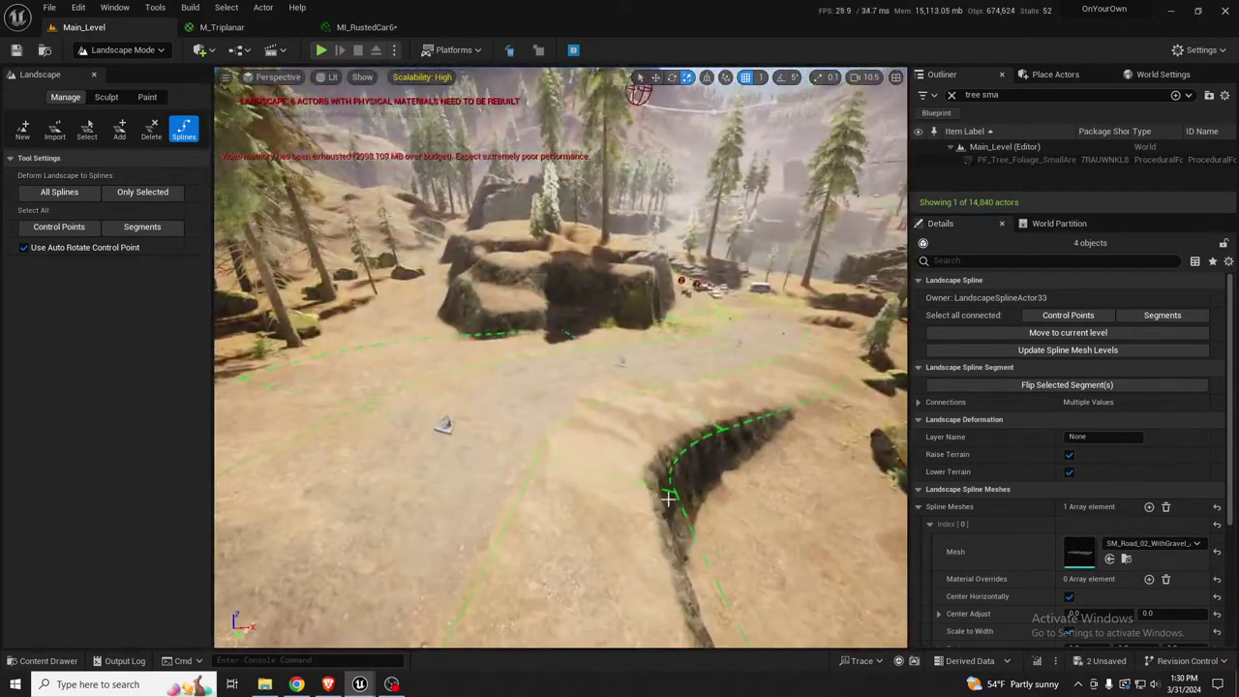
left_click(445, 426)
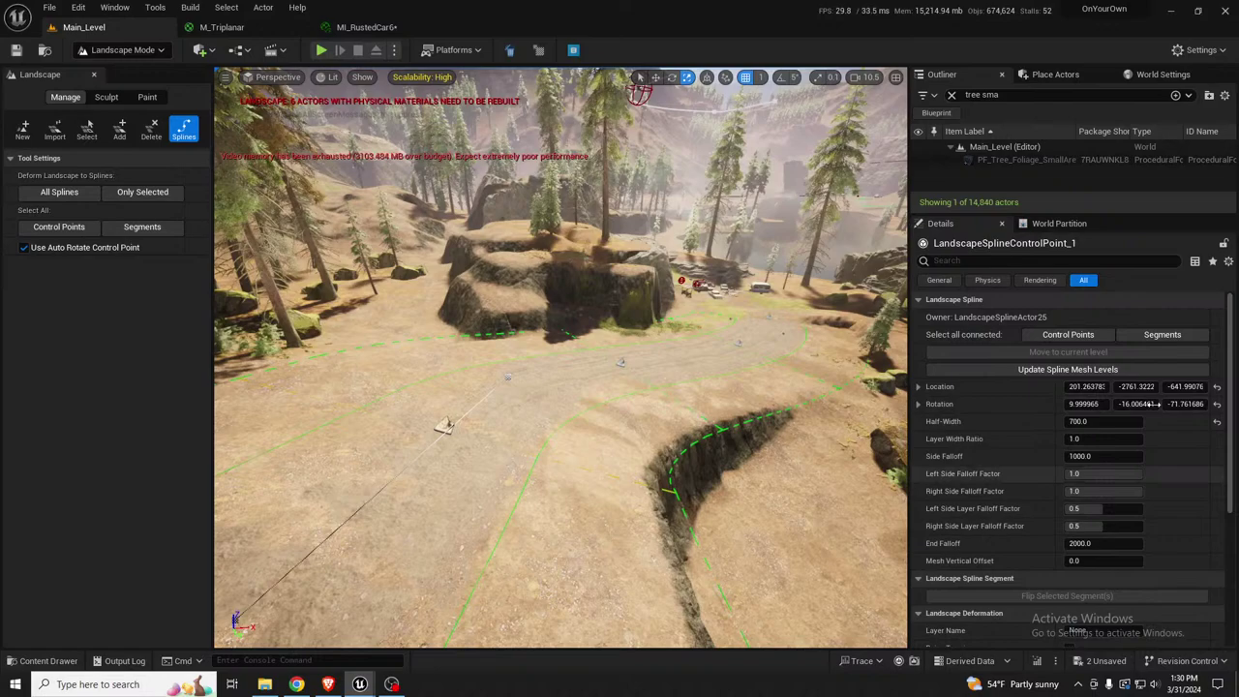
left_click(1165, 336)
scroll(1156, 533, "down", 3)
scroll(1156, 533, "down", 1)
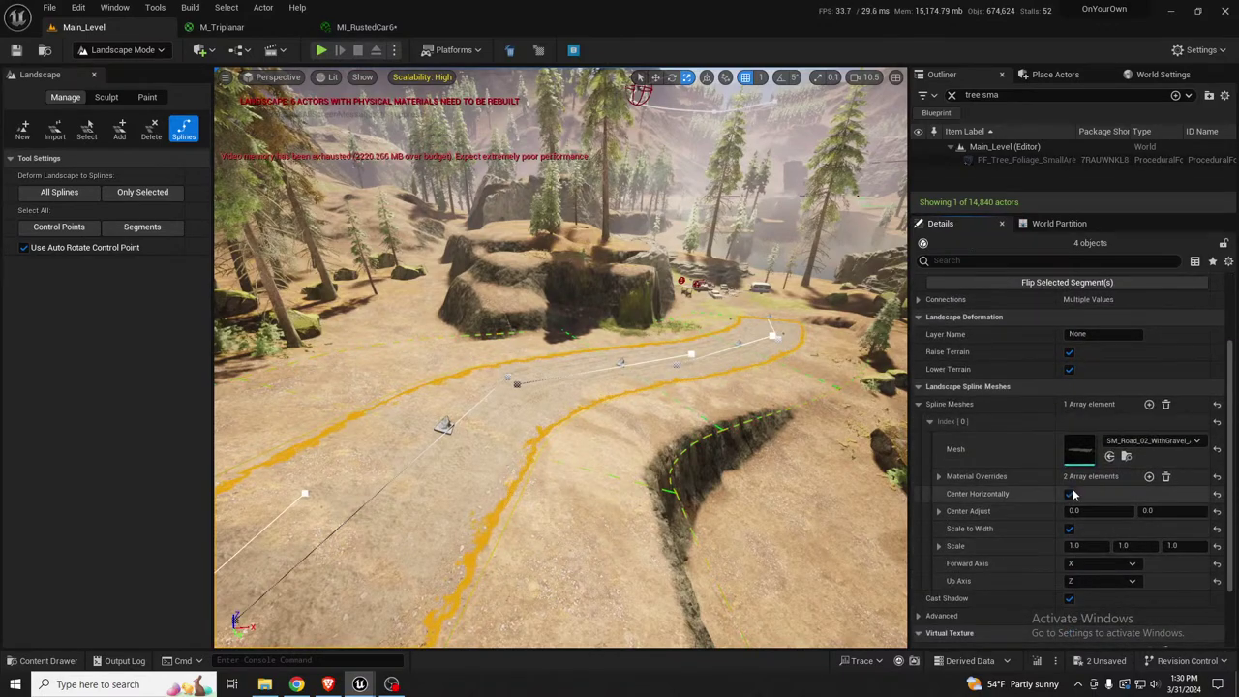
left_click(939, 476)
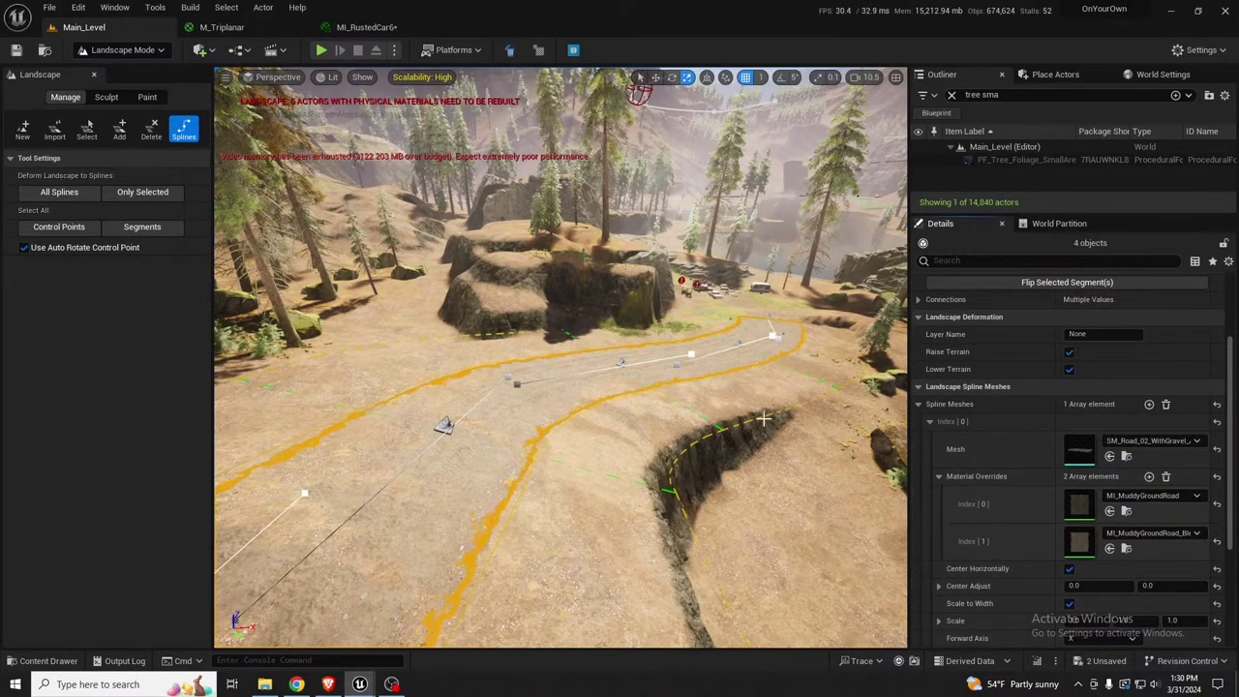
Add two material overrides to the driveway spline mesh on all segments, assigning MI_MuddyGroundRoad and the main road's MI_MuddyGroundRoad_Ble… variant
key("s")
right_click_drag(759, 416, 600, 426)
right_click_drag(562, 387, 671, 343)
left_click(606, 333)
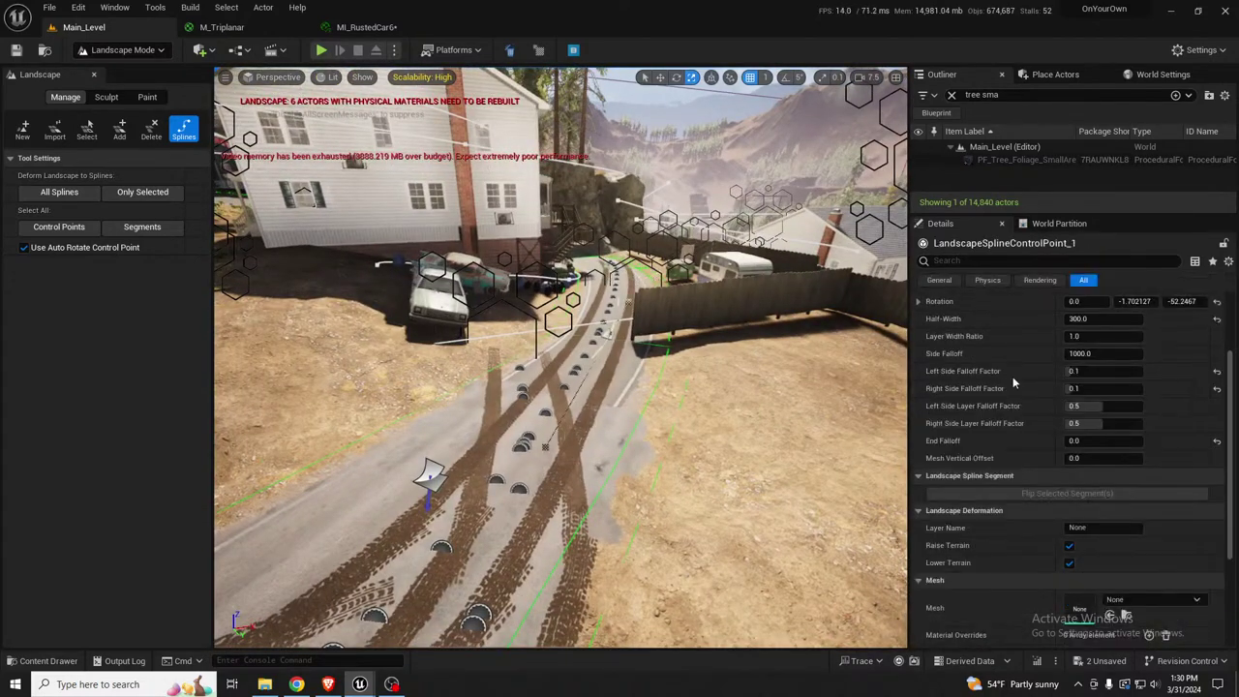
scroll(1162, 432, "up", 4)
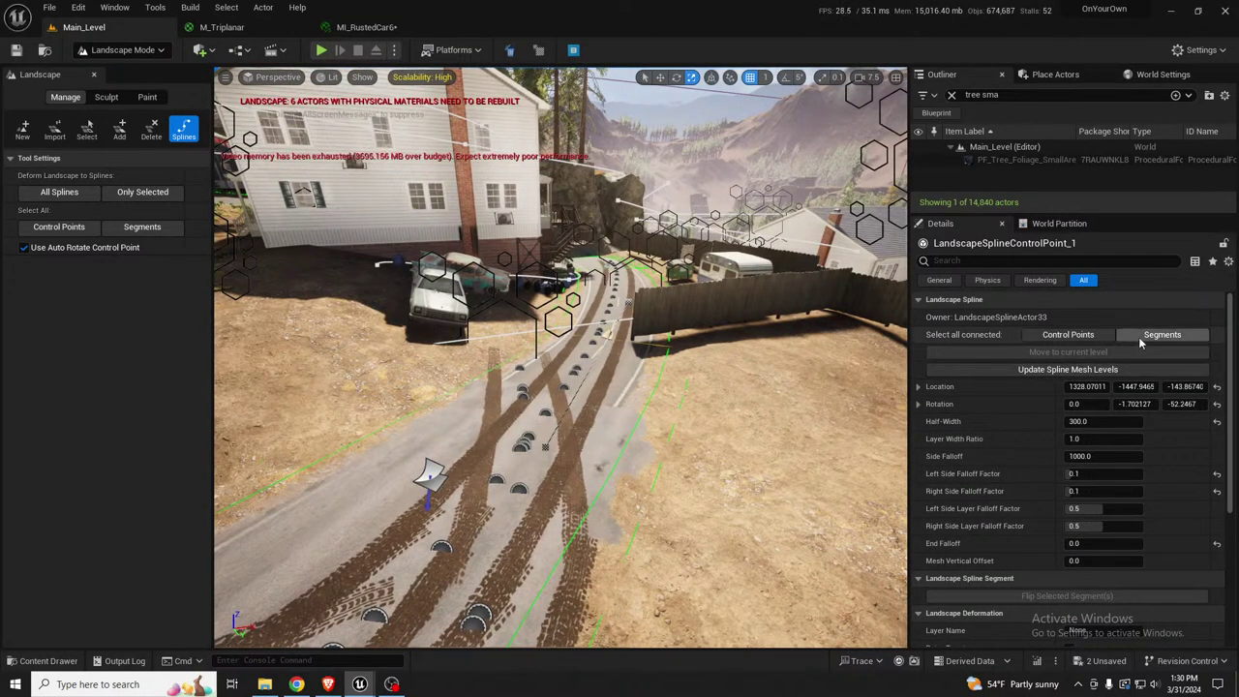
left_click(1139, 336)
scroll(1169, 548, "down", 2)
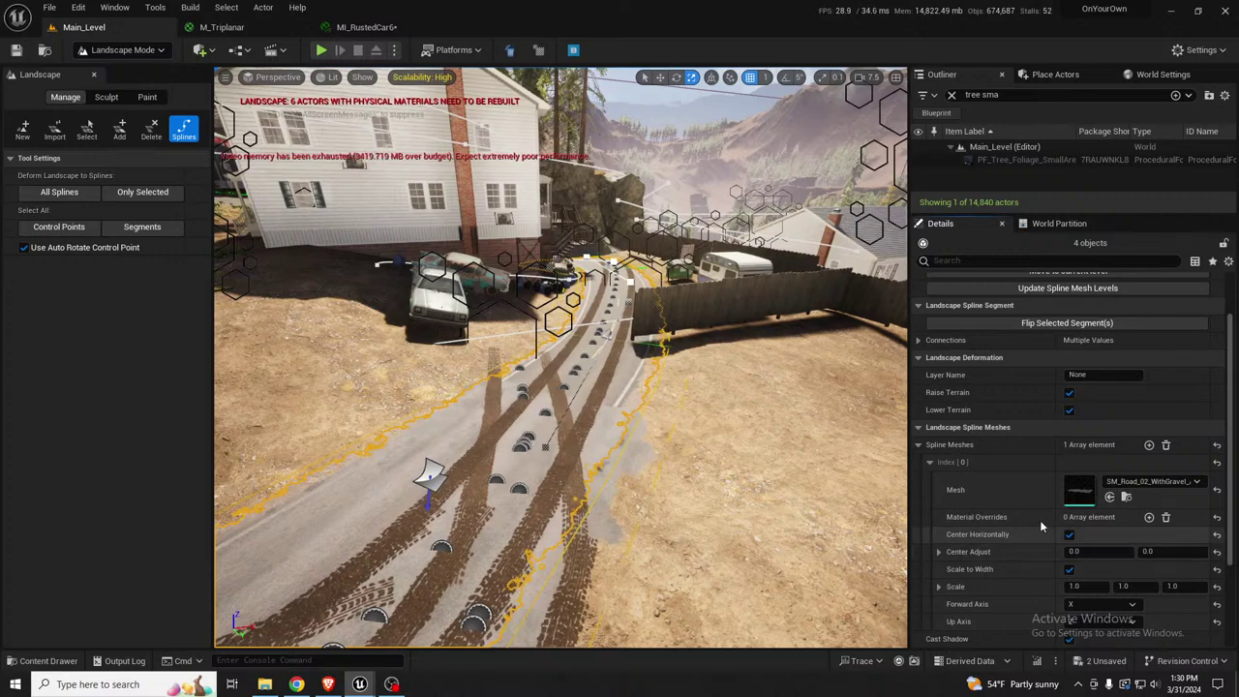
left_click(1149, 517)
left_click(1149, 517)
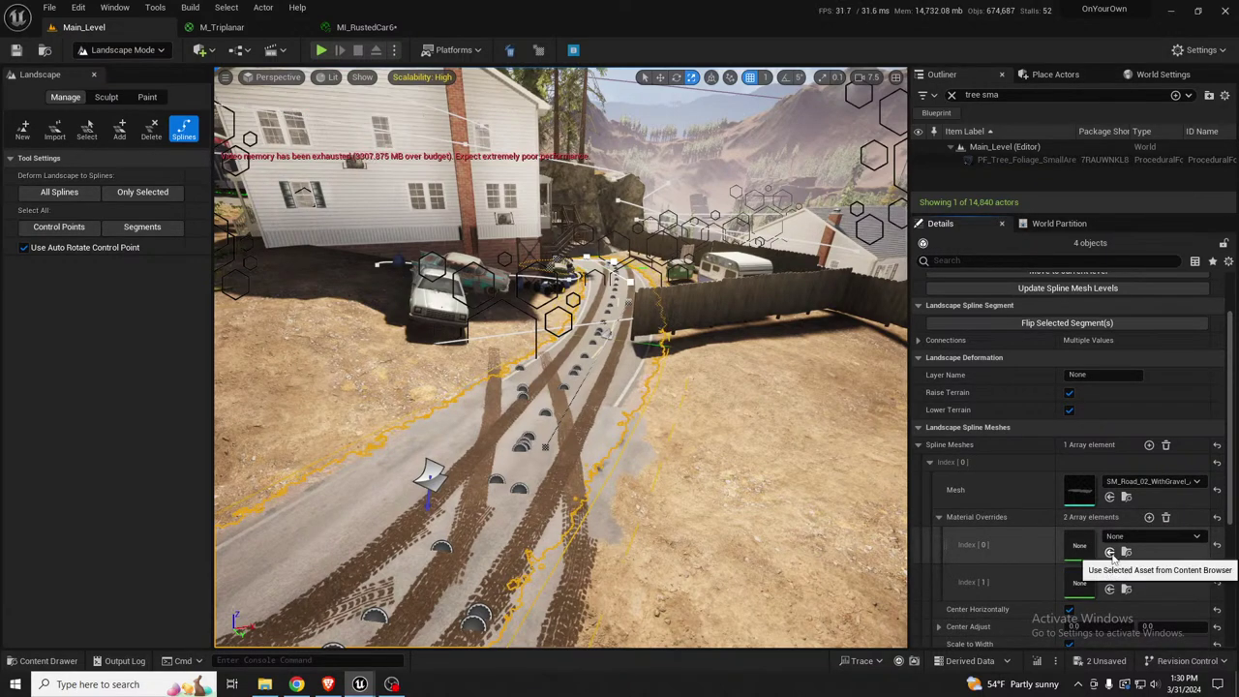
left_click(1110, 551)
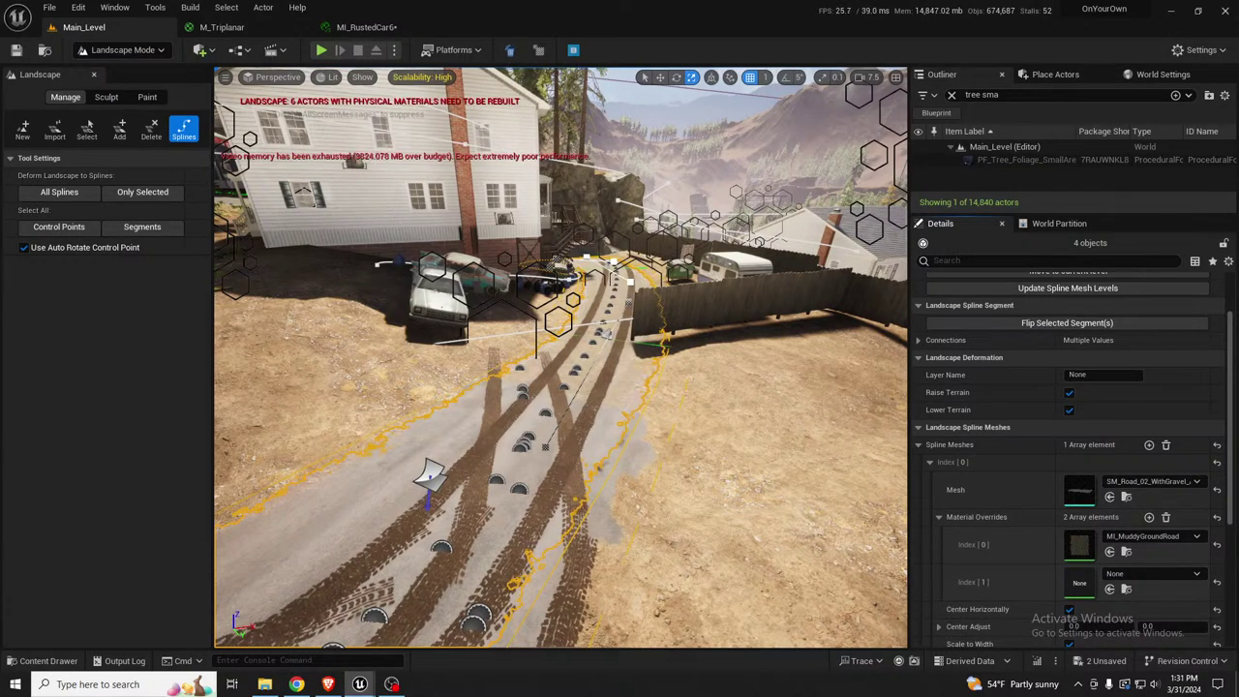
left_click(1110, 588)
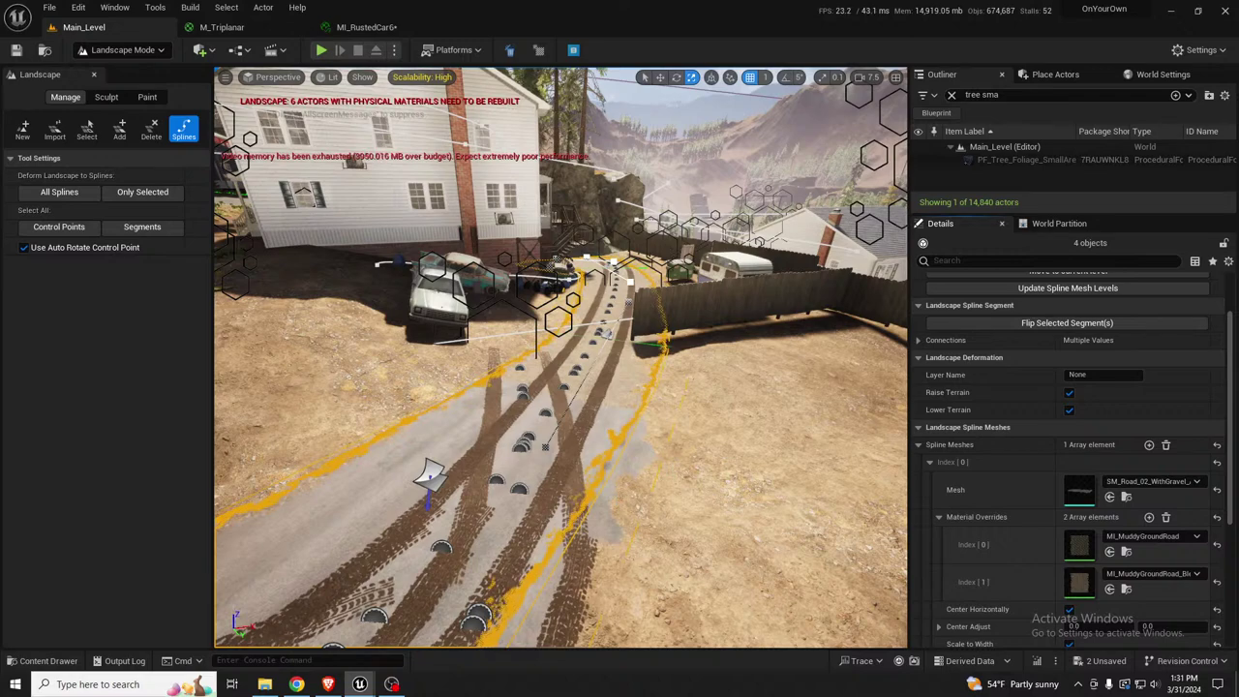
Return to selection mode, open the ResidentialHouses level instance for editing, and delete the MI_Road_04 decal on the driveway
right_click_drag(561, 358, 537, 372)
left_click(574, 397)
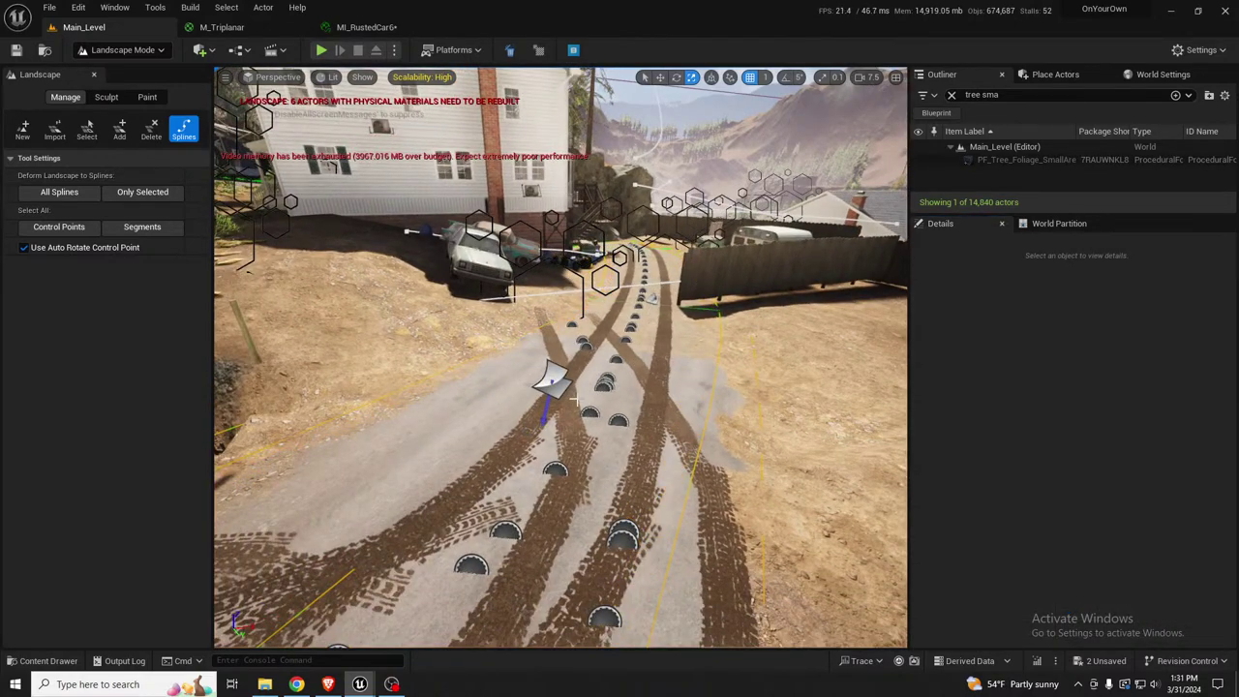
key("shift+1")
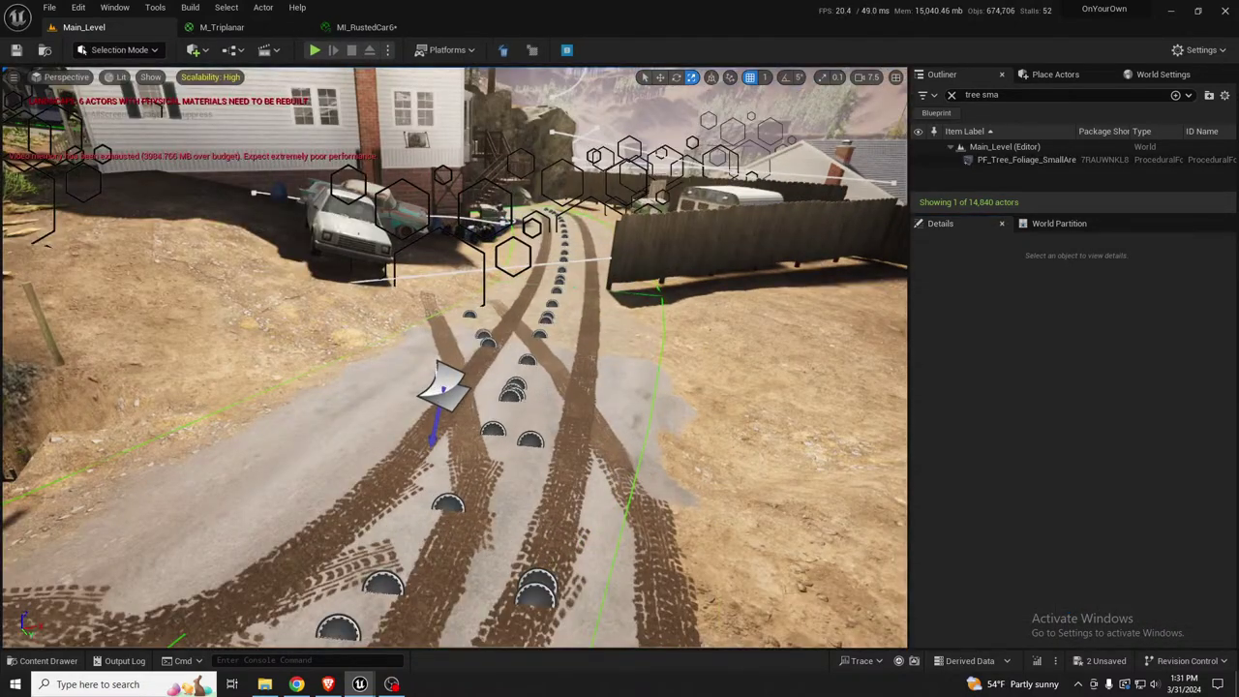
left_click(461, 393)
scroll(1060, 354, "up", 2)
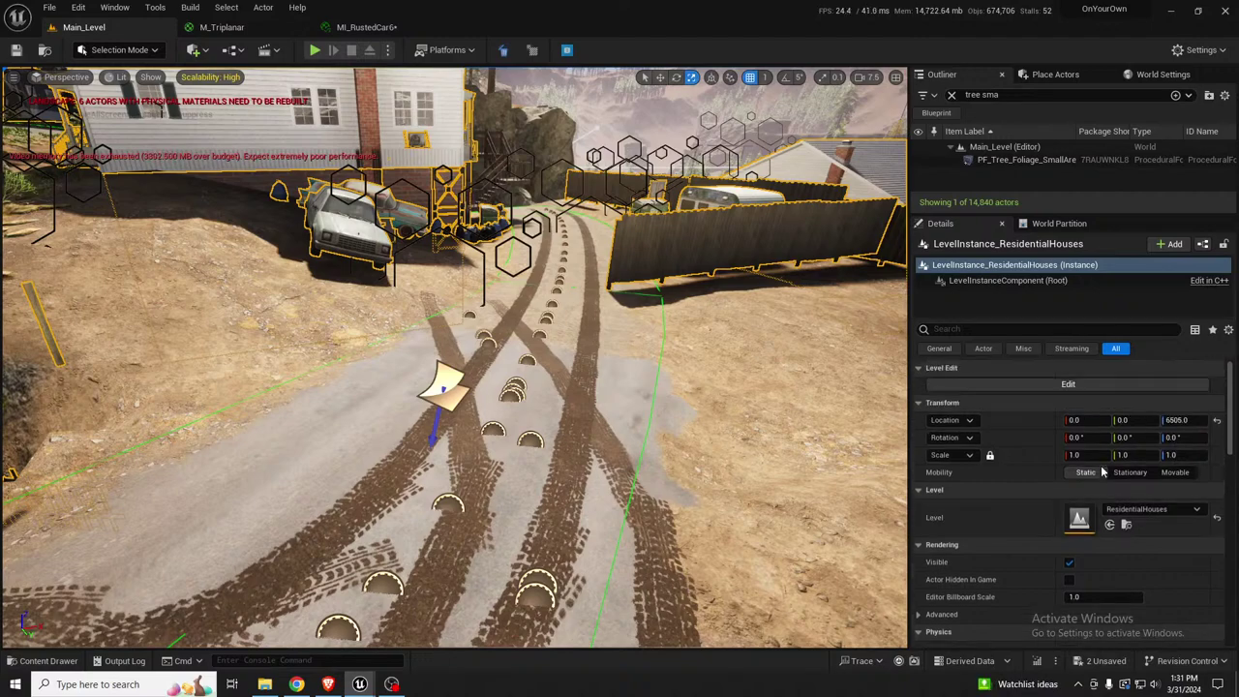
left_click(1067, 384)
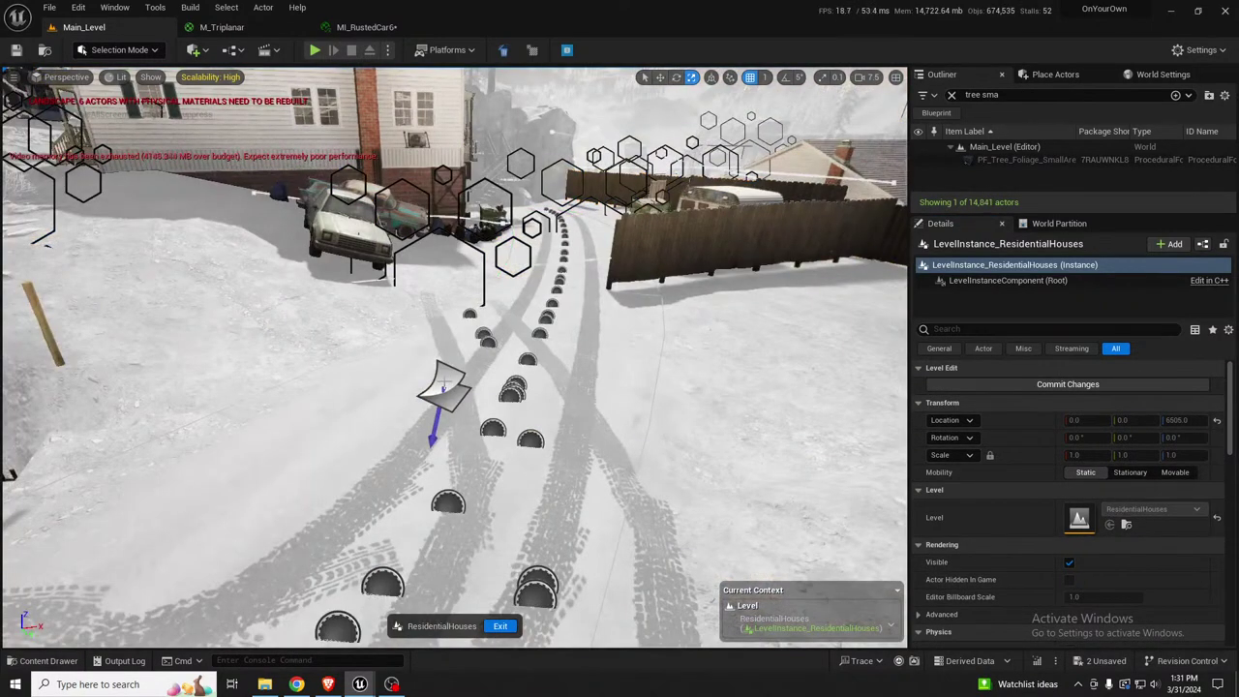
left_click(452, 394)
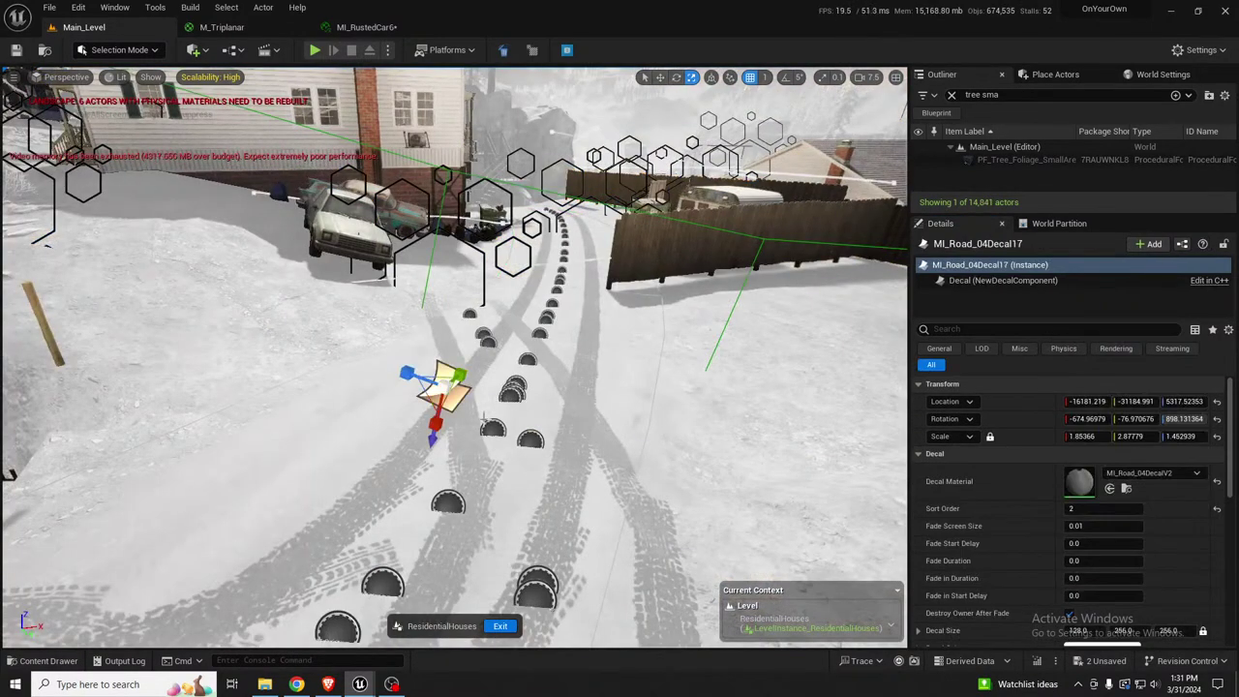
key("Delete")
Try 20 and 10 instances for the BP_ia_scatter_roadTracks14 scatter on the driveway, and settle on 15
left_click(519, 408)
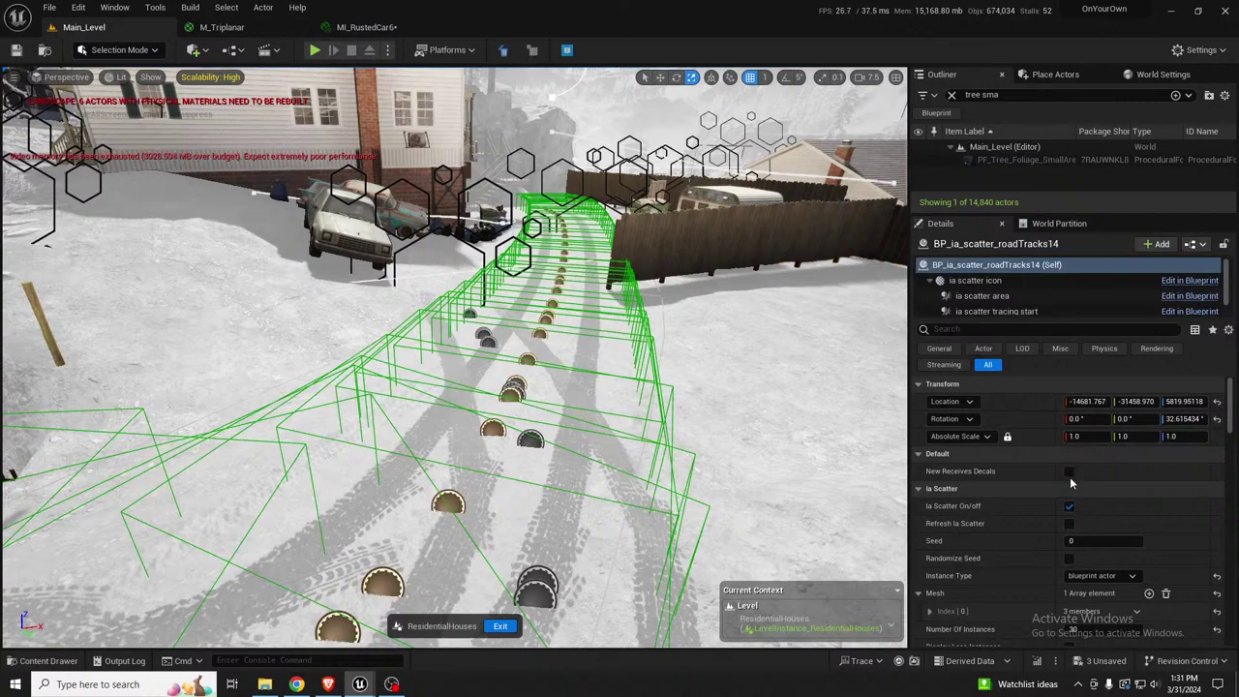
scroll(1180, 529, "down", 3)
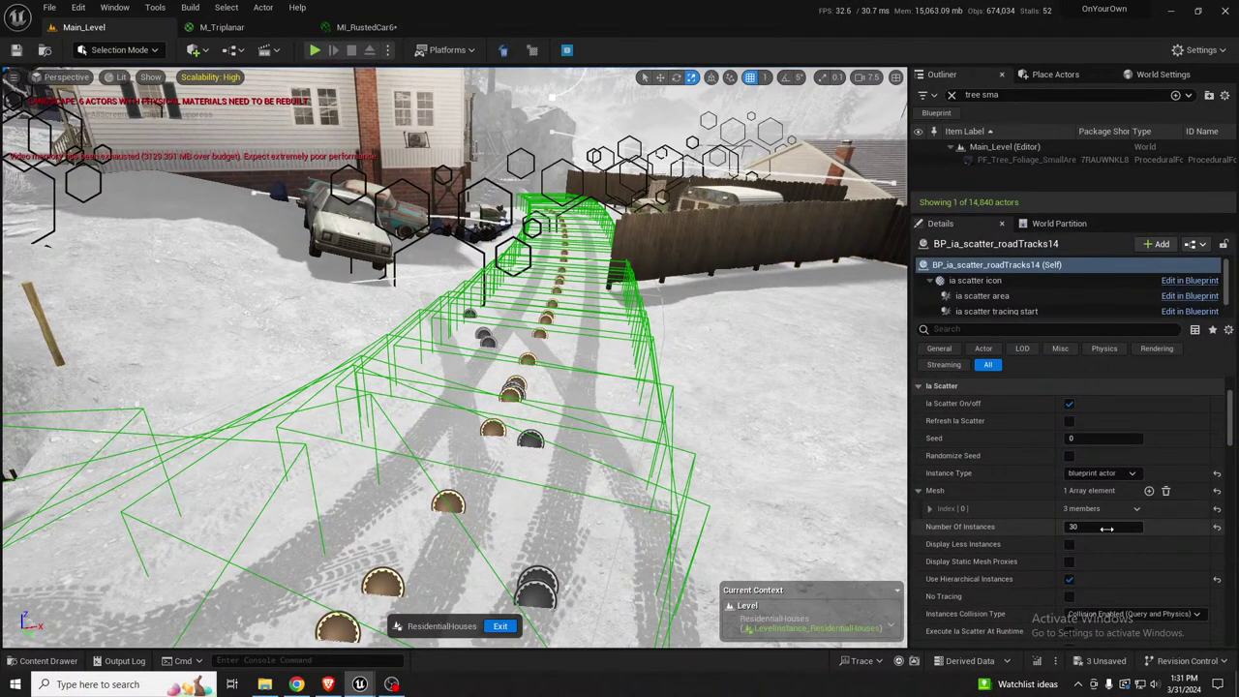
left_click(1107, 528)
type("20")
key("Return")
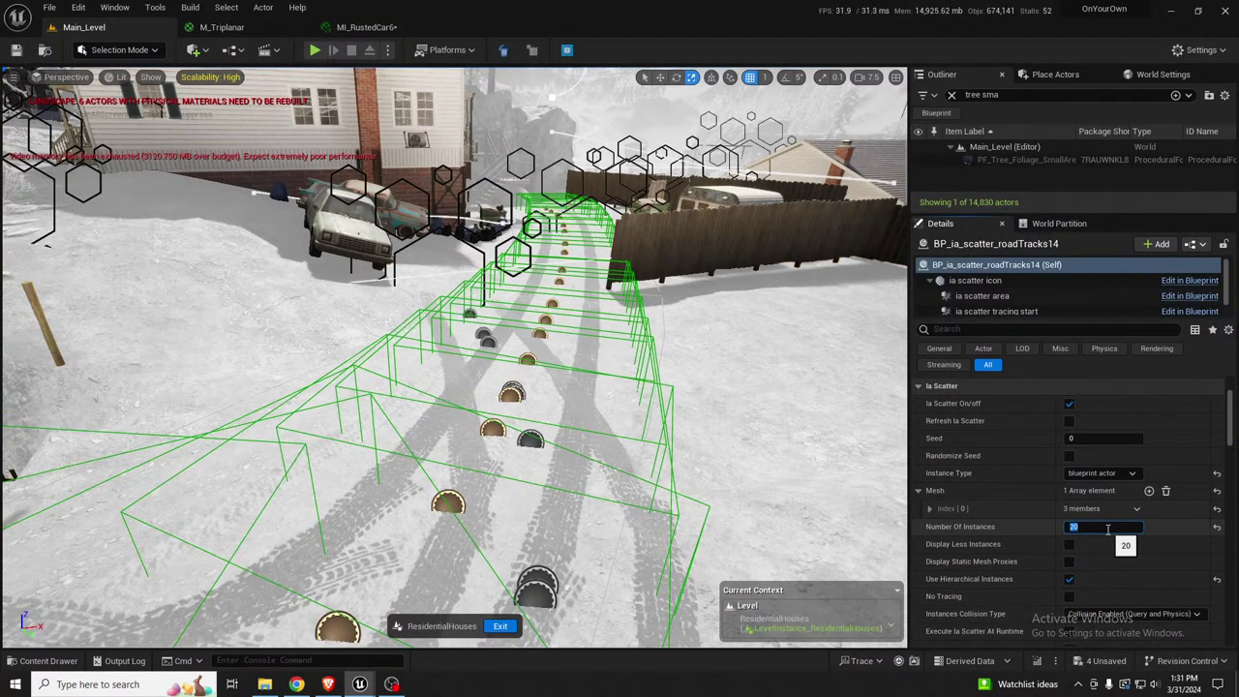
type("10")
key("Return")
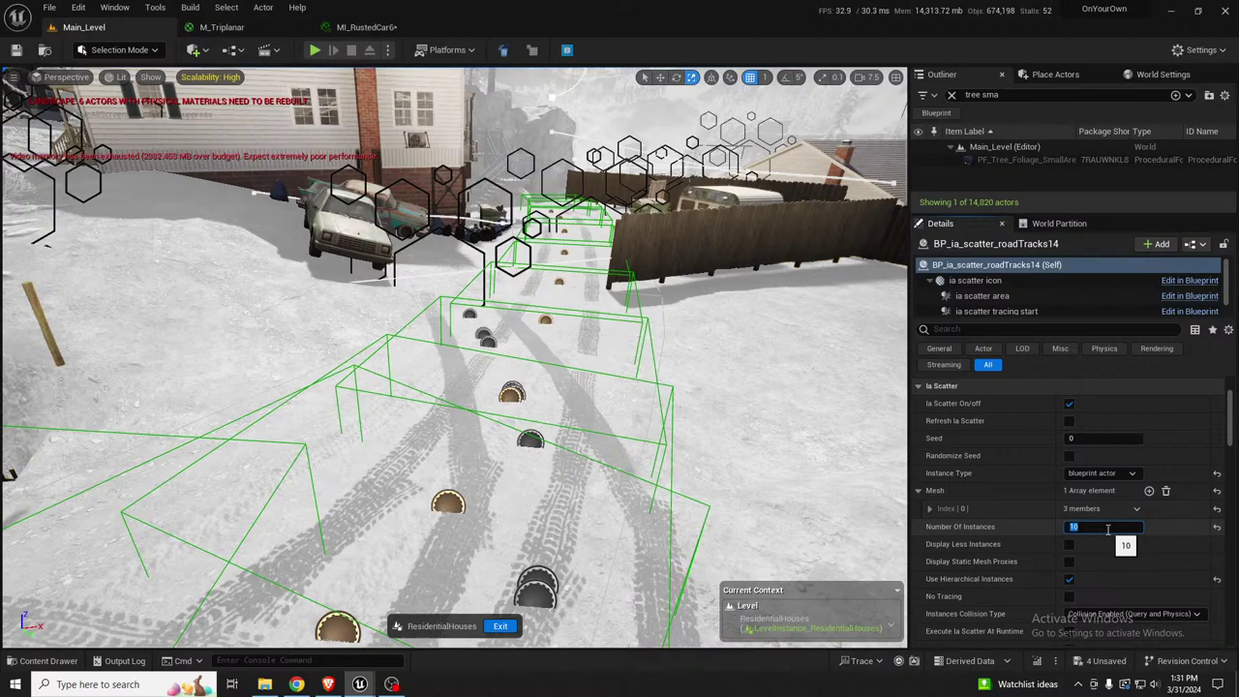
key("Return")
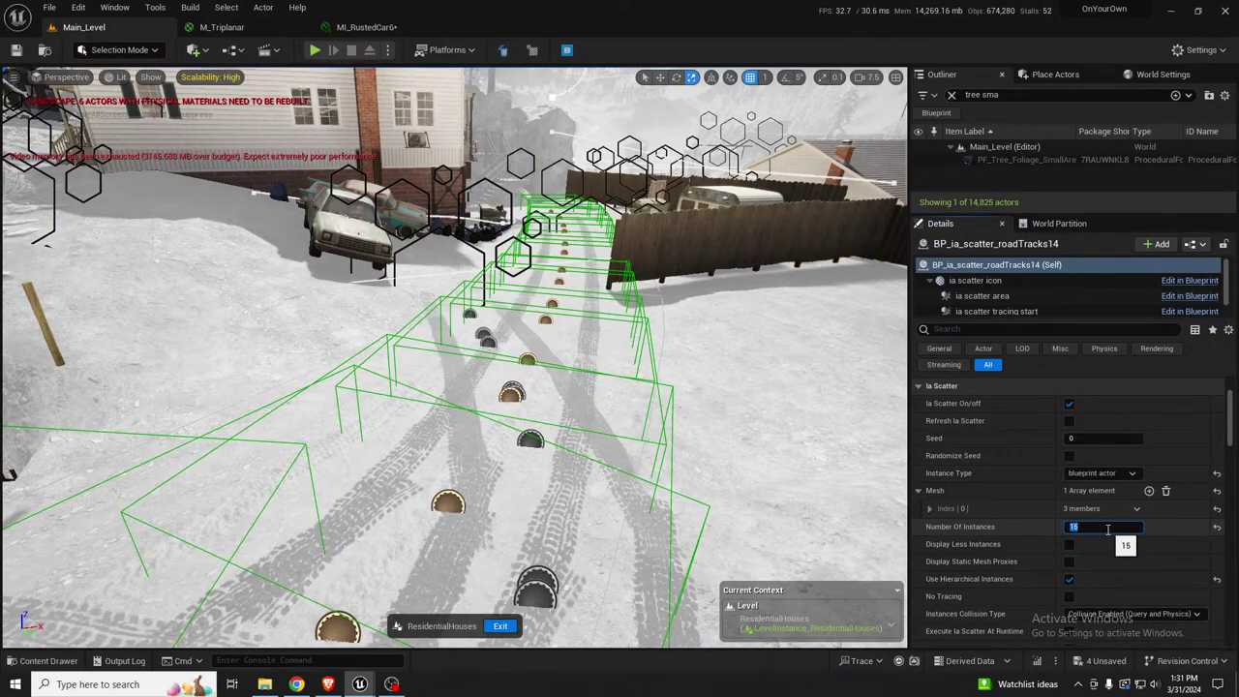
Delete the BP_ia_scatter_roadTracks15 scatter overlapping the other tire tracks on the driveway
key("d")
right_click_drag(620, 388, 329, 445)
scroll(503, 373, "down", 3)
key("w")
key("s")
key("w")
key("s")
right_click_drag(556, 387, 764, 363)
key("s")
right_click_drag(563, 393, 566, 395)
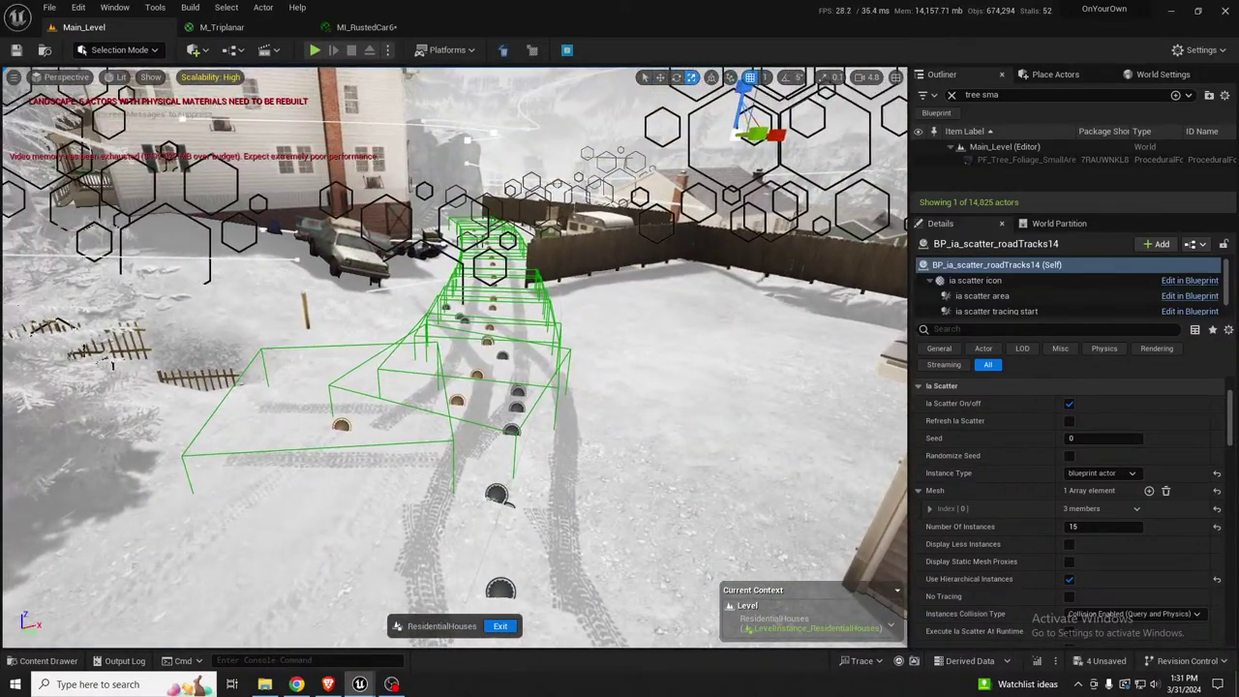
left_click_drag(497, 495, 538, 499, "alt")
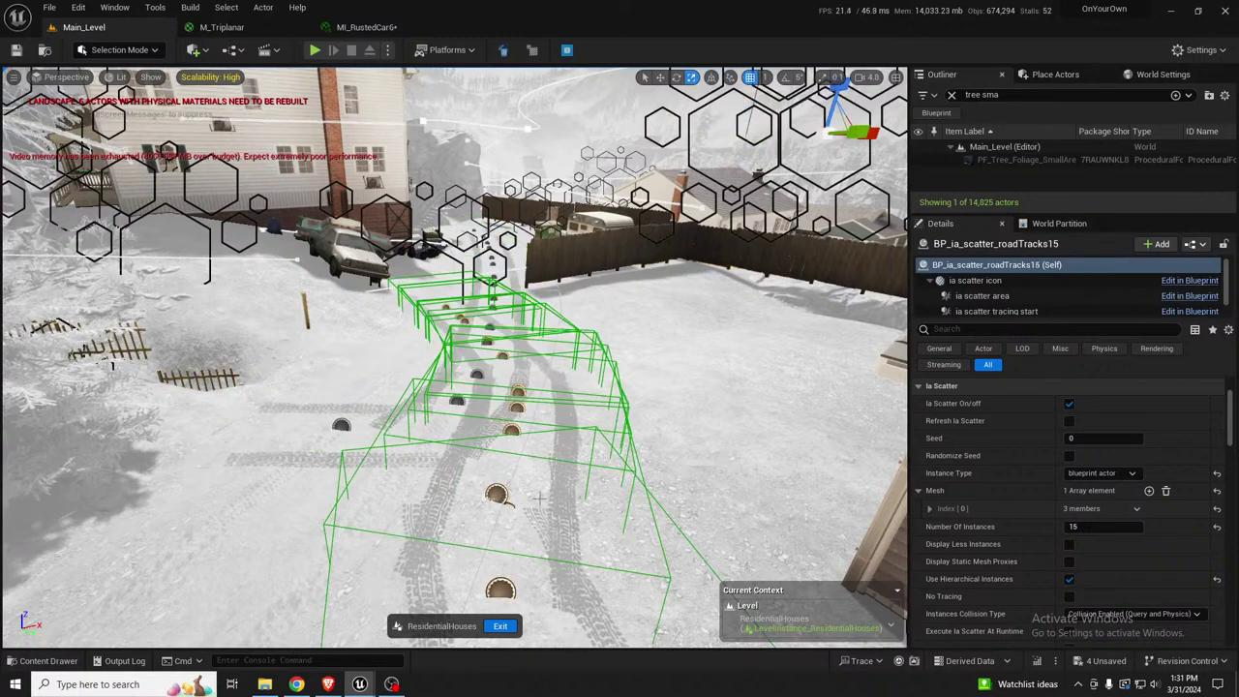
key("Delete")
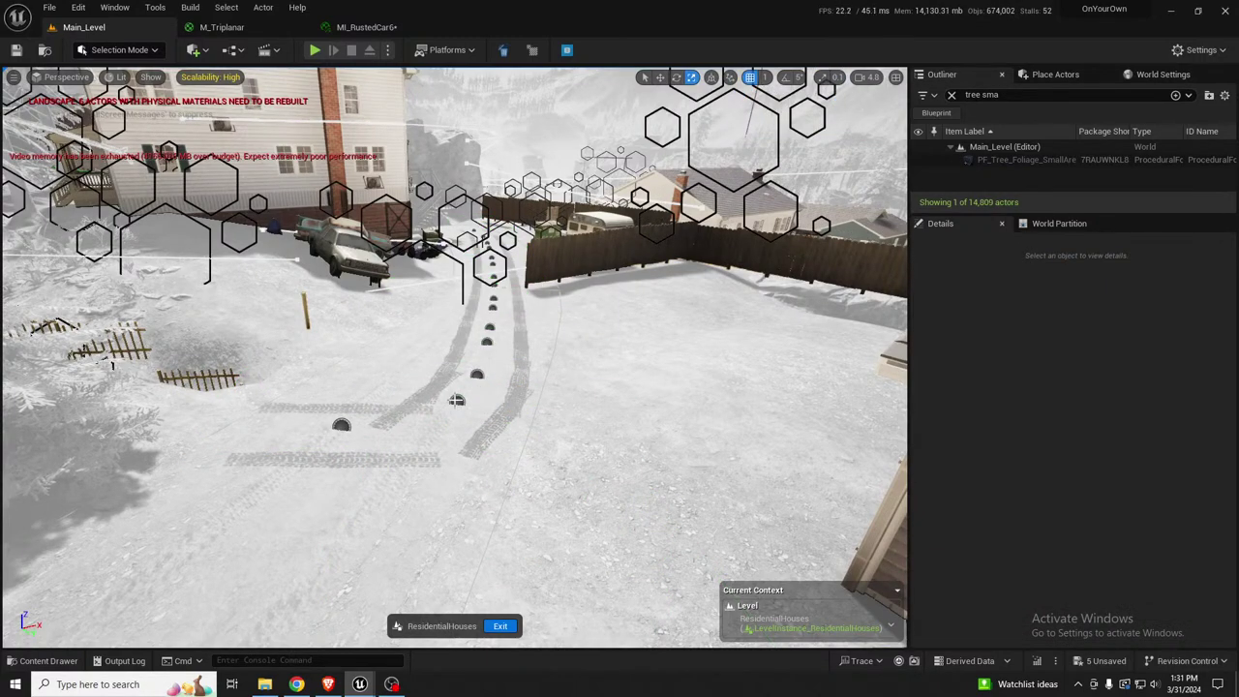
Move the BP_ia_scatter_fence7 picket fence away from the driveway to the edge of the main road
left_click(456, 400)
right_click_drag(580, 390, 494, 390)
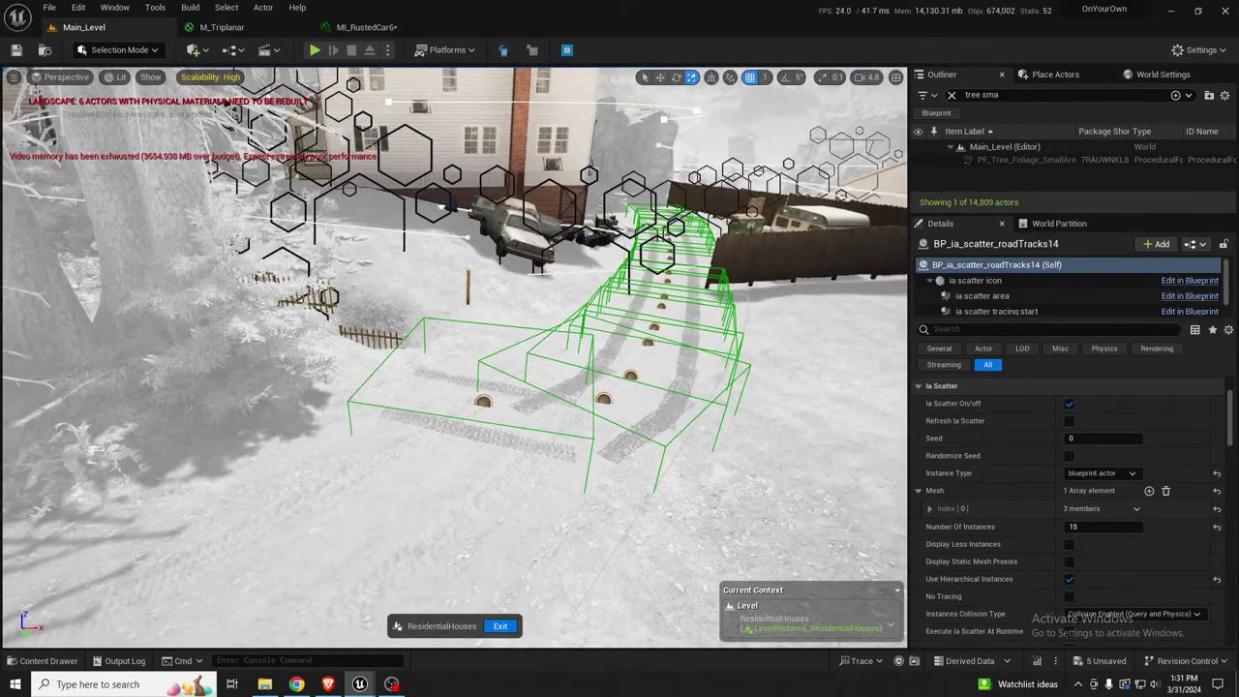
left_click(373, 338)
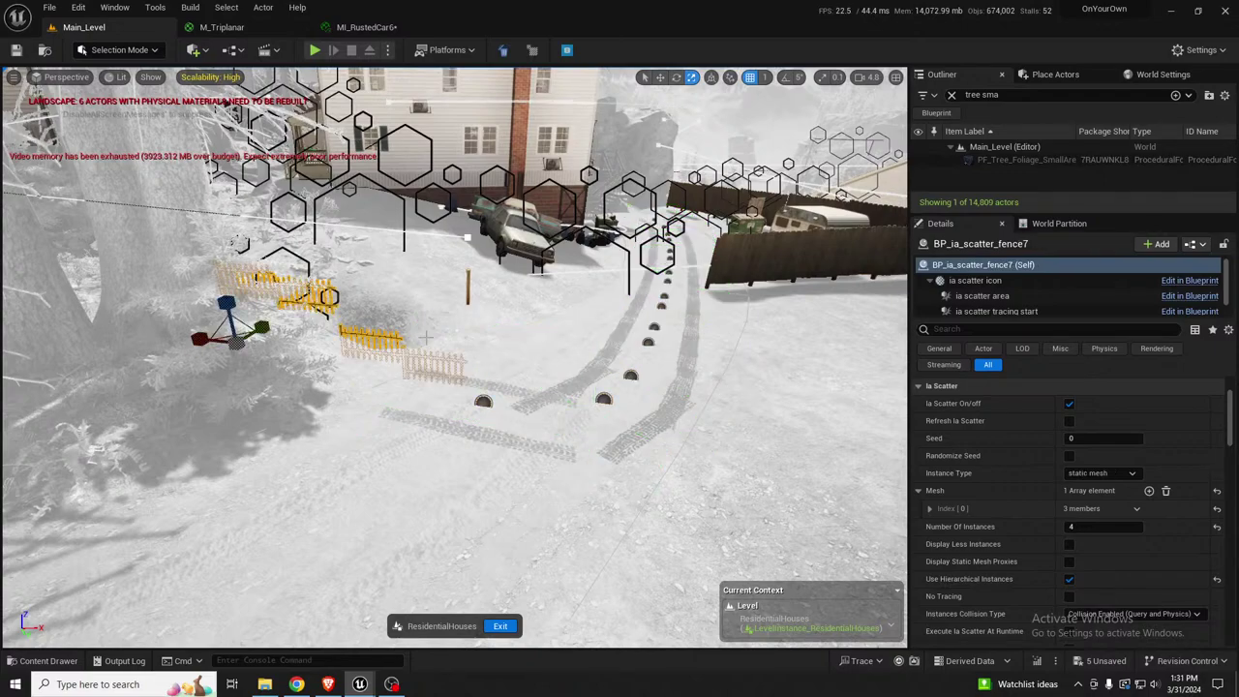
key("s")
right_click_drag(372, 338, 266, 339)
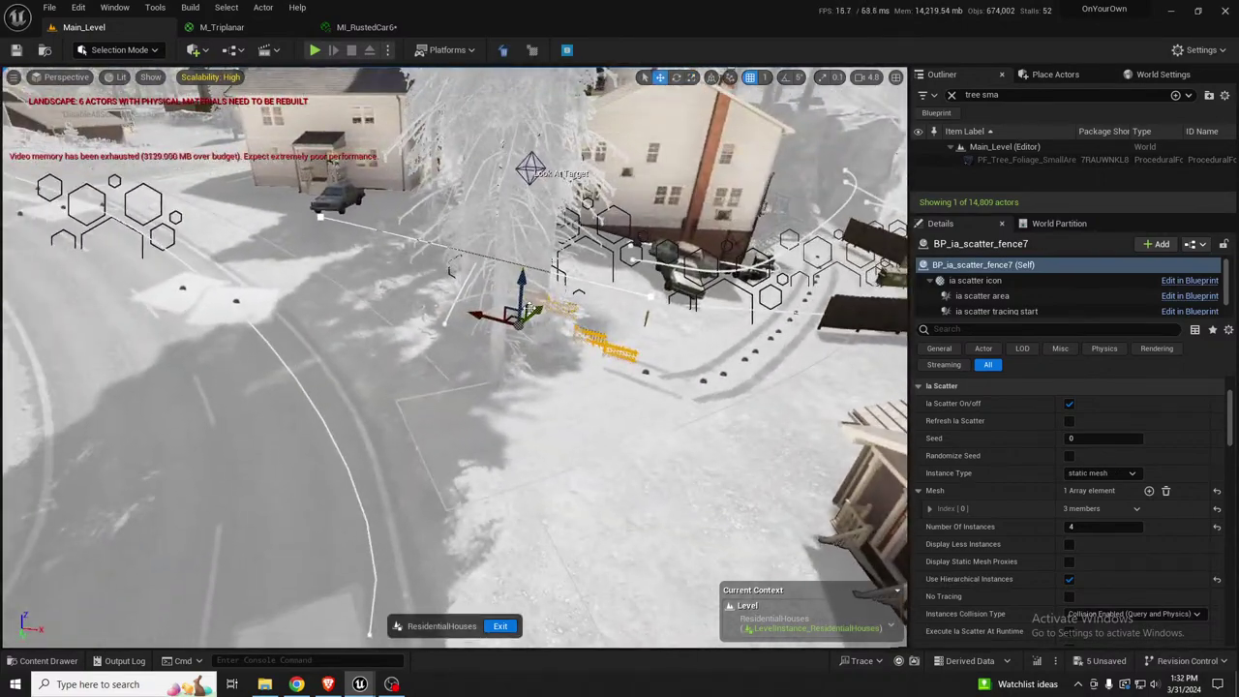
left_click_drag(529, 309, 360, 359)
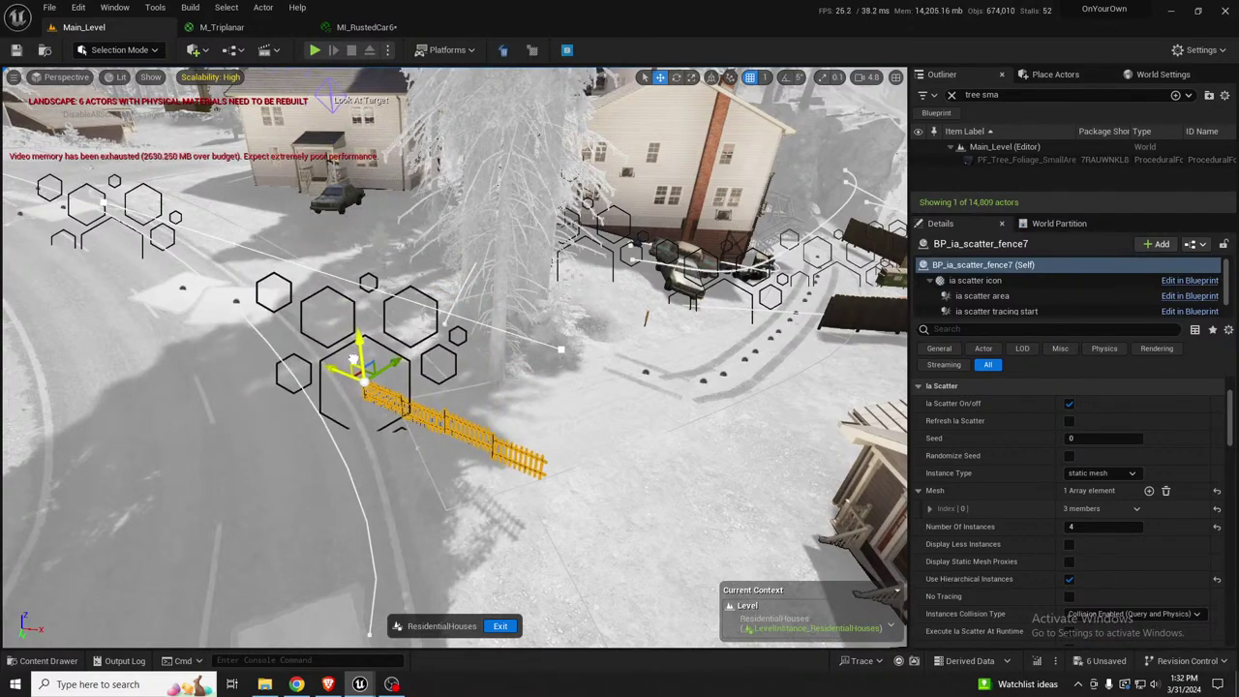
Pull a spline point of the picket fence along the main road's curve toward the driveway entrance near the brown house
key("a")
right_click_drag(359, 360, 528, 370)
left_click_drag(573, 380, 66, 388)
right_click_drag(66, 388, 70, 387)
left_click(274, 232)
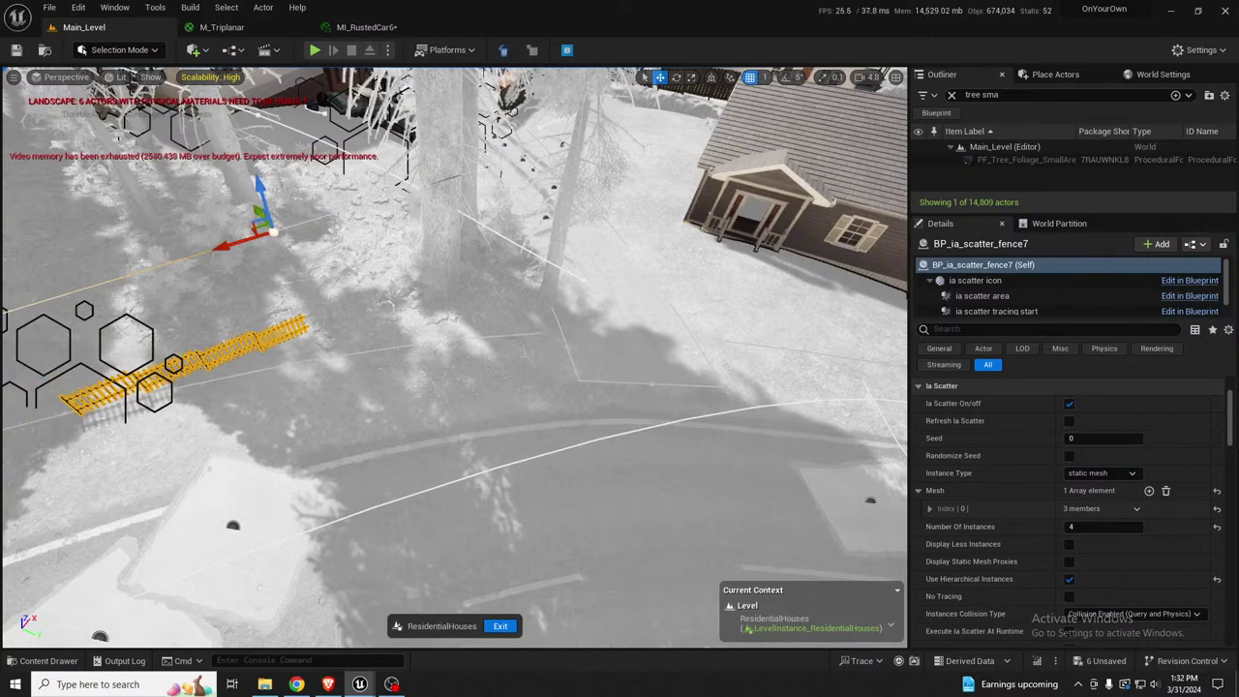
left_click_drag(260, 229, 723, 332)
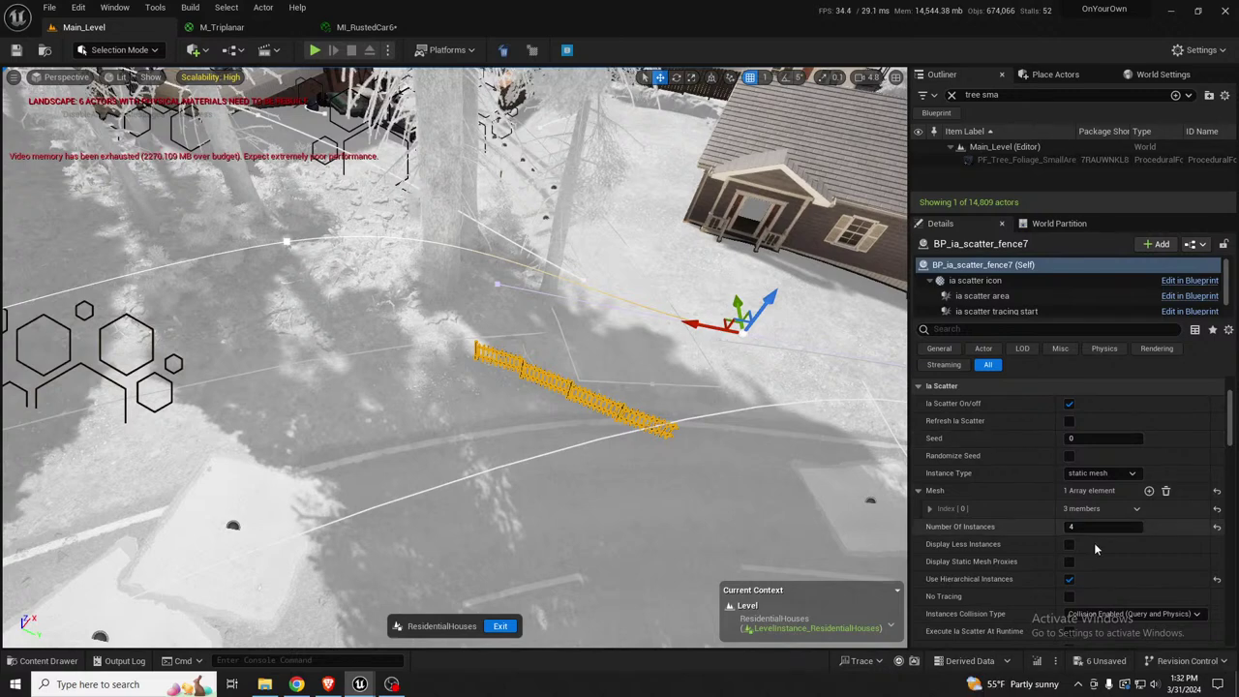
Try 9 and 12 instances for the picket fence, settle on 13, and pull its end spline point back to the driveway corner
left_click(1094, 526)
type("9")
key("Return")
left_click_drag(1094, 527, 1114, 527)
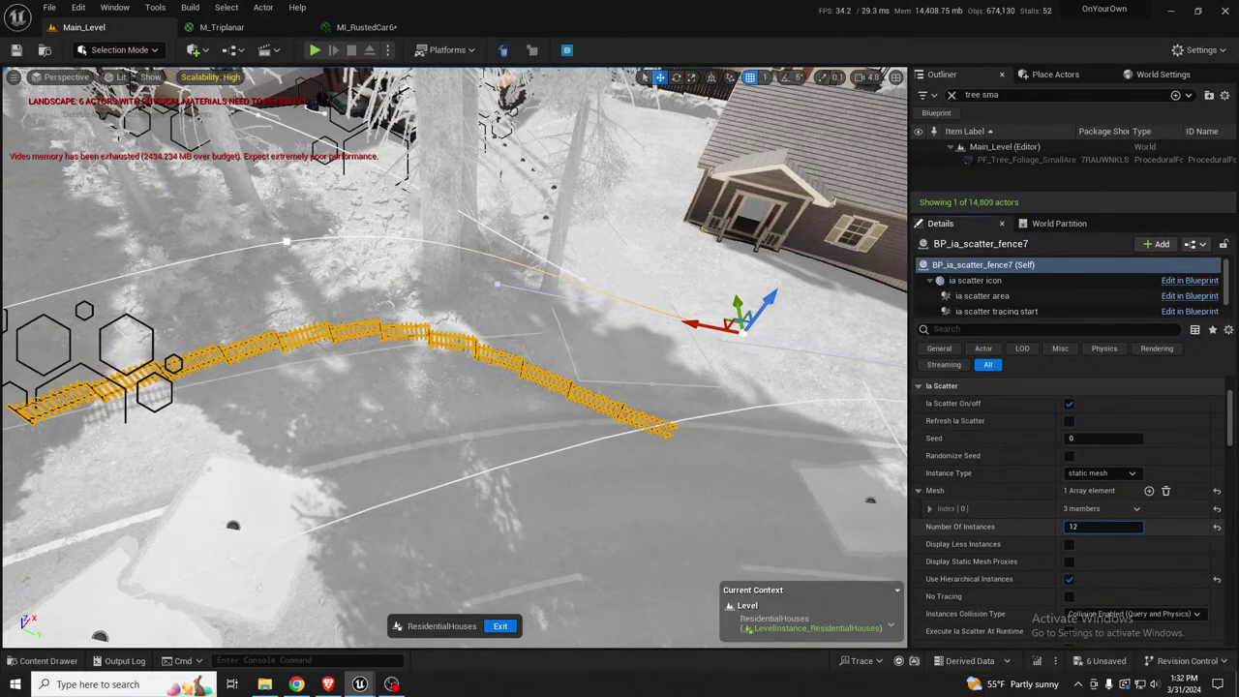
left_click_drag(719, 318, 593, 269)
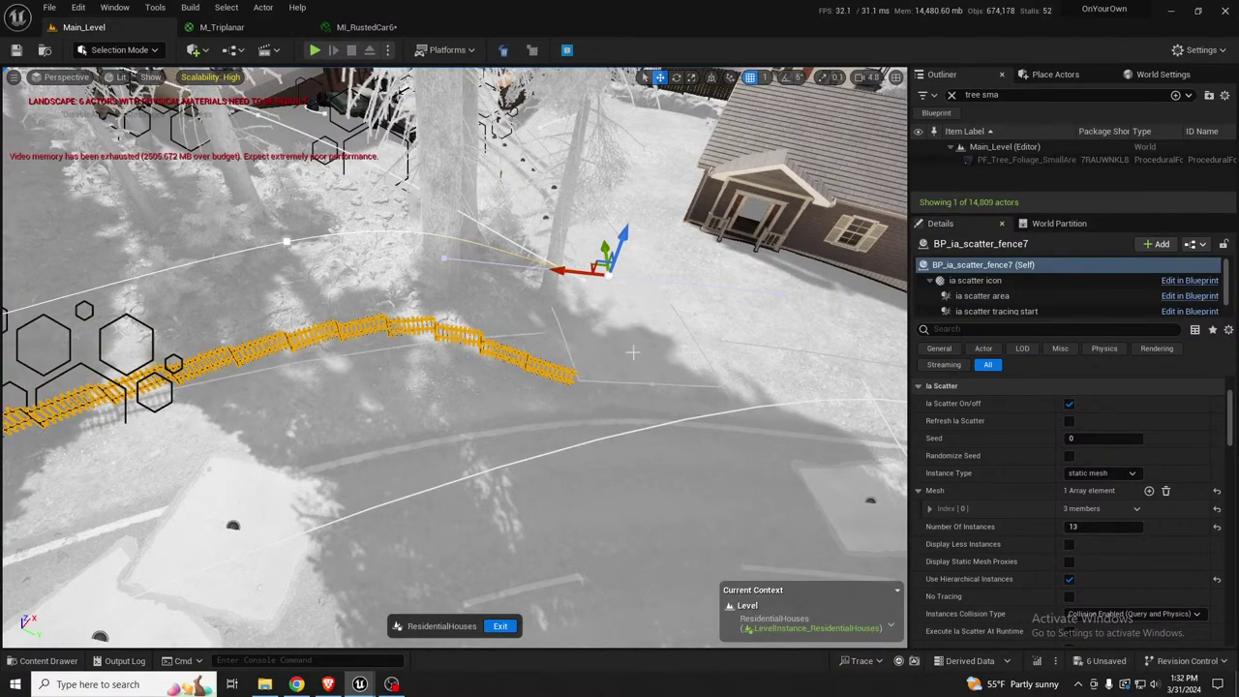
Check the picket fence's end at the driveway corner, then exit the ResidentialHouses level instance and save its changes
key("w")
mouse_move(632, 352)
right_mouse_down()
mouse_move(729, 354)
mouse_move(663, 324)
mouse_move(692, 327)
mouse_move(620, 328)
mouse_move(650, 315)
mouse_move(664, 330)
mouse_move(614, 350)
right_mouse_up()
key("s")
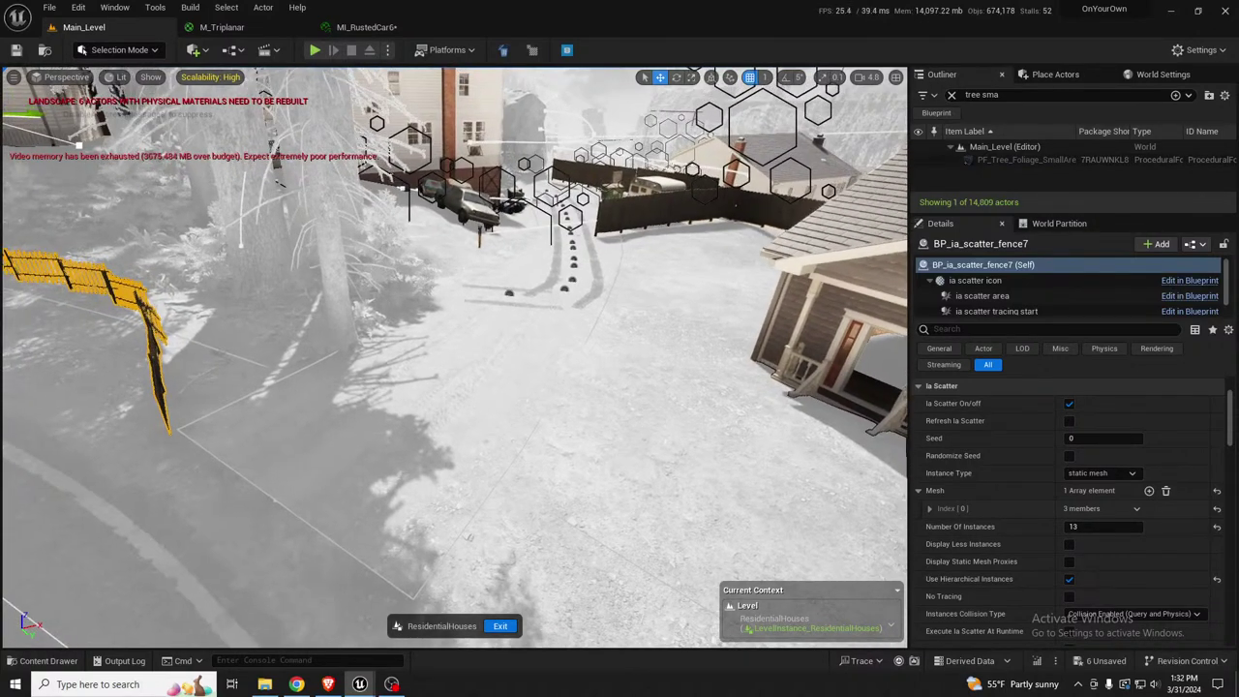
left_click(499, 625)
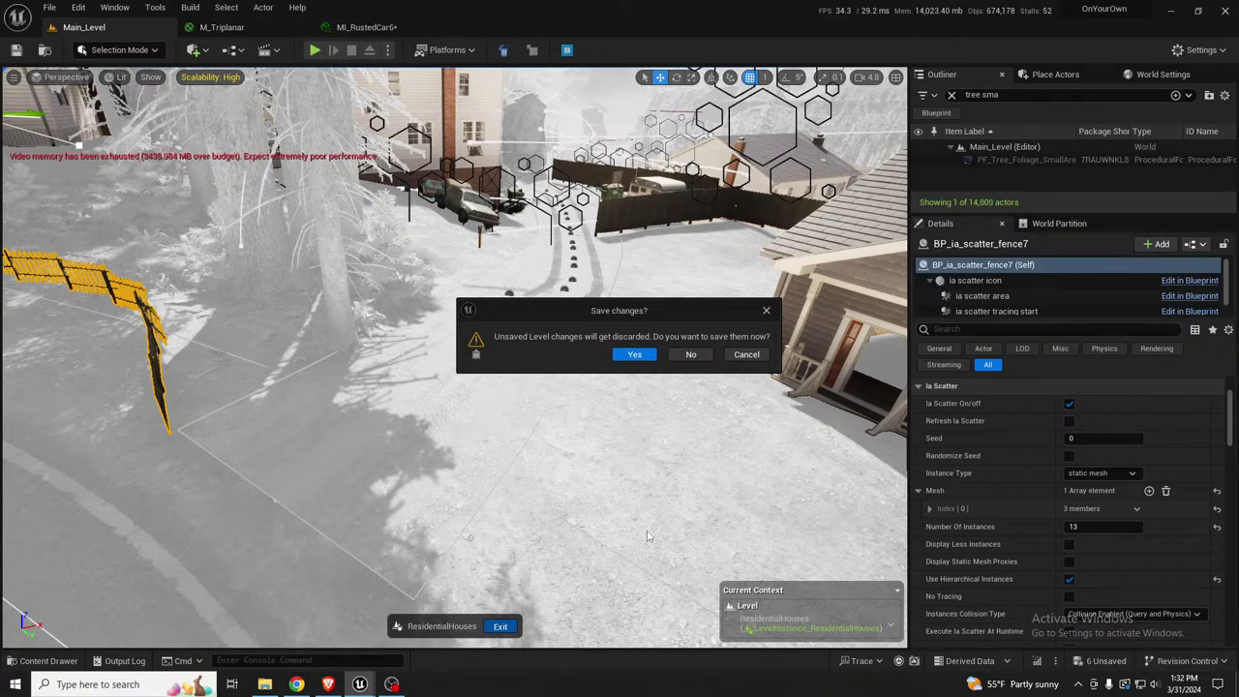
left_click(634, 355)
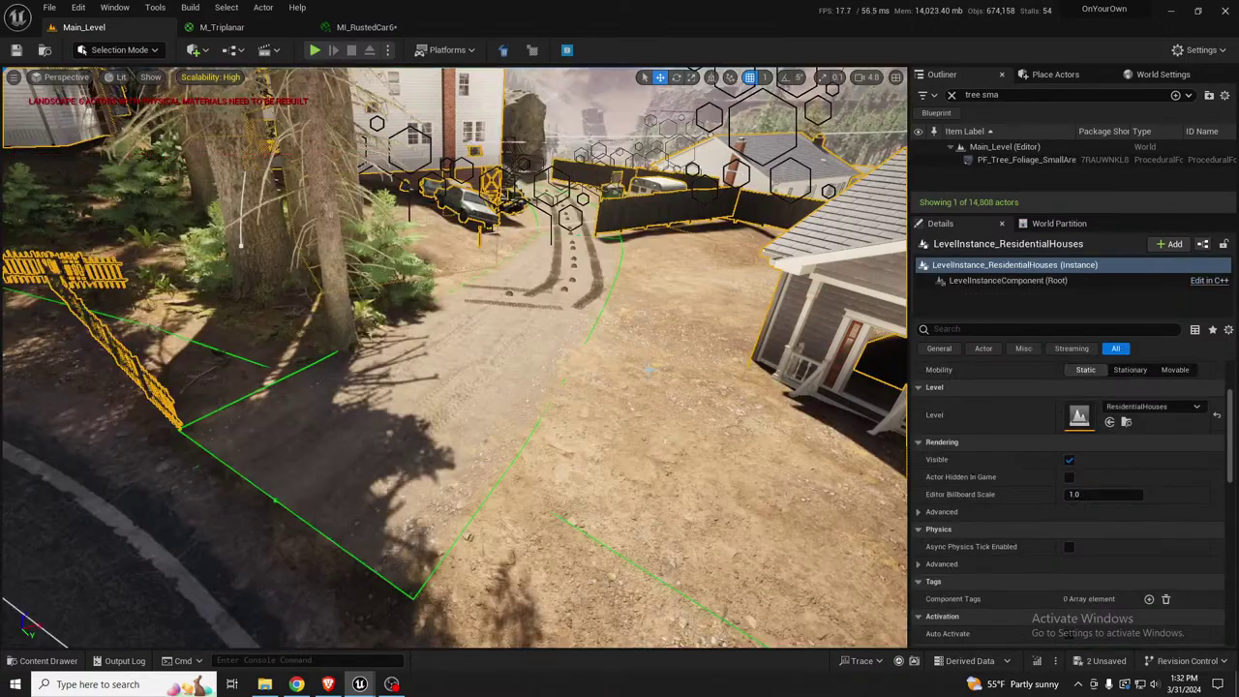
Inspect the tire tracks along the driveway and open the ResidentialHouses level instance for editing again
right_click_drag(629, 370, 712, 368)
key("w")
right_click_drag(587, 401, 586, 400)
key("e")
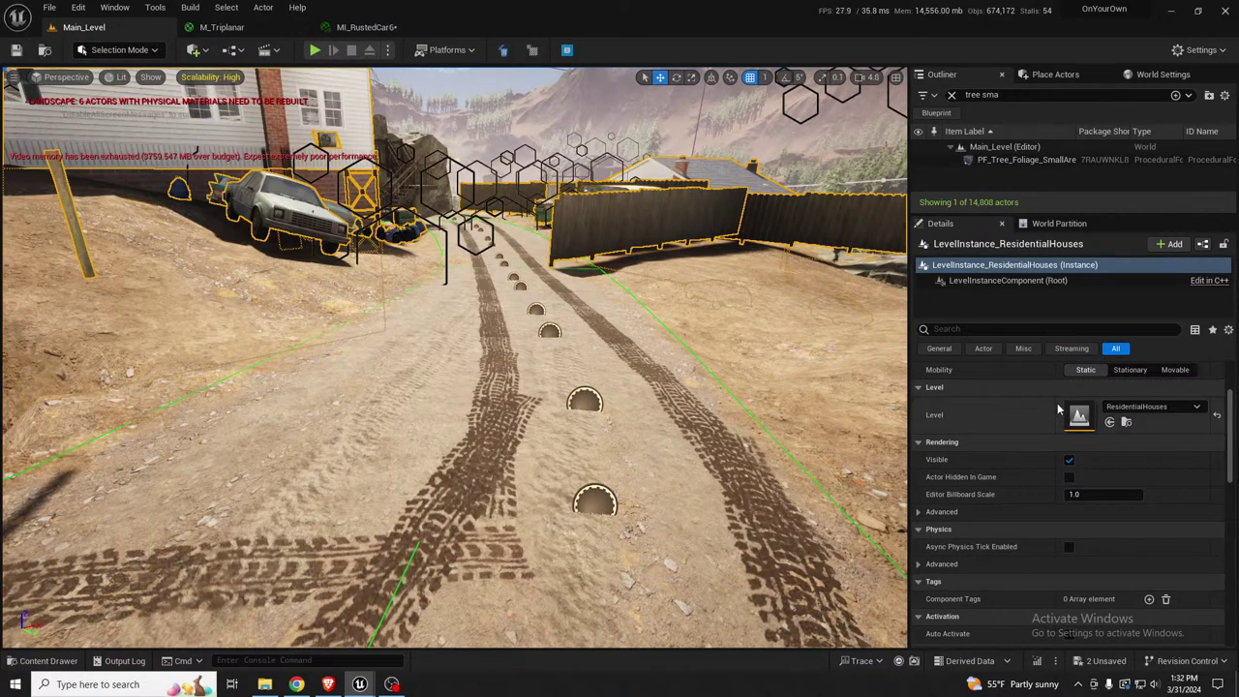
scroll(1065, 419, "up", 2)
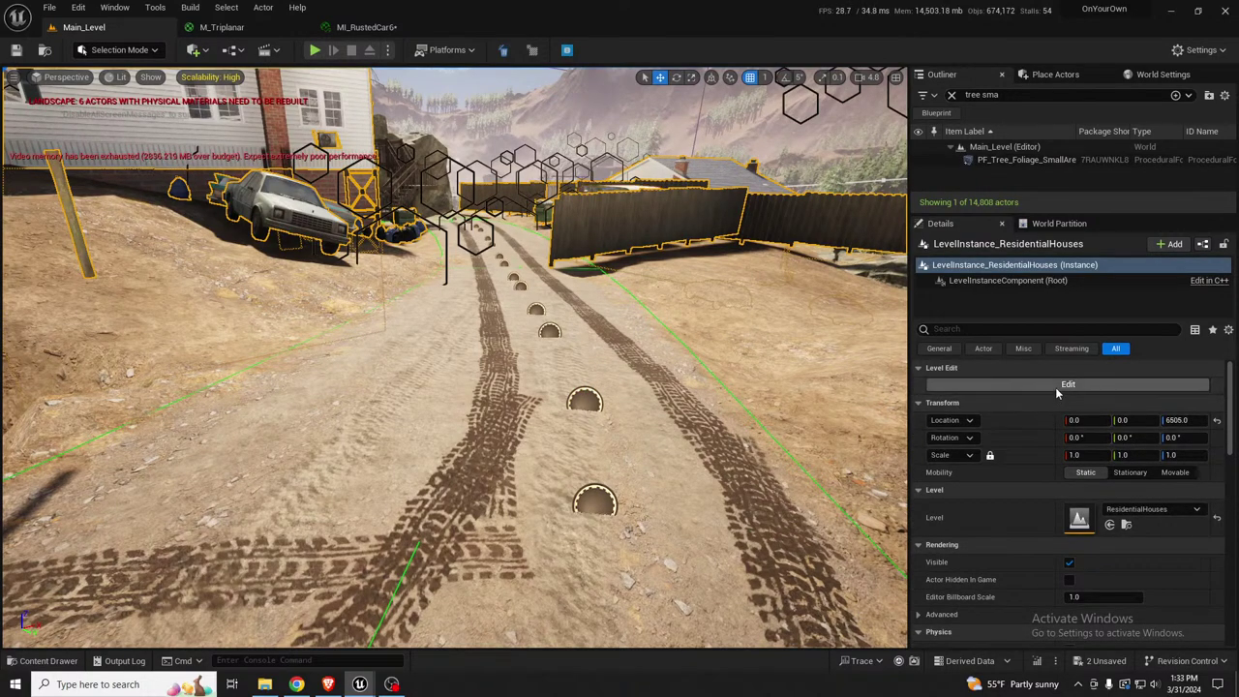
left_click(1068, 384)
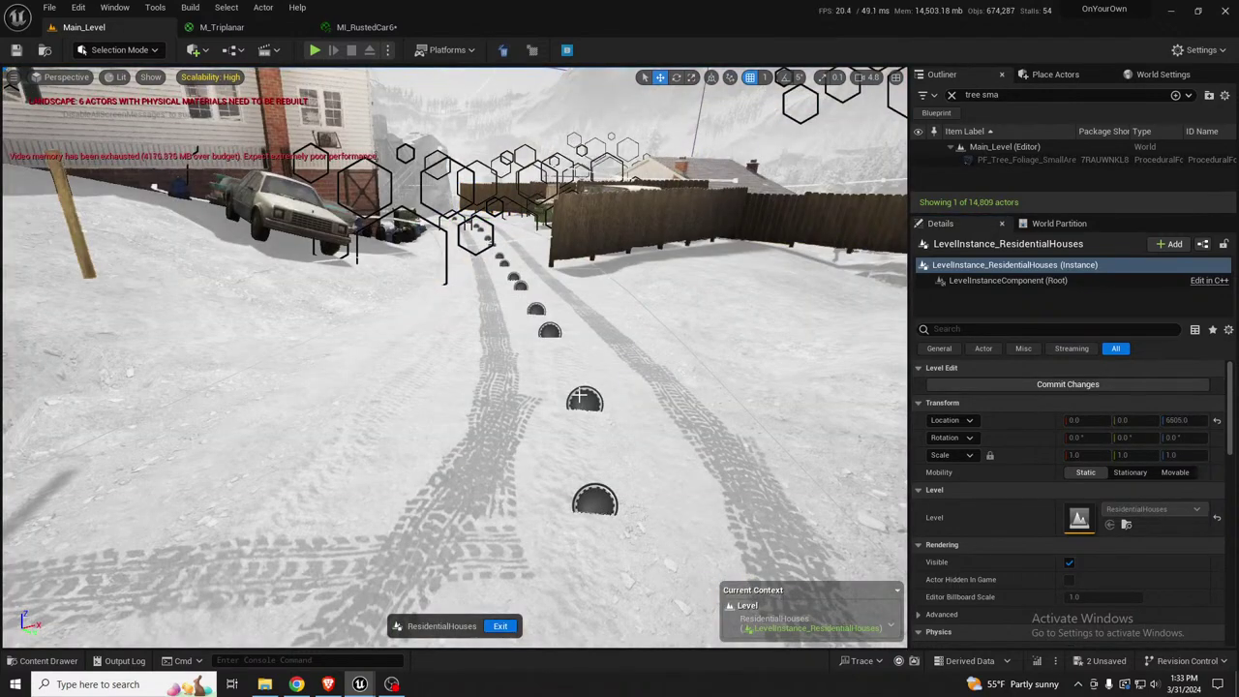
Delete the remaining BP_ia_scatter_roadTracks14 scatter from the driveway, then exit the level instance and save its changes
left_click(583, 401)
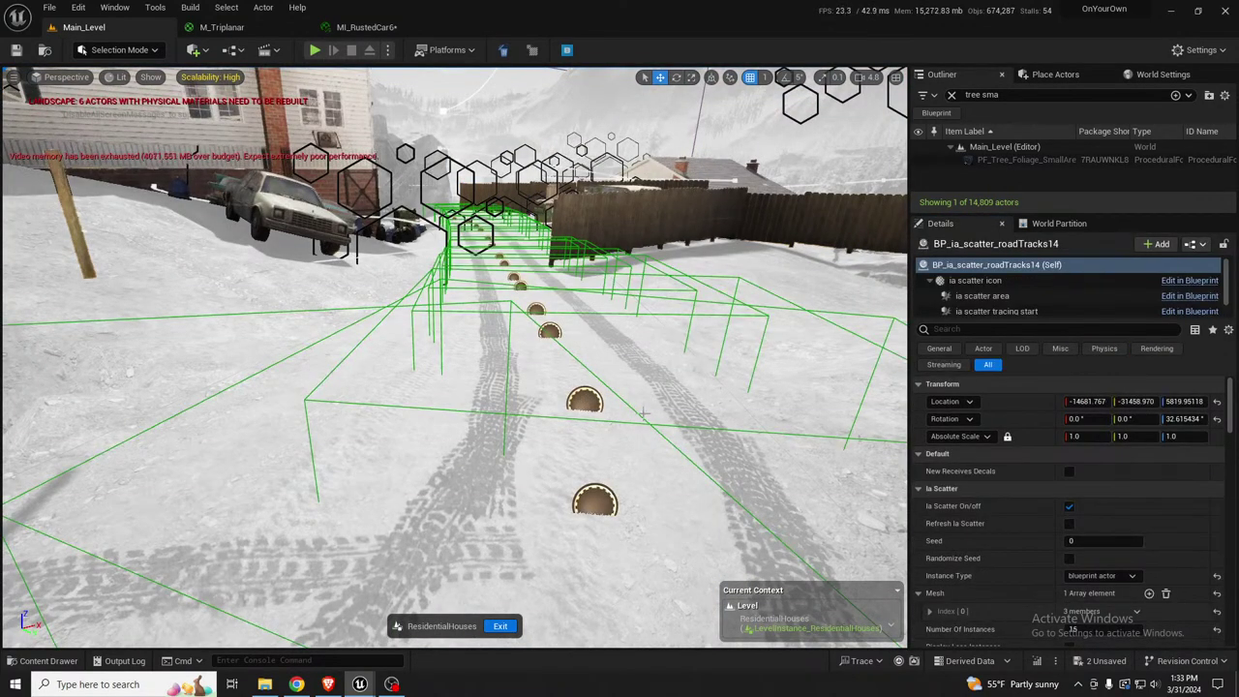
scroll(1152, 539, "down", 2)
scroll(1152, 539, "down", 2)
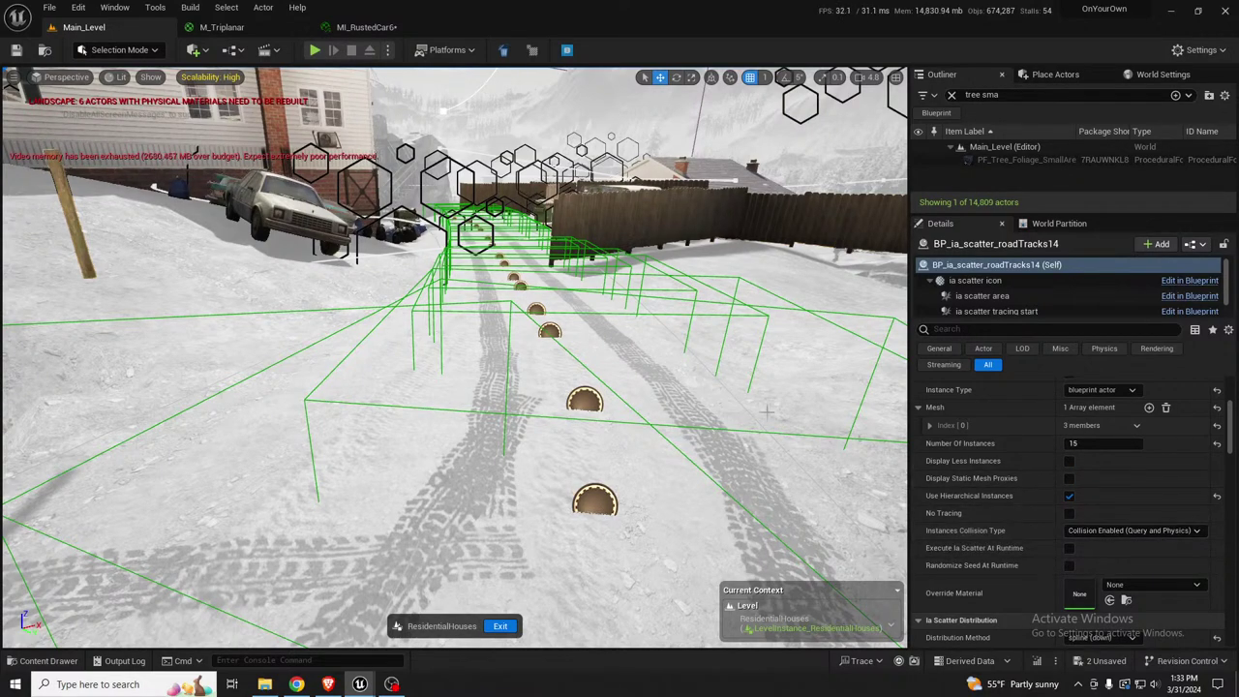
right_click_drag(737, 365, 712, 365)
key("Delete")
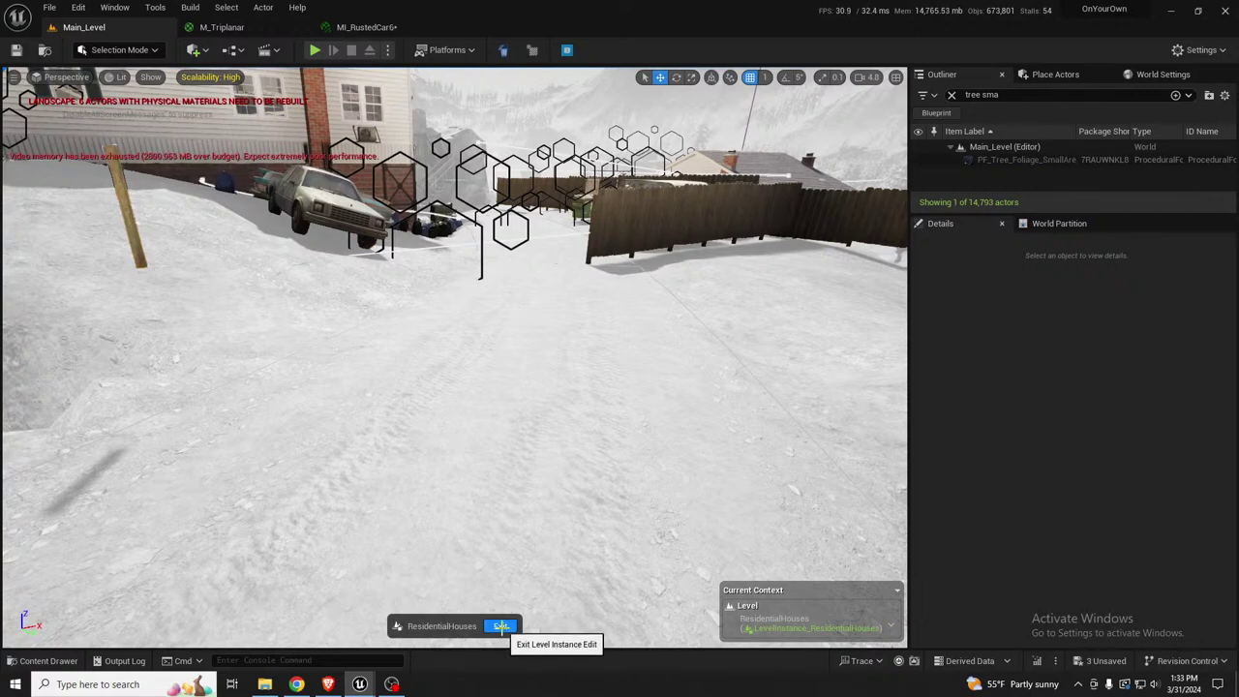
left_click(501, 627)
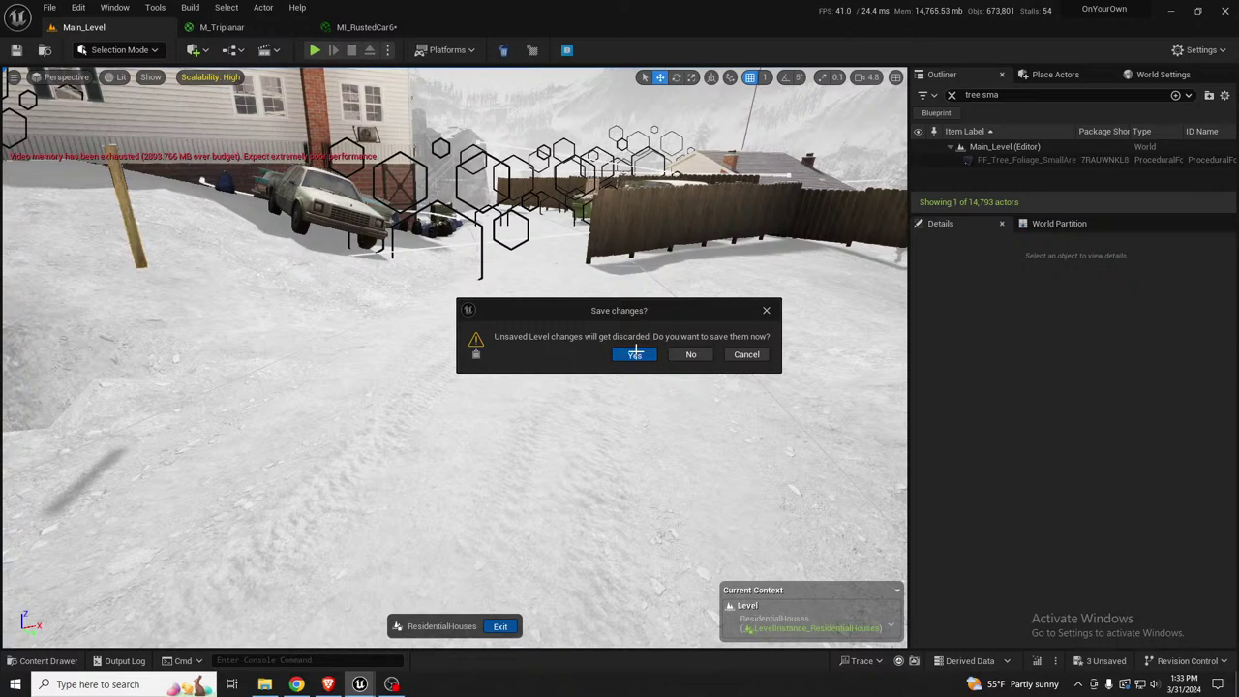
left_click(635, 355)
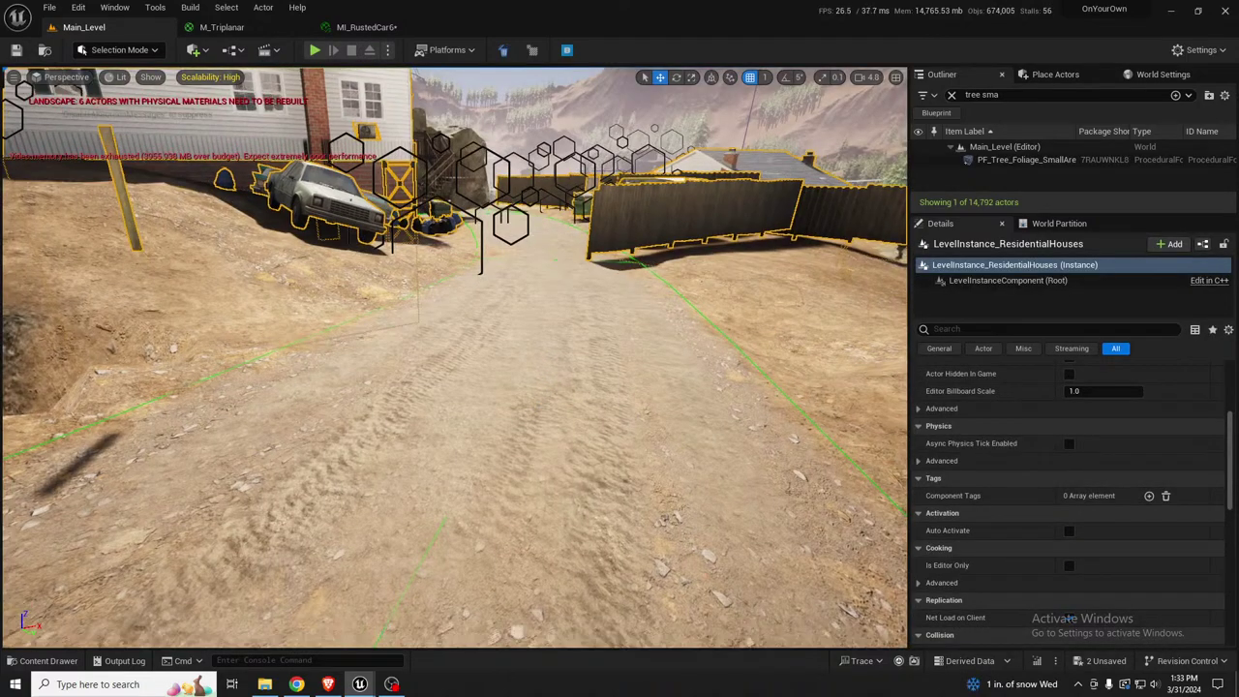
Deselect the level instance and inspect the driveway and its junction with the main road in game view
right_click_drag(552, 368, 543, 360)
key("Escape")
key("g")
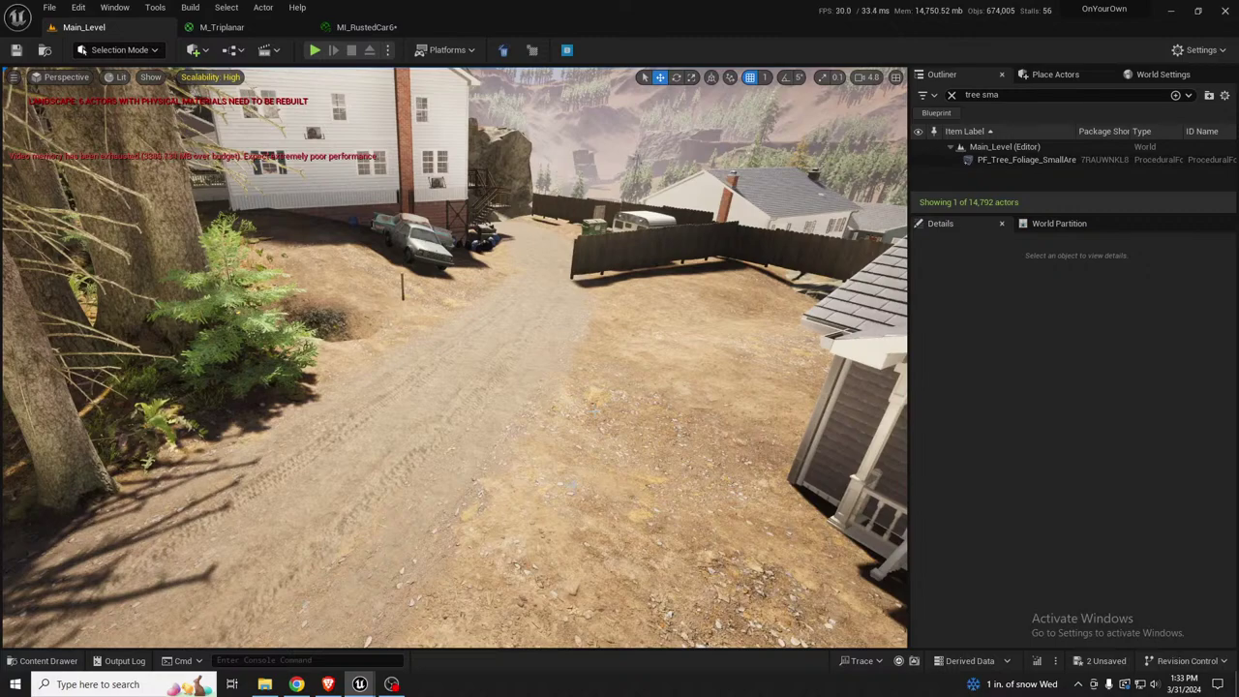
right_click_drag(542, 360, 372, 412)
right_click_drag(407, 464, 406, 464)
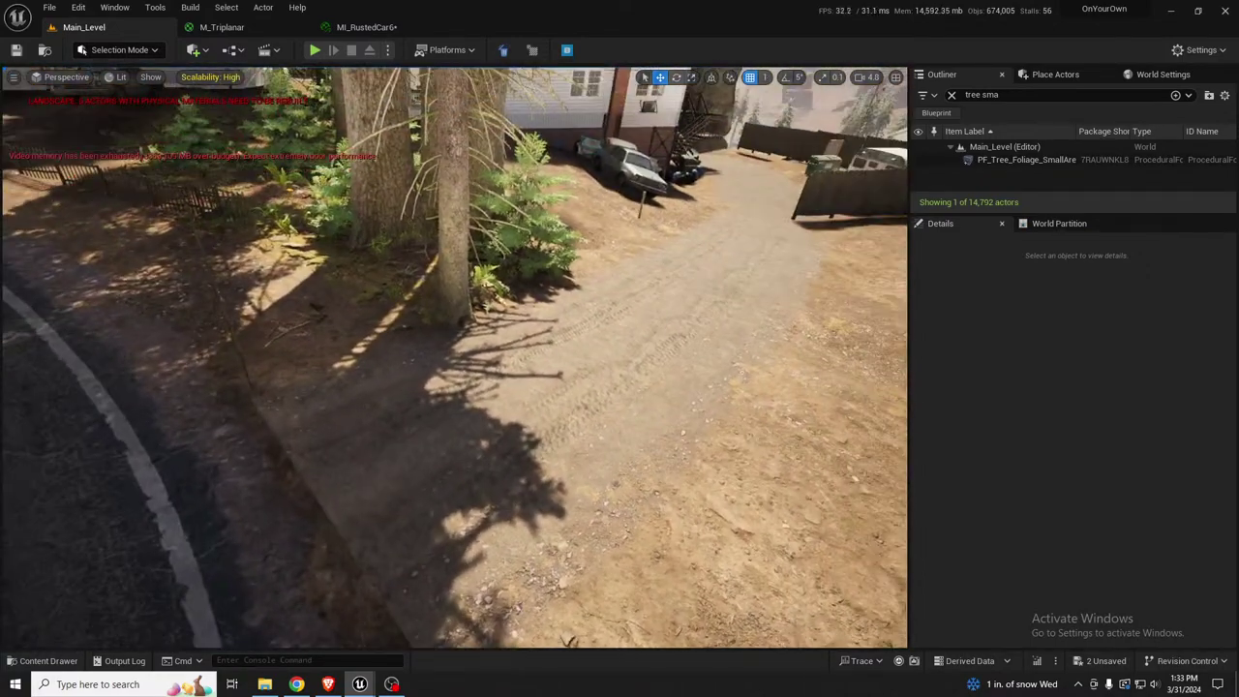
Switch to Landscape mode and select the driveway spline's end control point beside the main road for rotation
left_click(441, 437)
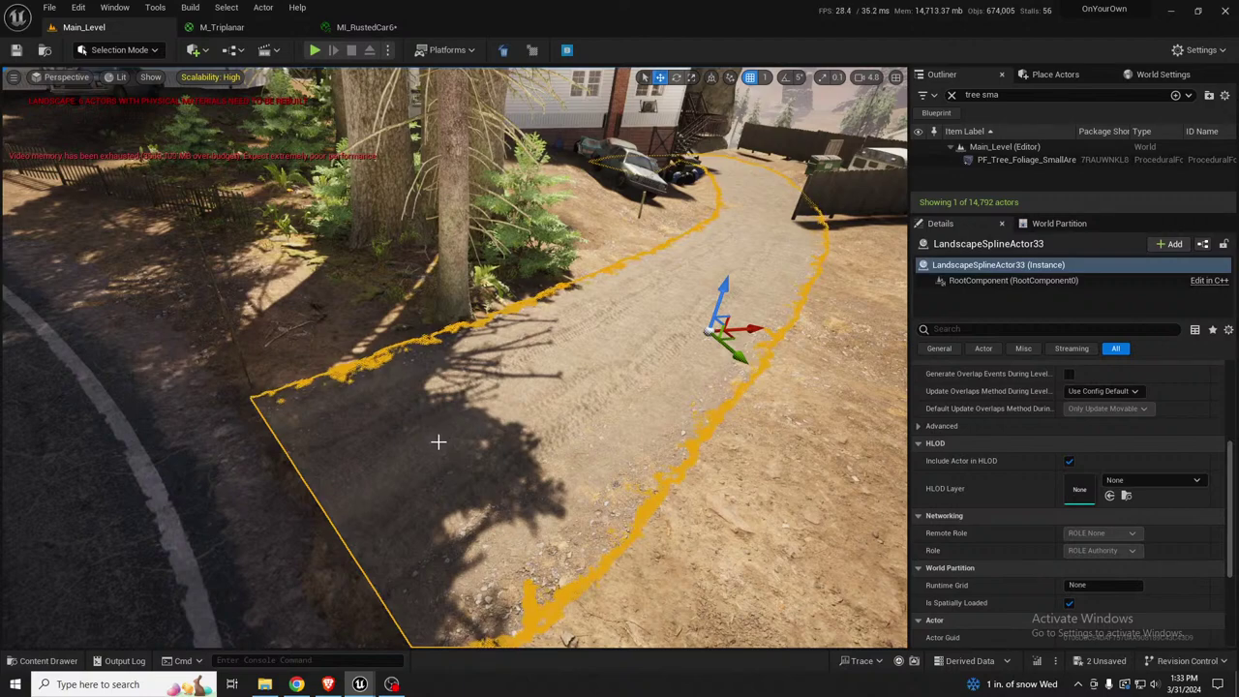
key("shift+2")
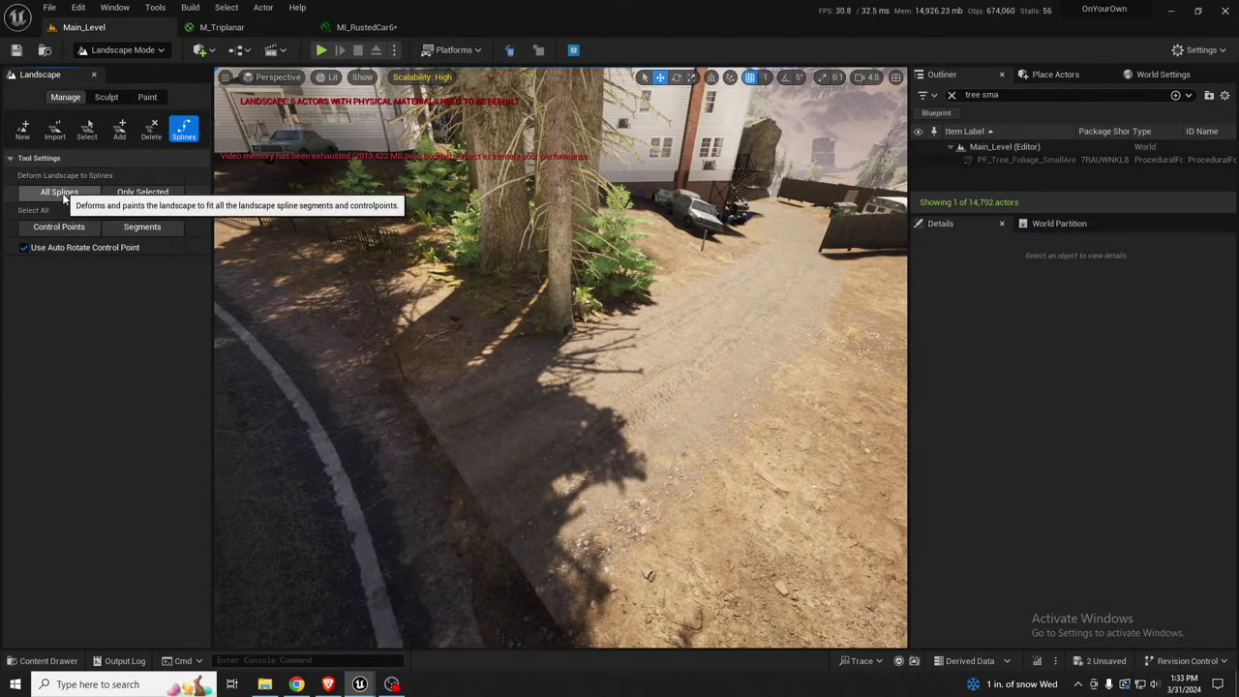
right_click_drag(522, 444, 499, 457)
left_click(475, 436, "ctrl")
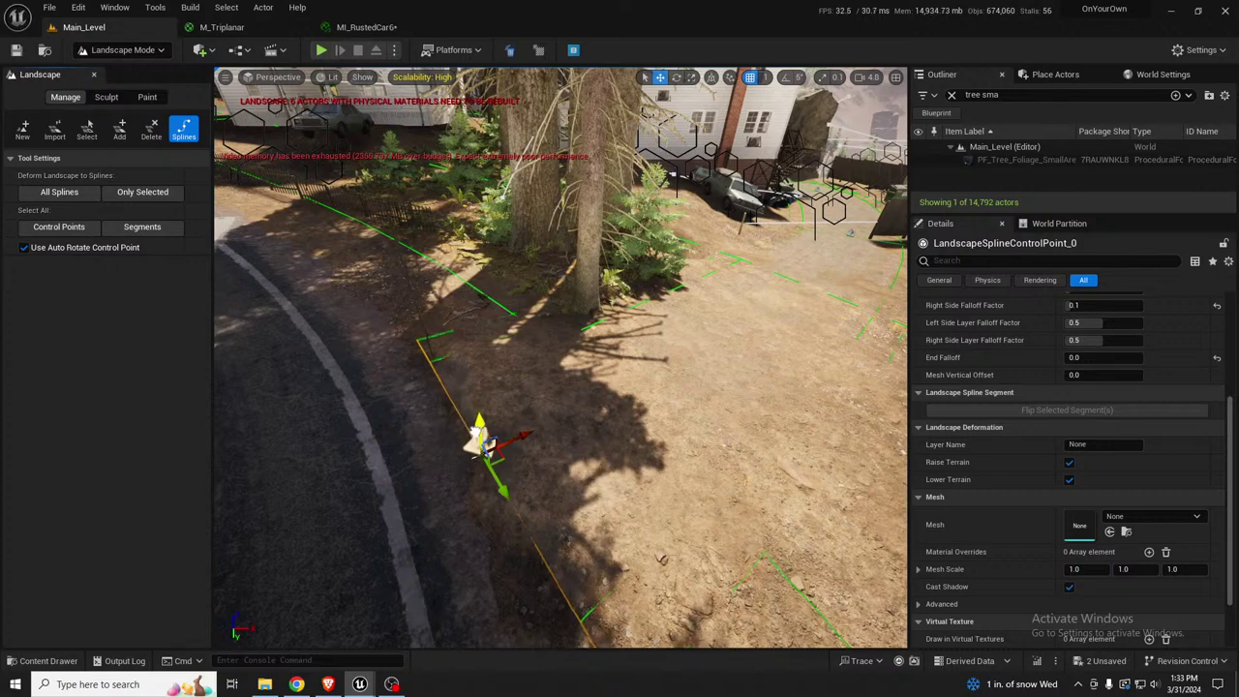
key("e")
left_click_drag(447, 424, 518, 441)
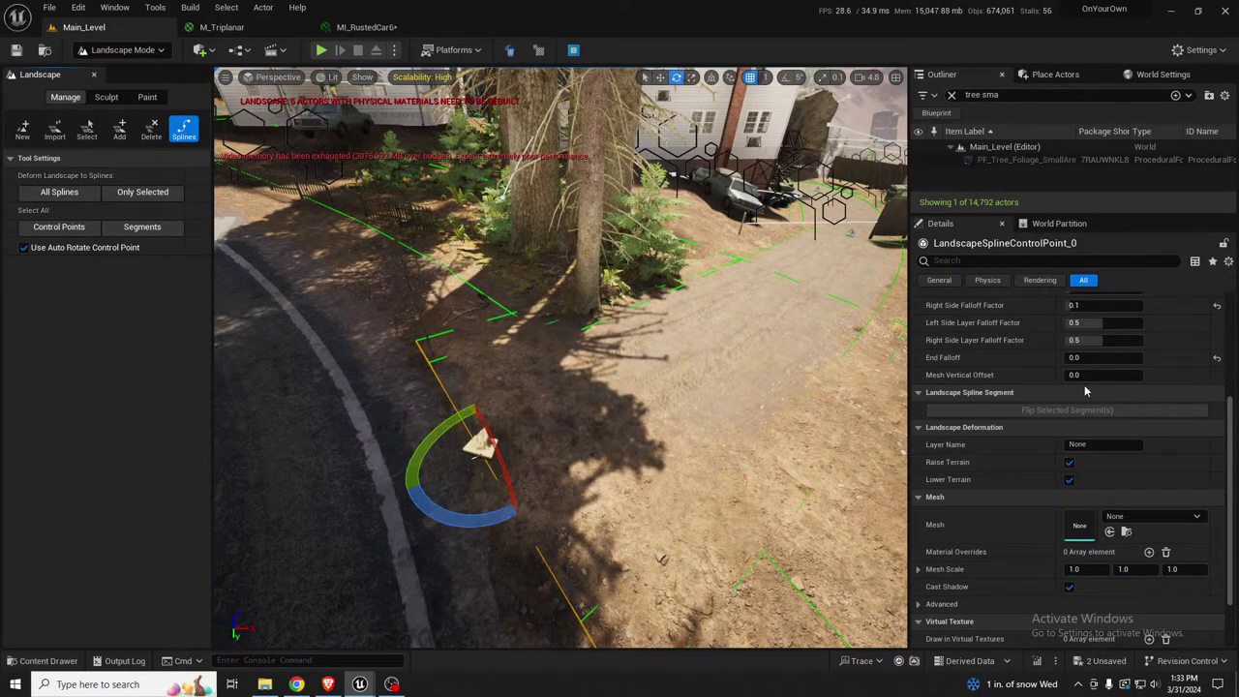
Set the driveway end control point's End Falloff to 500 and deform the landscape to all splines
left_click(1102, 374)
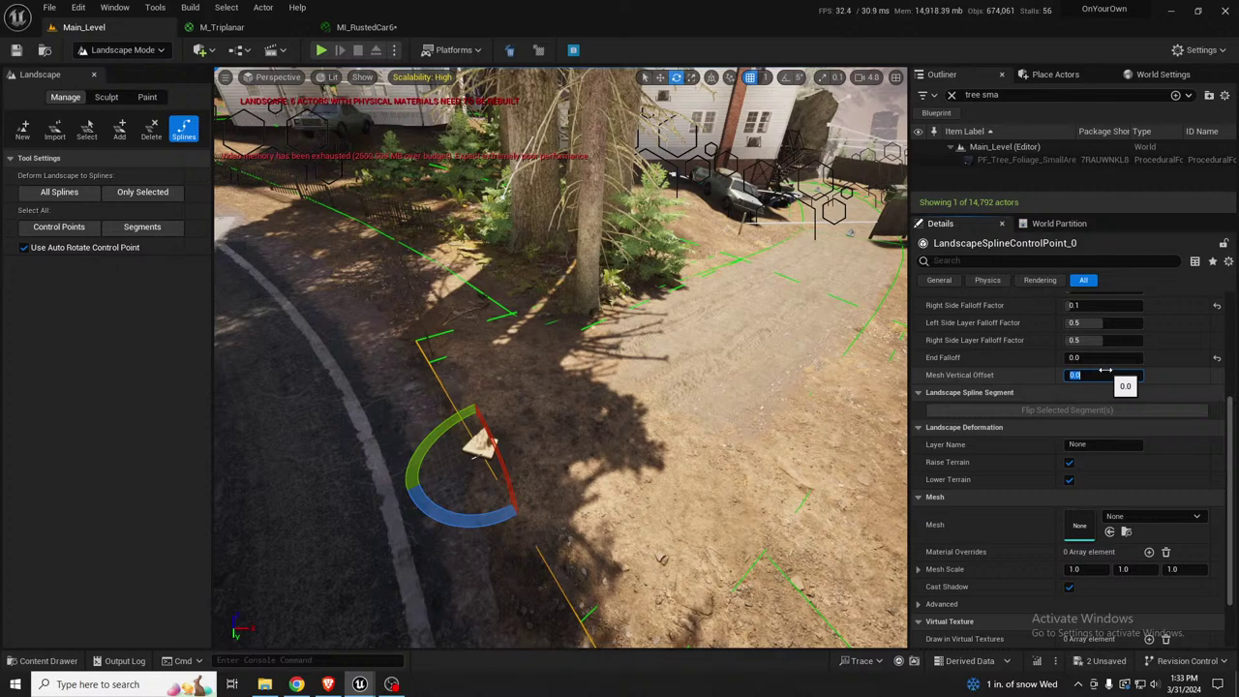
left_click(1103, 358)
type("5")
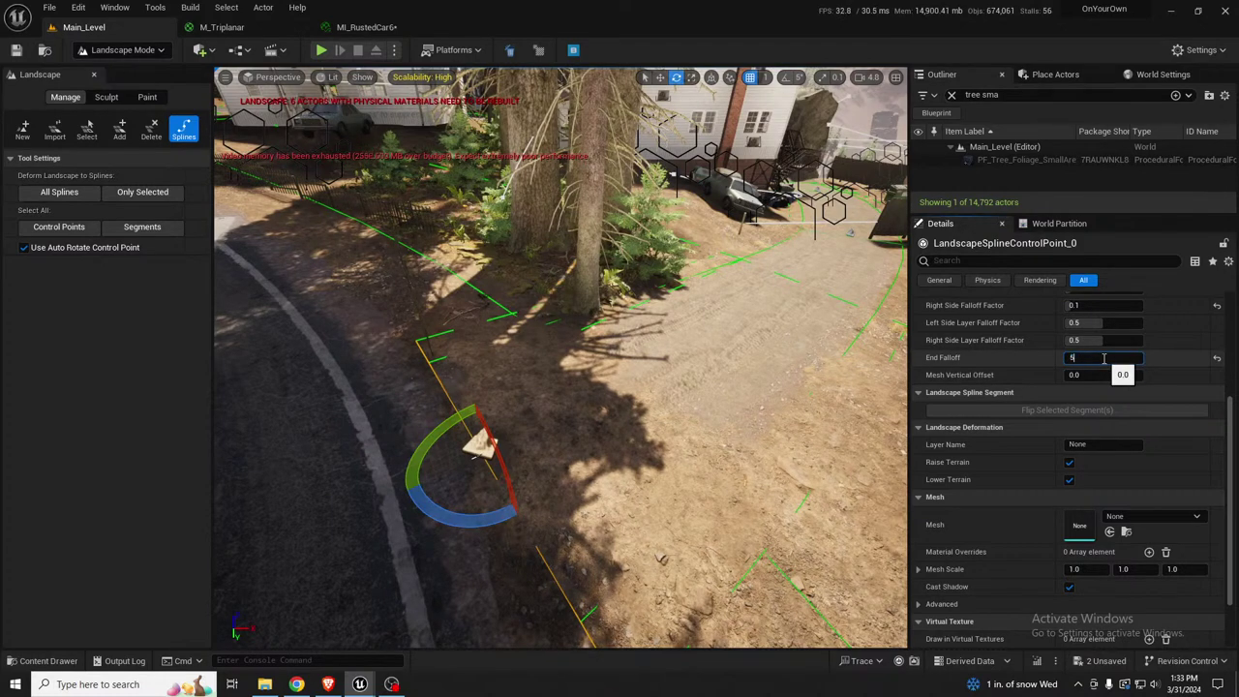
type("00")
key("Return")
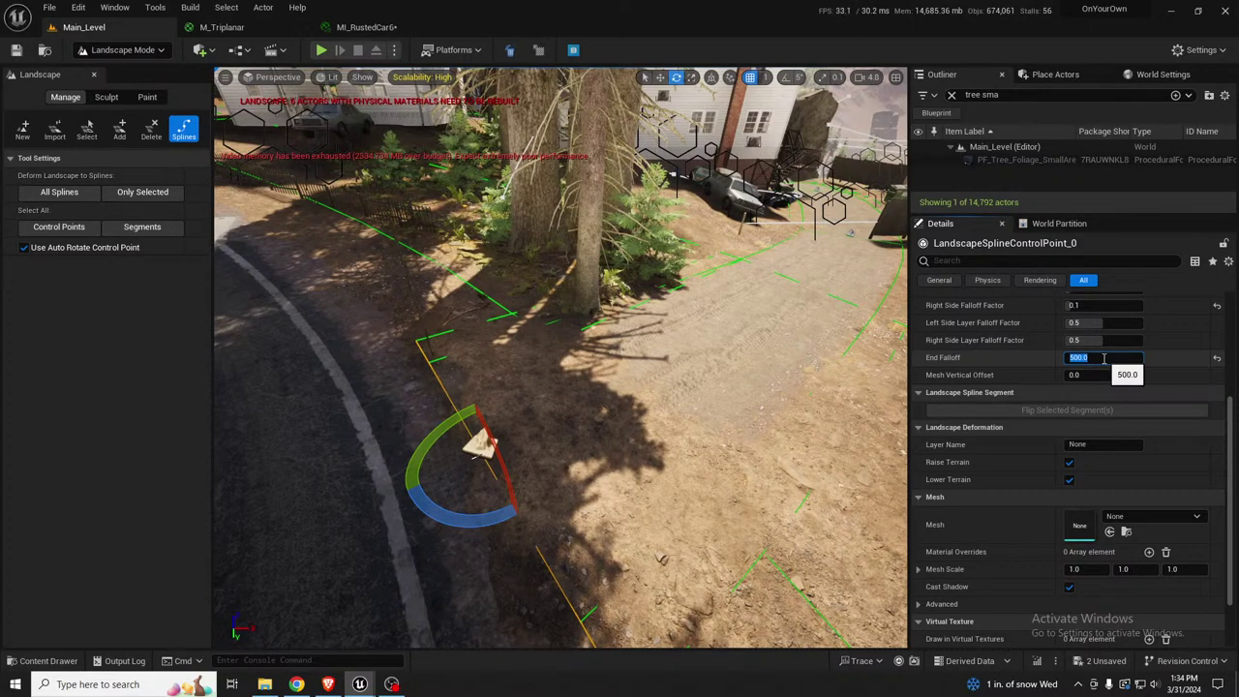
left_click(76, 195)
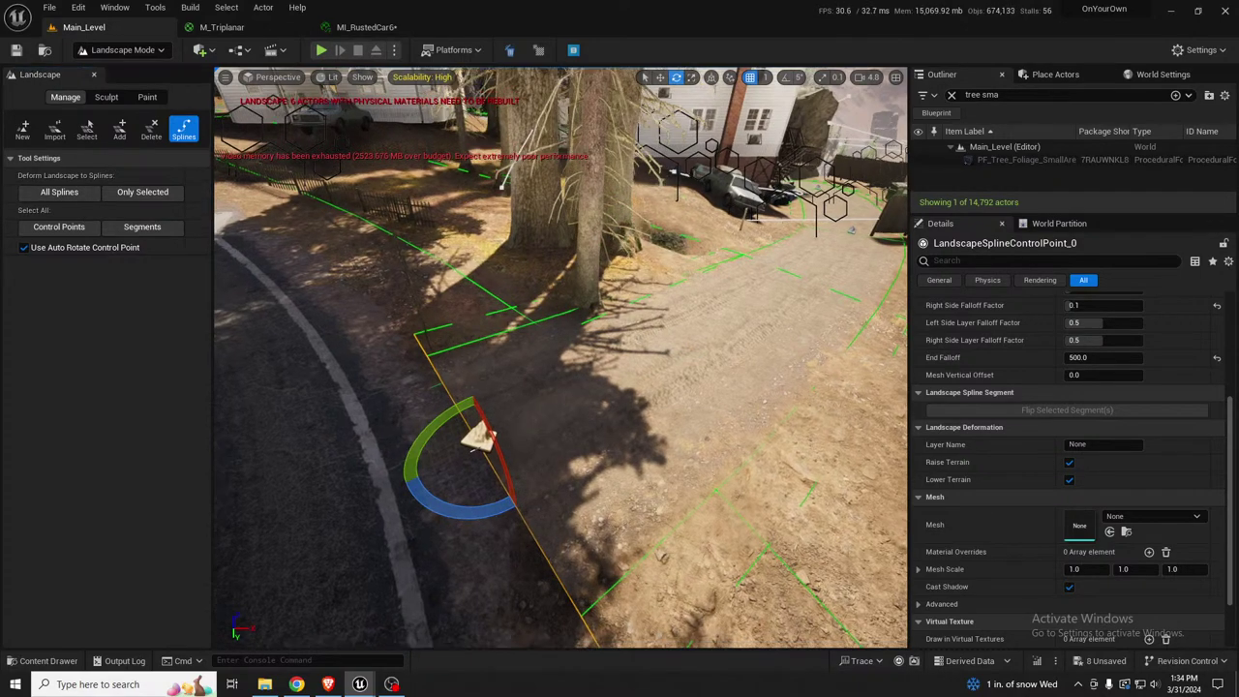
Tilt the driveway's end control point by about 2.25° at the junction with the main road
right_click_drag(486, 355, 486, 376)
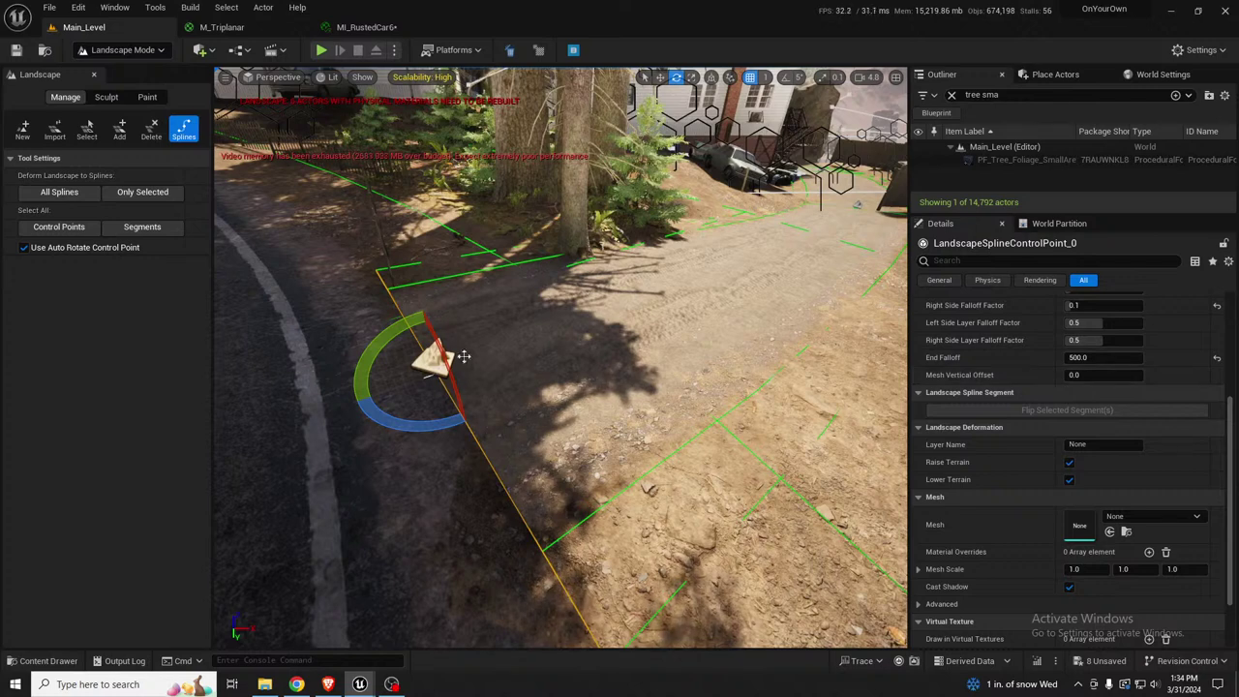
right_click_drag(492, 354, 483, 362)
key("w")
left_click_drag(459, 351, 533, 332)
key("e")
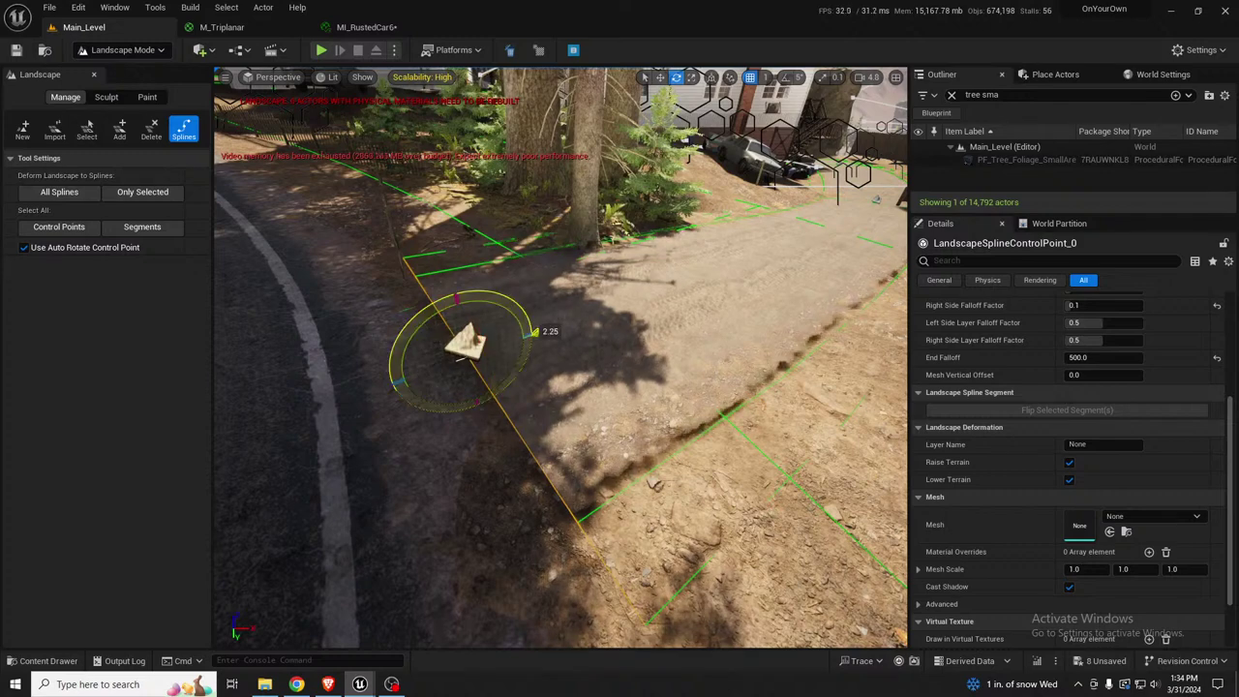
key("w")
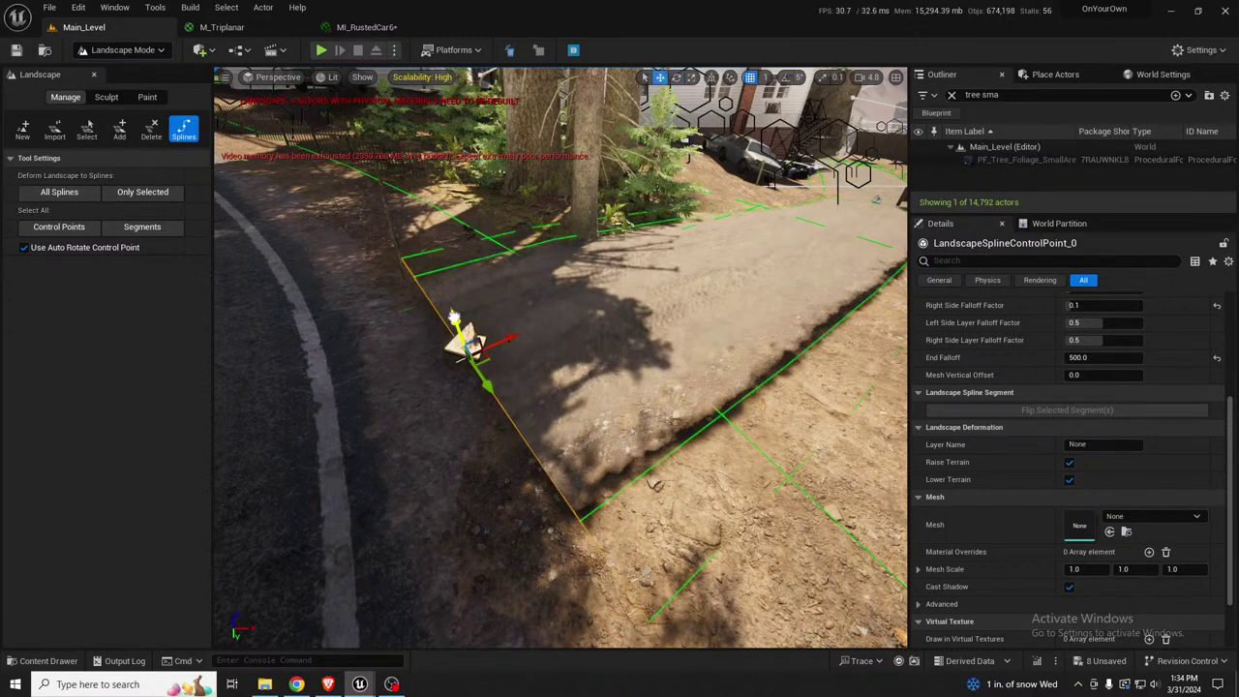
Lower the driveway's end control point slightly, set its End Falloff to 1000, and deform the landscape to all splines
left_click_drag(453, 317, 456, 338)
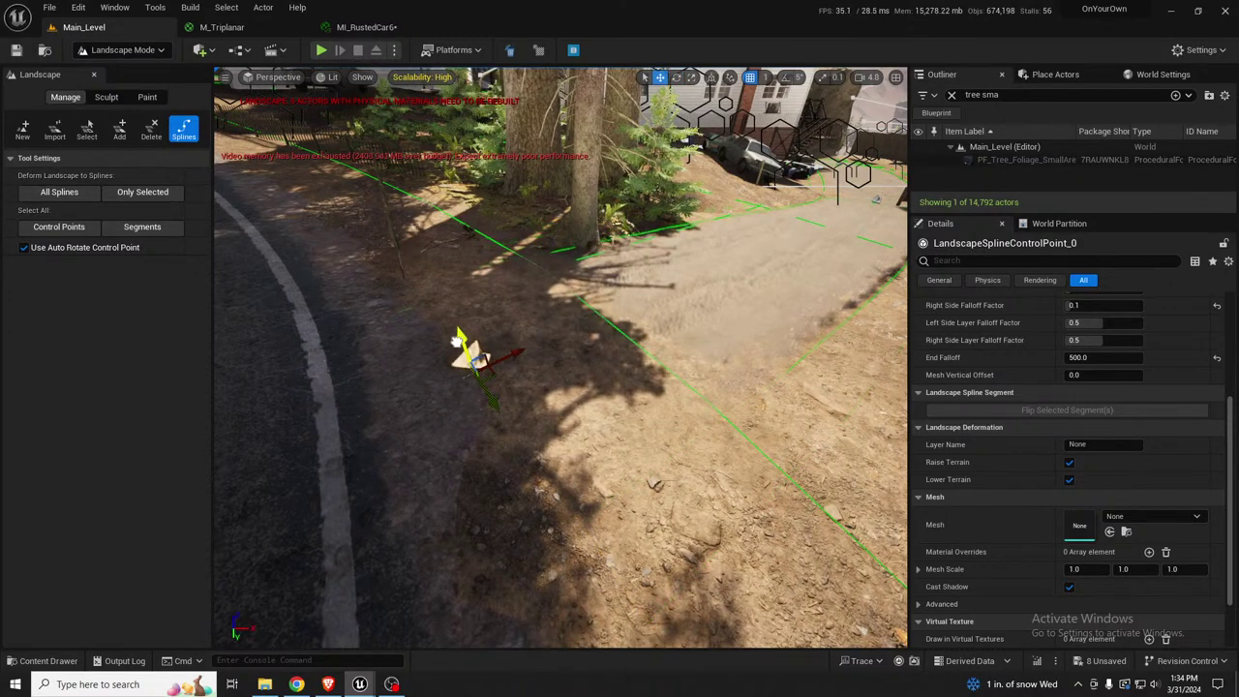
left_click(1092, 358)
type("1000")
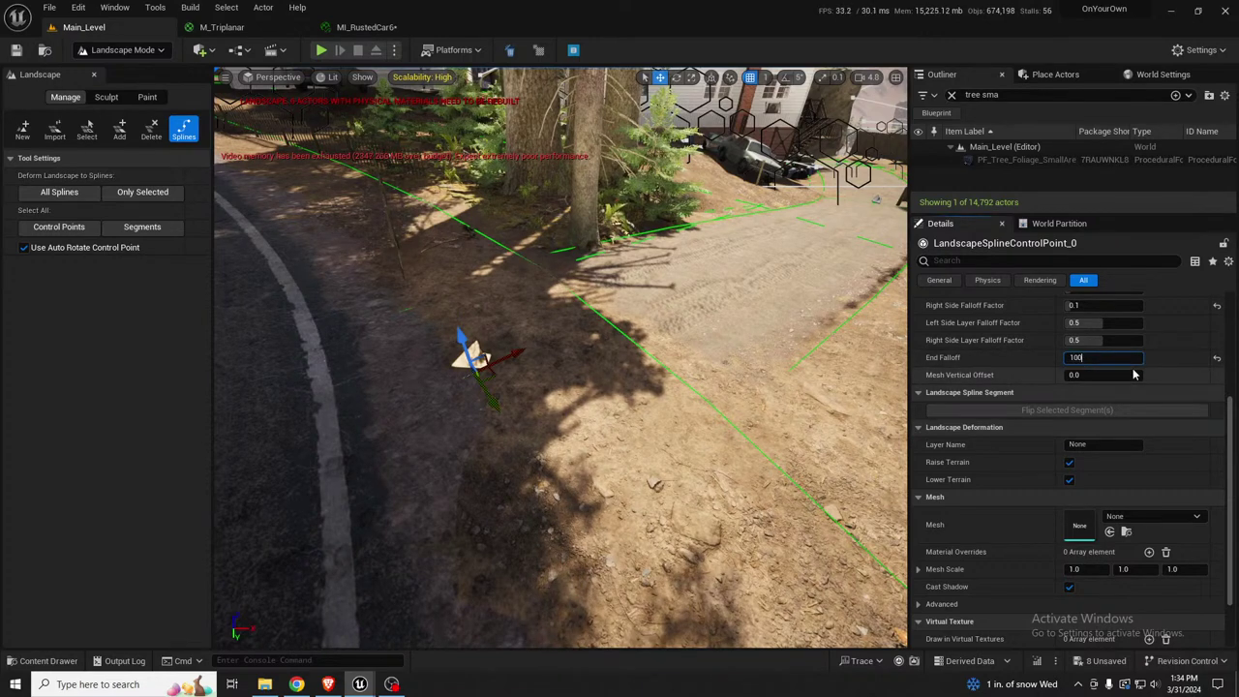
key("Return")
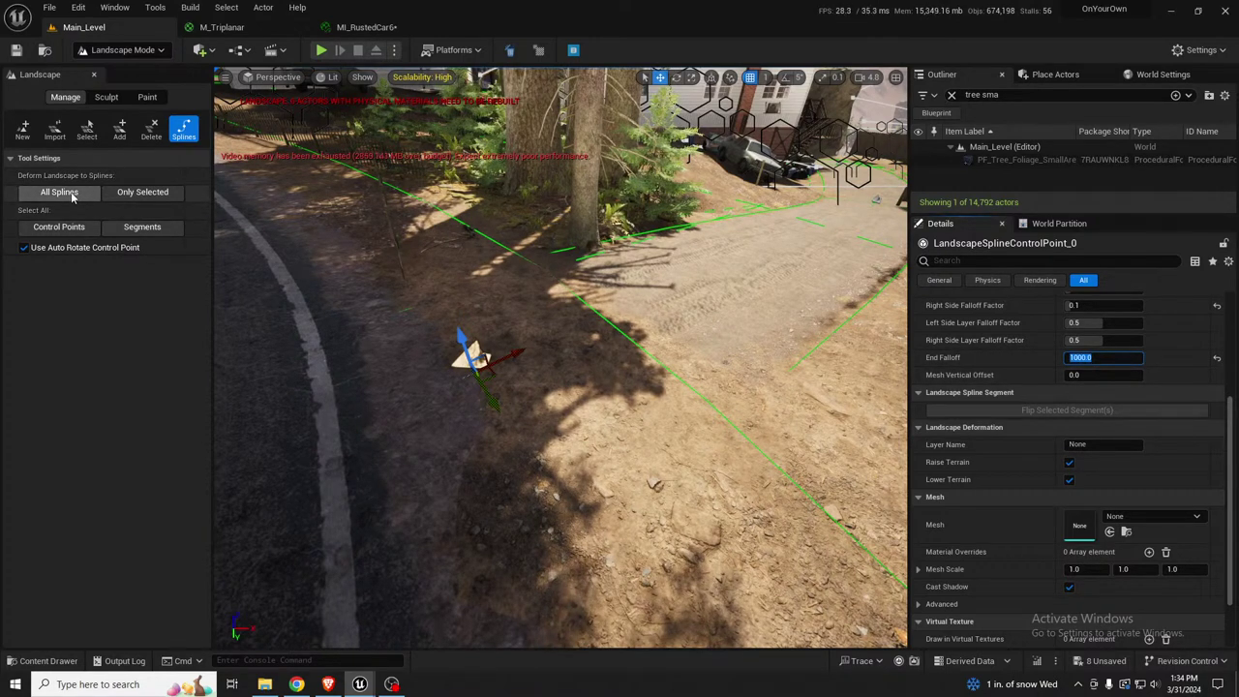
left_click(73, 195)
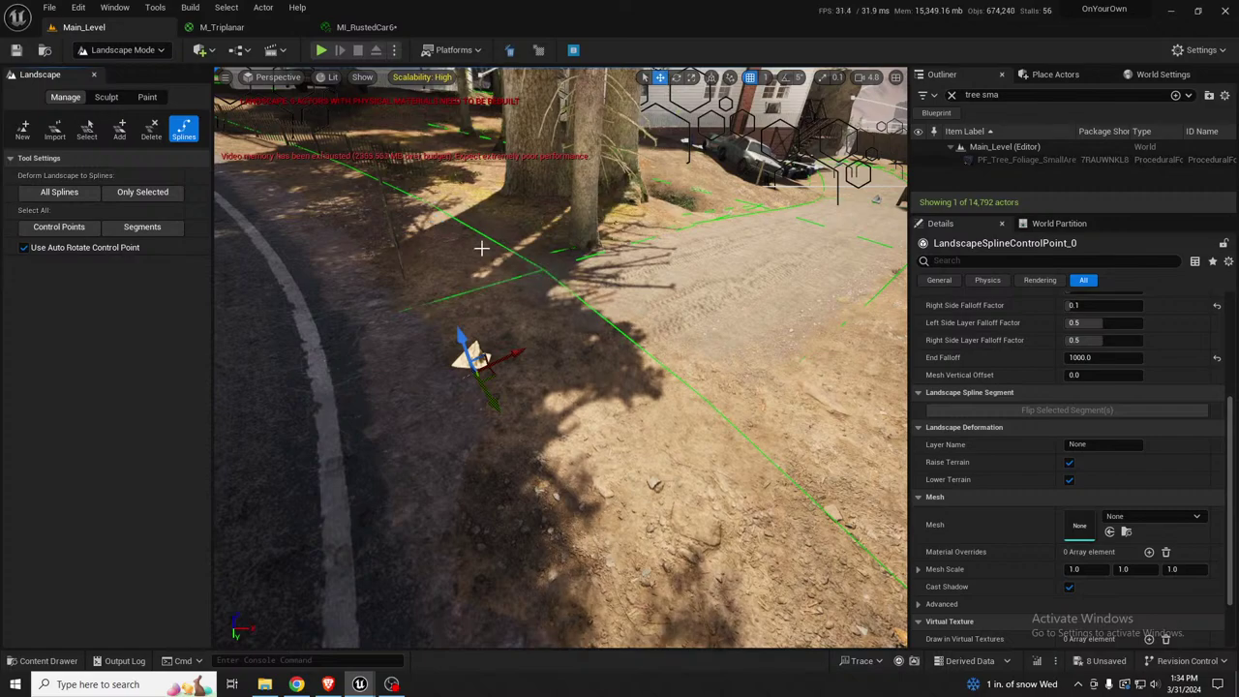
Examine how the driveway's end blends into the terrain beside the main road
right_click_drag(482, 246, 542, 240)
key("w")
key("w")
right_click_drag(401, 311, 441, 296)
key("s")
scroll(401, 311, "down", 3)
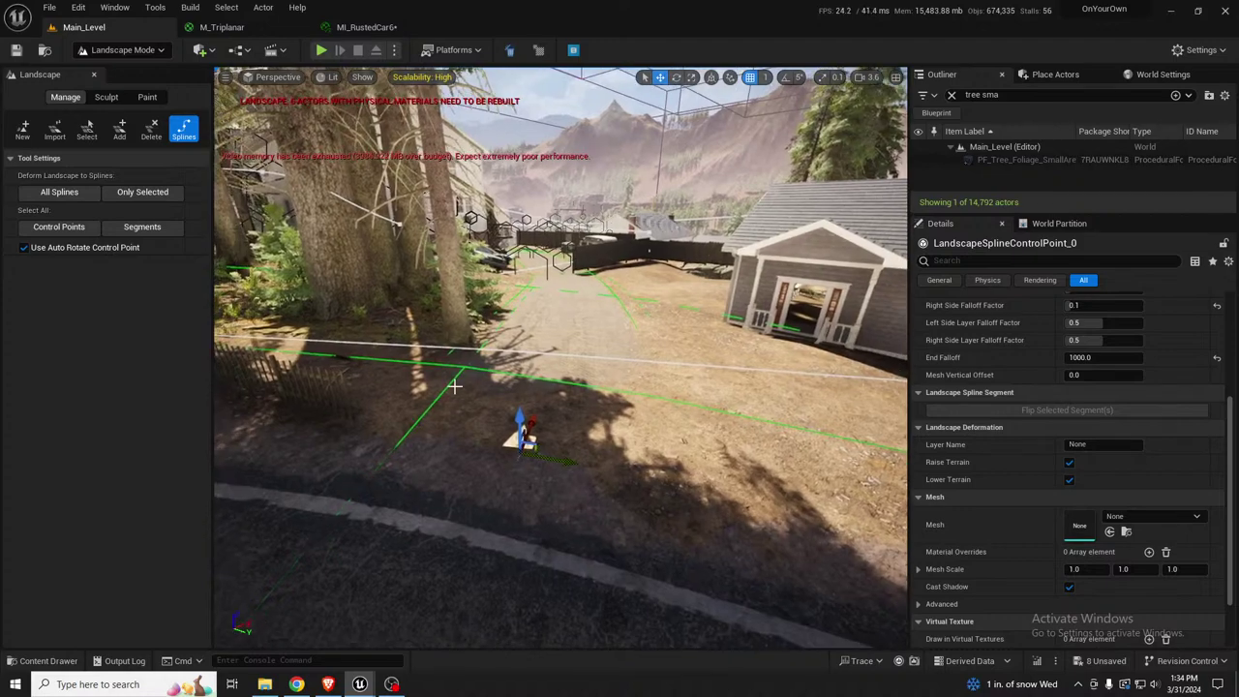
right_click_drag(590, 410, 594, 373)
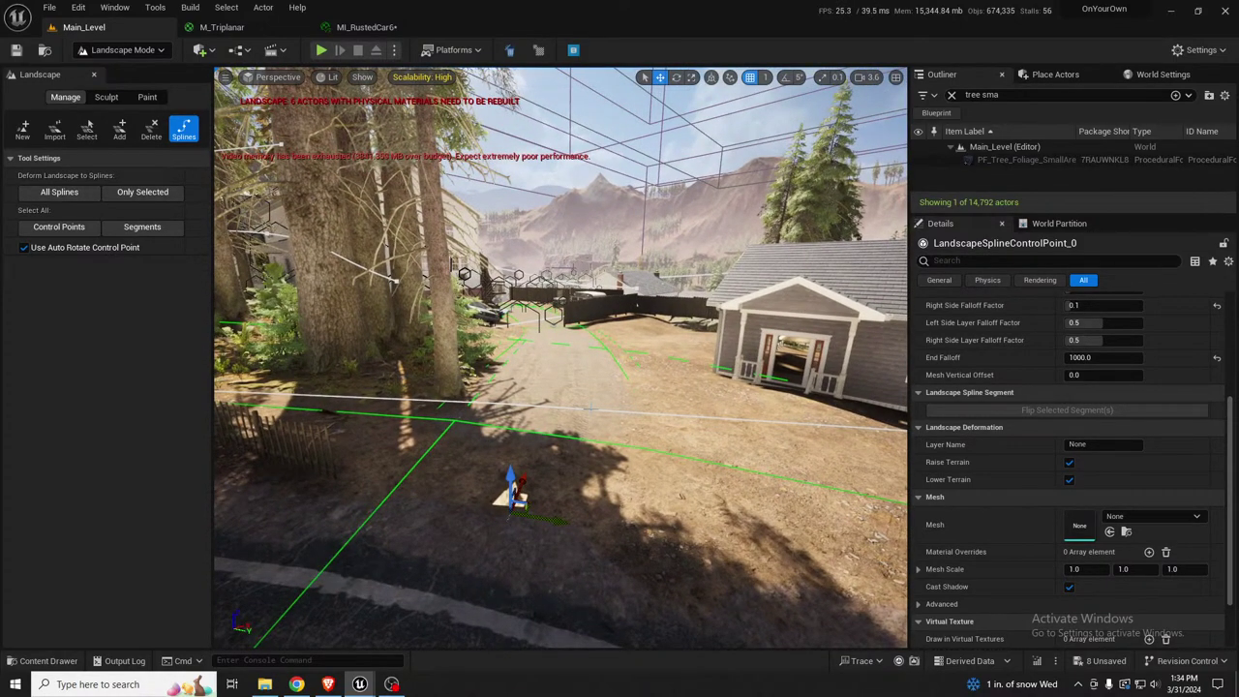
mouse_move(590, 409)
right_mouse_down()
mouse_move(582, 388)
mouse_move(580, 407)
right_mouse_up()
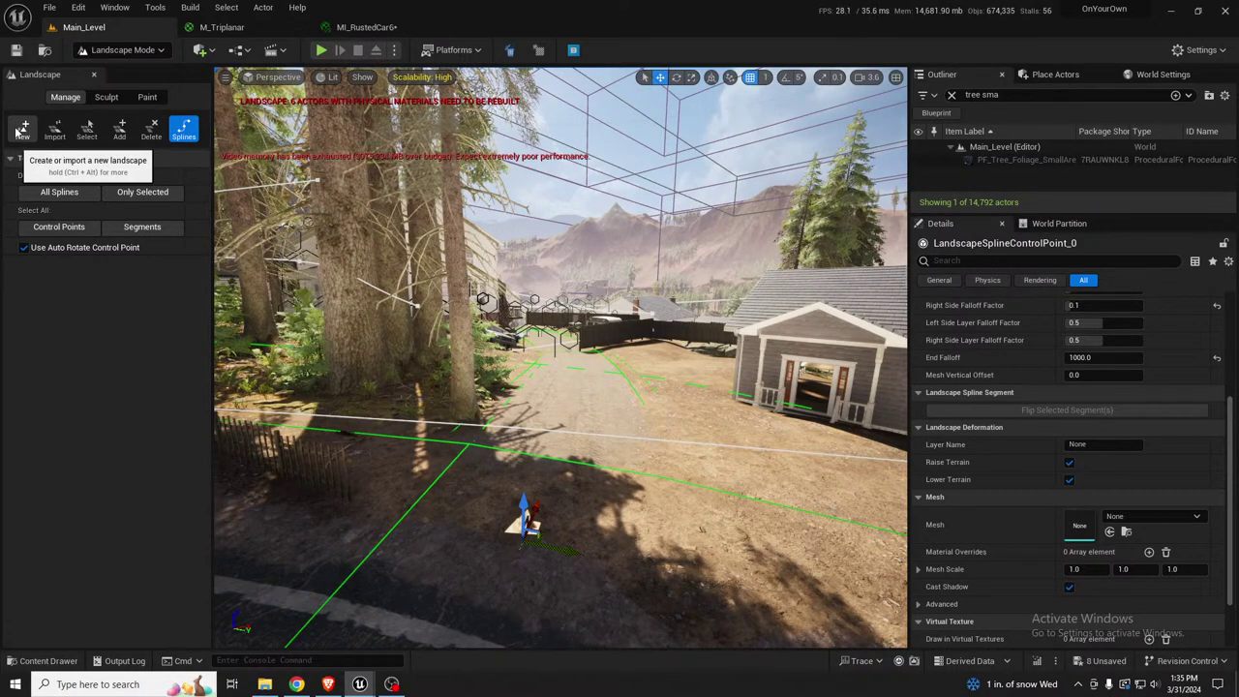
Save the Main_Level changes
right_click_drag(426, 310, 435, 312)
key("ctrl+s")
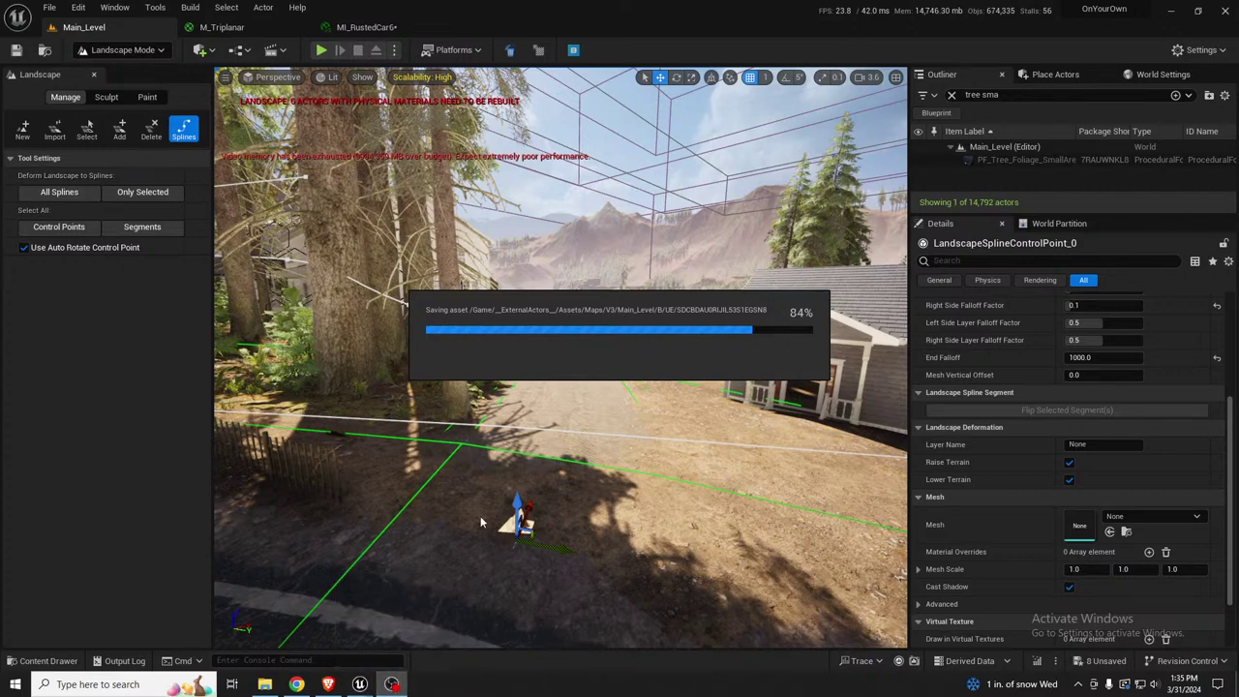
mouse_move(359, 686)
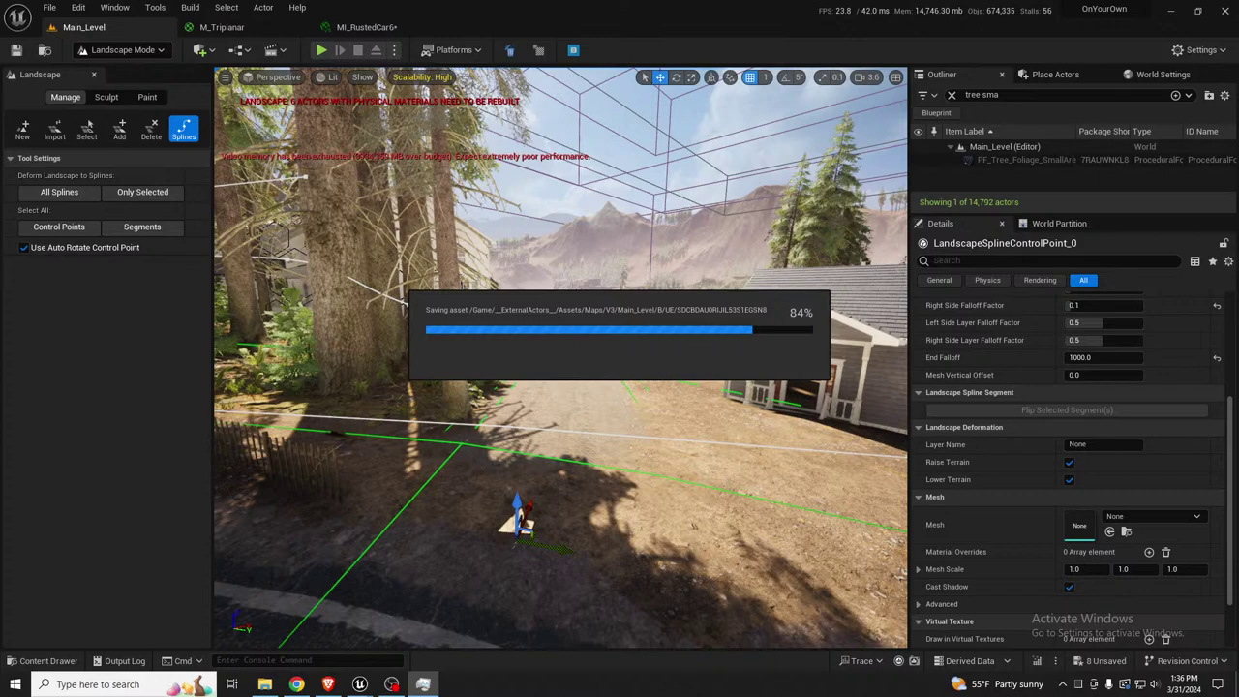
Open Task Manager and check the UnrealEditor process status and the GPU performance
key("ctrl+shift+Escape")
left_click_drag(1094, 109, 858, 343)
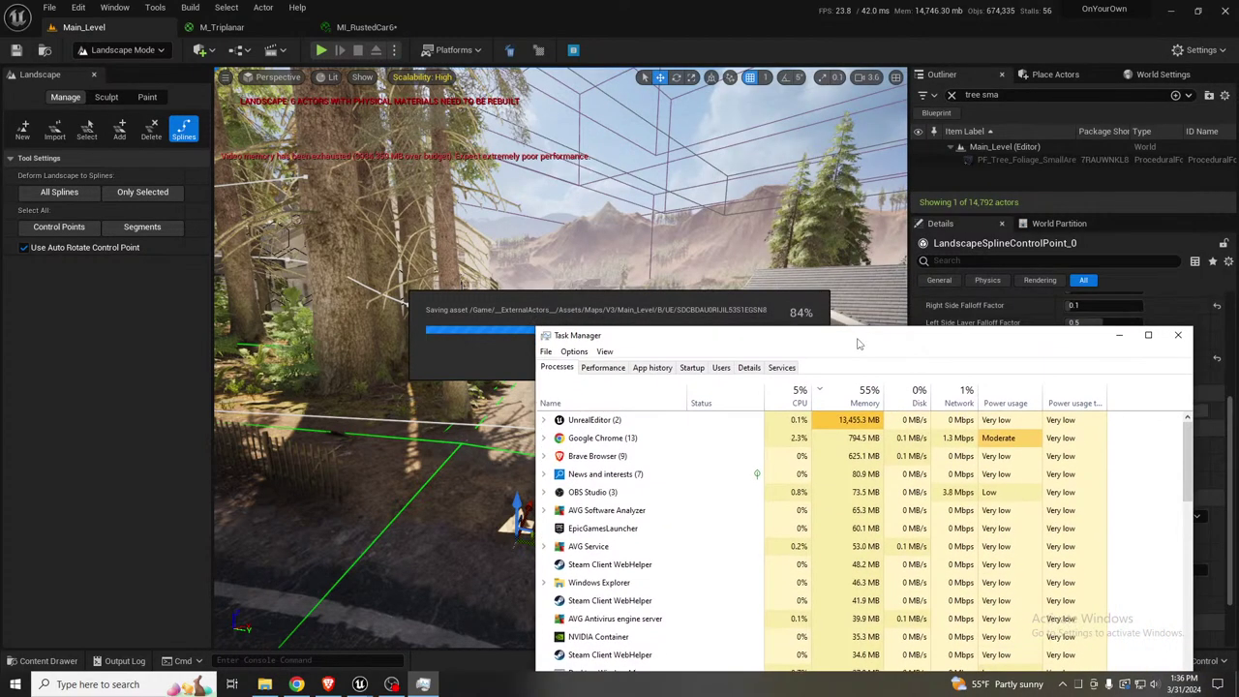
left_click(544, 420)
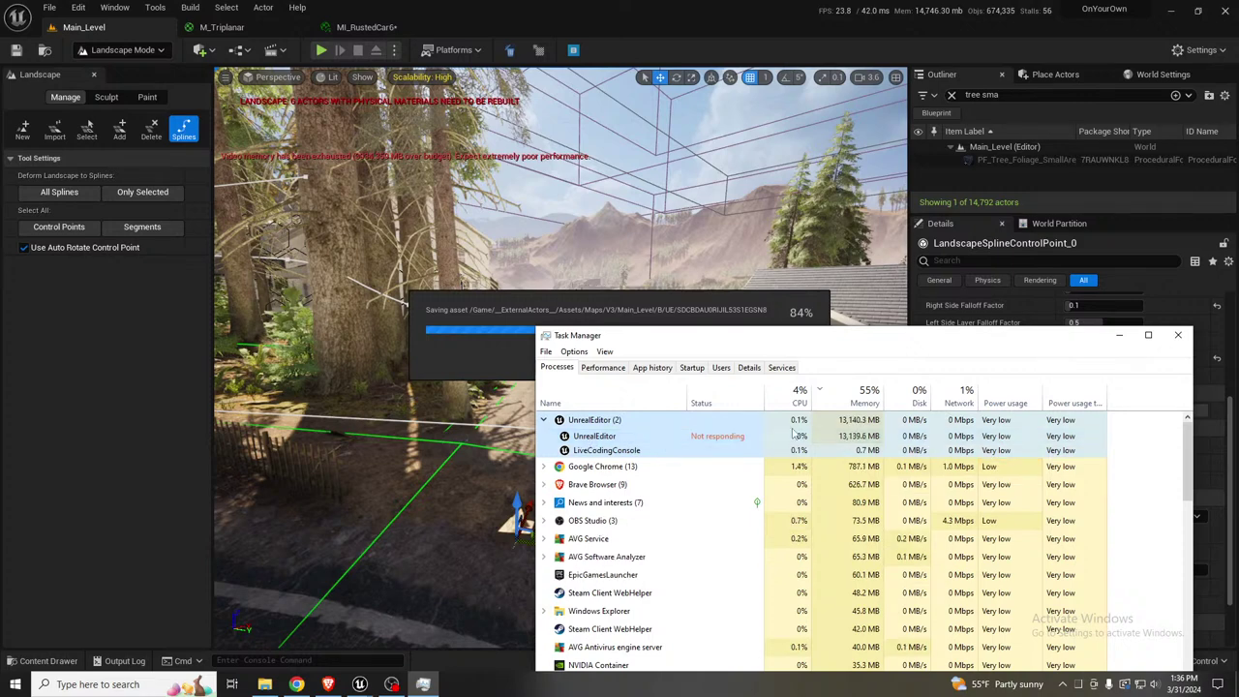
left_click(602, 367)
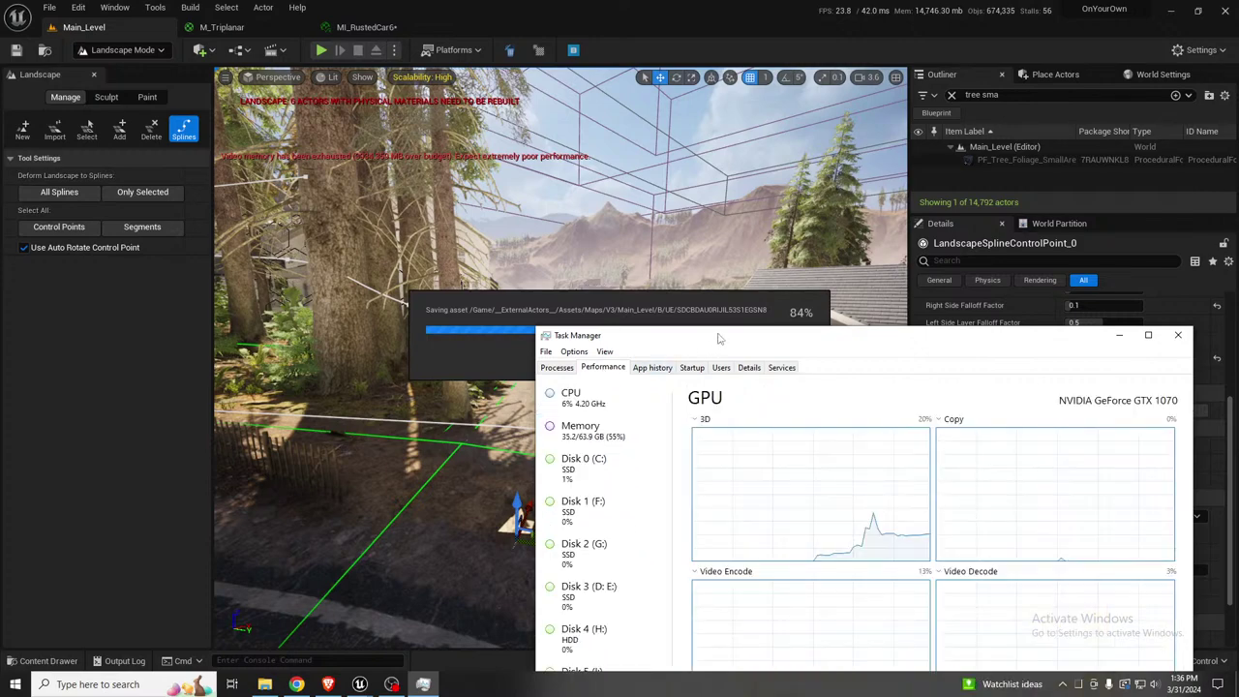
left_click_drag(722, 328, 755, 60)
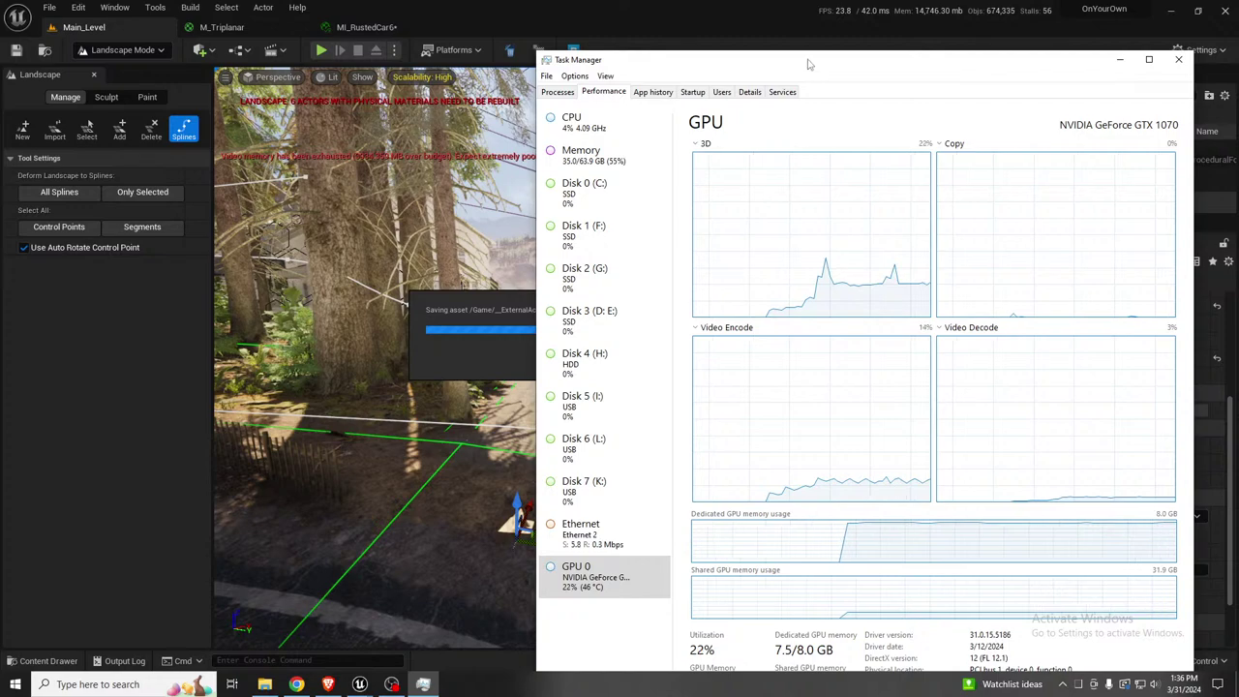
left_click_drag(809, 60, 1238, 131)
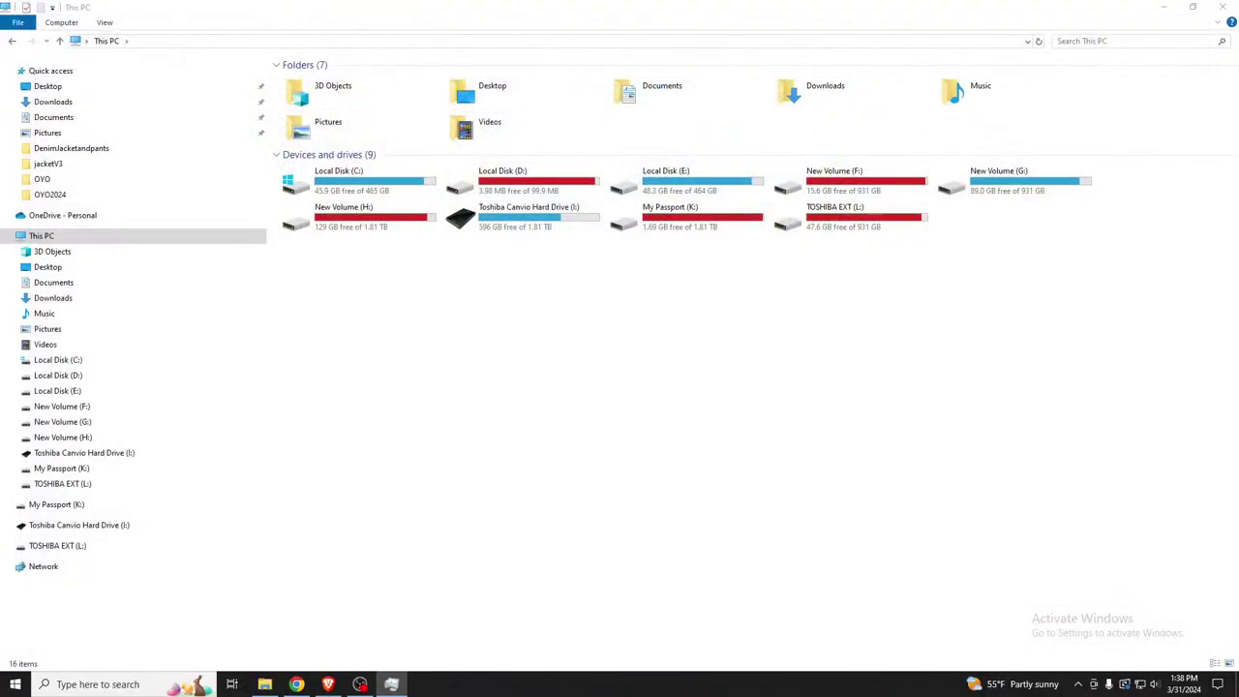
Switch to File Explorer and reopen the OnYourOwn project from the OYO2024 folder
left_click(459, 27)
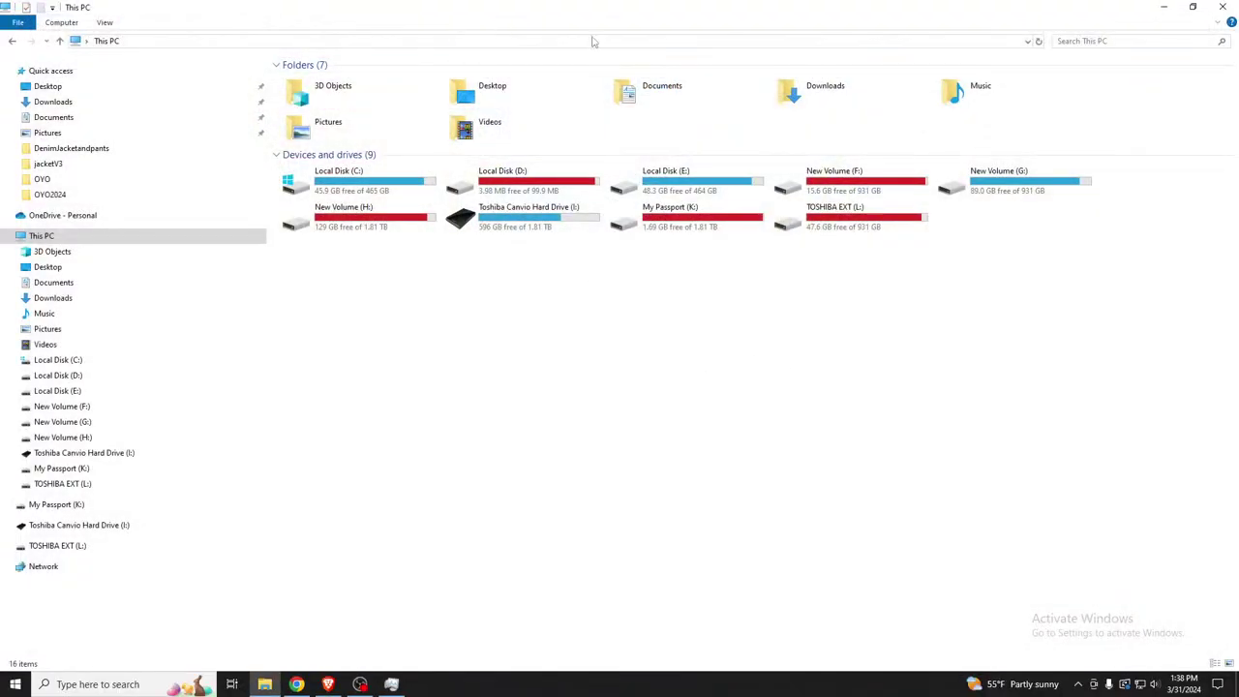
left_click(83, 195)
double_click(329, 296)
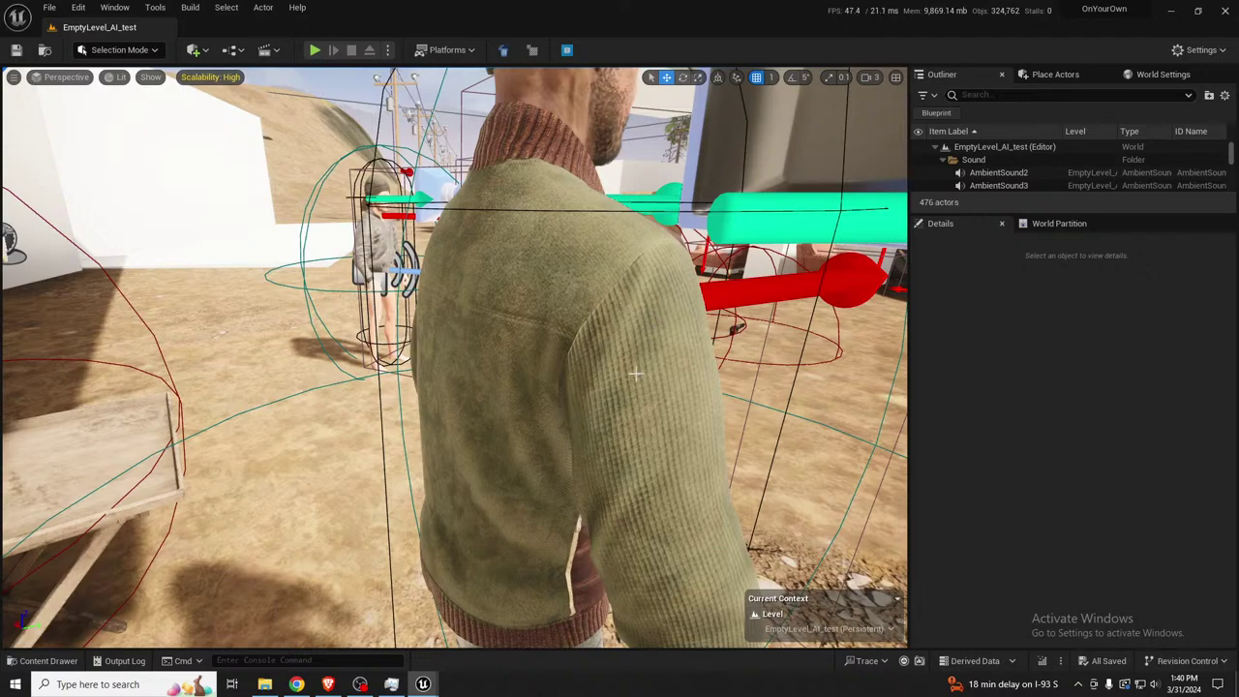
View the character's jacket in the test level and open the recent level Main_Level
middle_click_drag(606, 409, 577, 415)
right_click_drag(577, 414, 618, 406)
right_click_drag(406, 354, 405, 354)
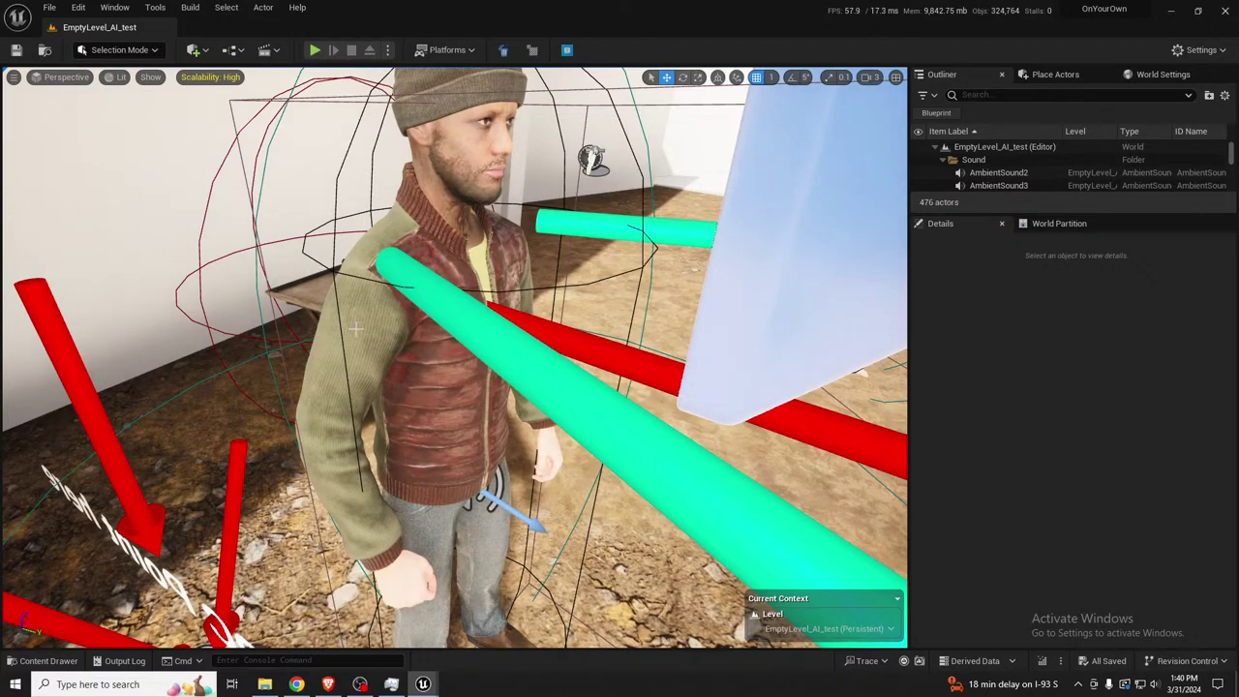
right_click_drag(366, 366, 366, 366)
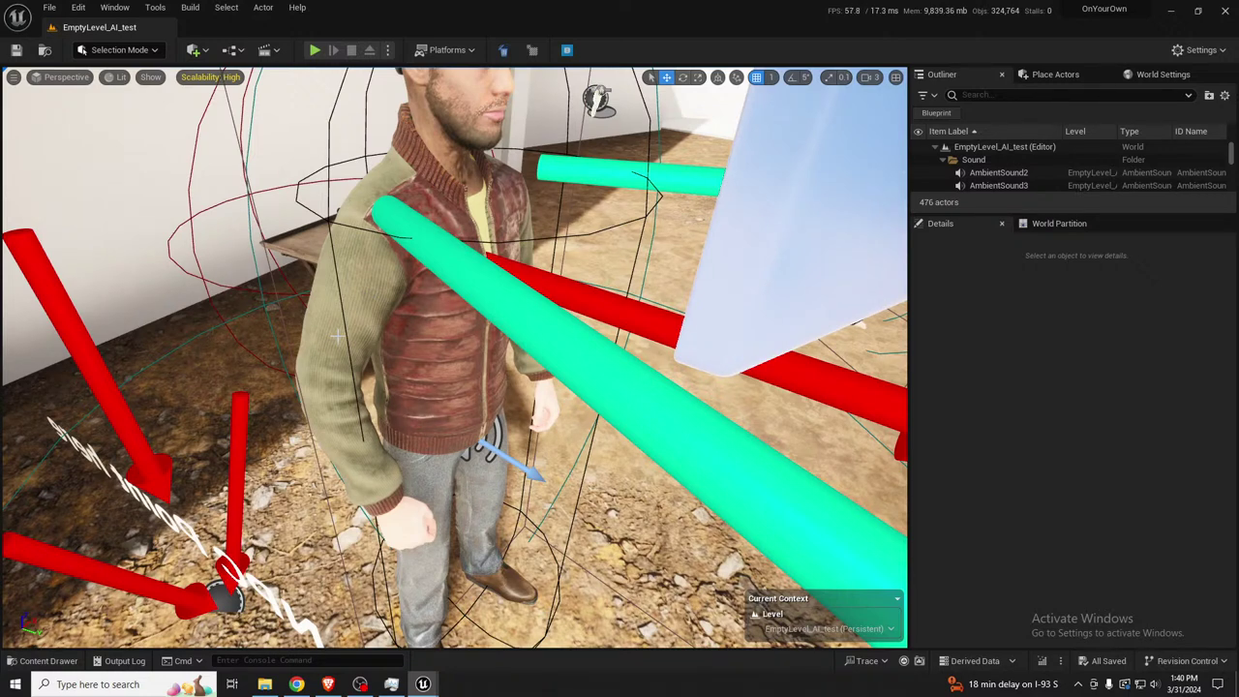
left_click(49, 8)
mouse_move(109, 86)
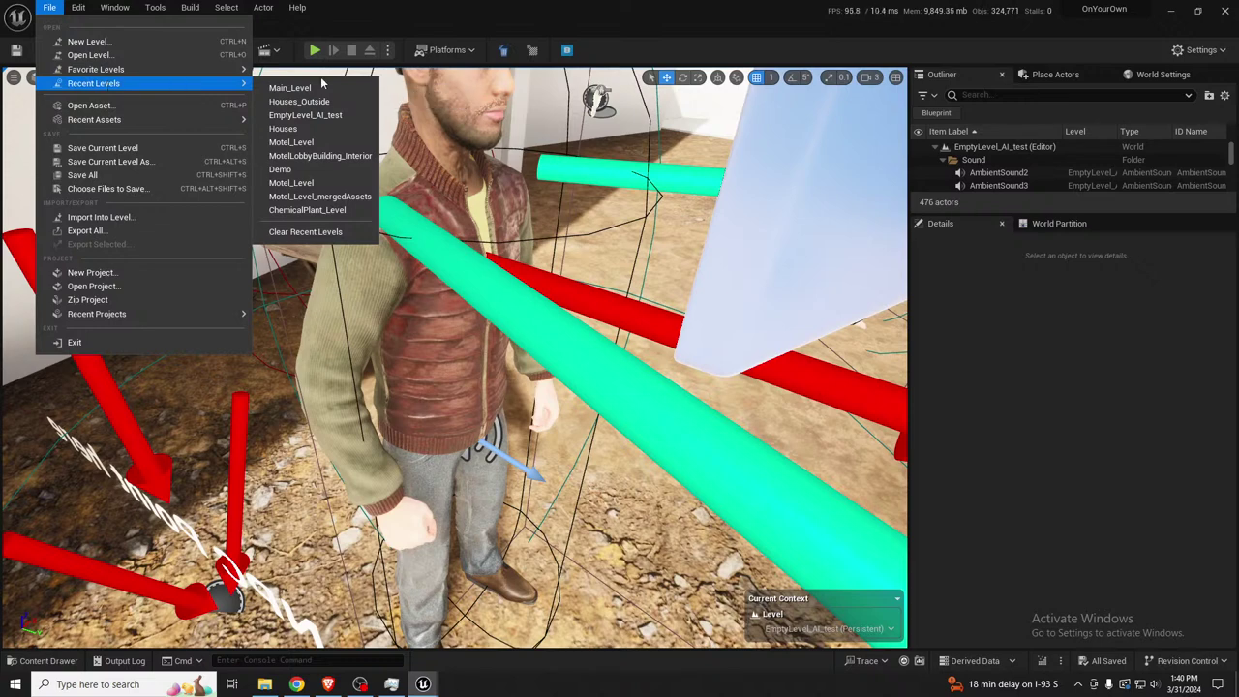
left_click(319, 88)
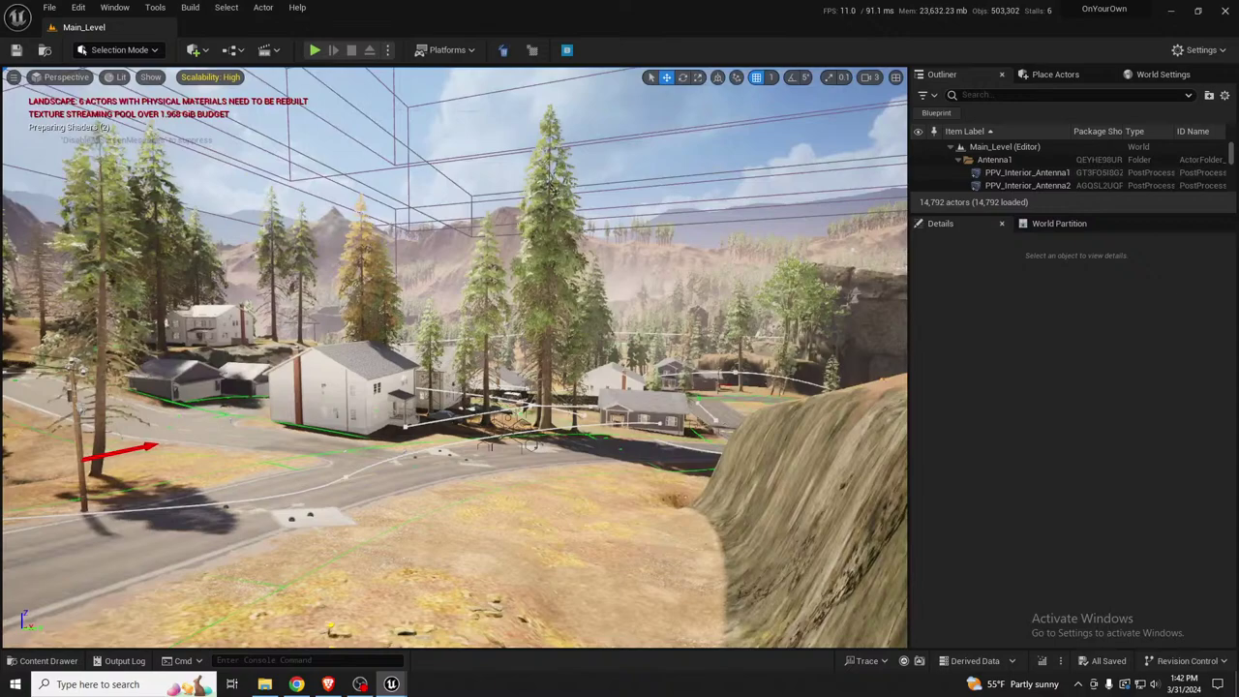
Select the LevelInstance_ResidentialHouses level instance by the wooden fence beside the driveway
key("w")
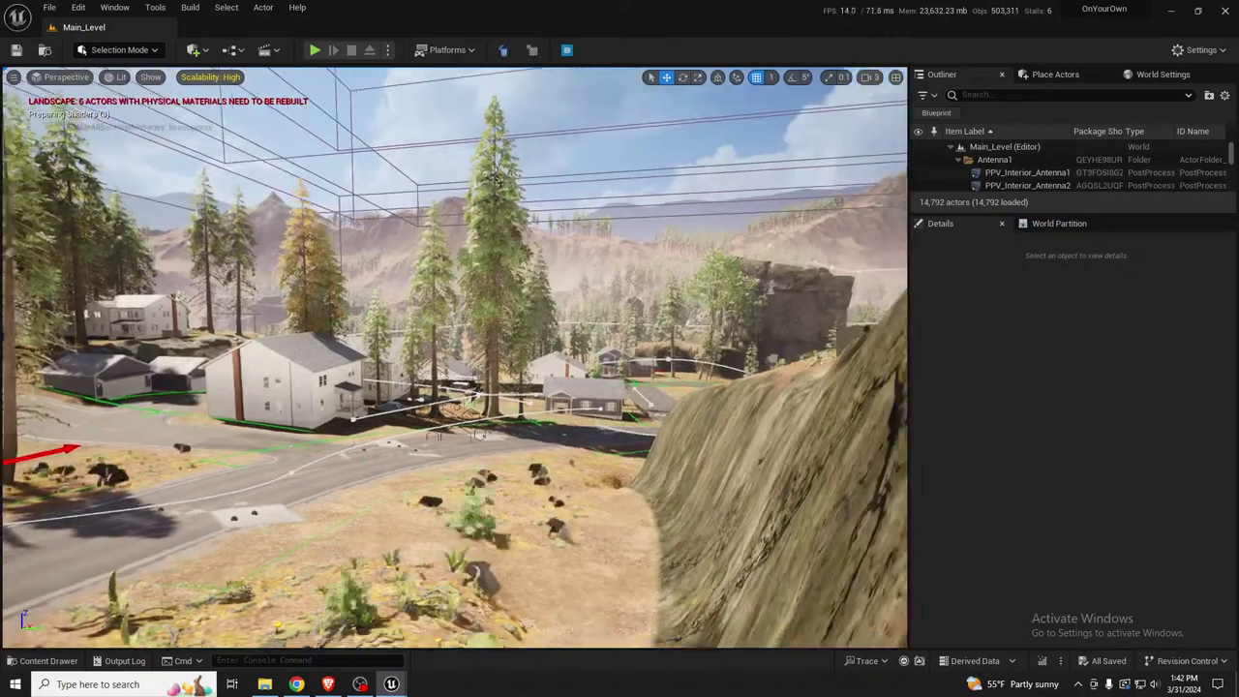
scroll(455, 358, "up", 5)
key("w")
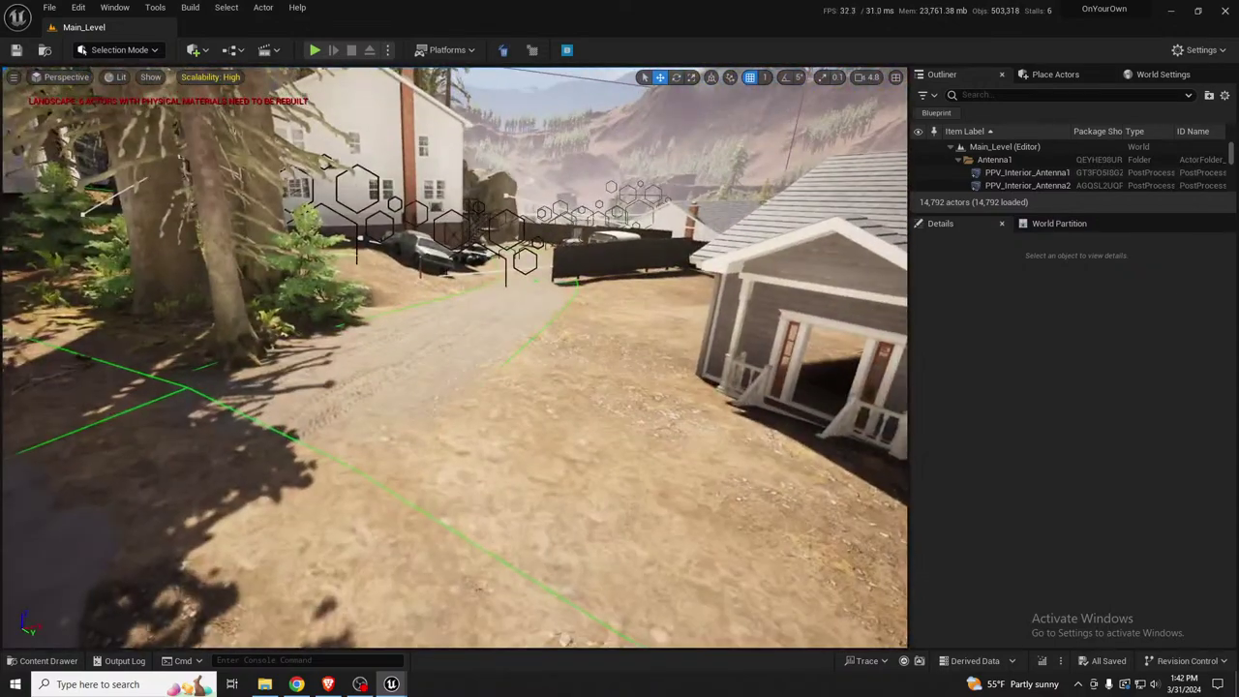
right_click_drag(602, 463, 494, 479)
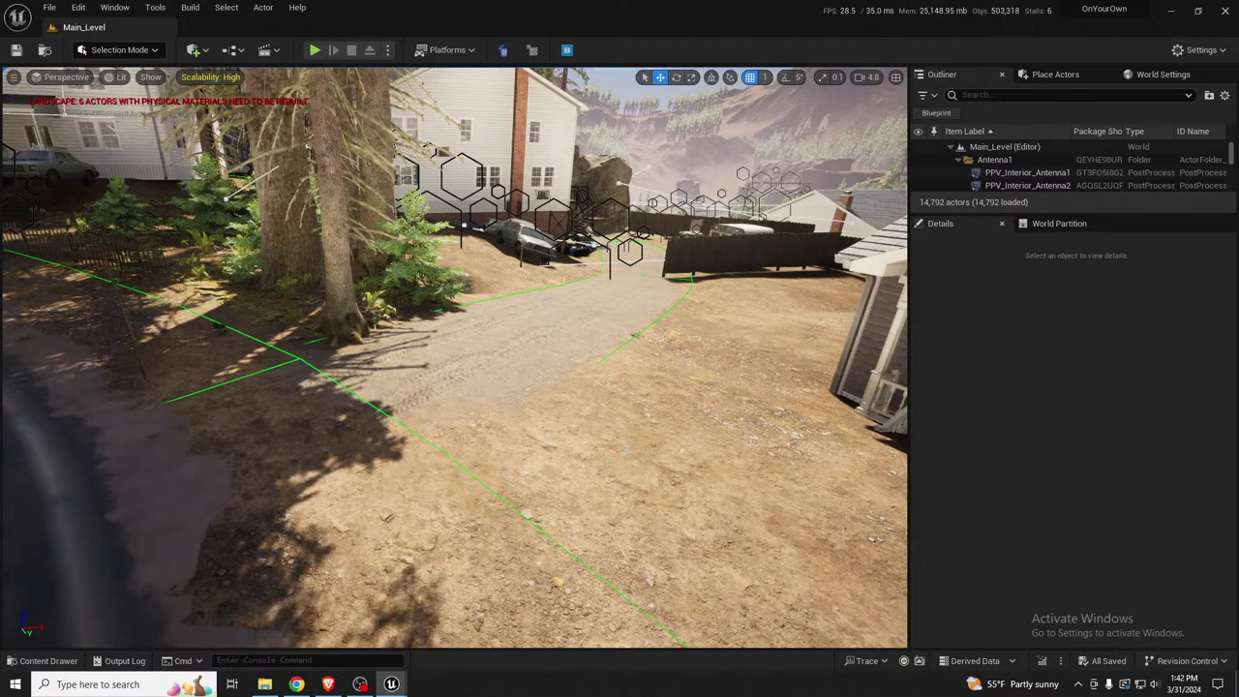
left_click(726, 250)
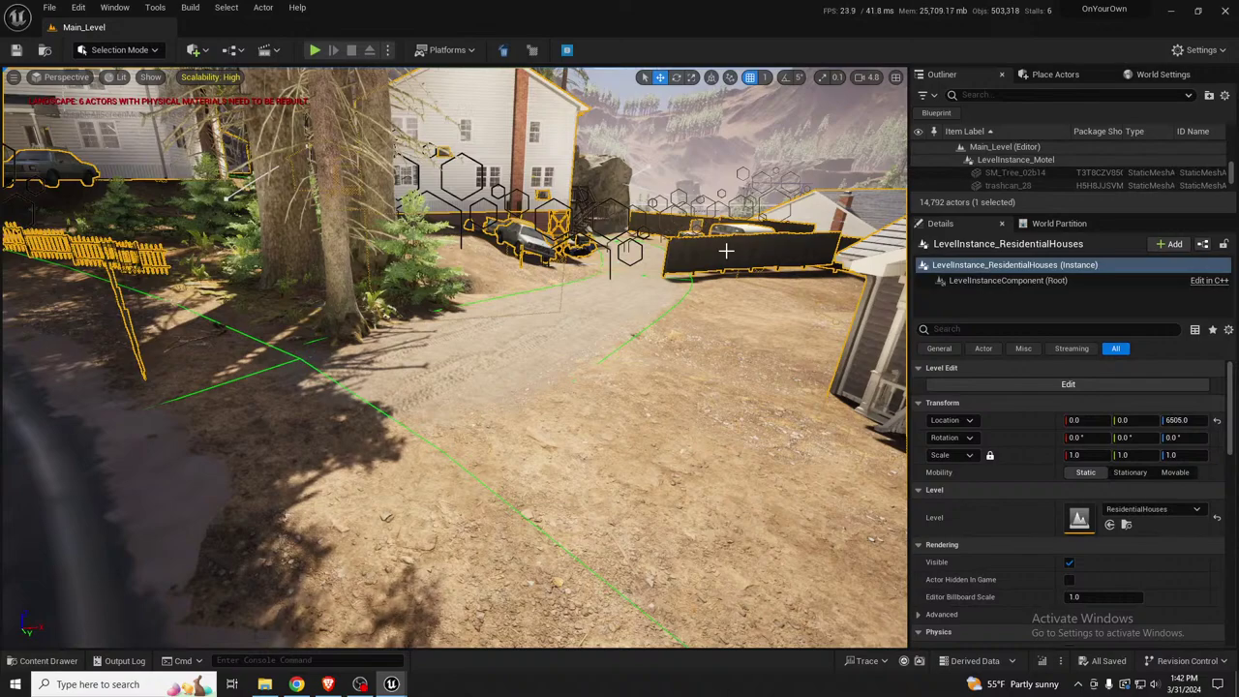
Examine the main road, driveway and wooden fences around the house lots for how they fit the reshaped terrain
right_click_drag(698, 277, 453, 244)
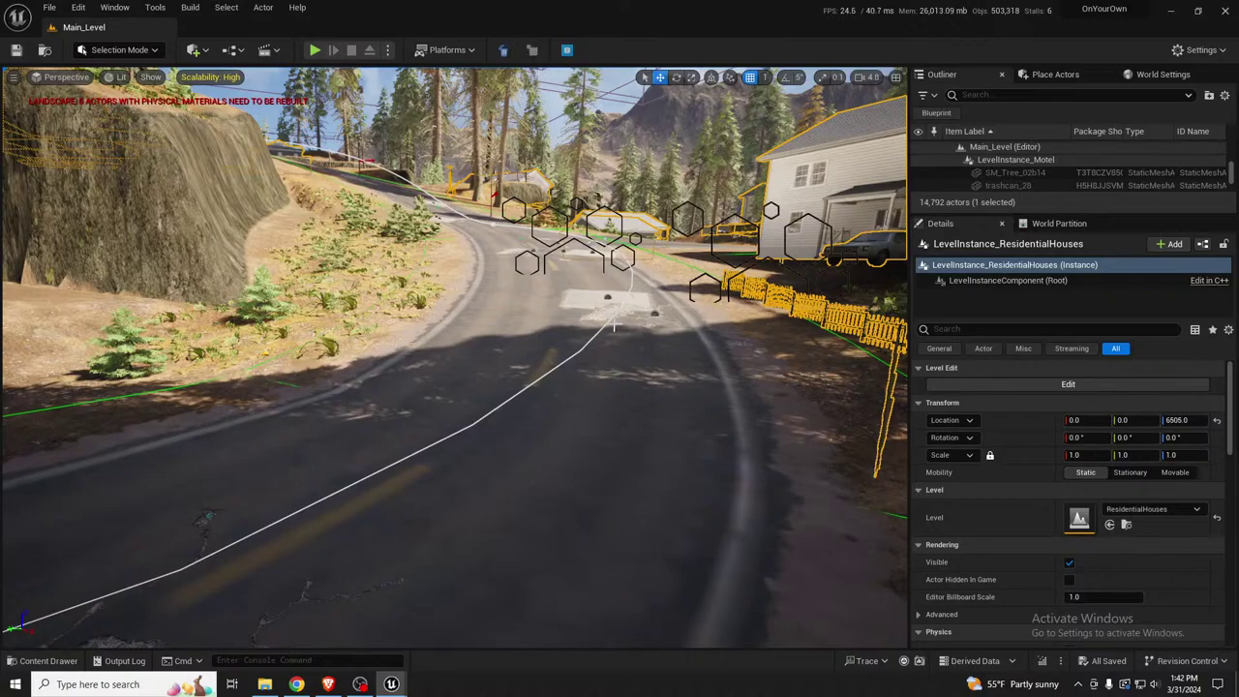
right_click_drag(613, 327, 748, 354)
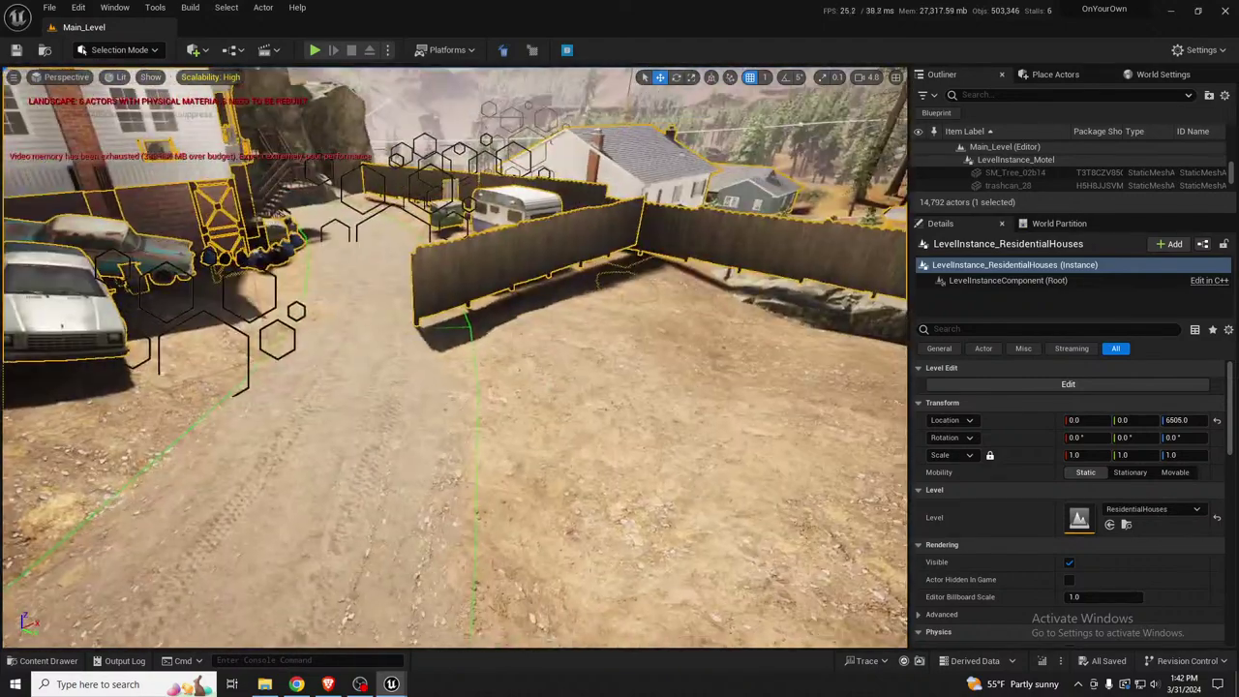
right_click_drag(748, 354, 767, 355)
right_click_drag(455, 358, 242, 455)
right_click_drag(406, 348, 403, 348)
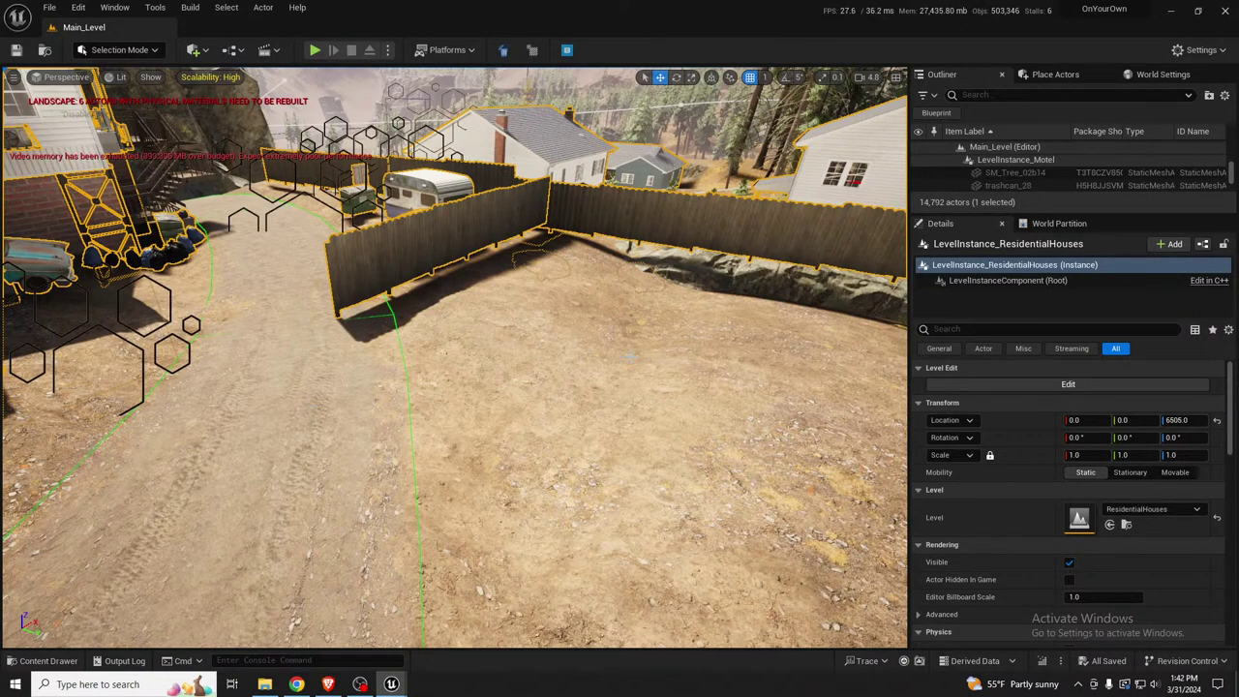
right_click_drag(309, 406, 251, 392)
key("d")
right_click_drag(630, 358, 630, 358)
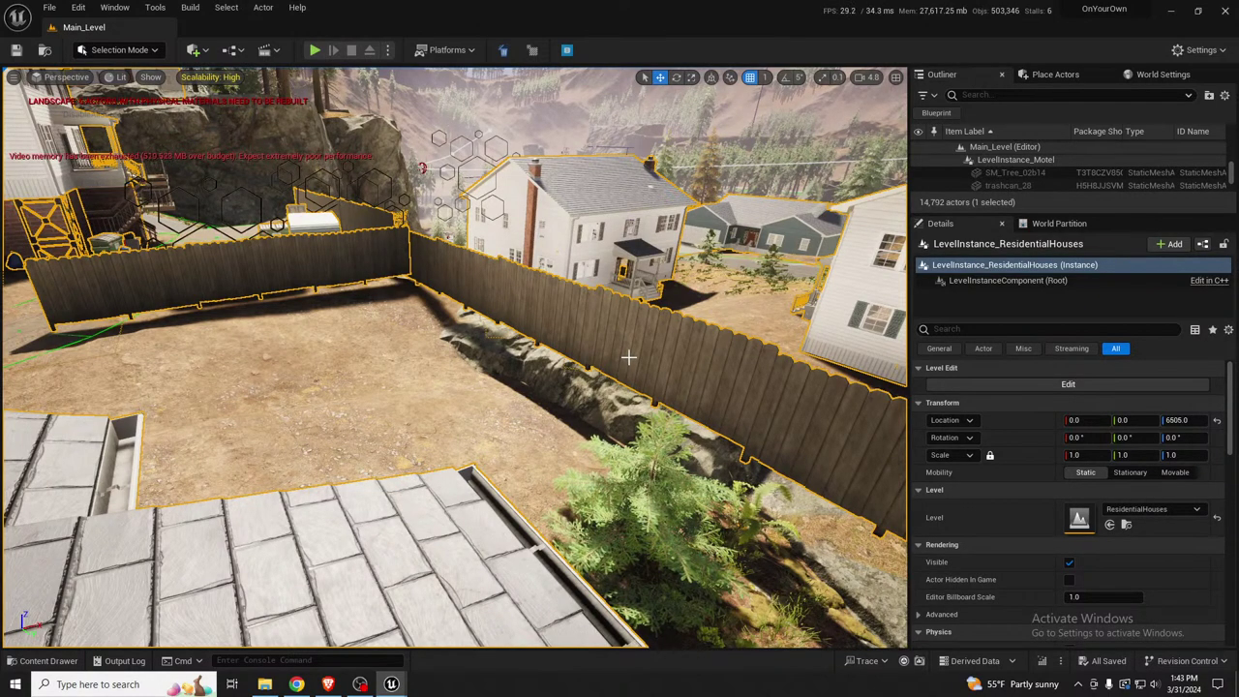
key("w")
right_click_drag(599, 371, 563, 380)
key("d")
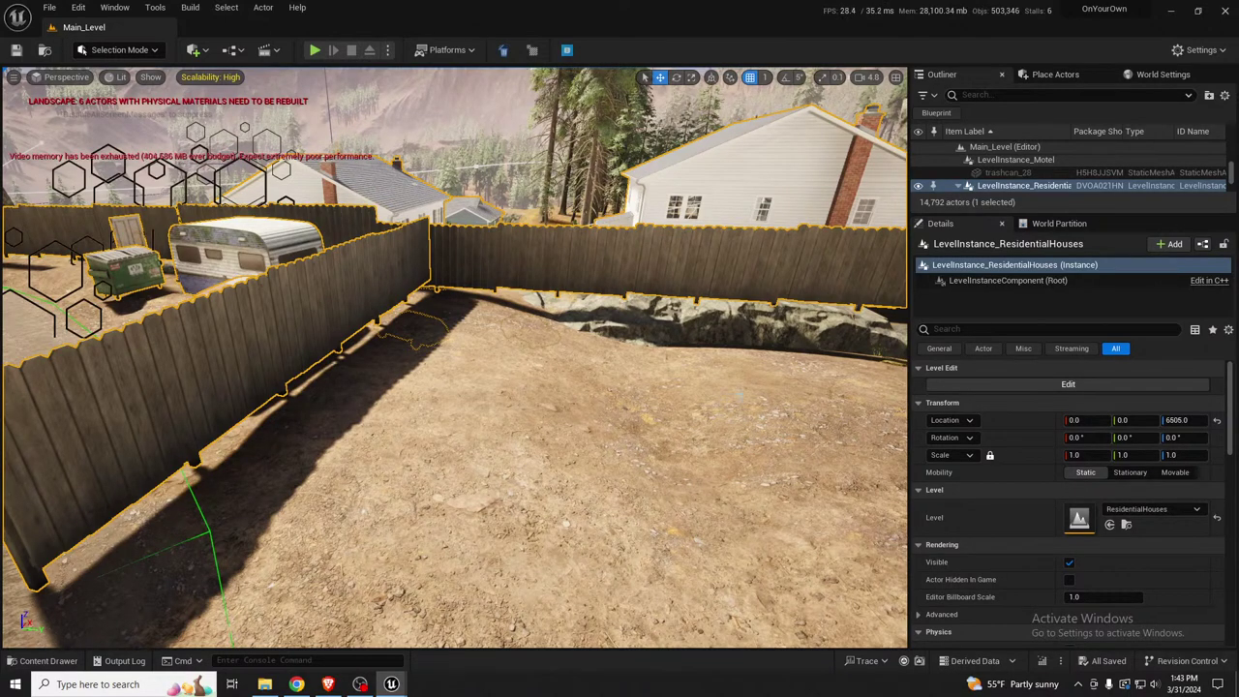
right_click_drag(564, 380, 440, 426)
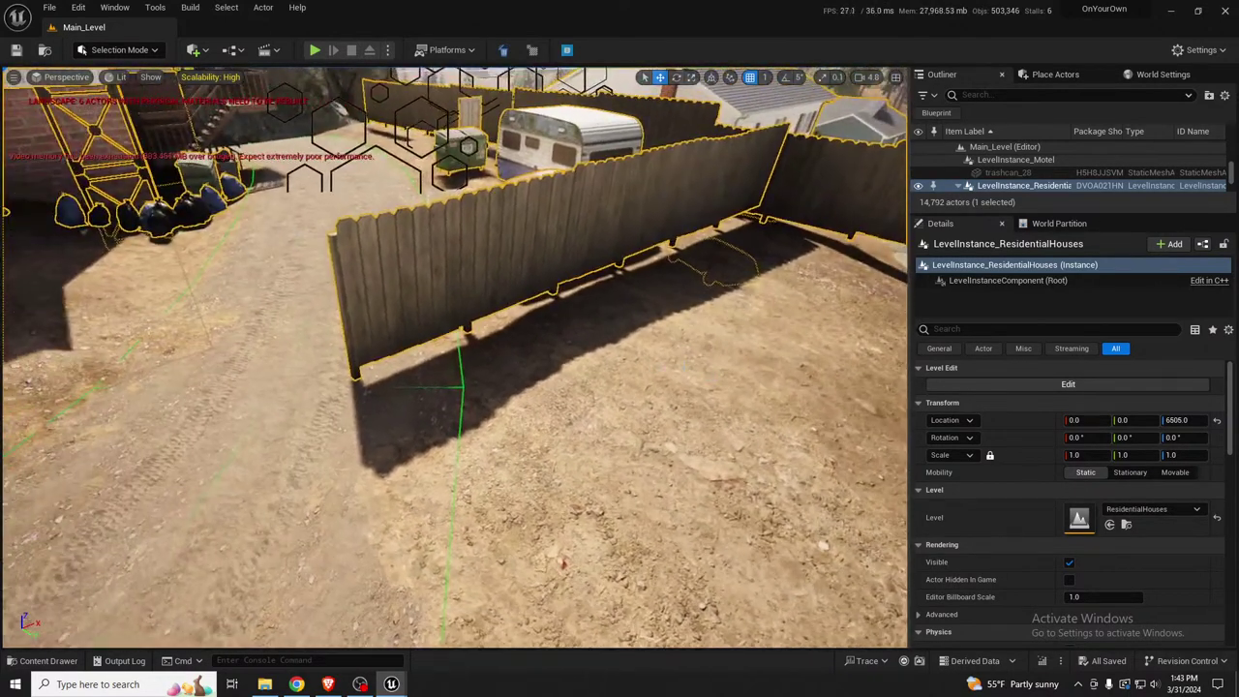
mouse_move(423, 322)
right_mouse_down()
mouse_move(386, 335)
mouse_move(415, 320)
right_mouse_up()
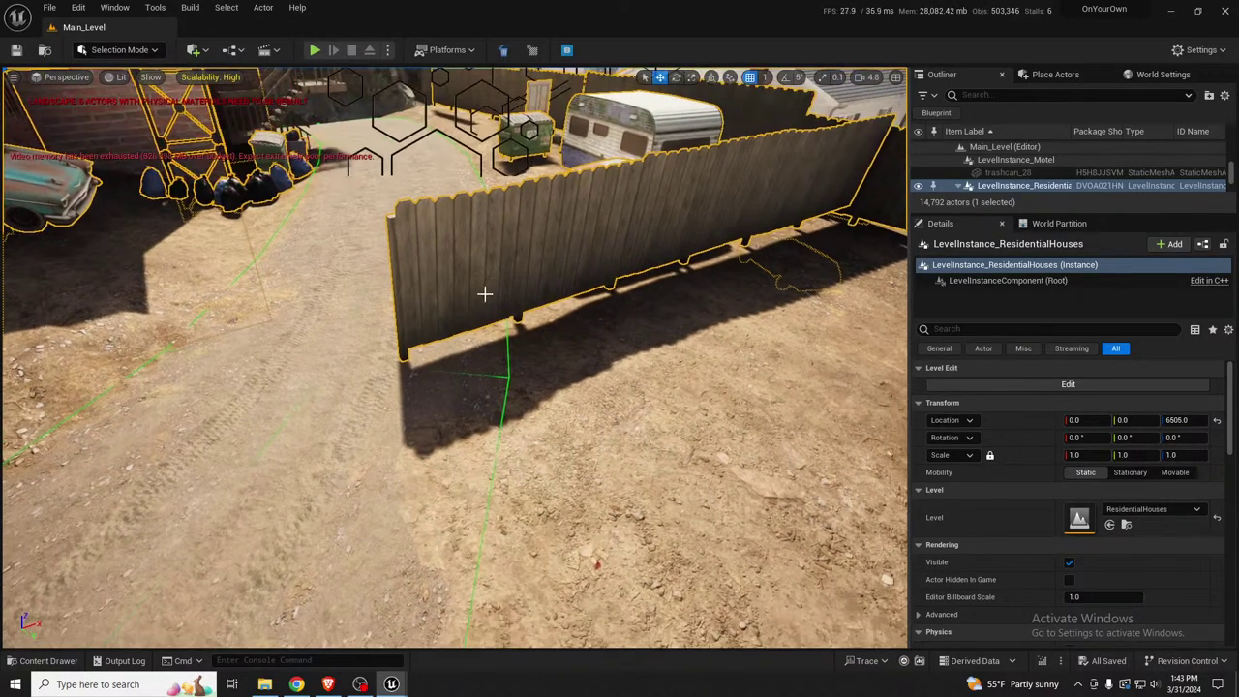
Bring up the New Landscape settings in Landscape mode and view the preview grid over the road and forest
key("shift+2")
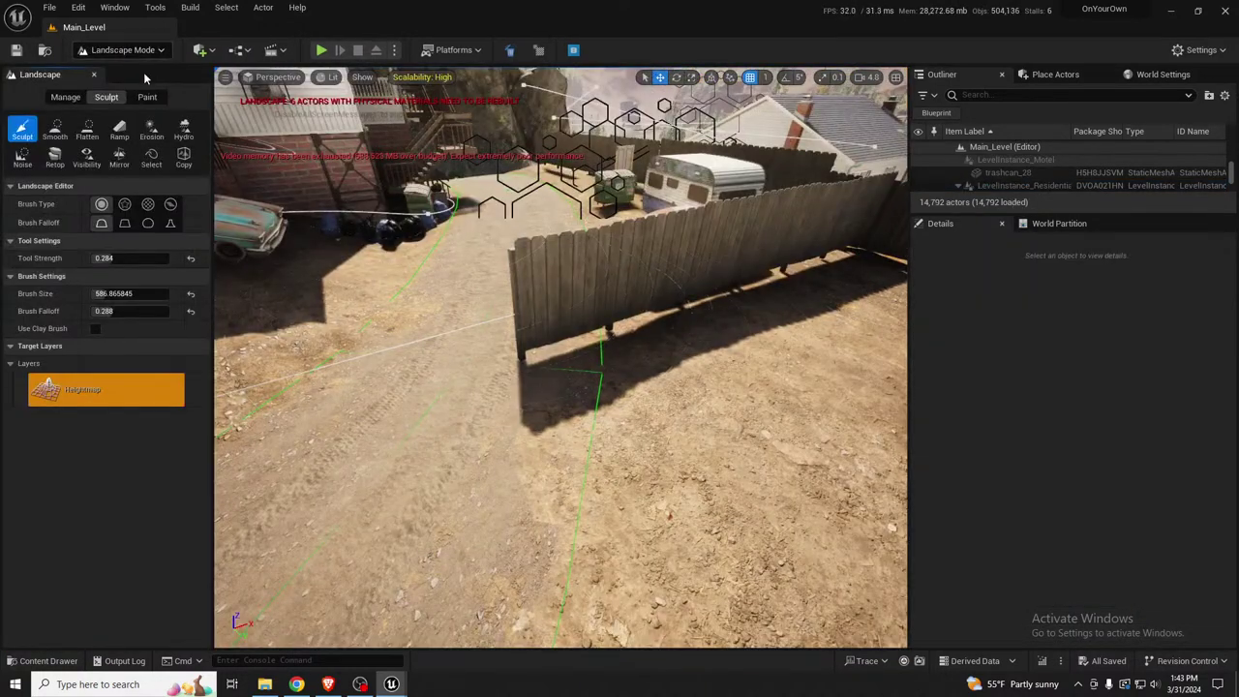
left_click(65, 97)
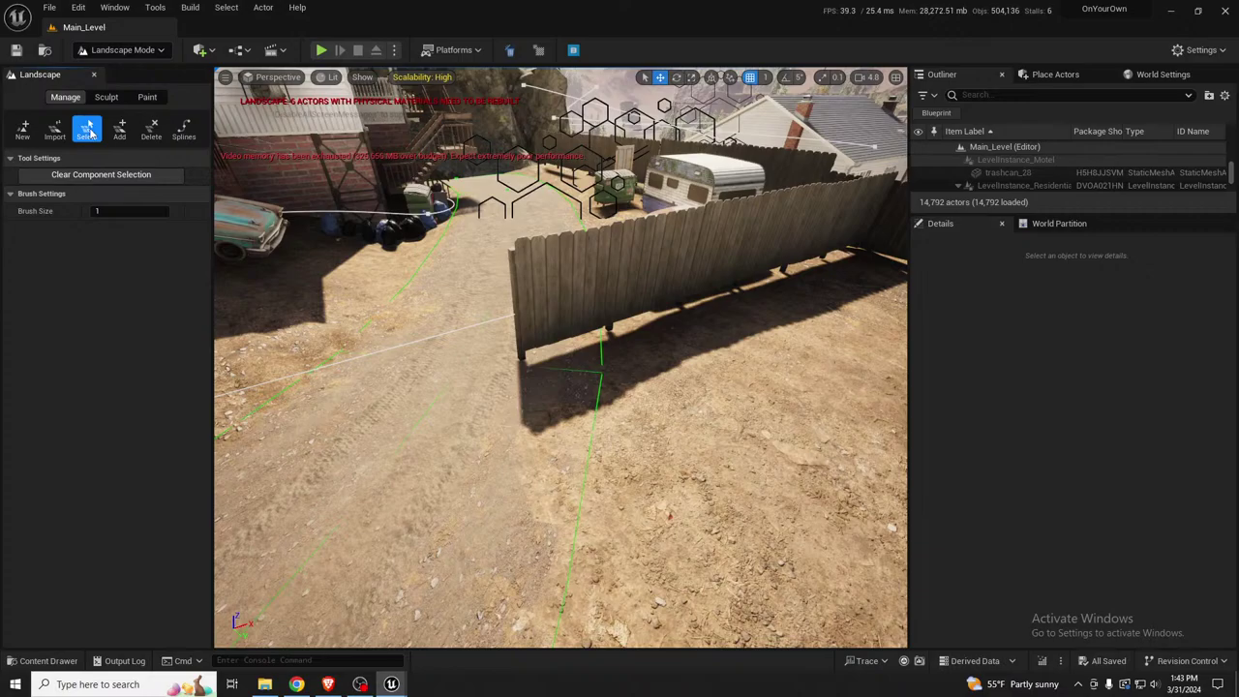
left_click(24, 131)
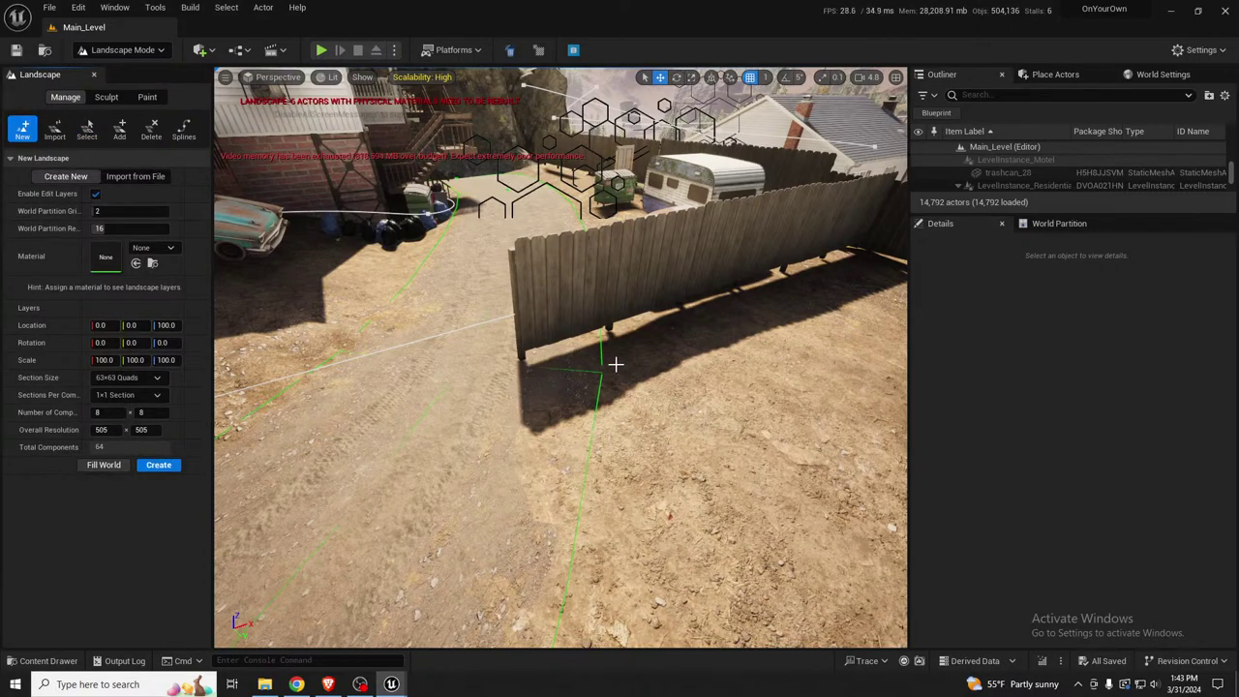
key("s")
right_click_drag(616, 365, 709, 471)
scroll(615, 365, "up", 8)
key("w")
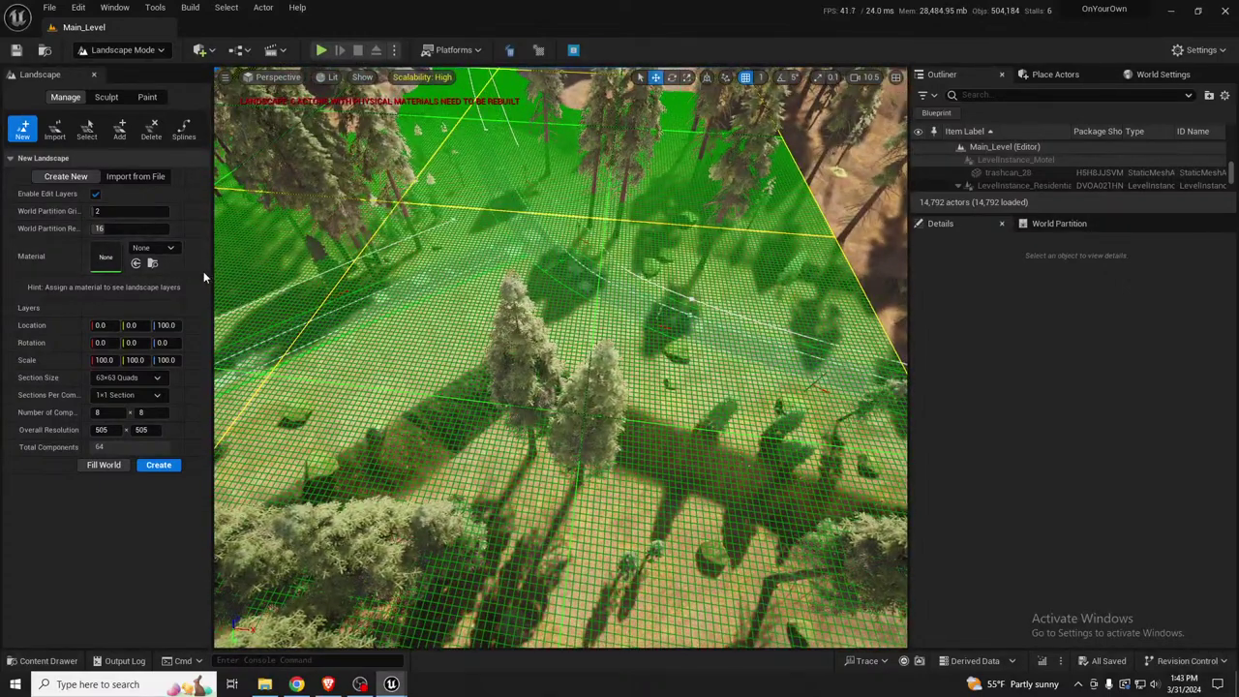
Review the Import from File options for a new landscape, then return to the Create New settings
left_click_drag(213, 276, 273, 276)
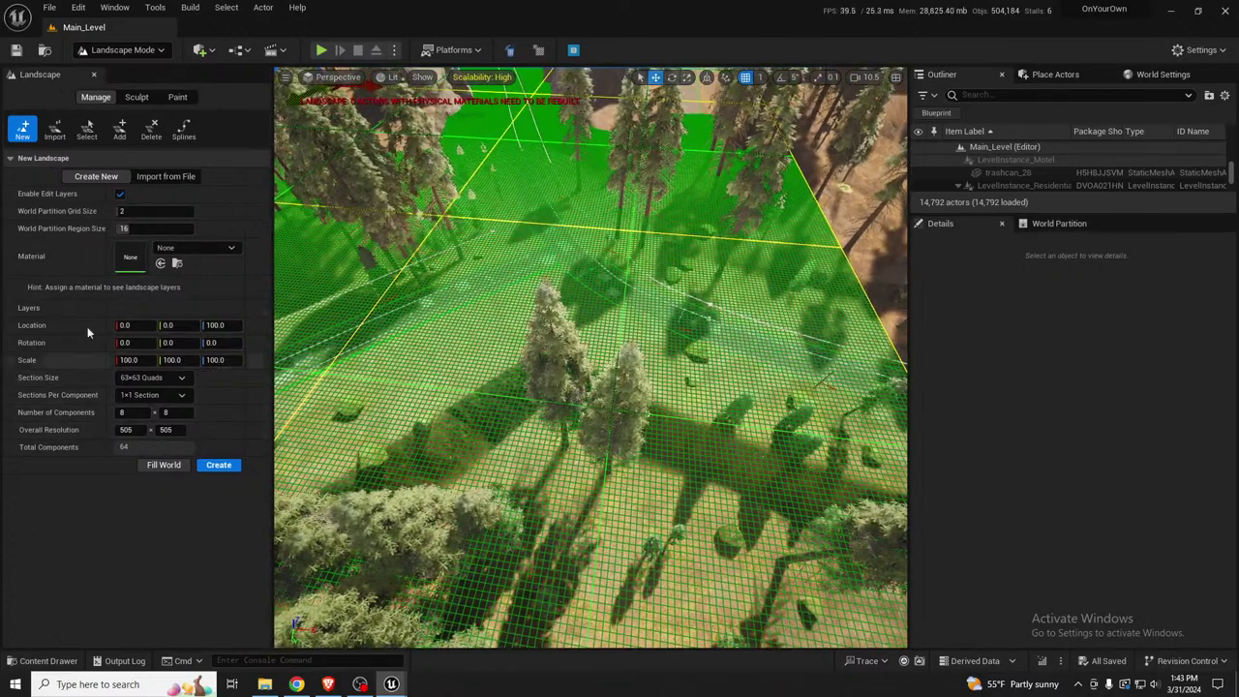
left_click(159, 178)
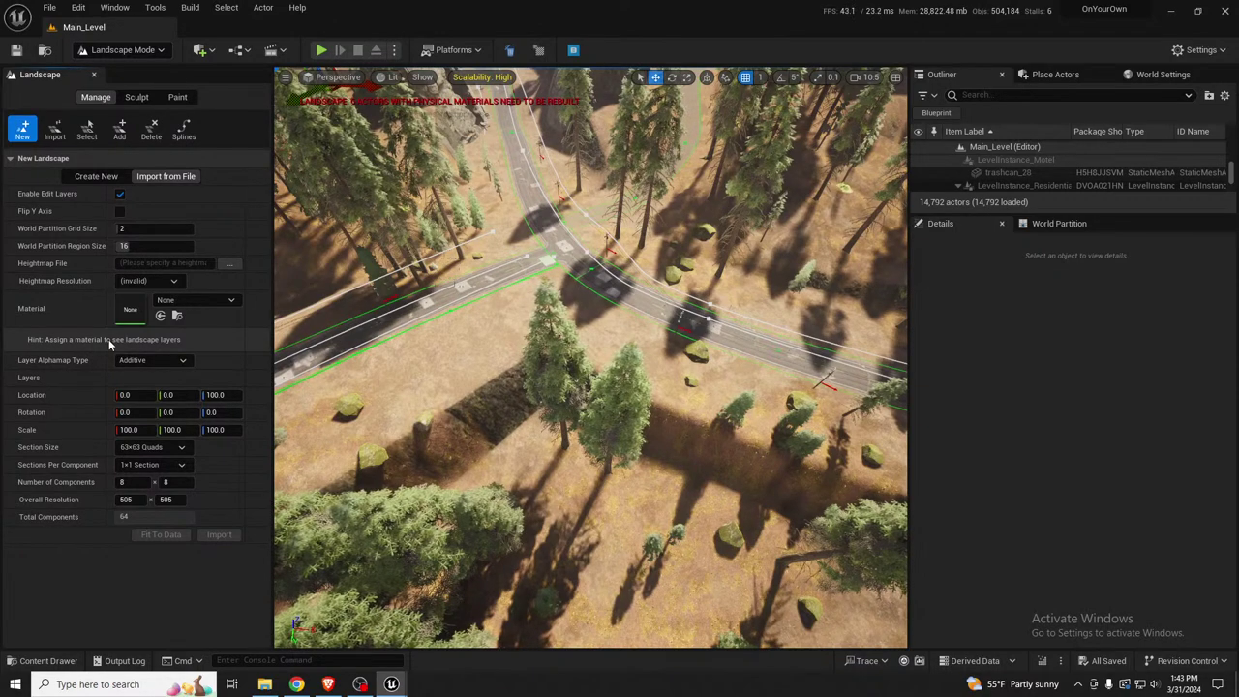
left_click(81, 172)
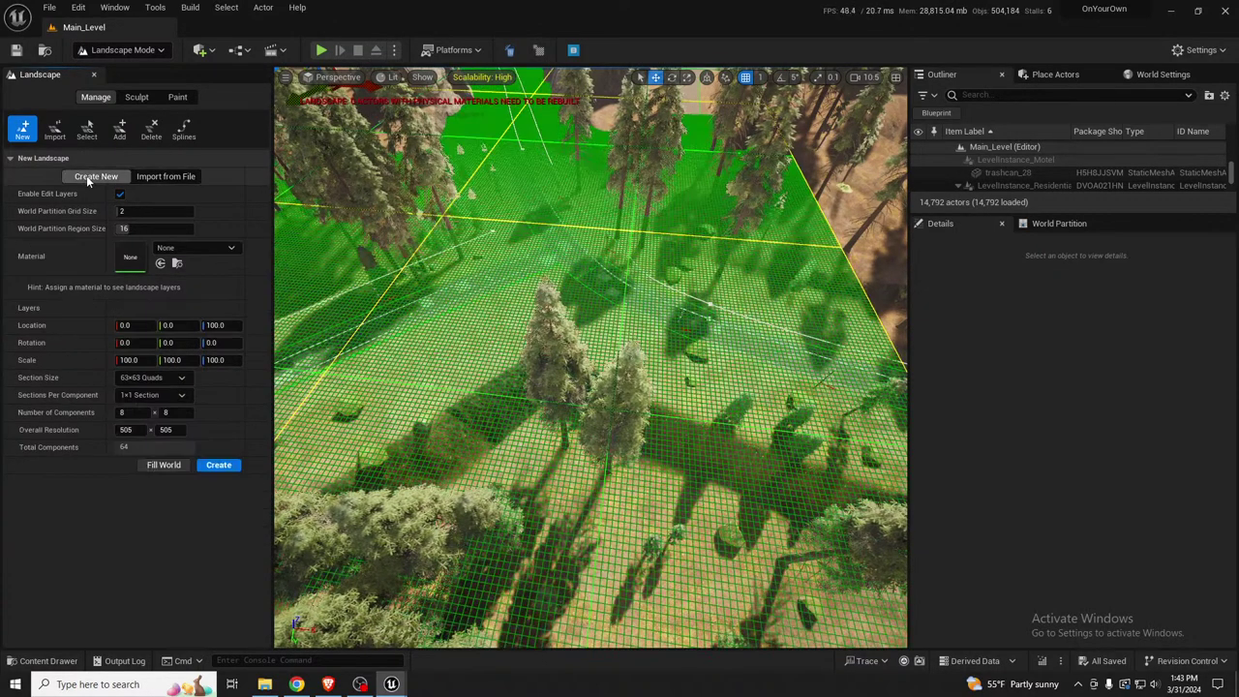
right_click_drag(504, 310, 473, 242)
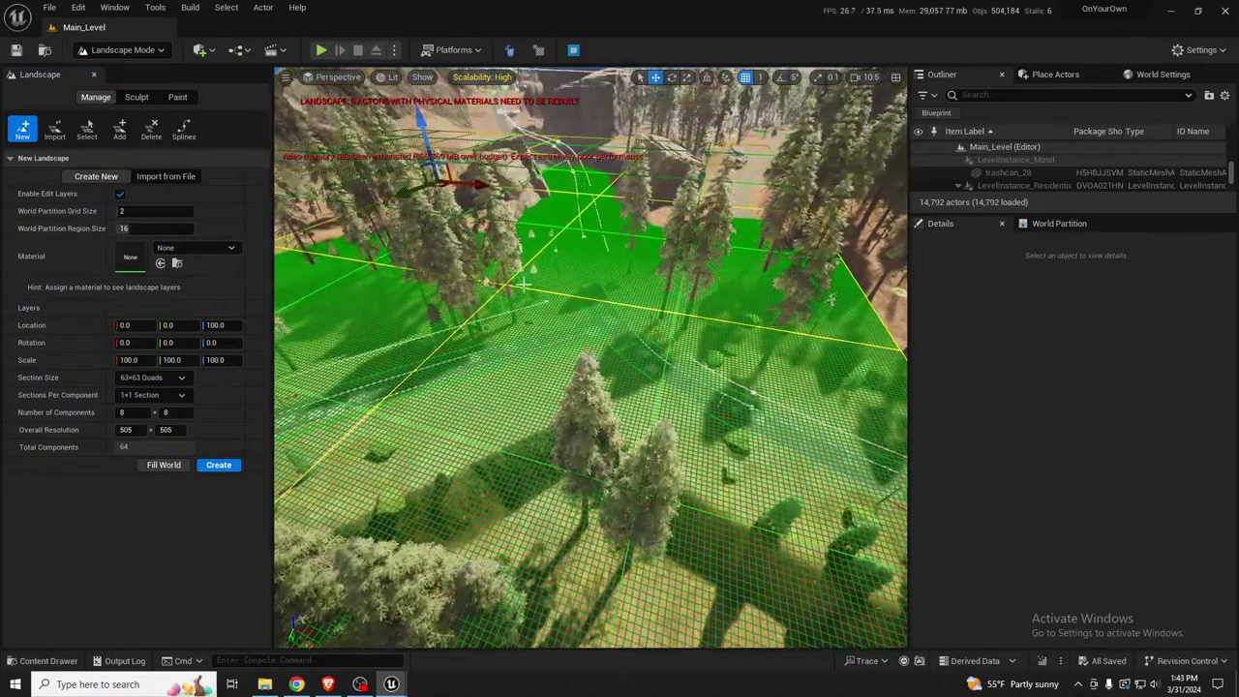
Return to Selection mode and open the LevelInstance_ResidentialHouses level instance for editing
key("shift+1")
right_click_drag(503, 309, 461, 225)
key("w")
scroll(463, 184, "up", 3)
mouse_move(349, 193)
right_mouse_down()
mouse_move(341, 213)
mouse_move(377, 215)
mouse_move(370, 191)
right_mouse_up()
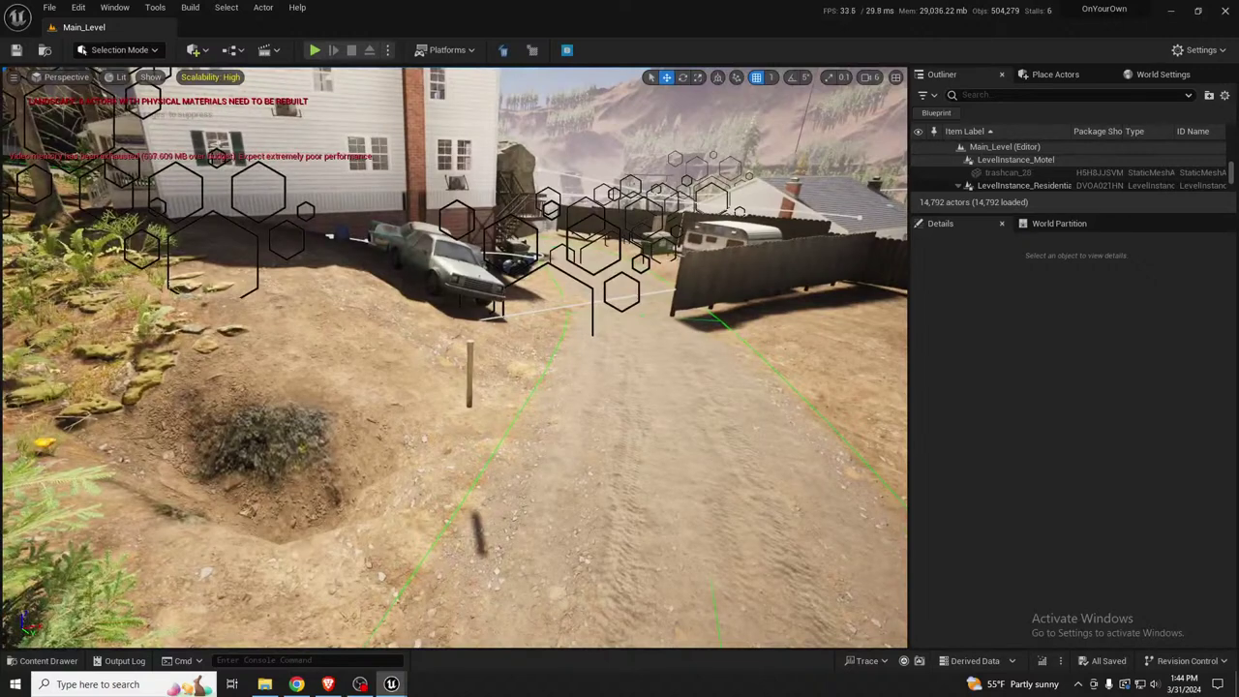
left_click(468, 366)
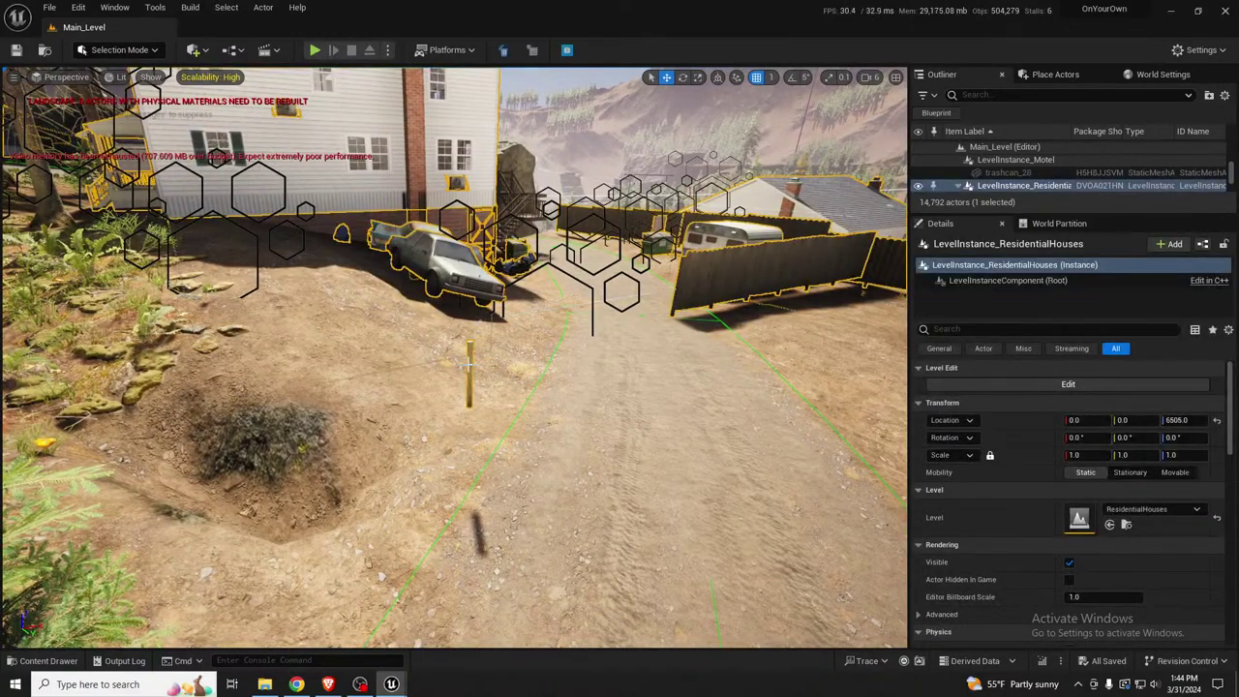
left_click(1034, 387)
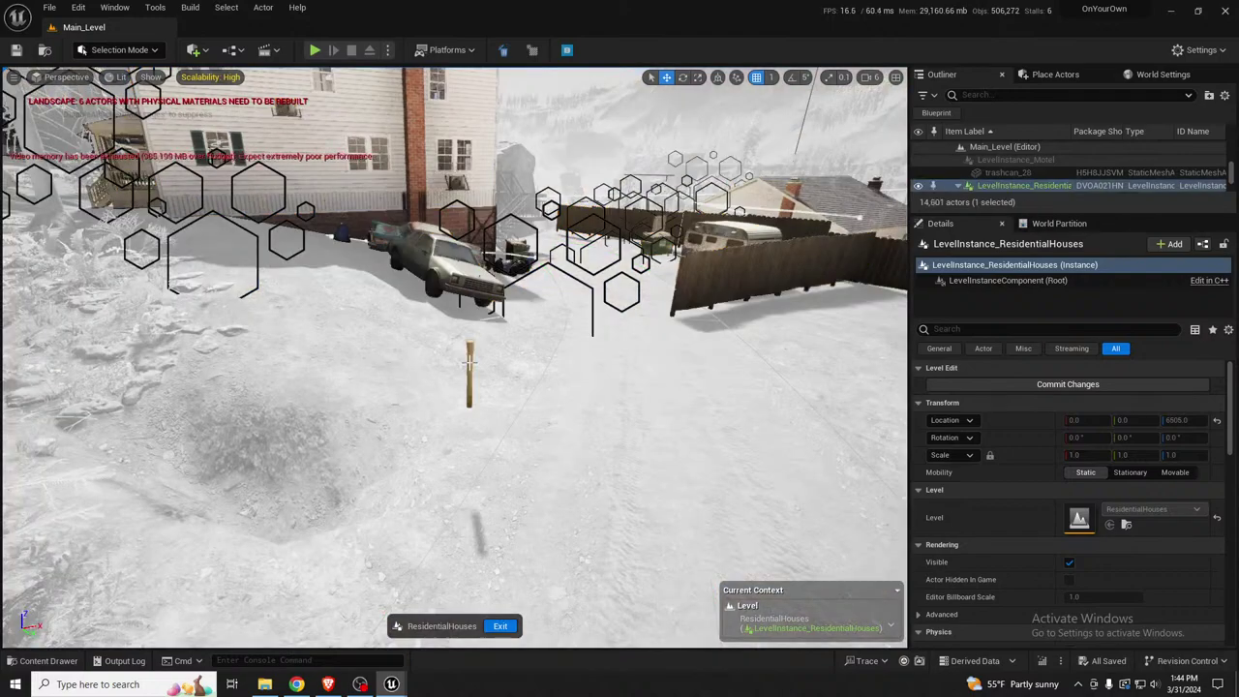
Delete the stray Fence_Old_Pole standing beside the driveway in front of the parked car
left_click(475, 409)
right_click_drag(476, 414, 460, 417)
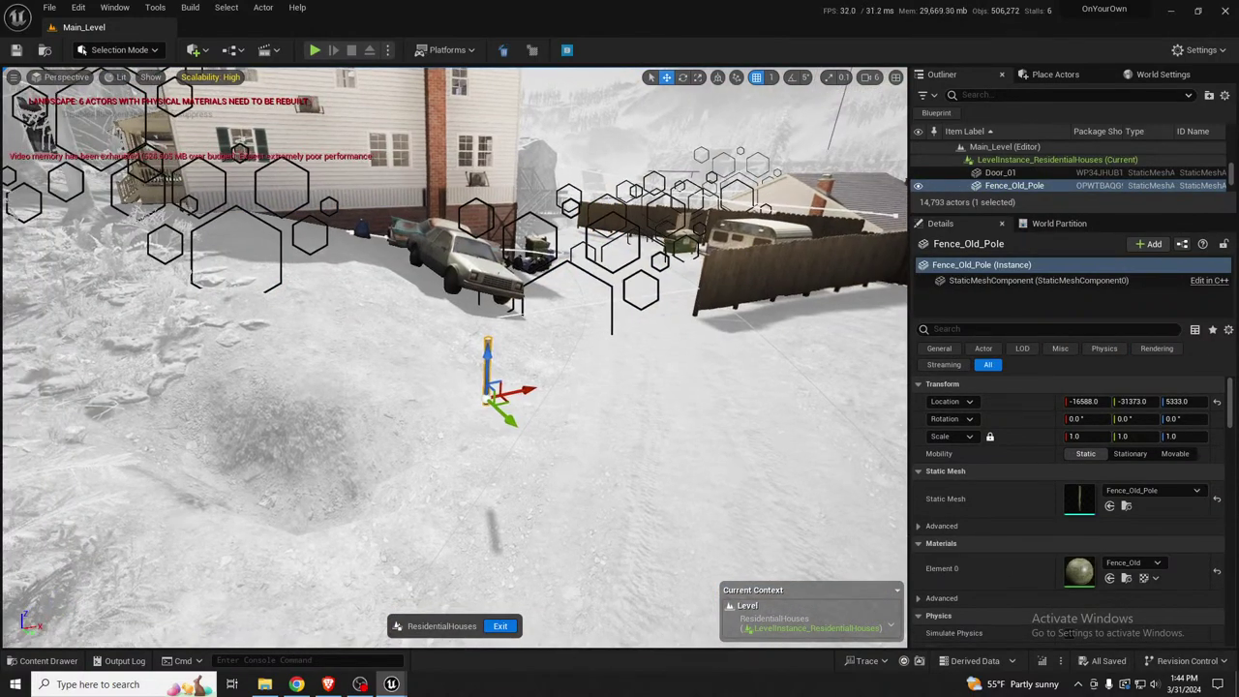
key("Delete")
Set the number of instances of the BP_ia_scatter_fence4 fence beside the driveway to 2
key("w")
right_click_drag(675, 357, 628, 301)
left_click(628, 301)
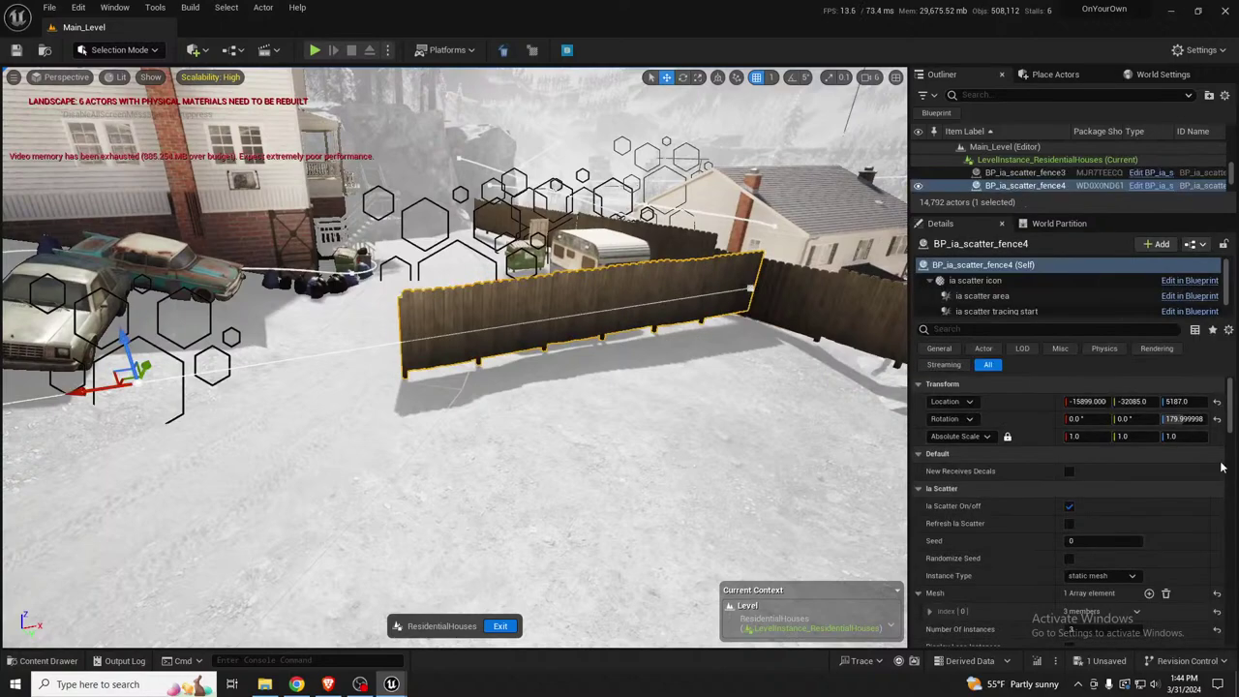
scroll(1102, 526, "down", 3)
left_click(1103, 527)
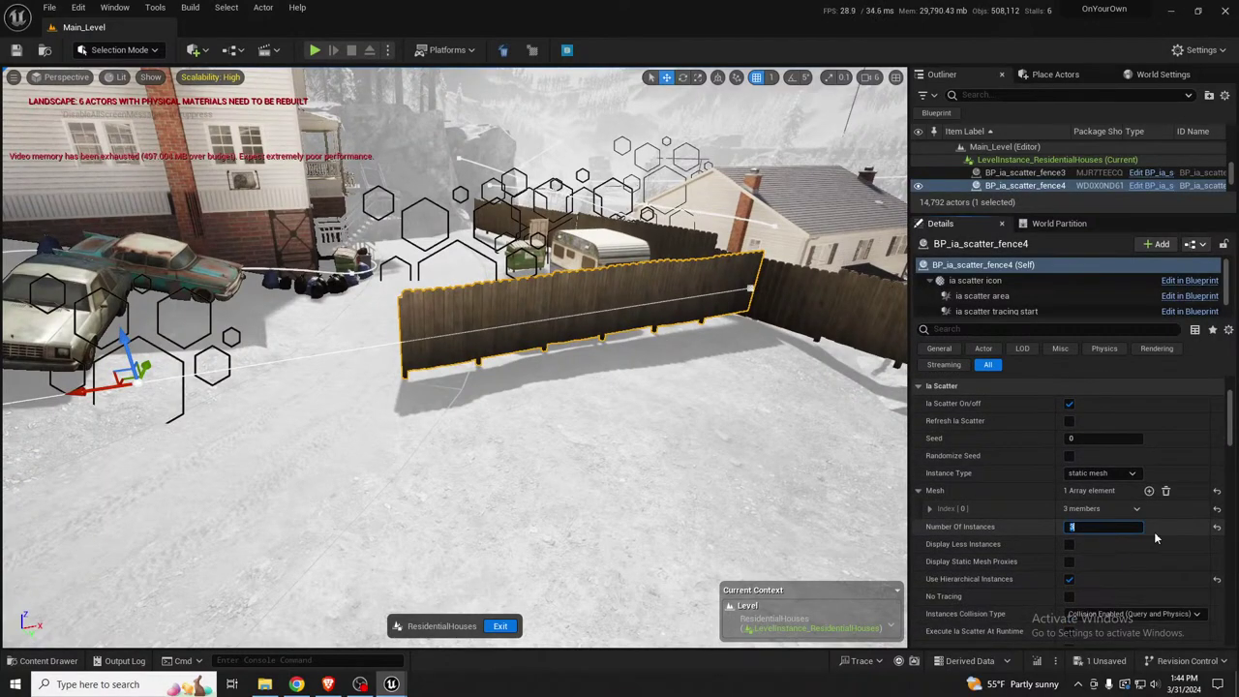
type("2")
key("Return")
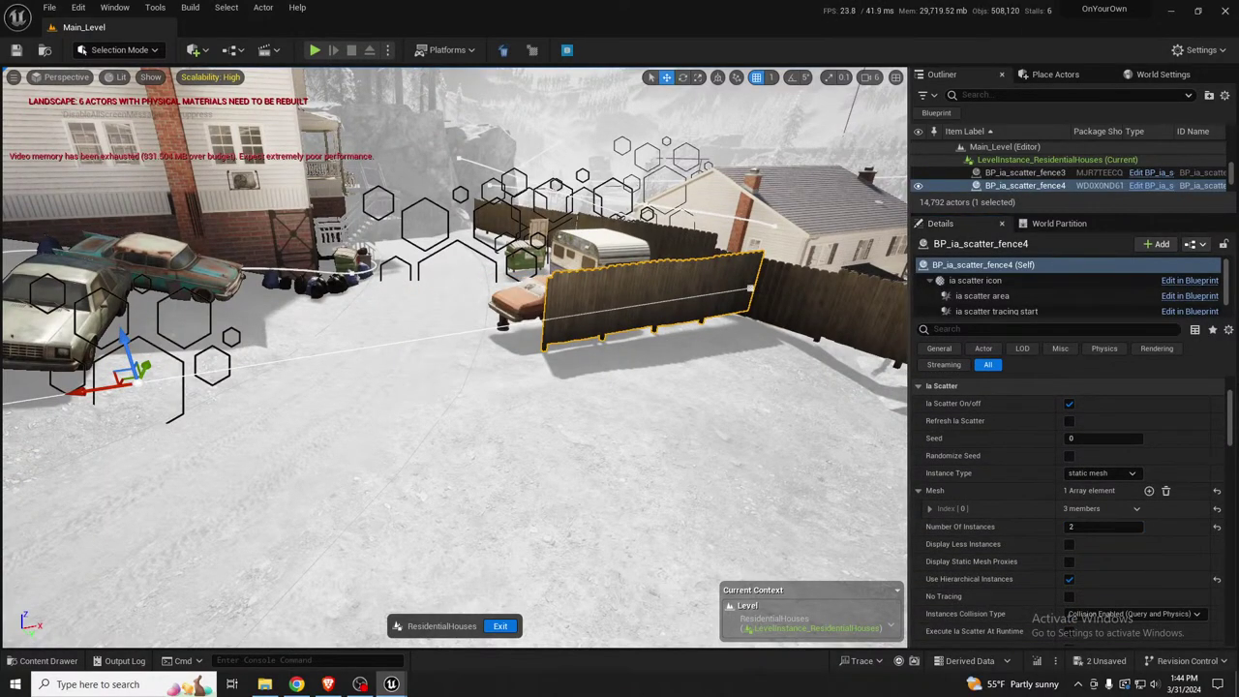
Examine the driveway entrance and the cars, caravan and dumpsters behind the shortened fence
right_click_drag(722, 401, 709, 435)
key("Delete")
right_click_drag(667, 321, 608, 326)
key("s")
key("w")
right_click_drag(643, 383, 634, 384)
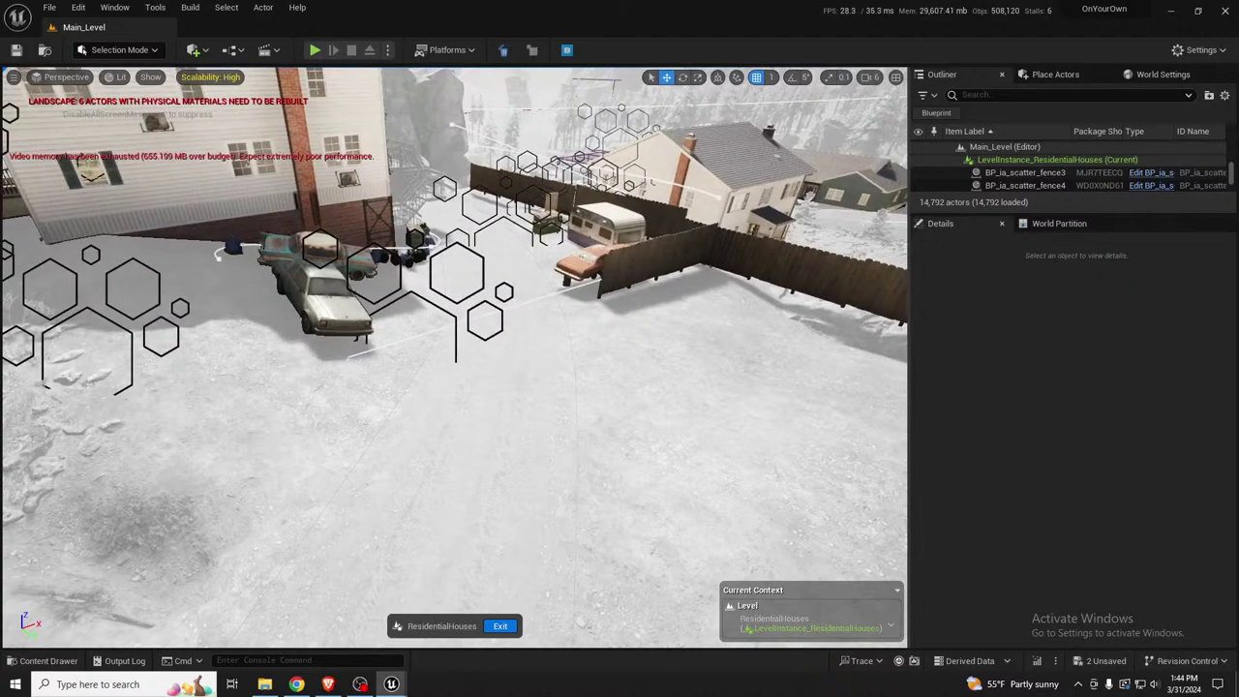
right_click_drag(612, 312, 600, 334)
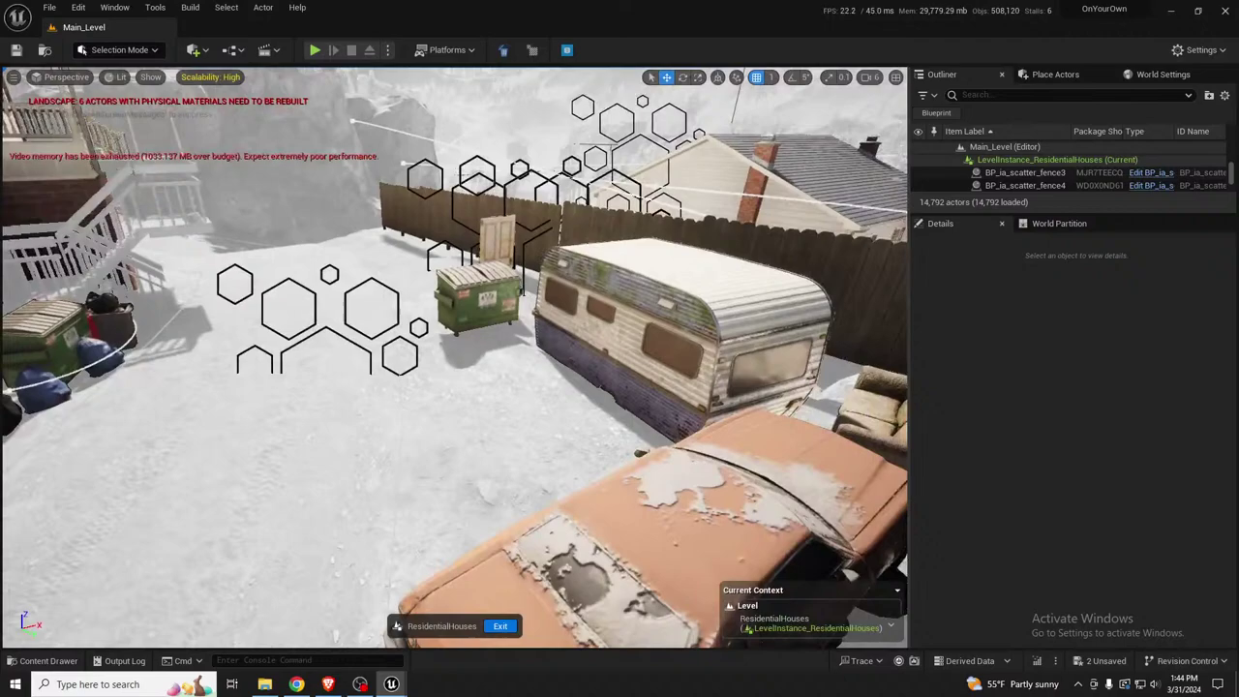
Delete the loose door standing by the wooden fence behind the green dumpster
left_click(499, 240)
right_click_drag(528, 266, 534, 262)
key("Delete")
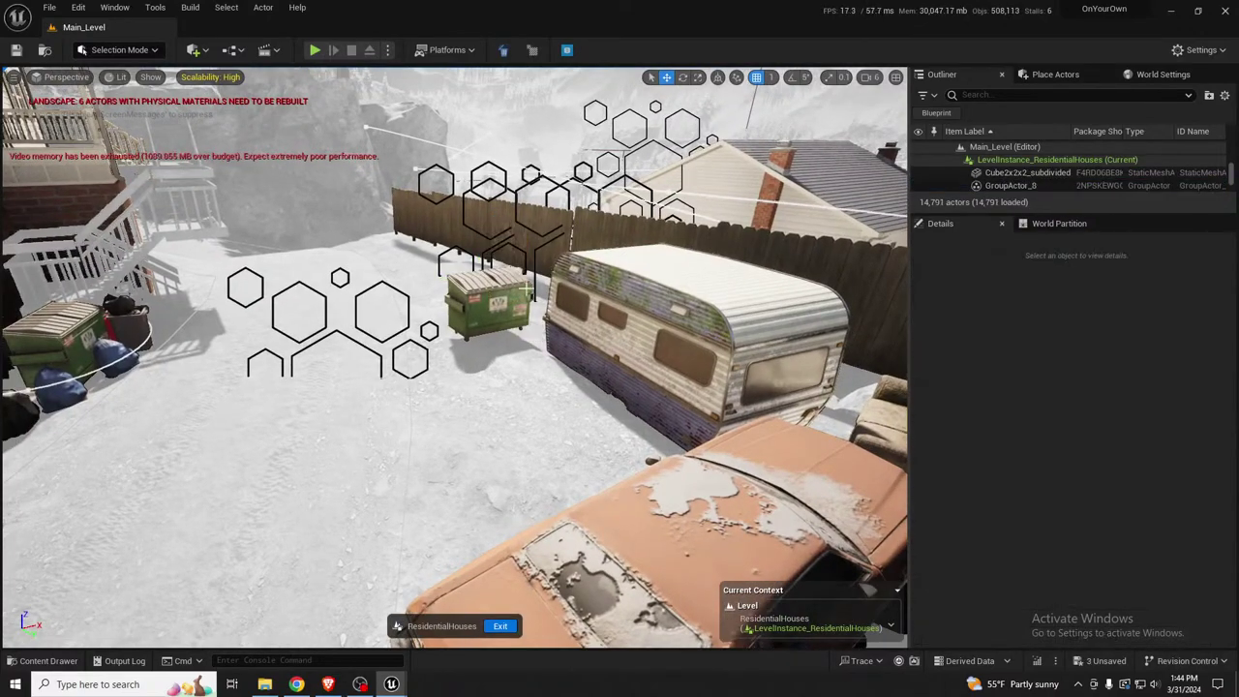
Rotate the green dumpster near the trailer and move it against the wooden fence
left_click(491, 296)
right_click_drag(490, 297, 620, 337)
key("s")
scroll(535, 324, "down", 2)
key("a")
key("w")
key("e")
left_click_drag(472, 386, 397, 430)
key("ctrl+z")
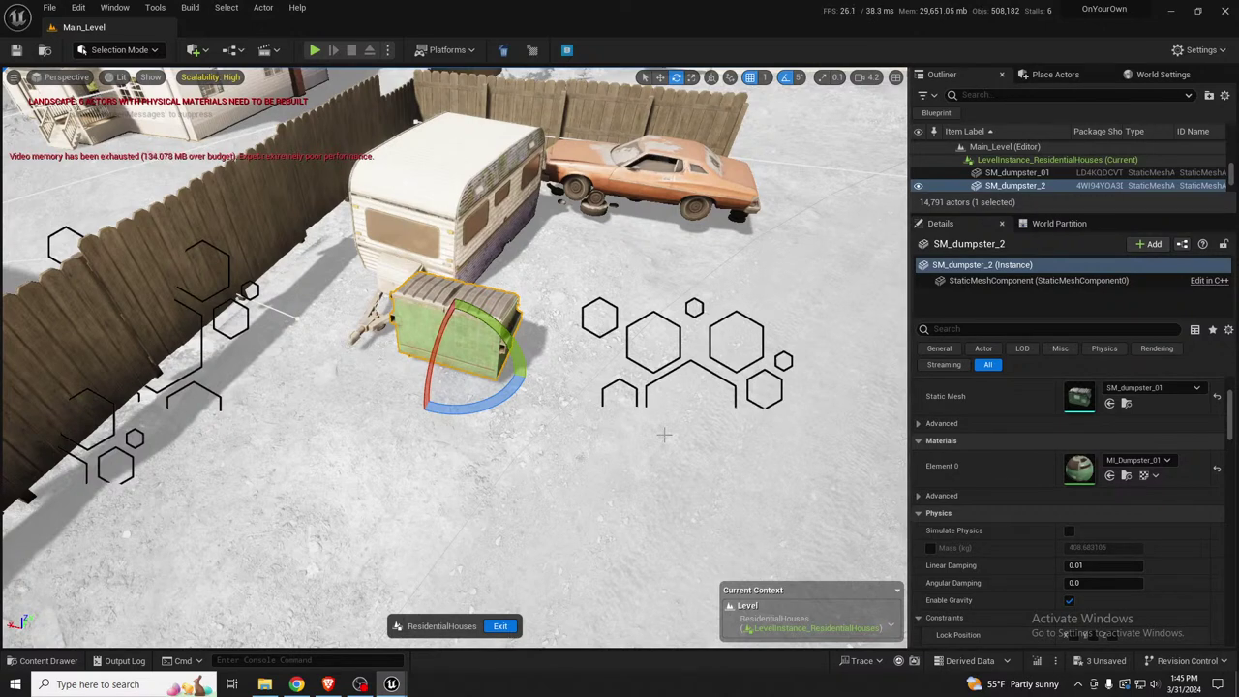
left_click_drag(528, 393, 232, 385)
key("w")
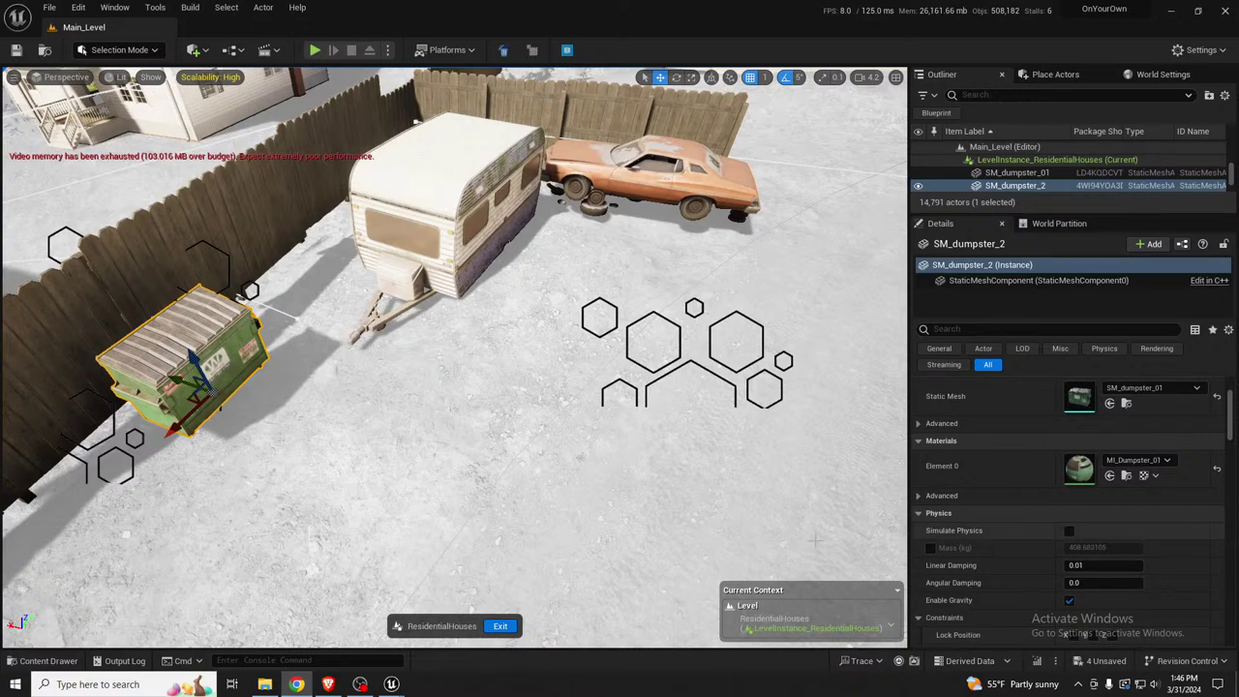
Duplicate the pale green rusted car by the white house and place the copy beside the small house across the yard
mouse_move(766, 426)
right_mouse_down()
mouse_move(817, 277)
mouse_move(765, 426)
right_mouse_up()
key("s")
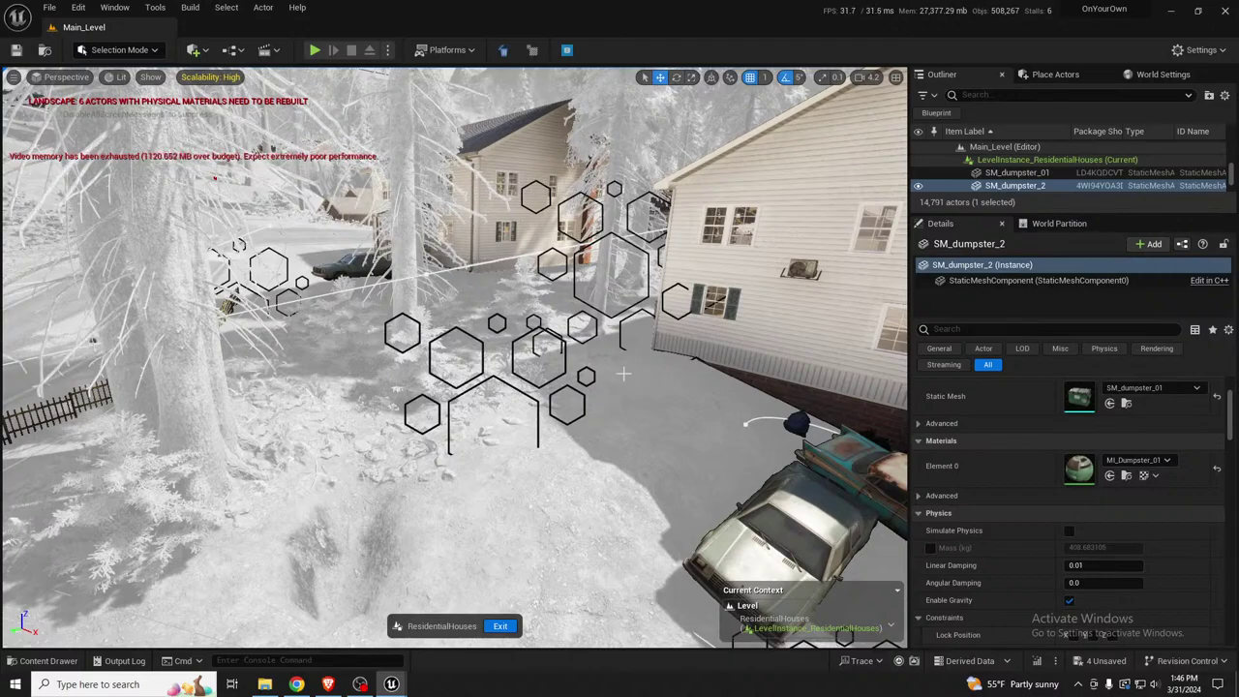
right_click_drag(633, 414, 774, 412)
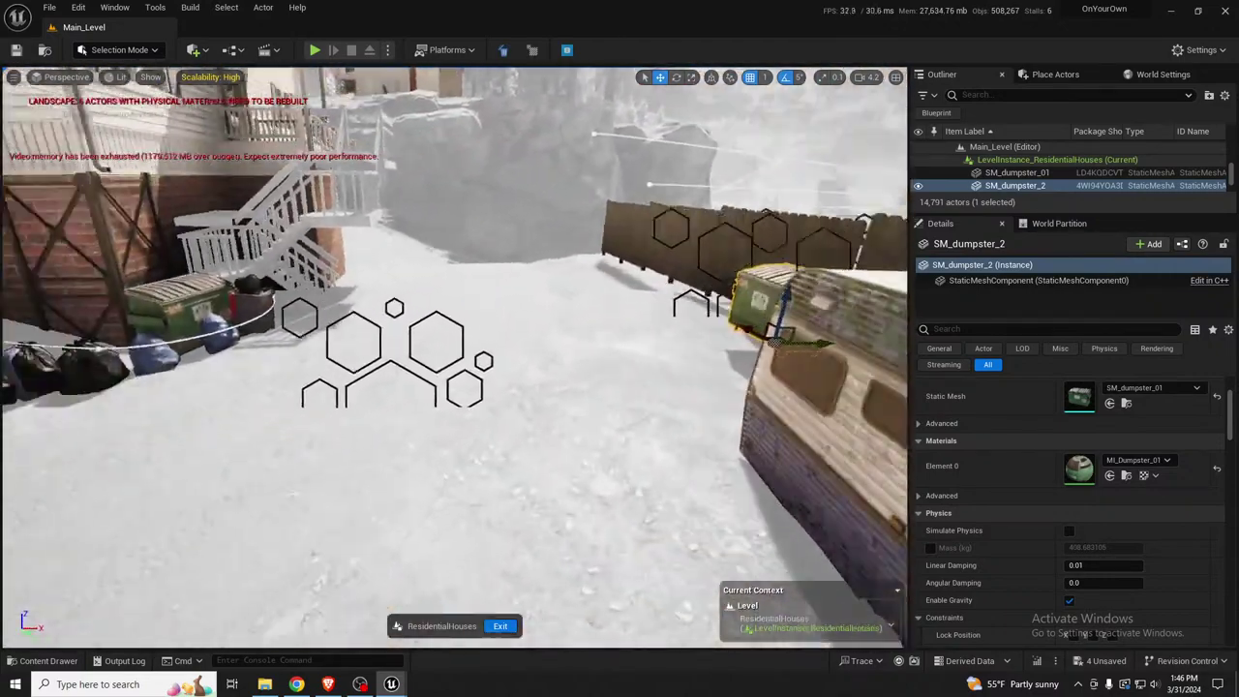
right_click_drag(368, 382, 147, 348)
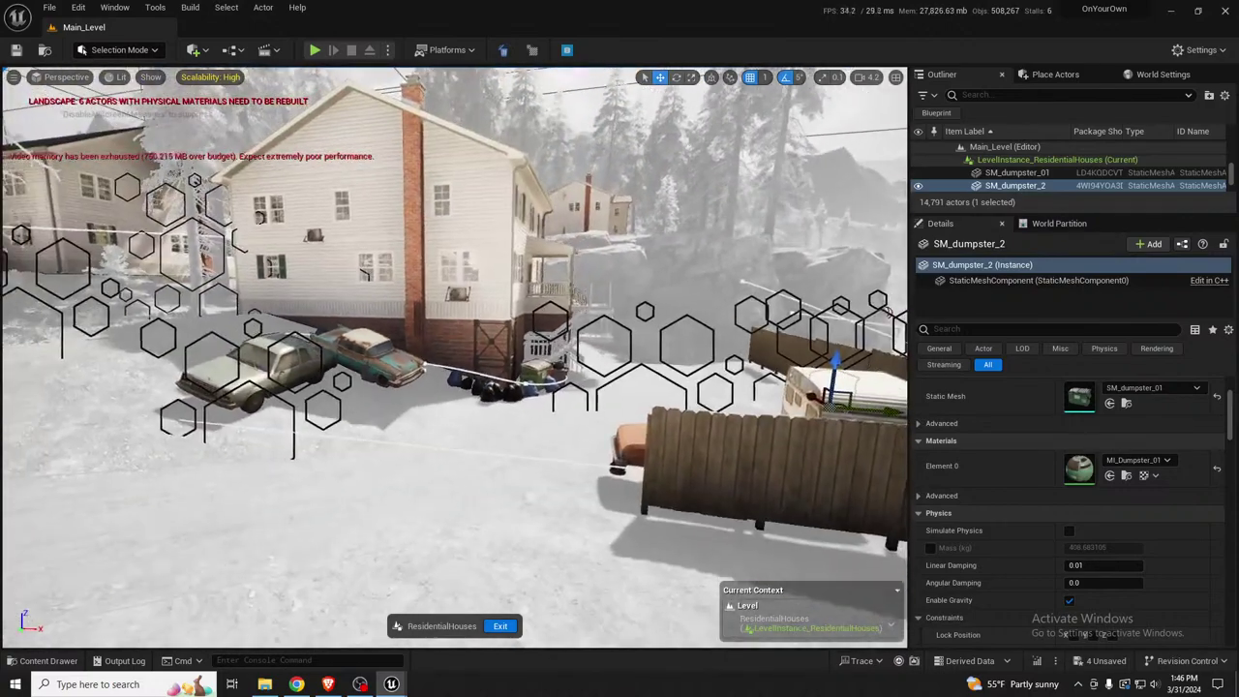
right_click_drag(285, 370, 561, 395)
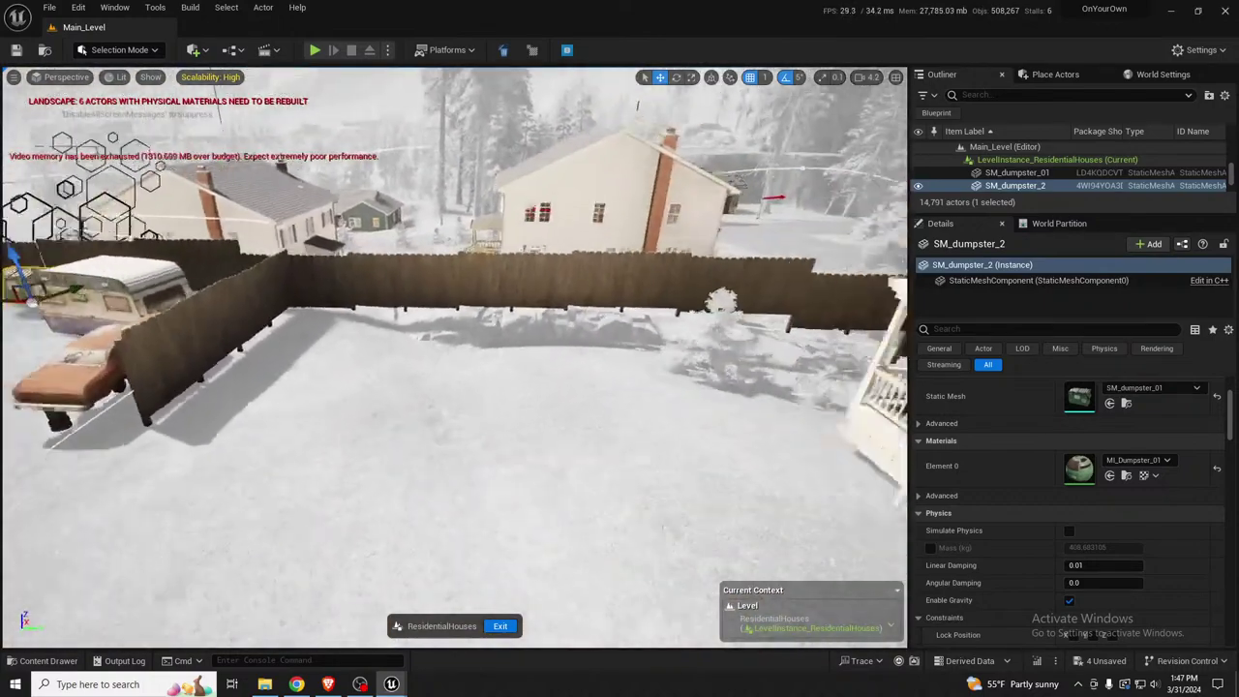
right_click_drag(315, 384, 233, 395)
left_click(474, 378)
right_click_drag(475, 378, 501, 380)
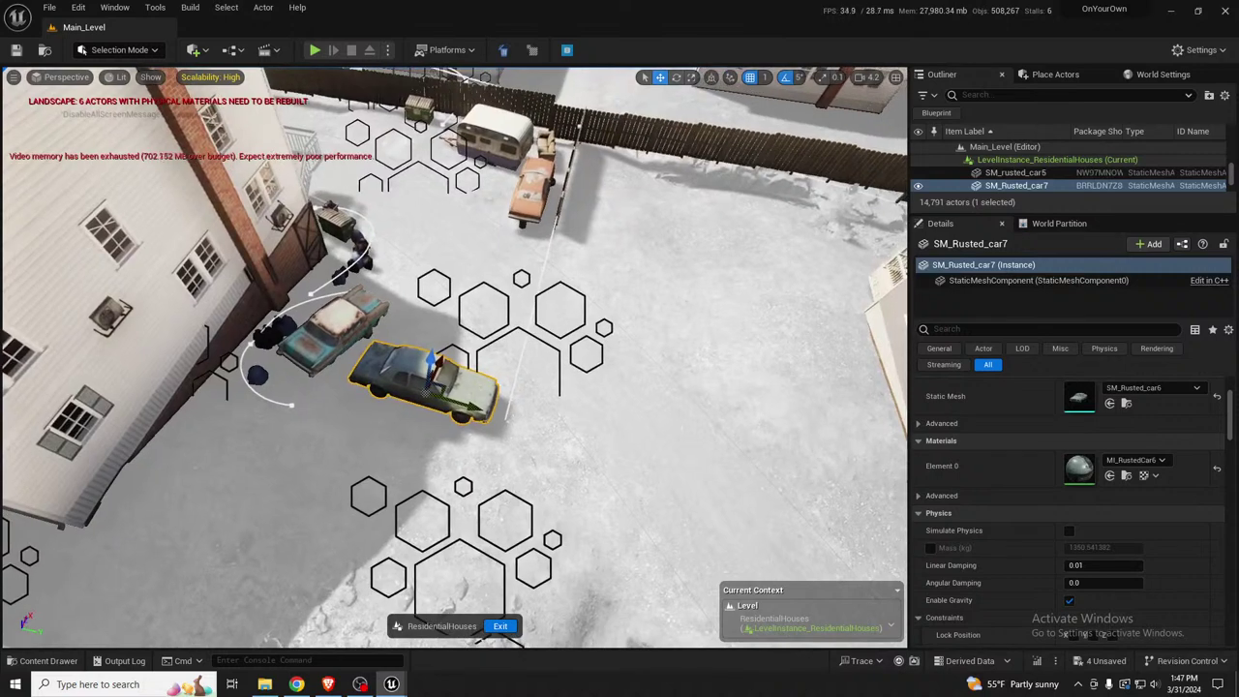
left_click_drag(449, 385, 865, 288, "alt")
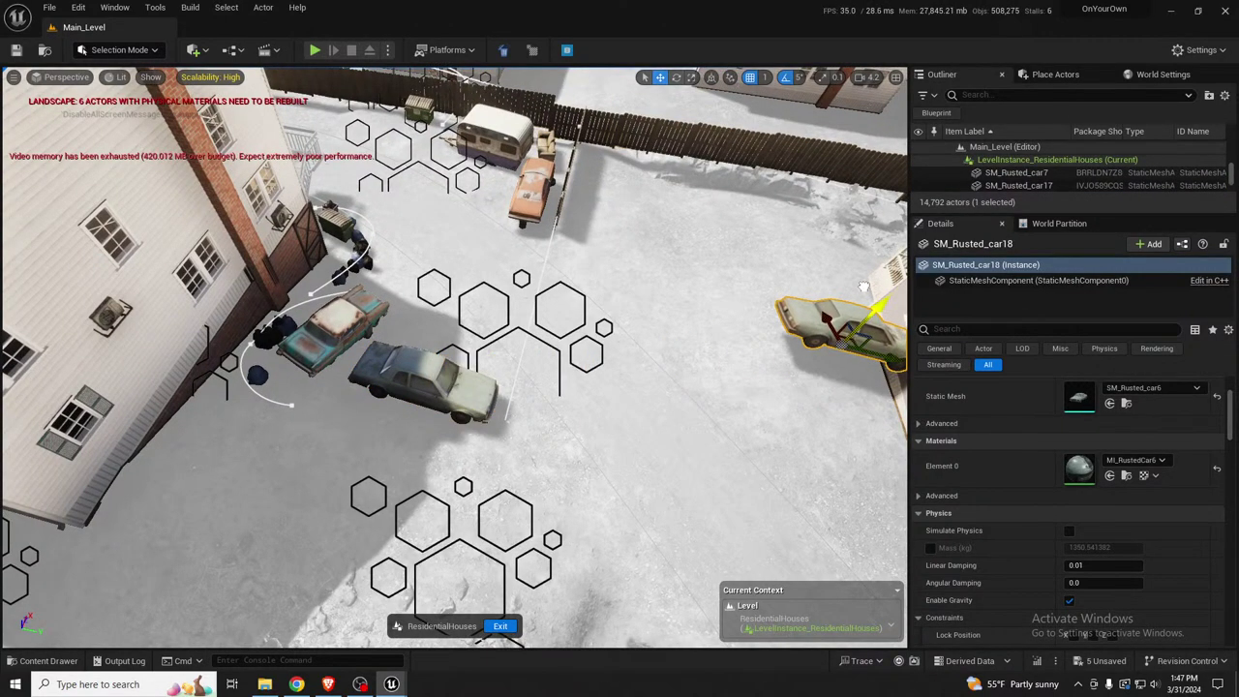
Set the duplicated car's scale to 1.2 on all axes
scroll(1143, 423, "up", 2)
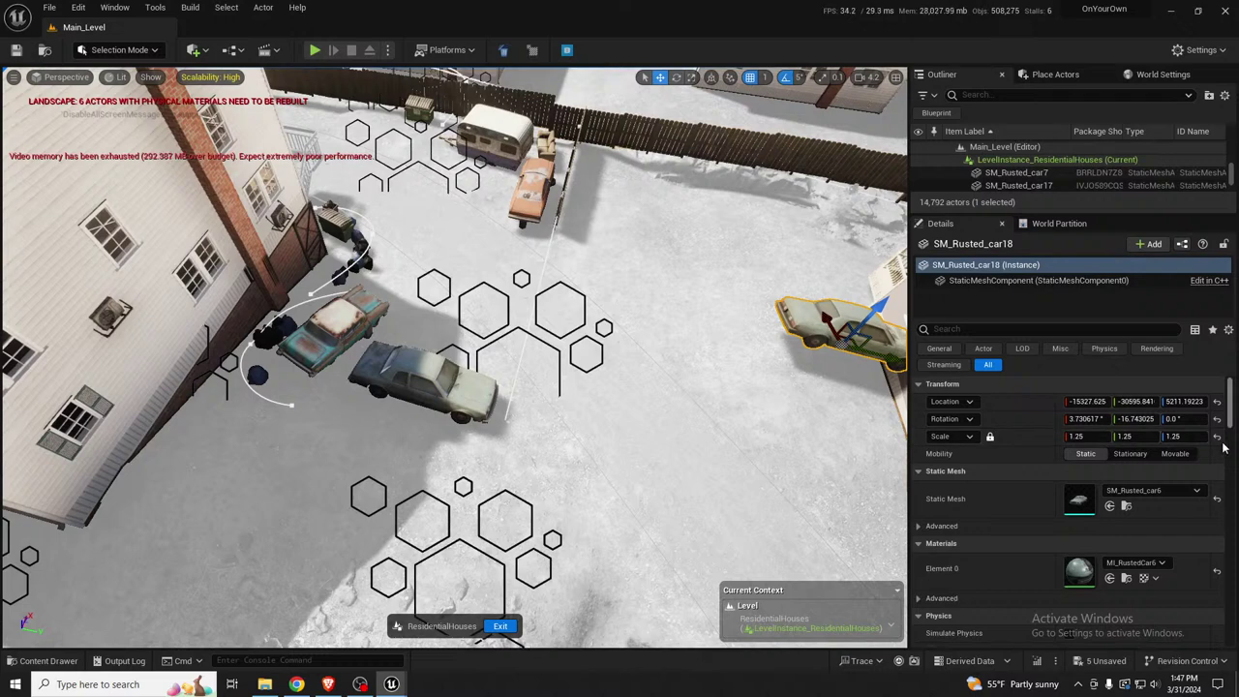
left_click(1106, 436)
type("1.2")
key("Return")
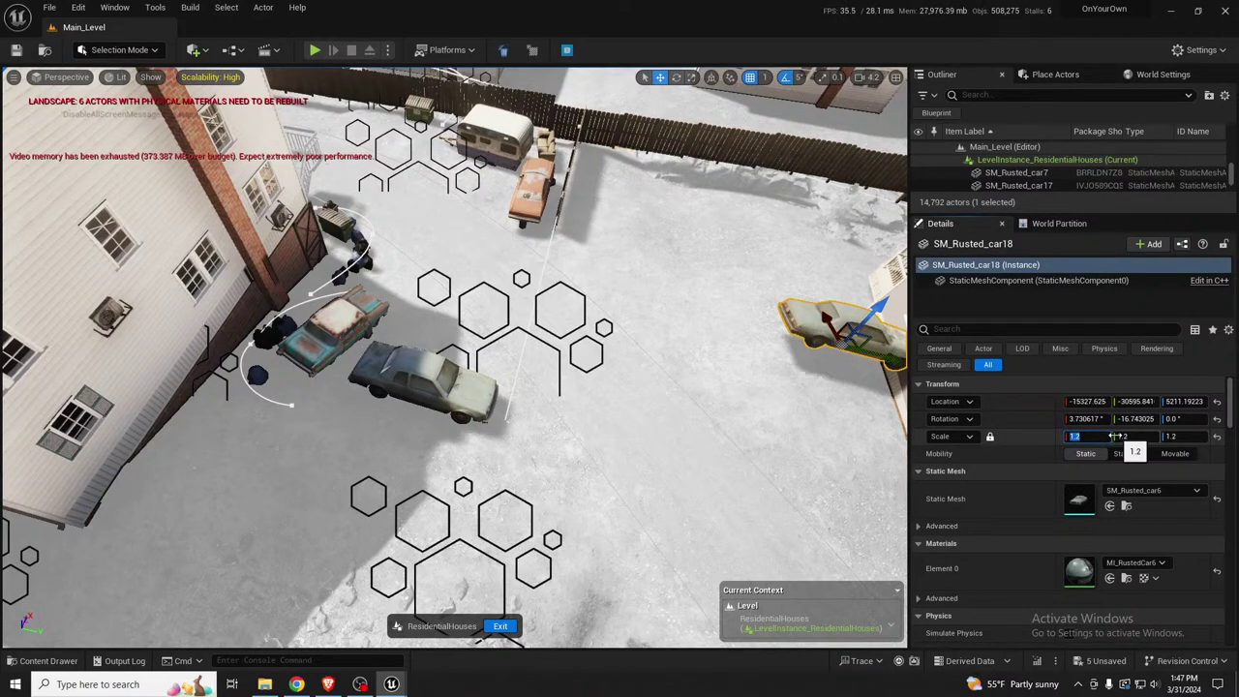
Reset the duplicated car's rotation and turn it to about -85° around the vertical axis
left_click(1218, 419)
right_click_drag(669, 366, 755, 348)
key("e")
left_click_drag(639, 343, 690, 354)
left_click_drag(586, 272, 569, 308)
key("w")
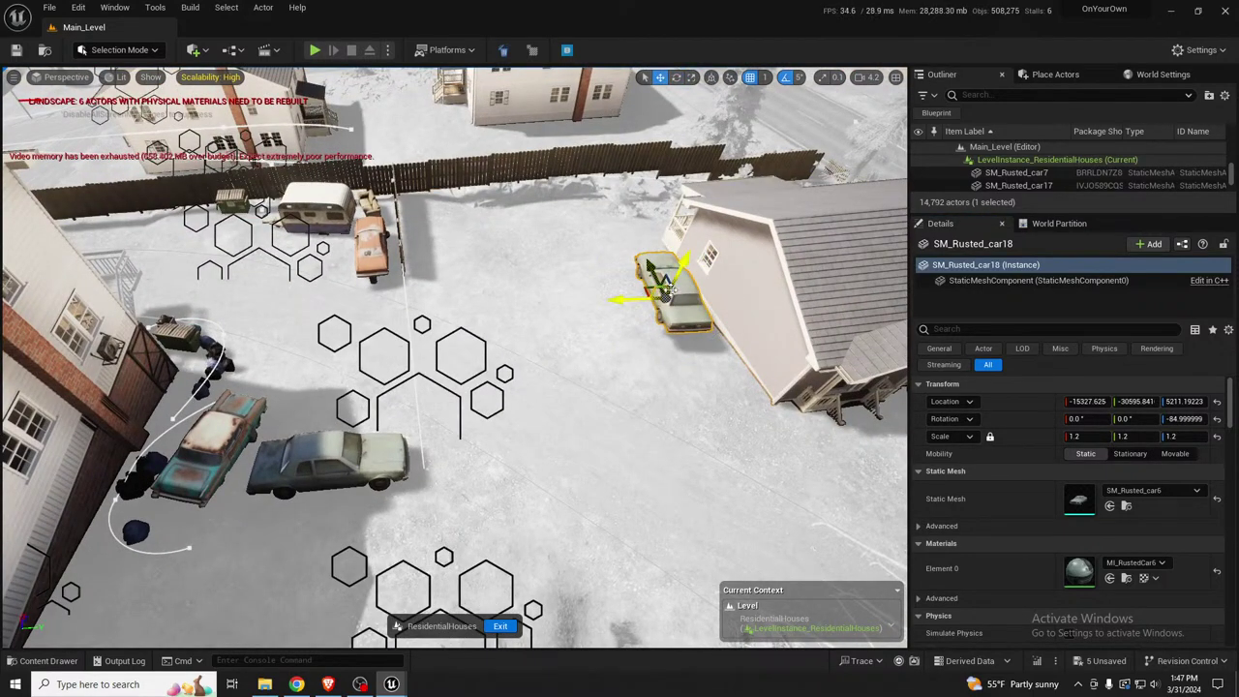
Lower the car to the ground and add a copy beside it, turned to about -60° around the vertical axis
left_click_drag(682, 261, 573, 272)
key("e")
mouse_move(556, 317)
left_mouse_down()
mouse_move(534, 292)
mouse_move(552, 314)
left_mouse_up()
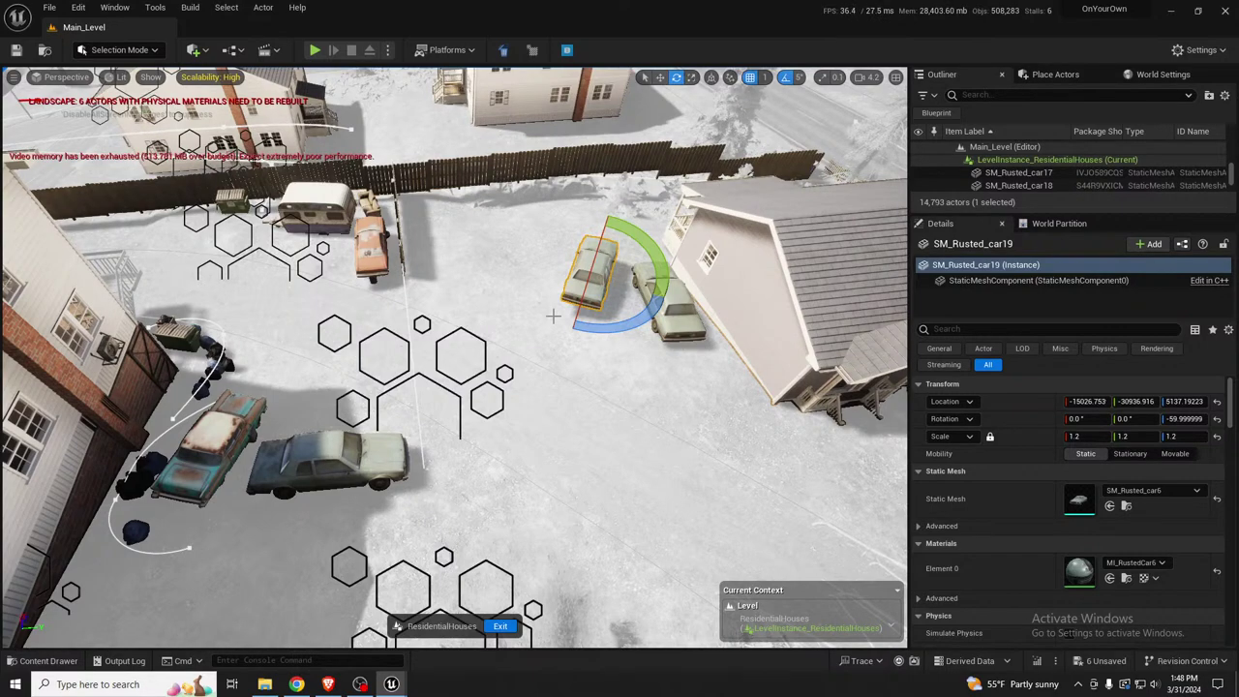
Exit the ResidentialHouses level instance and save its changes
right_click_drag(558, 327, 755, 223)
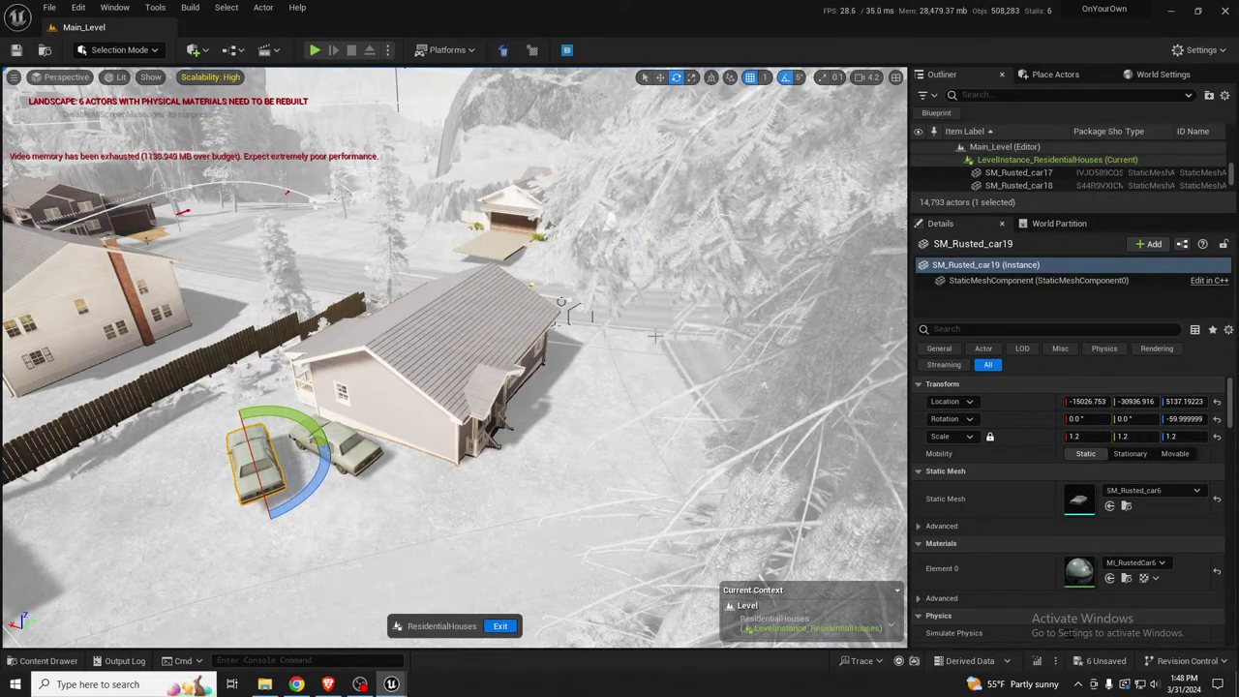
right_click_drag(655, 335, 765, 334)
key("w")
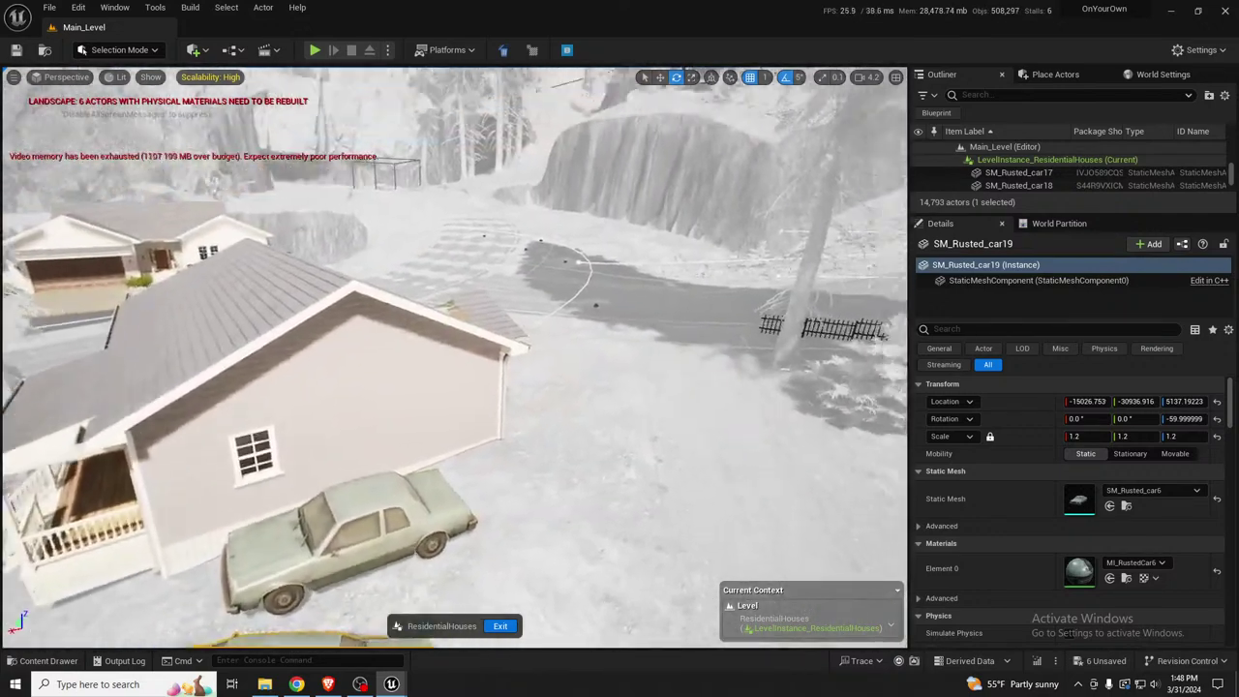
right_click_drag(688, 310, 702, 303)
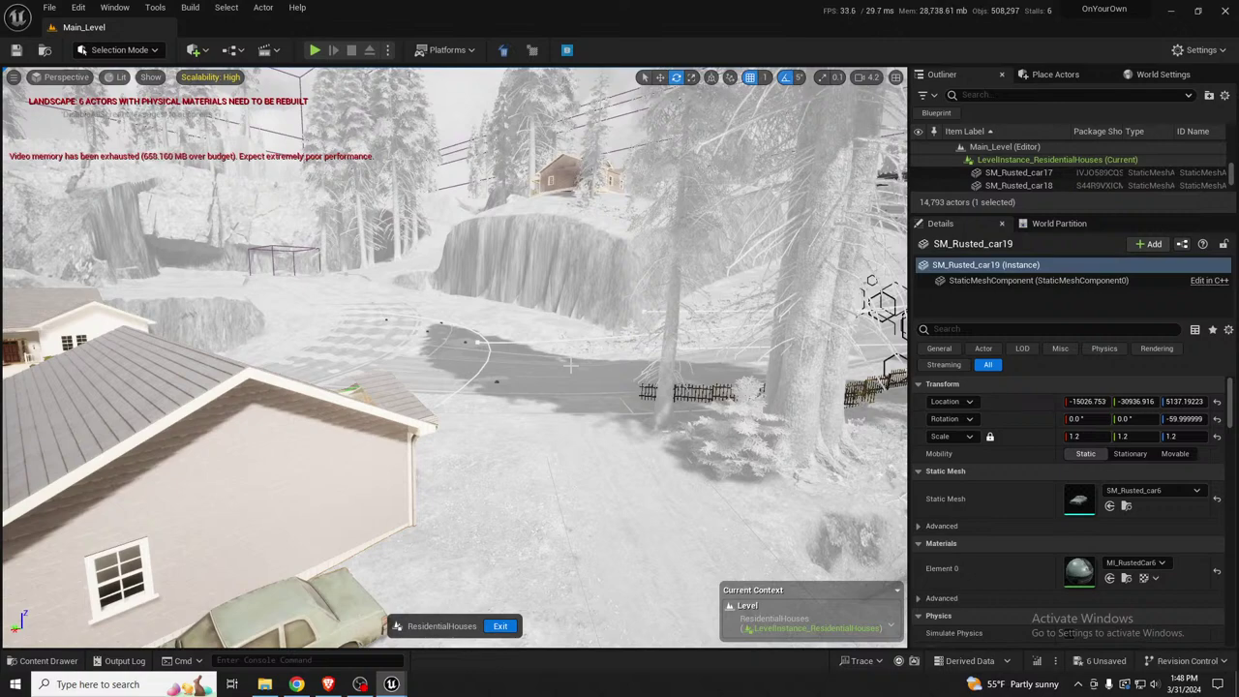
right_click_drag(562, 367, 315, 354)
key("s")
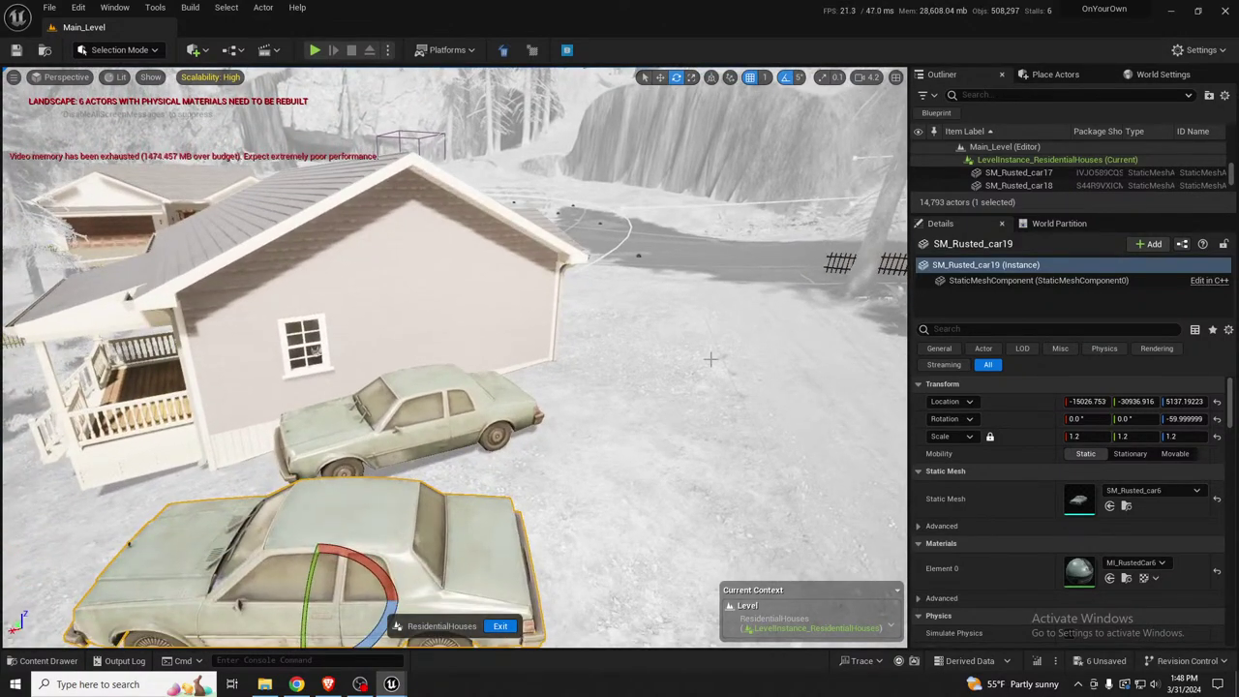
left_click(315, 354)
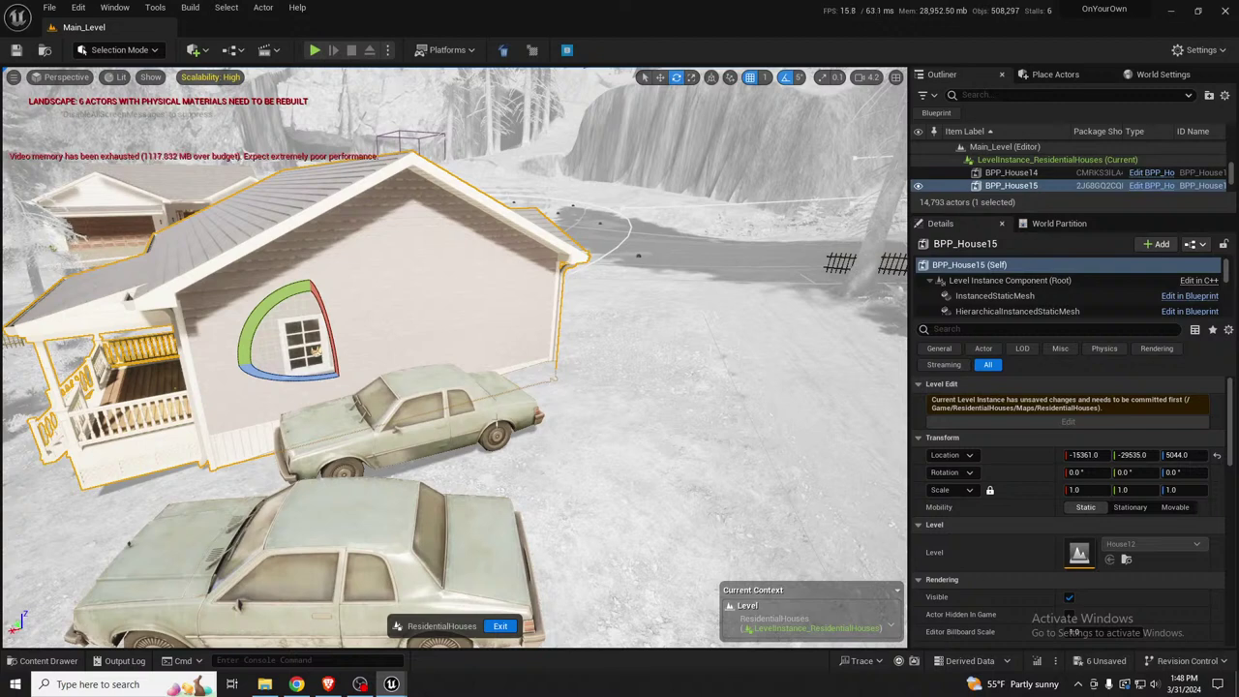
left_click(463, 414)
left_click(501, 626)
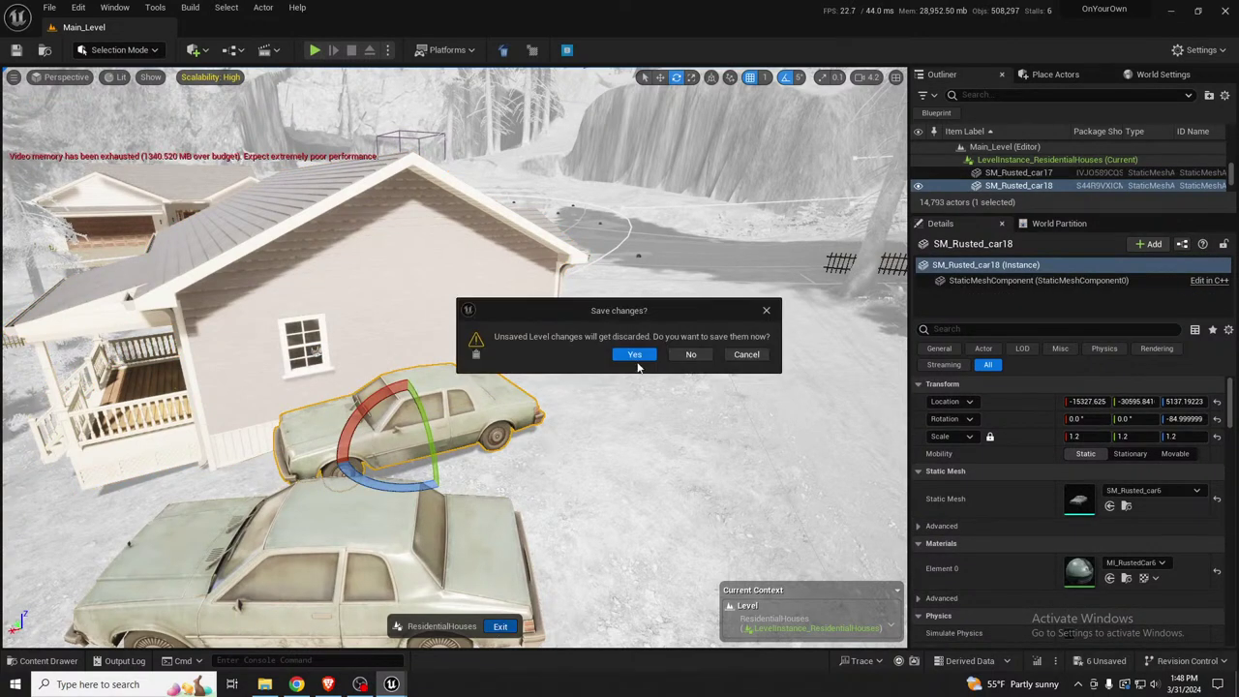
left_click(630, 356)
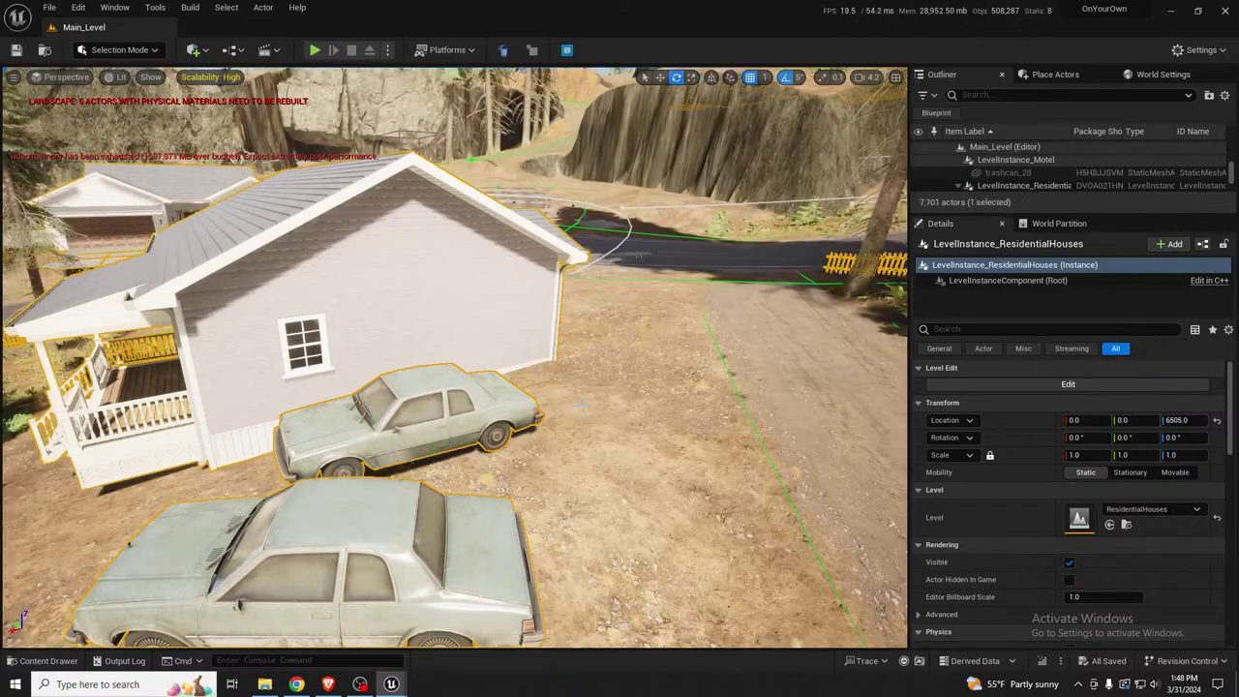
Switch to landscape sculpting with the Flatten tool and sample the ground near the wooden fence as the flatten target
right_click_drag(554, 388, 300, 406)
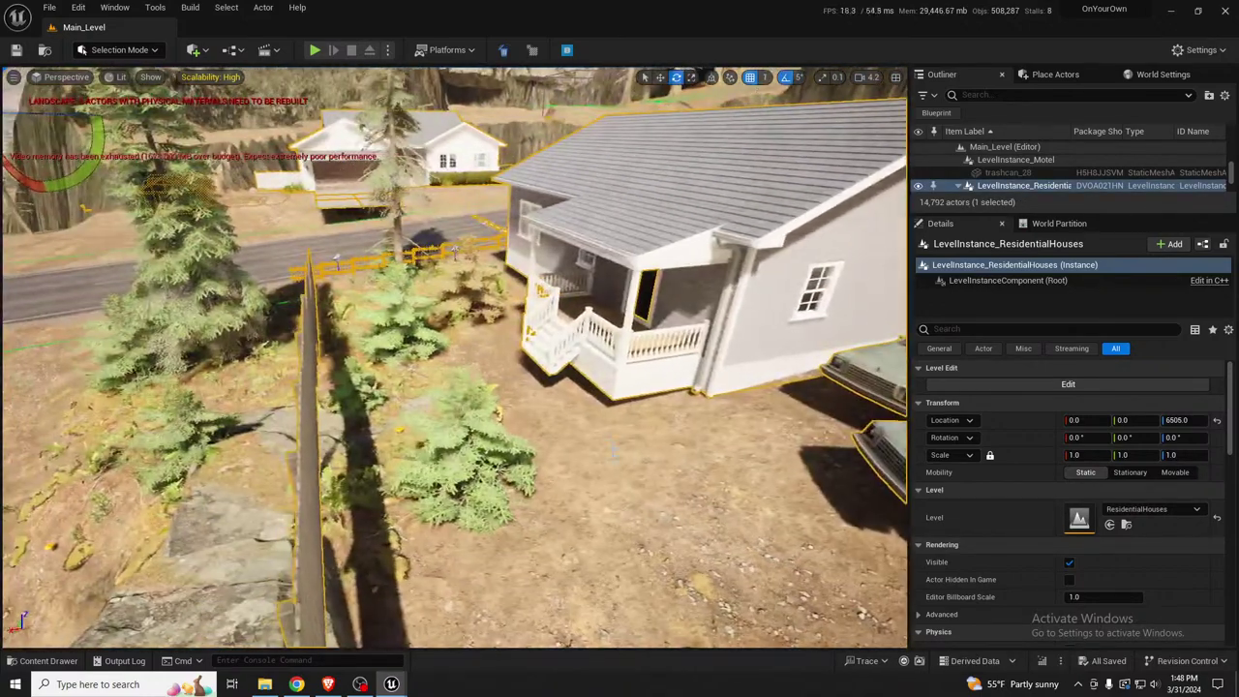
left_click(625, 472)
key("shift+2")
right_click_drag(625, 473, 654, 473)
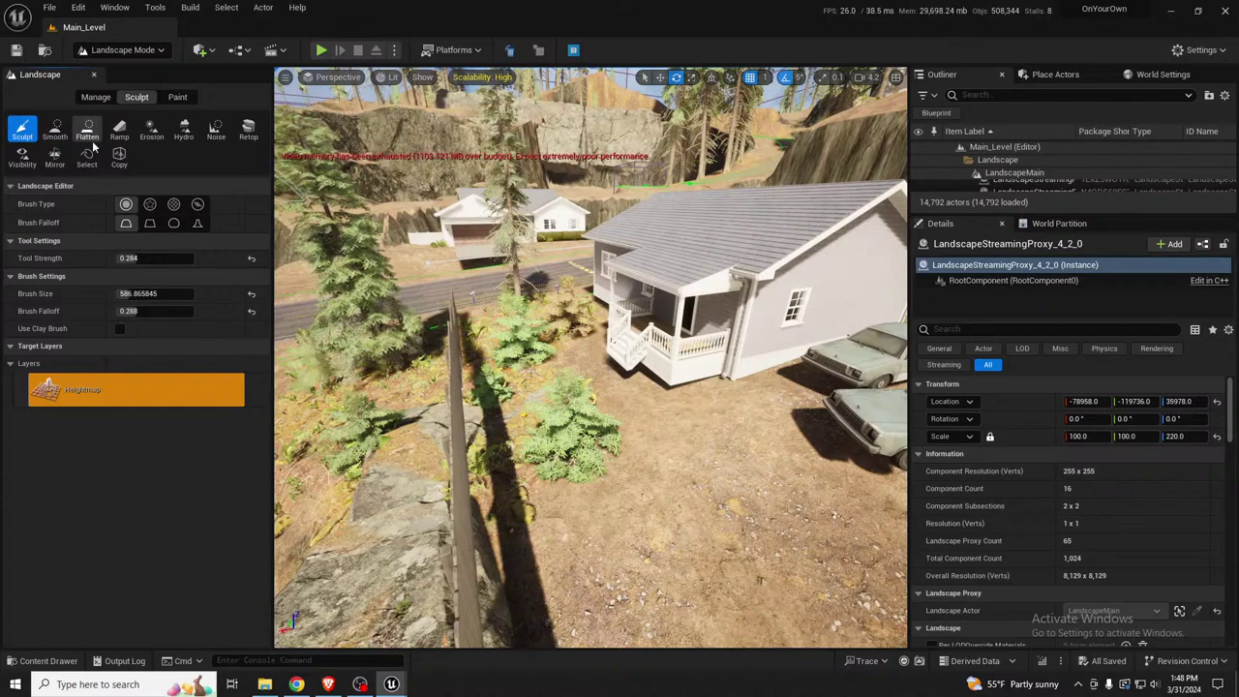
left_click(89, 133)
mouse_move(473, 298)
right_mouse_down()
mouse_move(620, 324)
mouse_move(436, 300)
mouse_move(441, 233)
mouse_move(401, 266)
right_mouse_up()
key("w")
scroll(590, 358, "down", 4)
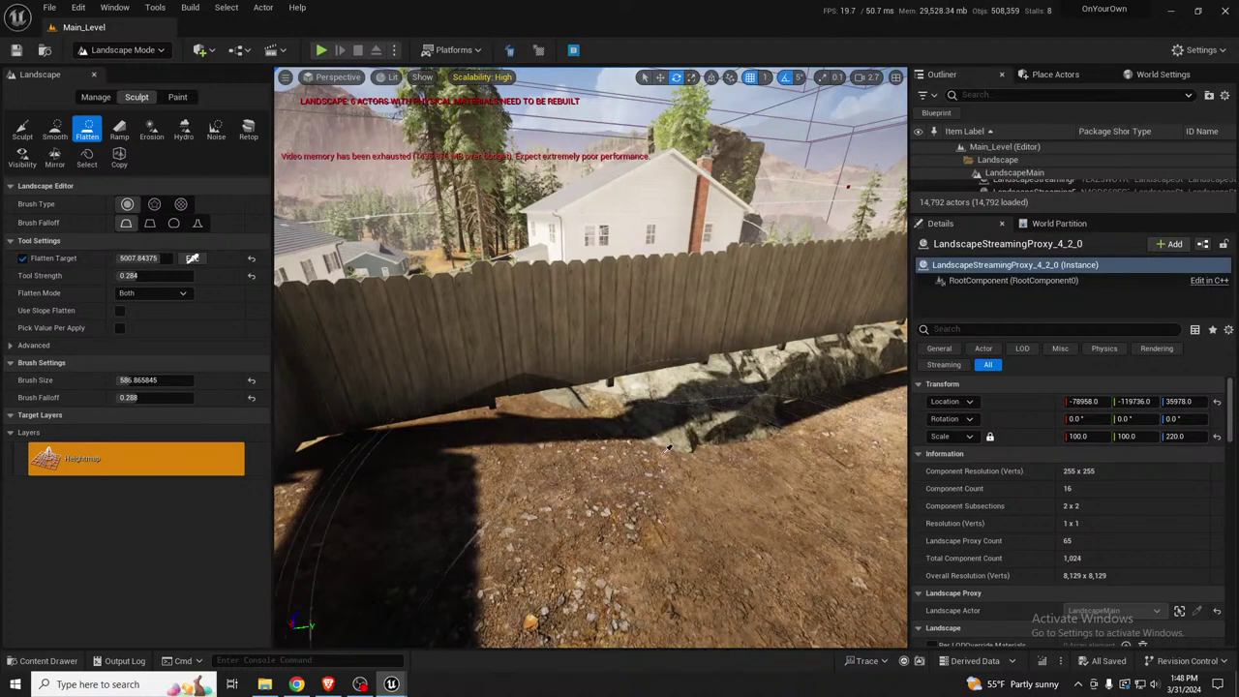
left_click(324, 503)
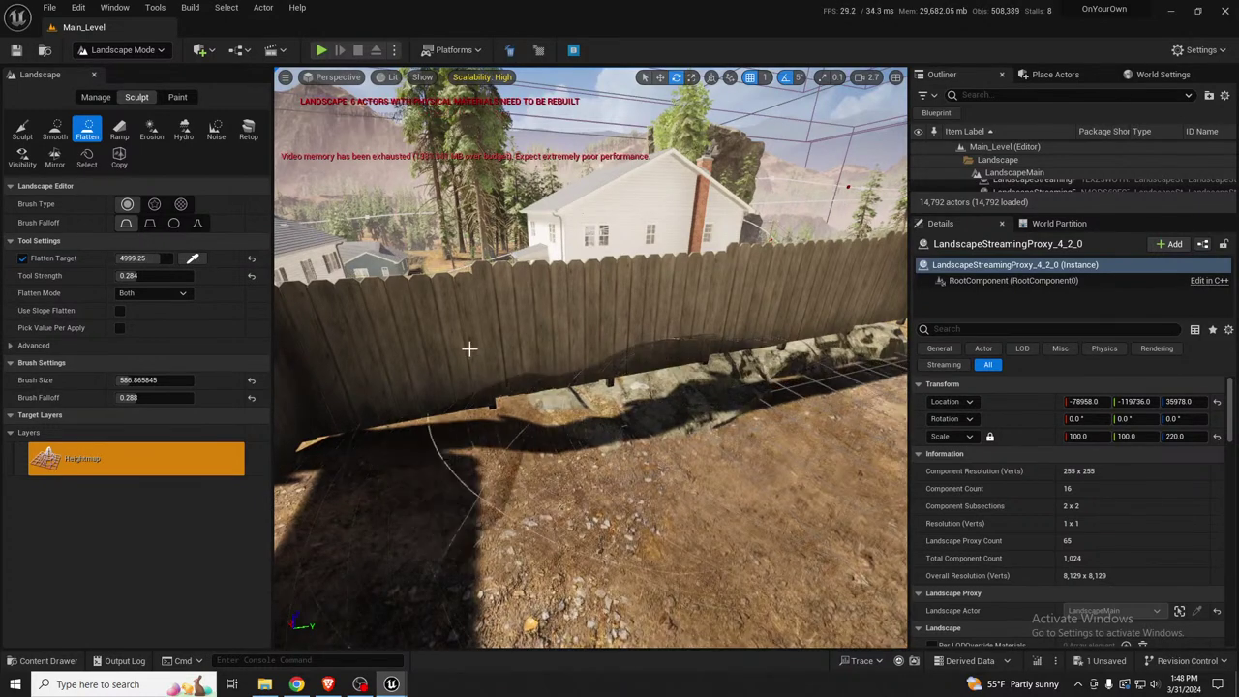
Set the flatten target to 5100 and flatten the rocky ground under the wooden fence
left_click(130, 257)
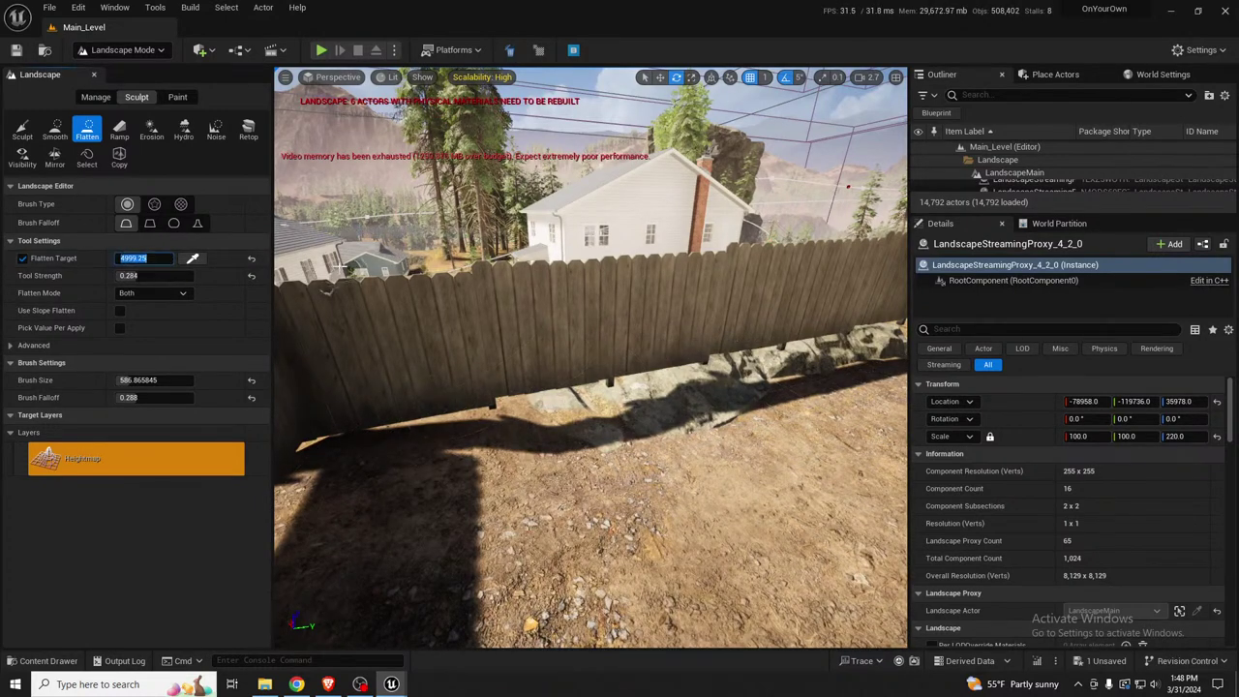
type("5100")
key("Return")
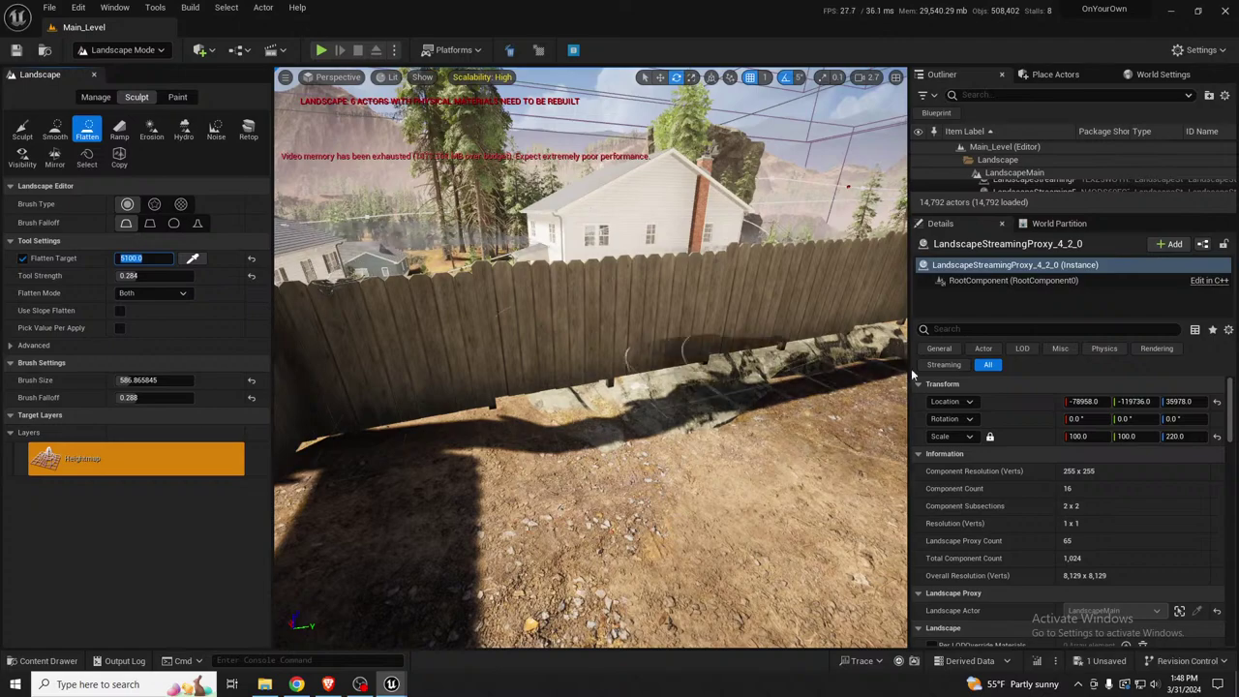
left_click_drag(843, 397, 717, 397)
mouse_move(716, 397)
right_mouse_down()
mouse_move(872, 392)
mouse_move(900, 416)
right_mouse_up()
key("a")
right_click_drag(835, 390, 719, 368)
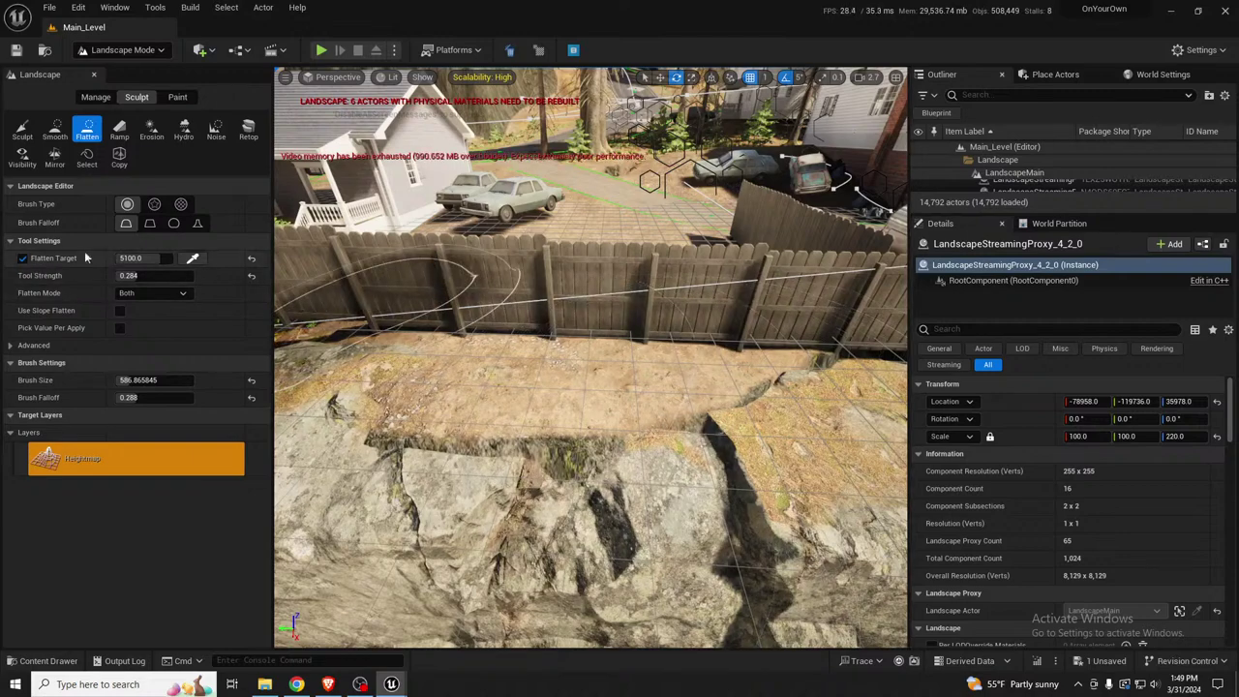
Lower the flatten target to 5080 and flatten the ground along the base of the fence
left_click(127, 259)
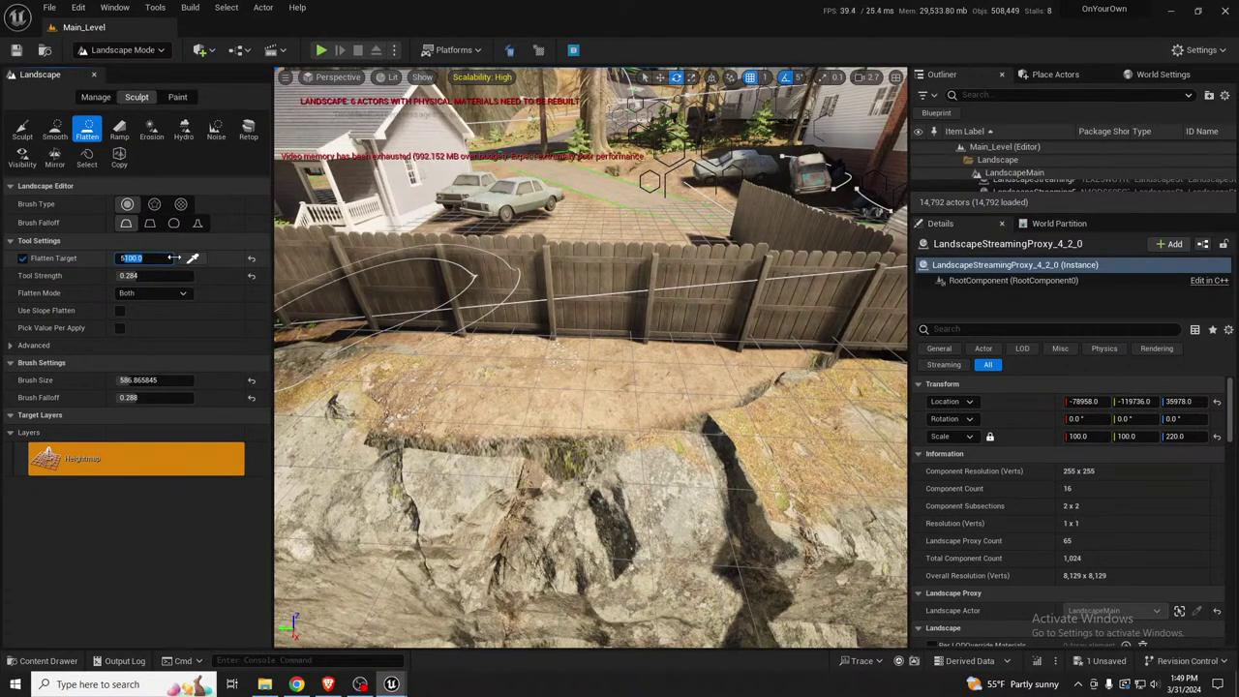
type("5080")
key("Return")
mouse_move(543, 328)
left_mouse_down()
mouse_move(559, 335)
mouse_move(600, 319)
left_mouse_up()
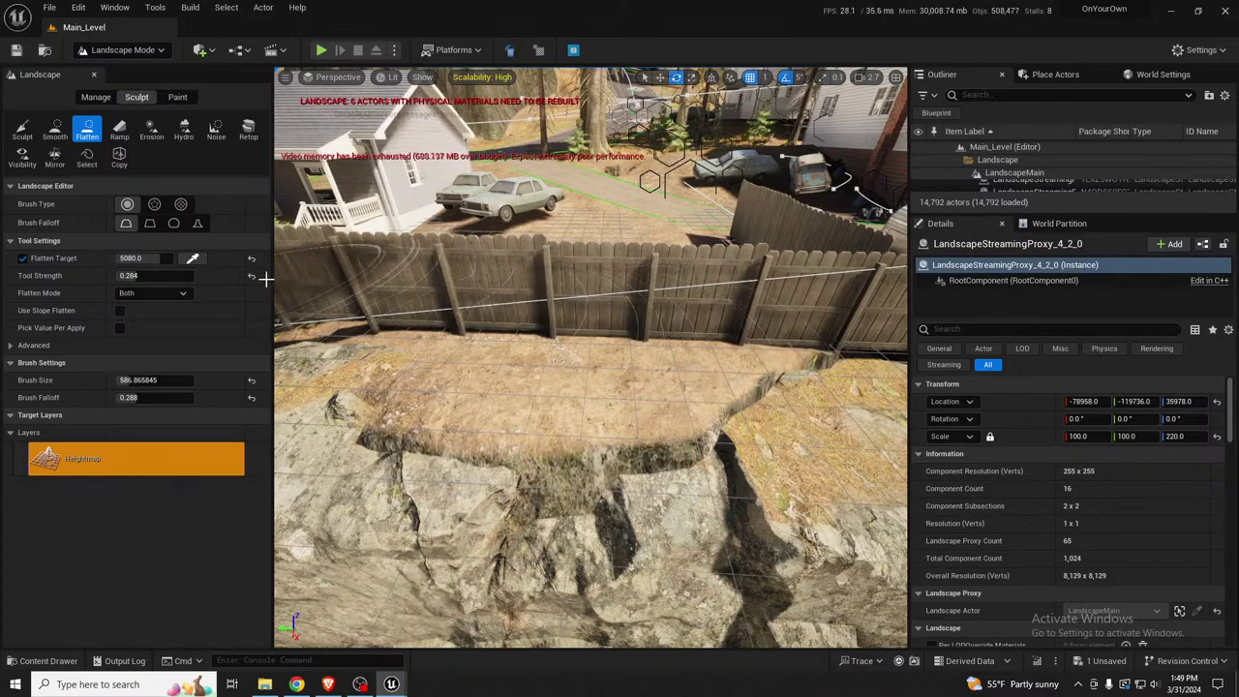
Set the flatten target to 5050 and flatten more ground along the fence, undoing a misplaced stroke
left_click(131, 258)
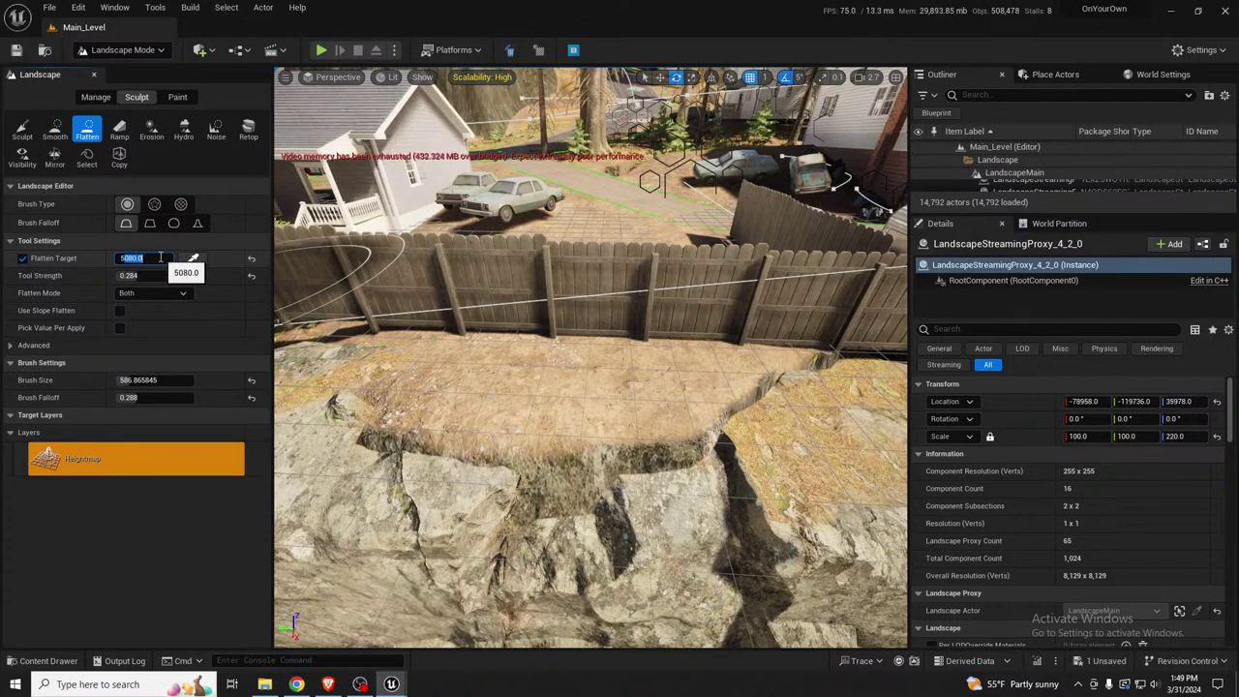
type("5050")
key("Return")
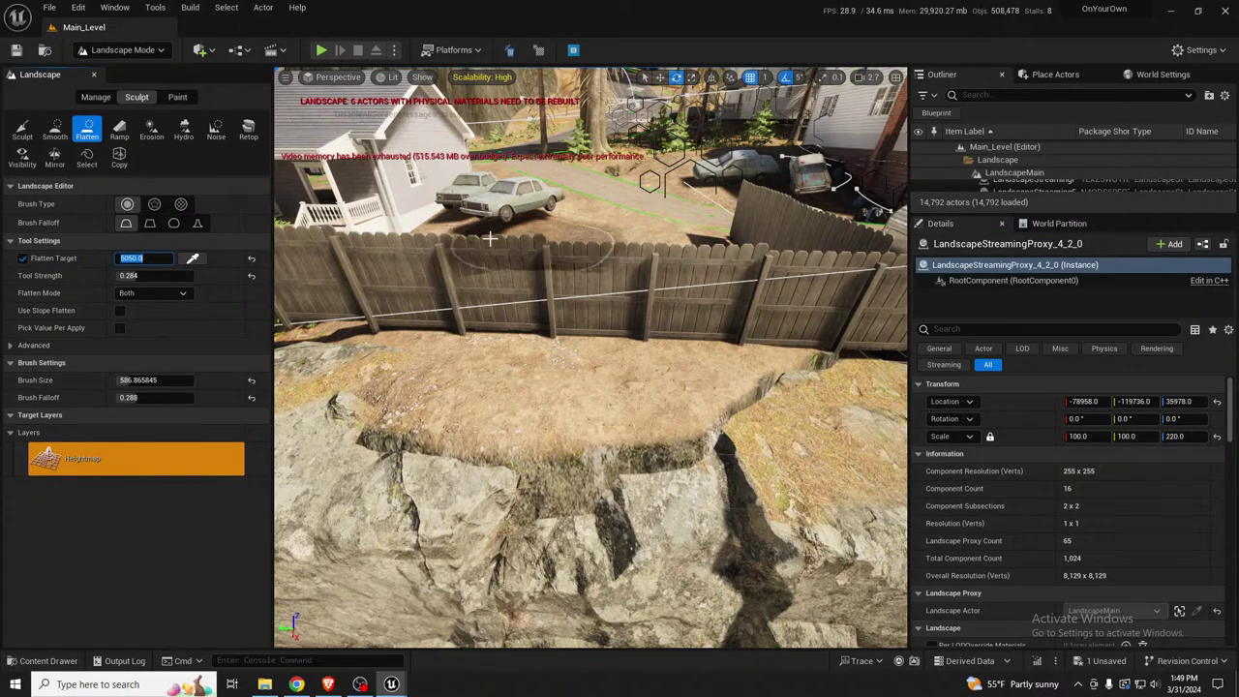
right_click_drag(539, 253, 702, 305)
right_click_drag(443, 297, 392, 295)
left_click(443, 297)
key("ctrl+z")
mouse_move(448, 290)
left_mouse_down()
mouse_move(514, 288)
mouse_move(623, 217)
left_mouse_up()
right_click_drag(623, 217, 493, 177)
right_click_drag(873, 272, 567, 332)
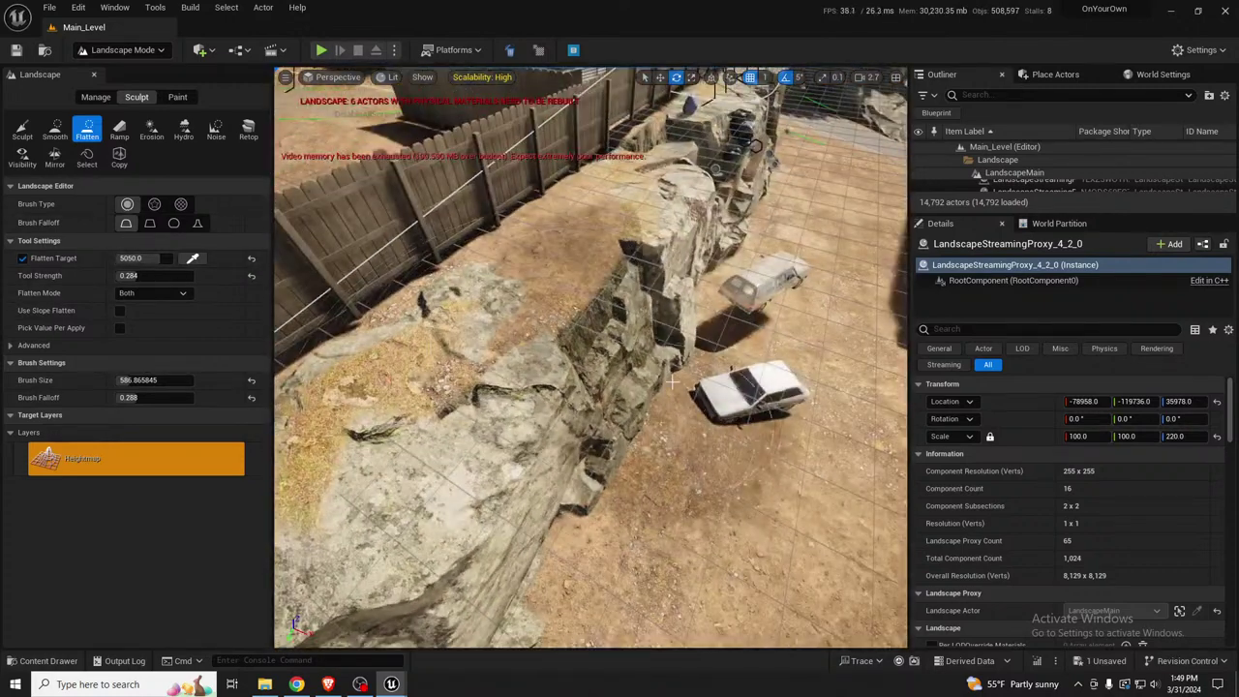
Smooth the landscape along the rocky cliff edge beside the fence with the Smooth tool
left_click(56, 128)
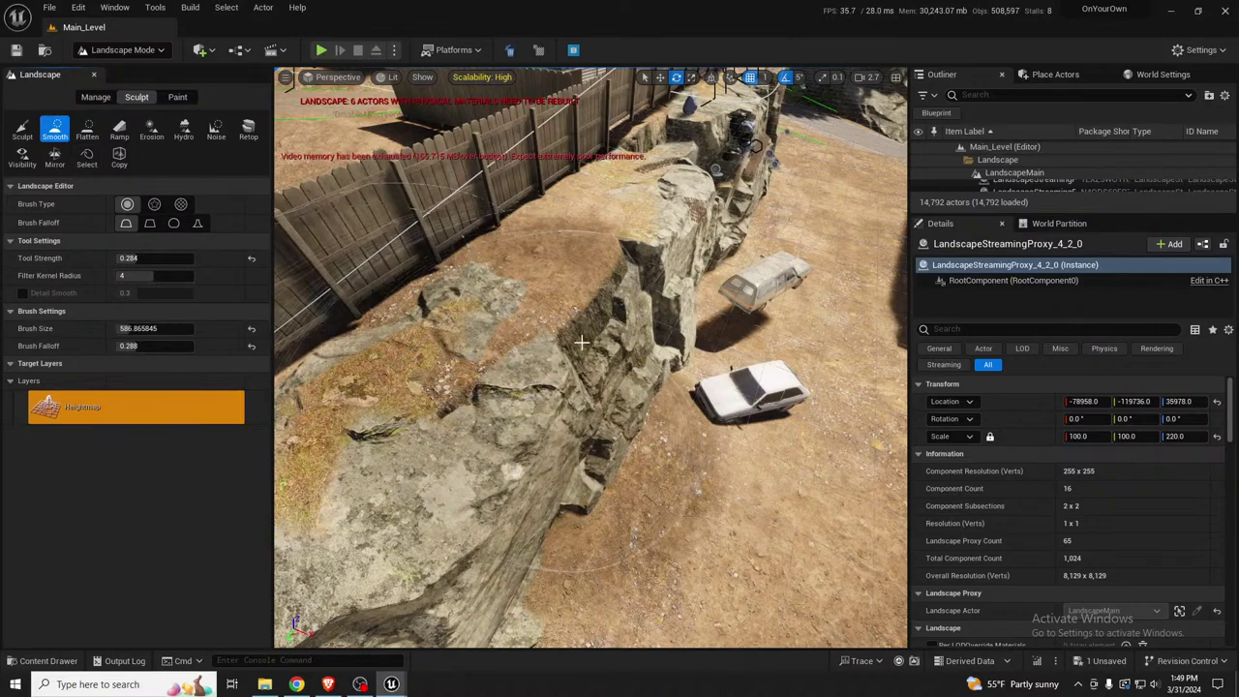
left_click_drag(584, 329, 635, 347)
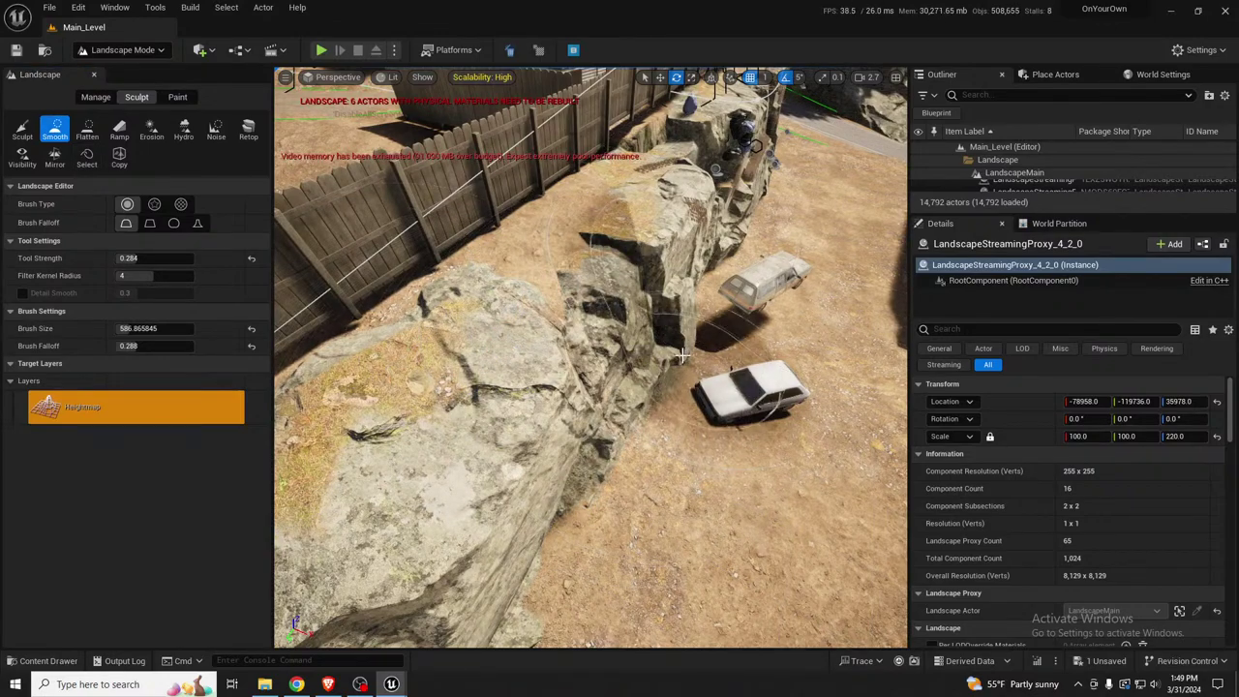
right_click_drag(660, 363, 514, 329)
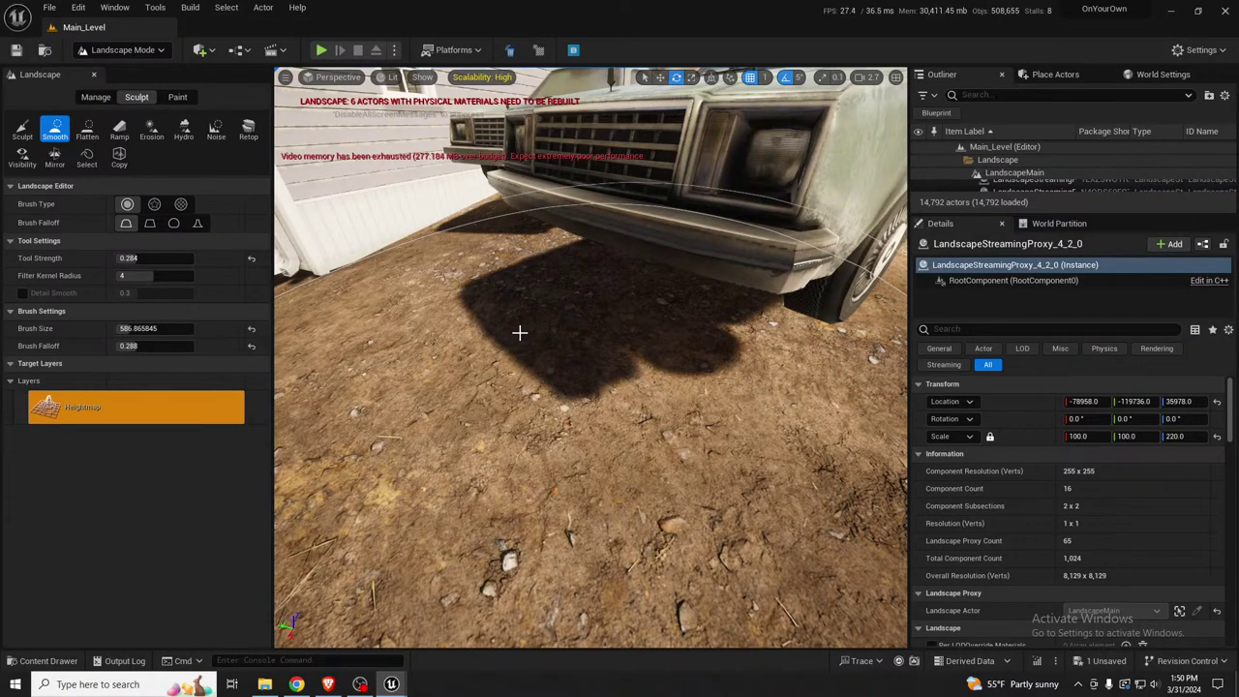
Inspect the residential area, the cliffs and the surrounding town from above, and return to the parked green cars
right_click_drag(520, 332, 600, 363)
scroll(533, 339, "up", 7)
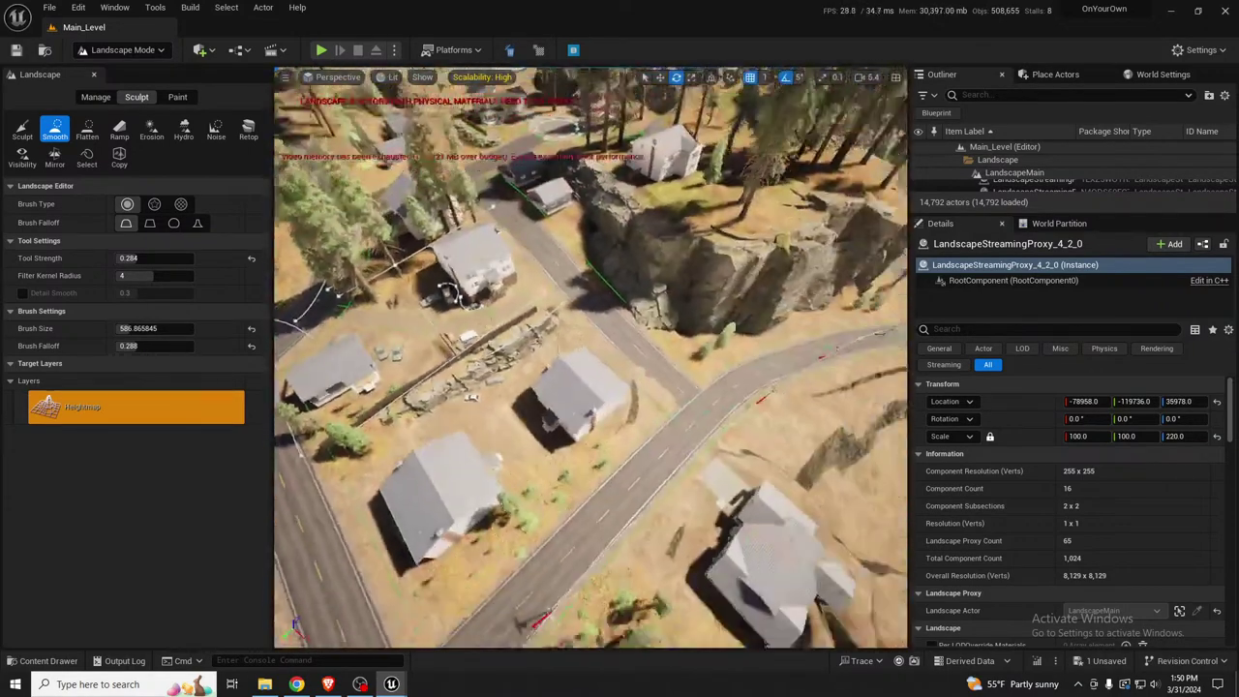
right_click_drag(520, 358, 532, 326)
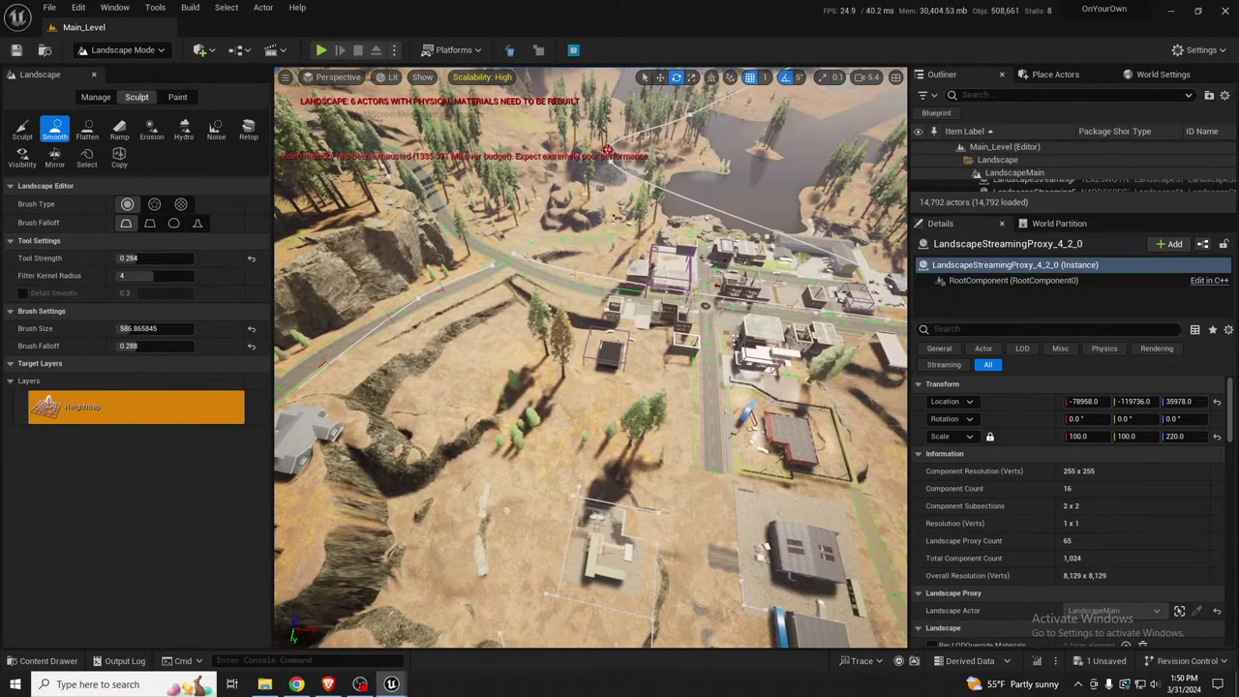
right_click_drag(608, 150, 620, 269)
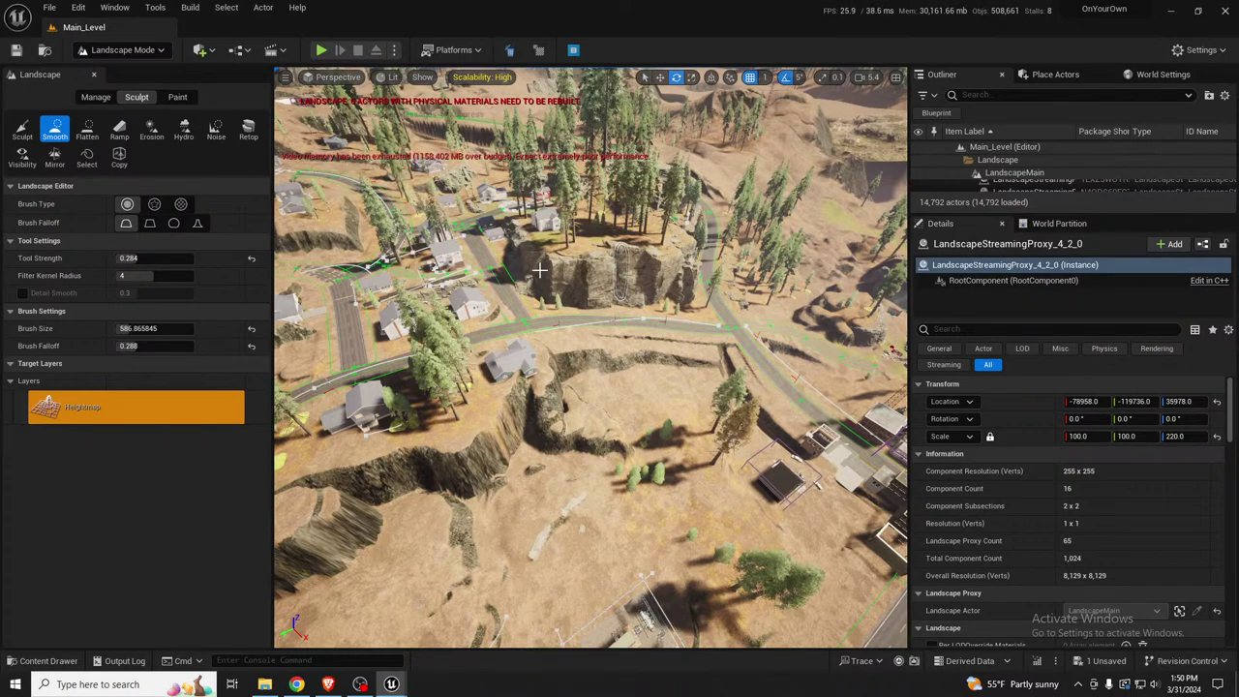
mouse_move(556, 297)
right_mouse_down()
mouse_move(484, 277)
mouse_move(600, 285)
mouse_move(527, 290)
mouse_move(557, 290)
right_mouse_up()
scroll(517, 289, "down", 1)
key("w")
scroll(576, 282, "down", 1)
key("w")
mouse_move(487, 259)
right_mouse_down()
mouse_move(476, 256)
mouse_move(559, 301)
right_mouse_up()
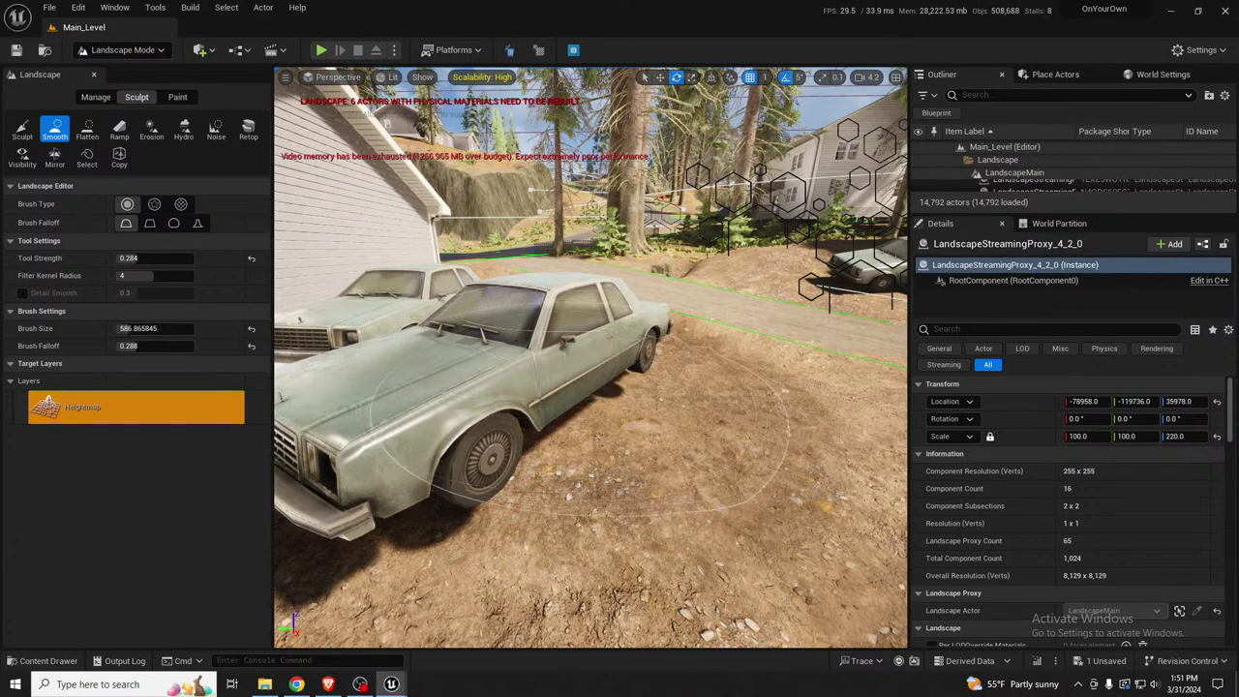
Sample a flatten target of 5073.15625 from the ground beside the house and flatten the terrain under its front porch
key("d")
right_click_drag(561, 378, 435, 379)
right_click_drag(499, 303, 589, 338)
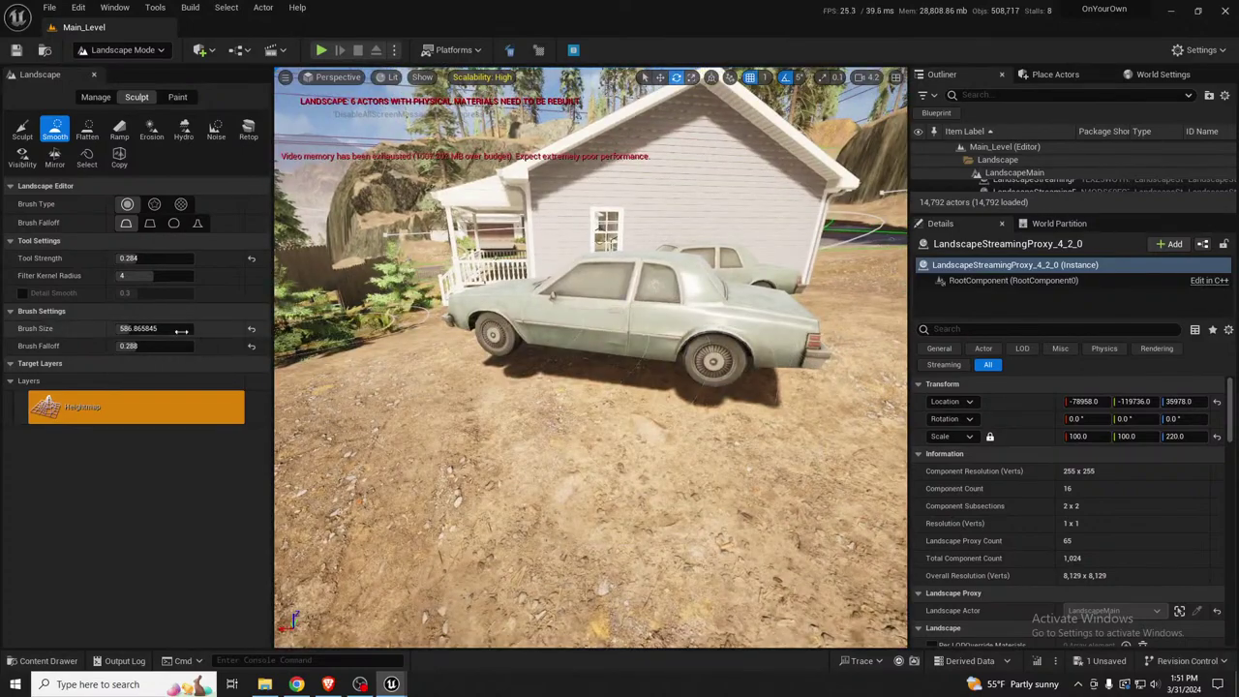
right_click_drag(608, 328, 543, 331)
key("w")
right_click_drag(570, 373, 625, 376)
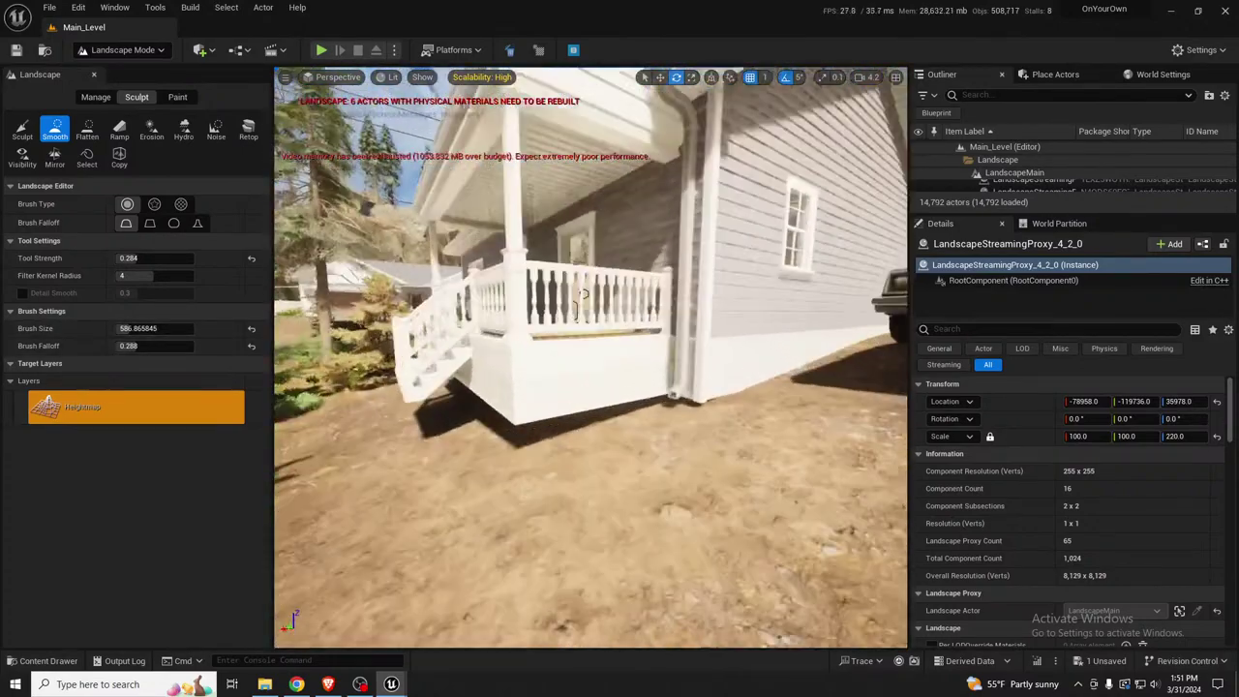
left_click_drag(570, 382, 616, 391)
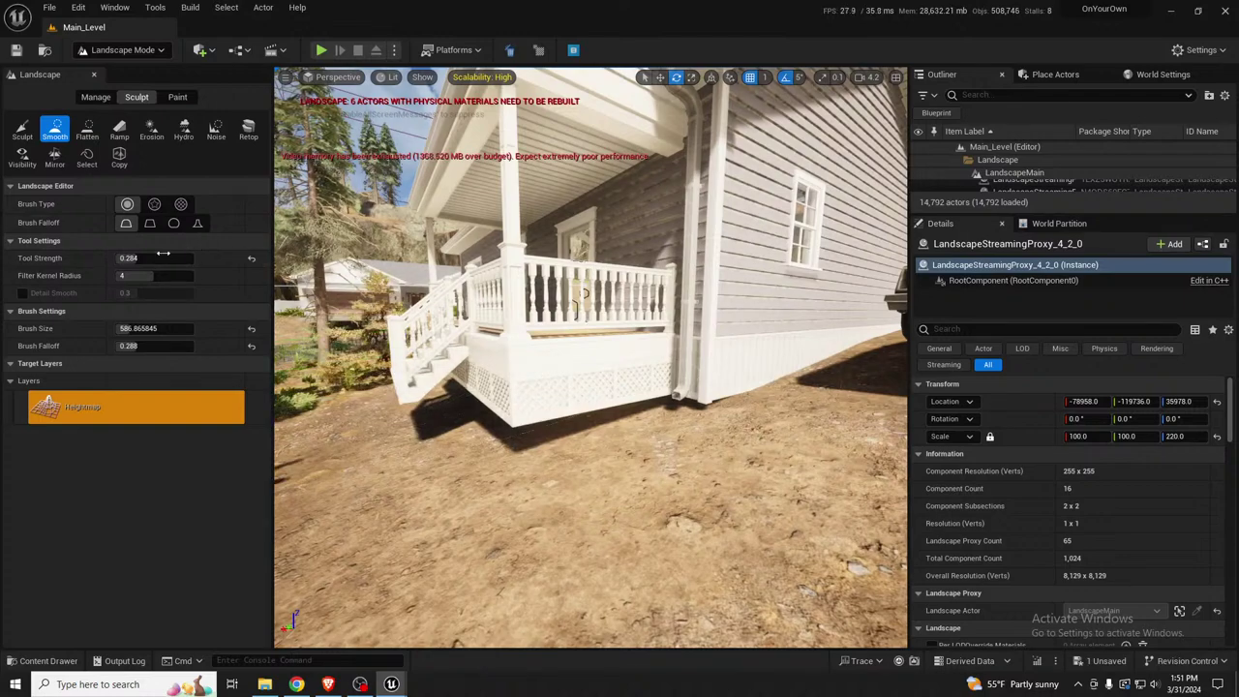
left_click(93, 137)
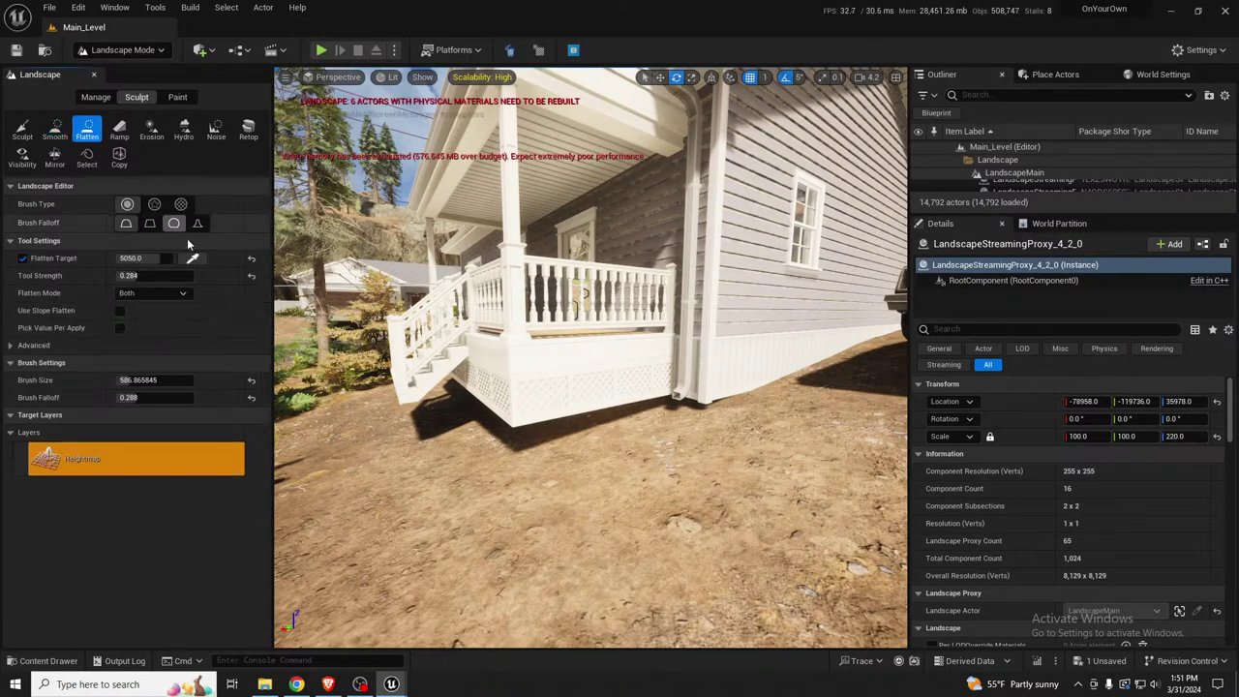
left_click(774, 364)
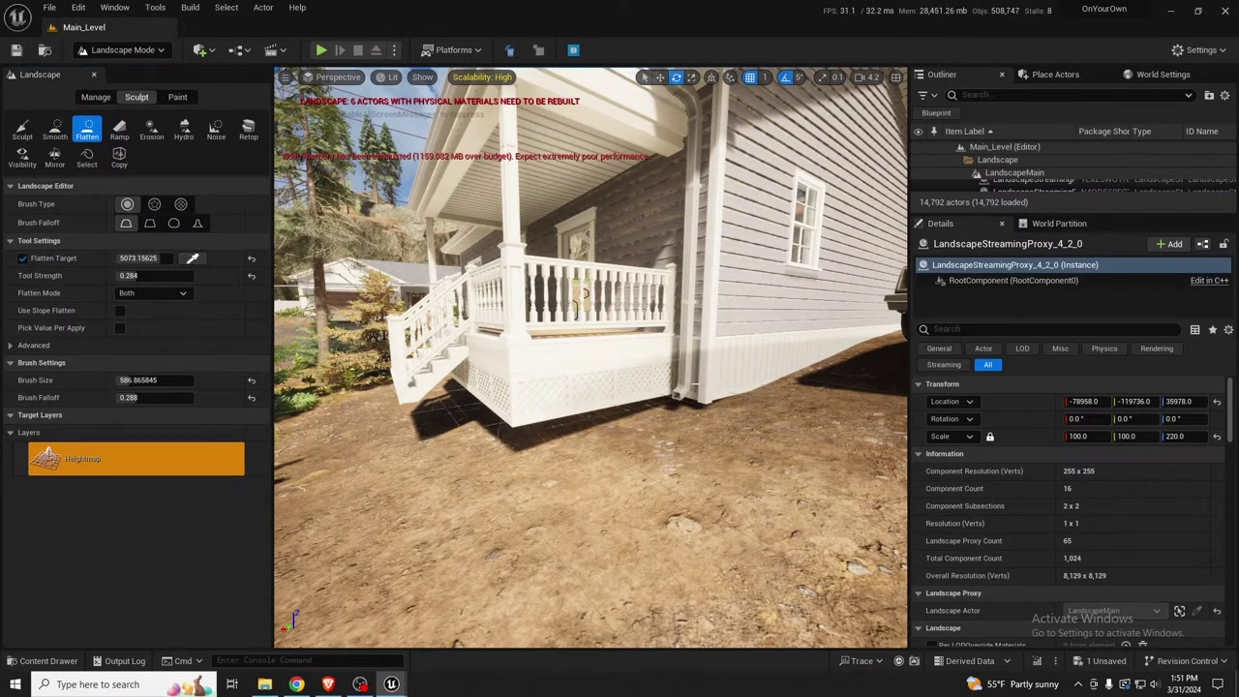
mouse_move(668, 395)
left_mouse_down()
mouse_move(595, 384)
mouse_move(554, 402)
left_mouse_up()
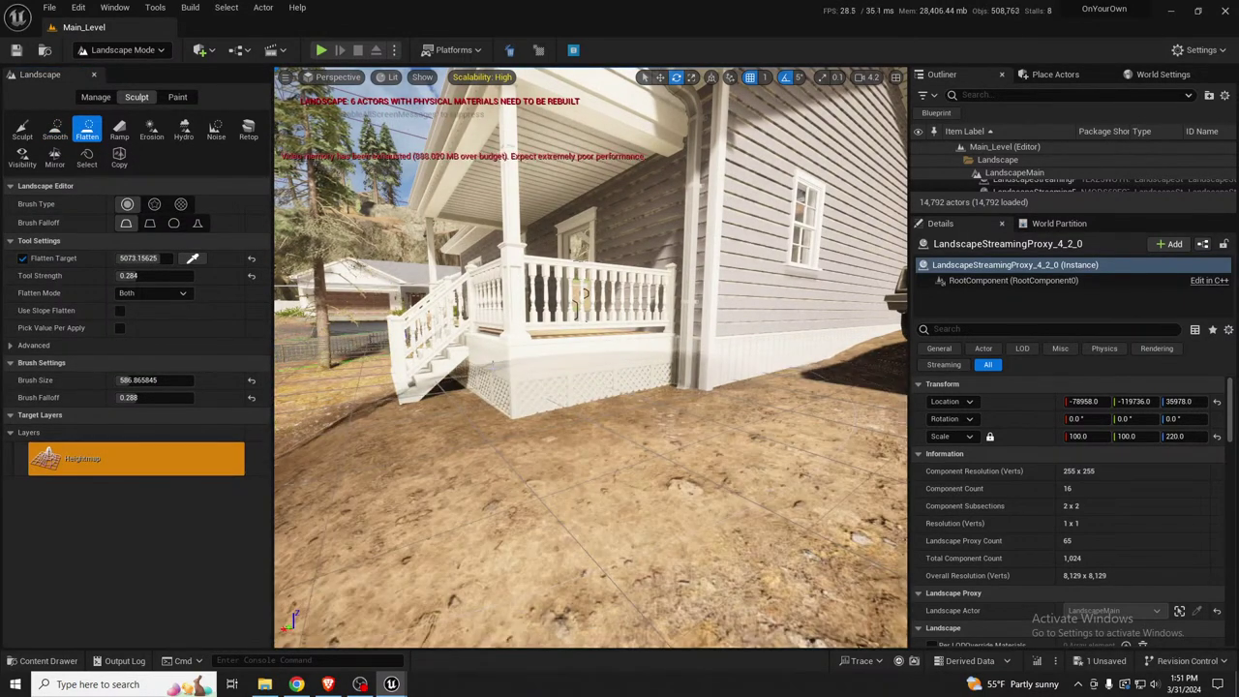
Sample a lower flatten target of 5049.09375 near the porch steps and flatten the ground along the porch
left_click(192, 259)
left_click(464, 397)
left_click_drag(476, 407, 713, 384)
Flatten the ground along the base of the house's shaded windowless side wall
key("w")
right_click_drag(609, 381, 736, 387)
mouse_move(581, 349)
right_mouse_down()
mouse_move(481, 332)
mouse_move(491, 327)
mouse_move(417, 349)
right_mouse_up()
key("w")
key("s")
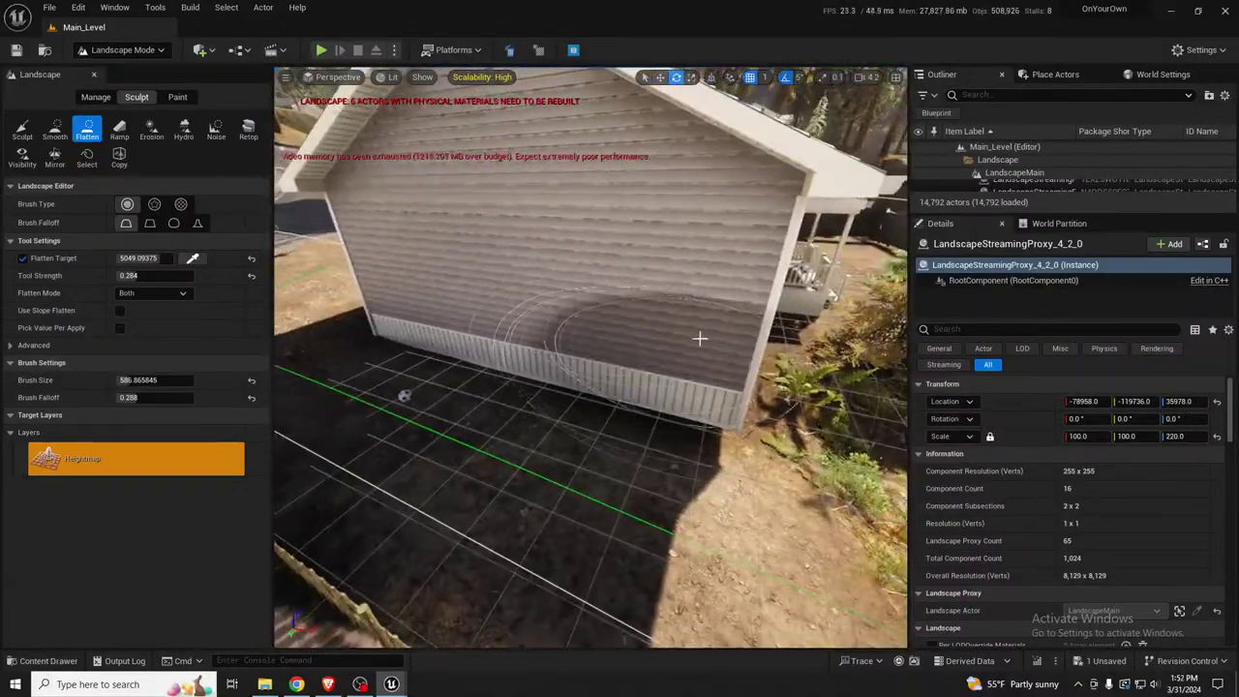
left_click_drag(698, 357, 646, 346)
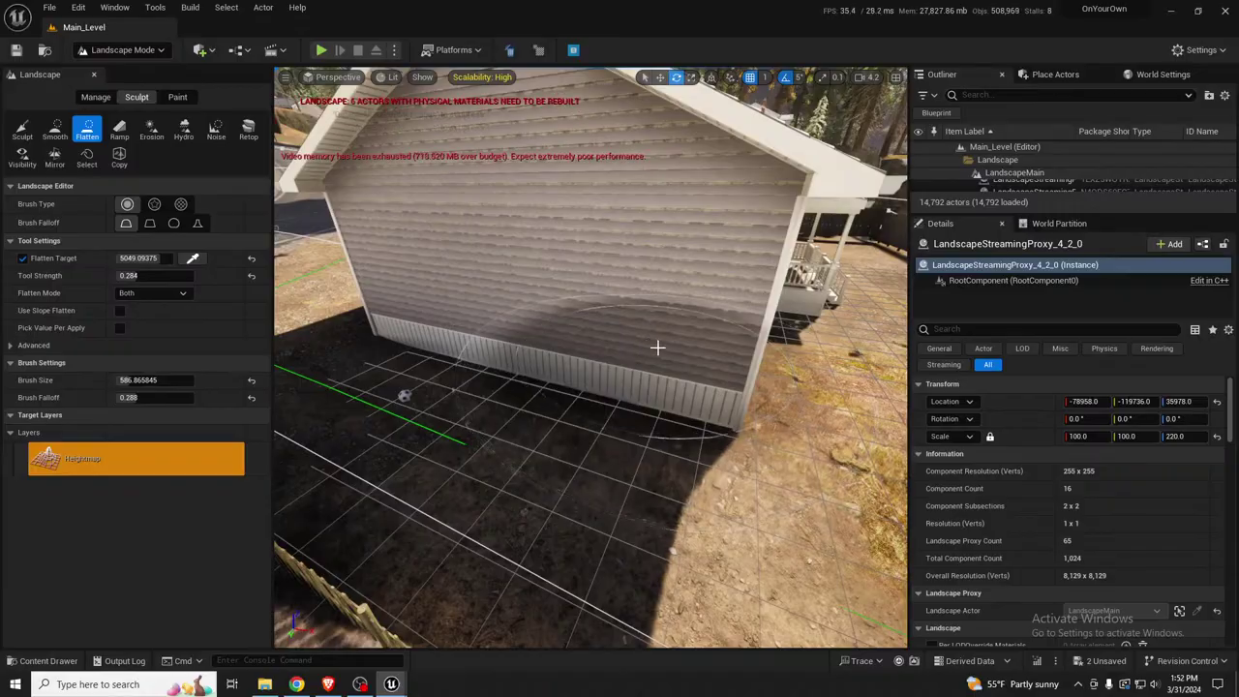
Flatten the rocky ground between the wooden fence and the boulders beside the yard
right_click_drag(490, 315, 547, 307)
scroll(551, 348, "down", 2)
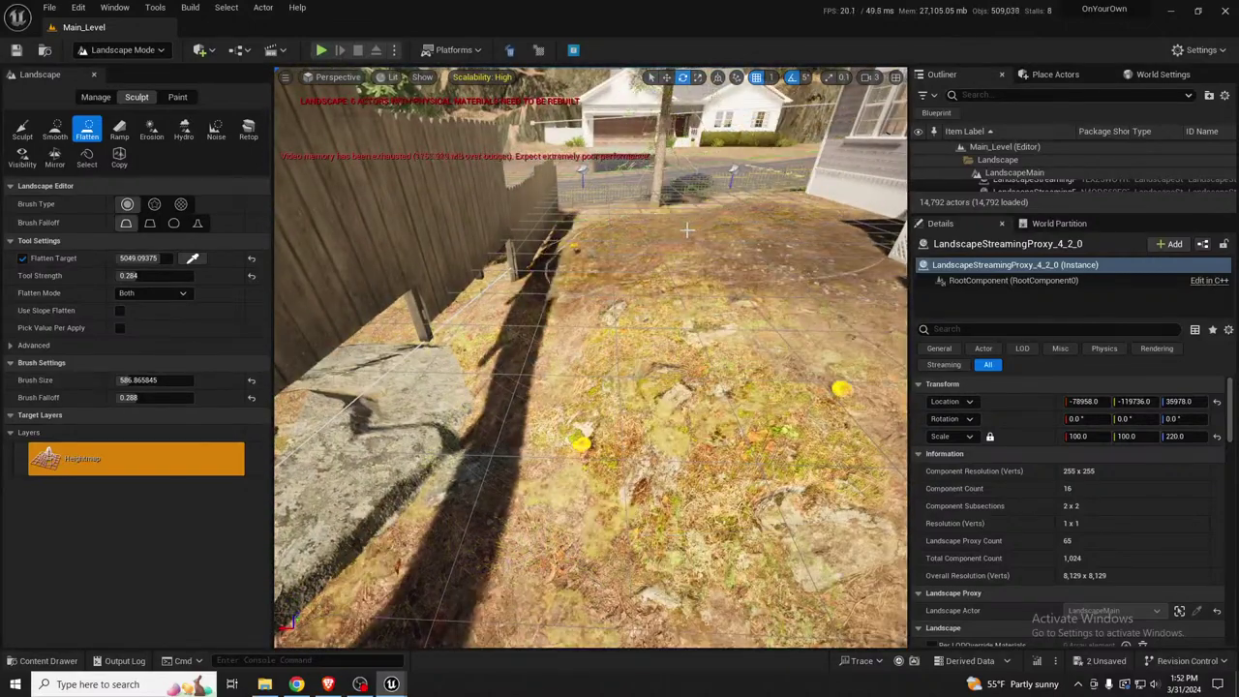
right_click_drag(674, 226, 721, 233)
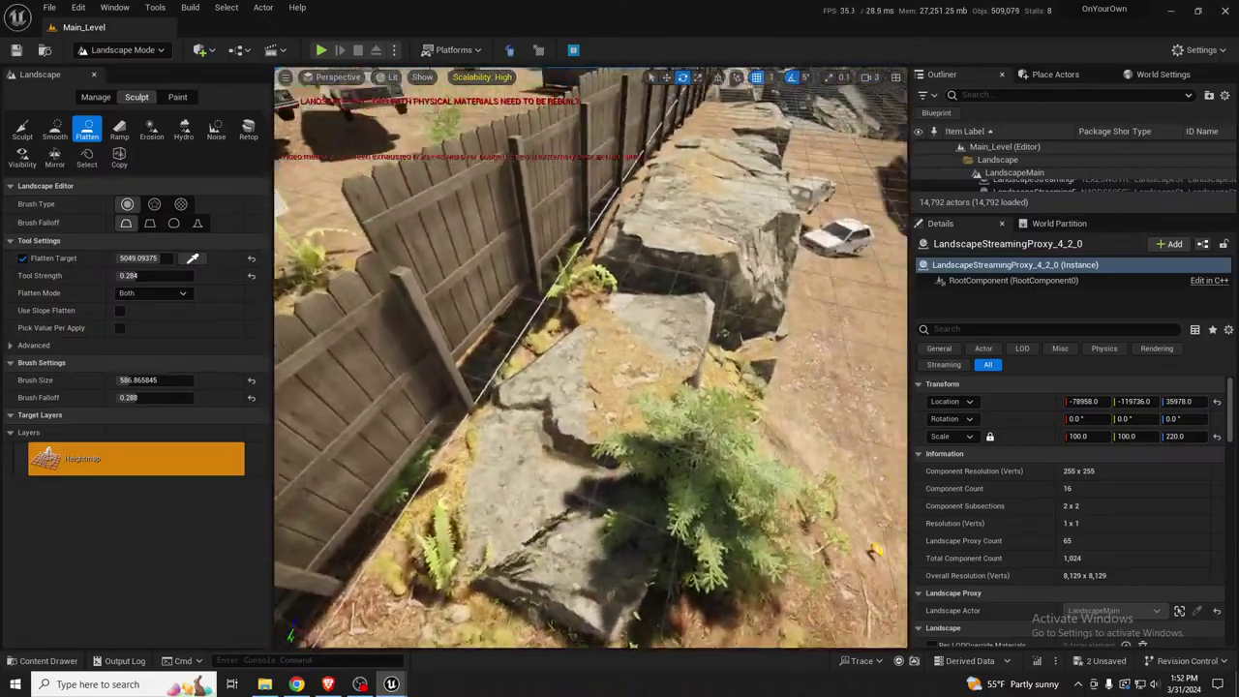
right_click_drag(590, 357, 774, 357)
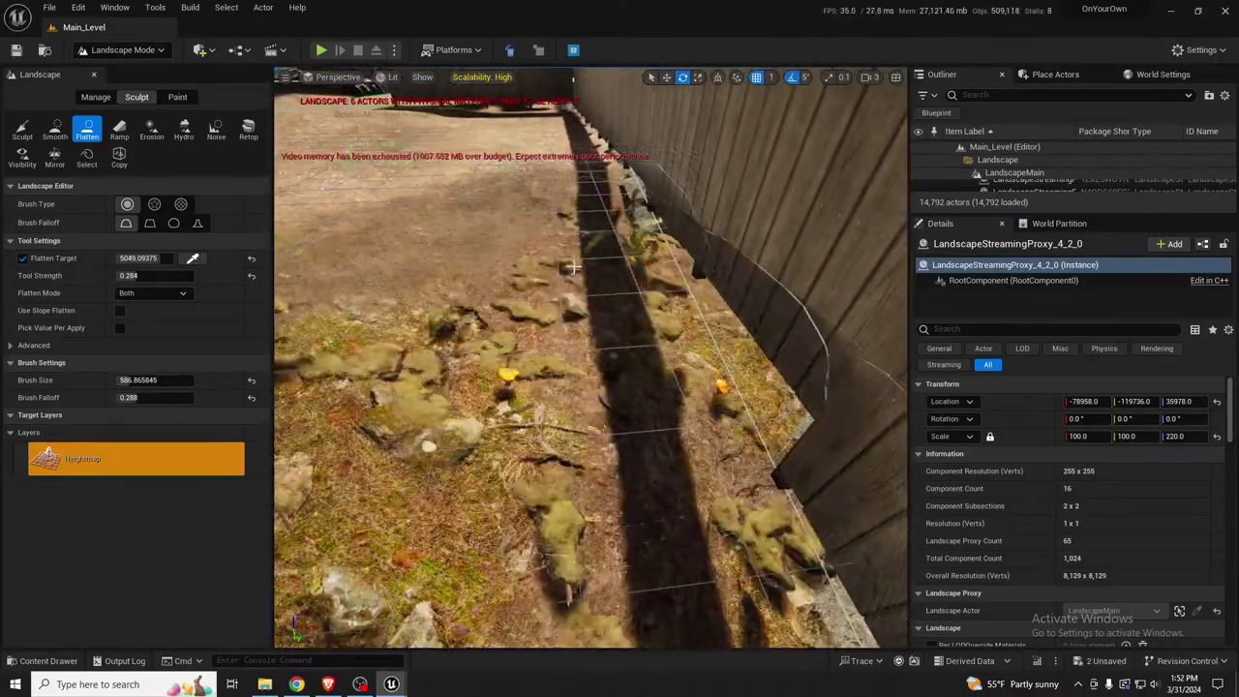
right_click_drag(558, 244, 658, 253)
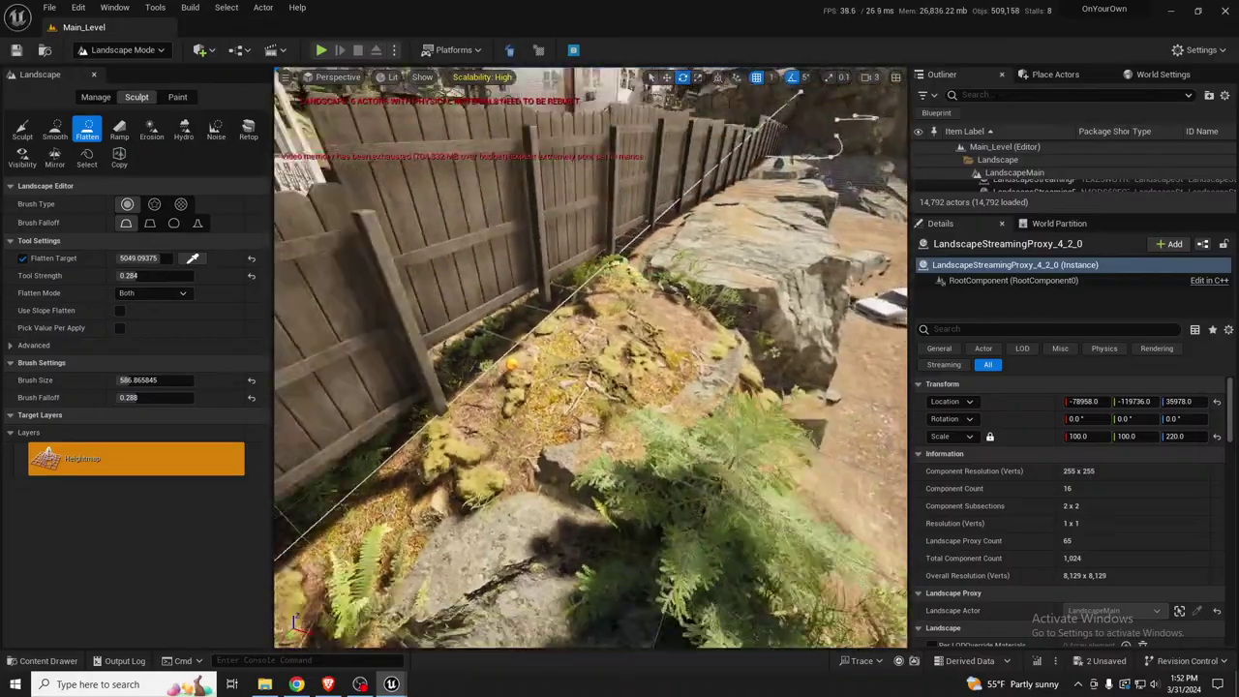
Open the ResidentialHouses level instance for editing and lower the green car farther from the house to a height of 5045.19223
right_click_drag(591, 357, 552, 432)
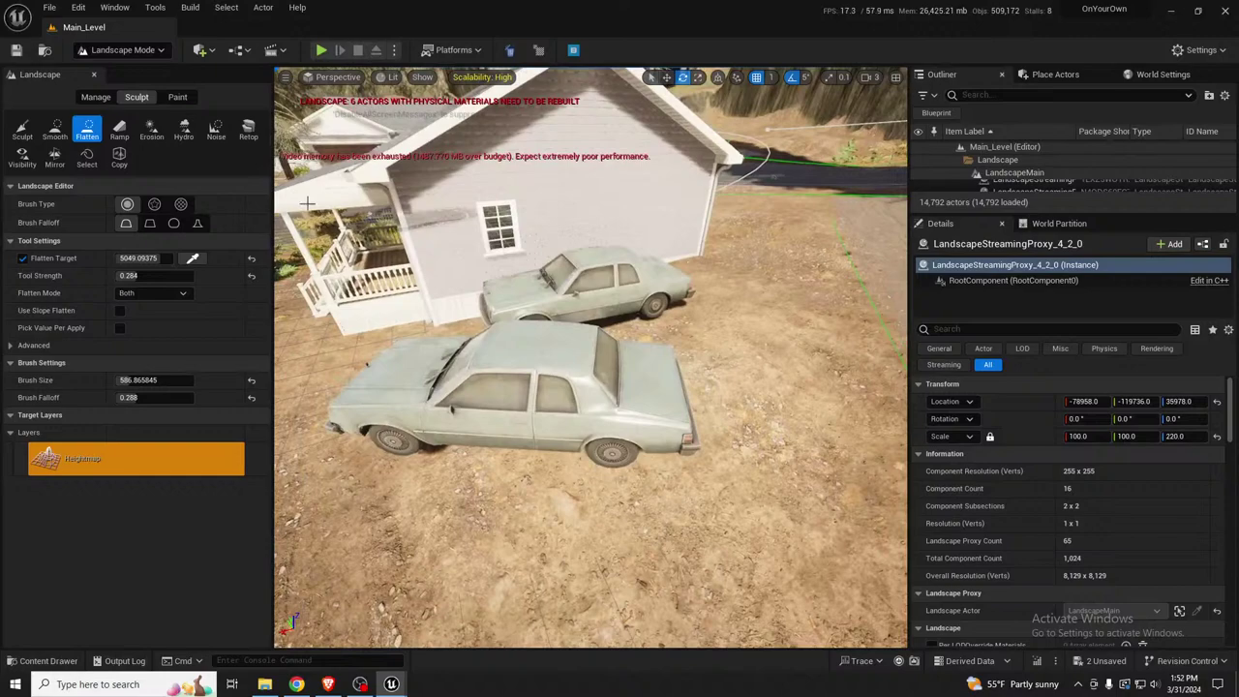
left_click(55, 129)
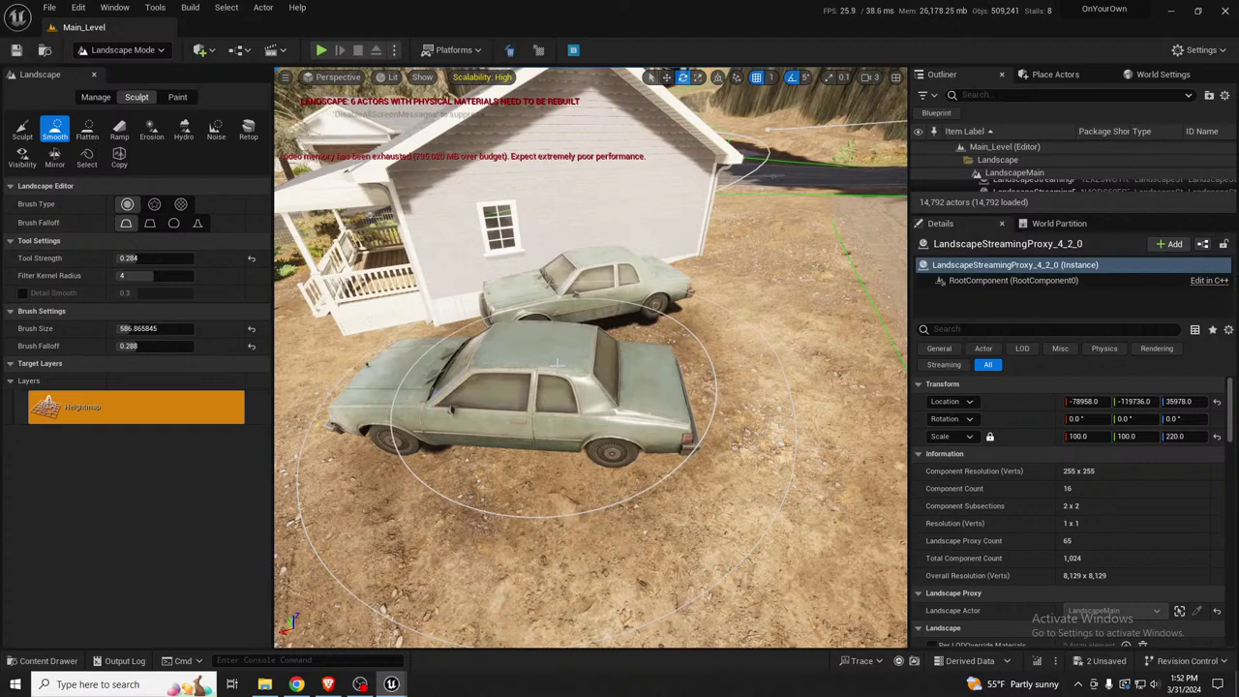
key("shift+1")
left_click(443, 371)
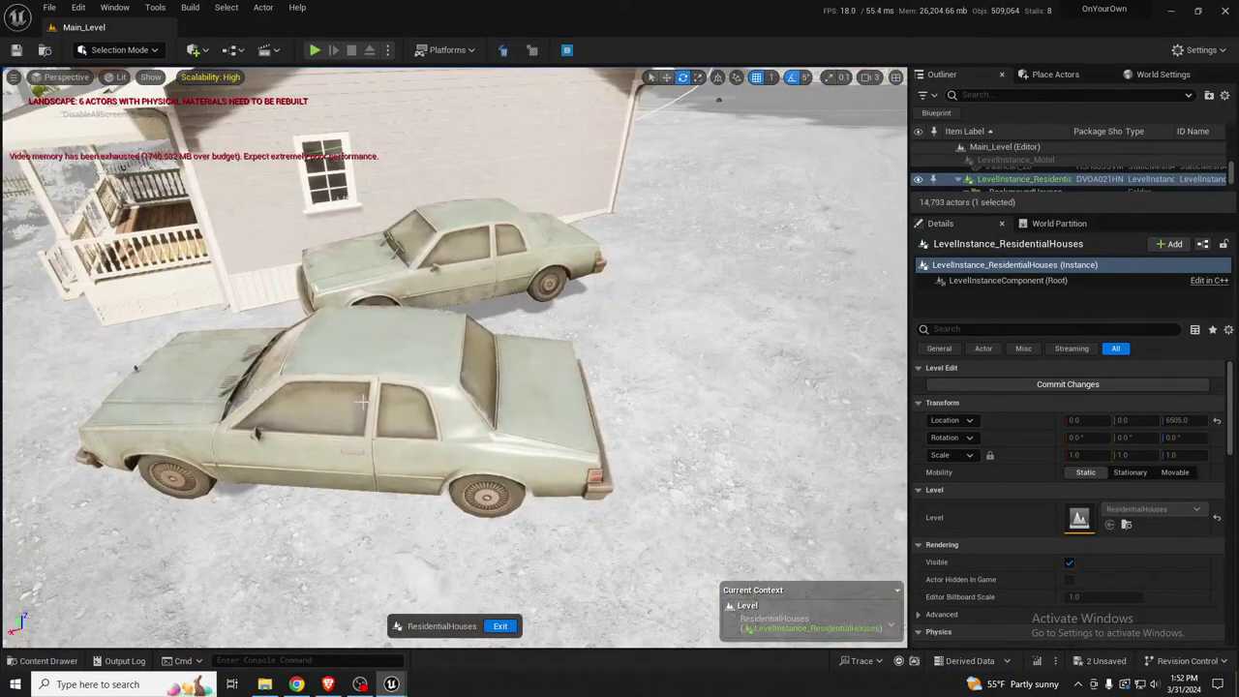
left_click(361, 401)
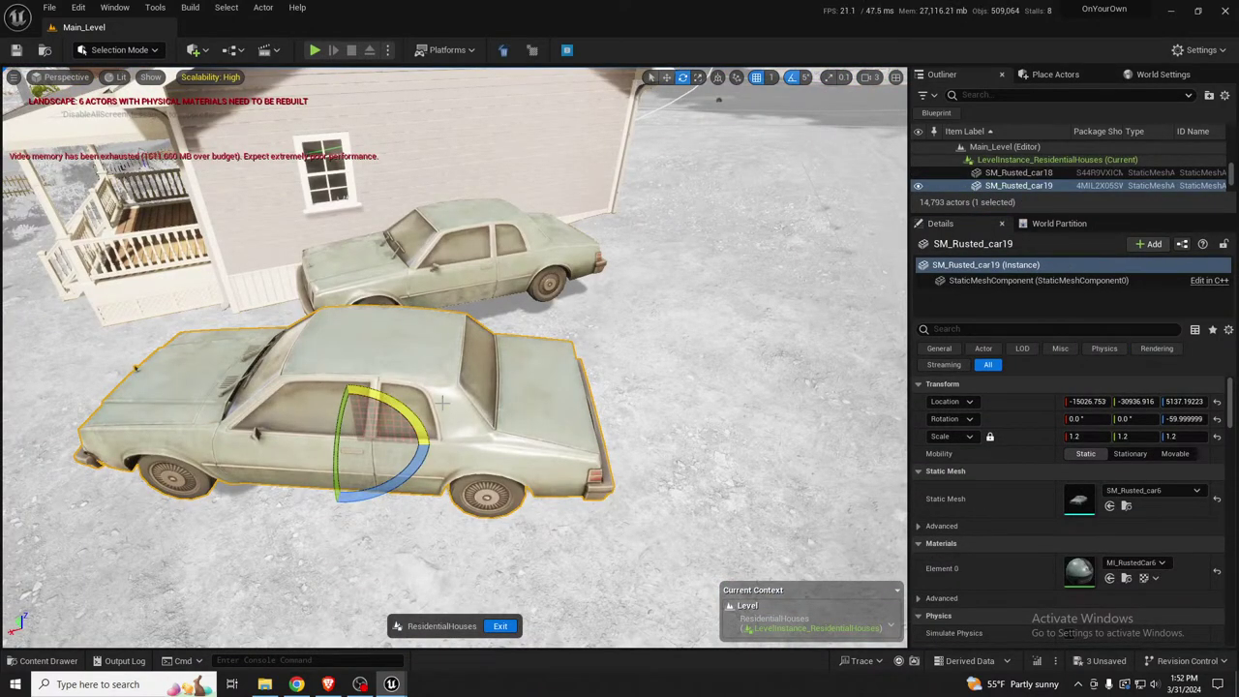
mouse_move(390, 395)
right_mouse_down()
mouse_move(319, 397)
mouse_move(475, 389)
mouse_move(513, 358)
mouse_move(388, 399)
right_mouse_up()
scroll(499, 377, "down", 2)
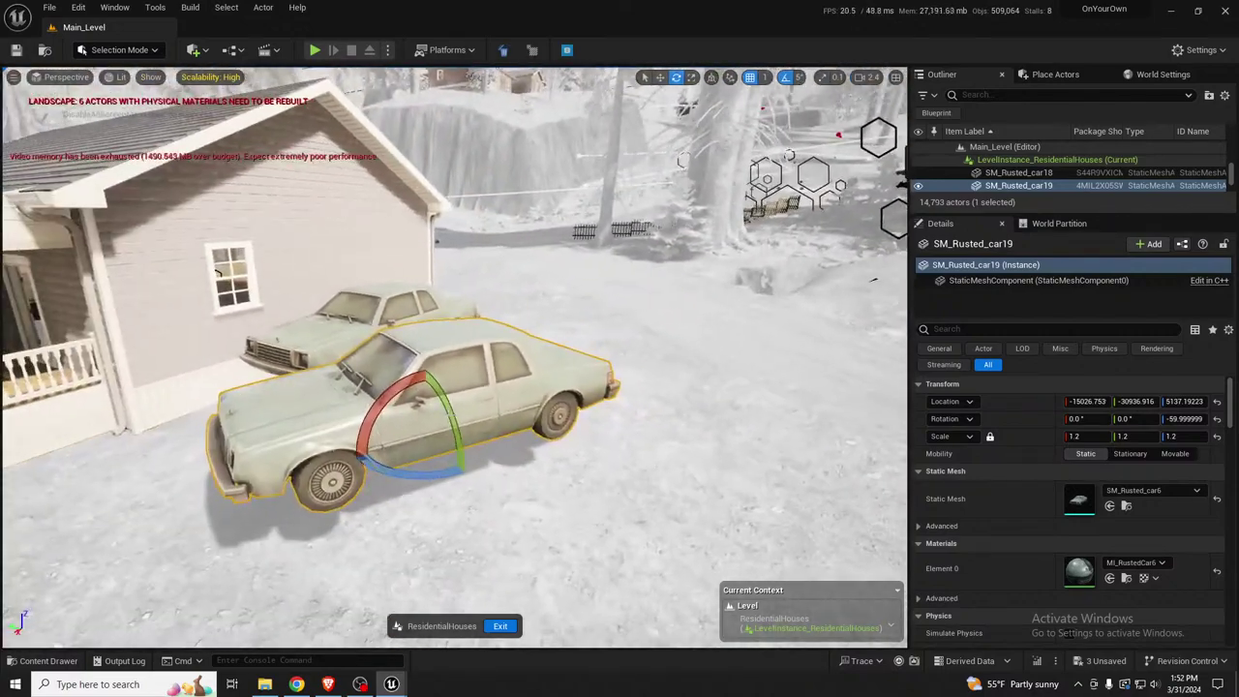
key("w")
left_click_drag(420, 415, 425, 445)
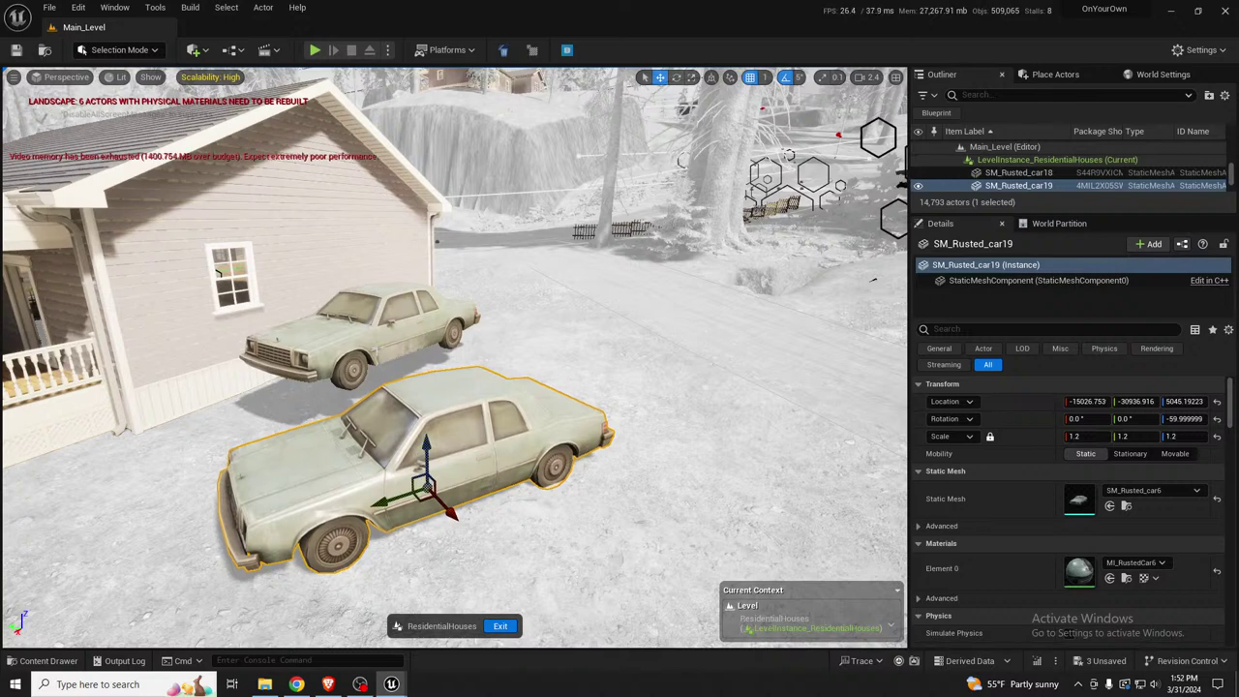
Tilt the green car beside the house wall by 5° and adjust its height to 5072.43957 to match the slope
left_click(387, 334)
key("e")
left_click_drag(338, 333, 381, 349)
key("w")
right_click_drag(441, 351, 442, 350)
left_click_drag(464, 361, 464, 355)
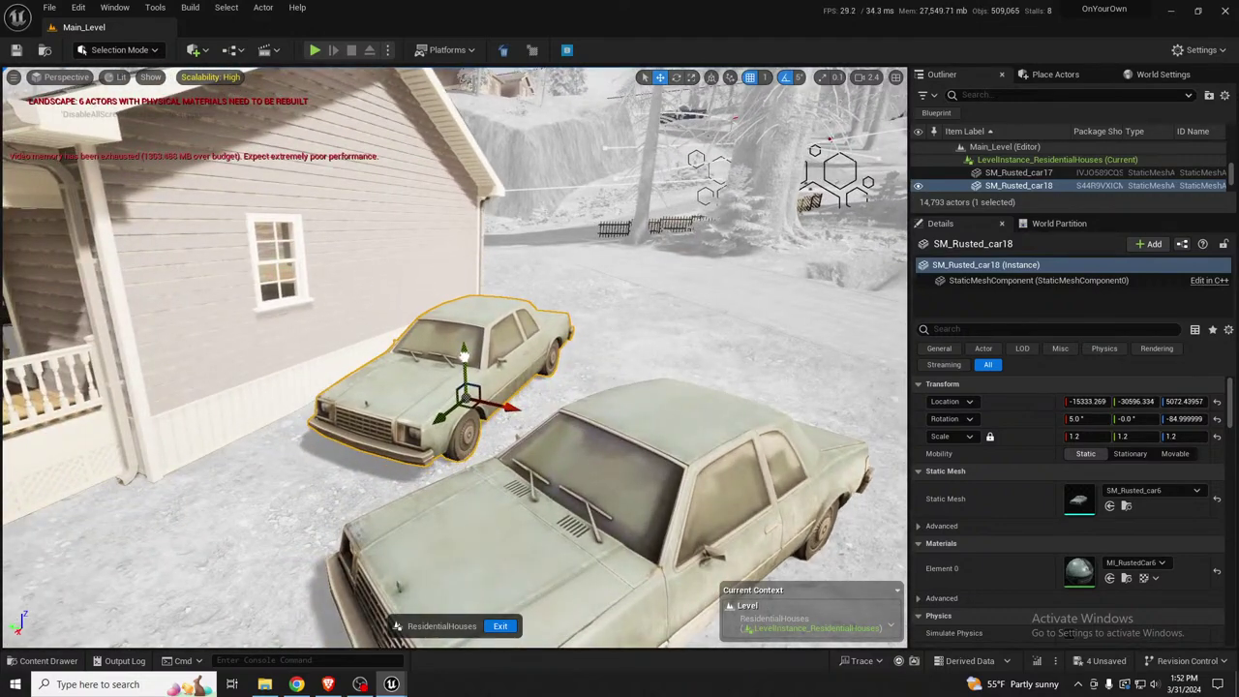
Raise the green car farther from the house slightly to a height of 5051.19223
right_click_drag(462, 354, 462, 355)
right_click_drag(563, 367, 554, 367)
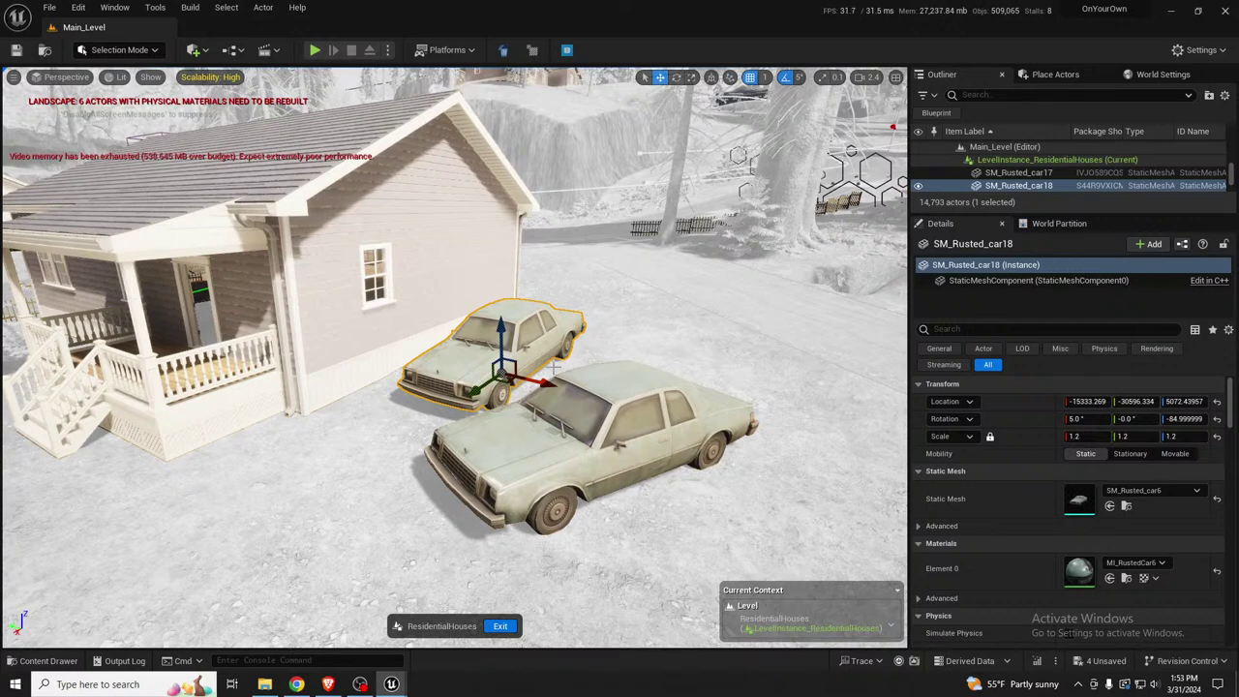
left_click(578, 397)
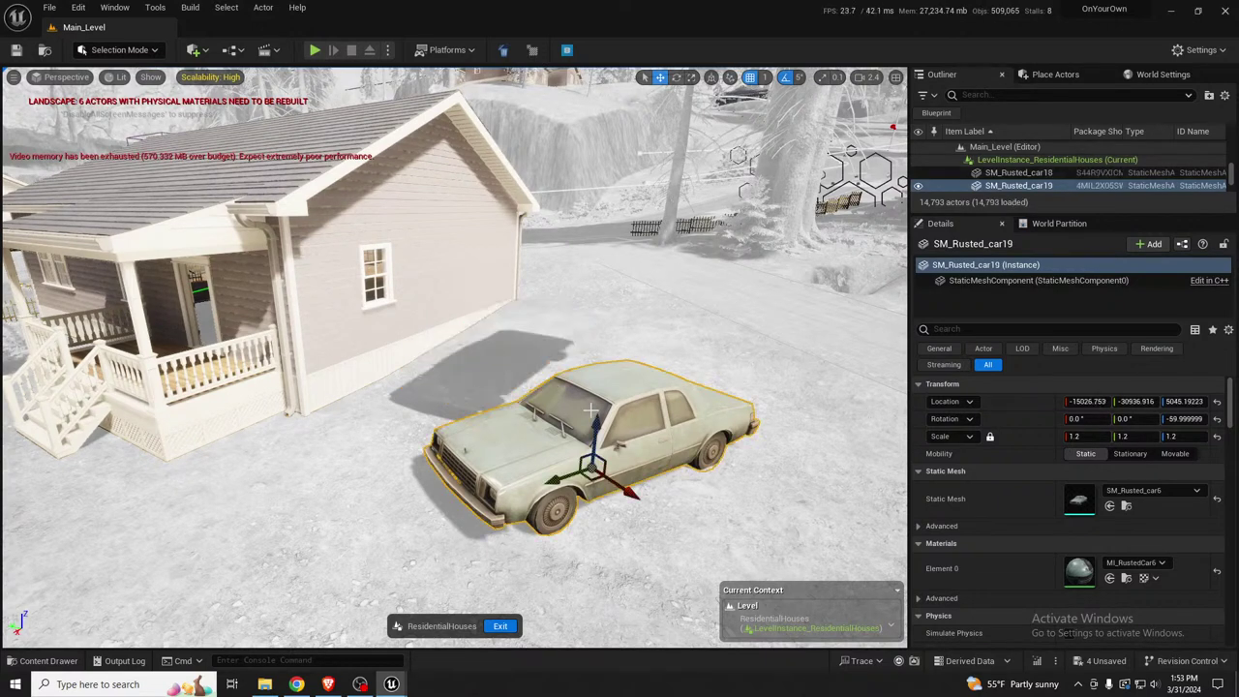
left_click_drag(597, 419, 598, 414)
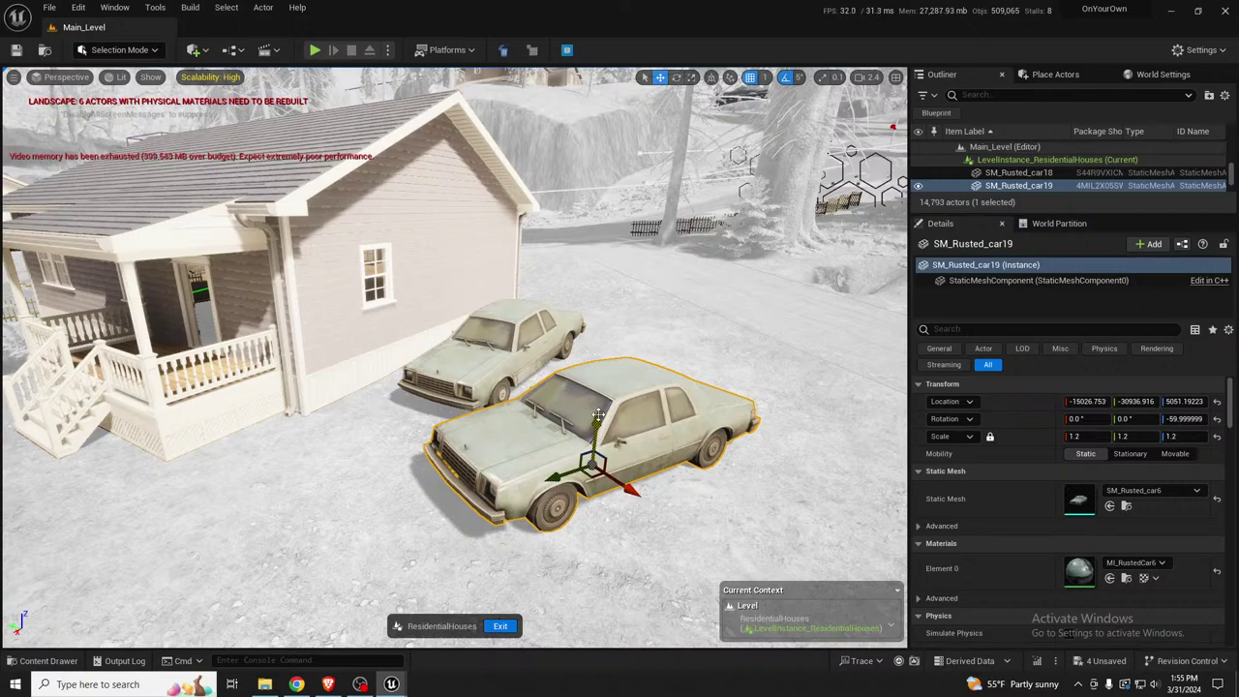
Replace the mesh of the green car farther from the house with the white car's SM_SmallCar mesh
right_click_drag(504, 379, 548, 417)
right_click_drag(658, 398, 460, 412)
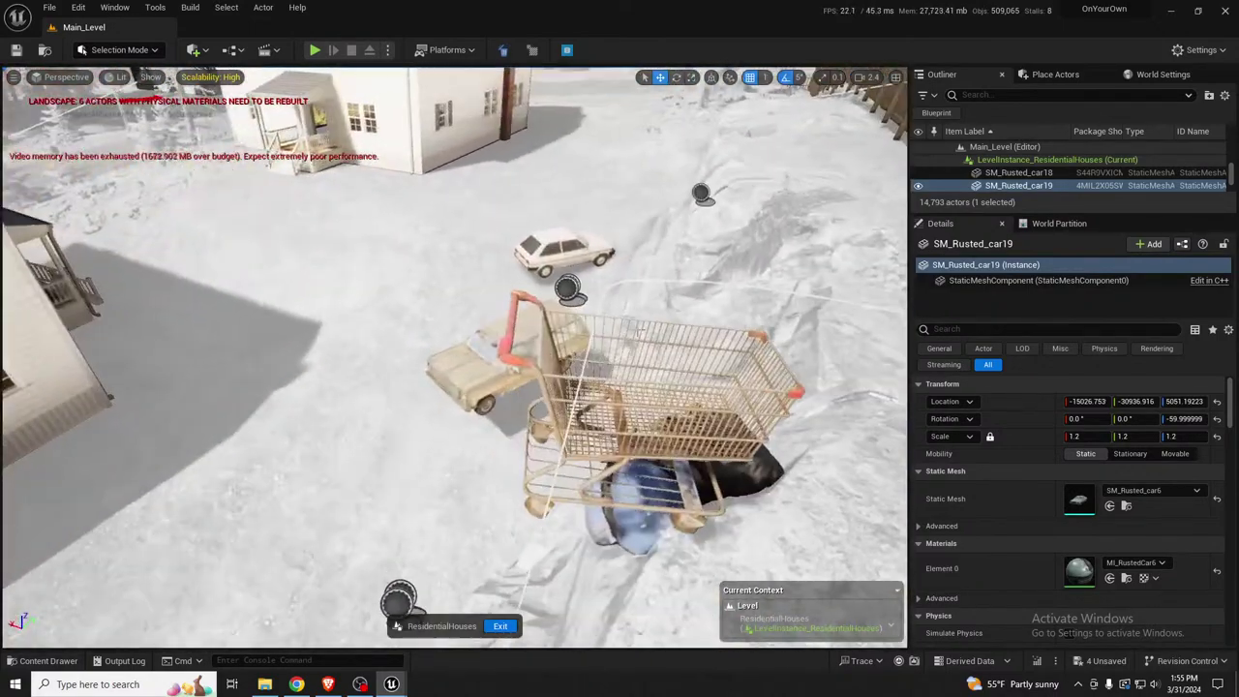
left_click(563, 250)
key("f")
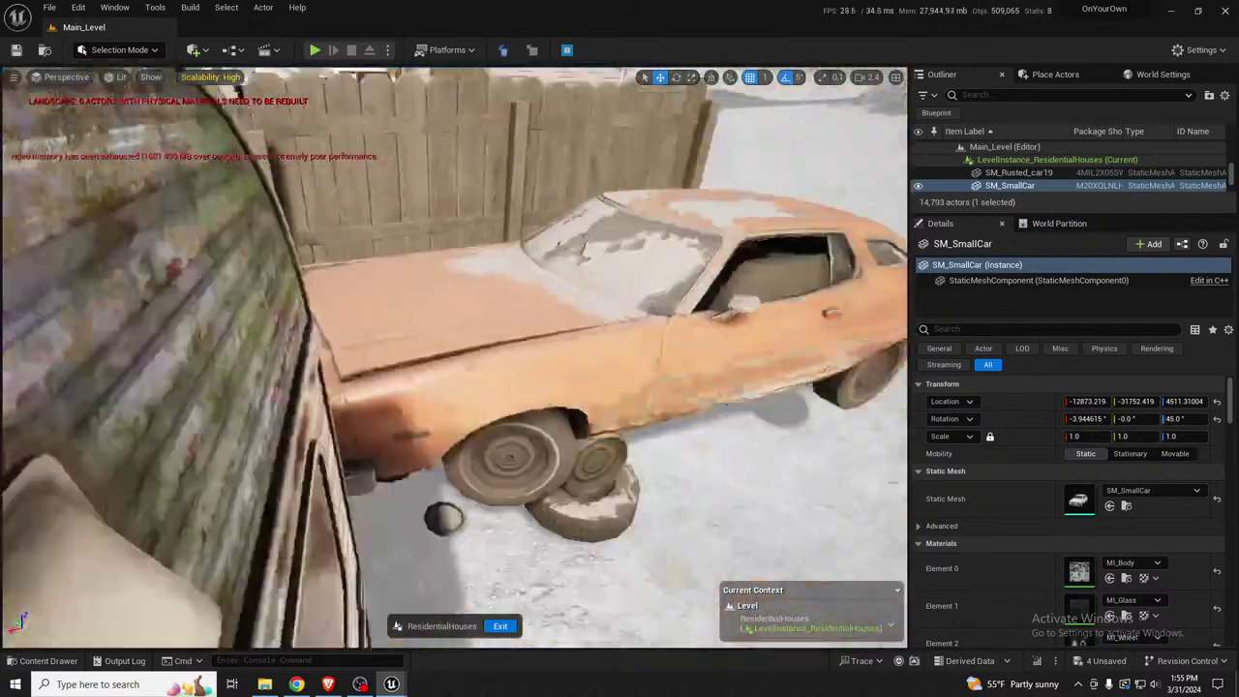
right_click_drag(563, 250, 639, 278)
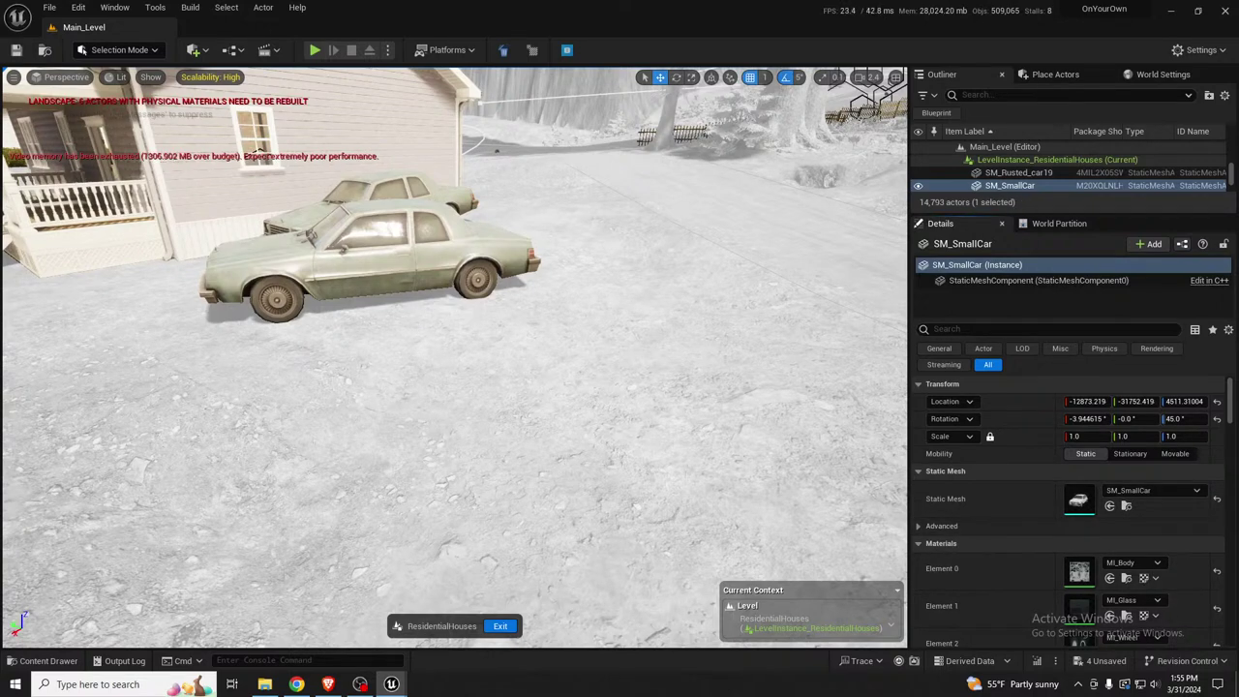
left_click(407, 280)
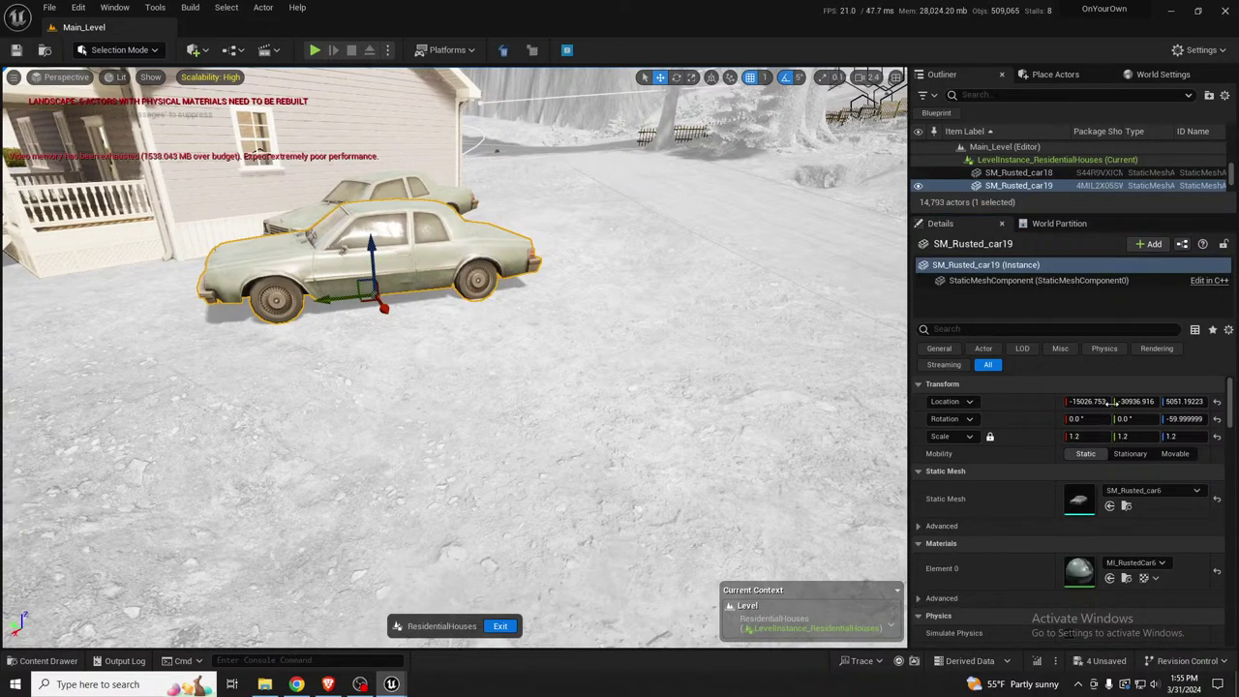
left_click(1110, 508)
right_click_drag(550, 344, 561, 329)
key("Escape")
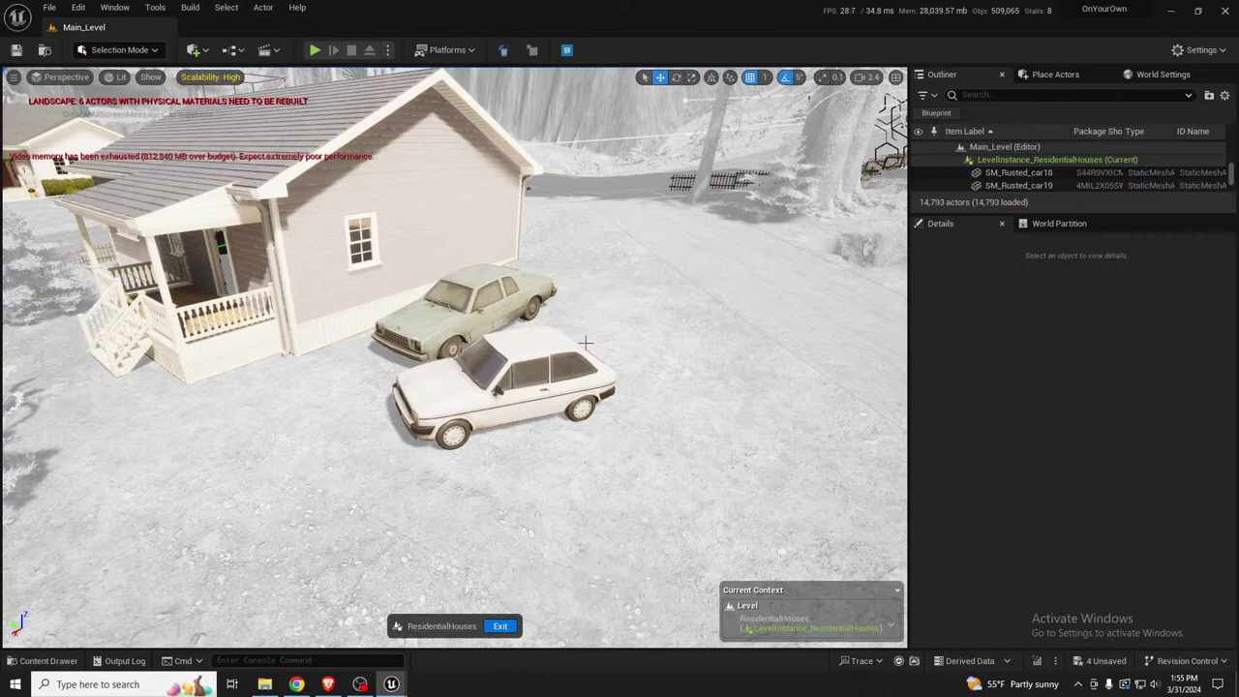
Inspect the neighbouring house, its yard and the porch surroundings for placement problems
right_click_drag(362, 352, 7, 325)
key("s")
key("w")
key("d")
key("s")
right_click_drag(420, 353, 503, 352)
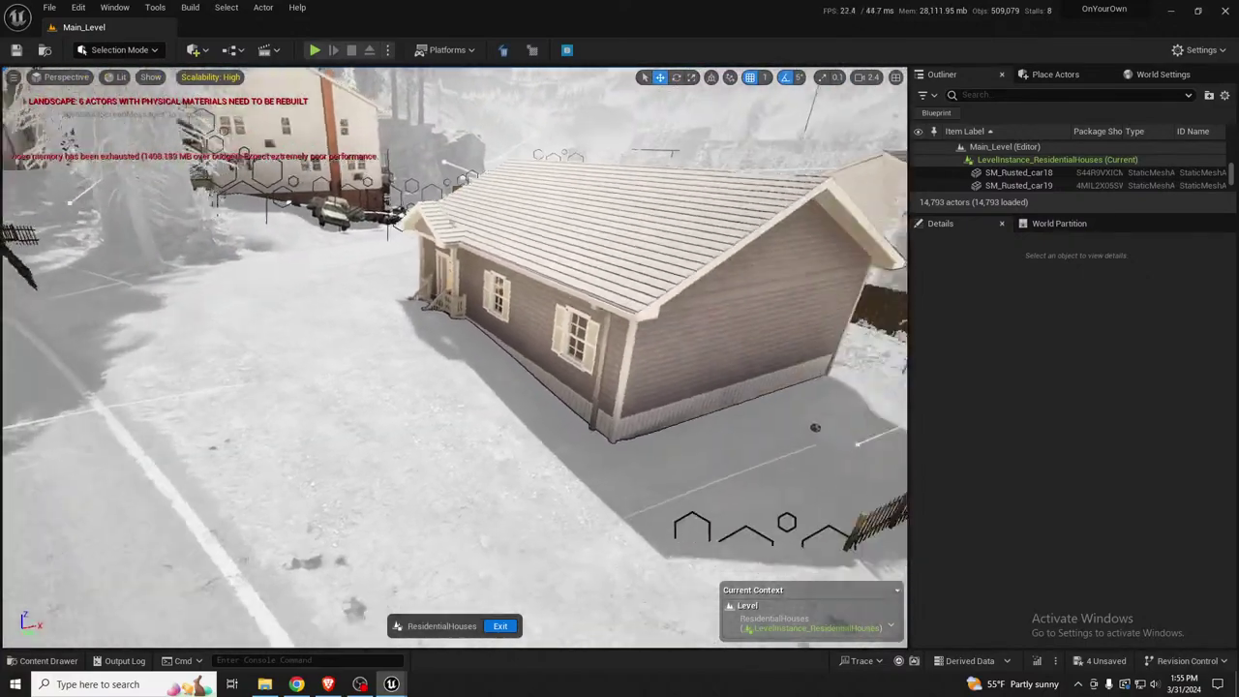
mouse_move(349, 350)
right_mouse_down()
mouse_move(334, 351)
mouse_move(368, 351)
right_mouse_up()
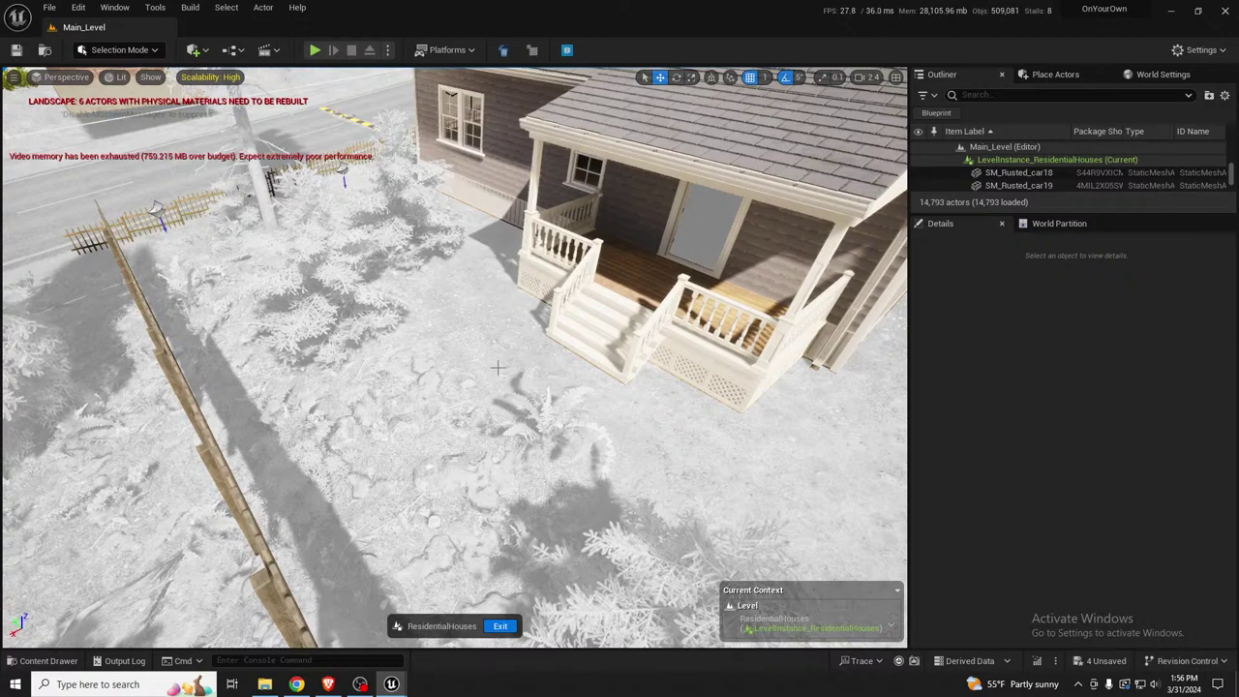
Exit editing of the ResidentialHouses level instance and save its changes
right_click_drag(497, 367, 658, 370)
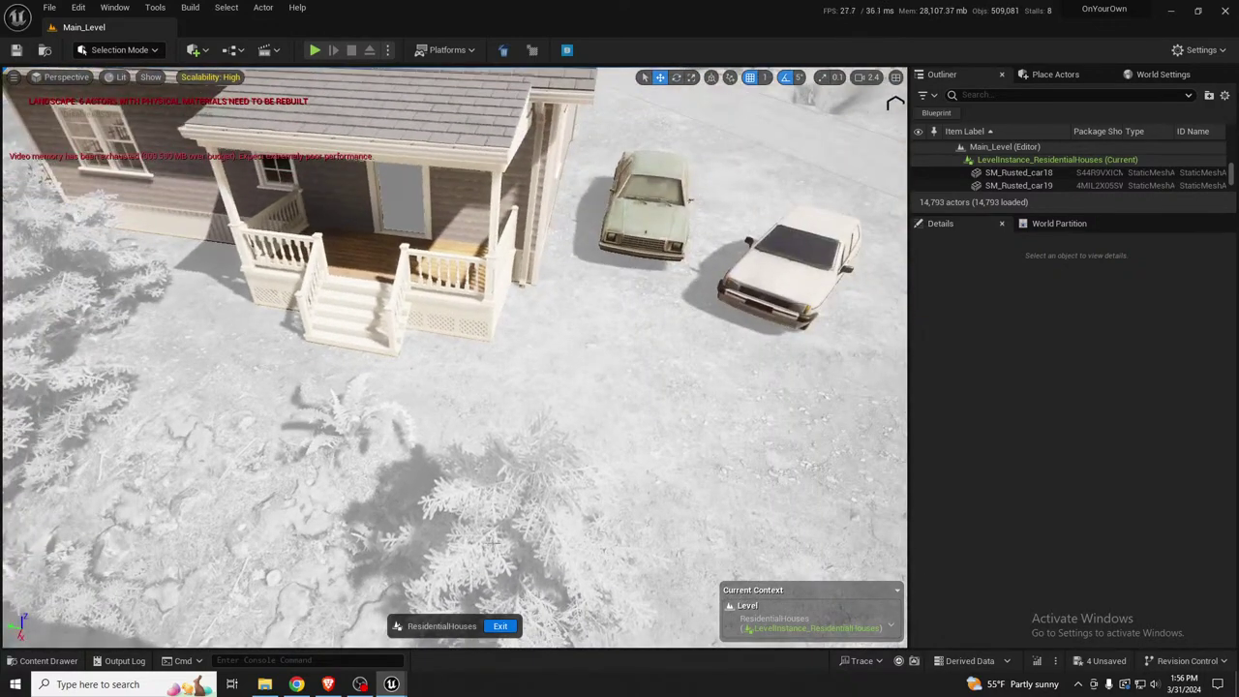
left_click(500, 626)
left_click(634, 356)
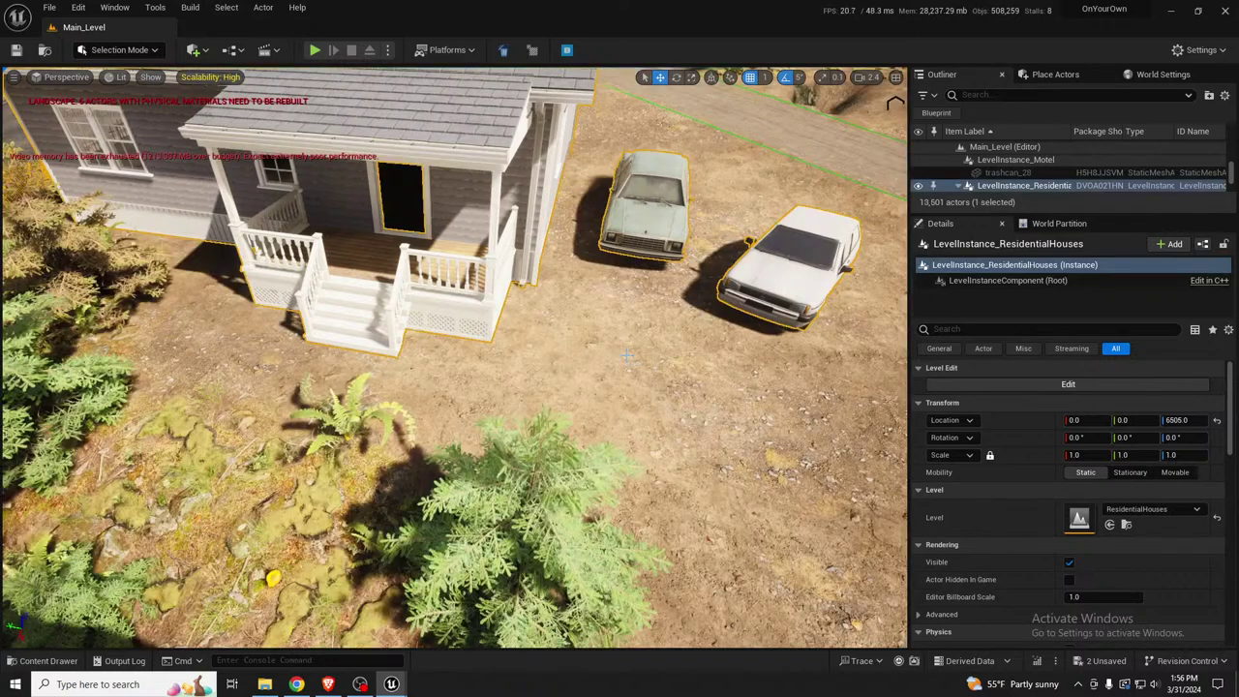
Smooth out the pits and uneven ground beside the large trees between the dirt road and the two-storey house
right_click_drag(593, 361, 674, 306)
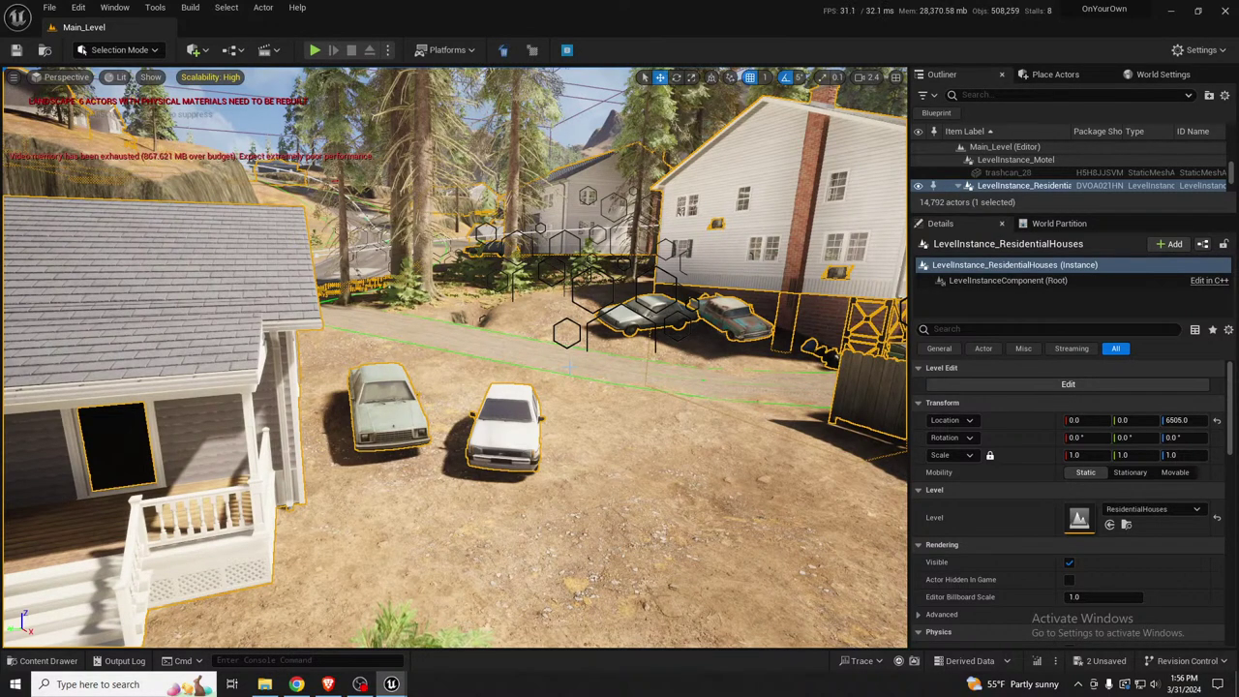
right_click_drag(472, 443, 406, 455)
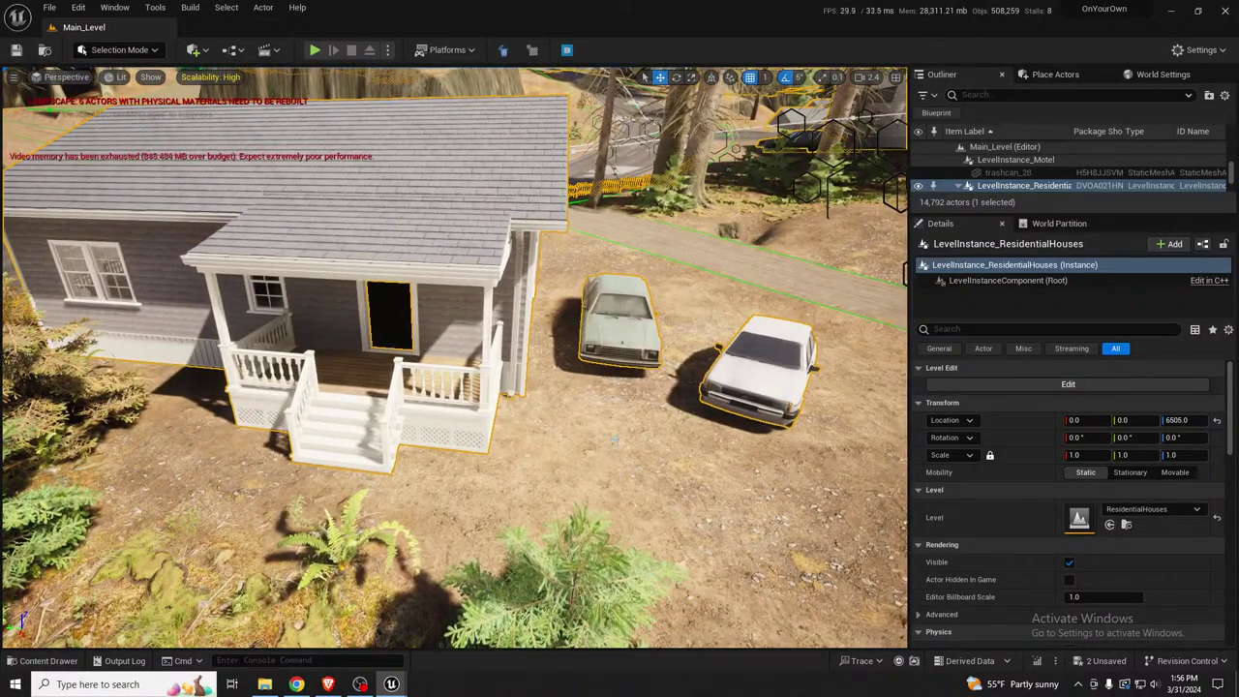
right_click_drag(472, 443, 655, 469)
left_click(655, 469)
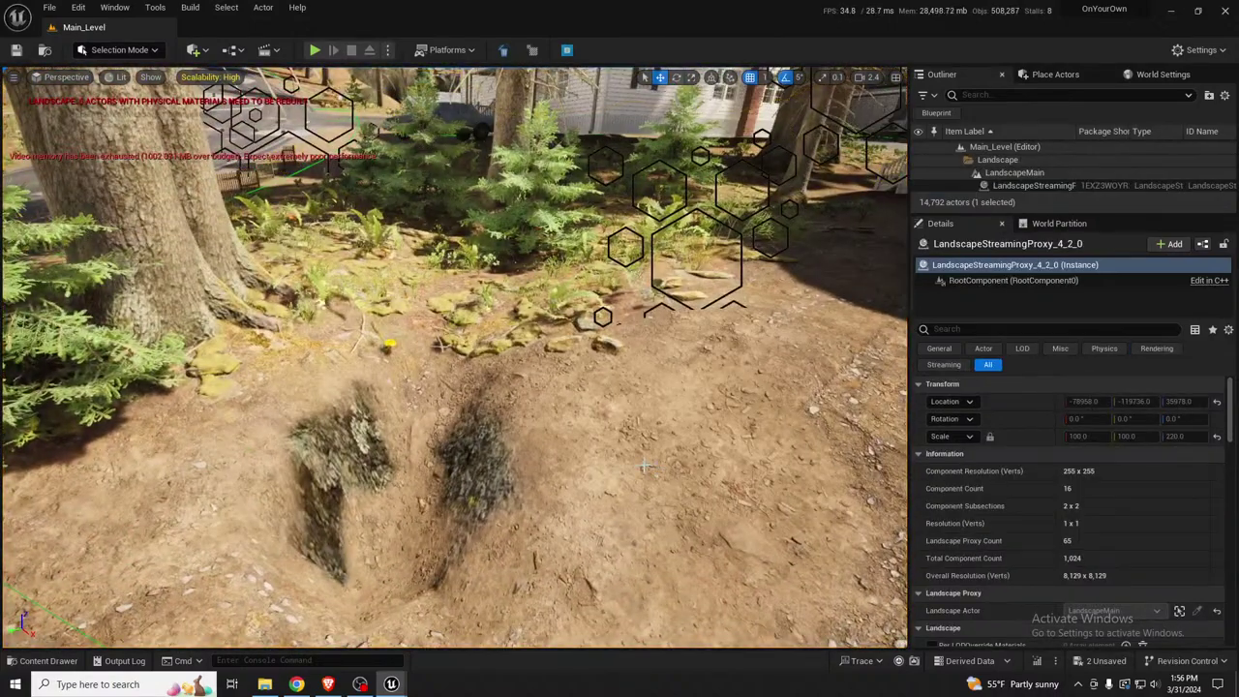
key("shift+2")
mouse_move(694, 329)
left_mouse_down()
mouse_move(600, 407)
mouse_move(561, 416)
mouse_move(591, 348)
mouse_move(676, 308)
mouse_move(692, 363)
left_mouse_up()
right_click_drag(692, 363, 741, 368)
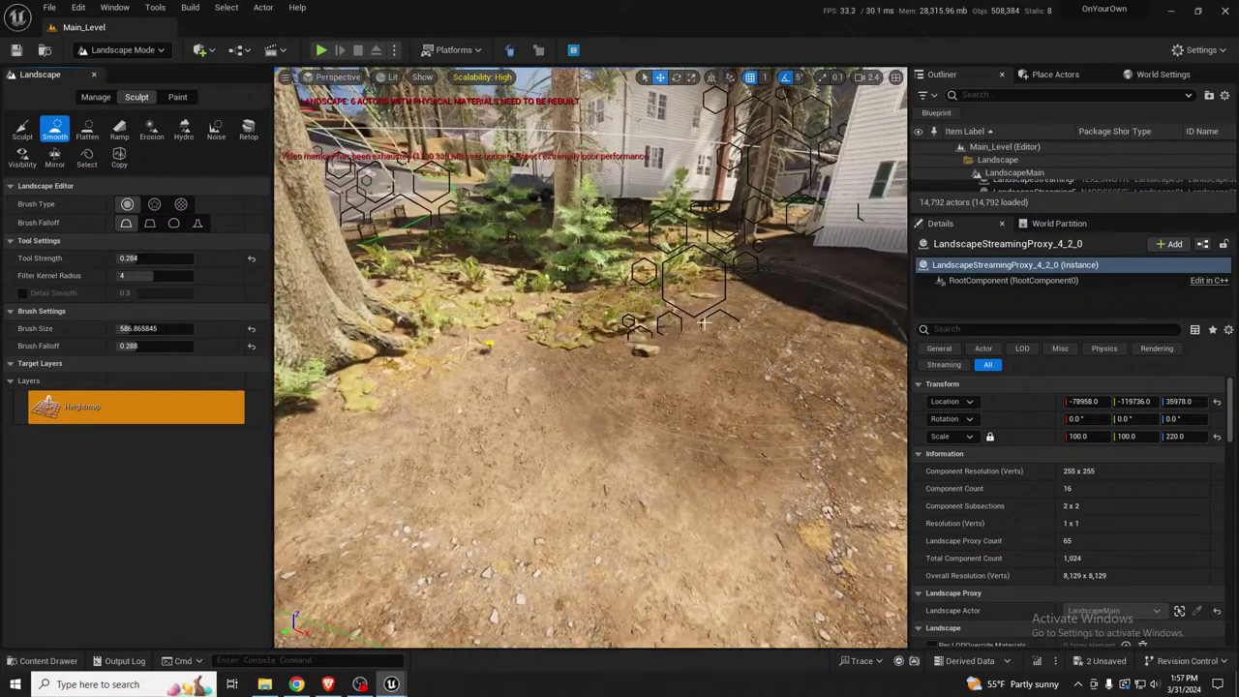
left_click_drag(693, 363, 622, 307)
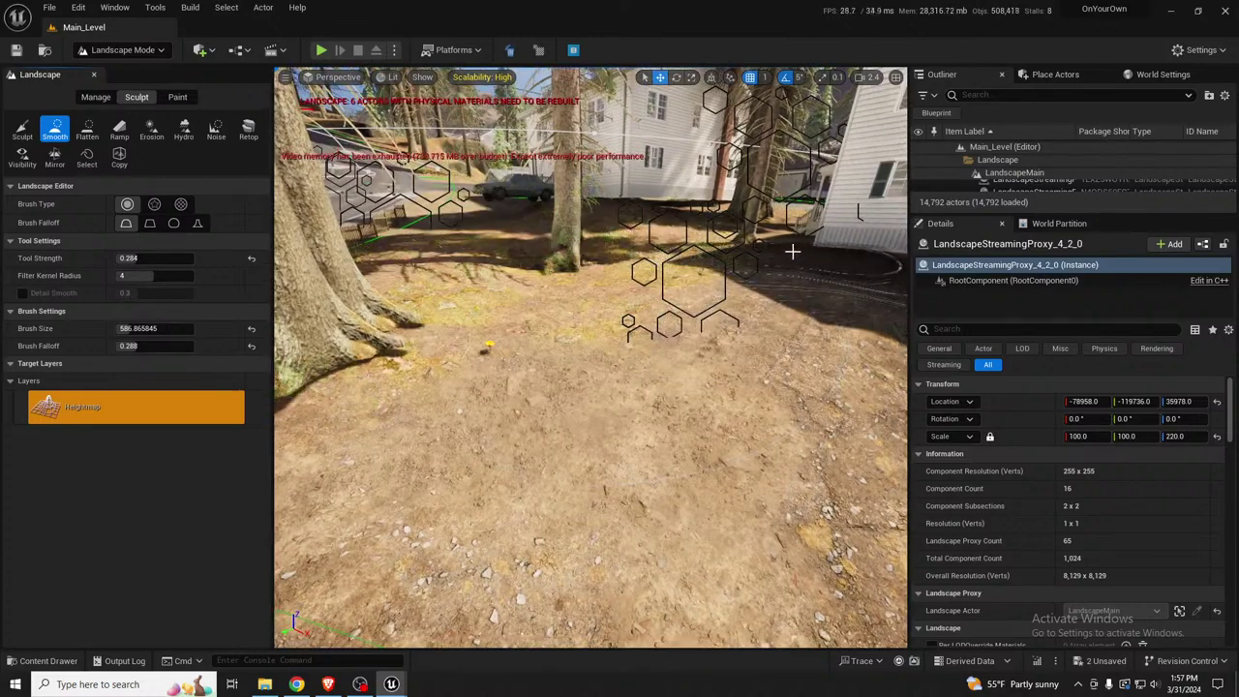
Set up landscape painting with the Grass layer and reduce the brush size to 306.194977 for the fenced yard
mouse_move(693, 293)
right_mouse_down()
mouse_move(793, 302)
mouse_move(815, 286)
right_mouse_up()
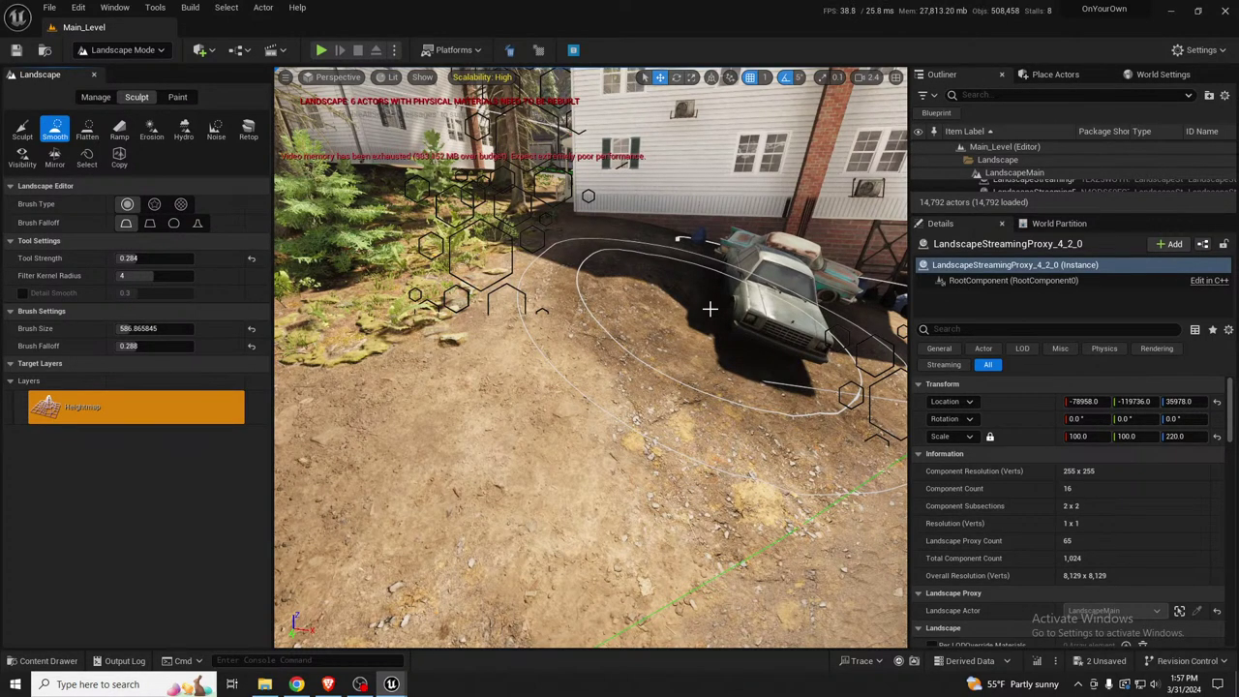
right_click_drag(697, 318, 777, 317)
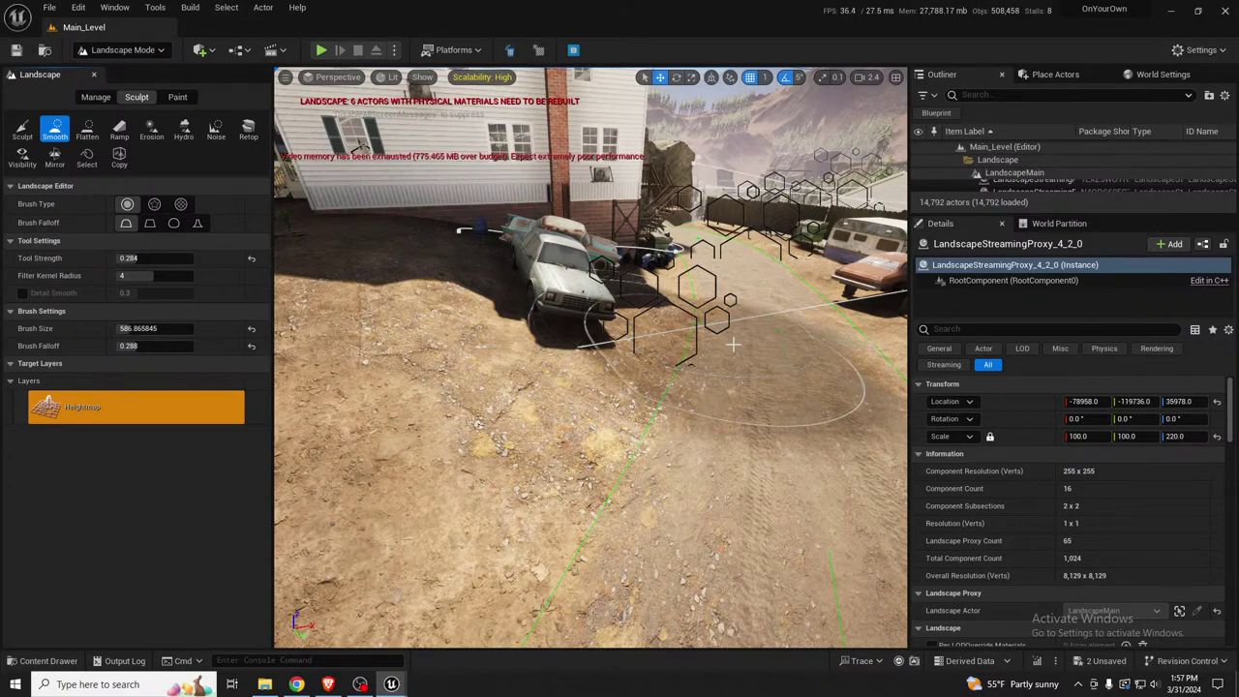
right_click_drag(733, 346, 1077, 311)
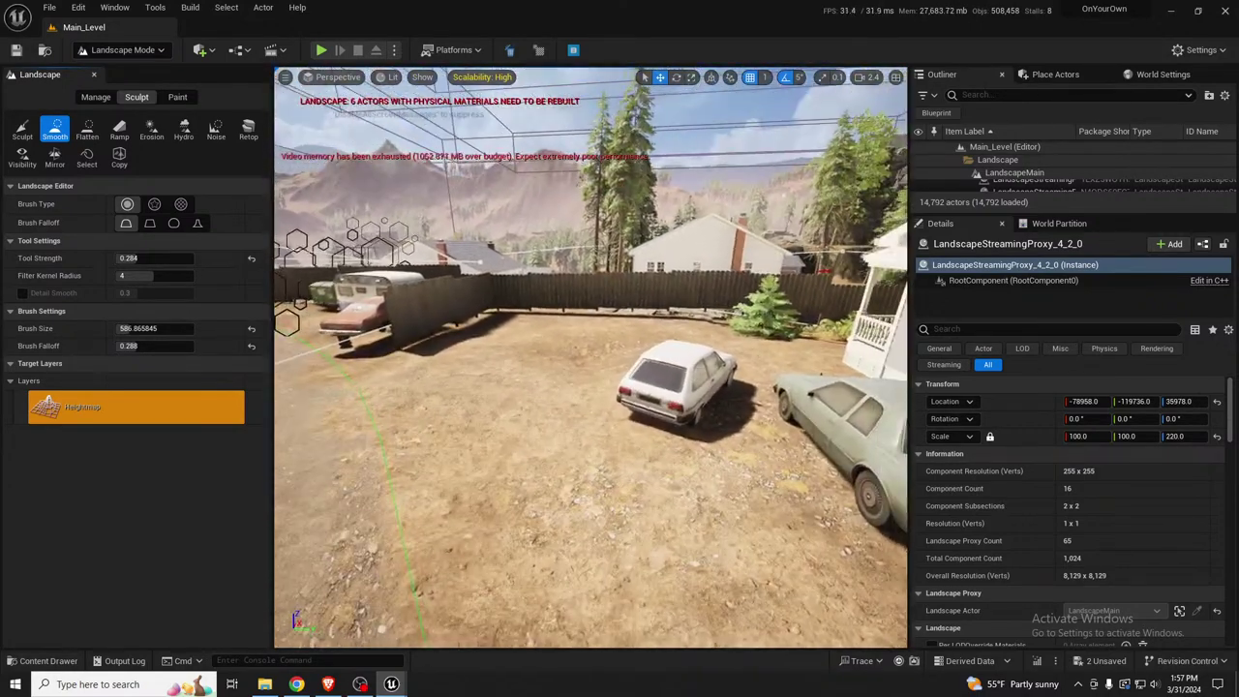
left_click(177, 97)
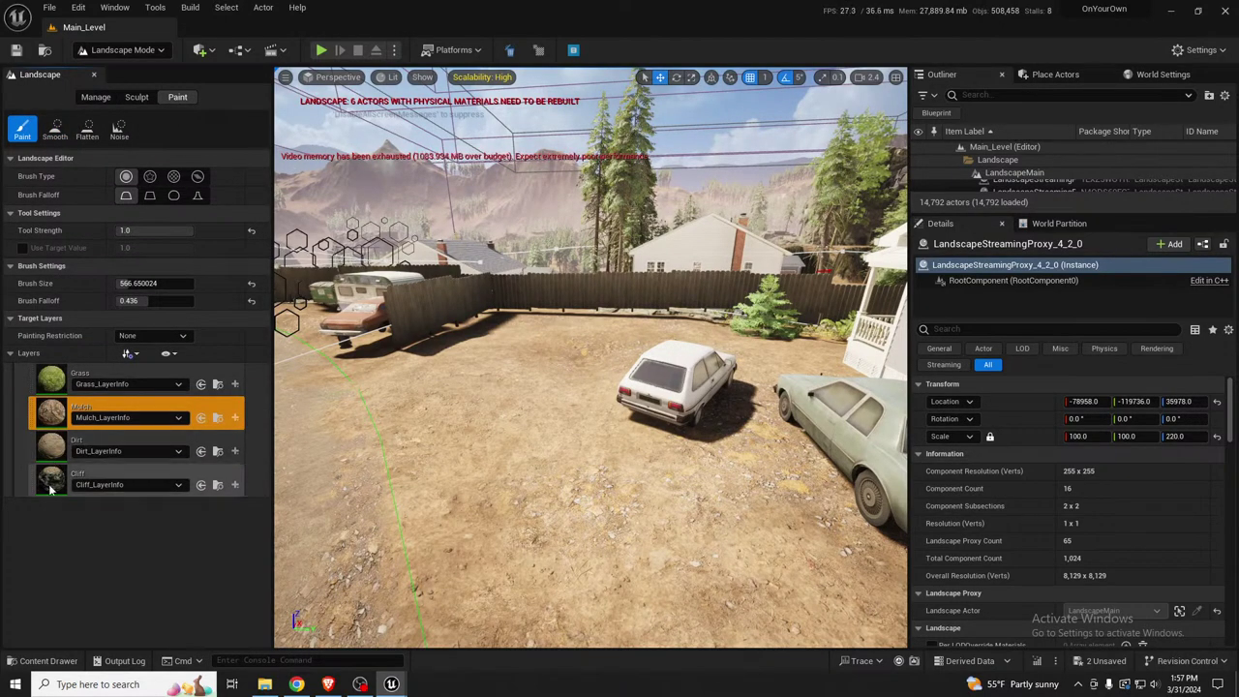
left_click(145, 376)
mouse_move(512, 372)
right_mouse_down()
mouse_move(511, 346)
mouse_move(514, 426)
mouse_move(511, 373)
right_mouse_up()
key("w")
key("bracketleft")
key("bracketleft")
key("bracketleft")
key("bracketleft")
key("bracketleft")
key("bracketleft")
key("bracketleft")
key("bracketleft")
key("bracketleft")
key("bracketleft")
key("bracketleft")
key("bracketleft")
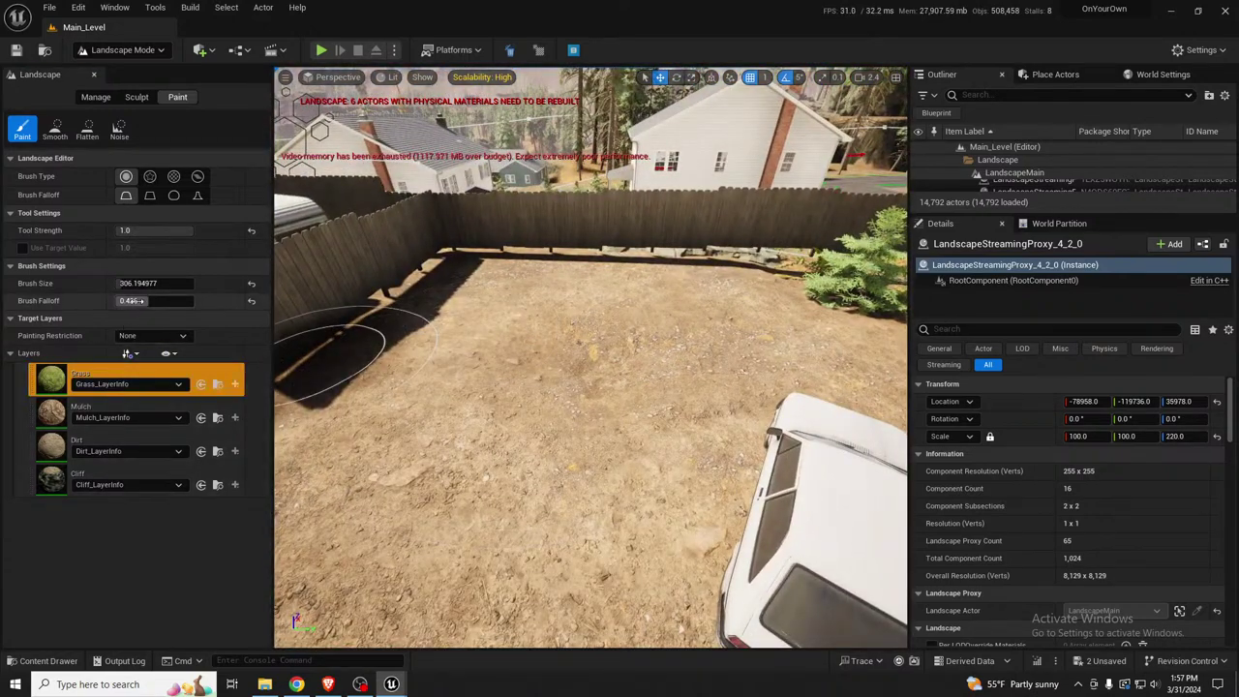
Set the brush falloff to 0.252 and paint grass along the wooden fence behind the white car
left_click_drag(146, 302, 125, 302)
left_click(643, 421)
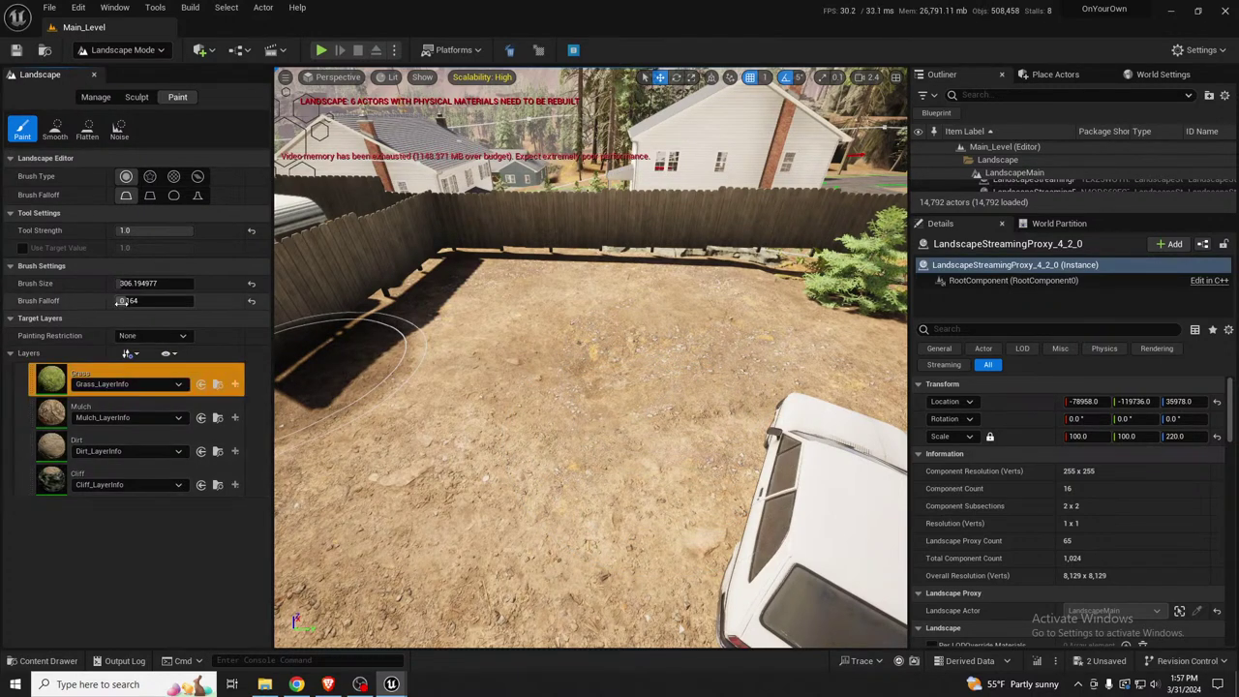
left_click_drag(140, 300, 164, 301)
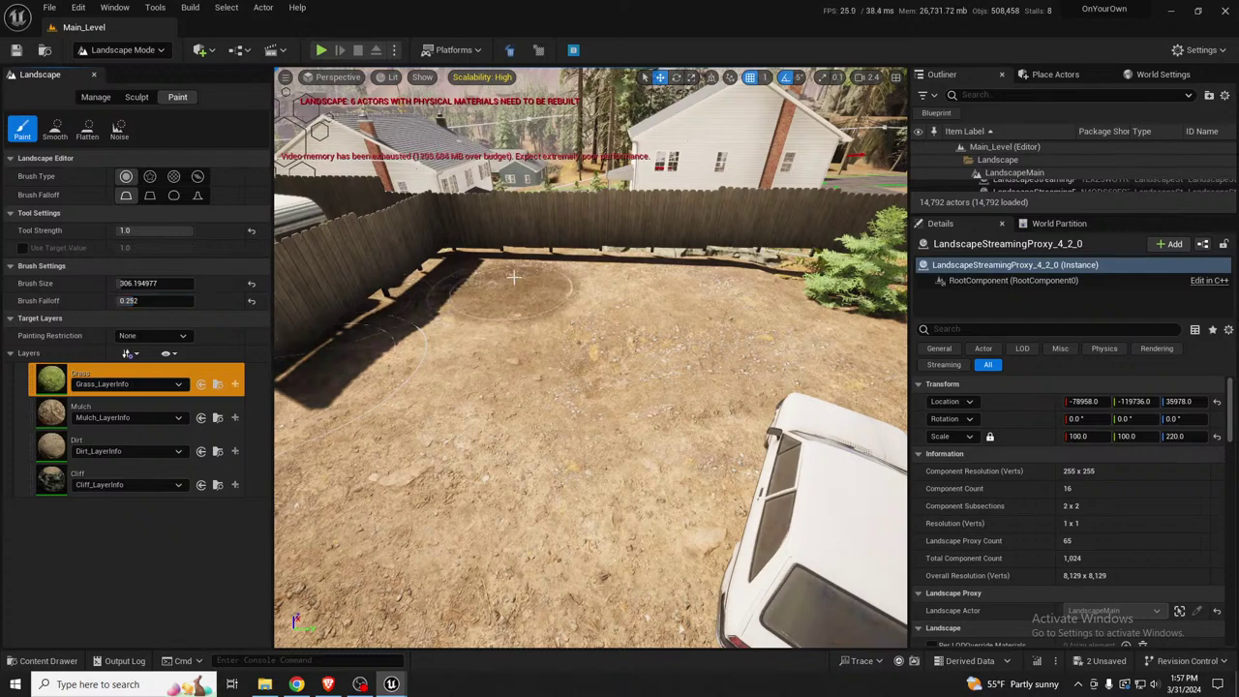
mouse_move(462, 271)
left_mouse_down()
mouse_move(354, 345)
mouse_move(329, 455)
mouse_move(520, 280)
mouse_move(484, 261)
mouse_move(668, 271)
left_mouse_up()
Reduce the brush size to 174.163712 and paint grass beside the two old parked cars and across the dirt road near the fence
mouse_move(668, 292)
right_mouse_down()
mouse_move(402, 292)
mouse_move(664, 290)
right_mouse_up()
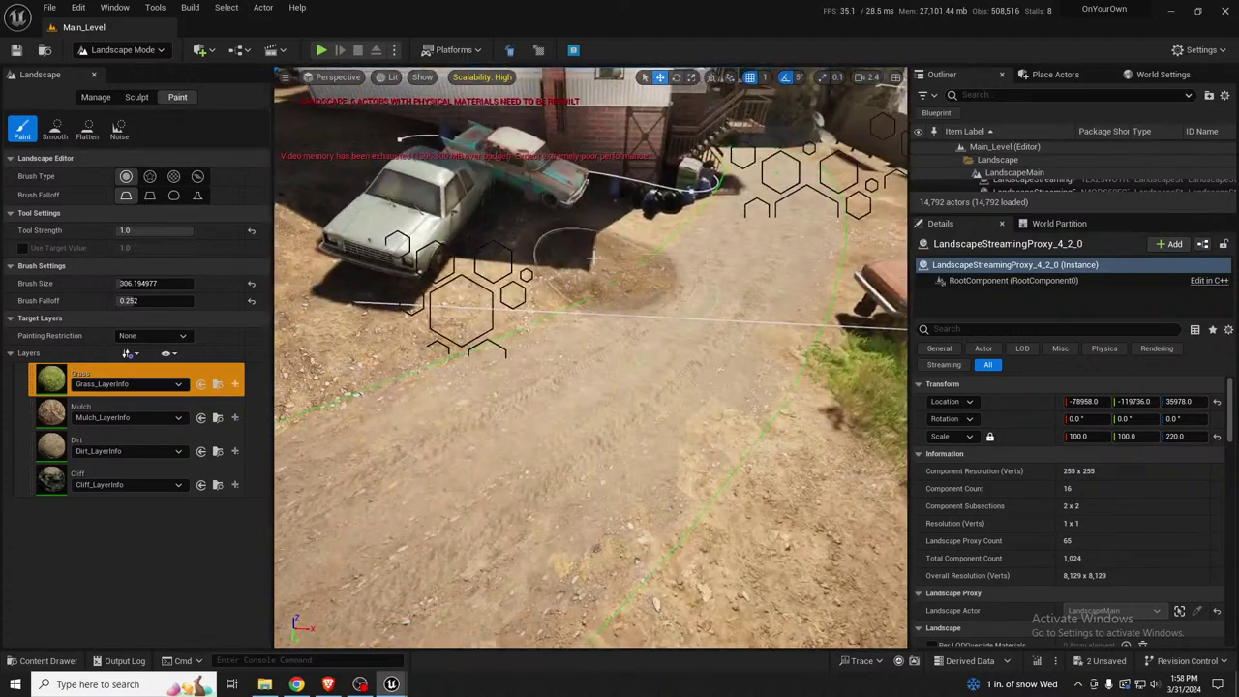
key("bracketleft")
key("bracketleft")
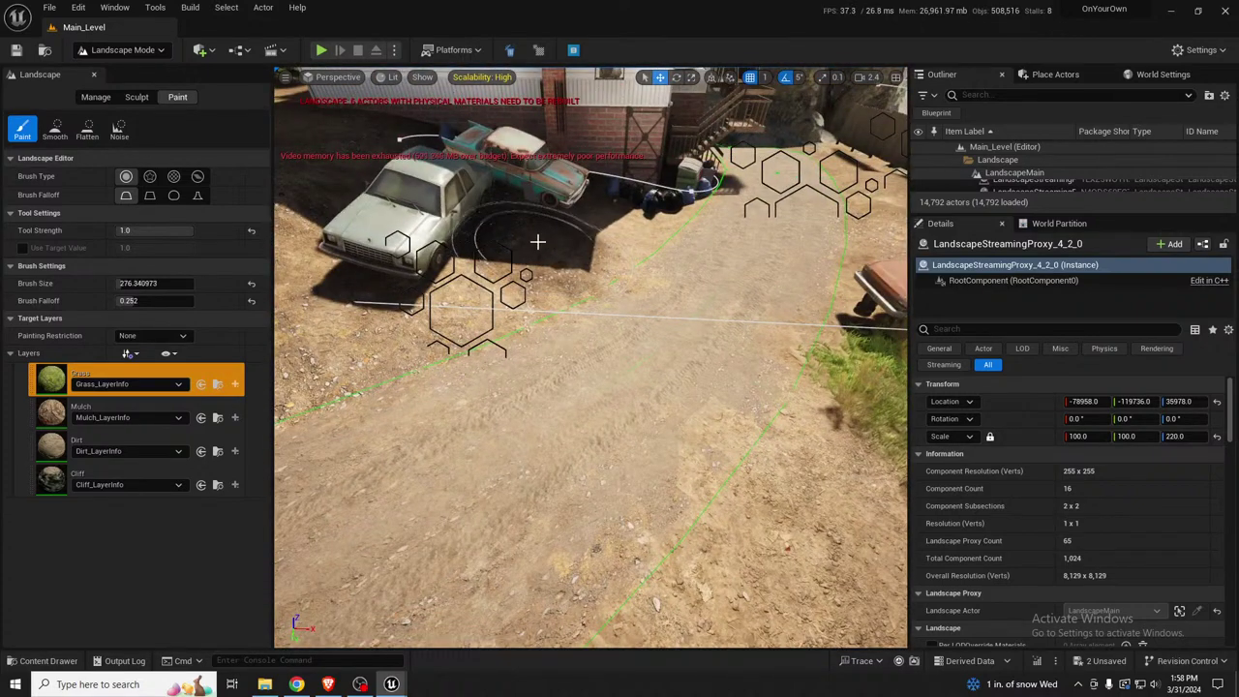
mouse_move(511, 260)
left_mouse_down()
mouse_move(568, 241)
mouse_move(570, 251)
left_mouse_up()
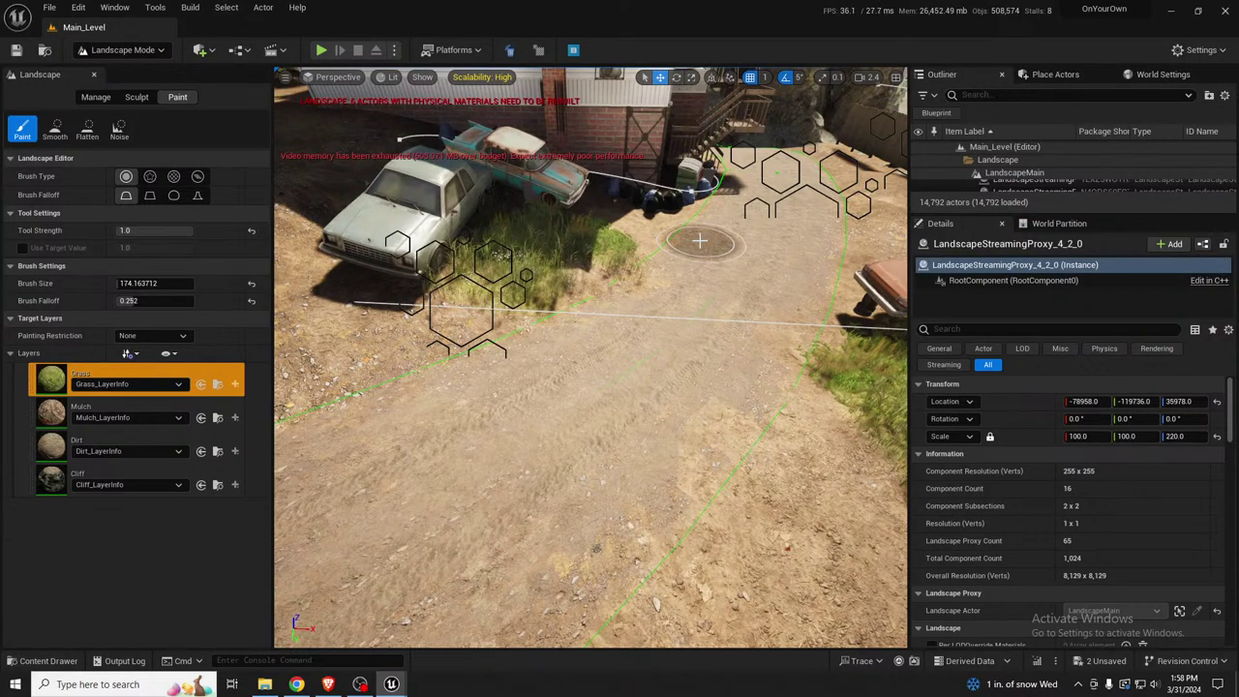
right_click_drag(777, 304, 886, 339)
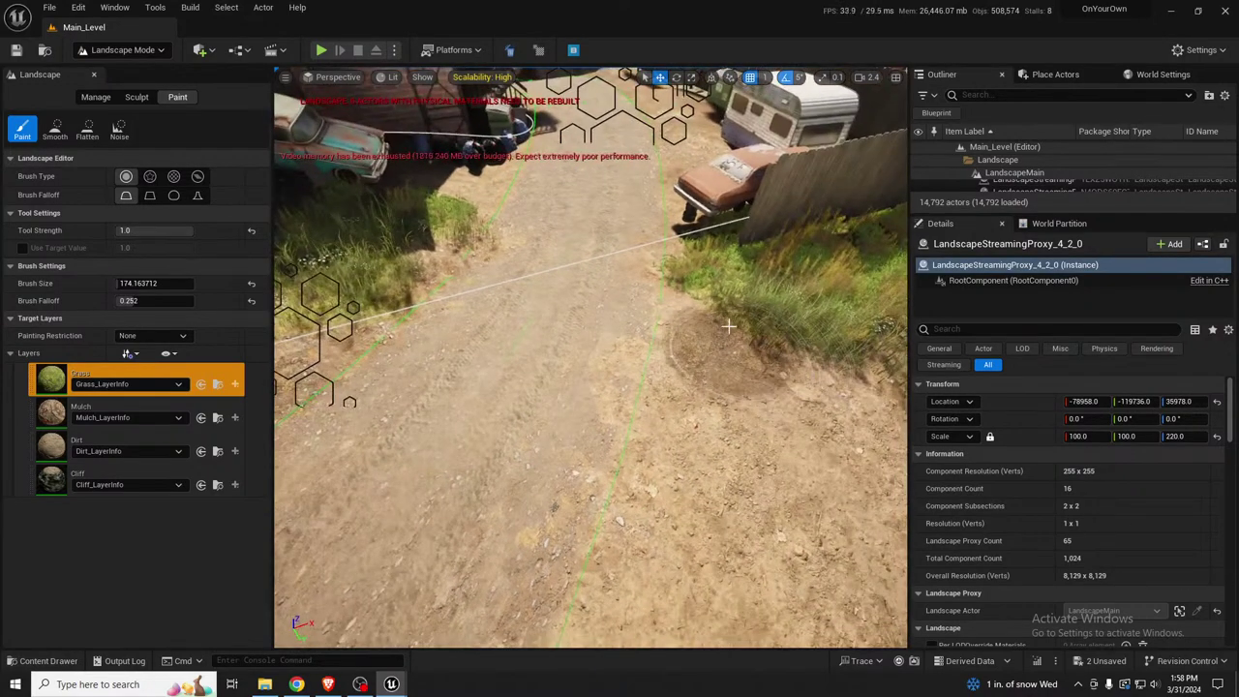
left_click_drag(729, 326, 731, 368)
Paint grass on the shaded ground beside the two-storey house and toward the base of the large tree
mouse_move(761, 279)
right_mouse_down()
mouse_move(767, 252)
mouse_move(471, 230)
right_mouse_up()
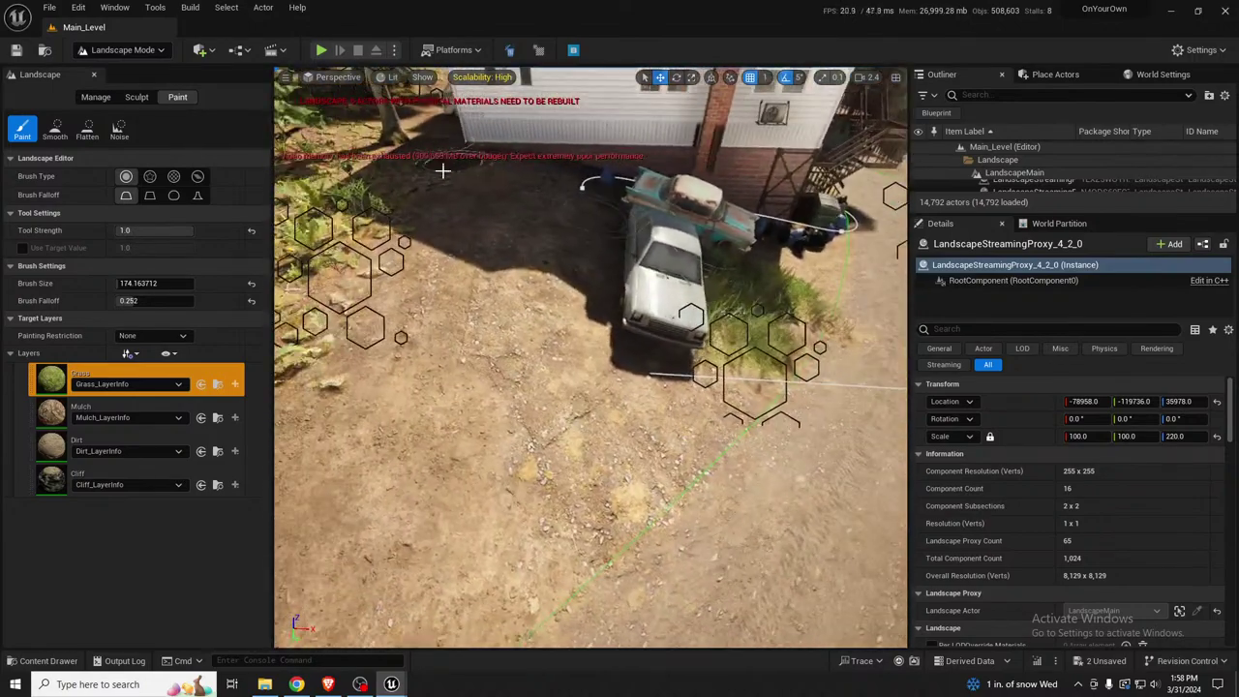
mouse_move(417, 247)
left_mouse_down()
mouse_move(397, 307)
mouse_move(498, 181)
mouse_move(548, 188)
mouse_move(458, 262)
left_mouse_up()
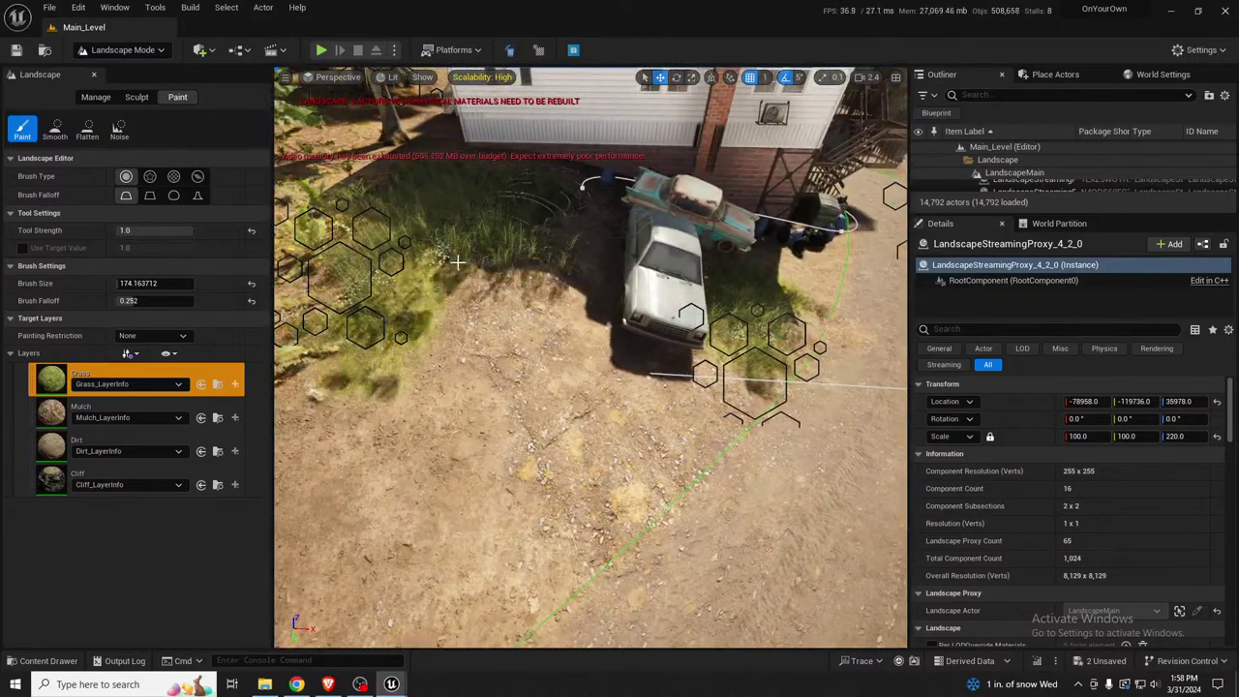
right_click_drag(511, 302, 348, 308)
mouse_move(576, 304)
left_mouse_down()
mouse_move(439, 396)
mouse_move(338, 368)
mouse_move(484, 349)
mouse_move(561, 320)
left_mouse_up()
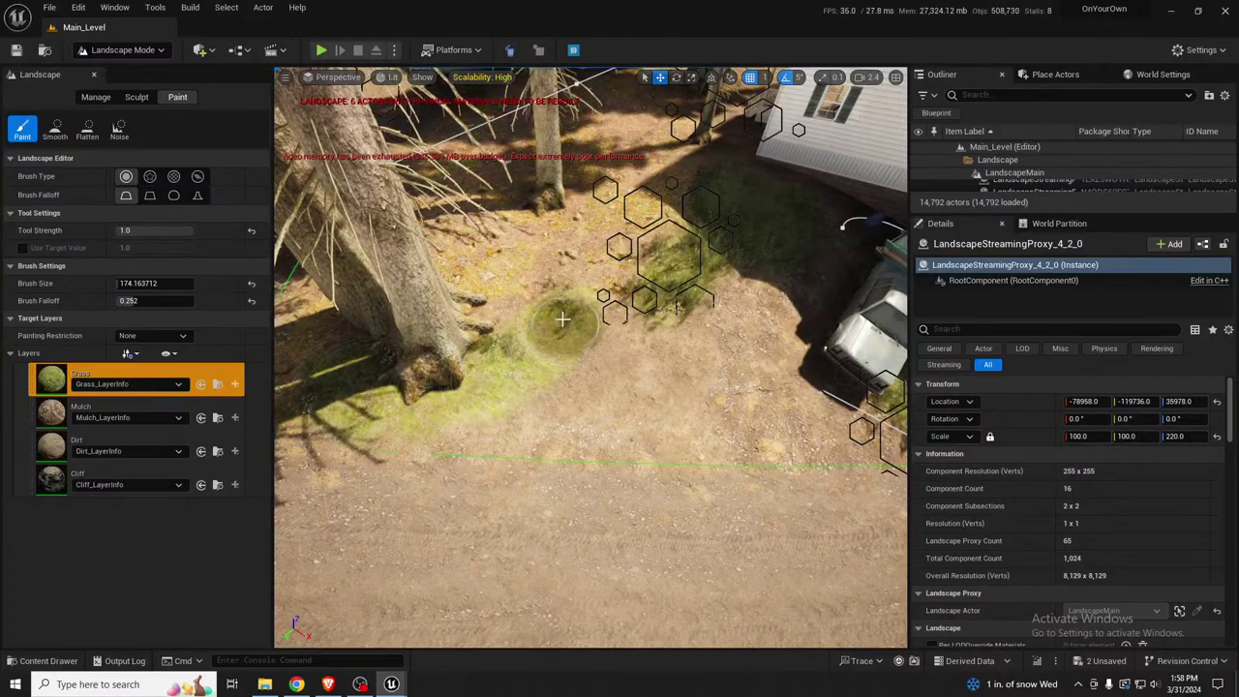
Reduce the brush size to 121.624992 and paint grass along the house wall beside the green car
right_click_drag(561, 319, 673, 368)
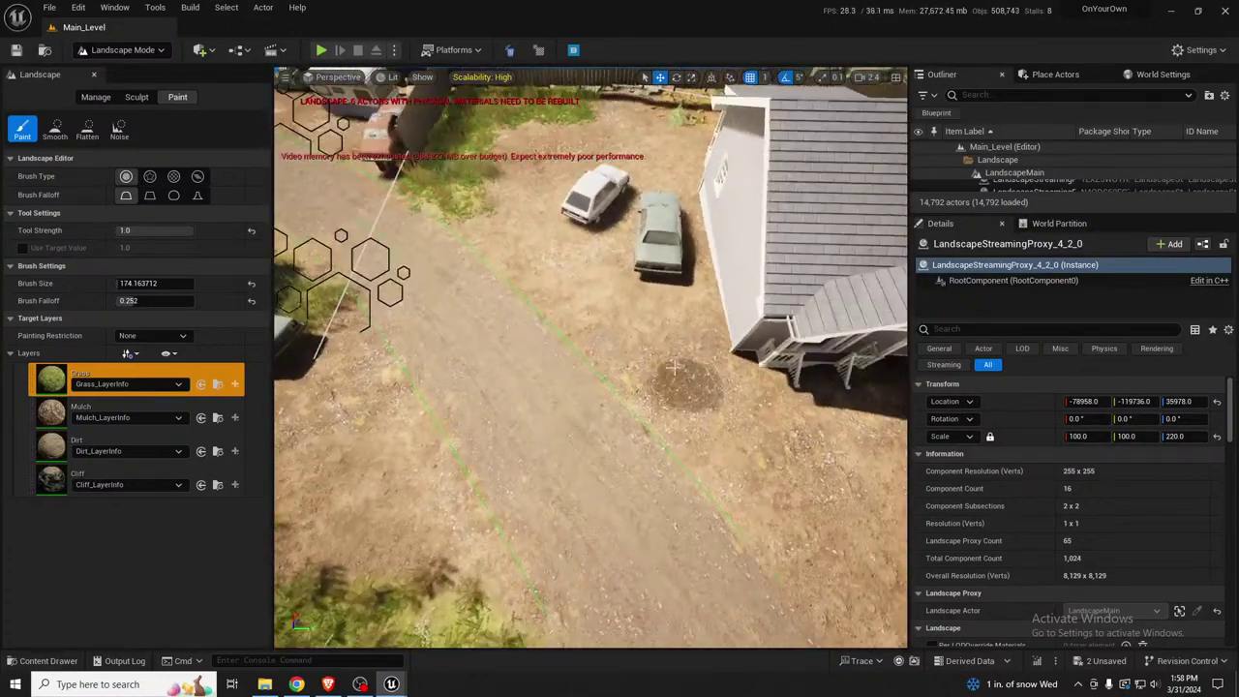
key("bracketleft")
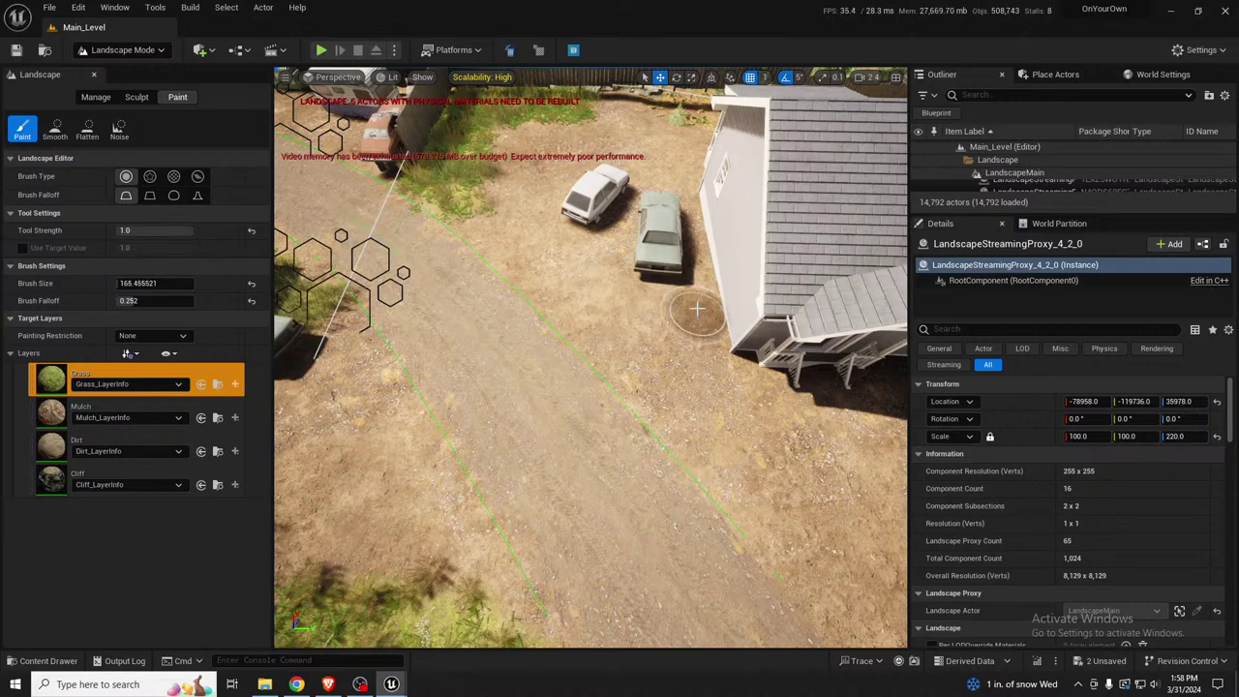
key("bracketleft")
key("bracketleft")
key("bracketleft")
key("bracketleft")
key("bracketleft")
key("bracketleft")
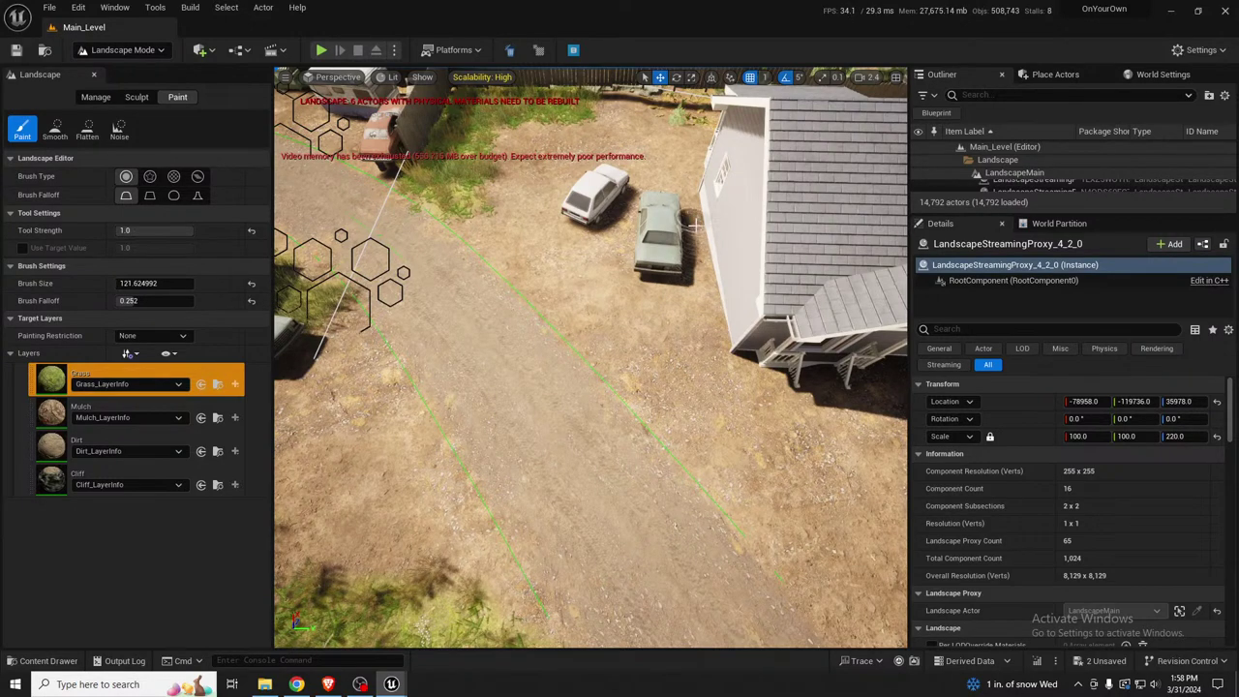
mouse_move(697, 223)
left_mouse_down()
mouse_move(719, 318)
mouse_move(702, 370)
mouse_move(679, 352)
mouse_move(691, 395)
mouse_move(728, 371)
left_mouse_up()
Paint grass patches in front of the porch and around the front and side of the white car
right_click_drag(758, 382, 872, 276)
key("w")
right_click_drag(684, 316, 501, 358)
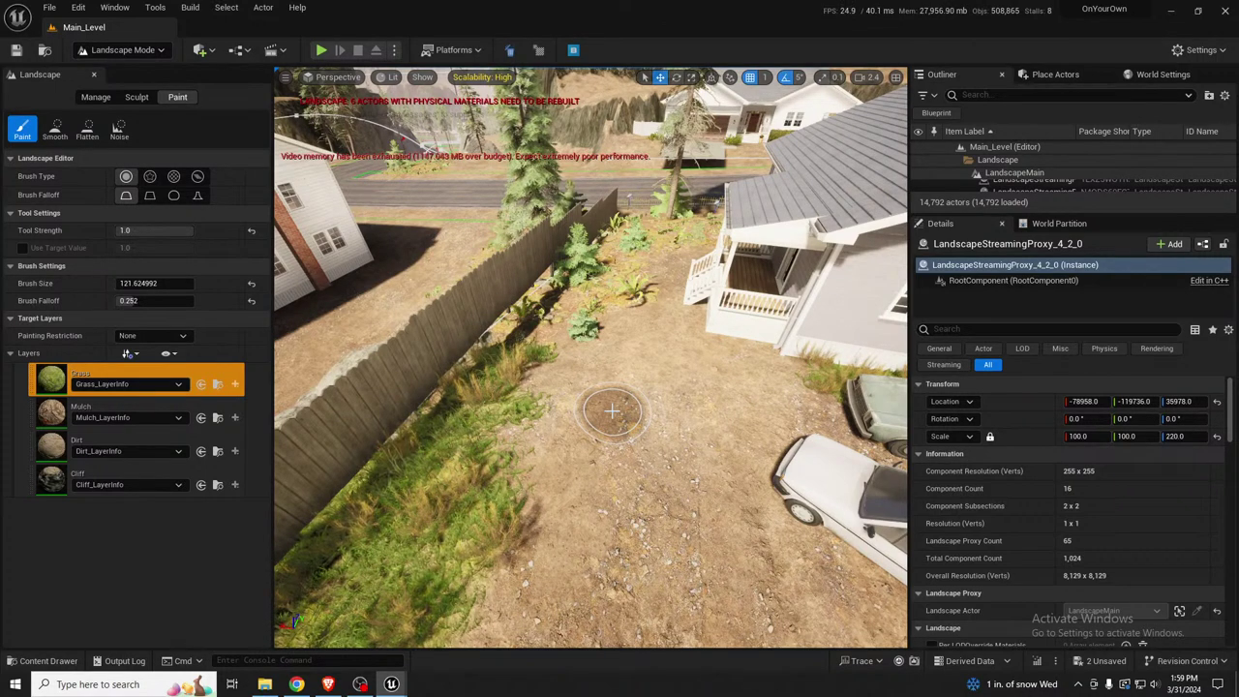
right_click_drag(612, 412, 691, 452)
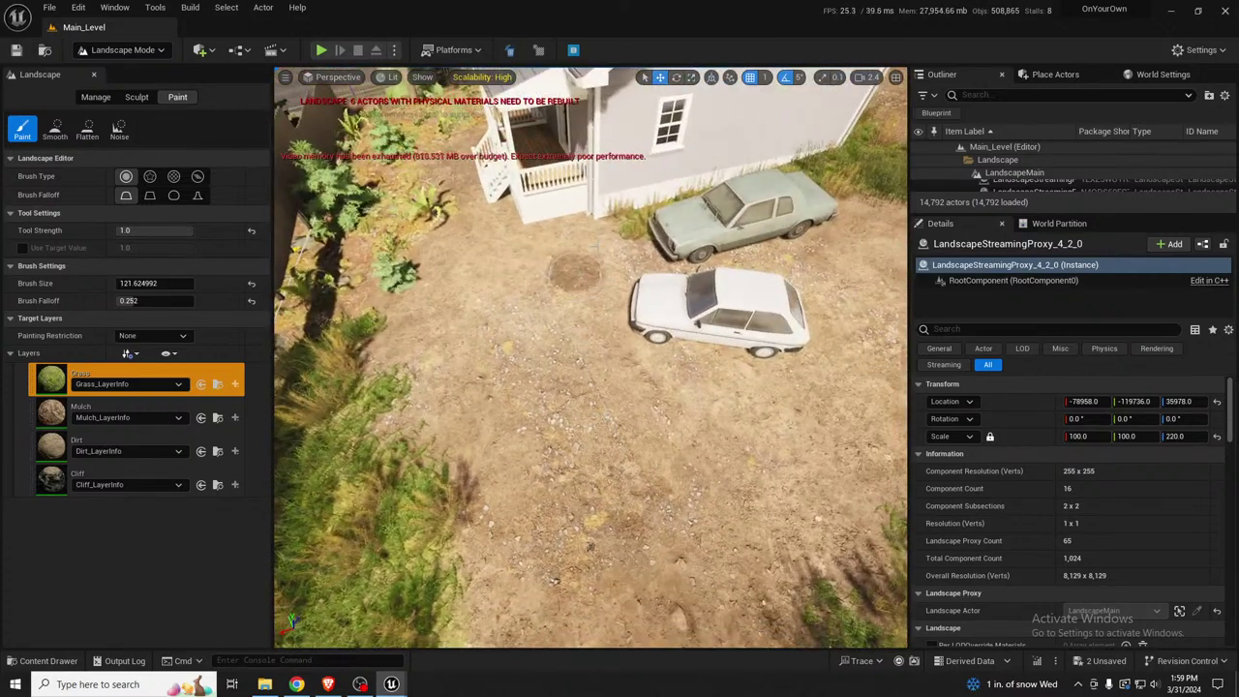
left_click_drag(594, 249, 573, 350)
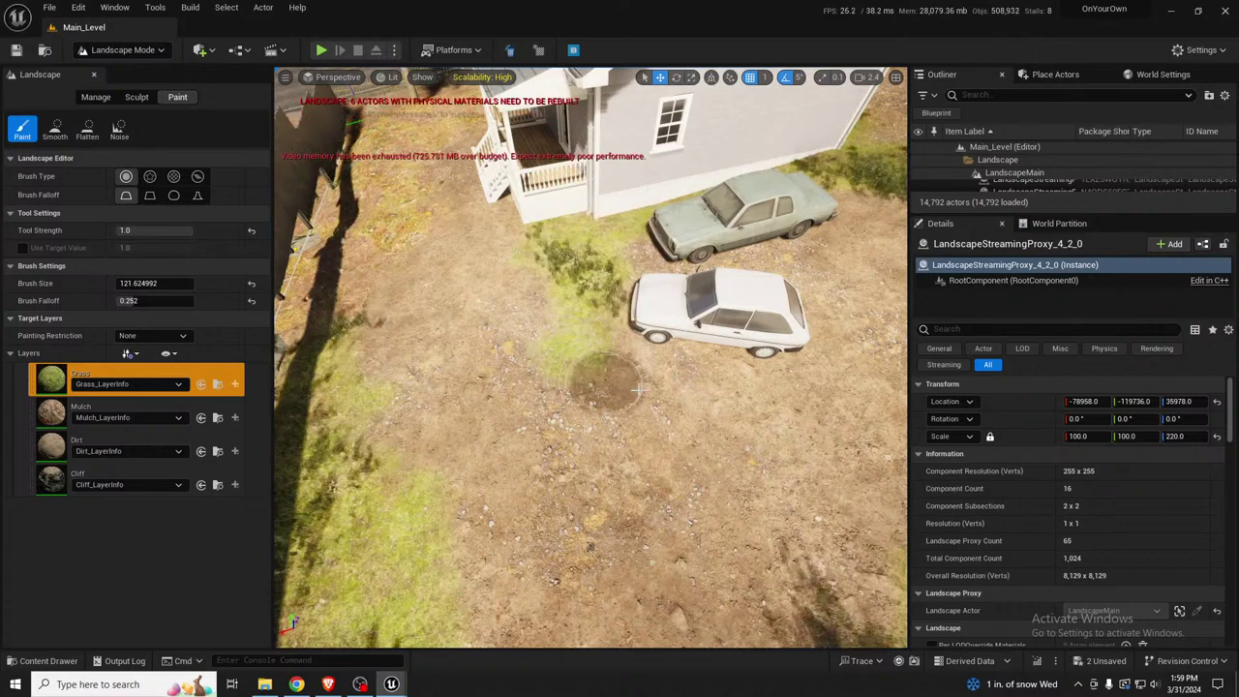
mouse_move(675, 392)
left_mouse_down()
mouse_move(706, 387)
mouse_move(684, 407)
mouse_move(567, 359)
mouse_move(697, 448)
mouse_move(808, 444)
mouse_move(678, 440)
left_mouse_up()
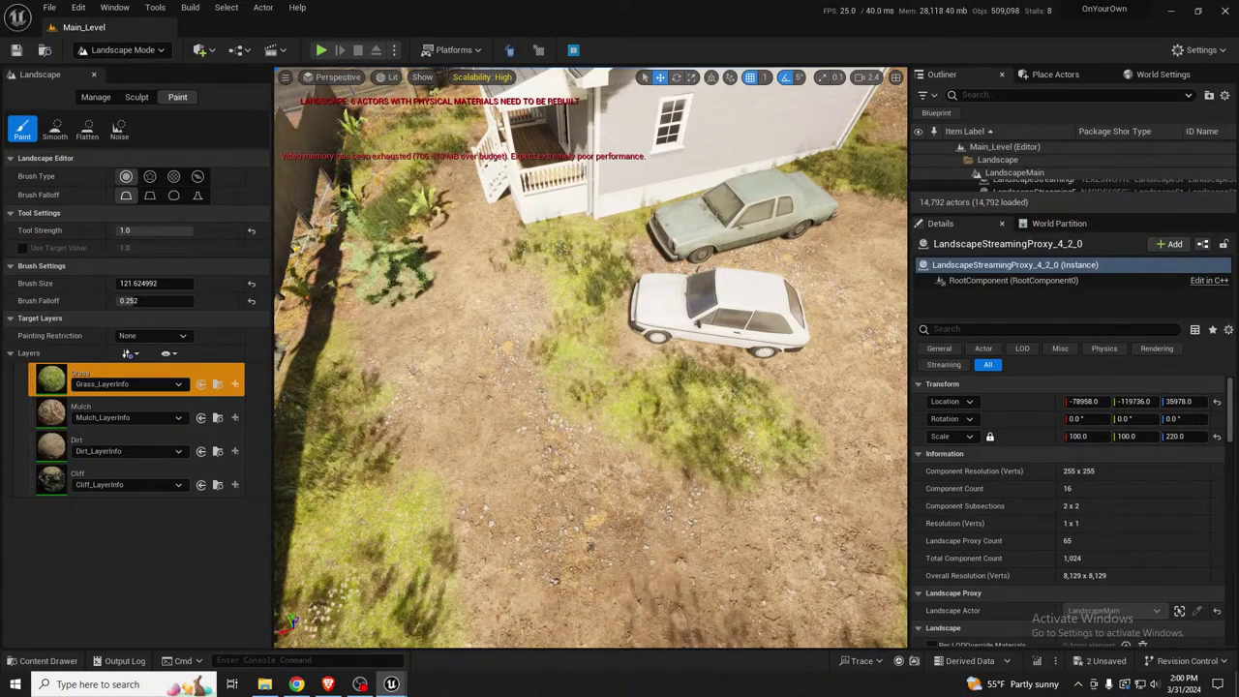
Paint grass patches on the bare roadside slope in front of the two-storey house
right_click_drag(648, 410, 484, 290)
key("d")
right_click_drag(446, 373, 315, 343)
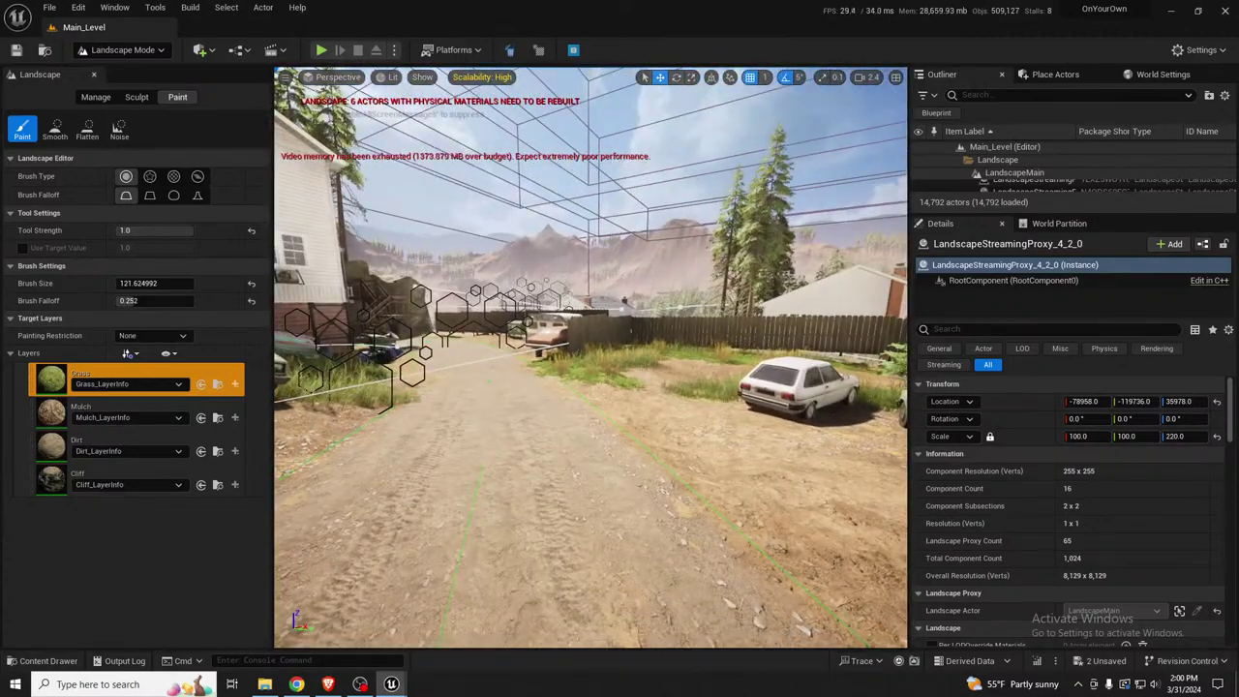
right_click_drag(688, 436, 523, 435)
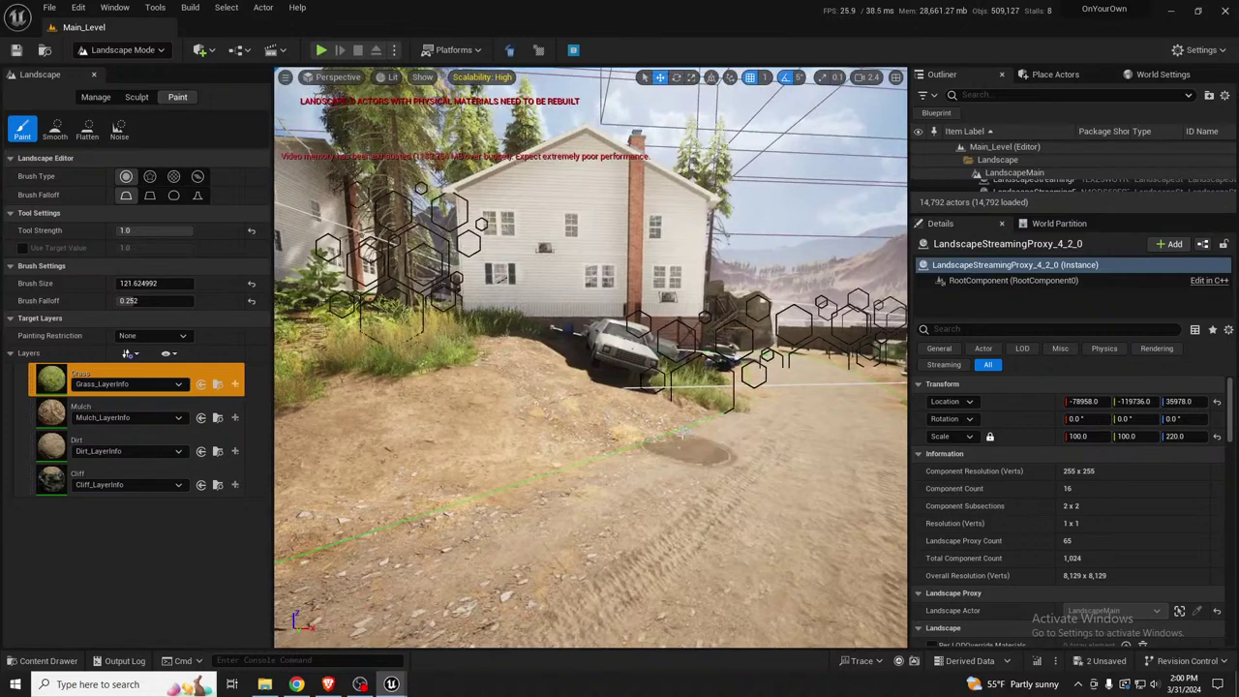
mouse_move(447, 414)
left_mouse_down()
mouse_move(480, 418)
mouse_move(503, 397)
mouse_move(462, 410)
mouse_move(642, 429)
mouse_move(645, 379)
left_mouse_up()
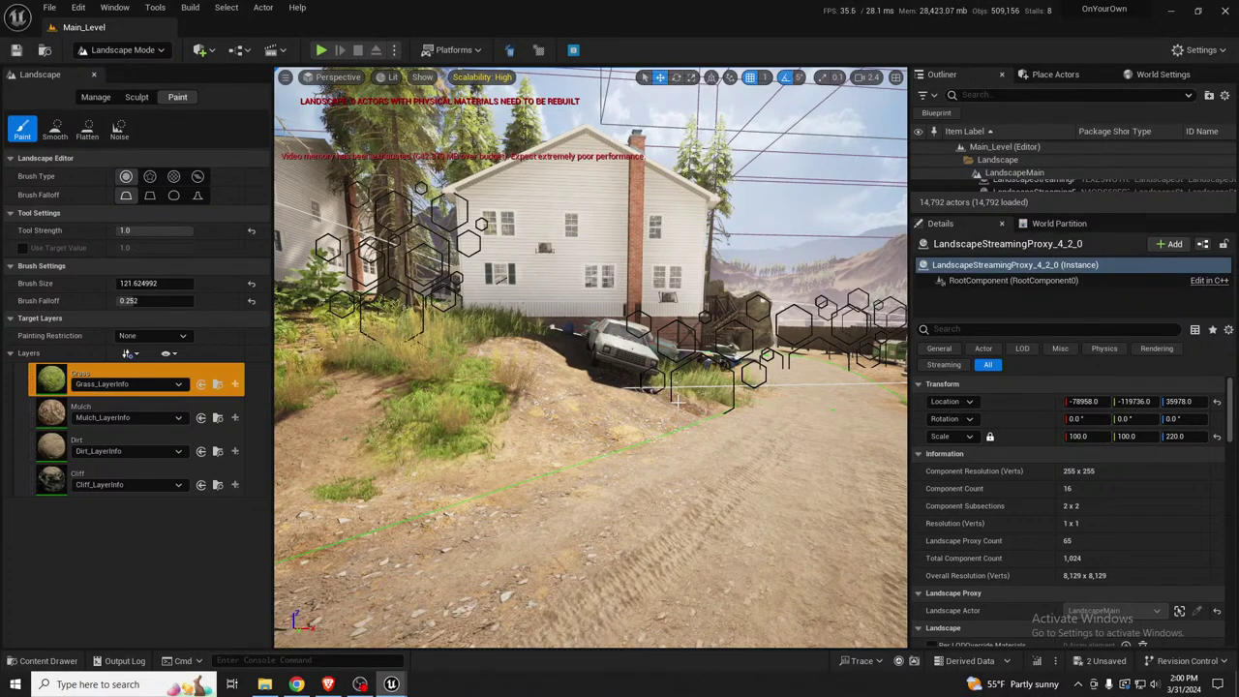
Paint grass along the fence around the green dumpster, toward the caravan
key("w")
right_click_drag(697, 415, 862, 414)
mouse_move(668, 445)
right_mouse_down()
mouse_move(513, 445)
mouse_move(717, 494)
mouse_move(642, 368)
right_mouse_up()
key("w")
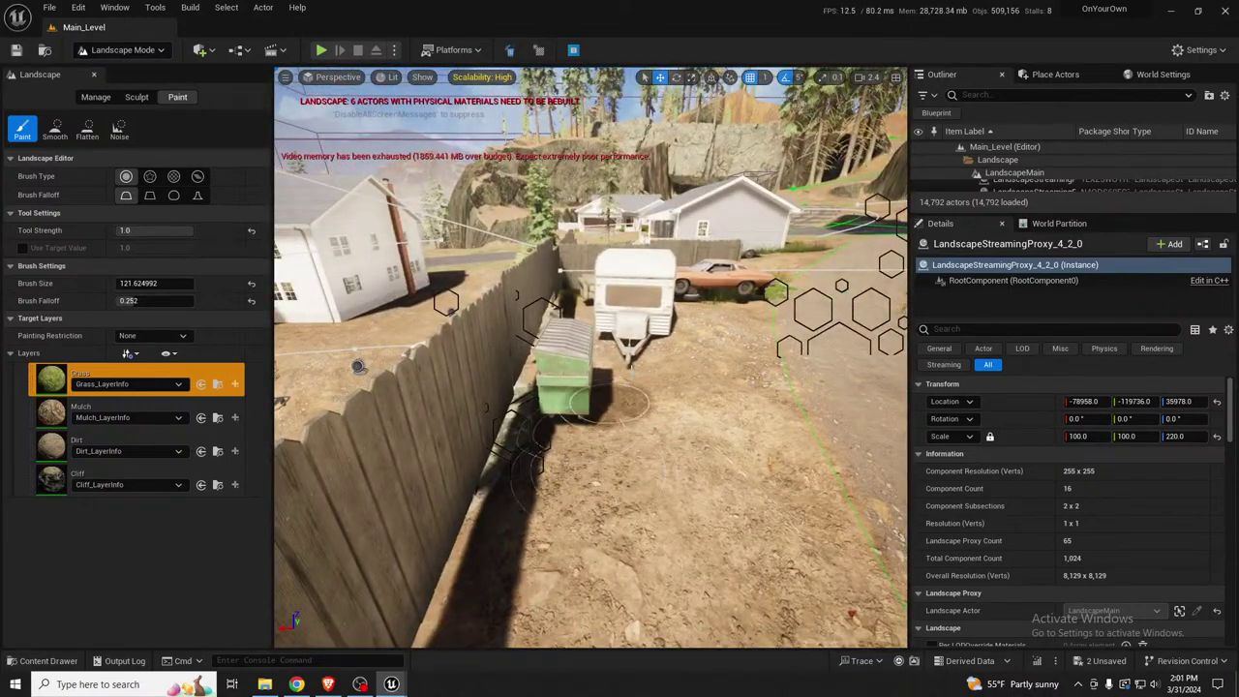
mouse_move(642, 368)
left_mouse_down()
mouse_move(650, 379)
mouse_move(580, 484)
mouse_move(540, 604)
mouse_move(629, 513)
left_mouse_up()
Open the ResidentialHouses level instance for editing and select the caravan beside the orange car
right_click_drag(629, 513, 631, 406)
key("w")
right_click_drag(620, 484, 600, 542)
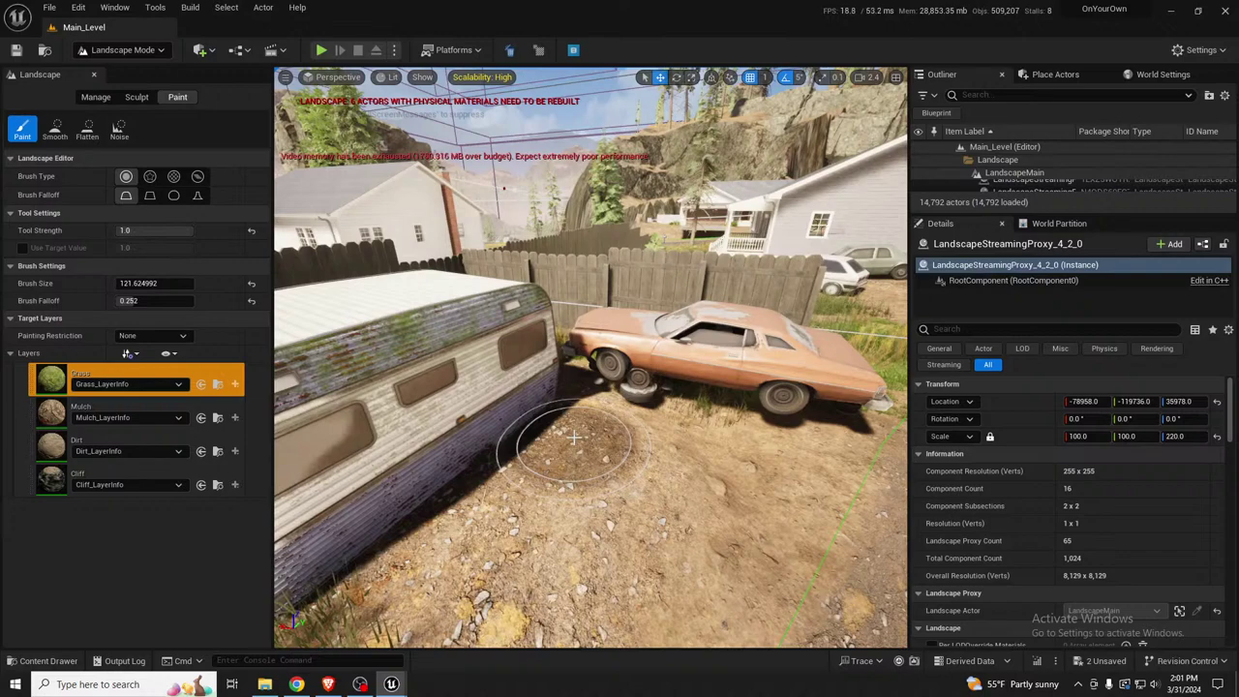
key("shift+1")
left_click(362, 387)
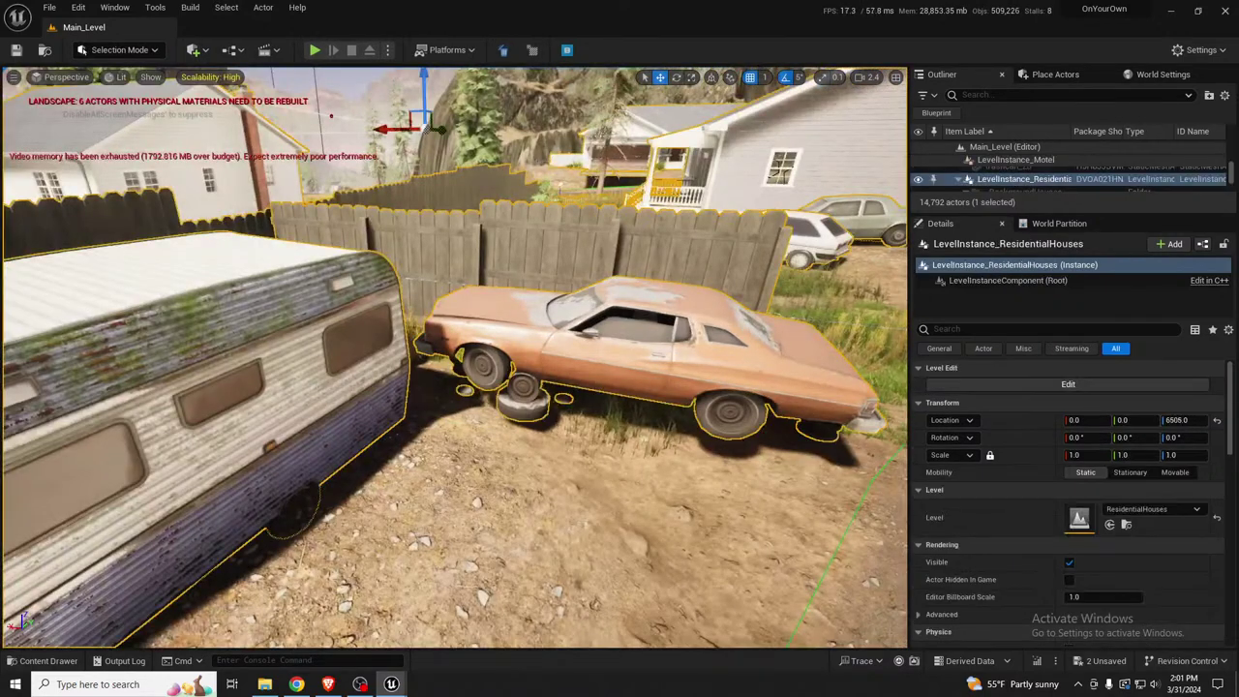
right_click_drag(362, 387, 281, 392)
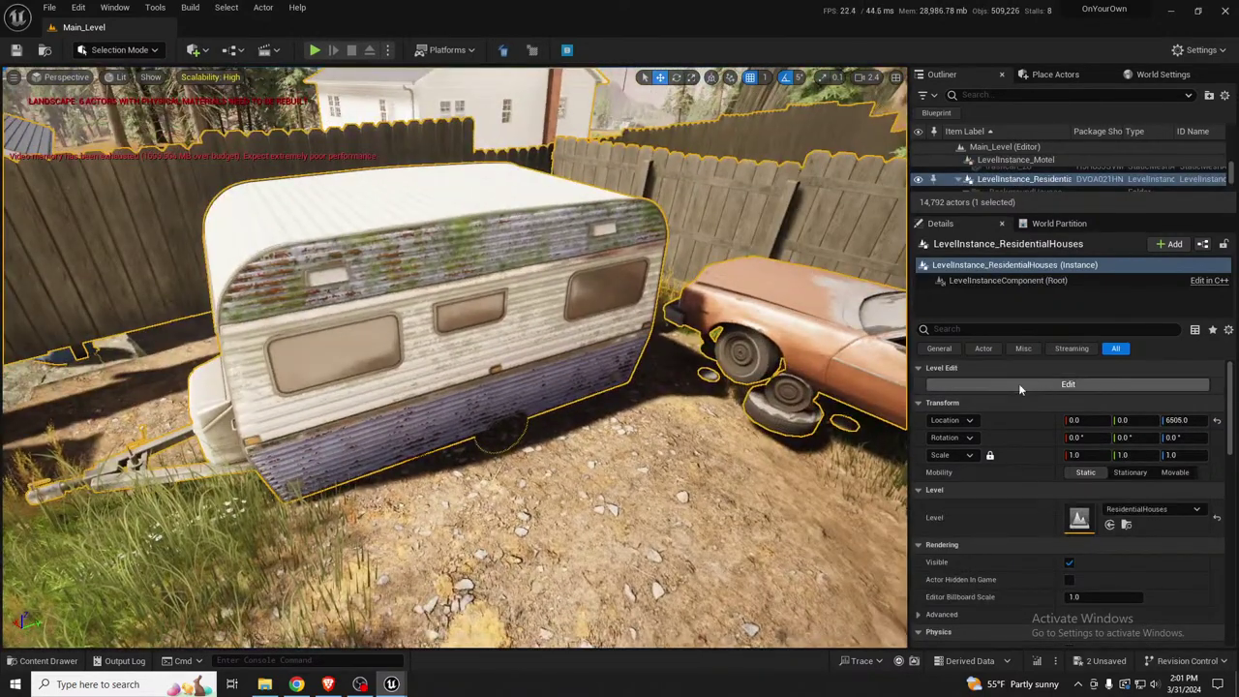
left_click(1065, 384)
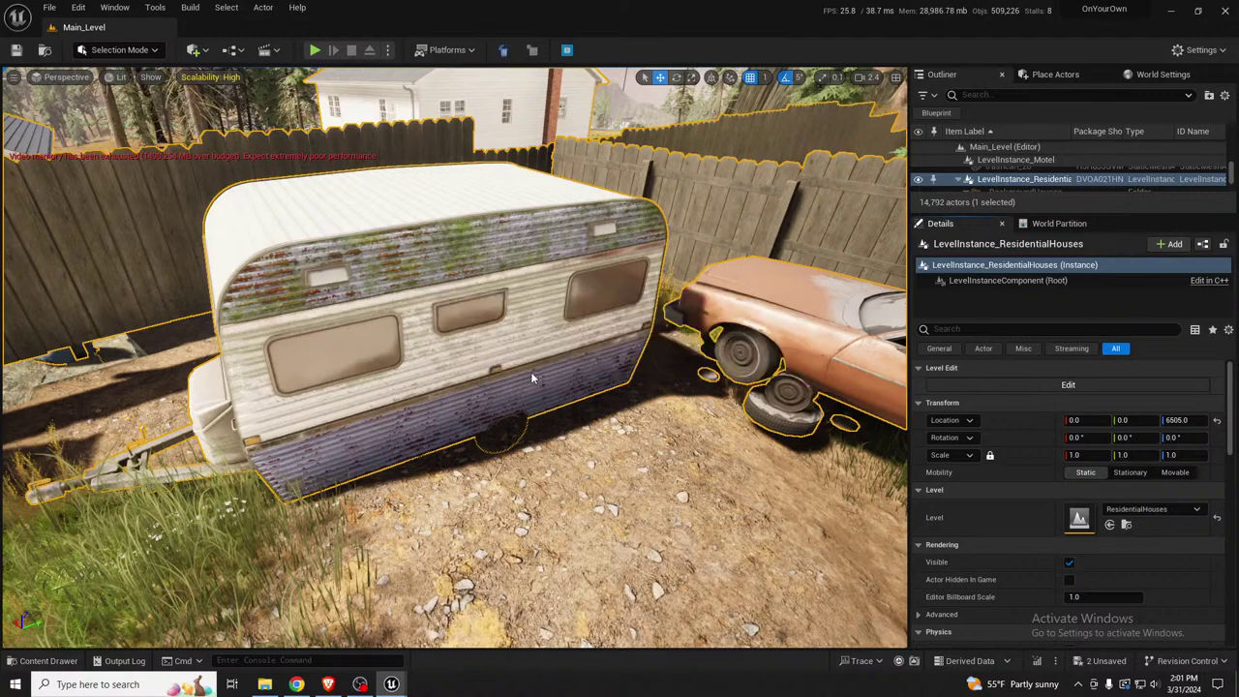
left_click(531, 369)
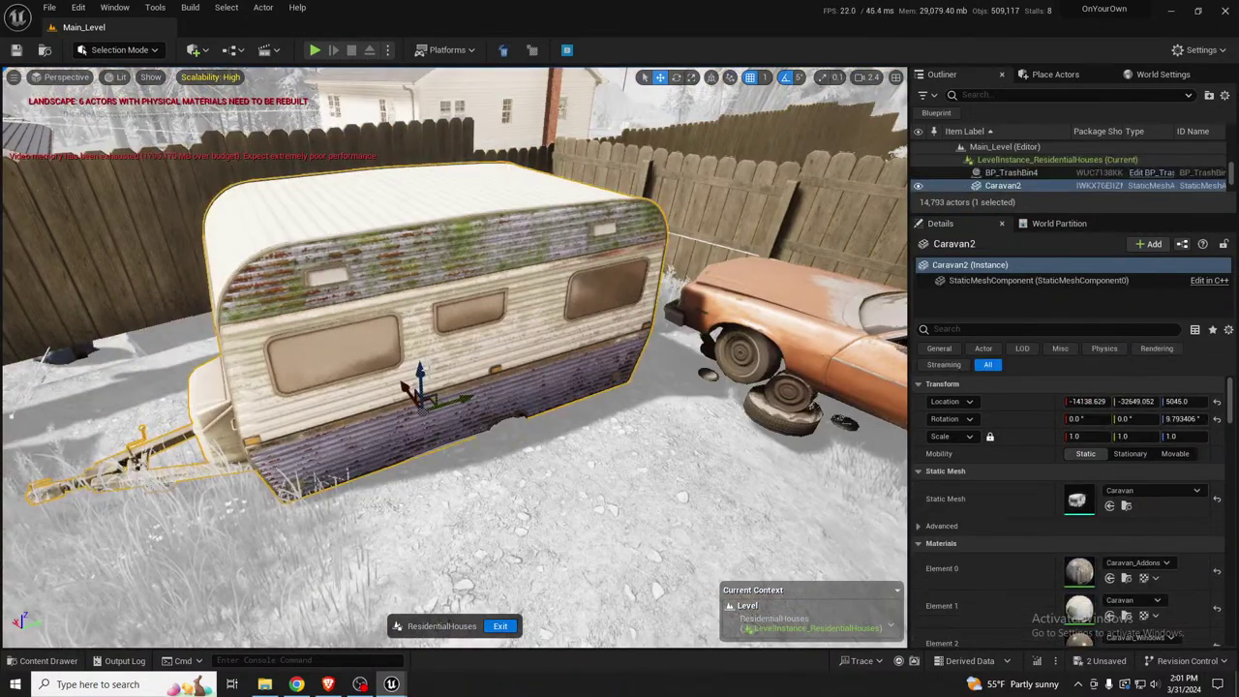
Raise the caravan to a Z location of 5089 and exit the ResidentialHouses level instance, saving the changes
left_click_drag(419, 366, 419, 343)
right_click_drag(675, 271, 586, 301)
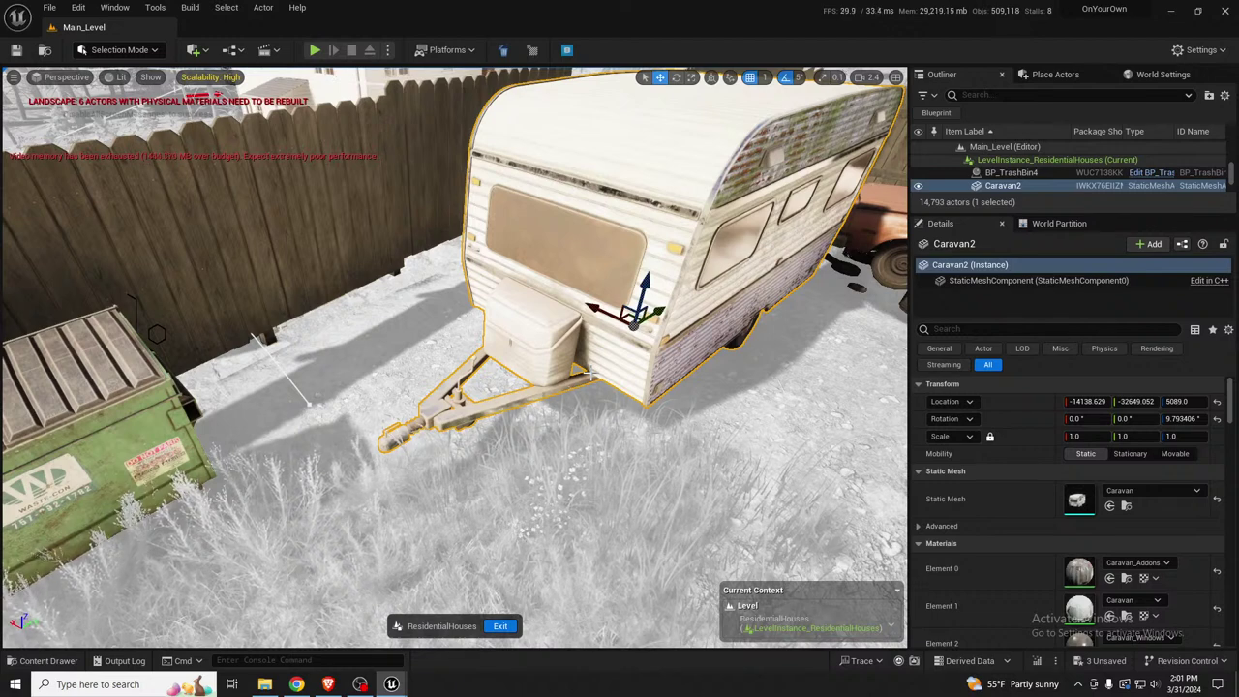
left_click(500, 625)
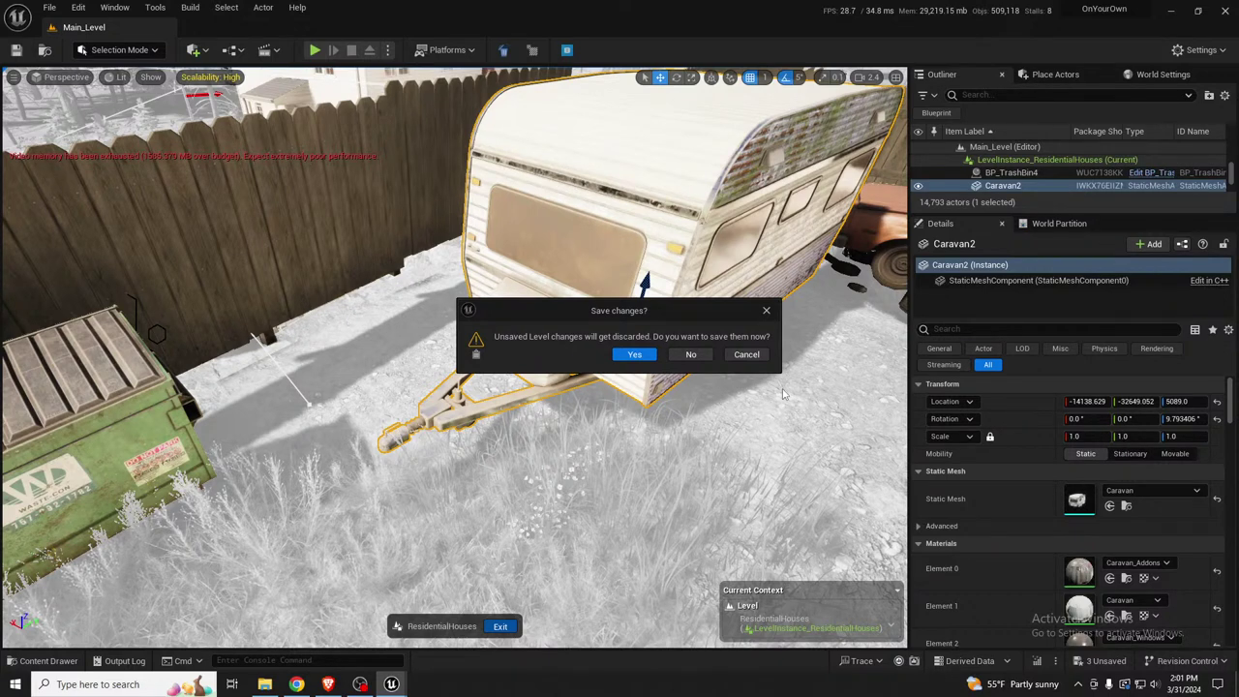
left_click(654, 354)
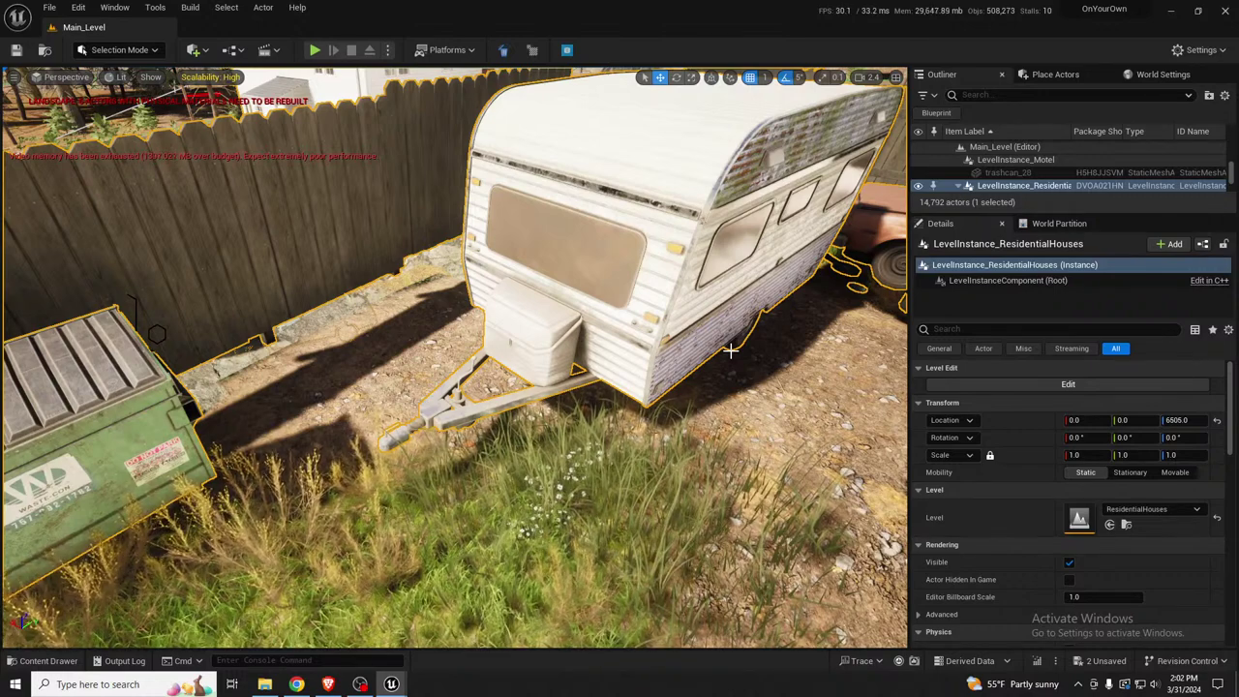
Paint grass on the bare strip between the wooden fence and the caravan, and around its tow bar
left_click(307, 402)
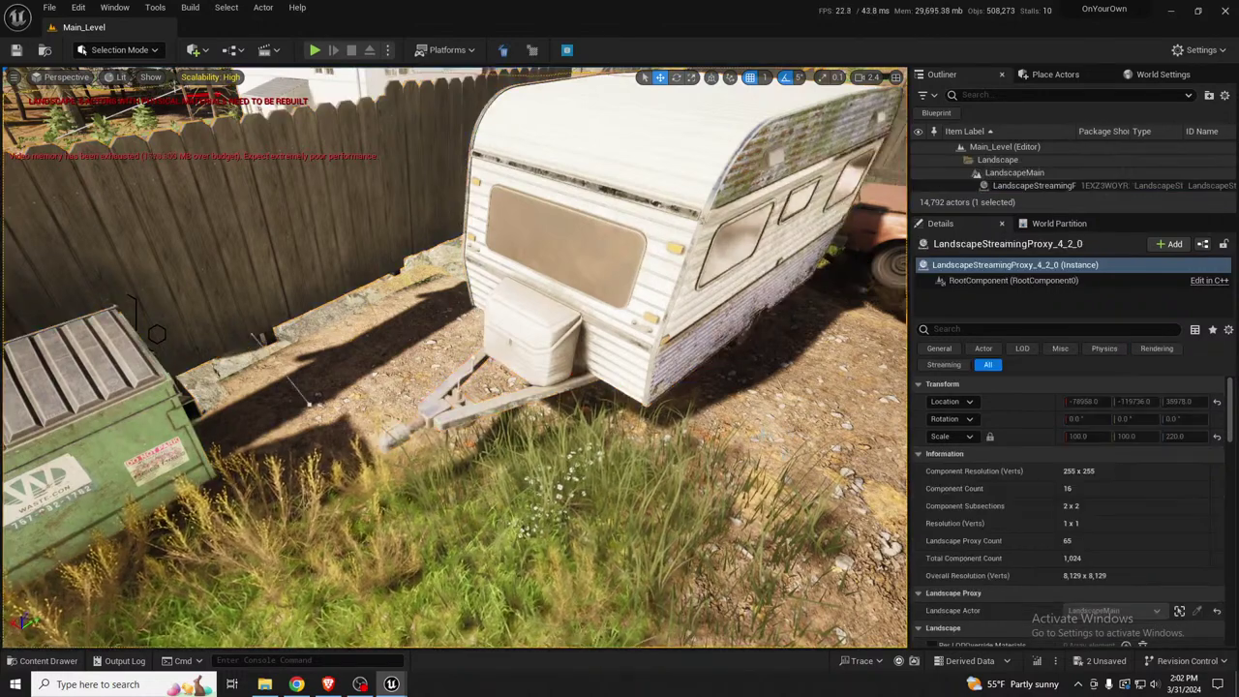
key("shift+2")
mouse_move(619, 368)
right_mouse_down()
mouse_move(793, 373)
mouse_move(753, 374)
right_mouse_up()
key("a")
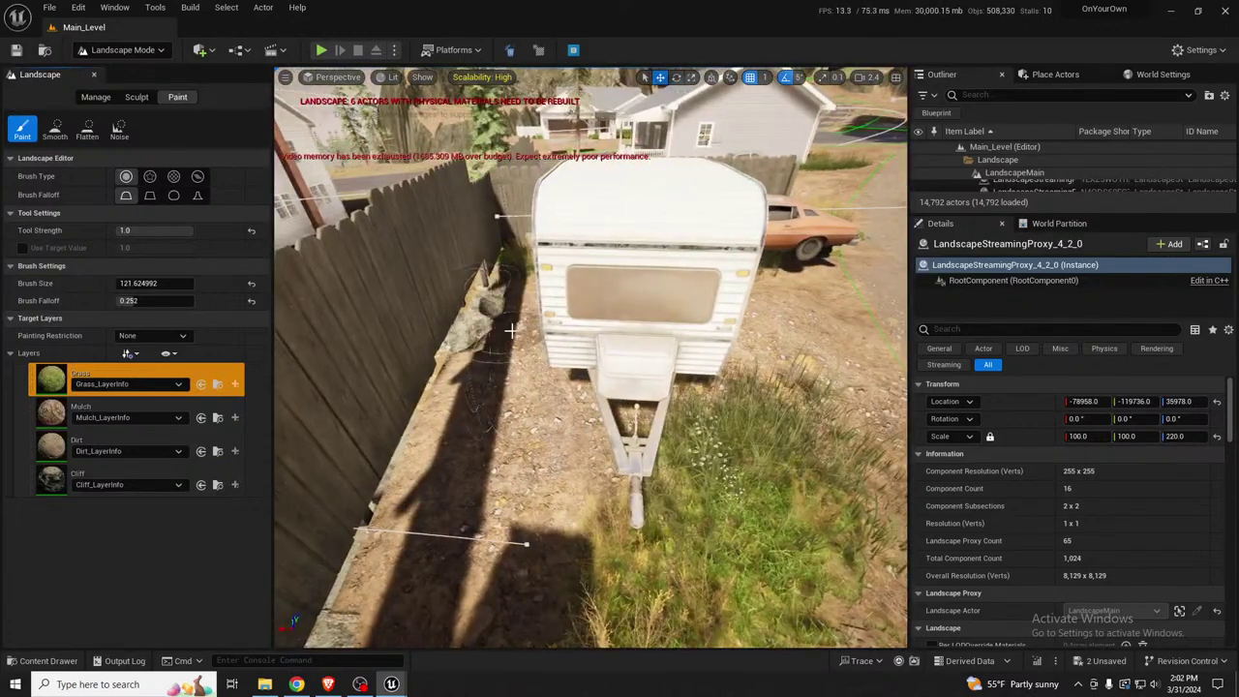
mouse_move(483, 390)
left_mouse_down()
mouse_move(456, 517)
mouse_move(491, 461)
left_mouse_up()
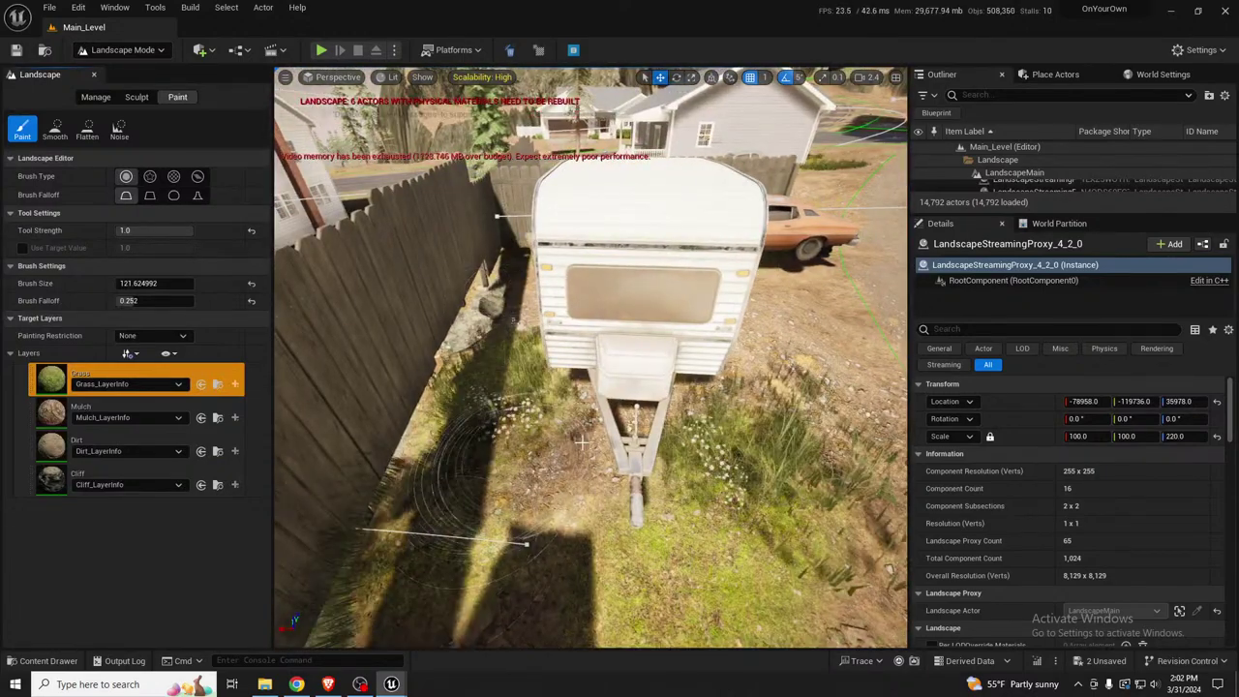
key("d")
right_click_drag(494, 461, 507, 448)
mouse_move(685, 356)
left_mouse_down()
mouse_move(715, 317)
mouse_move(649, 392)
left_mouse_up()
Paint grass along the brick foundation by the utility boxes and below the wooden porch
key("s")
mouse_move(700, 359)
right_mouse_down()
mouse_move(721, 346)
mouse_move(798, 370)
right_mouse_up()
mouse_move(726, 407)
right_mouse_down()
mouse_move(706, 405)
mouse_move(678, 336)
right_mouse_up()
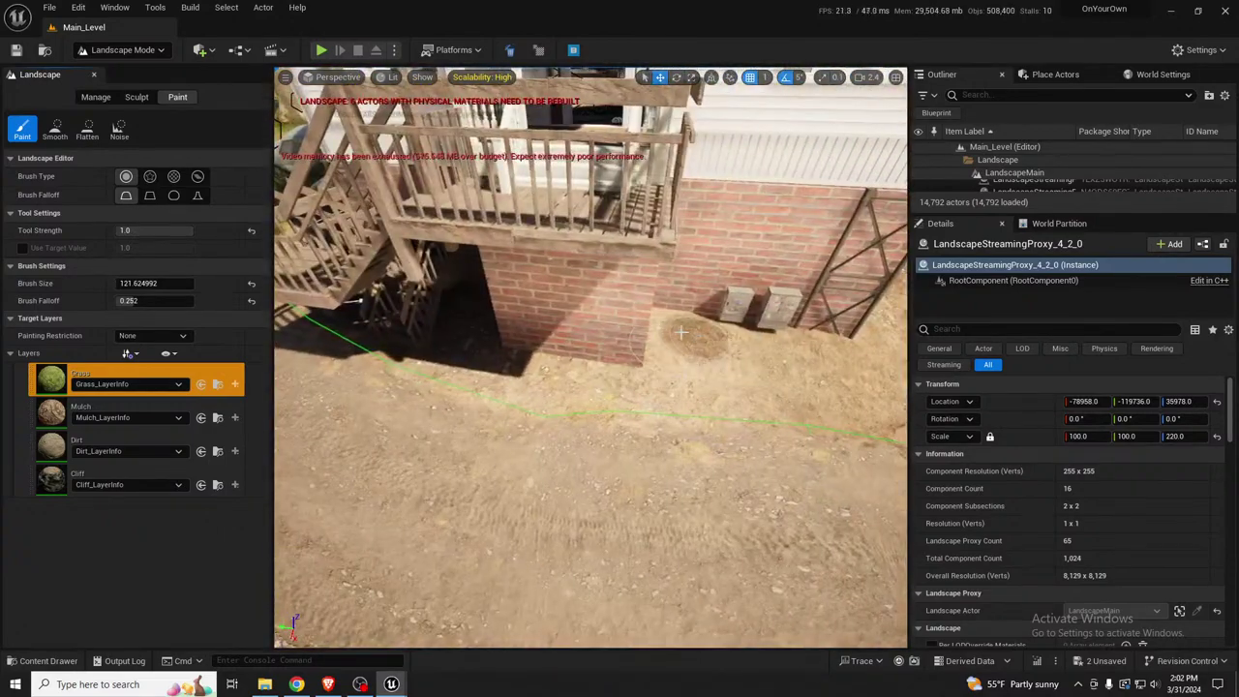
left_click_drag(678, 338, 863, 353)
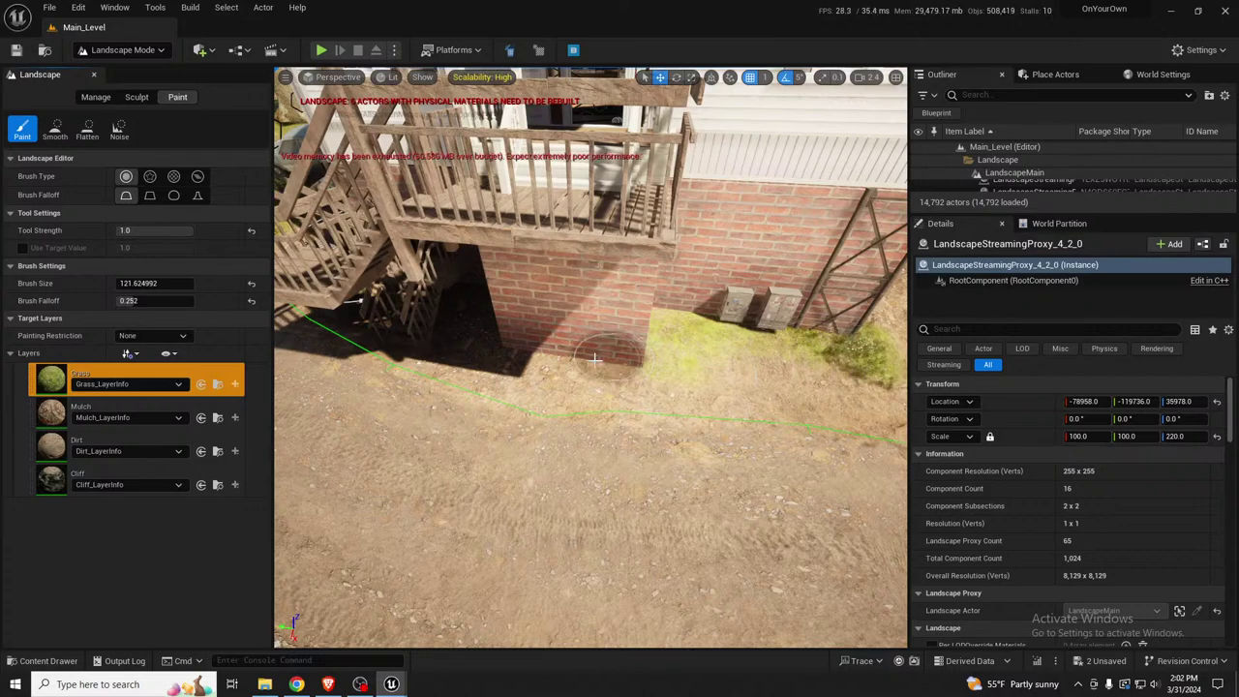
mouse_move(581, 360)
left_mouse_down()
mouse_move(478, 321)
mouse_move(480, 308)
left_mouse_up()
Paint grass around the braced corner of the brick foundation and along the house's side wall
key("d")
right_click_drag(480, 308, 379, 298)
left_click_drag(562, 372, 765, 209)
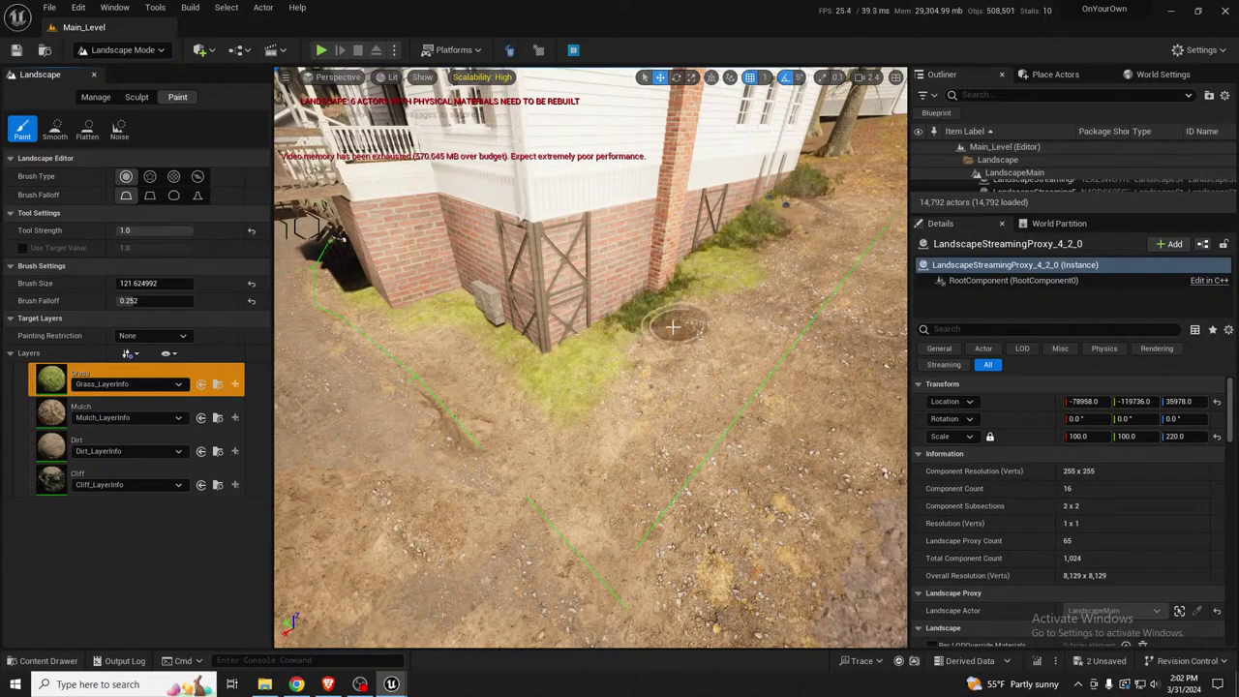
Paint grass between the large rock, the short wooden fence and the edge of the dirt road
right_click_drag(744, 301, 528, 358)
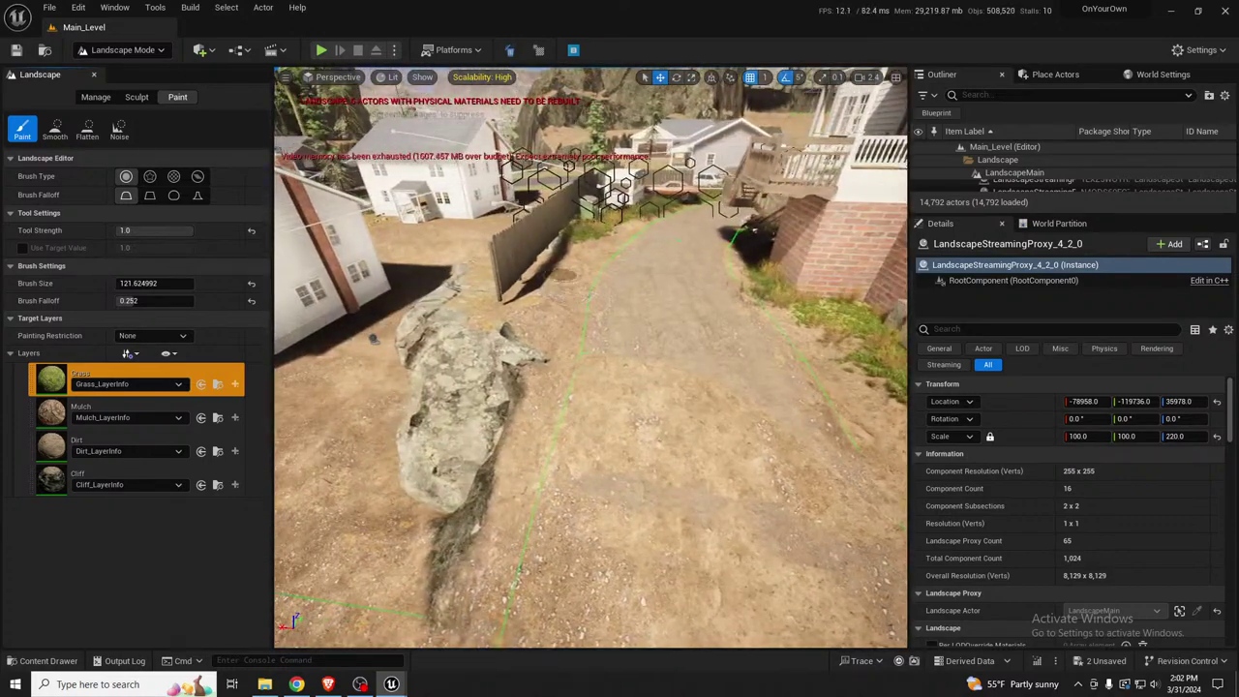
left_click_drag(536, 285, 573, 260)
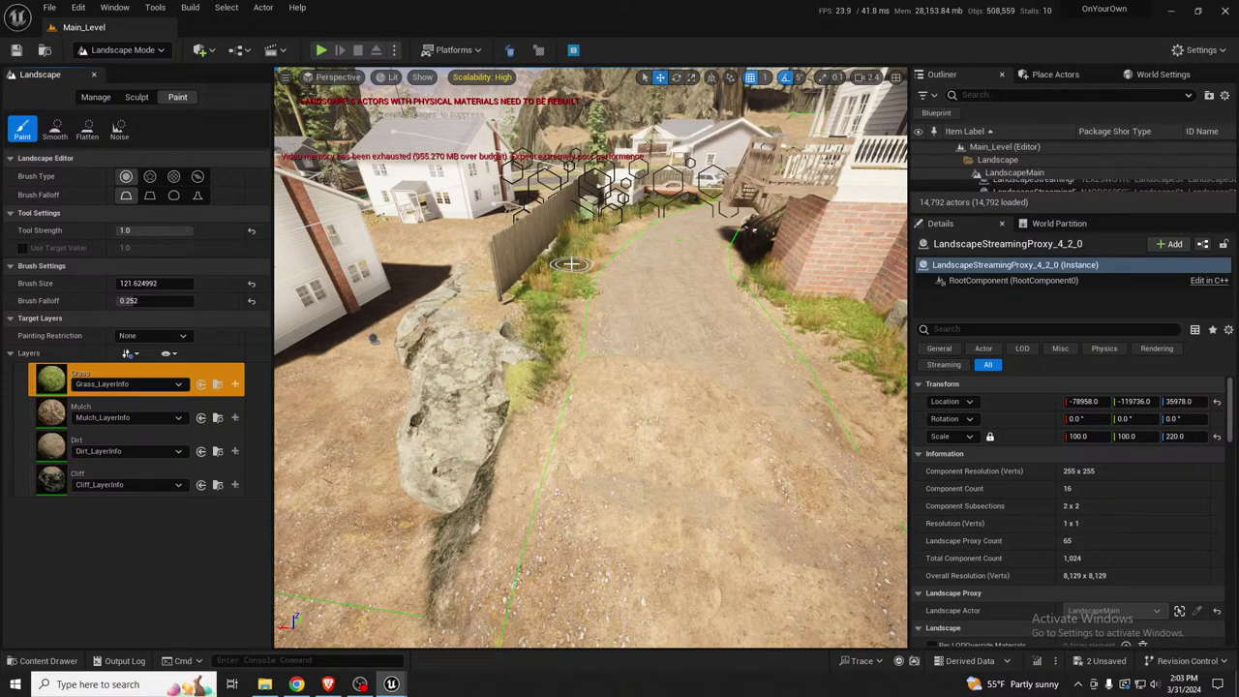
Check the edges of the dirt road and select its spline actor near the parked cars
key("w")
mouse_move(664, 331)
right_mouse_down()
mouse_move(699, 283)
mouse_move(671, 334)
right_mouse_up()
key("w")
key("s")
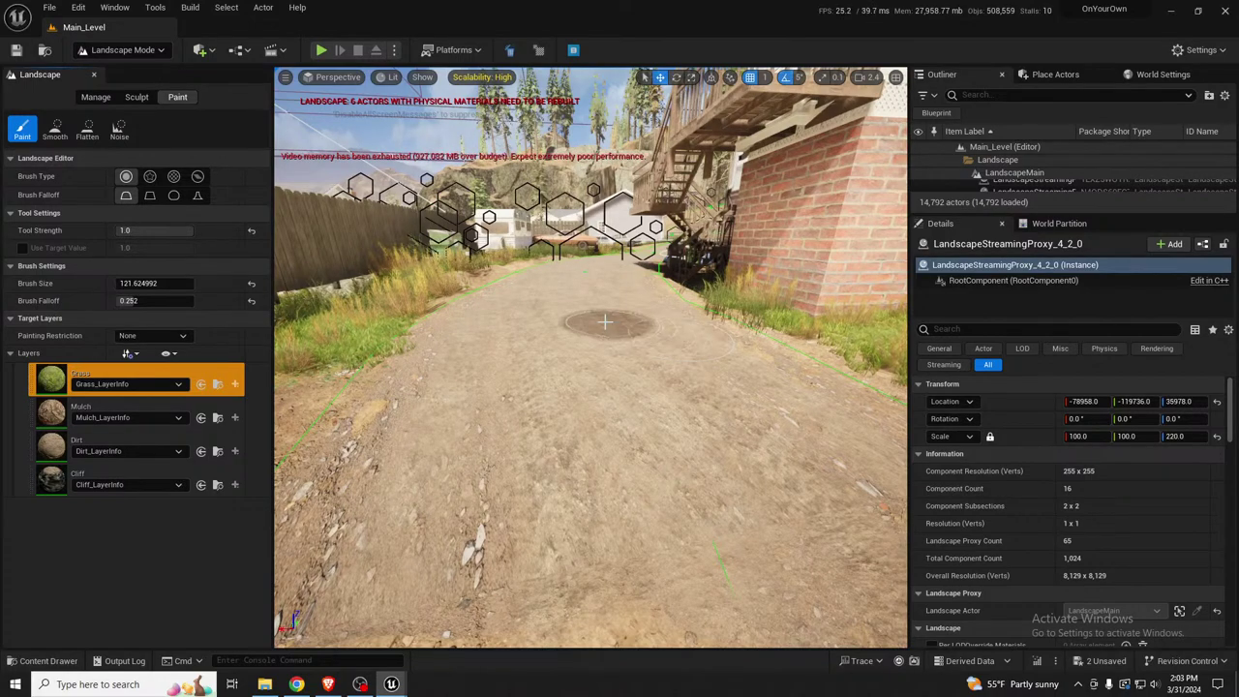
mouse_move(671, 334)
right_mouse_down()
mouse_move(650, 312)
mouse_move(645, 273)
mouse_move(698, 279)
mouse_move(653, 280)
mouse_move(654, 339)
right_mouse_up()
key("w")
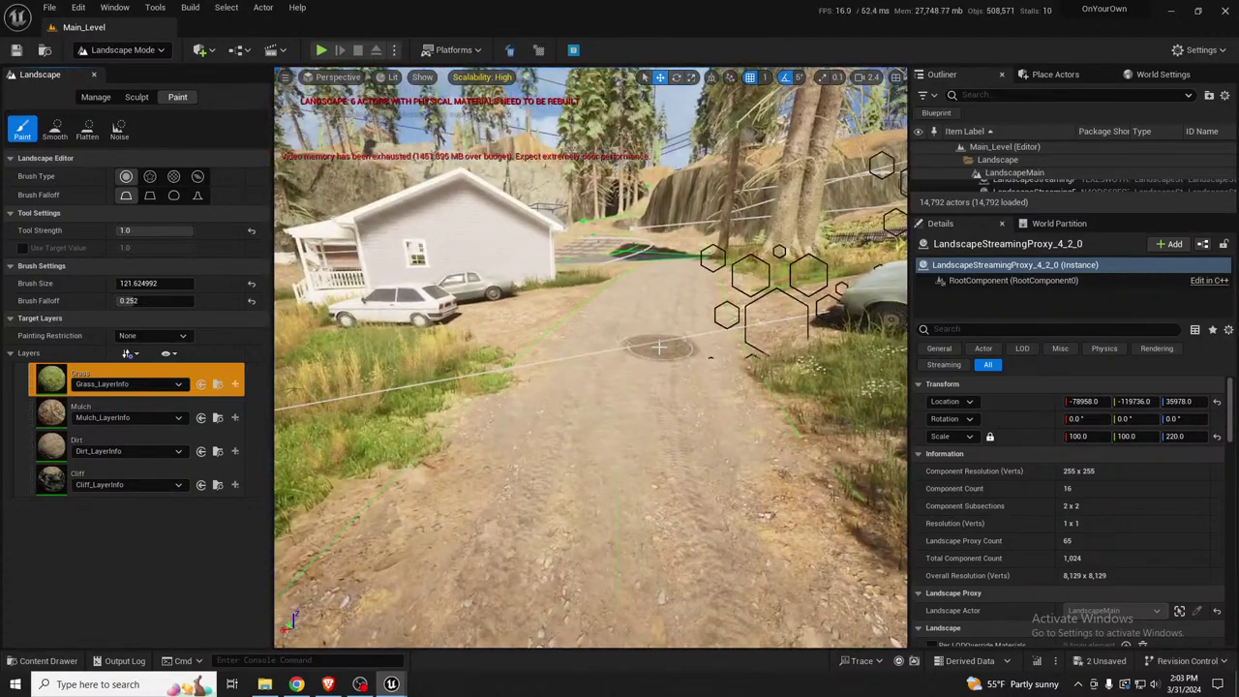
key("shift+1")
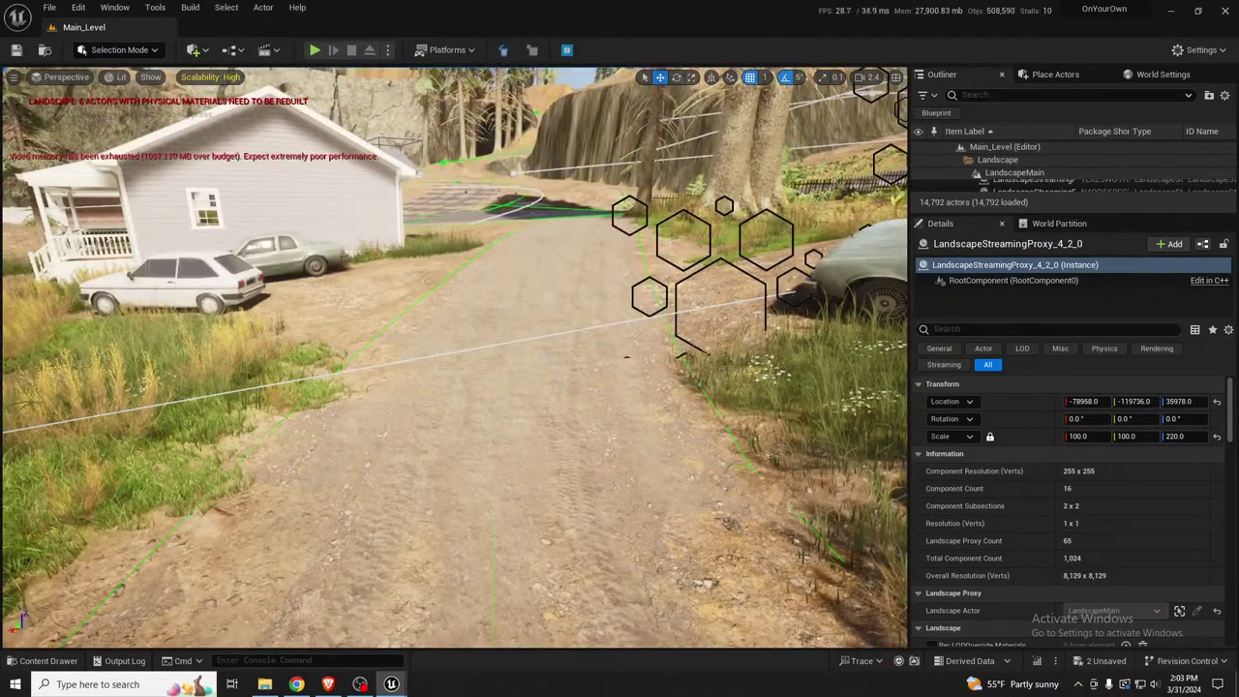
left_click(643, 353)
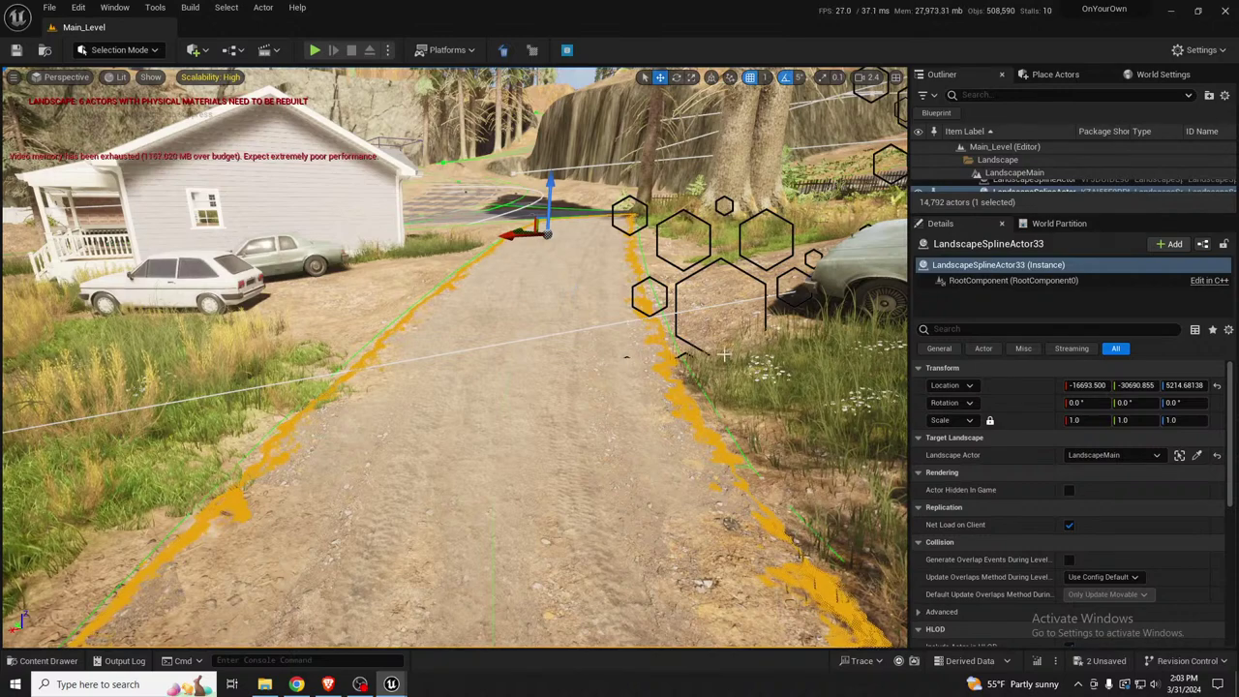
Switch to landscape editing with the Splines tool active
key("shift+2")
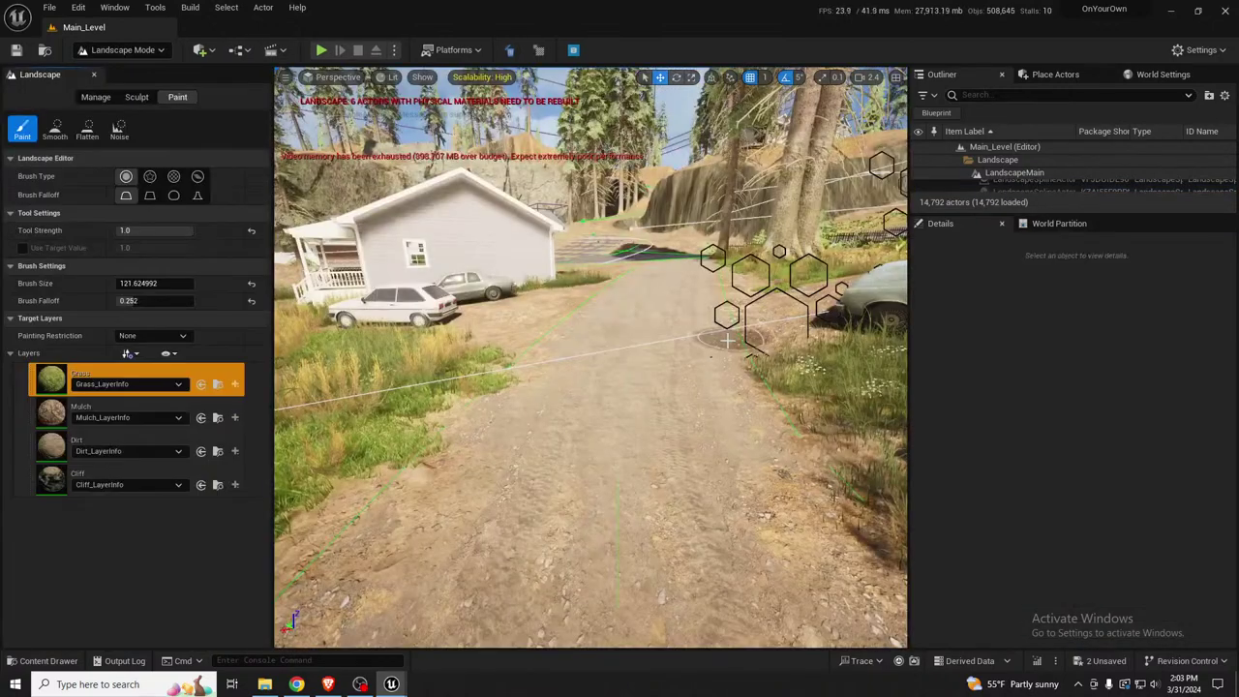
left_click(96, 98)
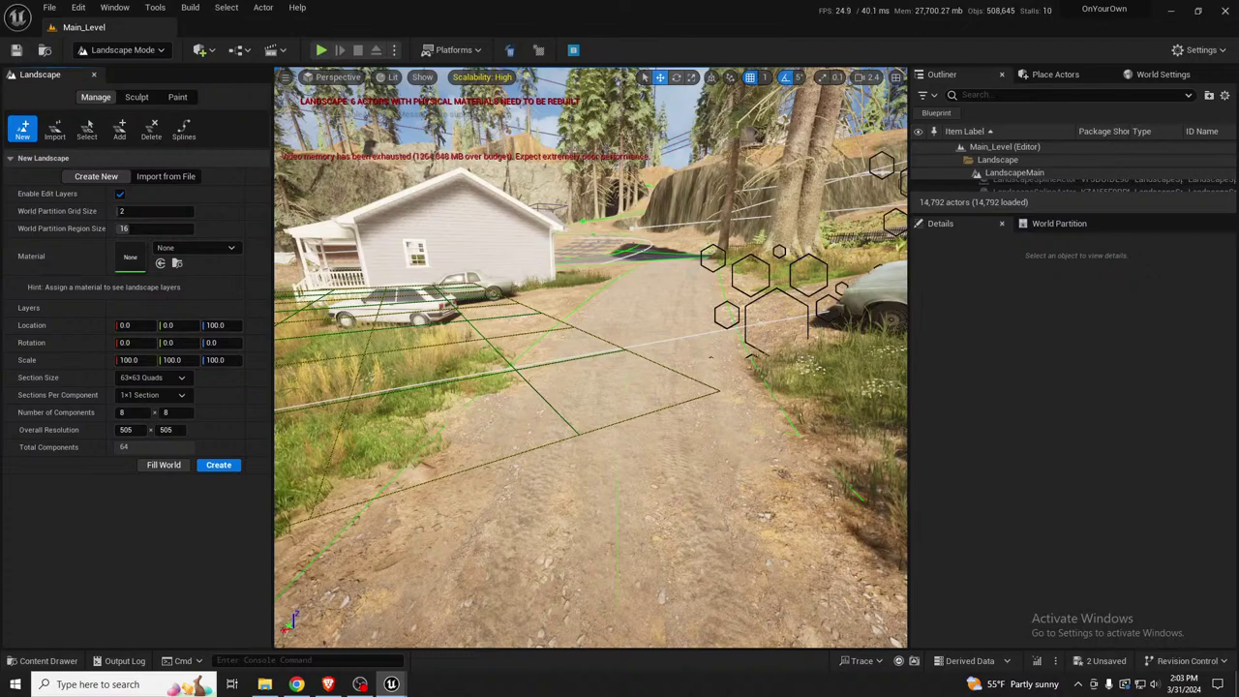
right_click_drag(590, 358, 513, 402)
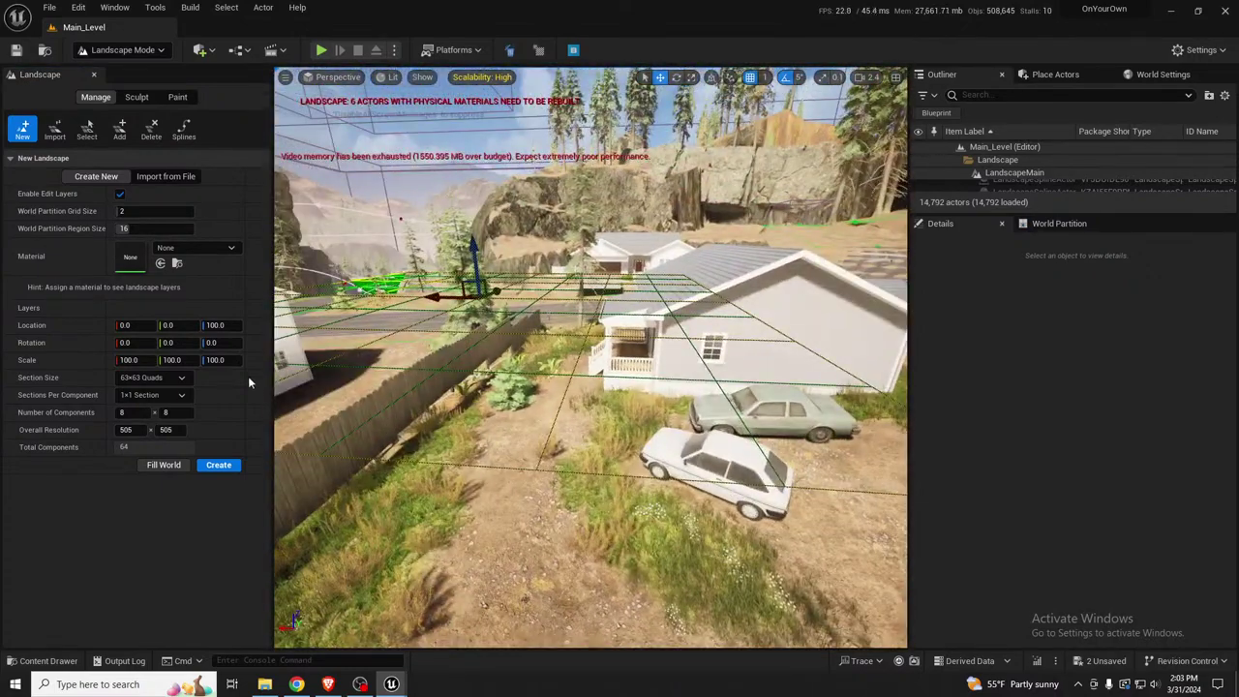
left_click(54, 129)
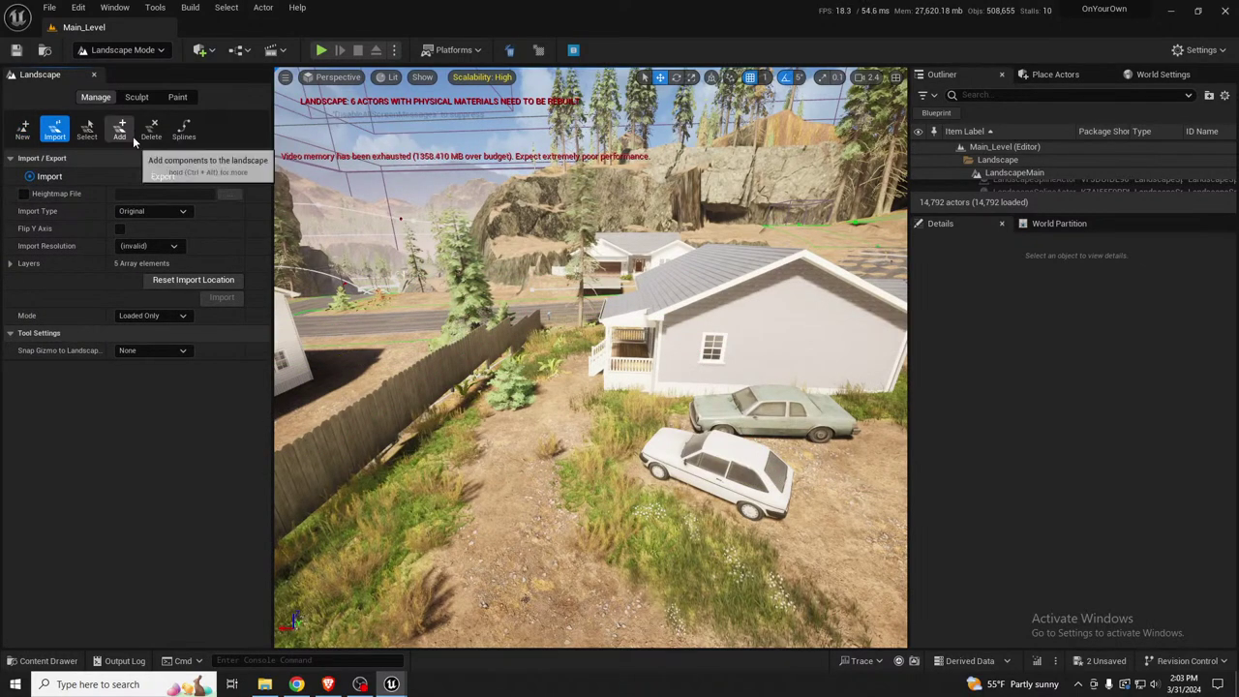
left_click(177, 98)
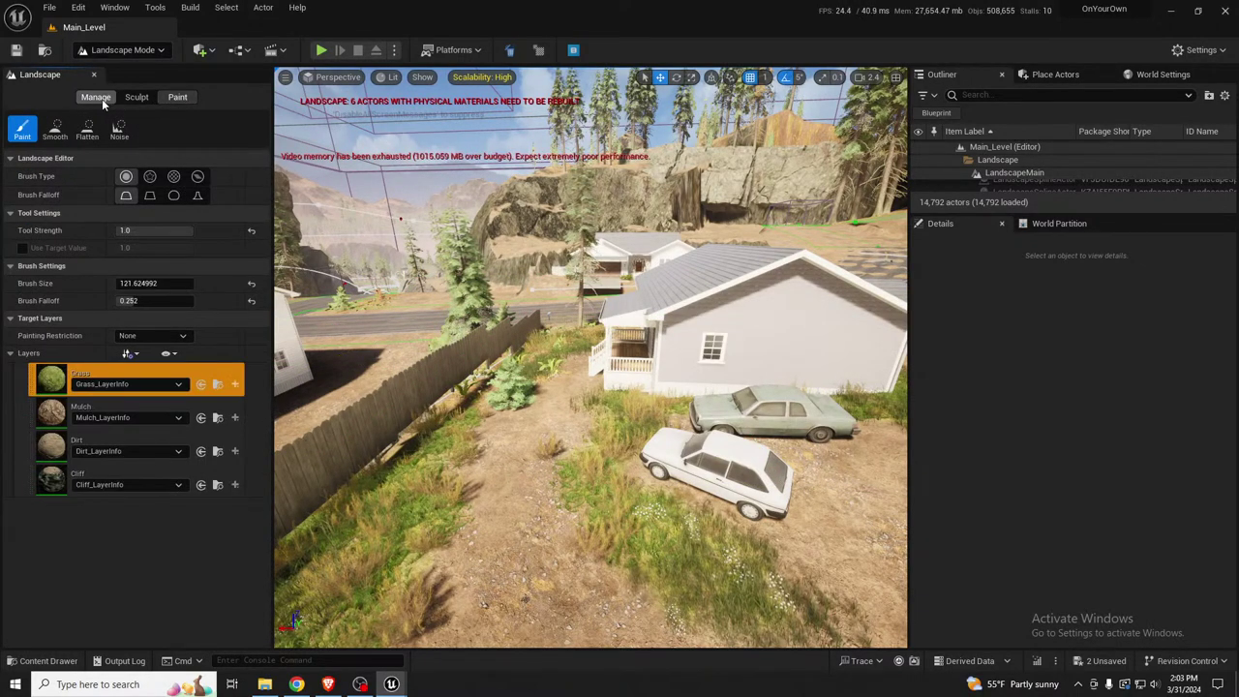
left_click(95, 97)
left_click(183, 129)
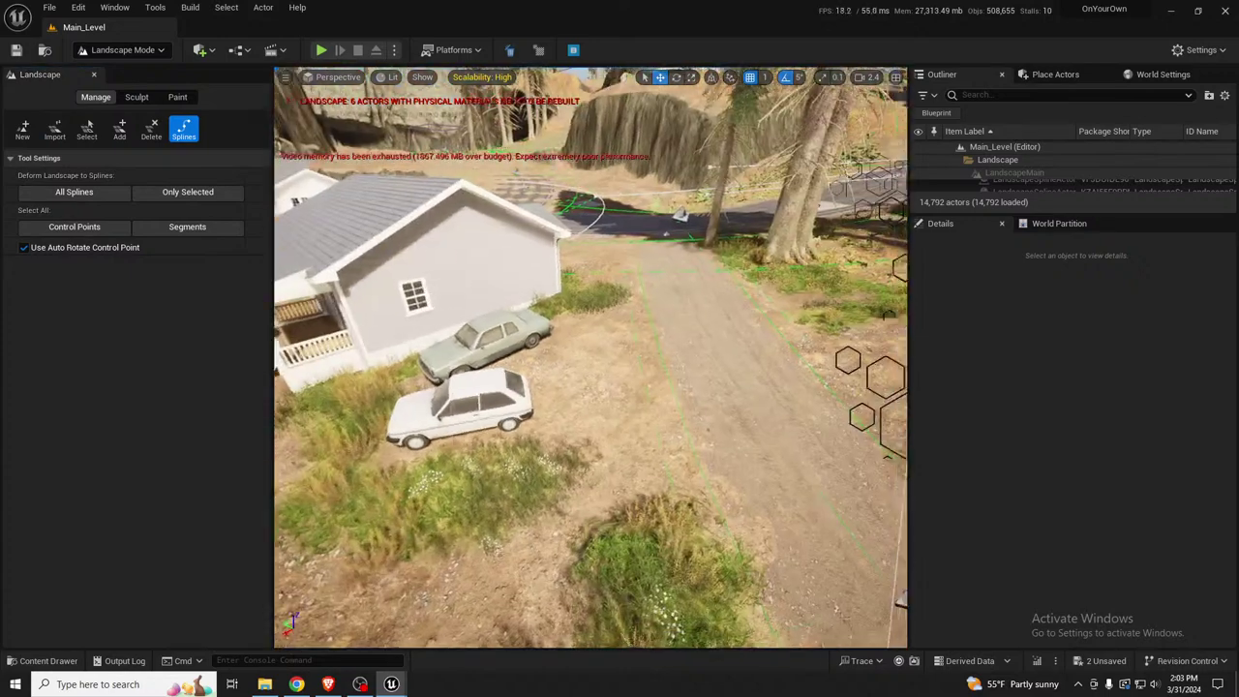
Select a control point on the dirt road spline and extend the selection to all connected segments
right_click_drag(590, 359, 643, 358)
left_click(622, 218)
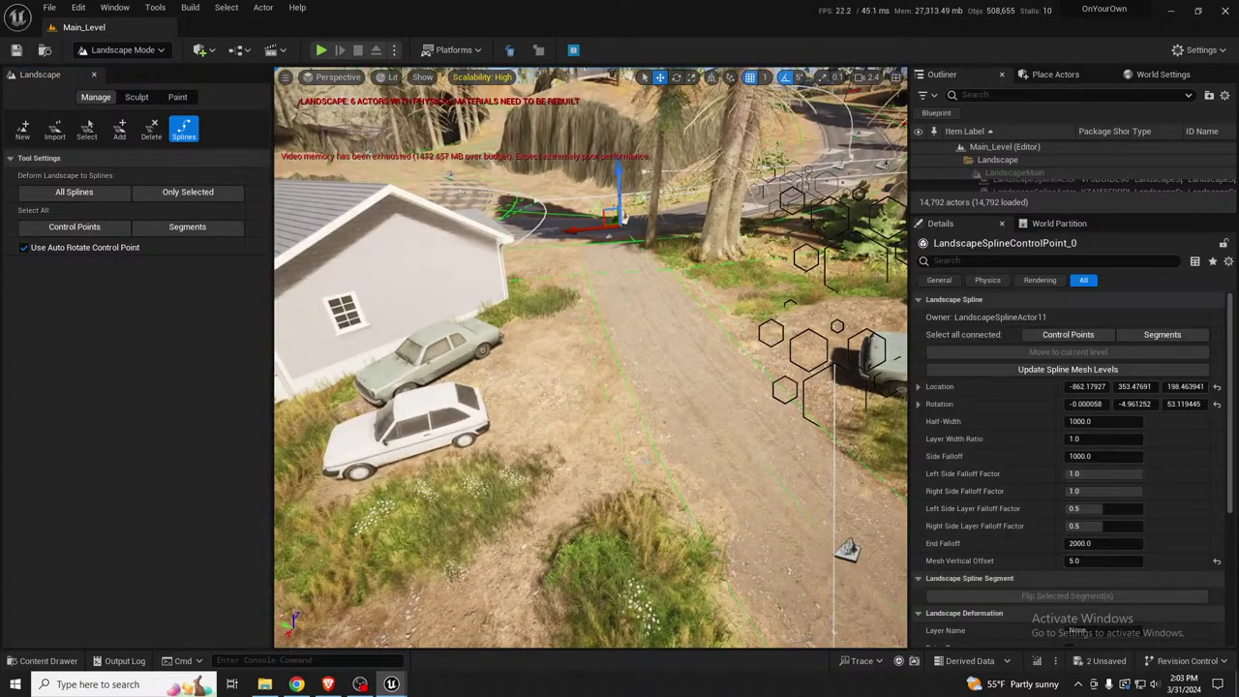
right_click_drag(624, 221, 682, 251)
left_click(722, 432)
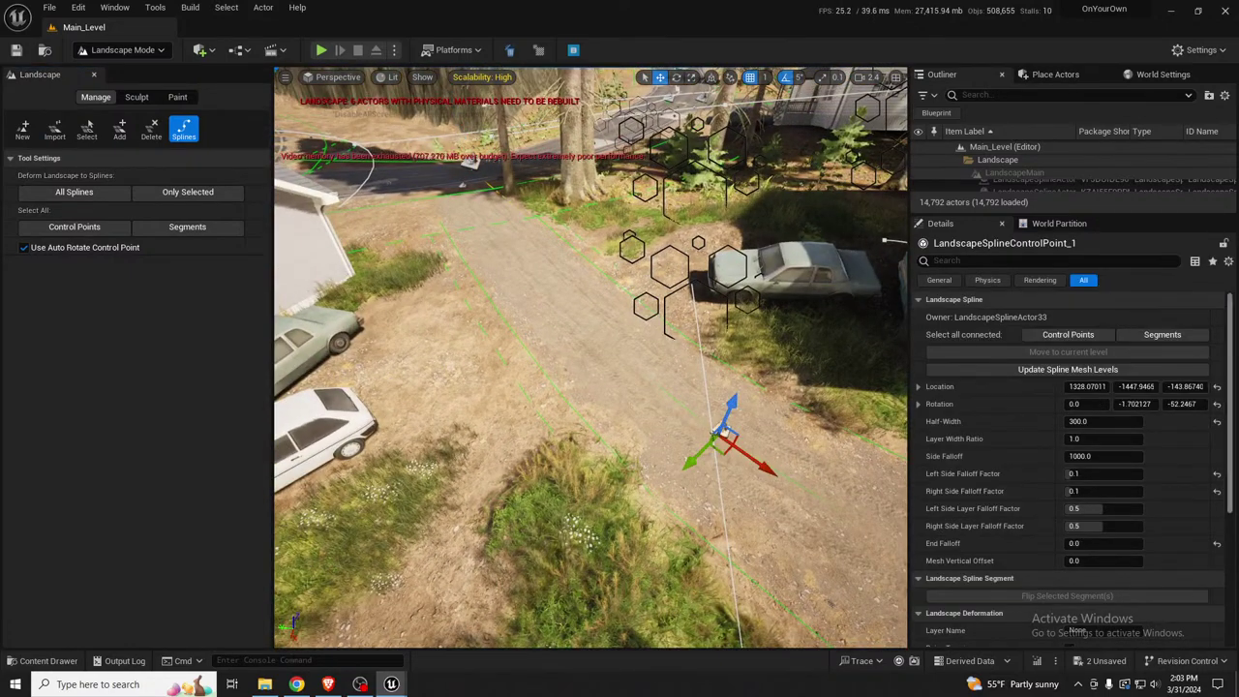
left_click(1162, 334)
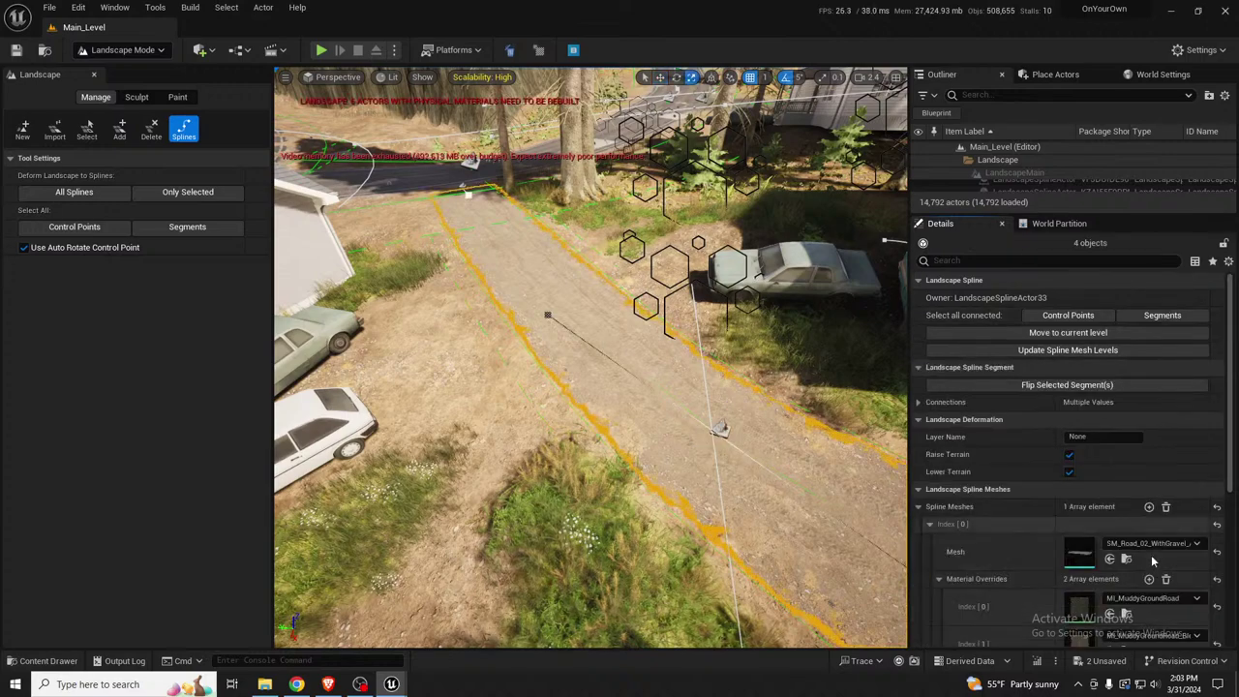
Open the road spline mesh's second material override and examine its parameters through to the parent material
scroll(1147, 567, "down", 2)
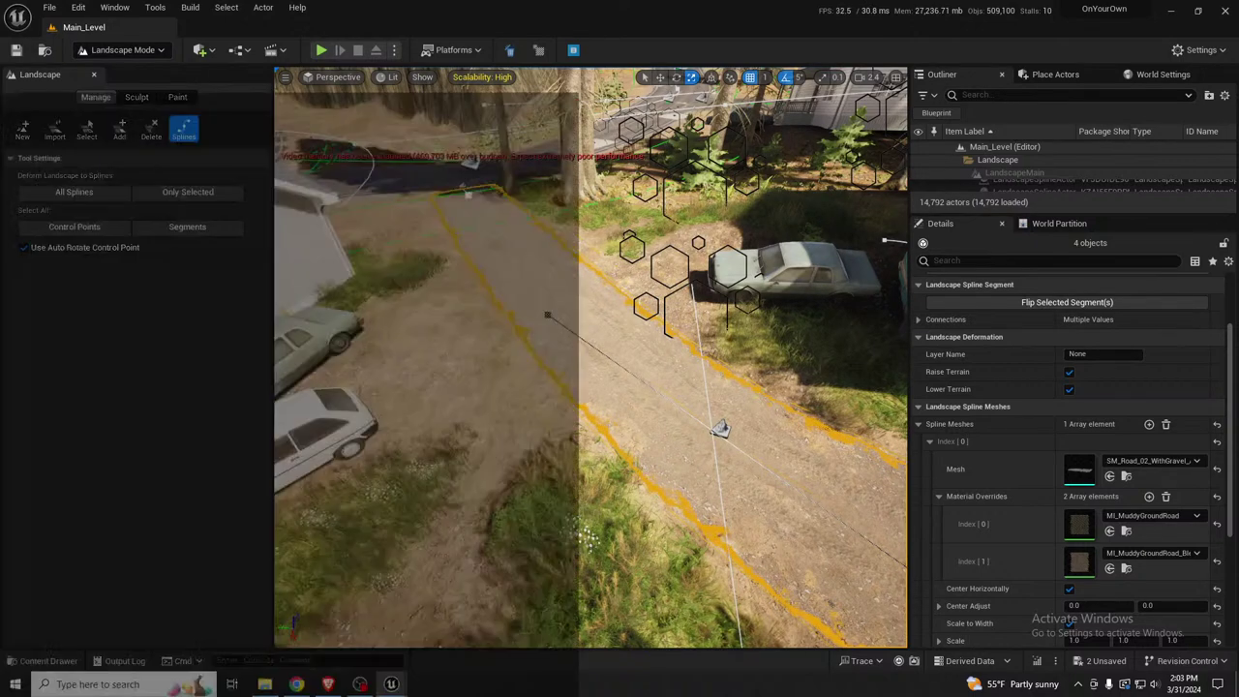
left_click_drag(0, 104, 490, 97)
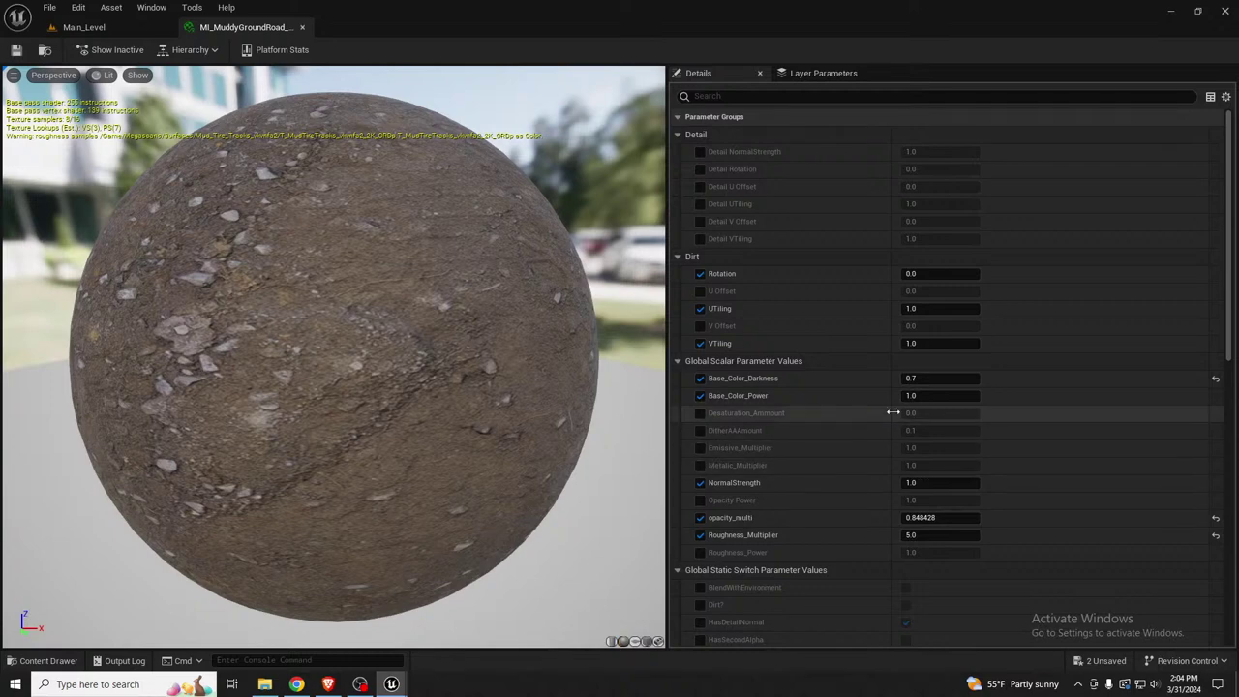
scroll(846, 373, "down", 9)
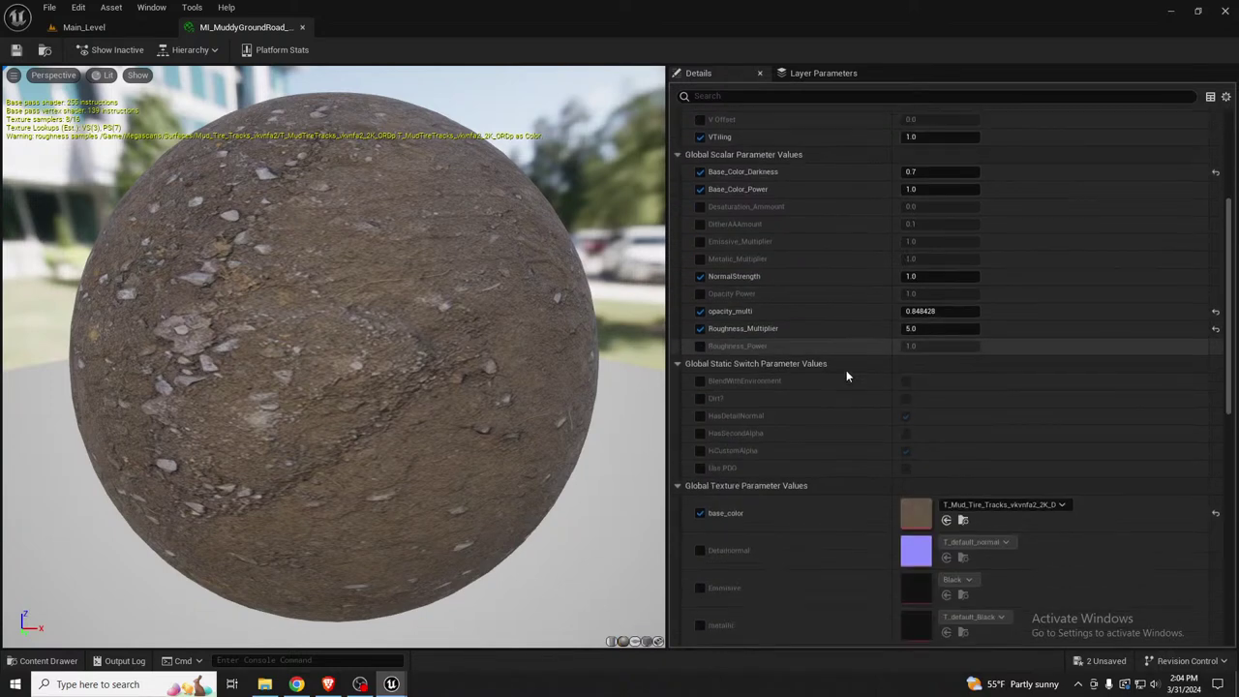
scroll(845, 375, "down", 3)
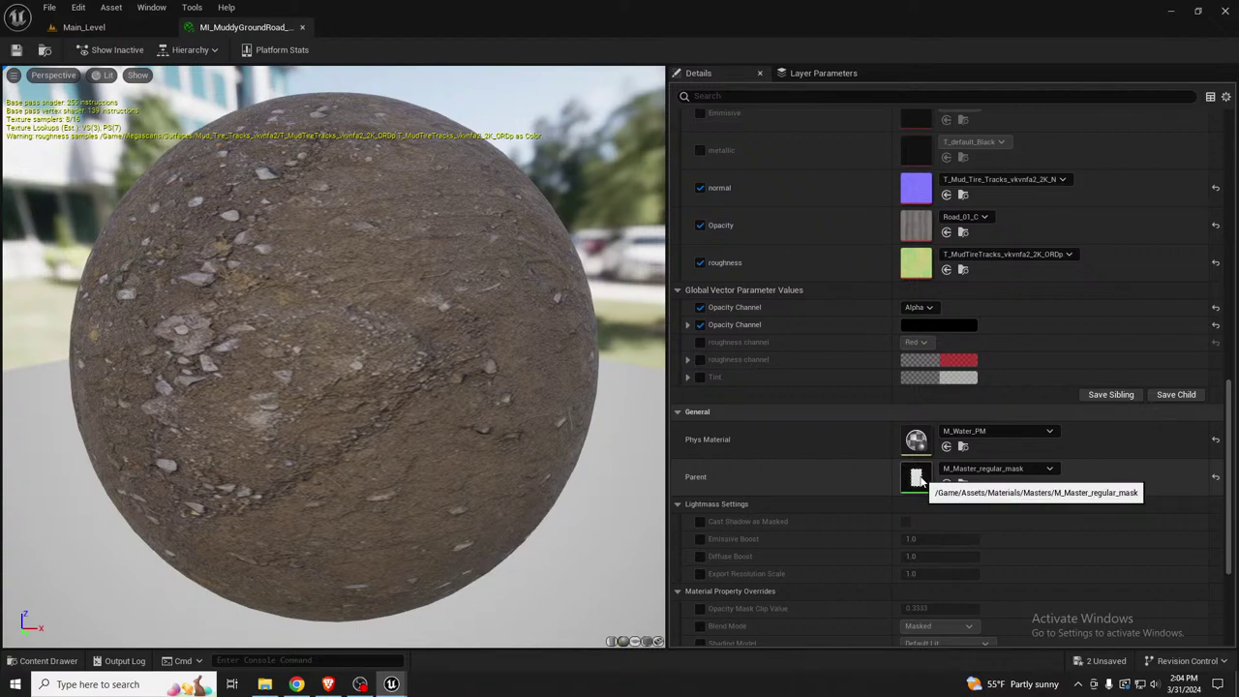
Open the parent material M_Master_regular_mask and examine the nodes that feed its opacity mask
double_click(918, 478)
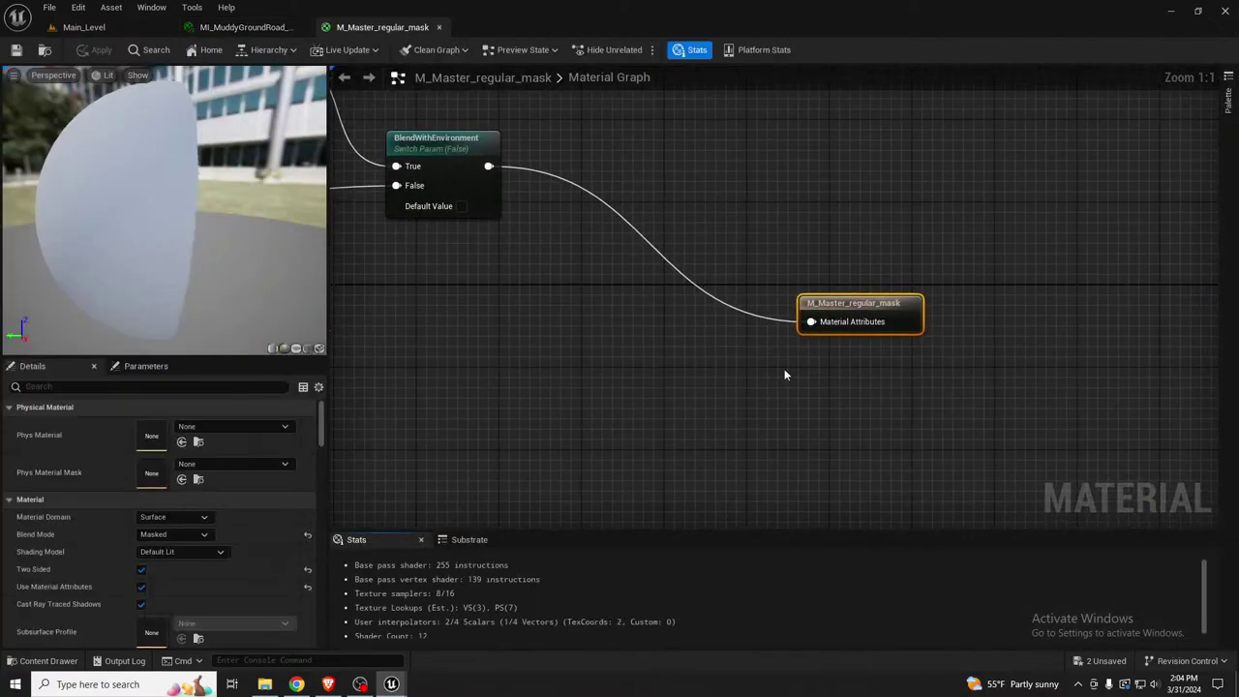
scroll(974, 341, "down", 10)
scroll(819, 369, "up", 5)
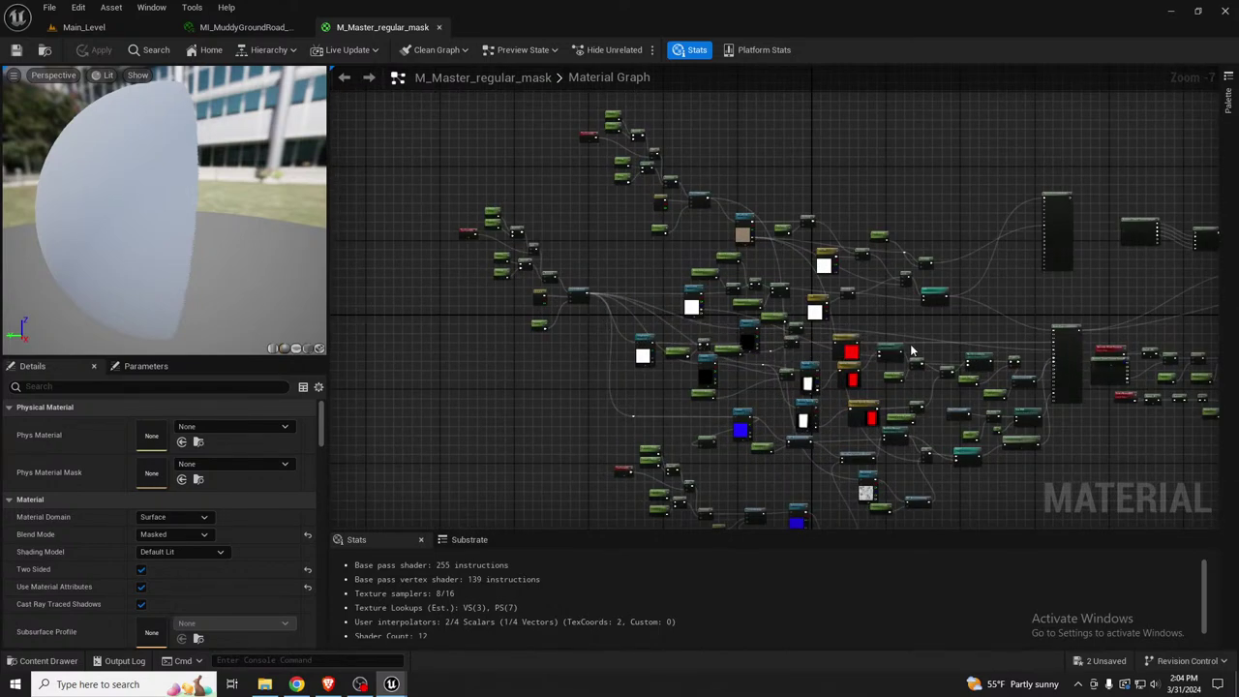
left_click_drag(205, 184, 275, 208)
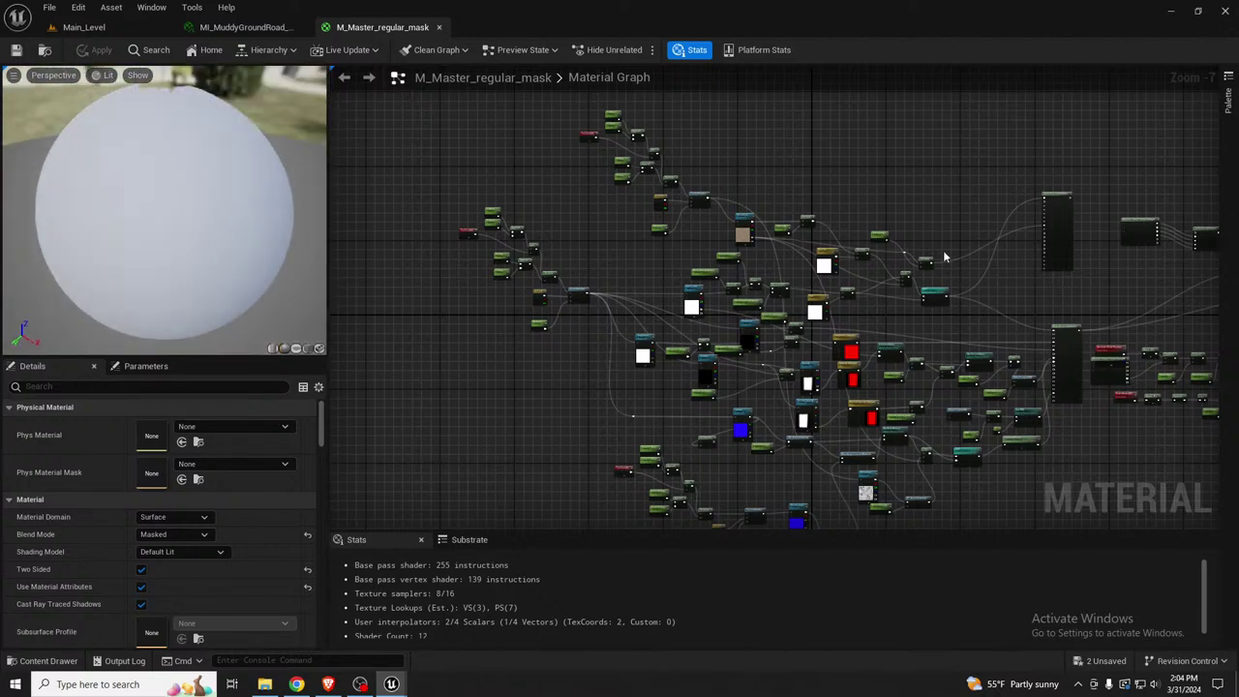
scroll(894, 253, "up", 5)
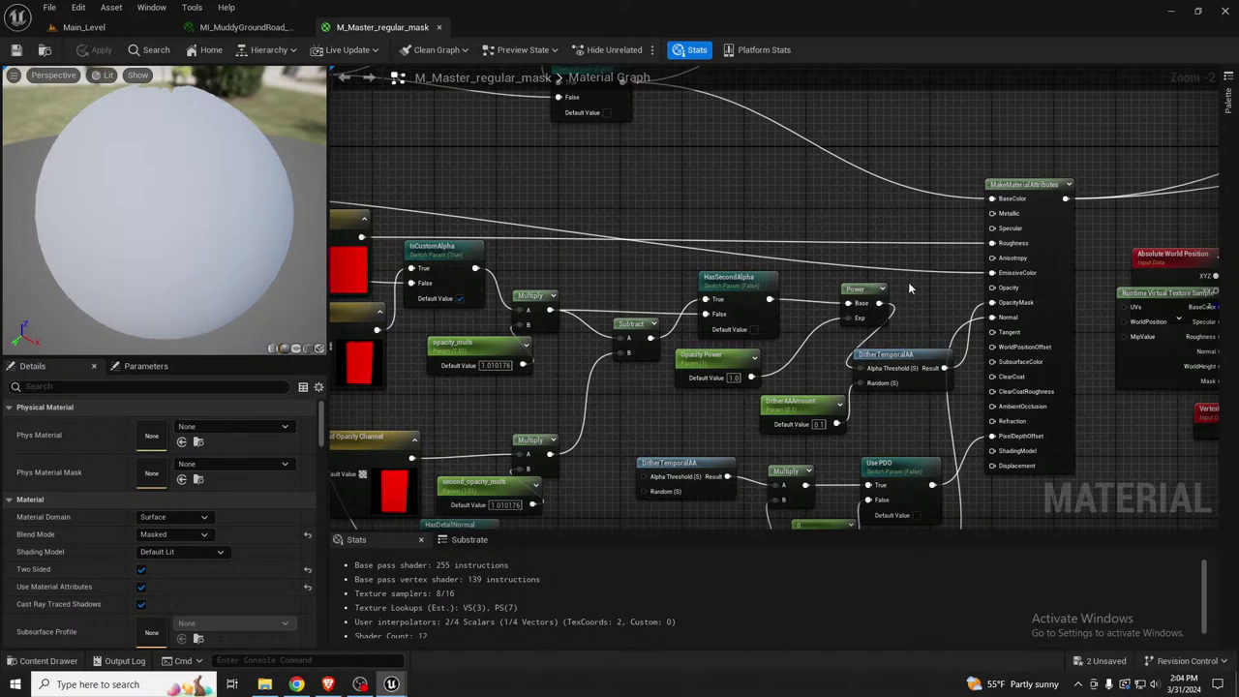
Tidy the opacity mask nodes by moving Power closer to HasSecondAlpha and DitherTemporalAA up beside Power
left_click_drag(862, 288, 820, 284)
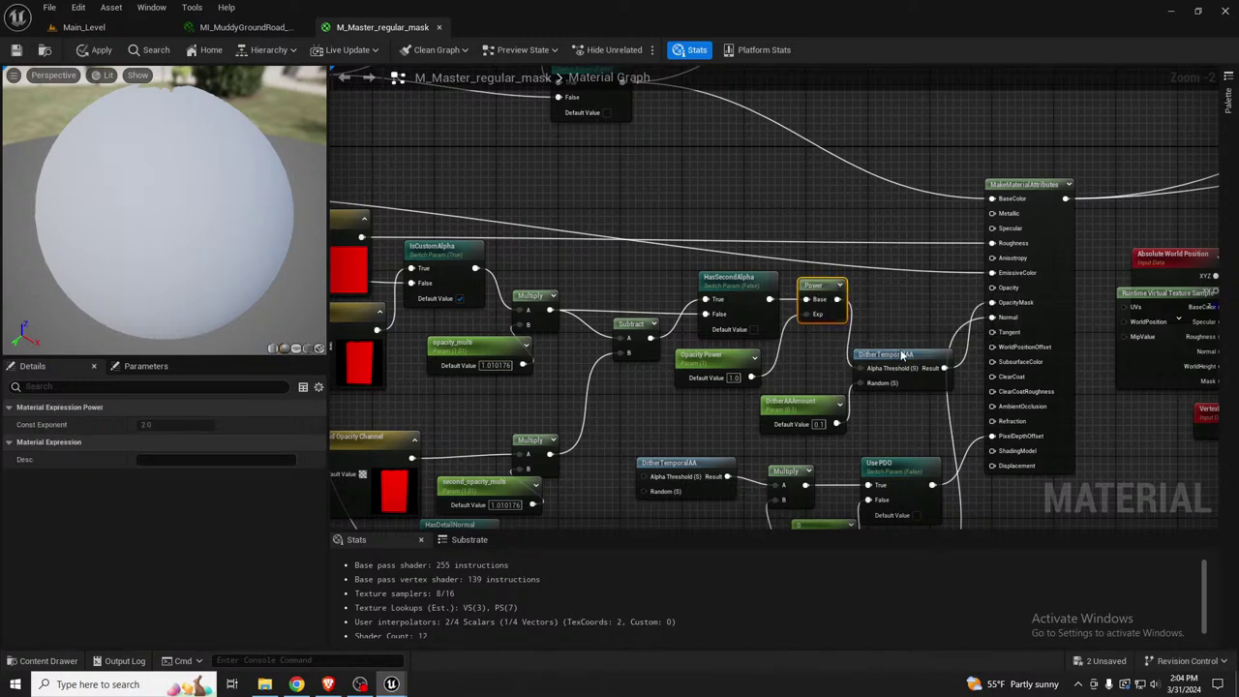
left_click_drag(902, 355, 908, 295)
right_click_drag(901, 389, 910, 351)
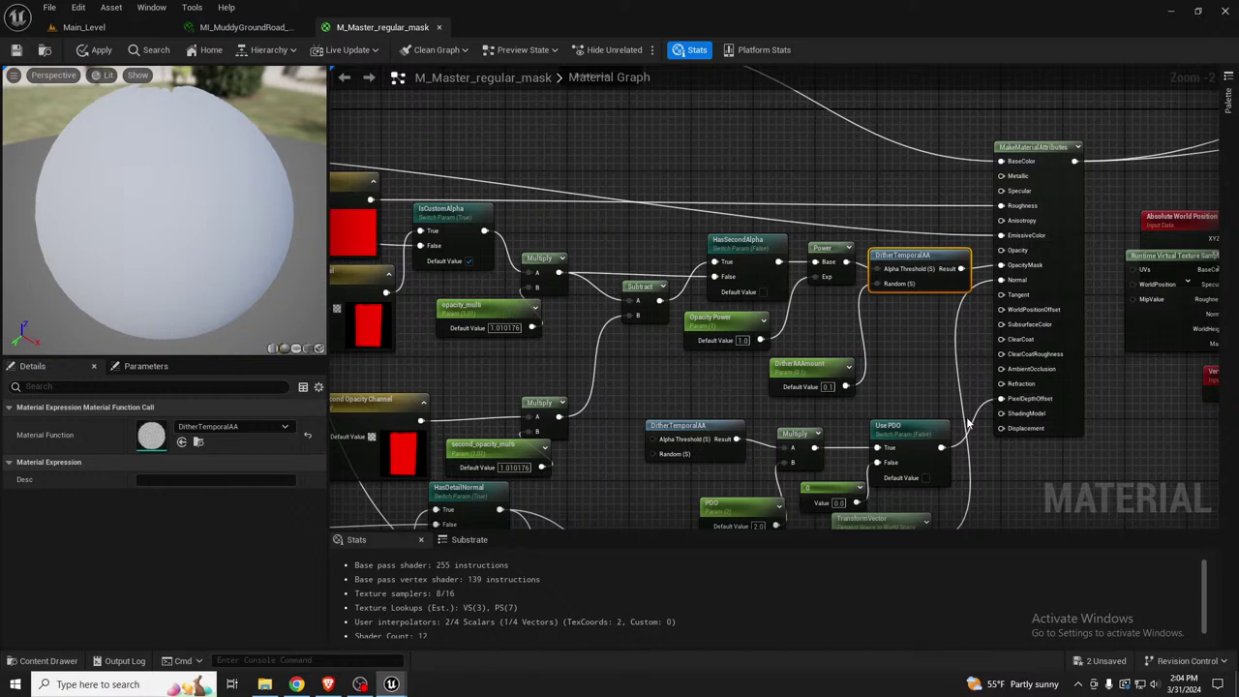
right_click_drag(902, 408, 916, 369)
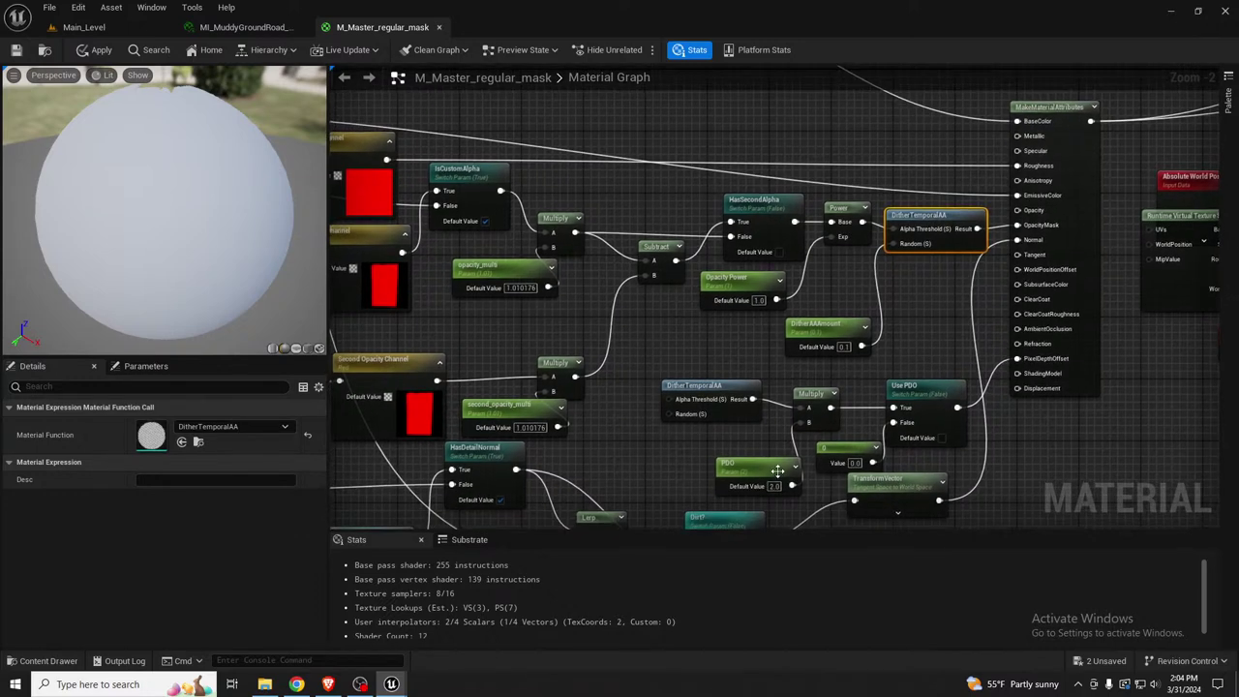
Tidy the pixel depth offset nodes by moving the PDO parameter directly beneath the DitherTemporalAA node beside its Multiply
left_click_drag(773, 476, 733, 454)
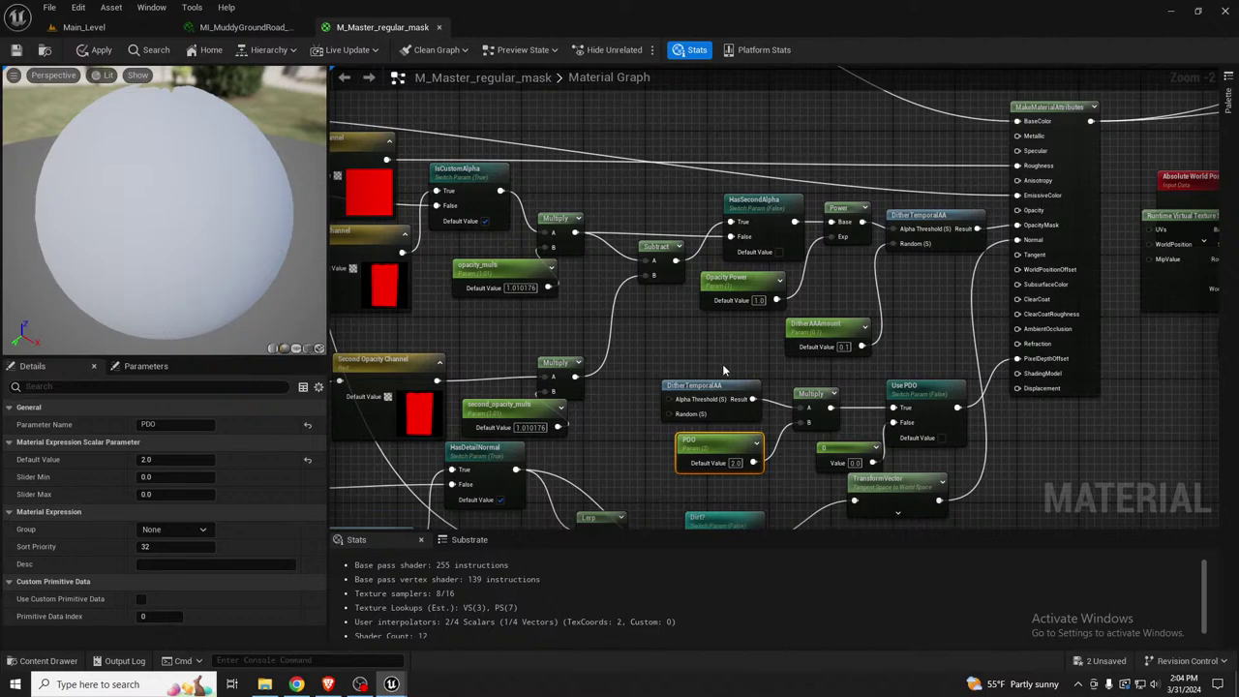
right_click_drag(716, 344, 722, 345)
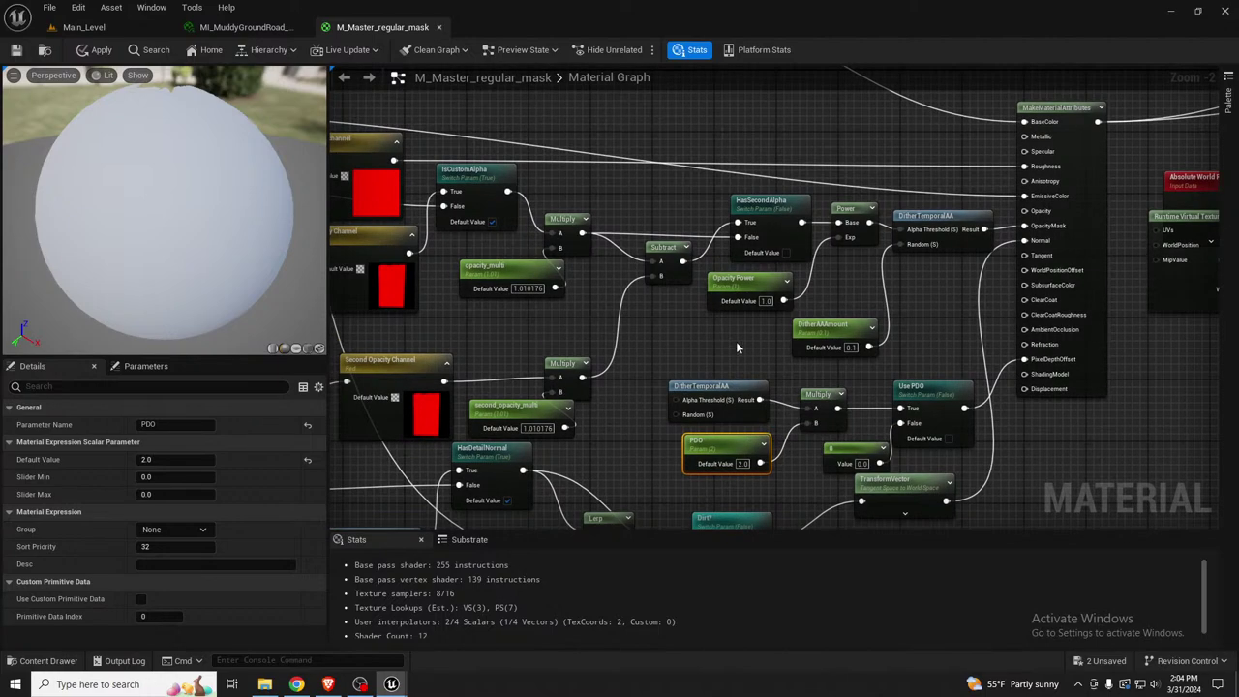
Examine the material graph from its final output back to the base_color, roughness and metallic texture parameters
scroll(781, 353, "down", 1)
right_click_drag(1046, 209, 547, 301)
scroll(547, 301, "down", 2)
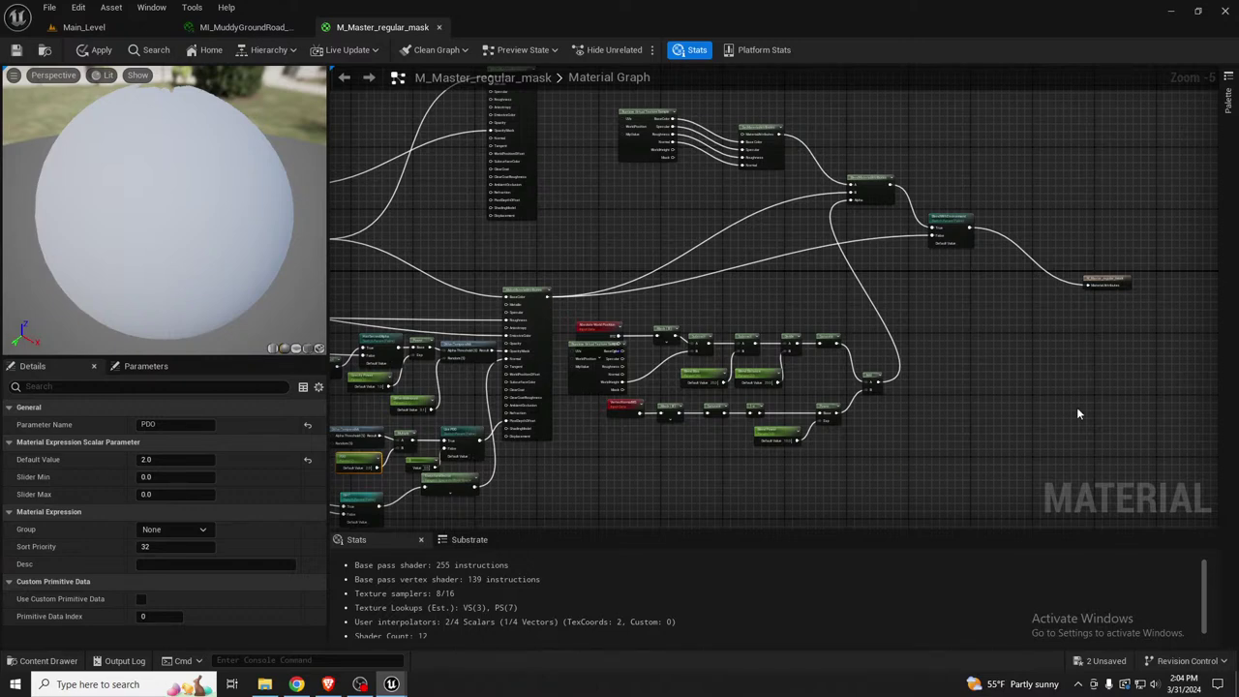
right_click_drag(464, 261, 1128, 303)
scroll(724, 429, "up", 1)
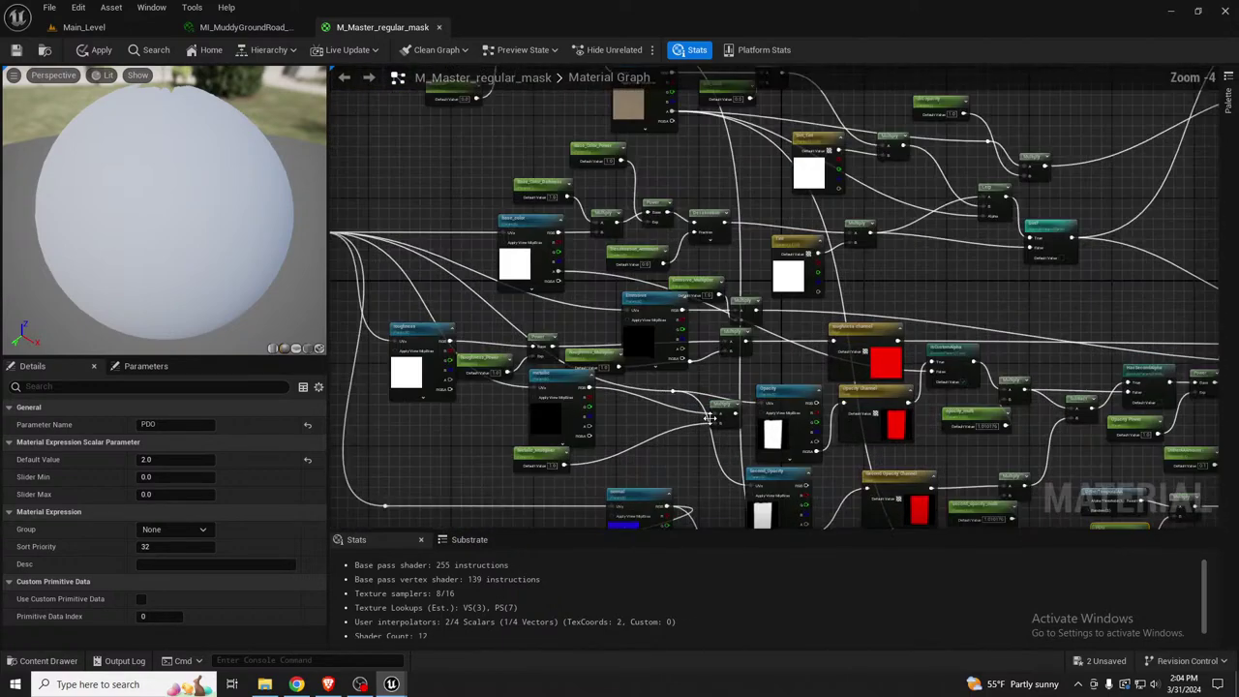
right_click_drag(619, 419, 702, 408)
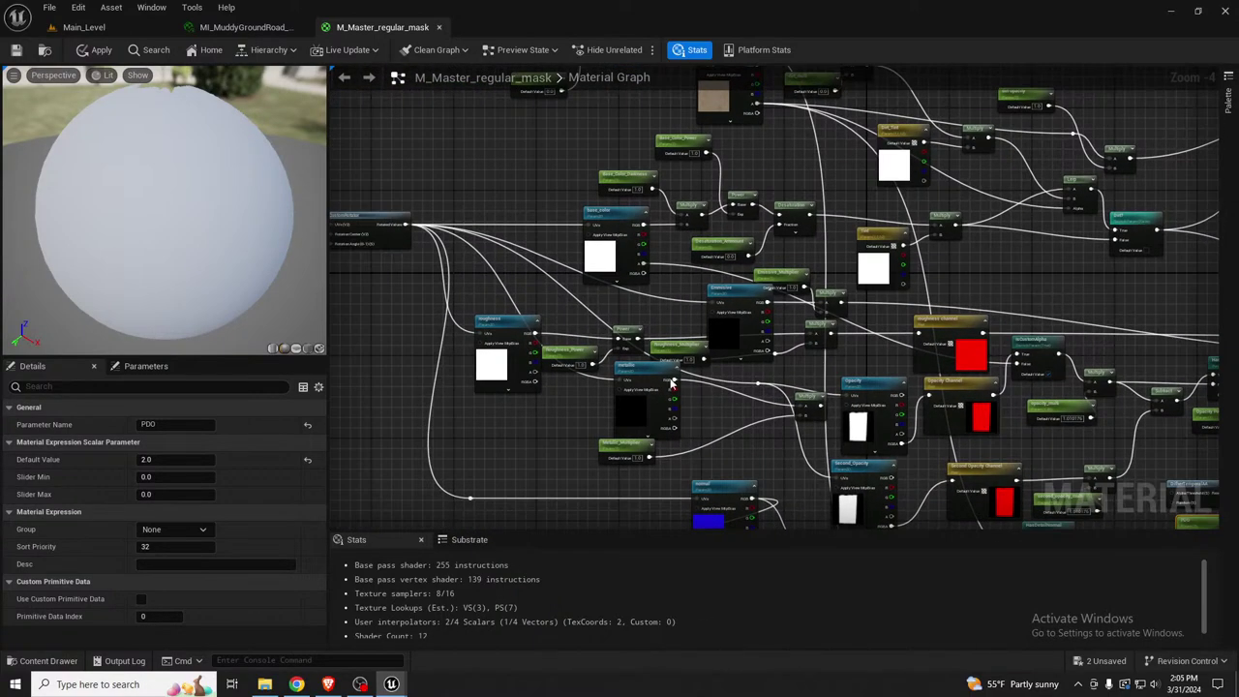
scroll(644, 241, "up", 1)
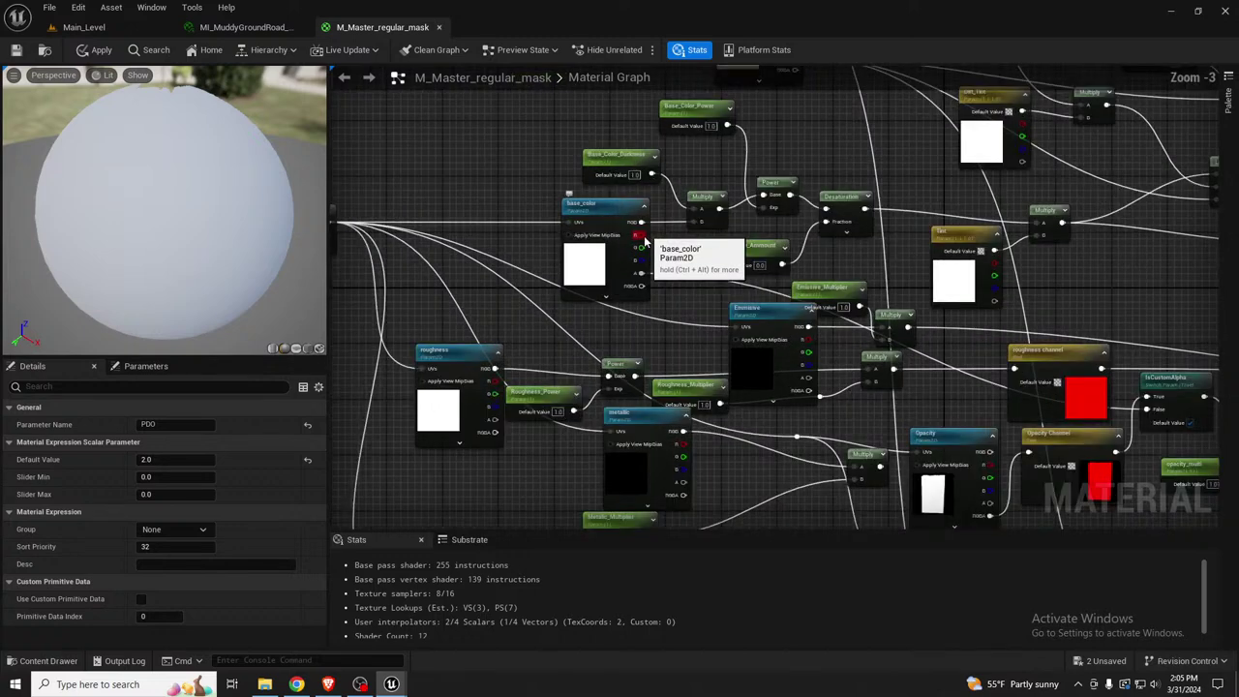
Widen the graph area and tidy the main UV nodes by spacing out TexCoord, UTiling, VTiling, U Offset and V Offset around their Append nodes
left_click_drag(319, 204, 220, 208)
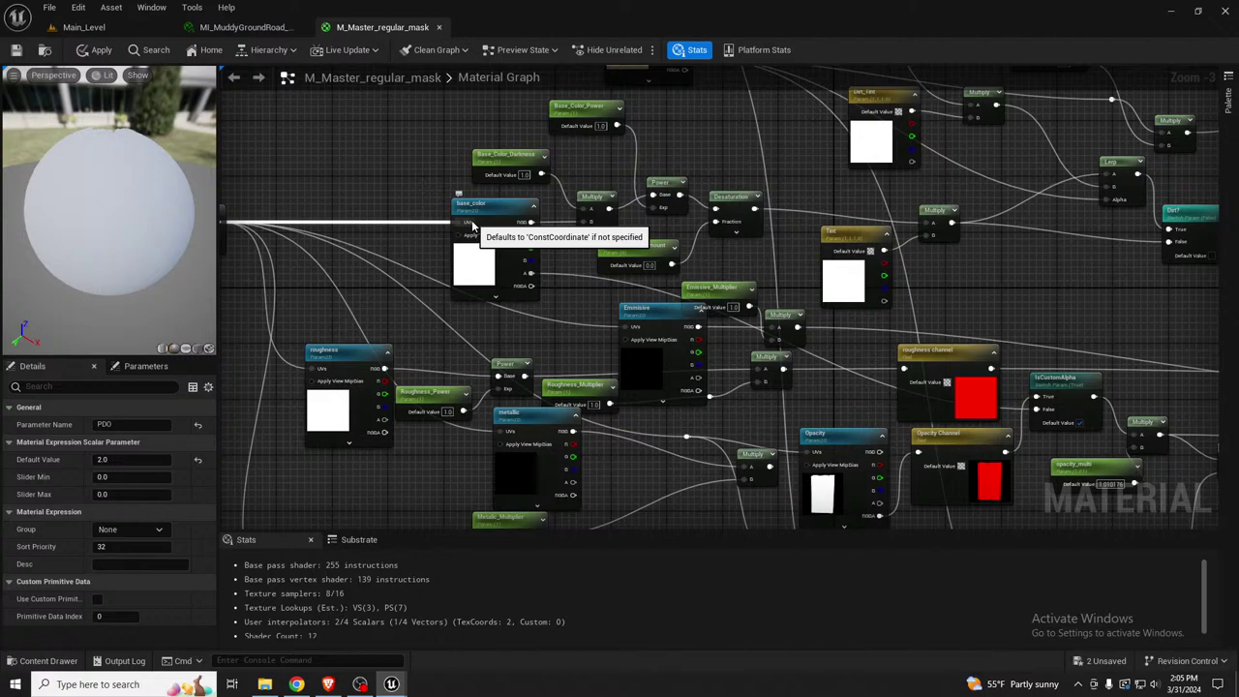
right_click_drag(471, 225, 1037, 297)
right_click_drag(869, 257, 885, 293)
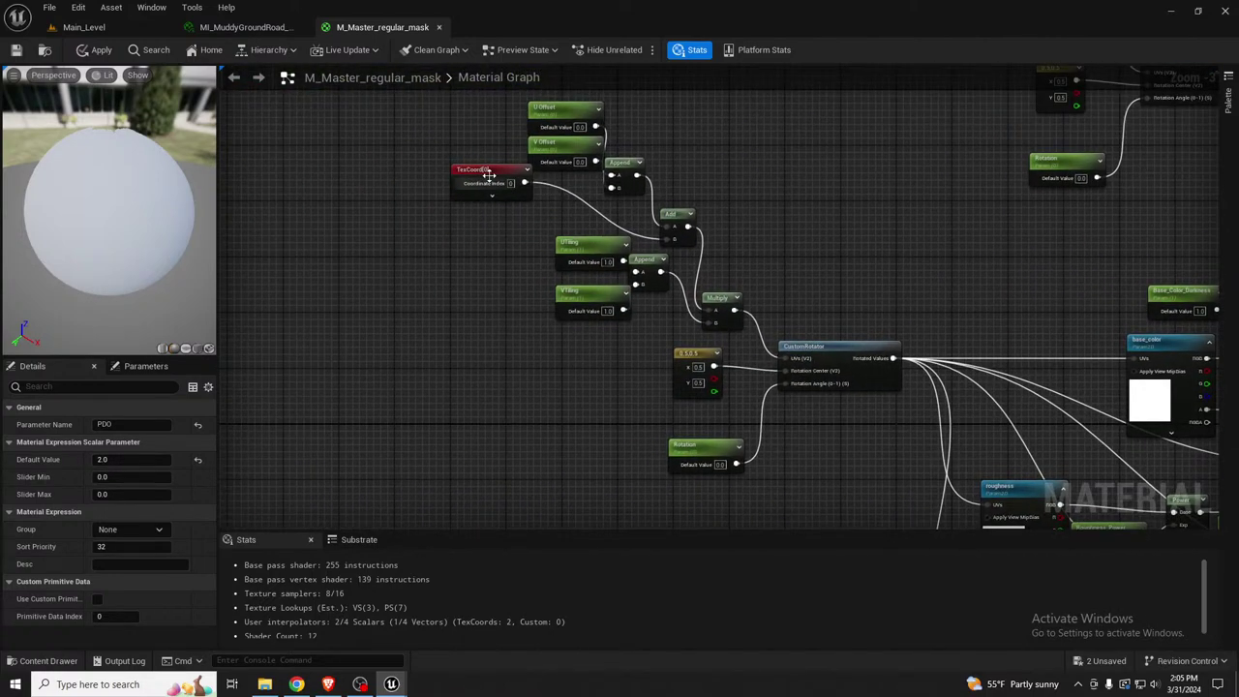
left_click_drag(489, 174, 490, 232)
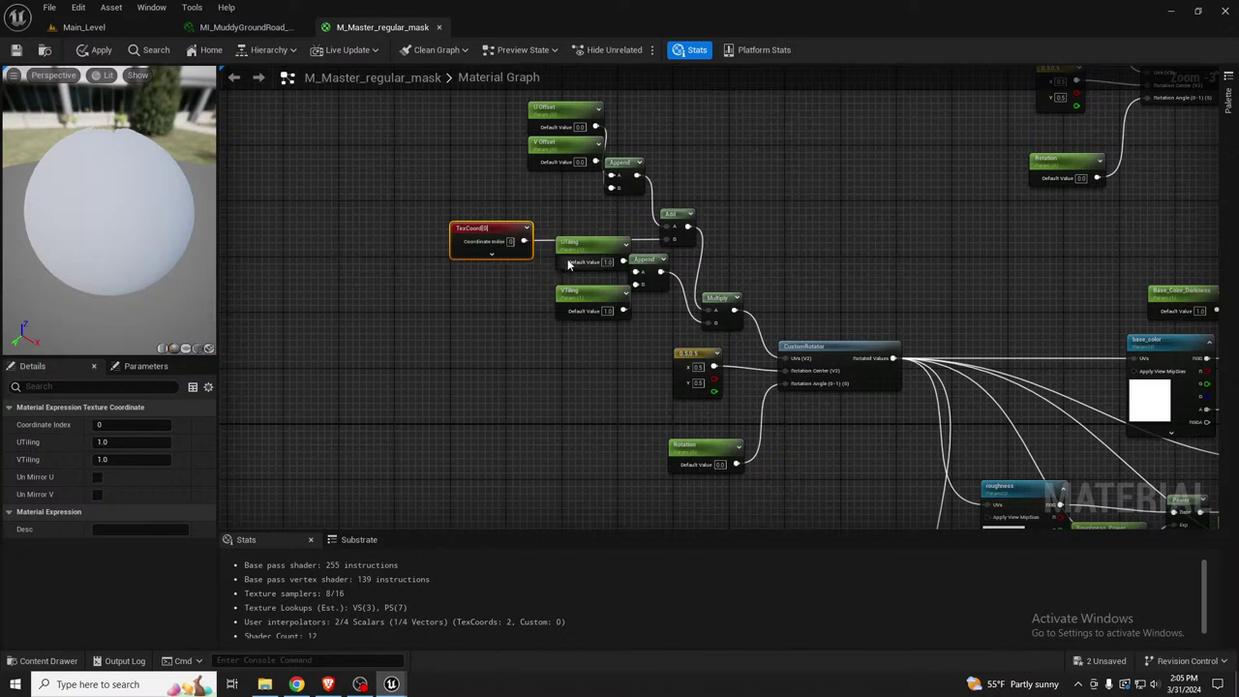
left_click_drag(551, 265, 556, 315)
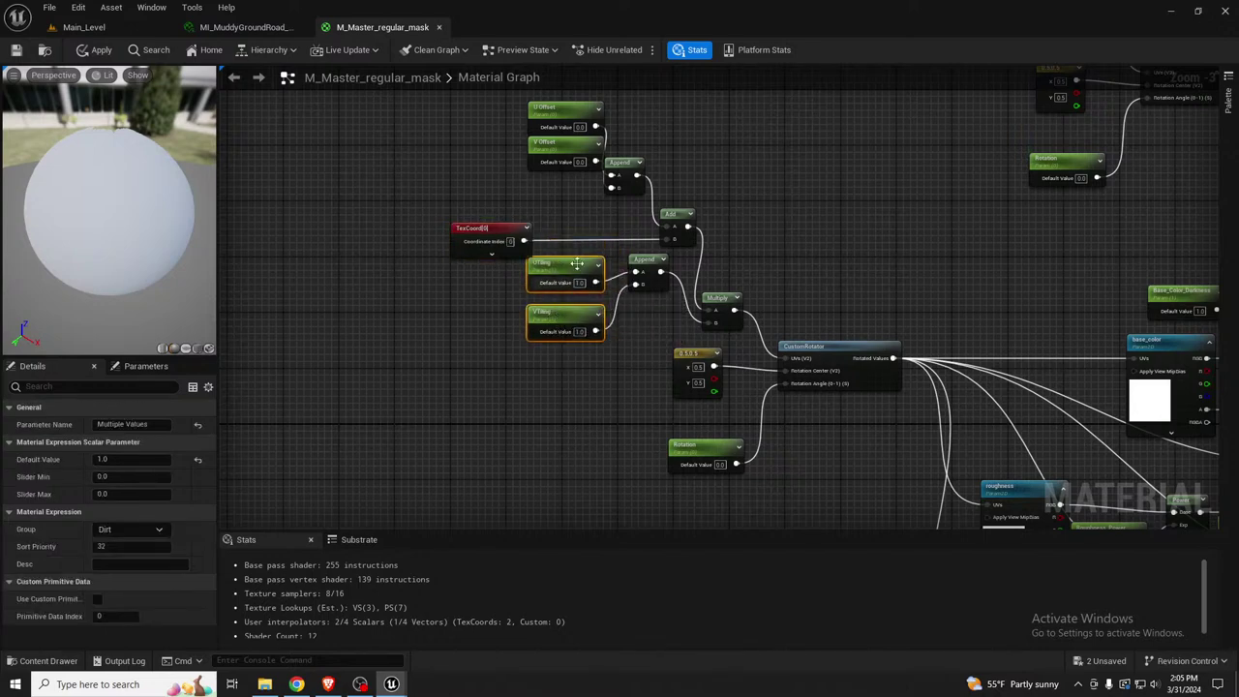
left_click_drag(487, 121, 535, 182)
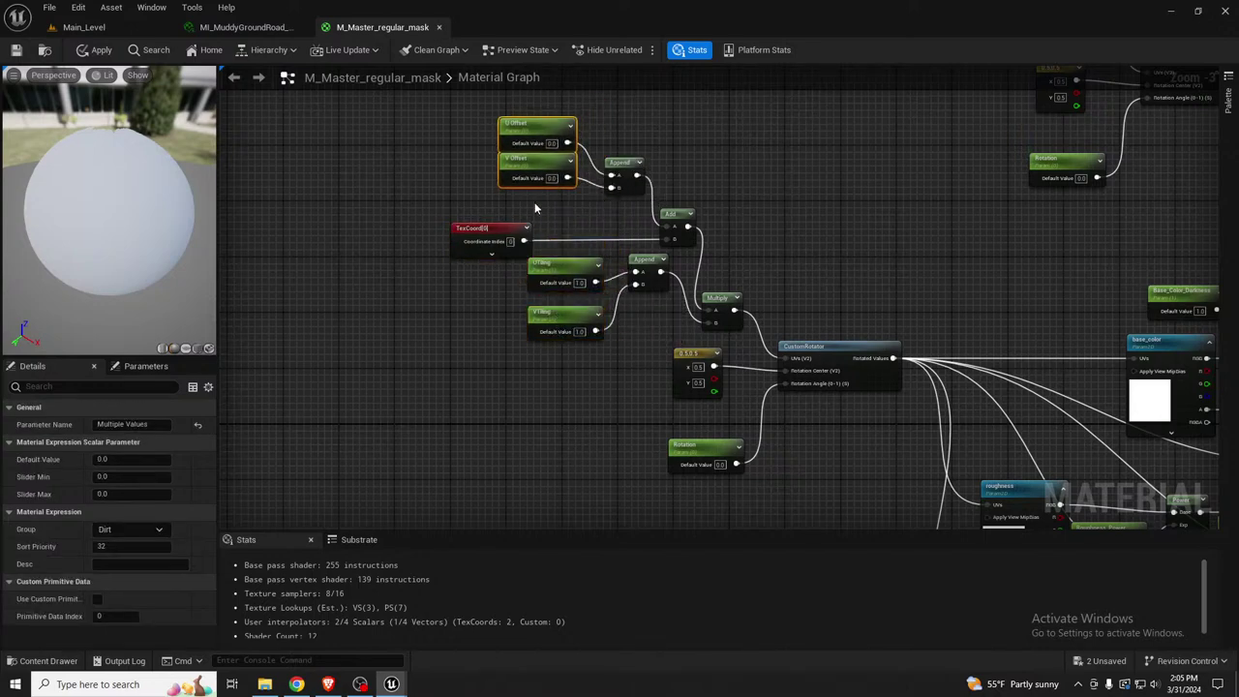
scroll(589, 221, "up", 1)
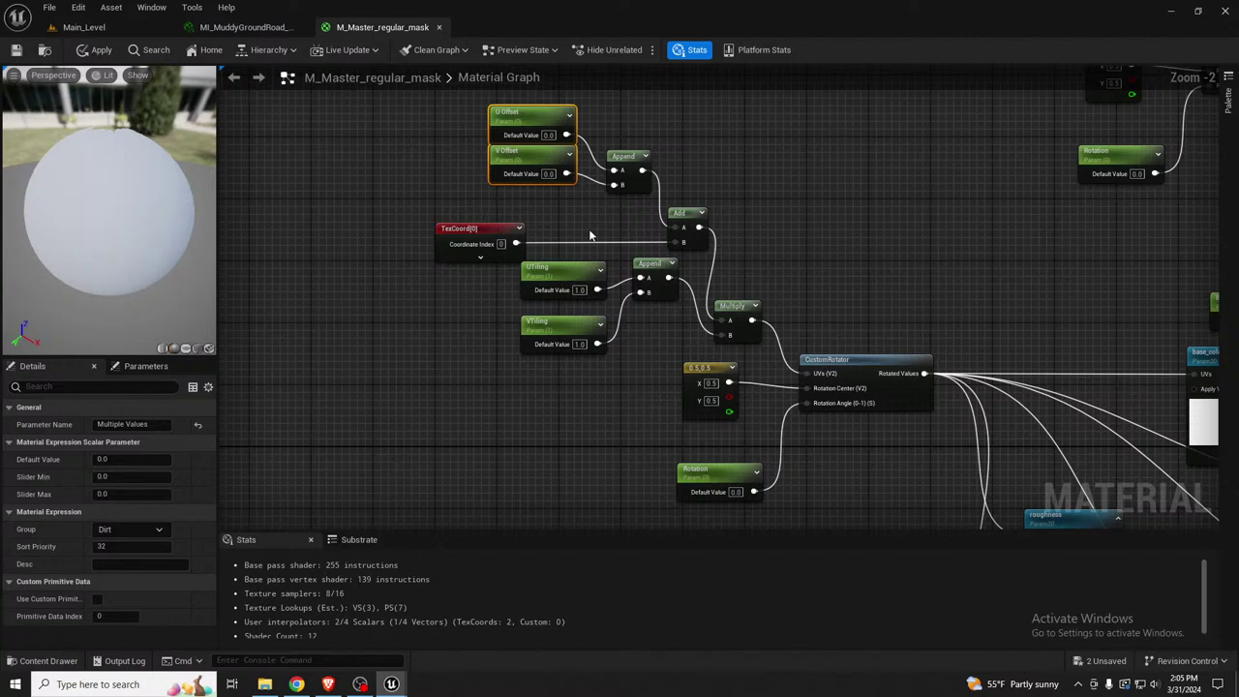
right_click_drag(599, 277, 596, 263)
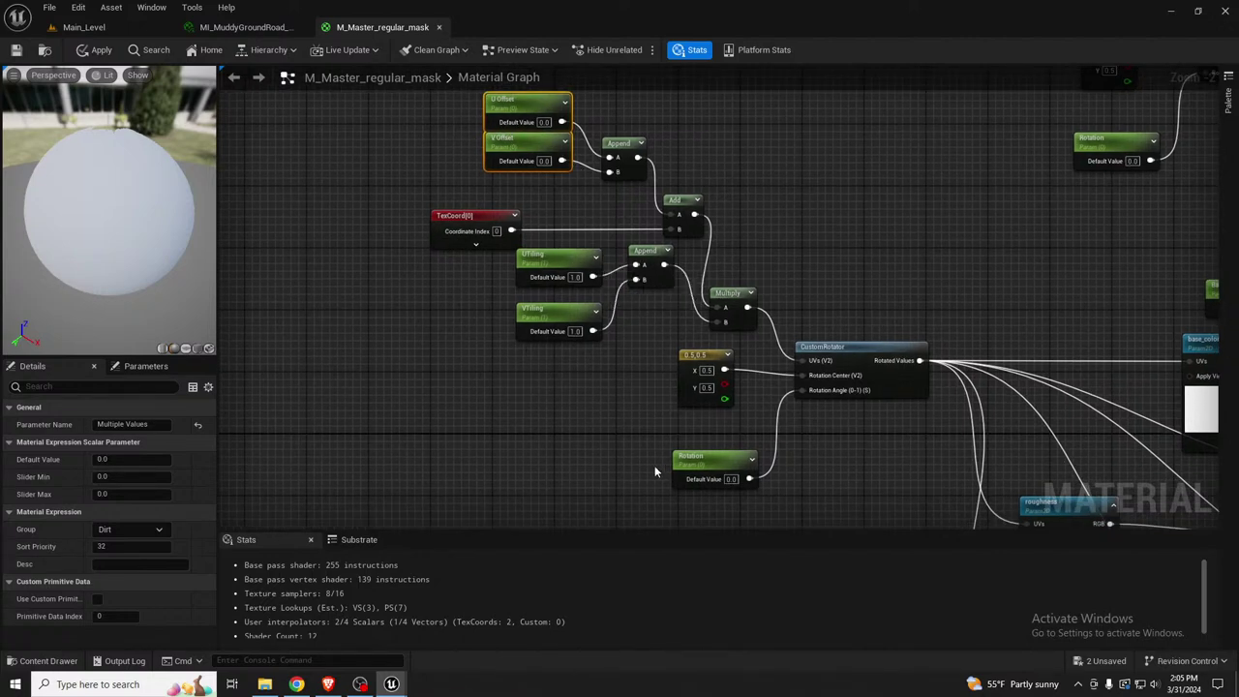
Examine the chain from CustomRotator through the texture and opacity nodes to MakeMaterialAttributes and the Runtime Virtual Texture blend nodes
right_click_drag(888, 454, 676, 307)
right_click_drag(961, 312, 721, 227)
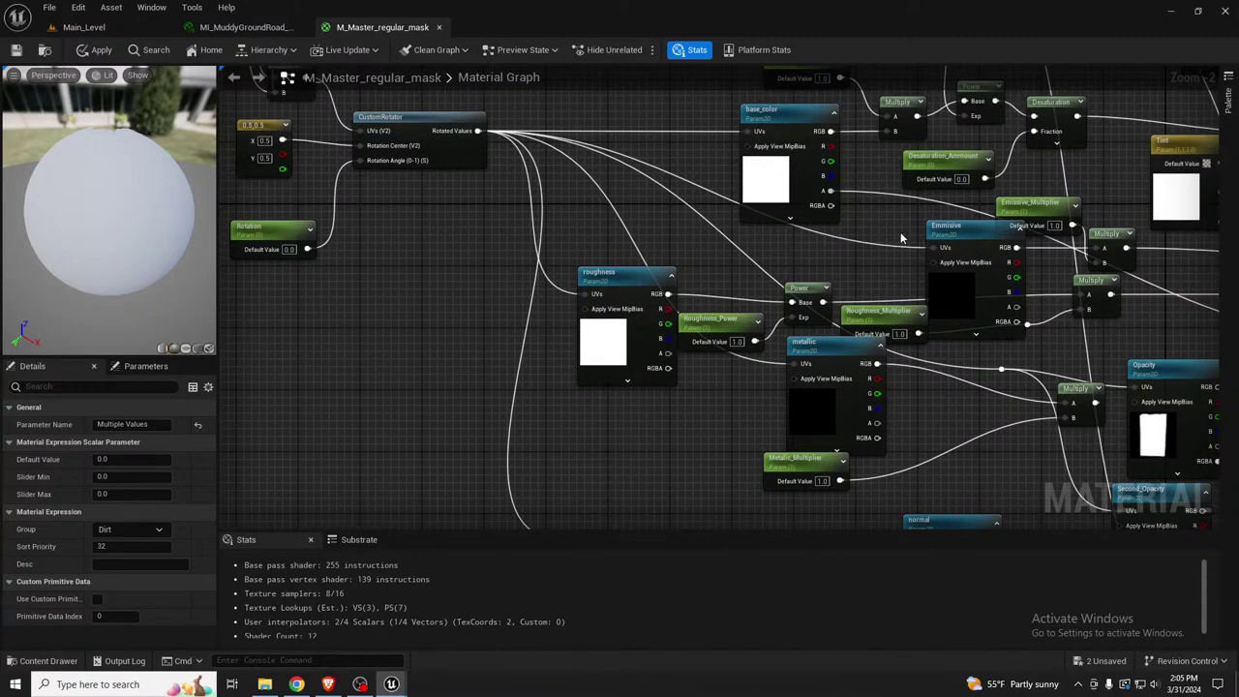
right_click_drag(897, 235, 844, 295)
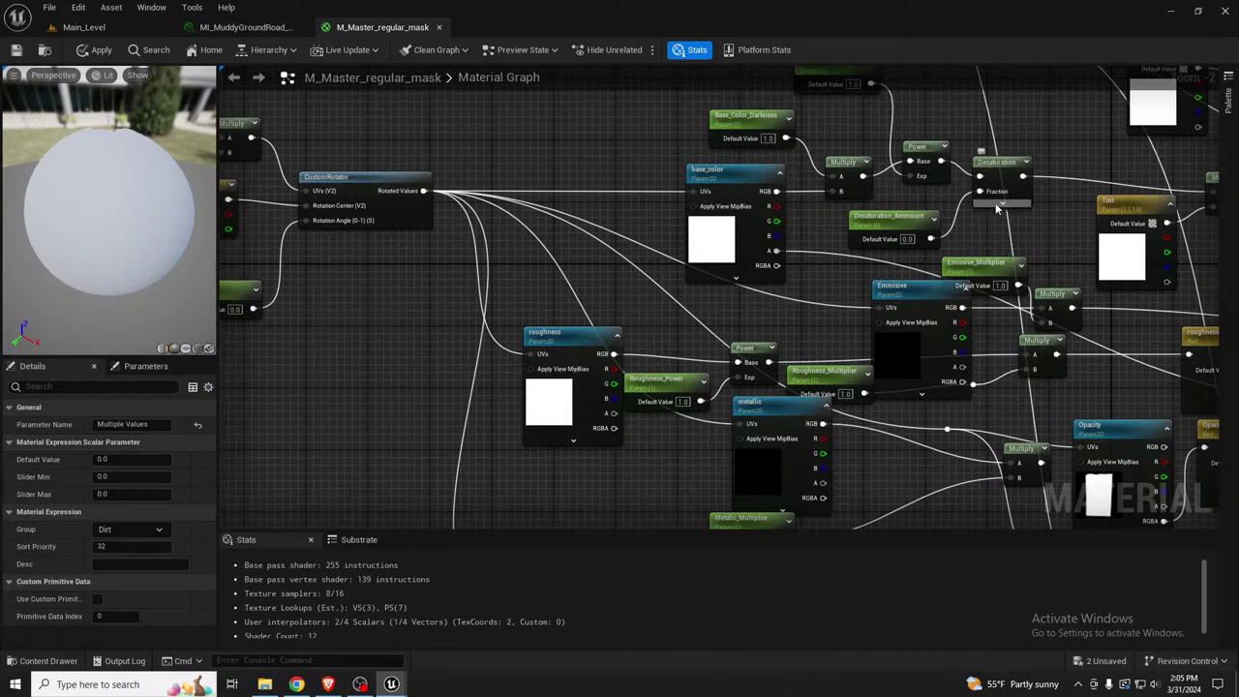
right_click_drag(1076, 256, 997, 190)
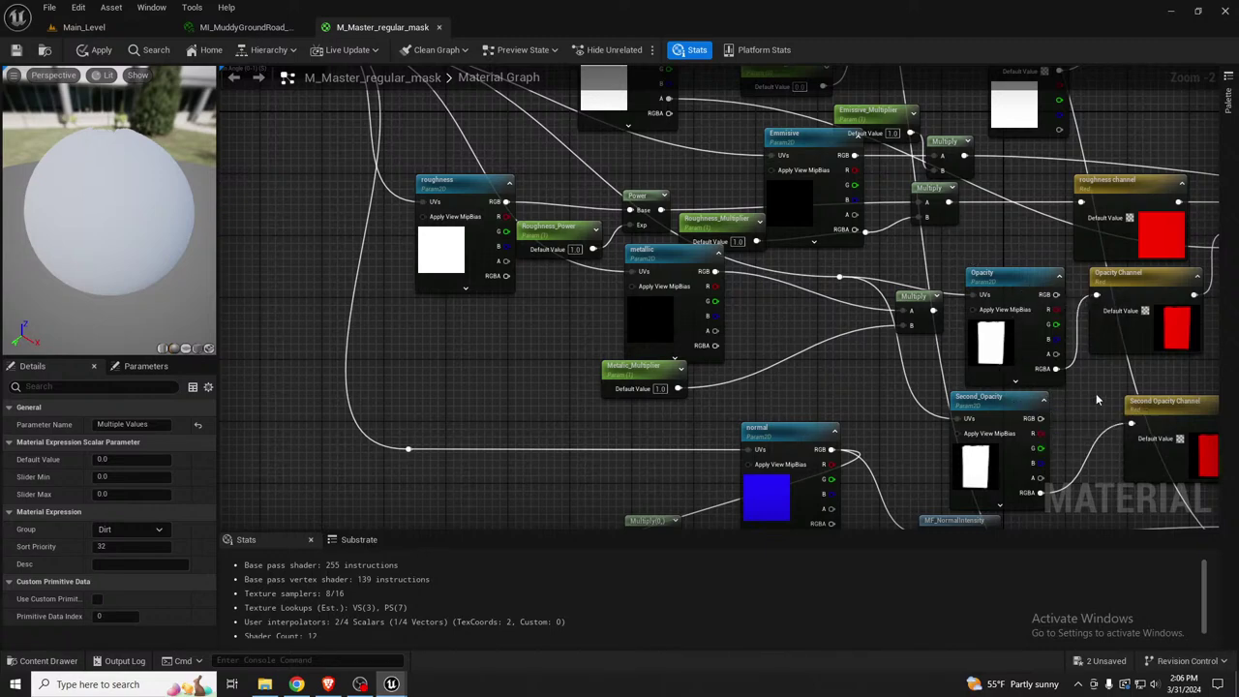
right_click_drag(1098, 397, 1046, 373)
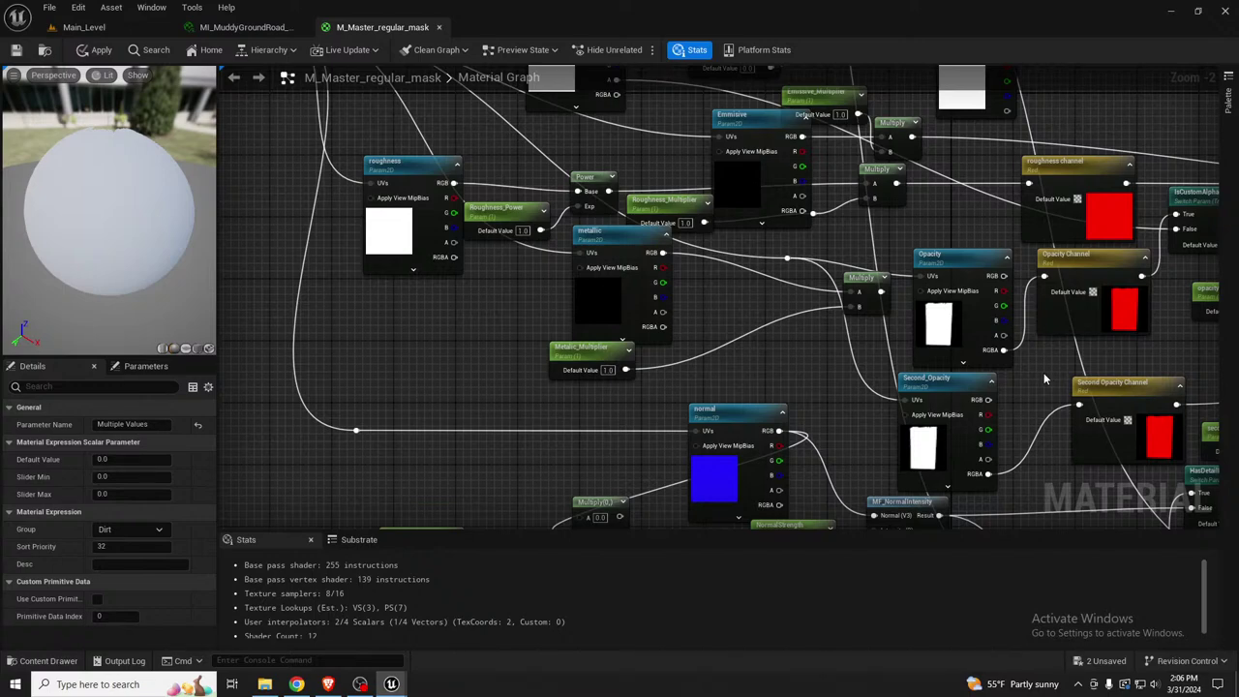
right_click_drag(1050, 386, 791, 357)
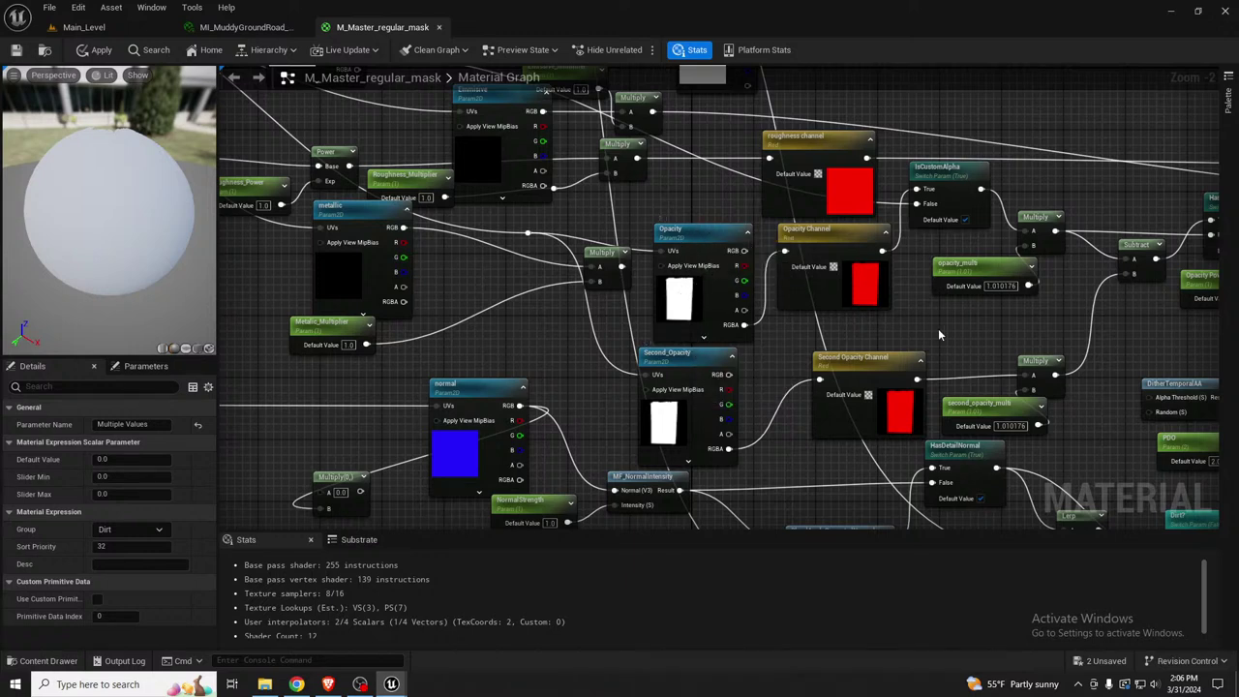
right_click_drag(939, 335, 779, 331)
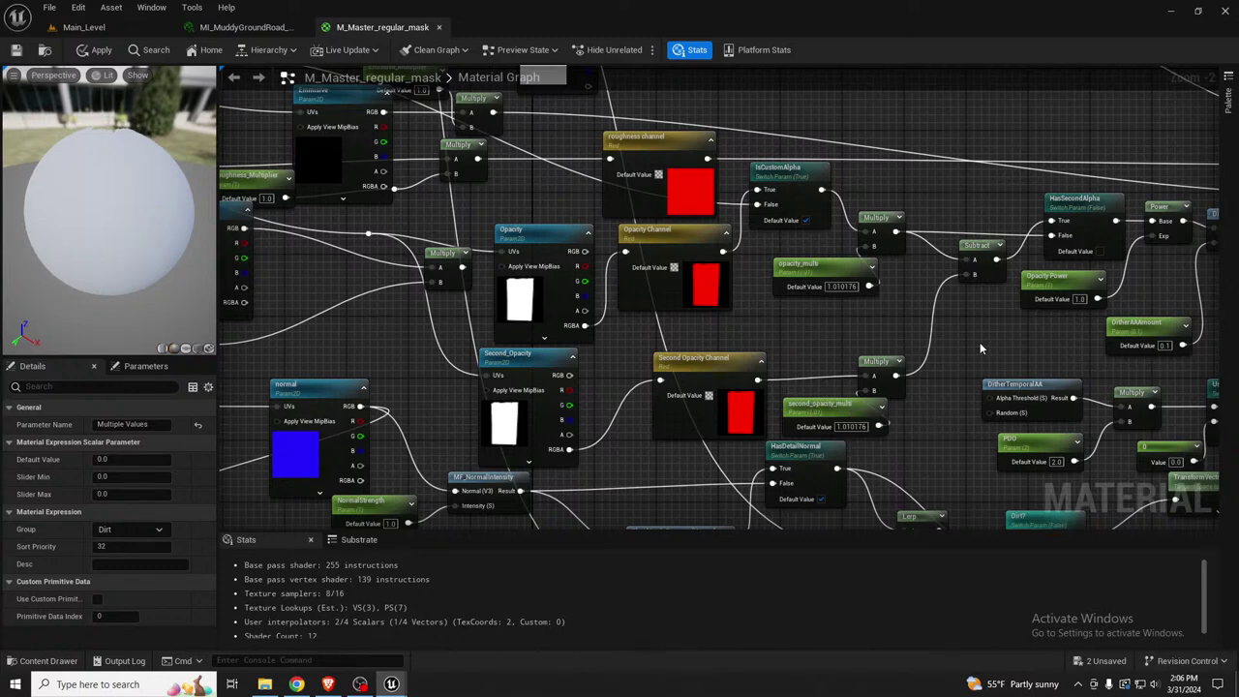
right_click_drag(979, 349, 745, 371)
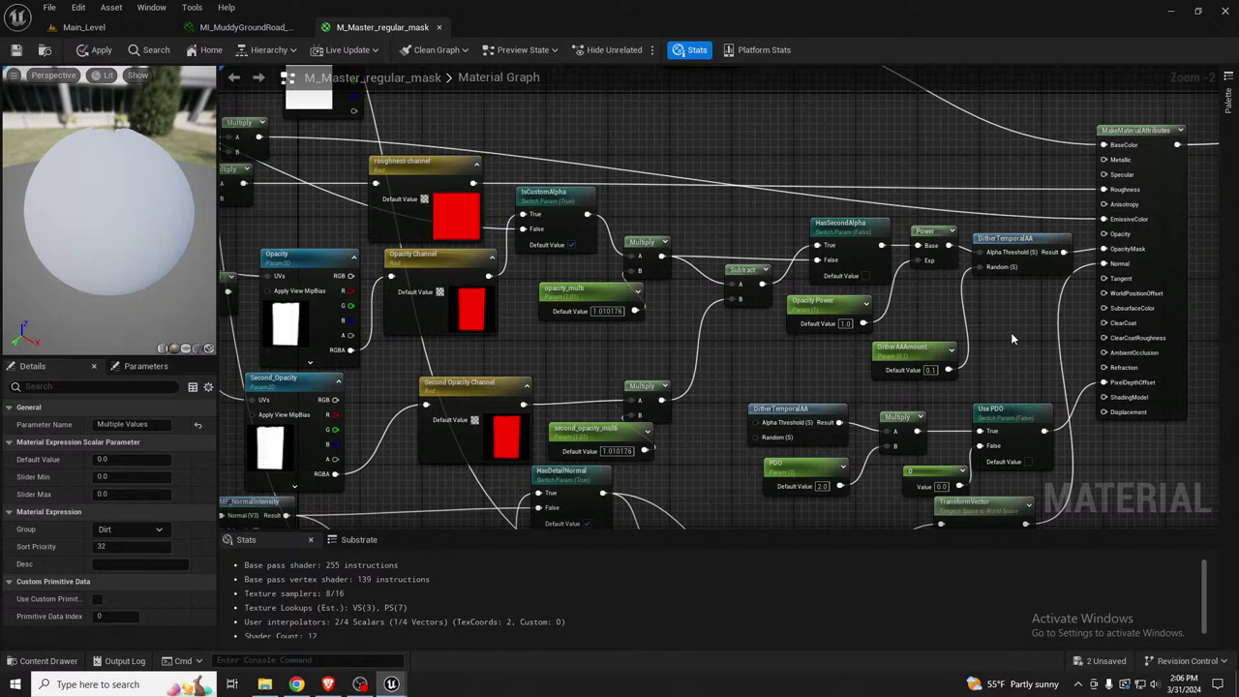
right_click_drag(1011, 332, 1033, 247)
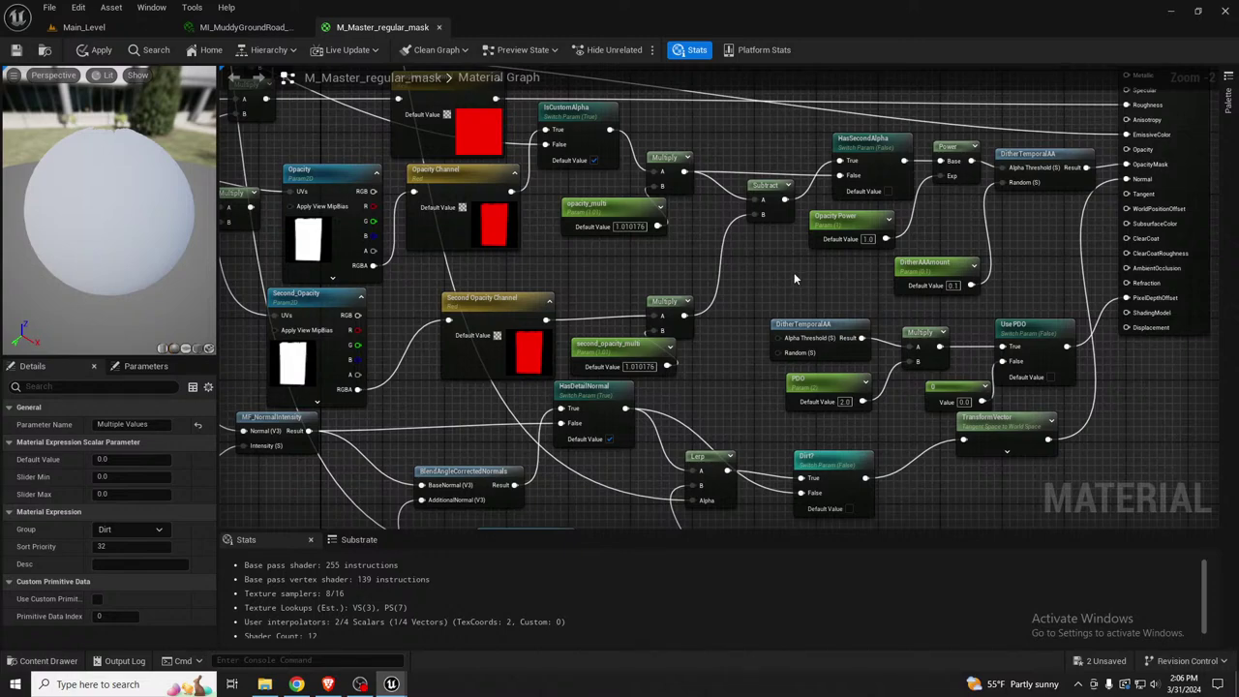
right_click_drag(797, 273, 280, 389)
right_click_drag(987, 266, 890, 296)
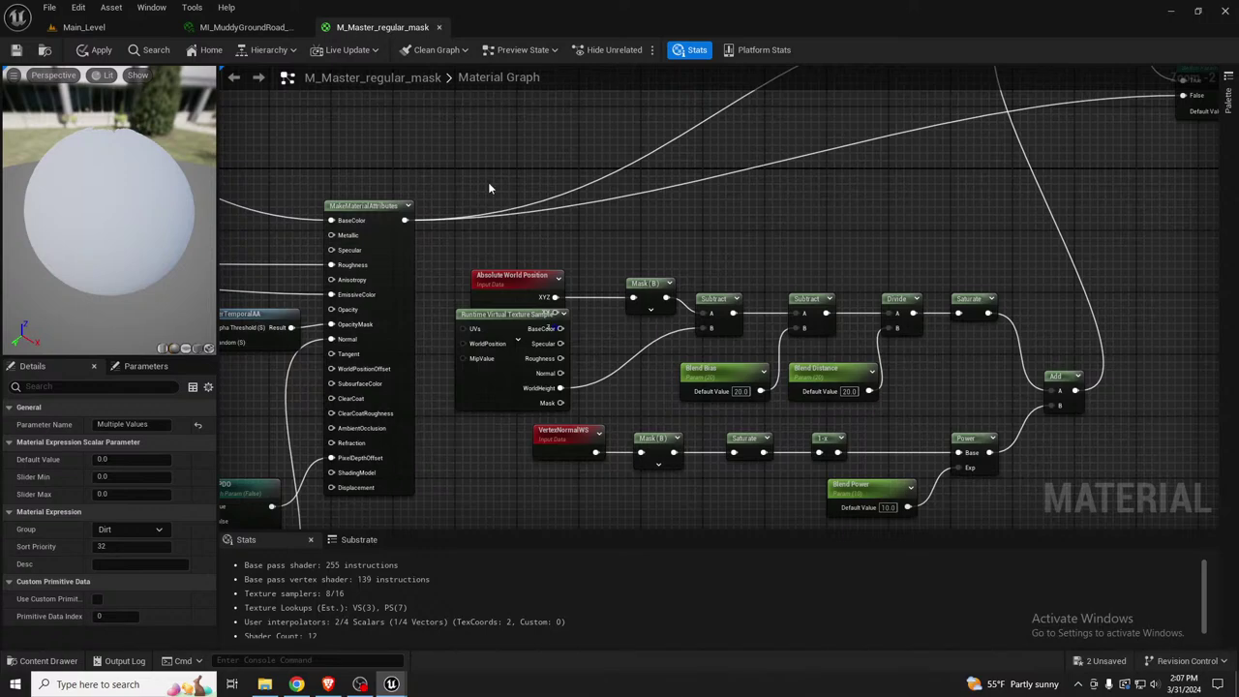
Reposition Dirt_normal with its NormalStrength, MF_NormalIntensity and Lerp nodes as a group below and beyond BlendAngleCorrectedNormals
right_click_drag(389, 160, 774, 99)
right_click_drag(620, 315, 982, 144)
right_click_drag(864, 205, 941, 182)
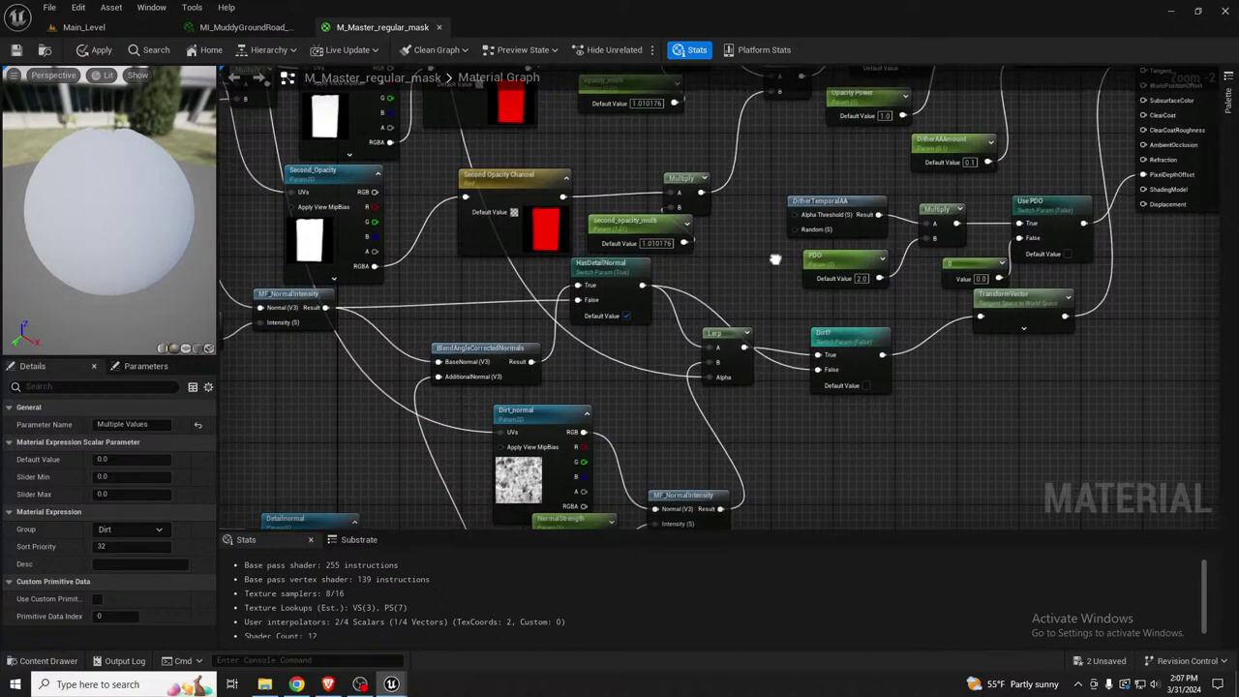
right_click_drag(775, 262, 1024, 216)
right_click_drag(505, 325, 619, 264)
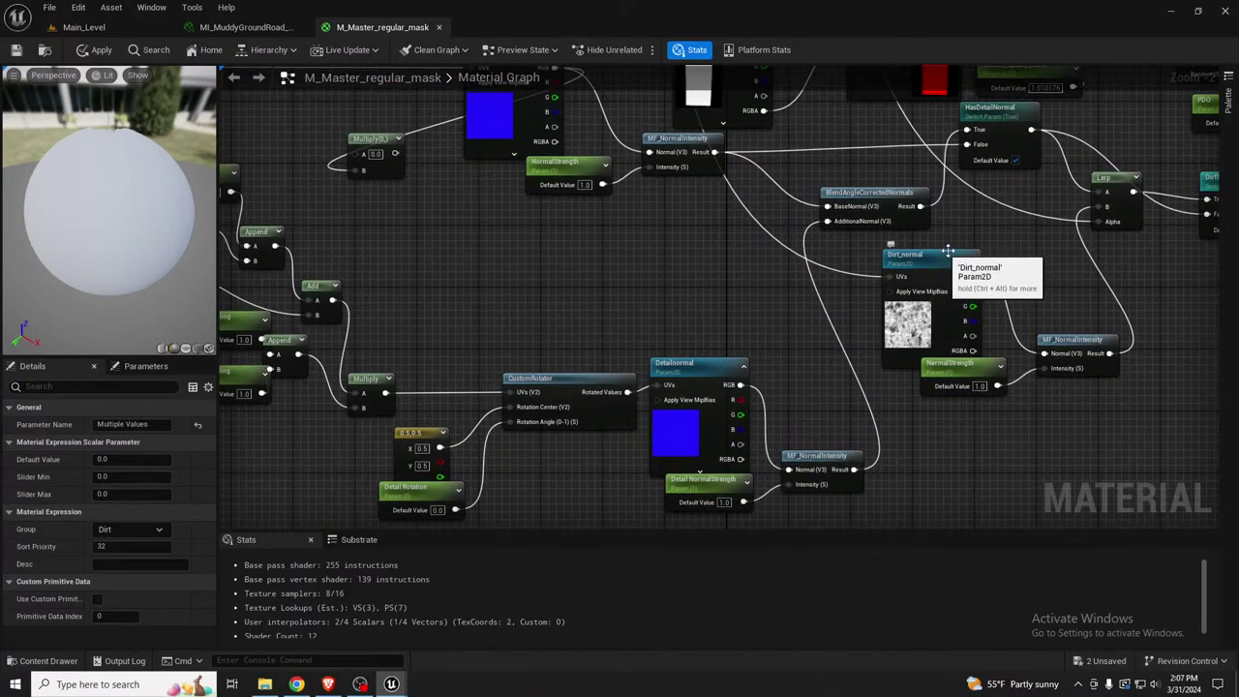
right_click_drag(949, 244, 899, 288)
left_click_drag(900, 256, 1096, 453)
left_click_drag(1009, 379, 1086, 467)
right_click_drag(971, 297, 904, 268)
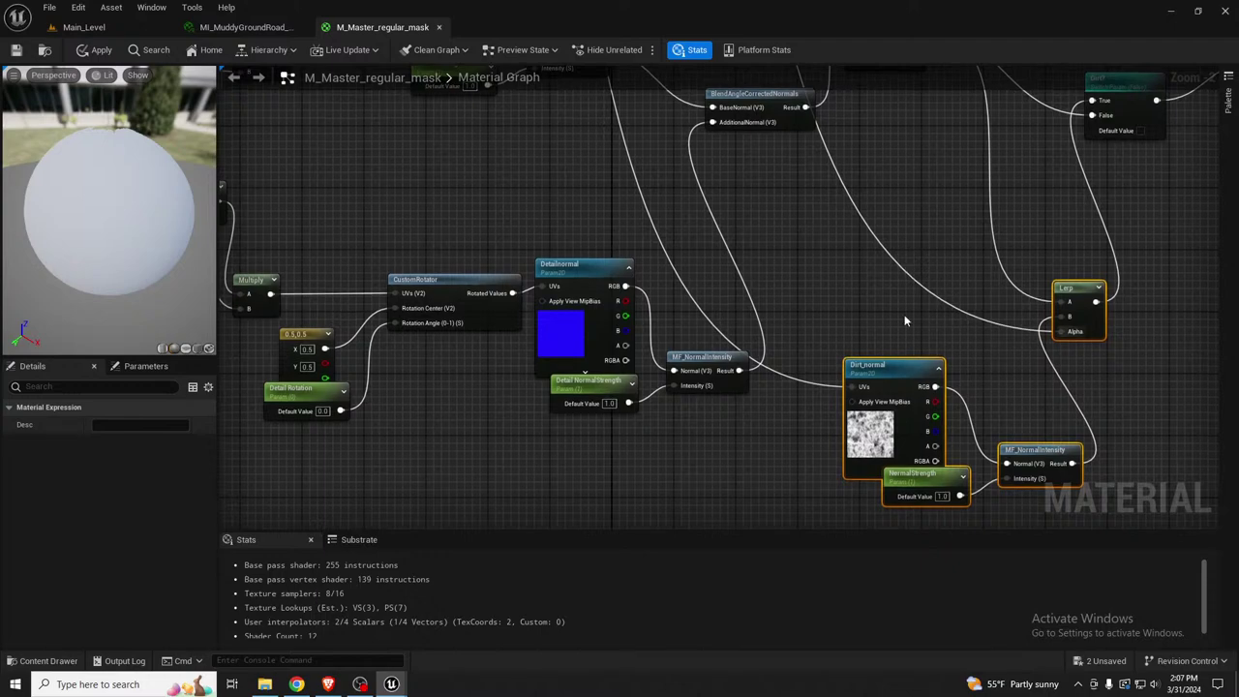
left_click_drag(898, 373, 850, 181)
right_click_drag(951, 191, 1031, 295)
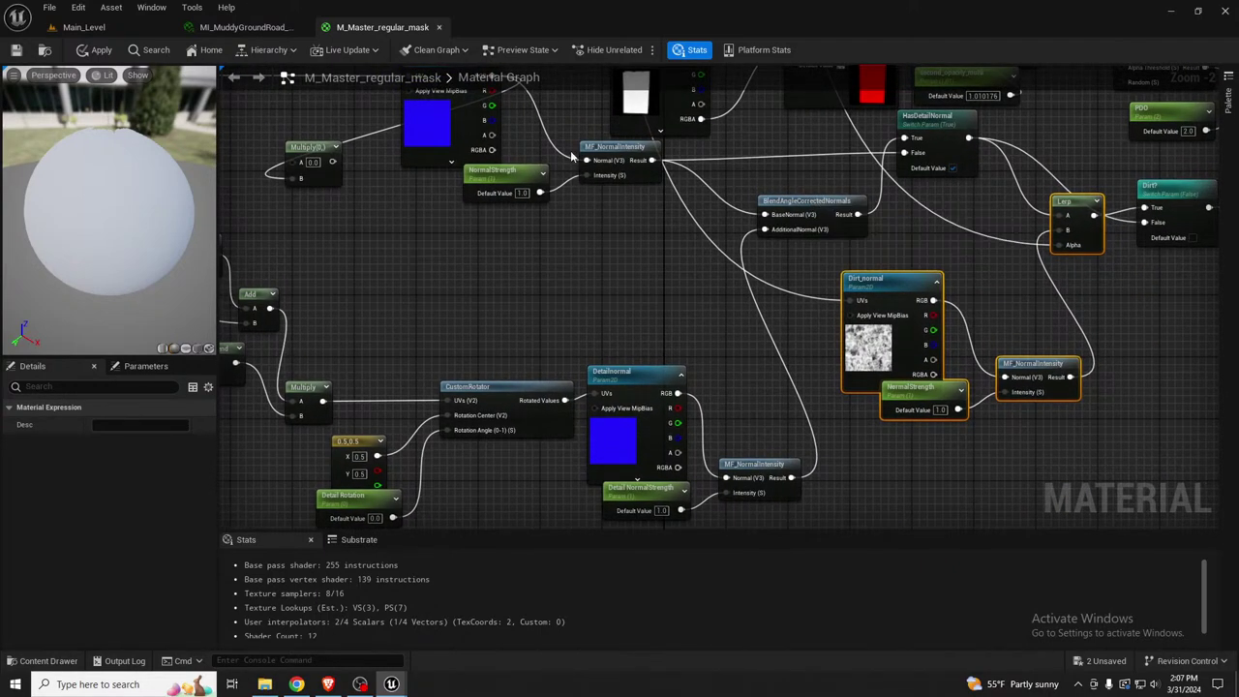
Move the detail normal's TexCoord node closer to its Add node, between Detail V Offset and Detail UTiling
right_click_drag(625, 298, 656, 346)
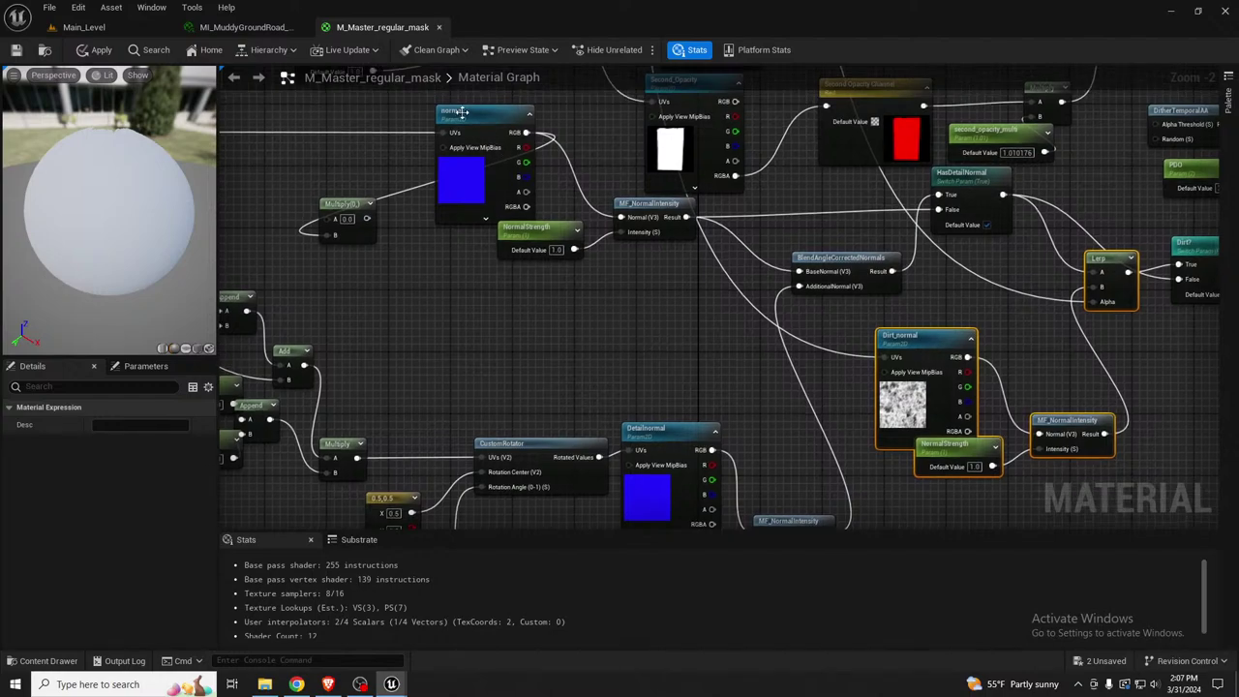
right_click_drag(506, 310, 747, 309)
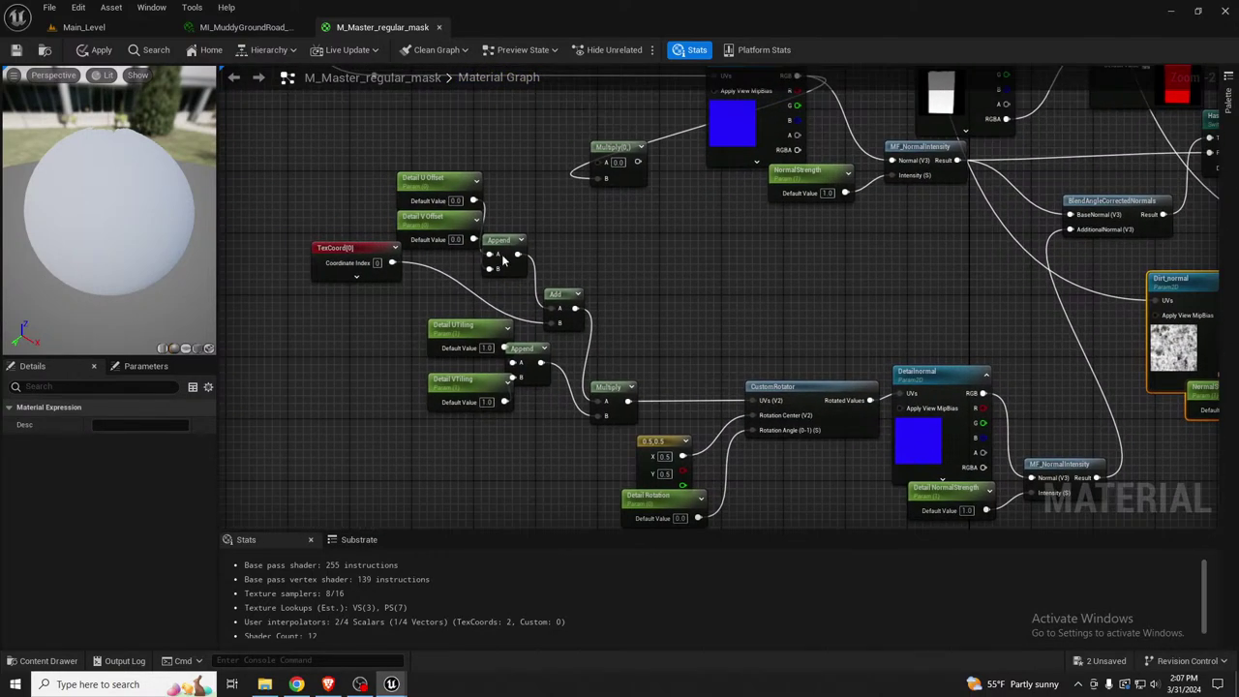
left_click_drag(353, 250, 408, 273)
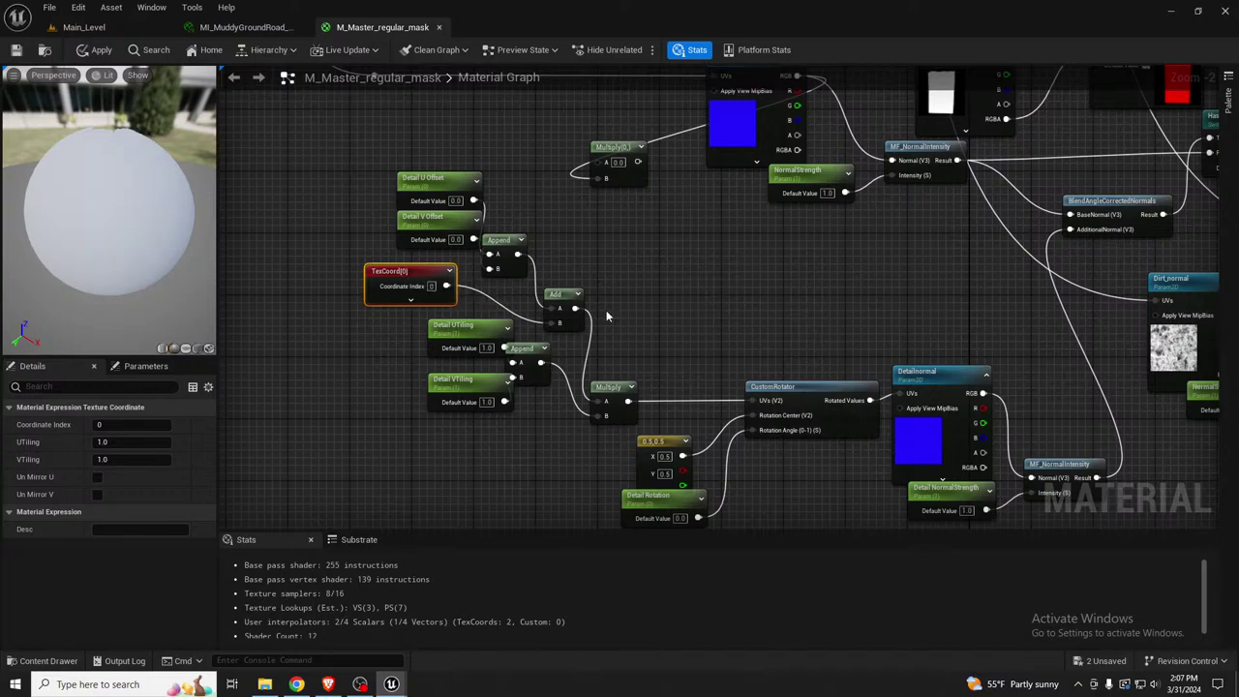
Examine the detail normal nodes, then the Dirt_albedo texture and the UV tiling and rotation nodes that feed it
right_click_drag(607, 315, 641, 250)
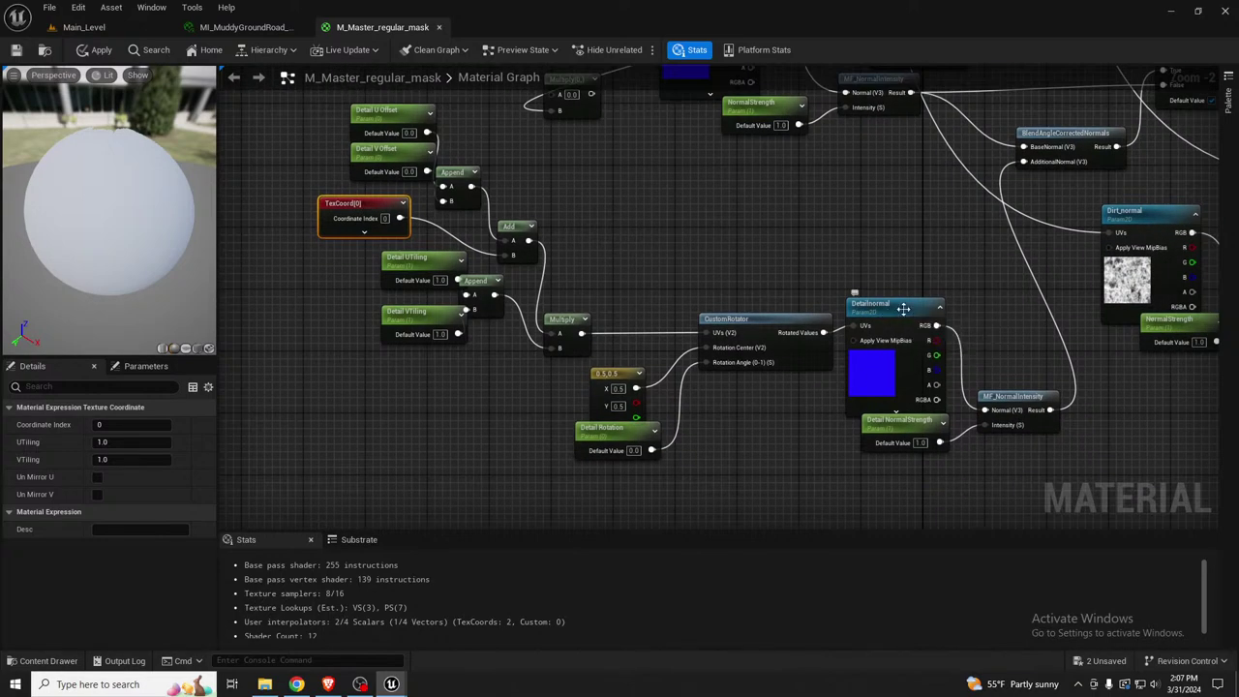
right_click_drag(957, 274, 872, 286)
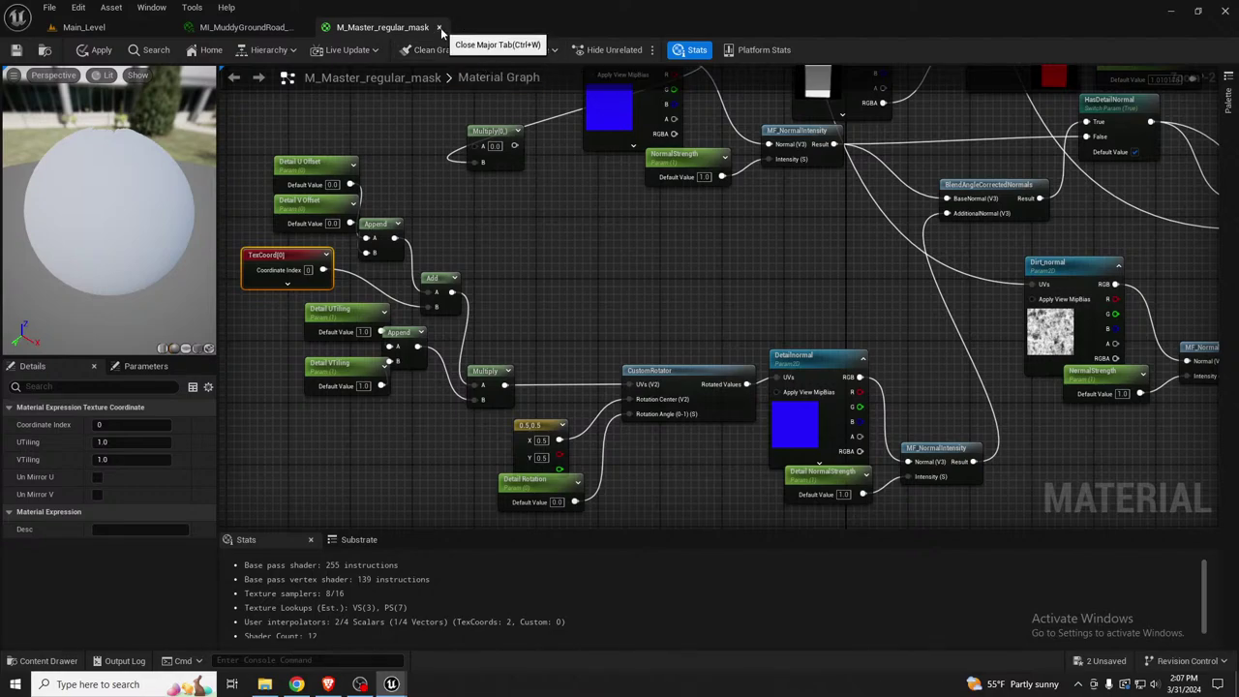
scroll(684, 280, "down", 6)
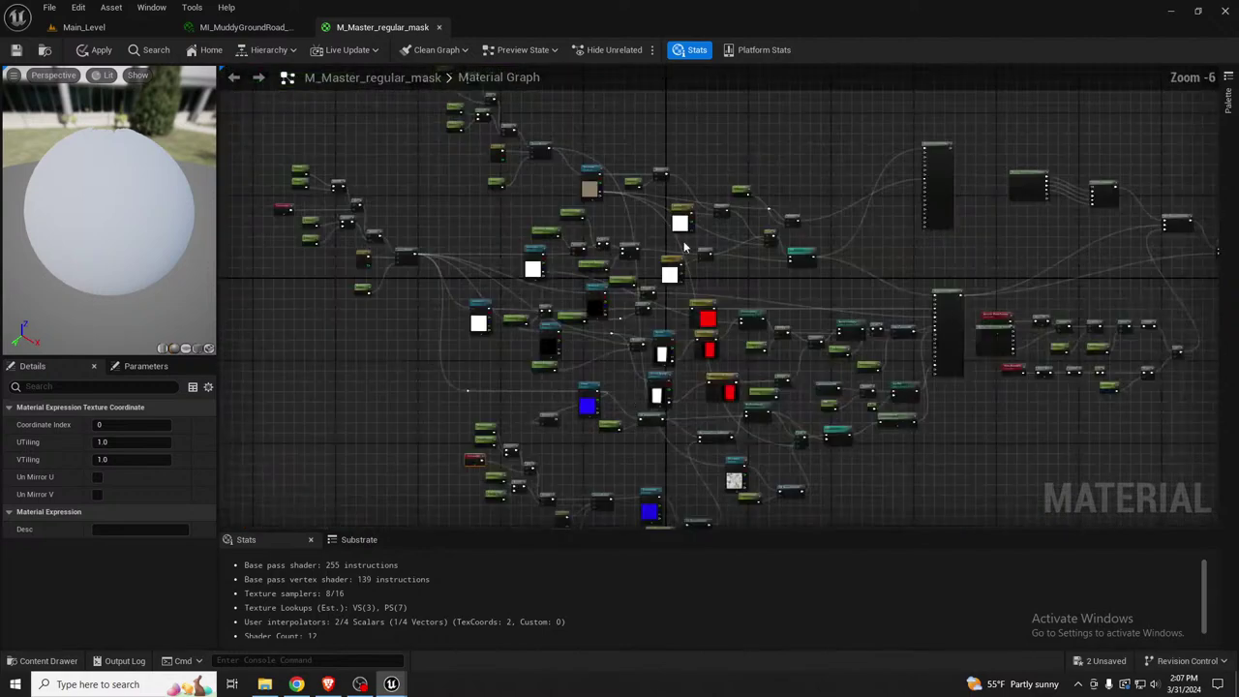
scroll(625, 243, "up", 4)
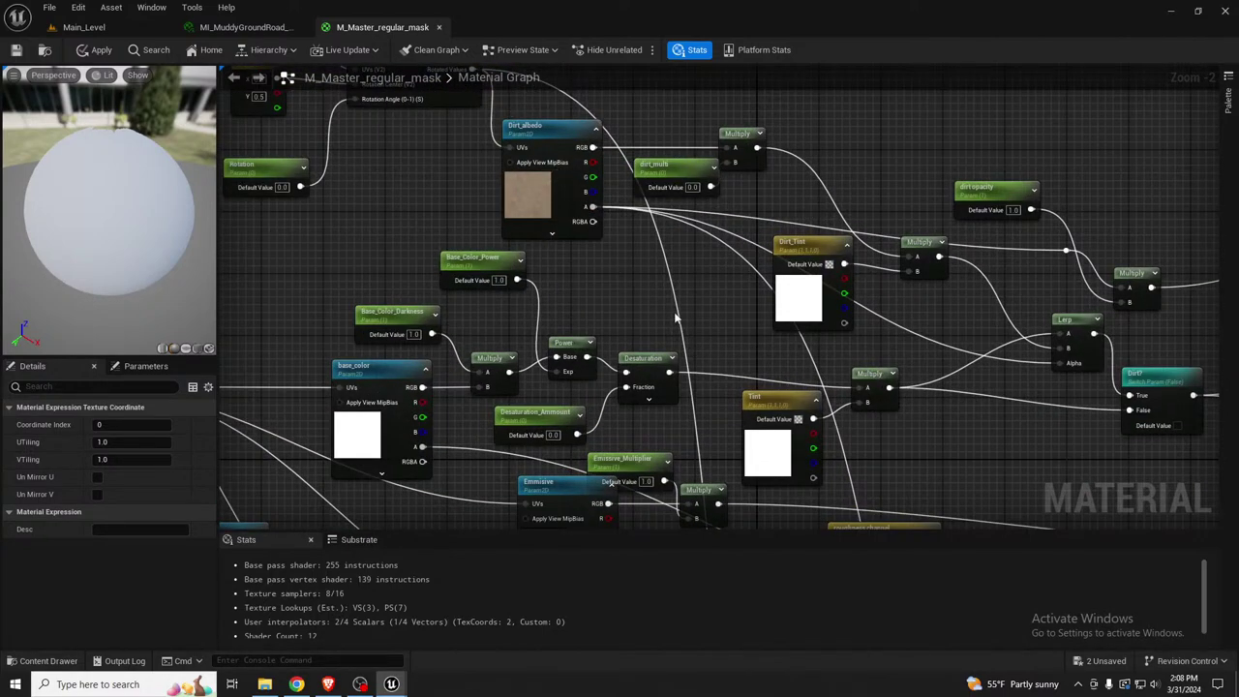
right_click_drag(676, 317, 929, 472)
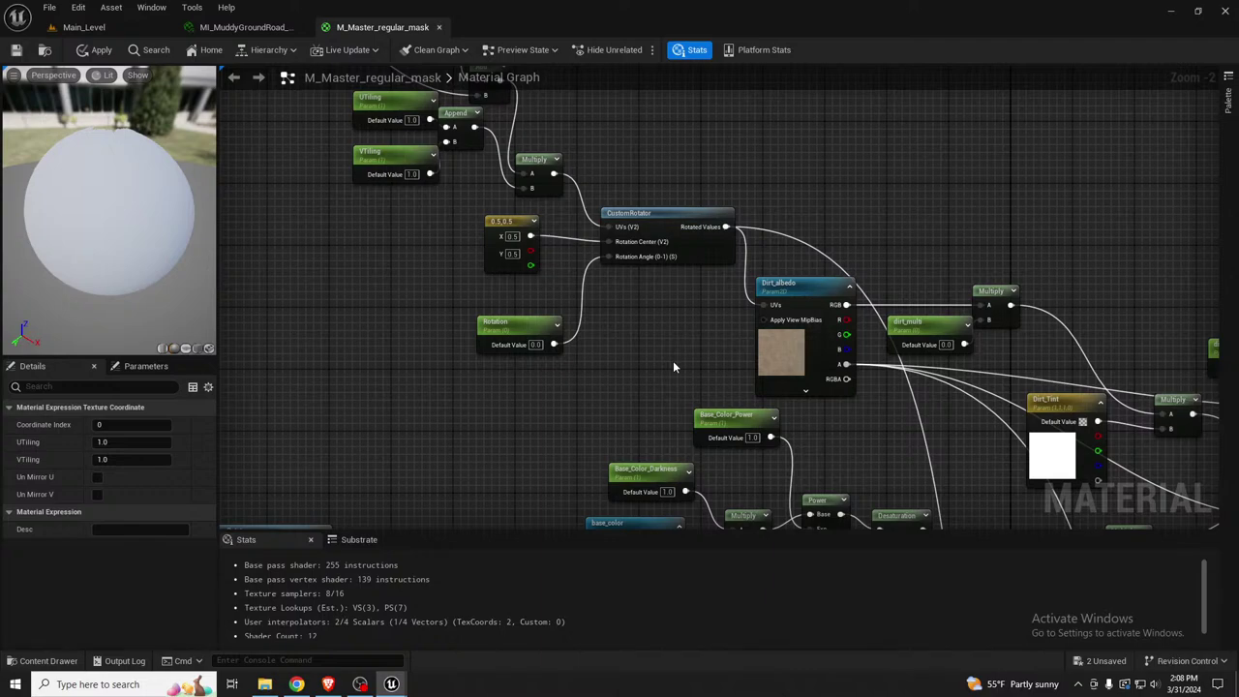
right_click_drag(679, 353, 735, 443)
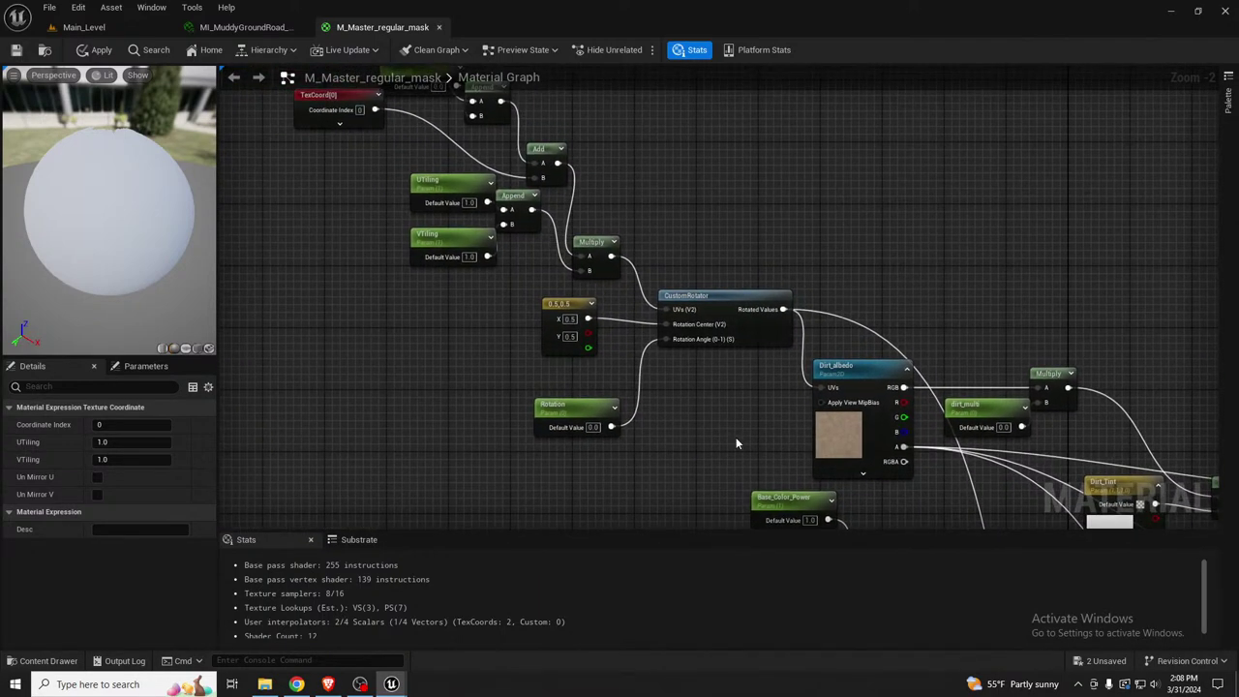
Examine the path from CustomRotator and Dirt_albedo through the Dirt_Tint, dirt opacity and Lerp nodes to the Dirt? switch
right_click_drag(305, 109, 349, 185)
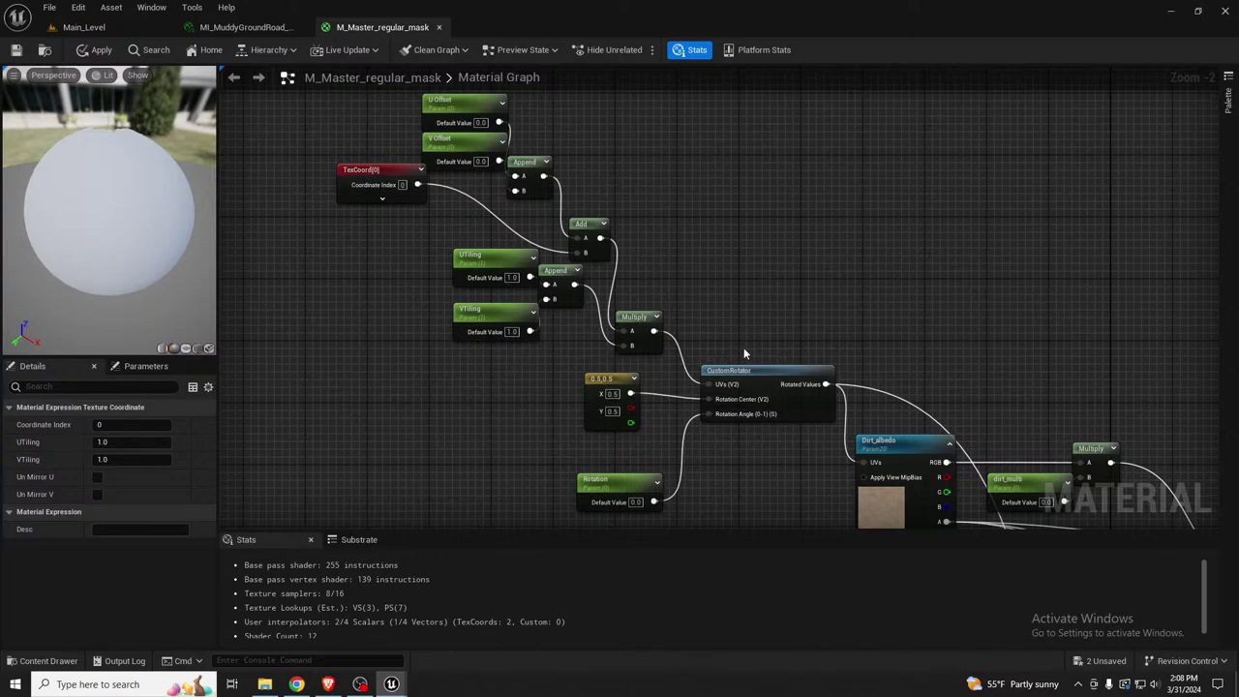
right_click_drag(920, 357, 623, 143)
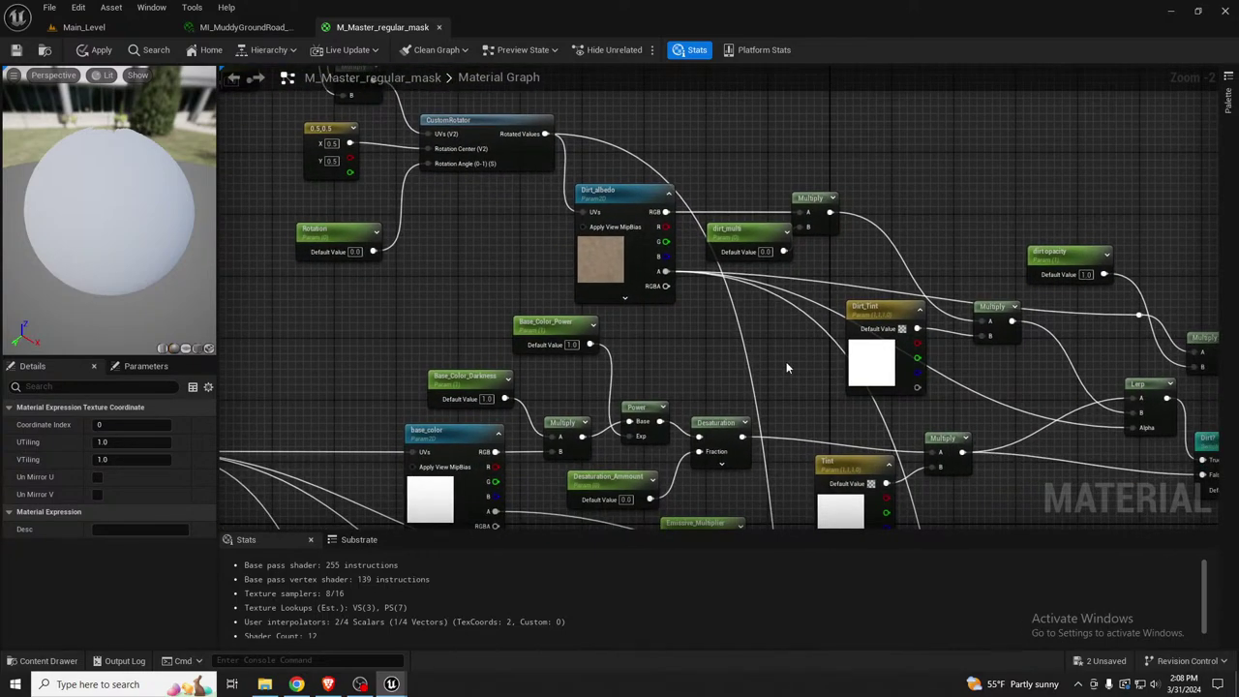
right_click_drag(786, 368, 693, 336)
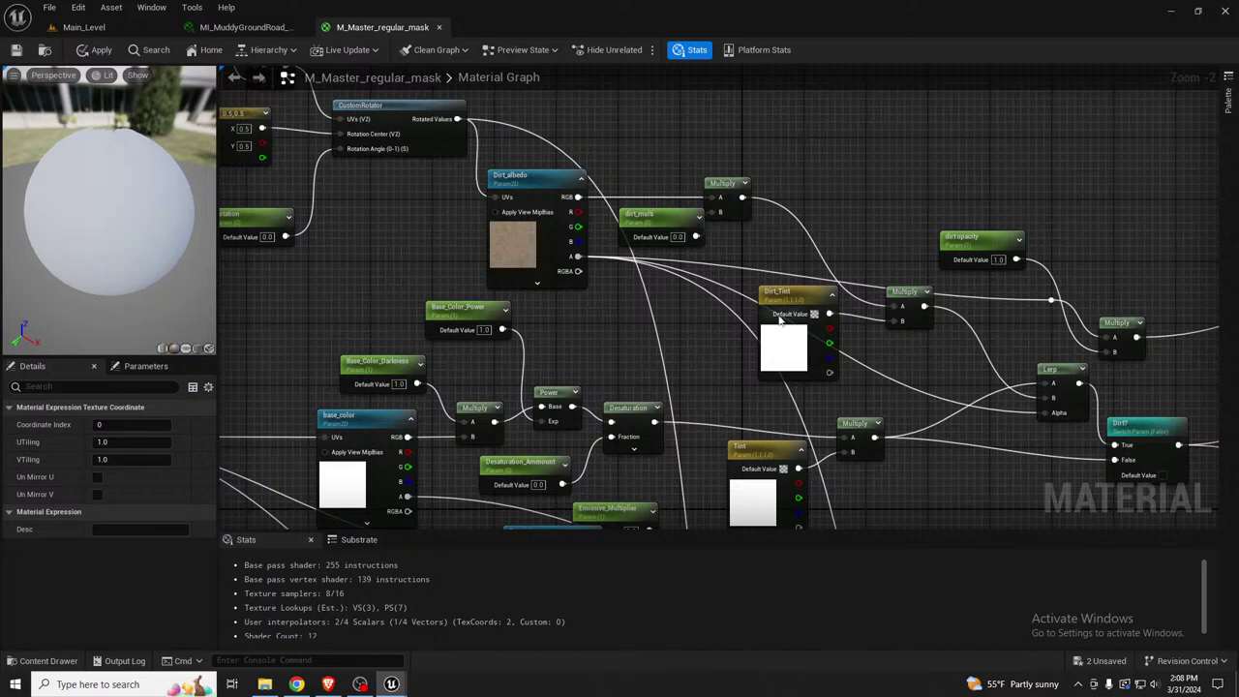
right_click_drag(914, 363, 740, 307)
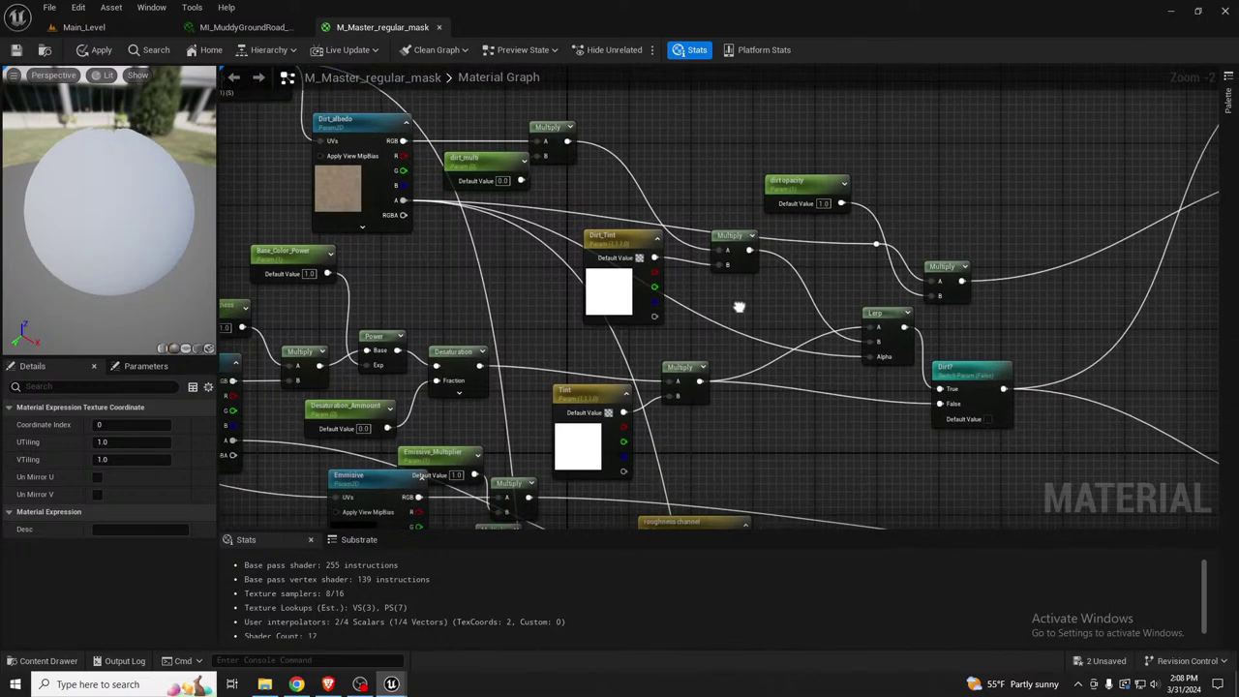
right_click_drag(976, 345, 947, 271)
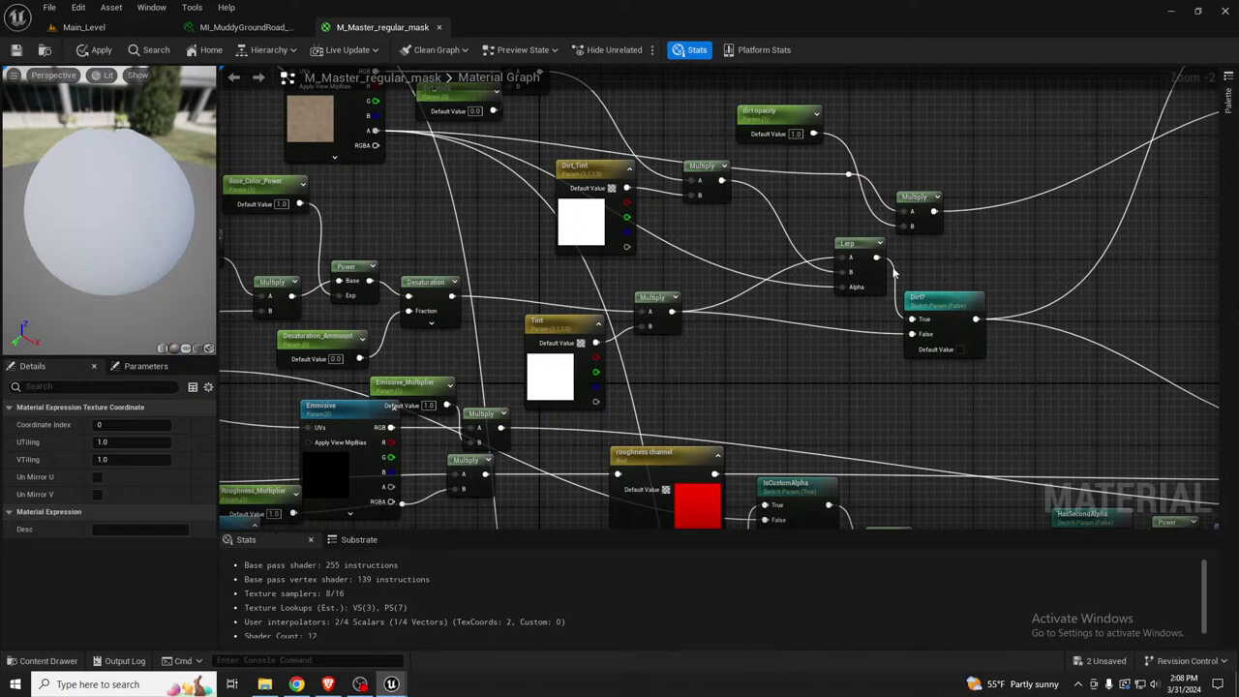
right_click_drag(441, 202, 495, 256)
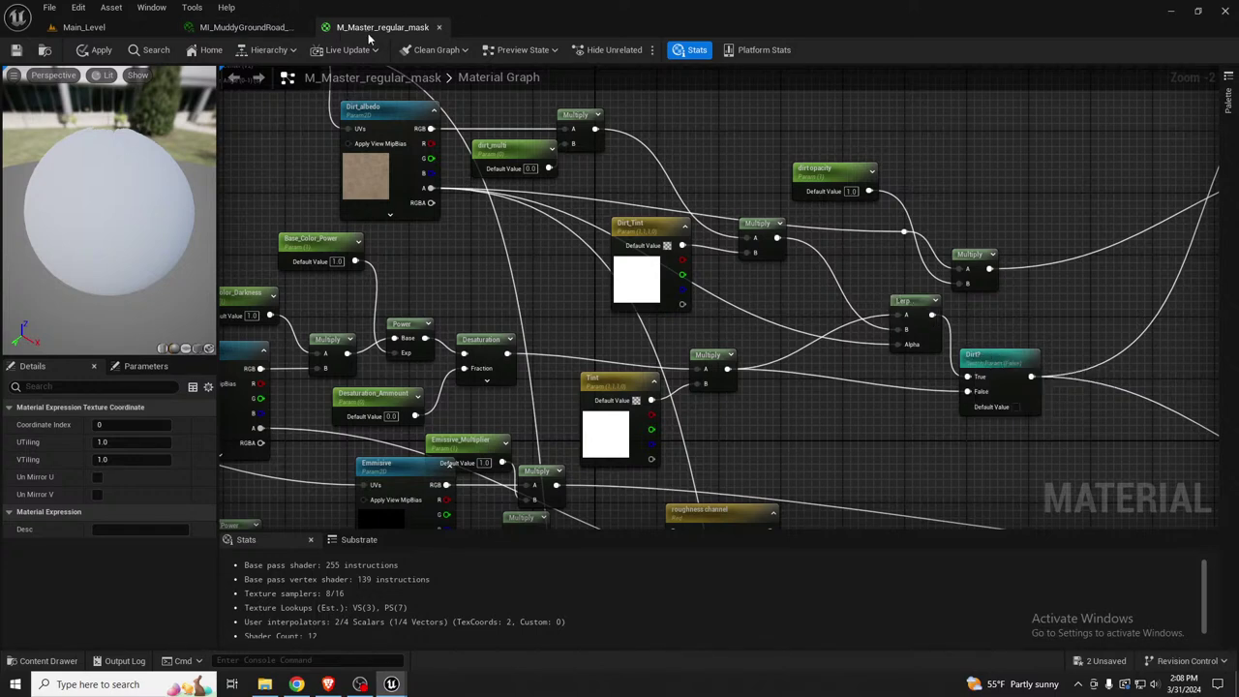
Close the M_Master_regular_mask material without applying its changes and return to Main_Level
left_click(439, 28)
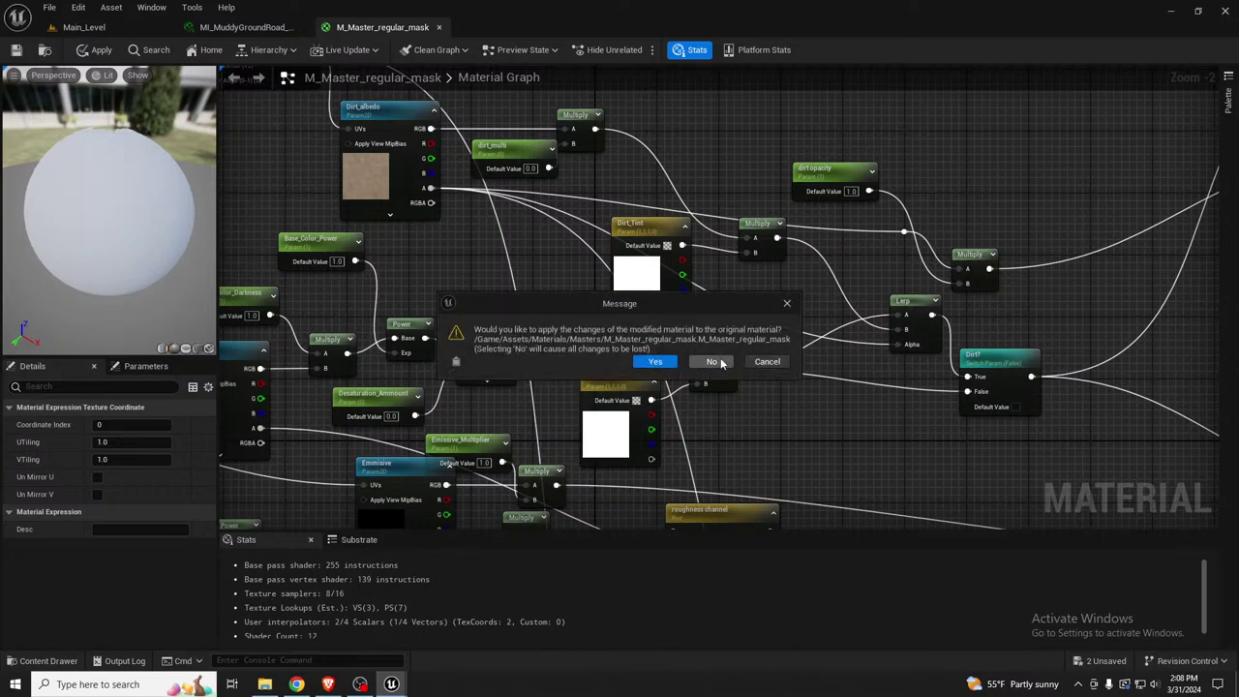
left_click(720, 362)
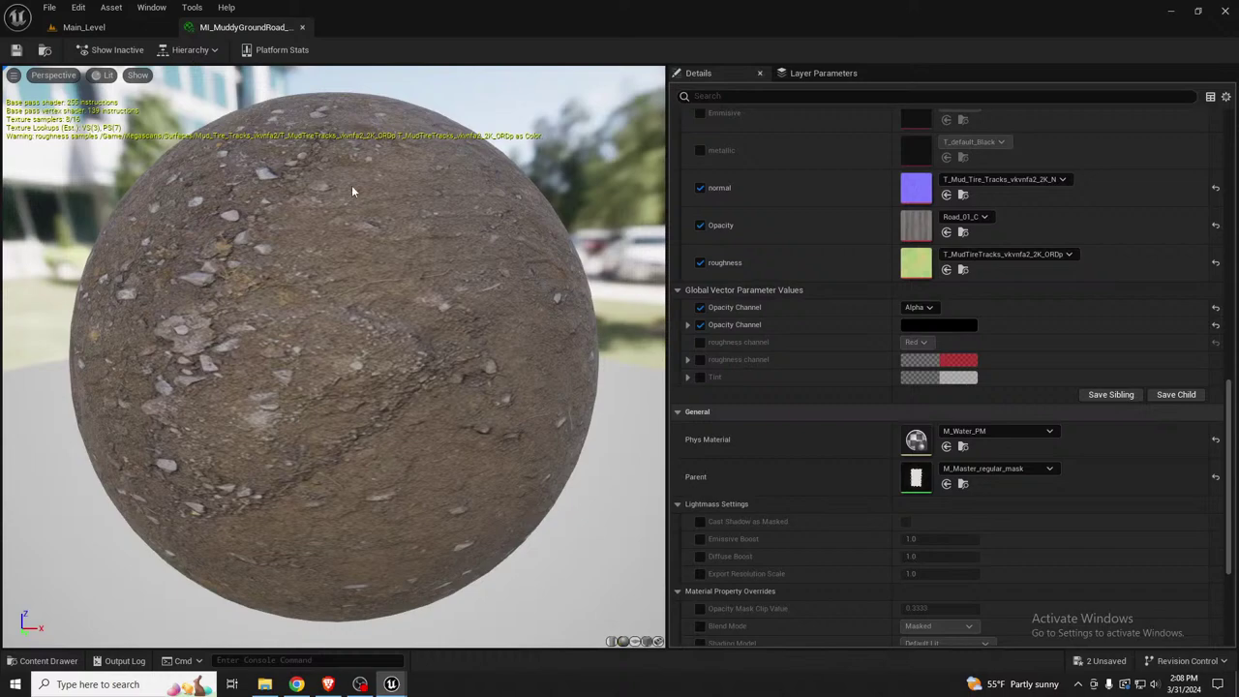
left_click(125, 28)
Flatten the landscape around the grey house's front porch with the Flatten sculpt tool
right_click_drag(579, 338, 761, 308)
key("shift+1")
key("s")
right_click_drag(722, 389, 448, 446)
left_click(448, 447)
key("shift+2")
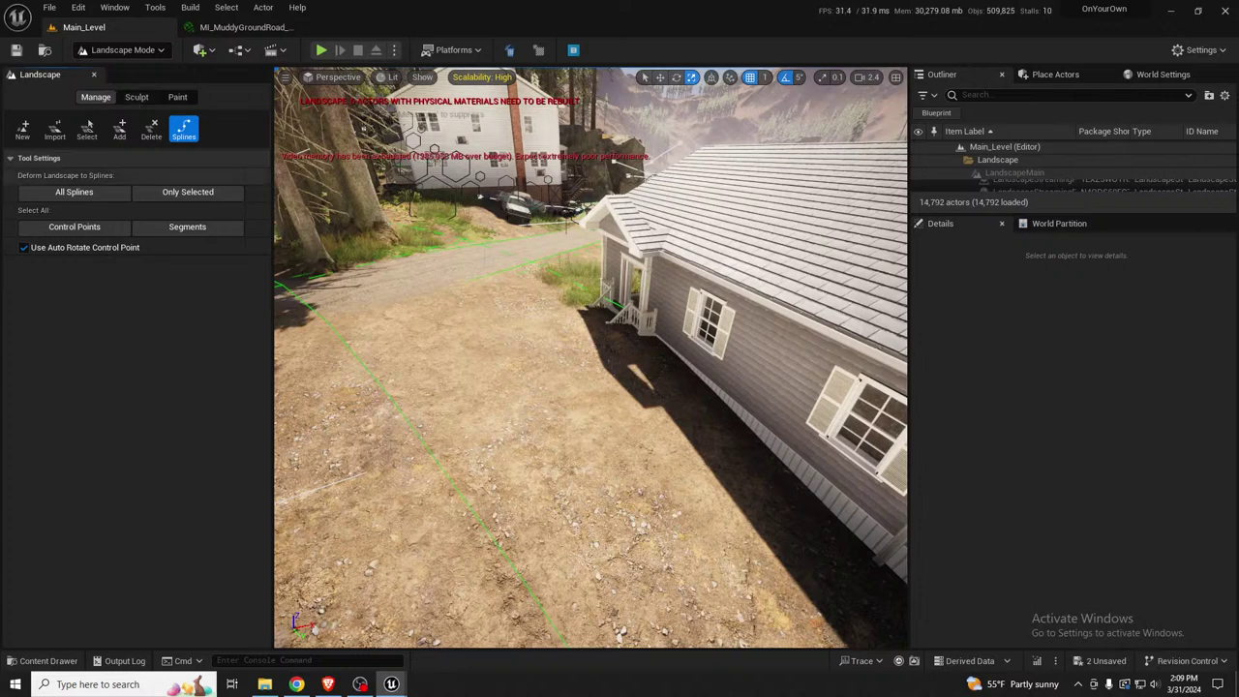
left_click(133, 98)
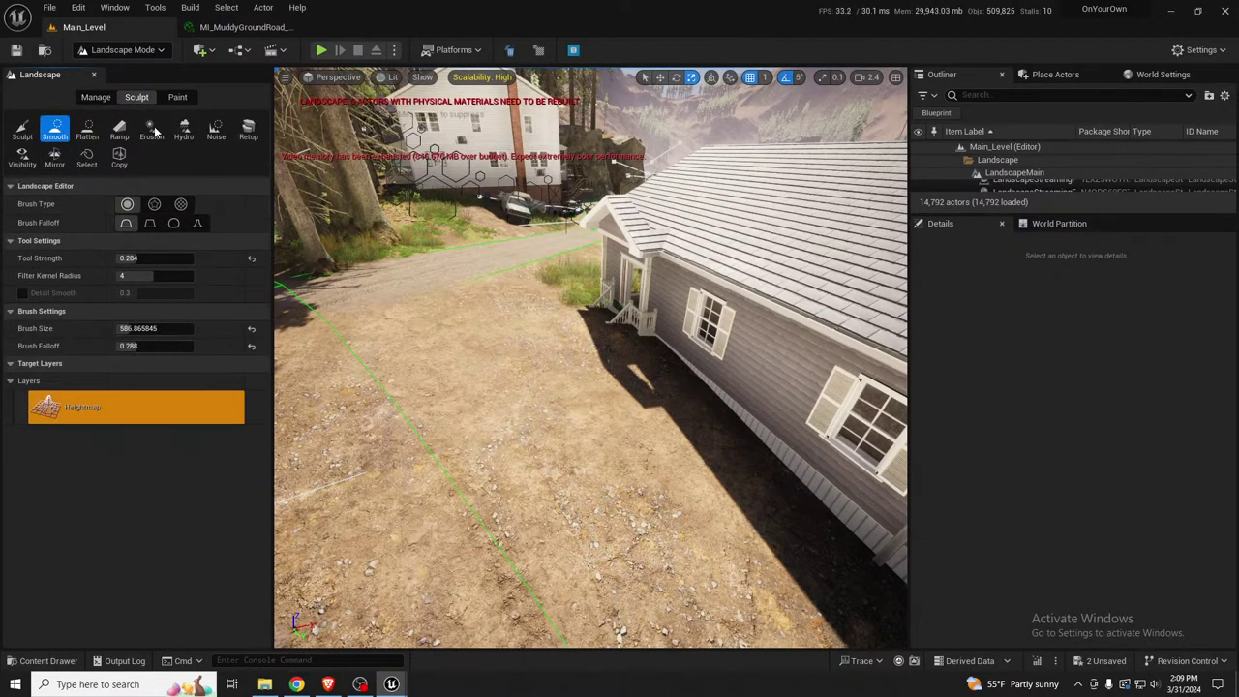
left_click(87, 130)
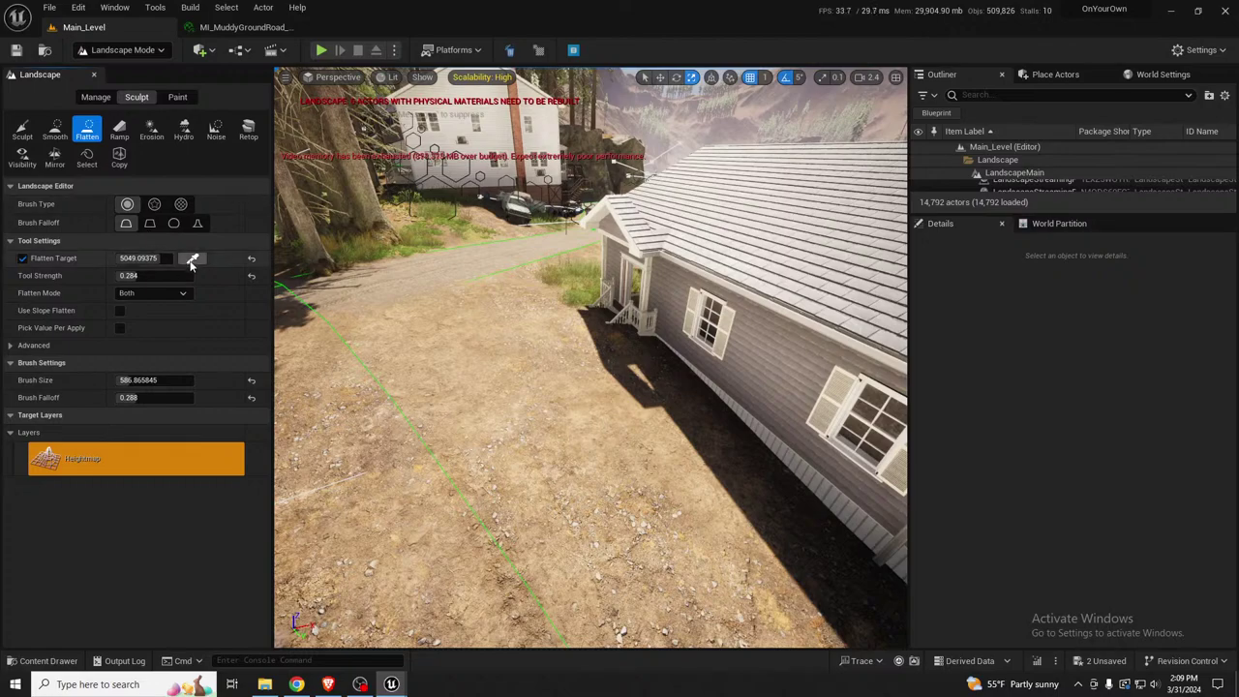
right_click_drag(780, 494, 852, 494)
mouse_move(678, 510)
right_mouse_down()
mouse_move(644, 346)
mouse_move(584, 345)
mouse_move(583, 359)
mouse_move(568, 338)
mouse_move(803, 500)
mouse_move(656, 407)
mouse_move(883, 503)
right_mouse_up()
right_click_drag(678, 426, 668, 431)
mouse_move(646, 393)
left_mouse_down()
mouse_move(694, 359)
mouse_move(681, 375)
mouse_move(659, 362)
left_mouse_up()
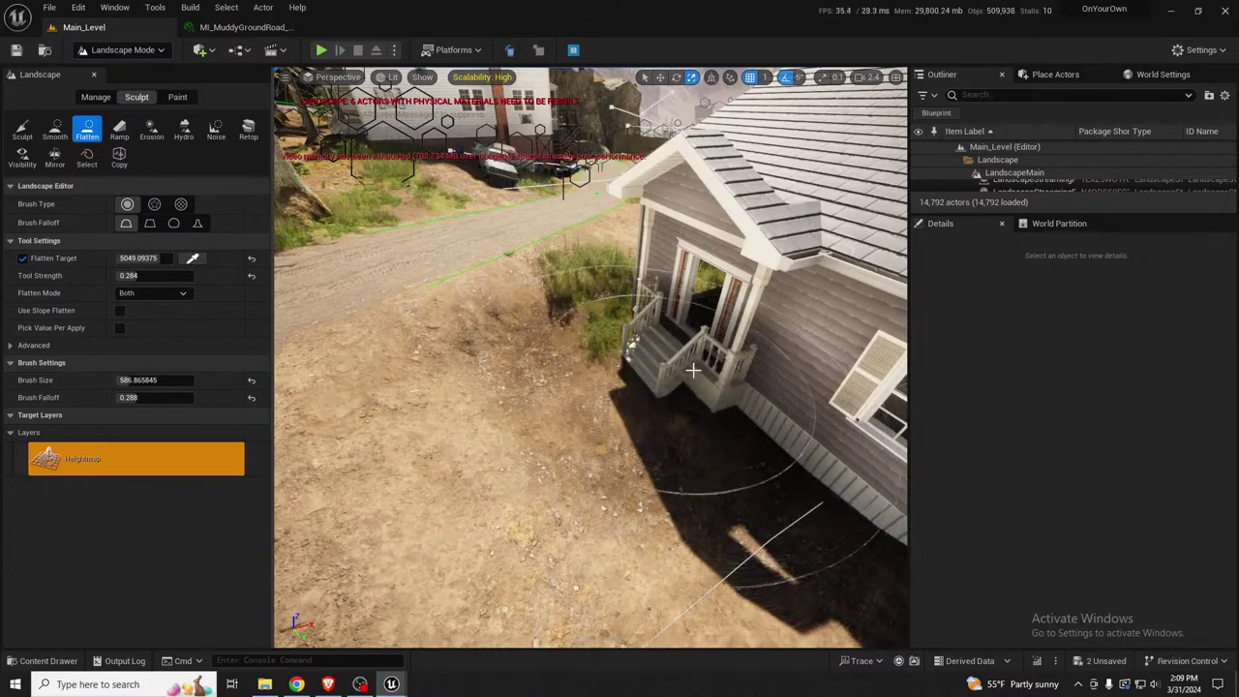
Smooth the sculpted terrain along the grey house's front wall and around the porch steps
right_click_drag(731, 451, 867, 445)
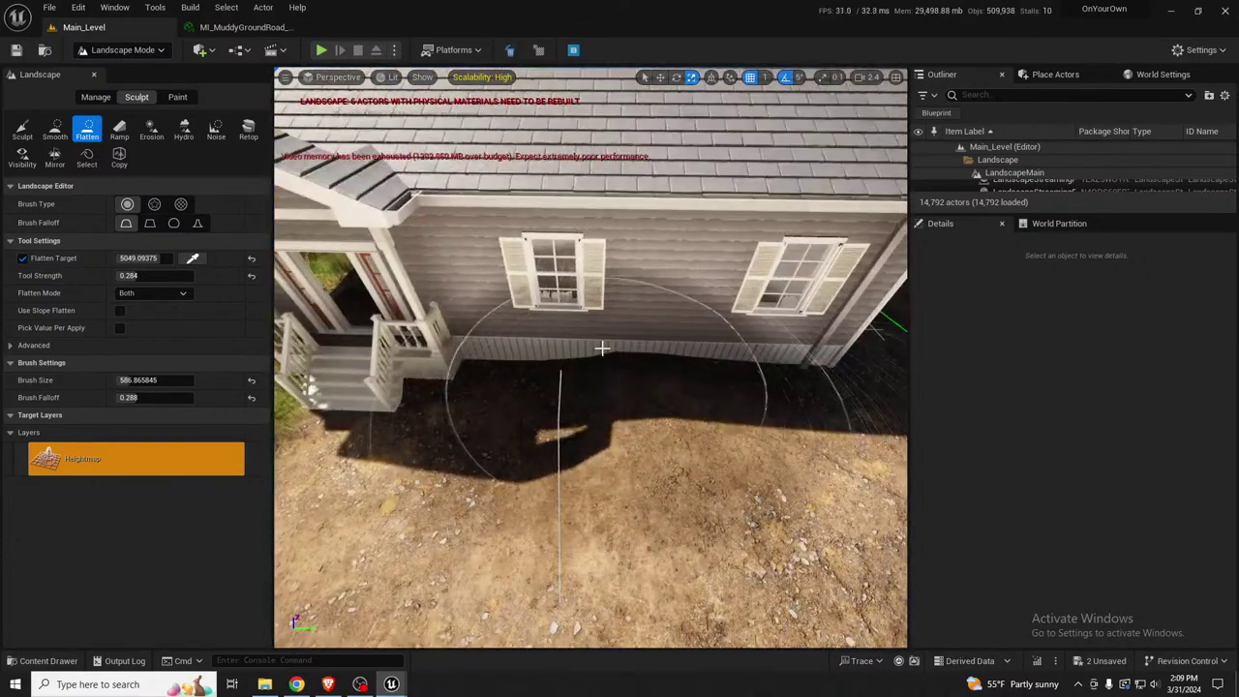
left_click(55, 128)
right_click_drag(475, 348, 363, 351)
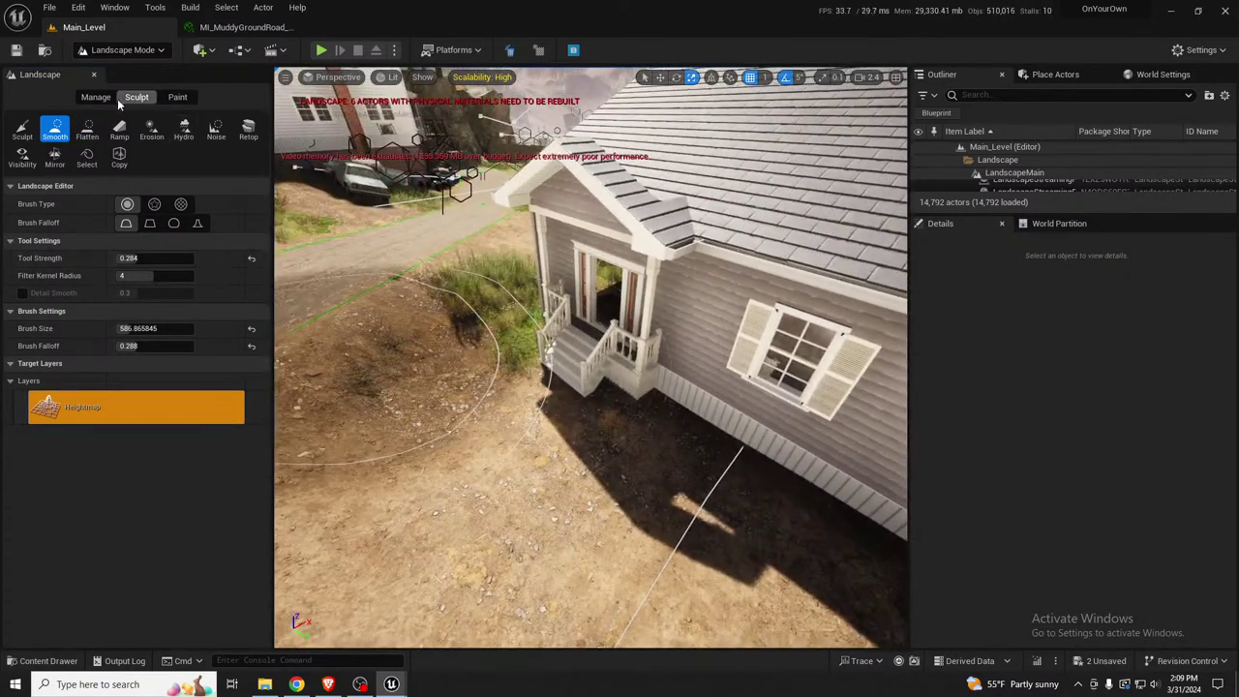
Paint the Grass layer on the ground along the grey house's front and side walls
left_click(177, 97)
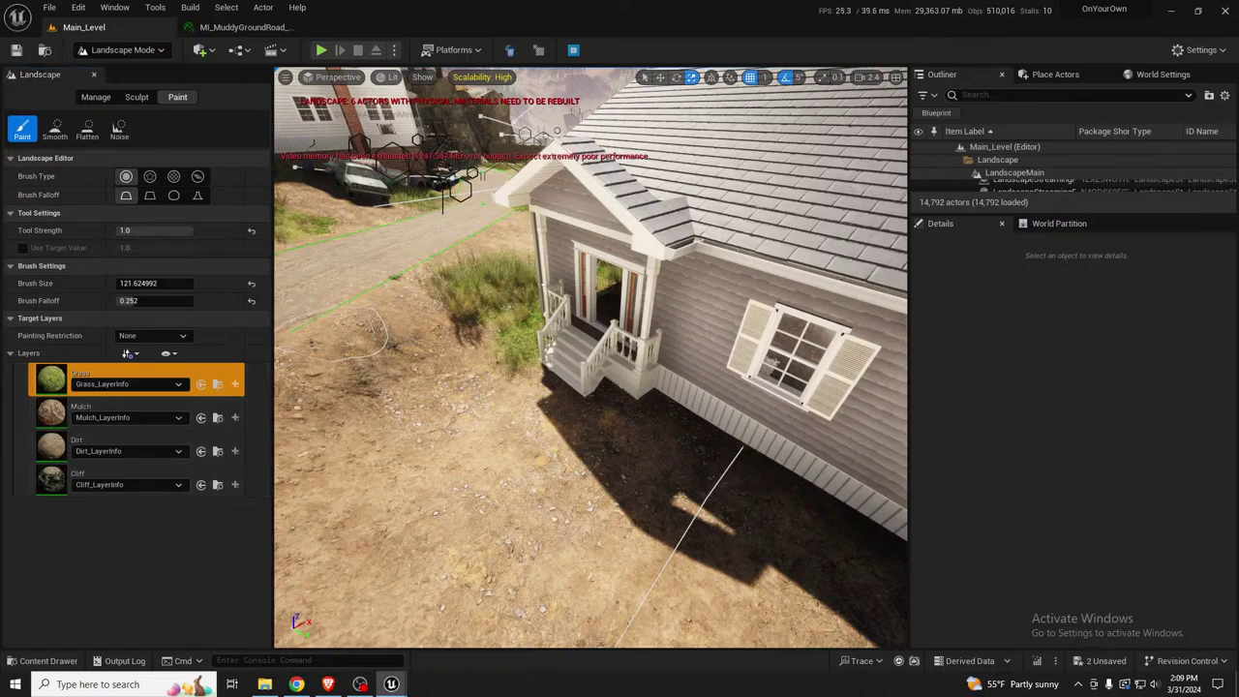
mouse_move(664, 426)
right_mouse_down()
mouse_move(721, 435)
mouse_move(668, 426)
right_mouse_up()
mouse_move(533, 351)
left_mouse_down()
mouse_move(592, 332)
mouse_move(644, 394)
left_mouse_up()
right_click_drag(732, 371, 793, 307)
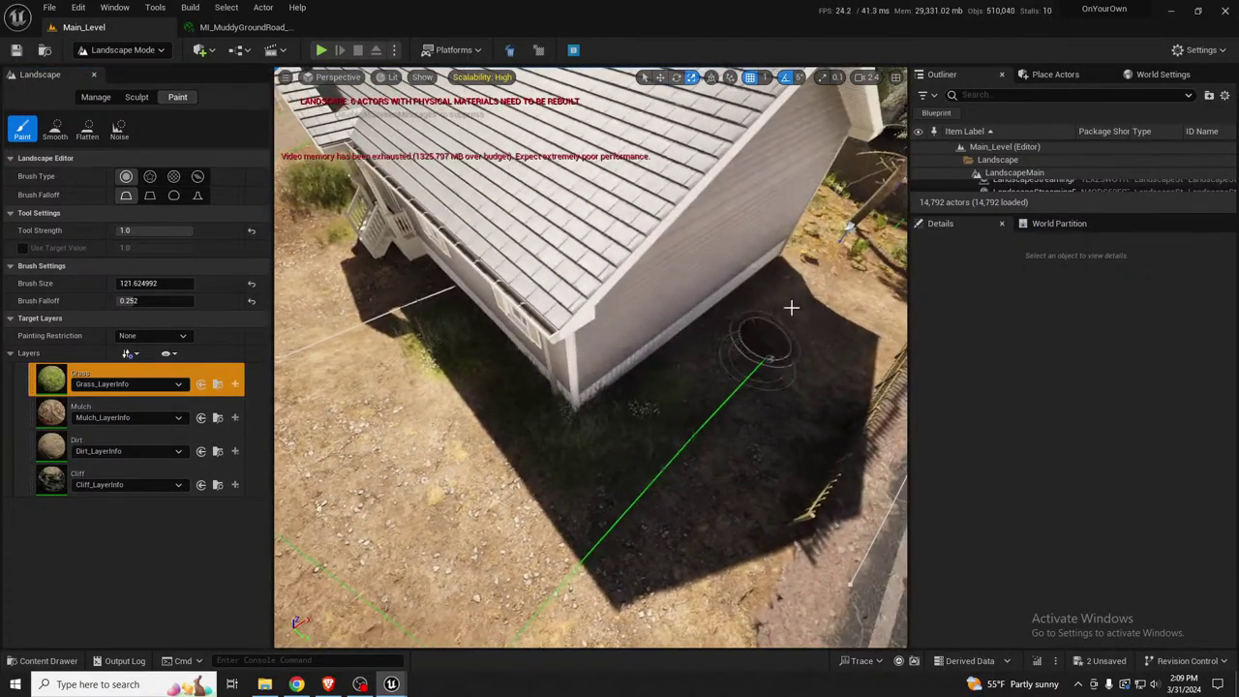
right_click_drag(668, 418, 631, 481)
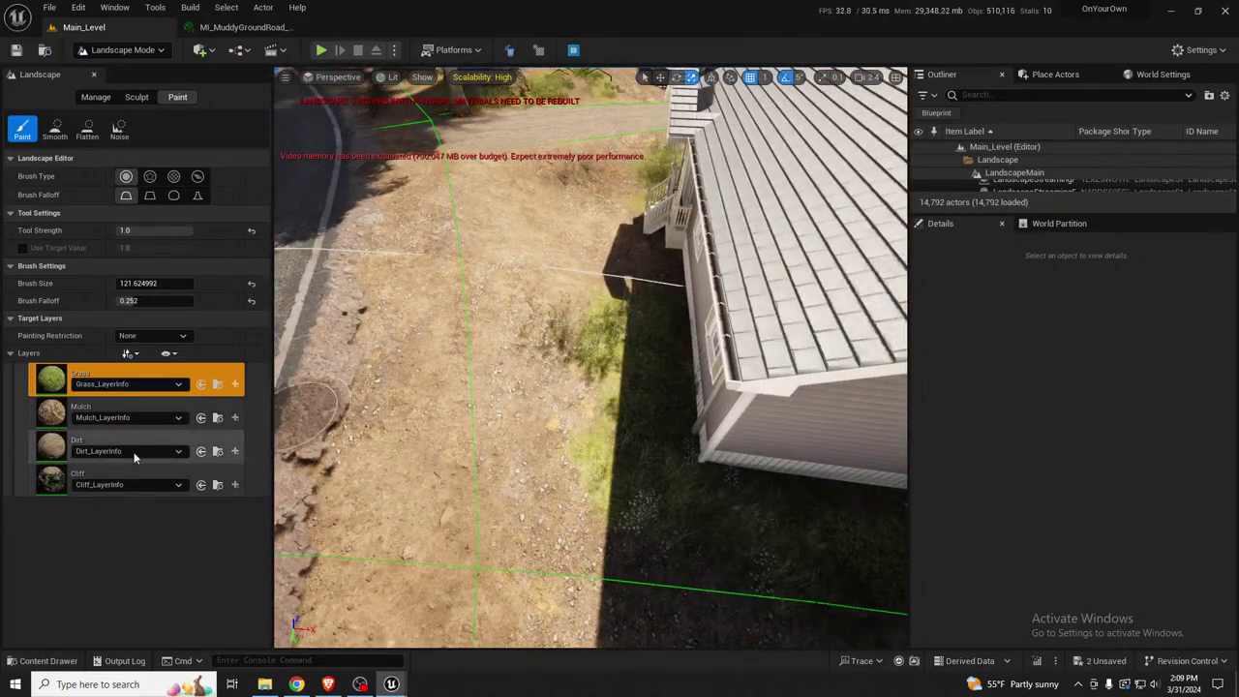
Paint the Mulch layer over the shaded ground beyond the corner of the grey house
left_click(48, 413)
right_click_drag(429, 476, 616, 404)
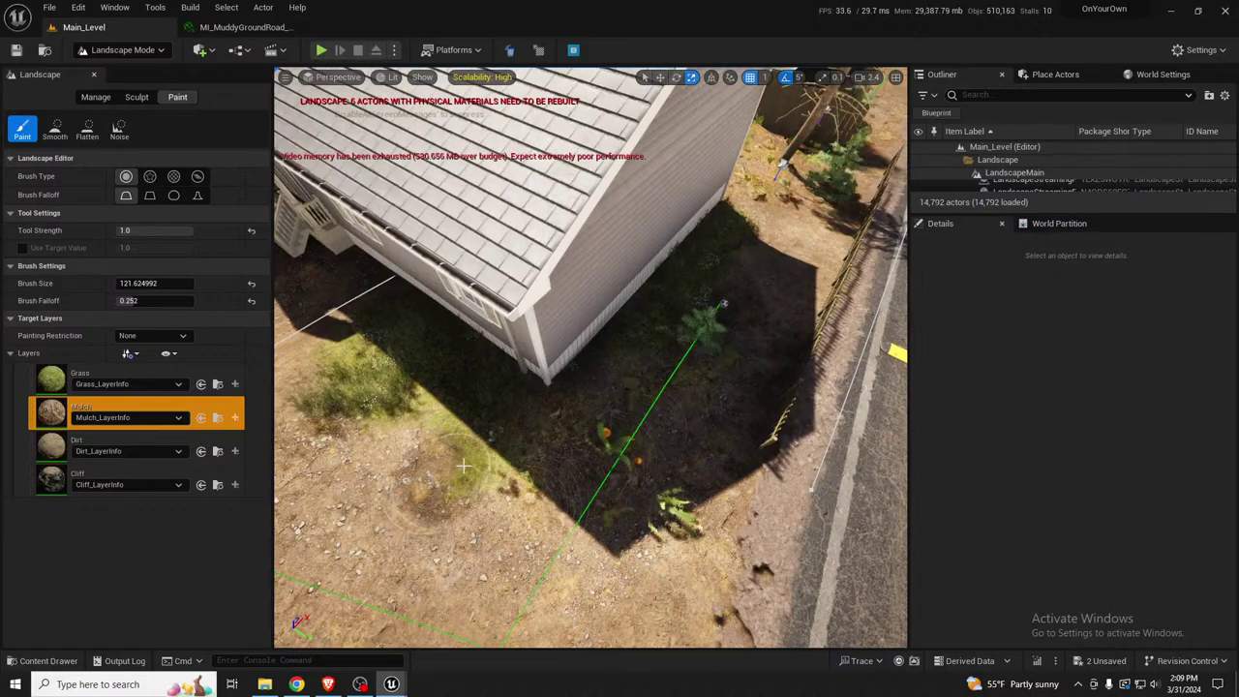
right_click_drag(427, 466, 461, 394)
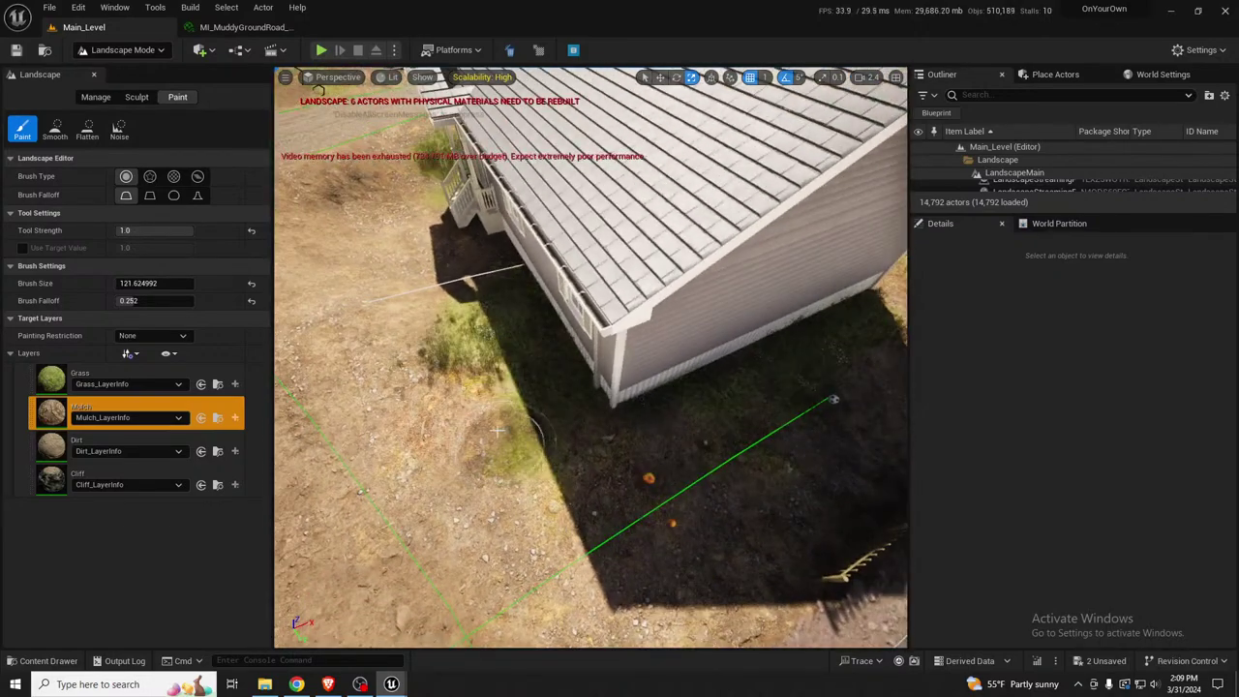
Paint the Mulch layer around the white two-storey house and the rocks below the wooden fence
right_click_drag(591, 397, 668, 339)
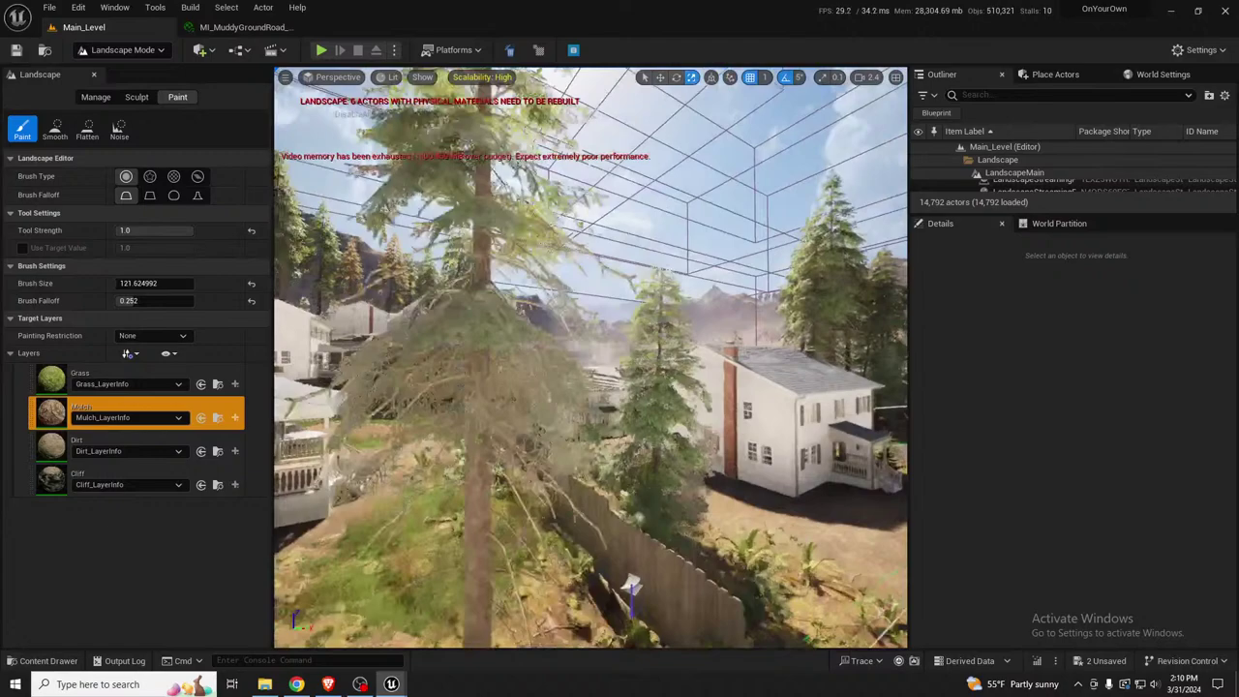
key("w")
right_click_drag(591, 358, 630, 382)
key("d")
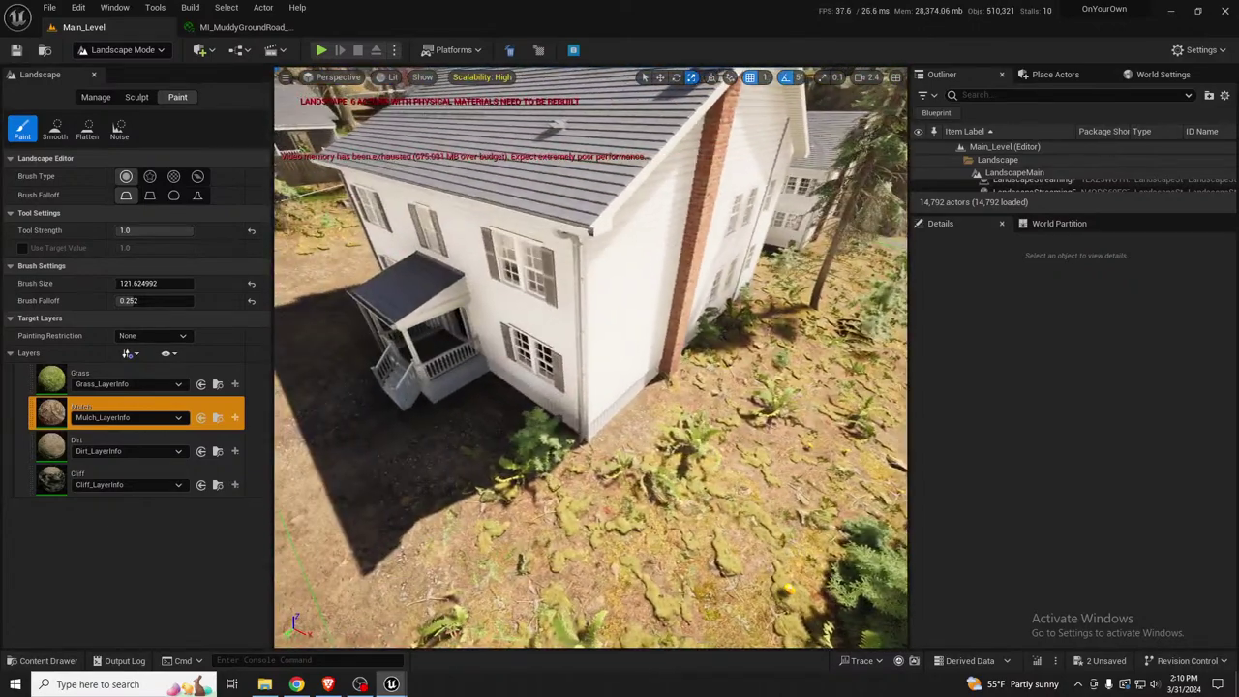
right_click_drag(658, 581, 658, 581)
left_click_drag(752, 303, 631, 345)
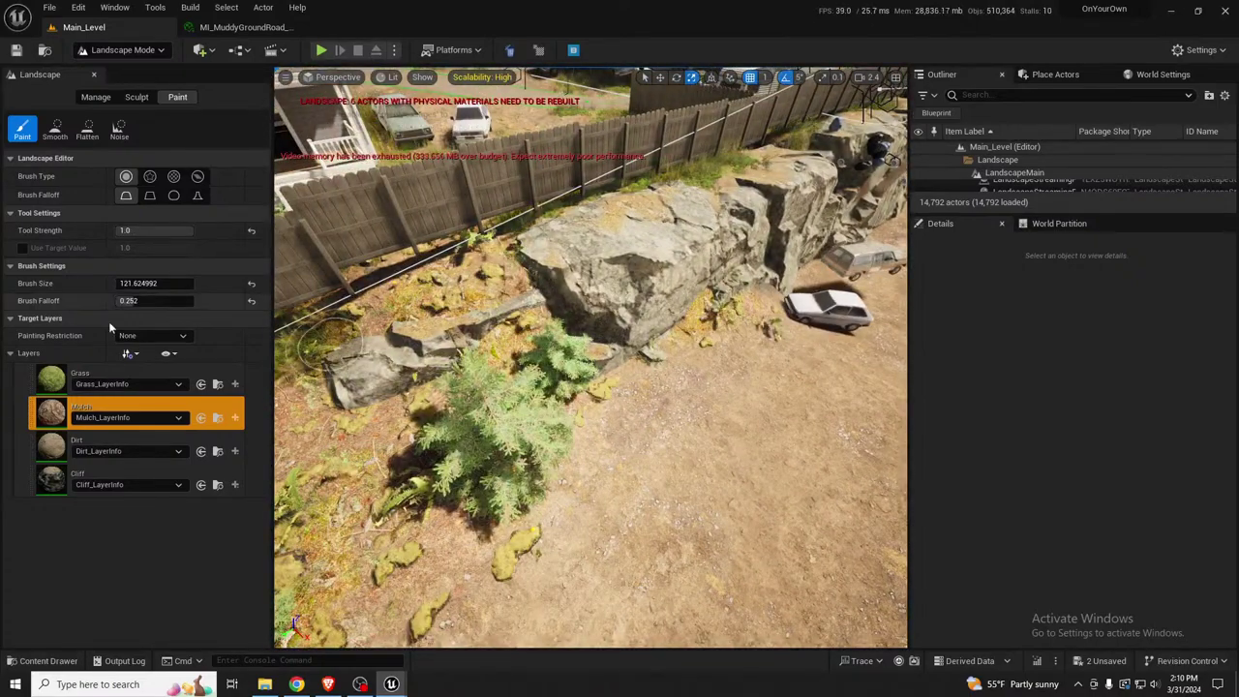
Paint the Grass layer along the base of the rock wall, around the parked cars
left_click(77, 377)
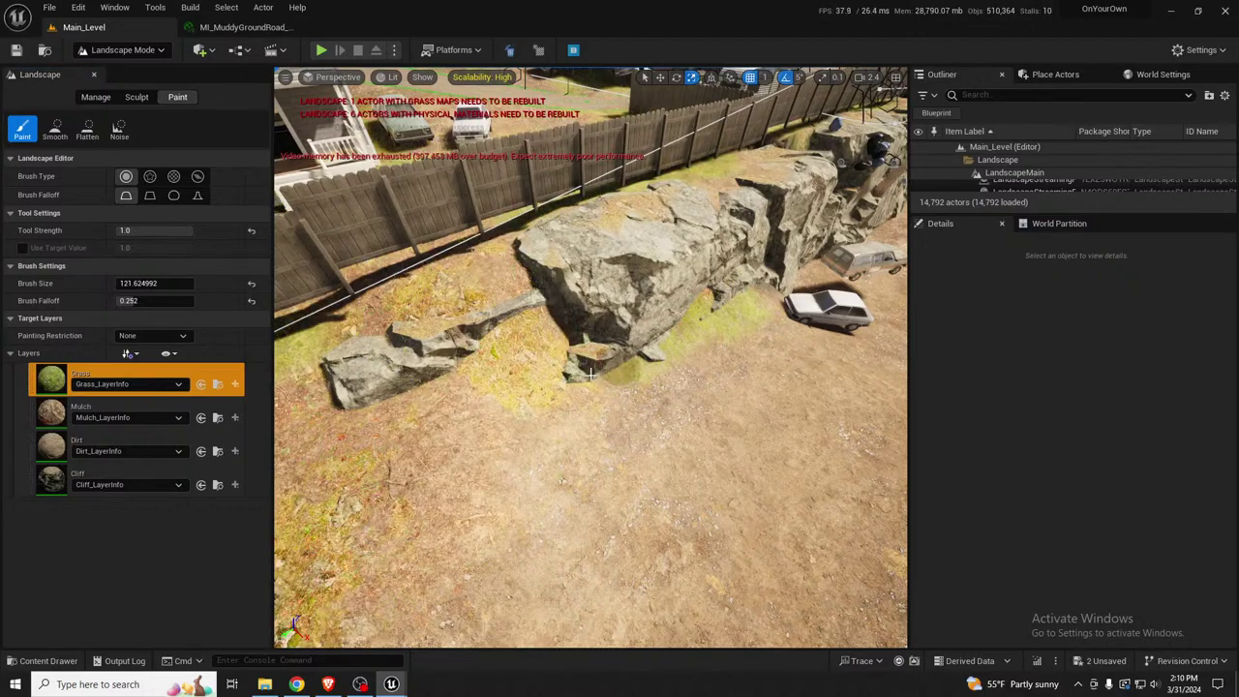
key("w")
right_click_drag(605, 373, 684, 345)
right_click_drag(753, 320, 697, 334)
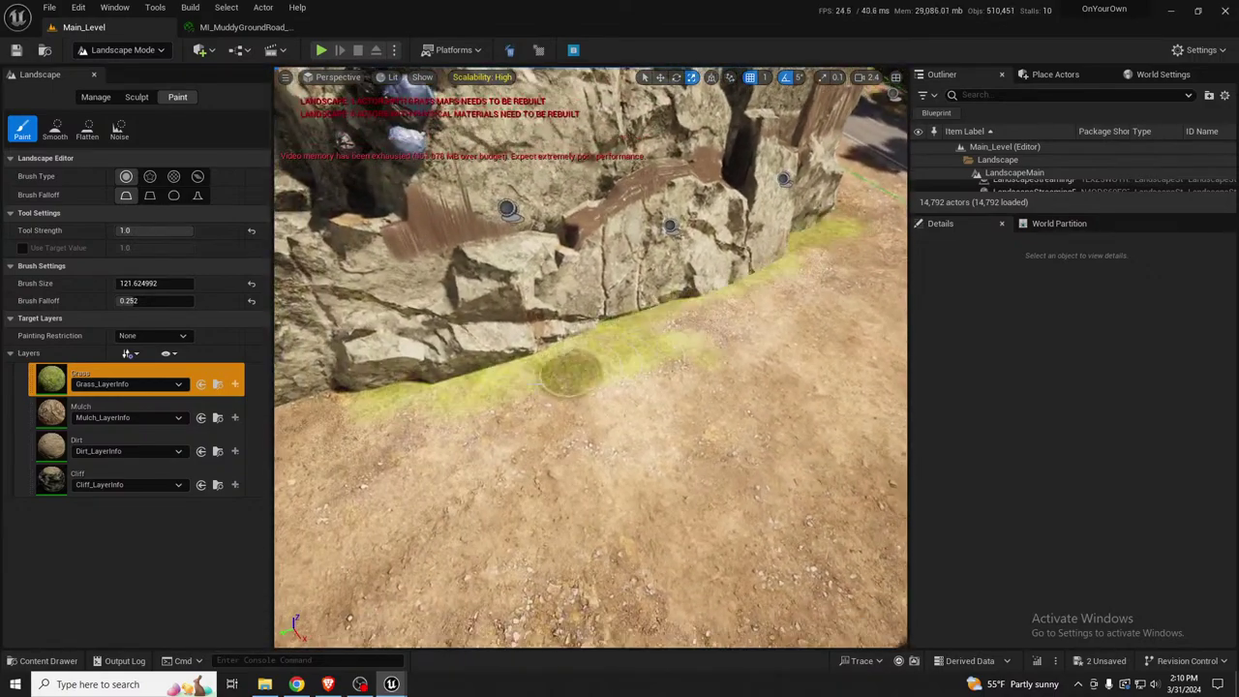
right_click_drag(560, 362, 560, 362)
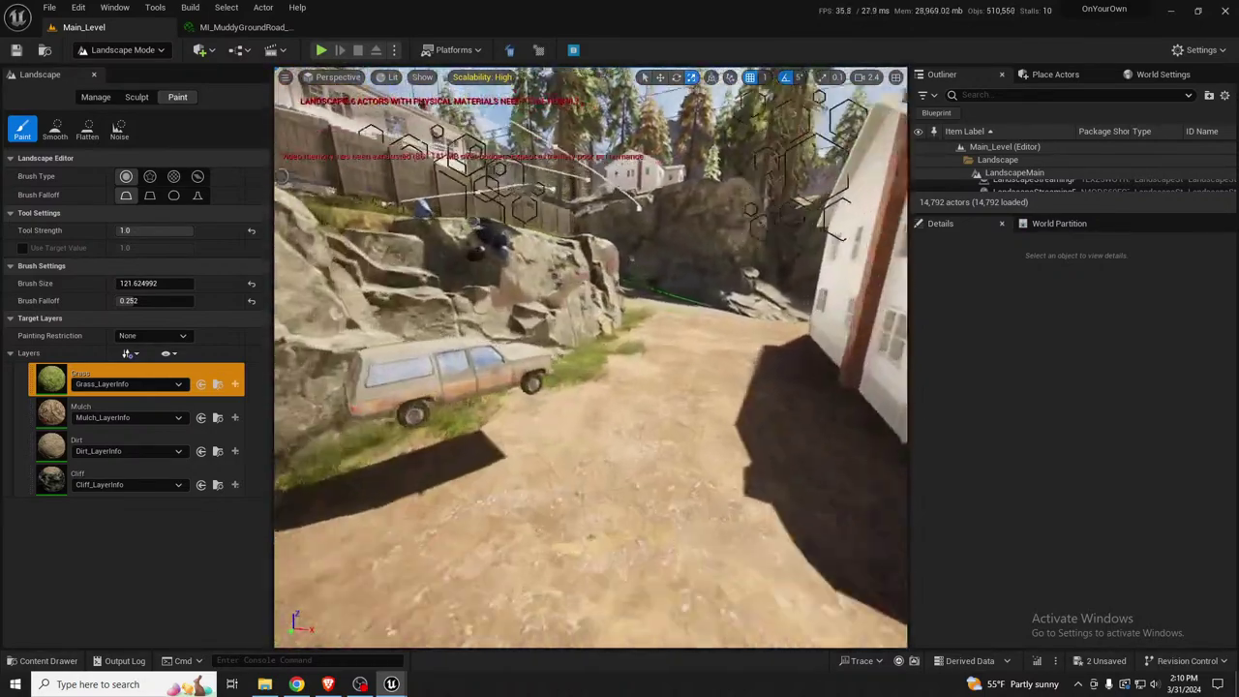
Open LevelInstance_ResidentialHouses for editing from the floating car beside the rock wall
key("w")
mouse_move(401, 443)
right_mouse_down()
mouse_move(465, 421)
mouse_move(463, 387)
right_mouse_up()
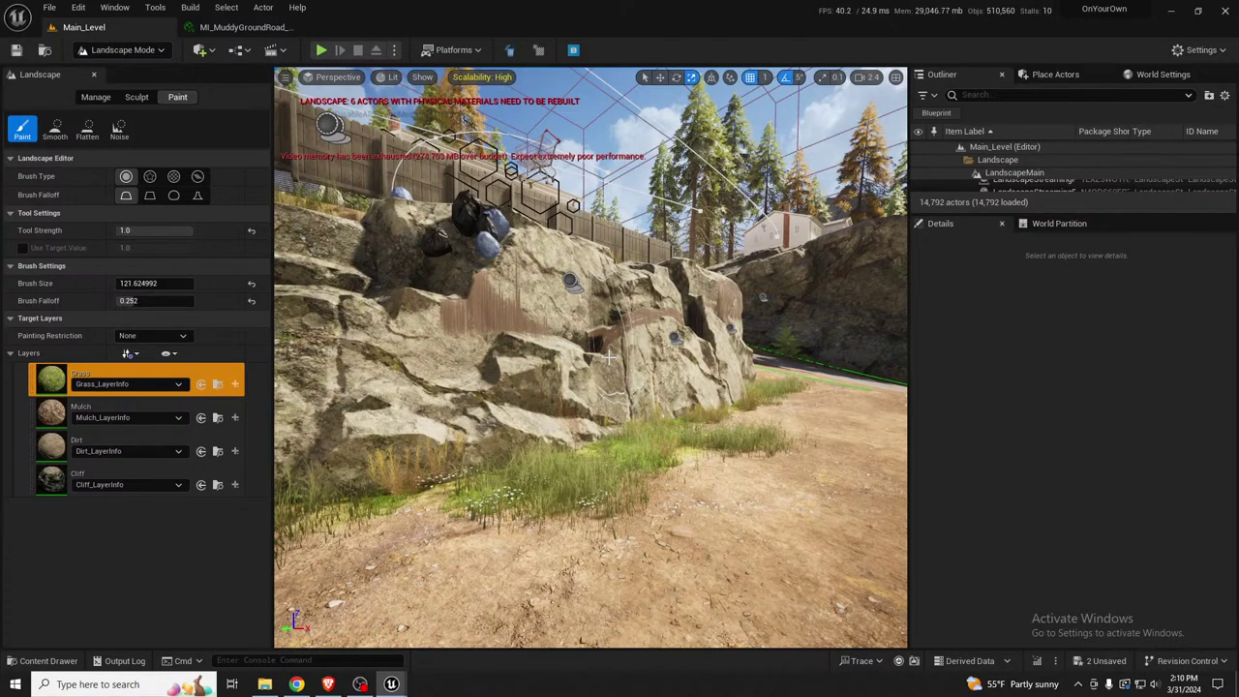
right_click_drag(609, 358, 363, 366)
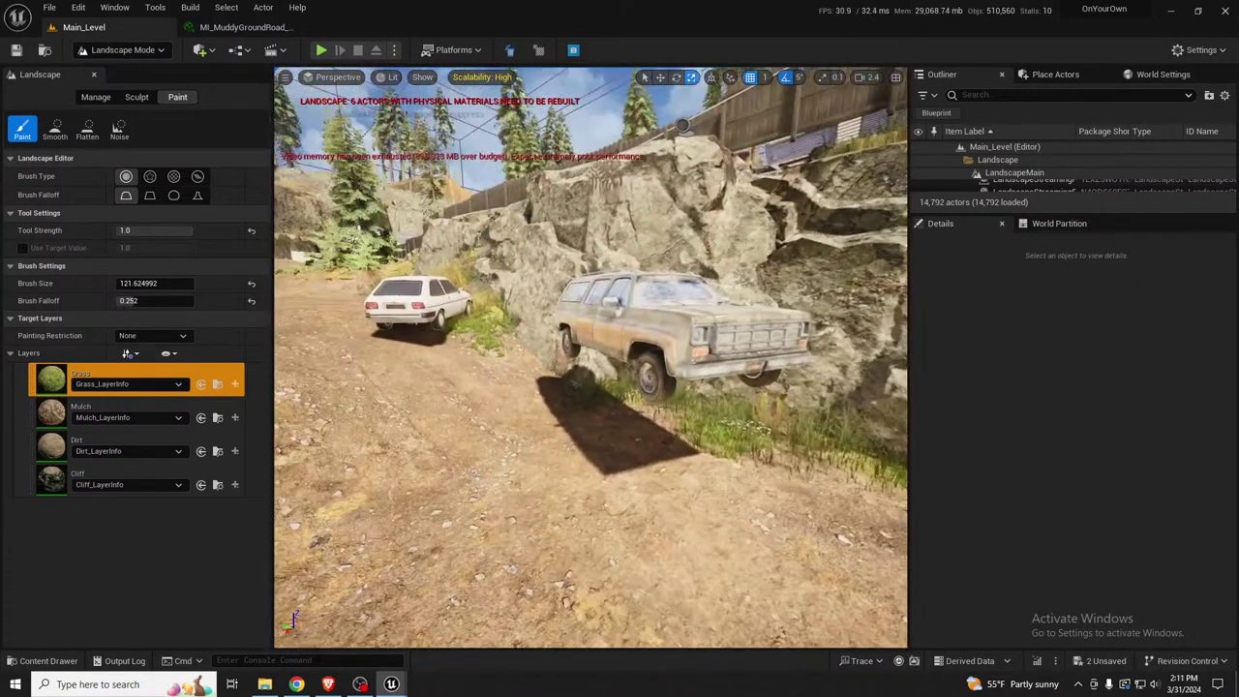
key("shift+1")
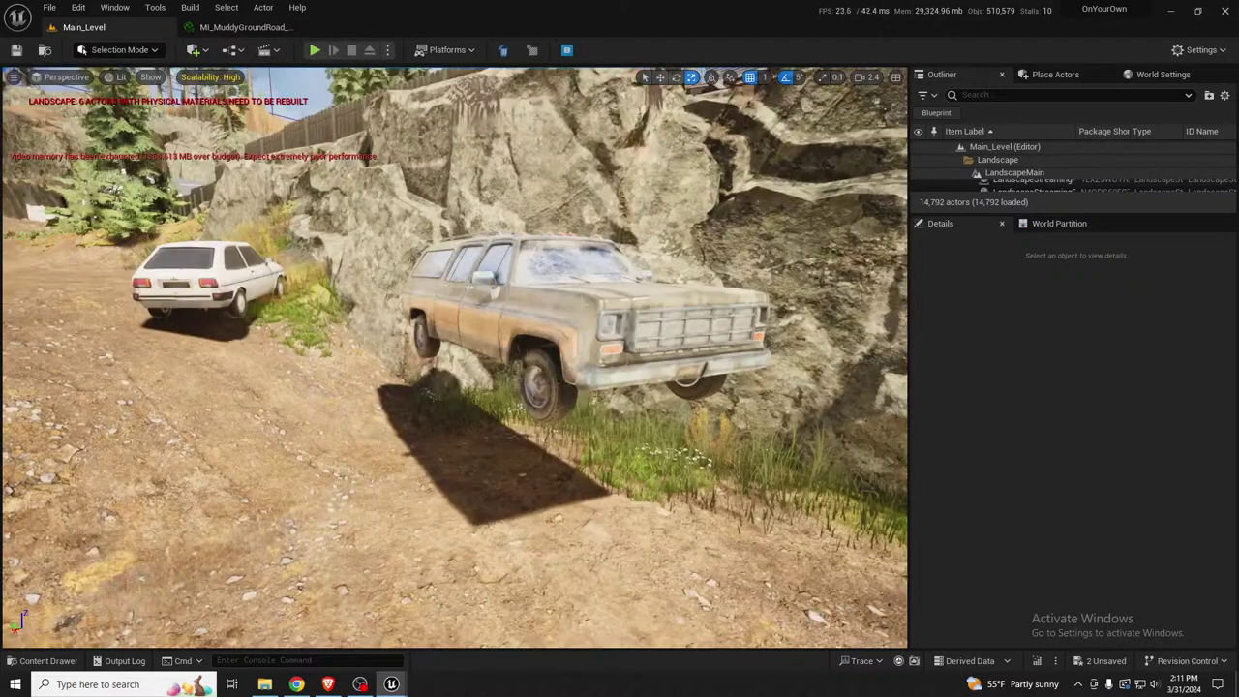
left_click(591, 310)
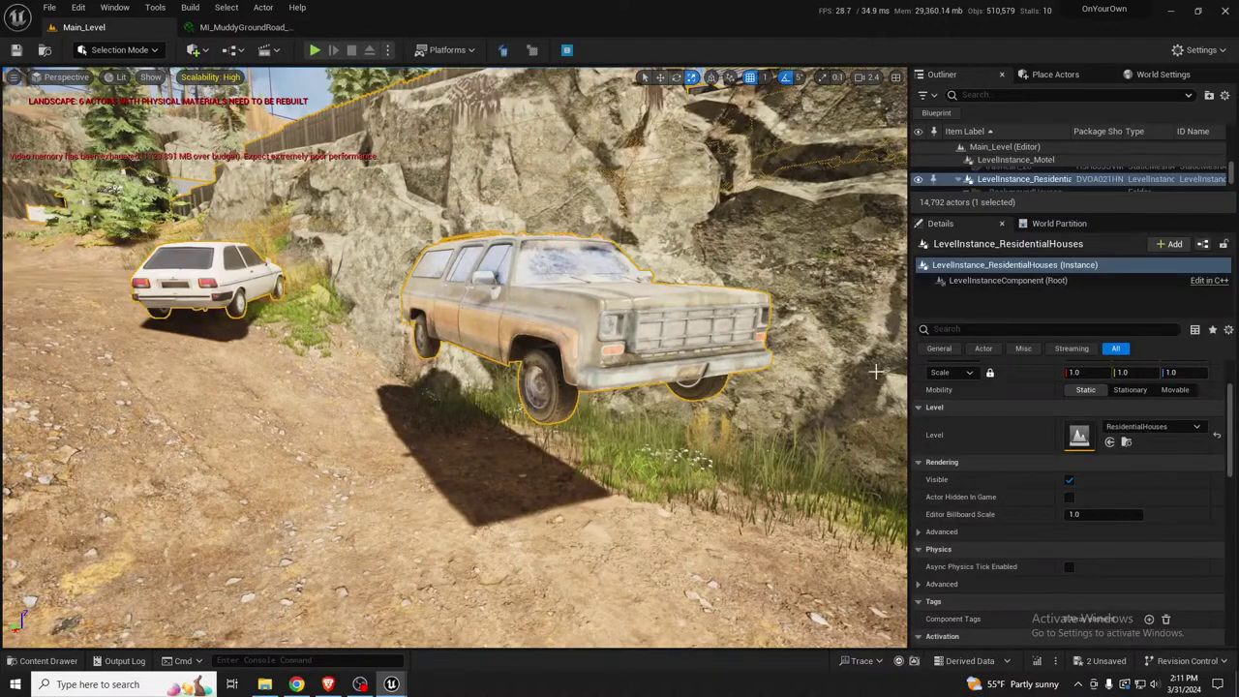
scroll(1055, 542, "up", 2)
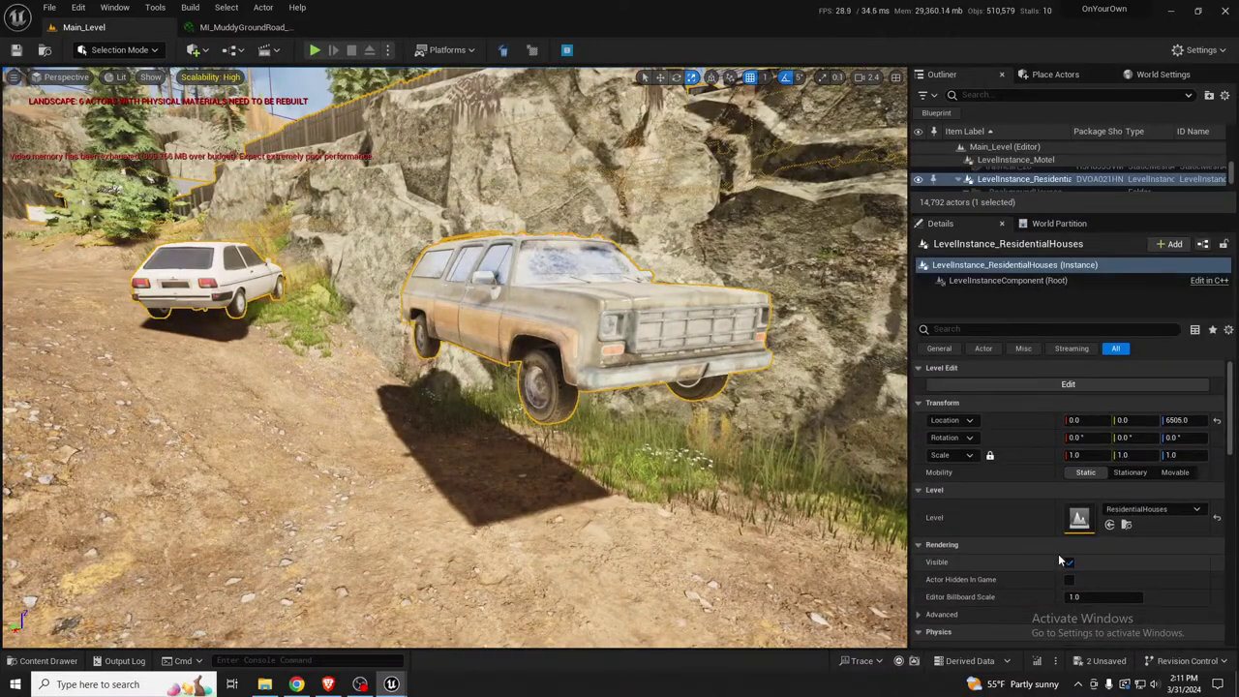
left_click(1069, 387)
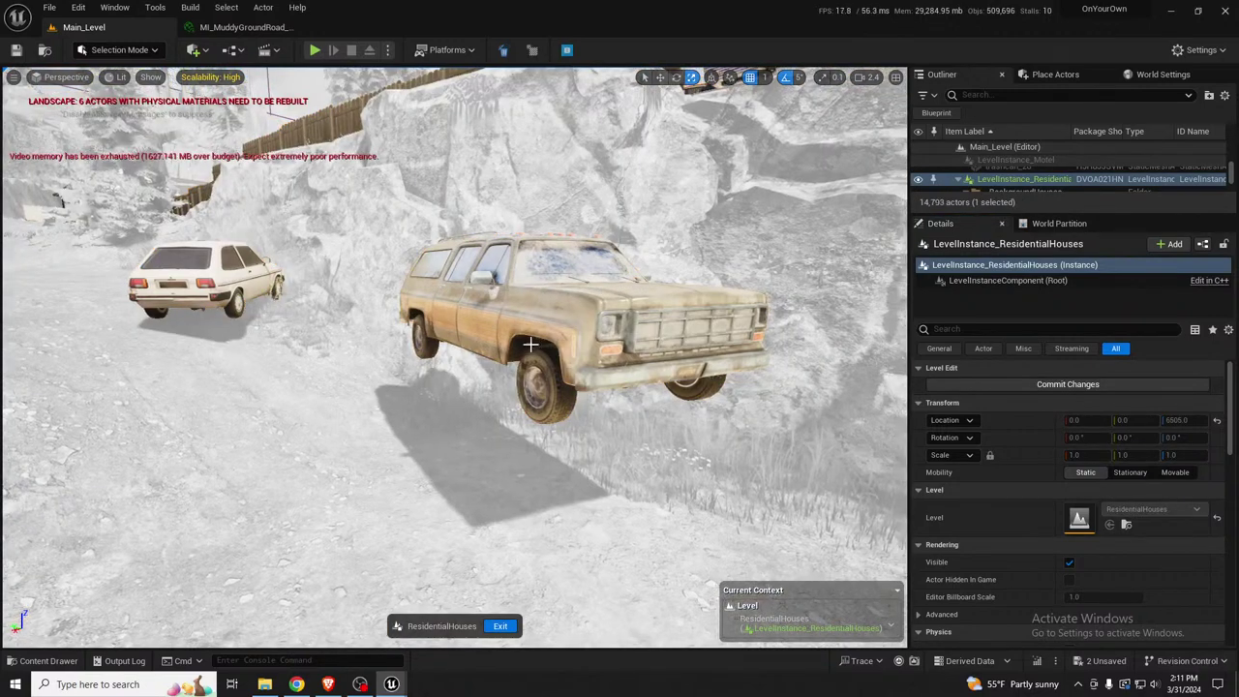
Lower SM_OldTruck vertically onto the dirt ground
left_click(542, 356)
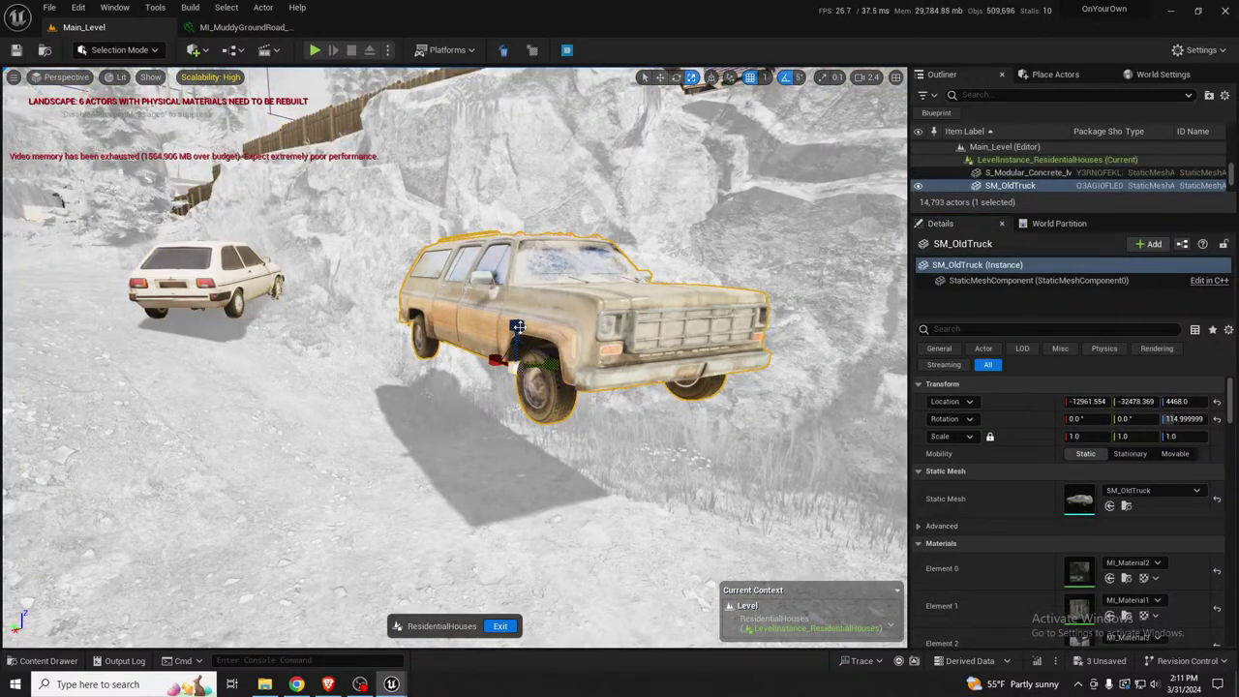
key("w")
left_click_drag(516, 334, 519, 449)
Rotate SM_SmallCar to about -17.5°, -3.0° and -4.9° and lower it to about Z 4494 so it rests on the slope
left_click(240, 289)
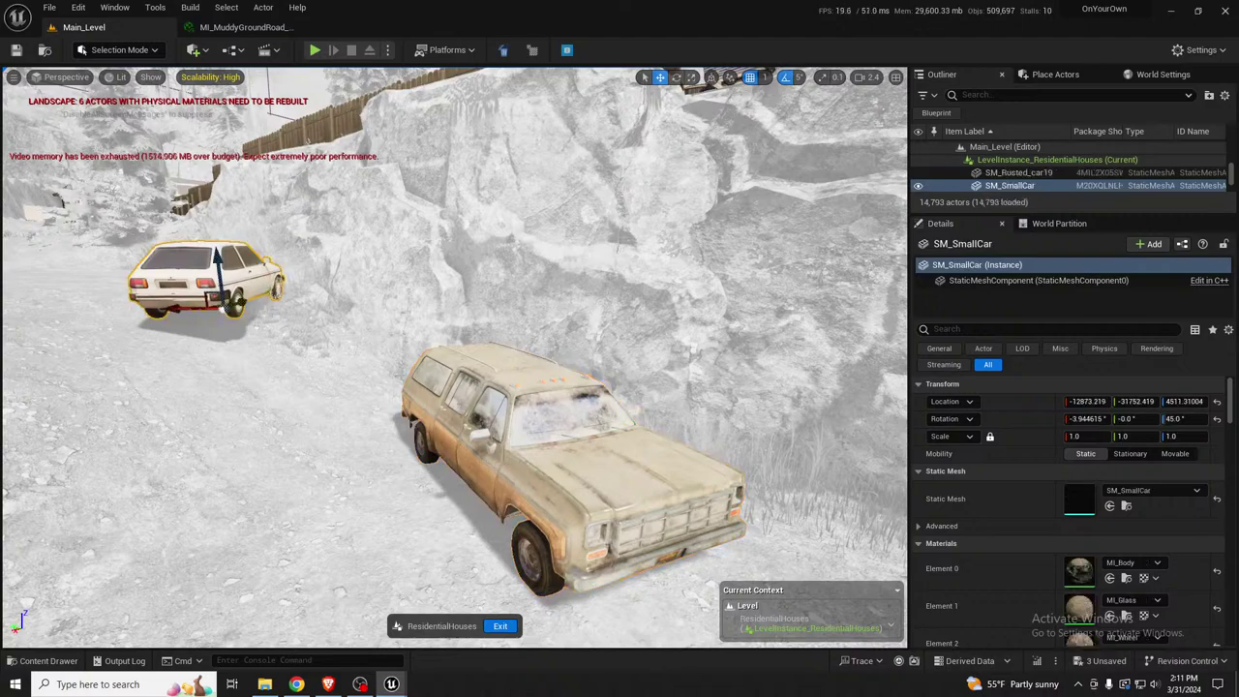
right_click_drag(240, 288, 358, 341)
key("a")
key("e")
left_click_drag(357, 340, 298, 347)
left_click_drag(327, 282, 346, 270)
right_click_drag(346, 270, 379, 275)
right_click_drag(368, 329, 385, 317)
key("w")
left_click_drag(387, 319, 388, 334)
Inspect from several sides how SM_SmallCar and SM_OldTruck sit on the ground
right_click_drag(387, 334, 253, 347)
right_click_drag(424, 368, 334, 411)
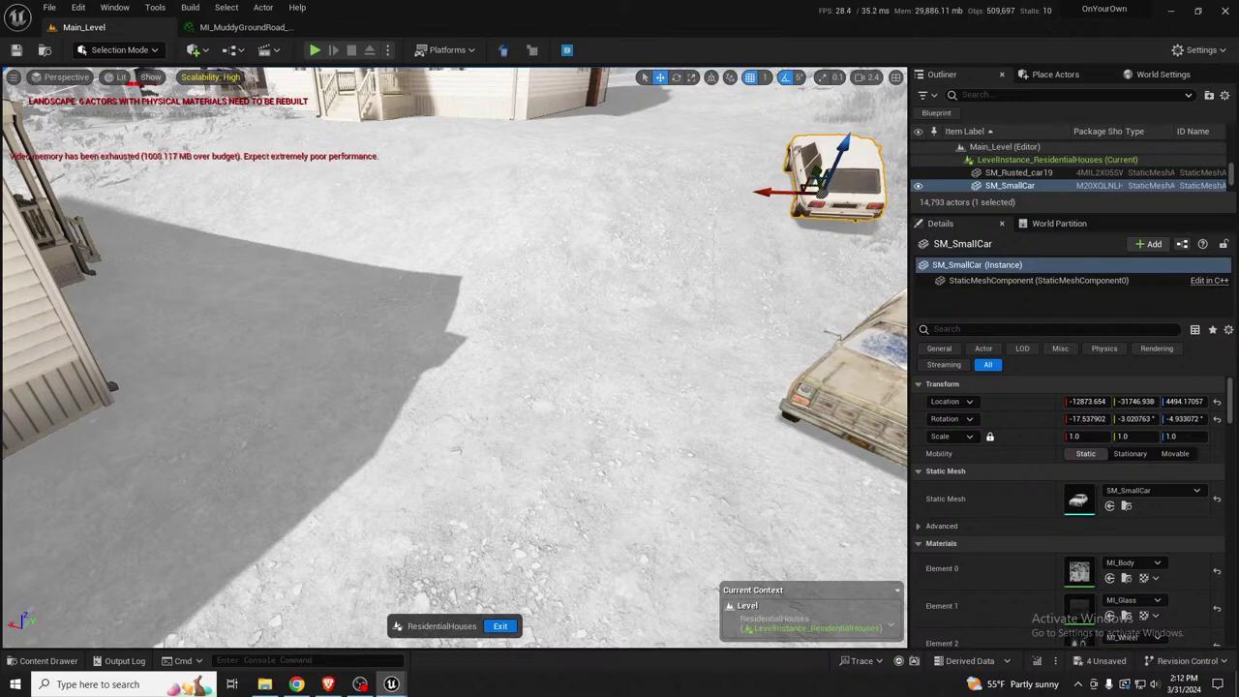
right_click_drag(591, 409, 678, 319)
key("w")
key("w")
right_click_drag(593, 329, 744, 371)
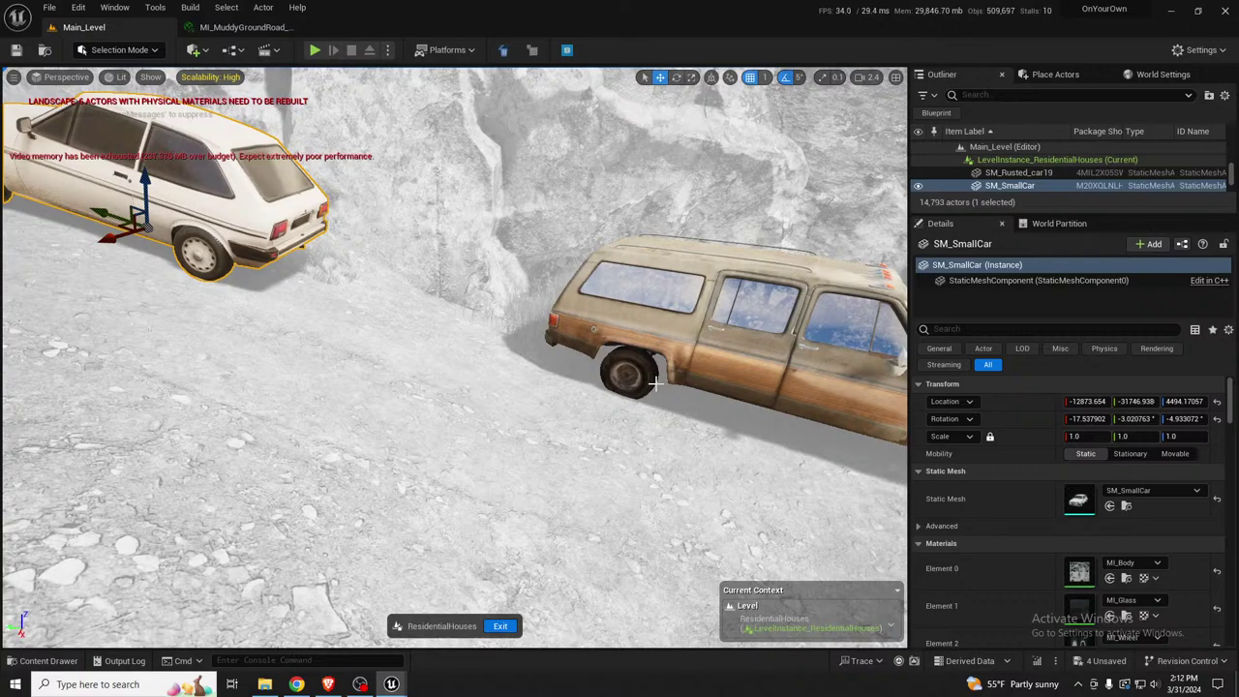
Move the trash-bag scatter BP_ia_scatter18 off the rock ledge by the fence to the dirt area near SM_OldTruck
key("w")
right_click_drag(623, 416, 852, 312)
left_click(449, 351)
right_click_drag(514, 416, 514, 416)
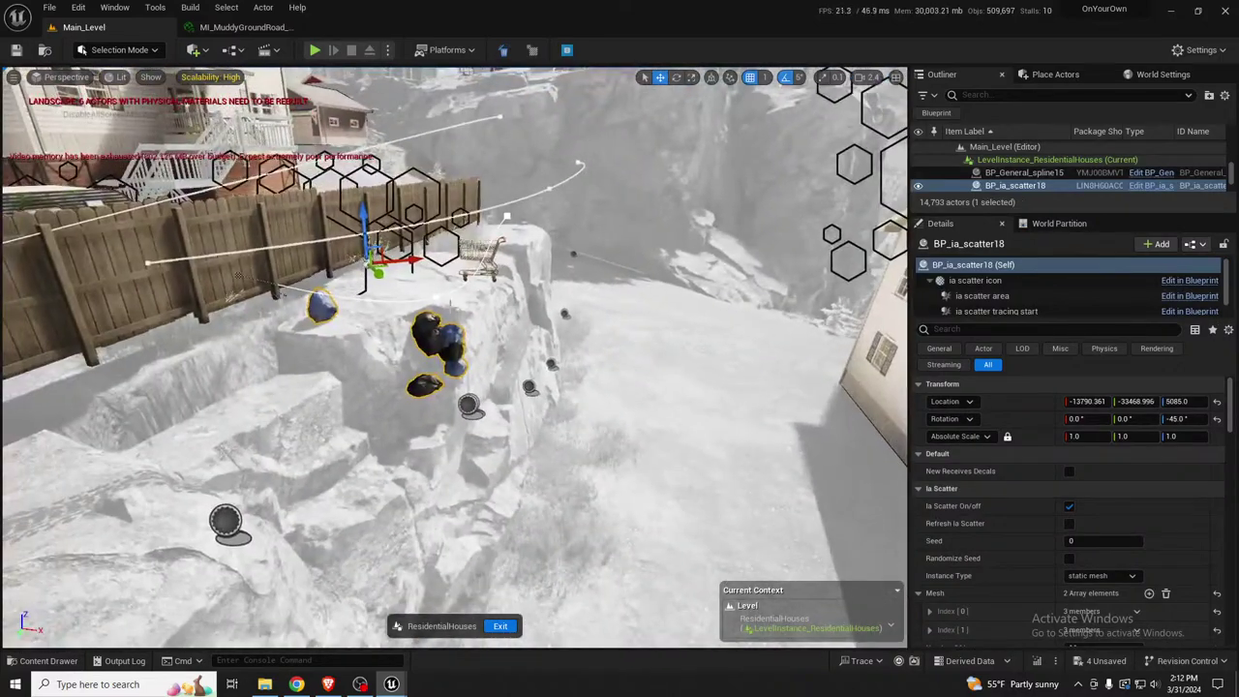
left_click_drag(386, 278, 735, 443)
right_click_drag(736, 442, 848, 494)
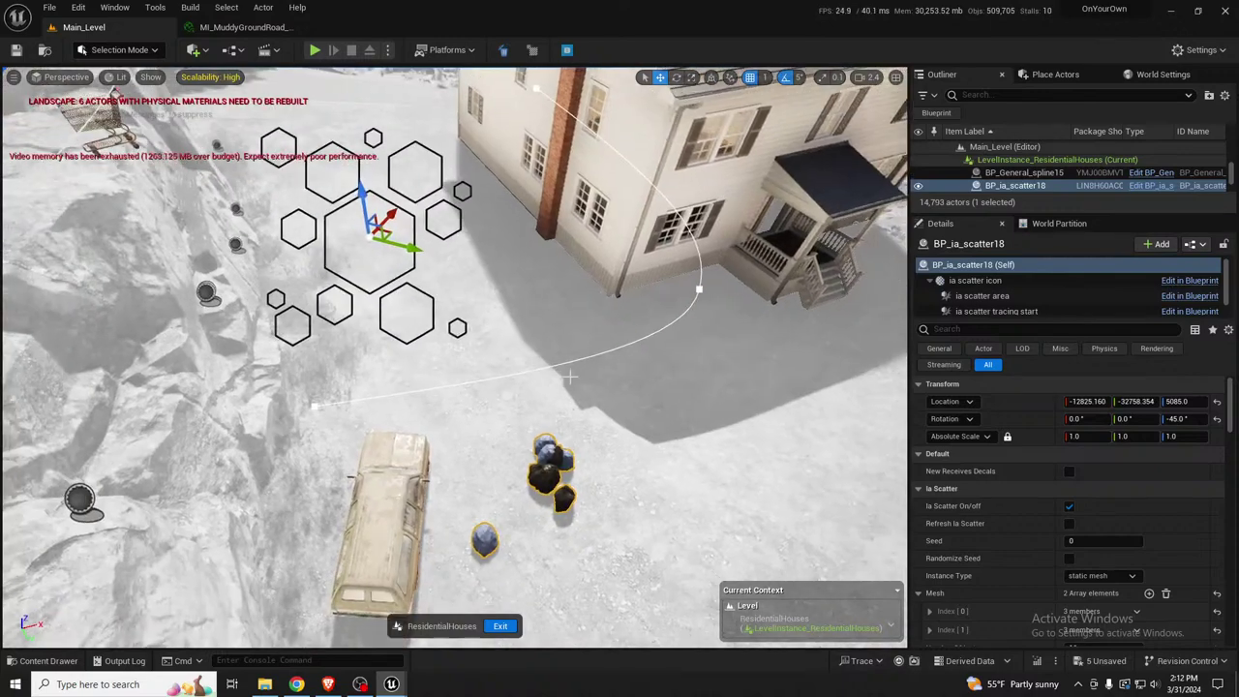
Rotate BP_ia_scatter18 to about 50° around Z and move it to the white house's corner at Z 4692
key("e")
left_click_drag(387, 279, 295, 273)
key("w")
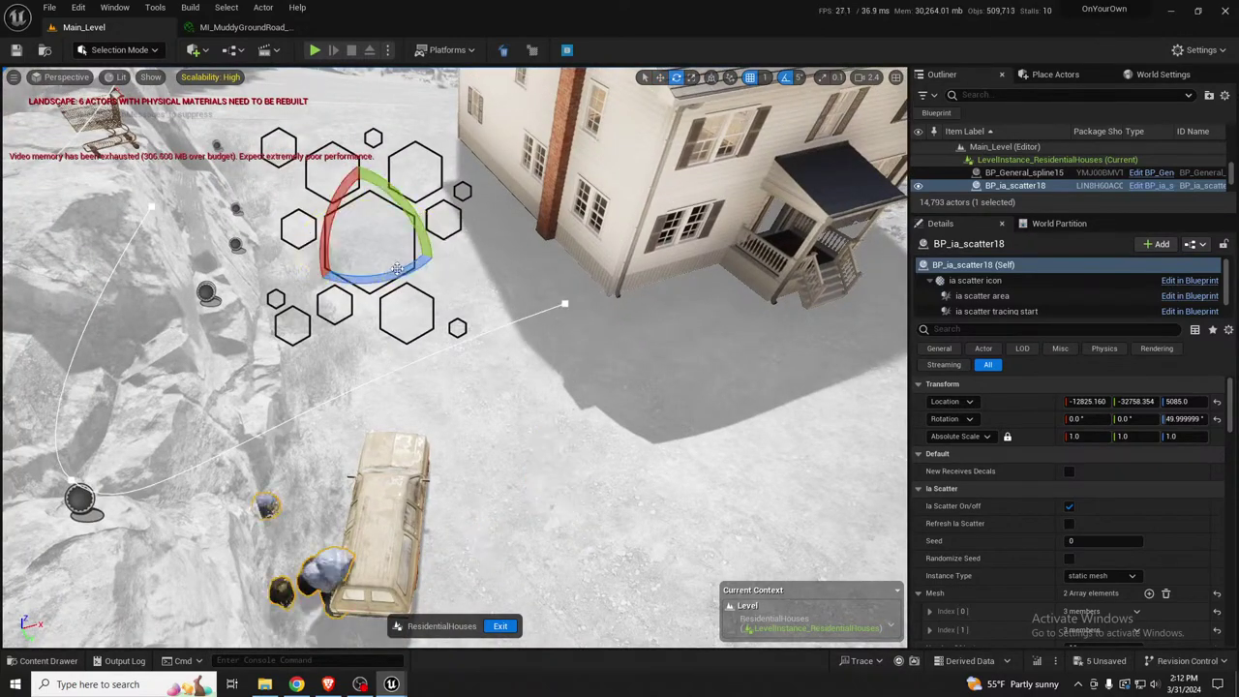
left_click_drag(361, 248, 675, 135)
right_click_drag(644, 211, 658, 171)
left_click_drag(484, 194, 484, 409)
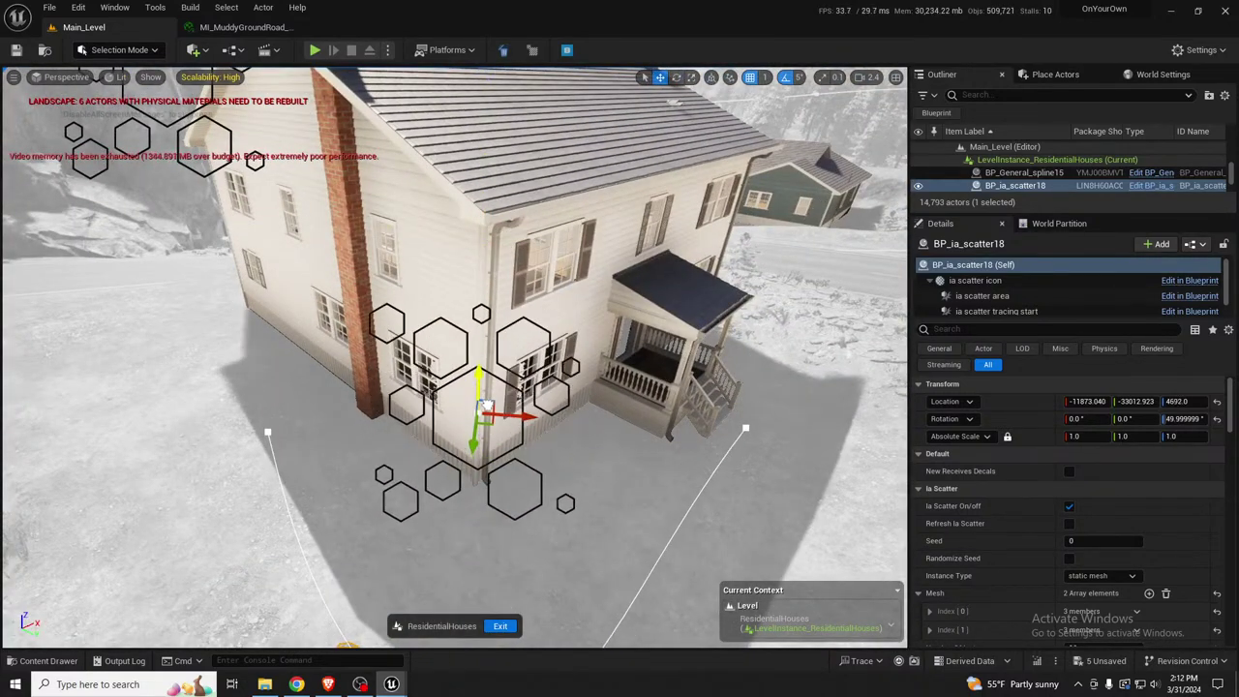
left_click_drag(509, 354, 489, 341)
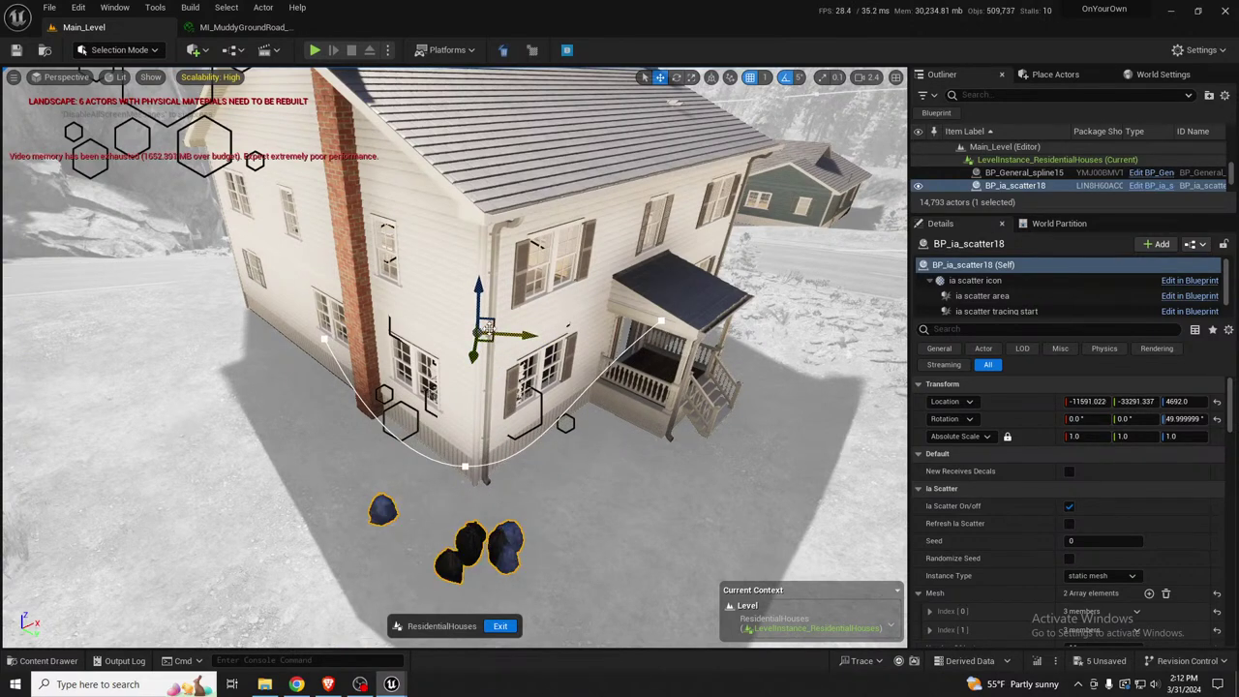
Lower the scatter's spline point nearest the porch and shift BP_ia_scatter18 to about X -11414, Y -33422
left_click(658, 323)
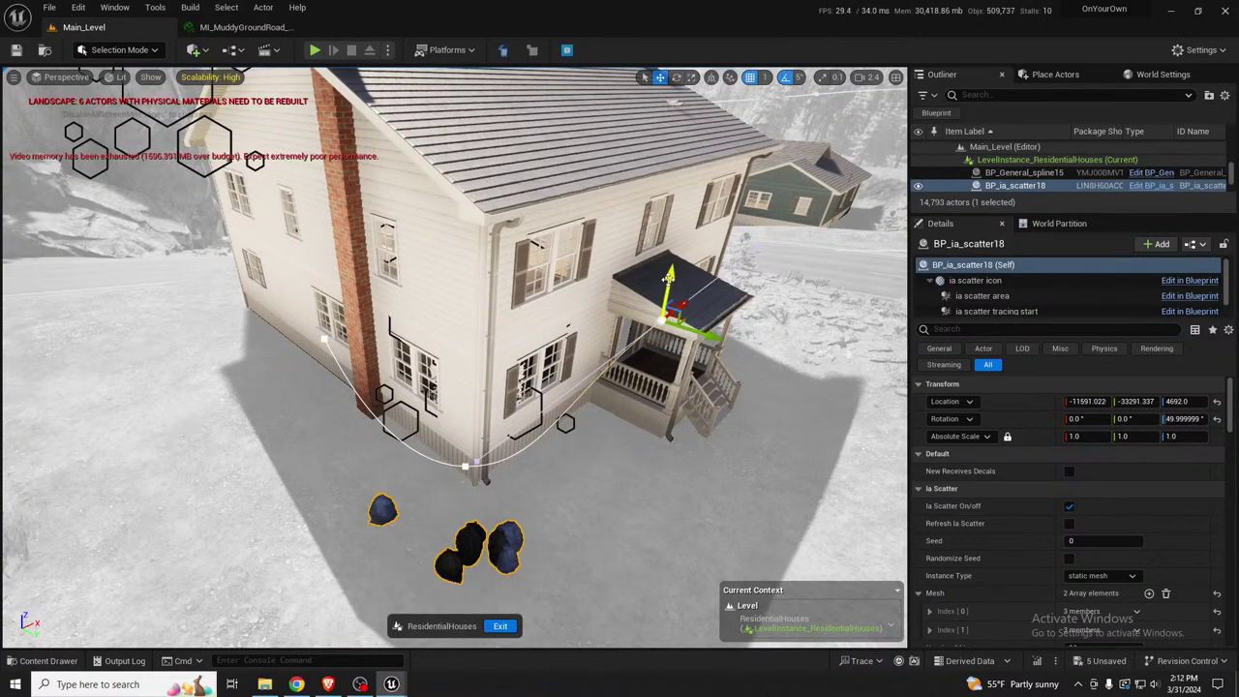
left_click_drag(668, 278, 658, 358)
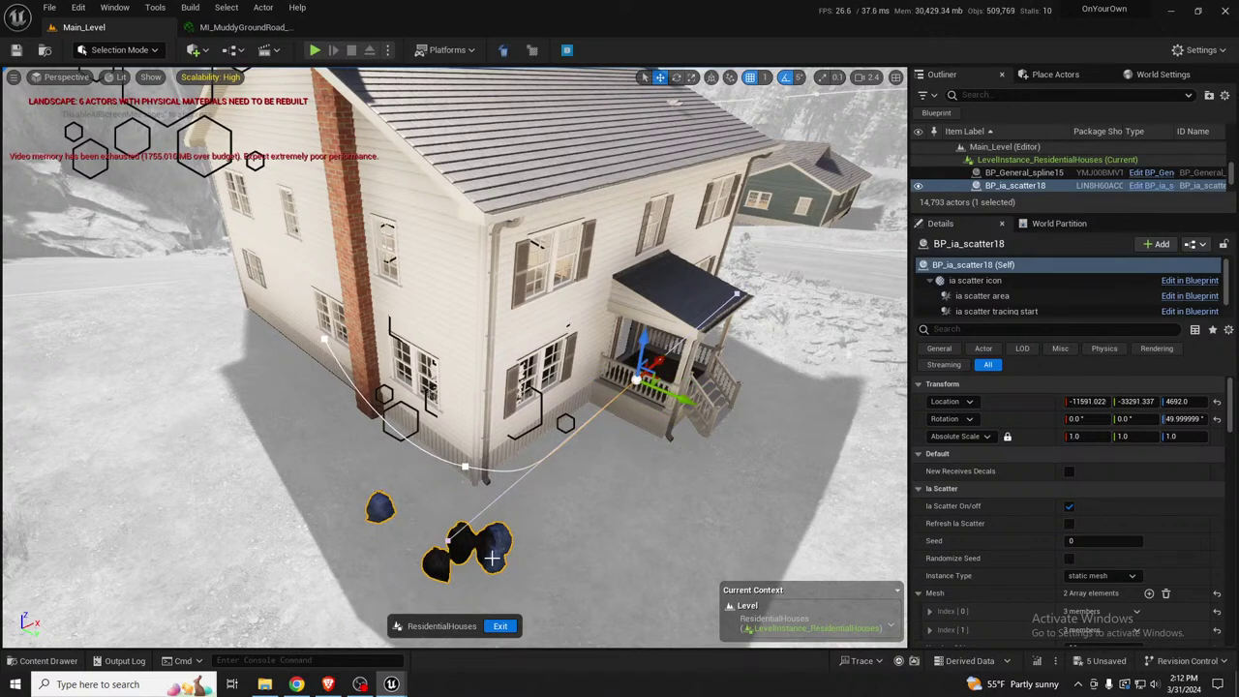
left_click(470, 534)
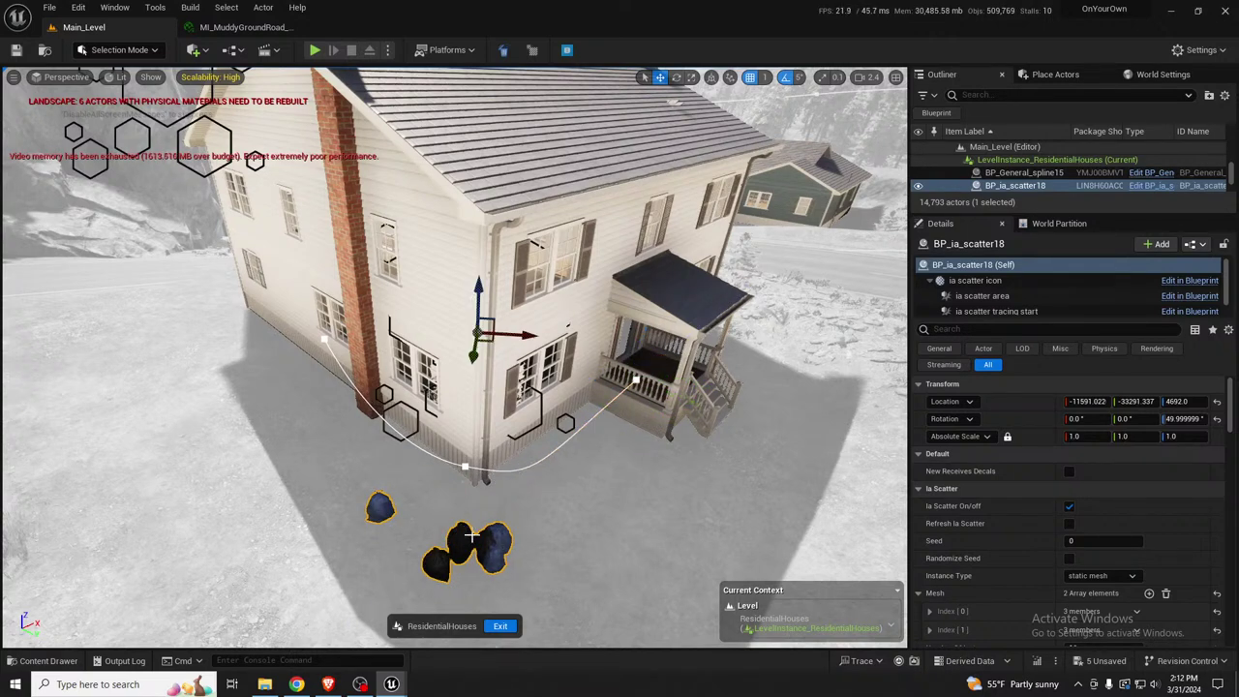
left_click_drag(492, 341, 494, 306)
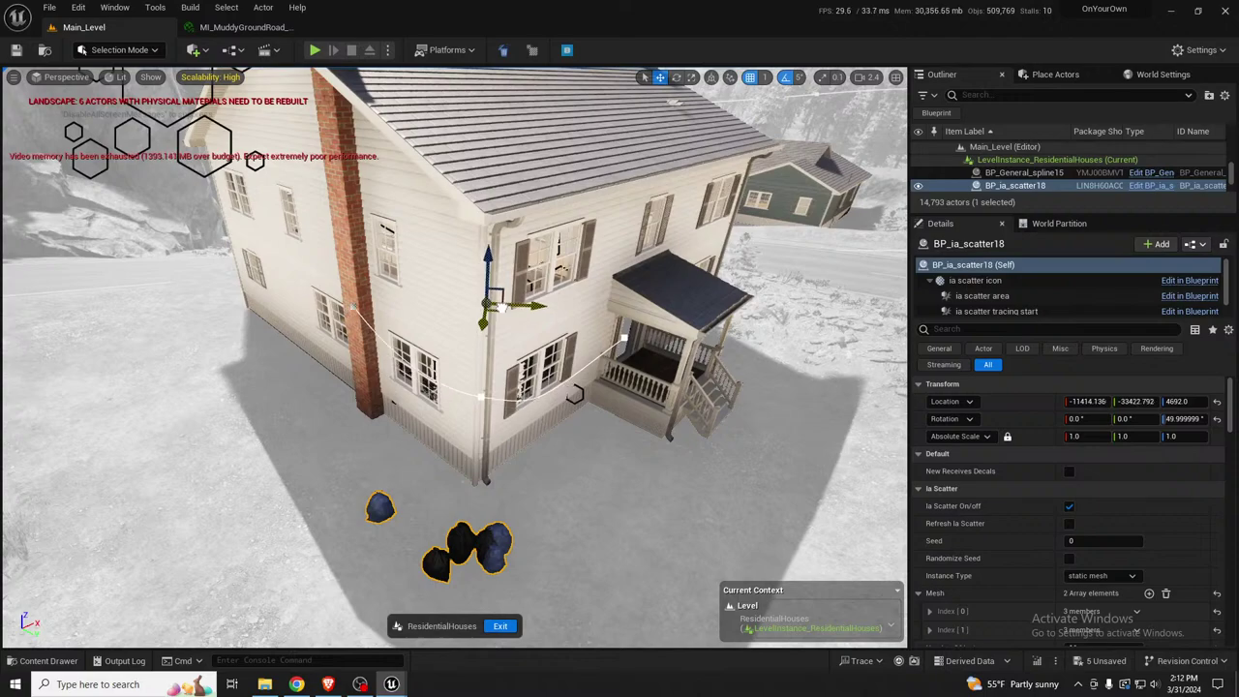
Duplicate the dumpster SM_dumpster_2 behind the wooden fence and move the copy beside the trash bags at the white house
key("w")
right_click_drag(503, 349, 658, 436)
scroll(576, 368, "down", 10)
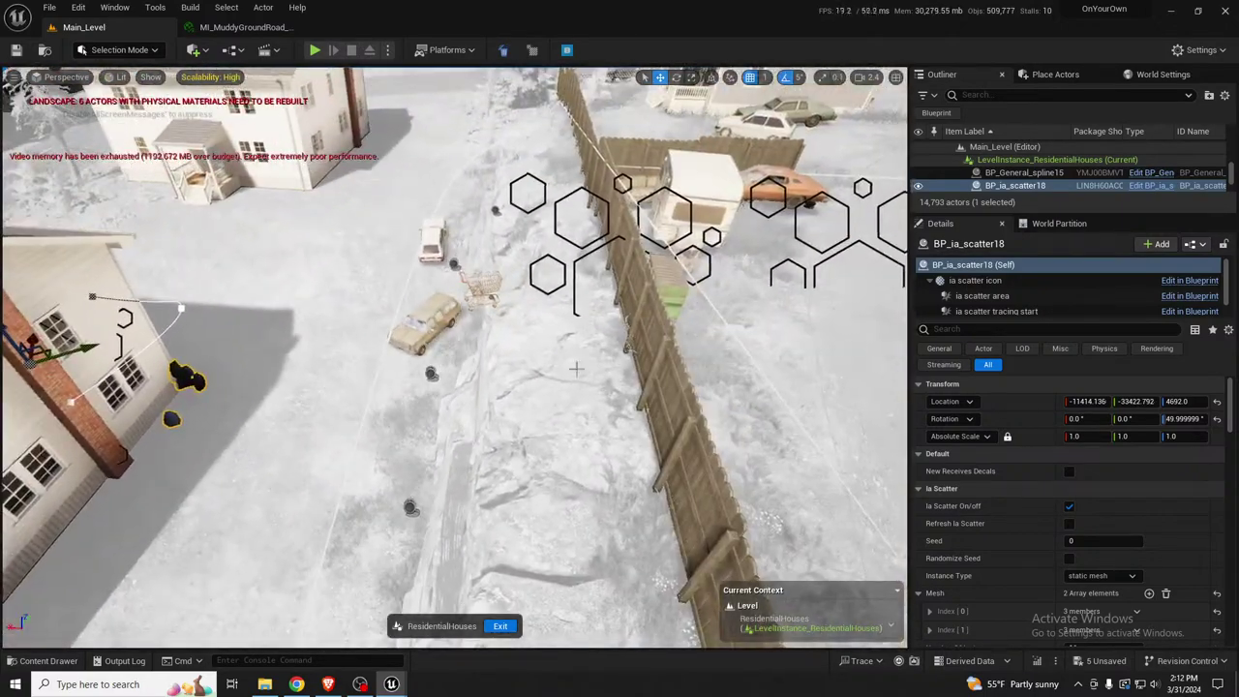
left_click(668, 286)
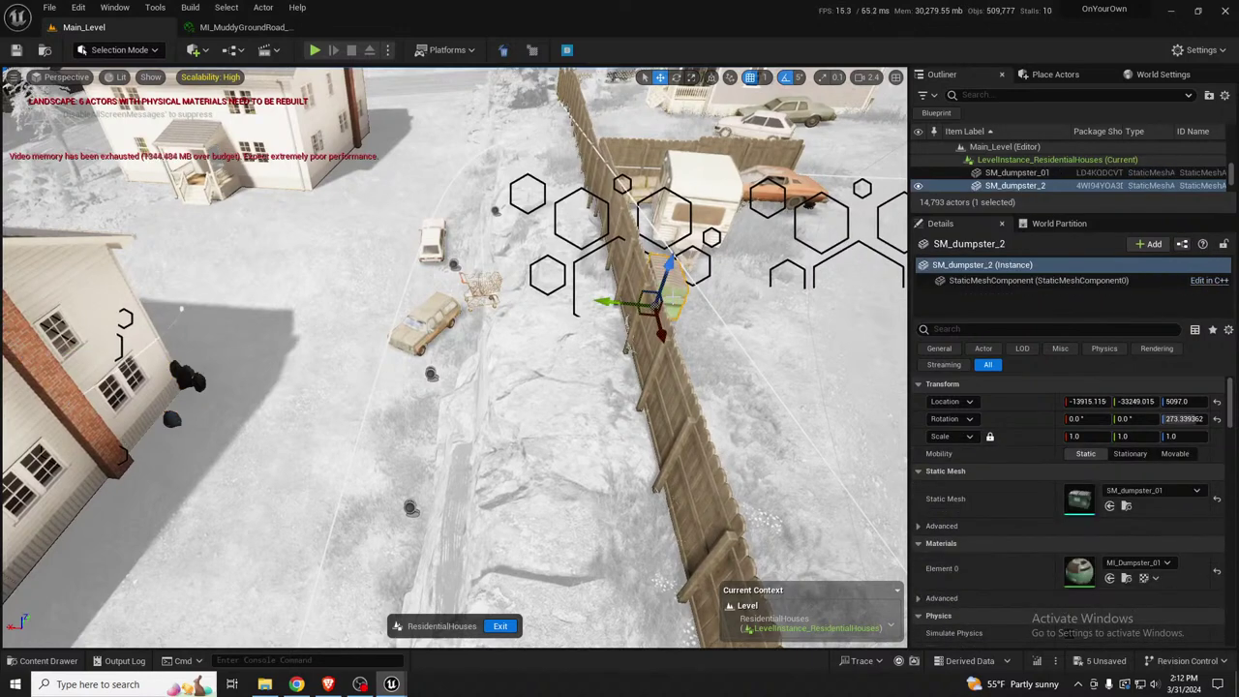
left_click_drag(654, 302, 193, 381, "alt")
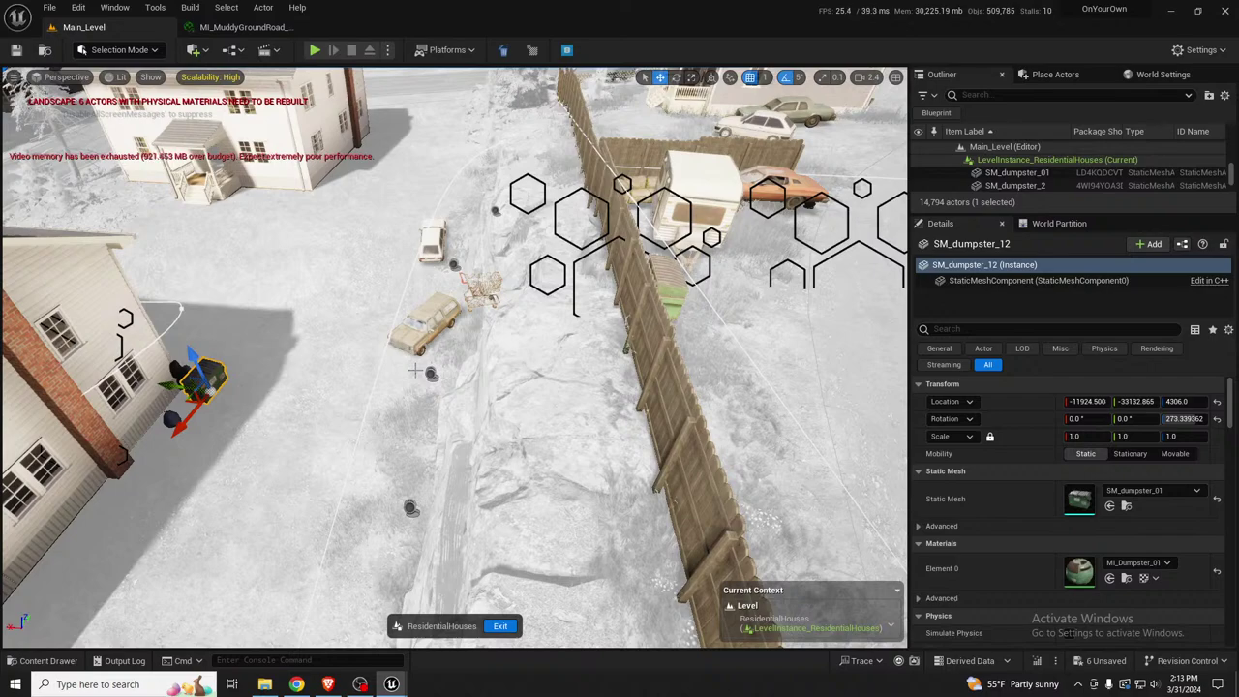
Snap the dumpster copy to the ground and set it by the house wall at about X -11894, Y -33226, Z 4303
key("f")
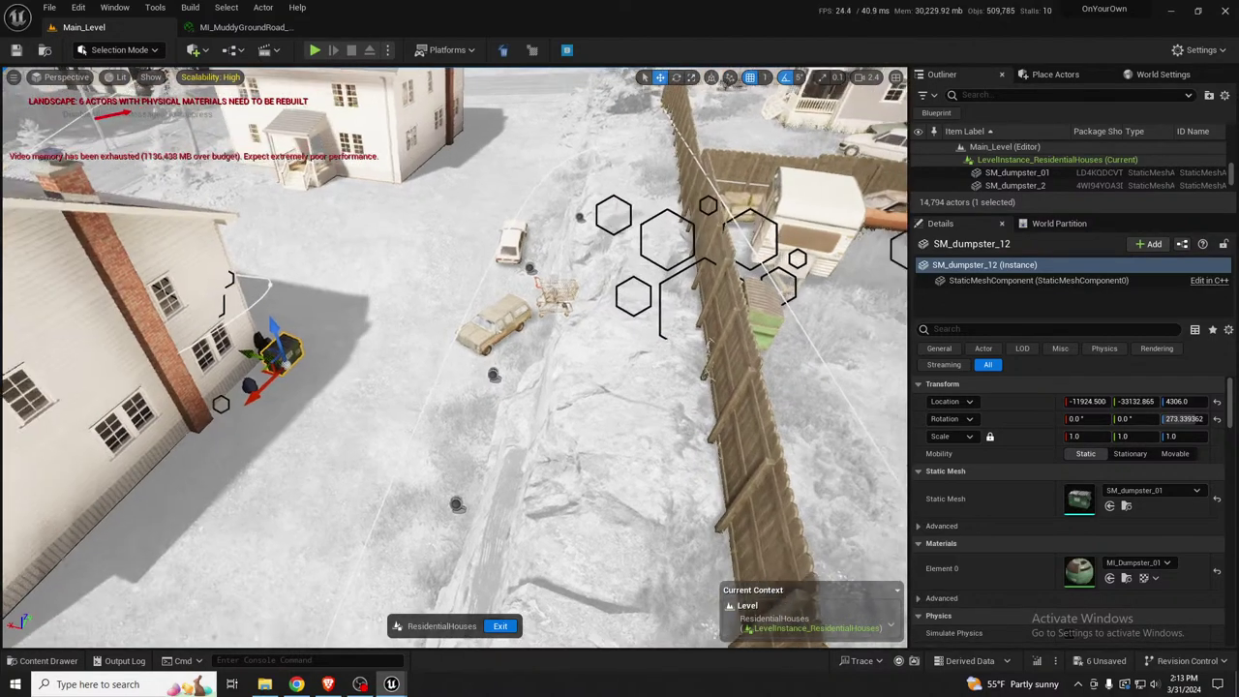
key("w")
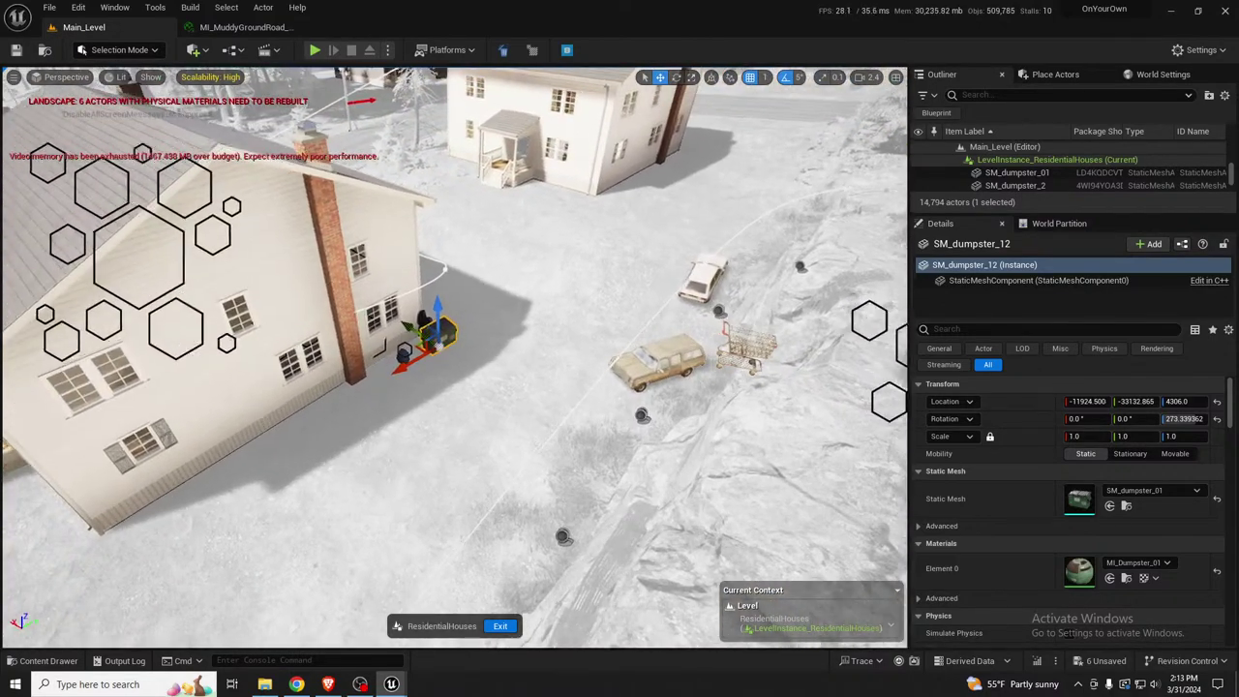
scroll(267, 420, "up", 1)
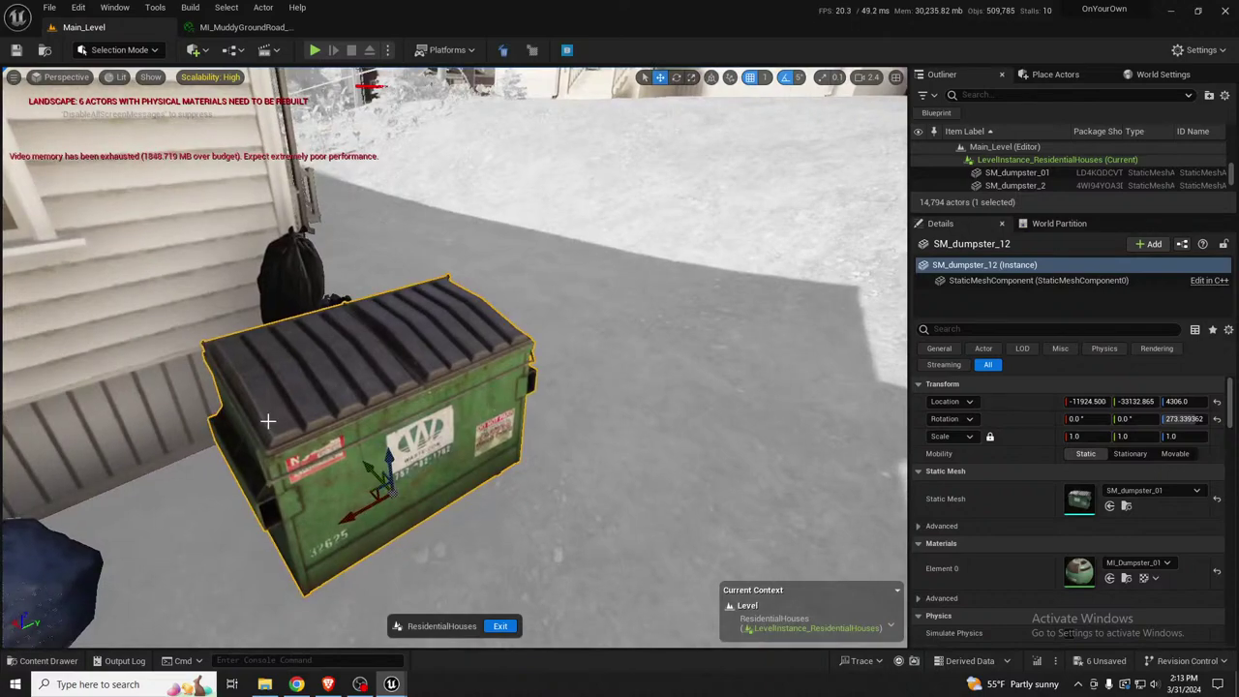
left_click_drag(387, 433, 385, 189)
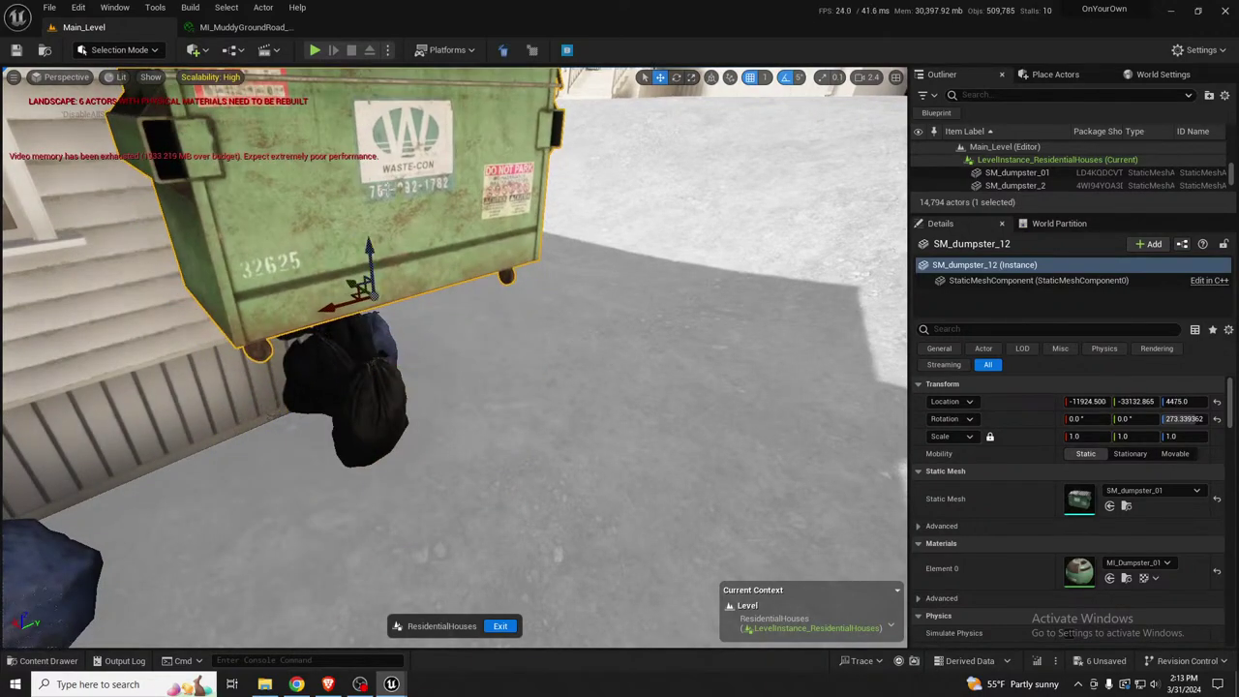
key("End")
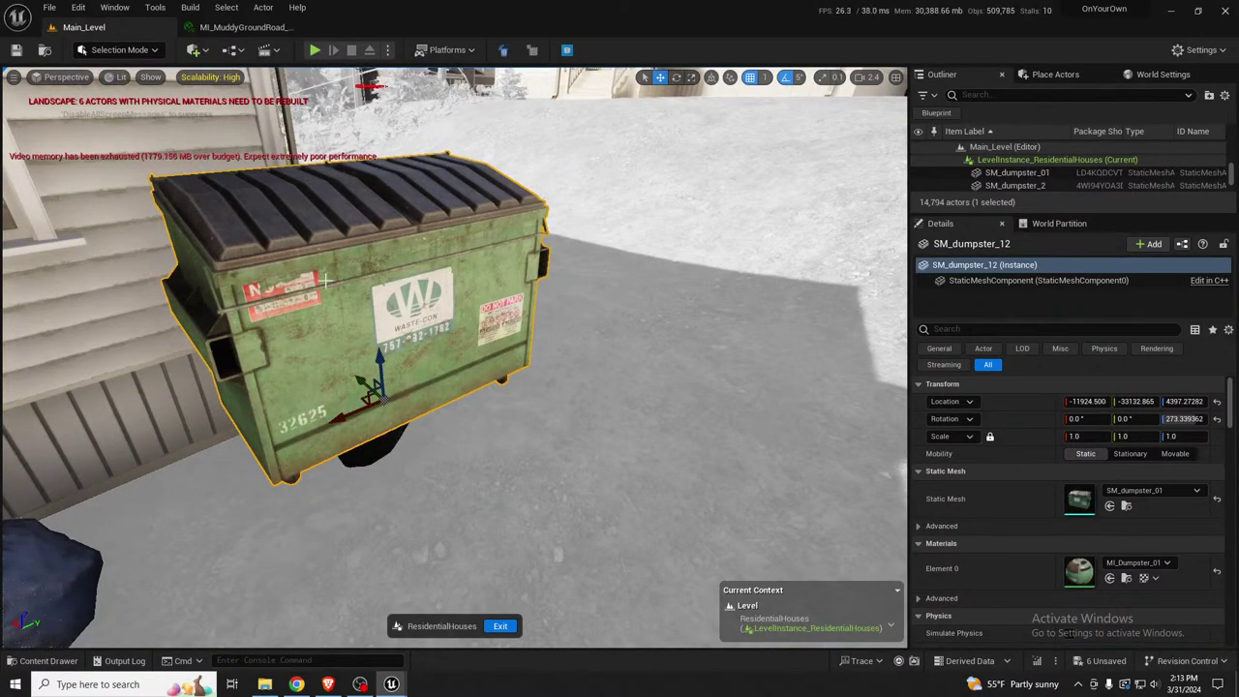
right_click_drag(325, 281, 428, 324)
left_click_drag(408, 380, 598, 157)
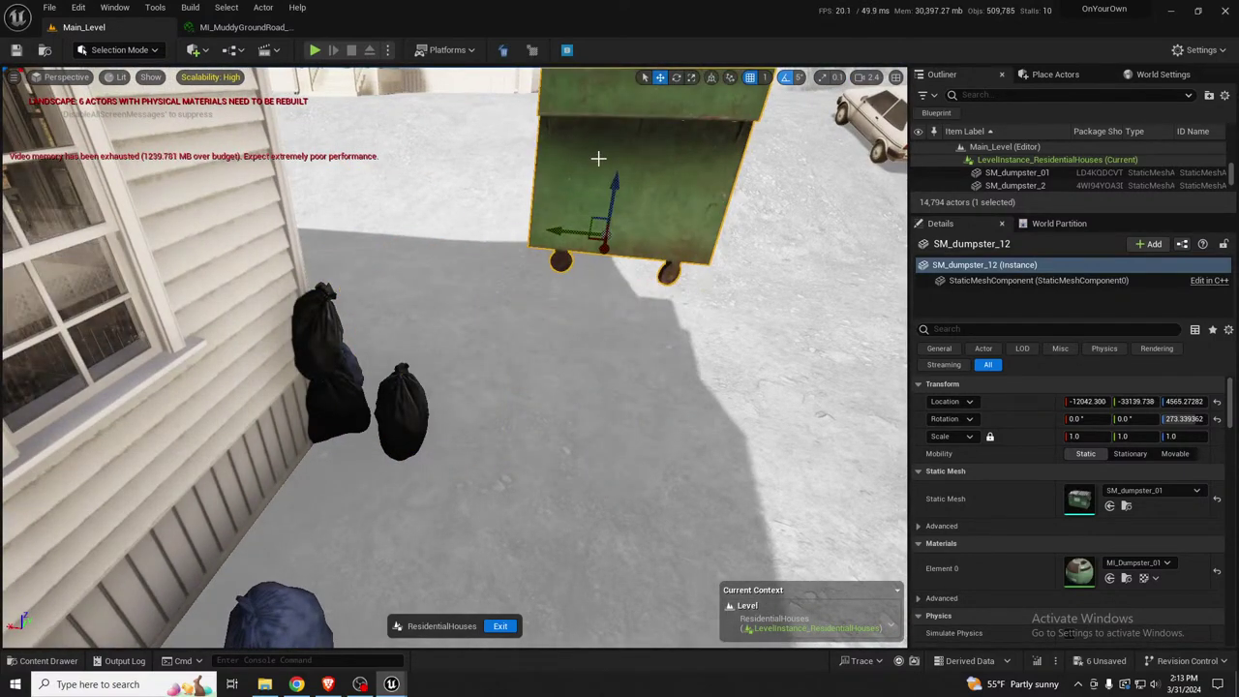
key("End")
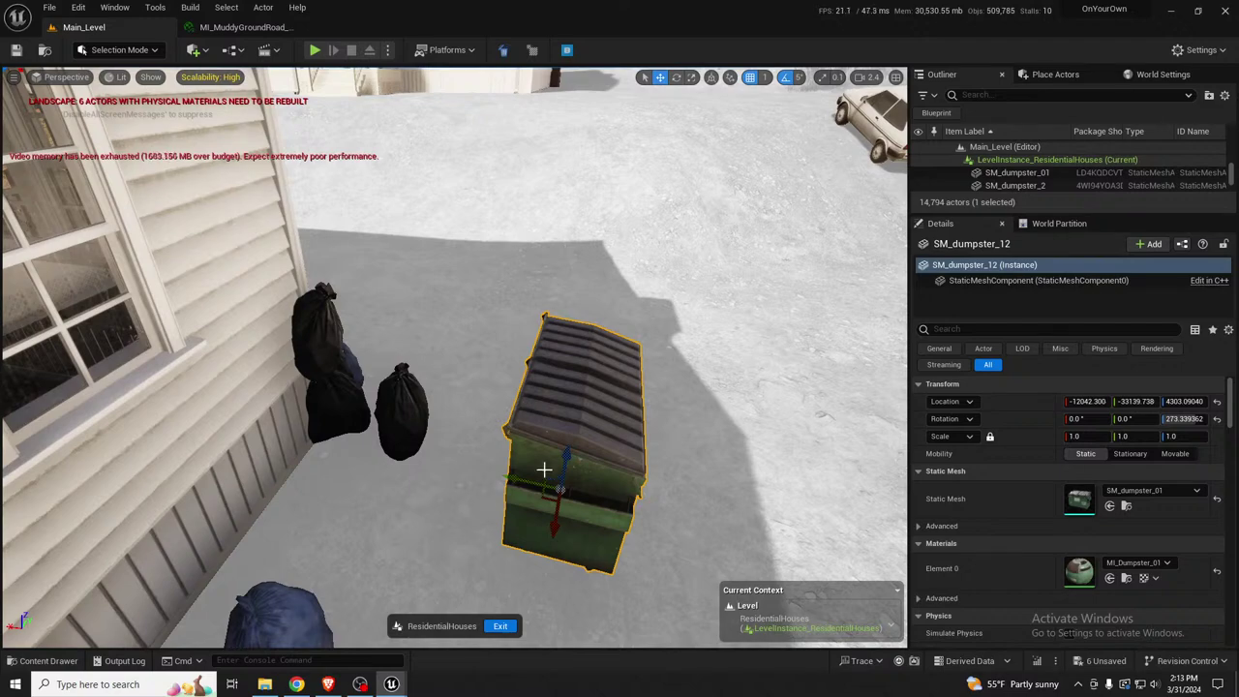
left_click_drag(553, 490, 340, 554)
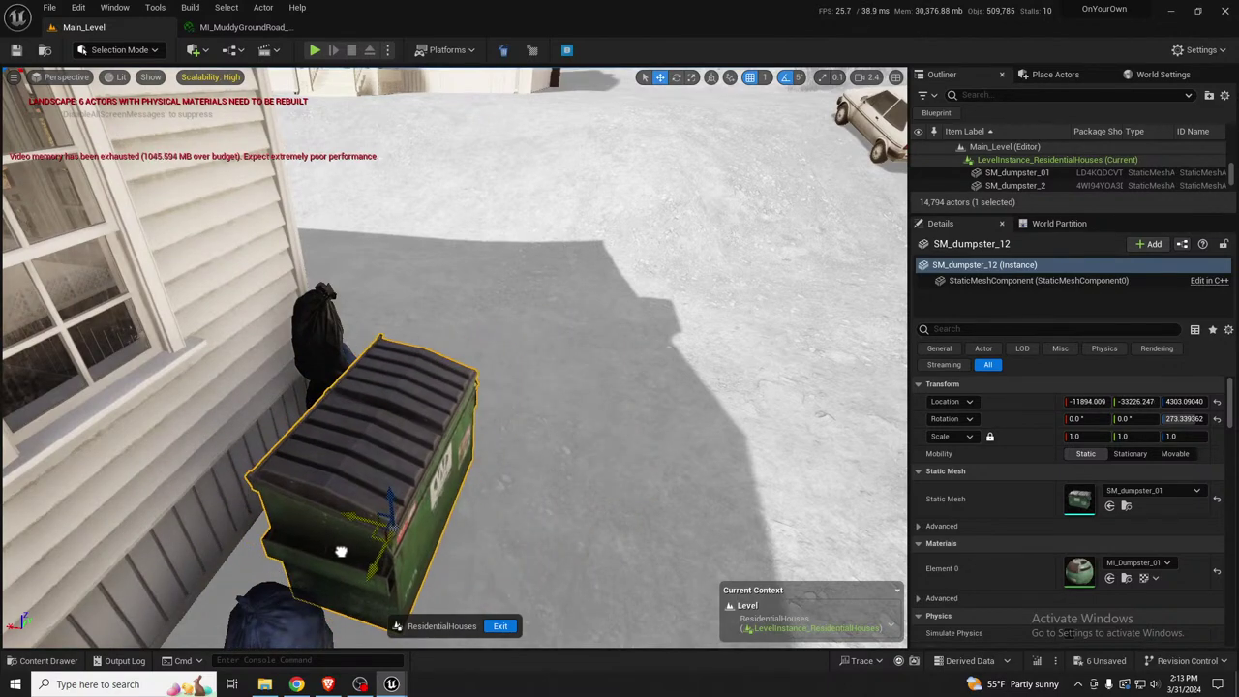
Raise SM_OldTruck slightly to Z 4303 so it sits on the dirt ground
right_click_drag(341, 554, 418, 502)
left_click(523, 440)
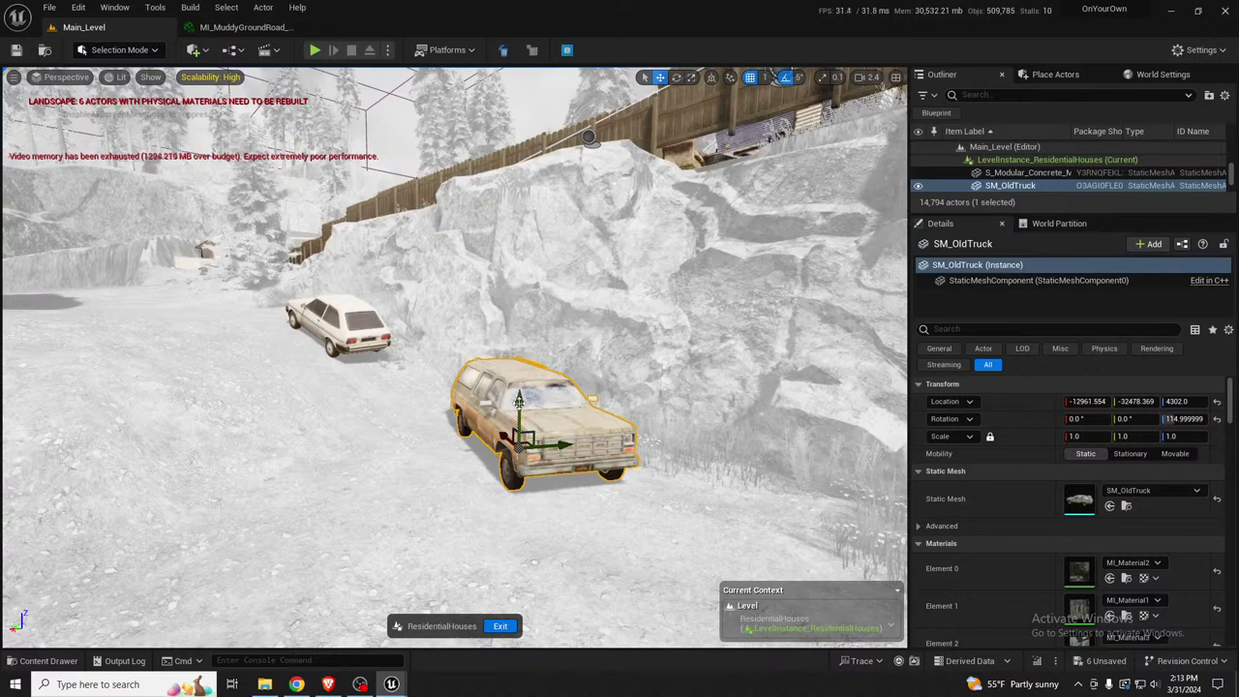
mouse_move(518, 400)
left_mouse_down()
mouse_move(521, 277)
mouse_move(527, 412)
left_mouse_up()
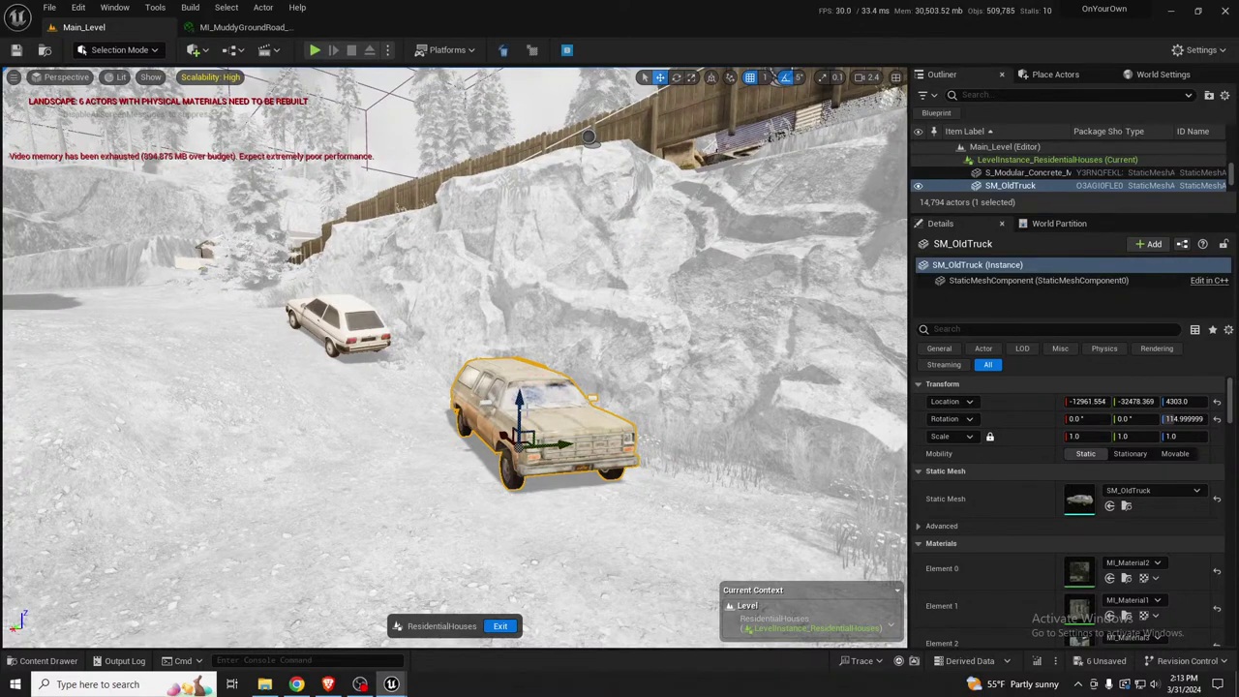
Exit editing of LevelInstance_ResidentialHouses and save its changes
mouse_move(497, 480)
right_mouse_down()
mouse_move(387, 513)
mouse_move(339, 511)
mouse_move(492, 503)
right_mouse_up()
key("s")
key("a")
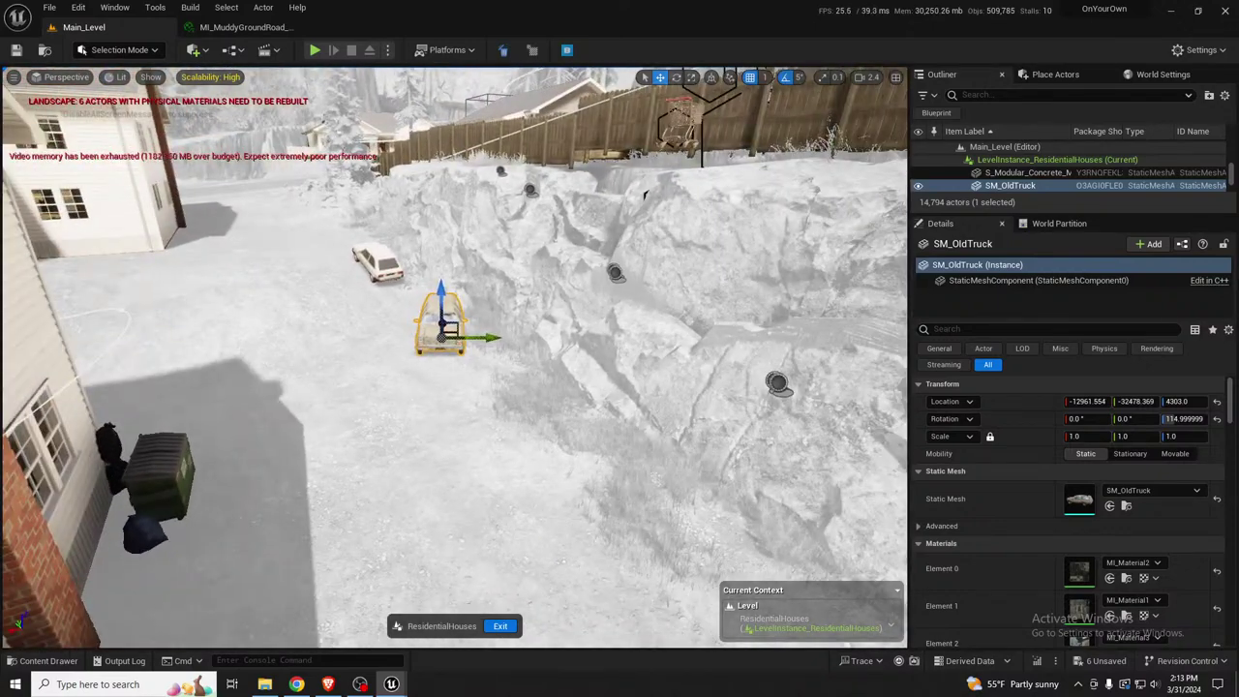
left_click(499, 626)
left_click(644, 358)
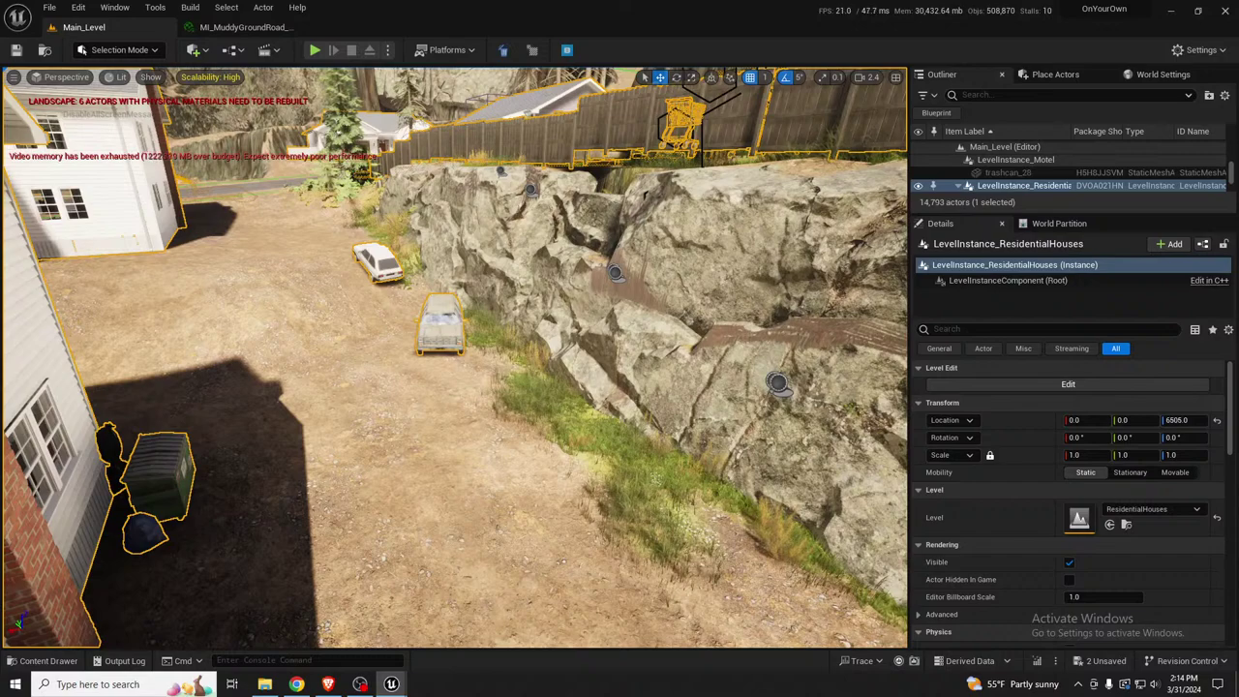
Add an SM_GraniteRocks_larger rubble pile to the grassy ground at the foot of the rock wall
left_click_drag(1237, 581, 643, 489)
right_click_drag(643, 490, 881, 492)
key("w")
key("a")
Rotate the granite rubble pile to about -85° around Z, raise it to Z 4341 and deselect it
key("e")
left_click_drag(634, 435, 716, 434)
key("w")
right_click_drag(631, 370, 745, 393)
key("w")
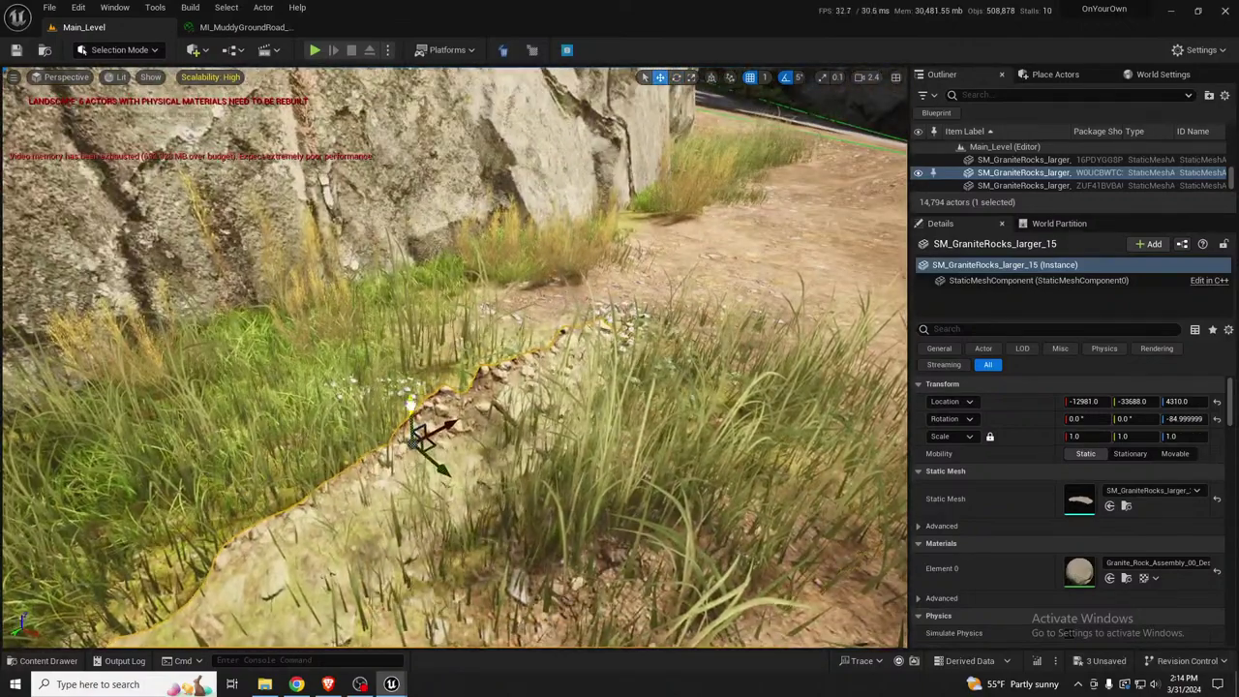
left_click_drag(412, 410, 408, 355)
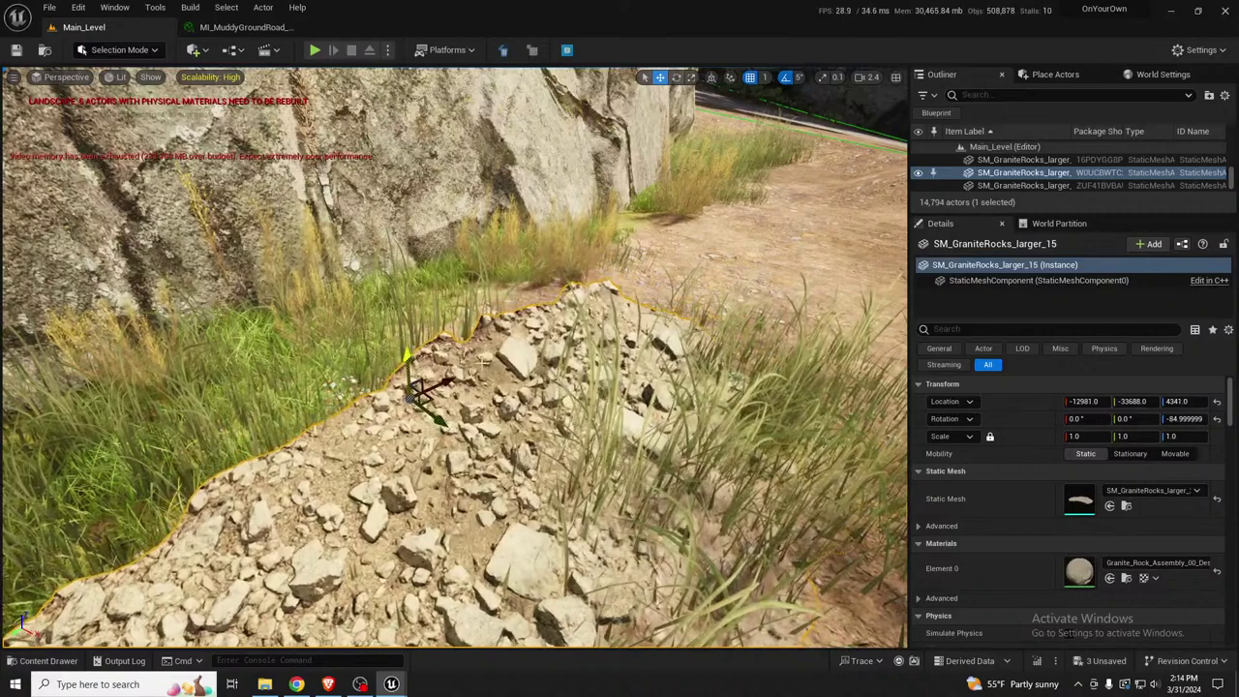
key("s")
right_click_drag(408, 355, 507, 374)
key("w")
key("Escape")
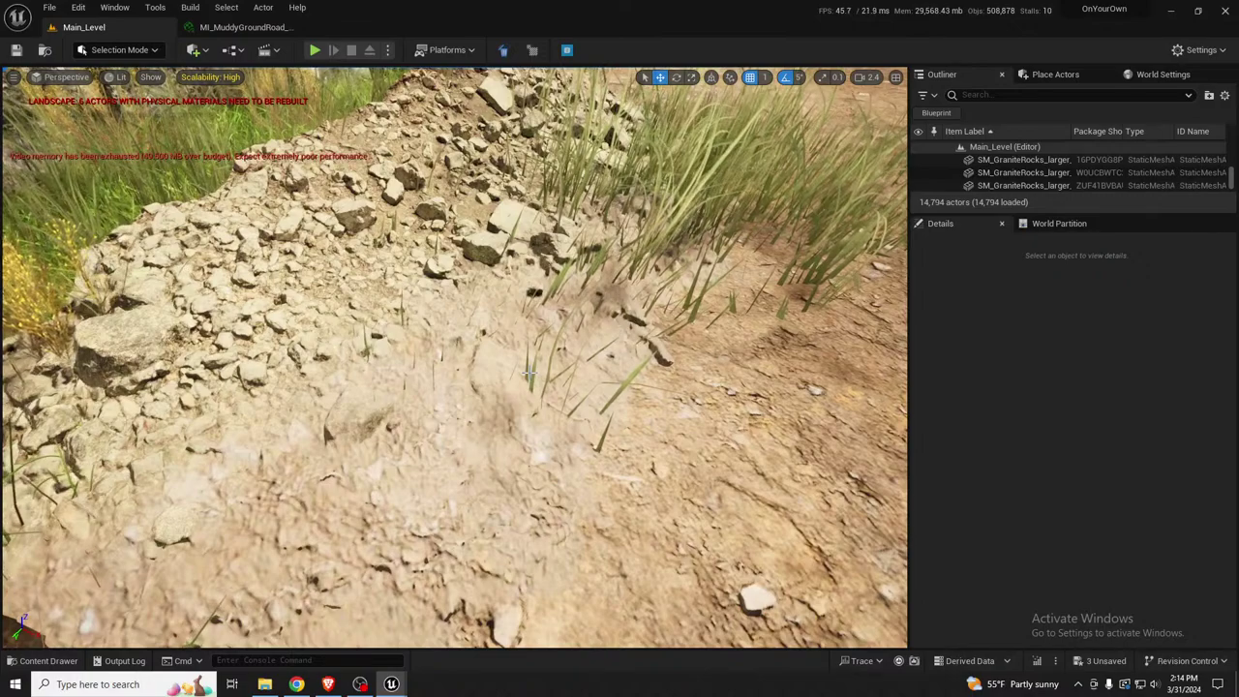
Examine the collision shapes of the parked cars in Player Collision view, then return to Lit view
right_click_drag(436, 394, 266, 334)
key("w")
right_click_drag(503, 369, 503, 444)
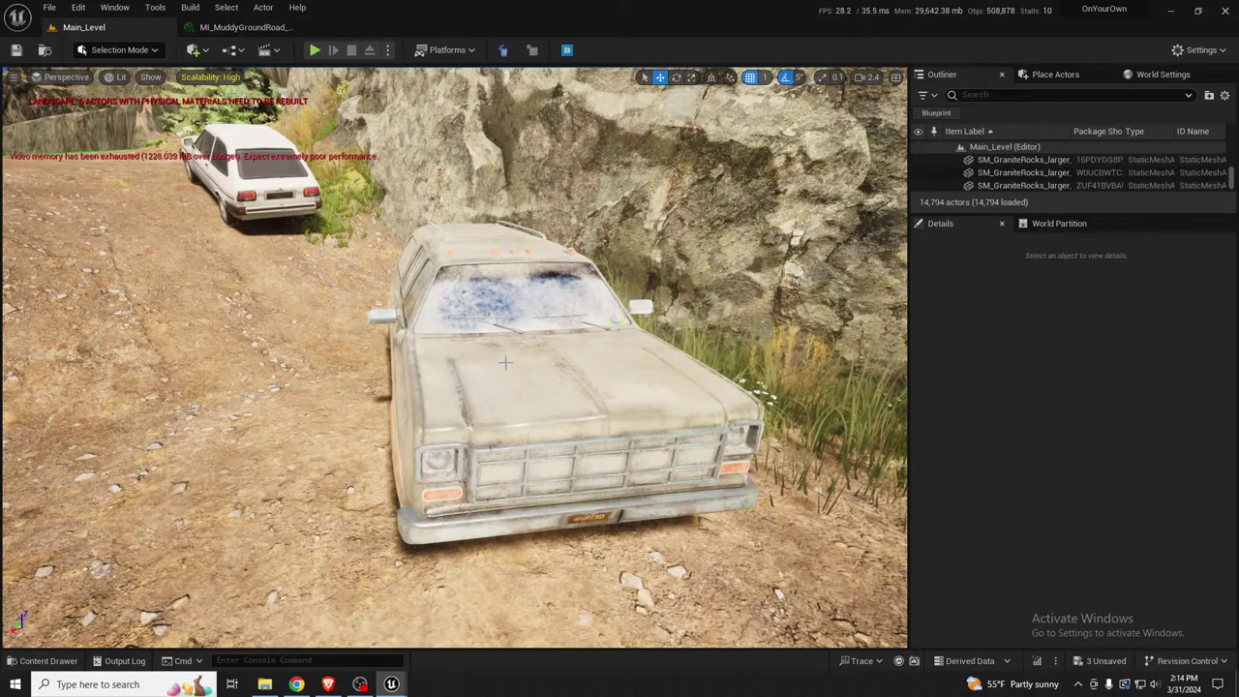
left_click(116, 76)
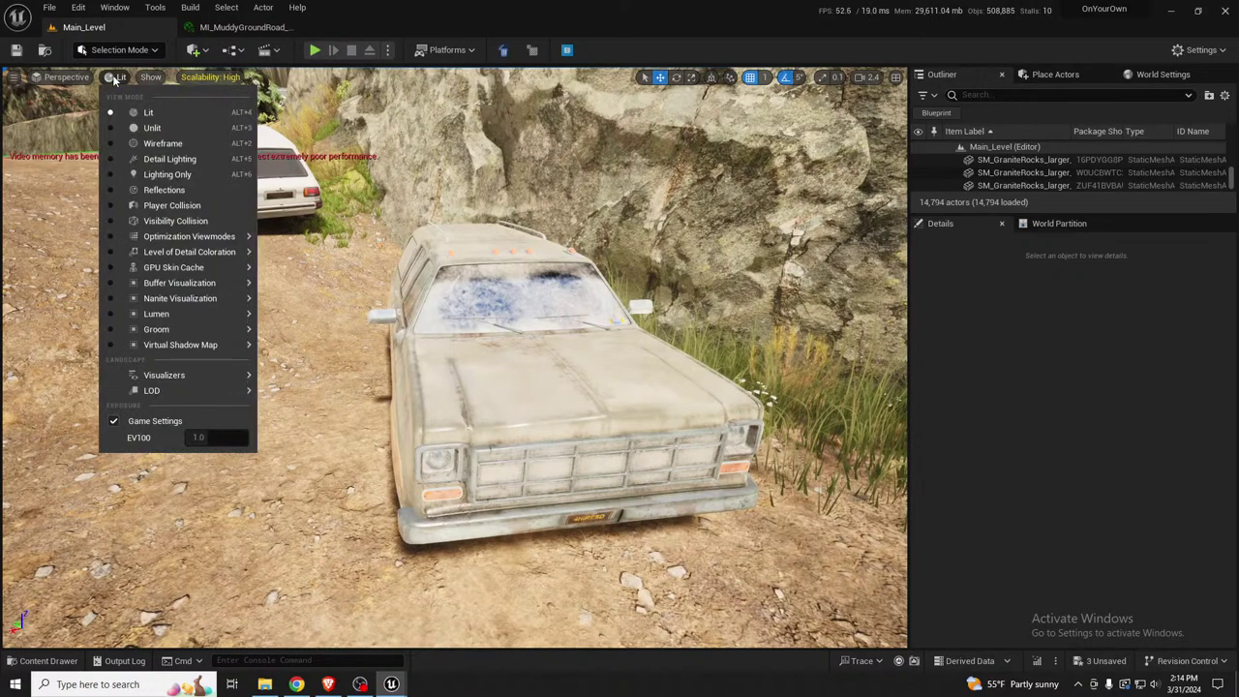
left_click(177, 207)
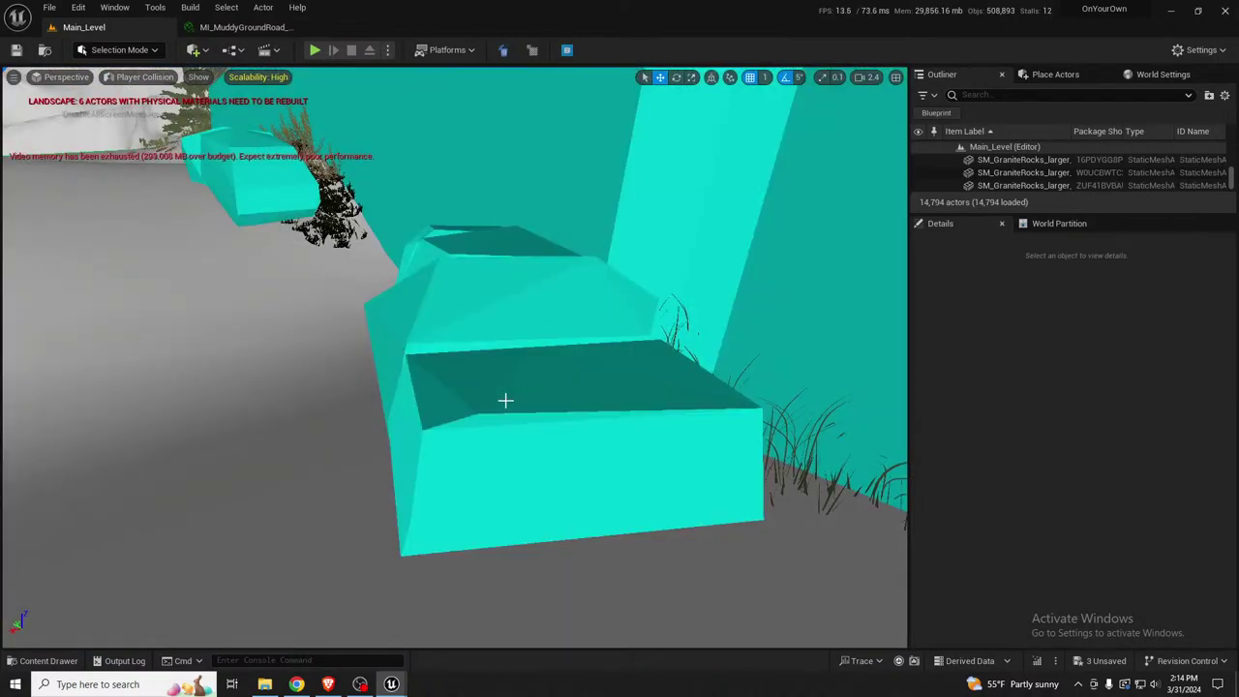
mouse_move(500, 366)
right_mouse_down()
mouse_move(117, 364)
mouse_move(488, 366)
right_mouse_up()
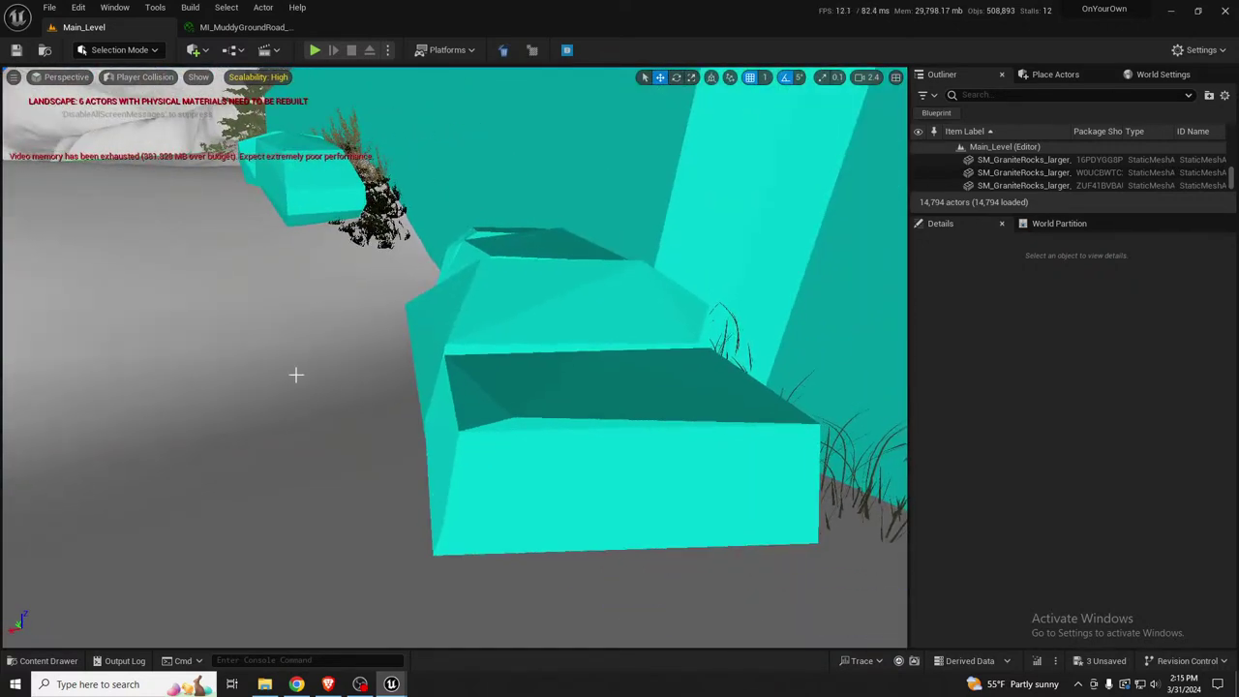
key("alt+4")
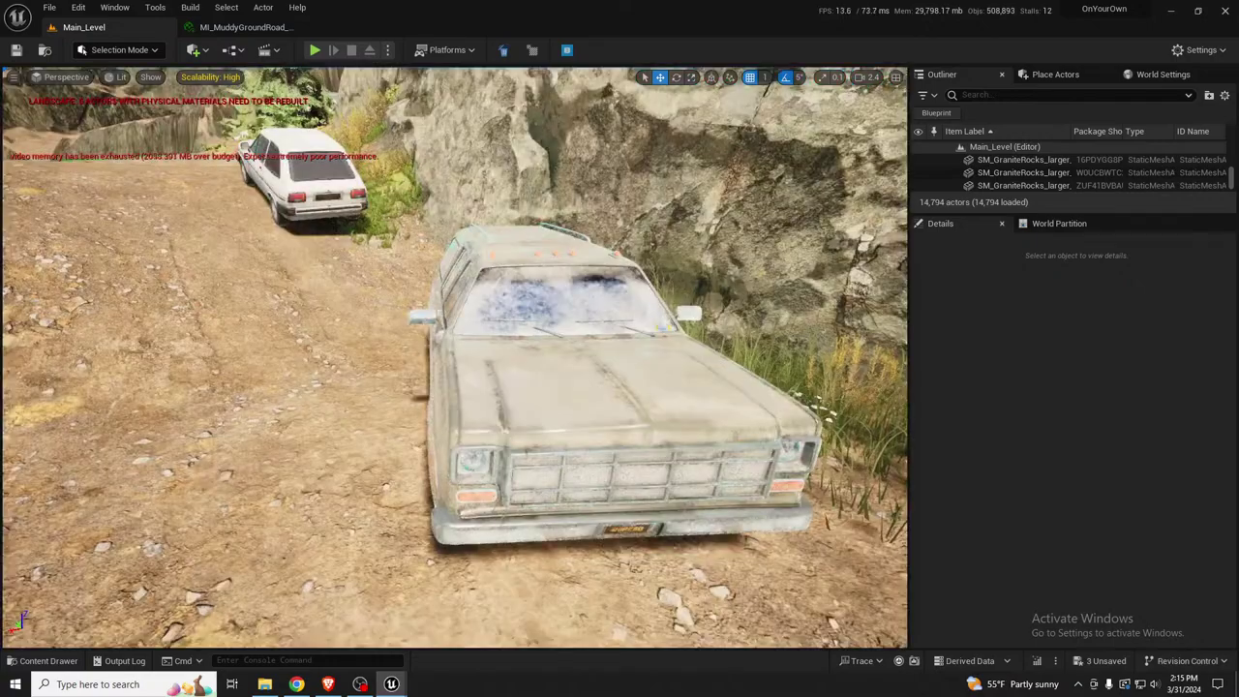
Scale SM_GraniteRocks_larger_15 beside the rock wall uniformly to 2.0
right_click_drag(377, 487, 480, 478)
left_click(605, 426)
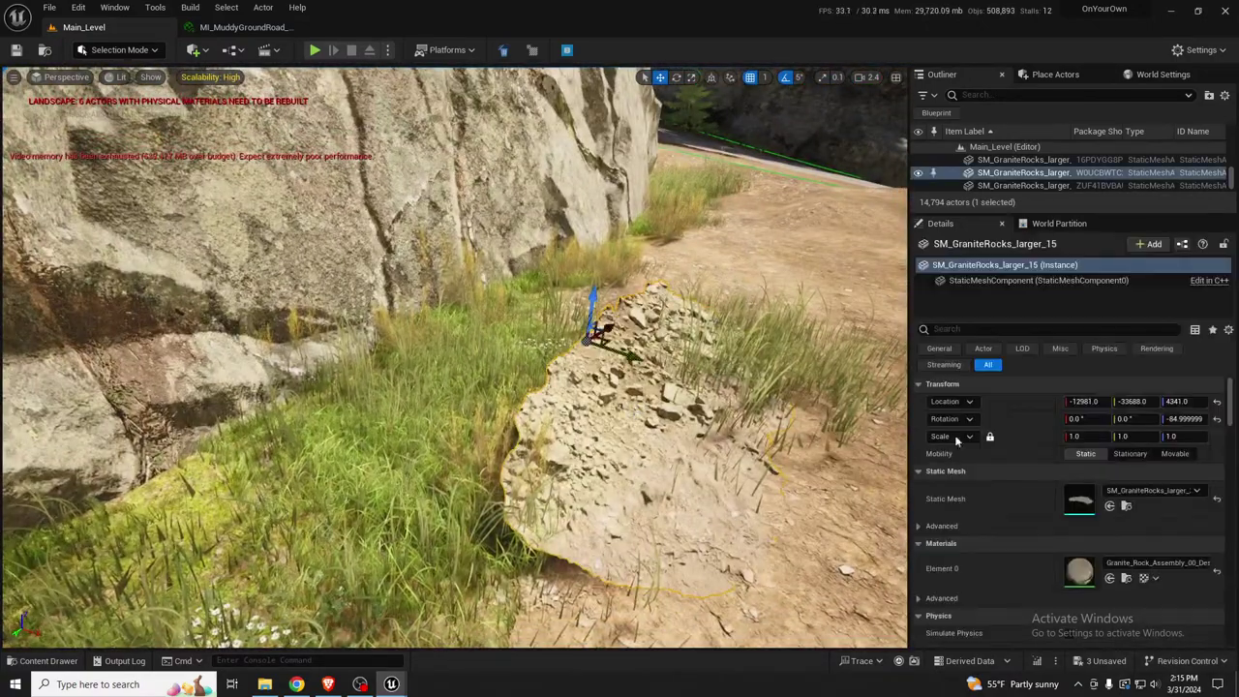
left_click(1098, 435)
type("2")
key("Return")
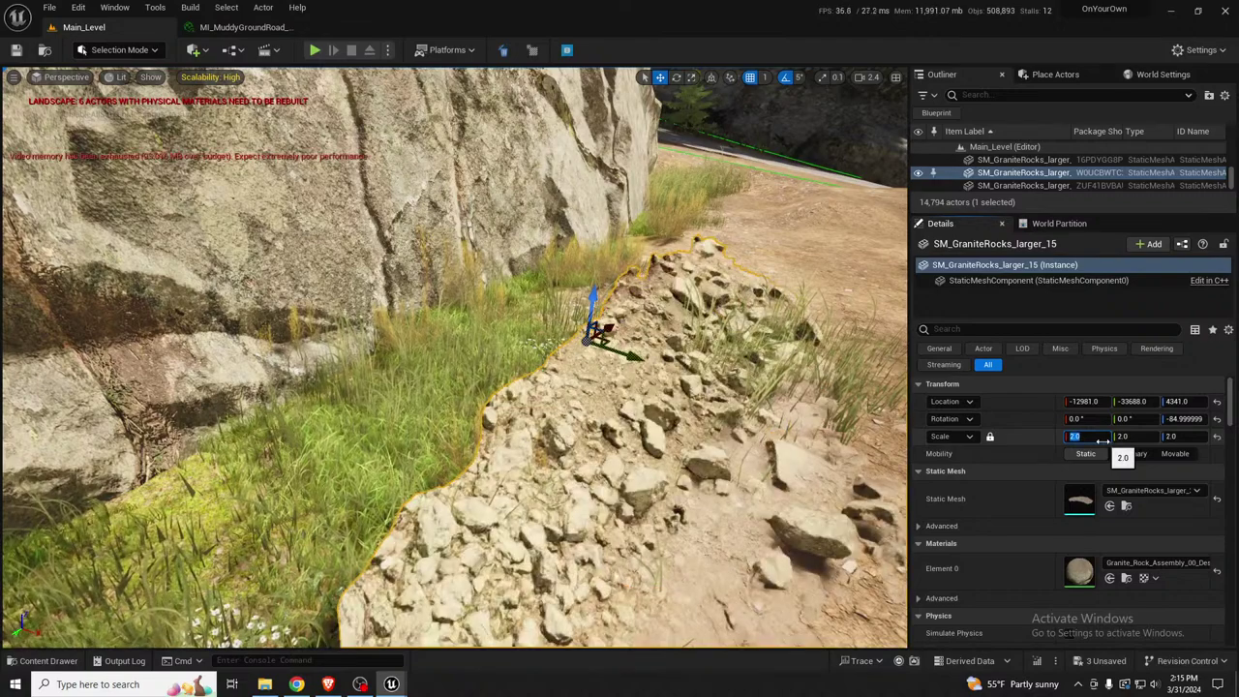
key("s")
right_click_drag(551, 338, 587, 341)
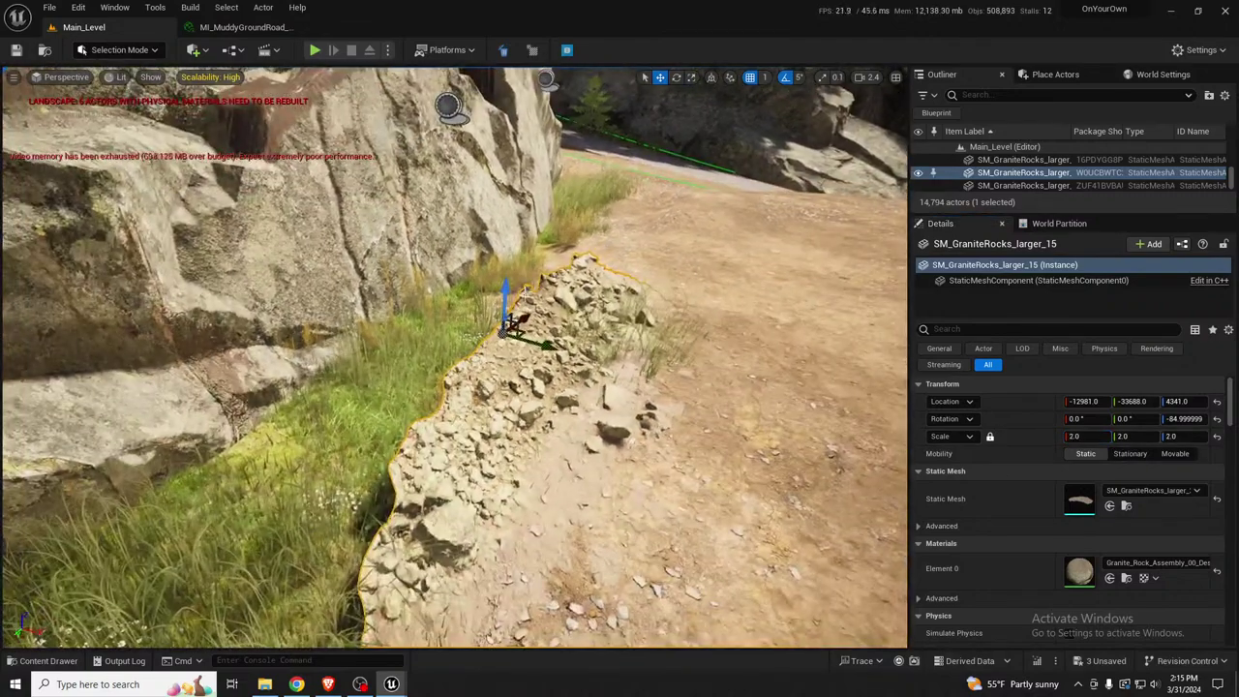
Move SM_GraniteRocks_larger_15 against the rock wall at Z 4353 and duplicate it along the wall to about X -13282, Y -33085
left_click_drag(512, 323, 366, 275)
right_click_drag(365, 275, 208, 263)
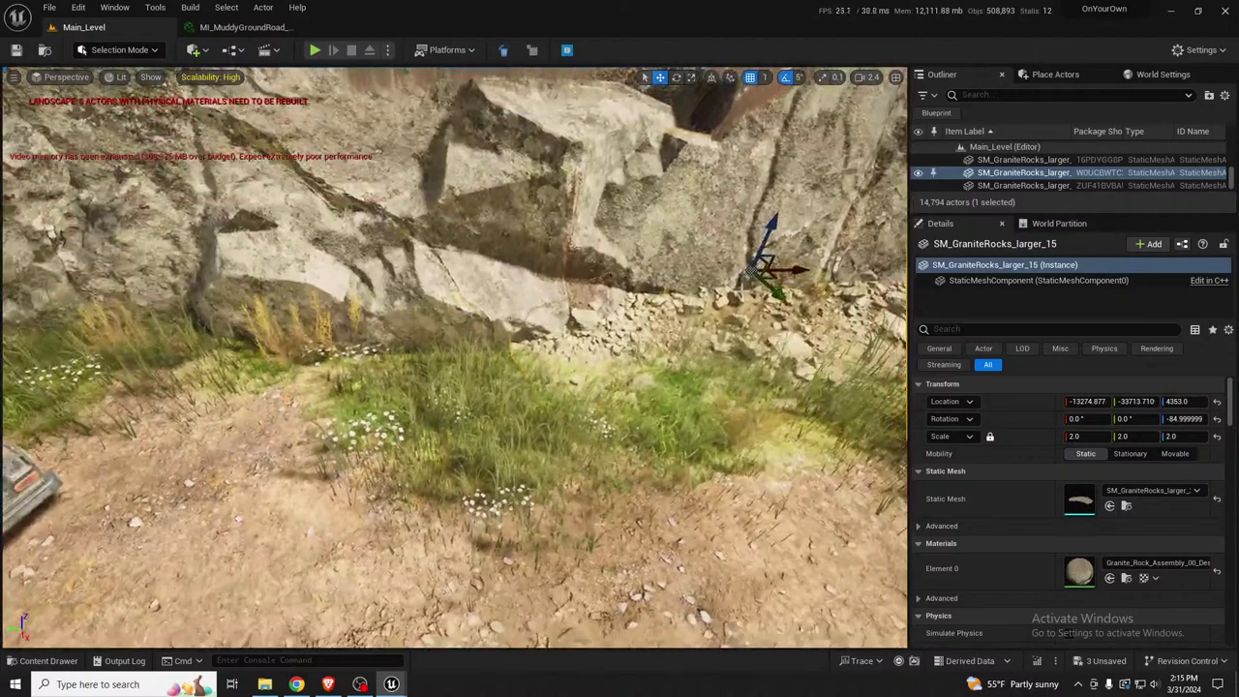
left_click_drag(772, 276, 506, 297, "alt")
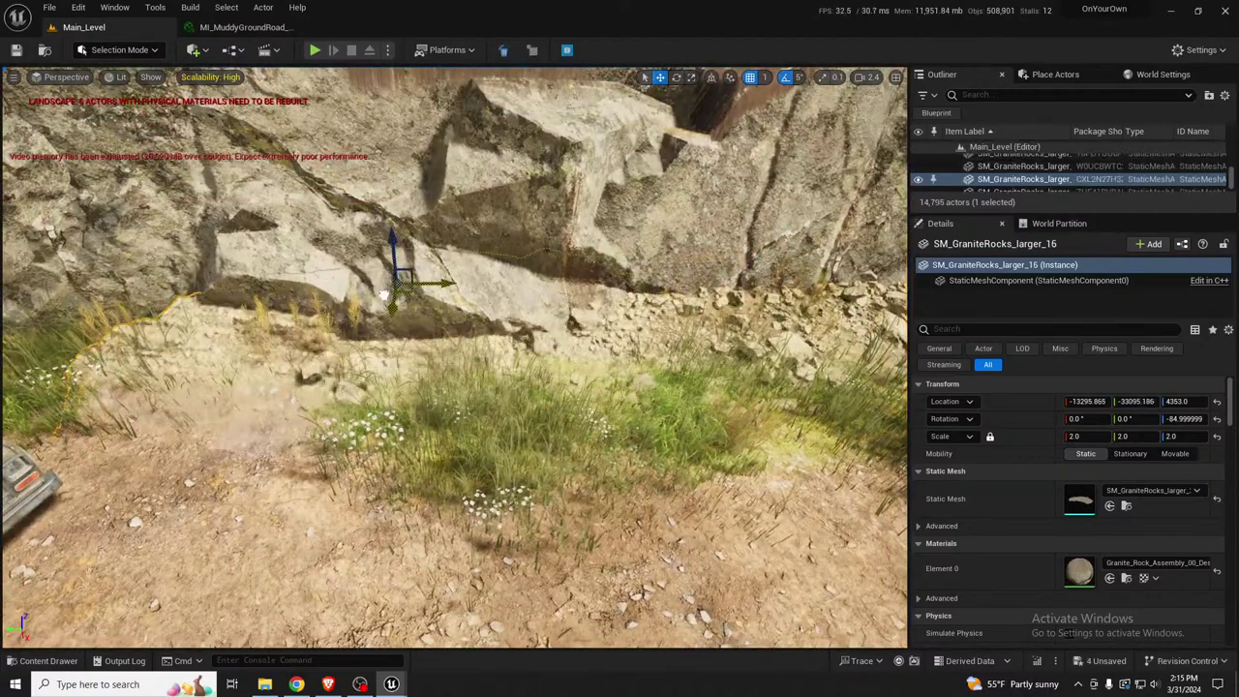
left_click_drag(383, 293, 378, 300)
Duplicate SM_GraniteRocks_larger_15 the opposite way along the rock wall, to about X -13265, Y -34275
right_click_drag(376, 301, 576, 317)
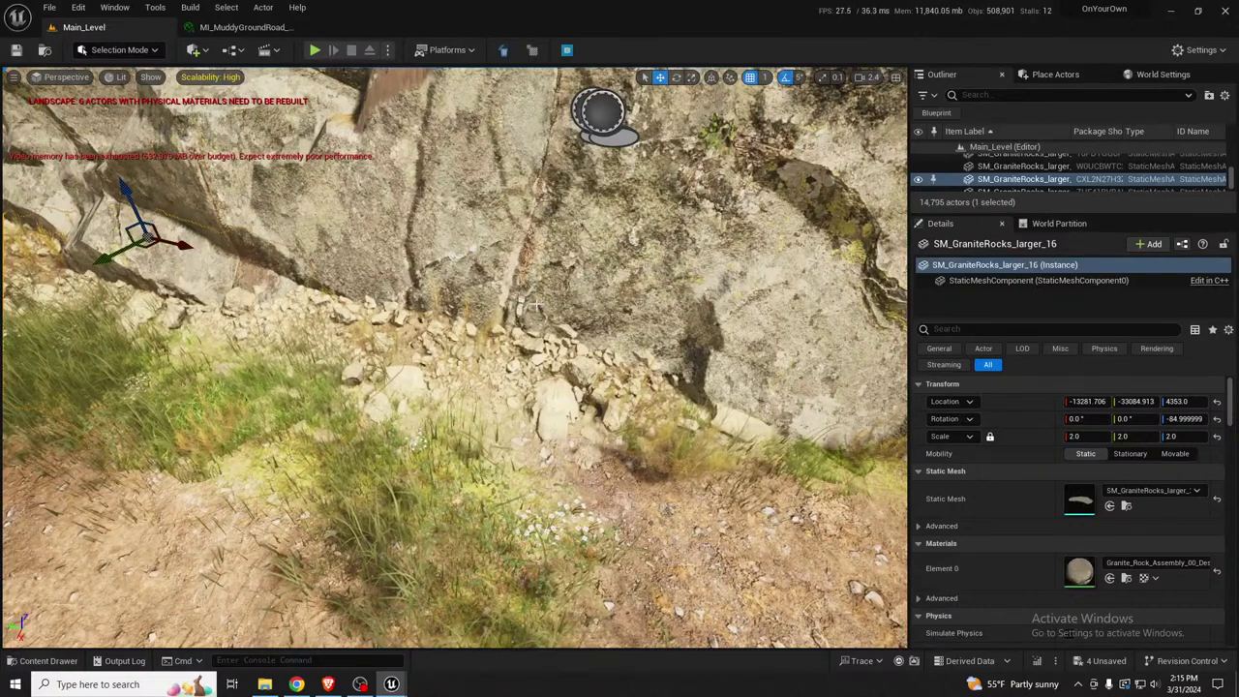
key("s")
right_click_drag(576, 316, 581, 317)
left_click(414, 389)
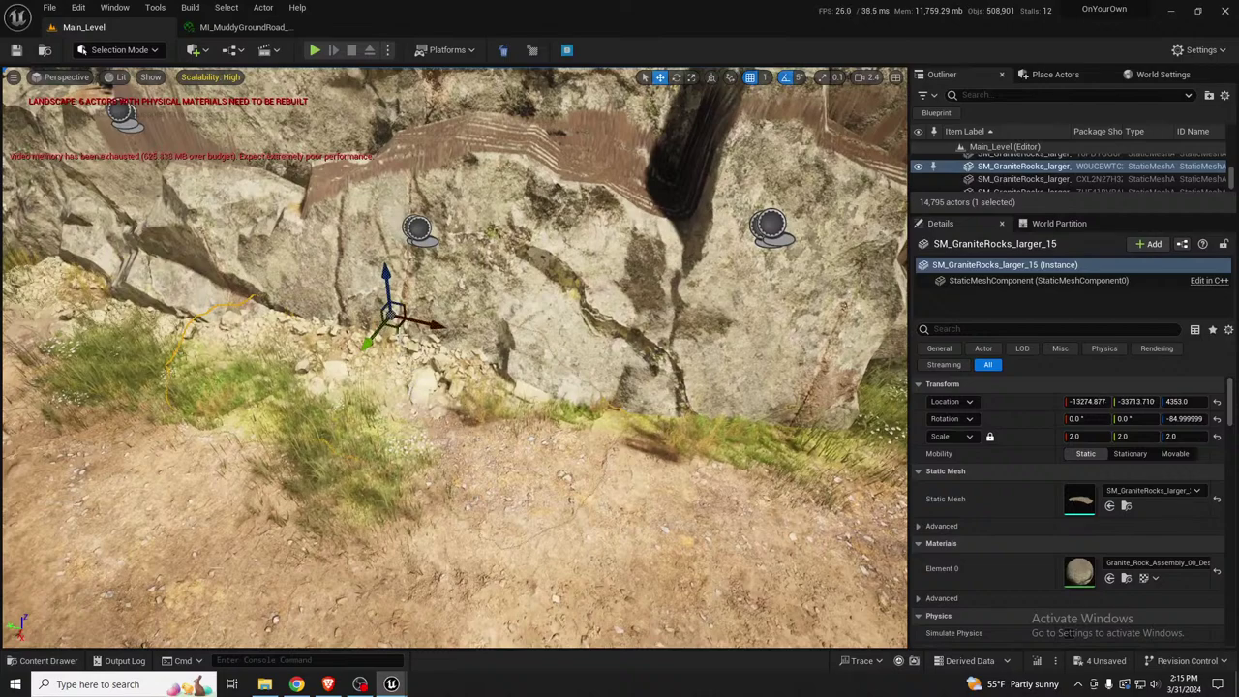
left_click_drag(395, 332, 709, 400, "alt")
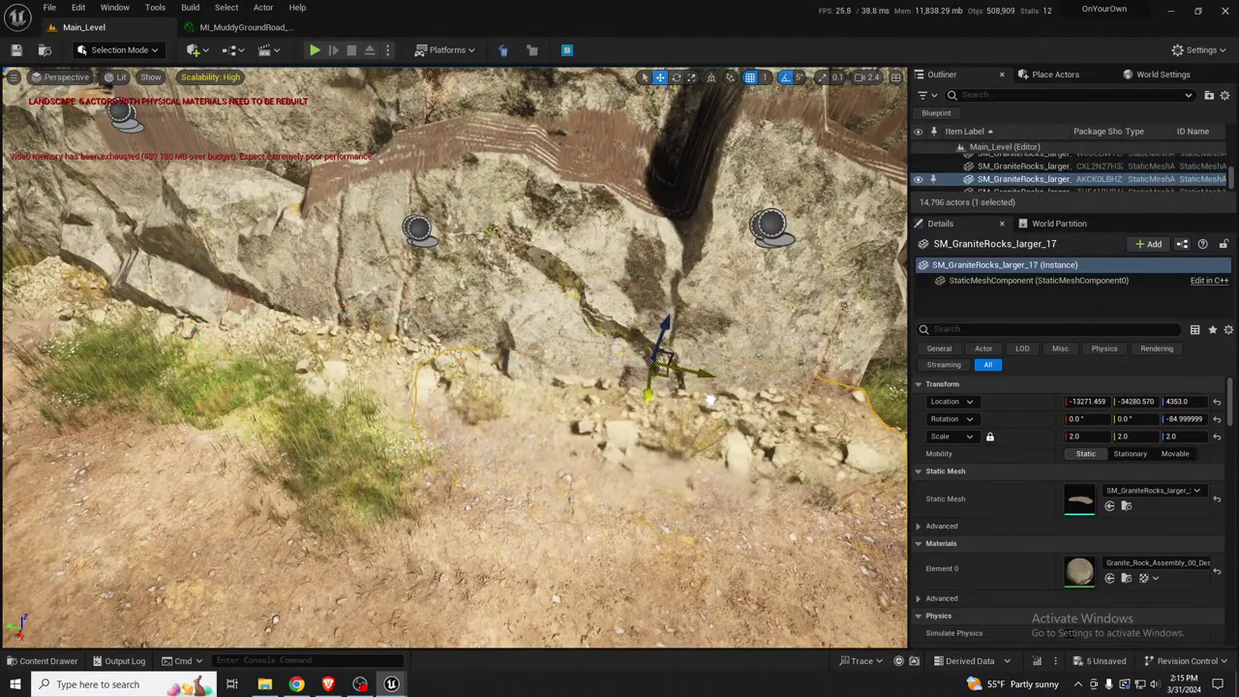
right_click_drag(708, 401, 823, 435)
right_click_drag(639, 391, 629, 389)
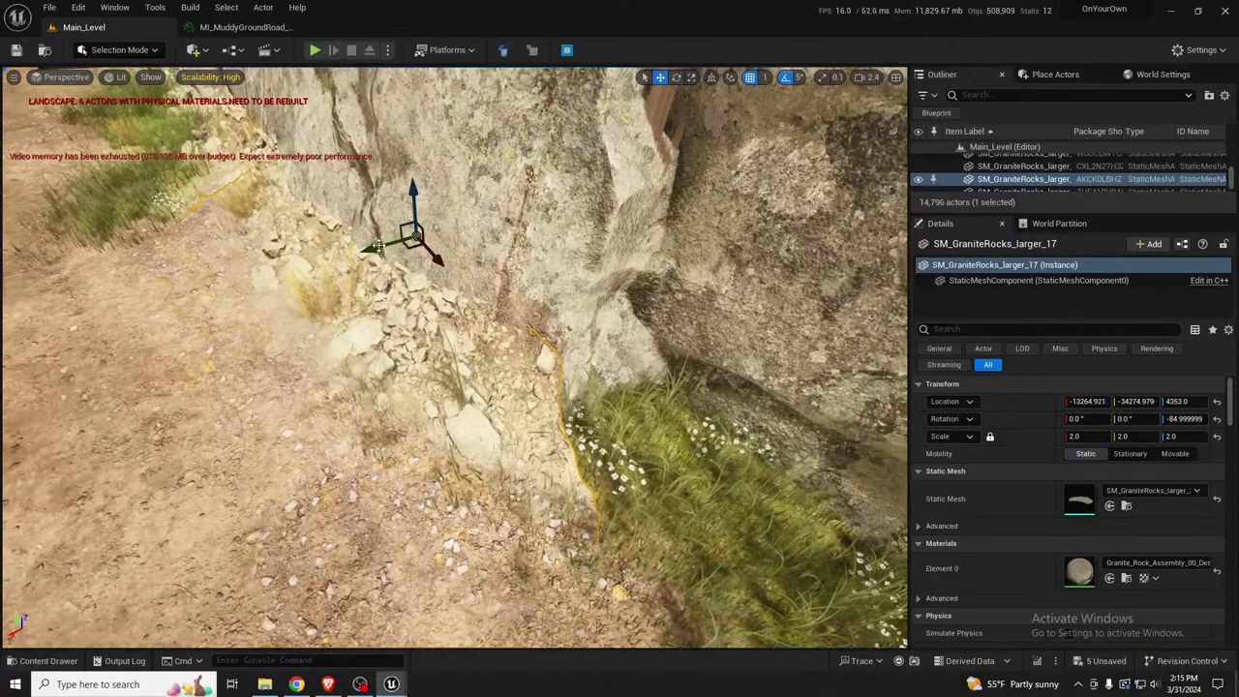
Tilt SM_GraniteRocks_larger_17 to -5° around X and move it to about X -13398, Y -34373, Z 4345
key("e")
left_click_drag(376, 215, 373, 198)
key("w")
key("e")
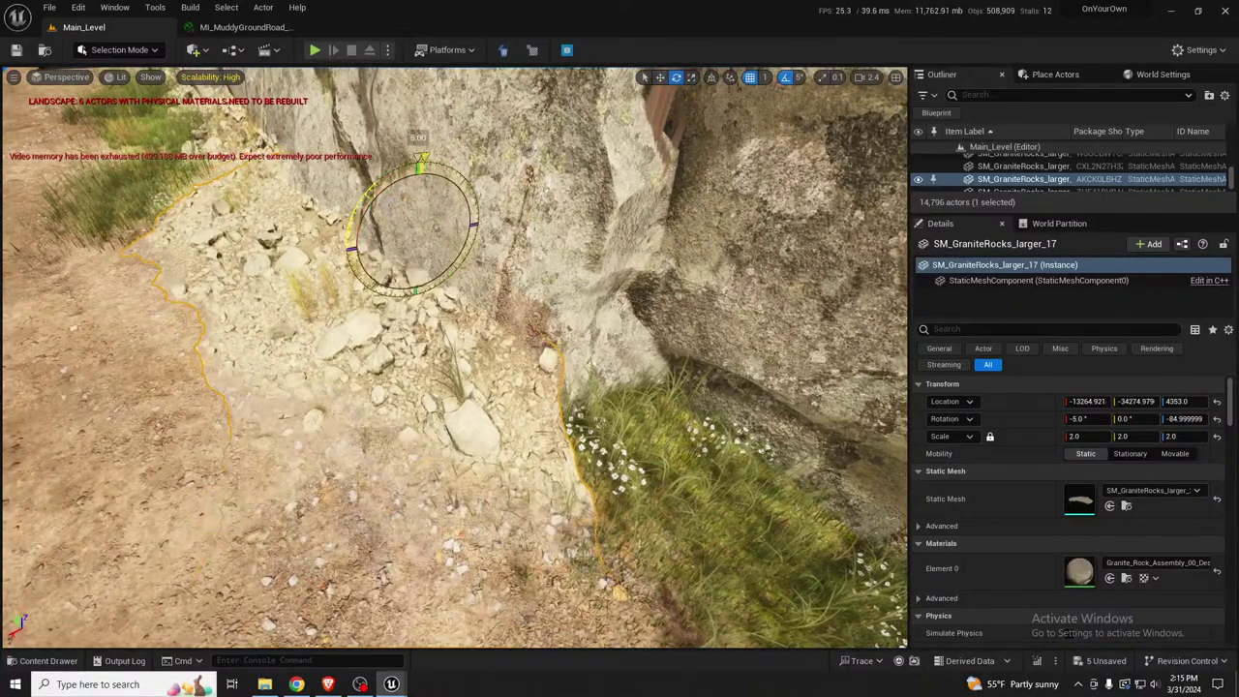
key("w")
left_click_drag(420, 248, 500, 257)
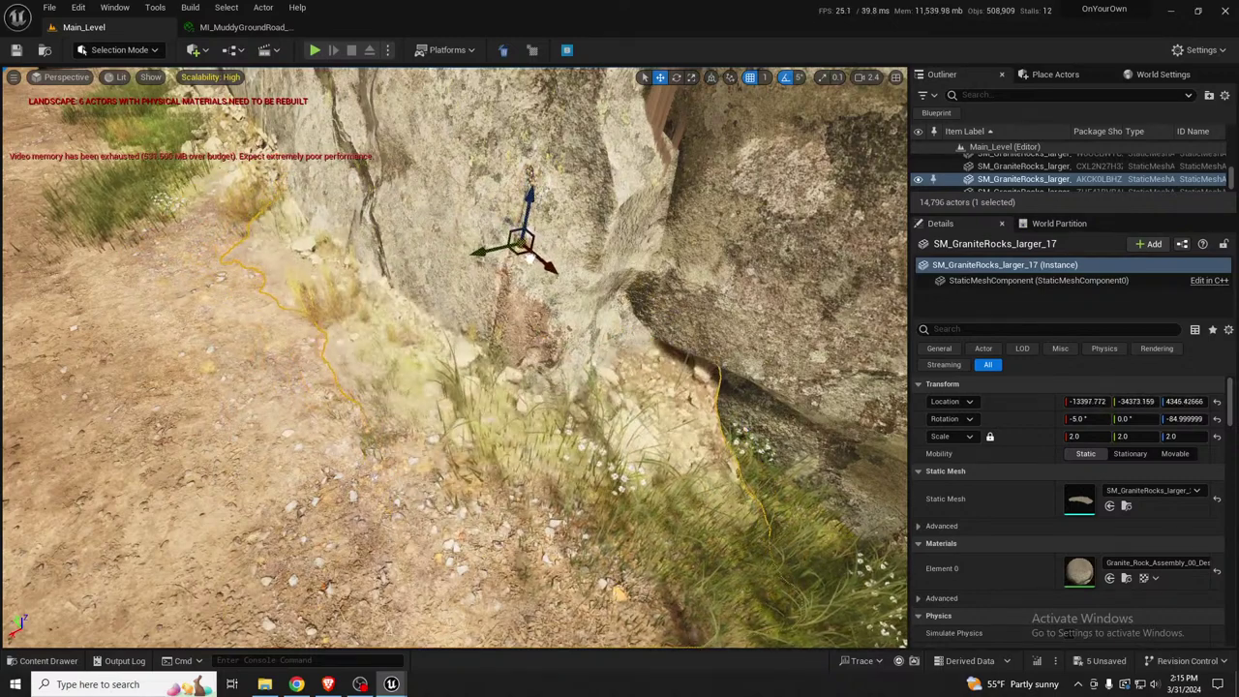
Turn SM_GraniteRocks_larger_17 to about -95° around Z and settle it at about X -13342, Y -34332, Z 4341
right_click_drag(522, 276, 557, 276)
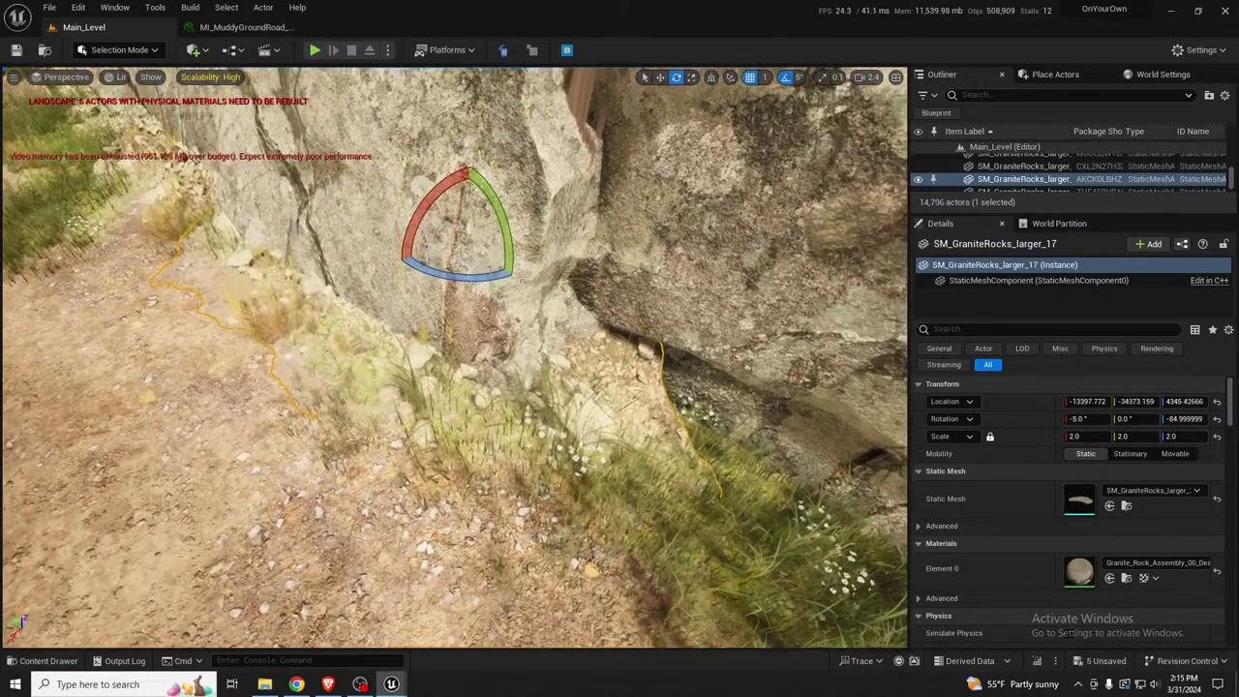
left_click_drag(506, 276, 516, 273)
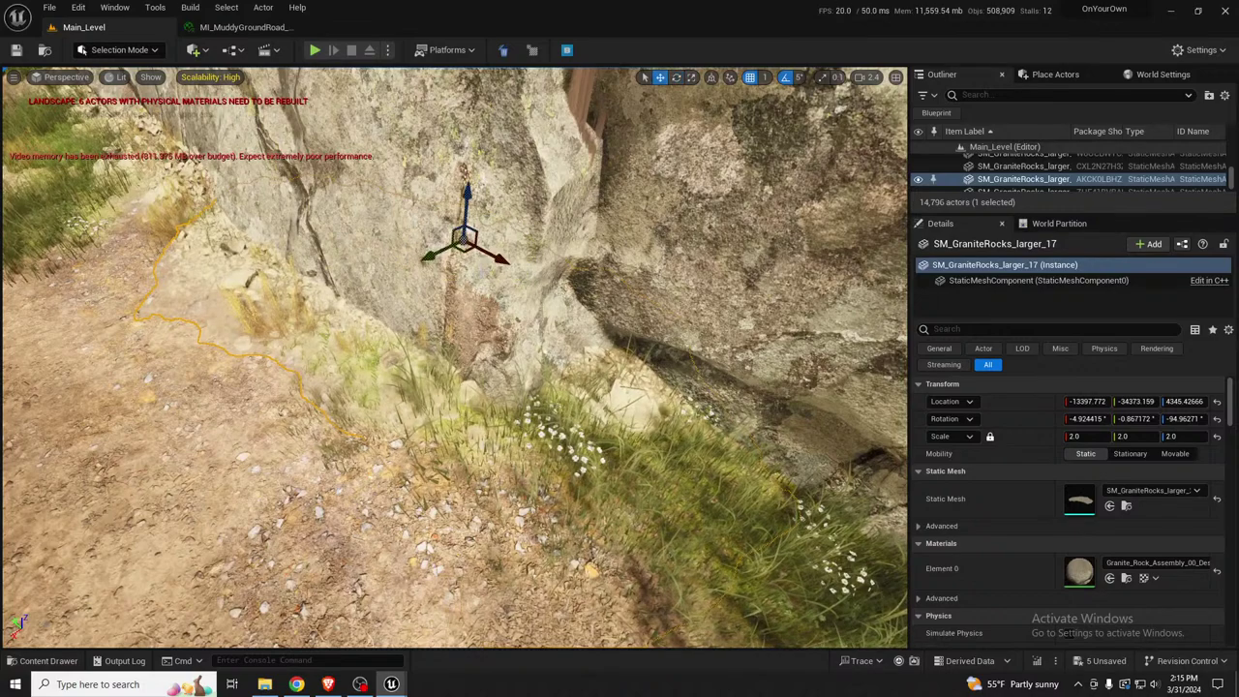
left_click_drag(455, 248, 416, 251)
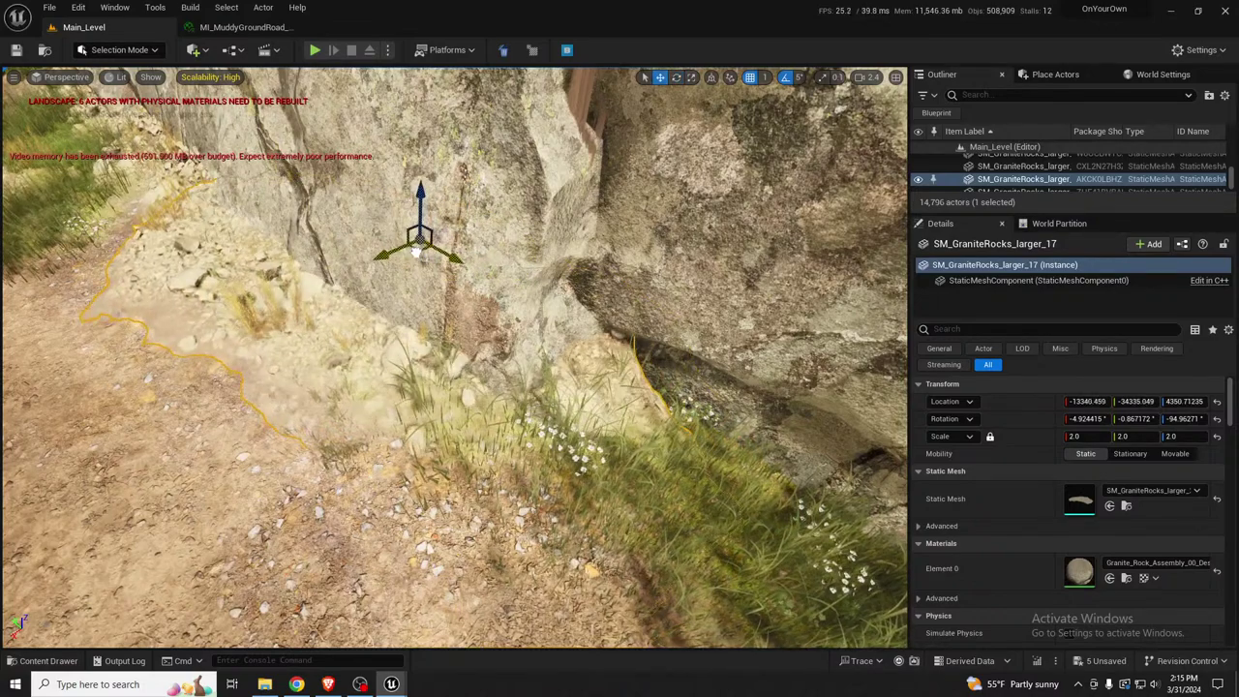
right_click_drag(465, 208, 644, 225)
left_click_drag(480, 192, 480, 198)
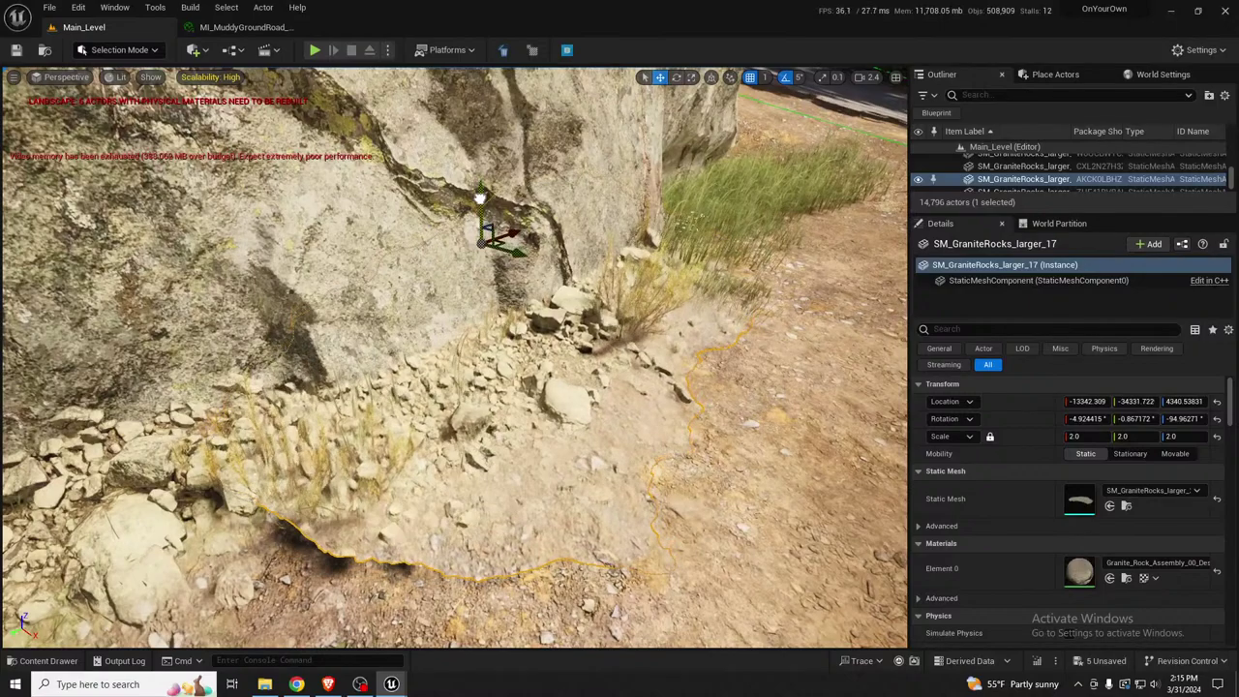
Move SM_GraniteRocks_larger_15 to about X -13241, Y -33824 and rotate it to -80° around Z
right_click_drag(480, 199, 561, 276)
right_click_drag(494, 234, 472, 201)
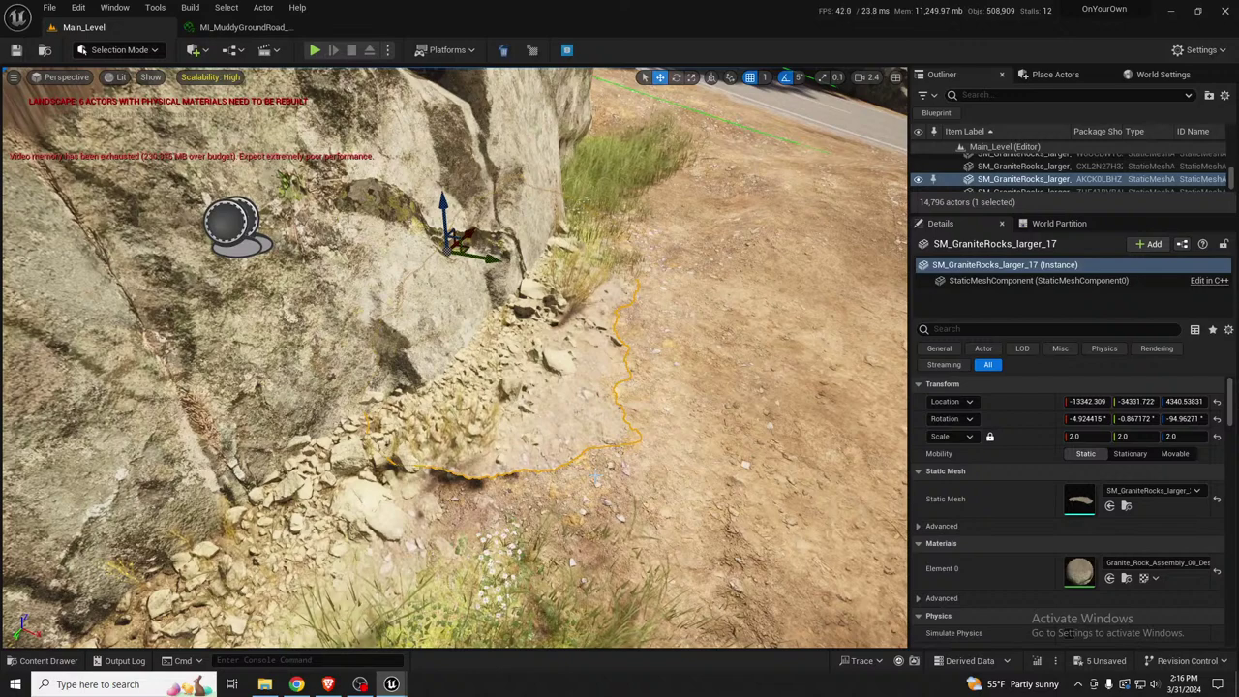
right_click_drag(455, 358, 358, 435)
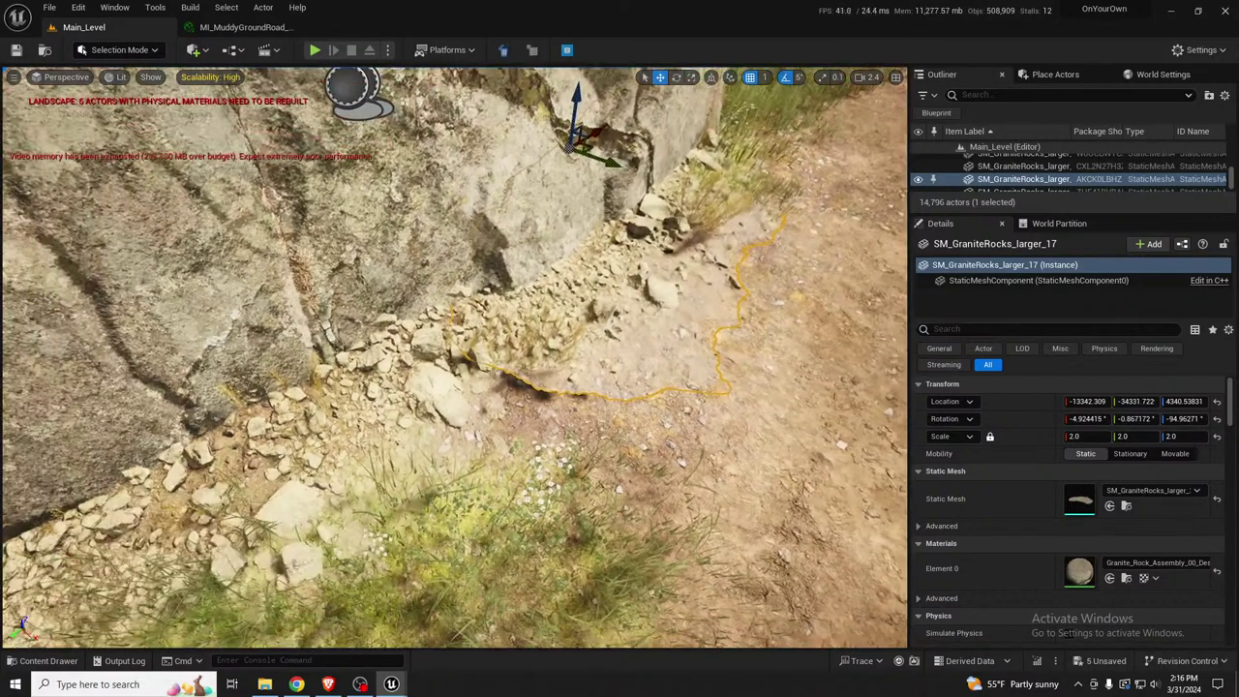
left_click(439, 426)
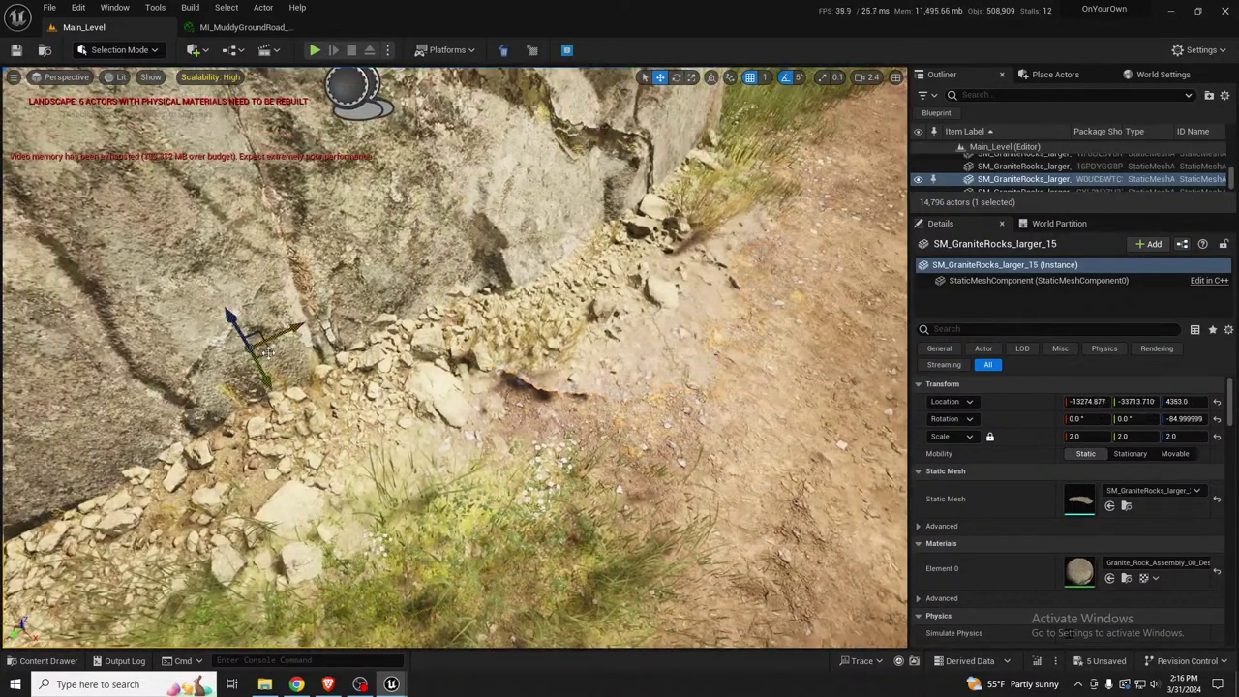
left_click_drag(271, 351, 354, 369)
key("e")
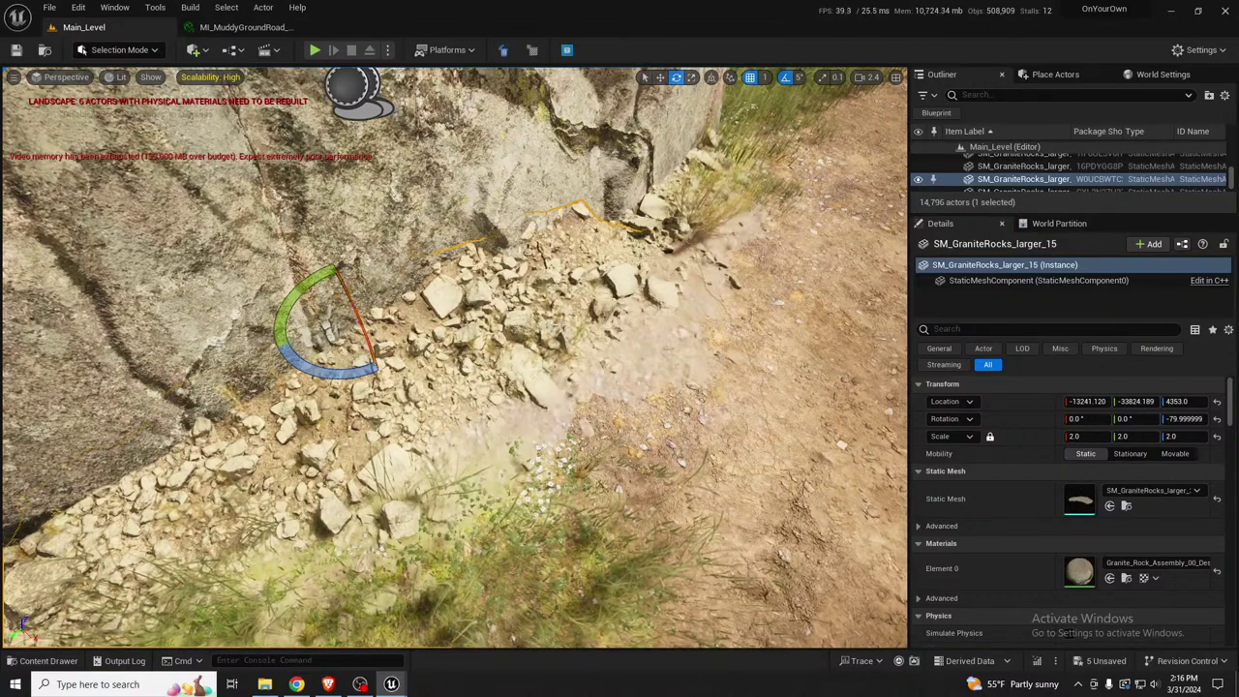
Tilt SM_GraniteRocks_larger_15 to -5° around X and sink it against the rock wall to about X -13255, Z 4343
mouse_move(455, 359)
right_mouse_down()
mouse_move(581, 397)
mouse_move(339, 291)
mouse_move(435, 349)
mouse_move(544, 347)
mouse_move(446, 346)
right_mouse_up()
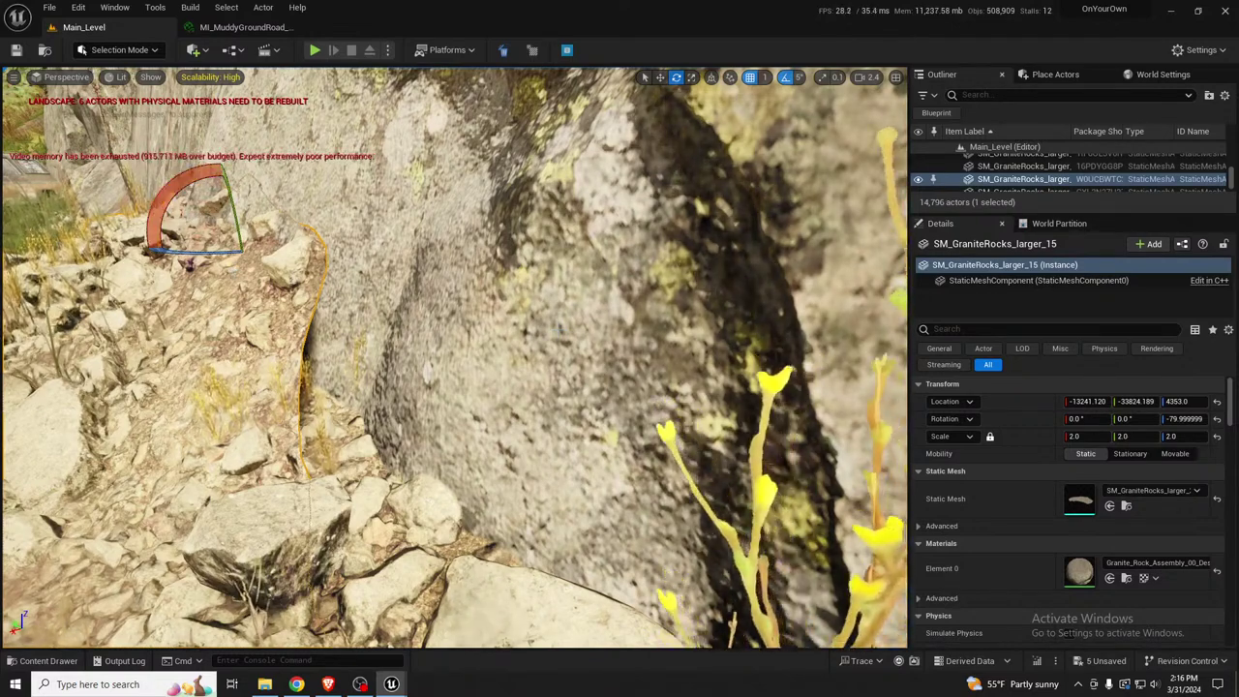
right_click_drag(259, 246, 193, 246)
key("s")
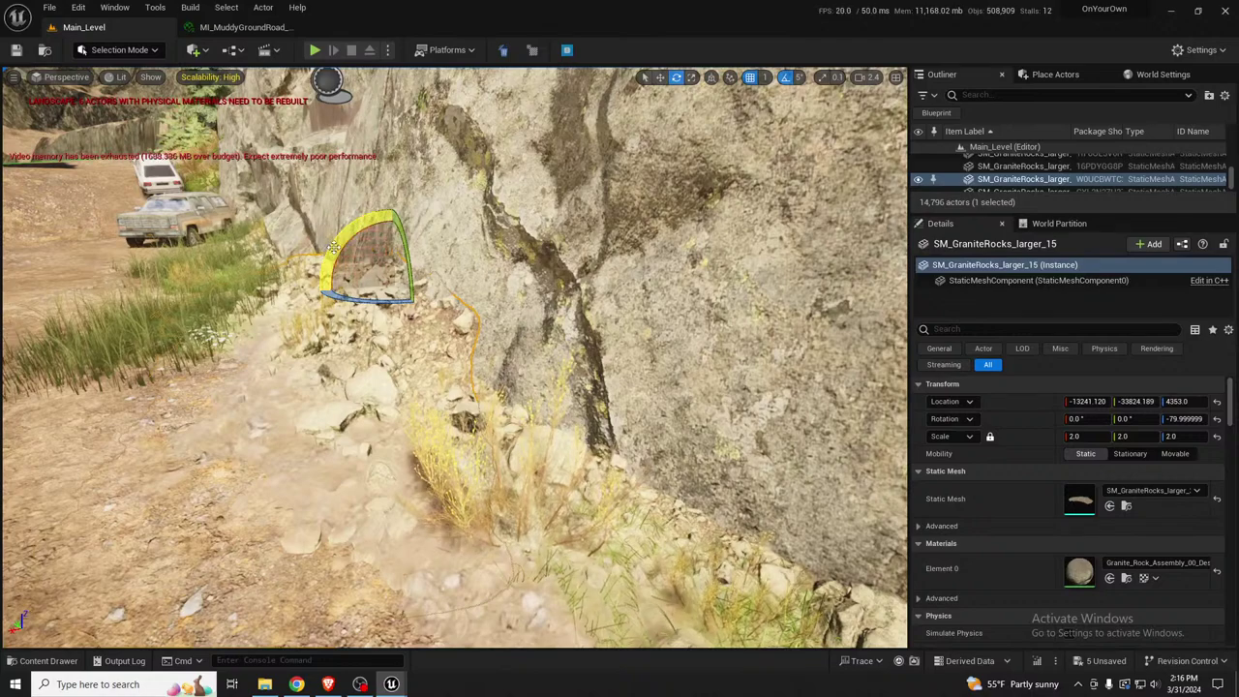
left_click_drag(329, 245, 338, 242)
key("w")
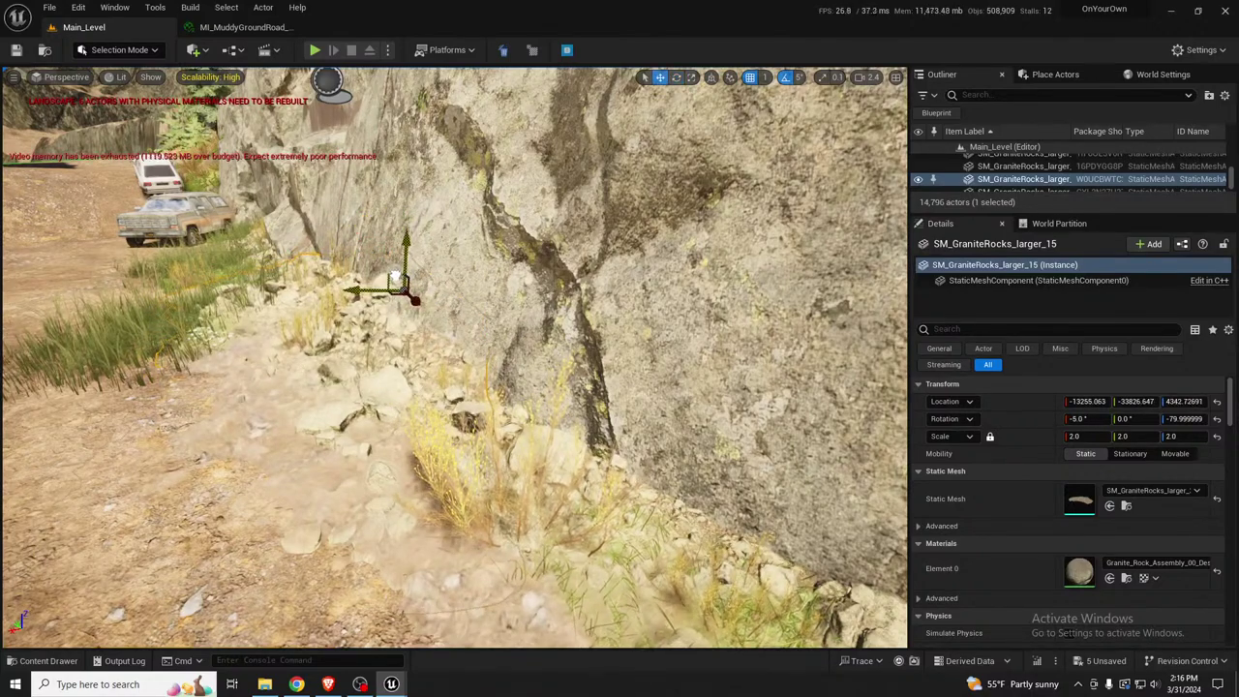
left_click_drag(395, 277, 395, 272)
Move SM_GraniteRocks_larger_16 to about X -13273, Y -33229, Z 4366 and rotate it to -75° around Z
key("a")
right_click_drag(395, 272, 655, 294)
key("s")
left_click(271, 392)
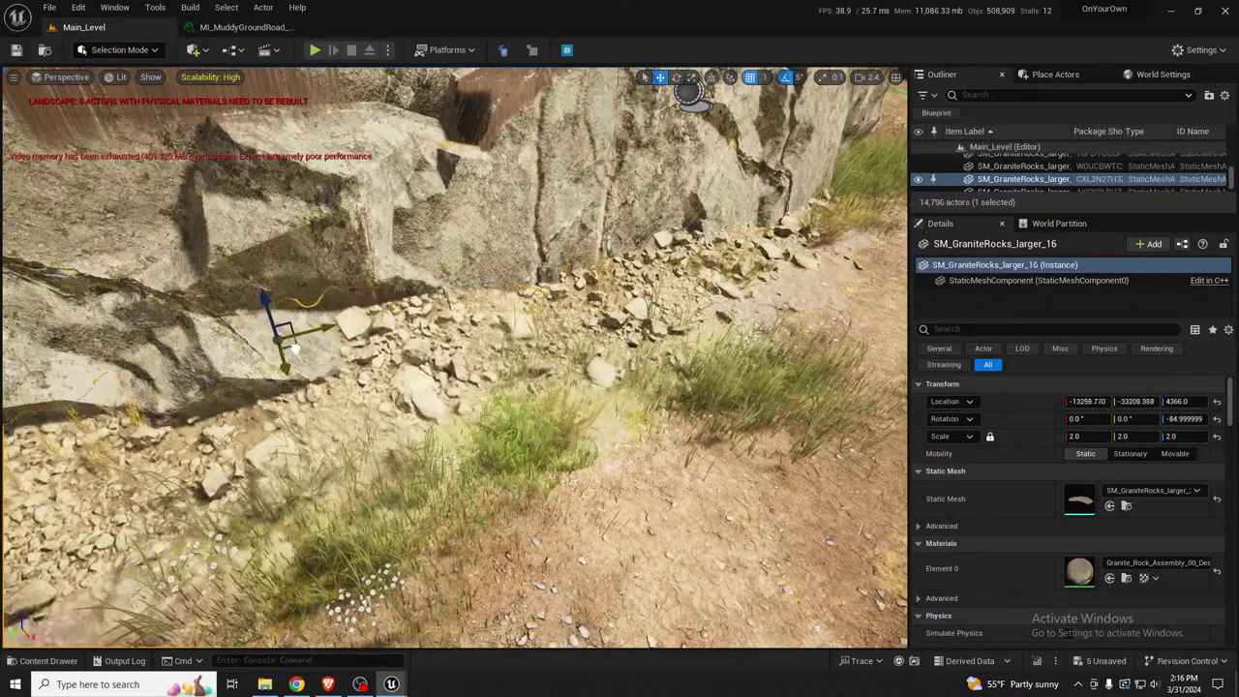
right_click_drag(304, 350, 369, 356)
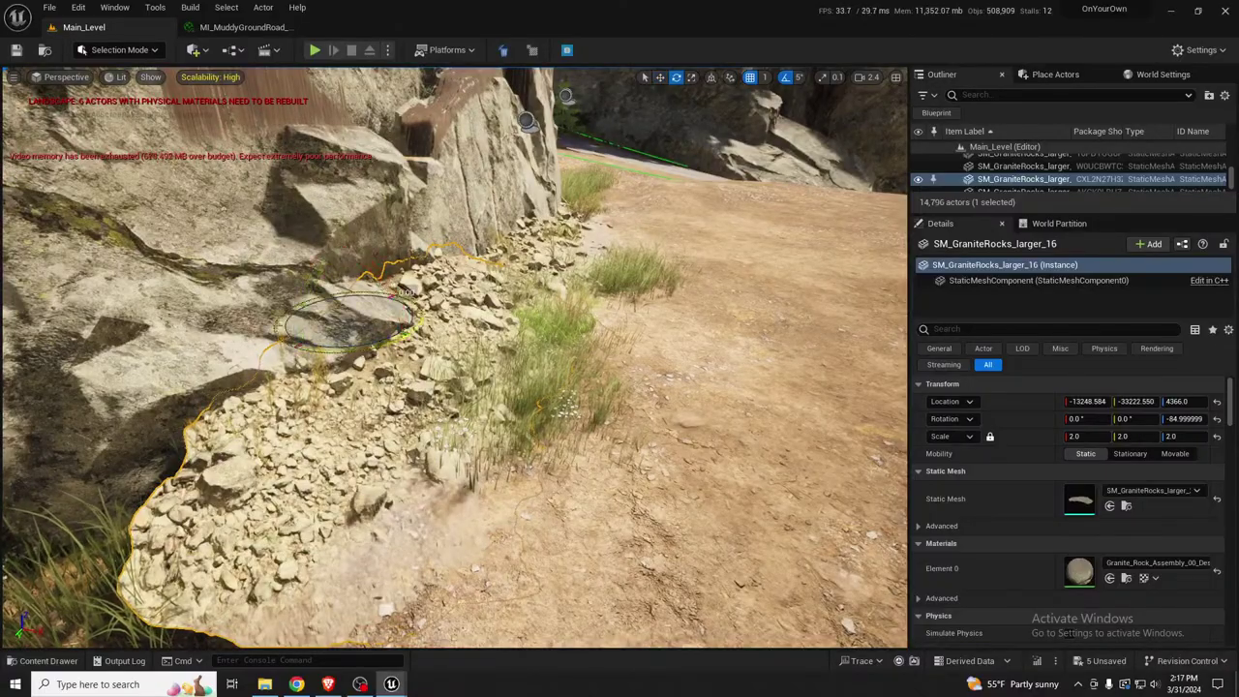
right_click_drag(416, 342, 446, 346)
key("w")
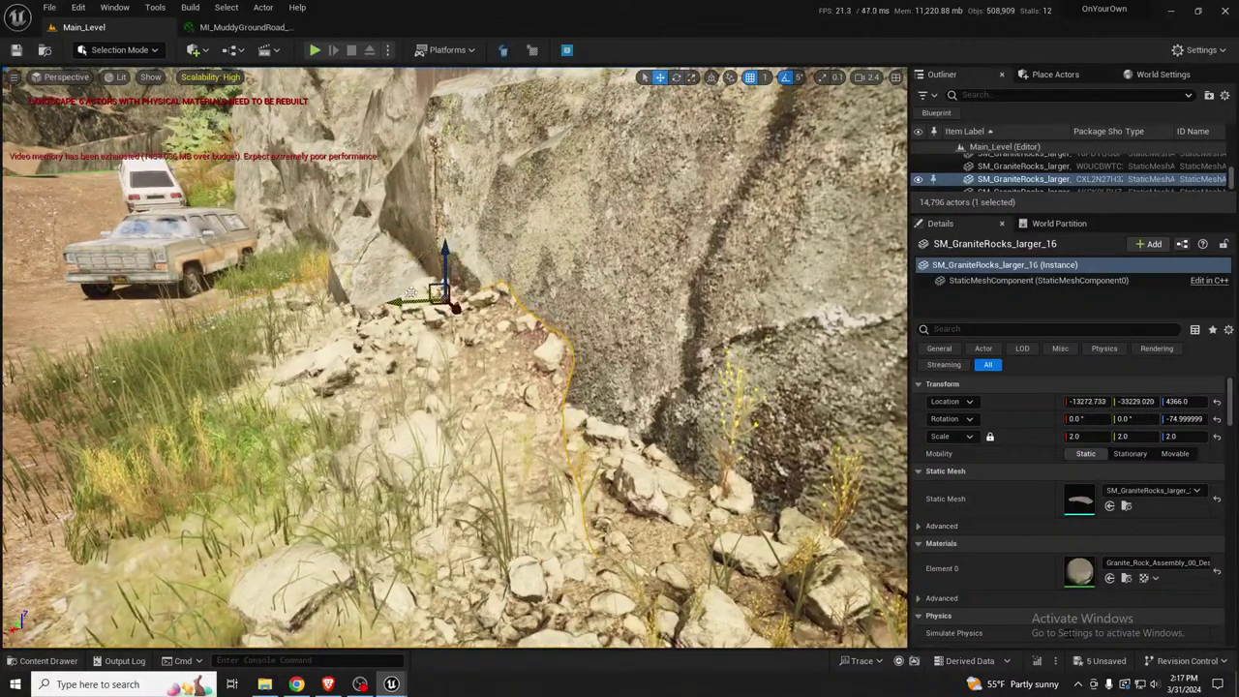
Tilt SM_GraniteRocks_larger_16 to -5° around X and settle it at about X -13290, Y -33234, Z 4353
key("w")
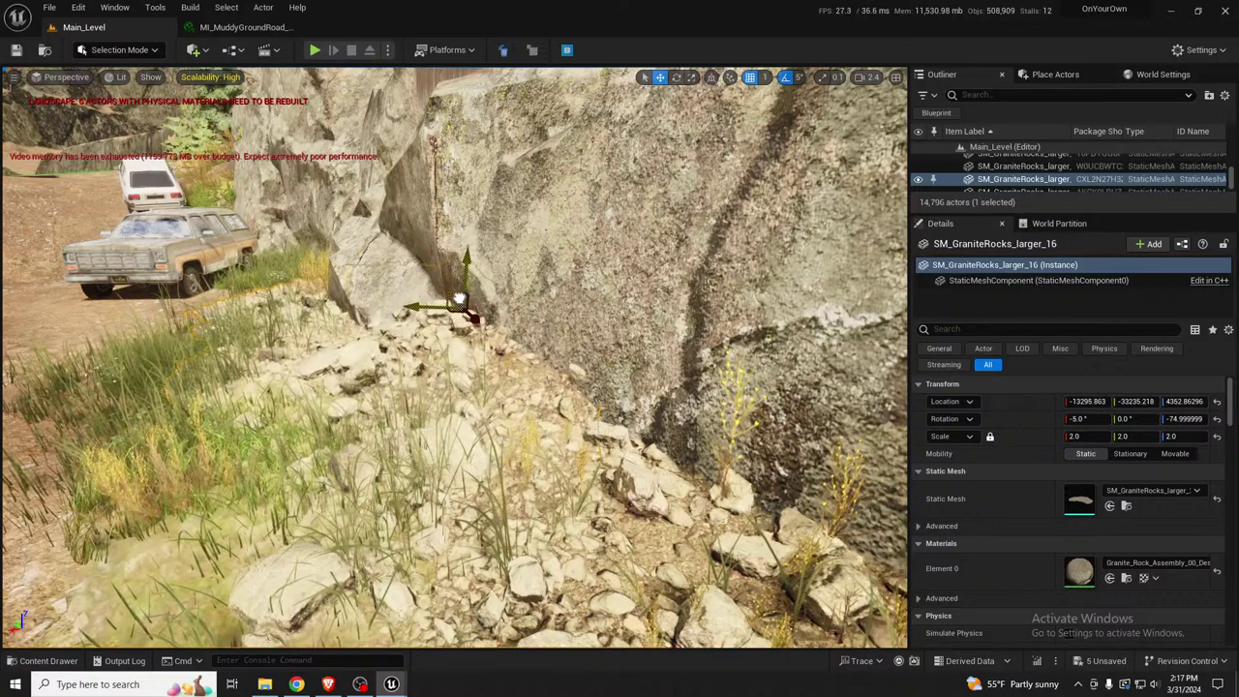
left_click_drag(459, 298, 457, 301)
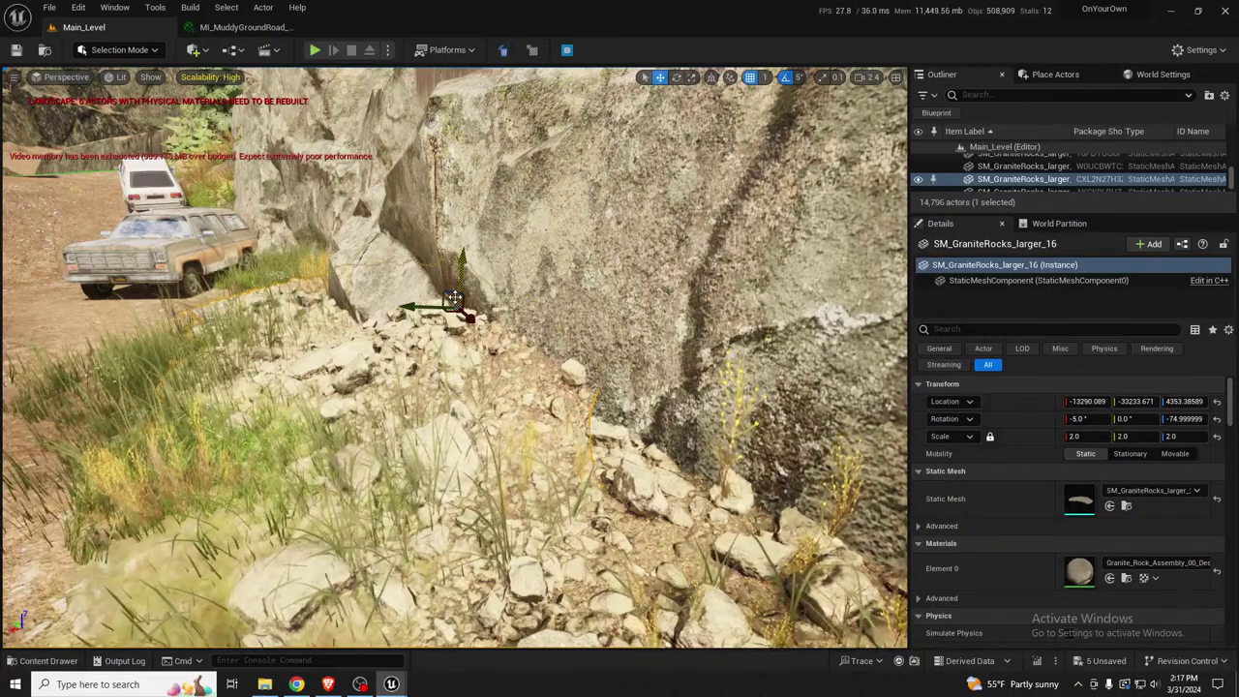
right_click_drag(455, 298, 678, 339)
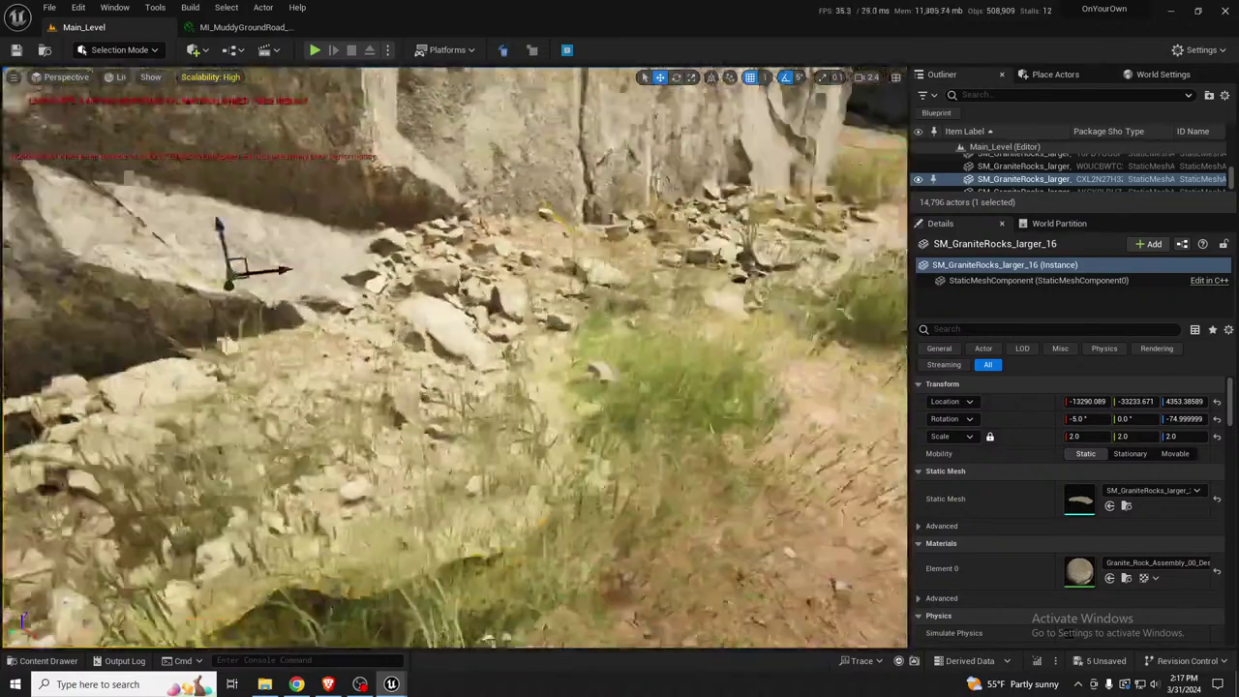
right_click_drag(466, 328, 442, 313)
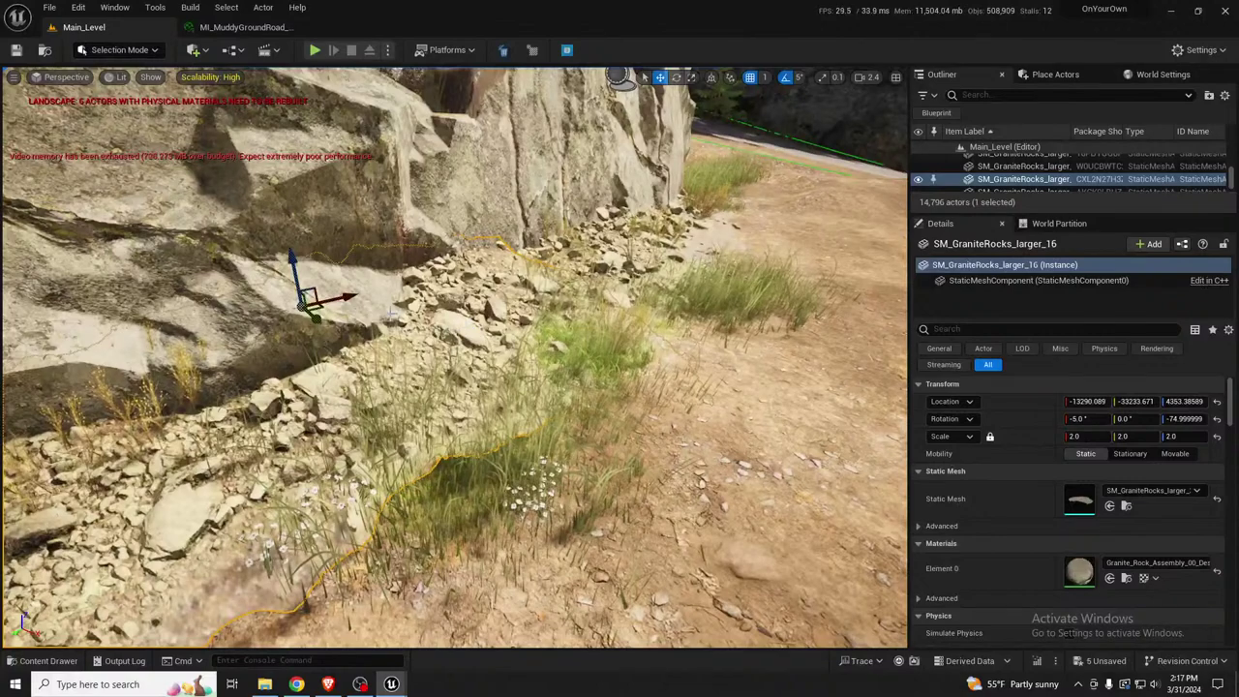
Smooth the landscape along the outer edge of the rubble with the brush size reduced to about 245
right_click_drag(666, 406, 662, 417)
left_click(662, 426)
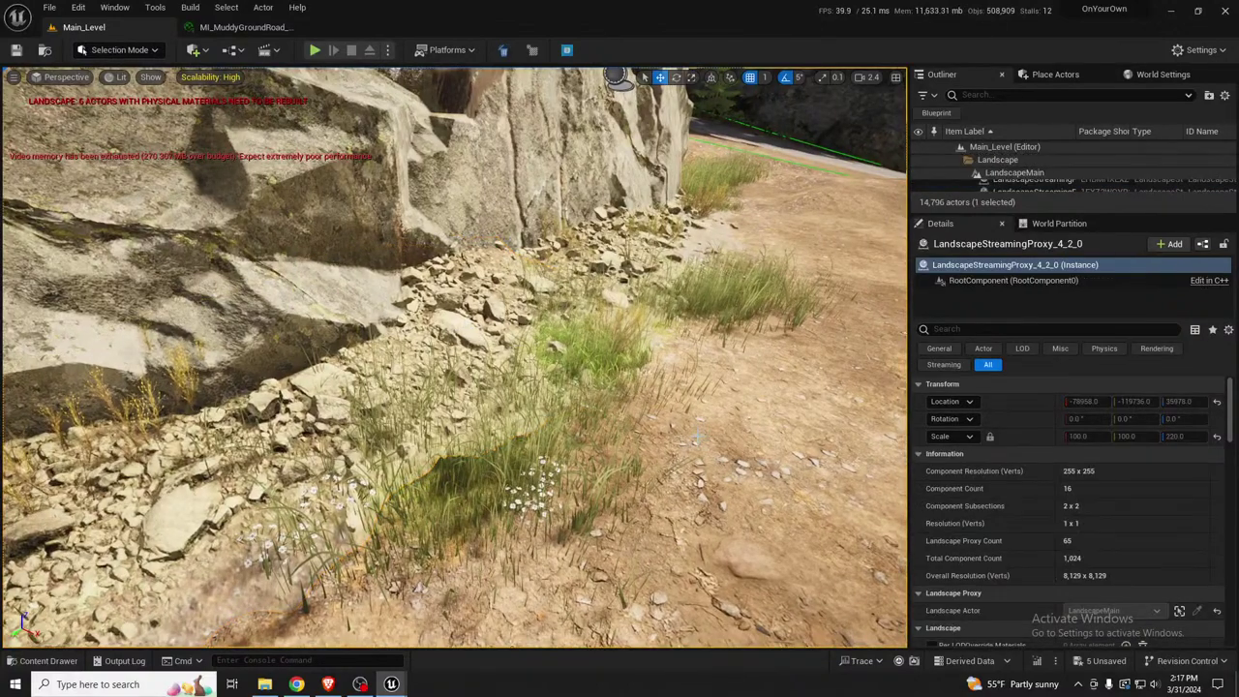
key("shift+2")
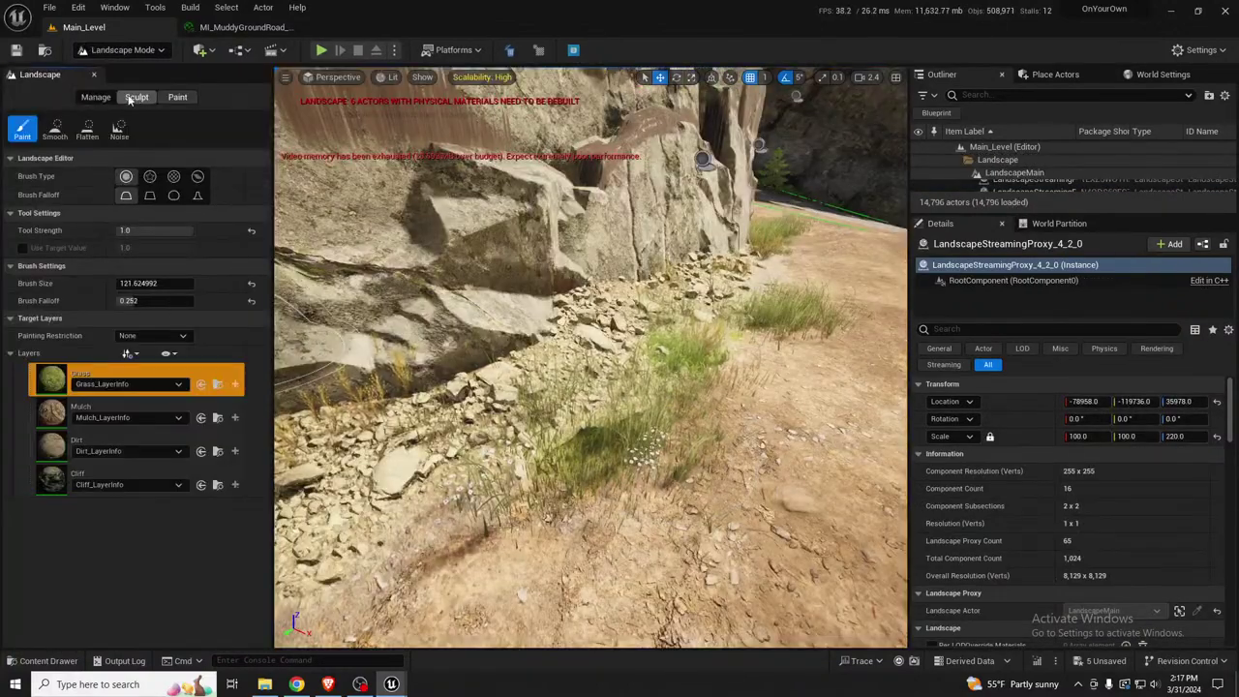
left_click(136, 98)
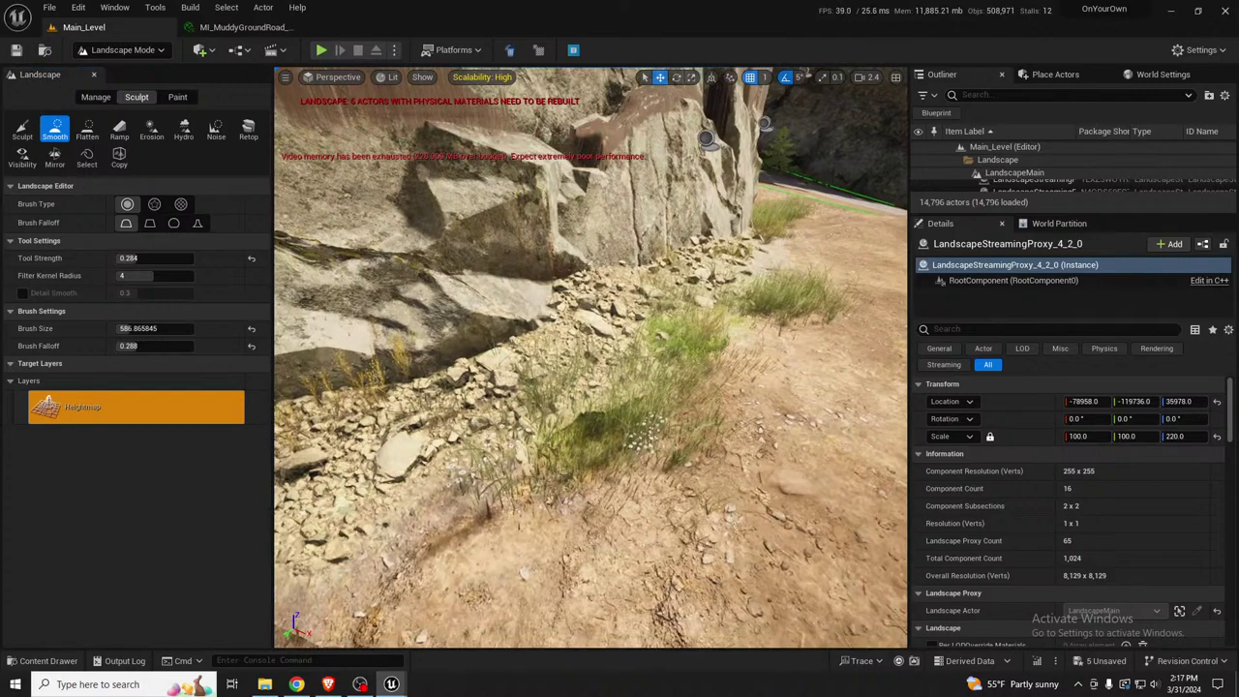
key("bracketleft")
key("bracketleft")
key("bracketleft")
key("bracketleft")
key("bracketleft")
key("bracketleft")
key("bracketleft")
key("bracketleft")
key("bracketleft")
key("bracketleft")
key("bracketleft")
key("bracketleft")
key("bracketleft")
key("bracketleft")
key("bracketleft")
key("bracketleft")
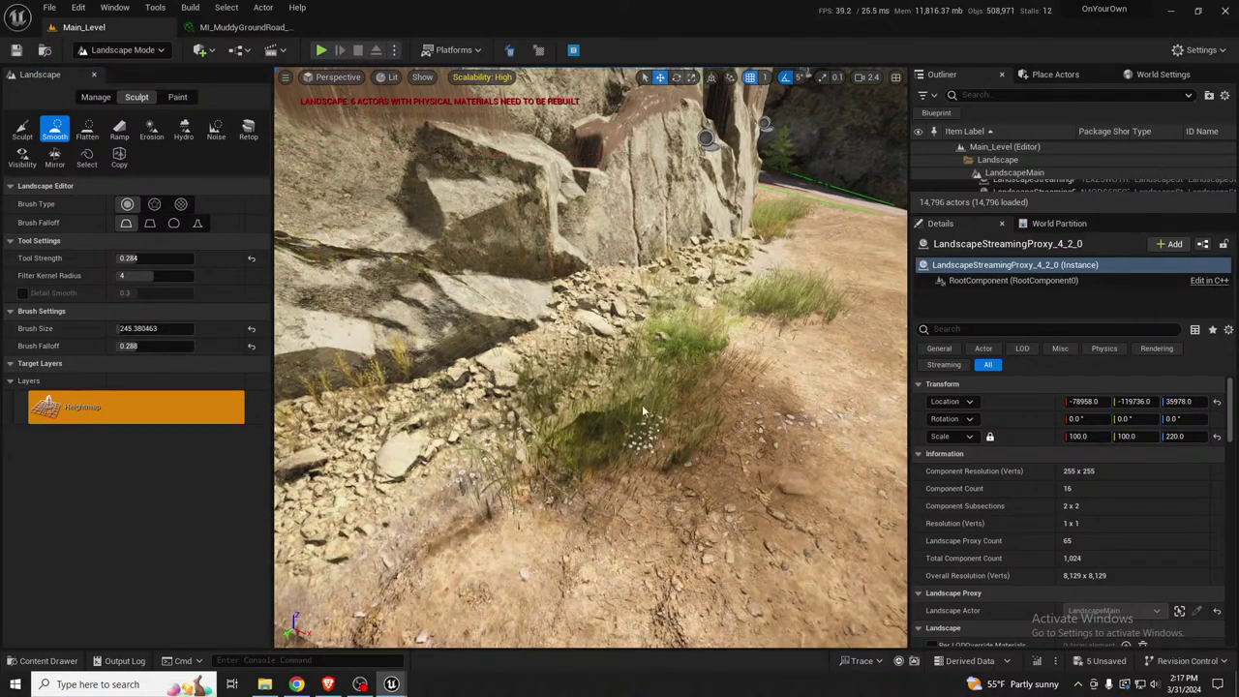
left_click_drag(650, 393, 569, 380)
Sculpt the grassy ground along the rubble's exposed outer edge with the Sculpt tool at strength 0.284
left_click(21, 128)
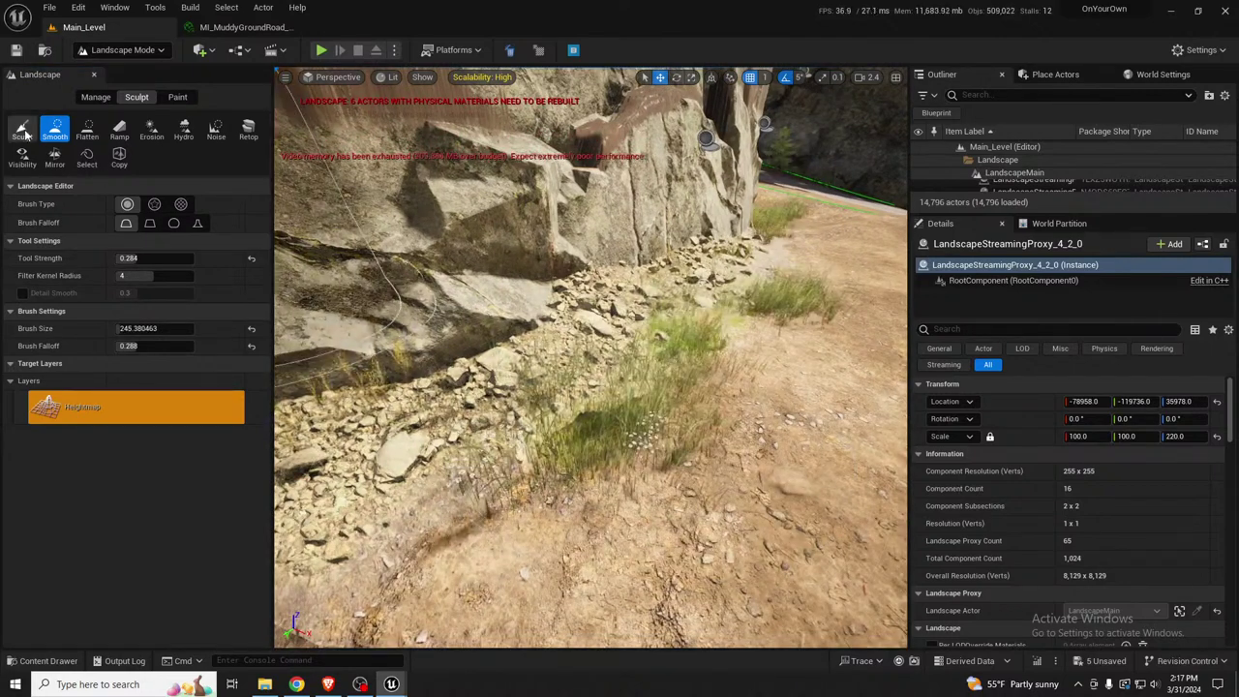
left_click(643, 398)
left_click(632, 389)
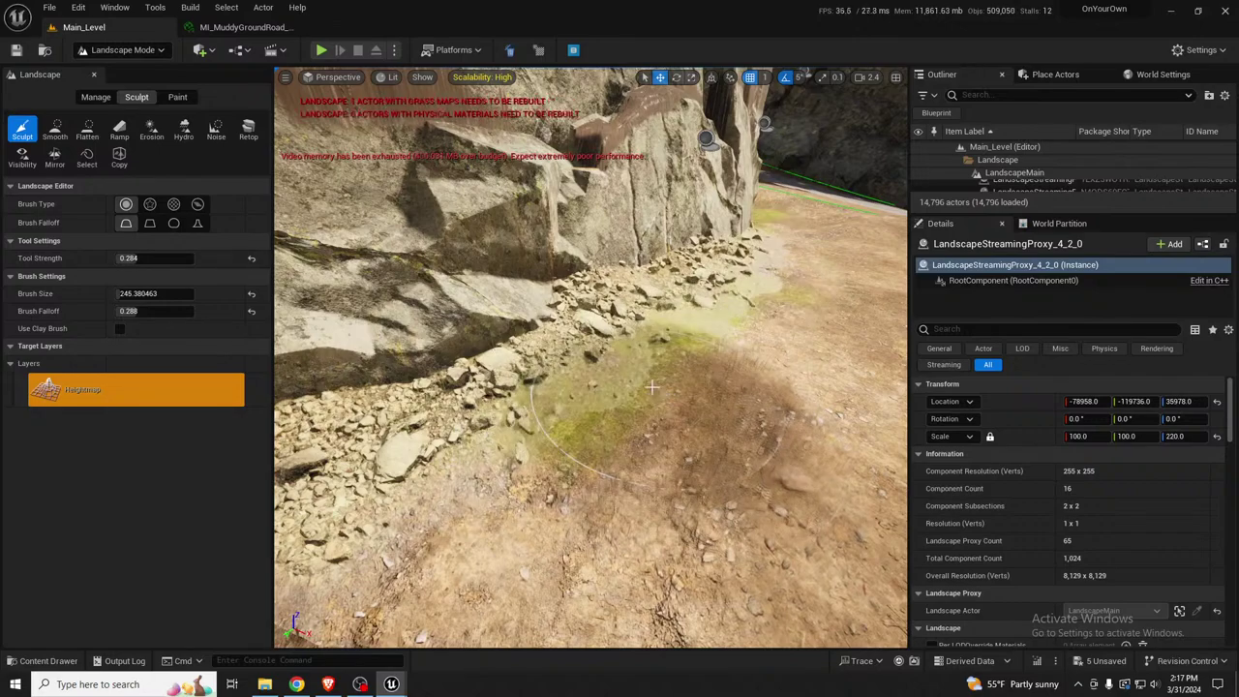
Sculpt the ground at the end of the rubble beside the parked station wagon
right_click_drag(668, 418, 387, 421)
right_click_drag(618, 378, 618, 379)
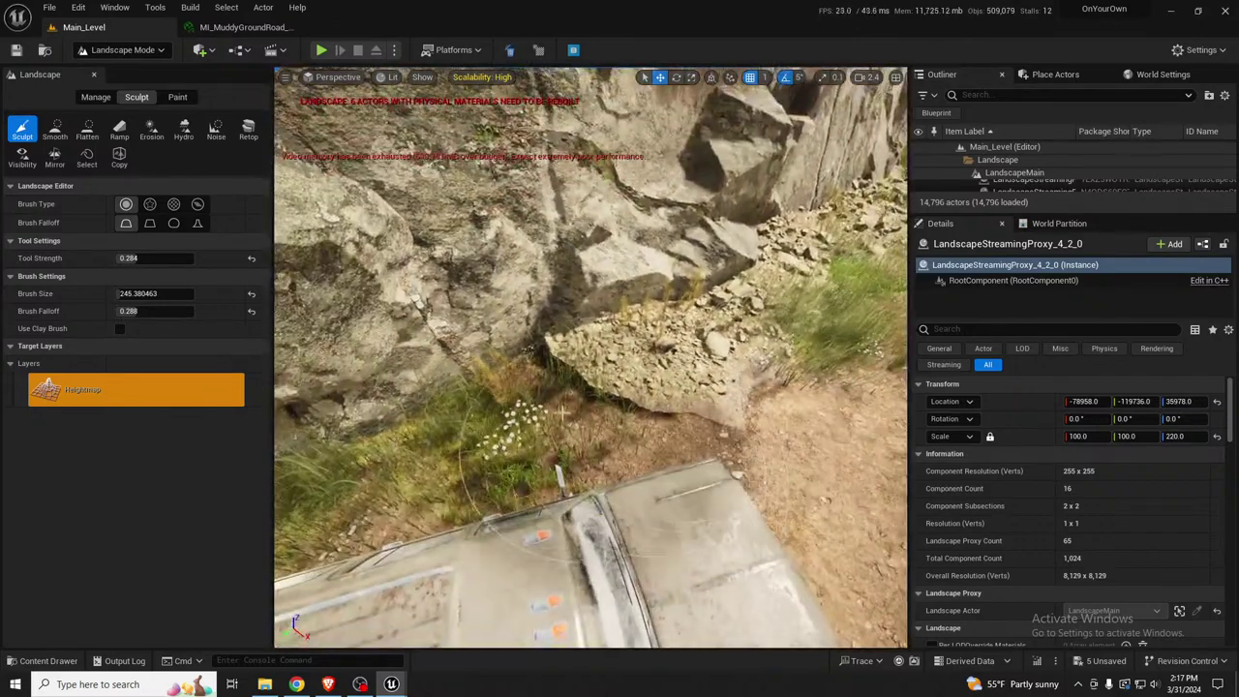
left_click_drag(499, 369, 687, 436)
right_click_drag(687, 437, 686, 437)
Return to Selection Mode and place another SM_GraniteRocks_larger rubble pile by the rock wall behind the station wagon
key("shift+1")
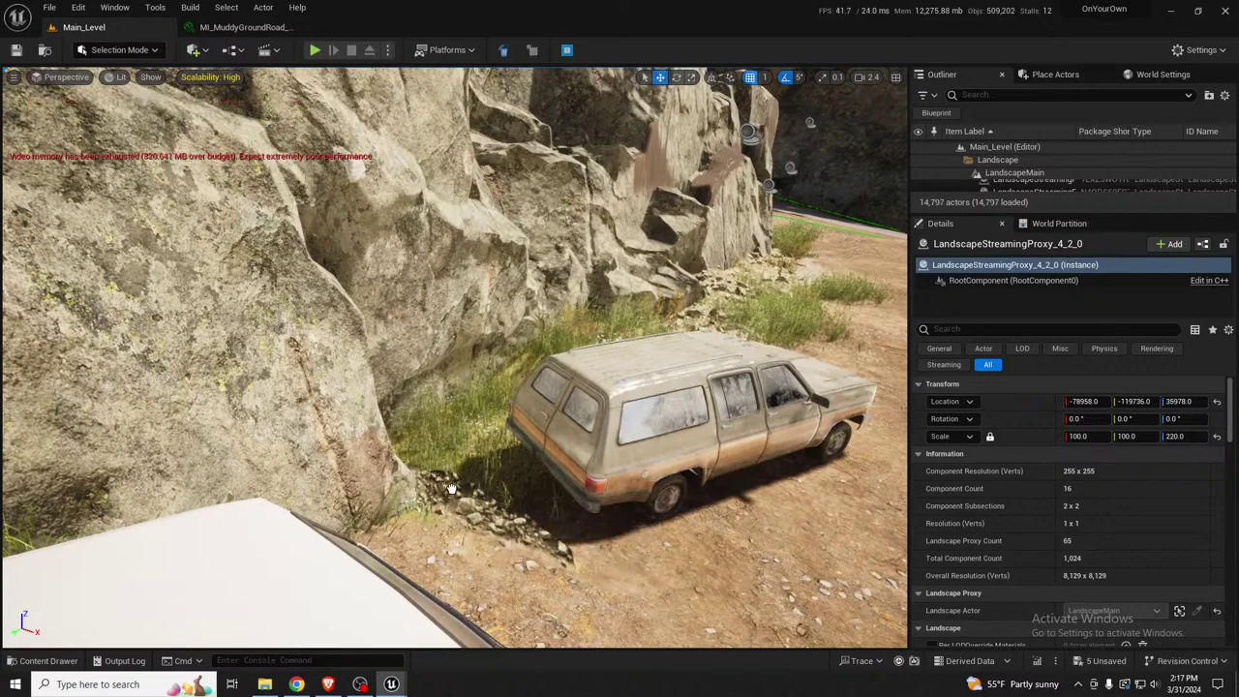
left_click(652, 518)
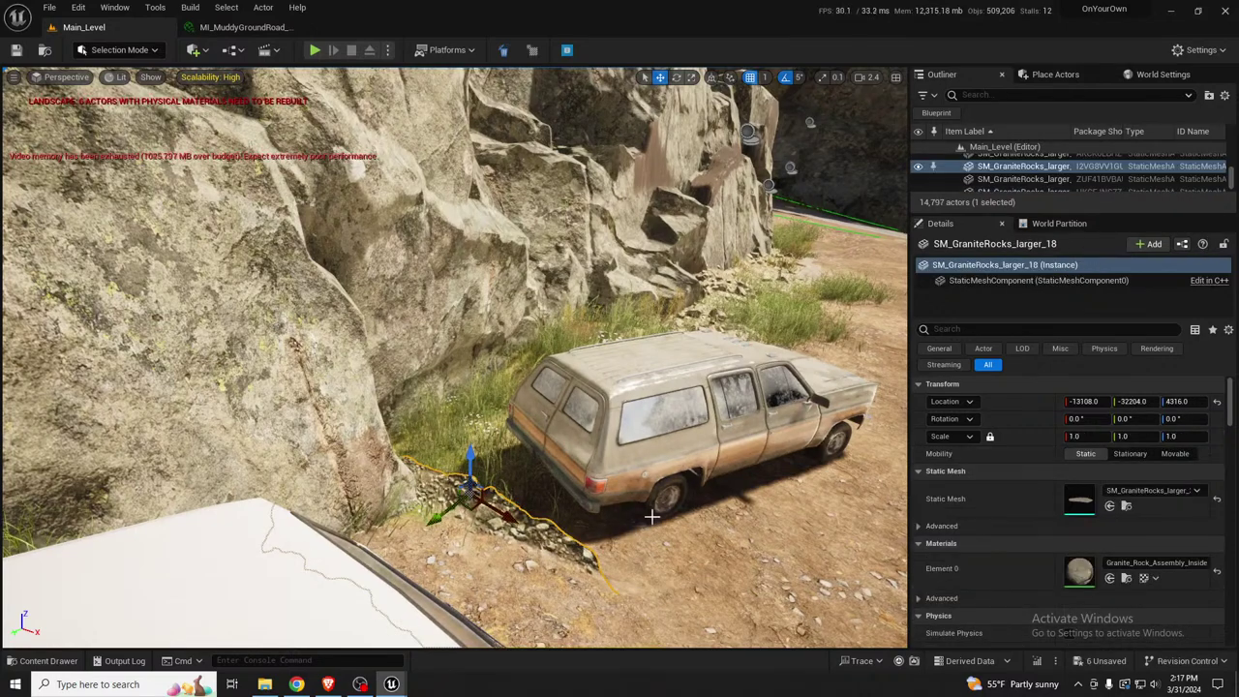
Scale the new granite rubble pile uniformly to 2 and rotate it to -95° about its vertical axis
left_click(1089, 436)
type("2")
key("Return")
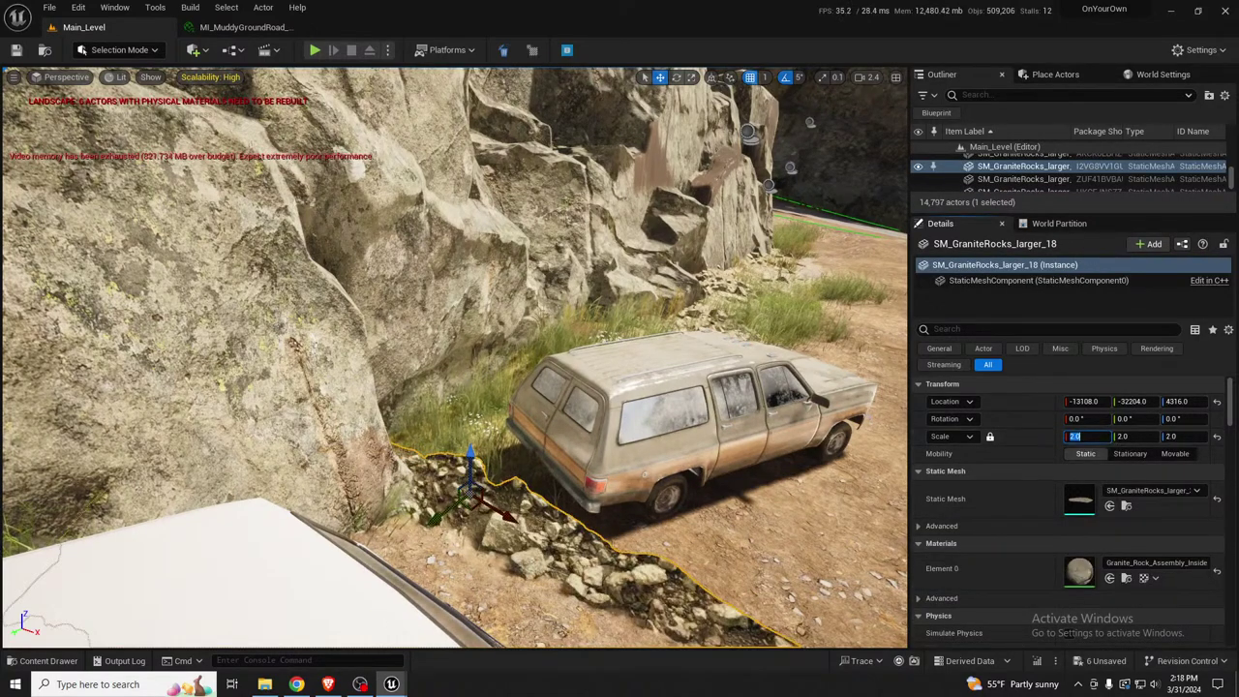
right_click_drag(429, 412, 464, 484)
key("e")
left_click_drag(414, 419, 494, 407)
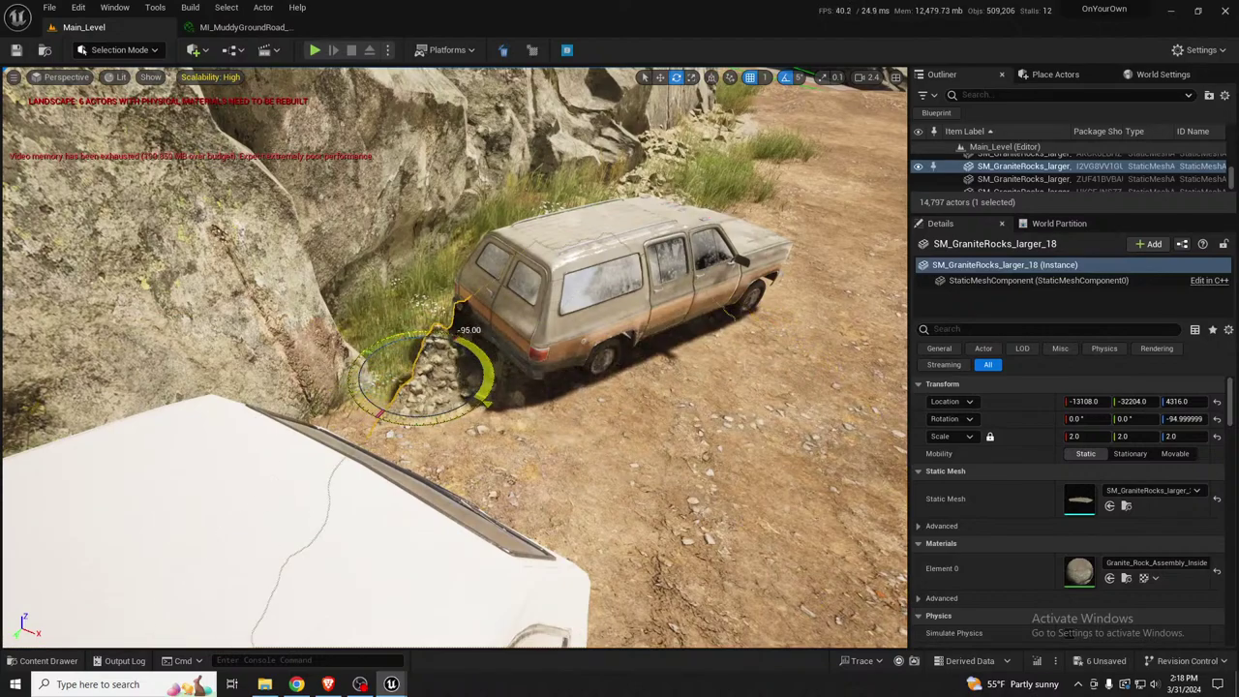
Move the rubble pile against the foot of the rock wall beside the station wagon and tilt it 5° about X
left_click_drag(424, 361, 281, 292)
mouse_move(543, 306)
right_mouse_down()
mouse_move(513, 276)
mouse_move(470, 290)
mouse_move(544, 306)
right_mouse_up()
key("d")
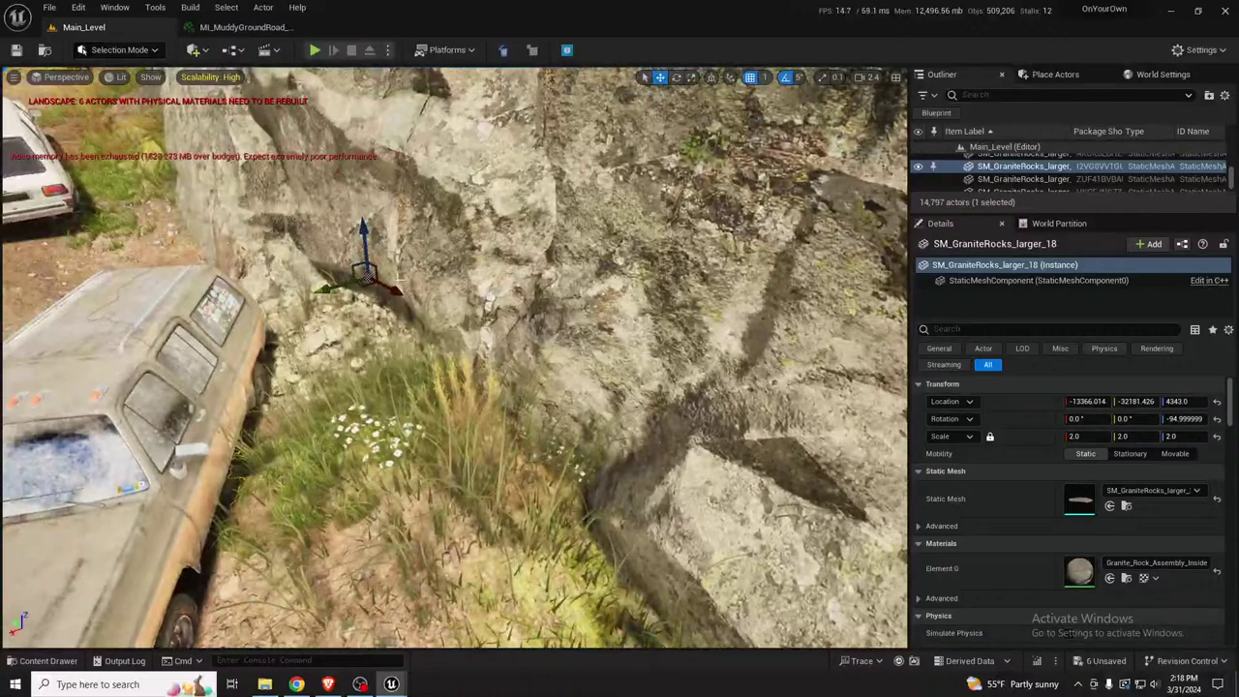
left_click_drag(369, 275, 436, 283)
right_click_drag(455, 310, 600, 305)
right_click_drag(412, 307, 421, 315)
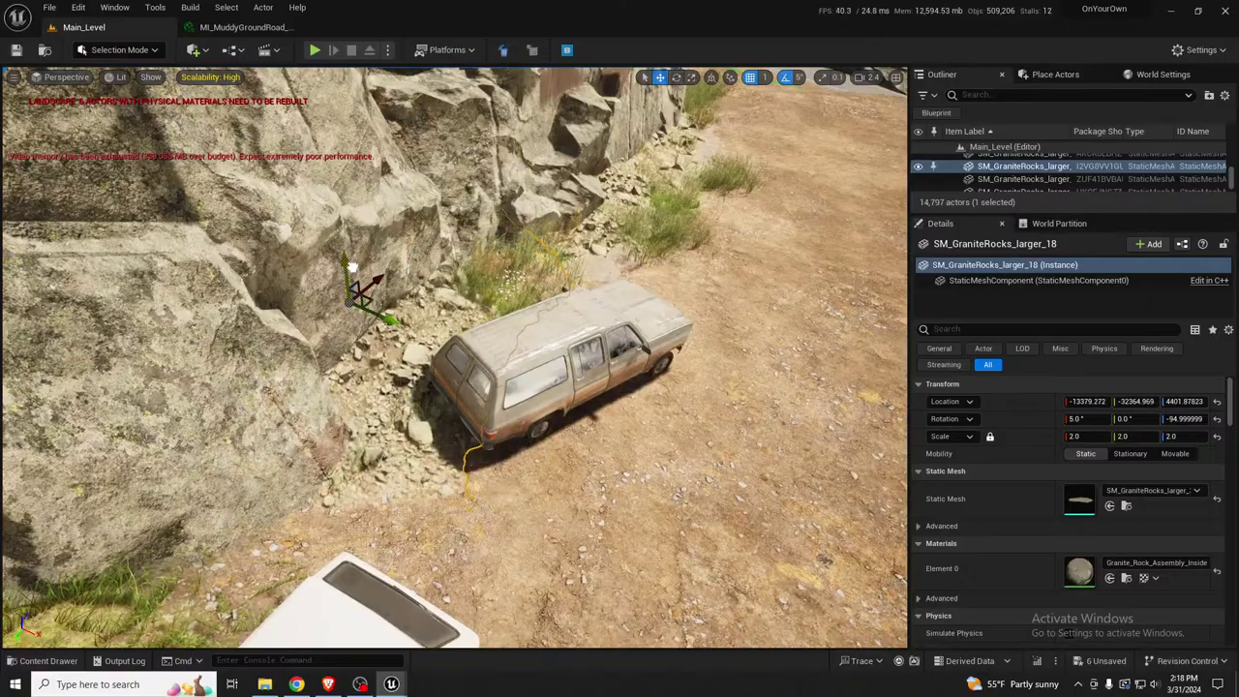
key("Escape")
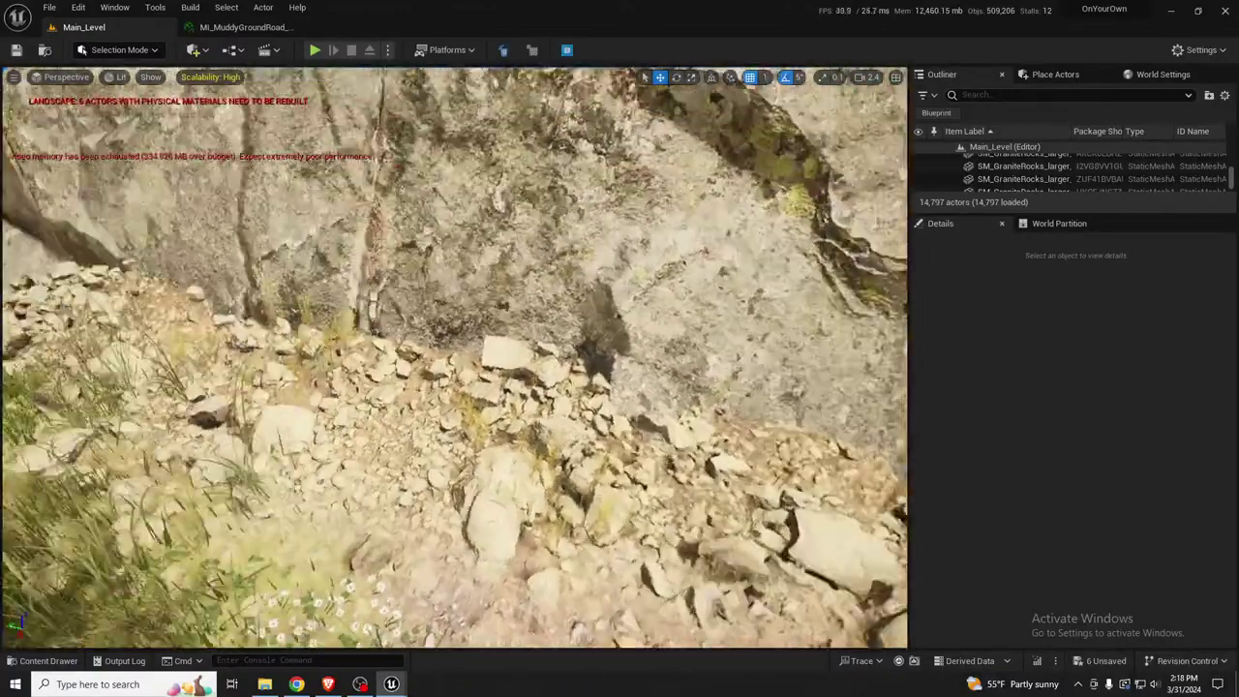
Select the landscape beside the rubble and set up landscape painting with the Grass layer
mouse_move(455, 358)
right_mouse_down()
mouse_move(344, 340)
mouse_move(315, 295)
mouse_move(281, 289)
mouse_move(302, 315)
mouse_move(387, 340)
mouse_move(552, 356)
mouse_move(480, 357)
right_mouse_up()
key("s")
right_click_drag(537, 281, 490, 320)
left_click(626, 342)
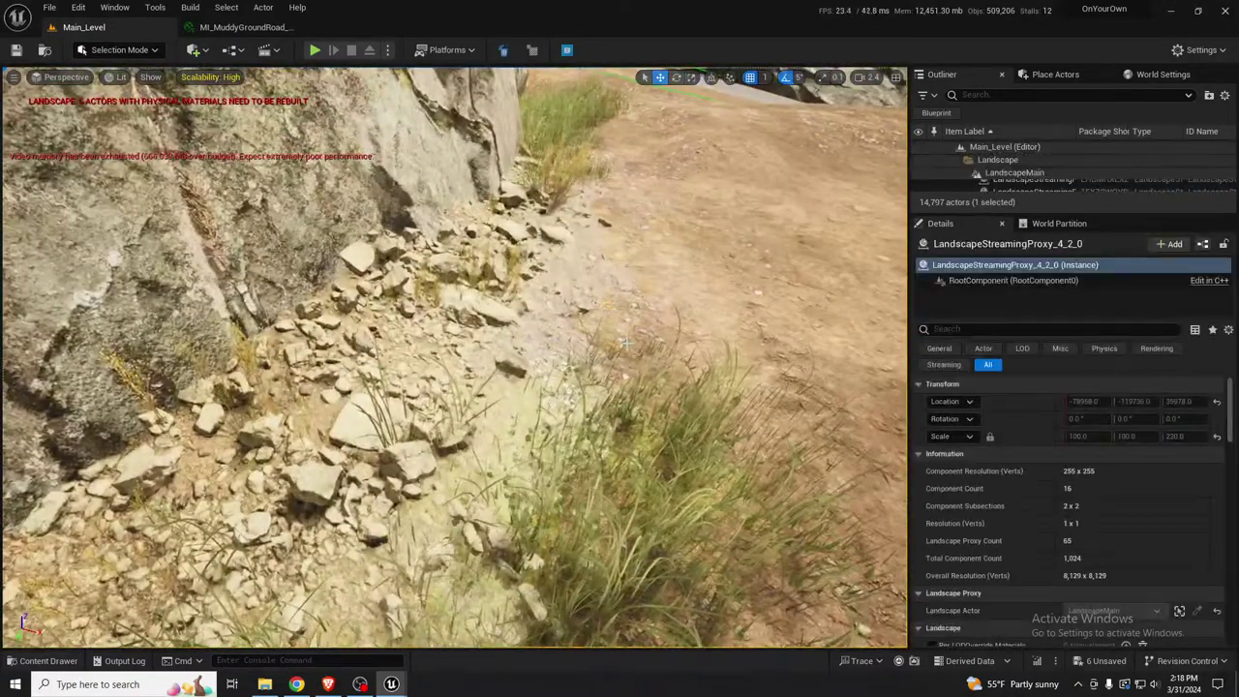
key("shift+2")
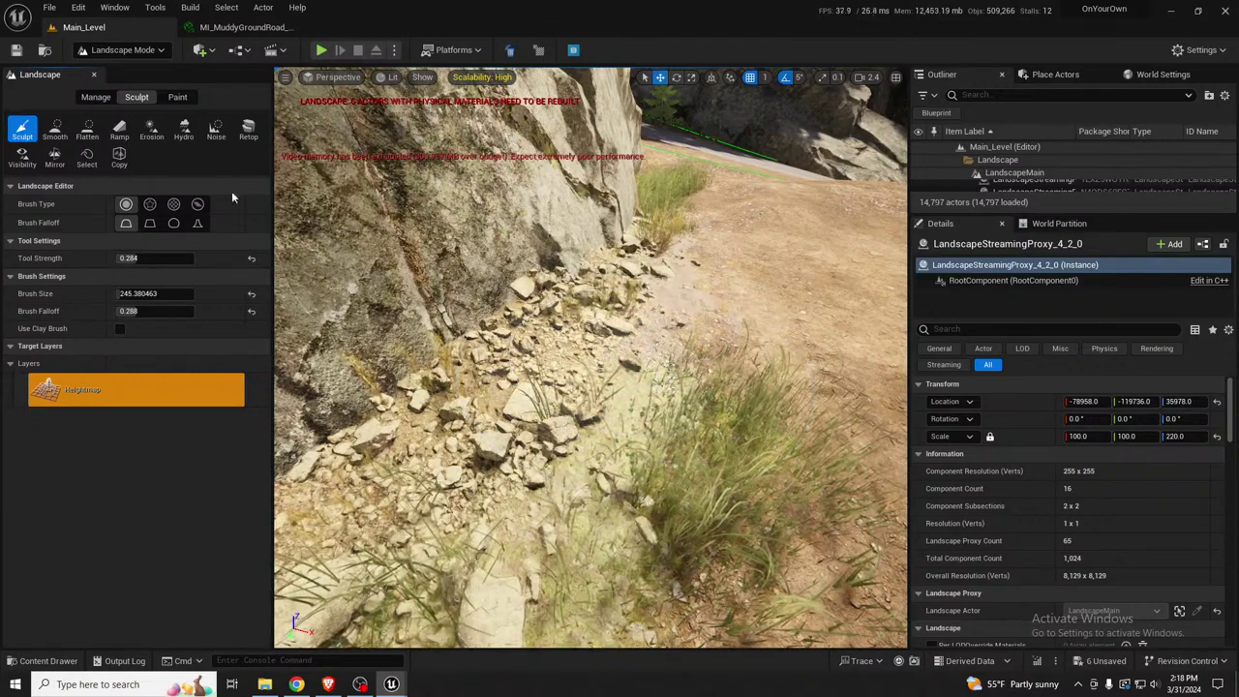
left_click(175, 97)
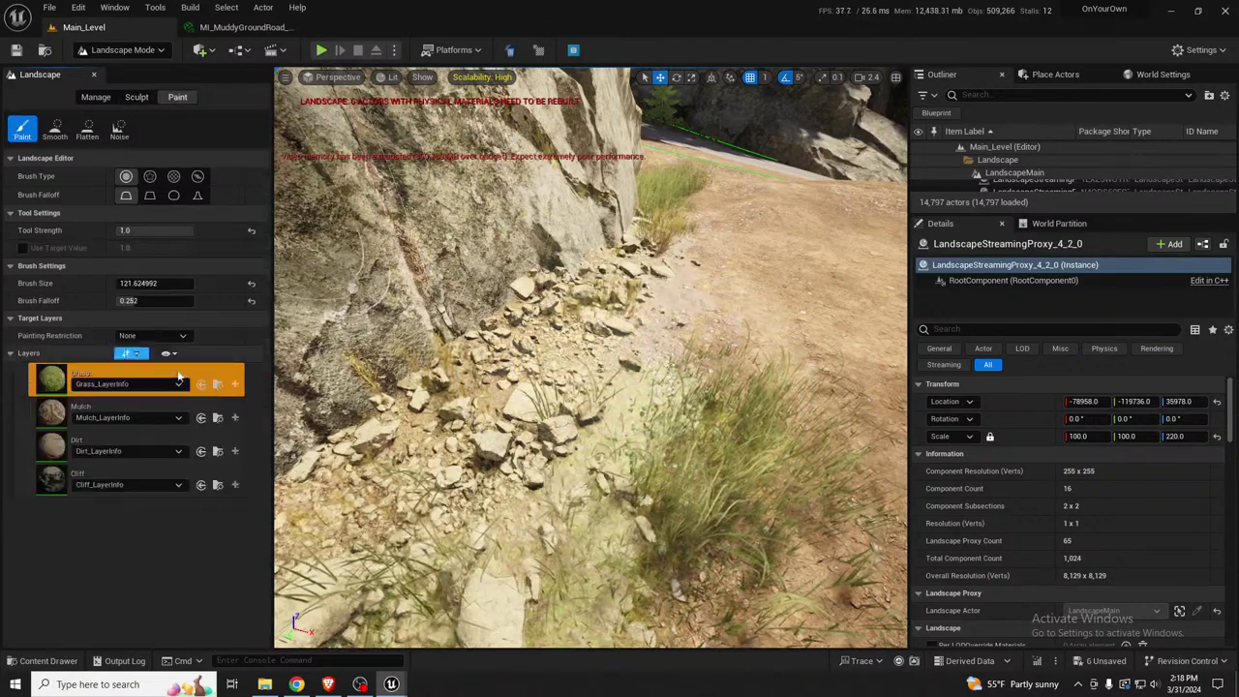
right_click_drag(464, 300, 464, 266)
mouse_move(760, 281)
right_mouse_down()
mouse_move(765, 377)
mouse_move(716, 371)
right_mouse_up()
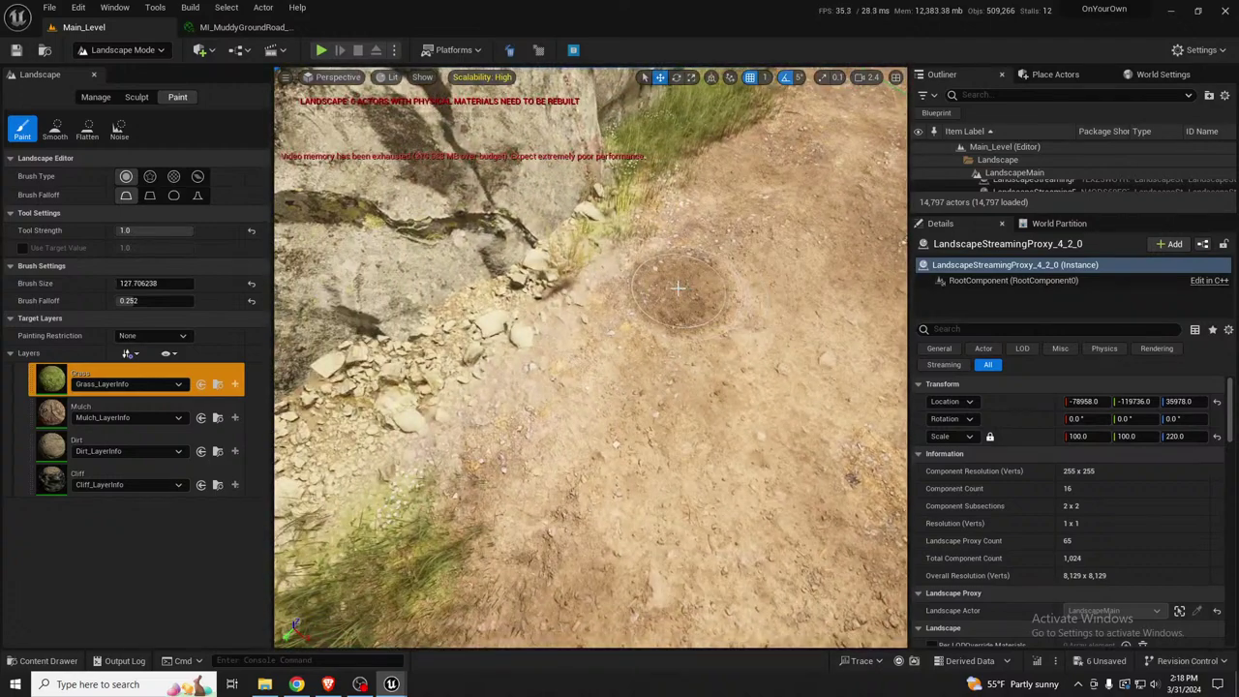
Paint grass along the rubble's outer edge with brush size about 179 and falloff 0.428
key("bracketright")
key("bracketright")
key("bracketright")
key("bracketright")
key("bracketright")
key("bracketright")
key("bracketright")
key("bracketright")
key("bracketleft")
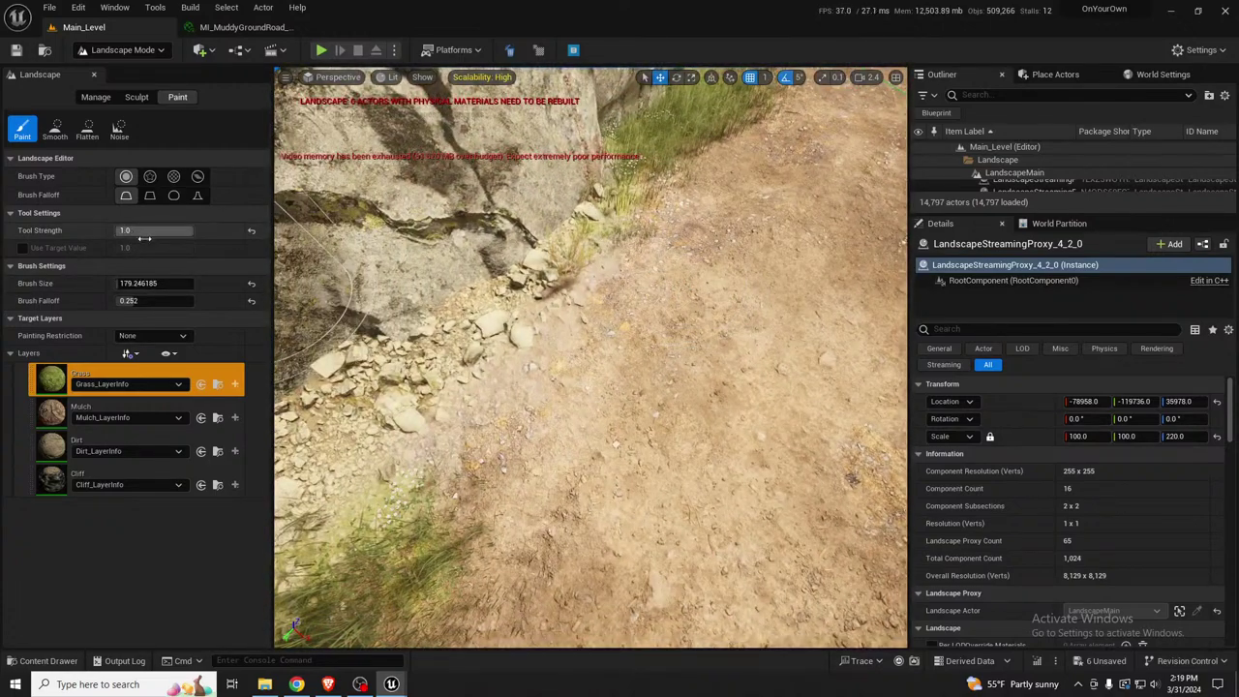
left_click_drag(138, 302, 150, 302)
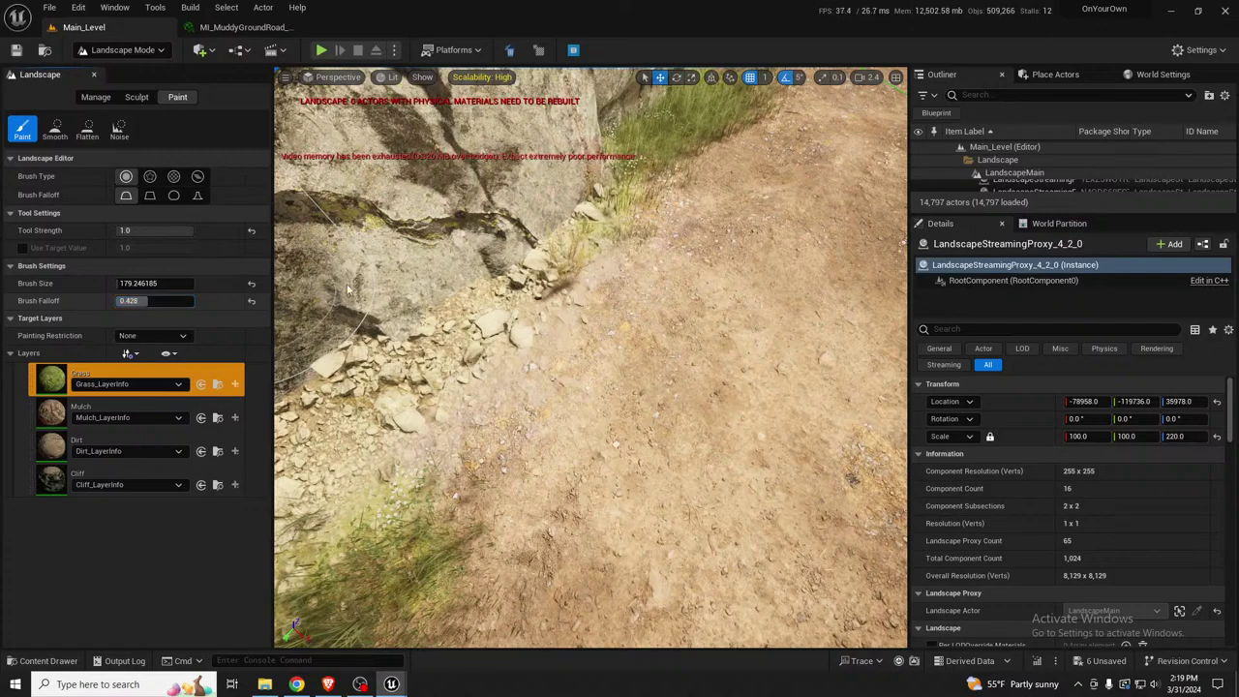
mouse_move(658, 281)
left_mouse_down()
mouse_move(647, 320)
mouse_move(469, 498)
mouse_move(678, 221)
mouse_move(711, 135)
mouse_move(699, 223)
left_mouse_up()
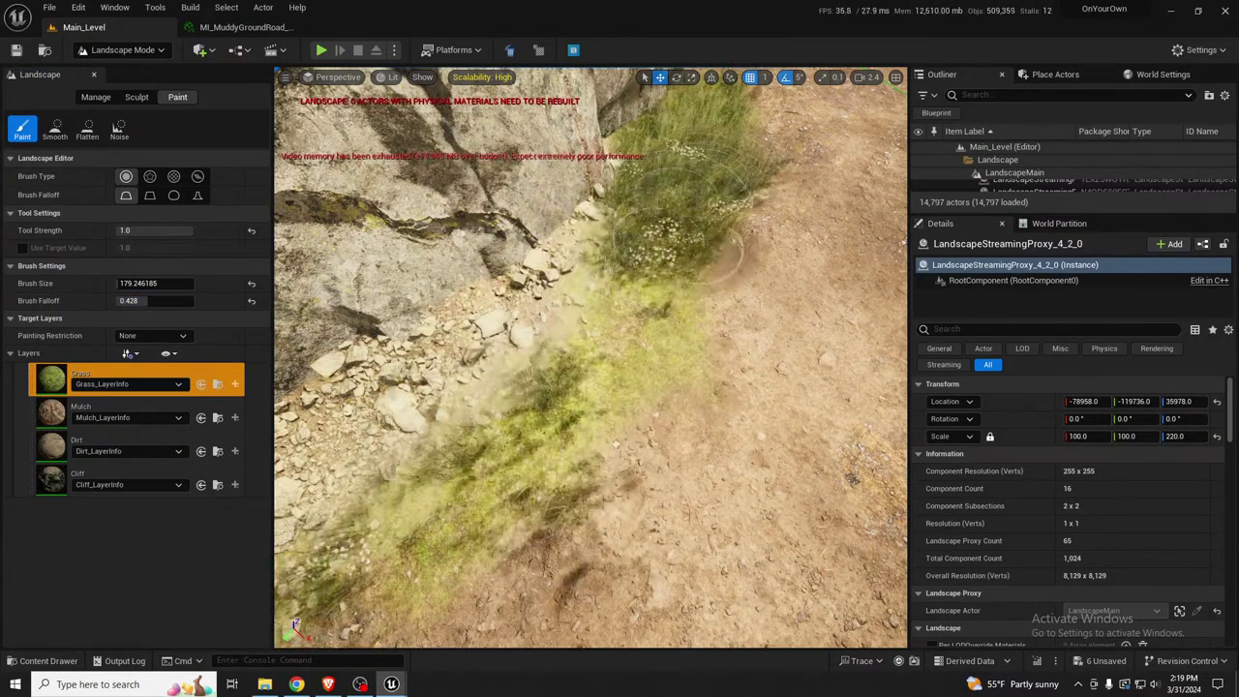
Paint grass along the white house's chimney wall, around the dumpster and towards the porch
right_click_drag(705, 259, 891, 237)
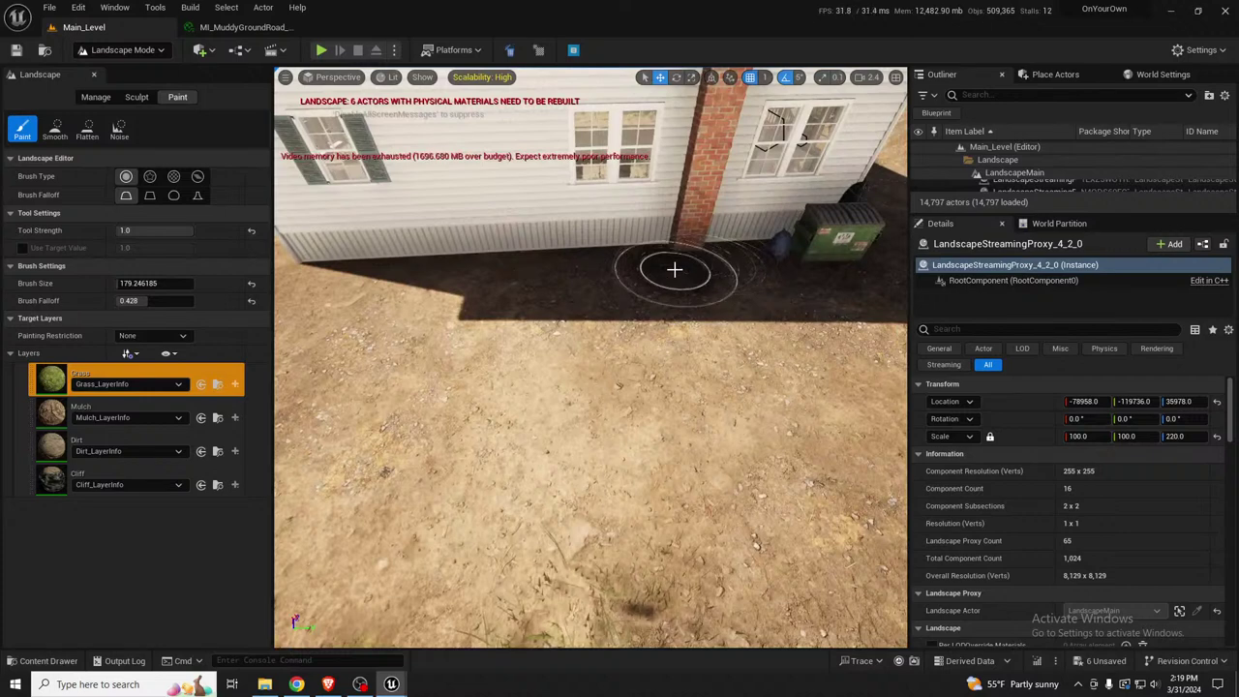
mouse_move(571, 265)
left_mouse_down()
mouse_move(312, 282)
mouse_move(558, 275)
mouse_move(711, 249)
mouse_move(733, 268)
mouse_move(714, 274)
left_mouse_up()
mouse_move(713, 274)
right_mouse_down()
mouse_move(695, 274)
mouse_move(729, 264)
right_mouse_up()
mouse_move(729, 266)
left_mouse_down()
mouse_move(695, 368)
mouse_move(791, 393)
mouse_move(776, 337)
left_mouse_up()
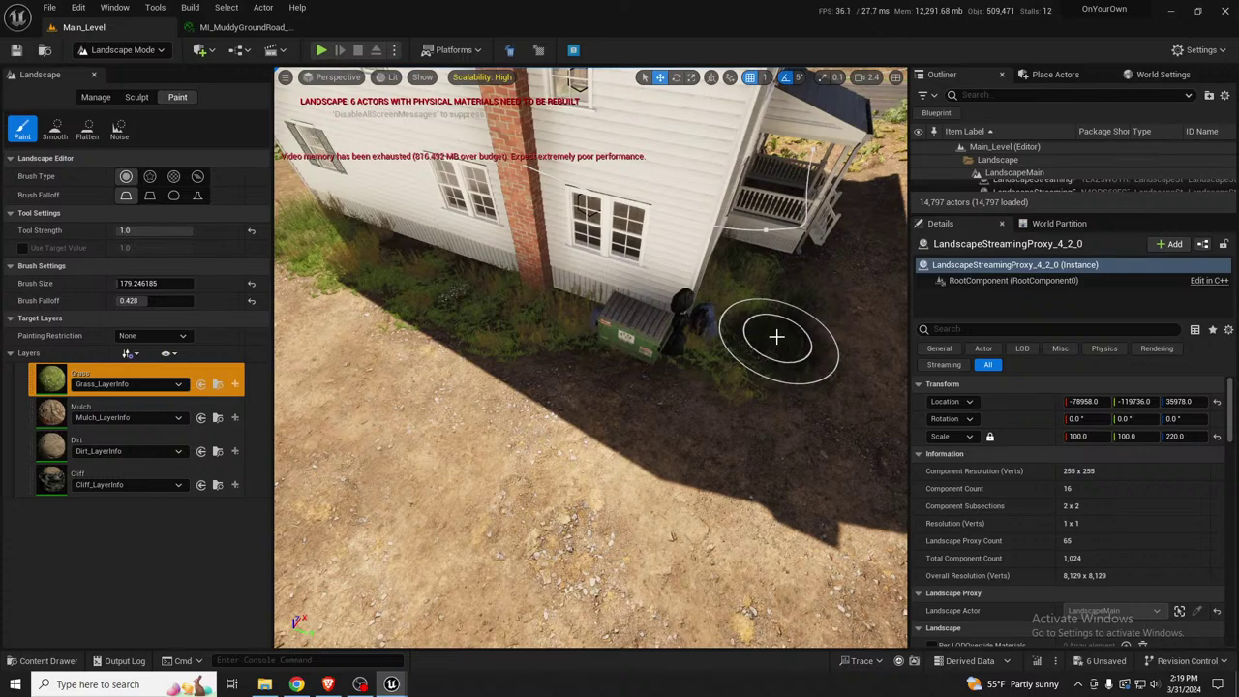
right_click_drag(693, 355, 738, 289)
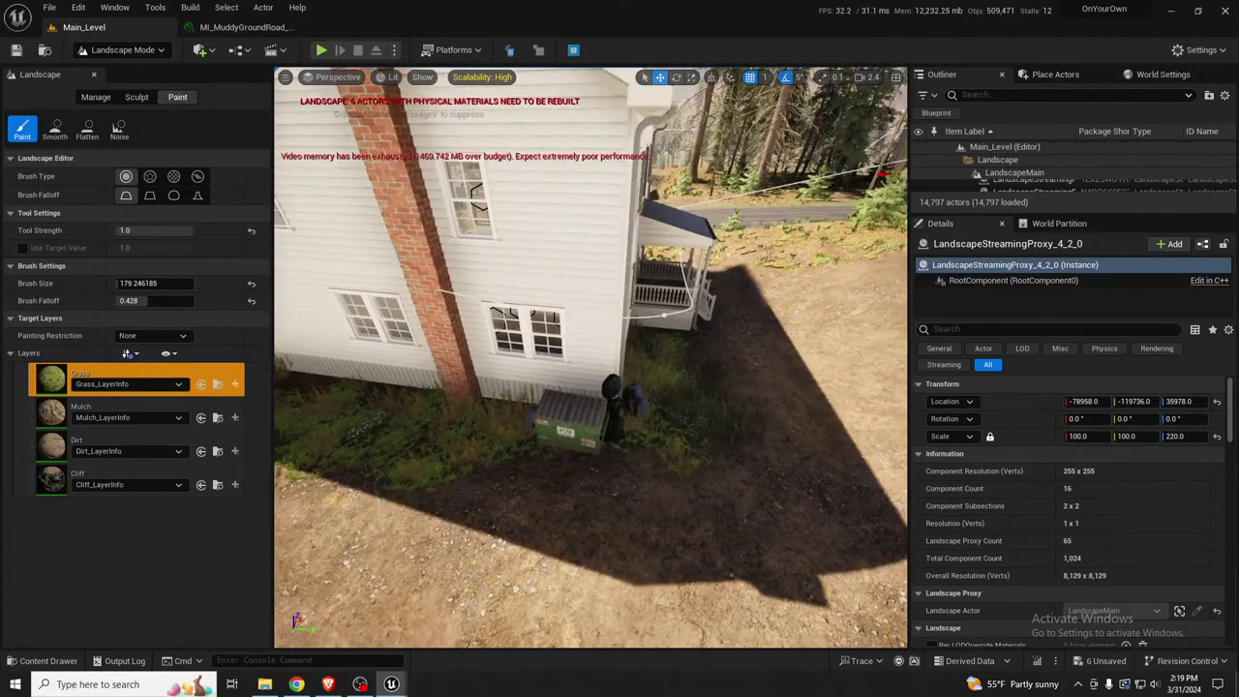
Return to Selection Mode and open the ResidentialHouses level instance for editing
key("shift+1")
right_click_drag(686, 360, 628, 395)
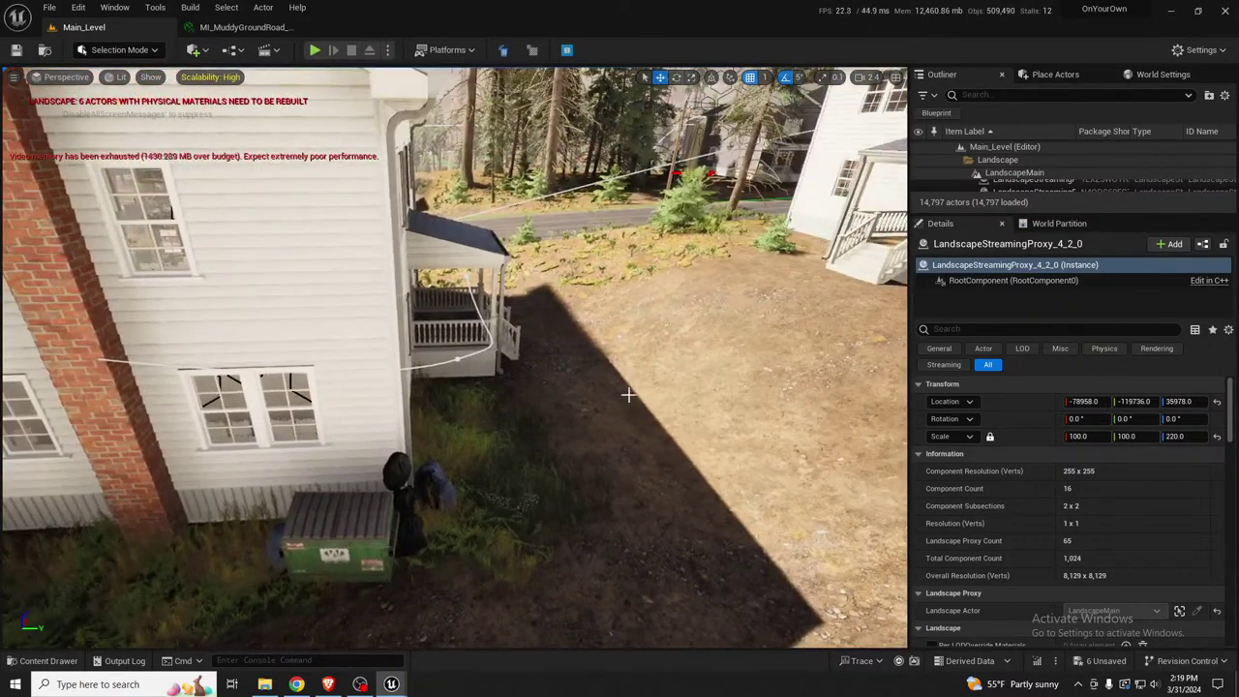
left_click(431, 494)
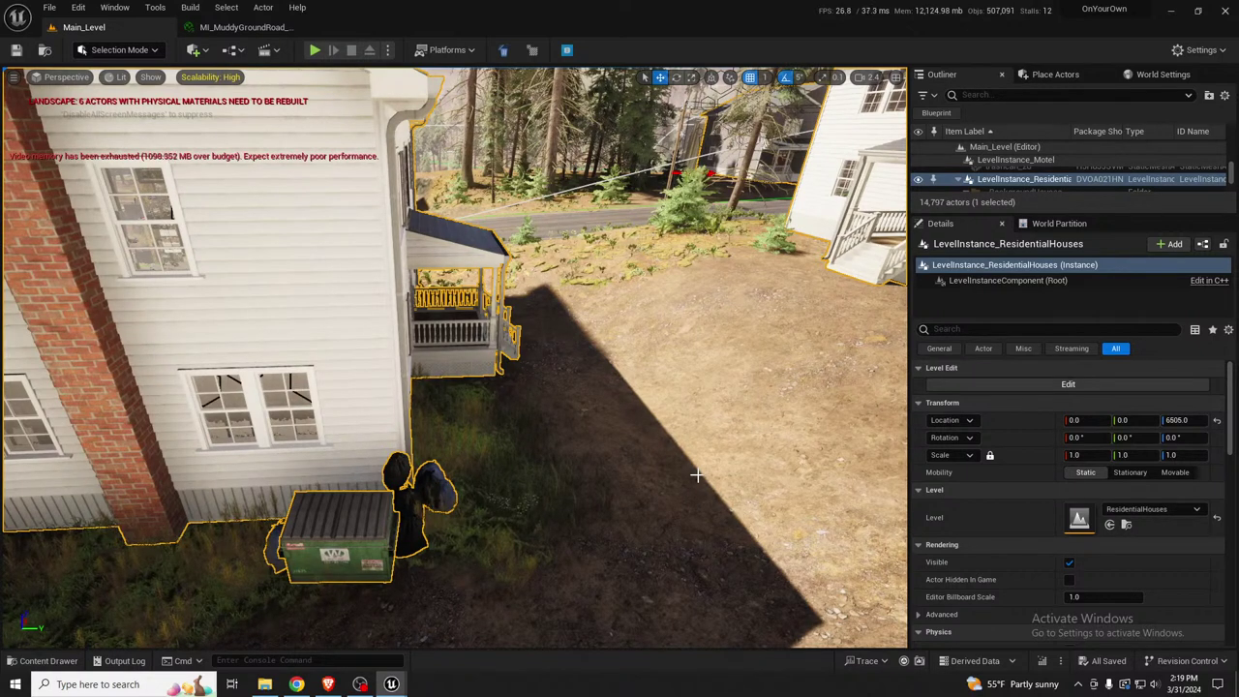
left_click(1091, 384)
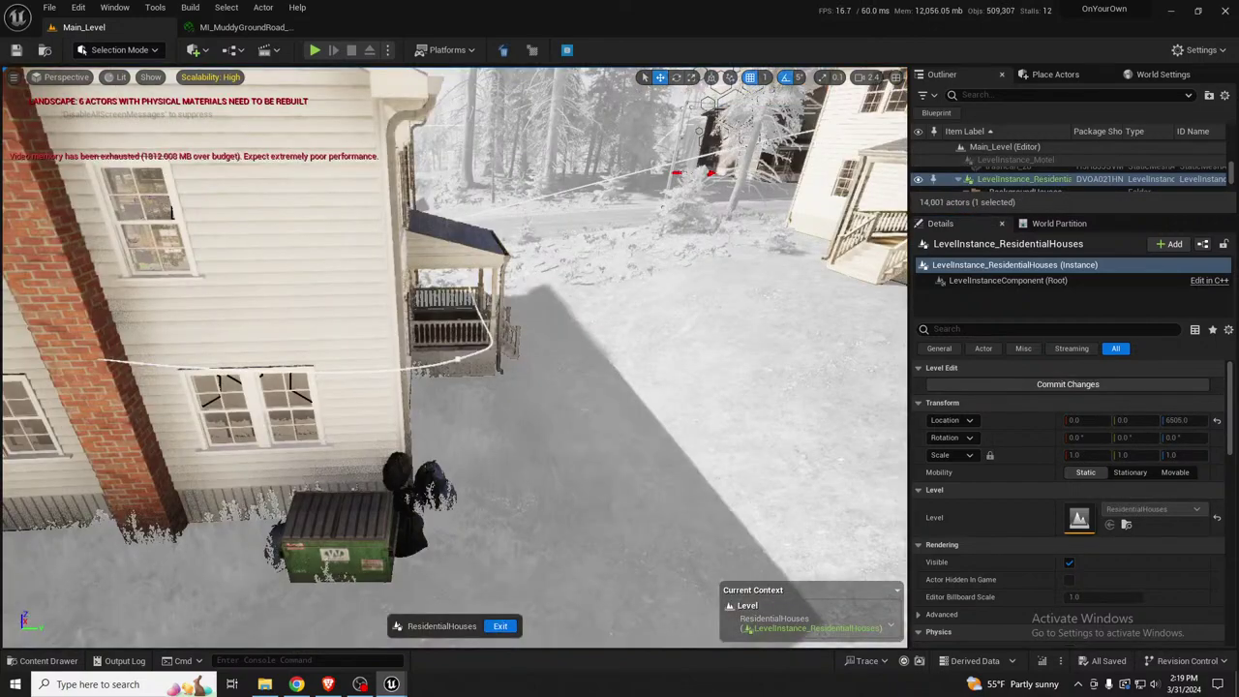
Lower the trash bag scatter beside the dumpster to a Z location of 4375
right_click_drag(567, 505, 471, 501)
left_click(479, 506)
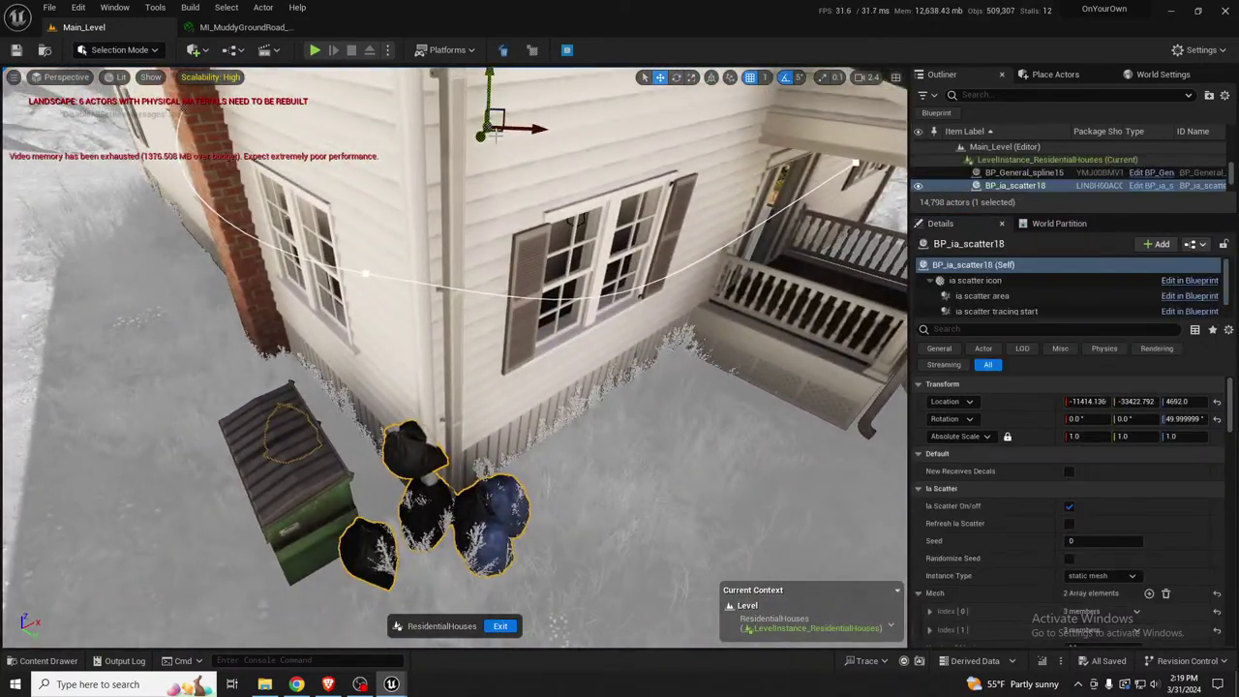
left_click_drag(489, 107, 480, 325)
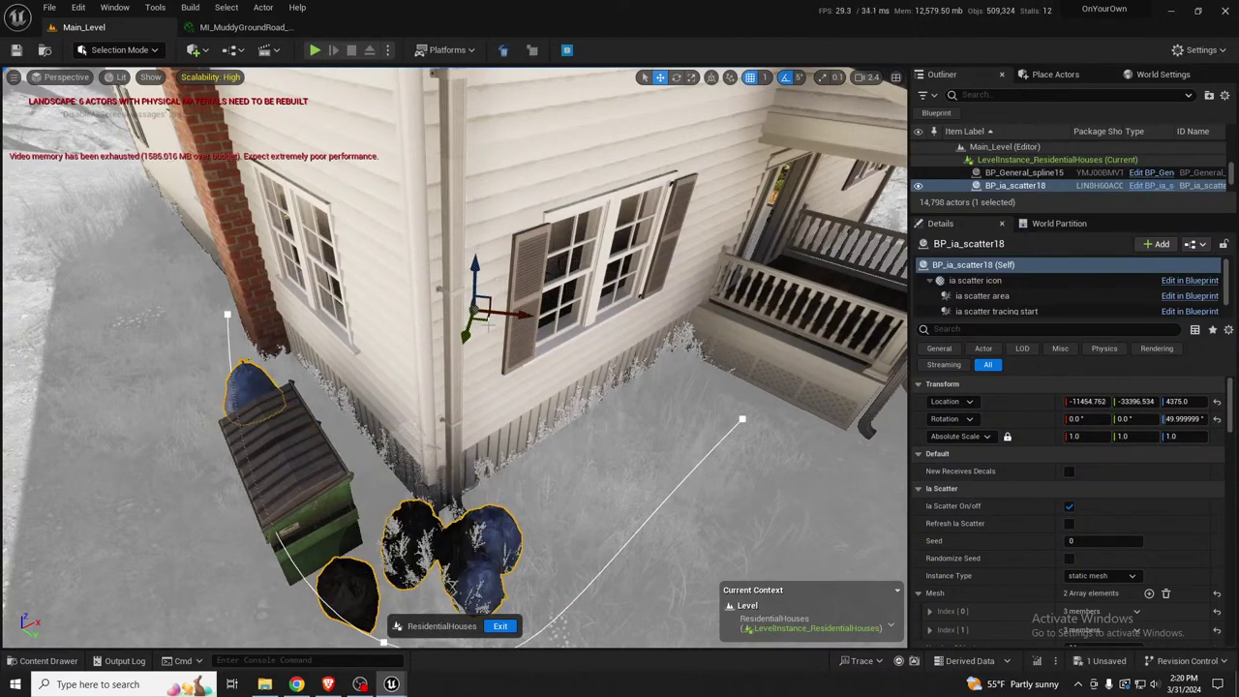
key("a")
right_click_drag(487, 325, 600, 319)
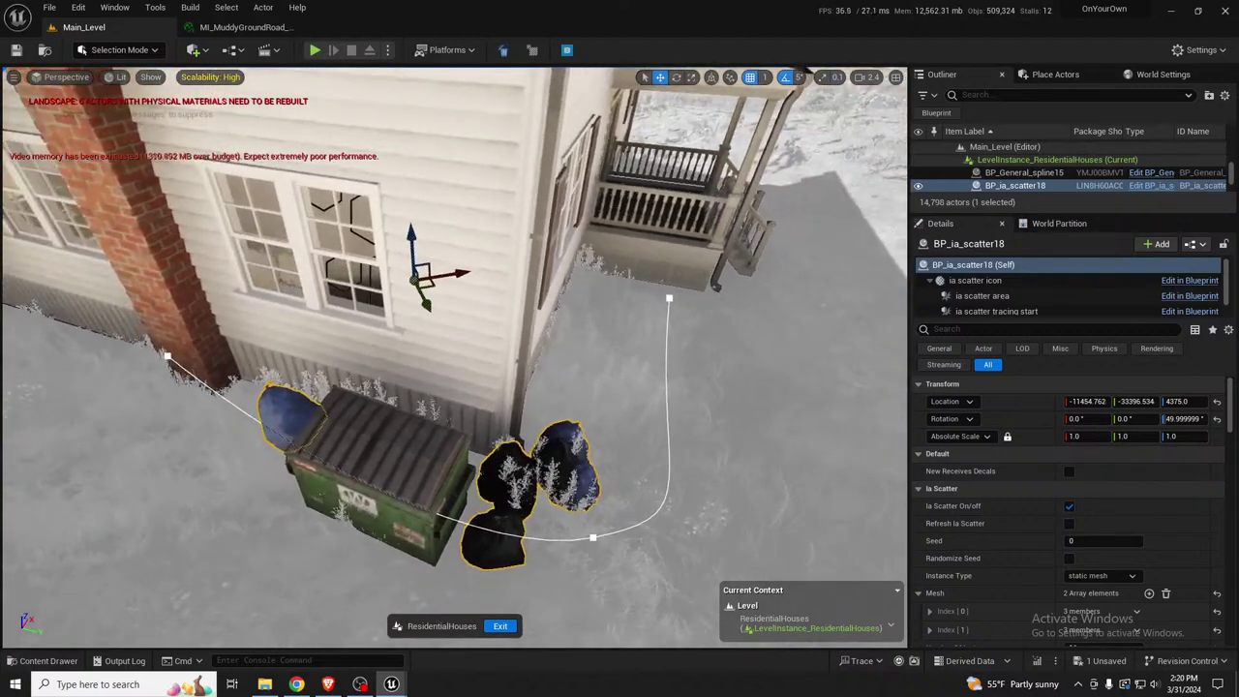
Set the trash bag scatter's number of instances to 14
scroll(1164, 592, "down", 3)
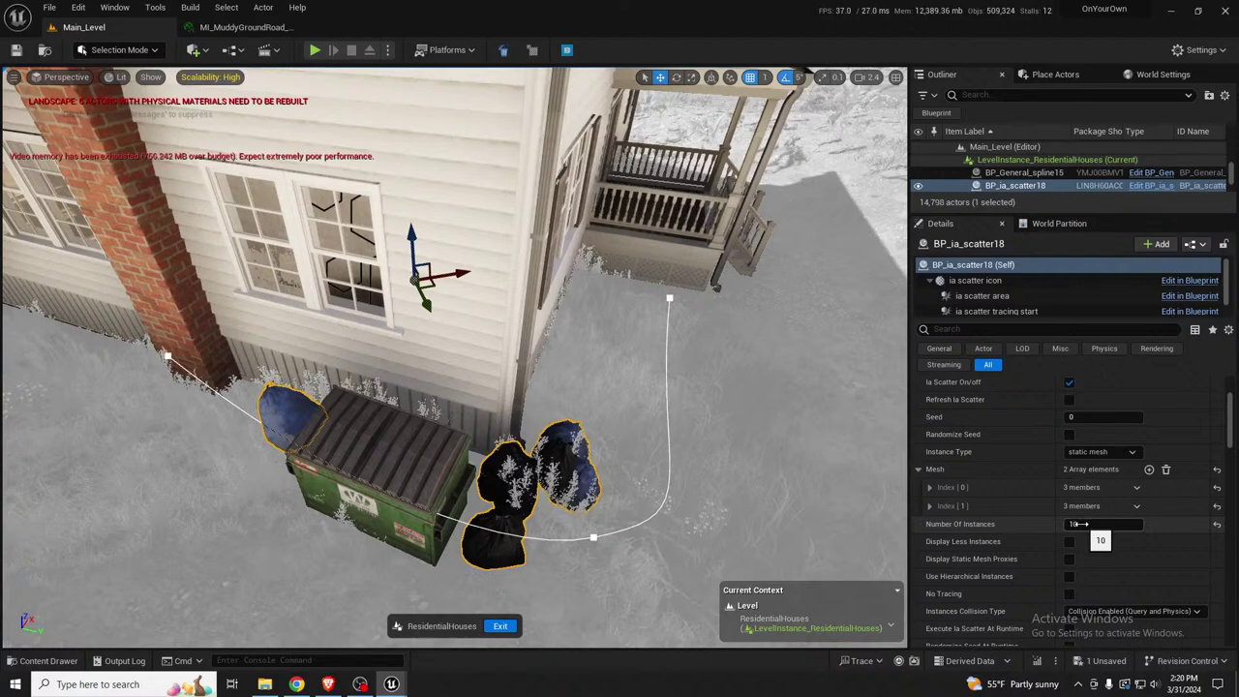
left_click_drag(1082, 523, 1094, 524)
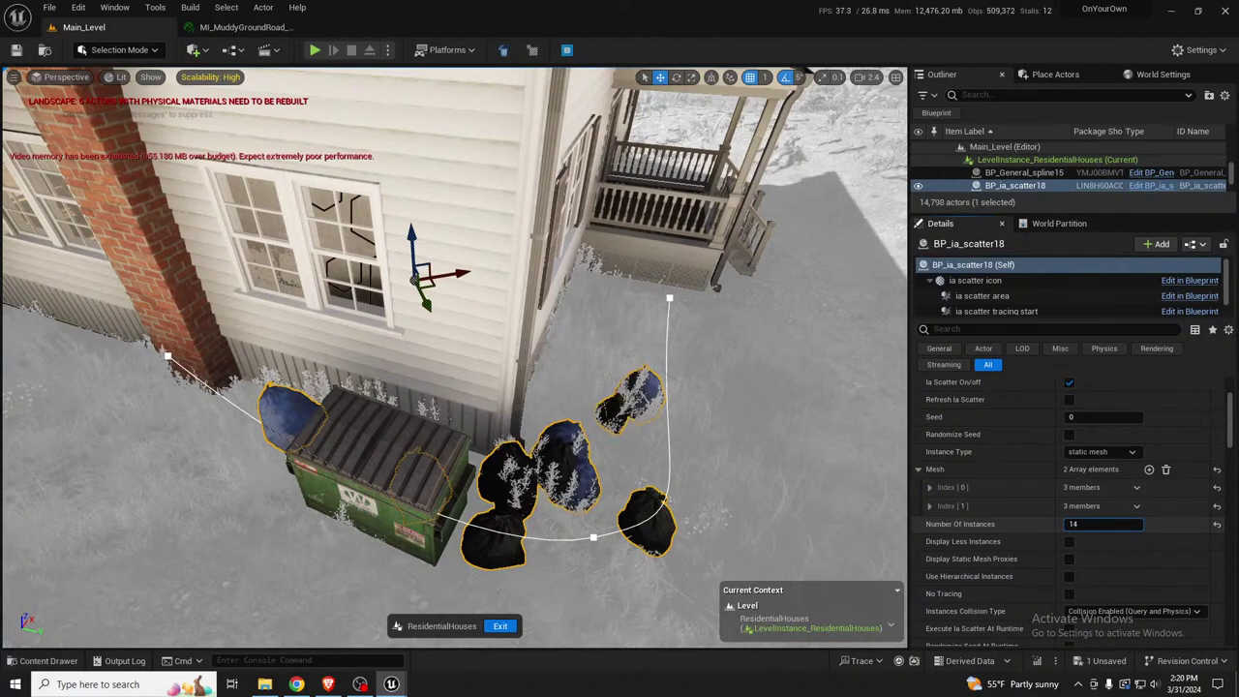
mouse_move(779, 434)
right_mouse_down()
mouse_move(782, 423)
mouse_move(772, 436)
right_mouse_up()
left_click(771, 437)
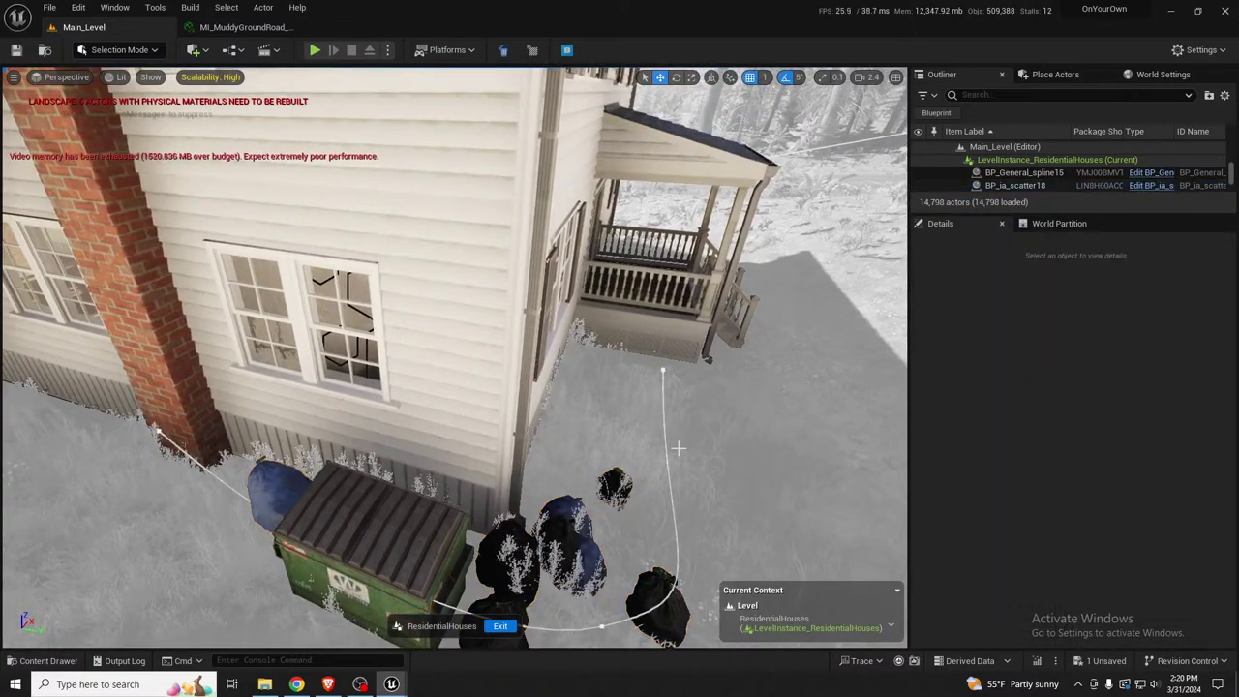
Exit the ResidentialHouses level instance, saving its changes, and clear the selection
left_click(500, 626)
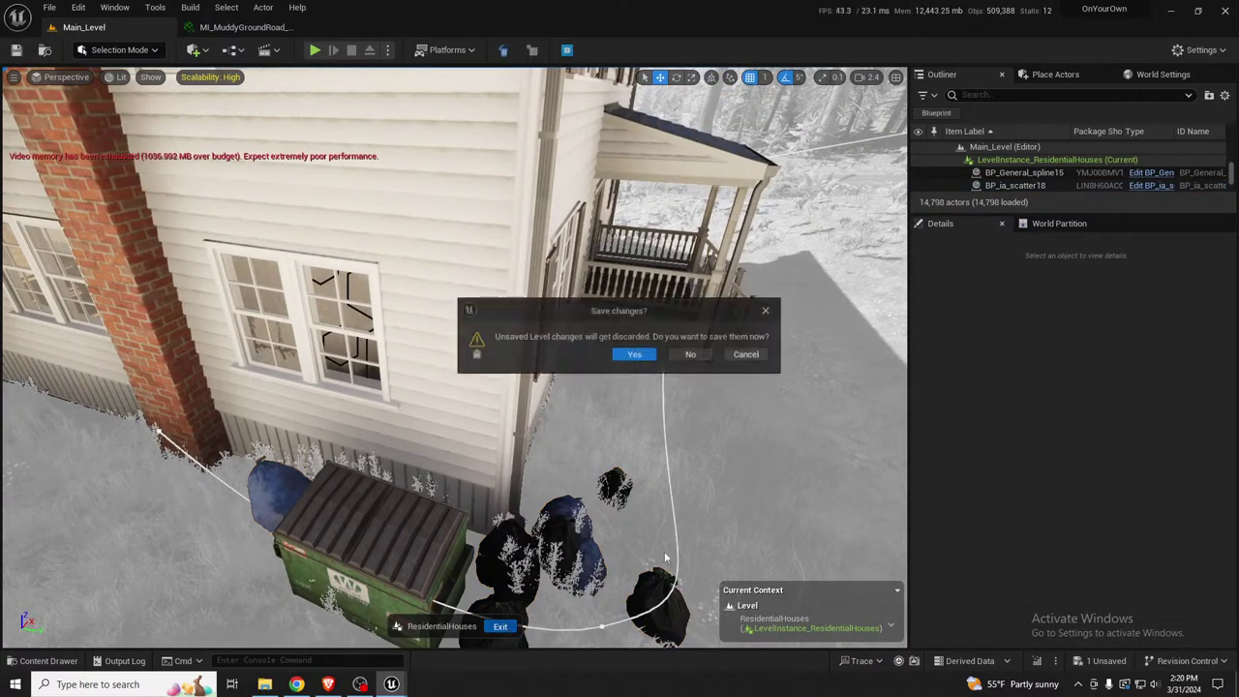
left_click(629, 356)
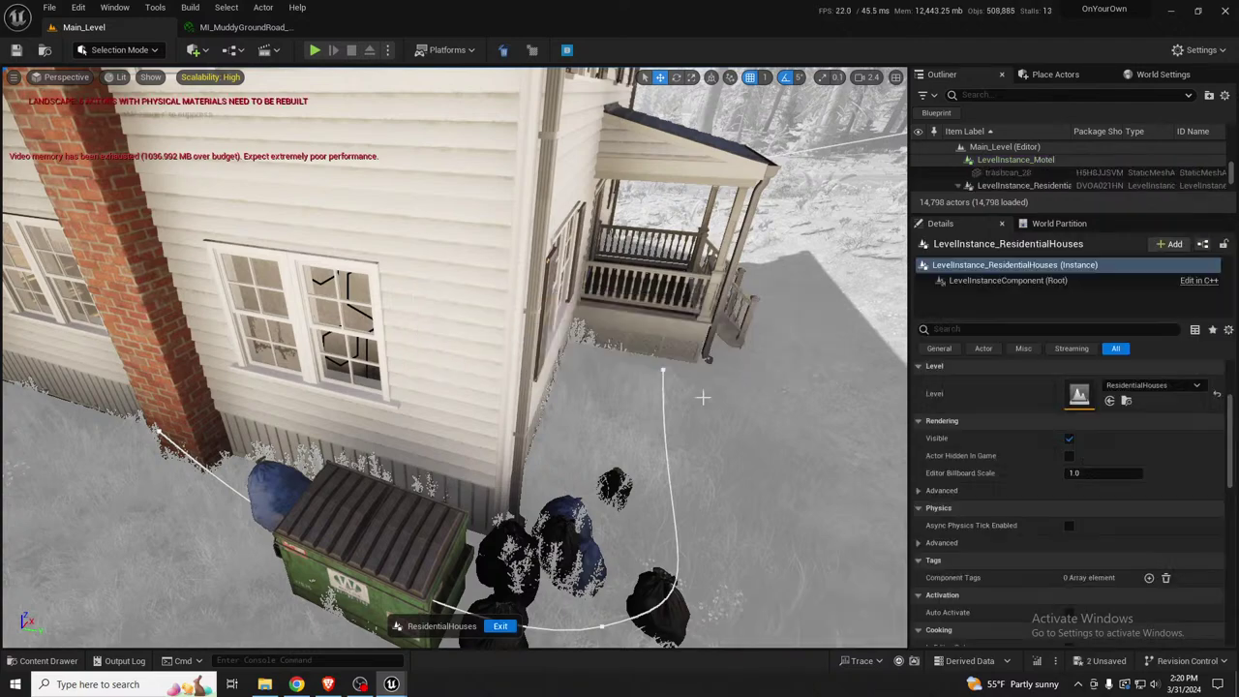
right_click_drag(617, 453, 464, 406)
key("Escape")
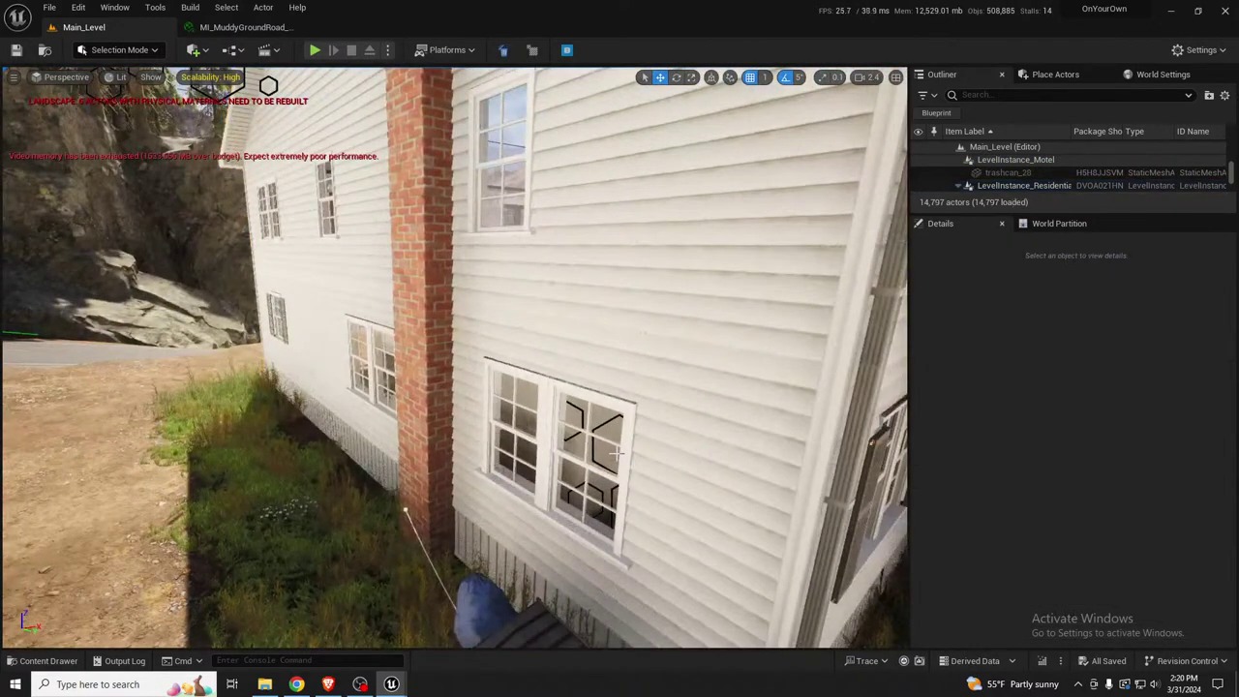
Play the level in the editor and examine the surroundings in full screen
right_click_drag(641, 396, 522, 397)
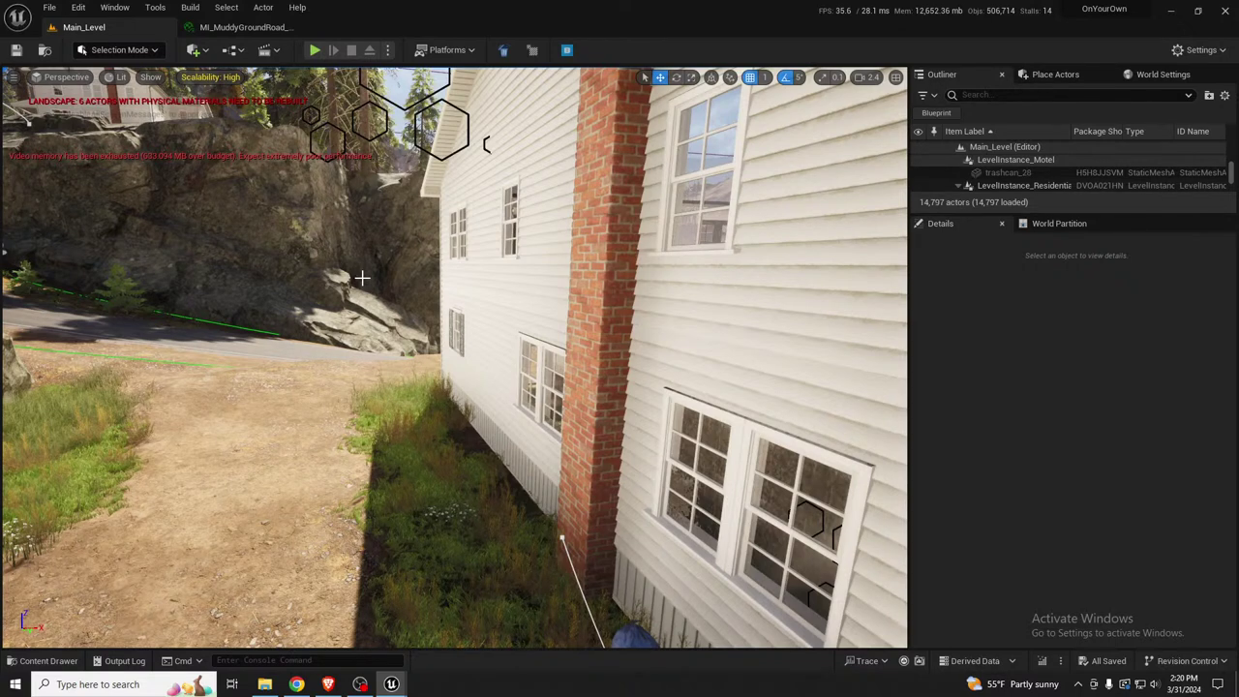
key("alt+p")
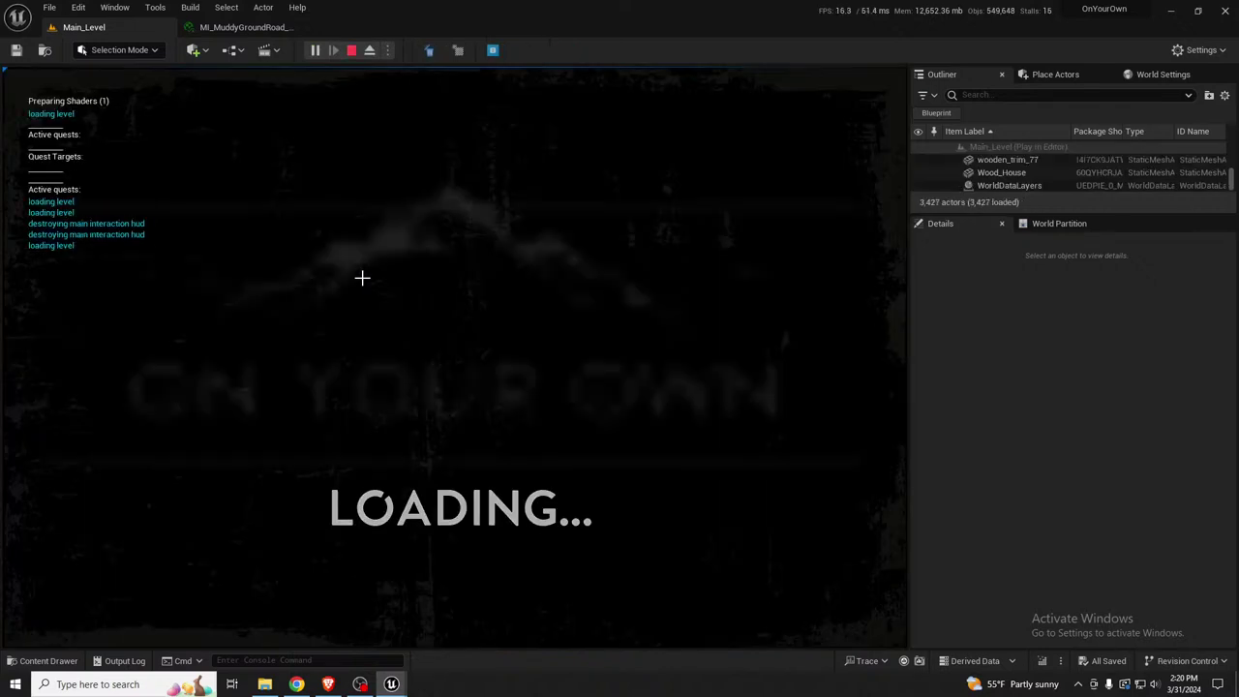
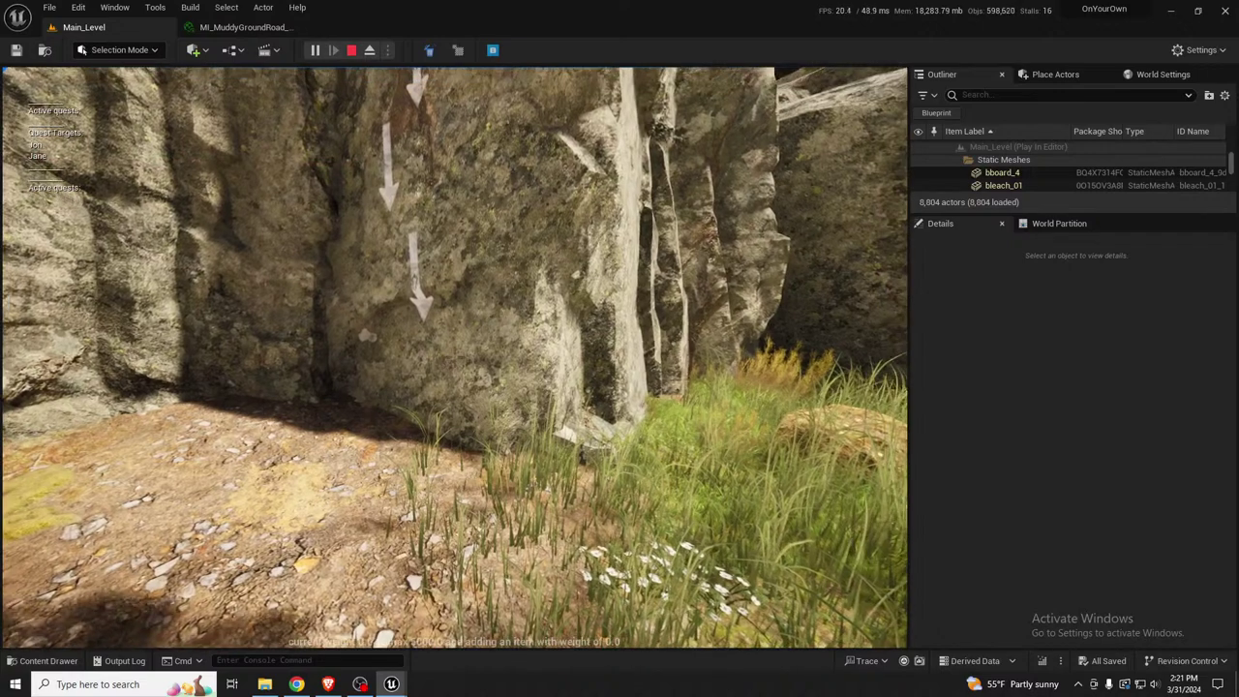
key("shift+F1")
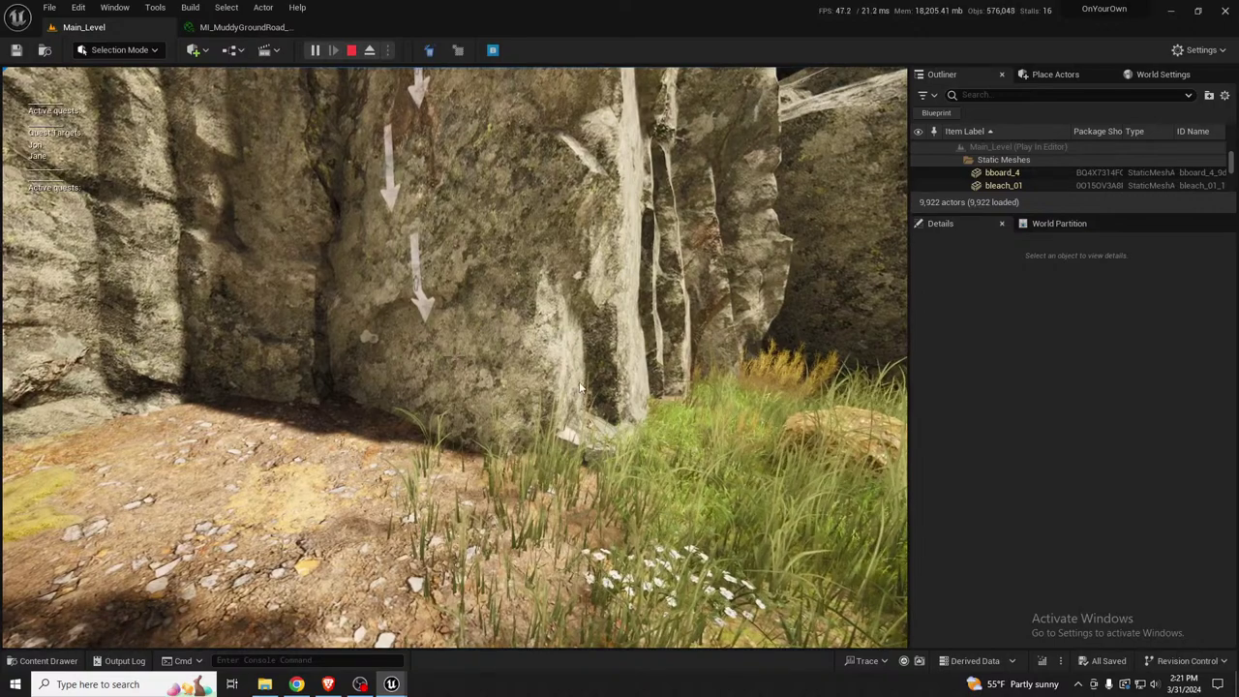
left_click(454, 357)
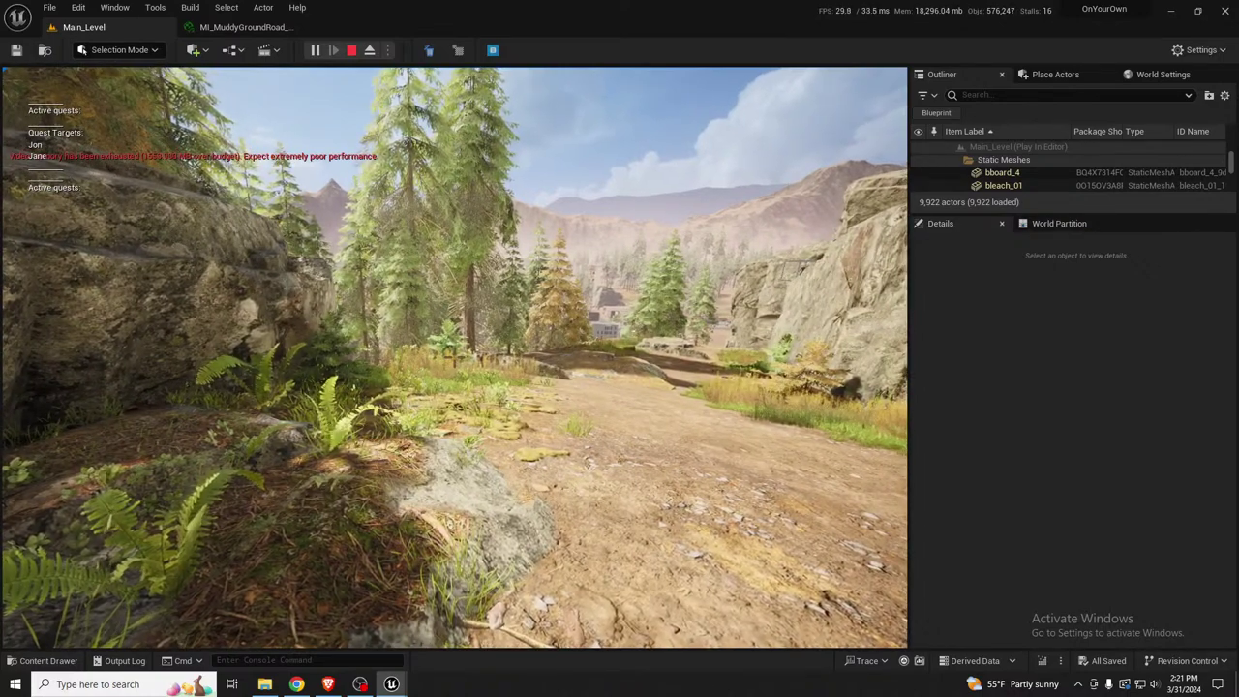
key("Escape")
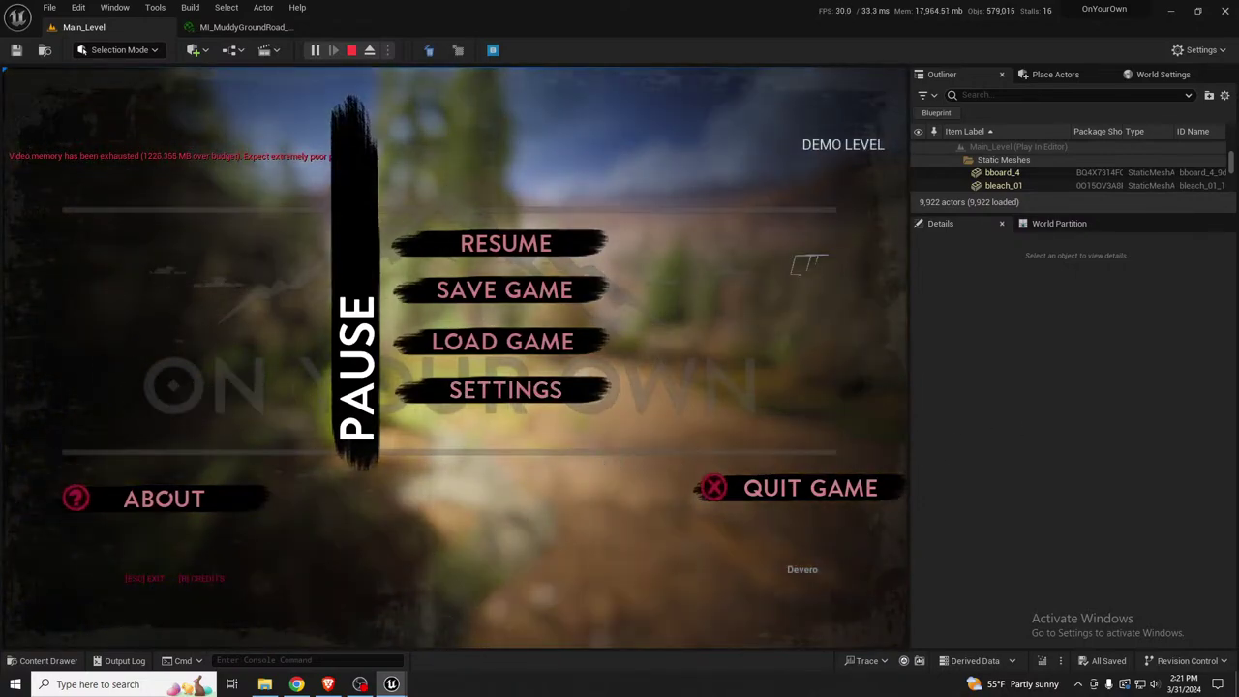
key("Escape")
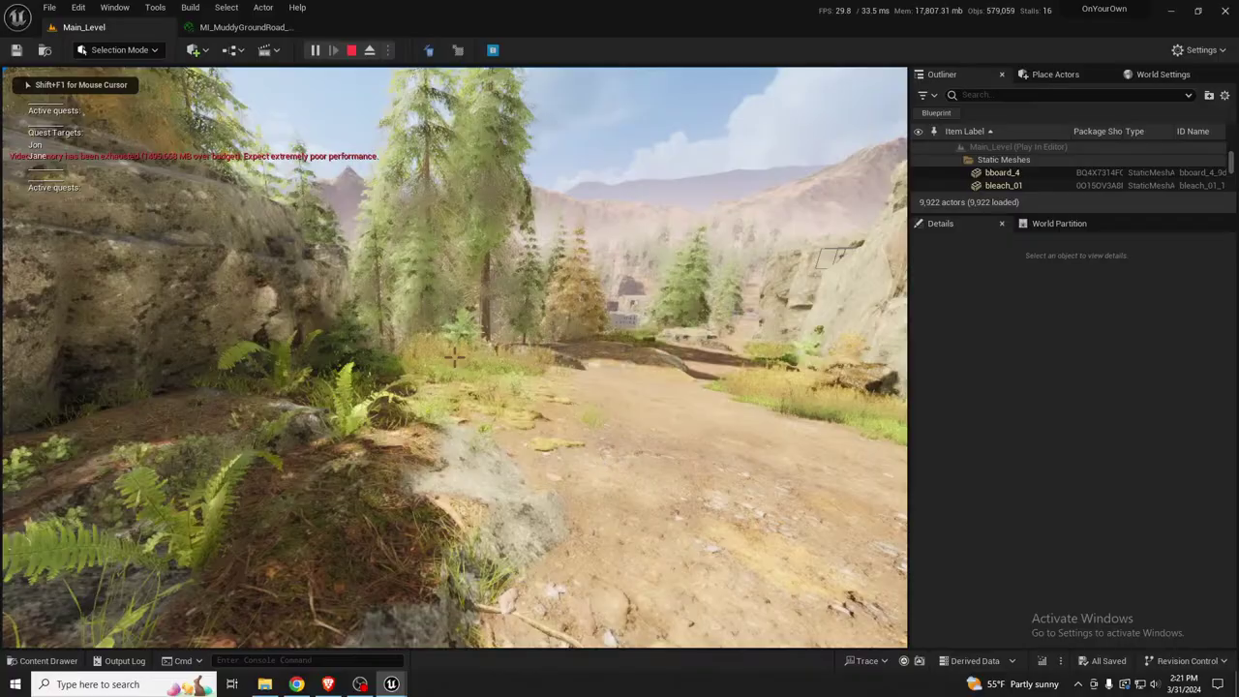
key("F11")
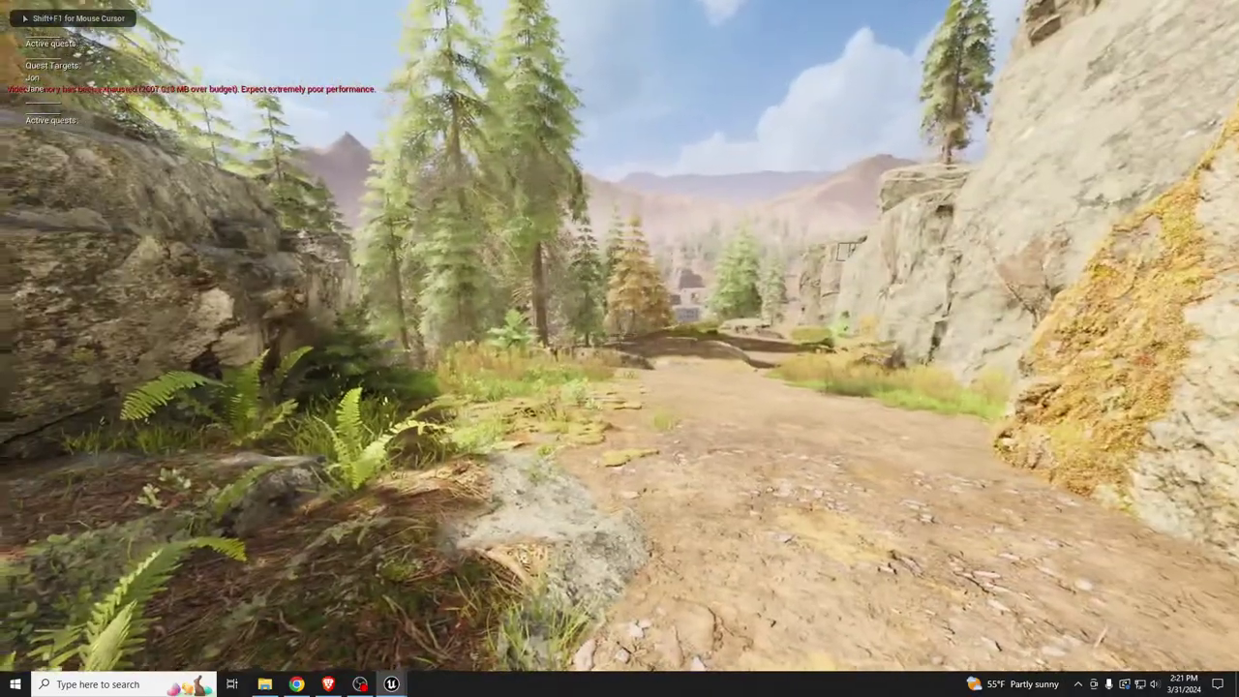
Set the game's view distance to Low and resolution scale to 60% in the advanced settings, and resume playing
key("Escape")
left_click(689, 387)
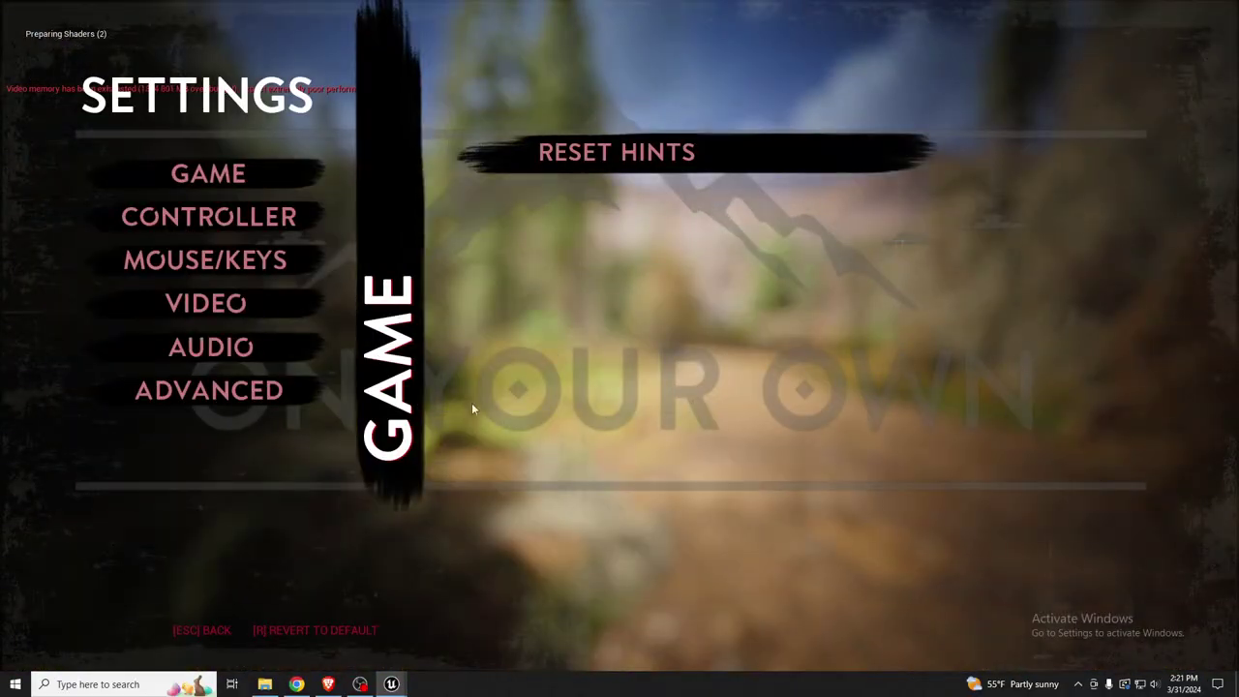
left_click(251, 397)
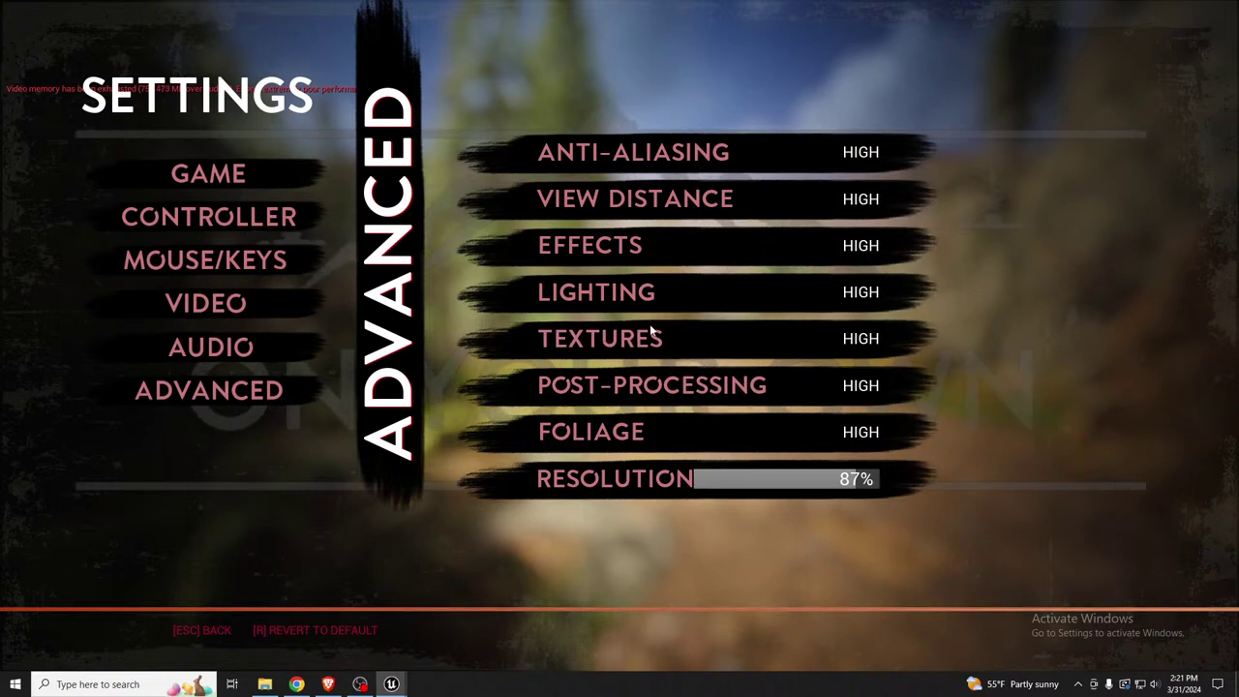
left_click(779, 157)
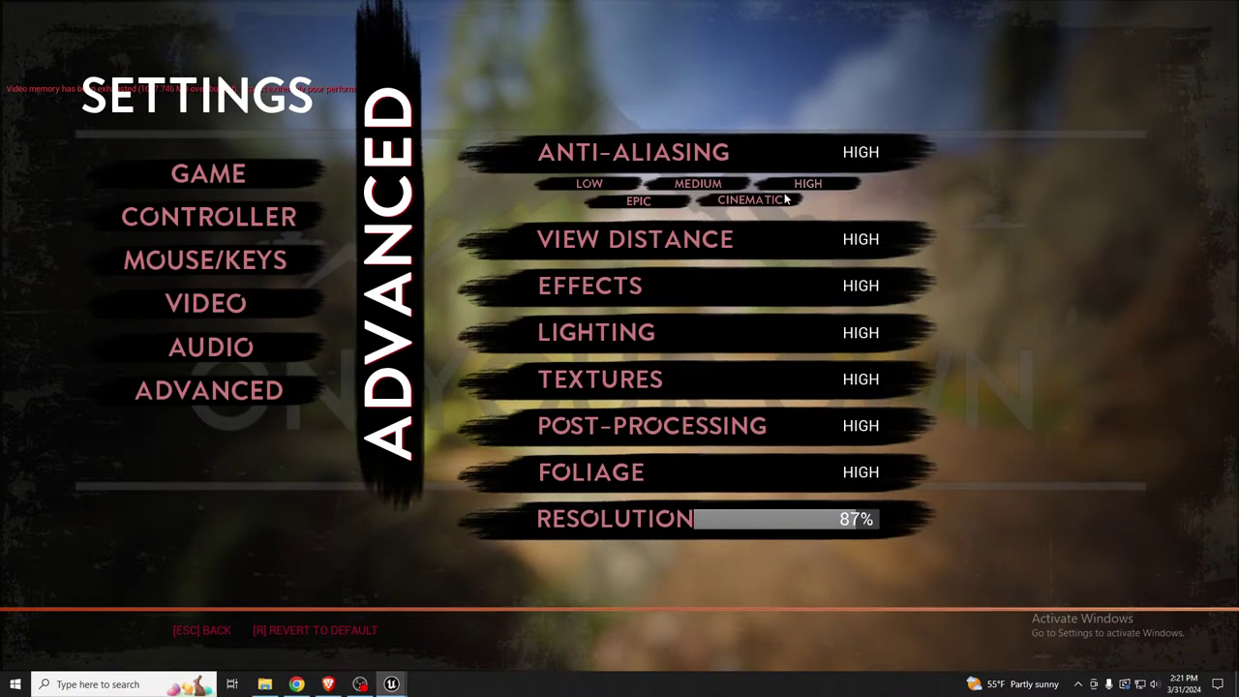
left_click(680, 242)
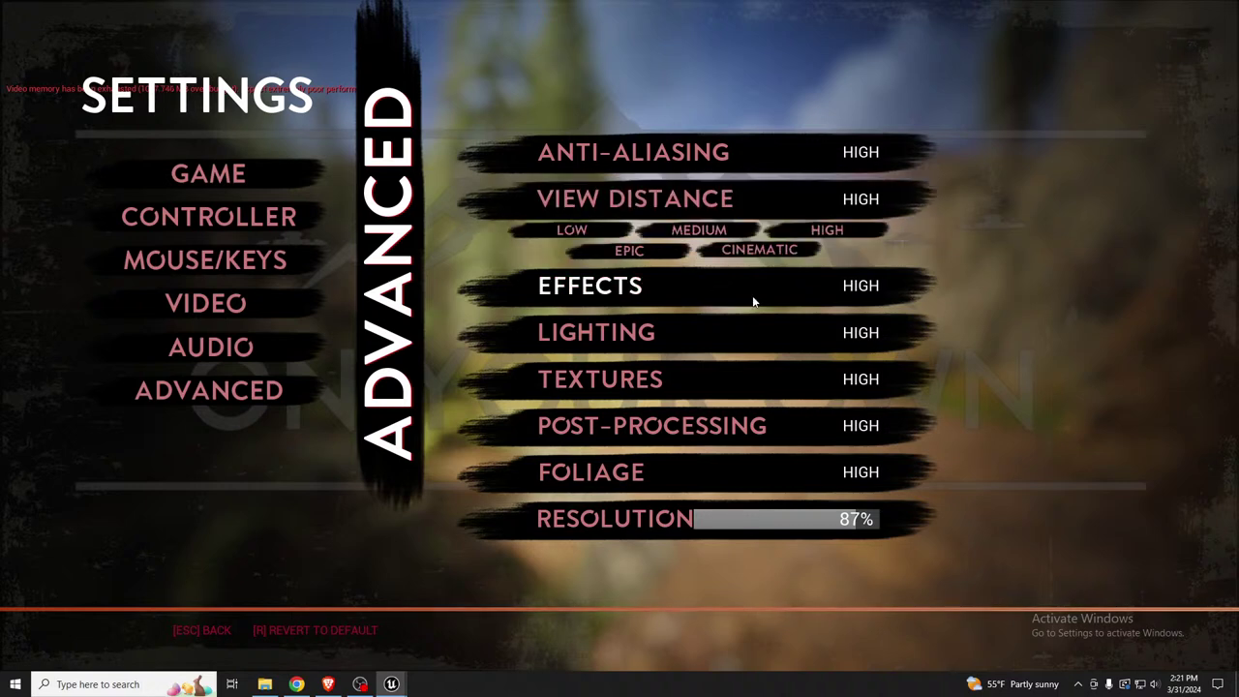
left_click(572, 231)
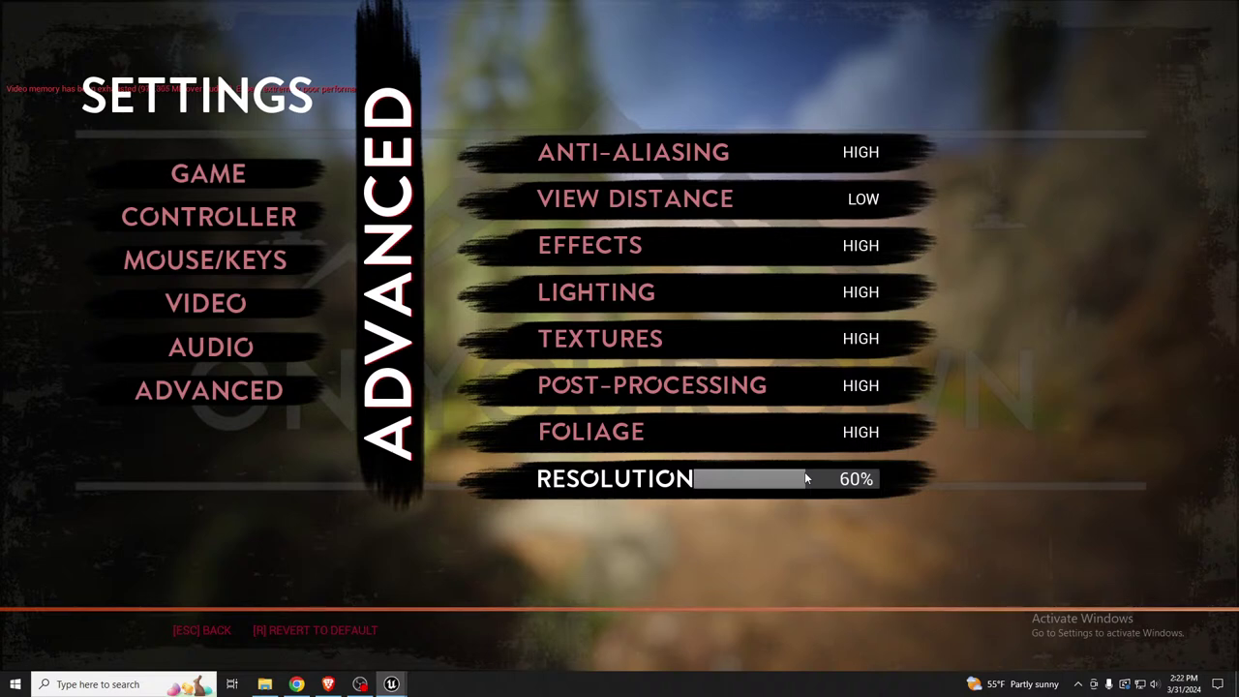
key("Escape")
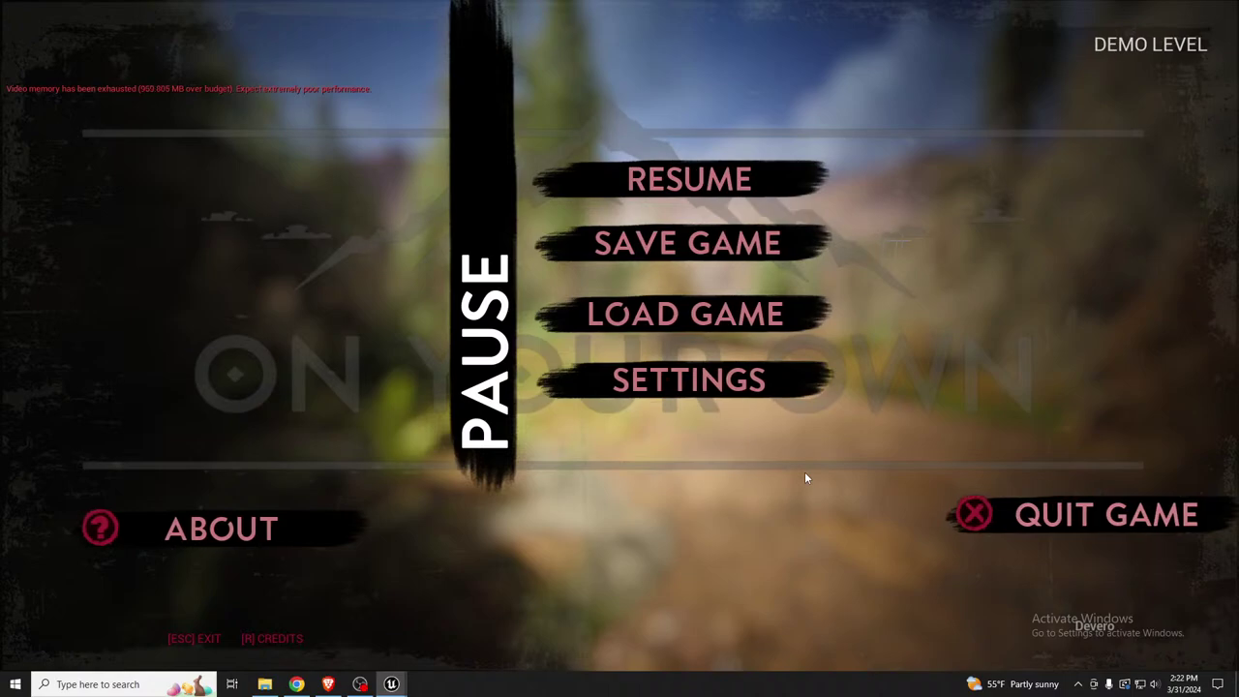
key("Escape")
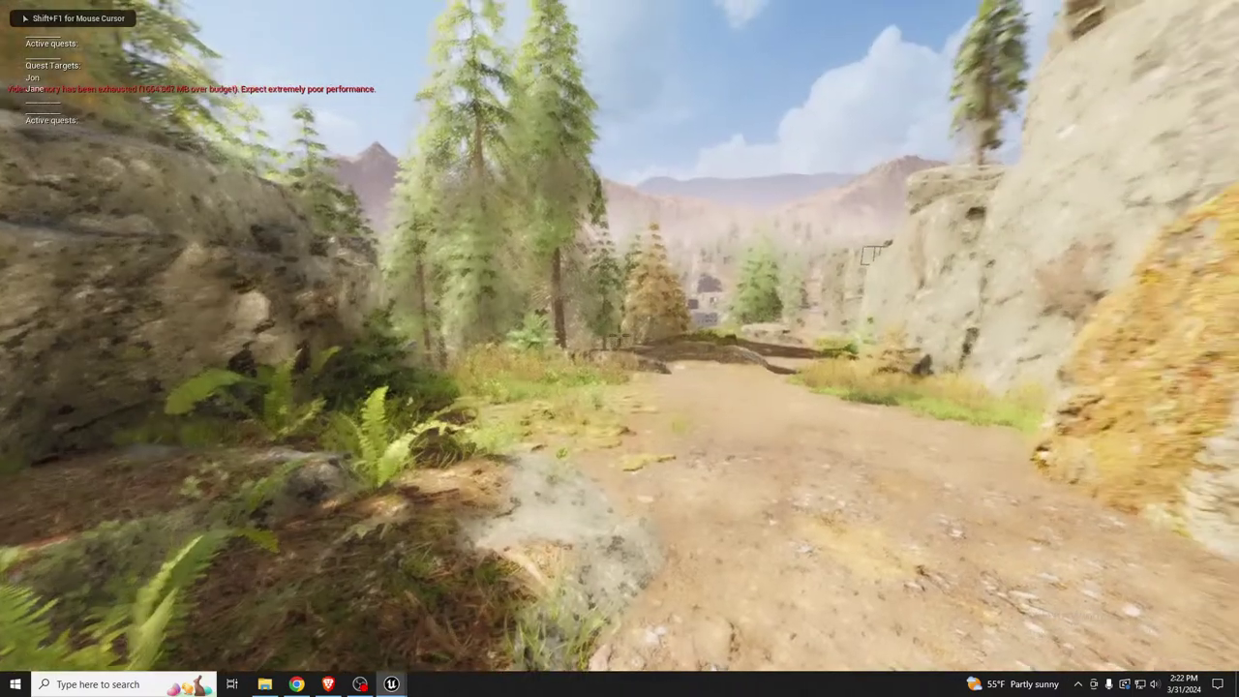
Walk along the dirt path and compare the frame rate and image between the editor viewport and full screen
key("w")
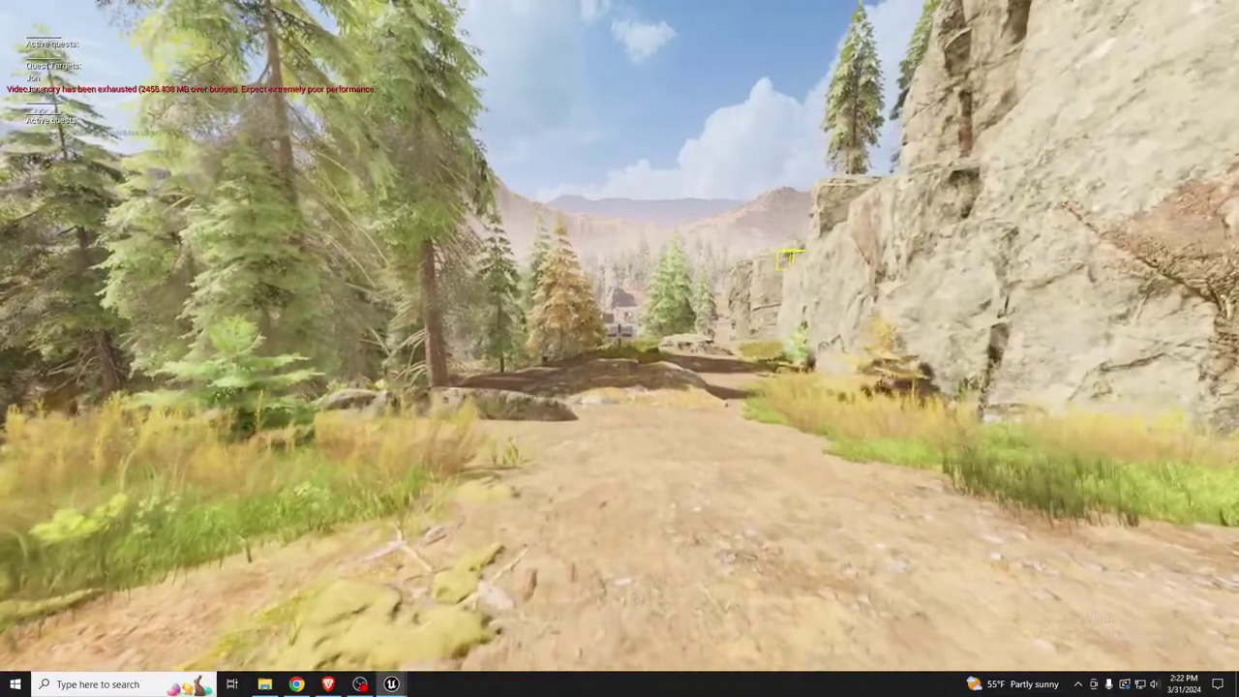
key("F11")
left_click(453, 356)
key("w")
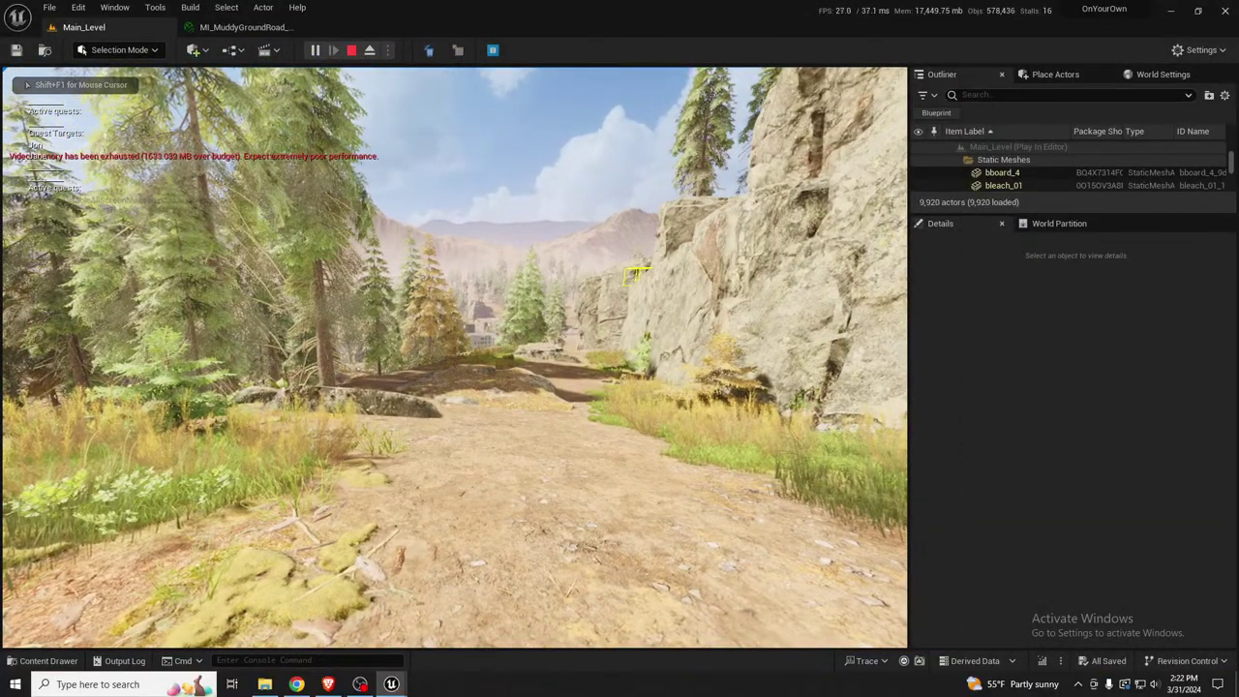
key("F11")
left_click(620, 337)
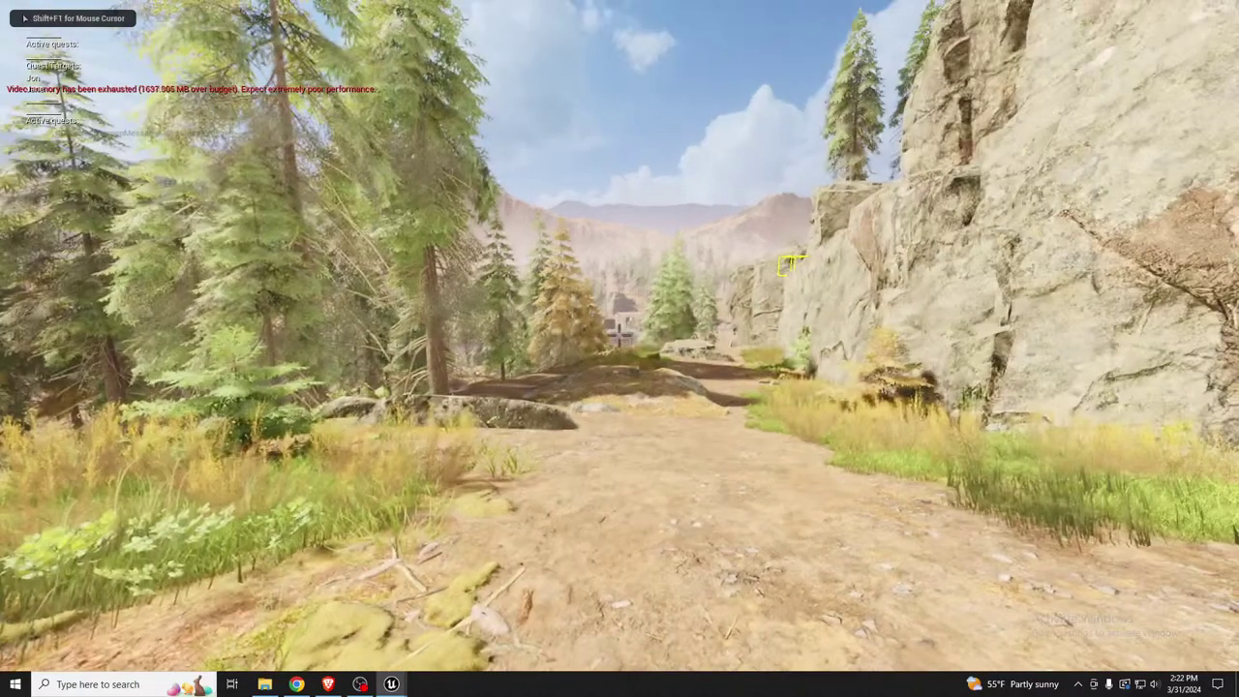
key("w")
Pause the game and set the lighting quality to Medium in the advanced settings
key("Escape")
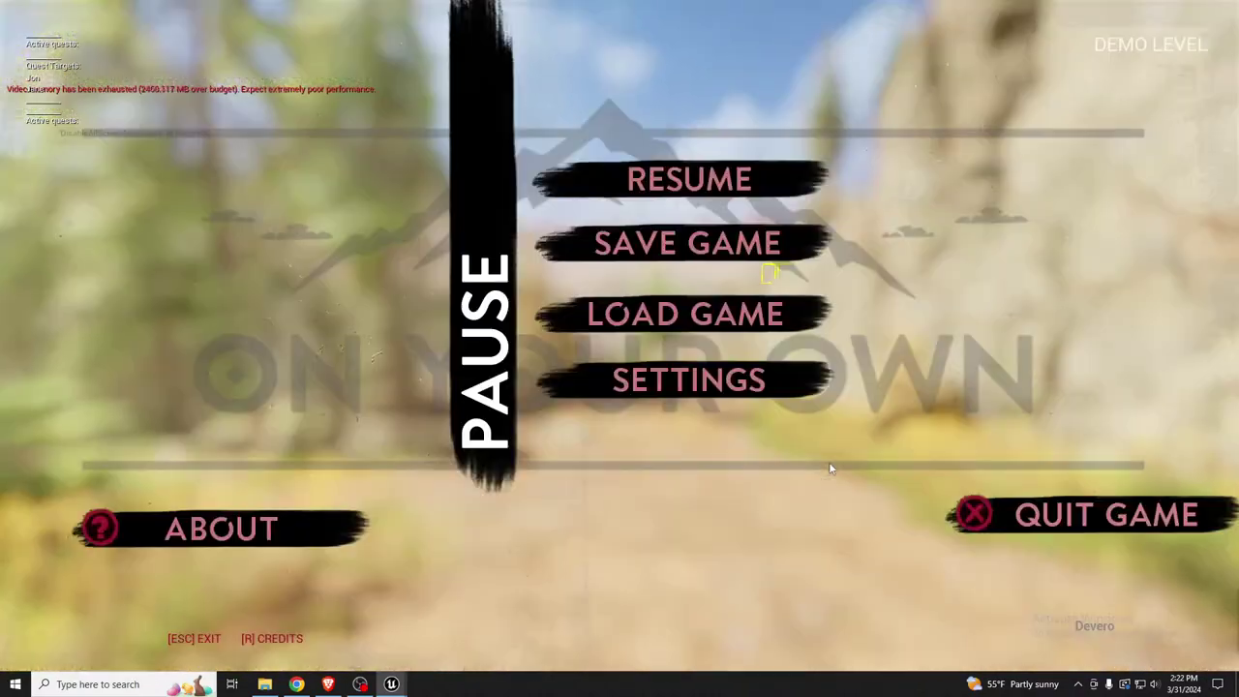
left_click(727, 373)
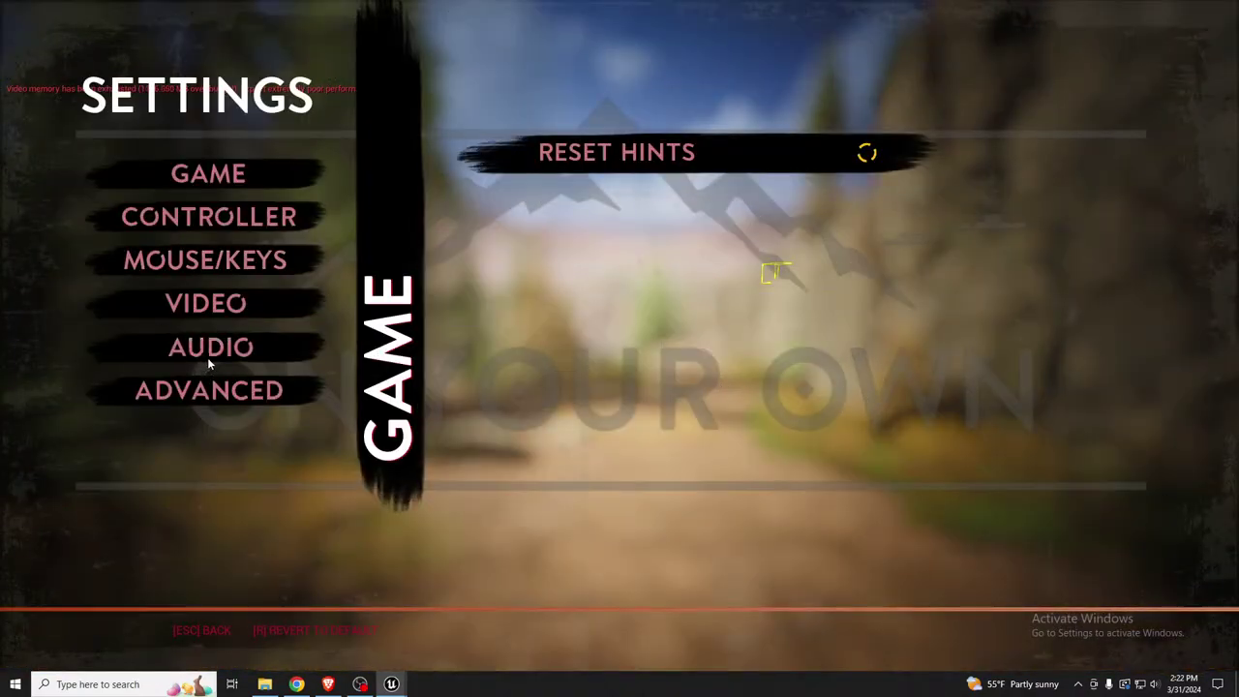
left_click(257, 383)
left_click(865, 291)
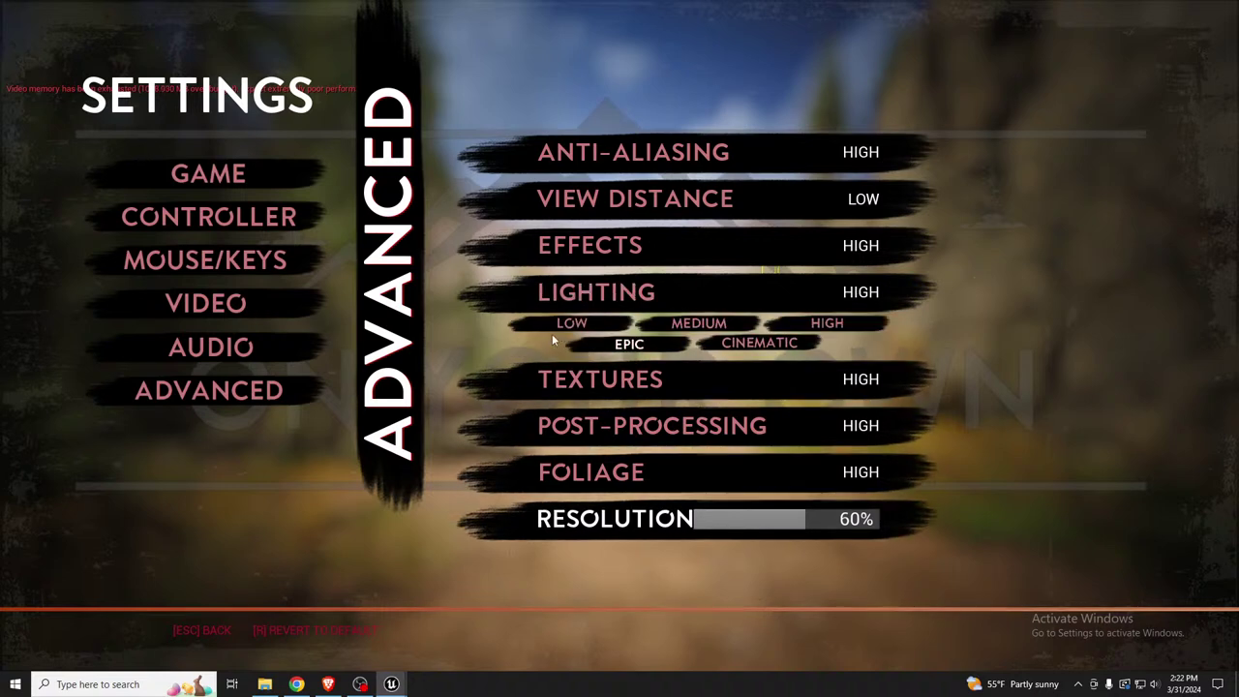
left_click(577, 327)
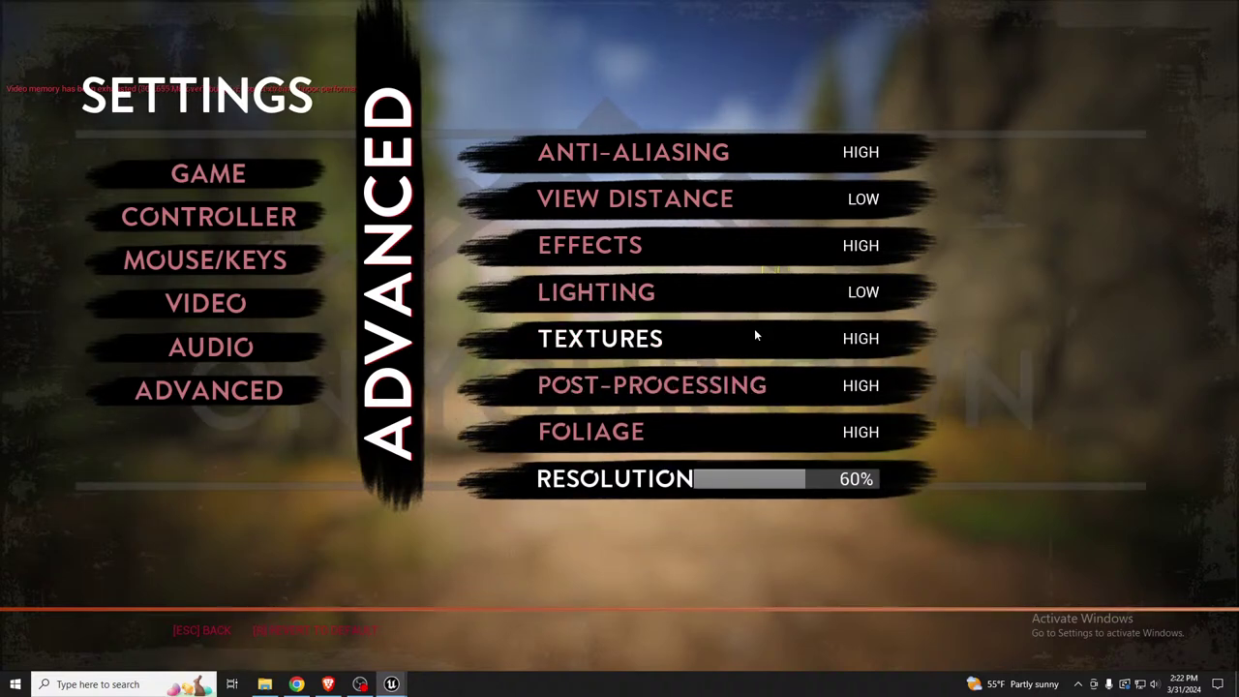
left_click(848, 293)
left_click(668, 324)
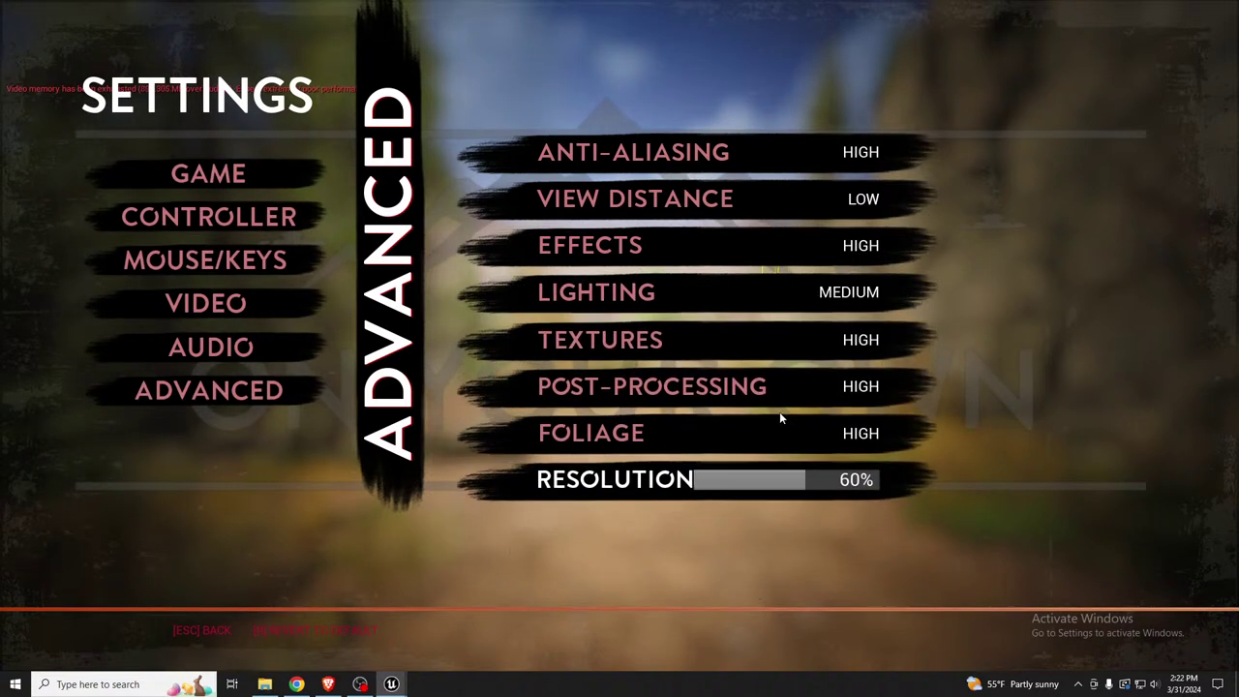
Set the textures quality to Low and both post-processing and foliage to Medium
left_click(858, 341)
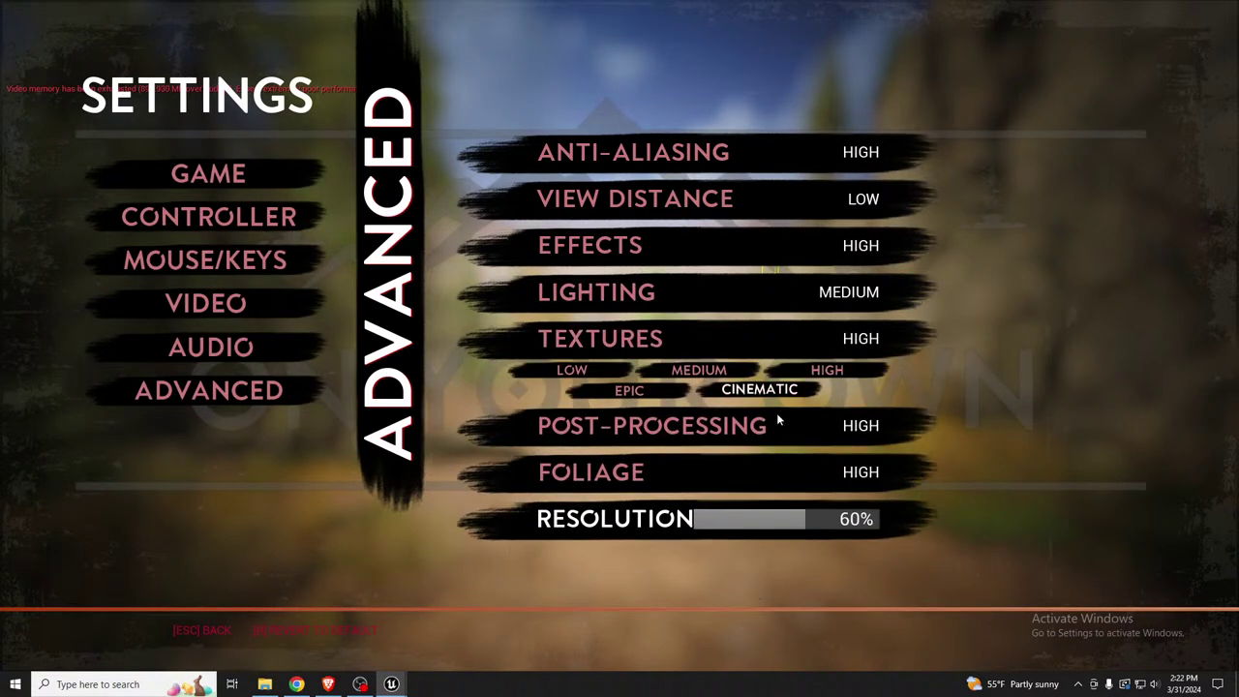
left_click(575, 368)
left_click(858, 386)
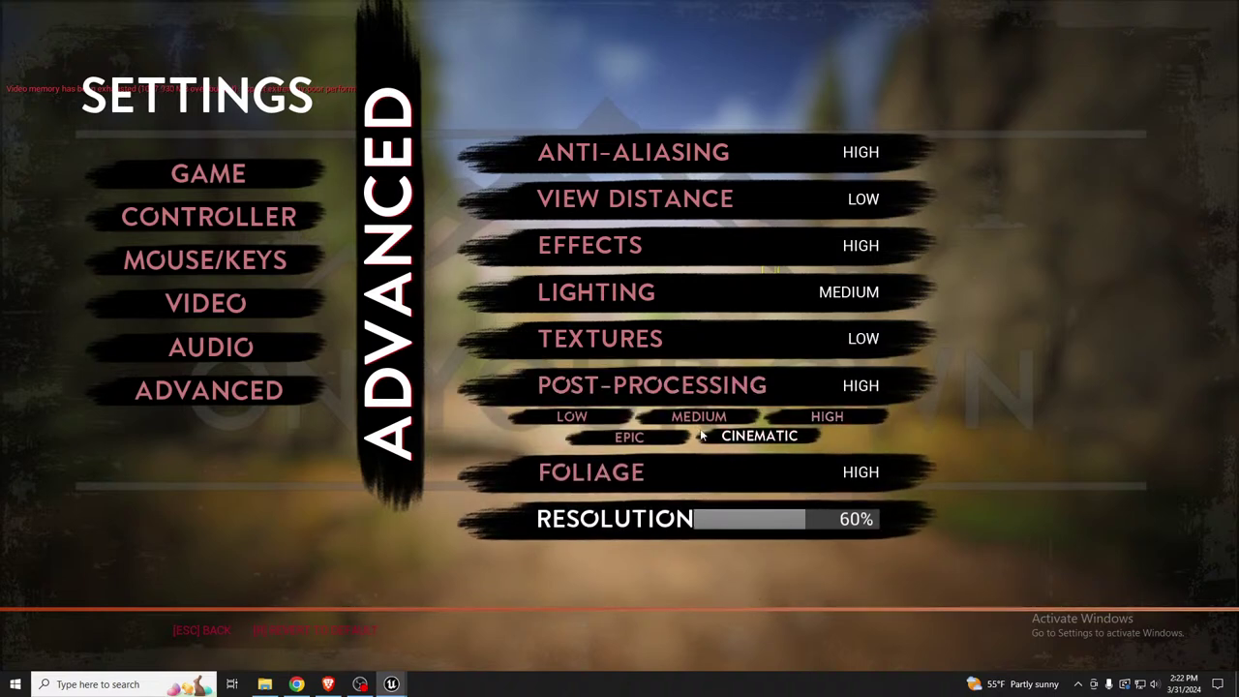
left_click(699, 415)
left_click(858, 432)
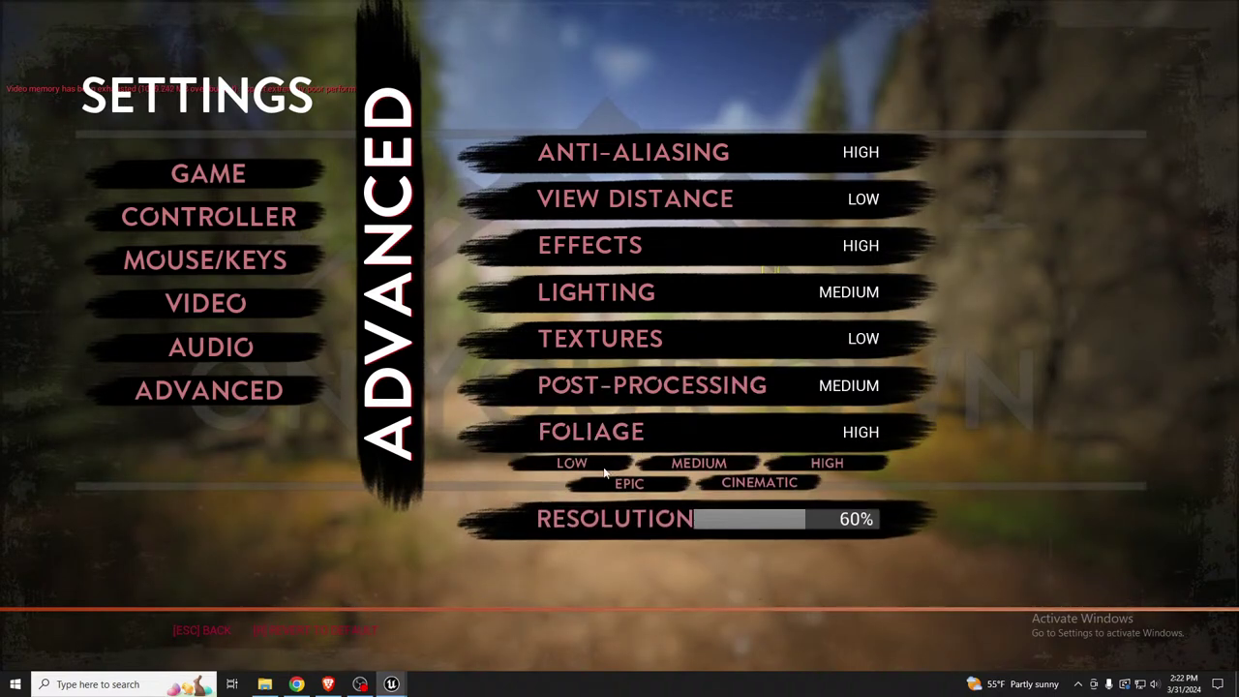
left_click(698, 463)
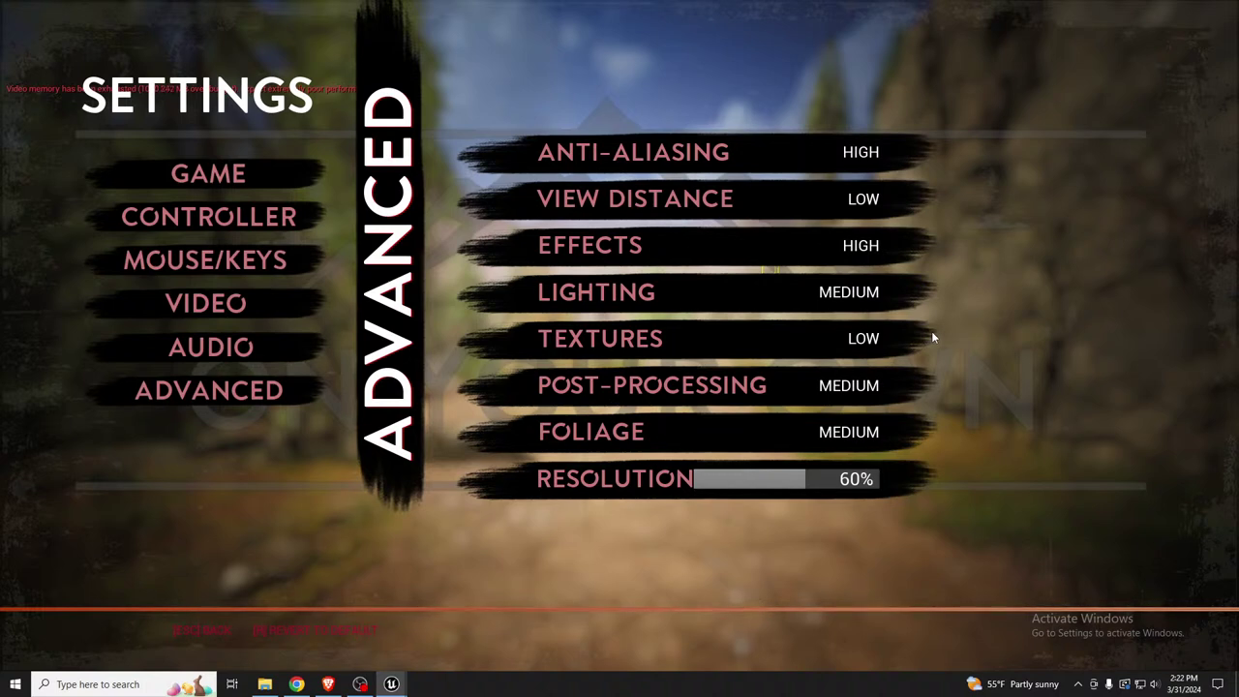
key("XF86AudioLowerVolume")
Set anti-aliasing to Low, enable global illumination in the video settings, and resume the game
left_click(666, 157)
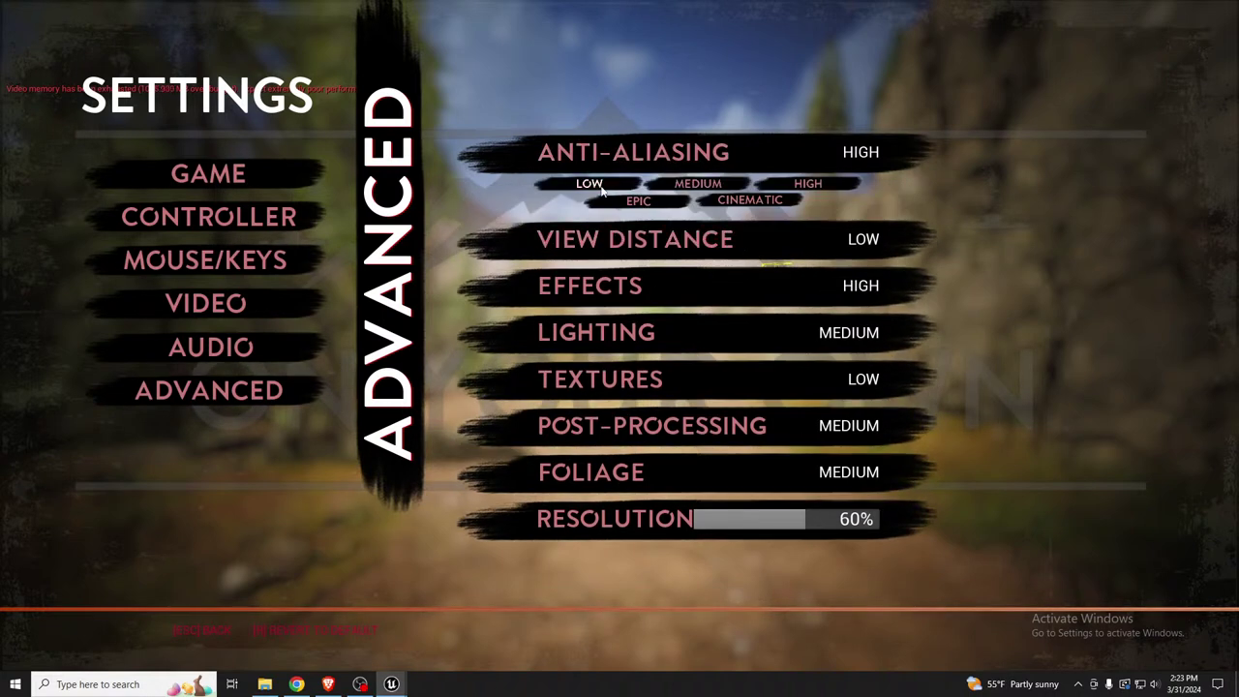
left_click(600, 187)
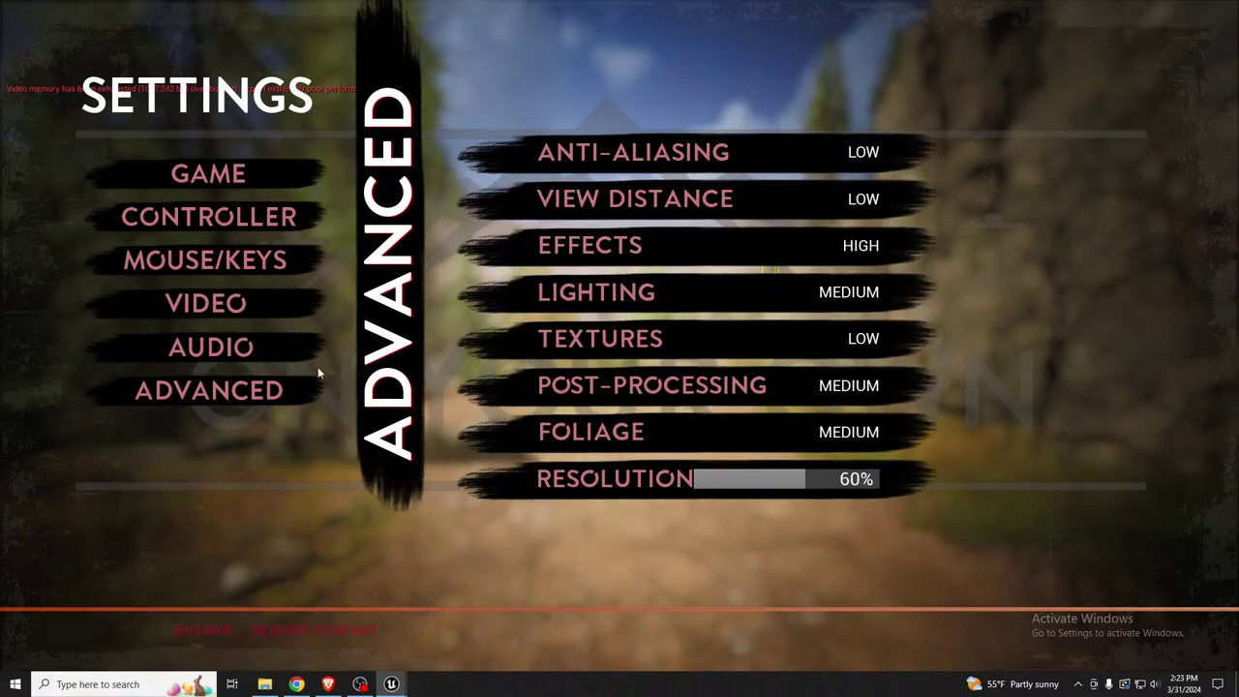
left_click(229, 301)
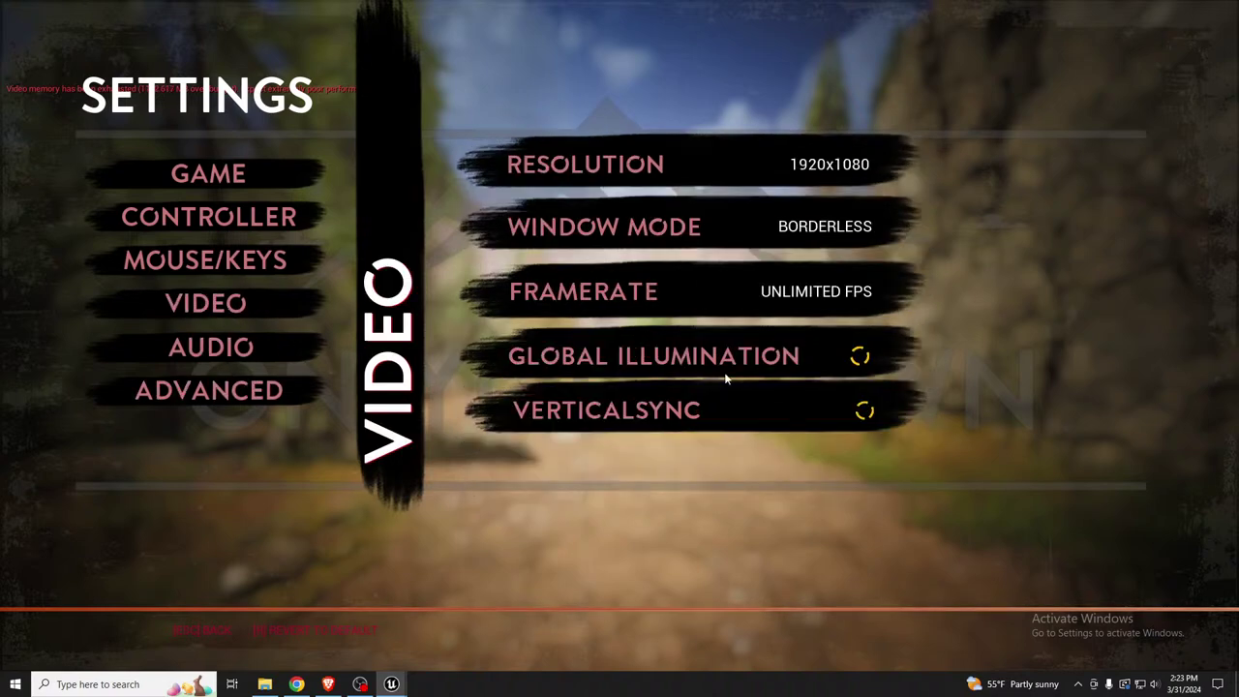
left_click(860, 357)
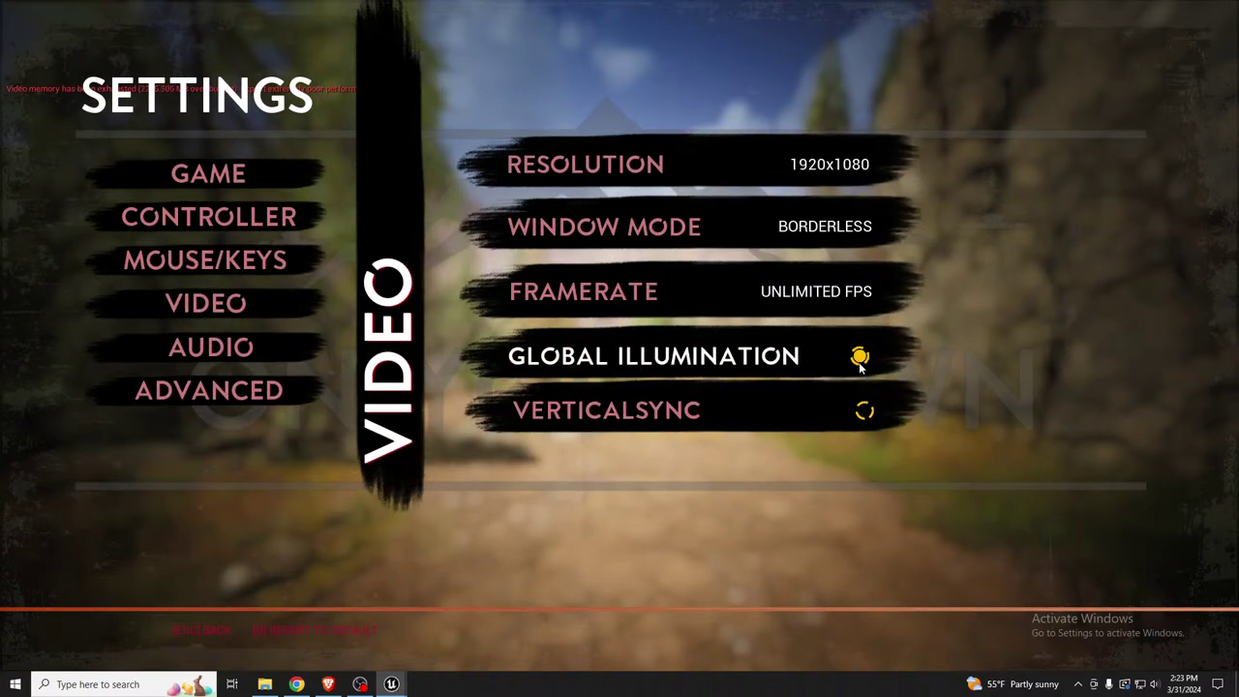
key("Escape")
key("Escape")
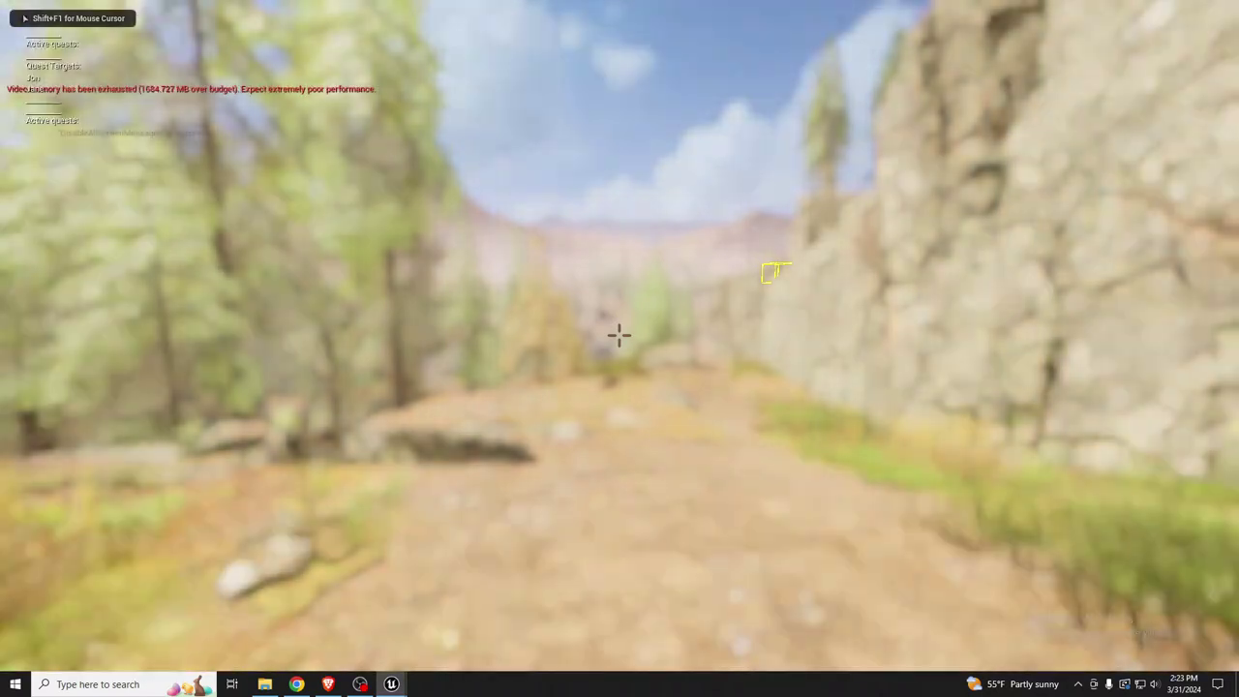
Walk over the rocky ridge to examine the scenery and frame rate, in the editor viewport and full screen
key("w")
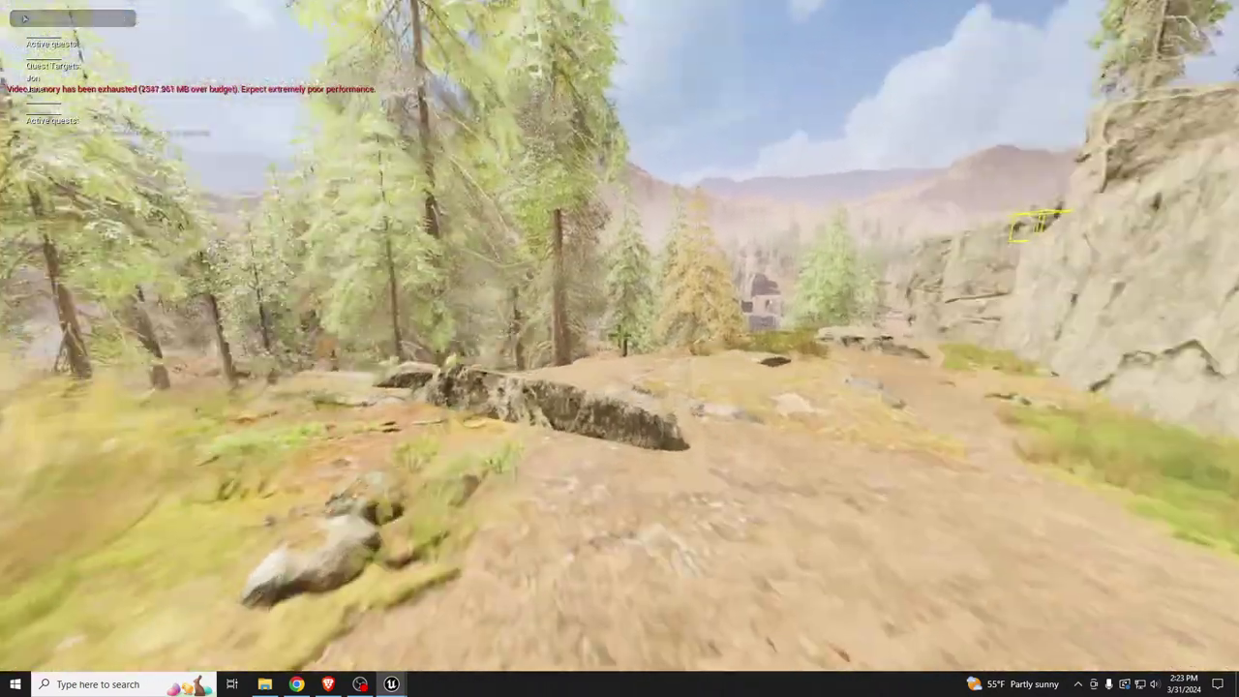
key("w")
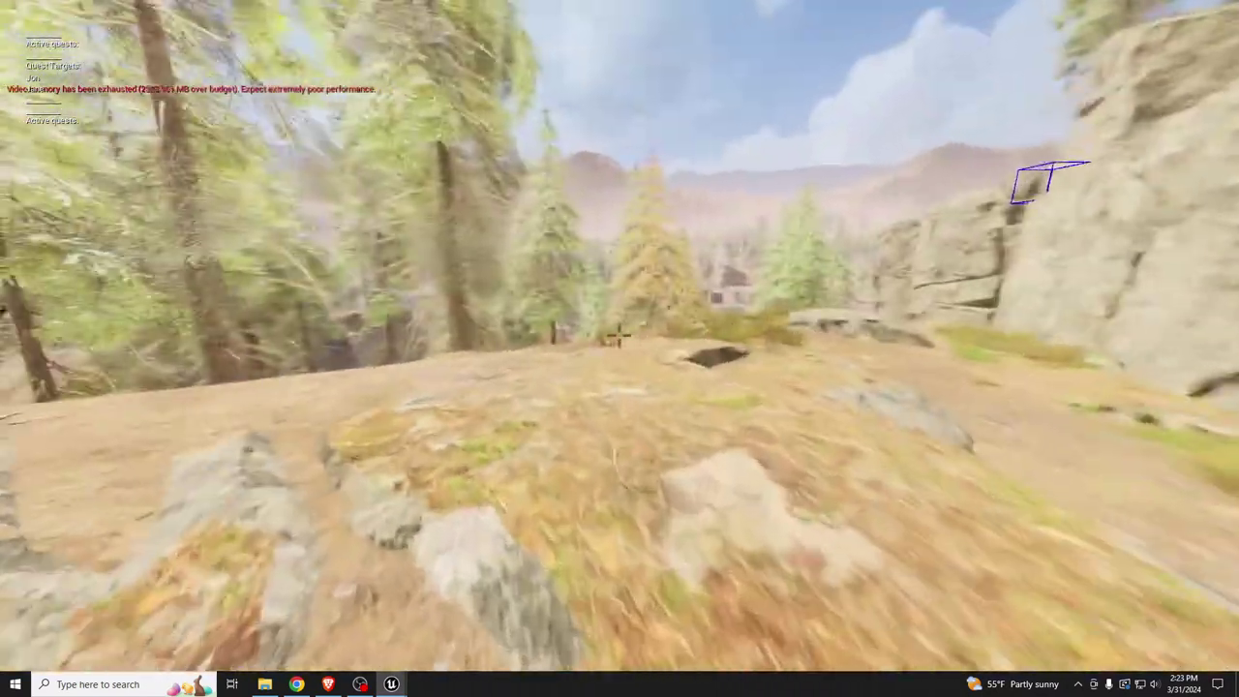
key("w")
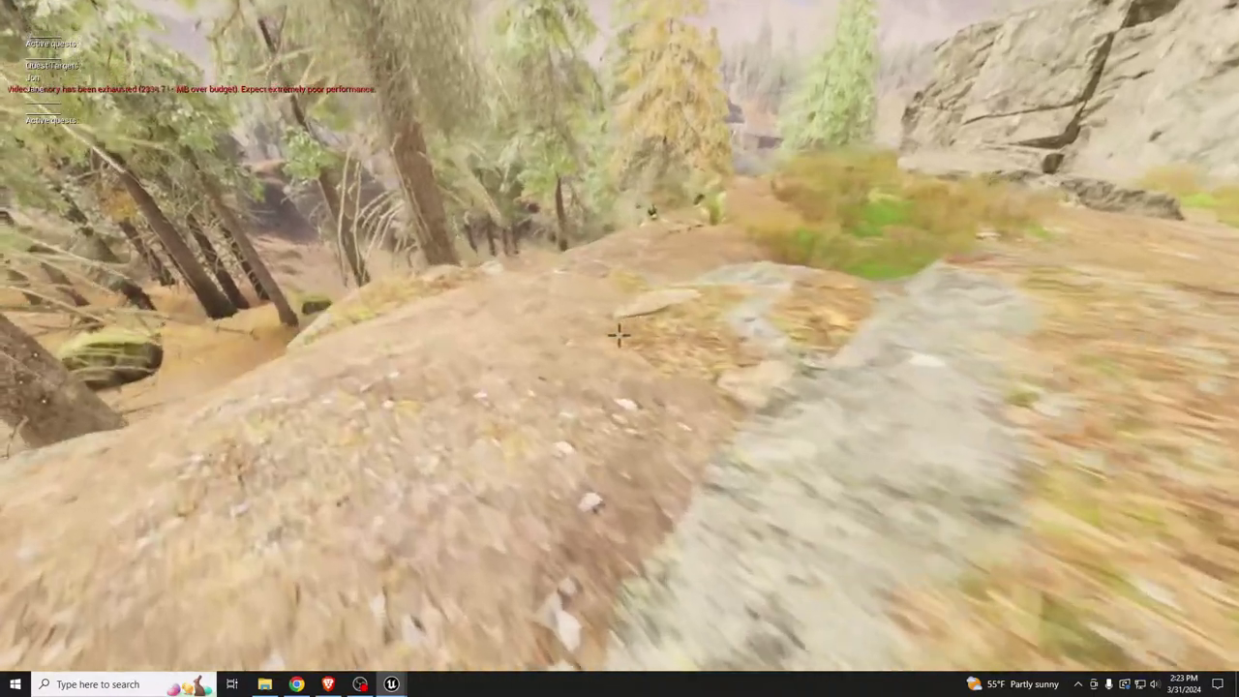
key("w")
key("shift+F1")
key("F11")
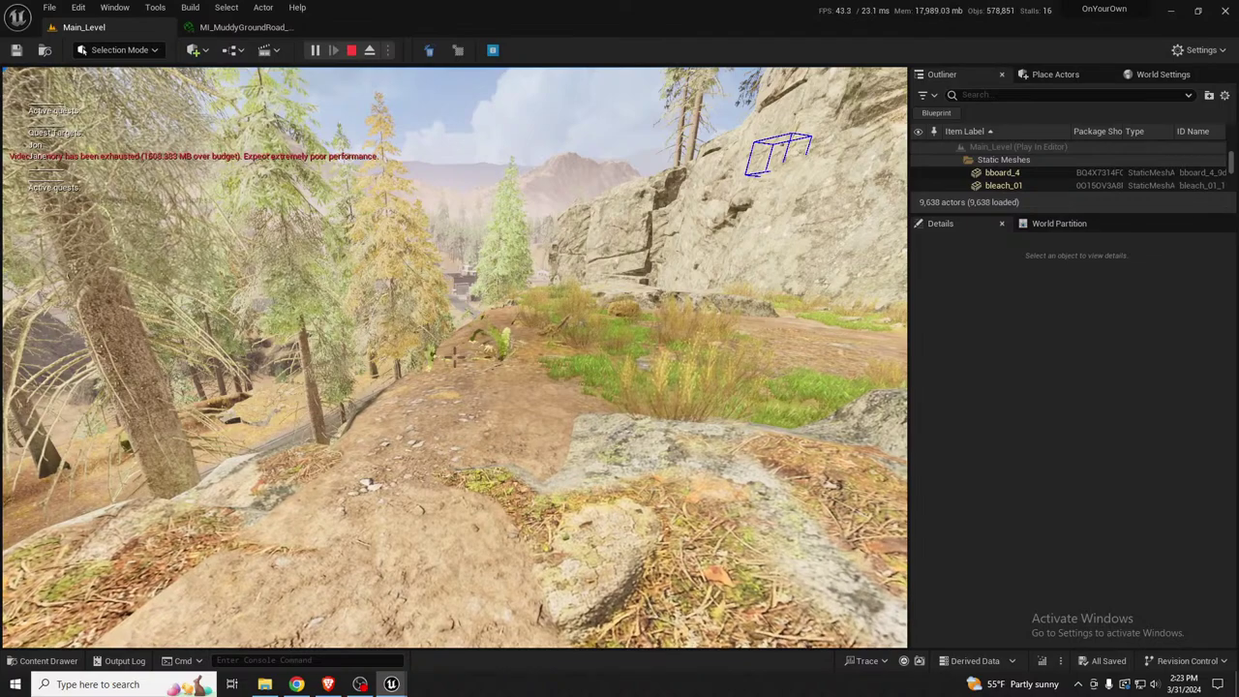
key("F11")
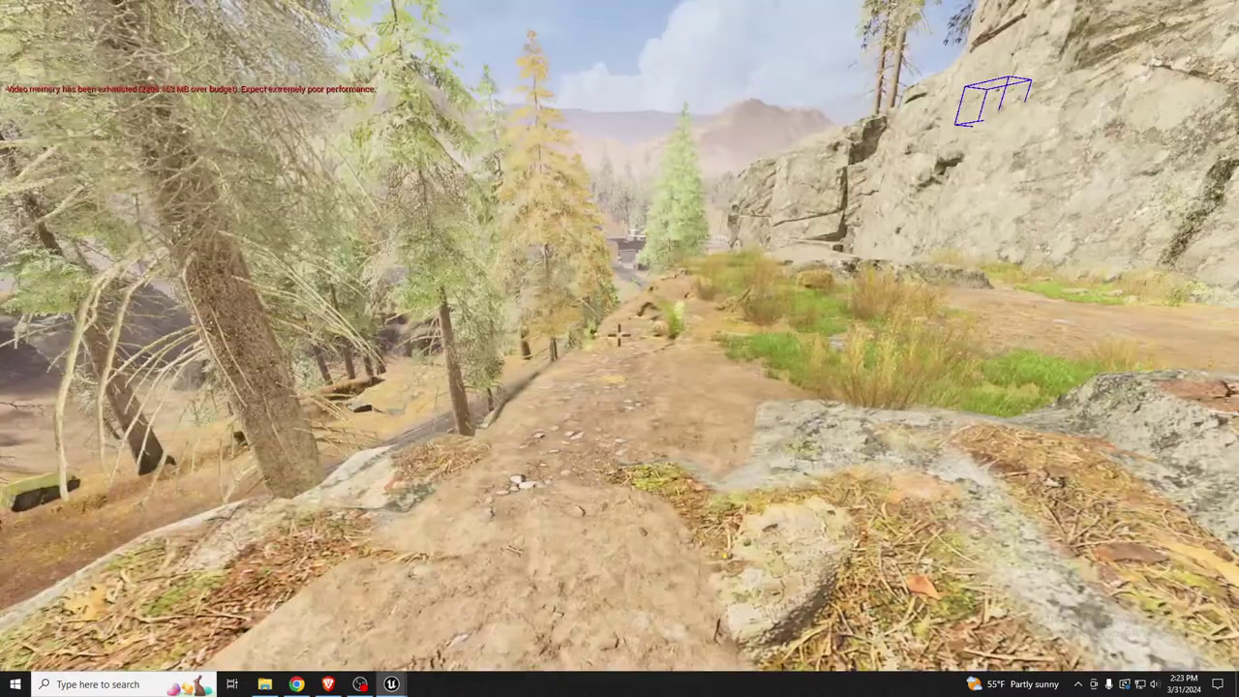
left_click(619, 335)
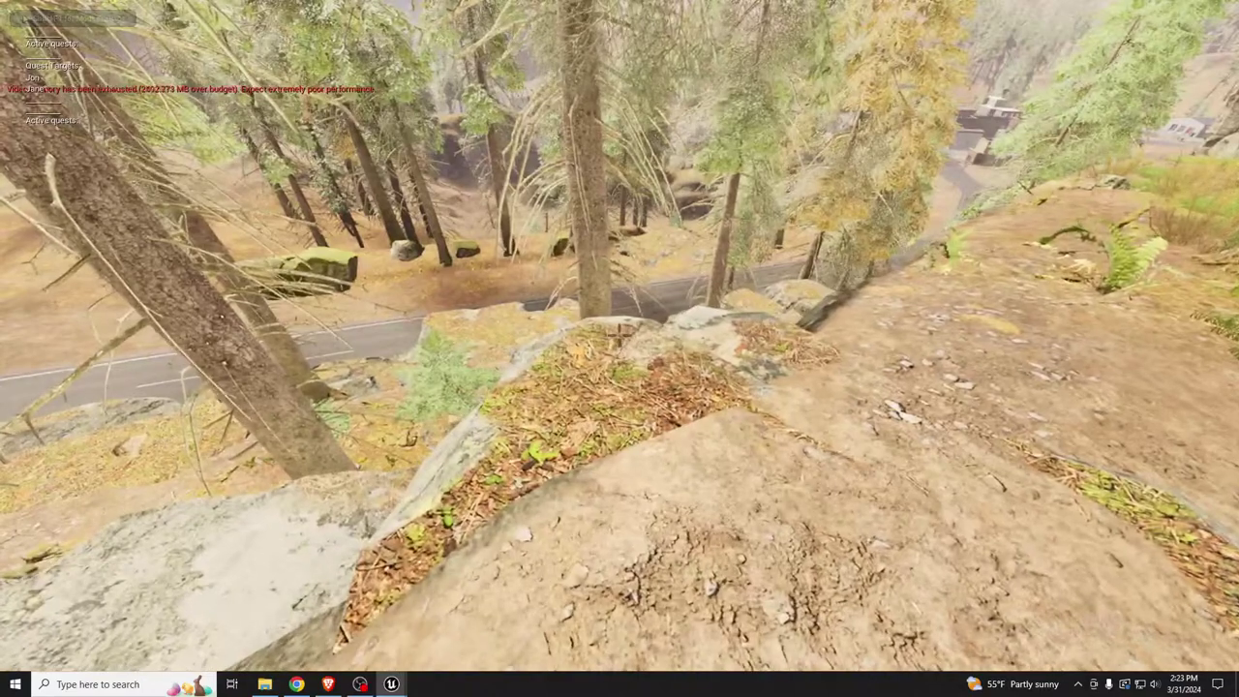
Pause the game, set the lighting quality to High in the advanced settings, and resume playing
key("Escape")
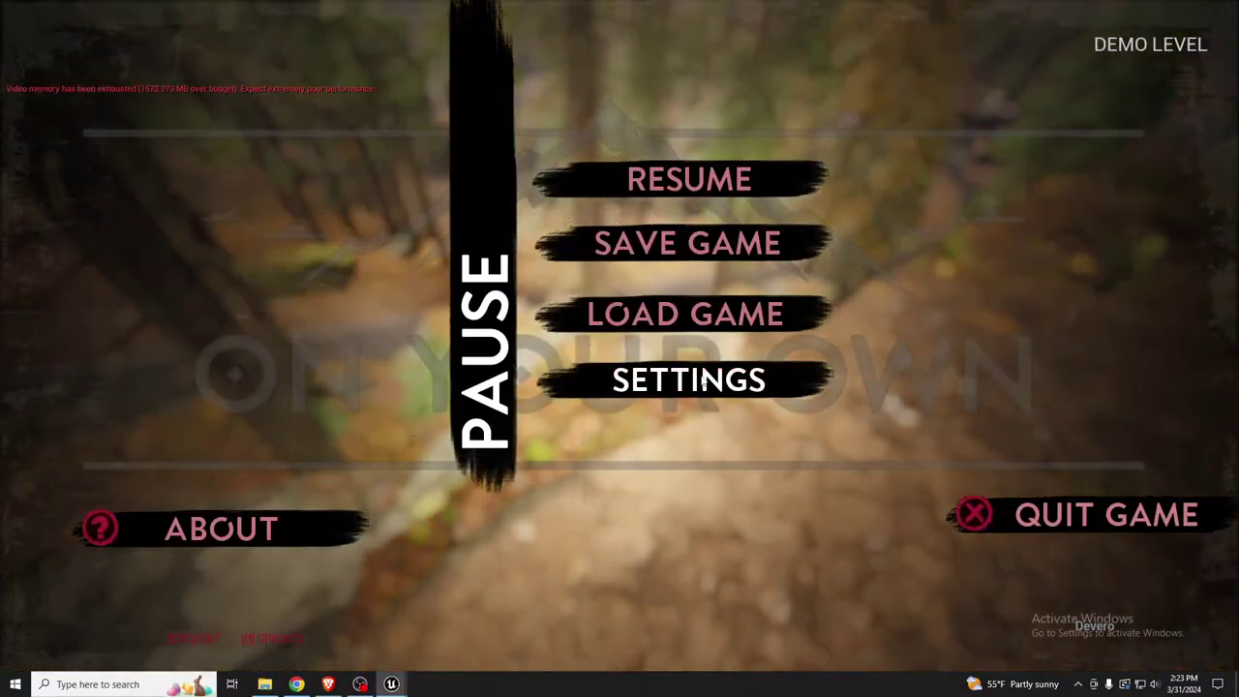
left_click(695, 385)
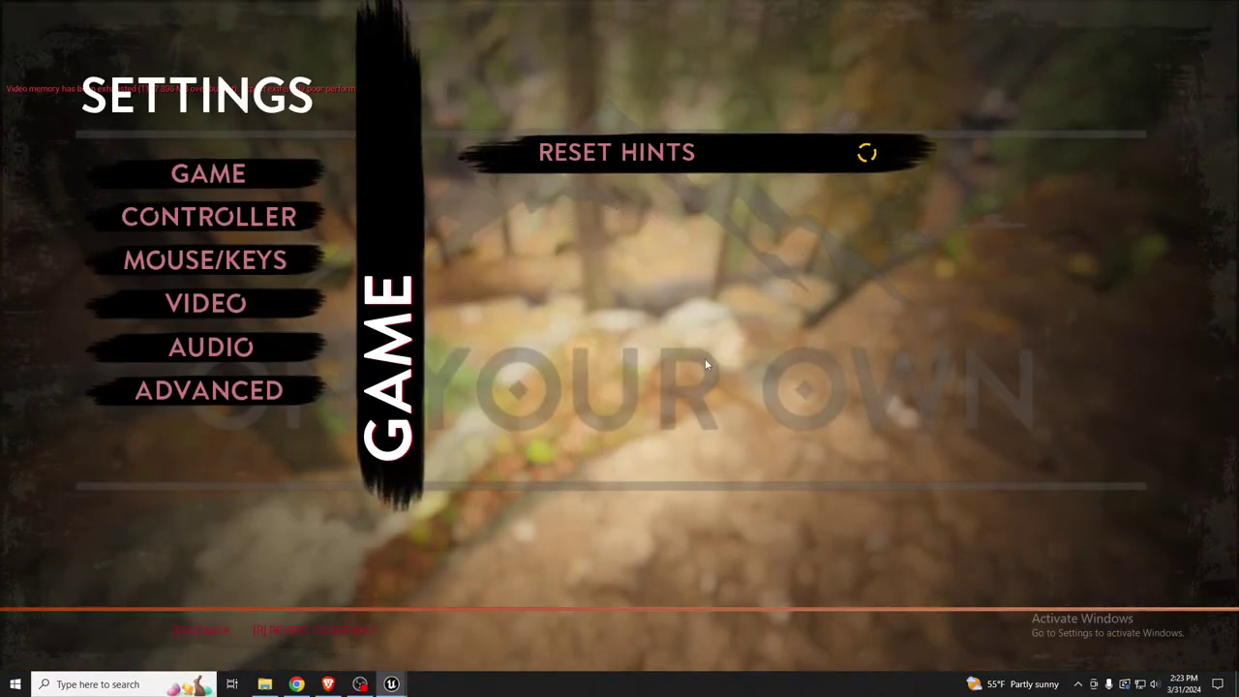
left_click(211, 308)
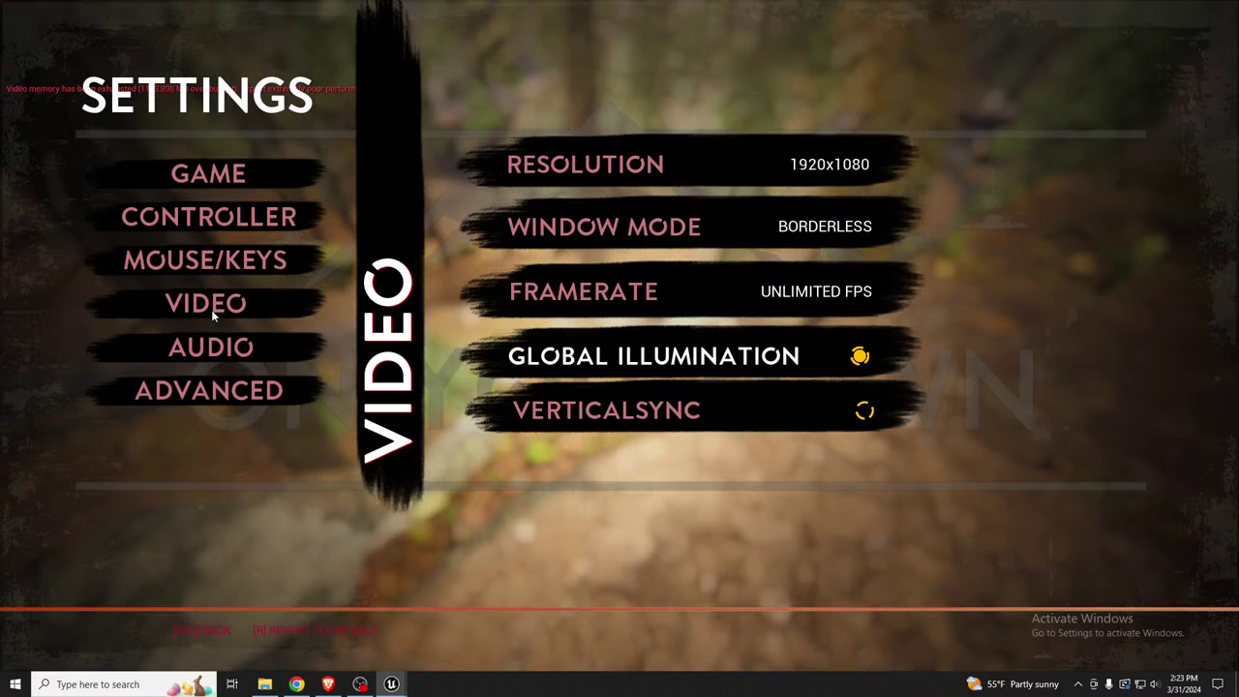
left_click(216, 397)
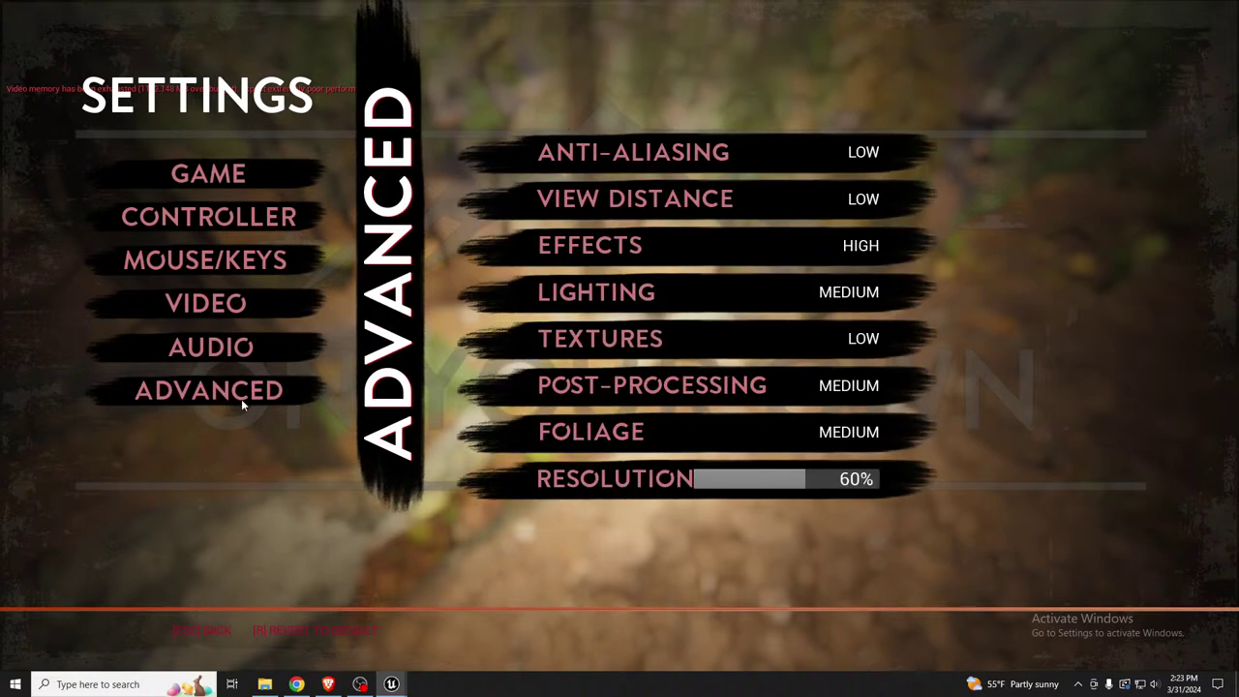
left_click(828, 288)
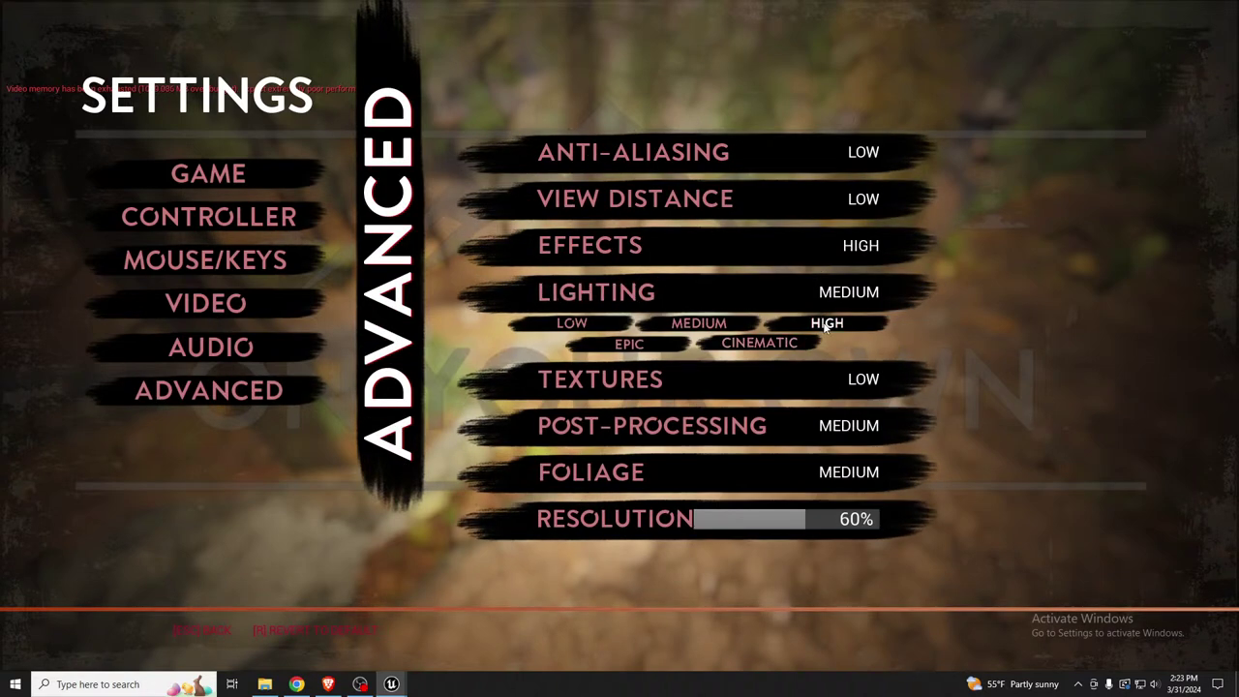
left_click(826, 323)
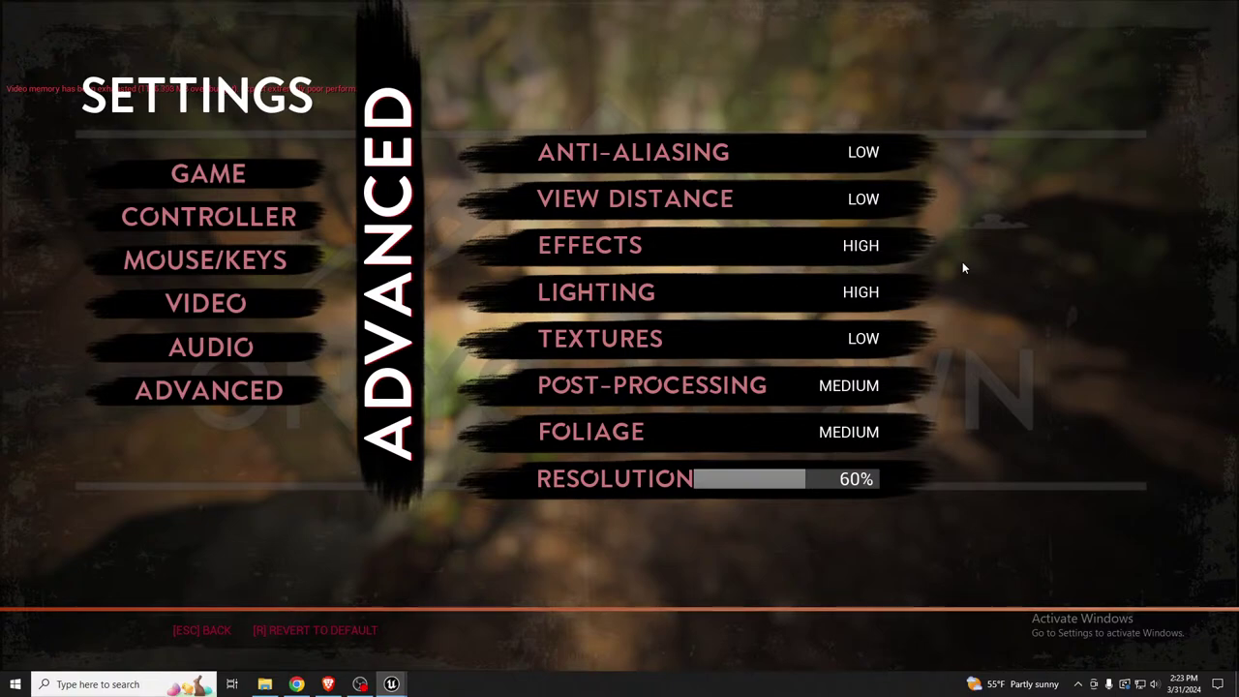
key("Escape")
key("Escape")
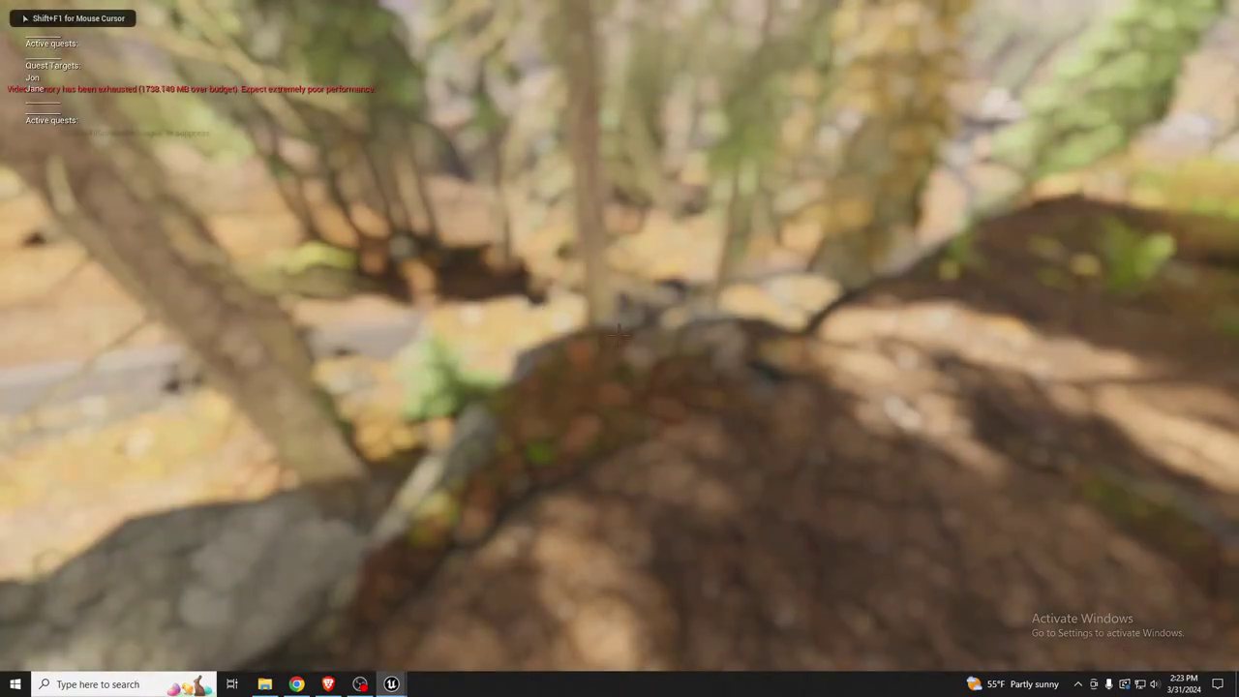
Walk along the cliff face and back over the rocky ridge to examine the shadows and lighting
key("w")
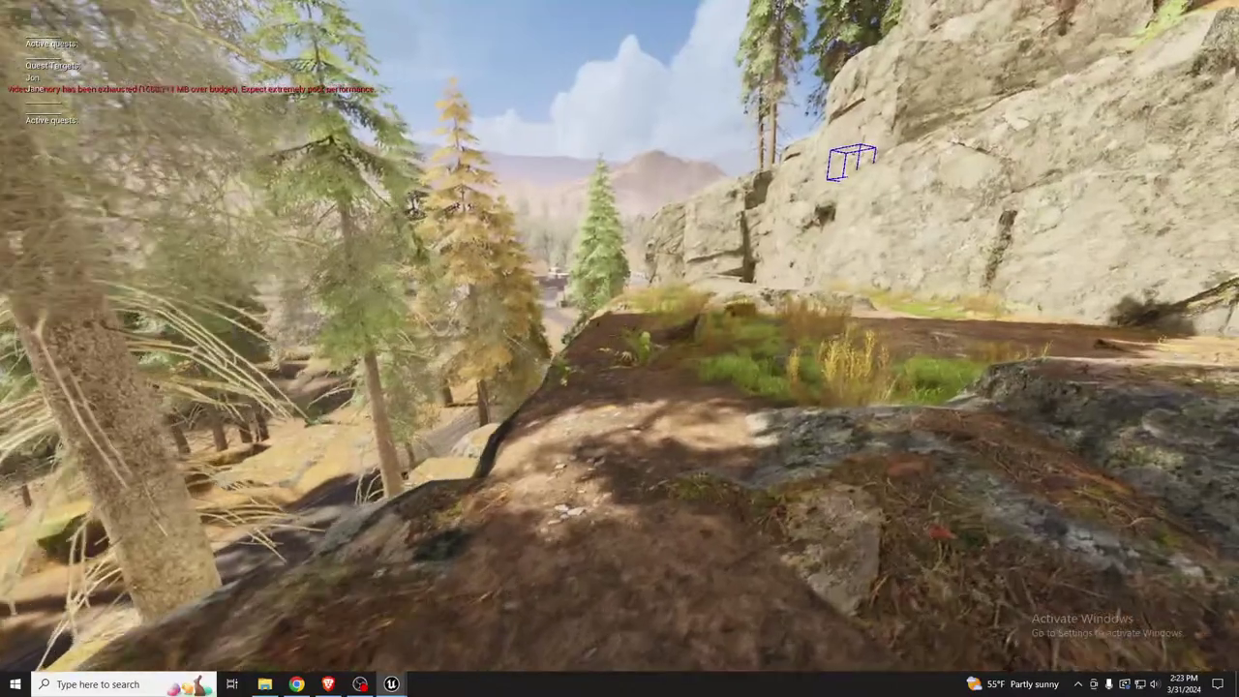
key("w")
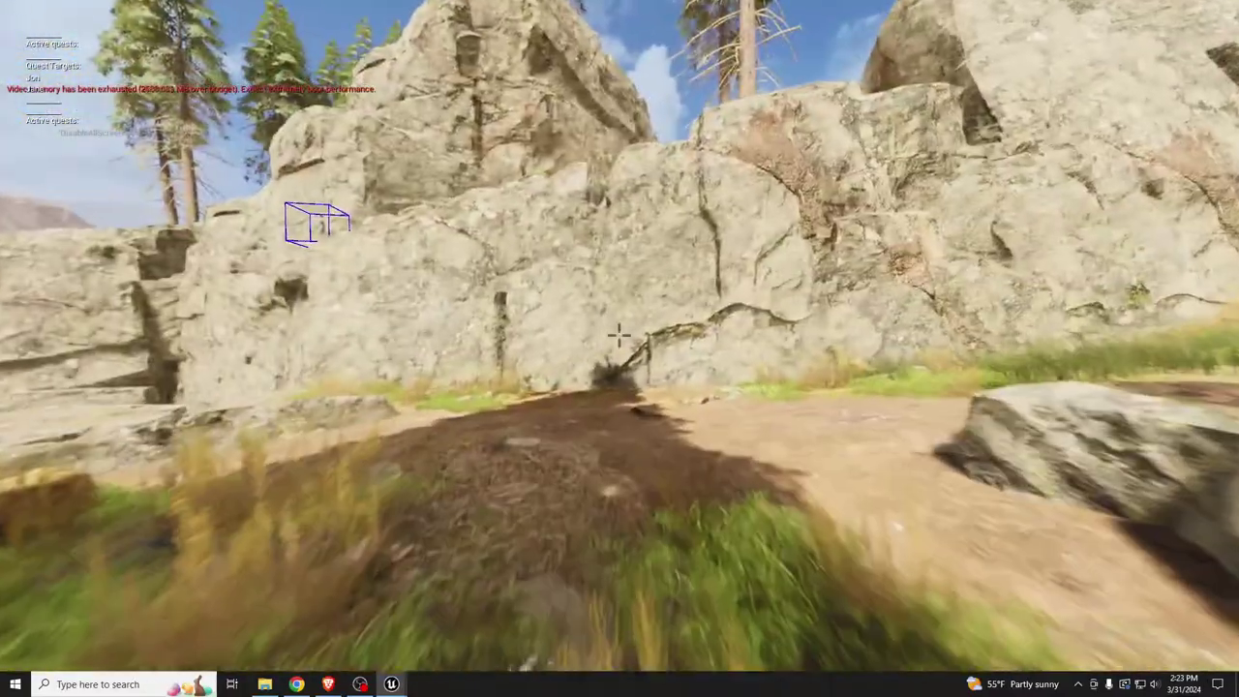
key("w")
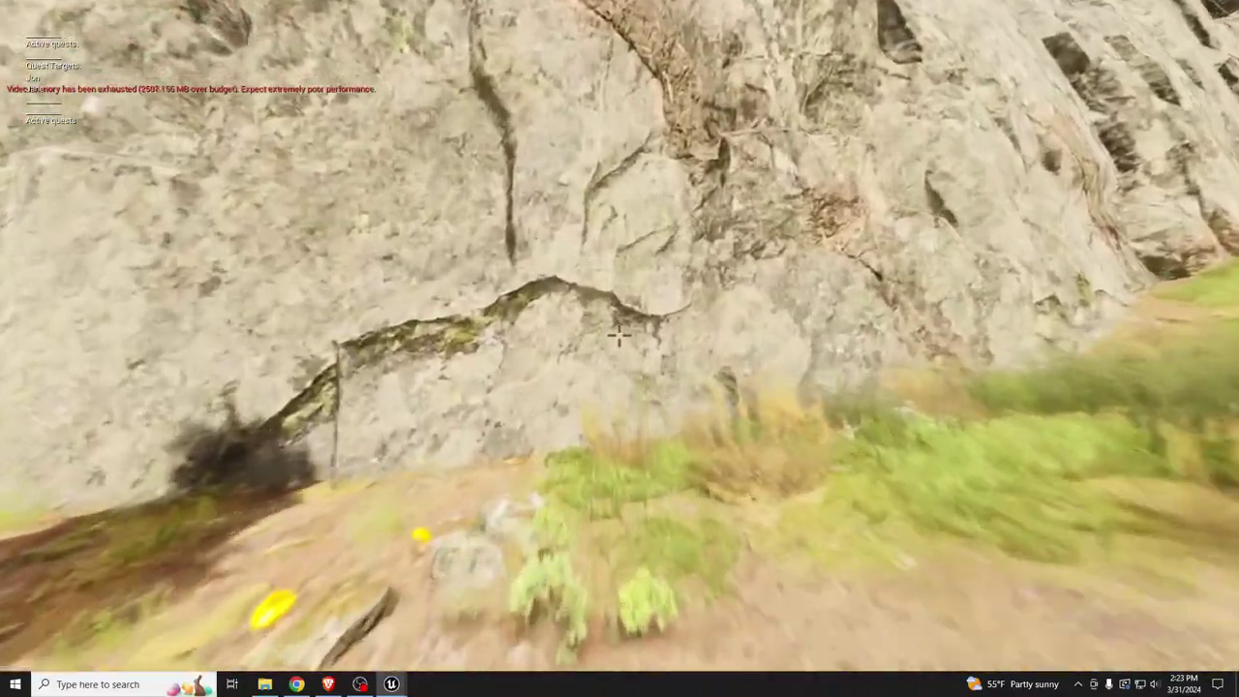
key("w")
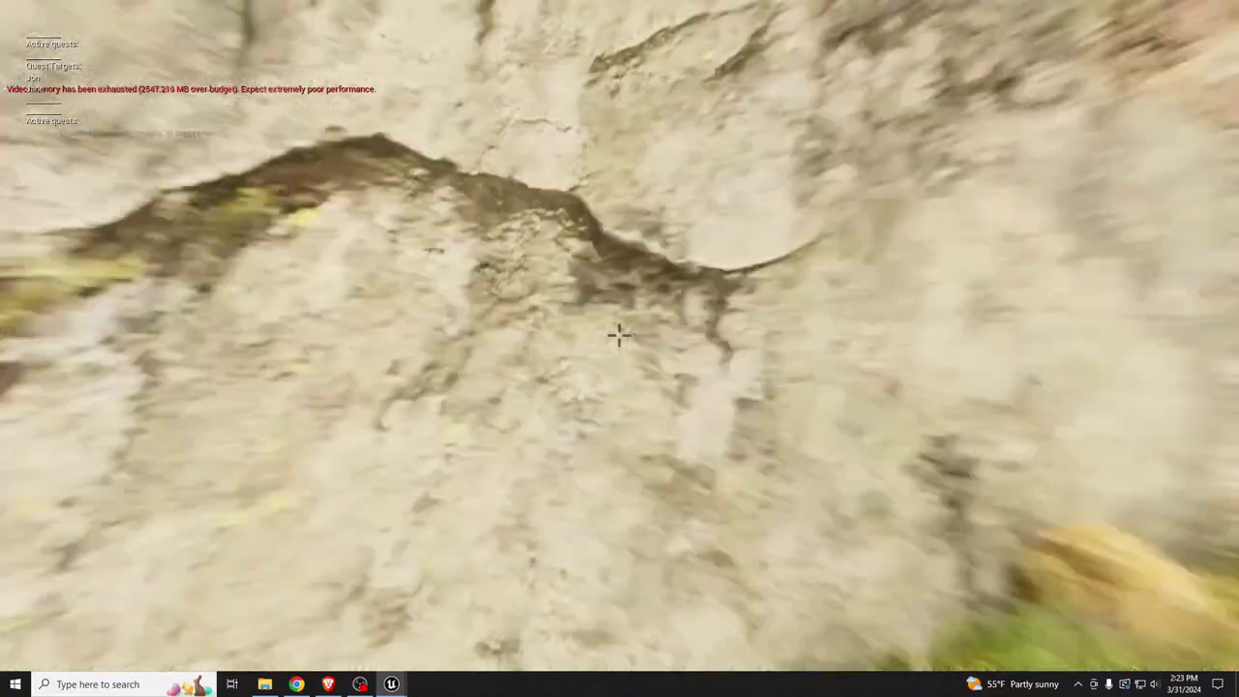
key("s")
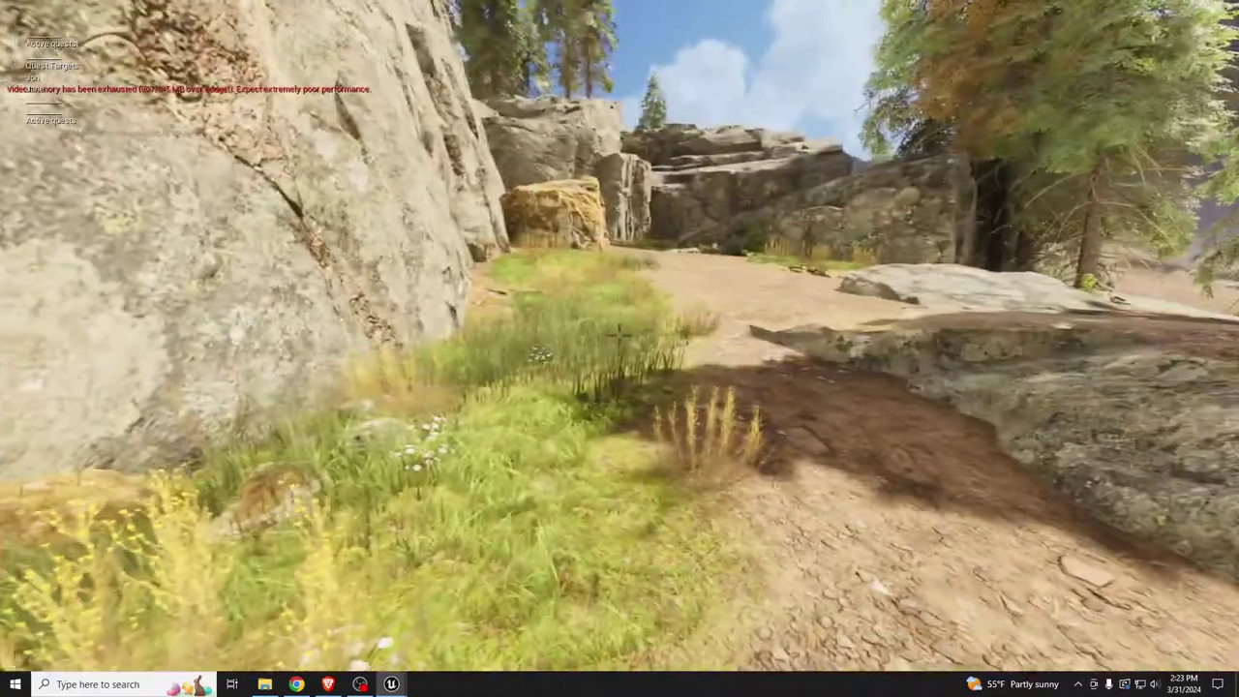
key("w")
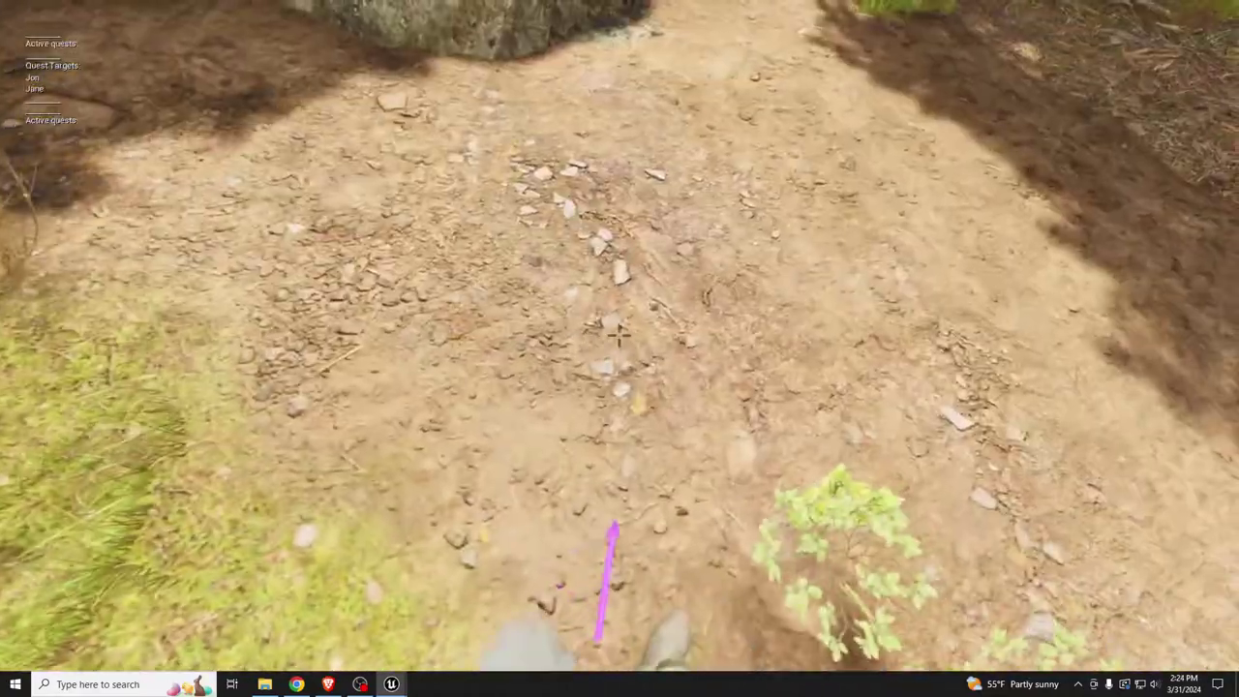
key("w")
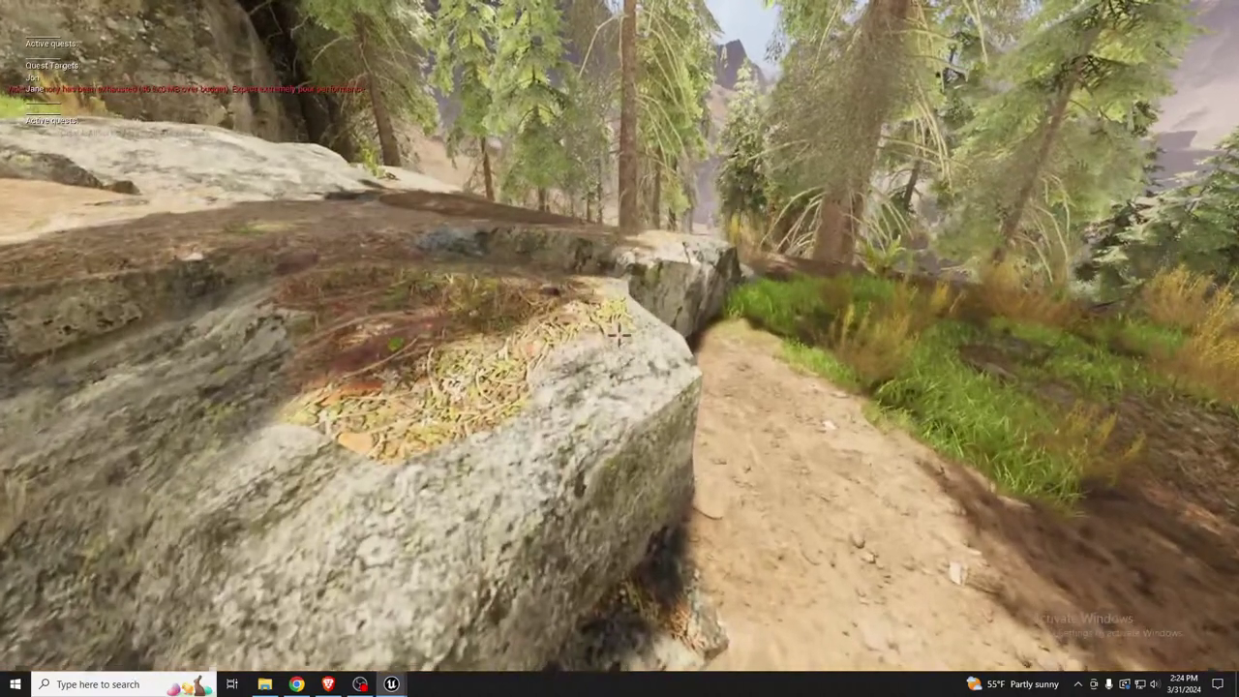
key("w")
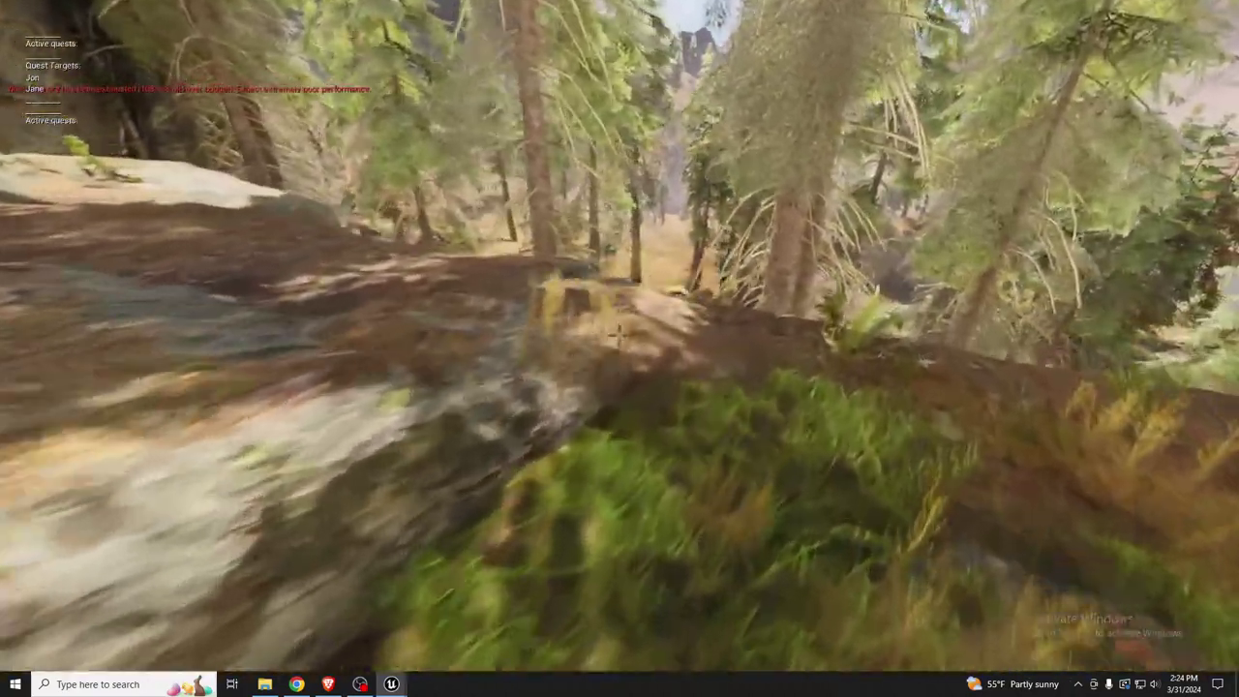
key("w")
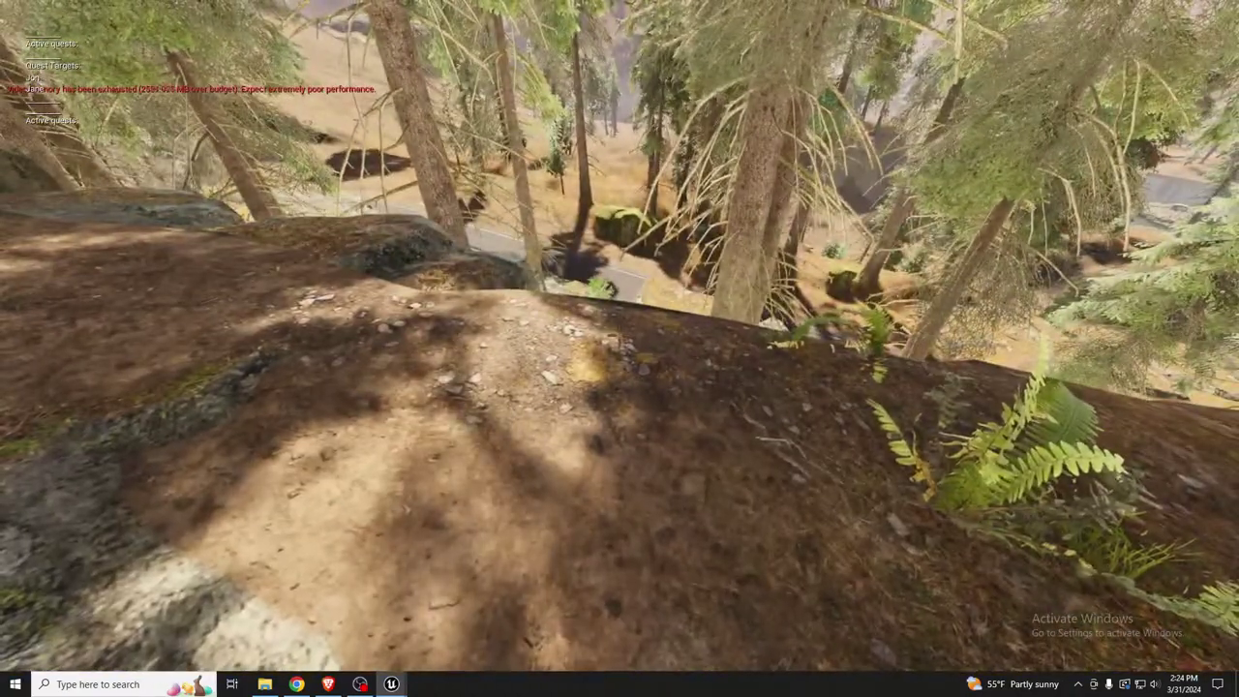
Pause the game, set the foliage quality to Low in the advanced settings, and resume playing
key("Escape")
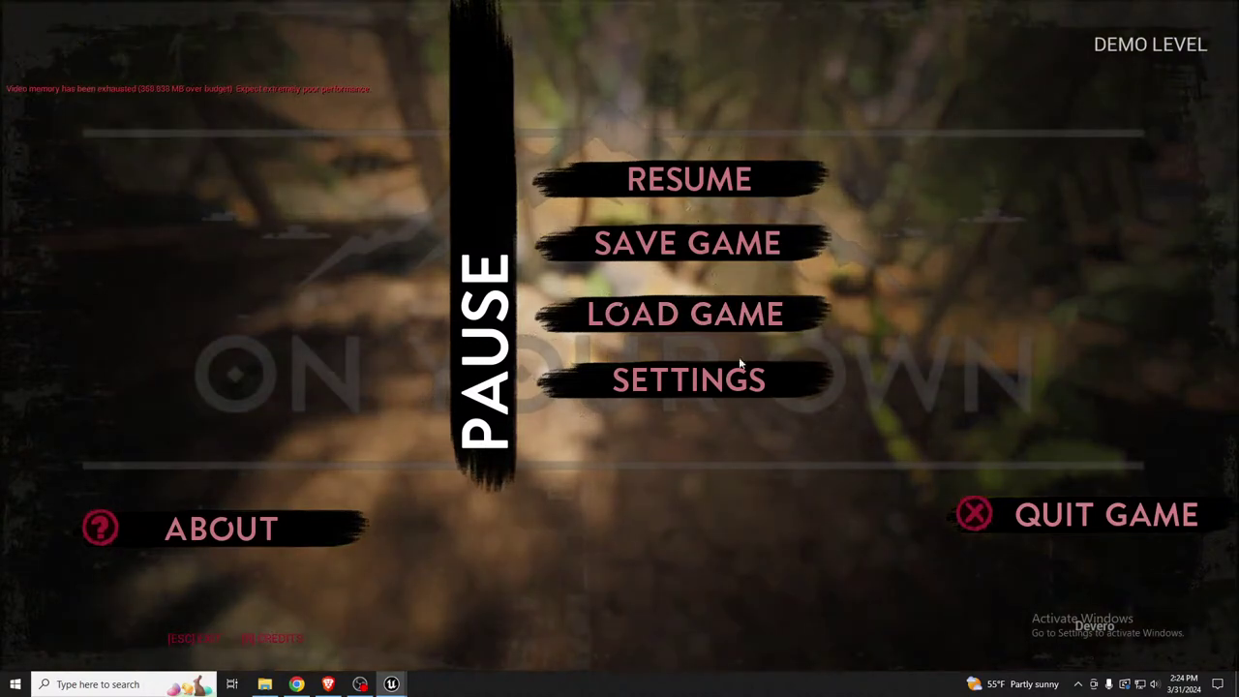
left_click(735, 373)
left_click(208, 390)
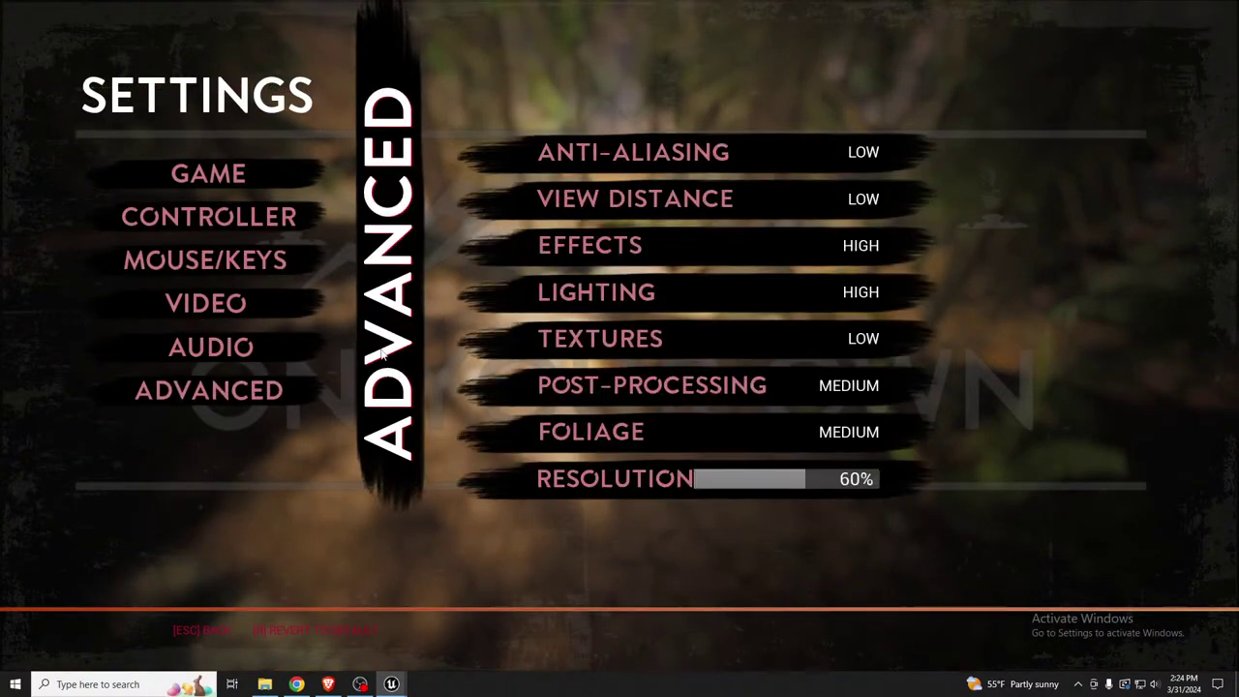
left_click(635, 331)
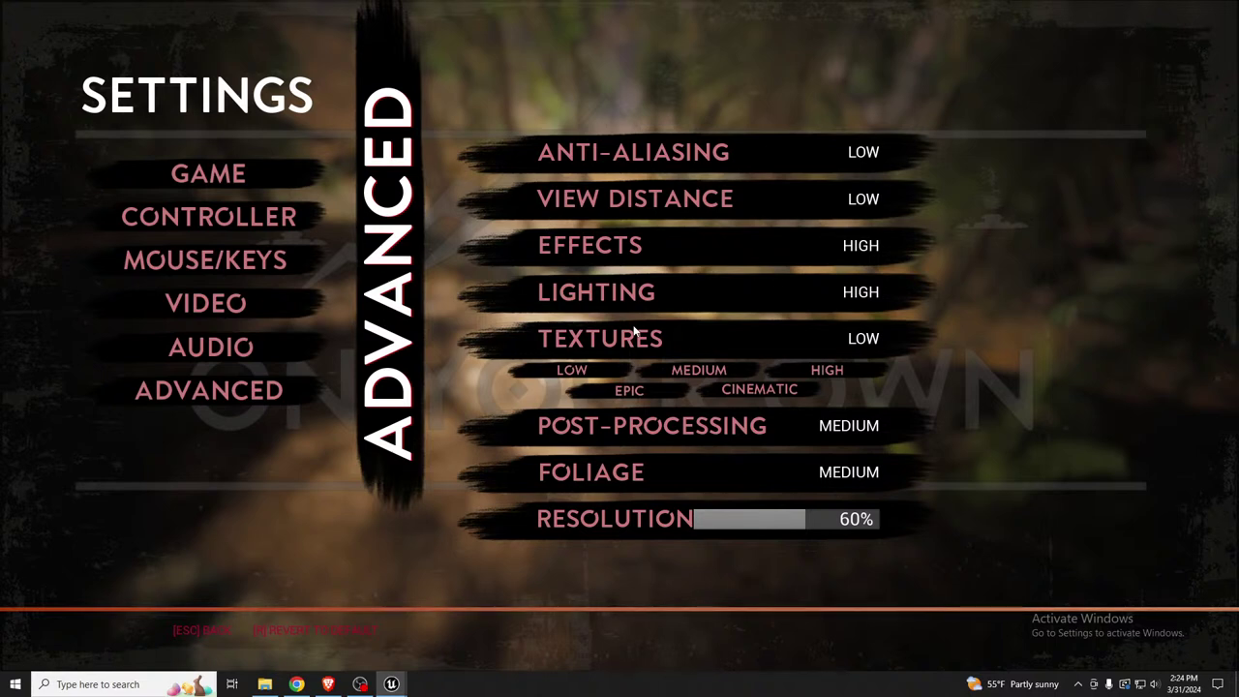
left_click(752, 472)
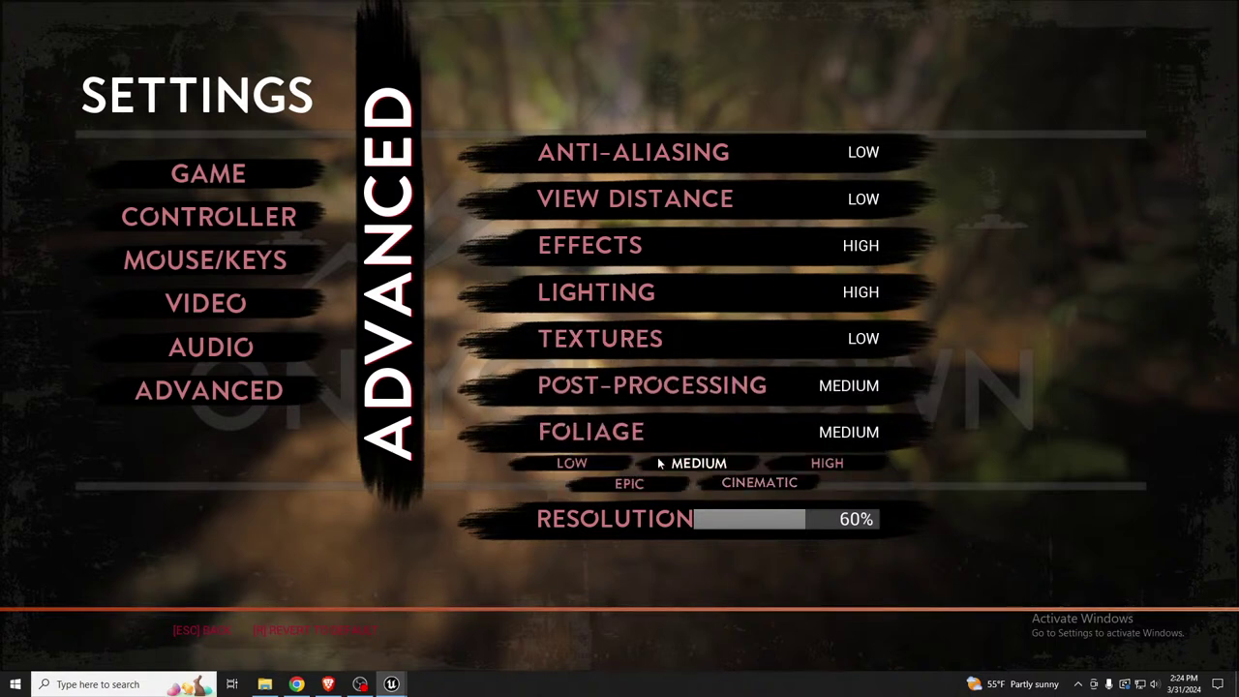
left_click(573, 464)
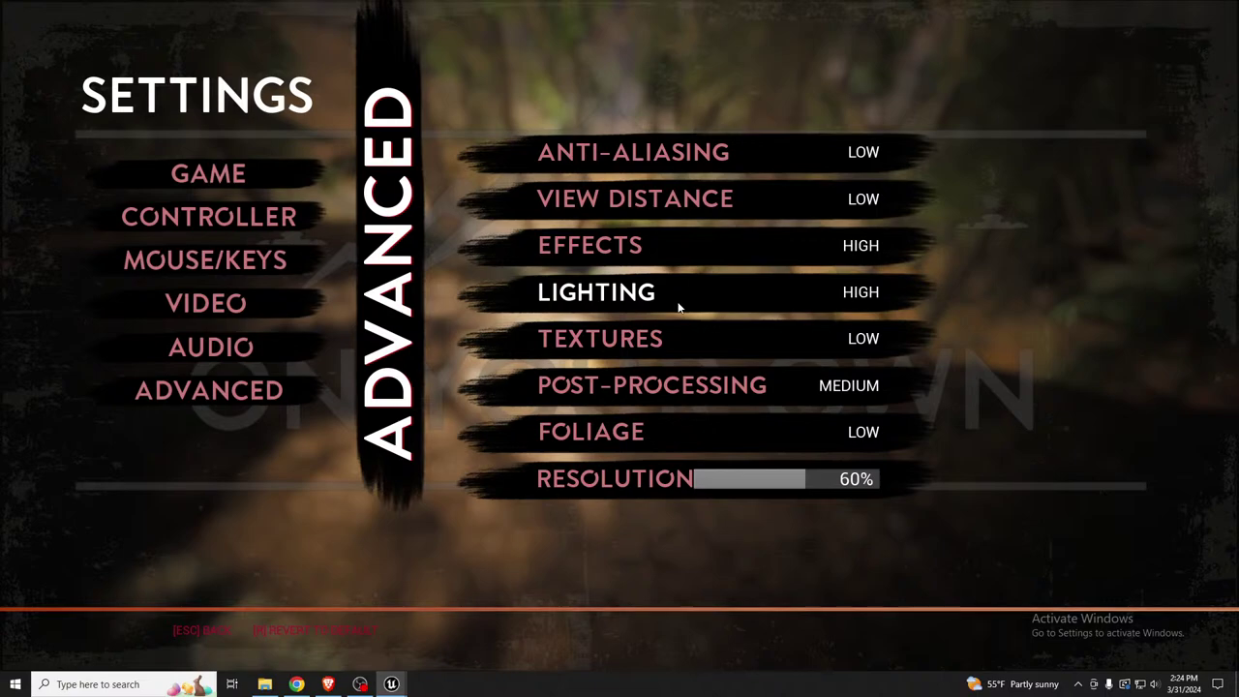
key("Escape")
key("Escape")
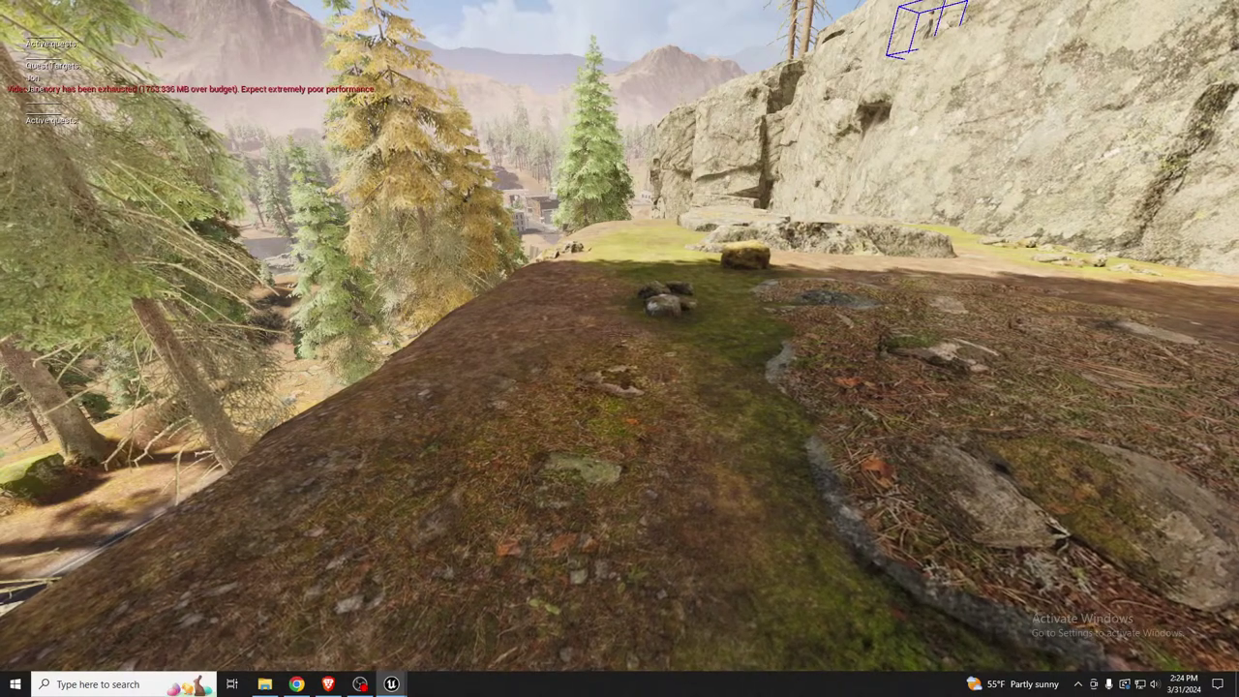
Pause the game, set both foliage and effects to Medium in the advanced settings, and resume playing
key("Escape")
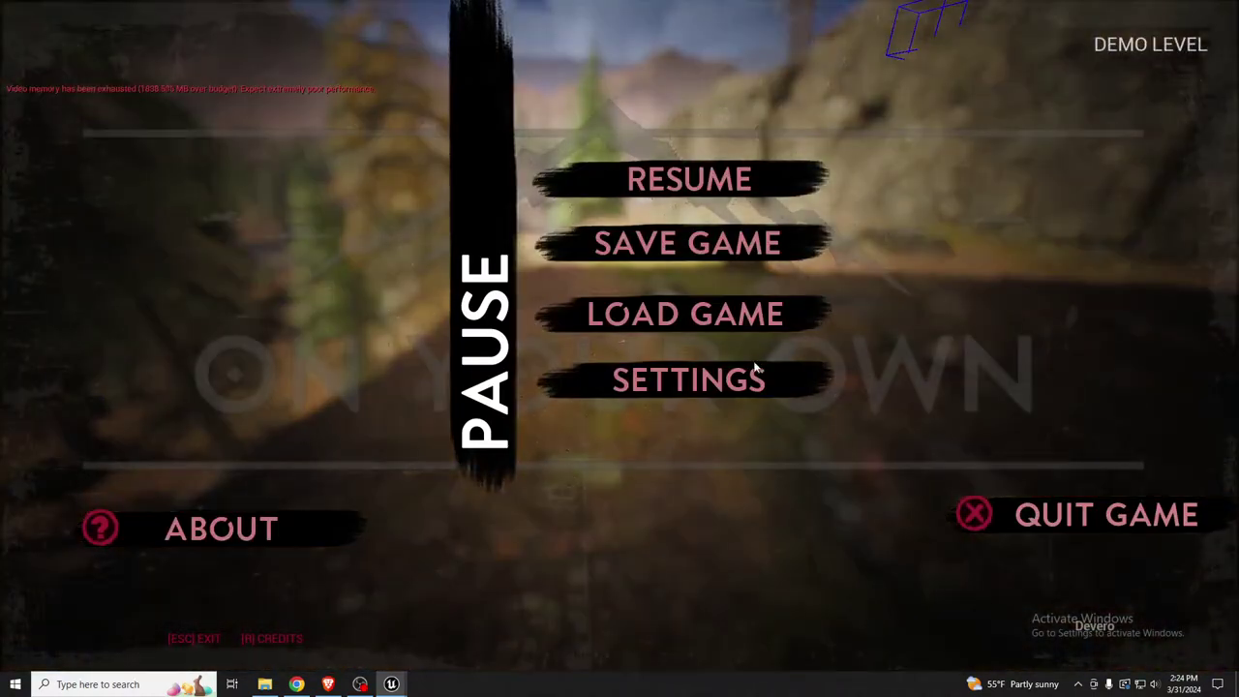
left_click(748, 377)
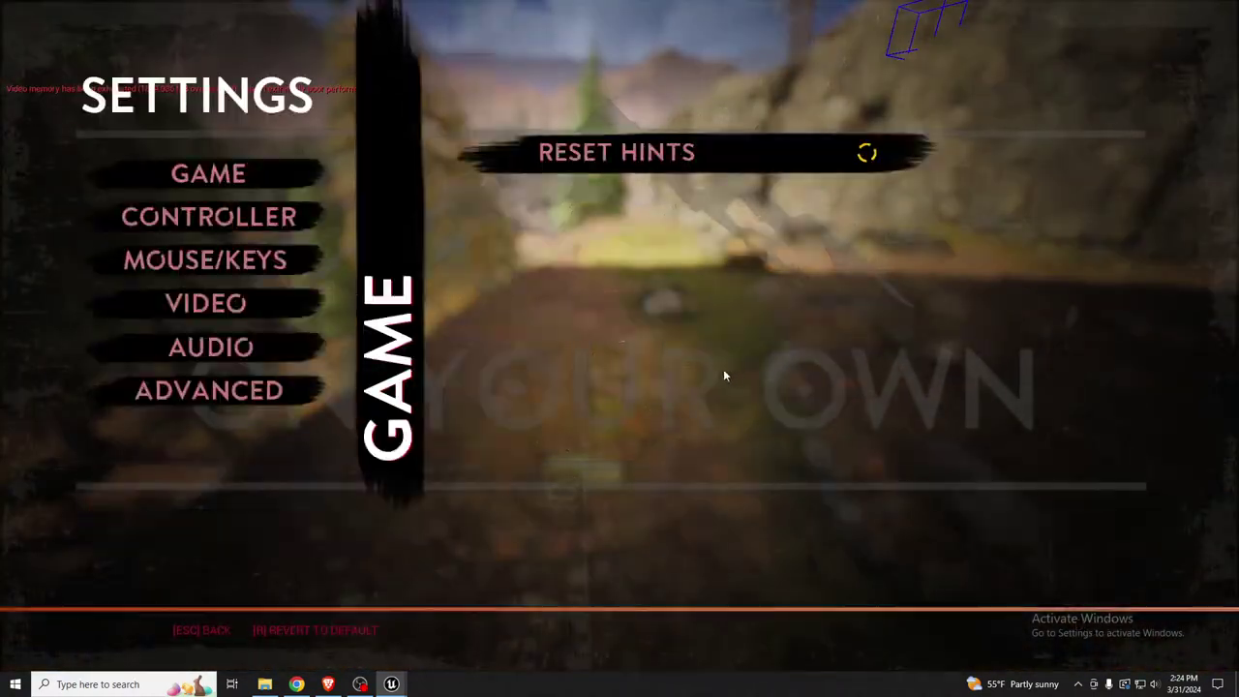
left_click(205, 397)
left_click(725, 435)
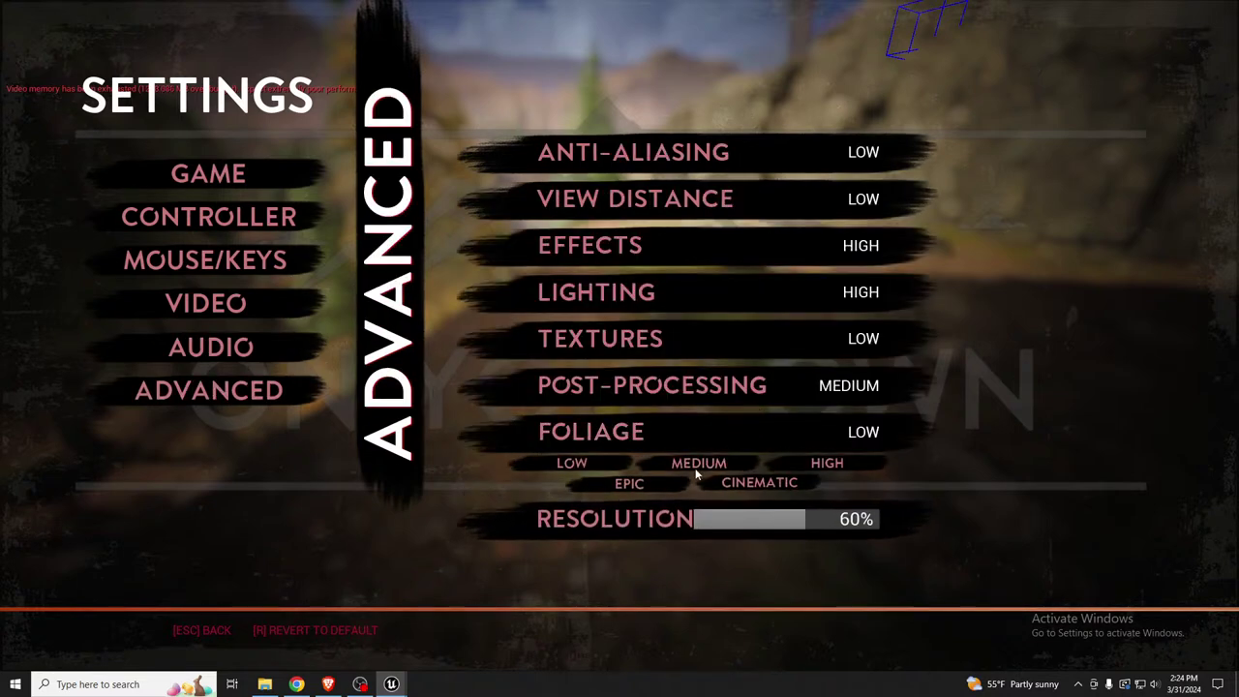
left_click(699, 464)
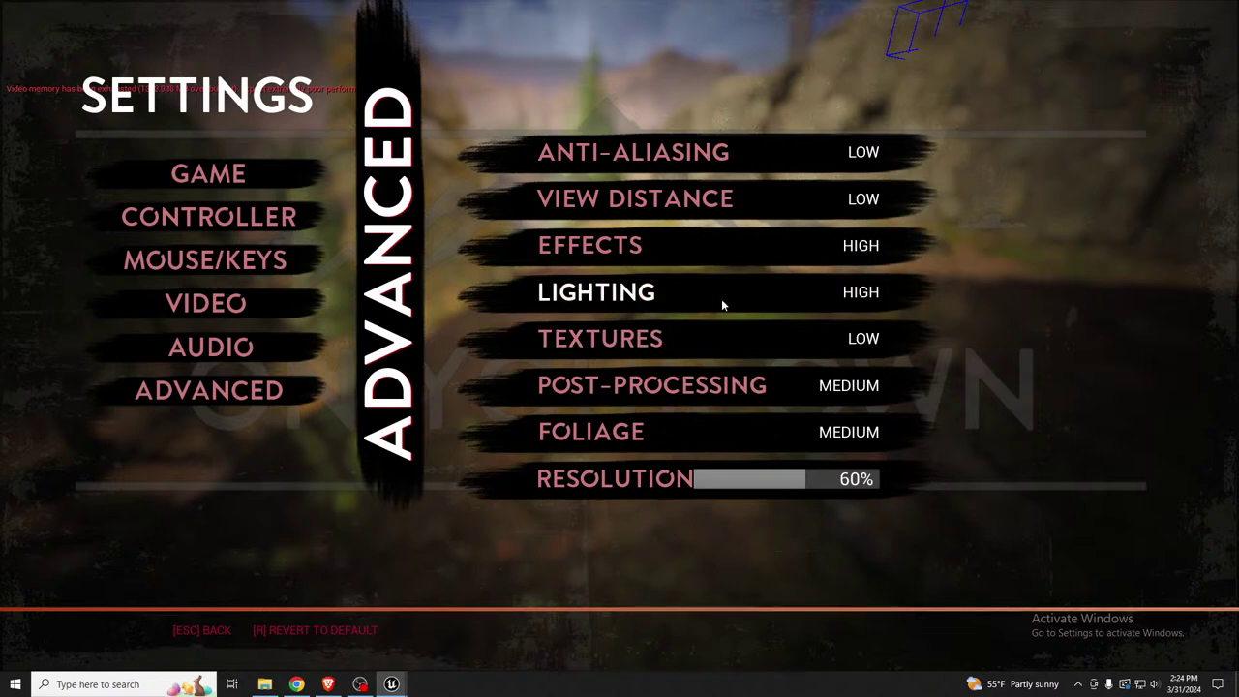
left_click(625, 249)
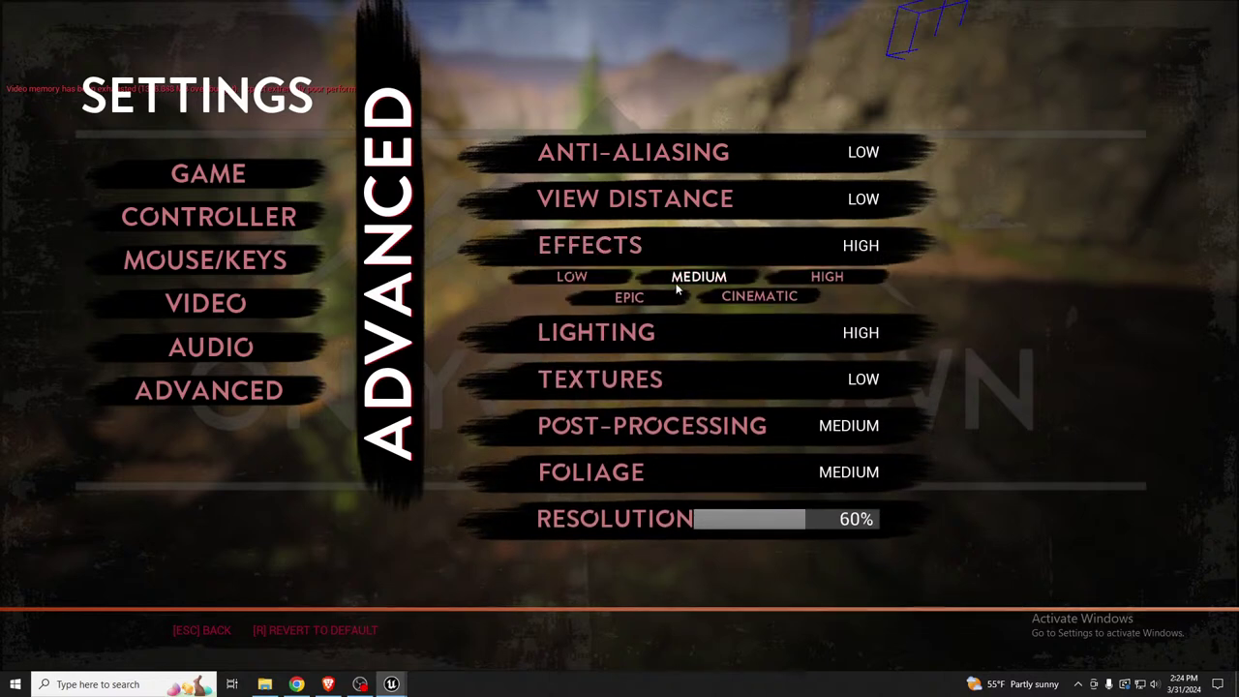
key("Return")
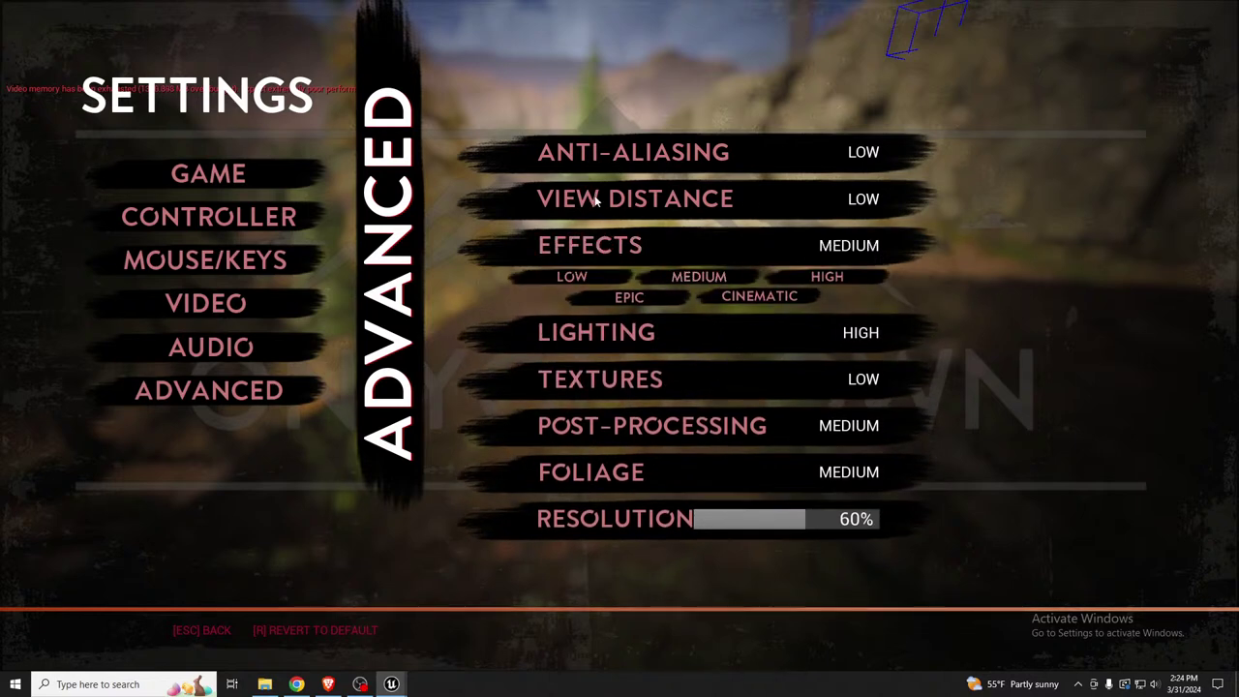
left_click(686, 200)
key("Escape")
key("Escape")
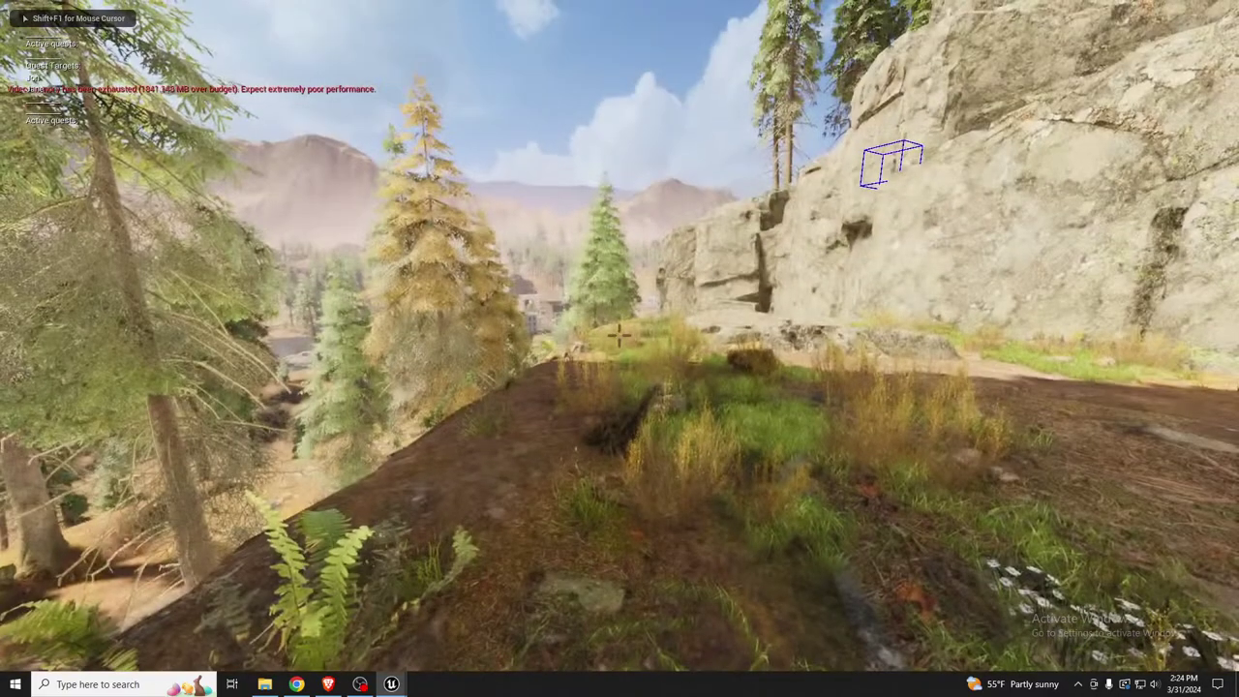
Walk through the grass and down the ridge path towards the town to examine the scenery and performance
key("w")
key("w")
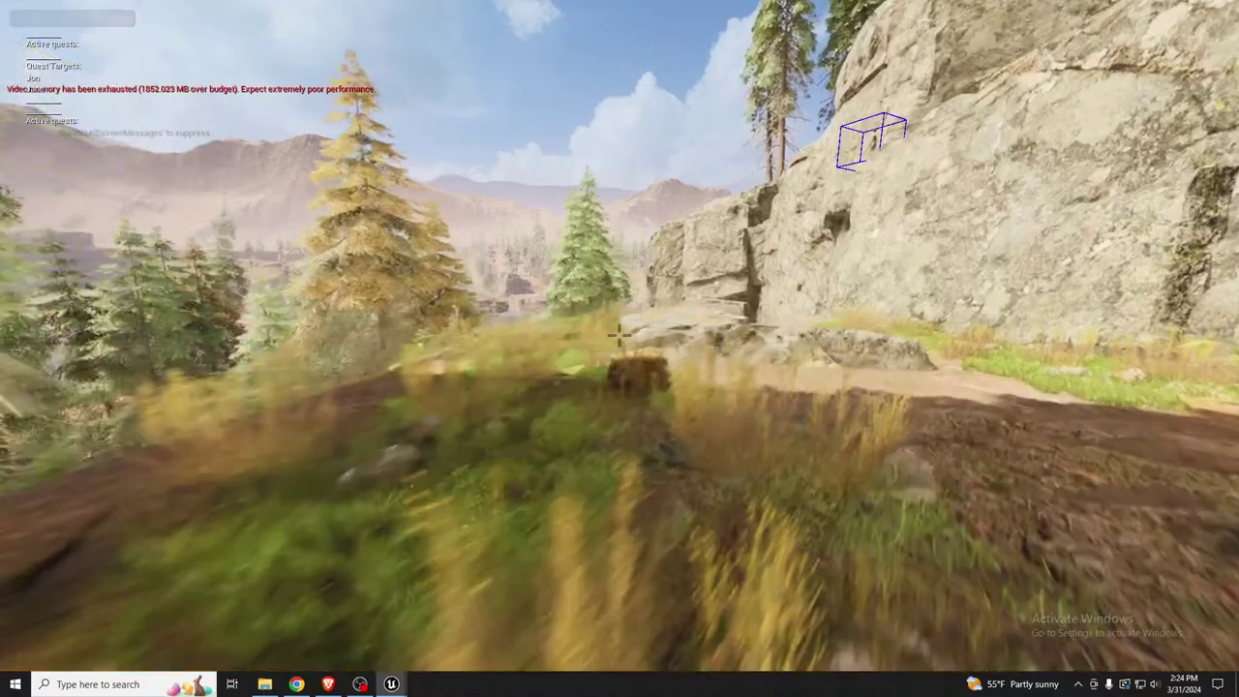
key("w")
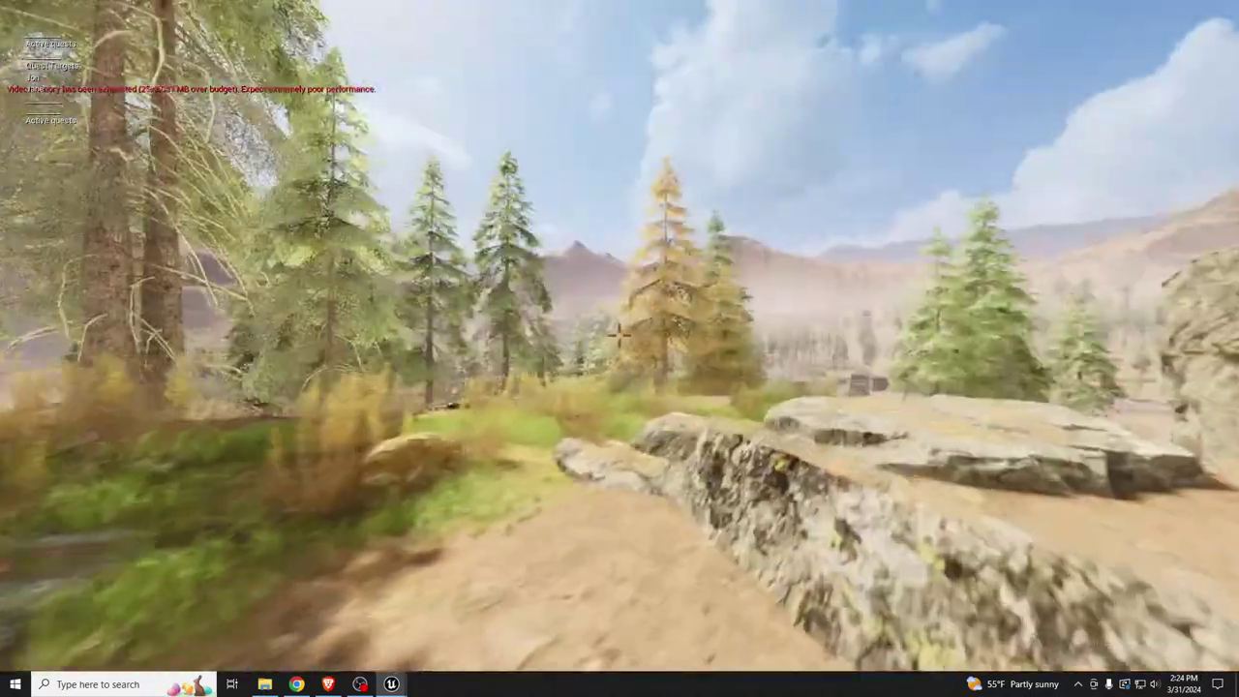
key("w")
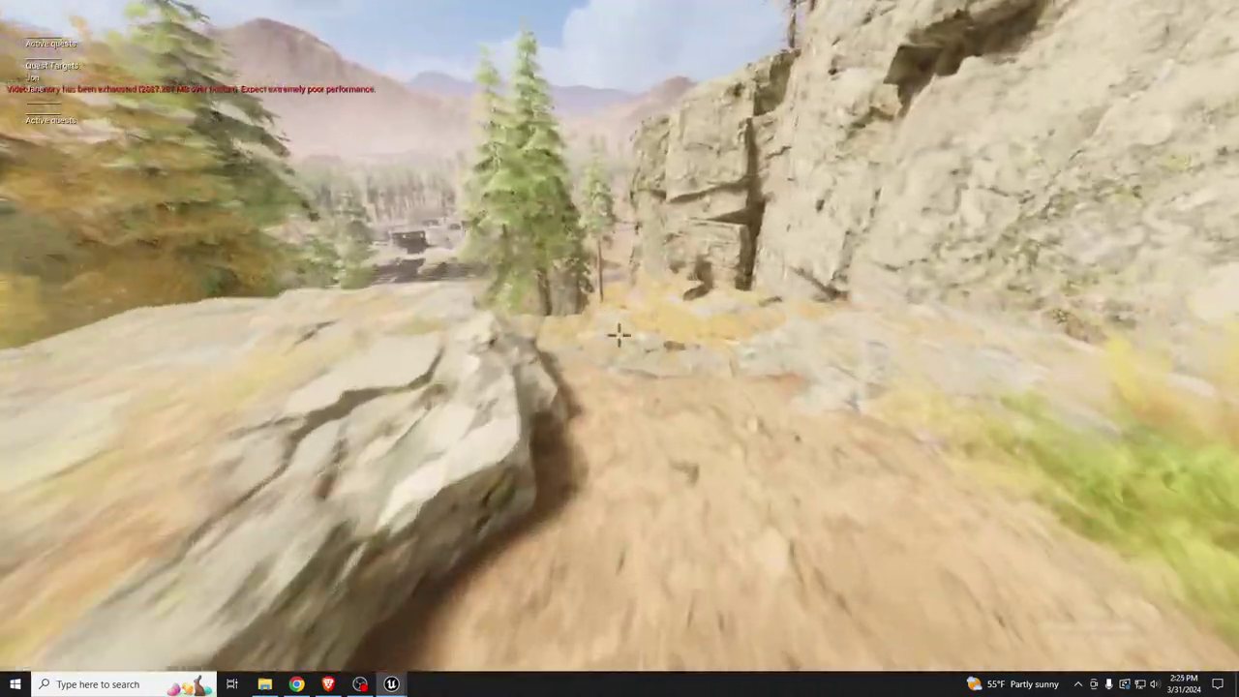
key("w")
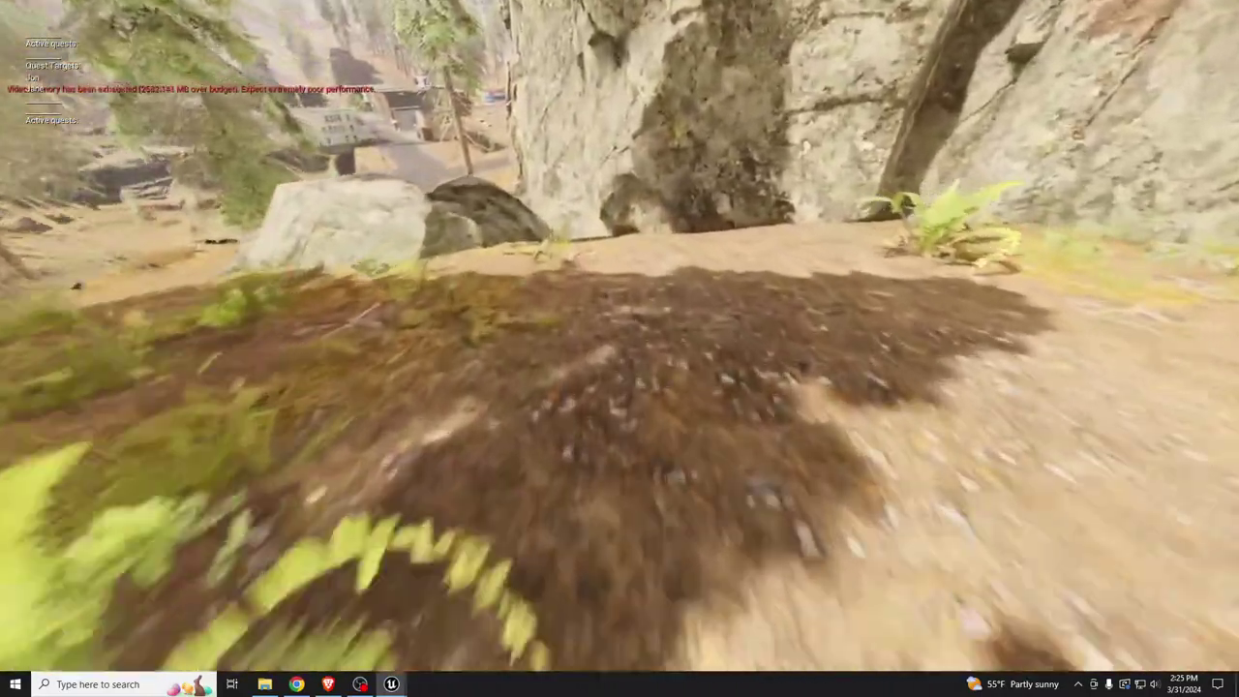
key("w")
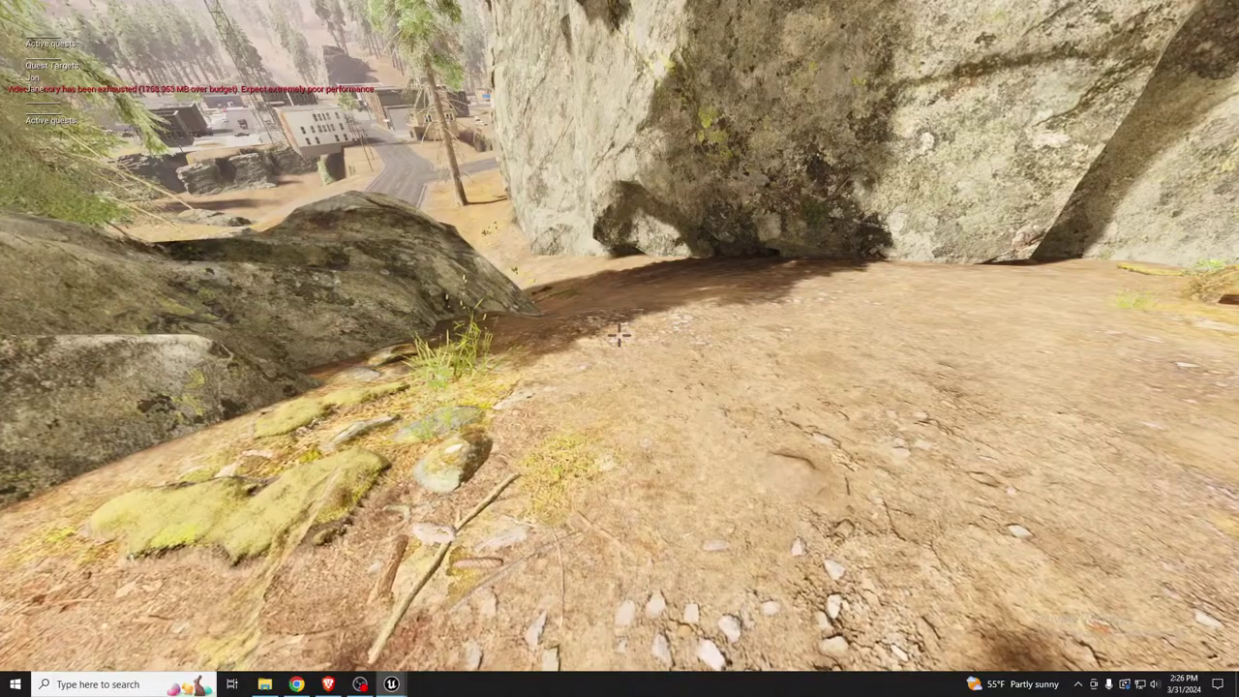
key("w")
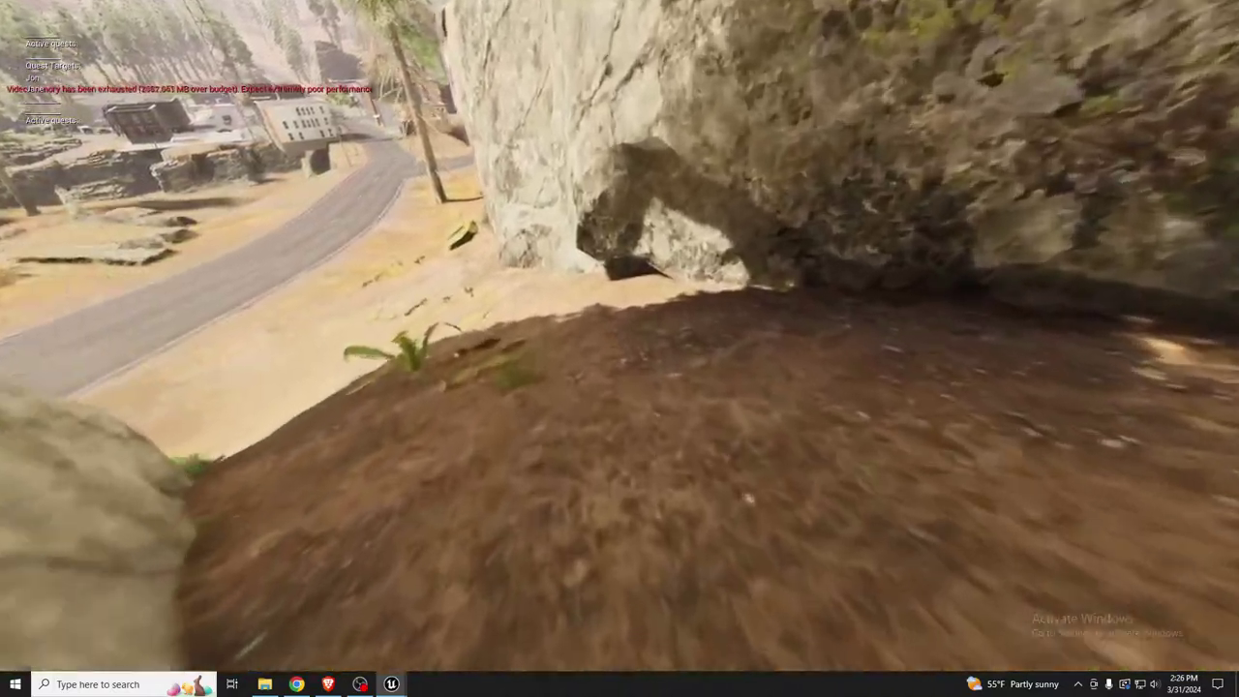
Walk down from the ridge, along the paved road and off its shoulder onto the sandy slope to examine the scenery
key("w")
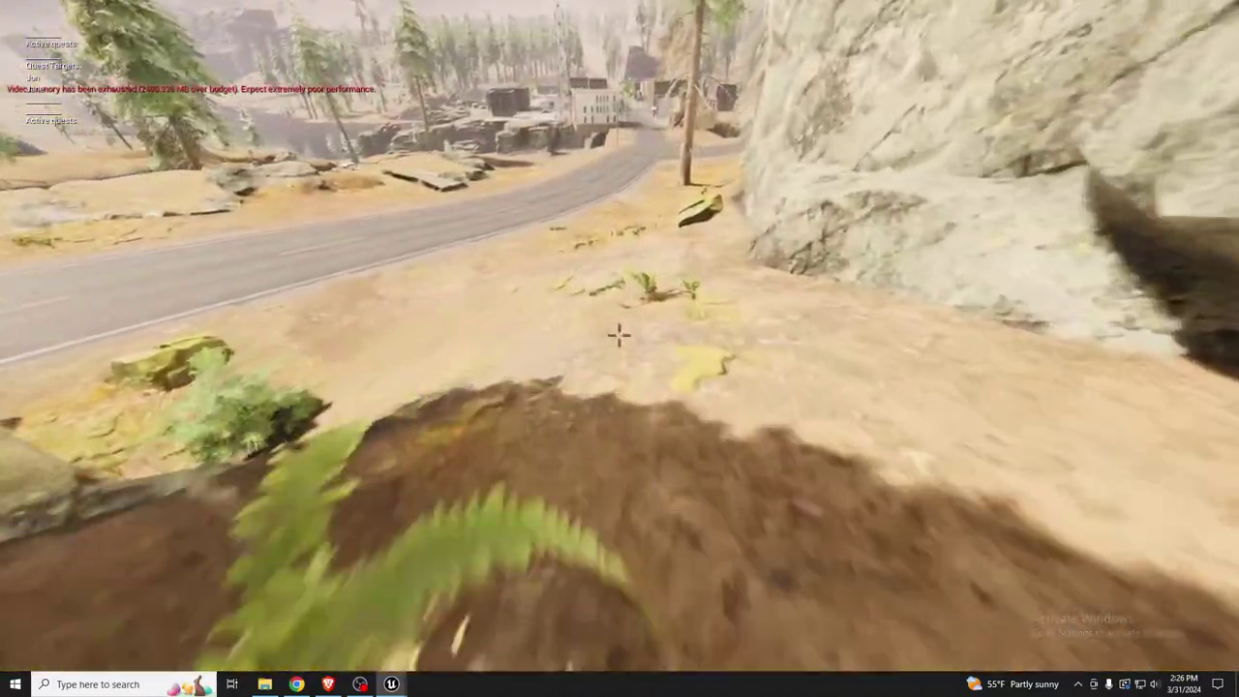
key("w")
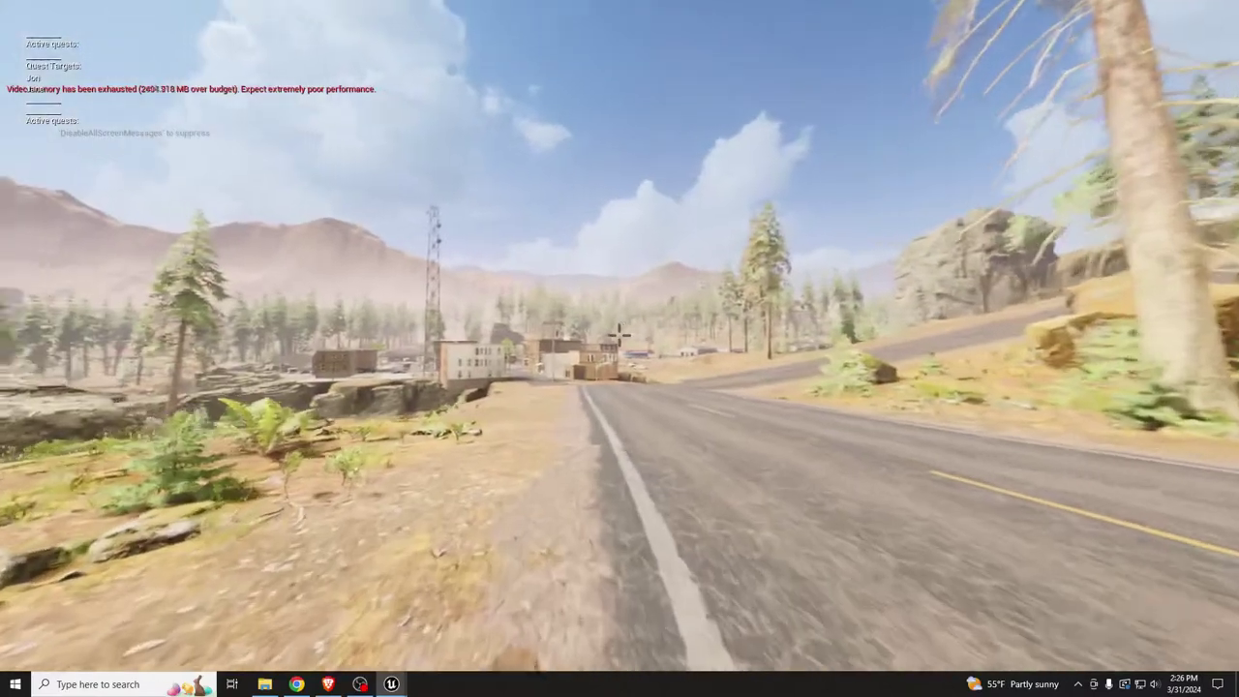
key("w")
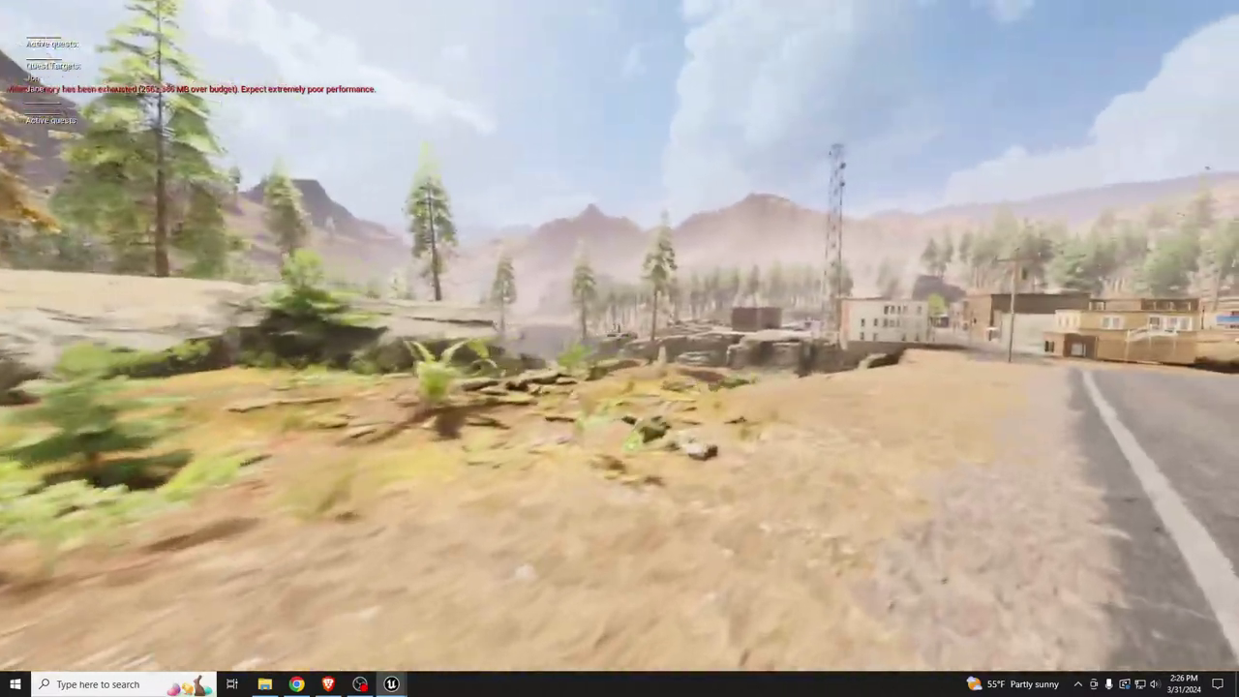
key("w")
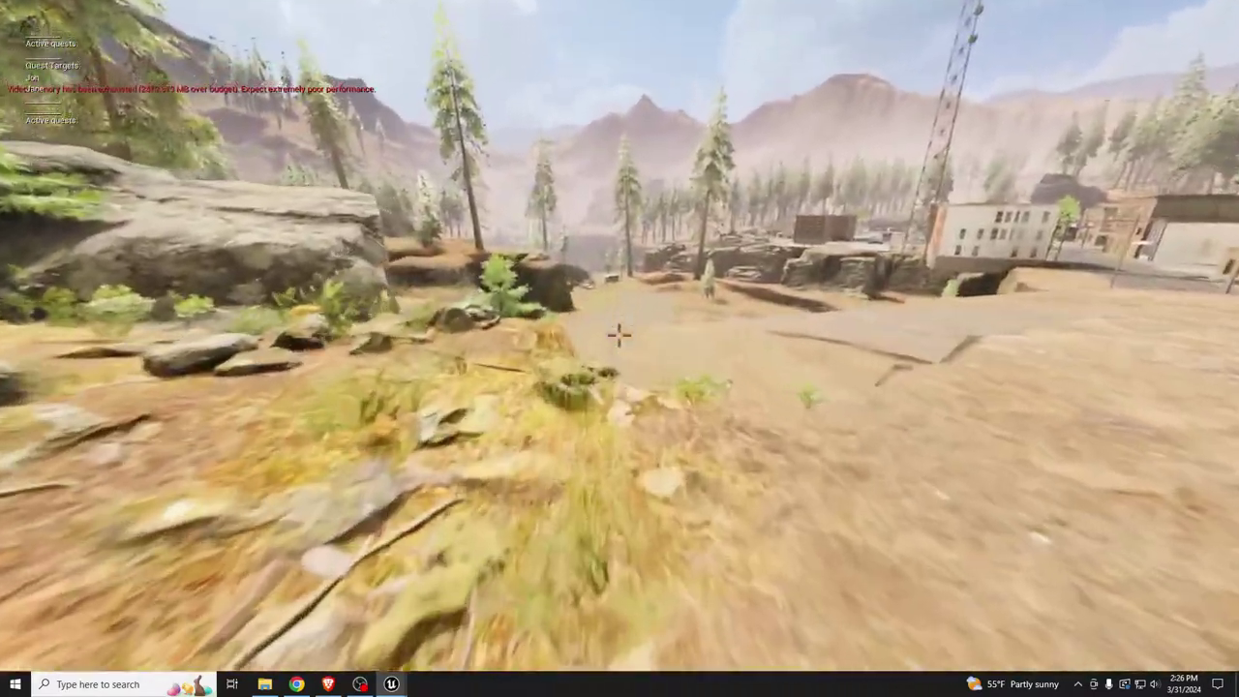
key("w")
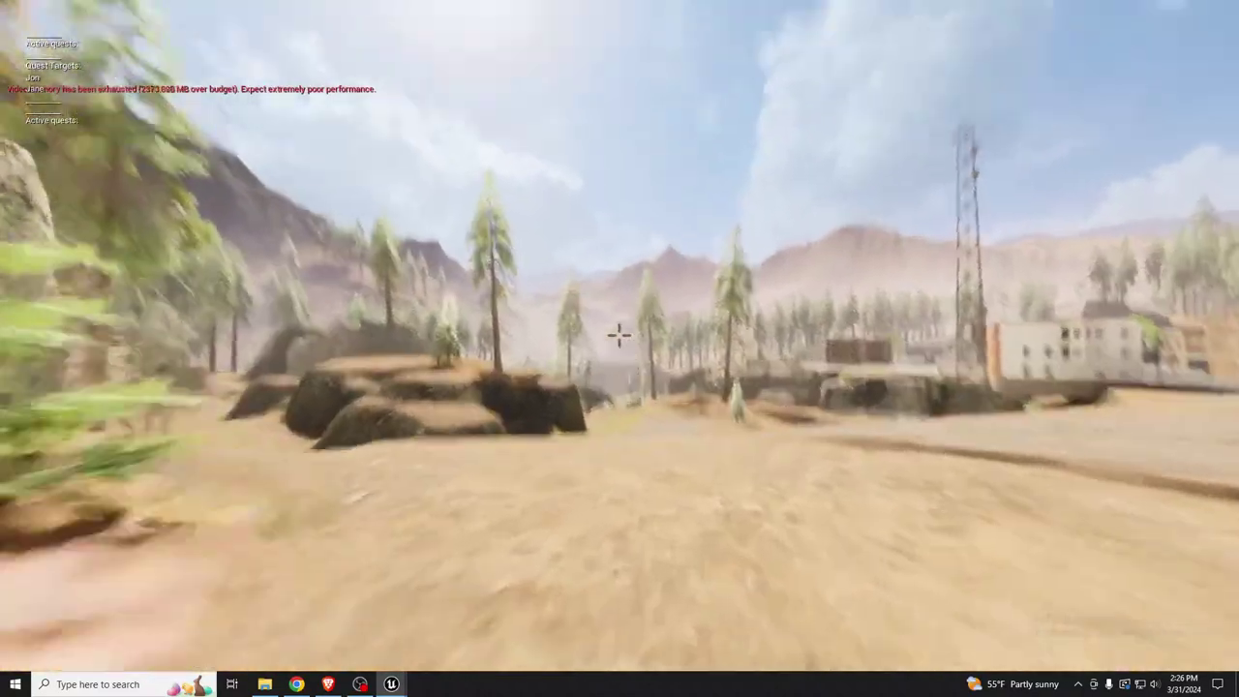
key("w")
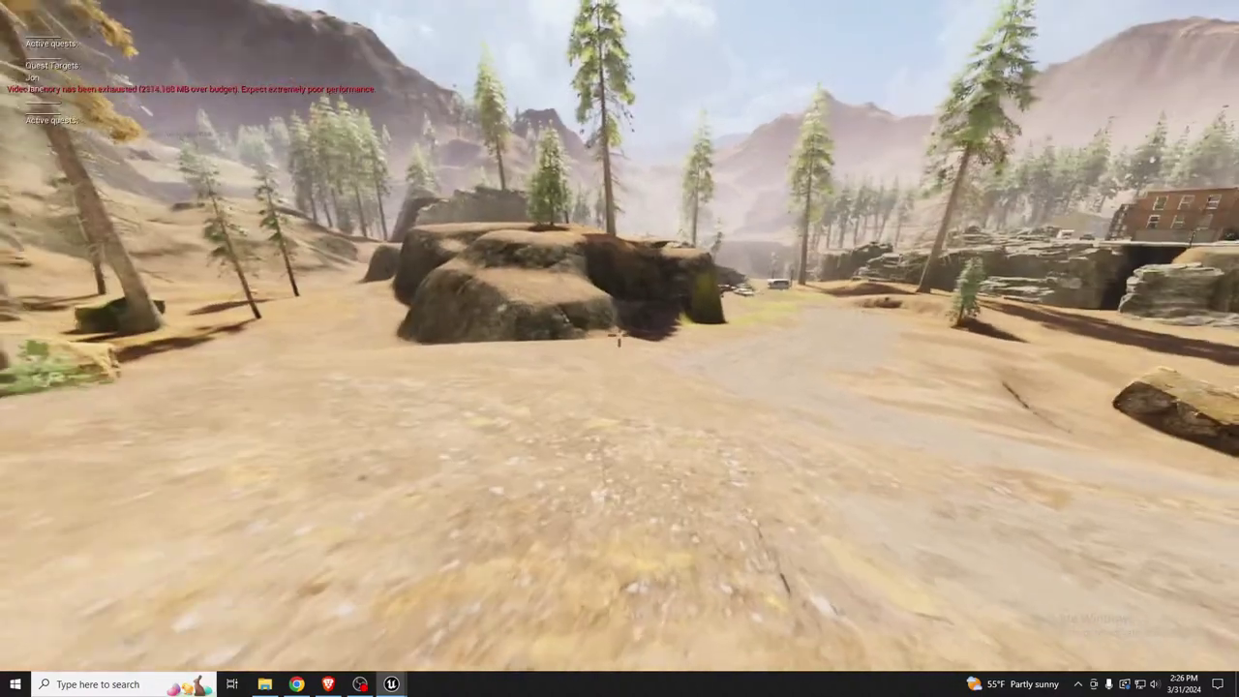
Follow the dirt track below the town past the mossy rock towards the parked vehicles, examining the grass, shadows and distant buildings
key("w")
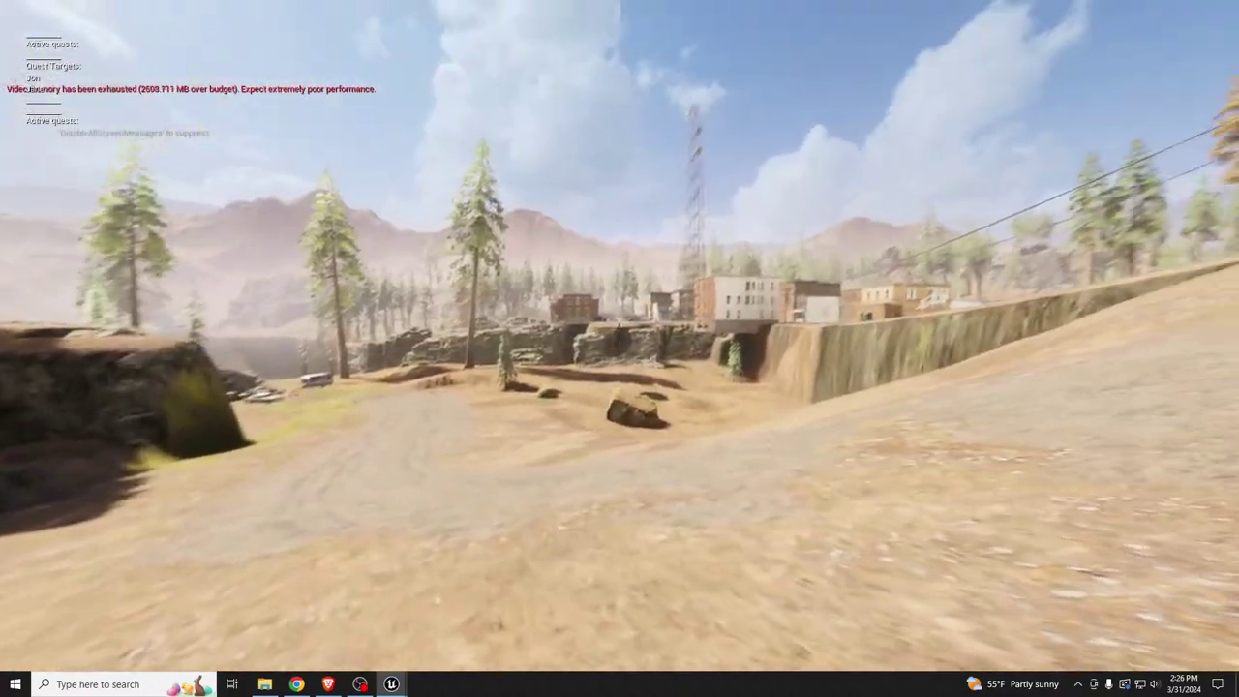
key("w")
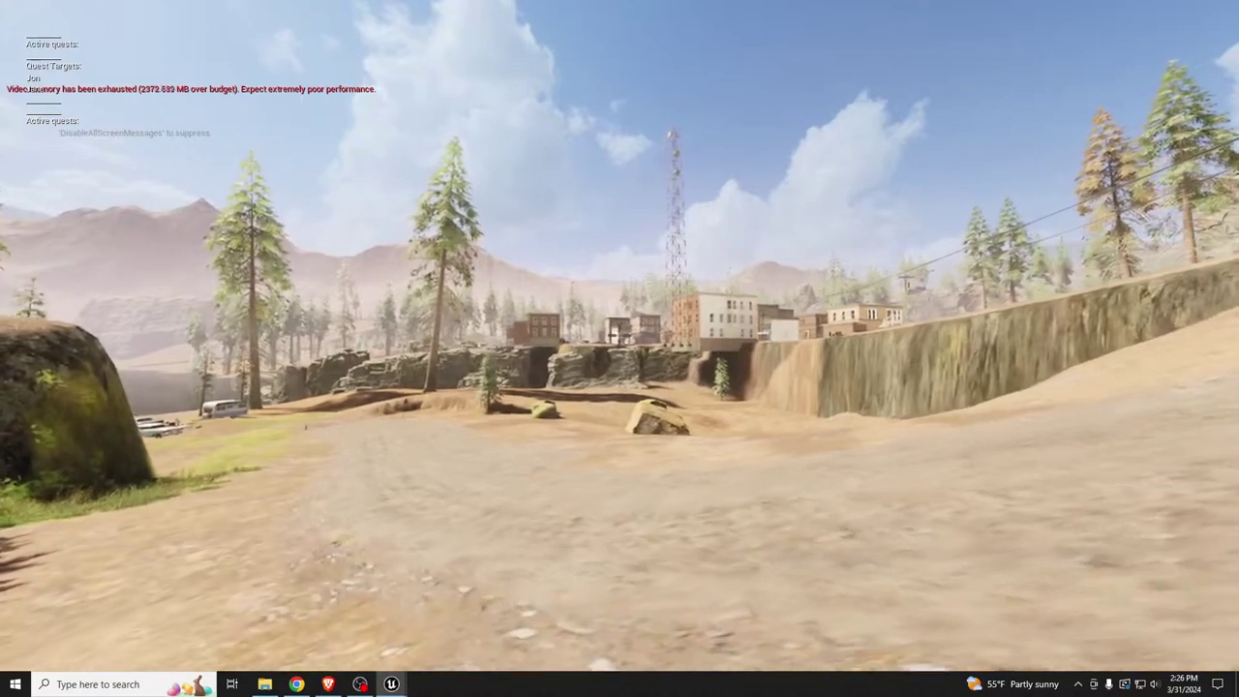
key("w")
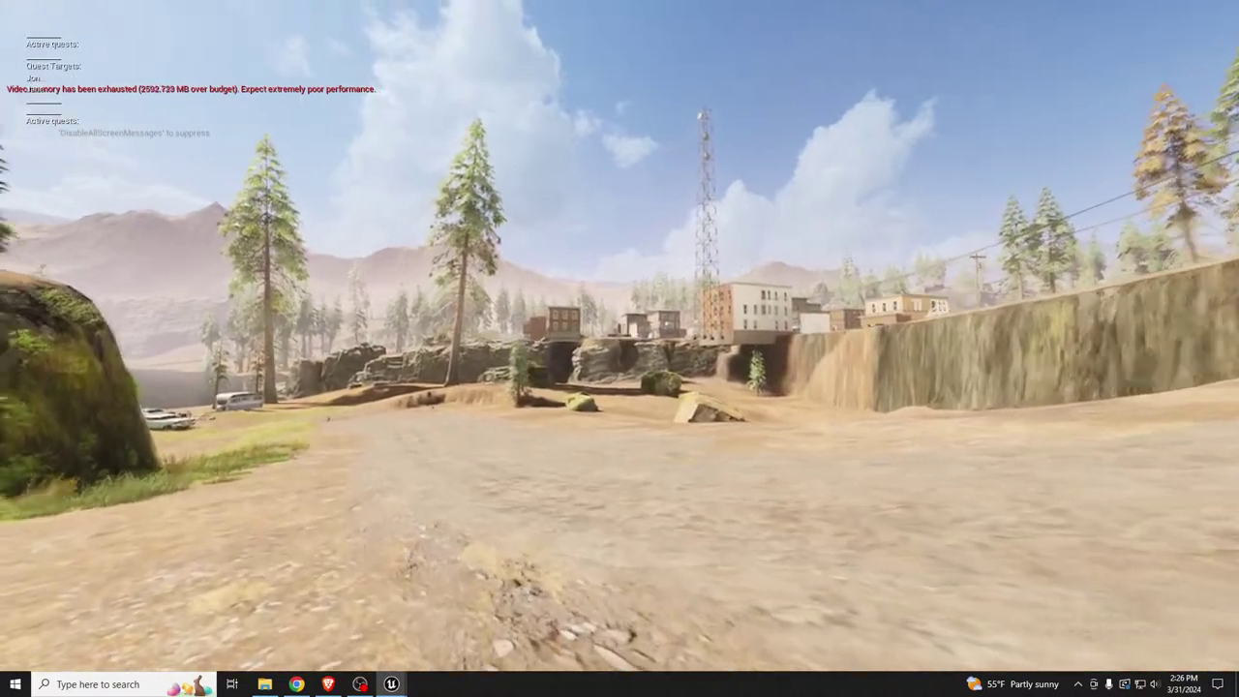
key("w")
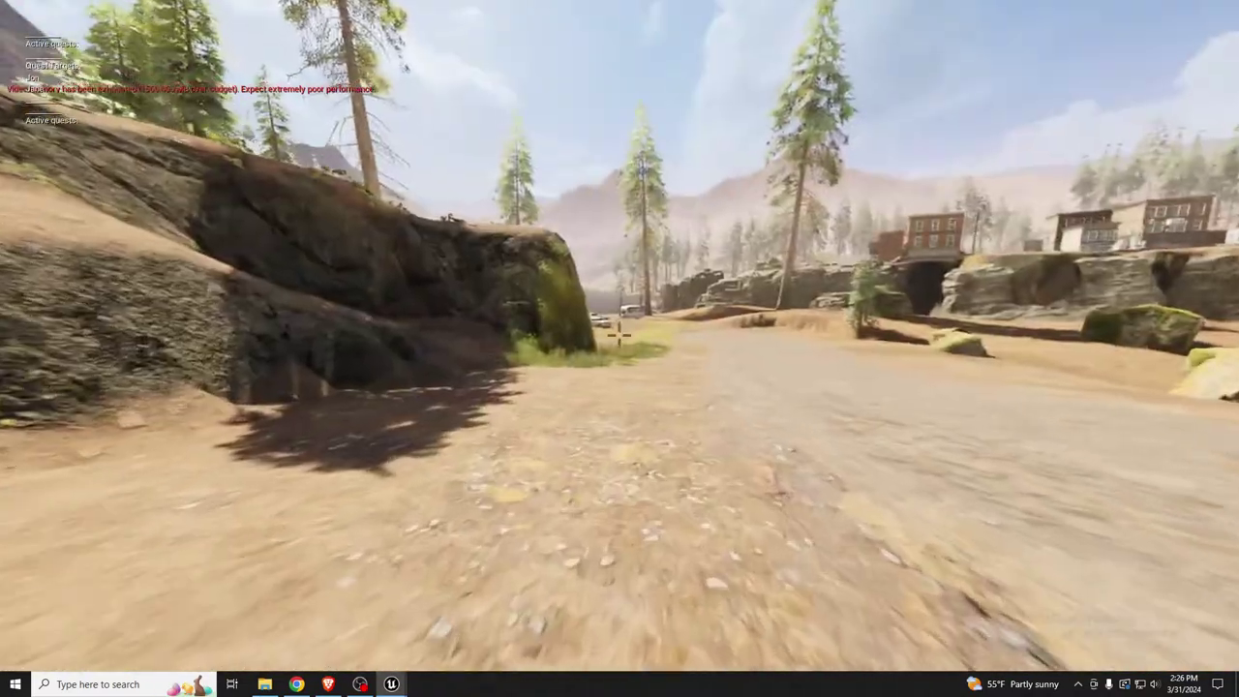
key("w")
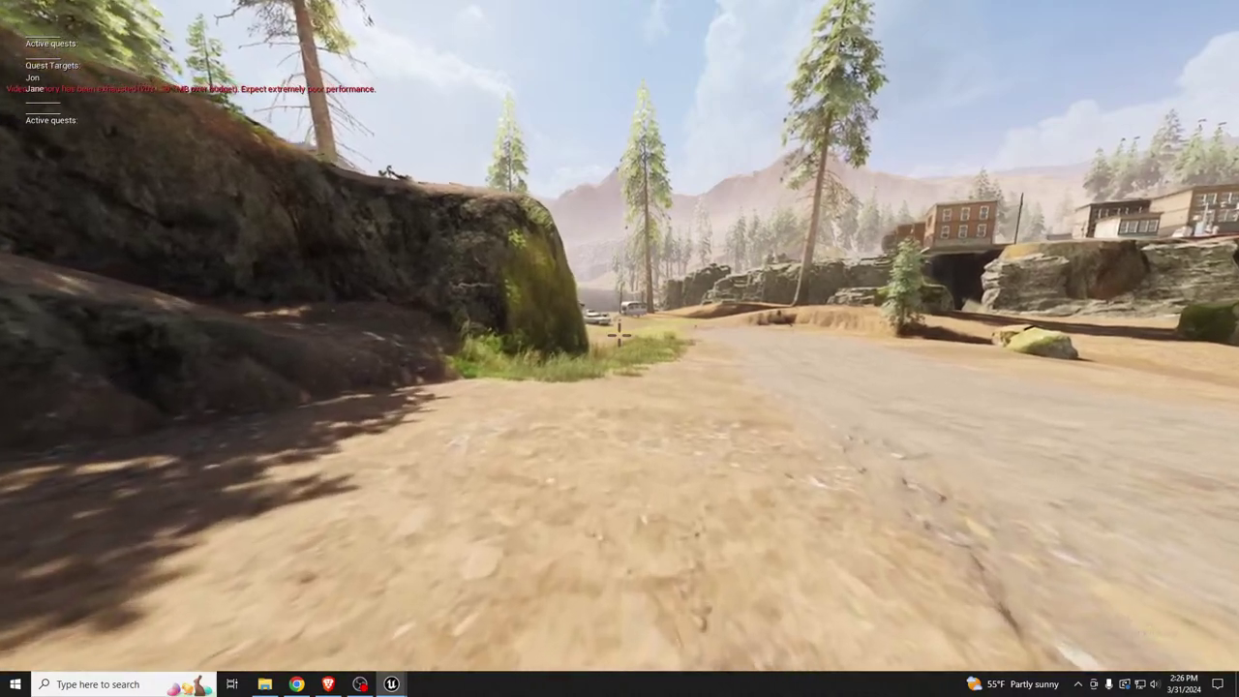
key("w")
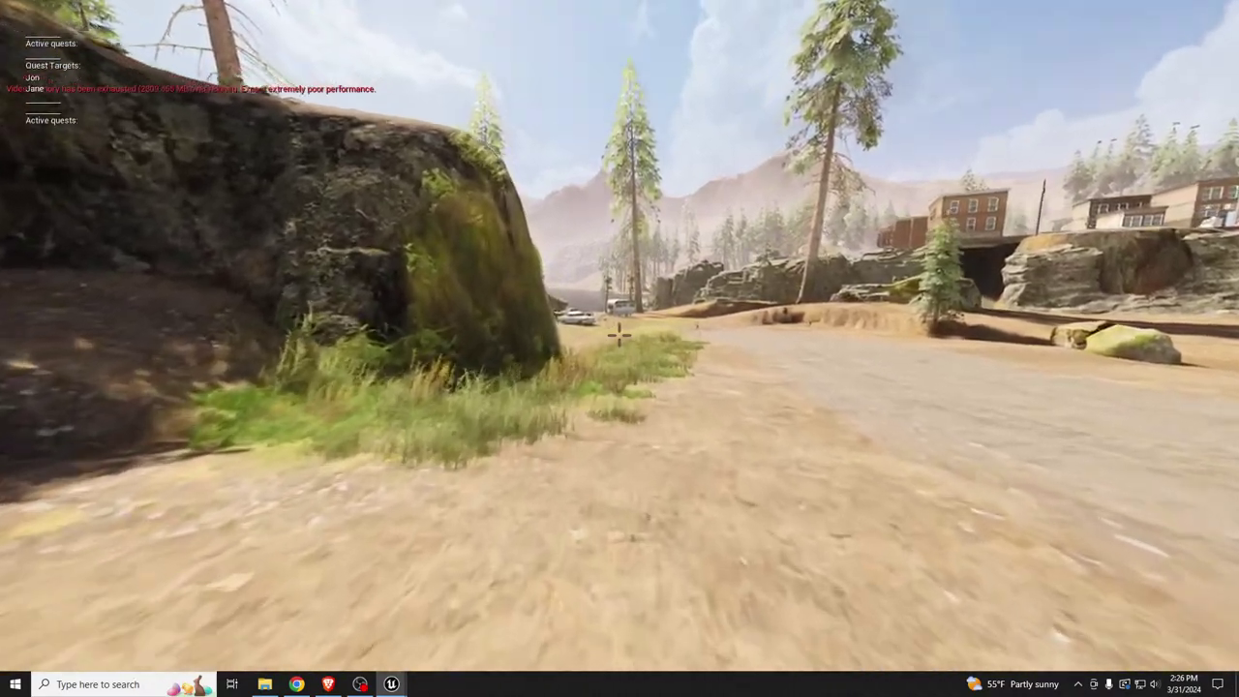
key("w")
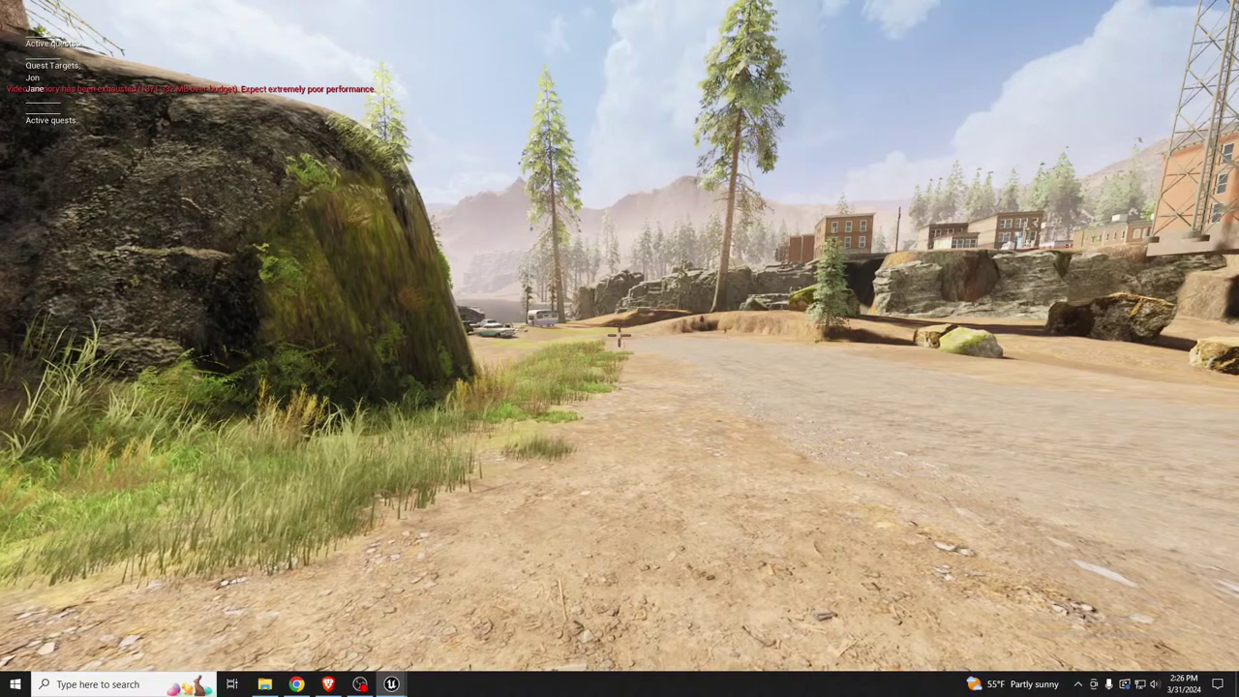
key("w")
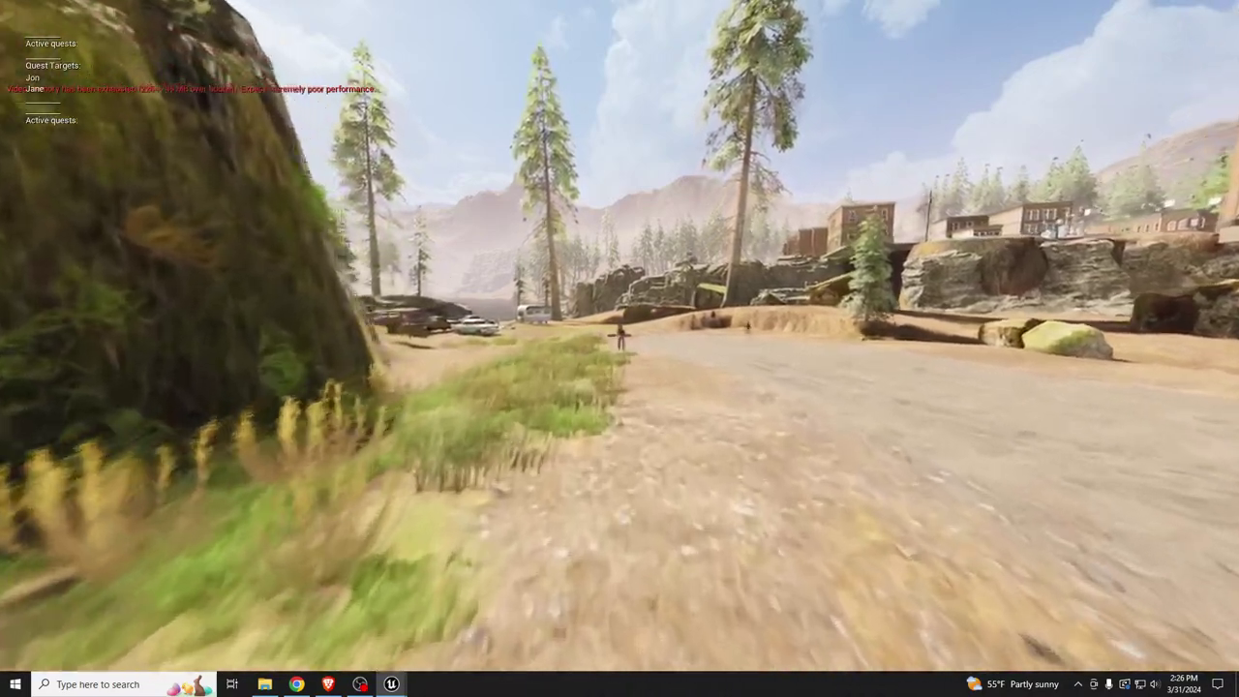
Walk through the playing level past the characters to the parked pickup and picnic area to examine the world from ground level
key("w")
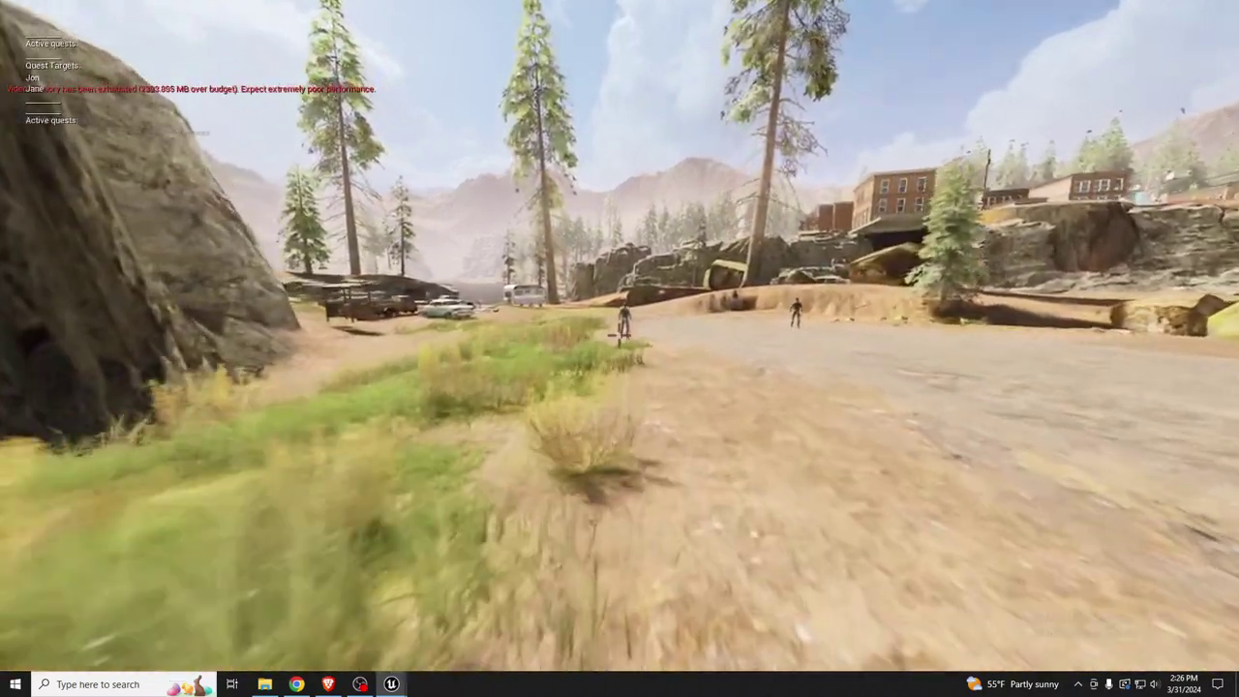
key("w")
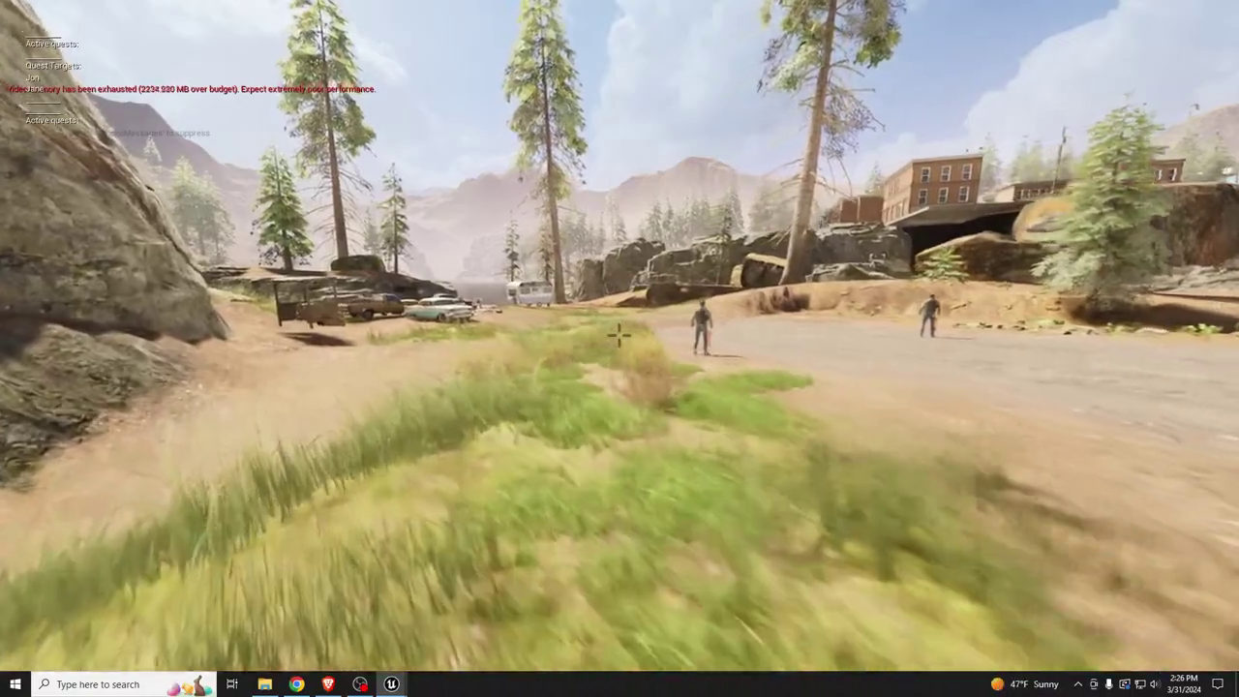
key("w")
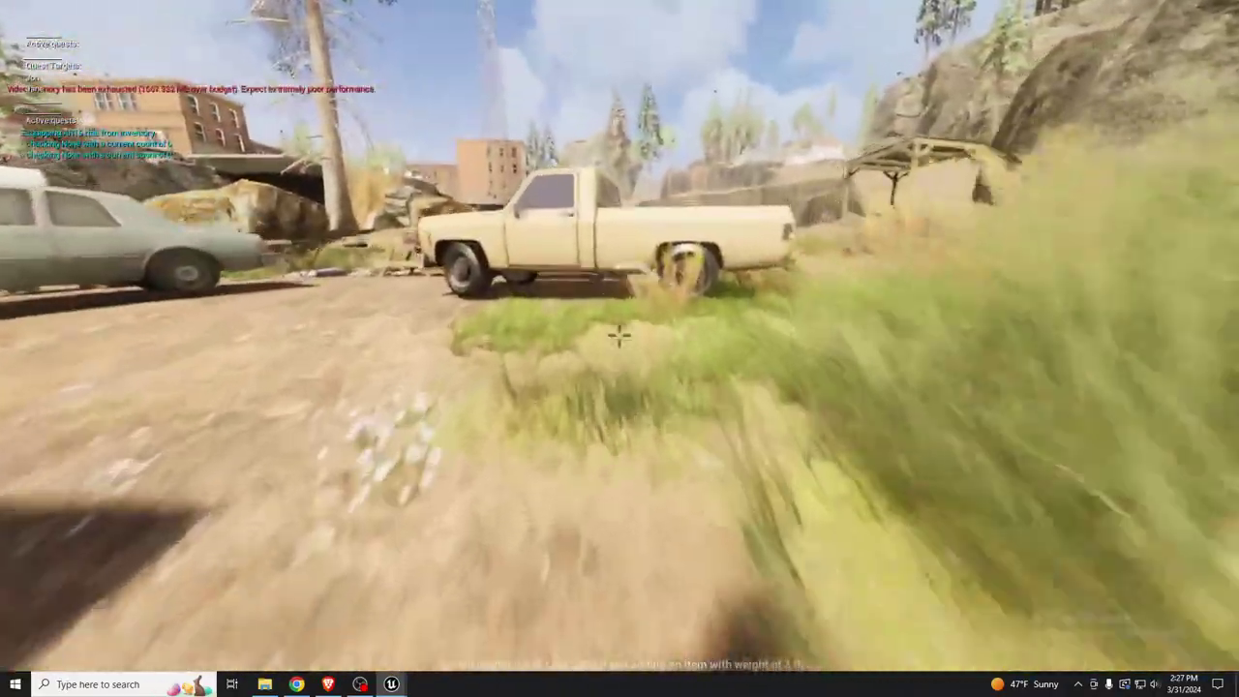
key("w")
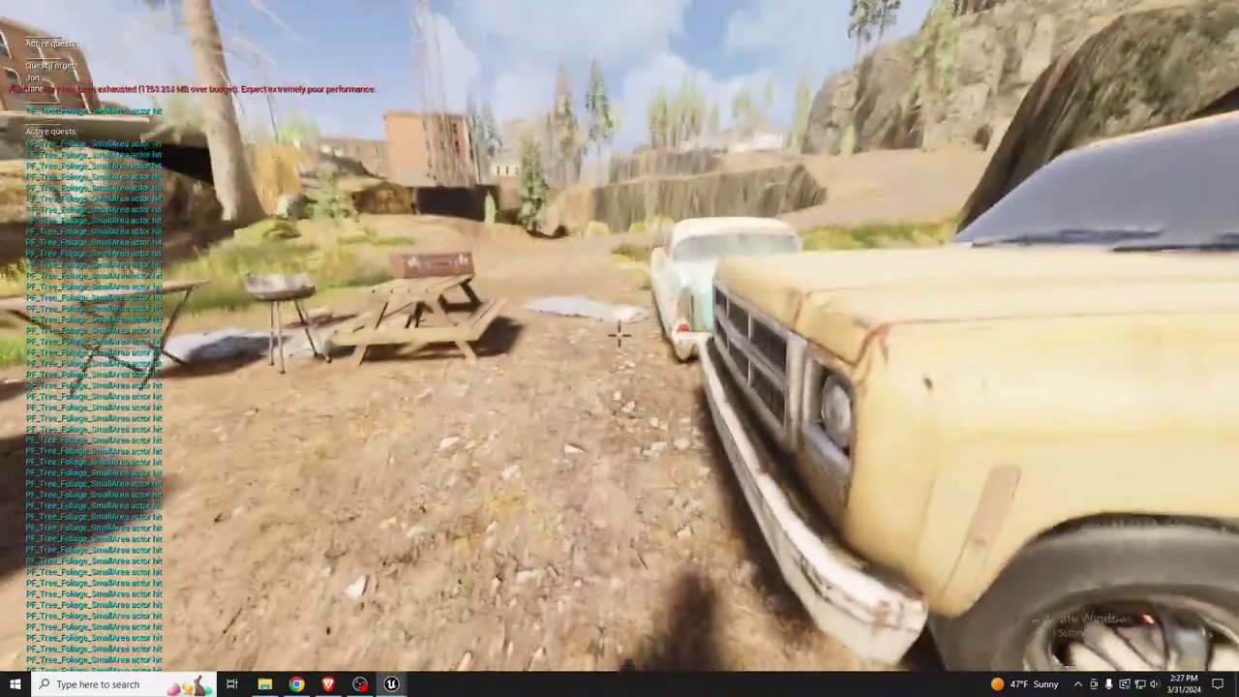
key("w")
key("s")
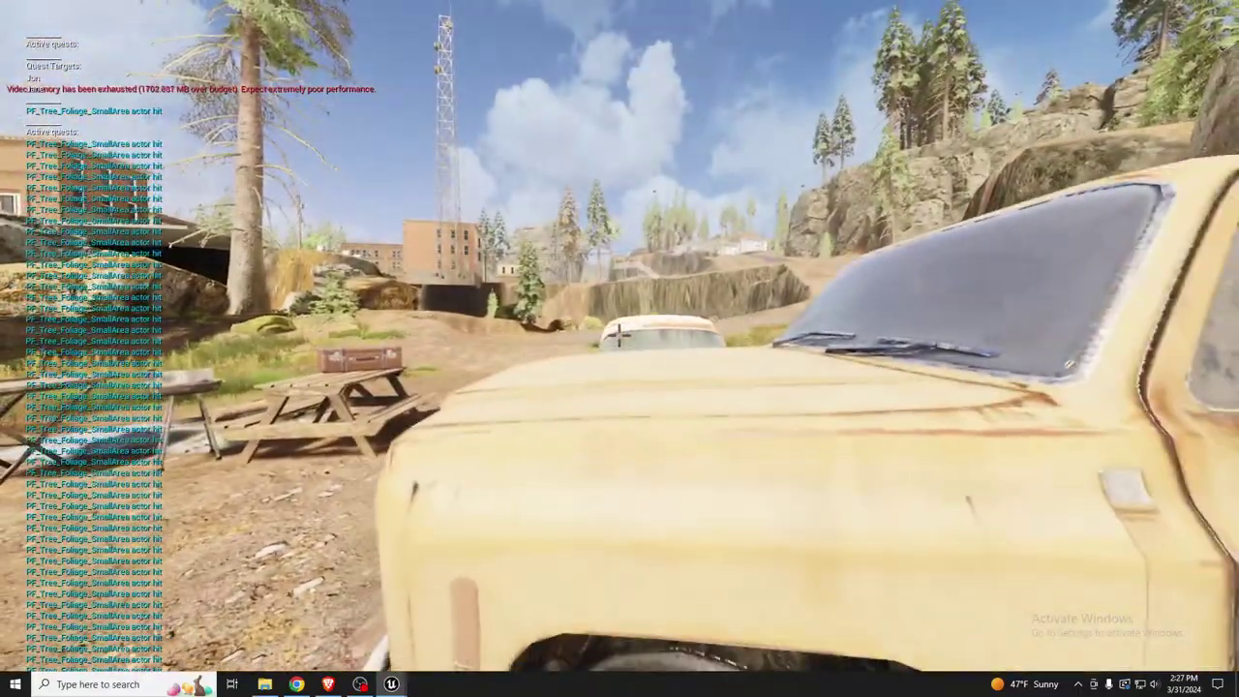
key("w")
key("a")
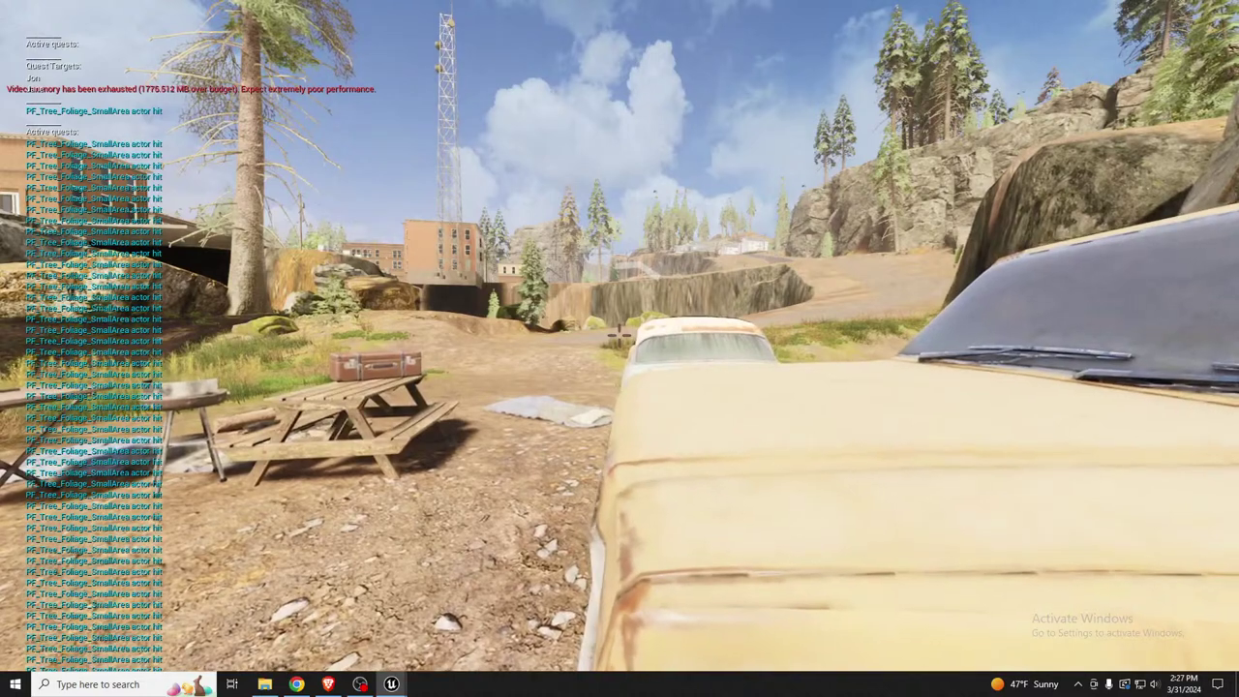
key("s")
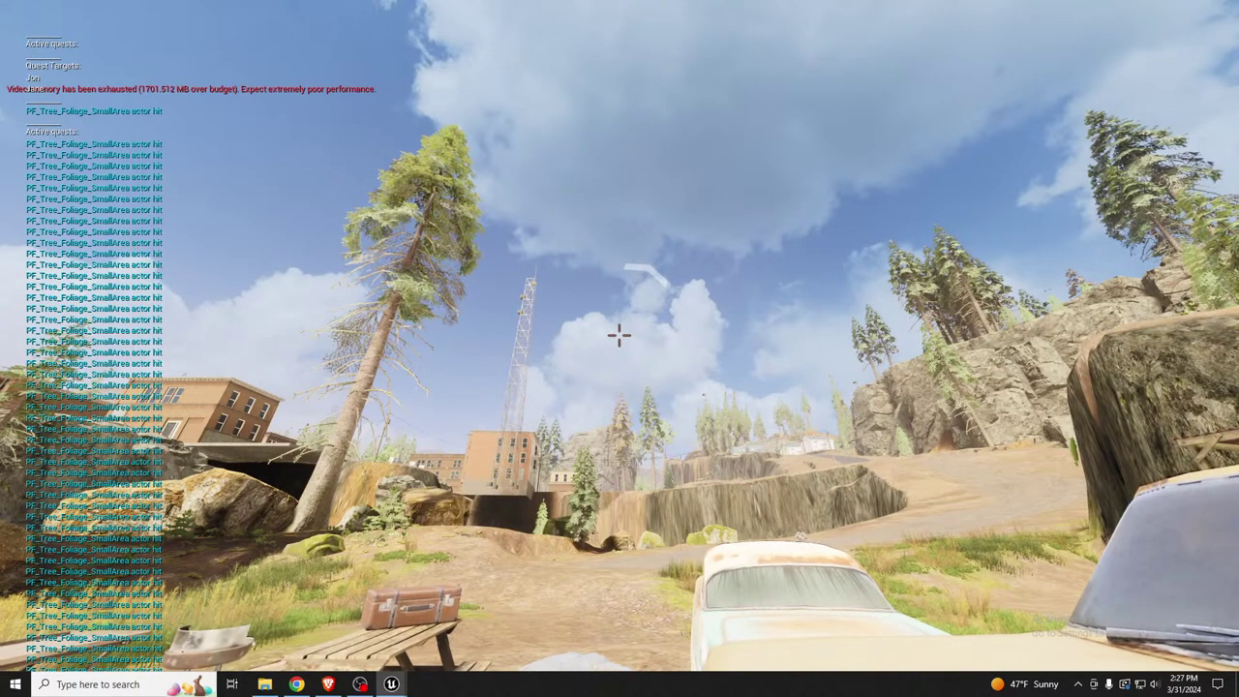
Stop the play session and bring the viewport out of fullscreen back to the normal editor layout
key("Escape")
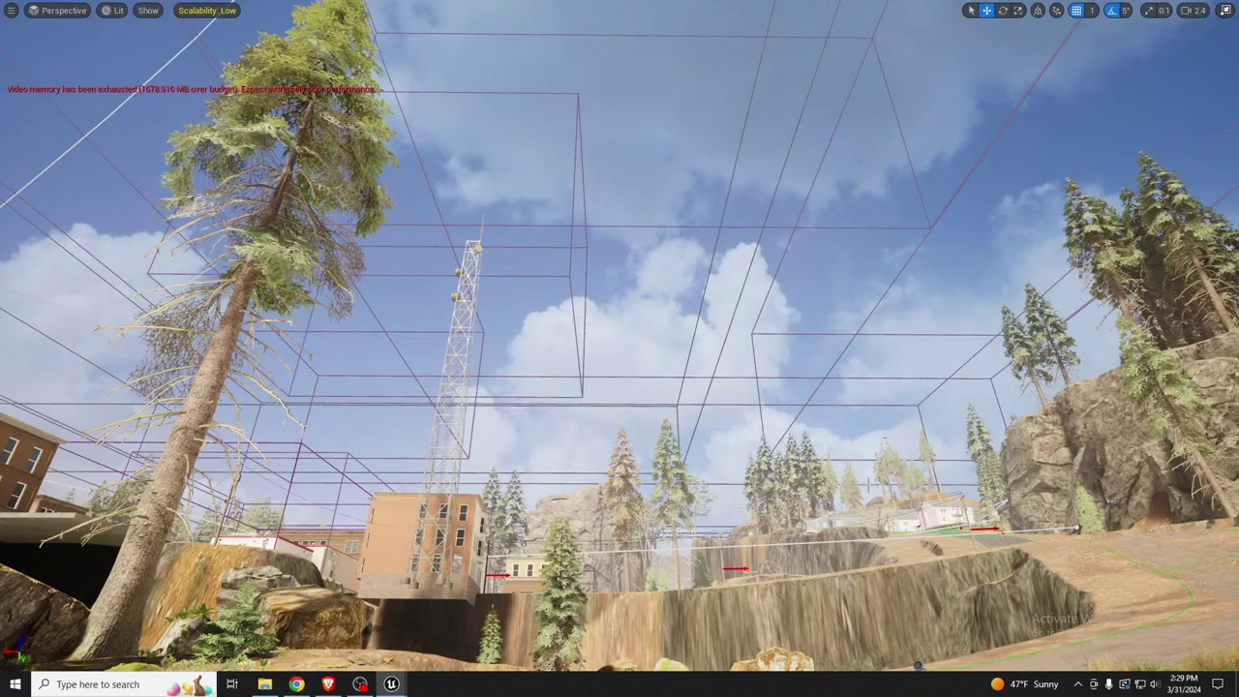
right_click_drag(791, 556, 680, 641)
key("F11")
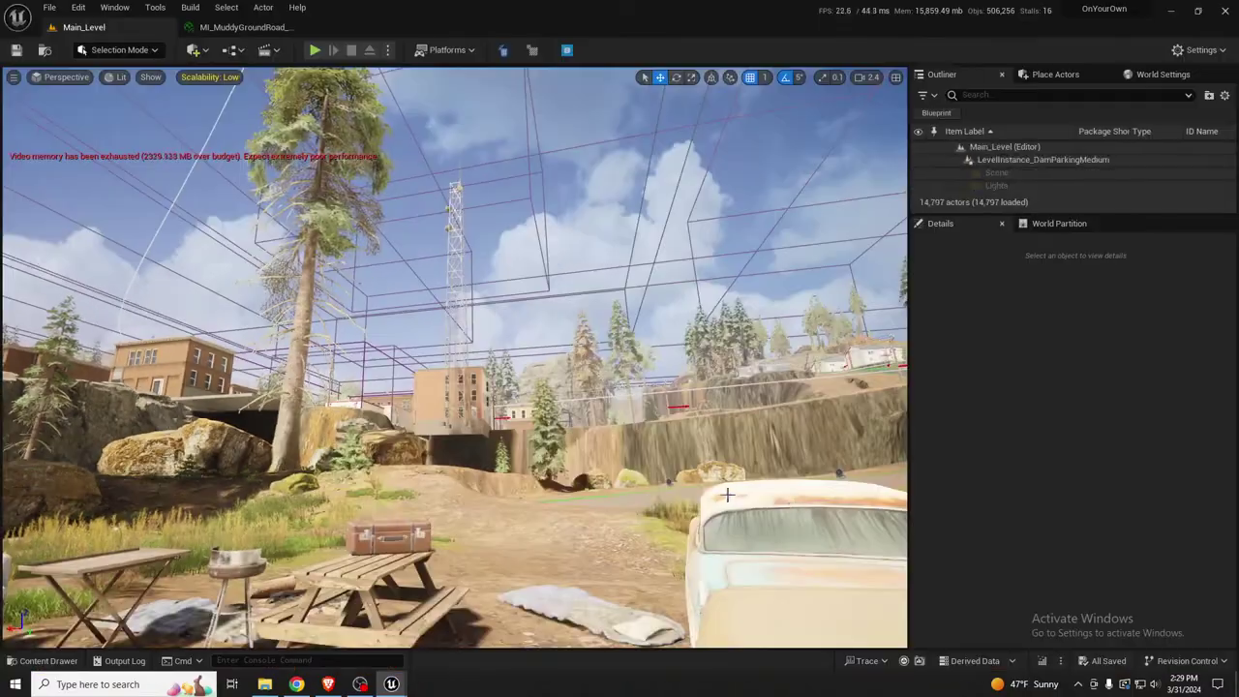
Select the motel level instance and inspect its HLOD and World Partition settings, leaving nothing selected
right_click_drag(680, 557, 453, 562)
key("w")
scroll(534, 521, "up", 3)
right_click_drag(658, 382, 581, 428)
left_click(656, 383)
scroll(1156, 530, "down", 5)
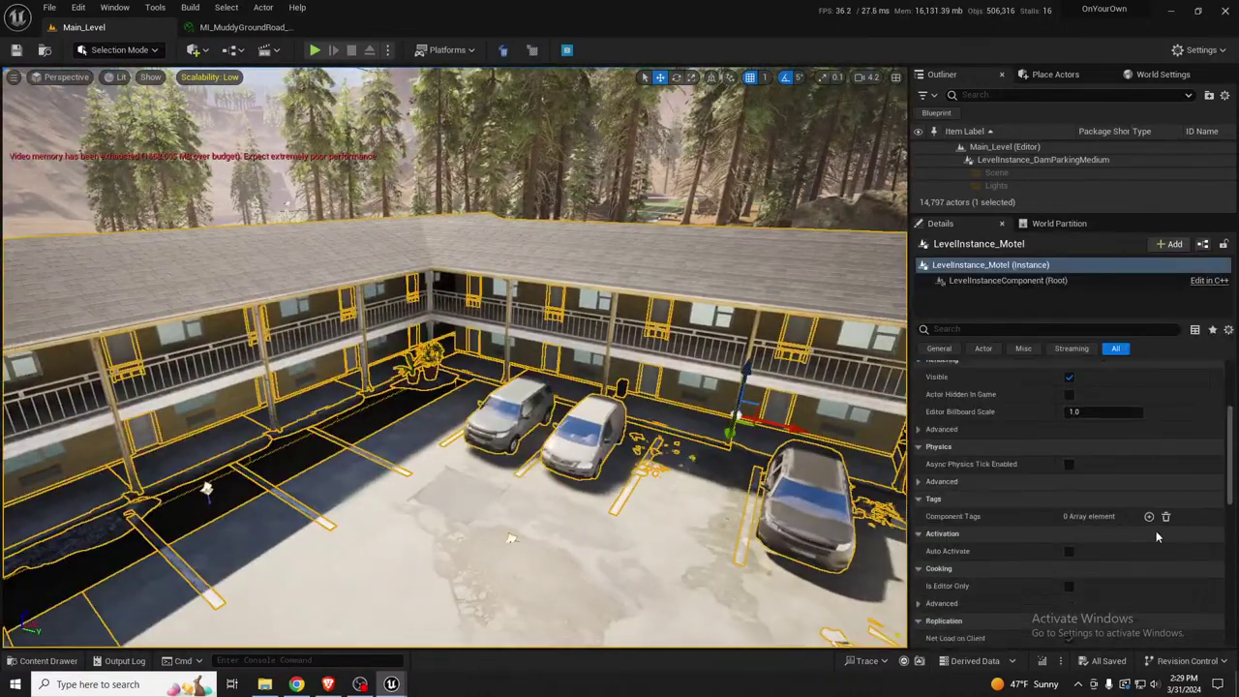
scroll(1123, 544, "down", 6)
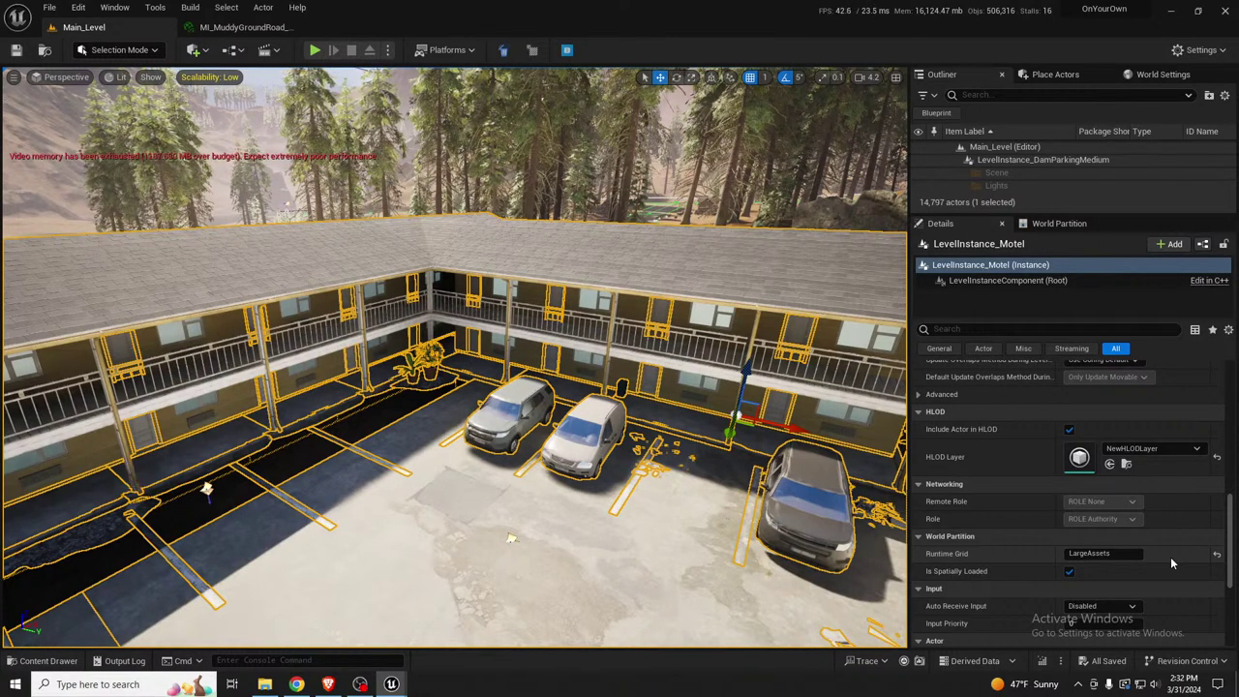
right_click_drag(719, 467, 958, 426)
key("Escape")
Set the editor scalability of all groups to High for viewing the dirt driveway between the houses
key("w")
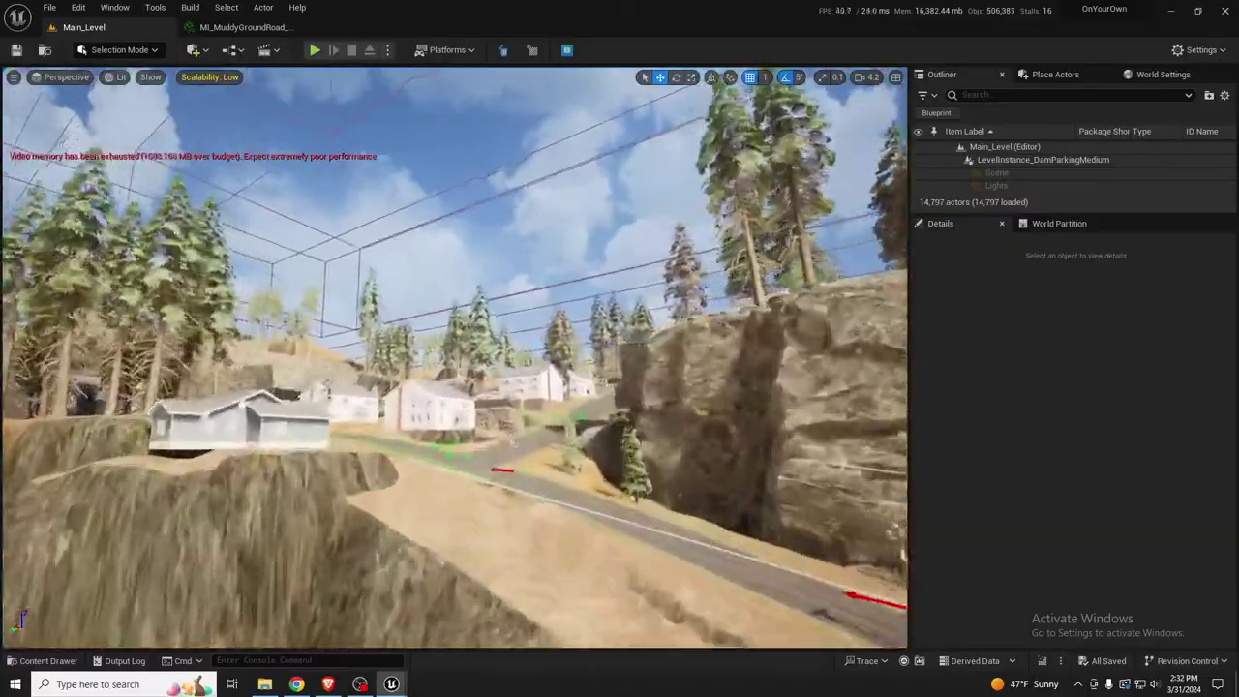
mouse_move(600, 450)
right_mouse_down()
mouse_move(629, 455)
mouse_move(596, 451)
right_mouse_up()
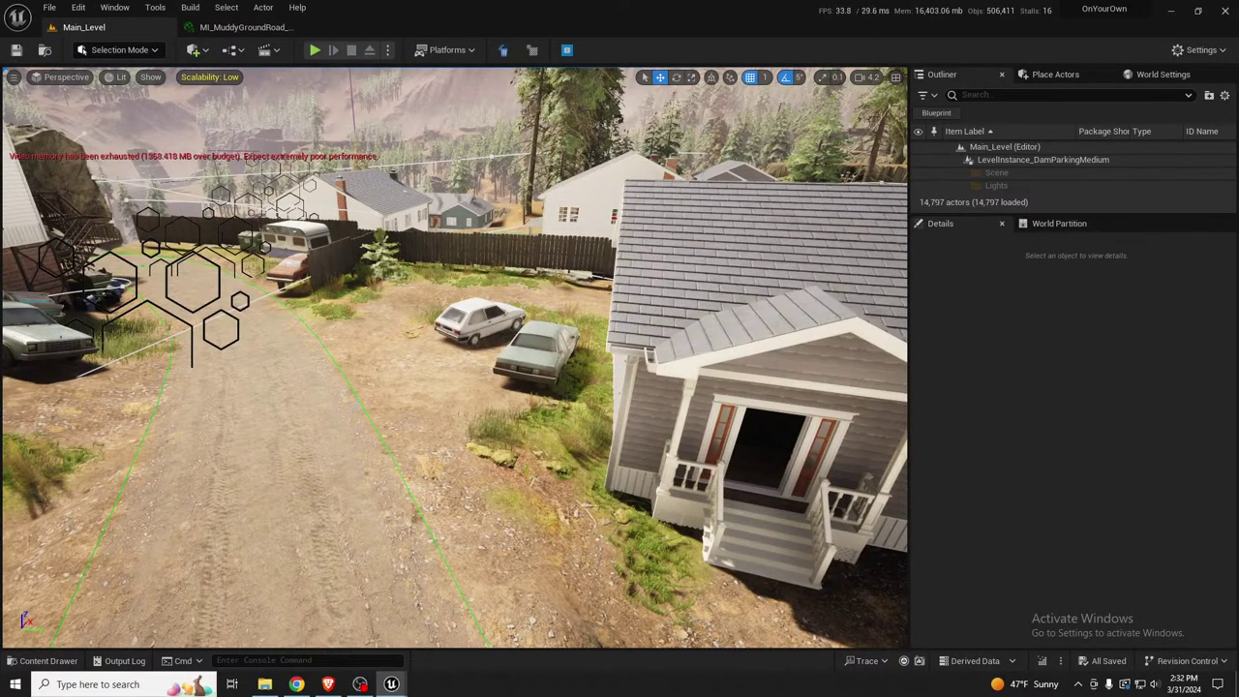
right_click_drag(455, 358, 373, 305)
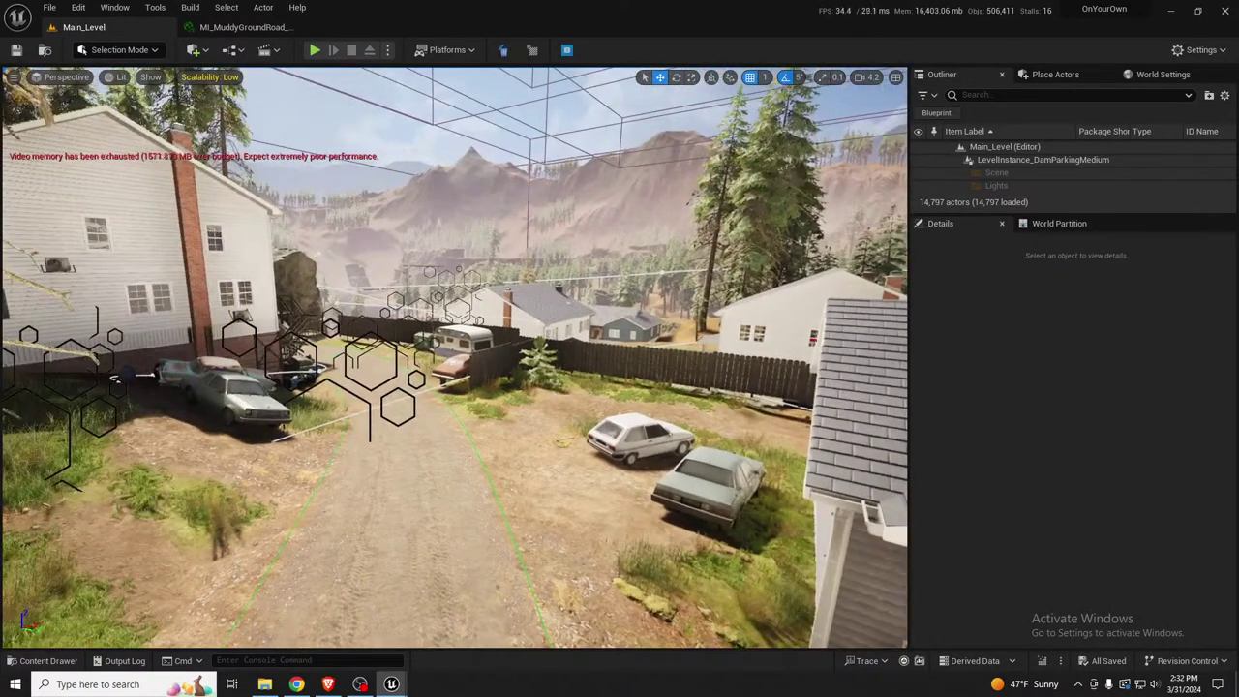
left_click(222, 78)
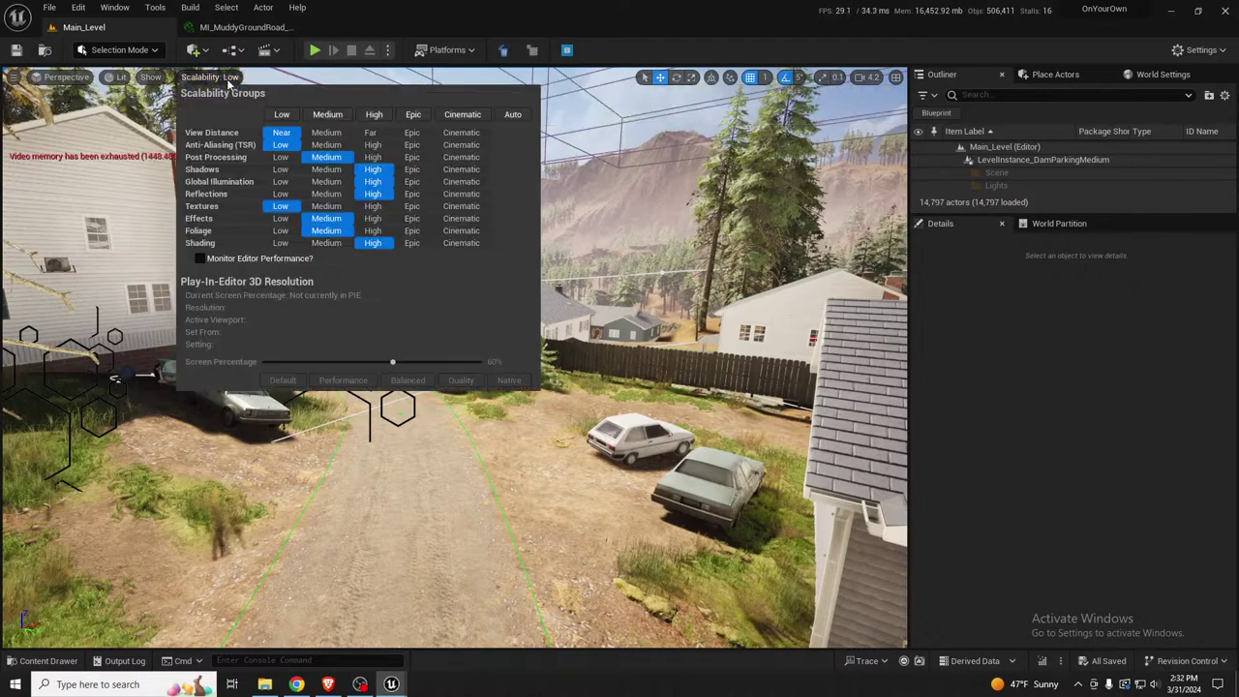
left_click(374, 114)
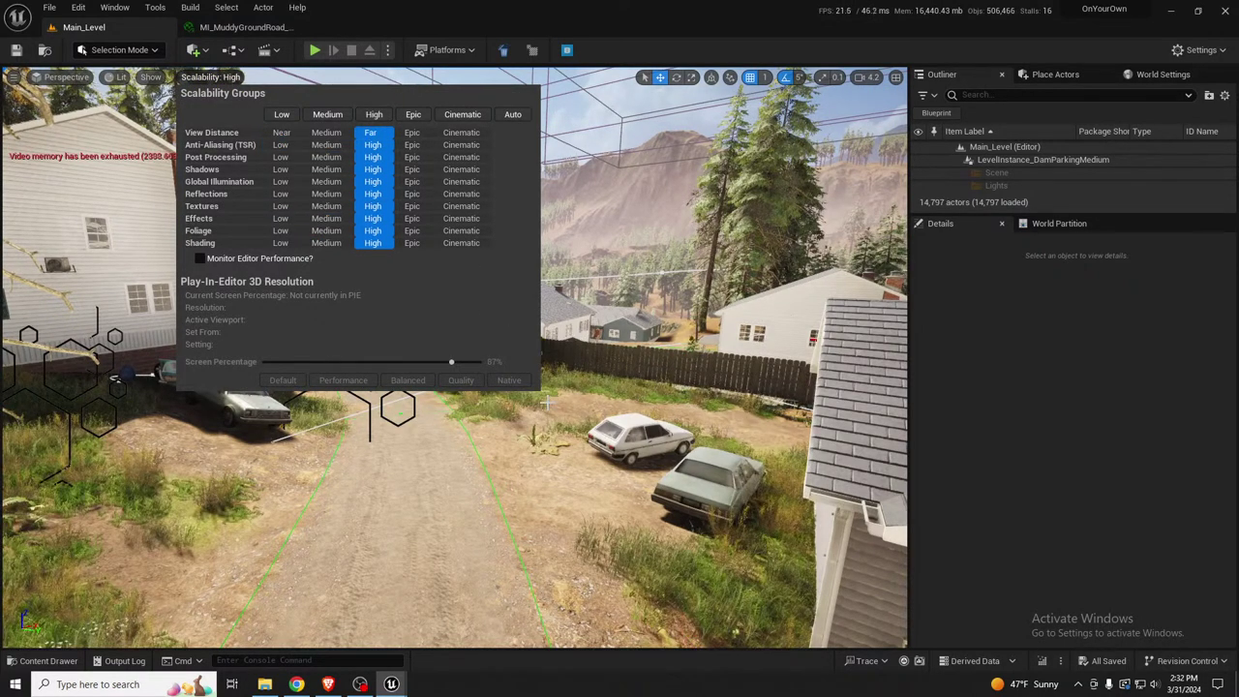
Examine the dirt driveway, the white two-storey house and the road junction beside it at the higher quality
right_click_drag(600, 406, 475, 399)
middle_click_drag(506, 435, 515, 501)
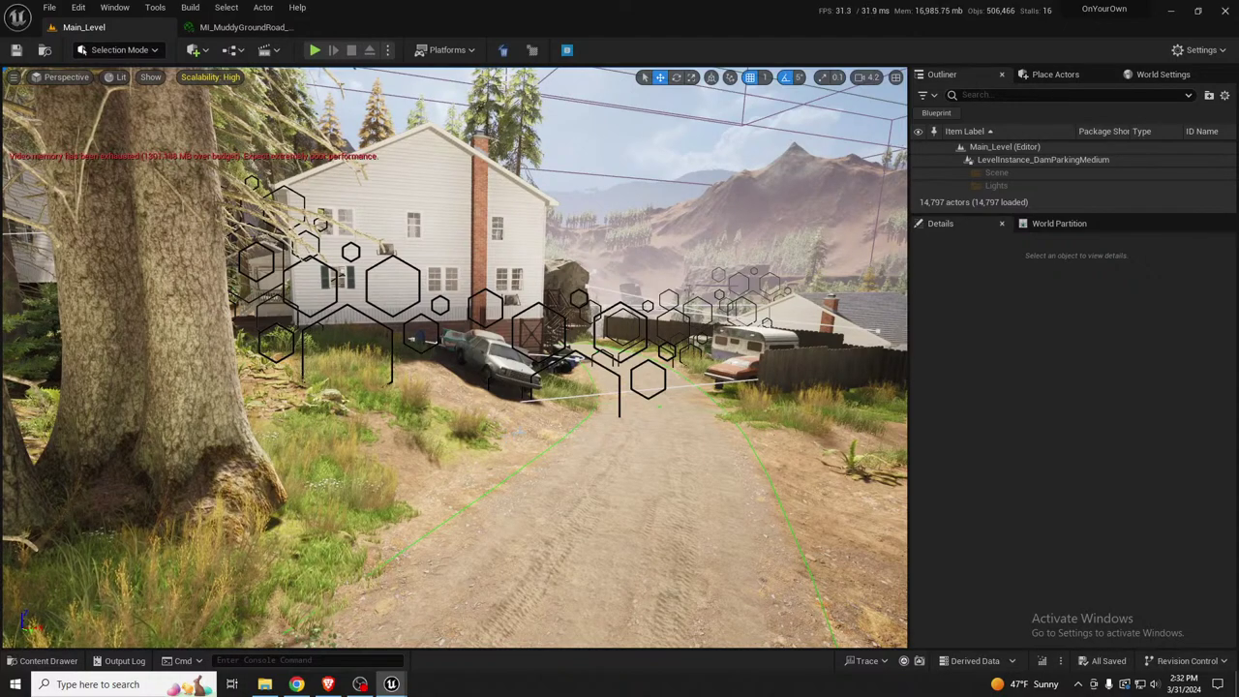
key("s")
right_click_drag(515, 502, 455, 489)
key("w")
key("a")
key("w")
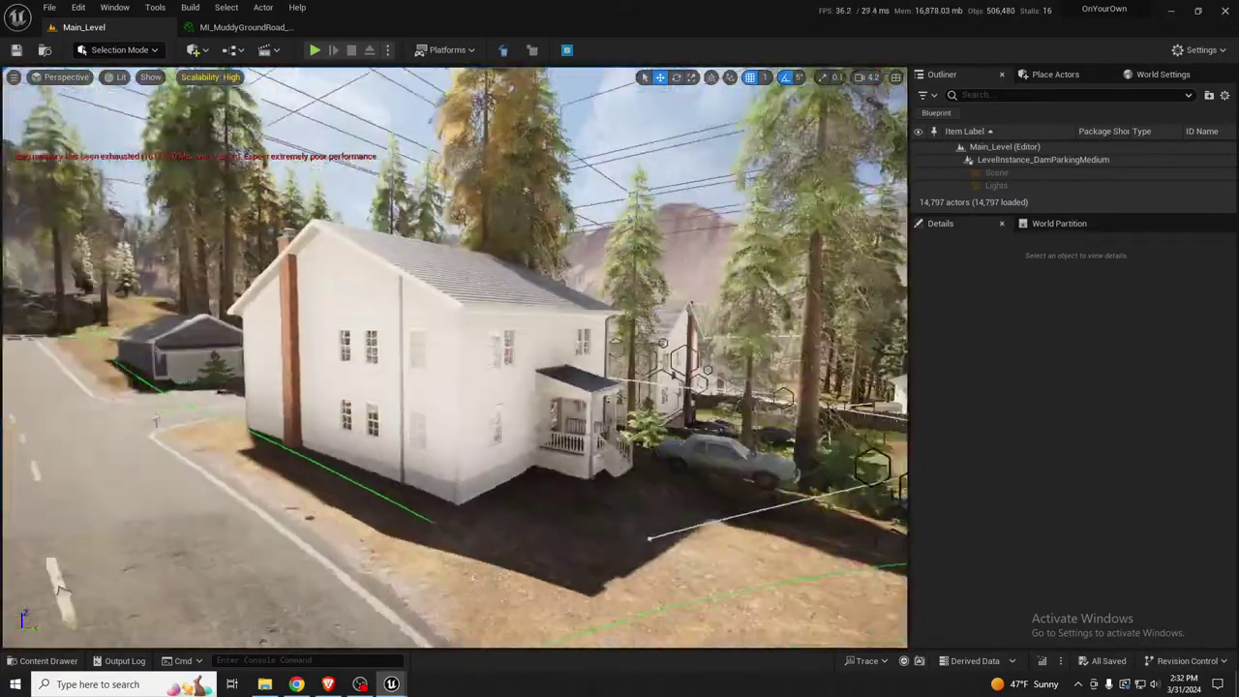
left_click_drag(56, 586, 776, 579)
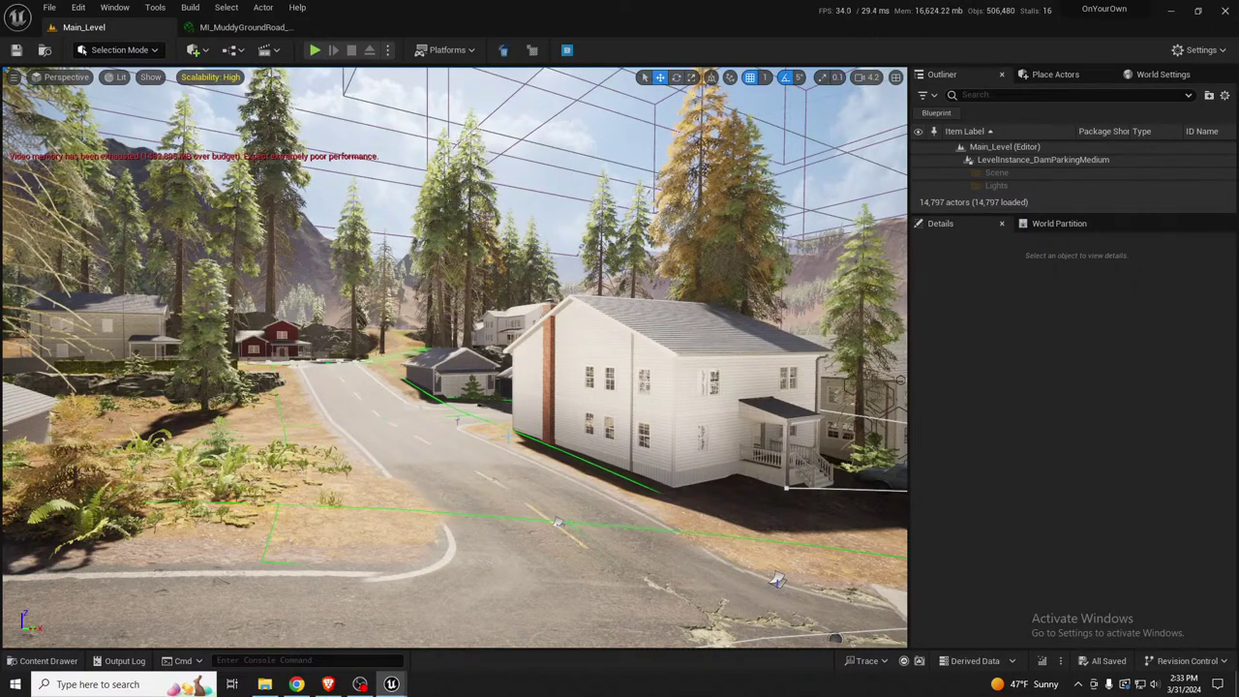
Inspect the roadside lots and select the grey houses' level instance to view its HLOD and World Partition settings
right_click_drag(455, 358, 358, 381)
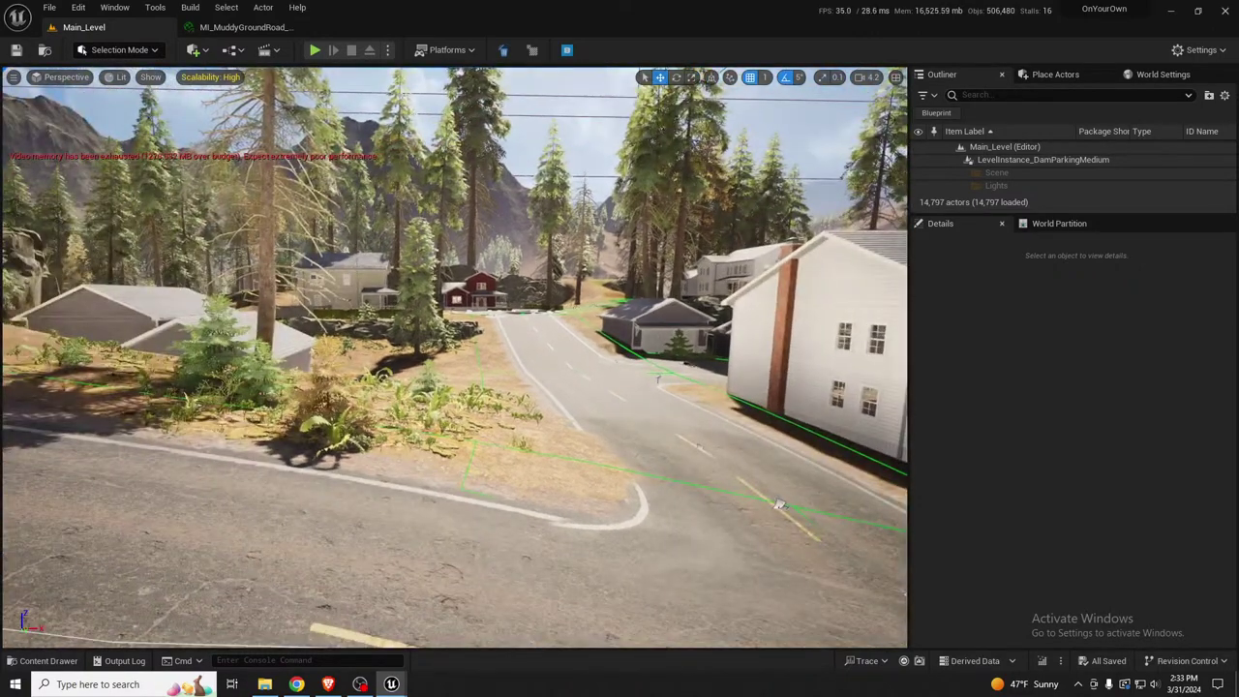
key("w")
right_click_drag(455, 358, 525, 361)
key("d")
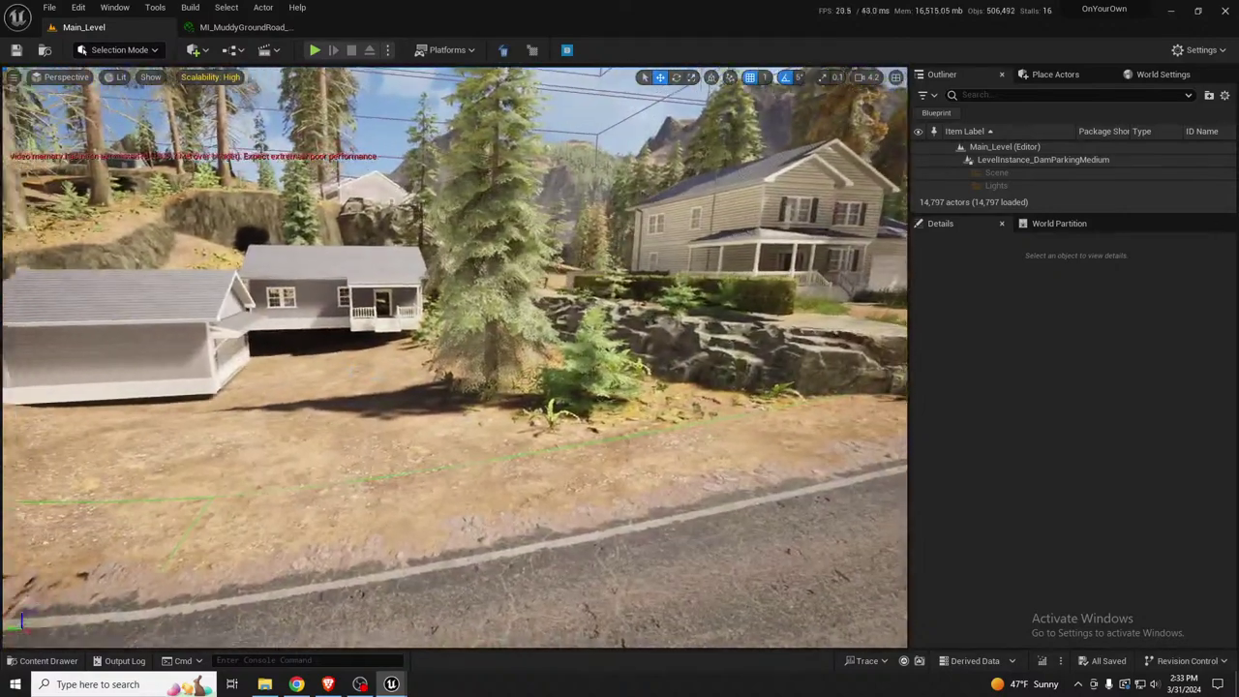
left_click_drag(703, 504, 610, 504)
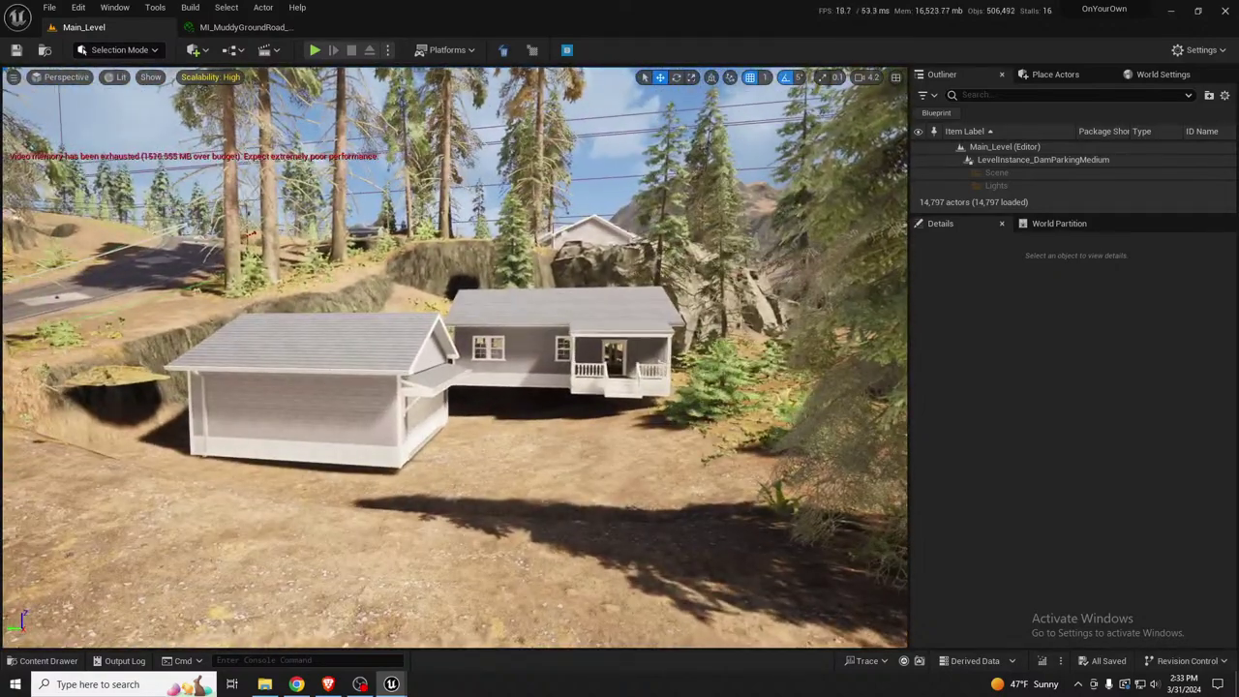
left_click(342, 395)
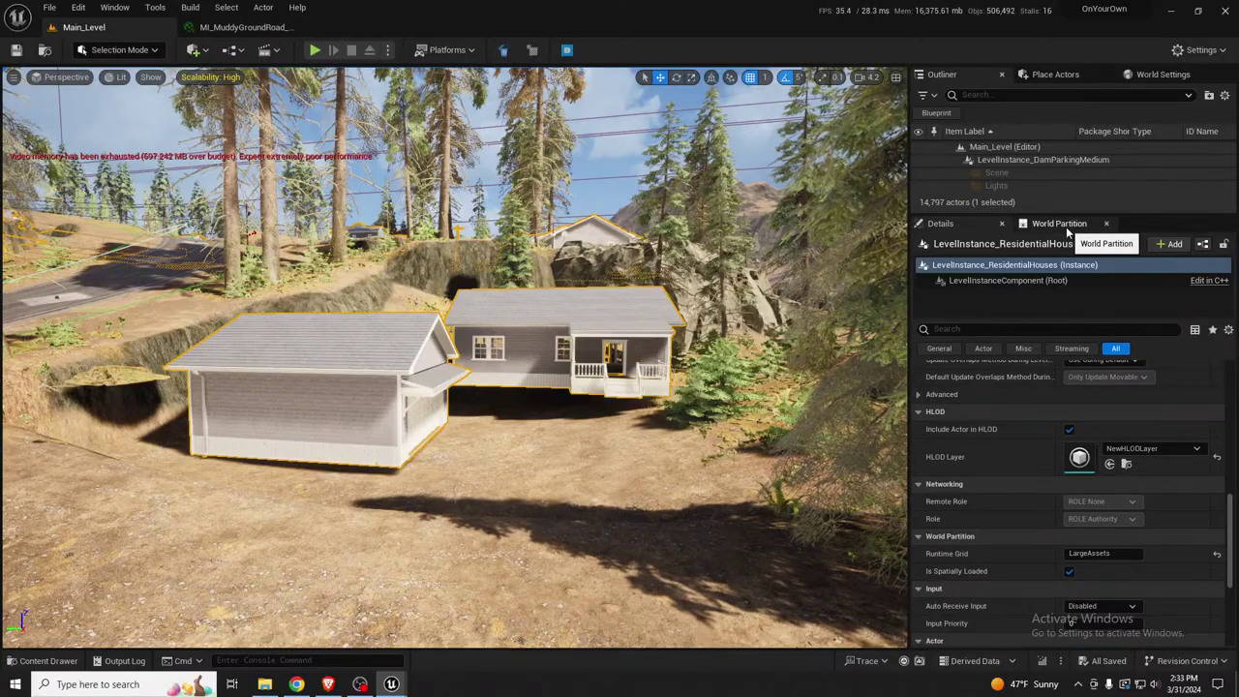
Duplicate the large rock behind the grey houses and place the copy over the bare cliff beside it
right_click_drag(620, 387, 591, 402)
key("s")
key("w")
key("w")
left_click(620, 388)
key("s")
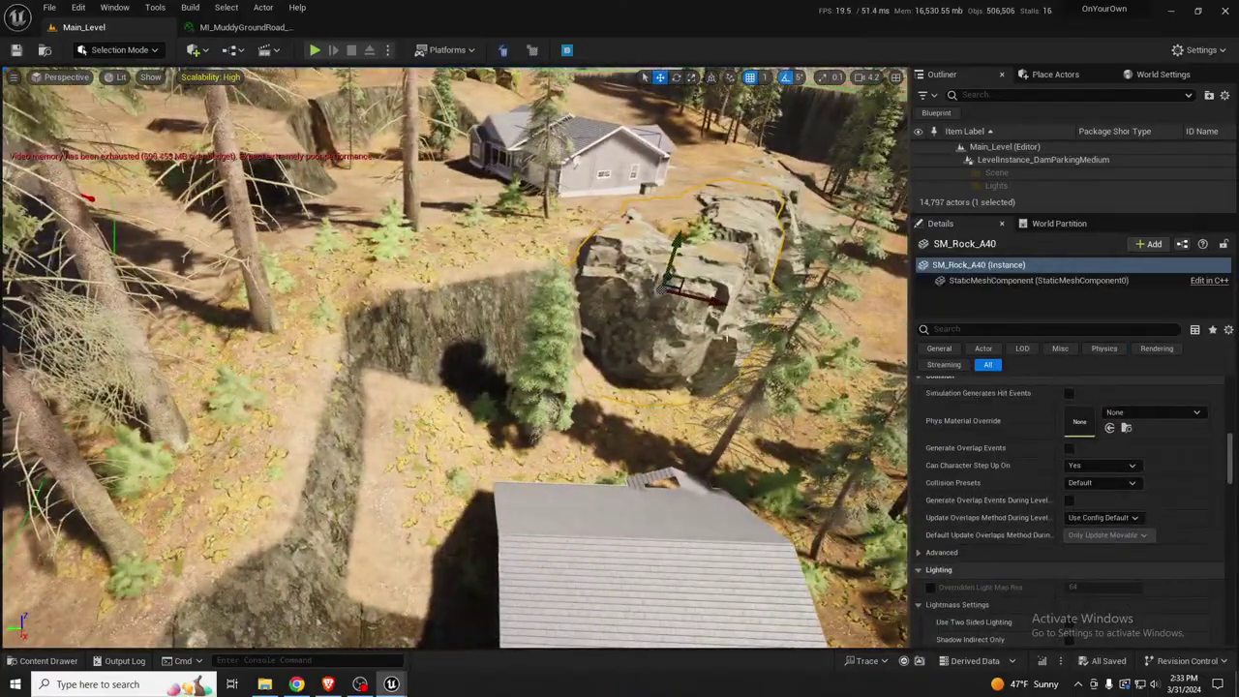
left_click_drag(673, 287, 440, 366, "alt")
Rotate the copied rock and nudge it so that it covers the cliff face behind the grey house
key("e")
left_click_drag(447, 418, 592, 413)
key("w")
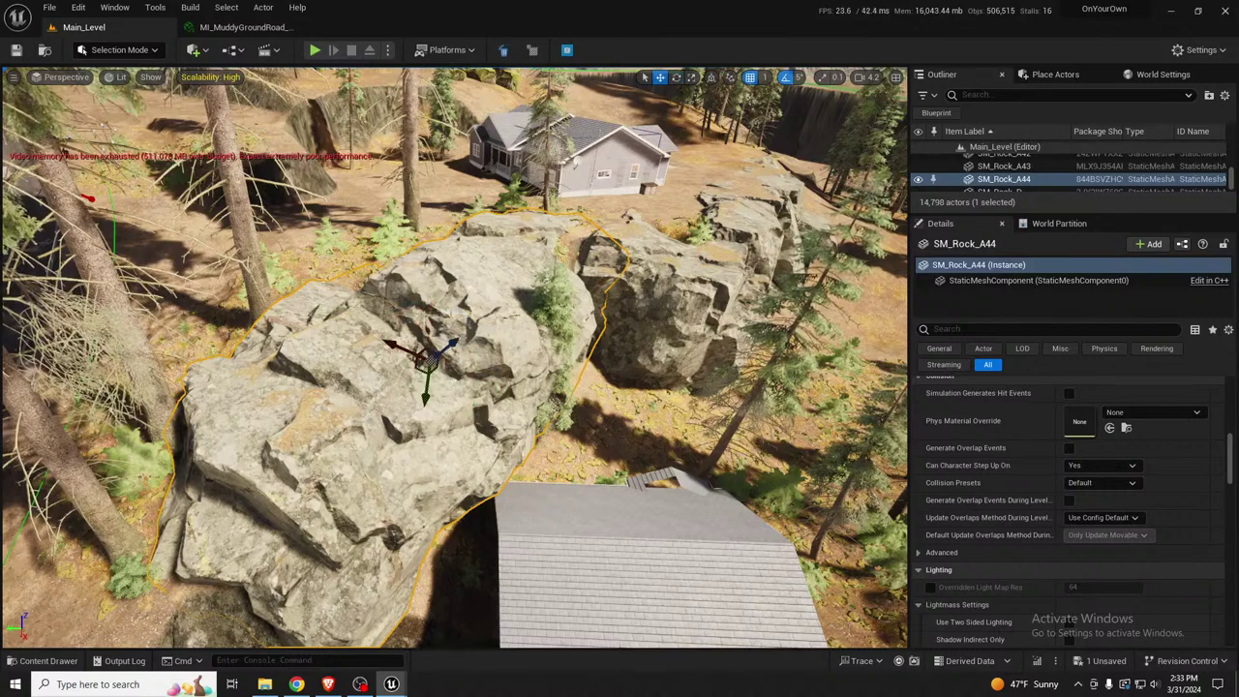
mouse_move(419, 368)
left_mouse_down()
mouse_move(410, 397)
mouse_move(418, 373)
mouse_move(421, 383)
left_mouse_up()
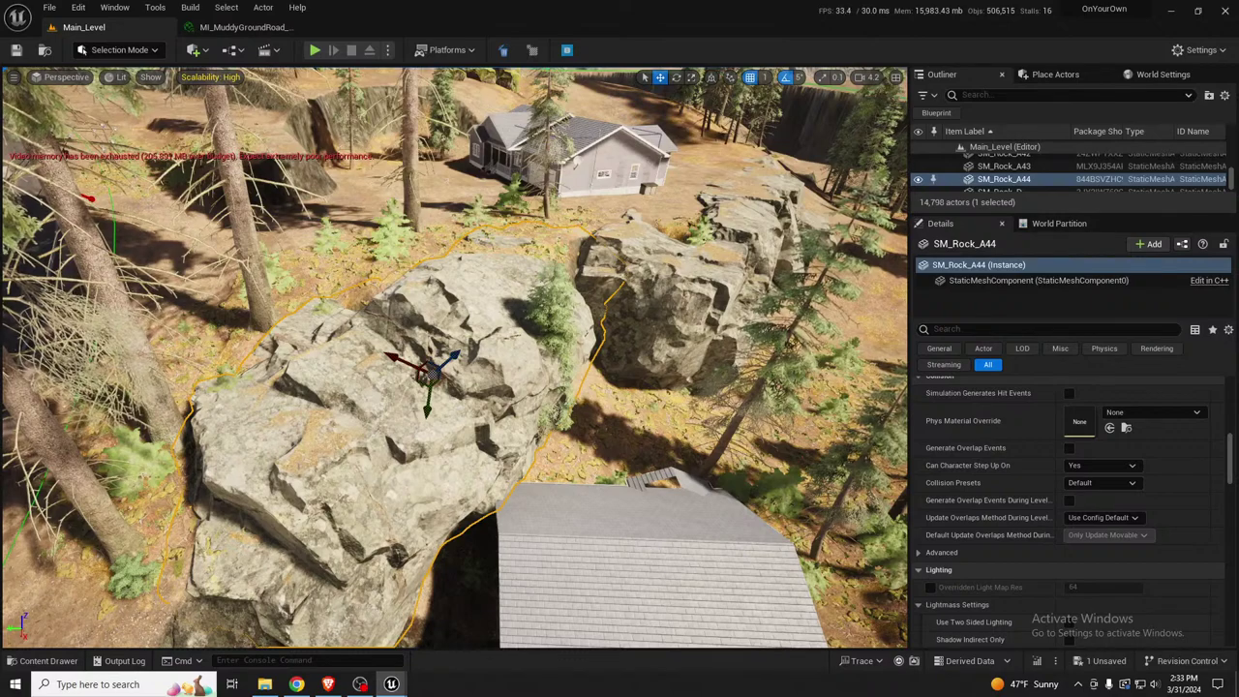
Duplicate the placed rock towards the road behind the nearer roof and set the copy's scale to 2.0 on all axes
mouse_move(455, 358)
right_mouse_down()
mouse_move(358, 436)
mouse_move(373, 378)
mouse_move(455, 358)
right_mouse_up()
scroll(1201, 512, "up", 5)
scroll(1202, 512, "up", 5)
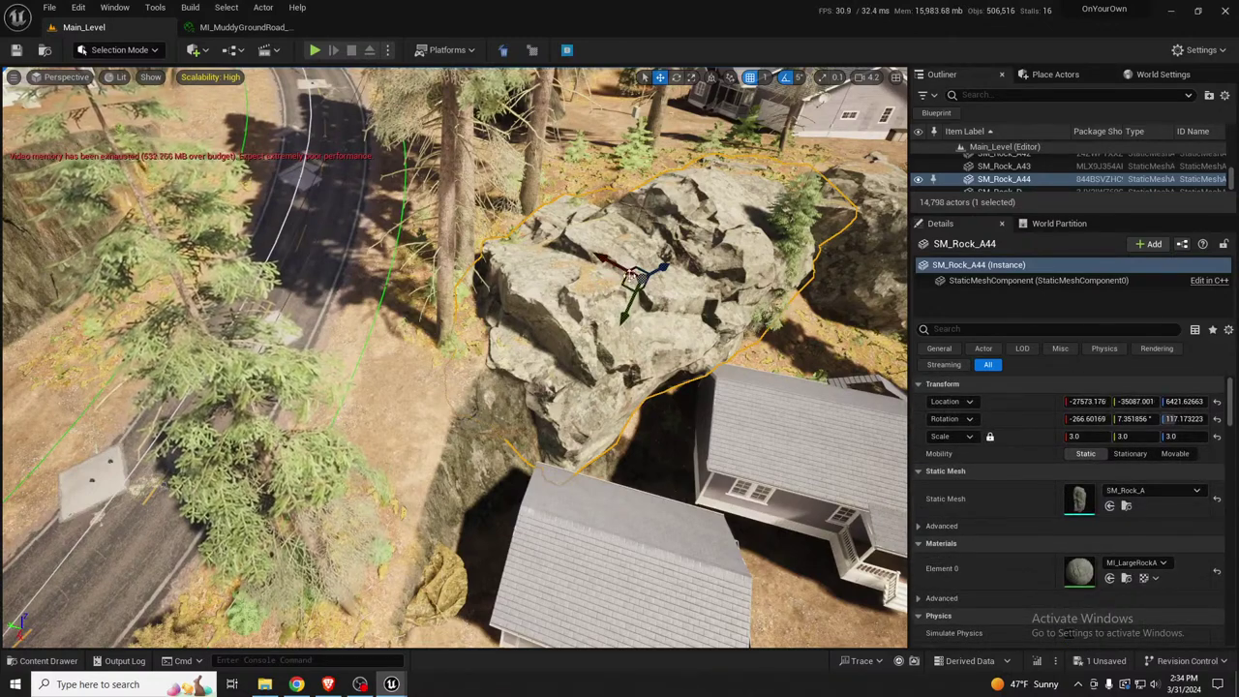
left_click_drag(631, 276, 488, 358, "alt")
left_click(1077, 436)
type("2")
key("Return")
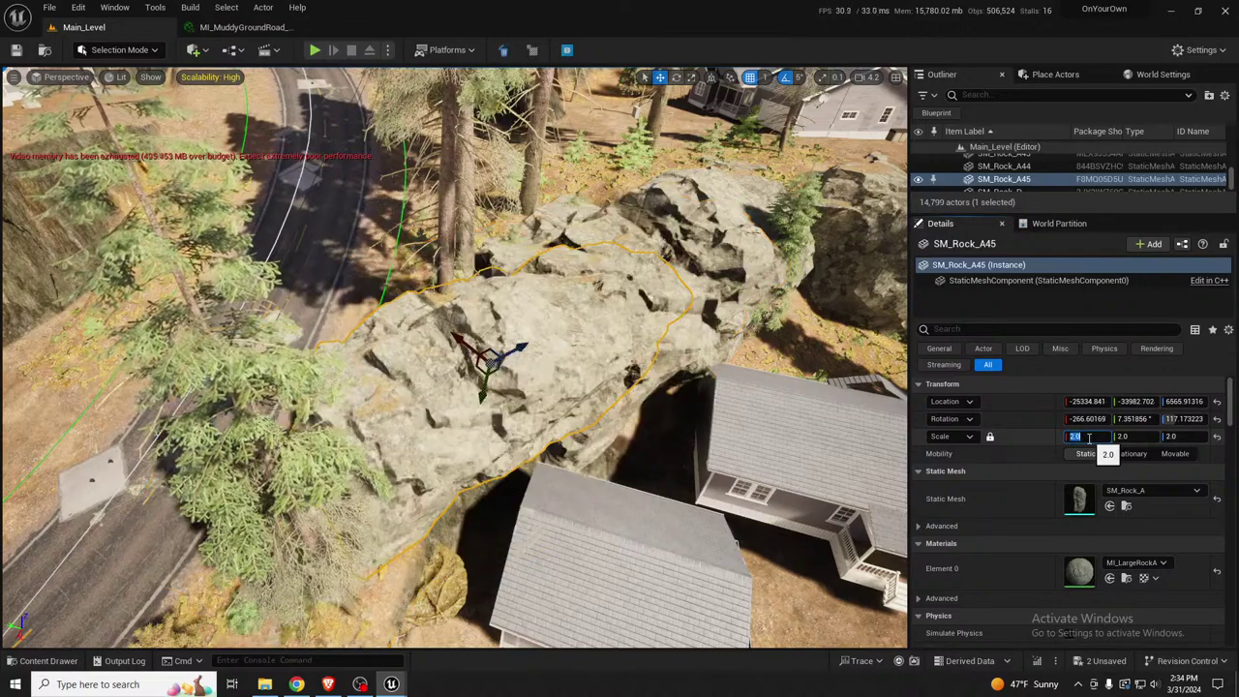
Rotate the scaled-down rock copy by 20° about each of two axes to vary it from its neighbour
key("f")
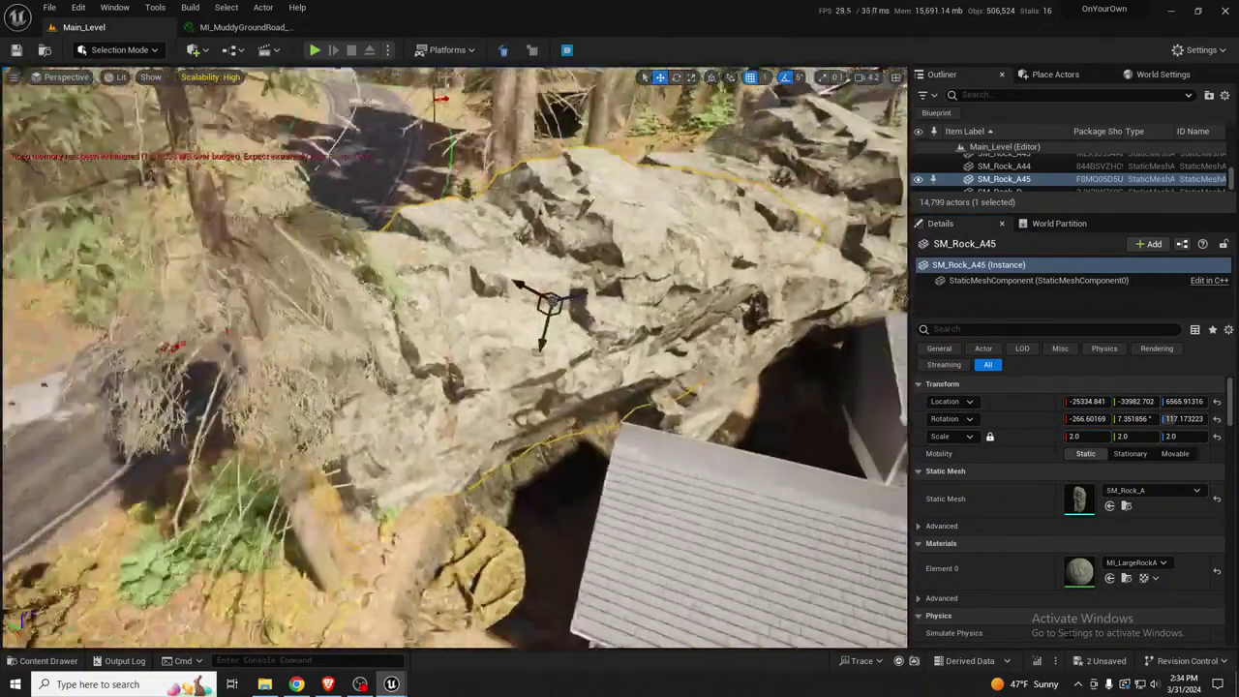
key("e")
left_click_drag(522, 271, 588, 289)
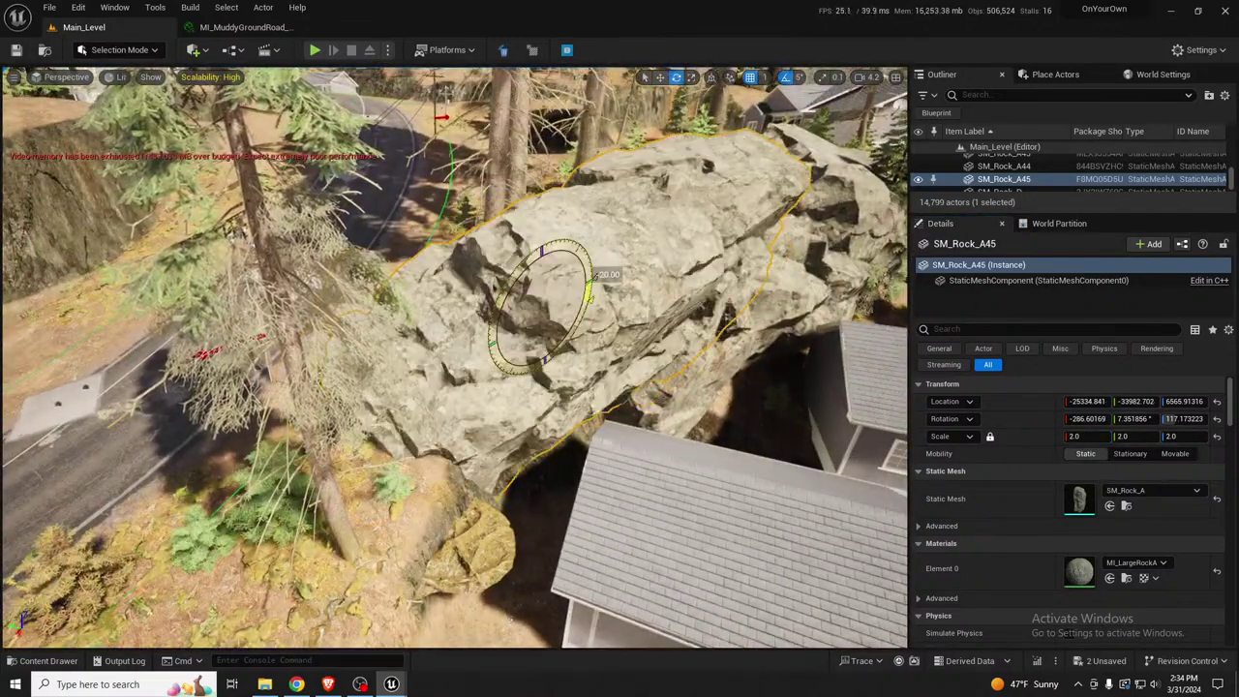
left_click_drag(584, 343, 621, 324)
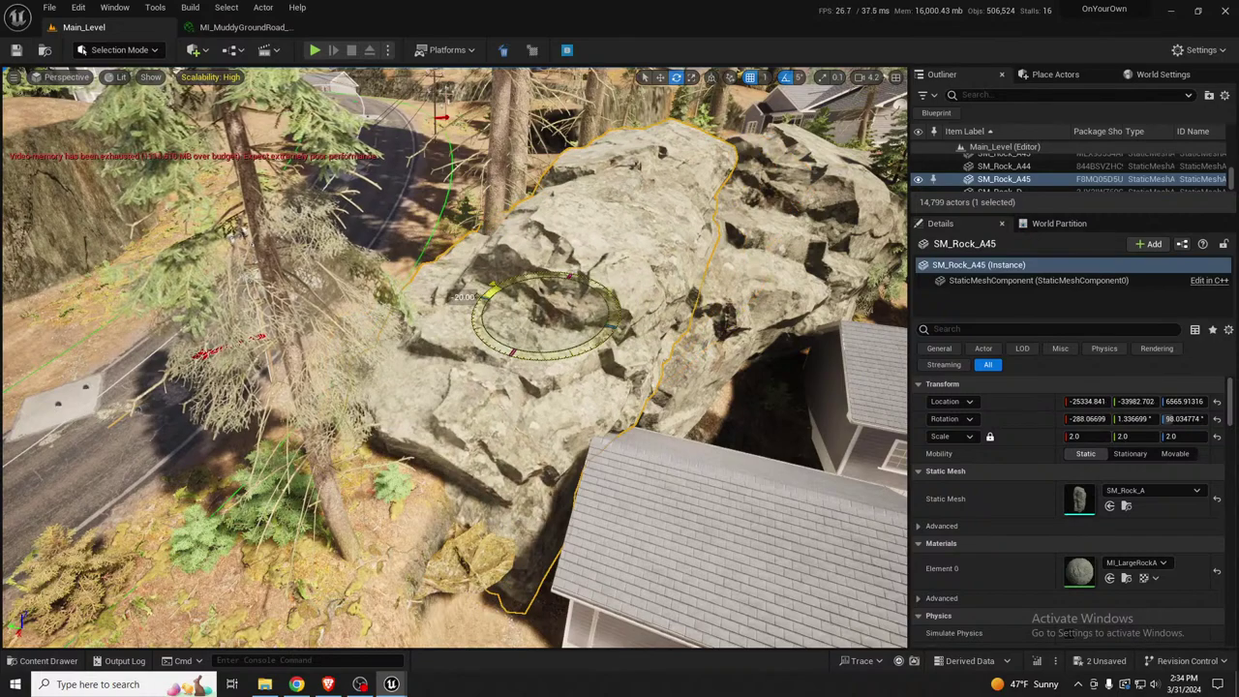
Move the smaller rock down against the cliff end behind the garage, at about X -24124, Y -33437, Z 5604
key("w")
left_click_drag(547, 319, 445, 457)
right_click_drag(445, 457, 426, 474)
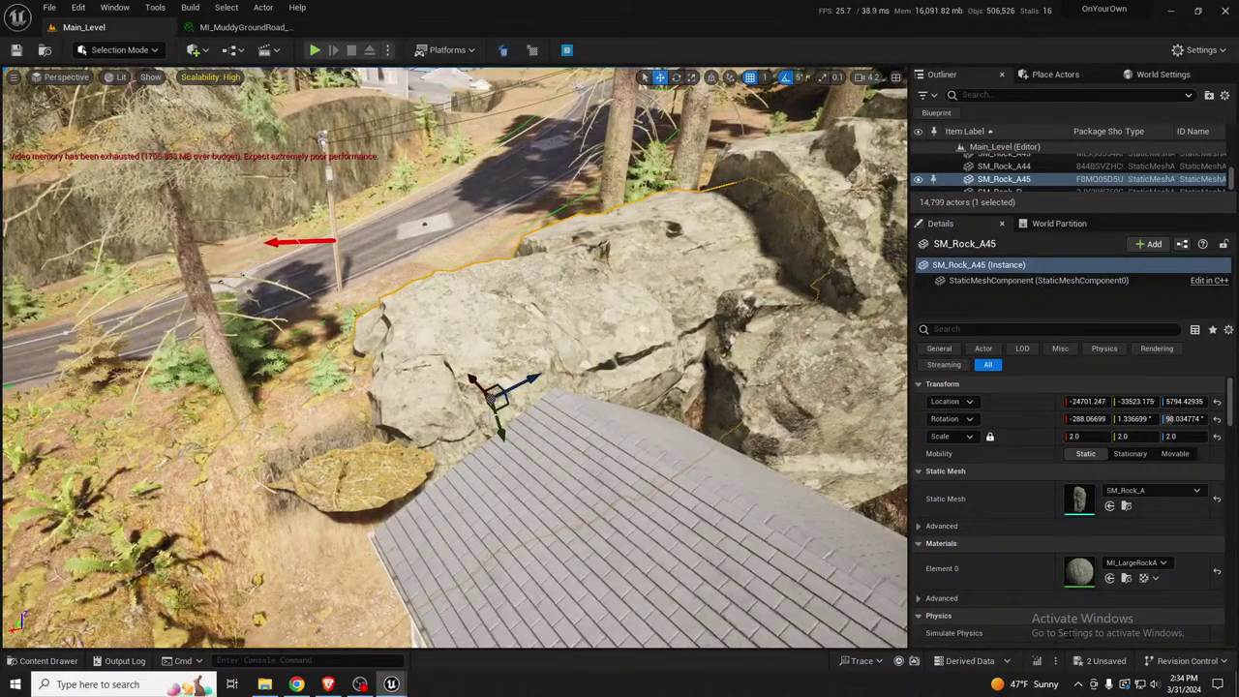
right_click_drag(455, 416, 469, 174)
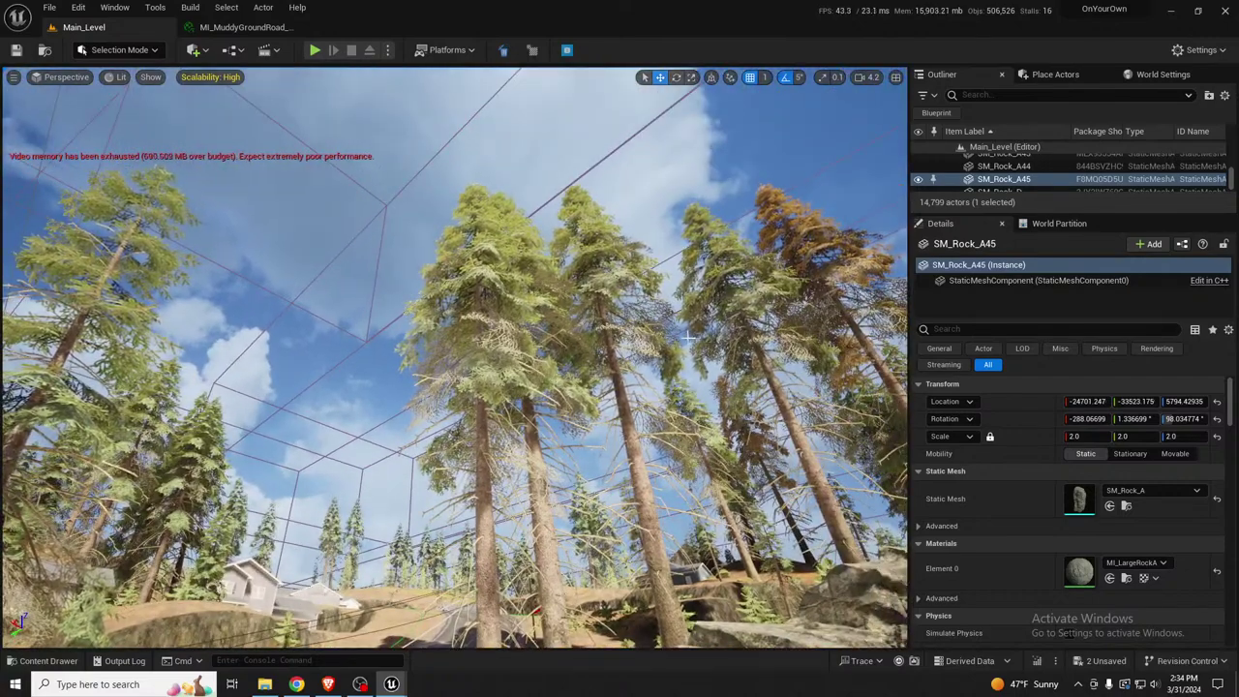
right_click_drag(469, 174, 476, 339)
left_click_drag(562, 374, 483, 422)
right_click_drag(483, 421, 493, 438)
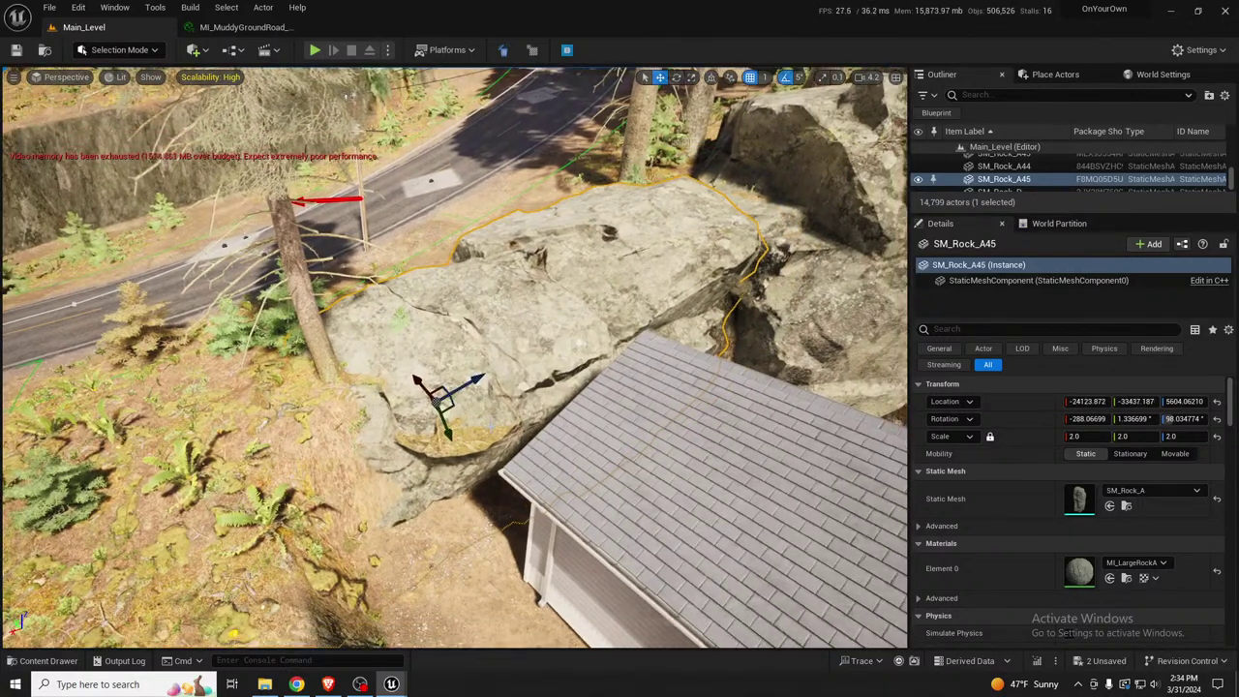
right_click_drag(492, 438, 673, 336)
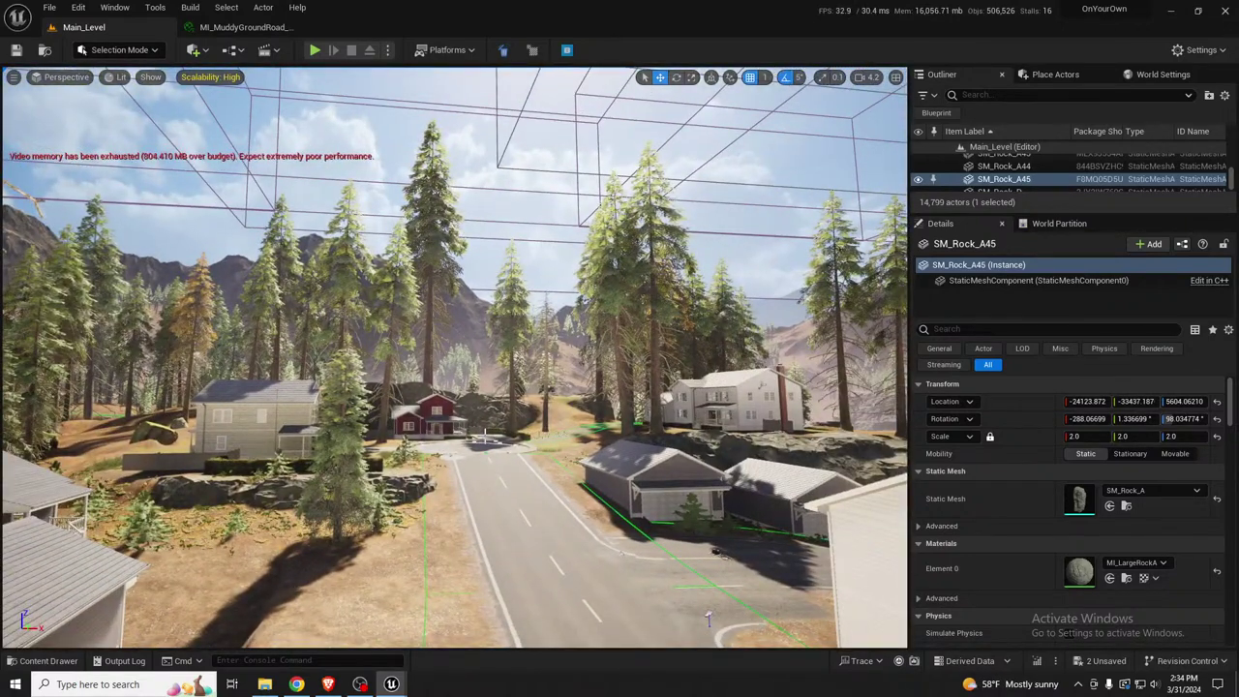
Inspect the residential street and its rock-covered cliffs in a full-screen game view, and restore the editor layout
key("F11")
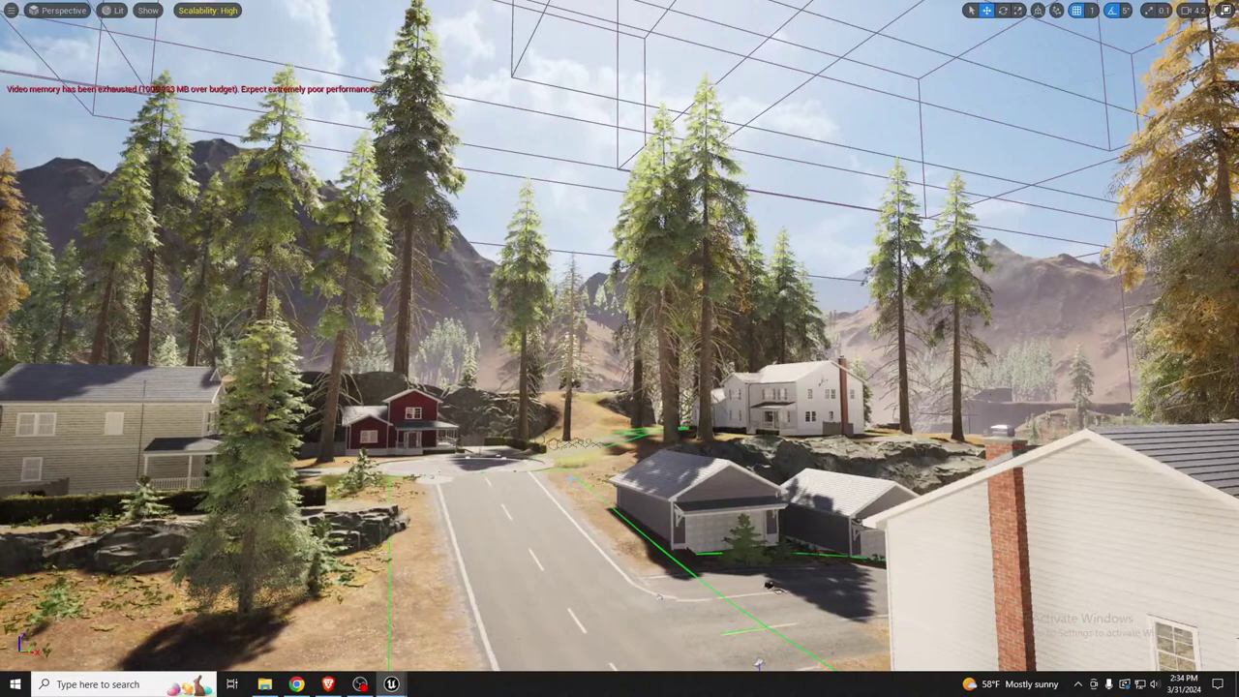
key("g")
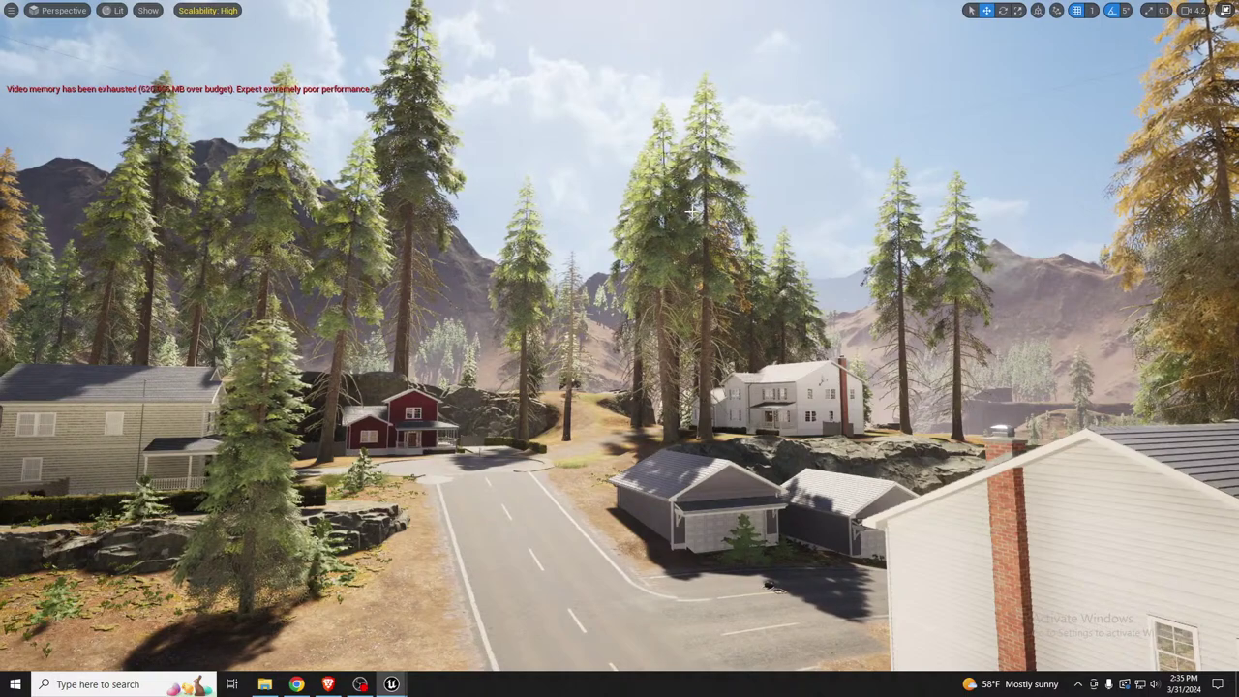
middle_click_drag(614, 402, 598, 508)
middle_click_drag(602, 398, 607, 314)
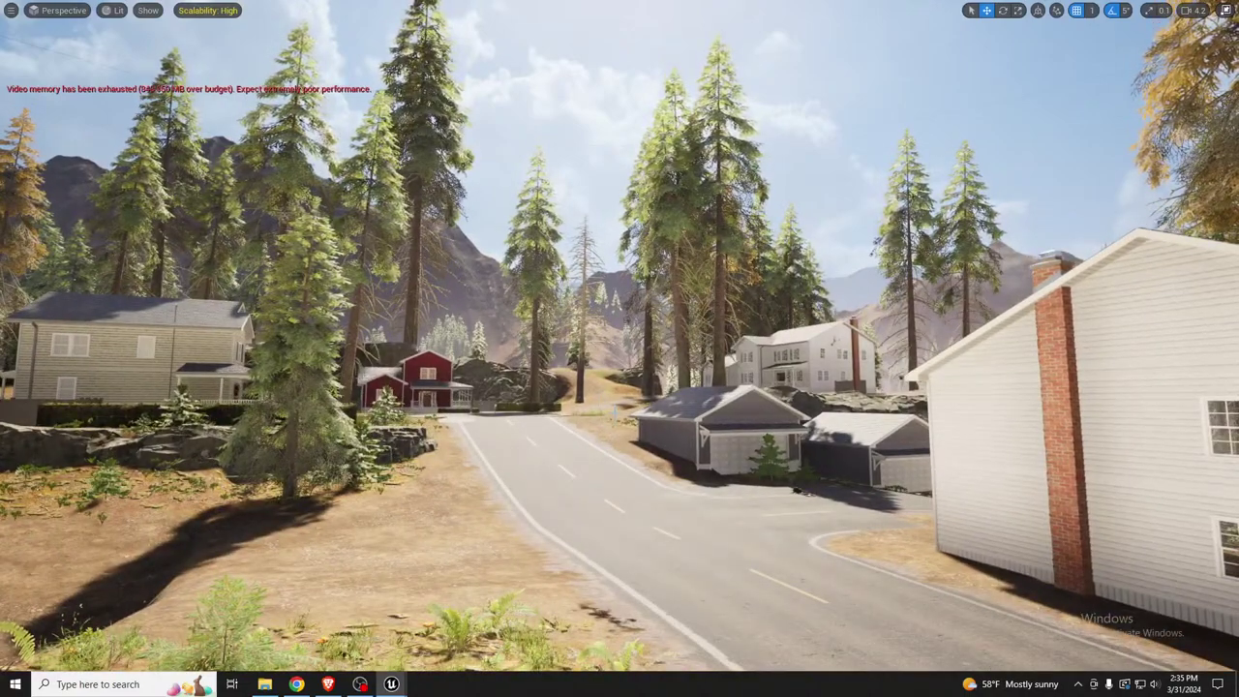
key("F11")
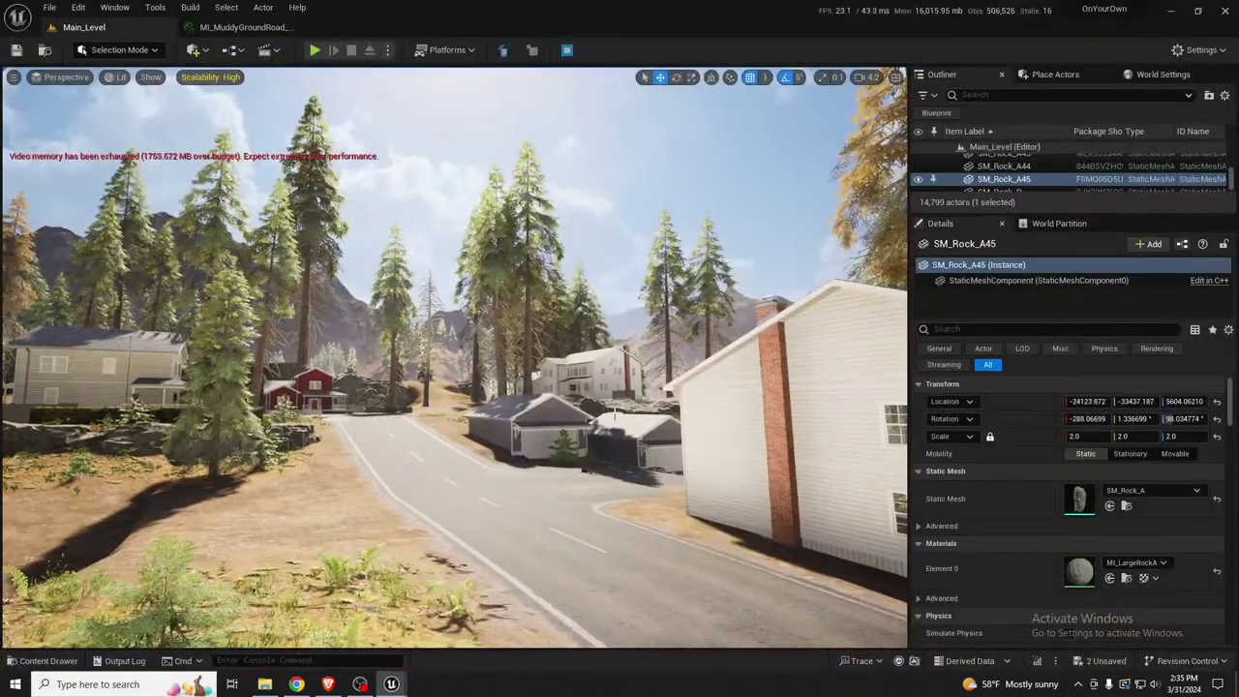
Select the ResidentialHouses level instance at the garage beside the grey house and open it for editing
right_click_drag(615, 414, 305, 392)
left_click(508, 370)
right_click_drag(508, 369, 508, 334)
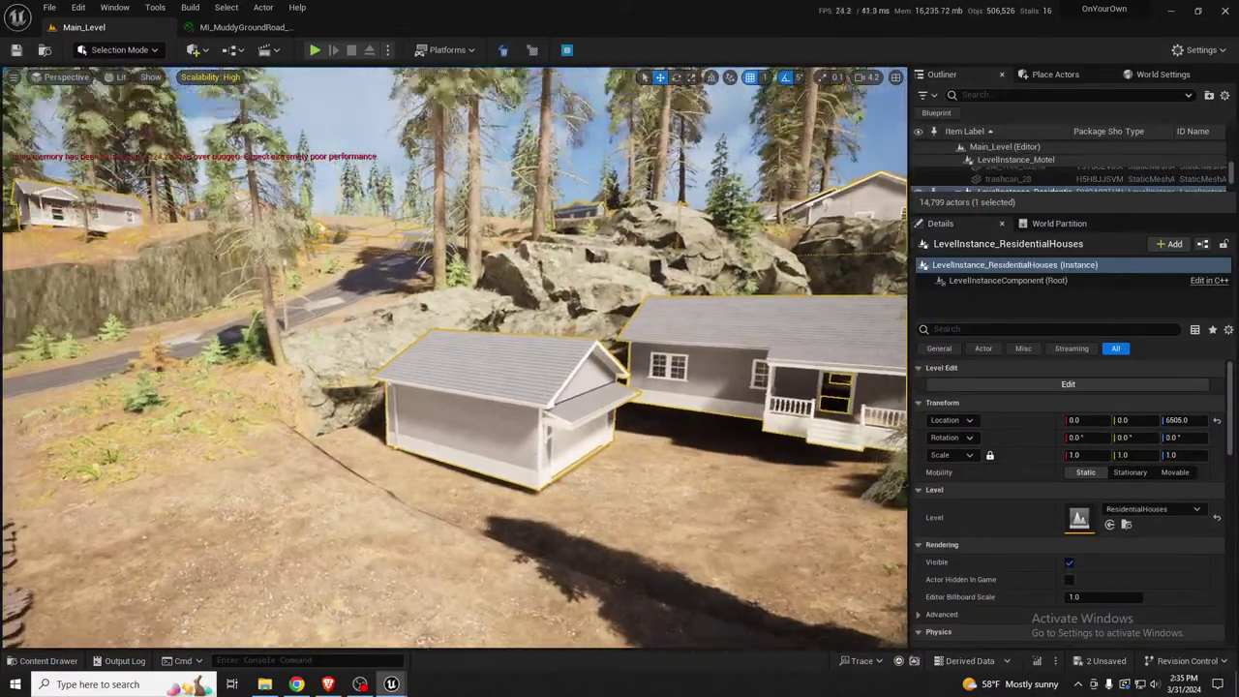
left_click(1067, 385)
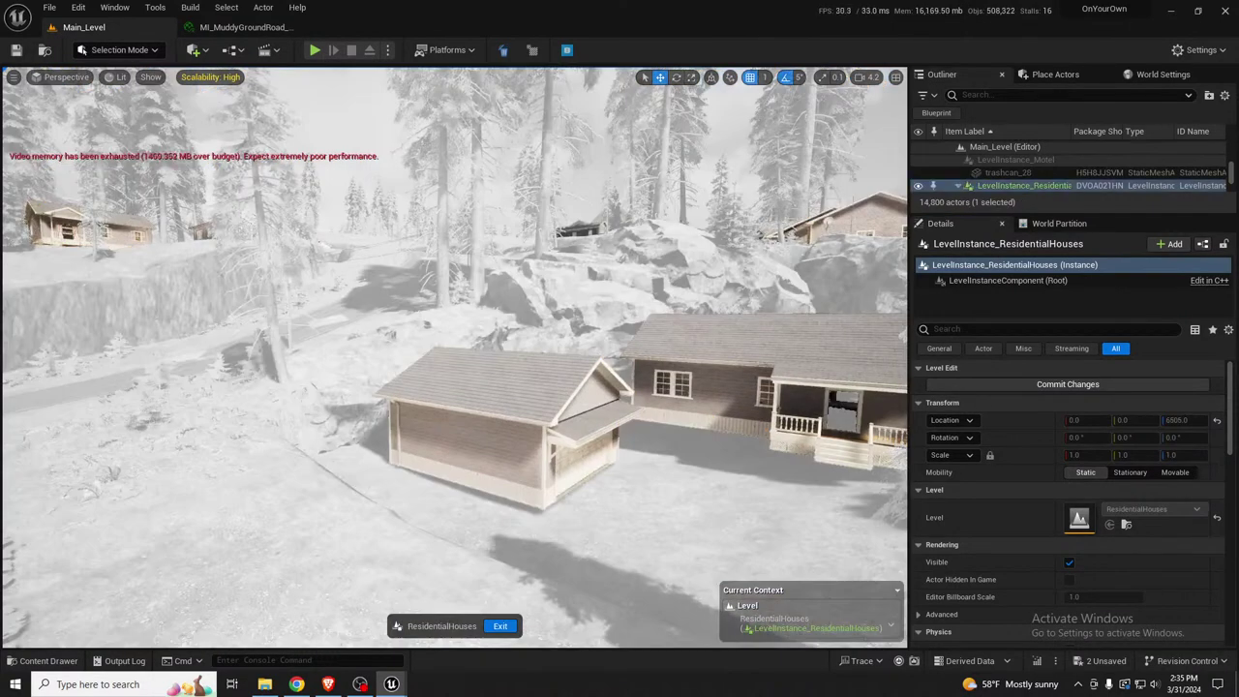
Raise the garage beside the grey porch house to Z 5914, using the neighbouring house as a height reference
left_click(501, 417)
left_click_drag(513, 414, 513, 387)
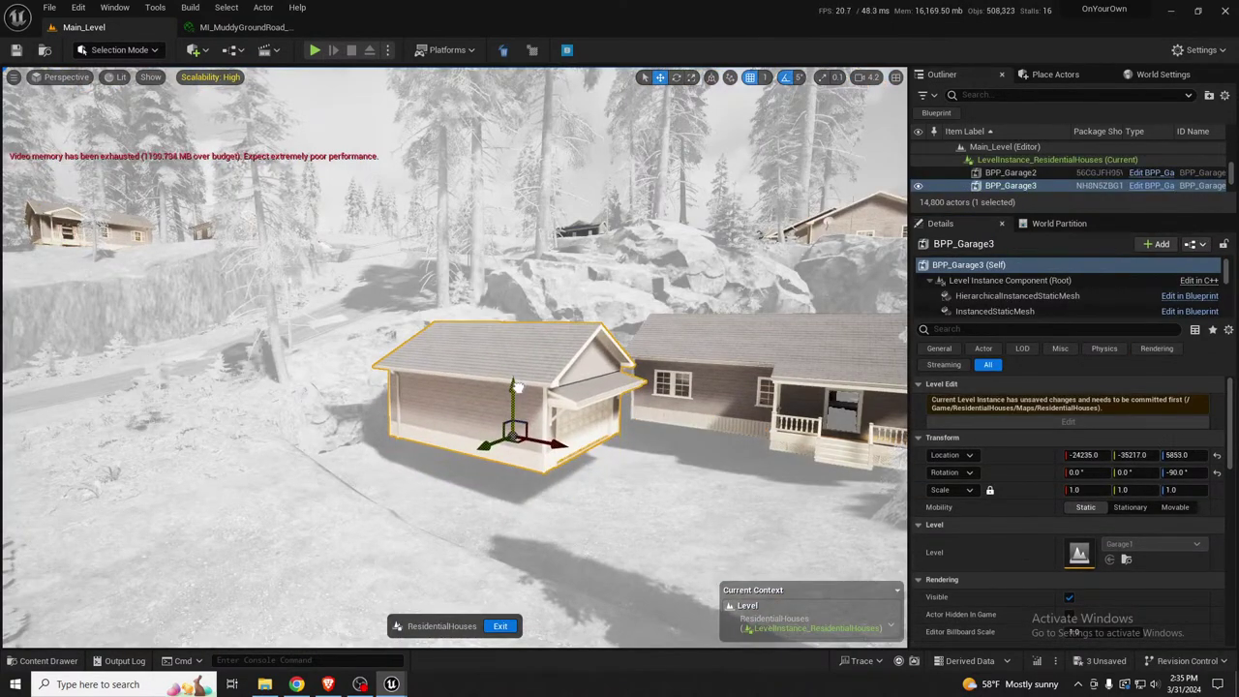
left_click(707, 392)
scroll(711, 387, "up", 6)
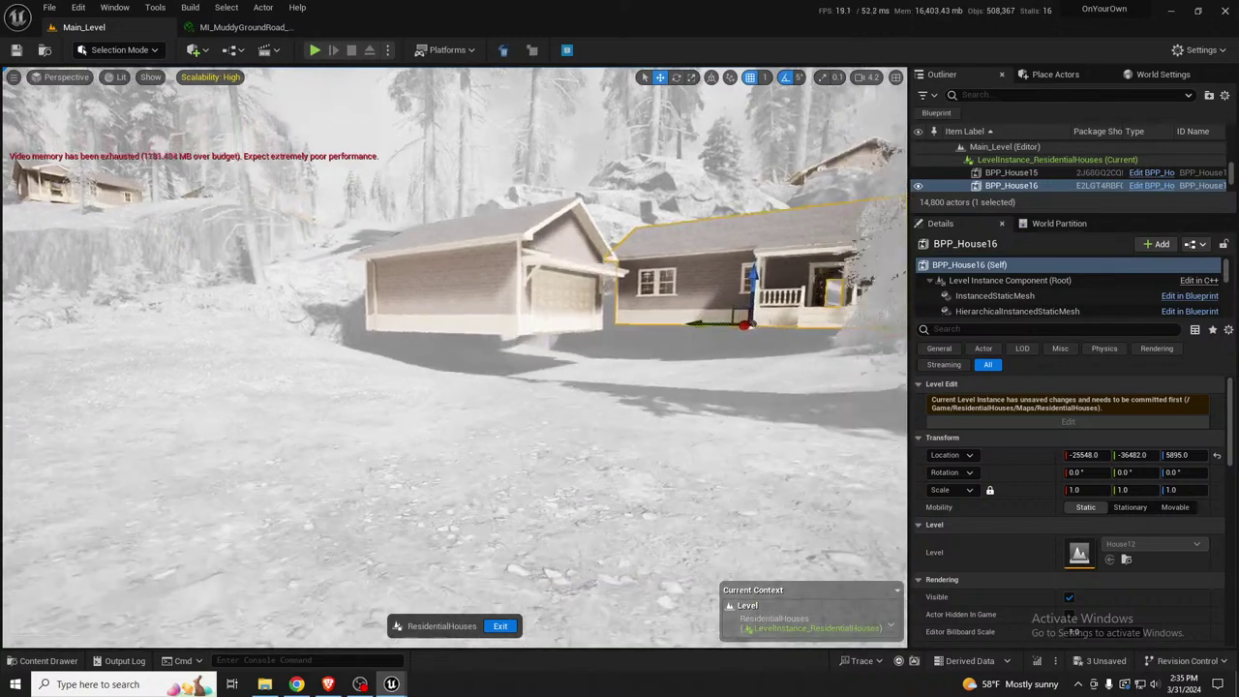
left_click(533, 287)
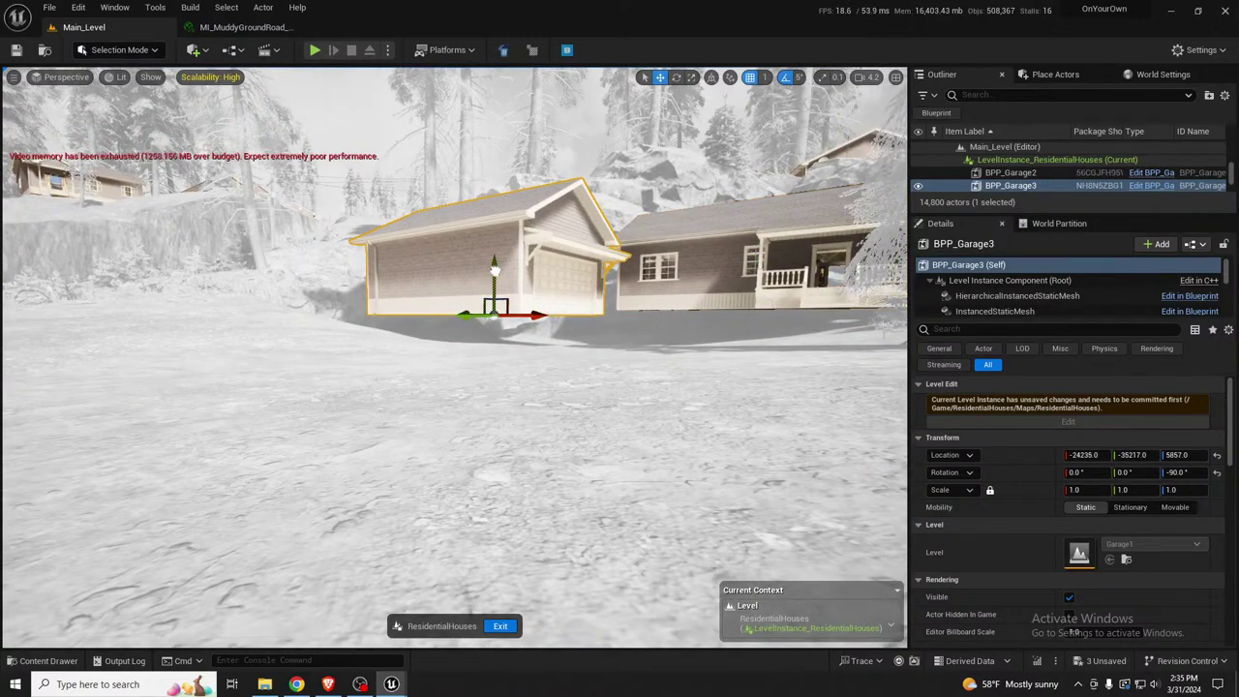
left_click_drag(494, 270, 494, 259)
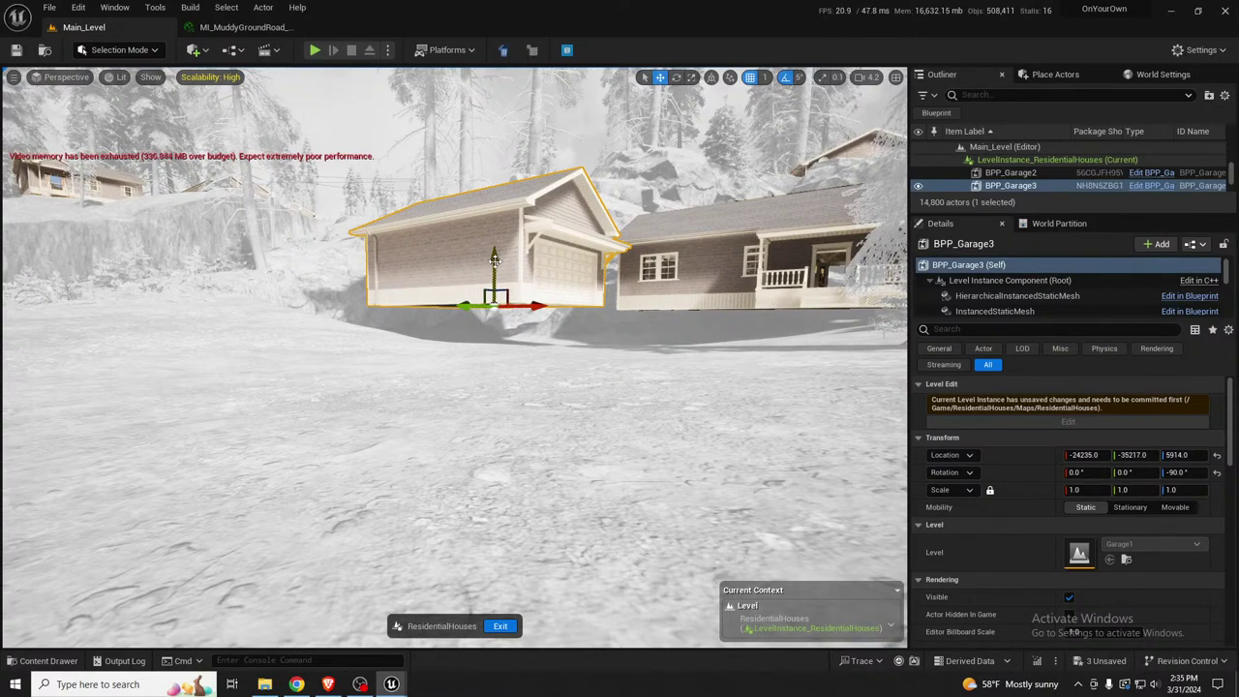
Exit the ResidentialHouses level instance and save its changes
right_click_drag(540, 237, 774, 261)
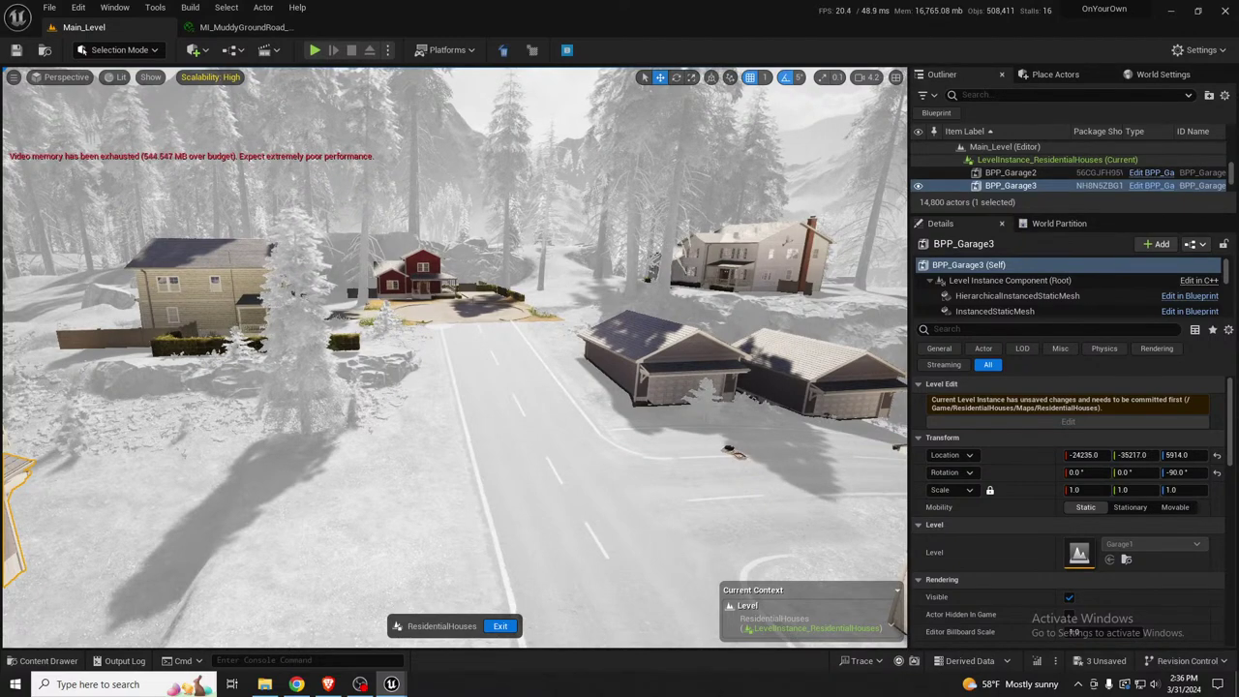
key("f")
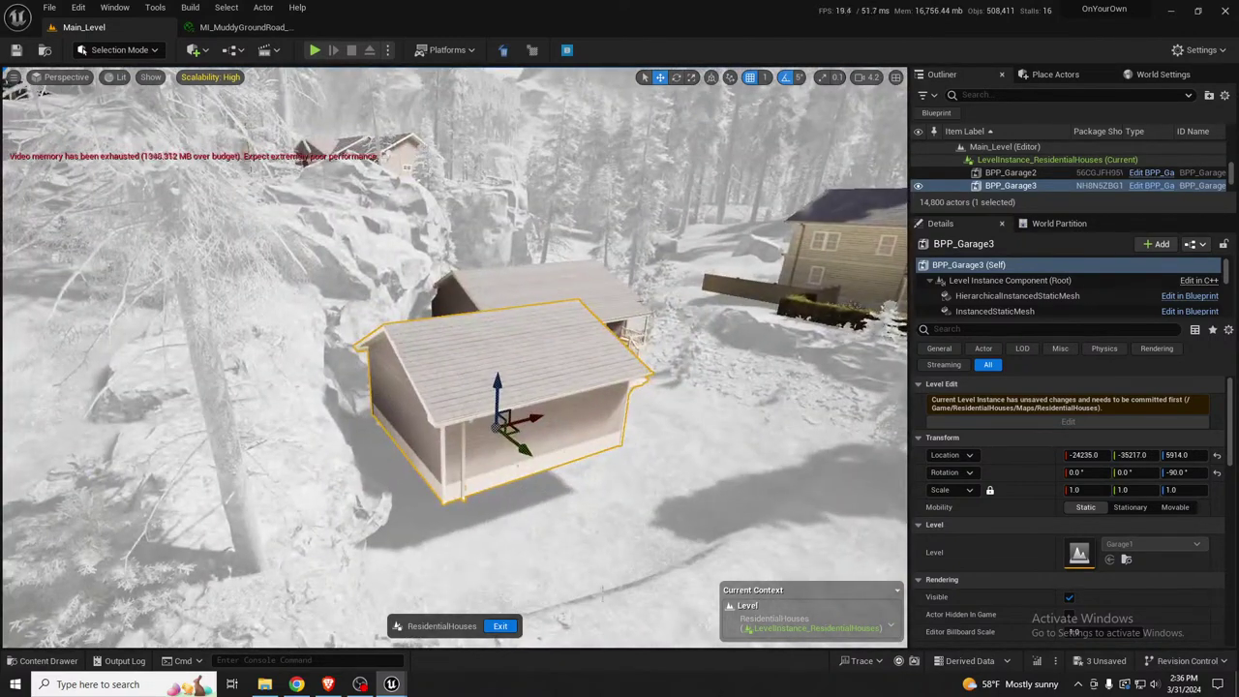
left_click(500, 625)
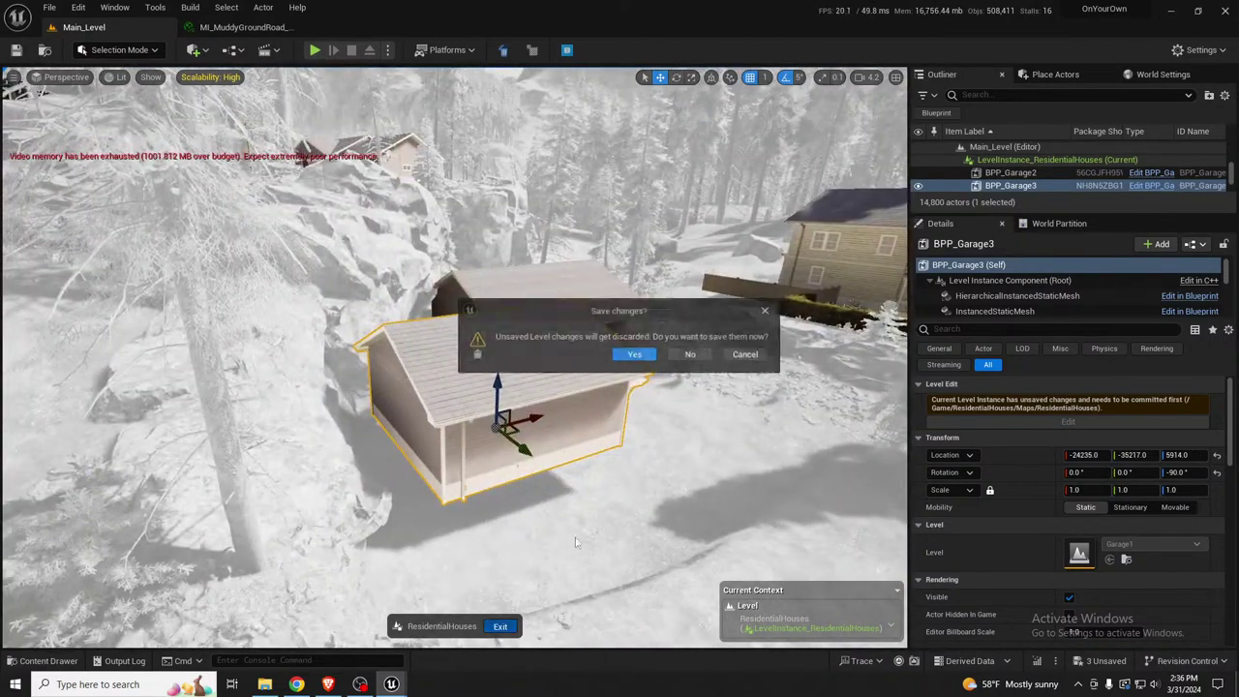
left_click(634, 358)
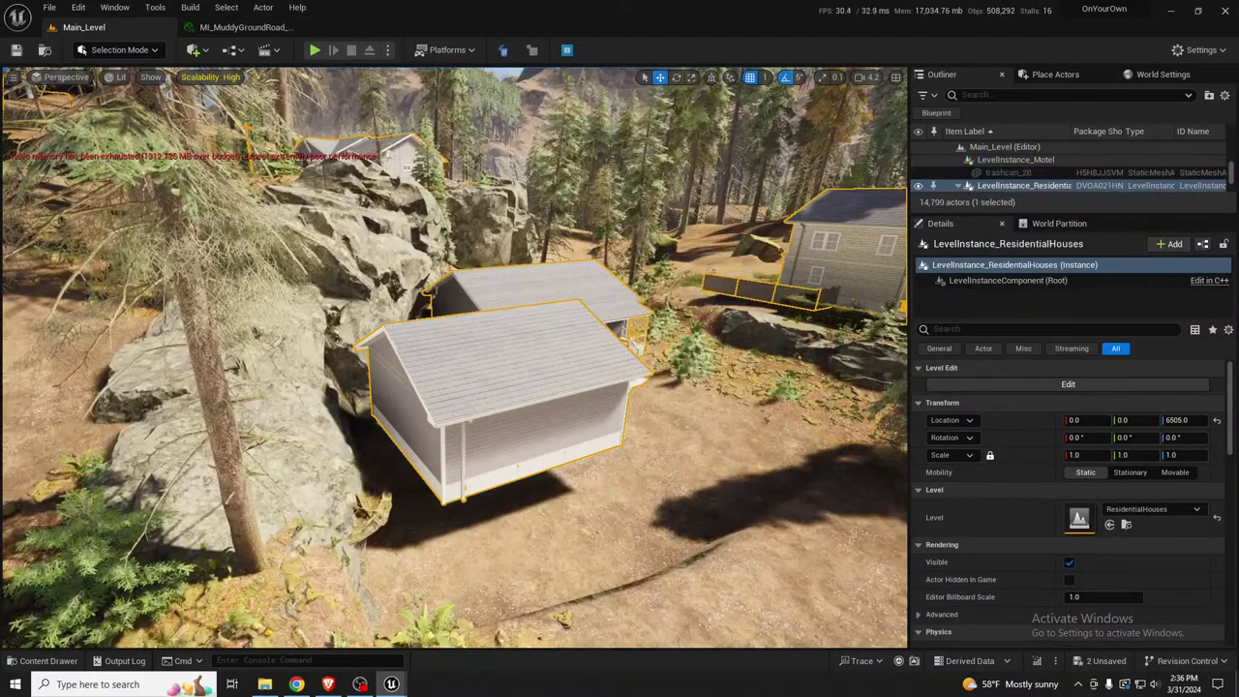
Select the landscape in front of the garage and activate the Flatten sculpting tool in Landscape mode
right_click_drag(596, 491, 673, 475)
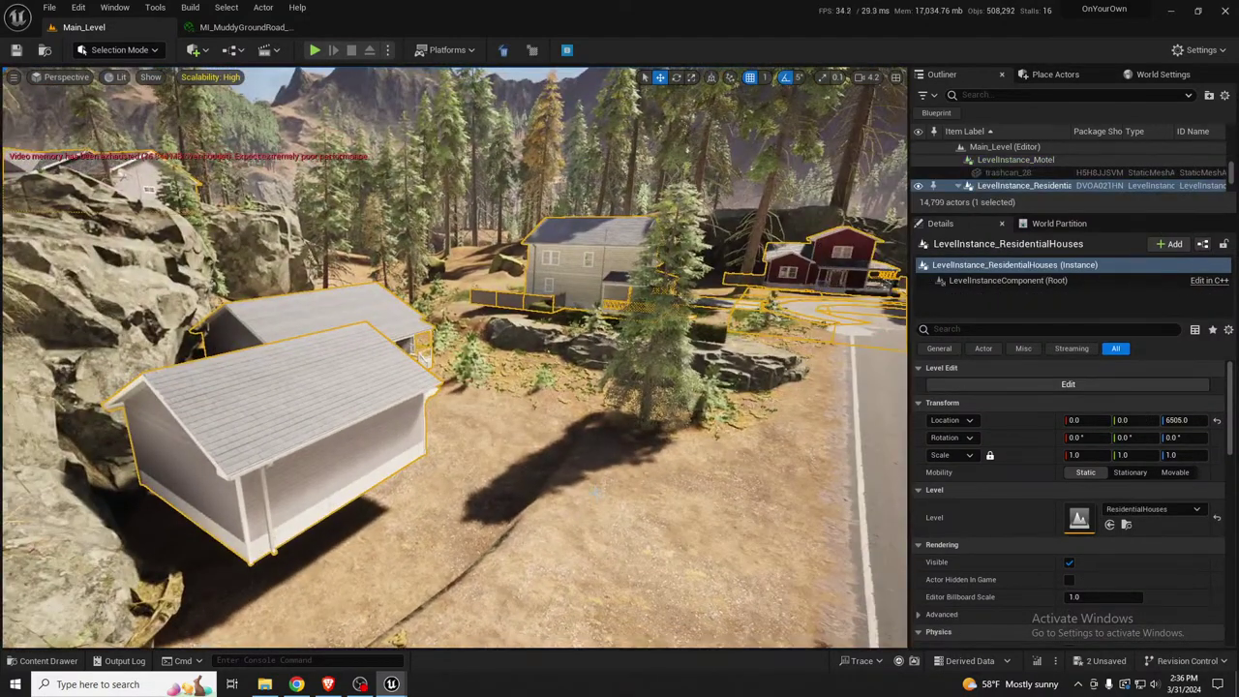
right_click_drag(595, 492, 590, 542)
key("w")
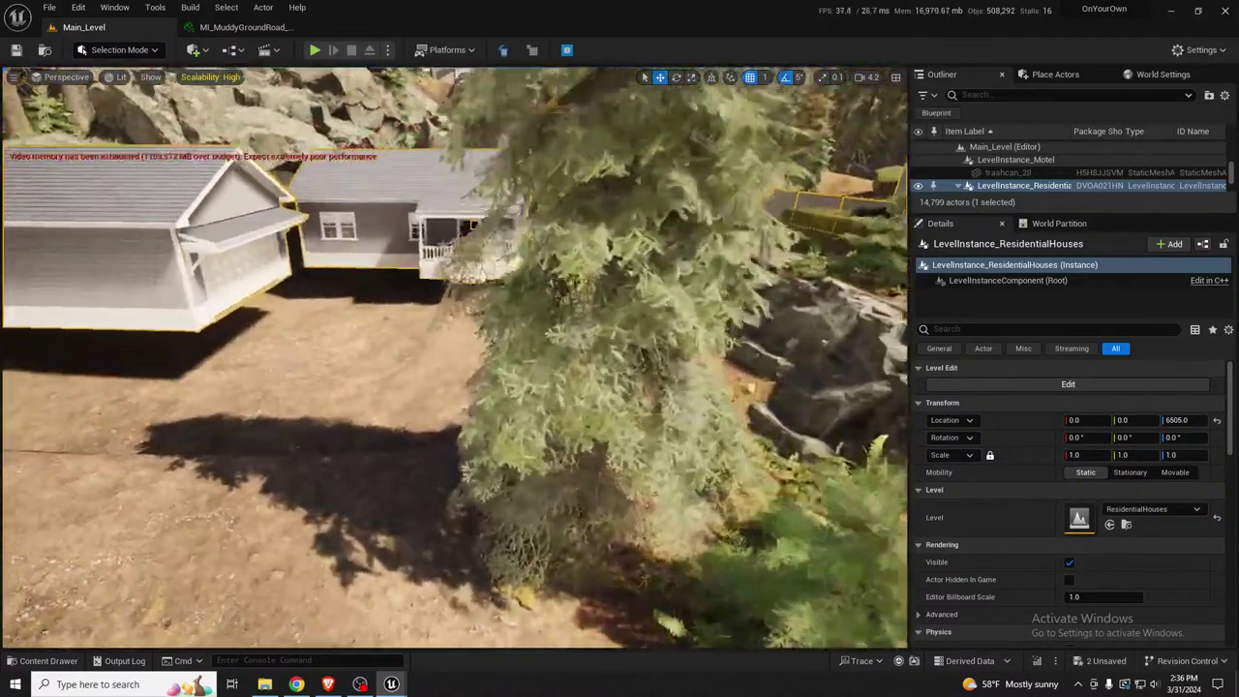
right_click_drag(755, 440, 608, 424)
left_click(609, 424)
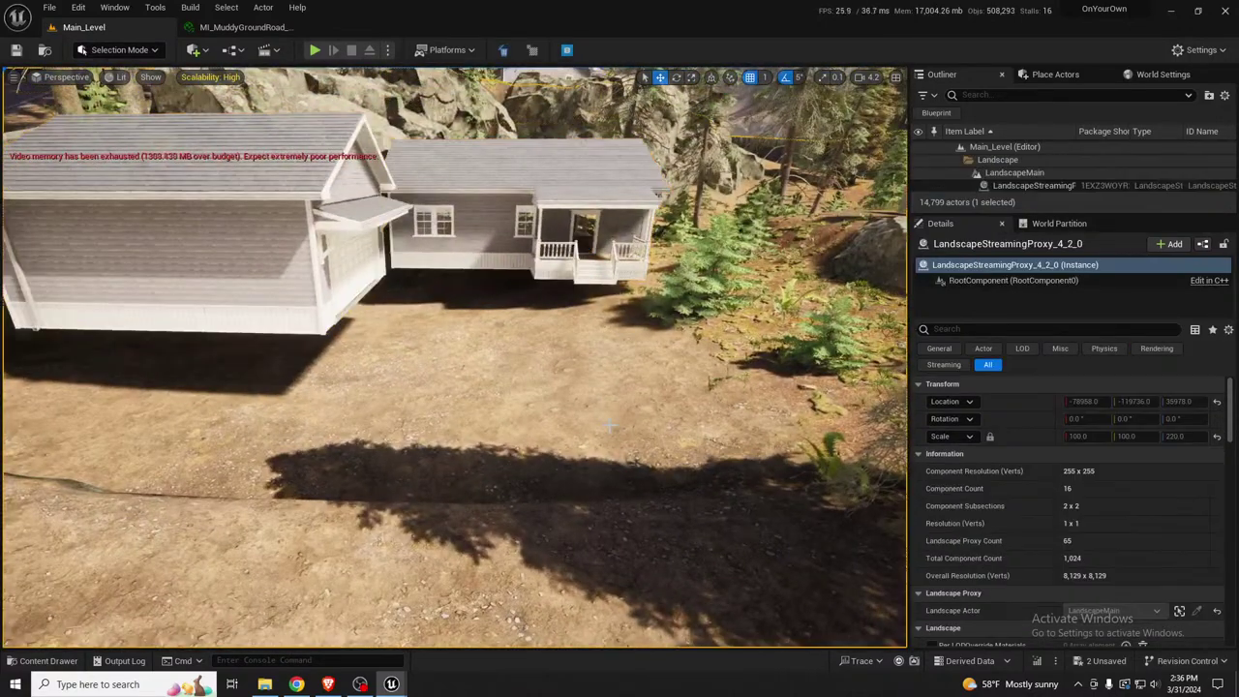
key("shift+2")
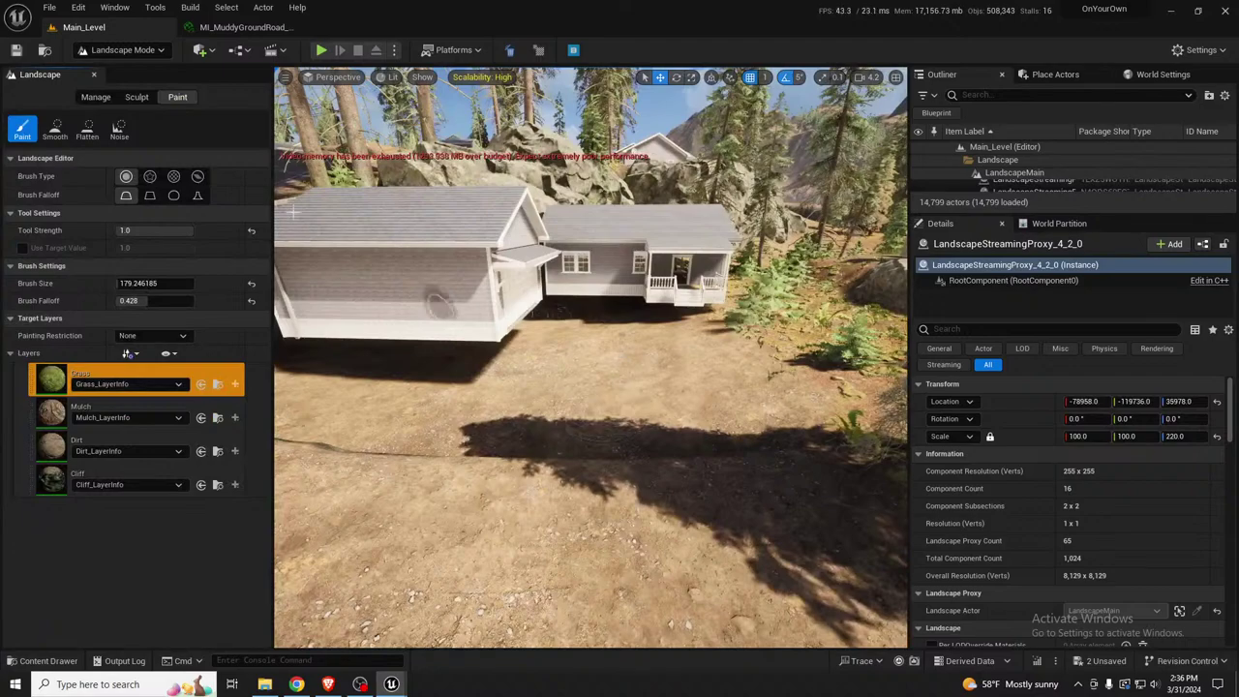
left_click(134, 98)
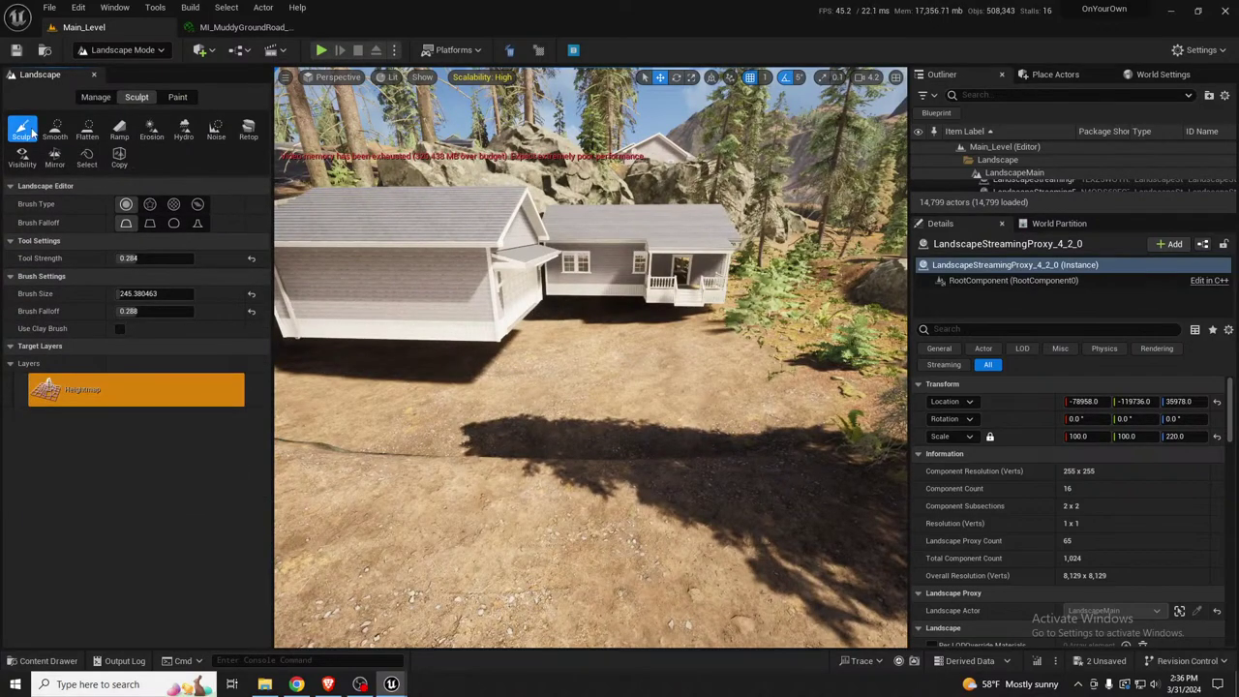
left_click(87, 129)
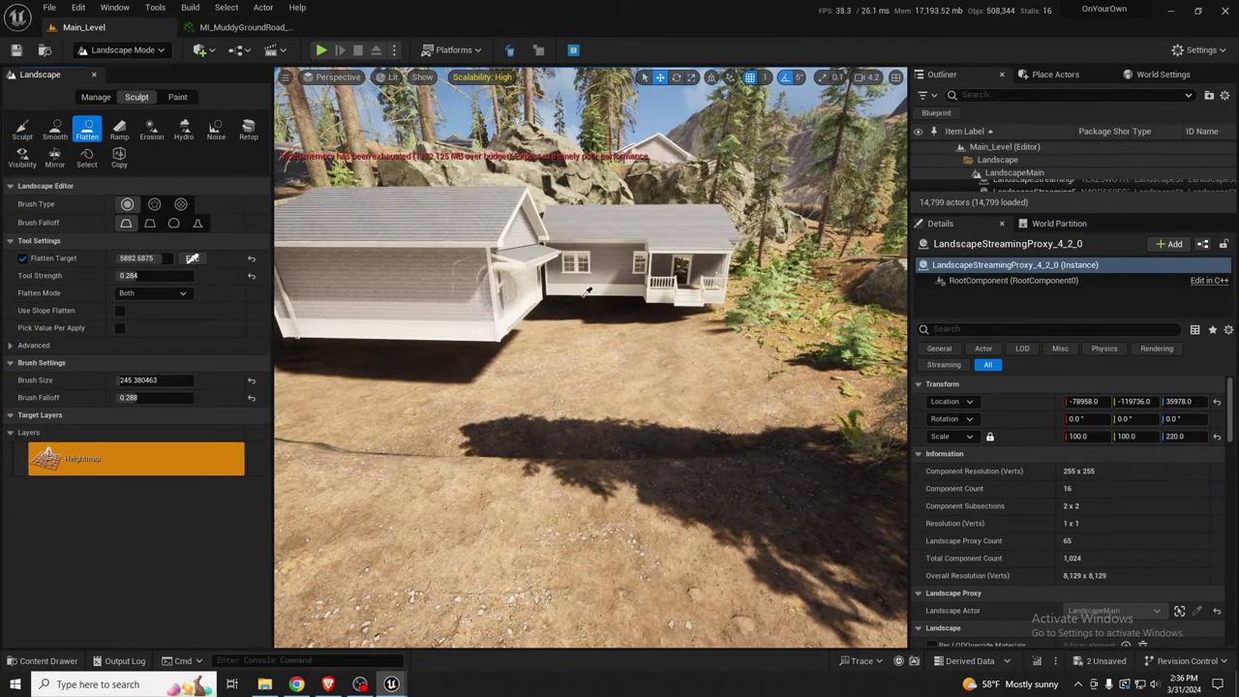
Sample the flatten target height near the grey house, setting it to 5910.1875
key("w")
right_click_drag(586, 292, 695, 337)
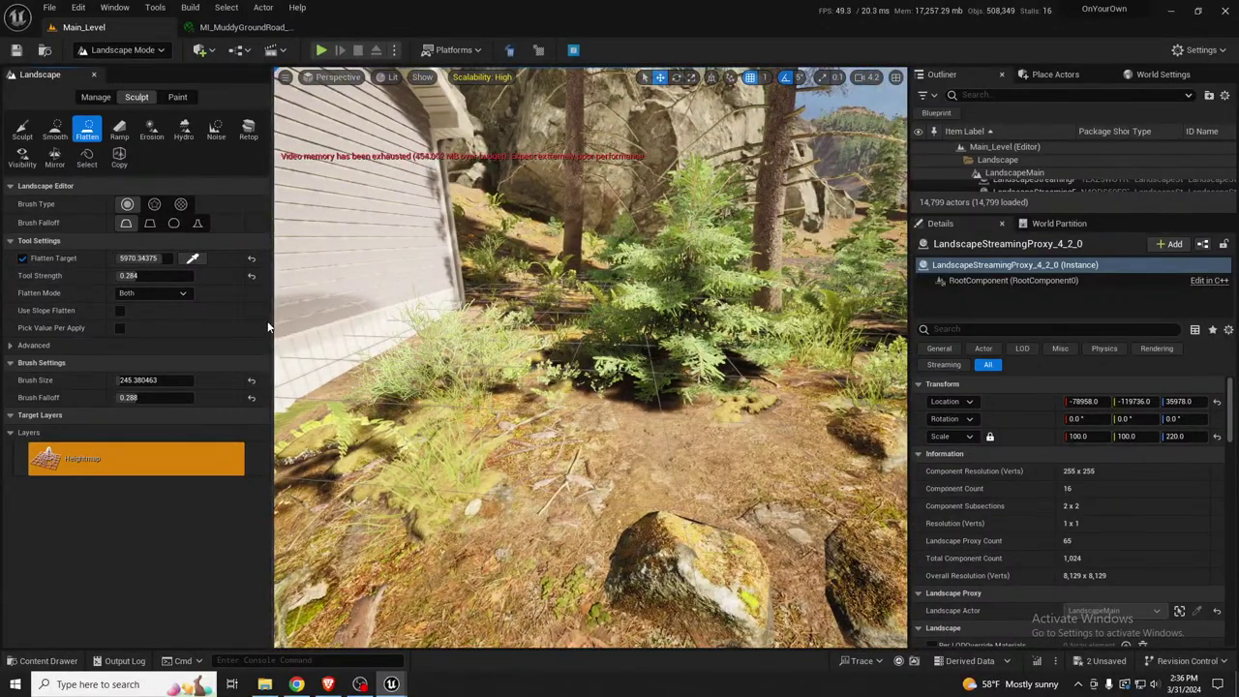
left_click(192, 259)
right_click_drag(571, 373, 576, 387)
key("s")
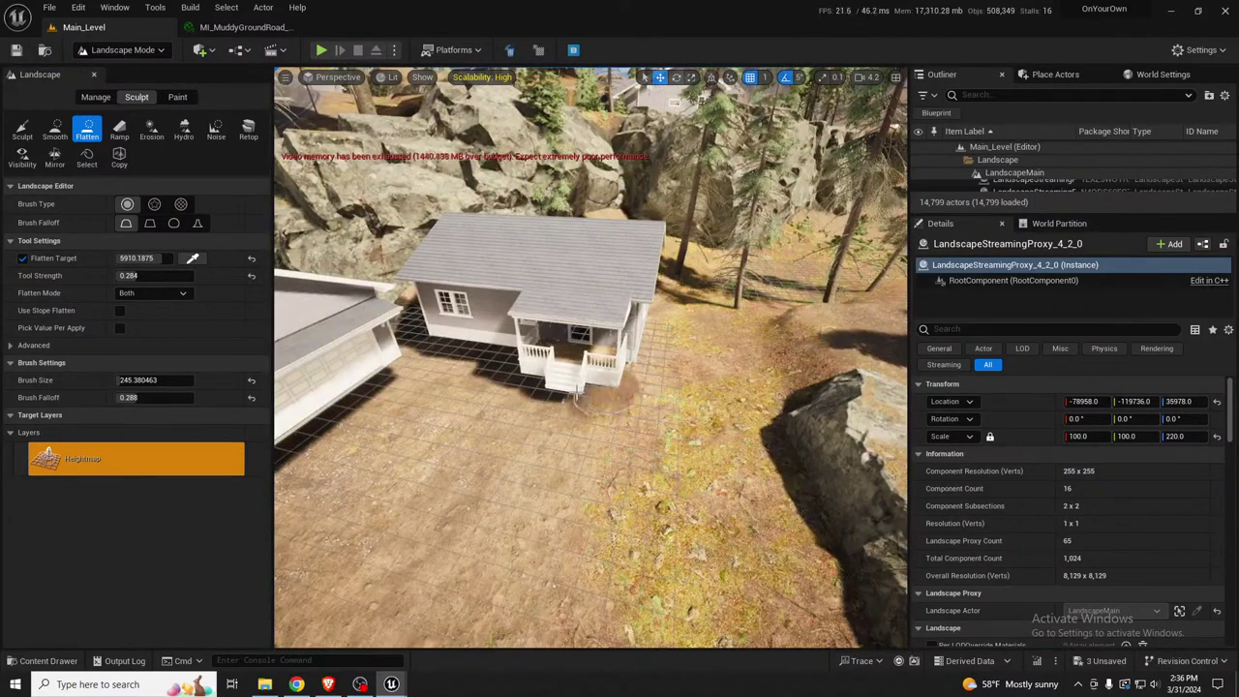
Enlarge the flatten brush to about 718 and level the ground in front of the grey house and its garage
key("bracketright")
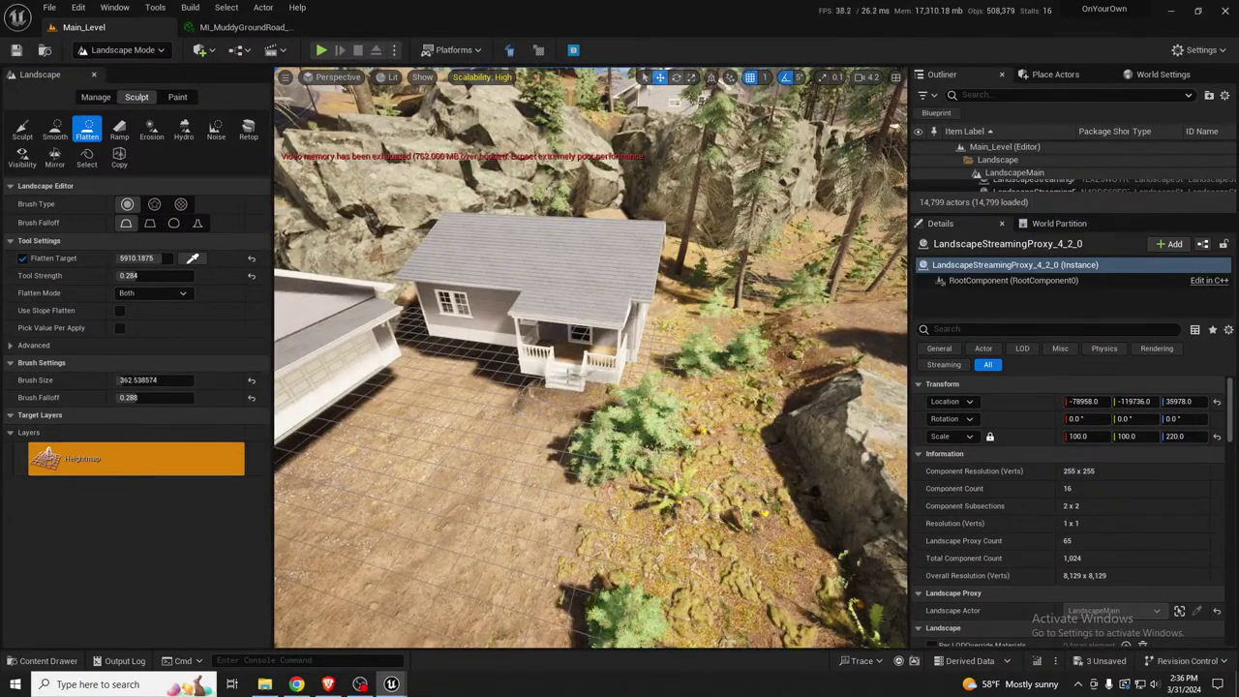
key("bracketright")
key("bracketright")
key("bracketright")
key("bracketright")
key("bracketright")
key("bracketright")
key("bracketright")
key("bracketright")
key("bracketright")
key("bracketright")
key("bracketright")
key("bracketright")
key("bracketright")
key("bracketright")
left_click_drag(464, 395, 474, 345)
left_click_drag(387, 318, 334, 315)
Flatten the terrain around the back and outer side of the garage up to its base
mouse_move(387, 319)
right_mouse_down()
mouse_move(426, 353)
mouse_move(349, 363)
right_mouse_up()
mouse_move(542, 314)
right_mouse_down()
mouse_move(639, 302)
mouse_move(615, 315)
mouse_move(602, 293)
right_mouse_up()
left_click_drag(600, 290, 654, 297)
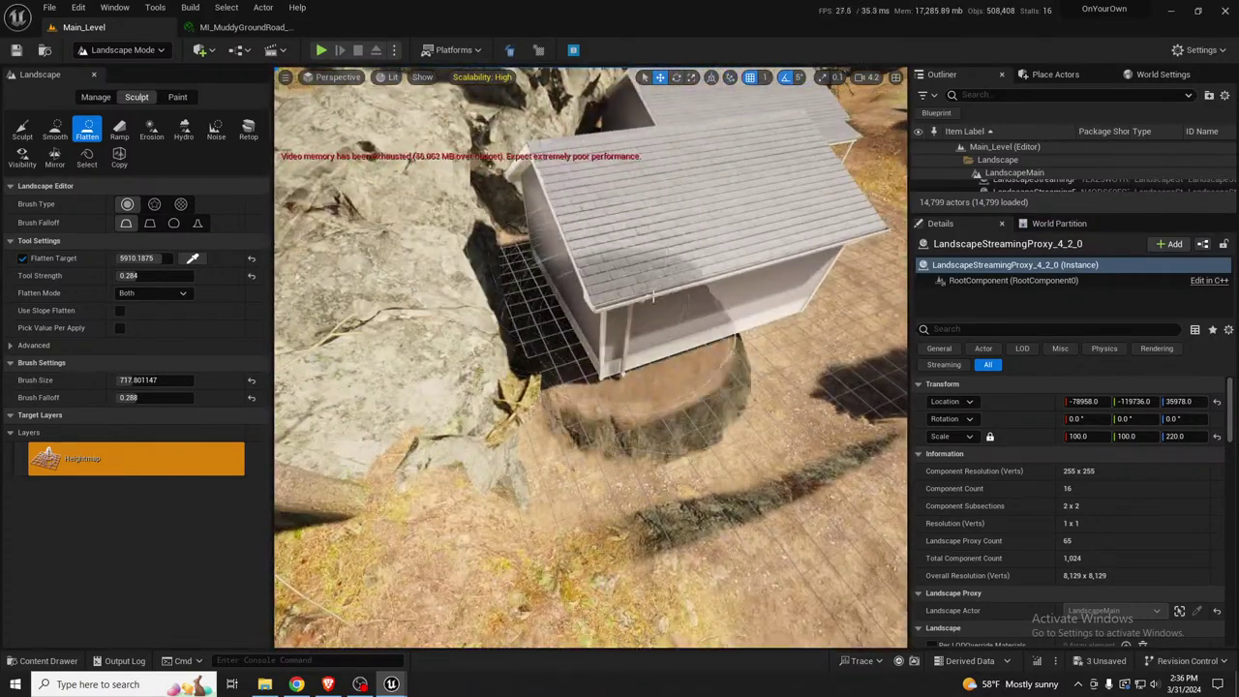
mouse_move(637, 349)
left_mouse_down()
mouse_move(692, 411)
mouse_move(649, 388)
left_mouse_up()
Flatten the remaining yard between the garage, the porch house and the large spruce near the road
right_click_drag(580, 353, 664, 326)
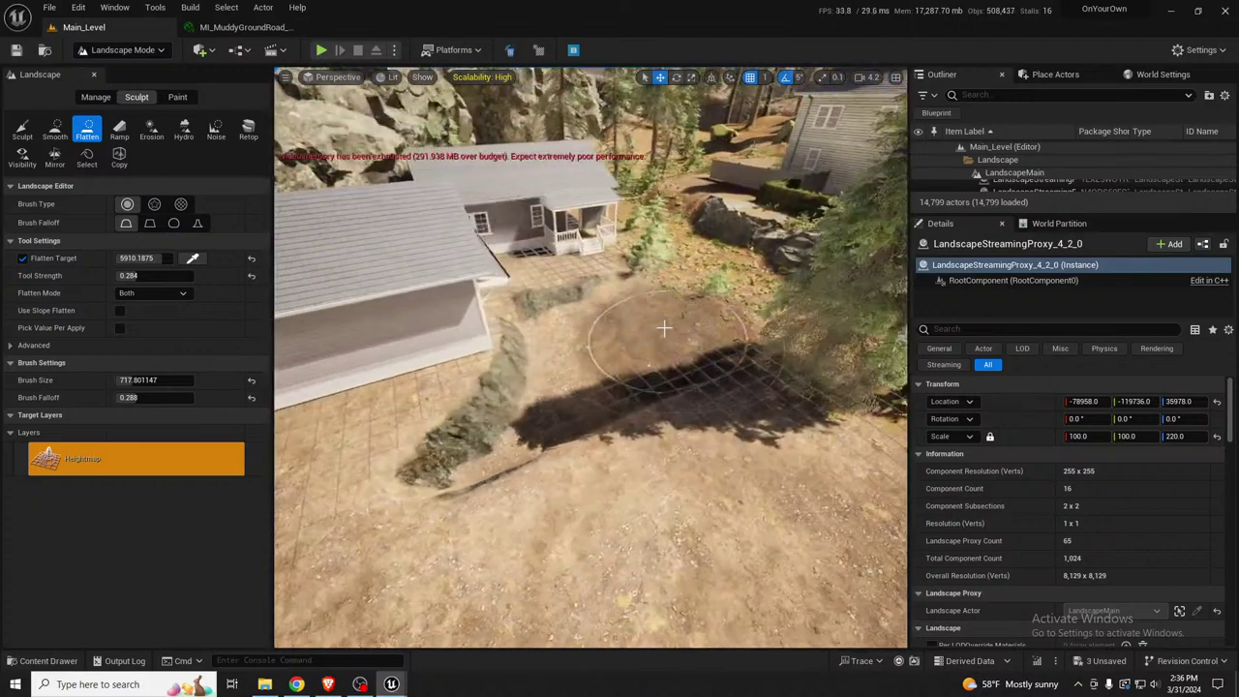
left_click_drag(664, 327, 497, 344)
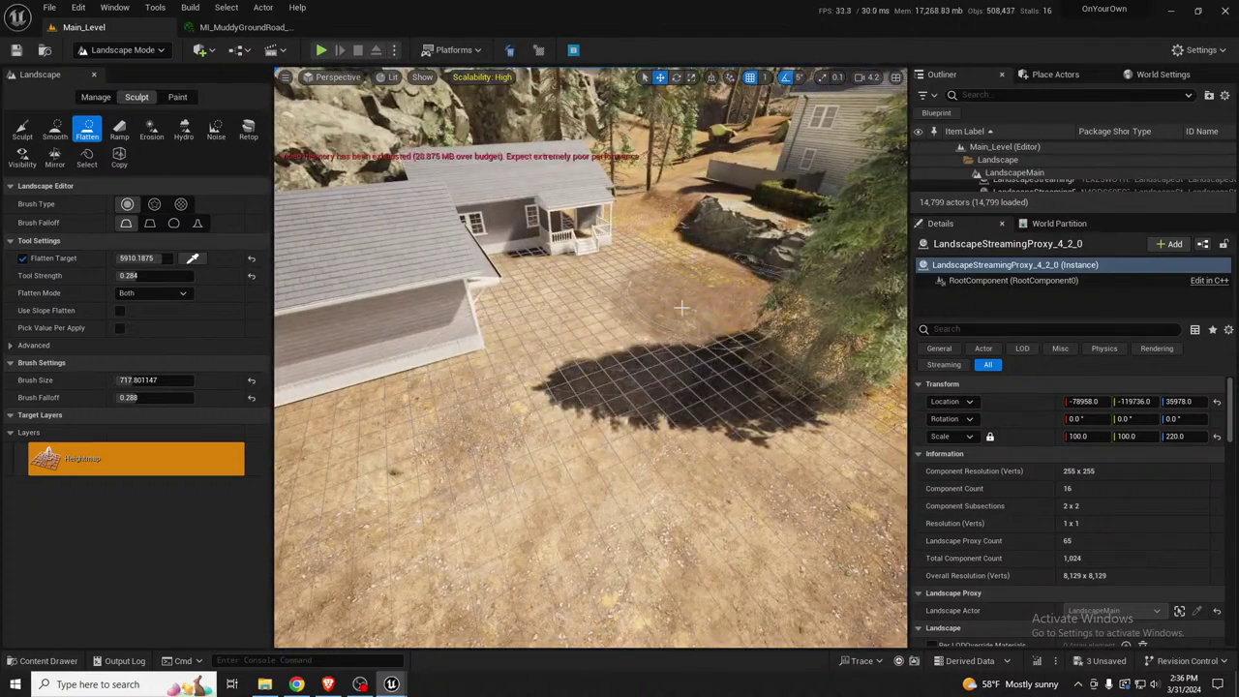
right_click_drag(721, 330, 832, 329)
mouse_move(620, 350)
left_mouse_down()
mouse_move(475, 352)
mouse_move(498, 333)
left_mouse_up()
key("Down")
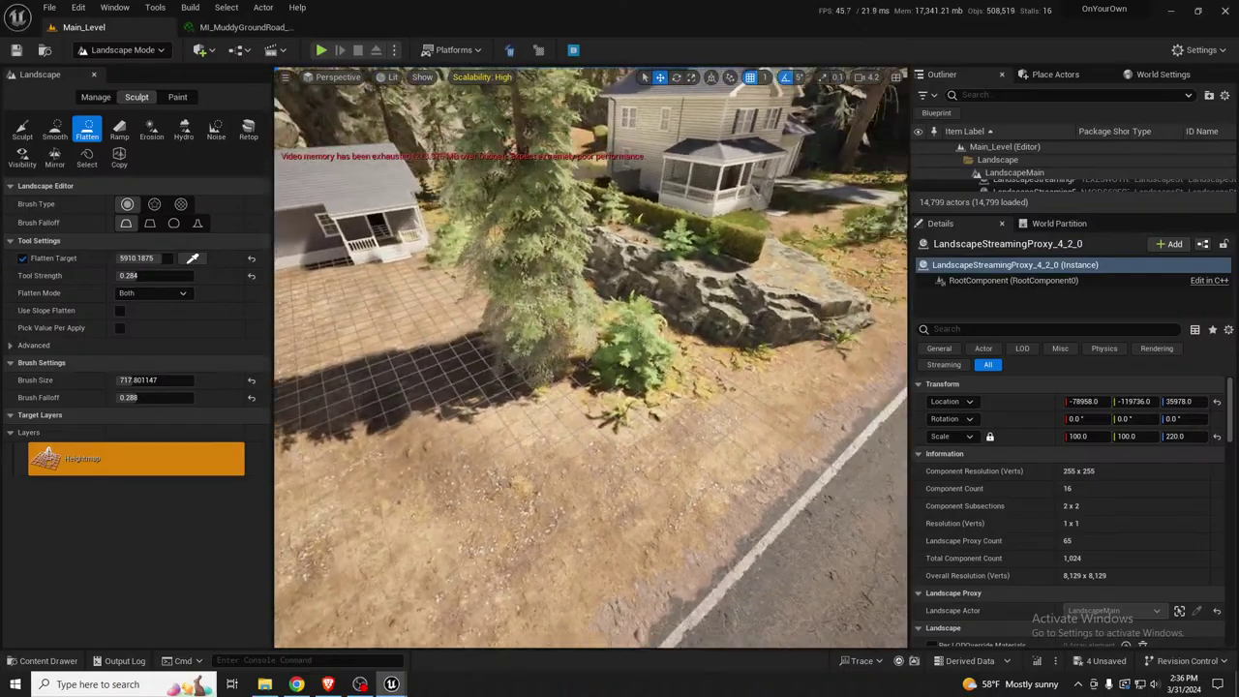
Return to Selection mode and review the reworked yard from farther down the street
key("shift+1")
right_click_drag(494, 335, 677, 290)
key("s")
right_click_drag(455, 358, 321, 347)
key("q")
right_click_drag(535, 354, 548, 347)
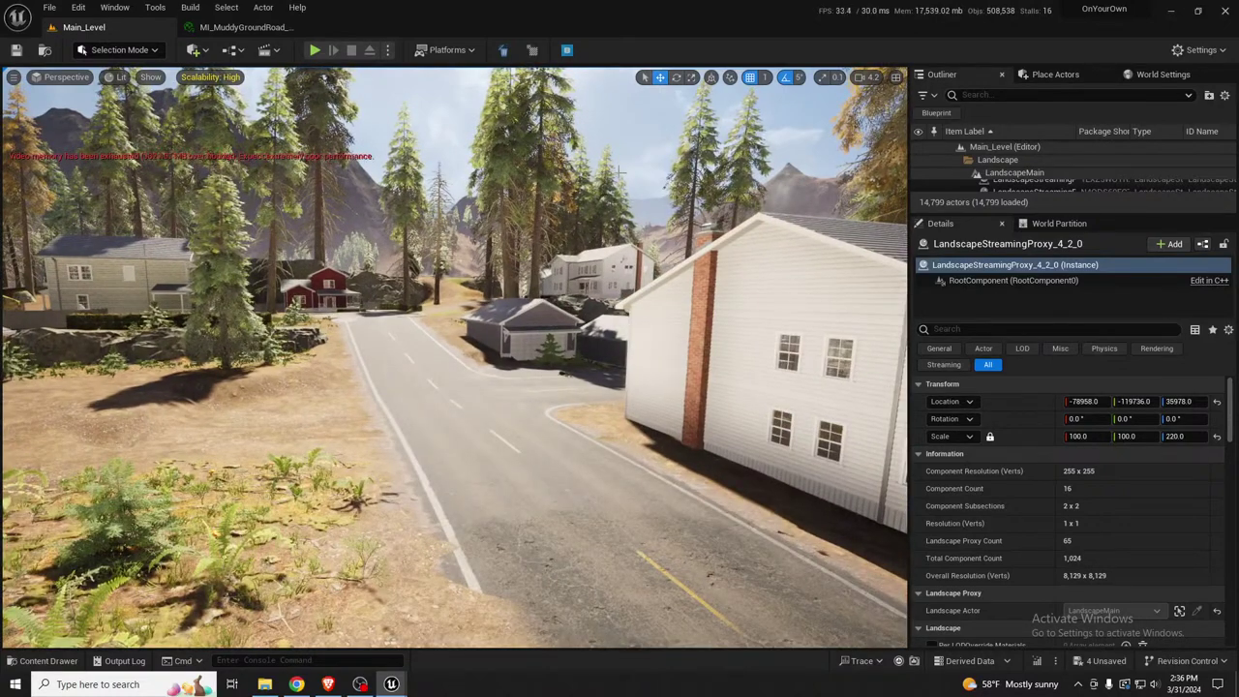
Select the BP_Sky_newV2 actor, inspect its blueprint, and close it to return to Main_Level
left_click(445, 125)
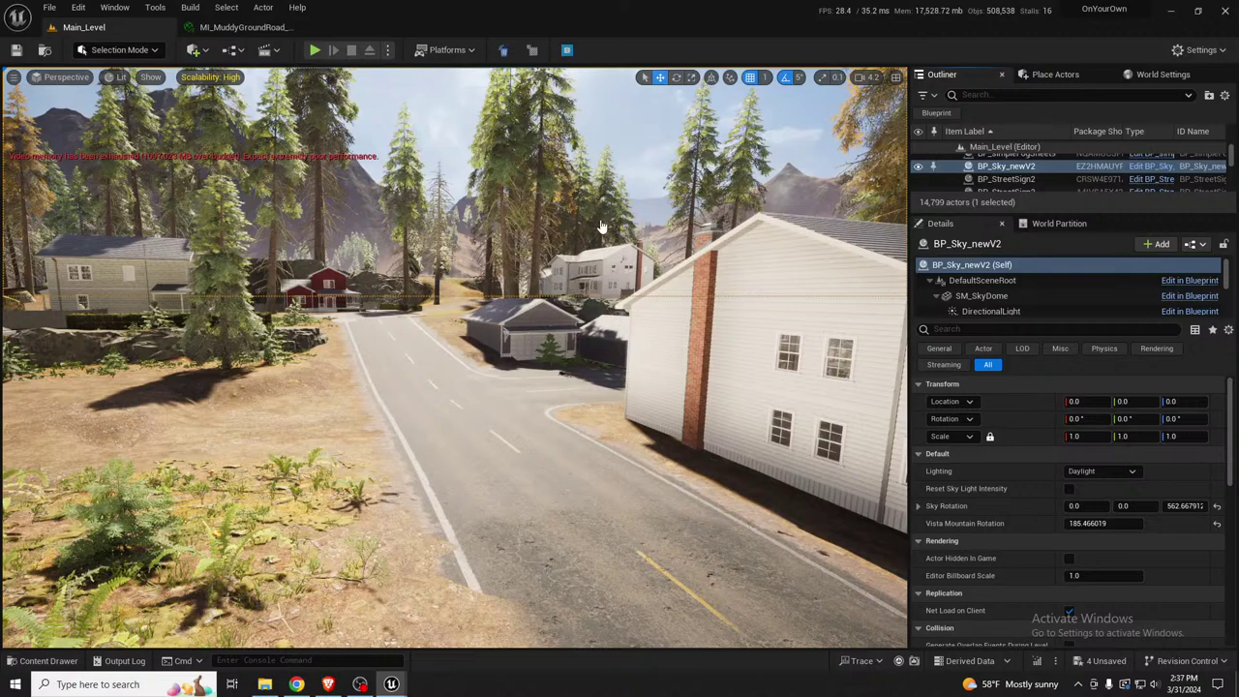
left_click(1153, 167)
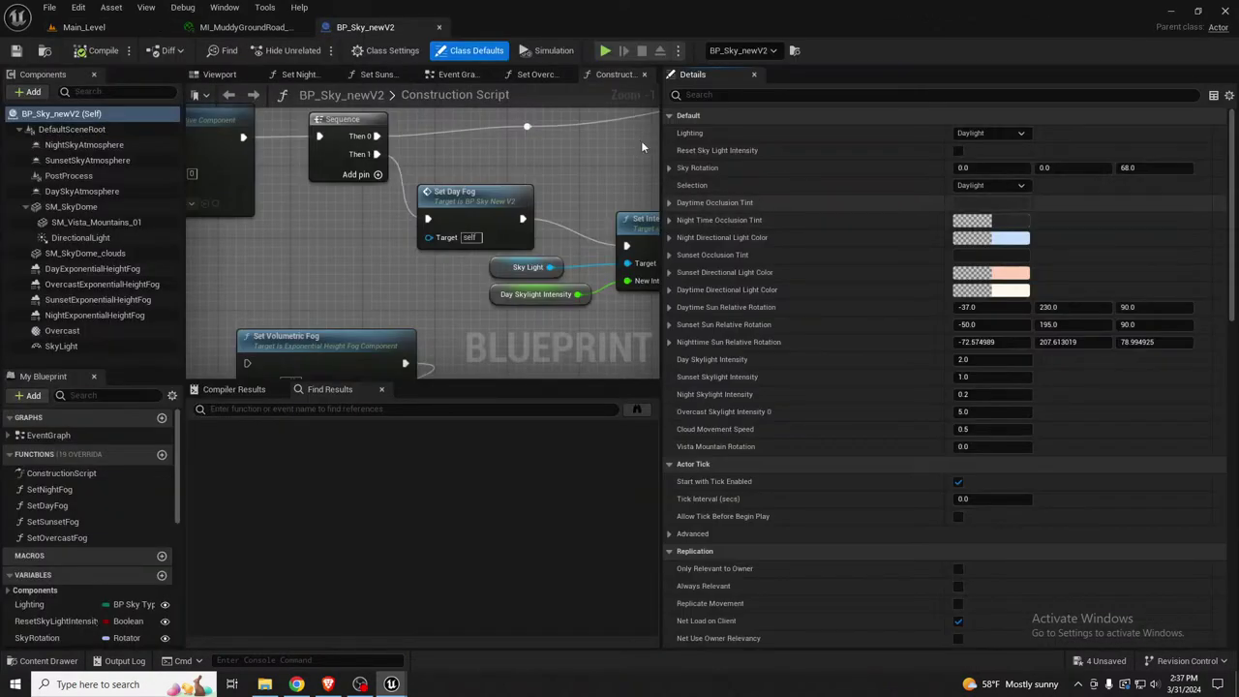
middle_click(383, 21)
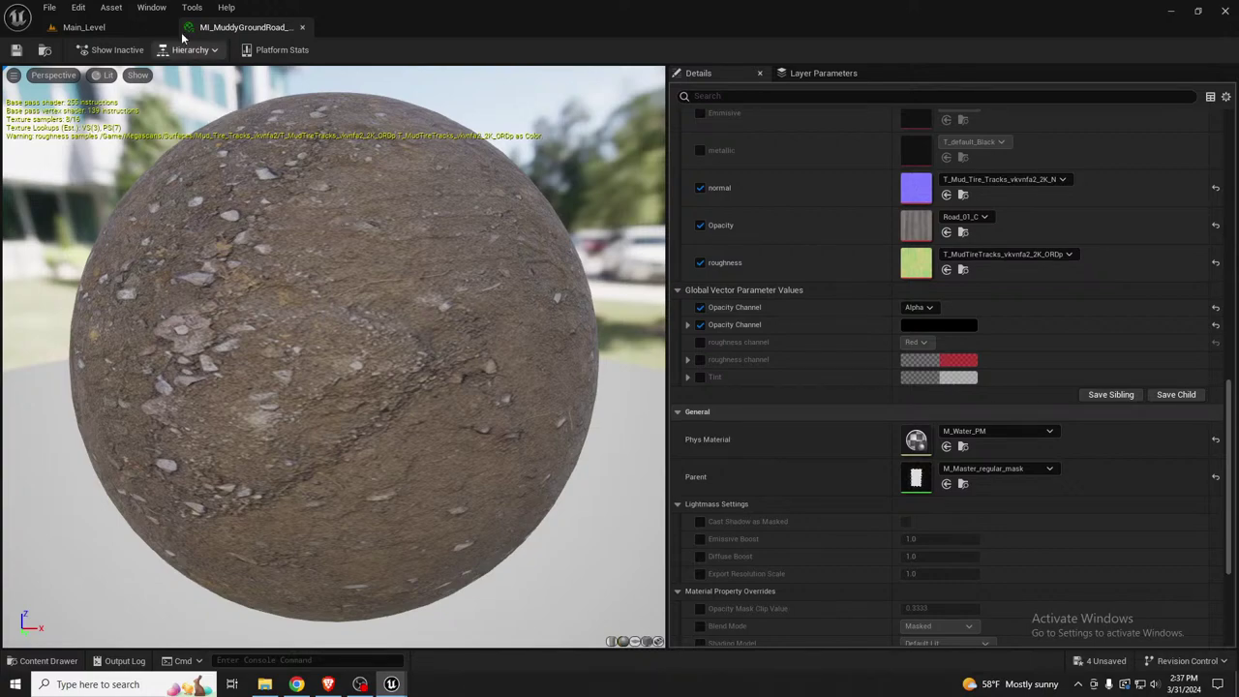
left_click(83, 27)
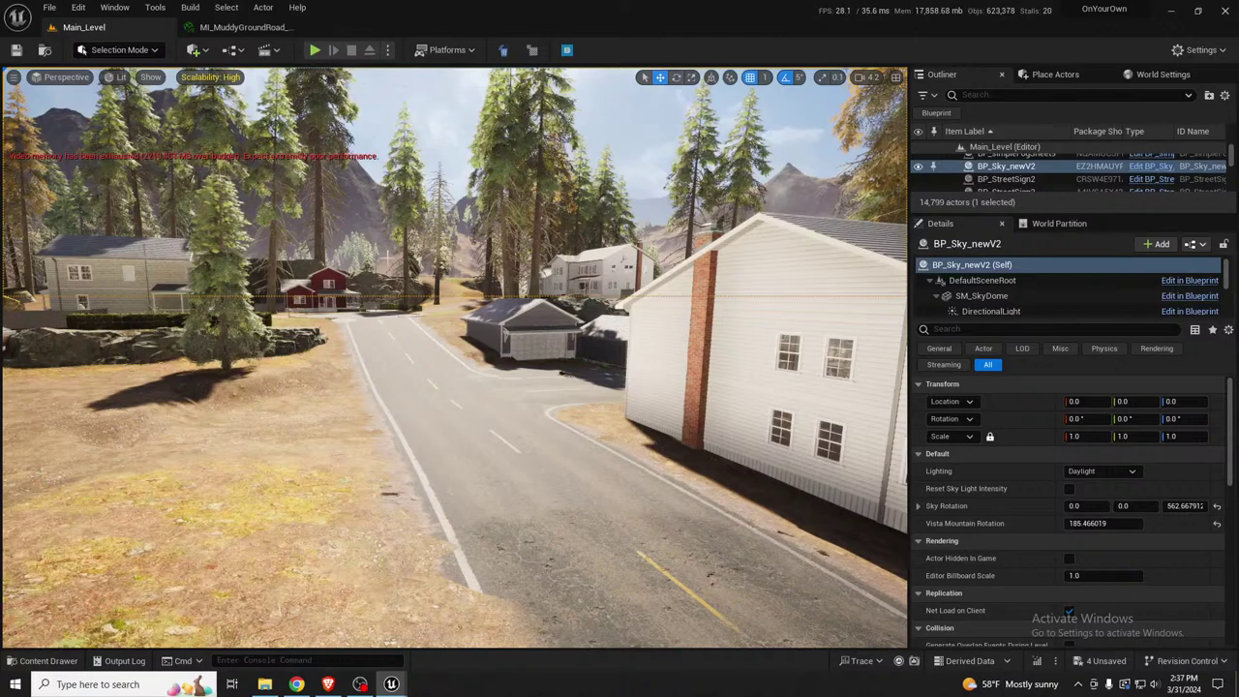
Reframe the street view and undo the last change to the scene
middle_click_drag(392, 339, 339, 370)
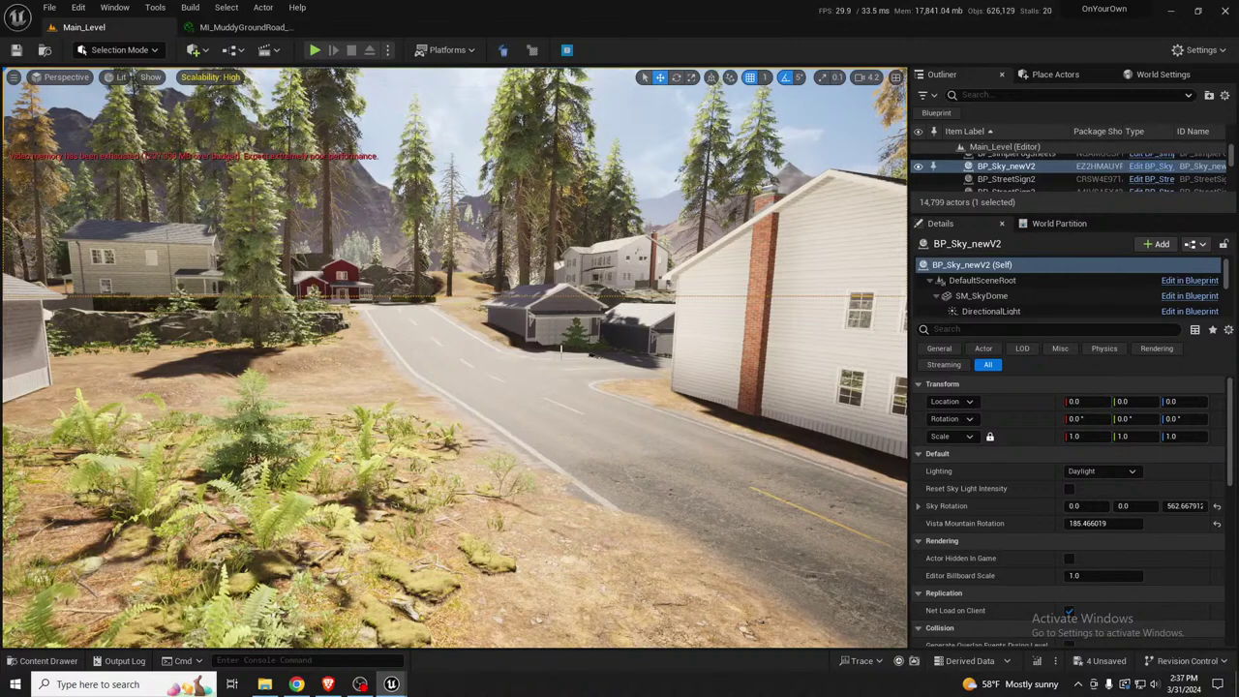
mouse_move(134, 87)
right_mouse_down()
mouse_move(137, 73)
mouse_move(118, 74)
right_mouse_up()
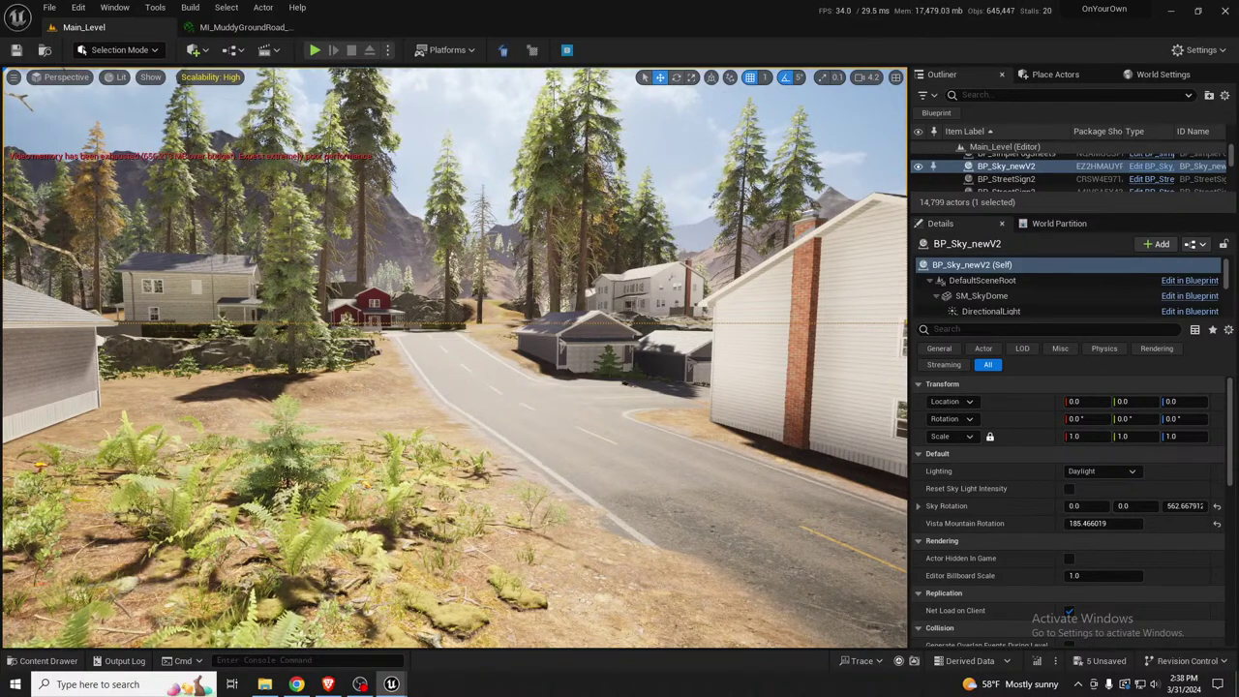
key("ctrl+z")
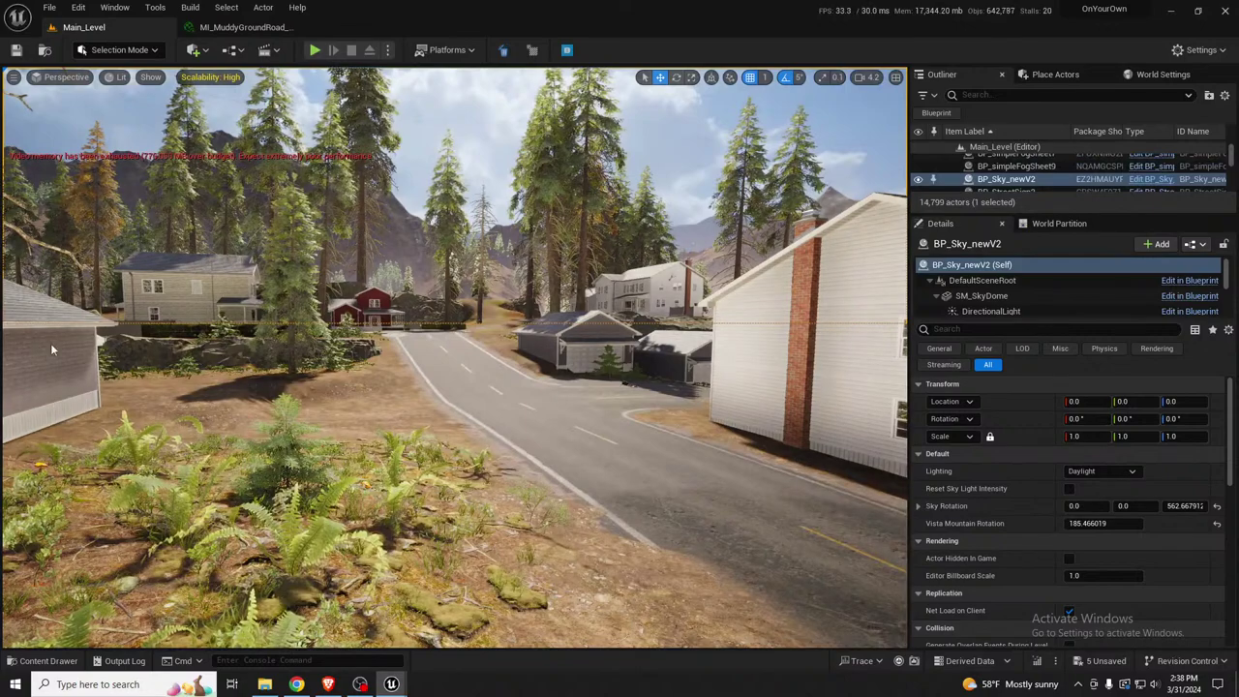
Review the street, the white porch house and the bare landscape cliff across the road junction
right_click_drag(455, 358, 716, 364)
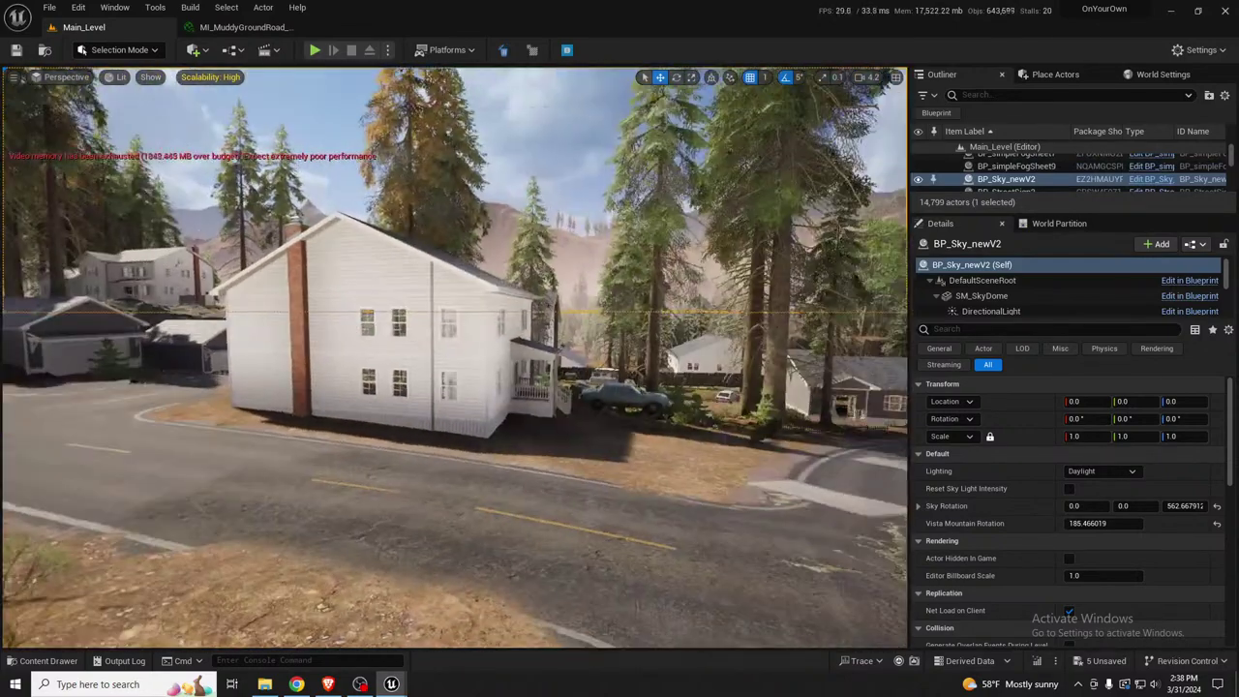
right_click_drag(14, 97, 14, 97)
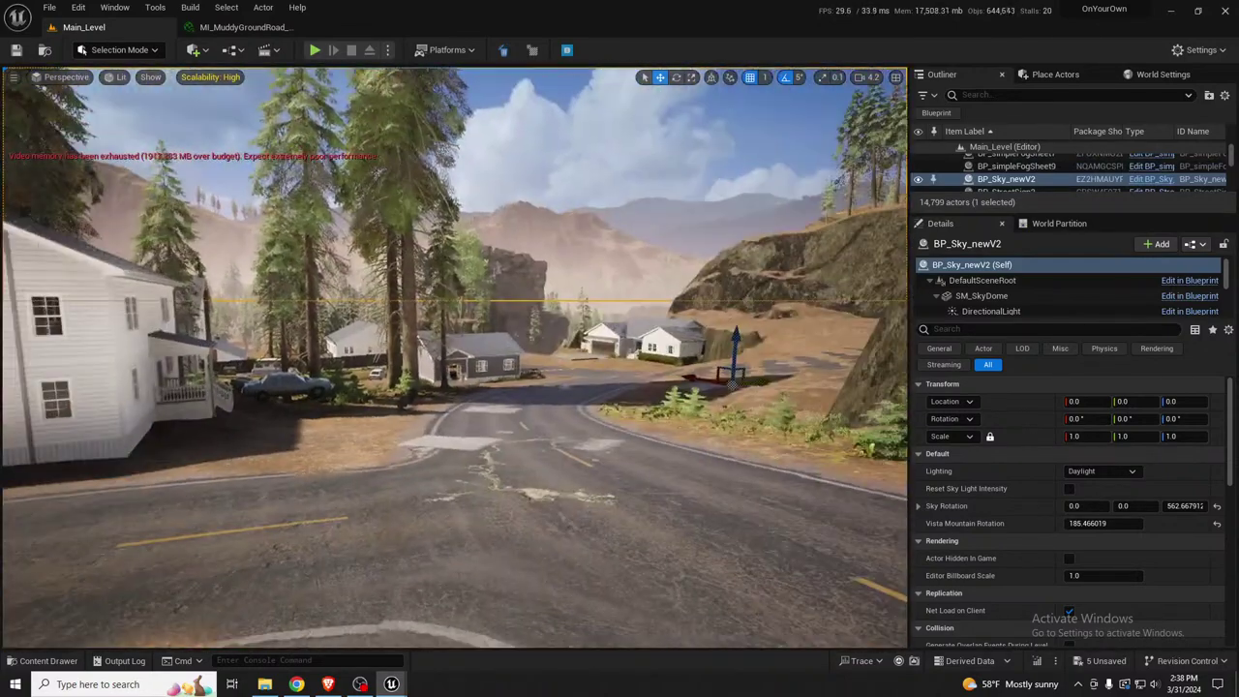
key("w")
right_click_drag(455, 358, 266, 356)
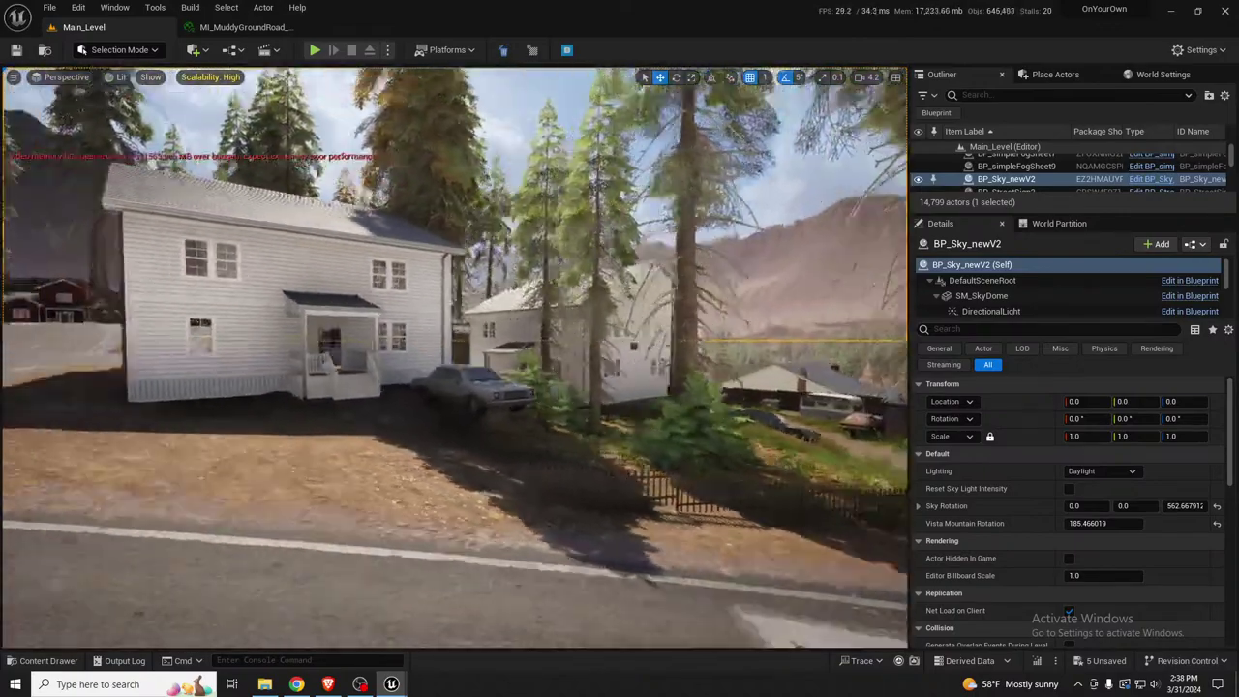
right_click_drag(15, 96, 14, 97)
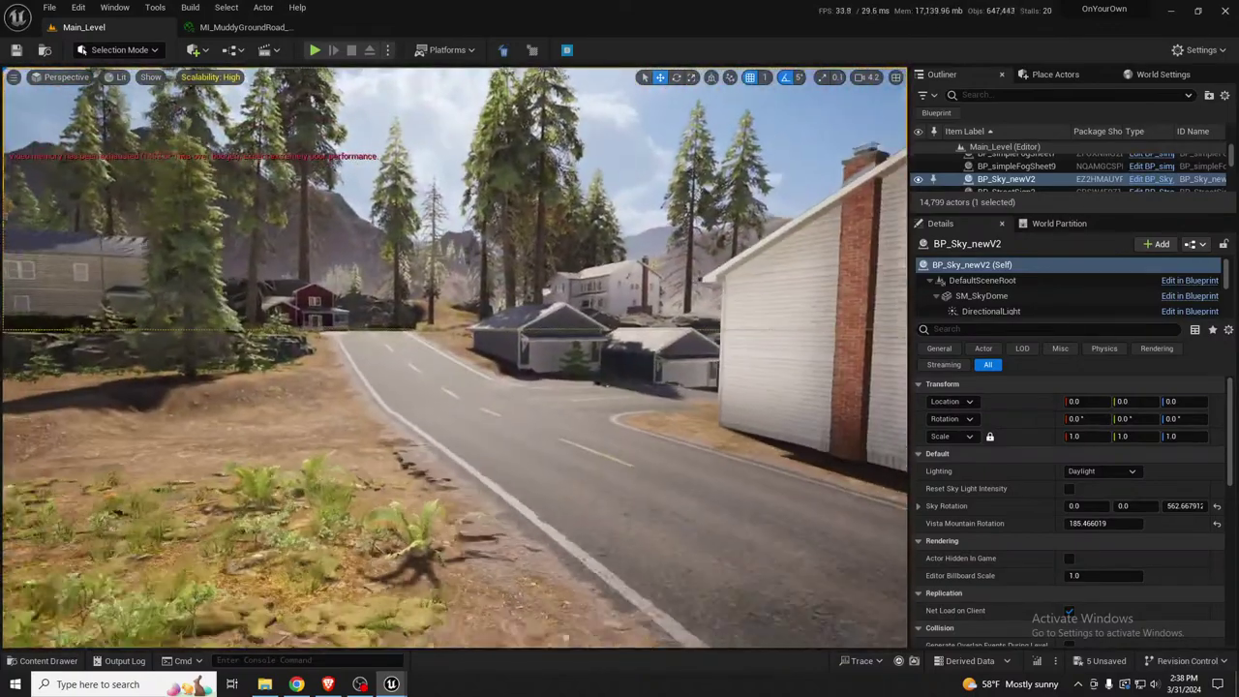
key("s")
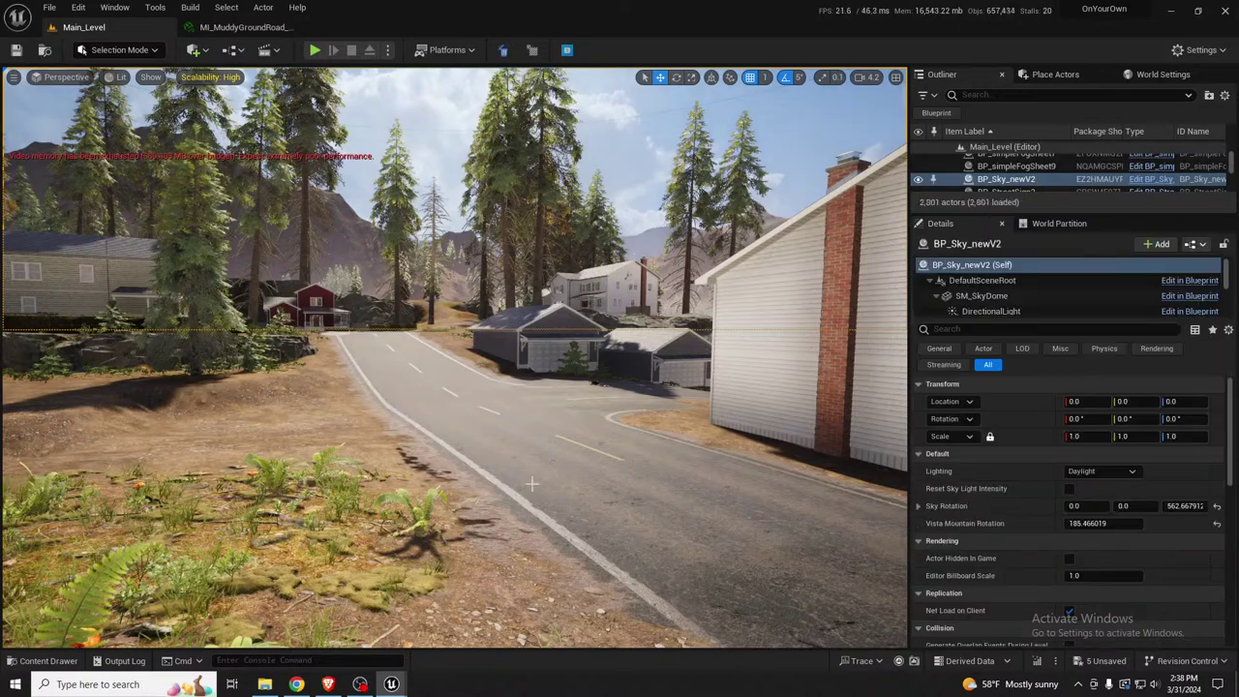
right_click_drag(548, 498, 584, 500)
key("s")
key("d")
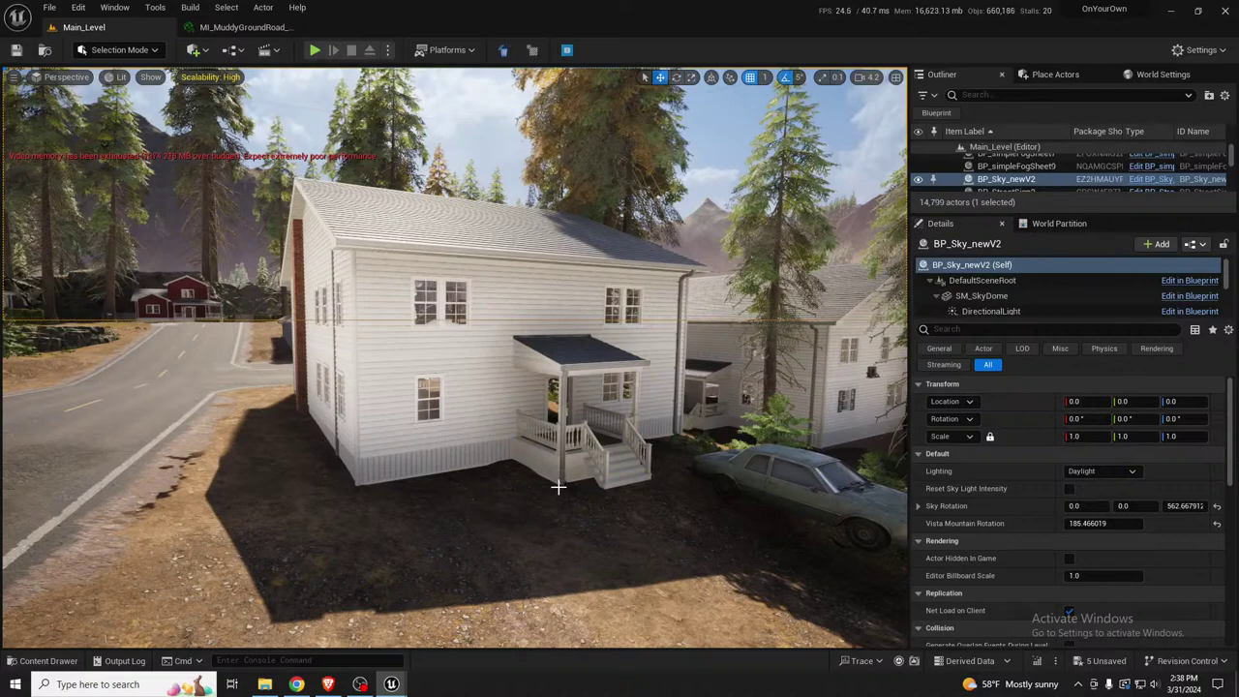
key("a")
right_click_drag(538, 496, 560, 595)
key("w")
key("w")
right_click_drag(648, 519, 751, 494)
key("w")
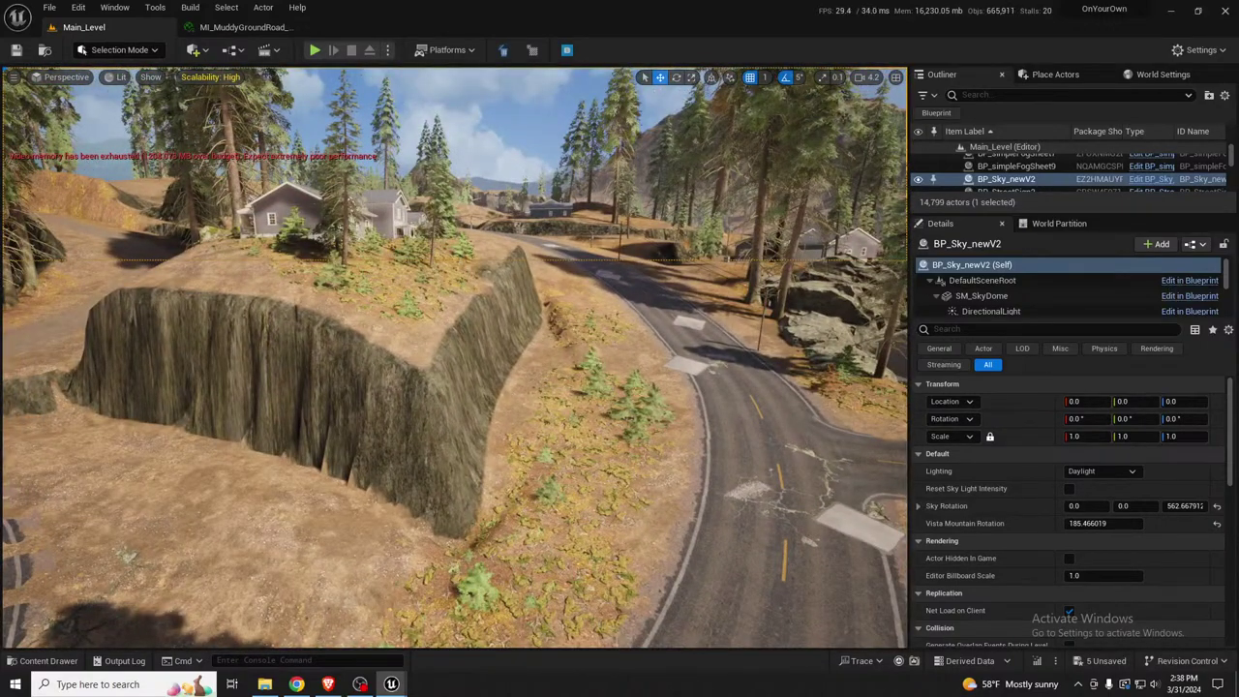
Duplicate the large cliffmaker122 rock beside the road and bring the copy near the bare cliff below the grey houses
right_click_drag(455, 359, 591, 356)
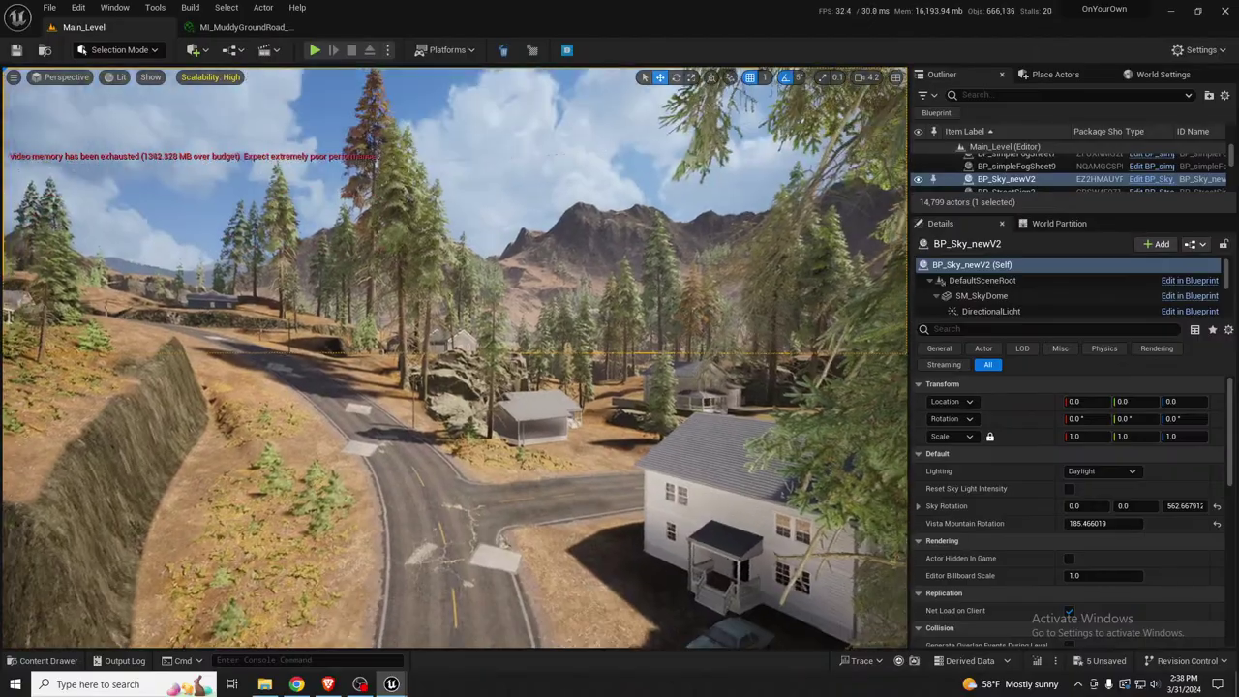
key("w")
right_click_drag(455, 358, 648, 416)
scroll(455, 359, "up", 3)
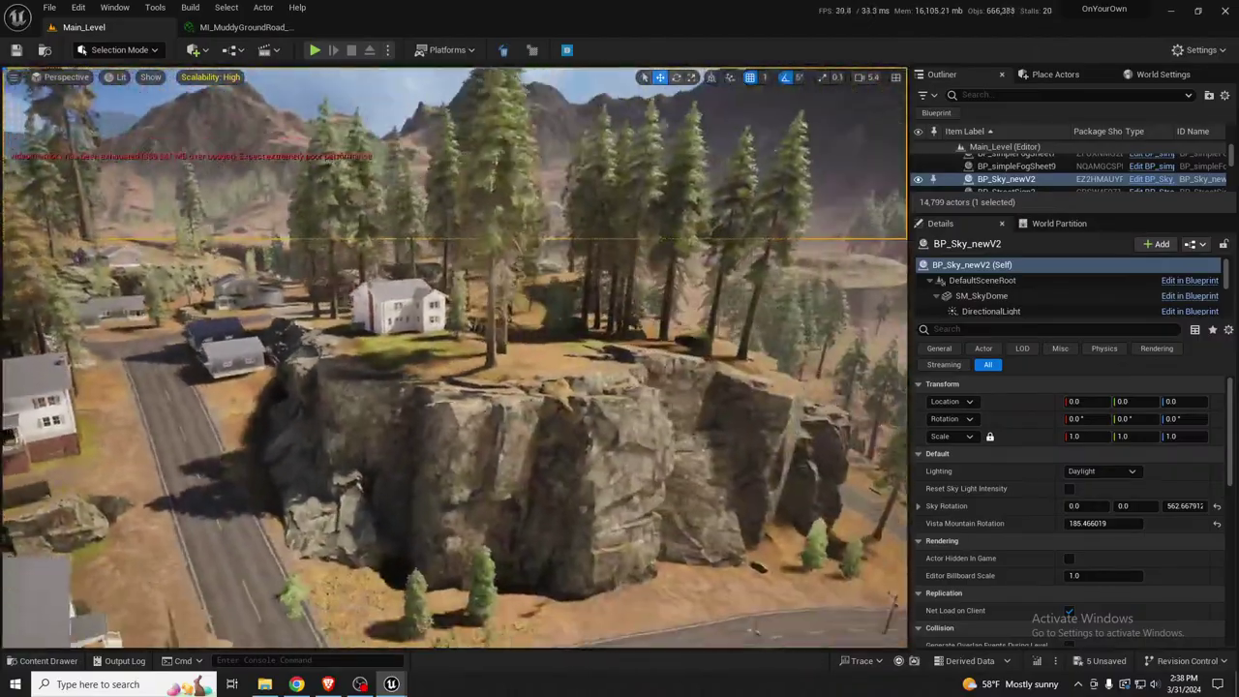
left_click_drag(637, 428, 468, 415)
left_click(416, 427)
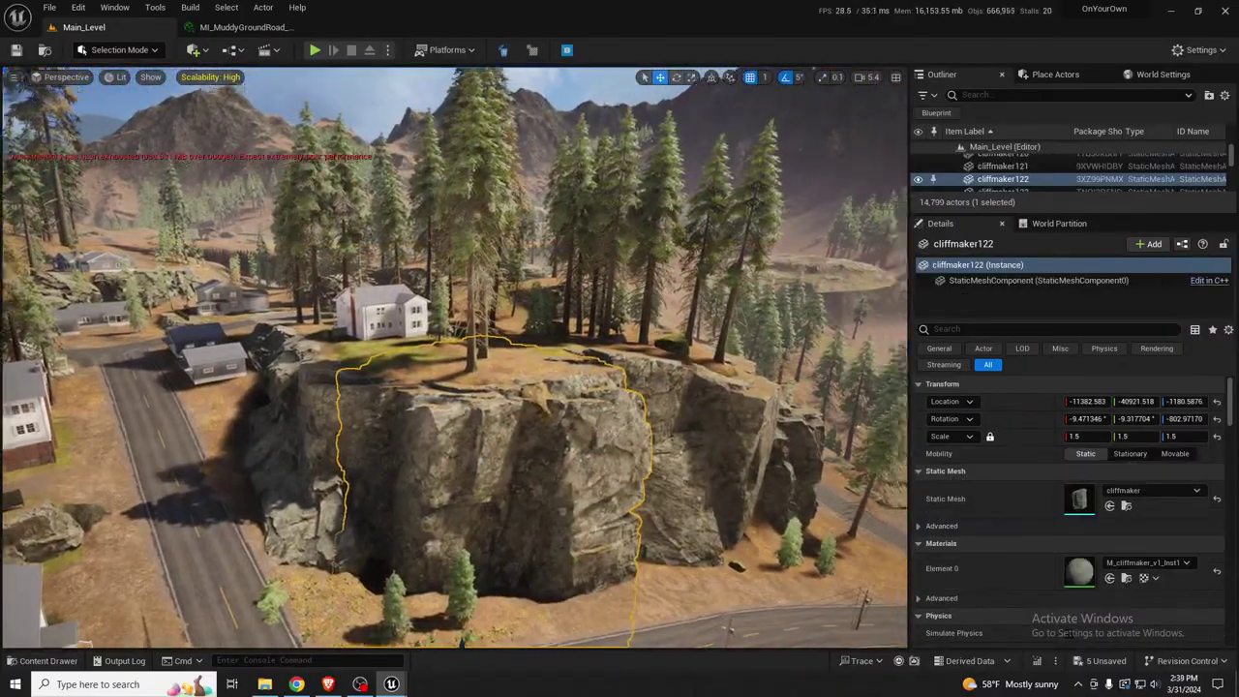
right_click_drag(416, 427, 262, 426)
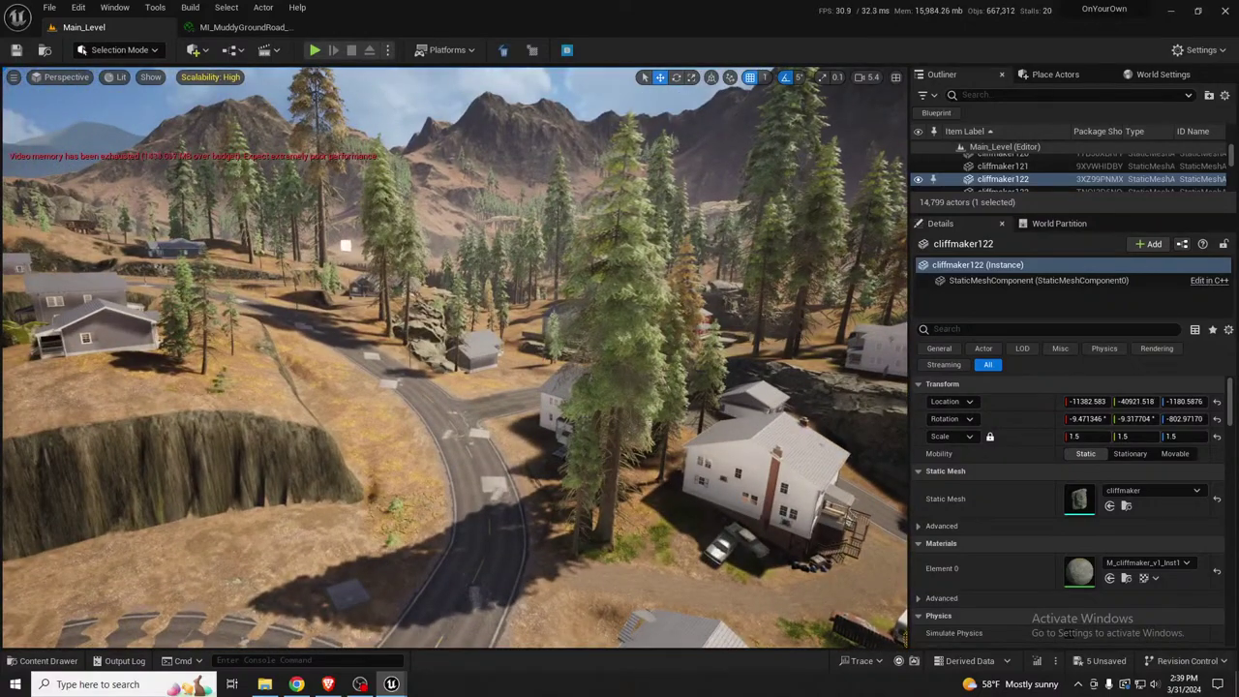
key("s")
right_click_drag(261, 426, 339, 438)
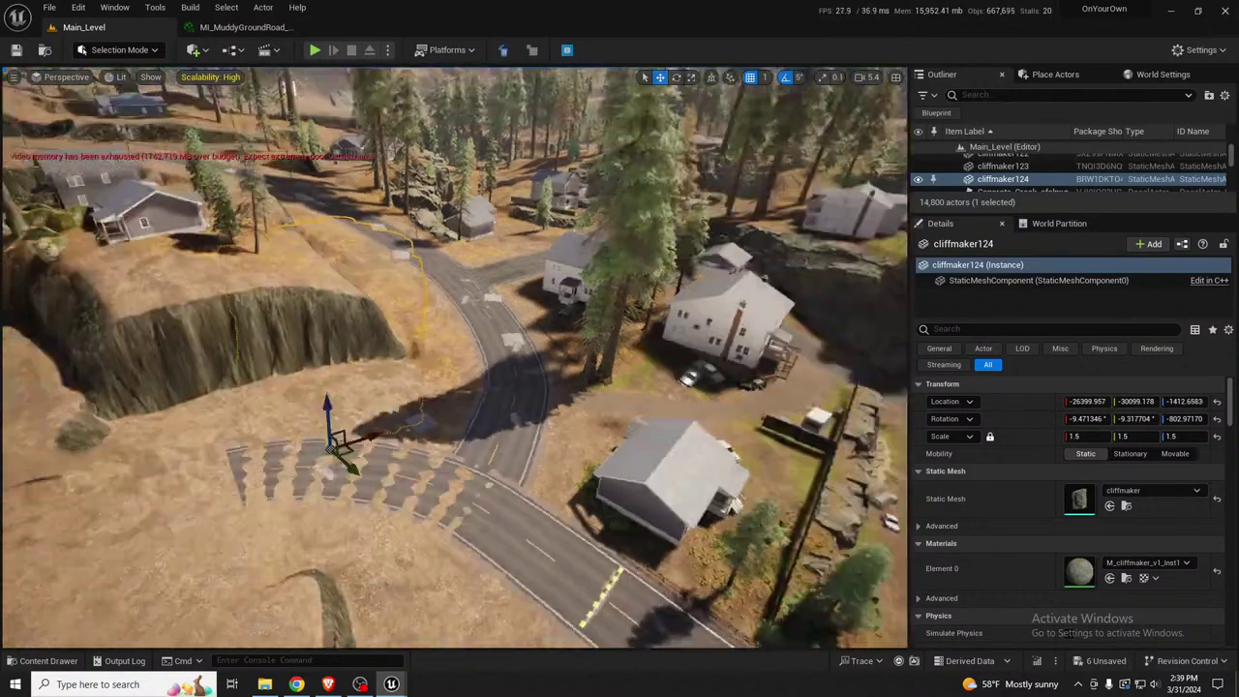
Move the copied cliff rock over the bare cliff face by the road, to about X -22328, Y -26214, Z -98
right_click_drag(412, 411, 364, 431)
left_click_drag(397, 429, 315, 626)
right_click_drag(314, 626, 223, 639)
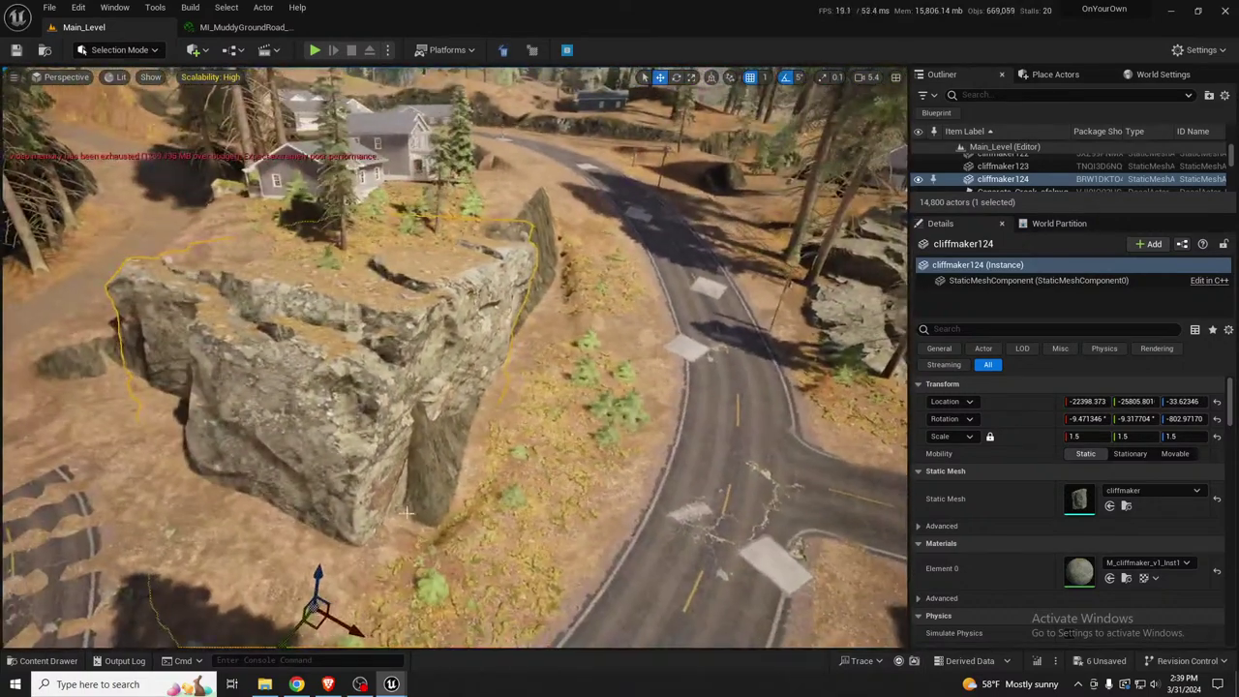
right_click_drag(407, 511, 403, 573)
left_click_drag(314, 562, 332, 574)
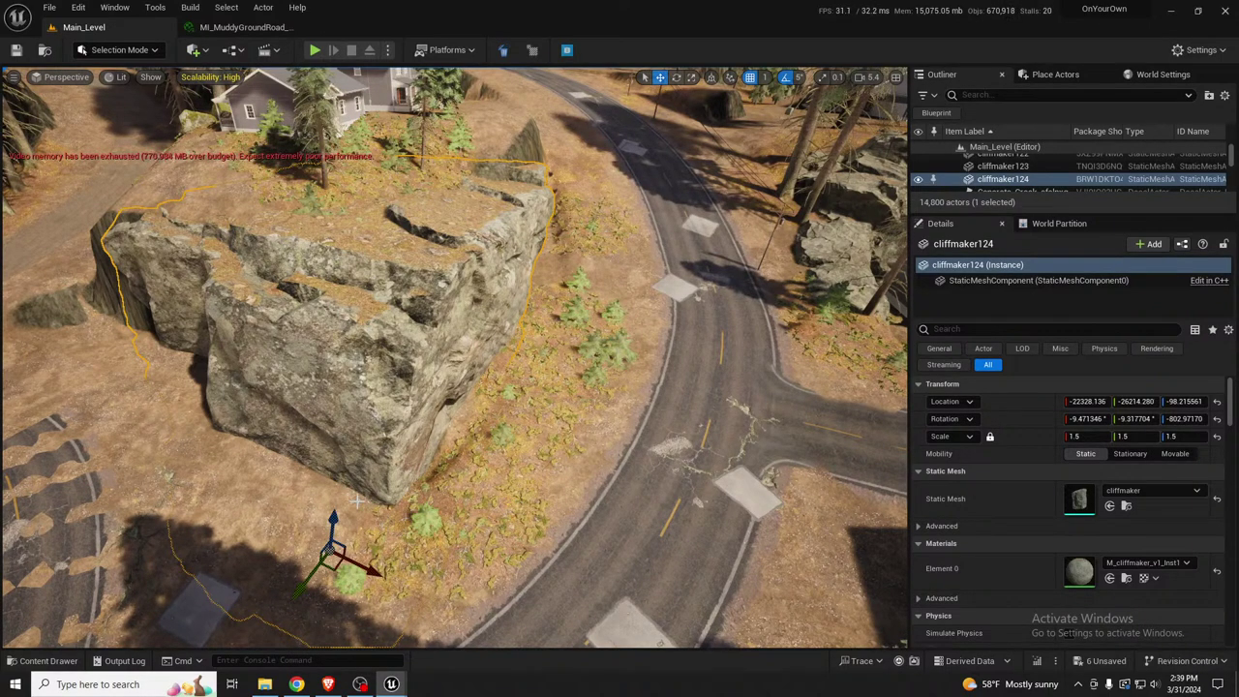
Raise and shift the copied cliff rock level with the grey houses' yard, to about X -21921, Y -26232, Z 314
right_click_drag(395, 467, 242, 440)
mouse_move(499, 573)
left_mouse_down()
mouse_move(477, 560)
mouse_move(479, 571)
left_mouse_up()
mouse_move(510, 457)
right_mouse_down()
mouse_move(543, 493)
mouse_move(523, 513)
mouse_move(510, 436)
mouse_move(508, 508)
mouse_move(470, 489)
mouse_move(457, 453)
mouse_move(507, 469)
right_mouse_up()
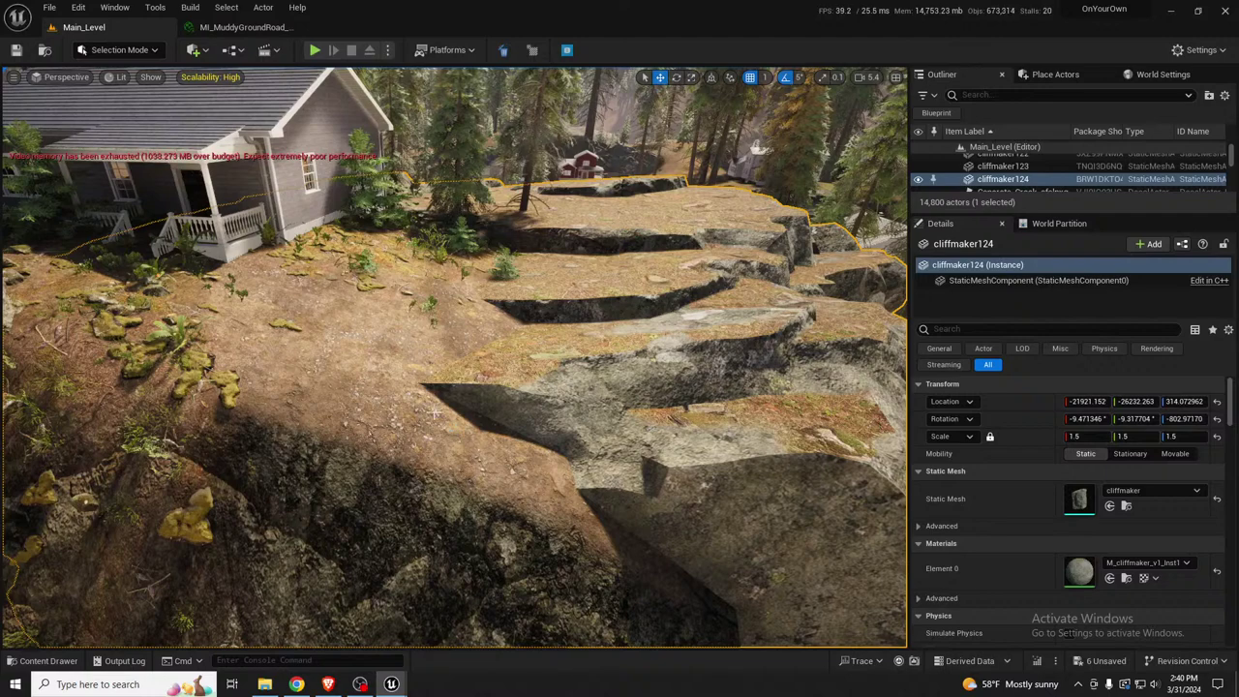
Switch to landscape flattening and sample the ground beside the grey house's porch as the flatten target, 7818.0
left_click(347, 279)
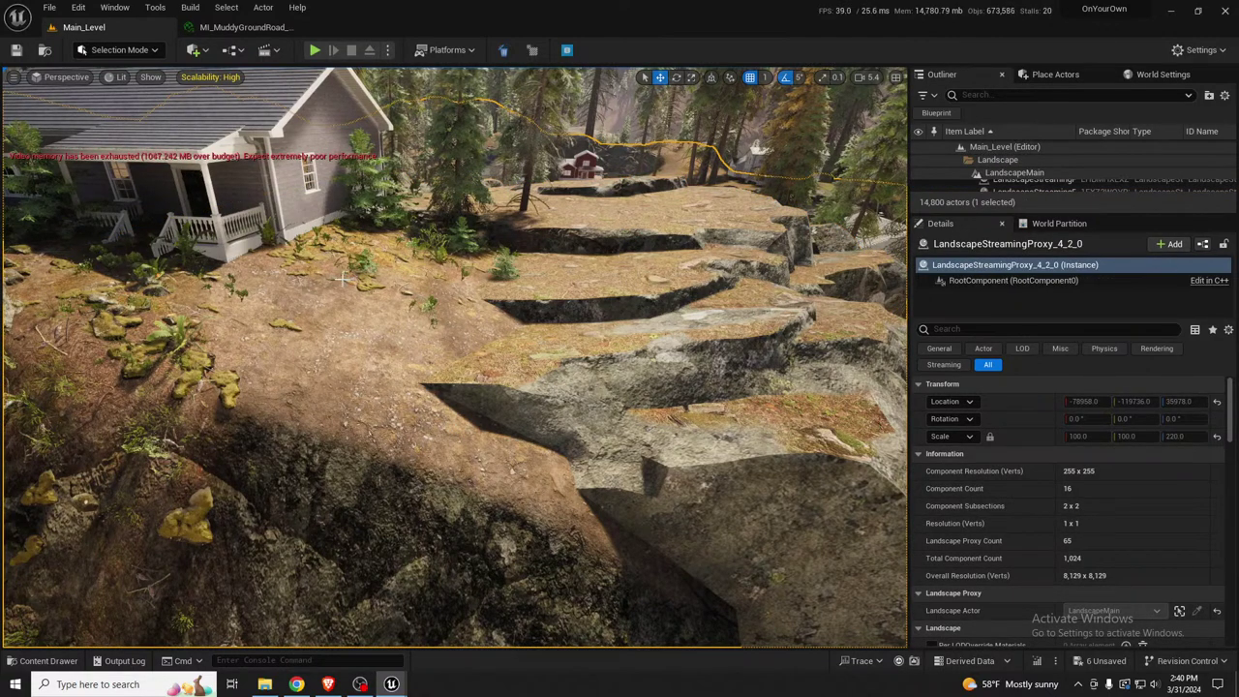
key("shift+2")
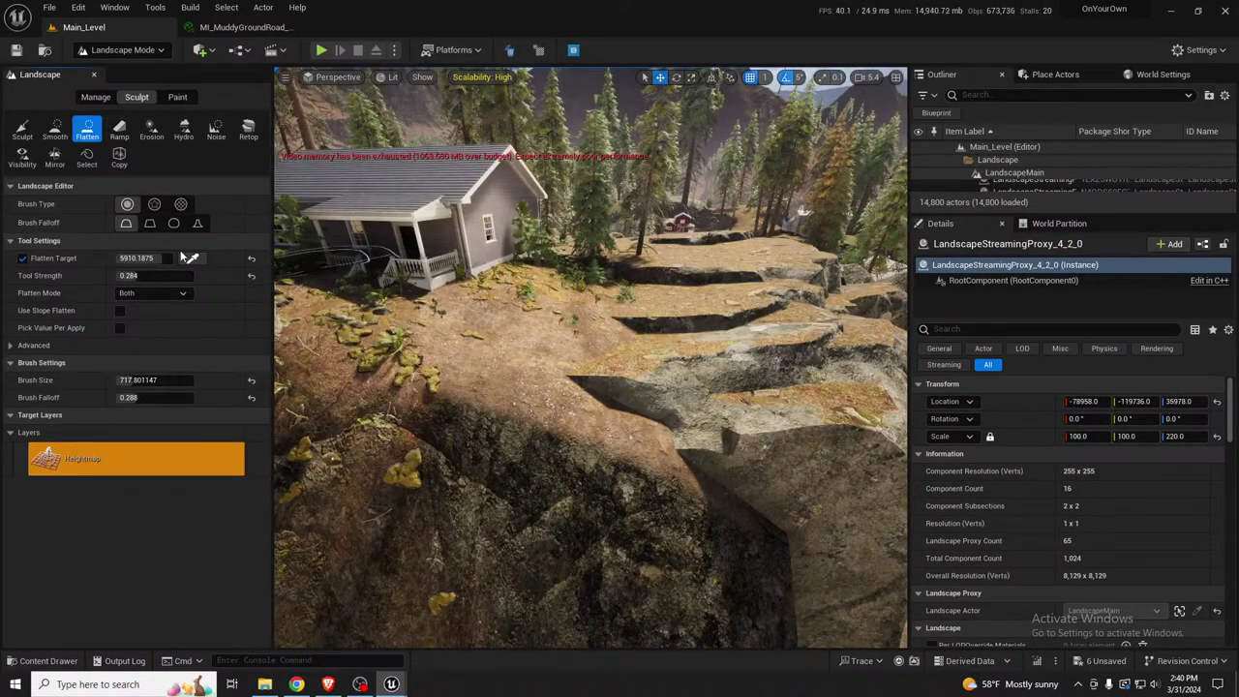
left_click(193, 257)
key("w")
right_click_drag(493, 269, 485, 341)
key("s")
right_click_drag(610, 343, 646, 393)
left_click(641, 410)
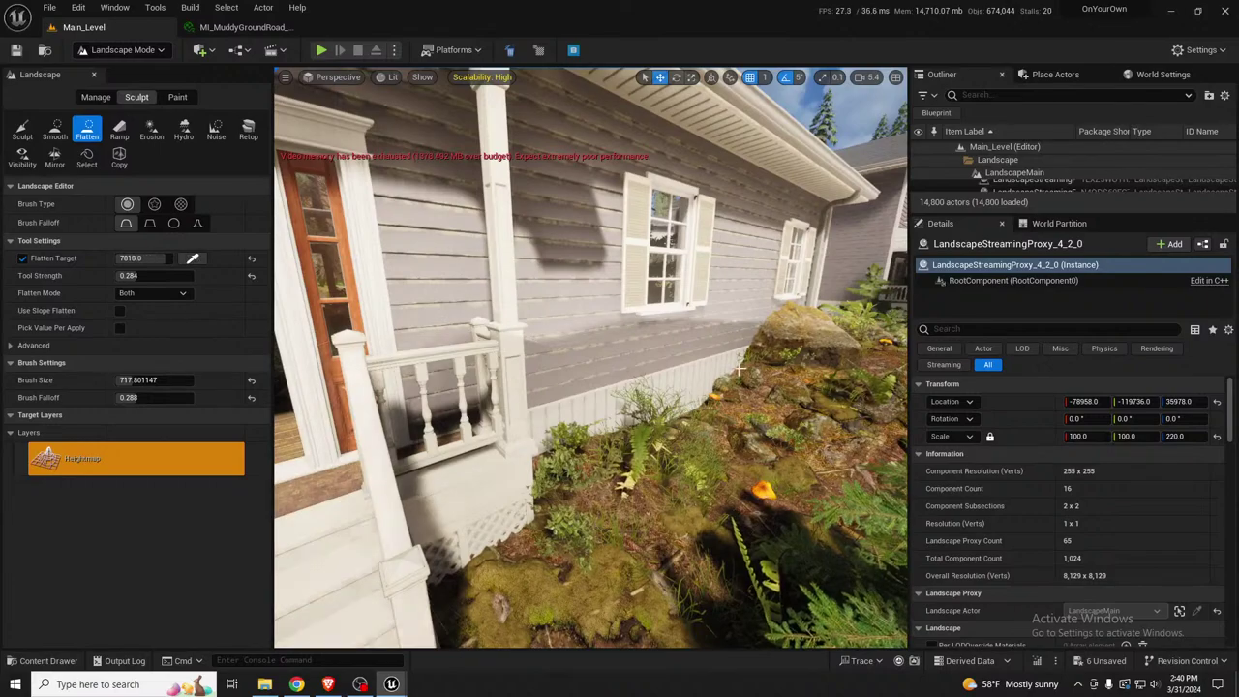
Flatten the ground along the grey porch house and around the nearby tree at the 7818.0 target height
left_click_drag(641, 410, 724, 357)
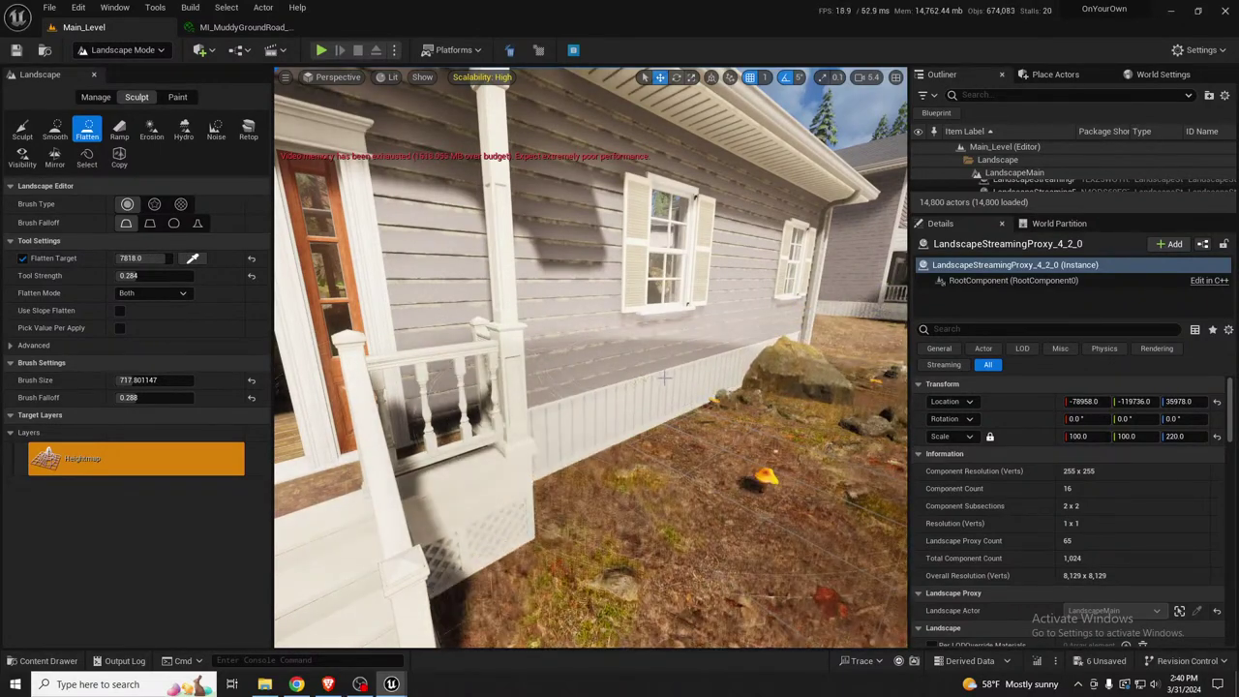
mouse_move(724, 356)
right_mouse_down()
mouse_move(608, 415)
mouse_move(503, 387)
mouse_move(419, 337)
right_mouse_up()
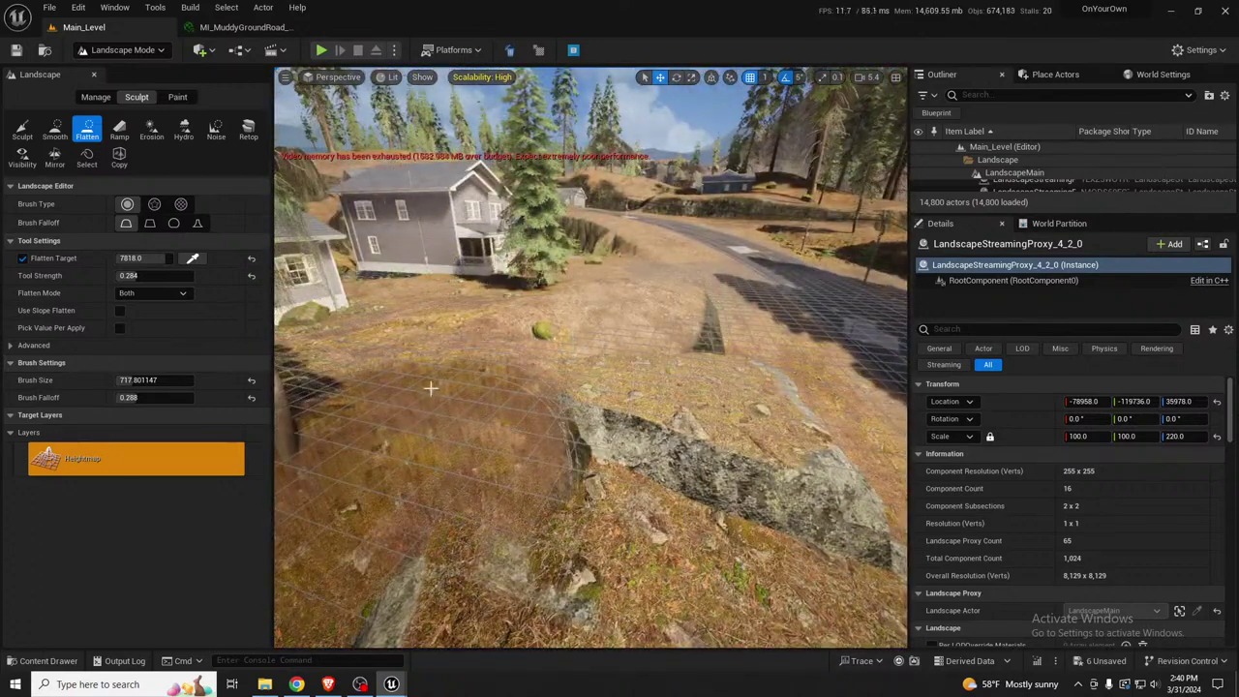
right_click_drag(431, 388, 486, 359)
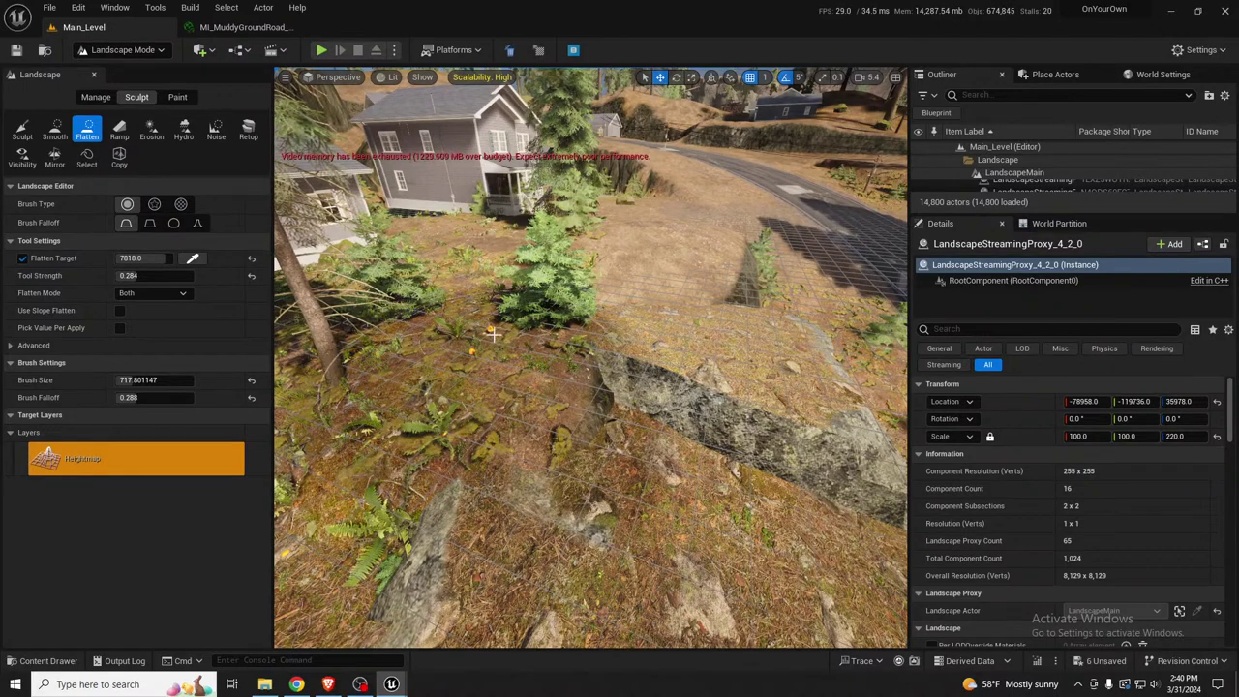
right_click_drag(492, 332, 659, 260)
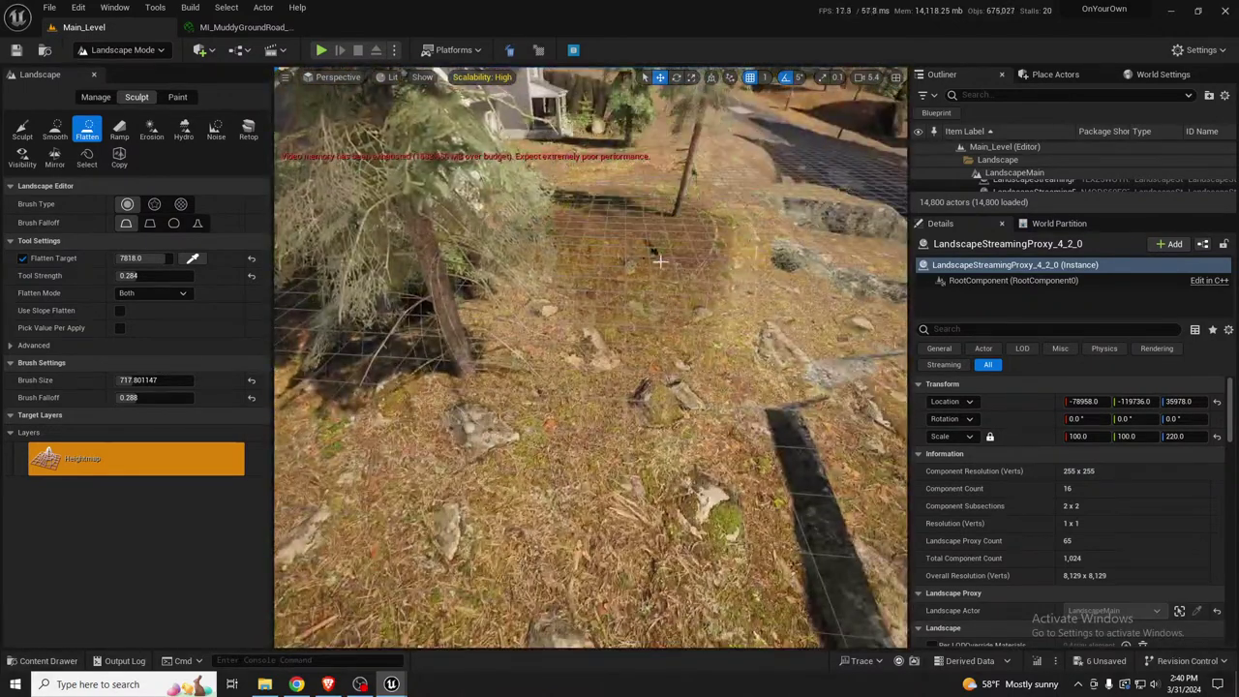
mouse_move(659, 260)
left_mouse_down()
mouse_move(678, 359)
mouse_move(475, 351)
mouse_move(493, 292)
left_mouse_up()
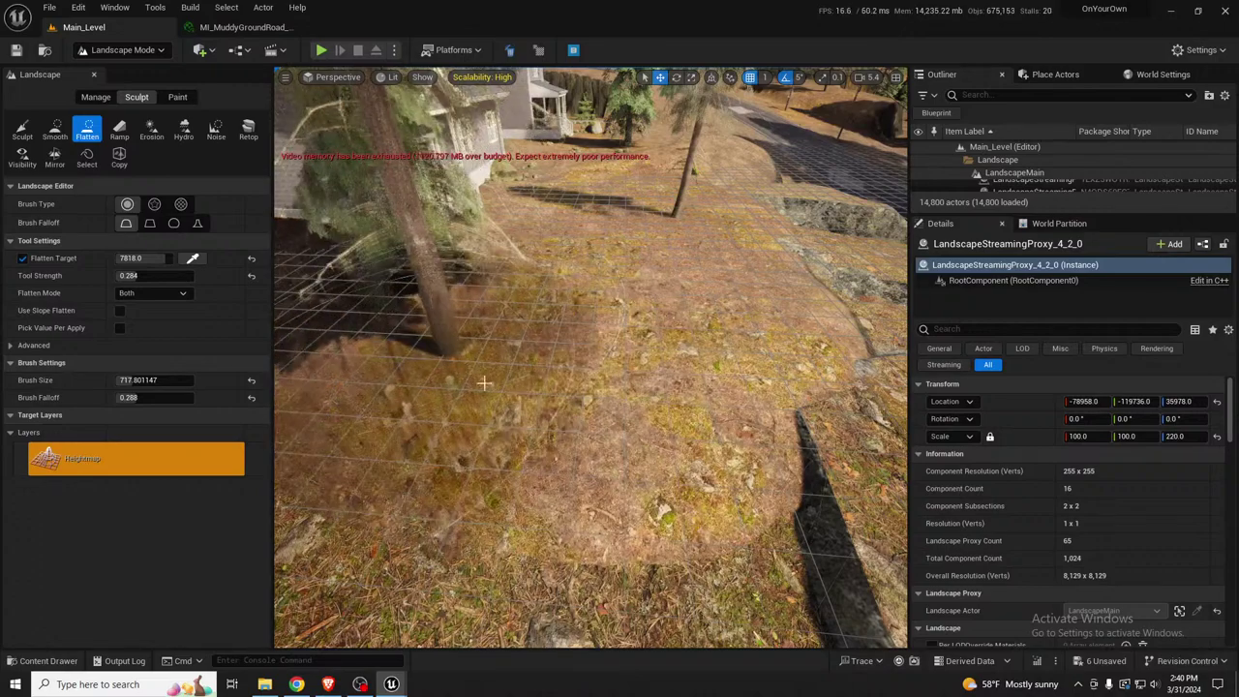
Extend the flattened ground from the tree over the top of the new cliff rock
right_click_drag(484, 384, 557, 326)
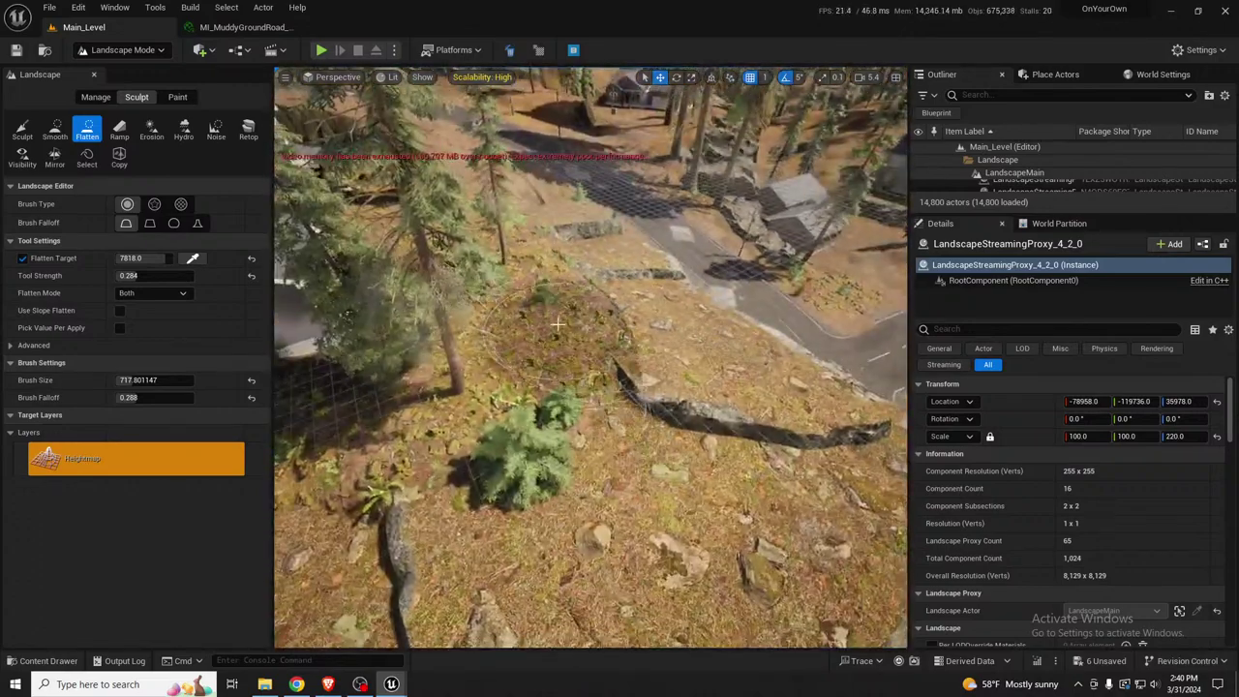
left_click_drag(666, 455, 600, 467)
mouse_move(597, 355)
right_mouse_down()
mouse_move(653, 368)
mouse_move(597, 355)
right_mouse_up()
left_click_drag(596, 356, 492, 352)
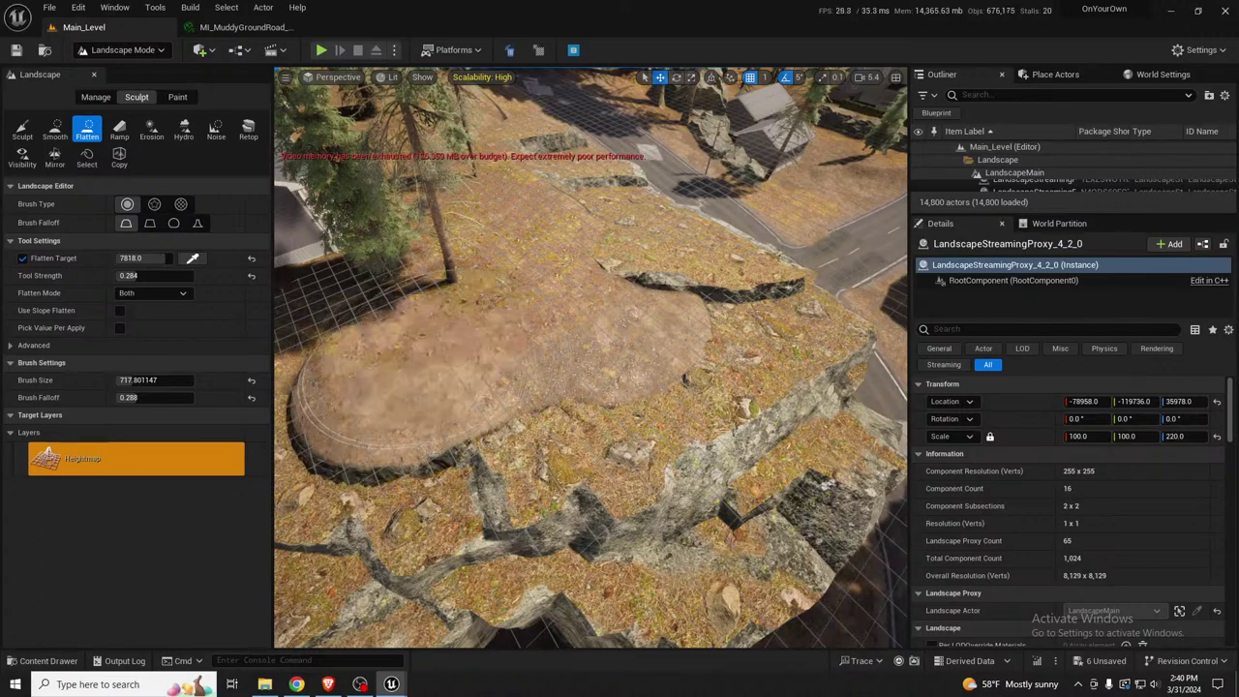
Flatten the terrain in front of the grey house's porch and along the adjoining cliff edge
right_click_drag(401, 378, 314, 399)
mouse_move(593, 373)
left_mouse_down()
mouse_move(661, 420)
mouse_move(653, 429)
left_mouse_up()
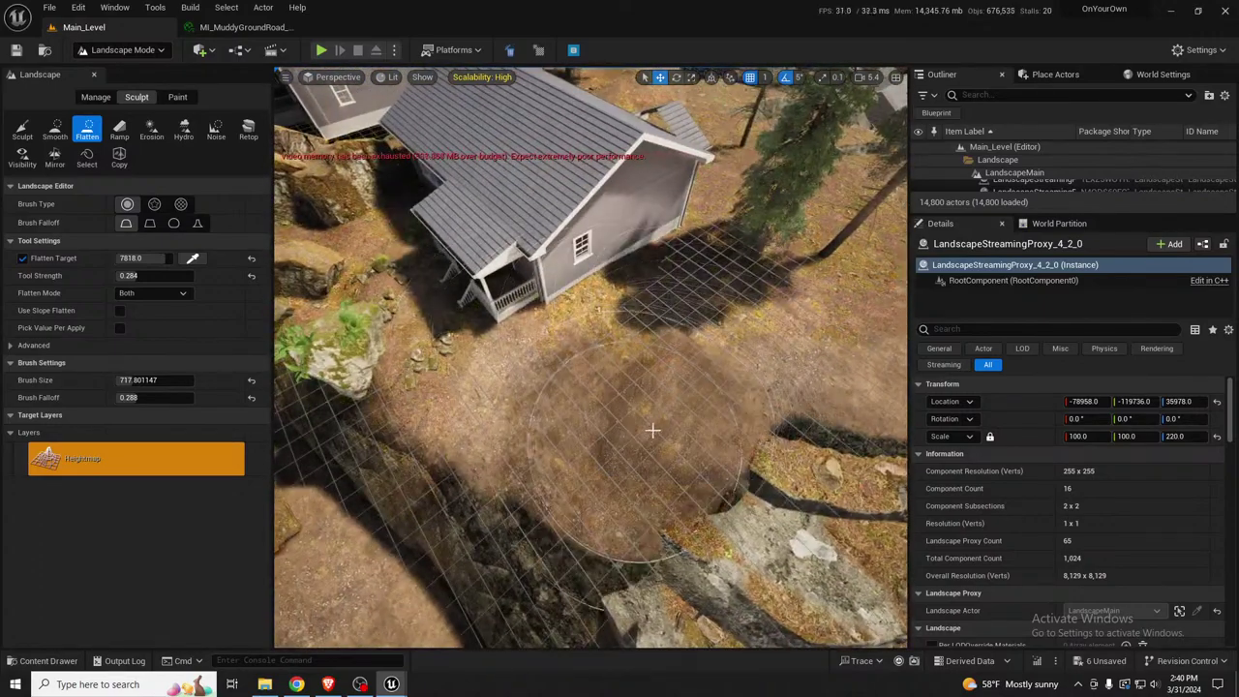
right_click_drag(653, 430, 625, 424)
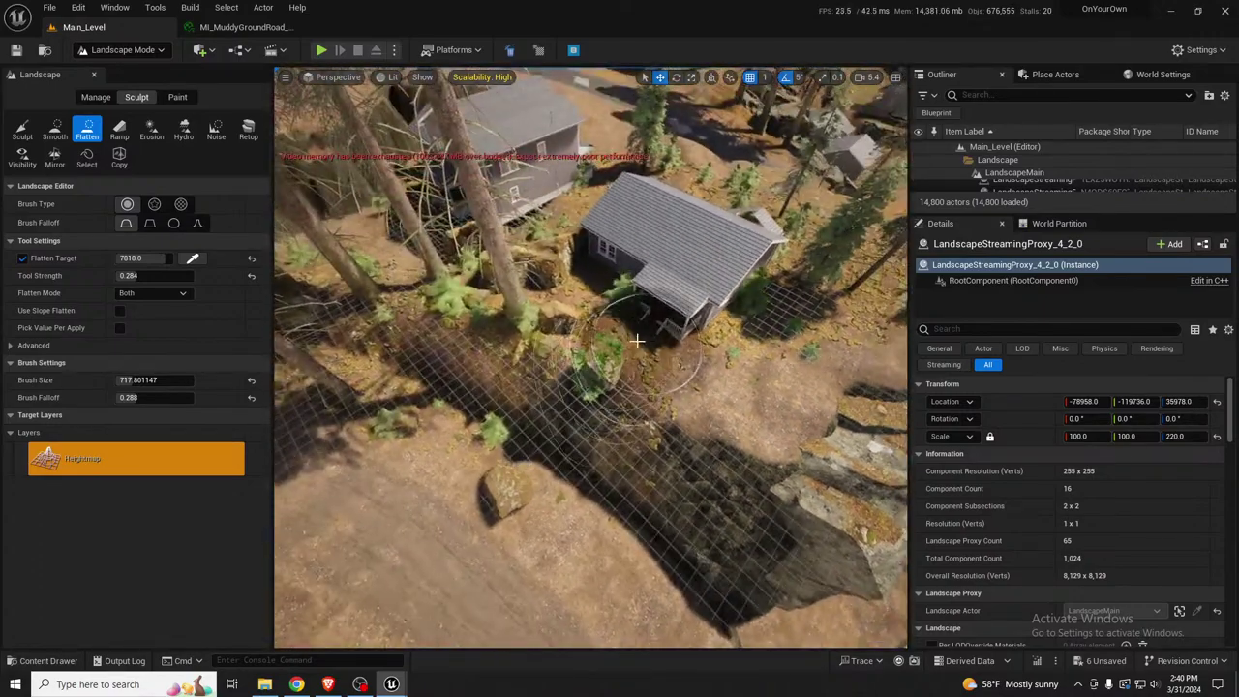
left_click_drag(637, 341, 522, 328)
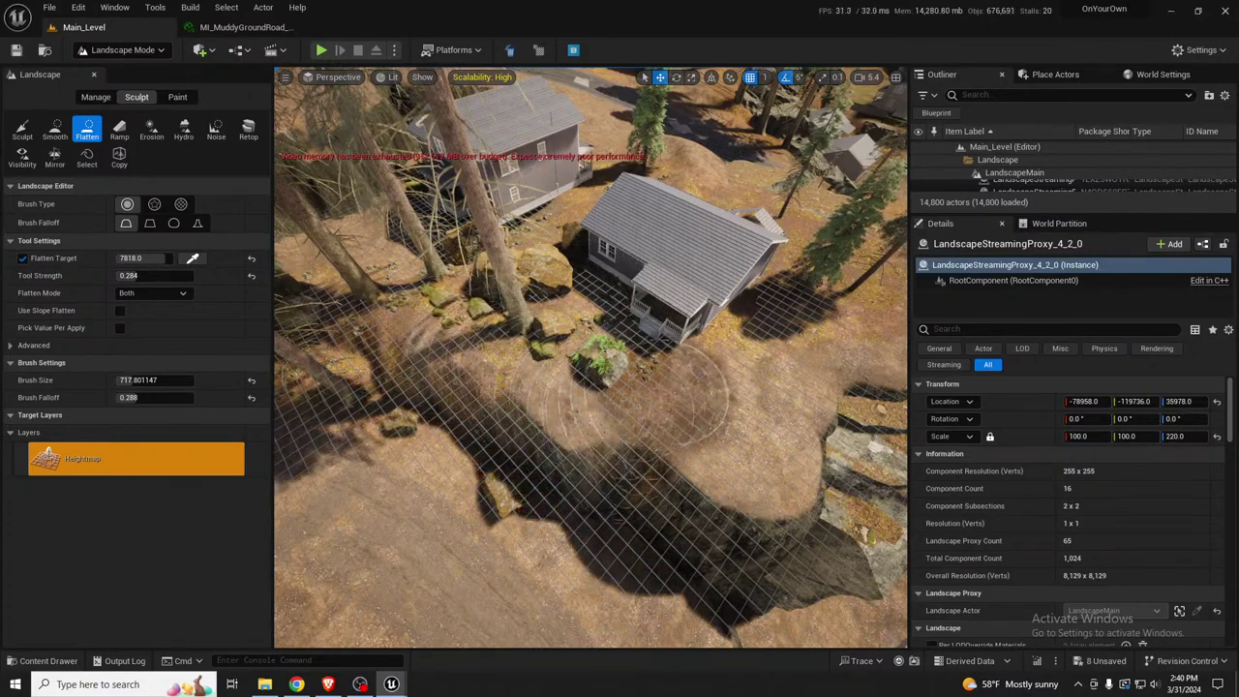
mouse_move(632, 401)
right_mouse_down()
mouse_move(646, 408)
mouse_move(618, 393)
right_mouse_up()
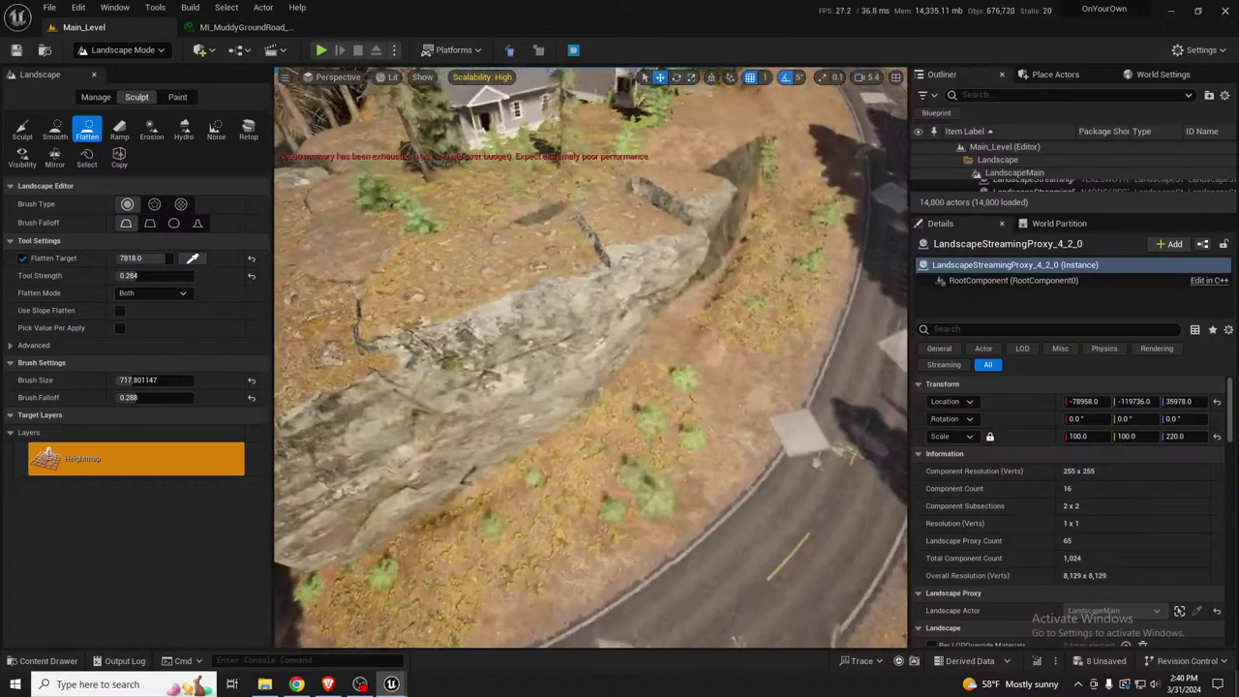
Flatten more terrain over the cliff rock's top to fill the gaps between its ledges
mouse_move(594, 246)
right_mouse_down()
mouse_move(584, 229)
mouse_move(557, 241)
mouse_move(532, 311)
right_mouse_up()
mouse_move(533, 311)
left_mouse_down()
mouse_move(512, 456)
mouse_move(456, 442)
mouse_move(434, 376)
mouse_move(384, 321)
left_mouse_up()
right_click_drag(384, 321, 562, 316)
left_click_drag(561, 316, 594, 338)
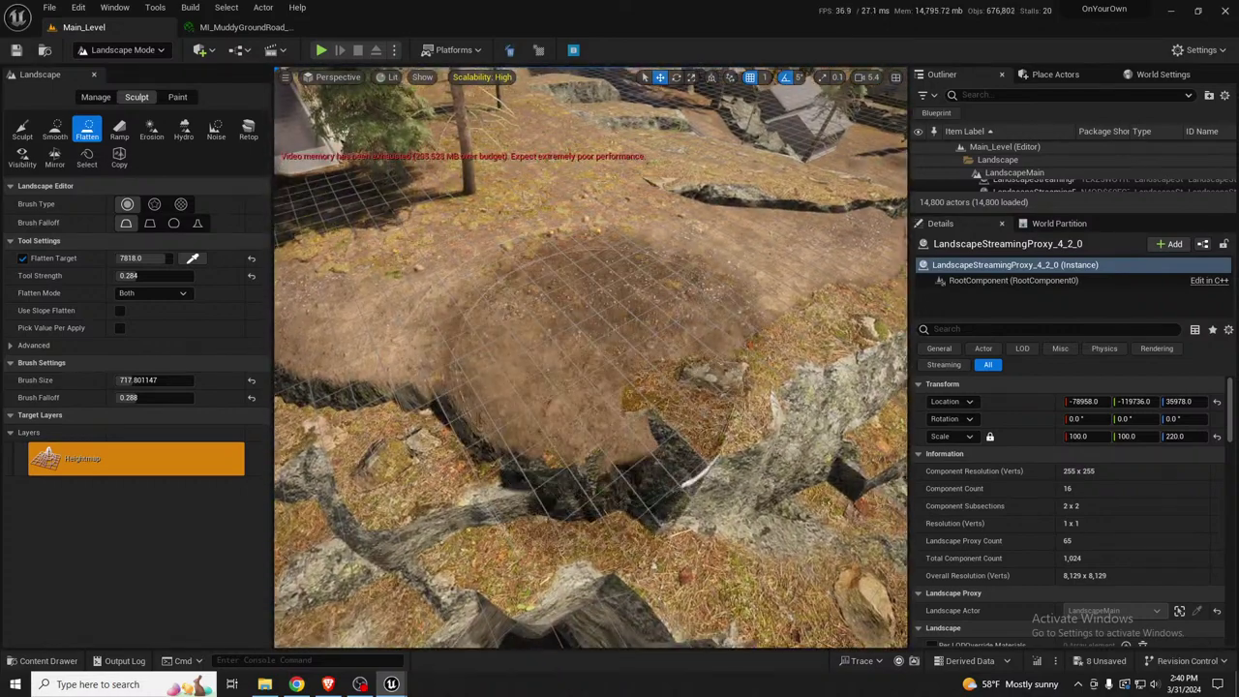
right_click_drag(595, 338, 630, 318)
left_click_drag(630, 317, 641, 299)
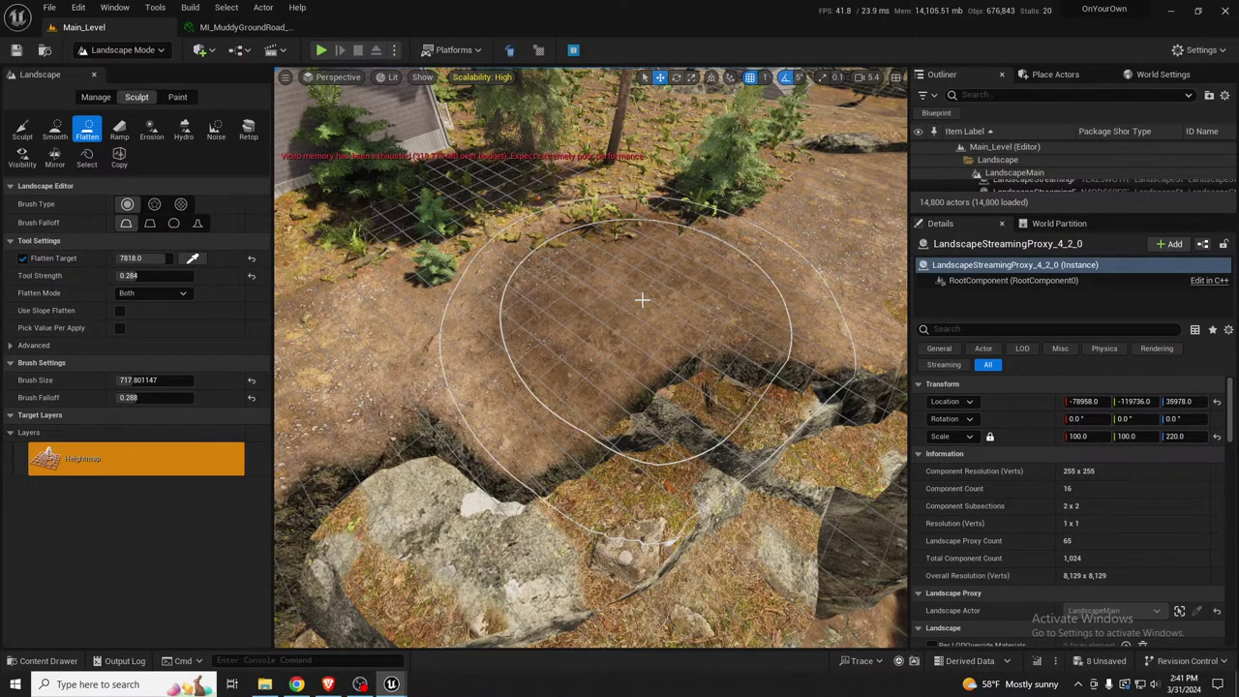
Flatten the terrain behind the cliff rock's upper ledges so the ground meets the rock along the gaps
mouse_move(520, 280)
right_mouse_down()
mouse_move(464, 286)
mouse_move(532, 266)
mouse_move(561, 237)
mouse_move(523, 198)
mouse_move(530, 145)
mouse_move(518, 179)
mouse_move(485, 198)
mouse_move(455, 160)
right_mouse_up()
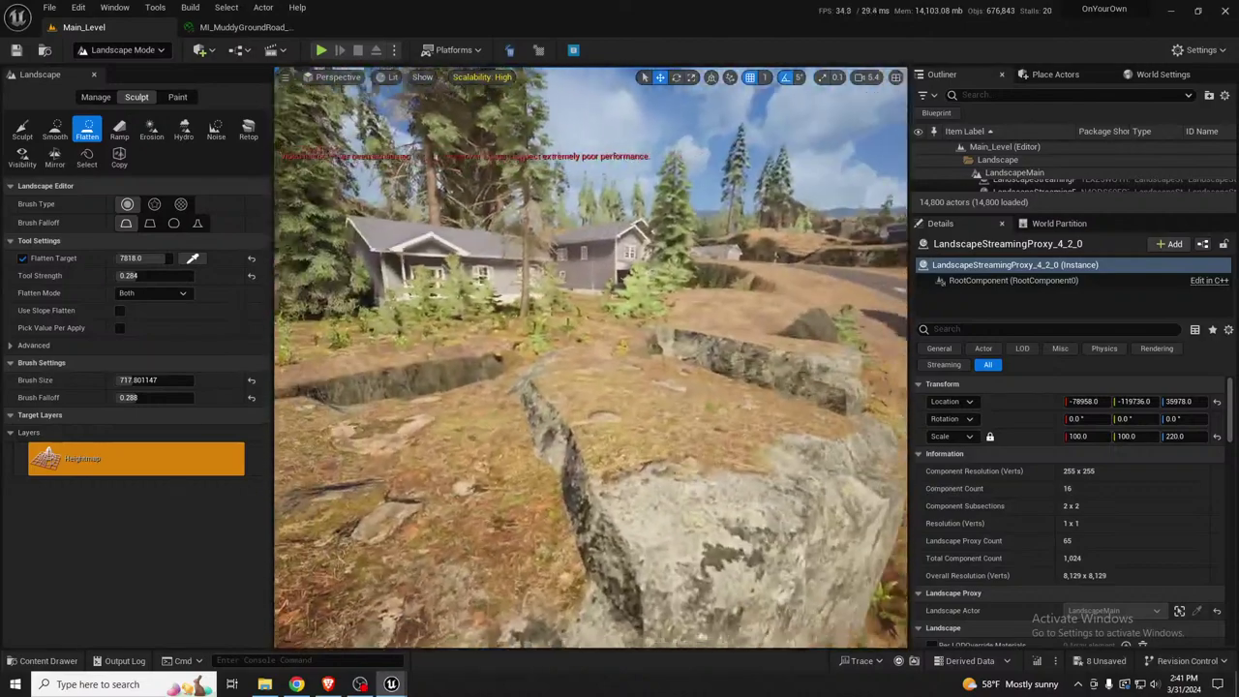
right_click_drag(538, 189, 508, 330)
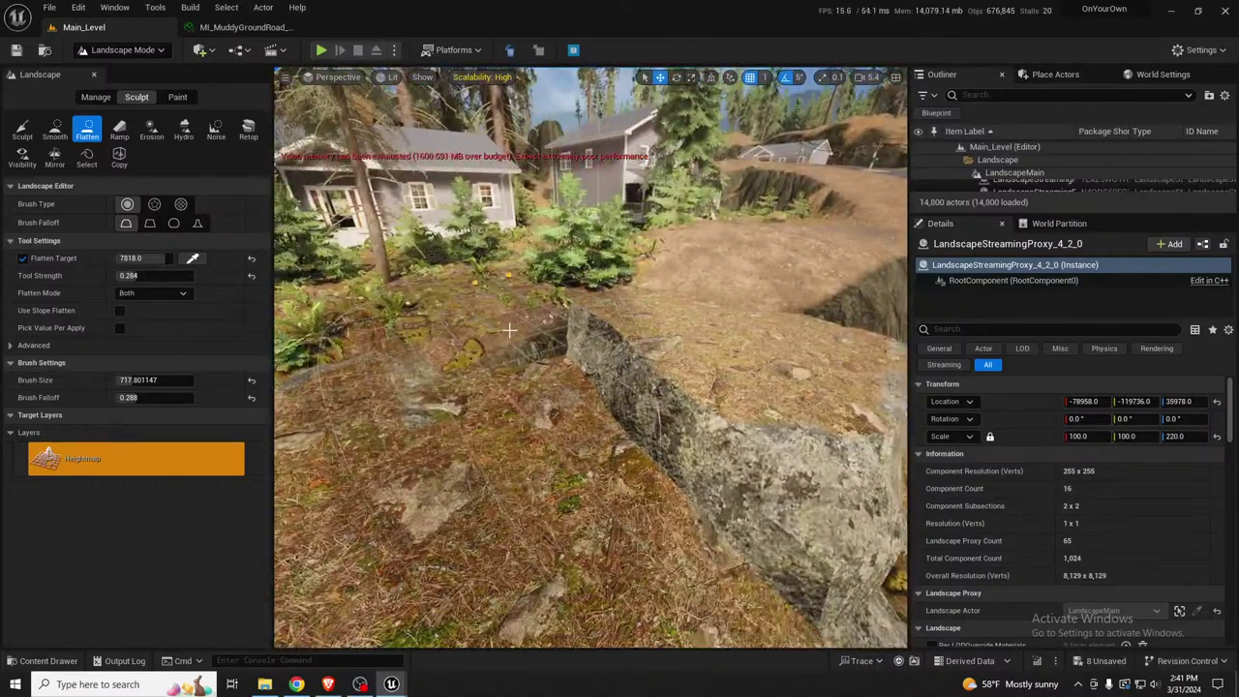
left_click_drag(509, 330, 498, 357)
mouse_move(499, 356)
right_mouse_down()
mouse_move(511, 368)
mouse_move(484, 376)
right_mouse_up()
mouse_move(659, 401)
left_mouse_down()
mouse_move(684, 379)
mouse_move(686, 399)
mouse_move(622, 398)
mouse_move(642, 393)
left_mouse_up()
right_click_drag(642, 393, 750, 419)
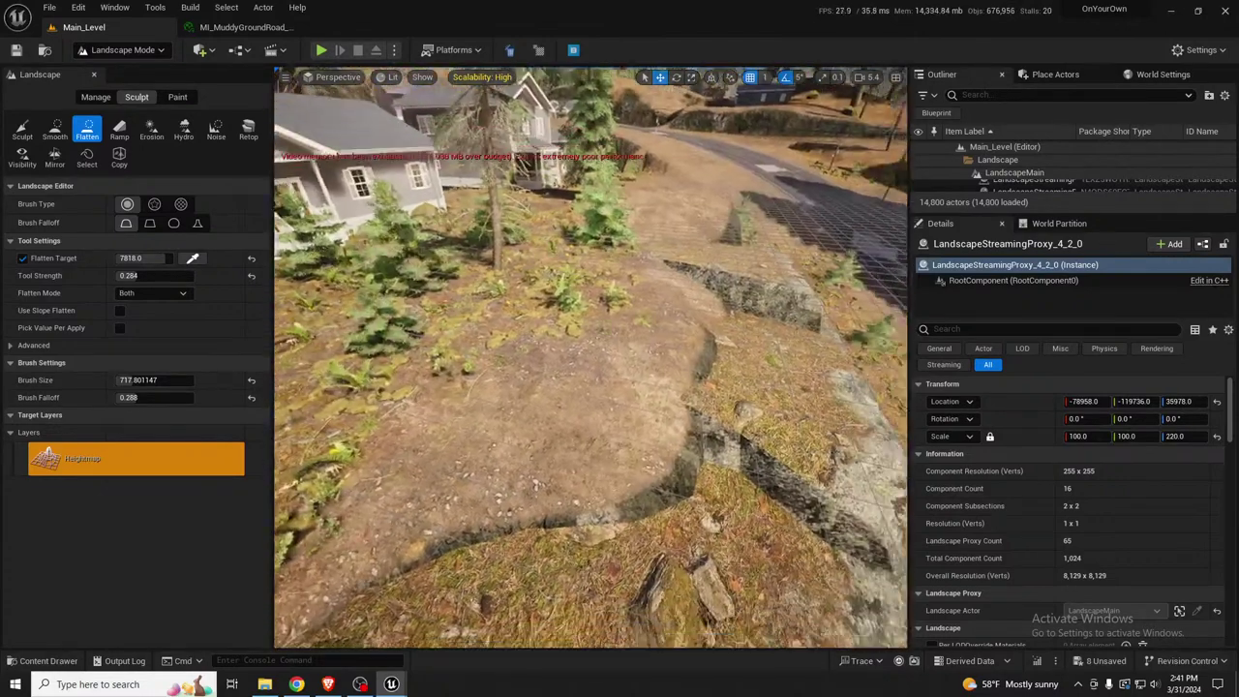
right_click_drag(692, 389, 661, 347)
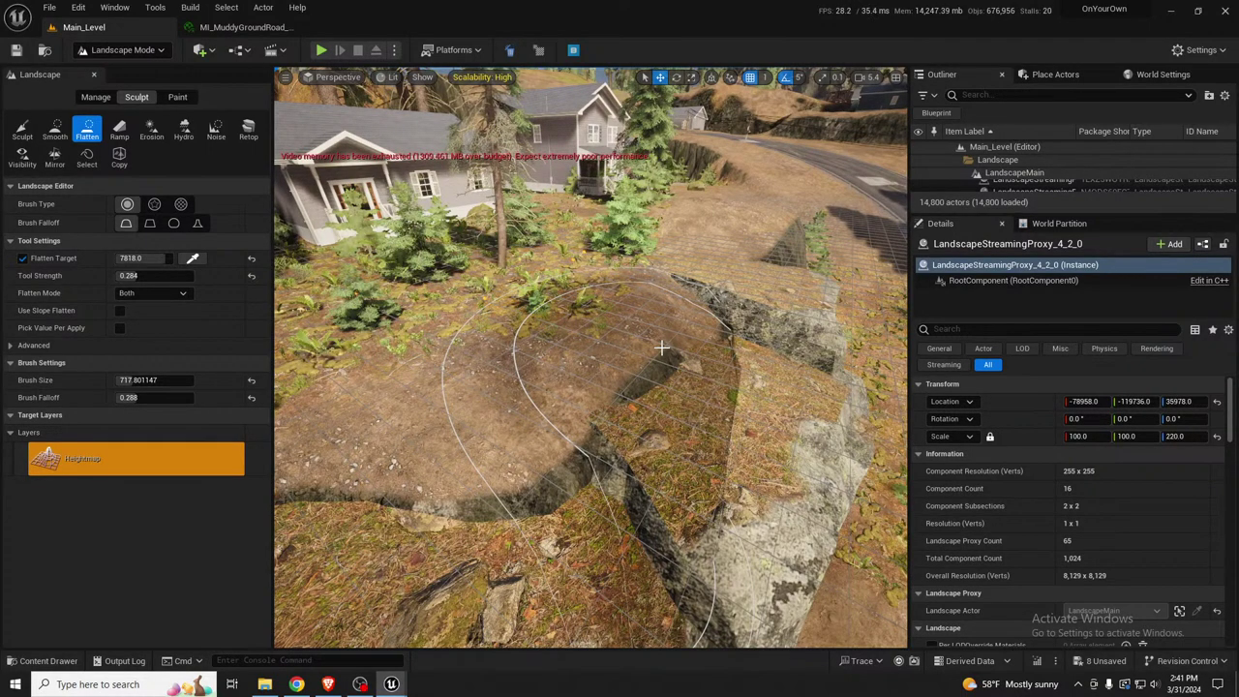
Flatten the ground between the cliff rock's end and the two-storey grey house, up to the bare cliff edge
mouse_move(642, 268)
right_mouse_down()
mouse_move(634, 189)
mouse_move(642, 271)
right_mouse_up()
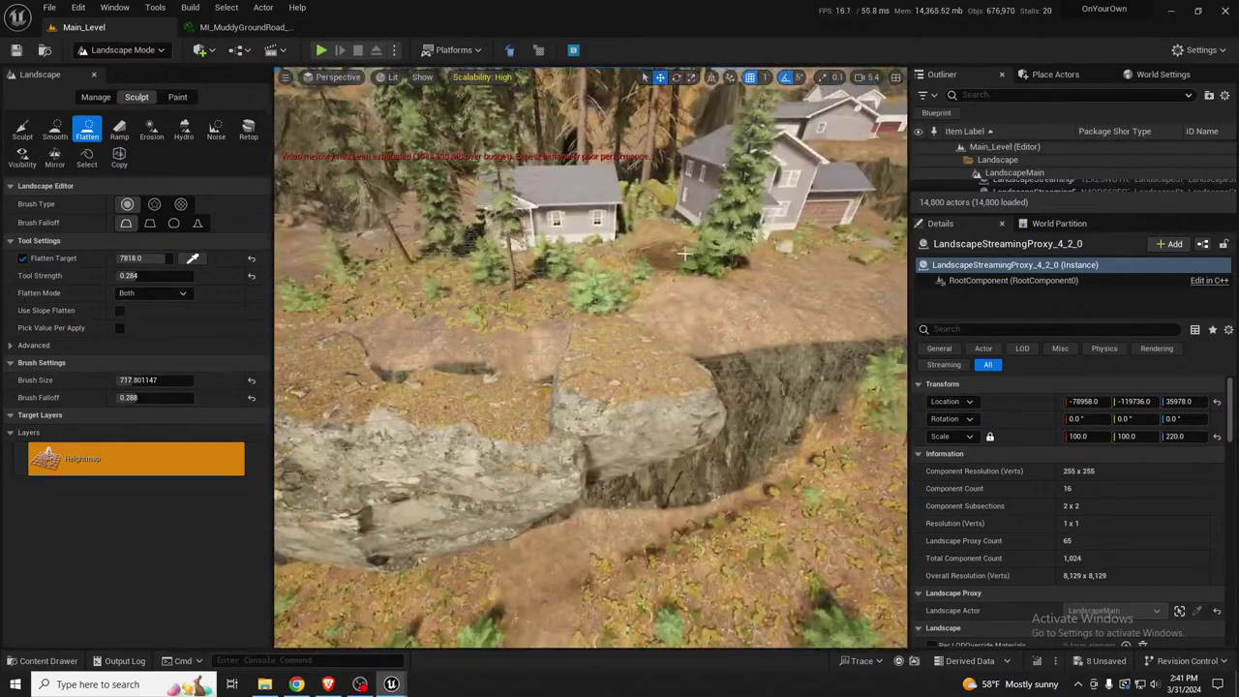
mouse_move(659, 283)
left_mouse_down()
mouse_move(676, 288)
mouse_move(642, 292)
mouse_move(634, 323)
mouse_move(683, 279)
left_mouse_up()
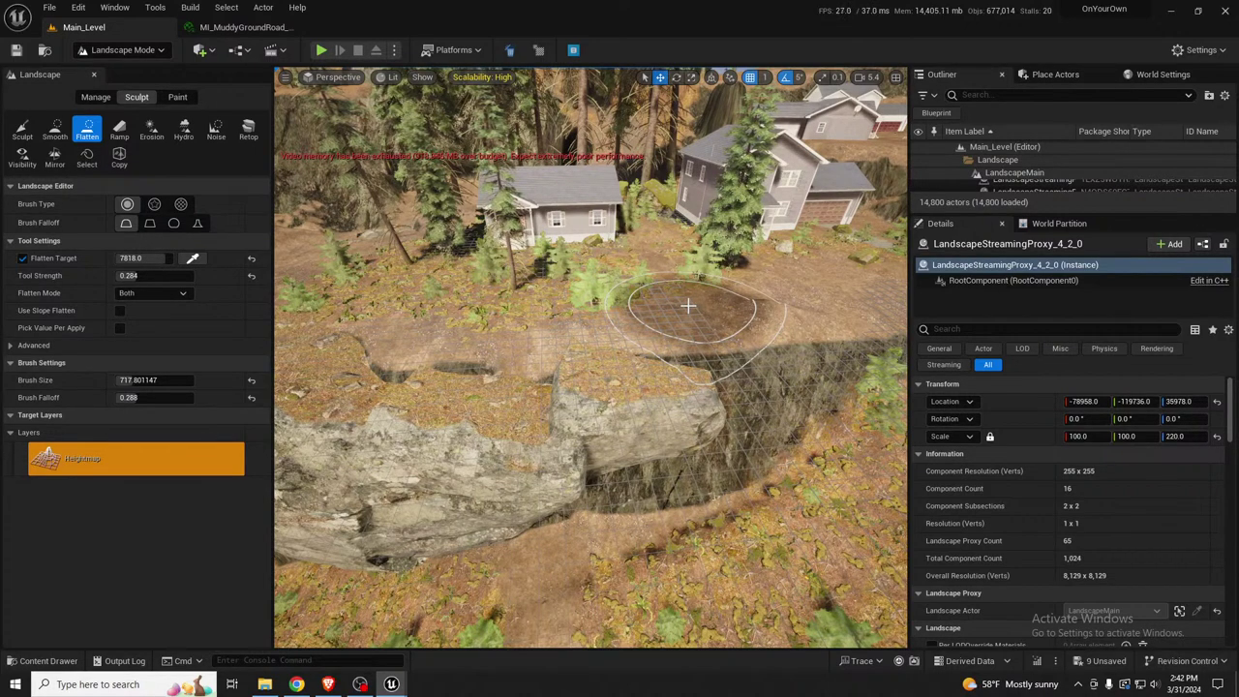
right_click_drag(563, 359, 488, 372)
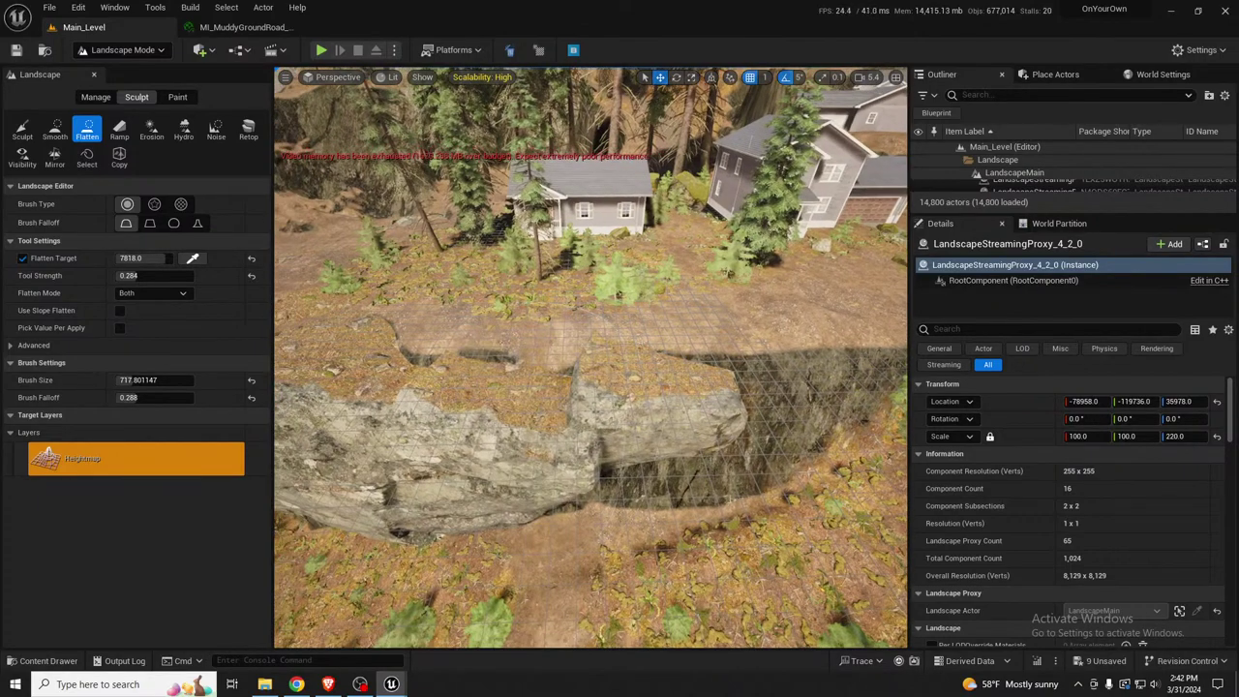
Duplicate the large cliff rock and place the copy along the bare cliff face toward the road
key("shift+1")
left_click(589, 463)
key("s")
right_click_drag(589, 463, 664, 497)
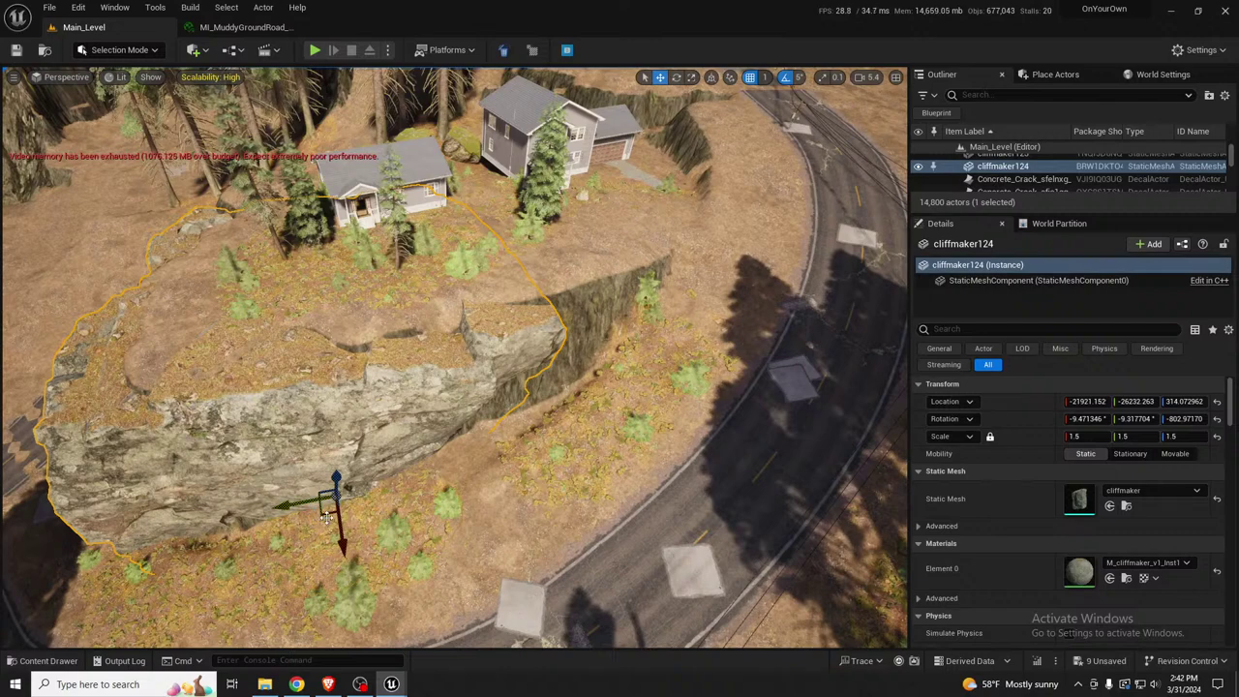
left_click_drag(328, 499, 492, 451, "alt")
Rotate and tilt the cliff rock copy to follow the curved slope, and move it back and down against the original rock
key("e")
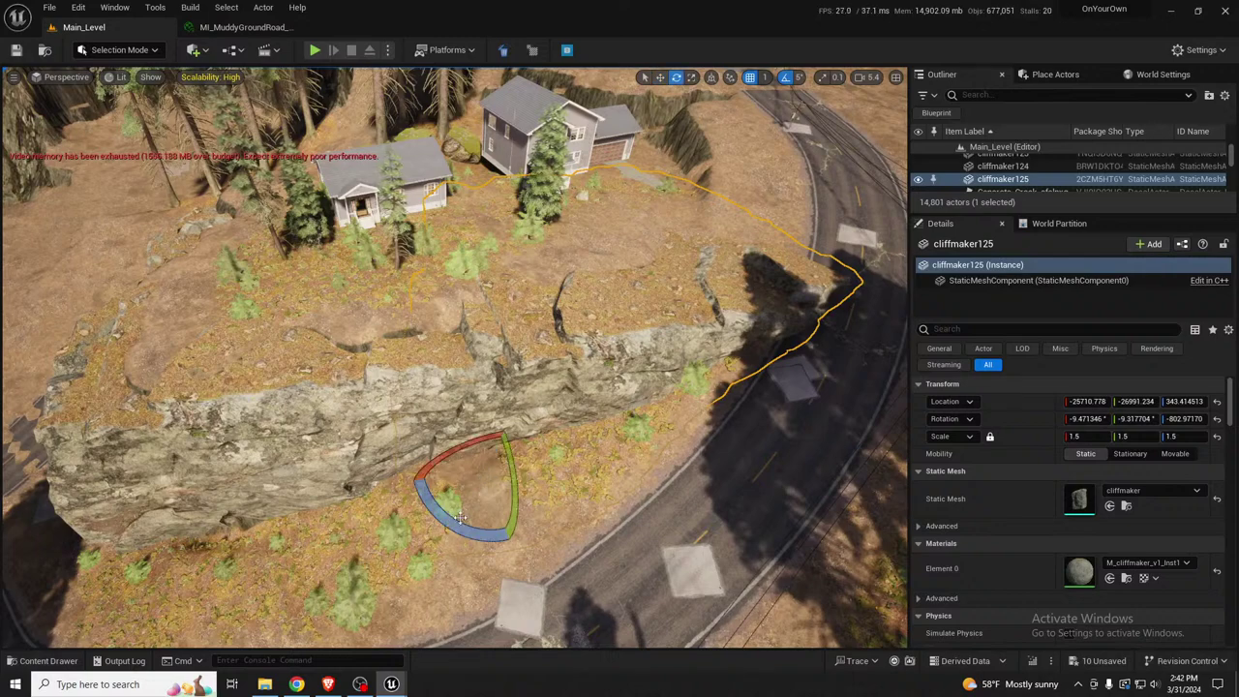
left_click_drag(460, 521, 528, 528)
key("w")
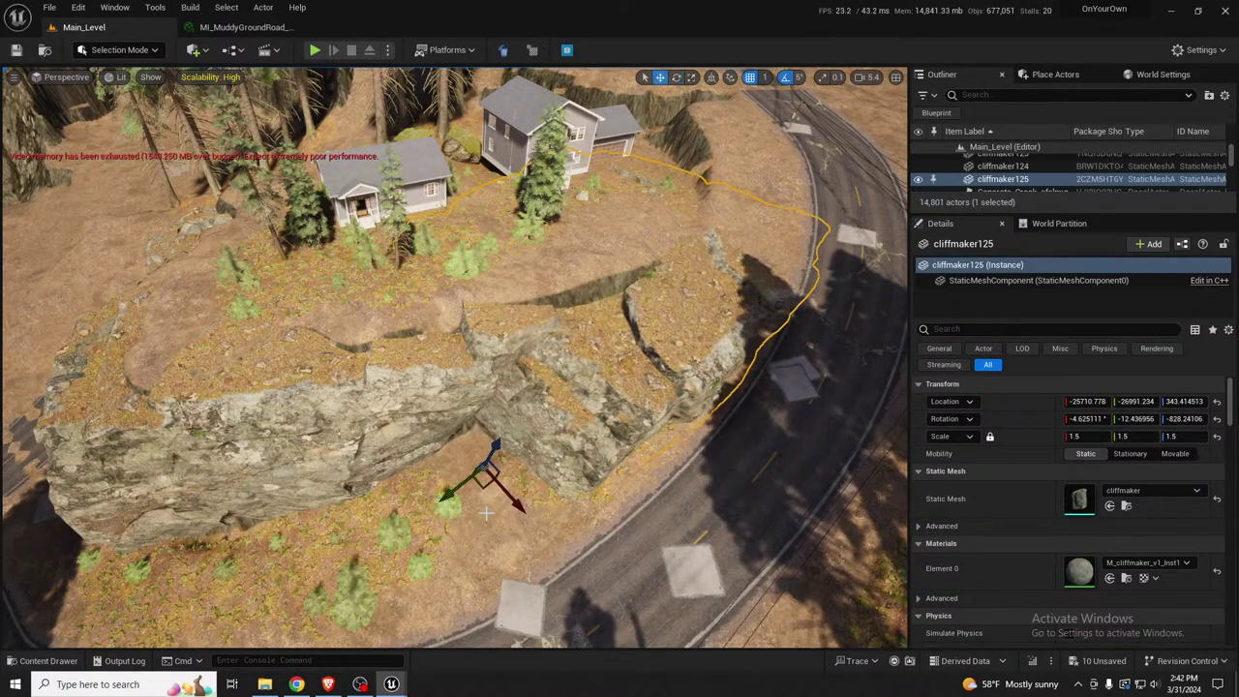
key("e")
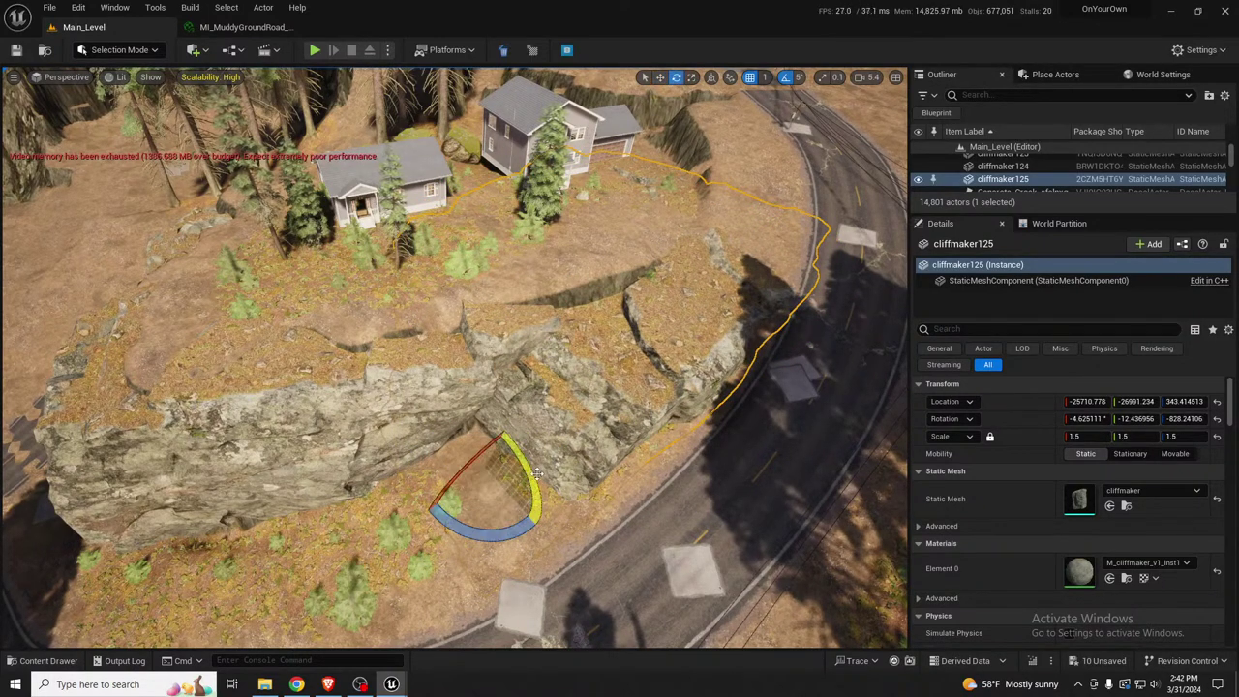
left_click_drag(528, 519, 539, 526)
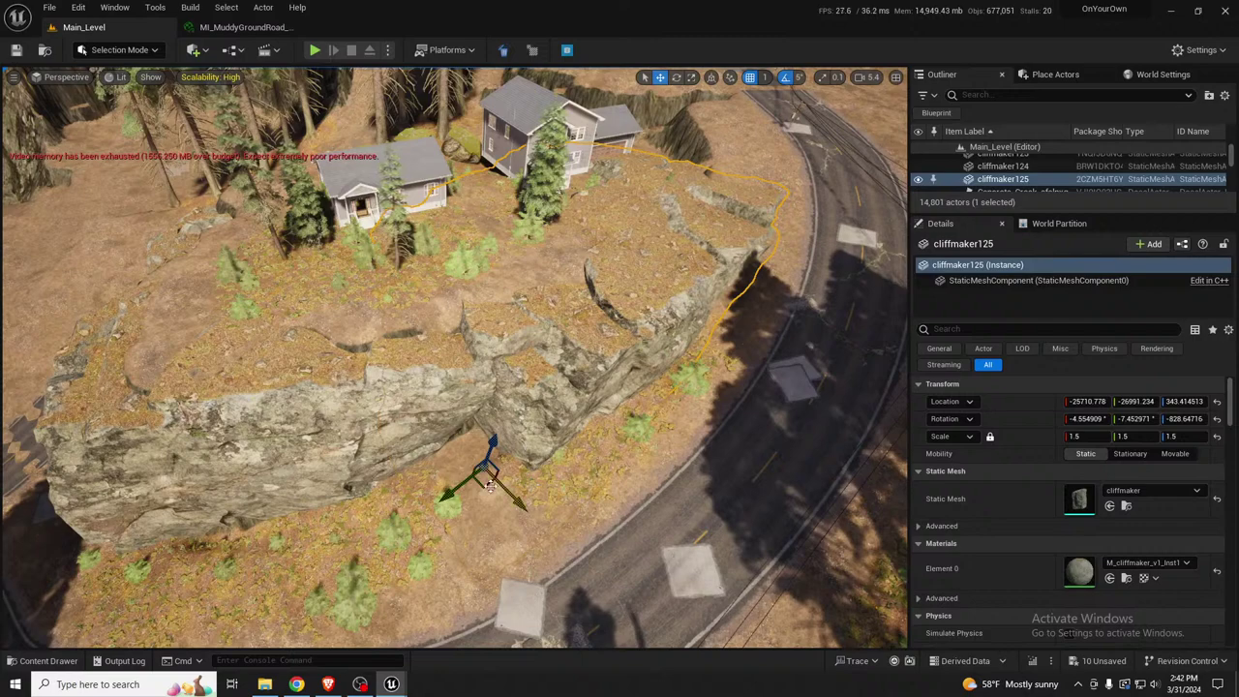
left_click_drag(483, 474, 415, 537)
left_click_drag(504, 480, 515, 474)
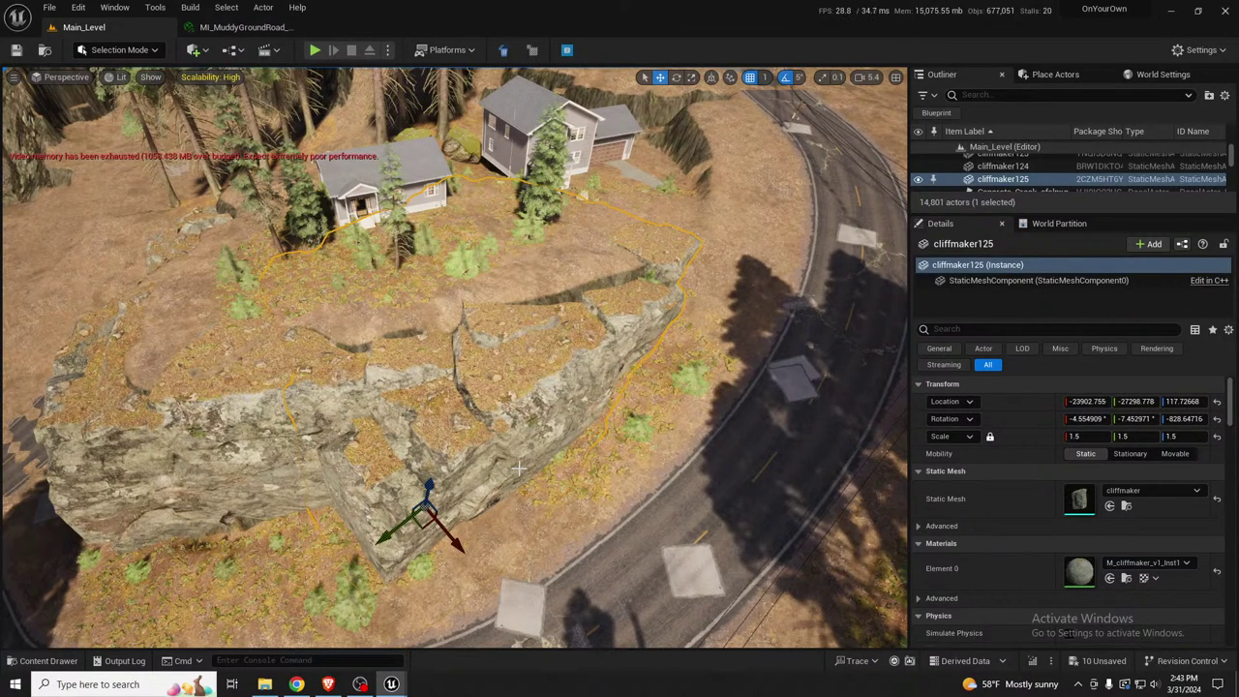
Lower the cliff rock copy slightly and turn it 20 degrees so it covers the bare cliff beside the road
right_click_drag(556, 338, 380, 331)
key("d")
key("w")
key("s")
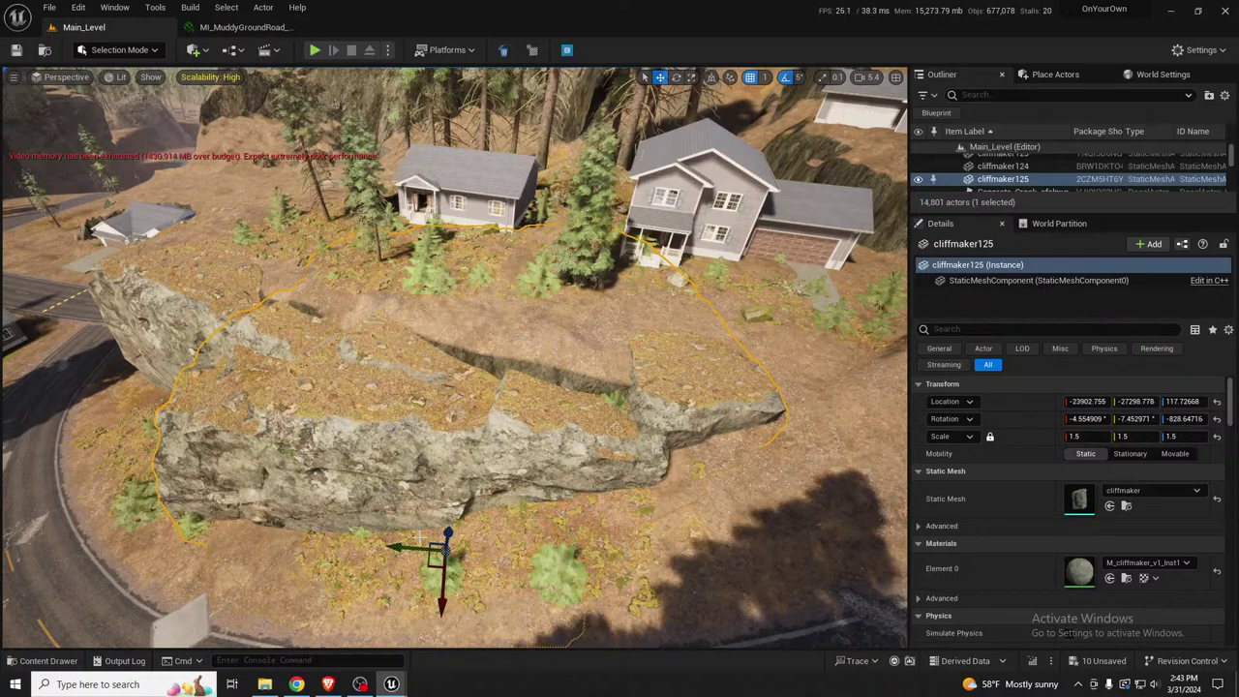
left_click_drag(446, 535, 447, 533)
key("e")
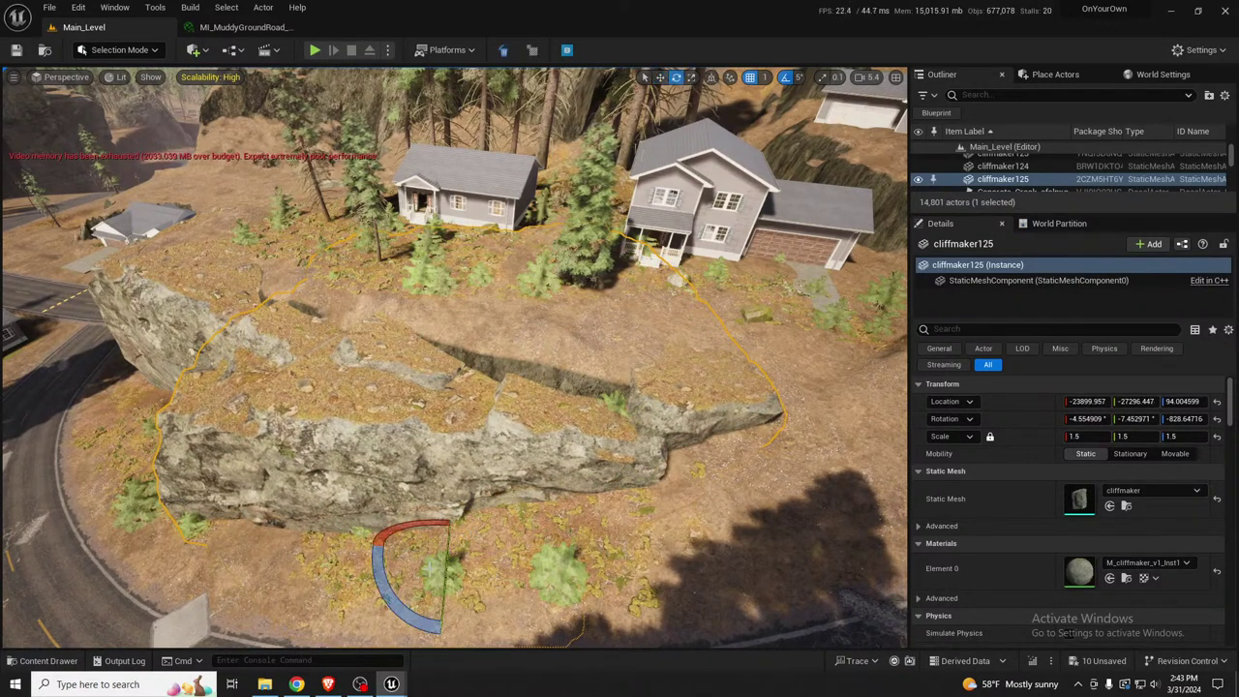
left_click_drag(384, 592, 368, 523)
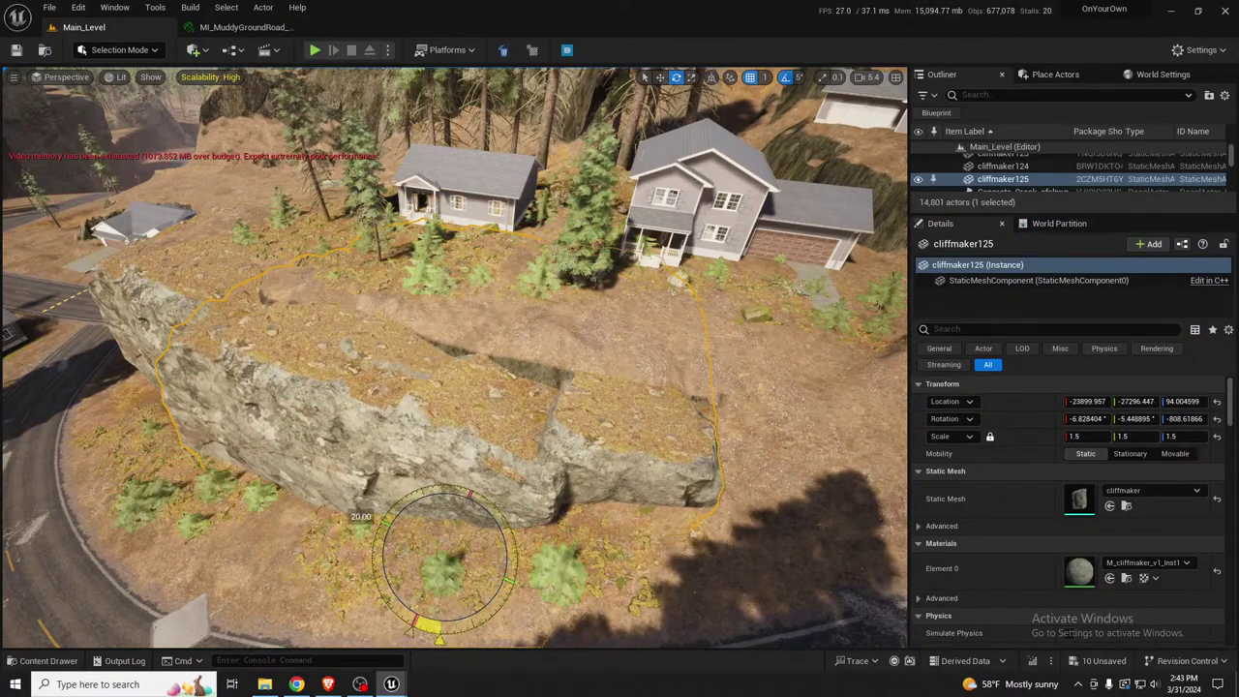
key("w")
Flatten the terrain over the back of the new cliff rock to close the gap behind its ledges
right_click_drag(388, 484, 571, 504)
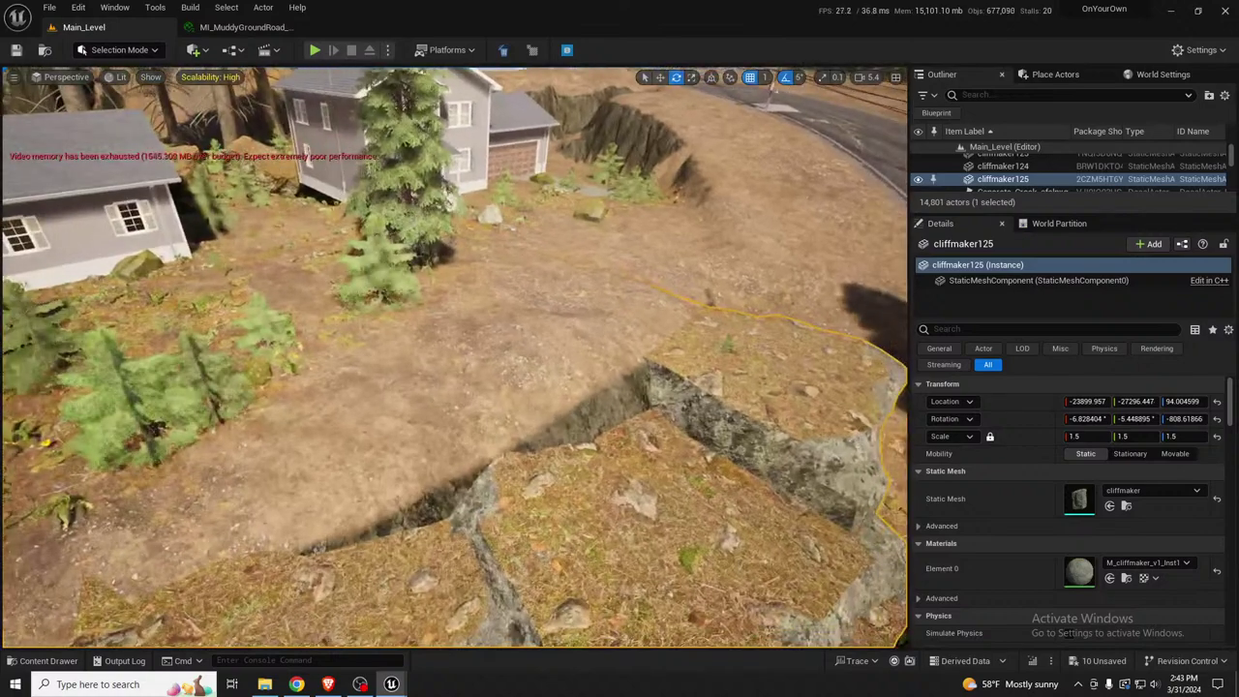
left_click(442, 407)
key("shift+2")
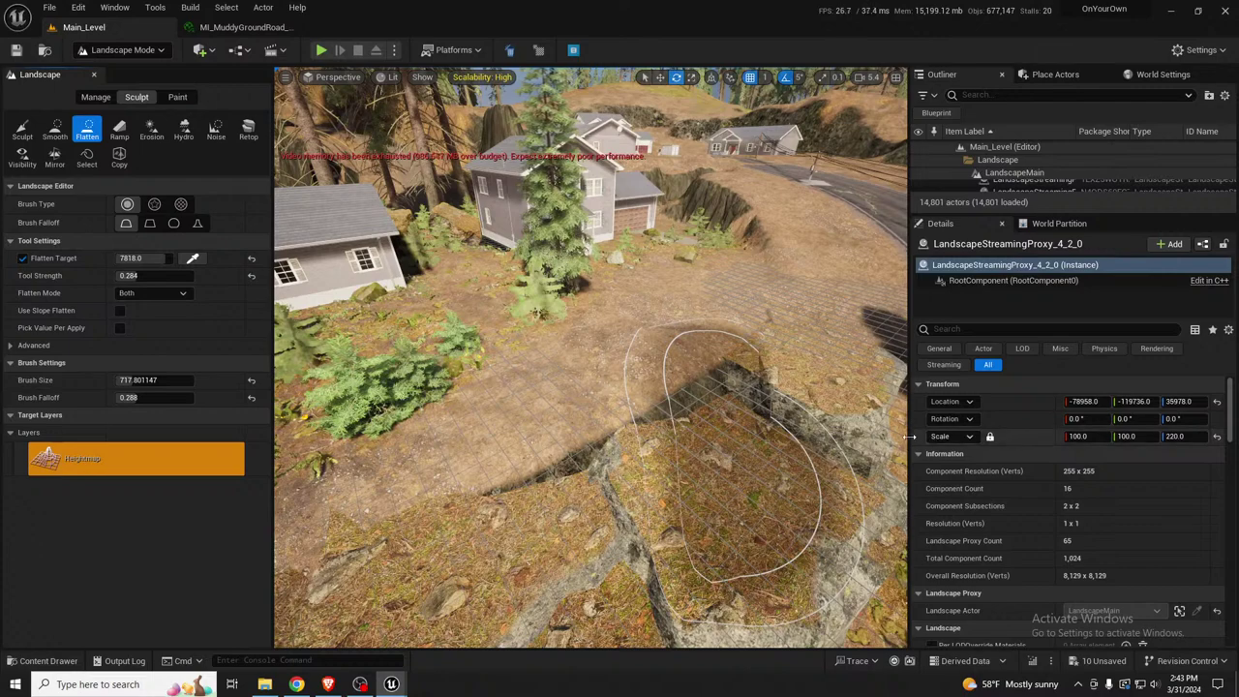
mouse_move(673, 418)
left_mouse_down()
mouse_move(711, 416)
mouse_move(678, 407)
mouse_move(591, 432)
mouse_move(570, 457)
mouse_move(551, 429)
left_mouse_up()
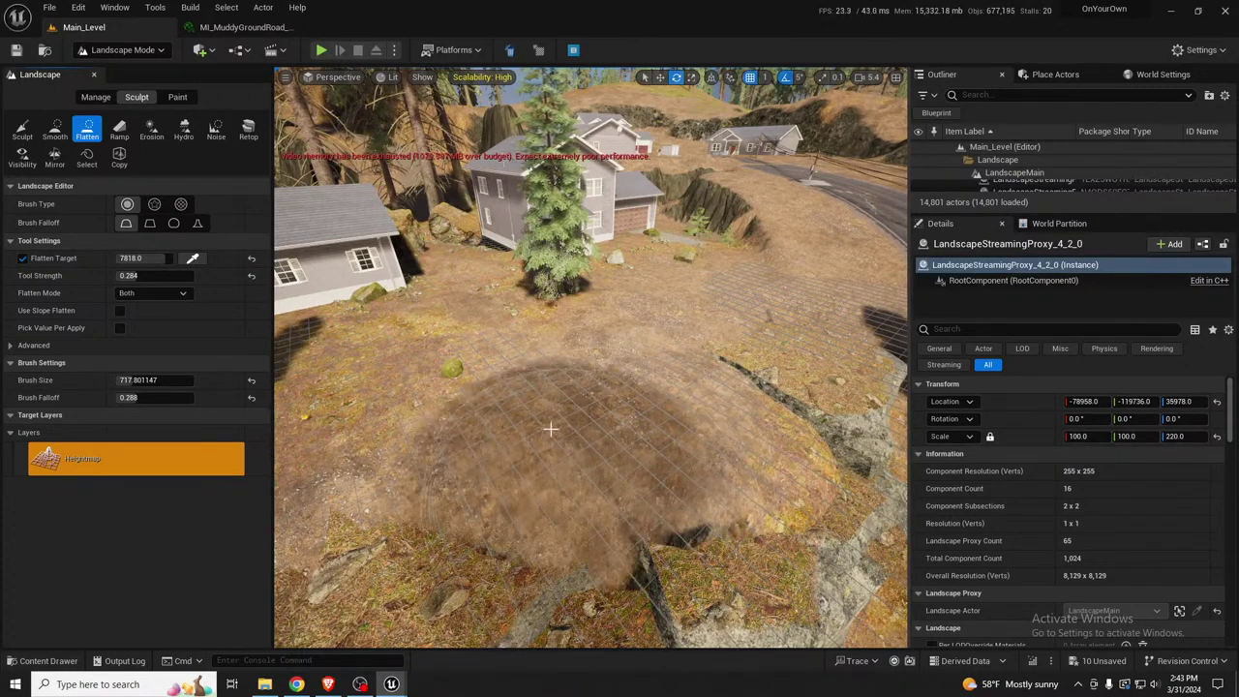
right_click_drag(551, 429, 527, 474)
left_click_drag(551, 428, 465, 453)
Extend the flattened ground along the cliff rocks' inner edge toward the porch house
right_click_drag(465, 453, 387, 463)
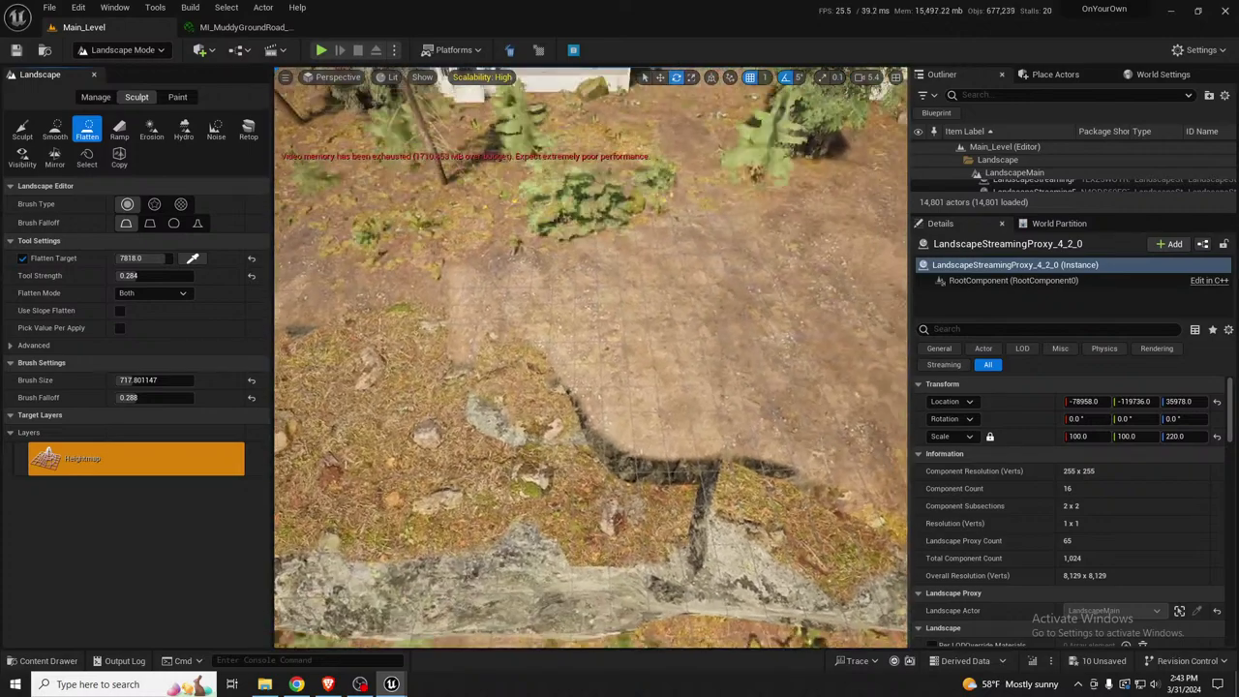
left_click_drag(572, 387, 533, 392)
mouse_move(532, 392)
right_mouse_down()
mouse_move(600, 388)
mouse_move(513, 426)
mouse_move(514, 334)
right_mouse_up()
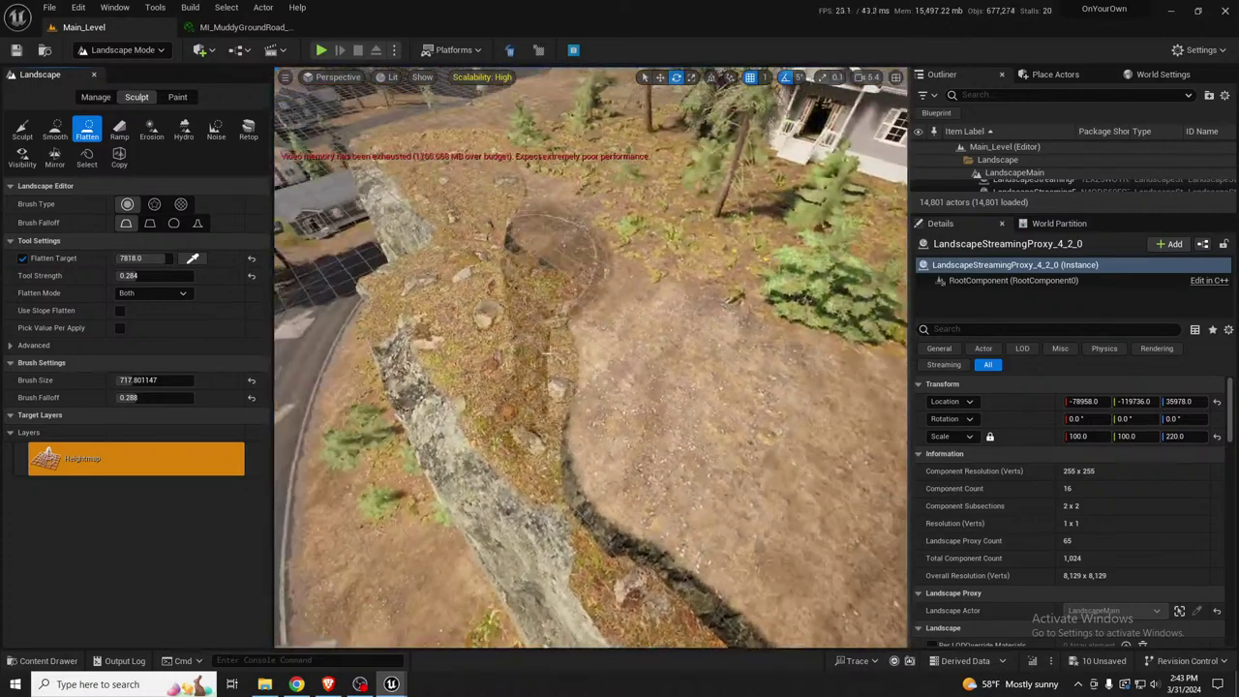
left_click_drag(547, 382, 553, 296)
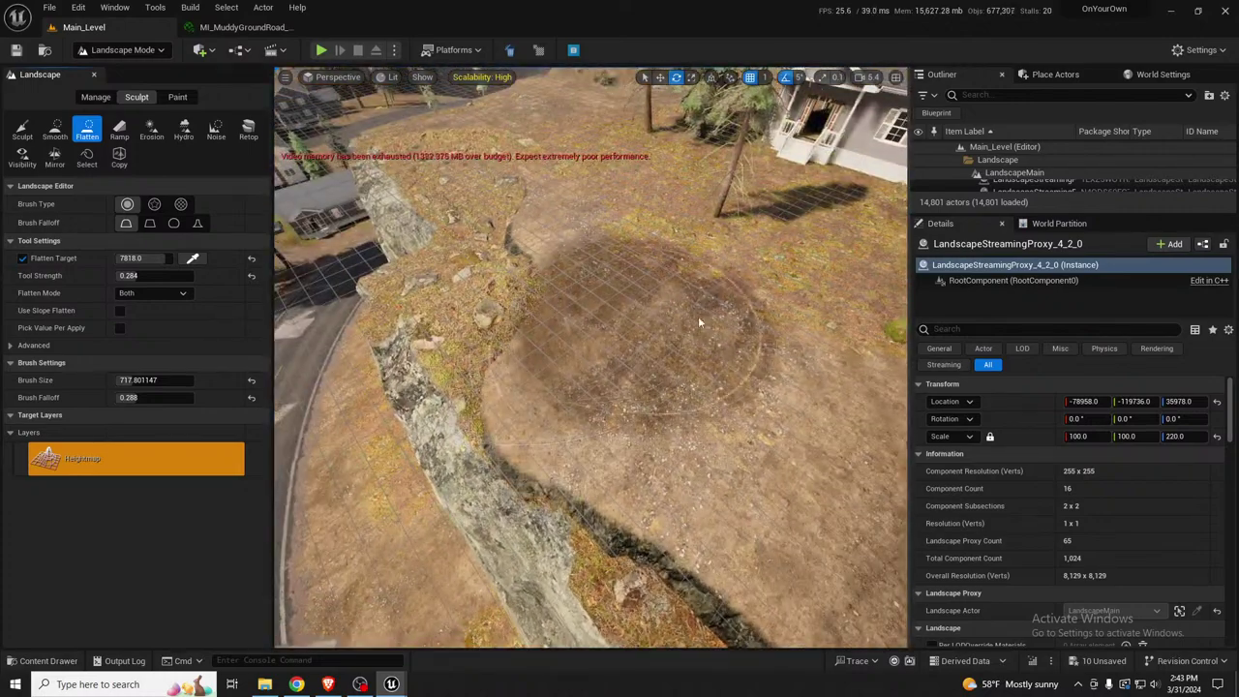
mouse_move(552, 295)
right_mouse_down()
mouse_move(431, 281)
mouse_move(590, 302)
mouse_move(658, 290)
mouse_move(726, 378)
mouse_move(547, 281)
right_mouse_up()
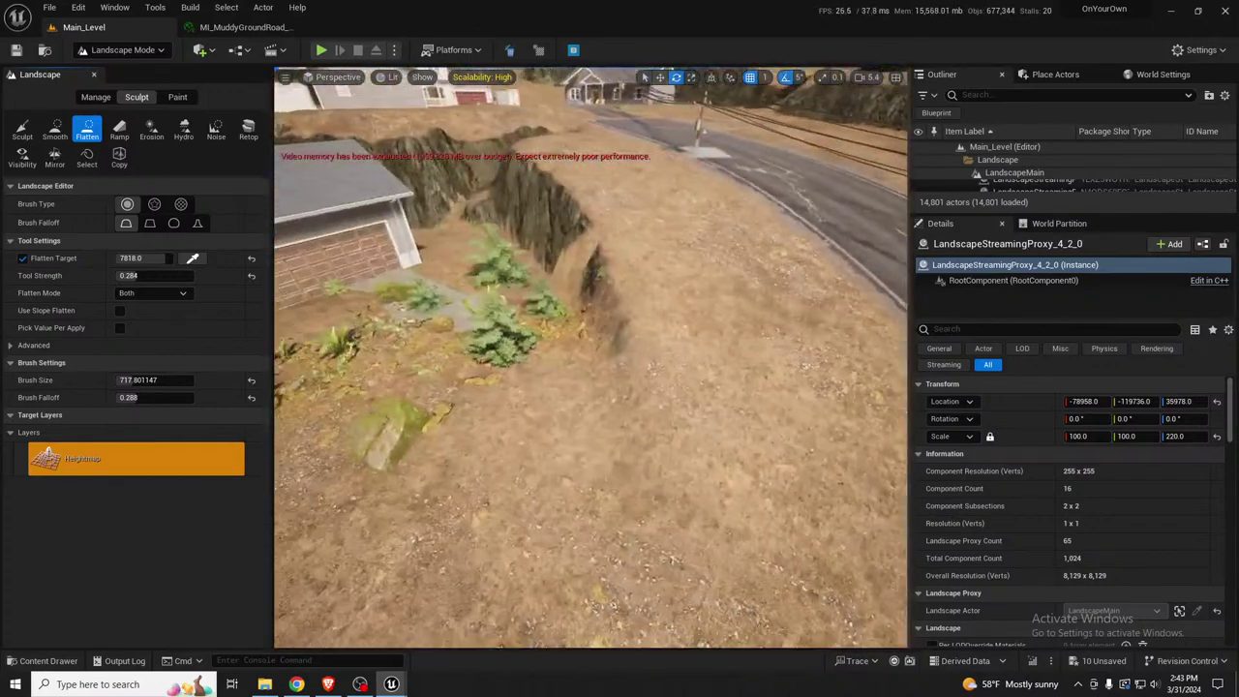
Flatten the raised ground beside the two-storey house's garage and driveway, cutting back the adjoining bank
mouse_move(602, 298)
left_mouse_down()
mouse_move(503, 362)
mouse_move(388, 329)
left_mouse_up()
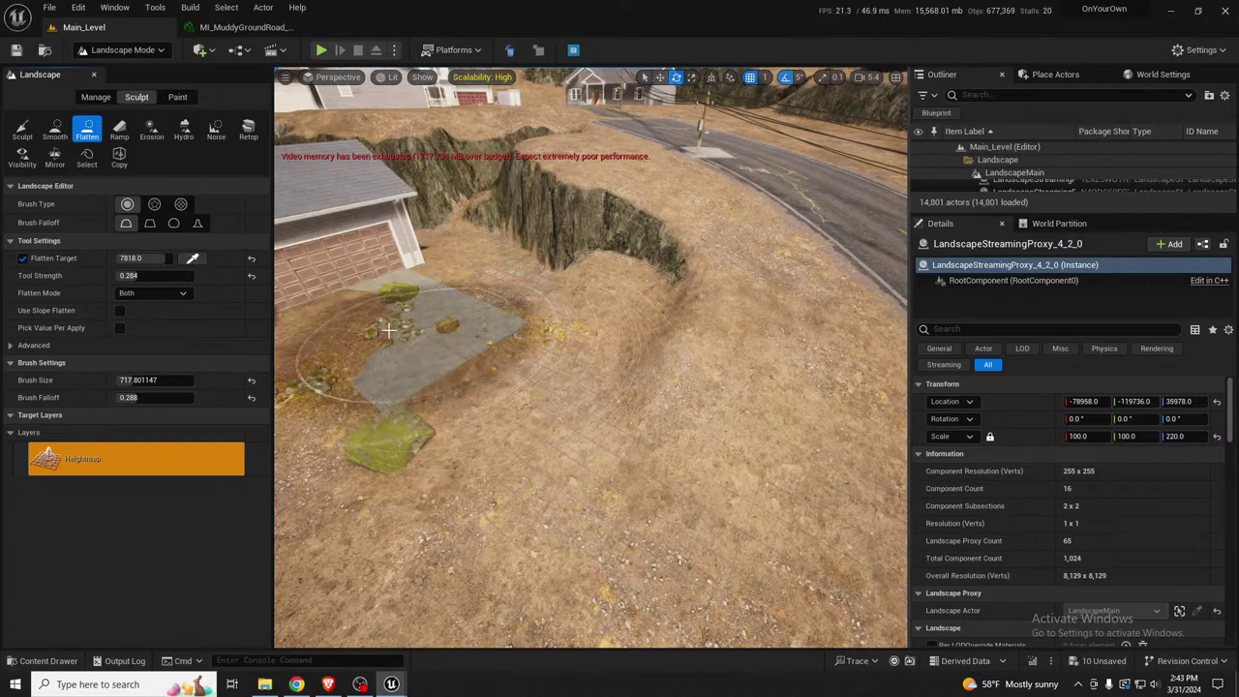
right_click_drag(406, 321, 358, 310)
mouse_move(581, 354)
left_mouse_down()
mouse_move(691, 387)
mouse_move(658, 352)
left_mouse_up()
mouse_move(658, 352)
right_mouse_down()
mouse_move(634, 322)
mouse_move(576, 319)
mouse_move(598, 322)
mouse_move(606, 340)
mouse_move(493, 289)
right_mouse_up()
key("w")
left_click_drag(578, 282, 548, 343)
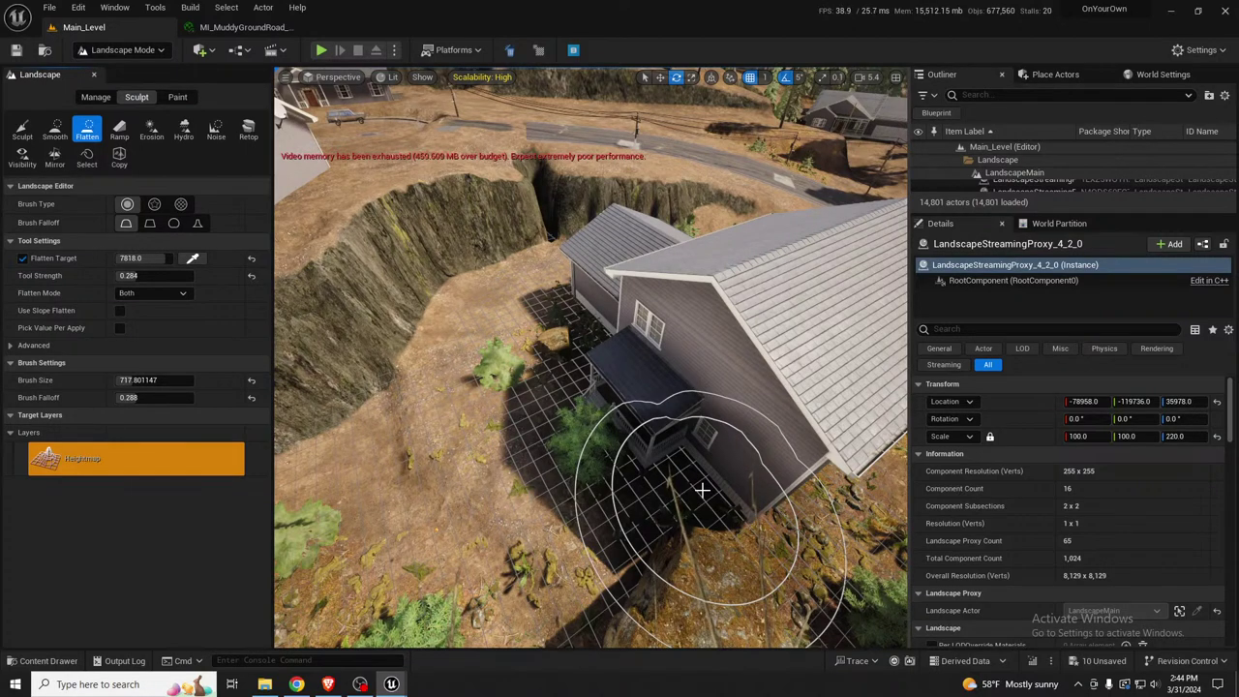
Flatten the remaining yard in front of the two-storey house's porch and around its driveway
mouse_move(470, 377)
left_mouse_down()
mouse_move(403, 420)
mouse_move(395, 476)
left_mouse_up()
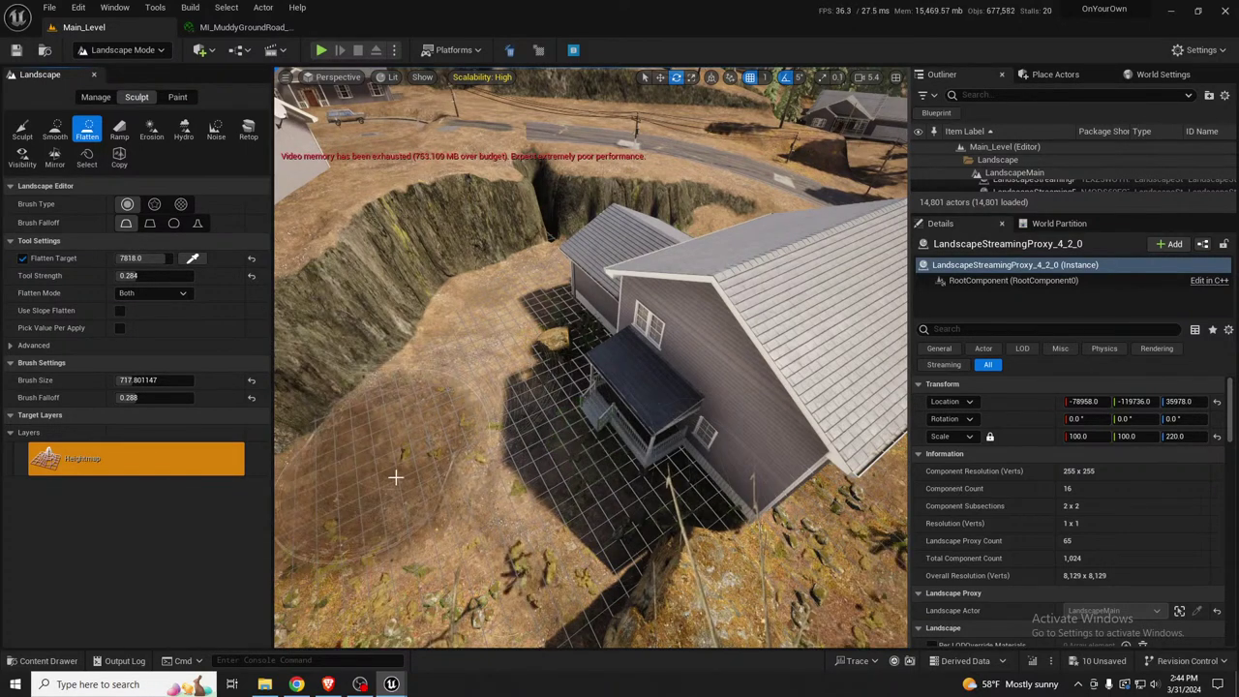
right_click_drag(567, 523, 450, 450)
mouse_move(617, 470)
left_mouse_down()
mouse_move(394, 443)
mouse_move(353, 460)
left_mouse_up()
right_click_drag(353, 460, 288, 459)
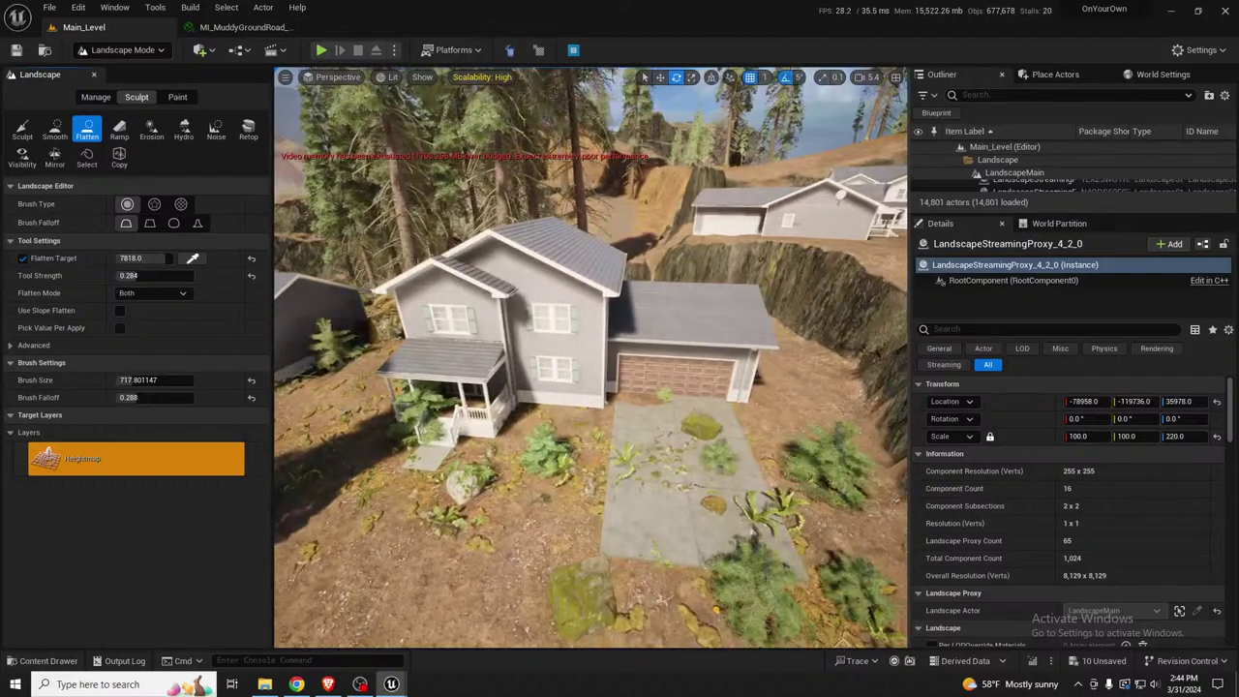
mouse_move(675, 431)
left_mouse_down()
mouse_move(766, 390)
mouse_move(756, 409)
mouse_move(613, 404)
left_mouse_up()
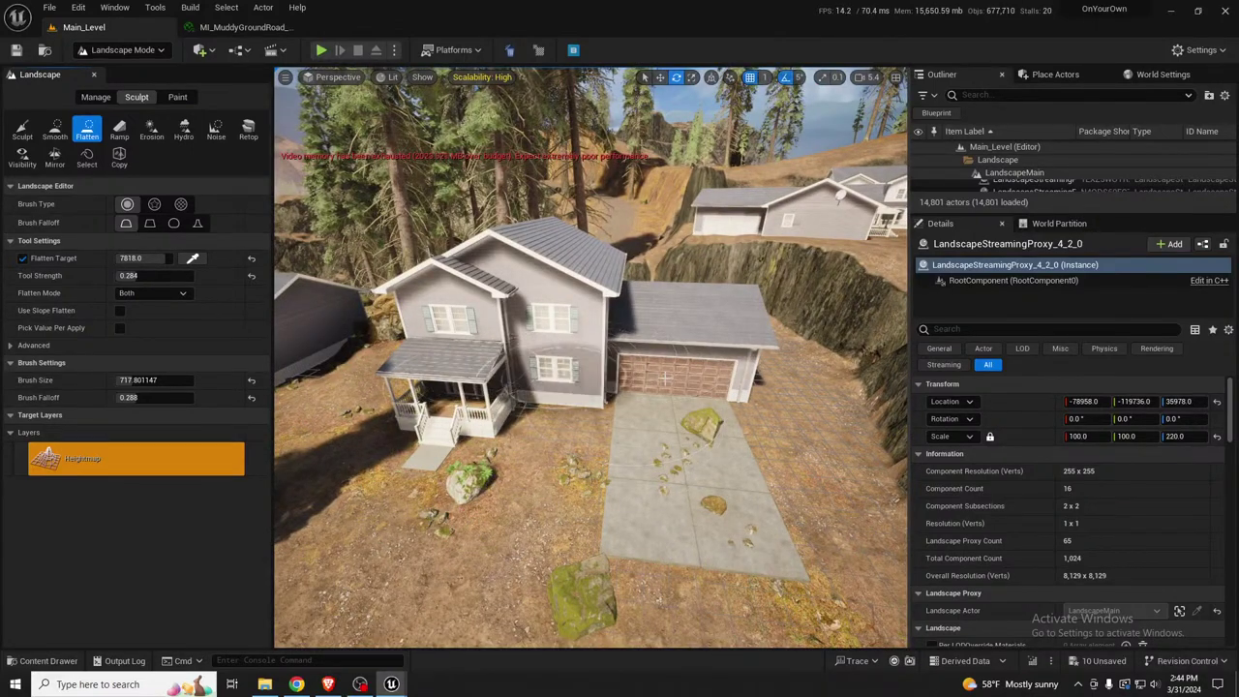
right_click_drag(573, 414, 513, 410)
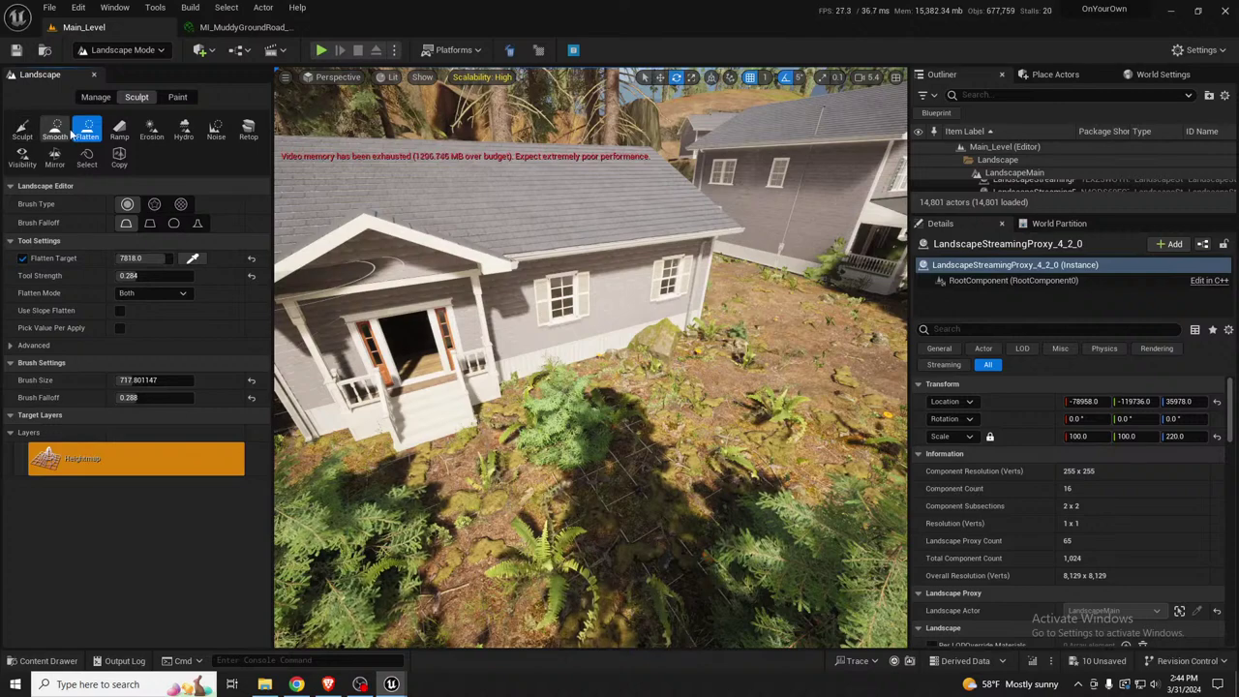
Paint the Dirt layer with a brush size of about 476 around the single-storey porch house and along its windowless gable wall
left_click(177, 97)
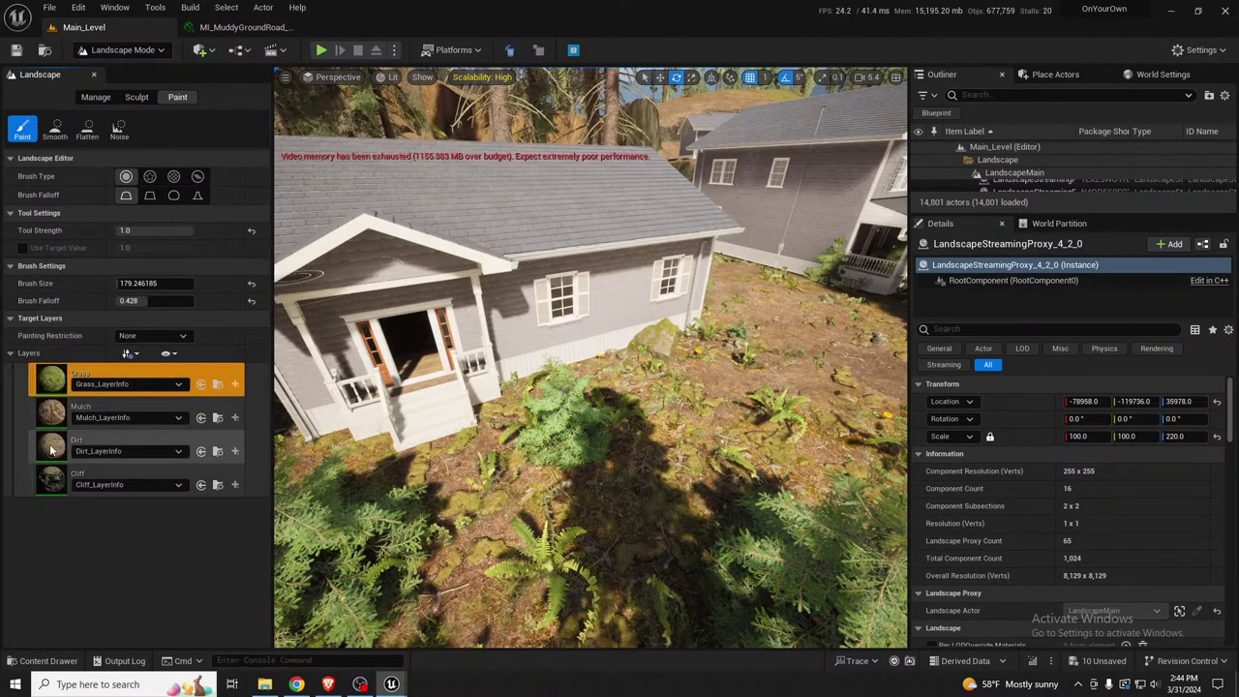
left_click(107, 446)
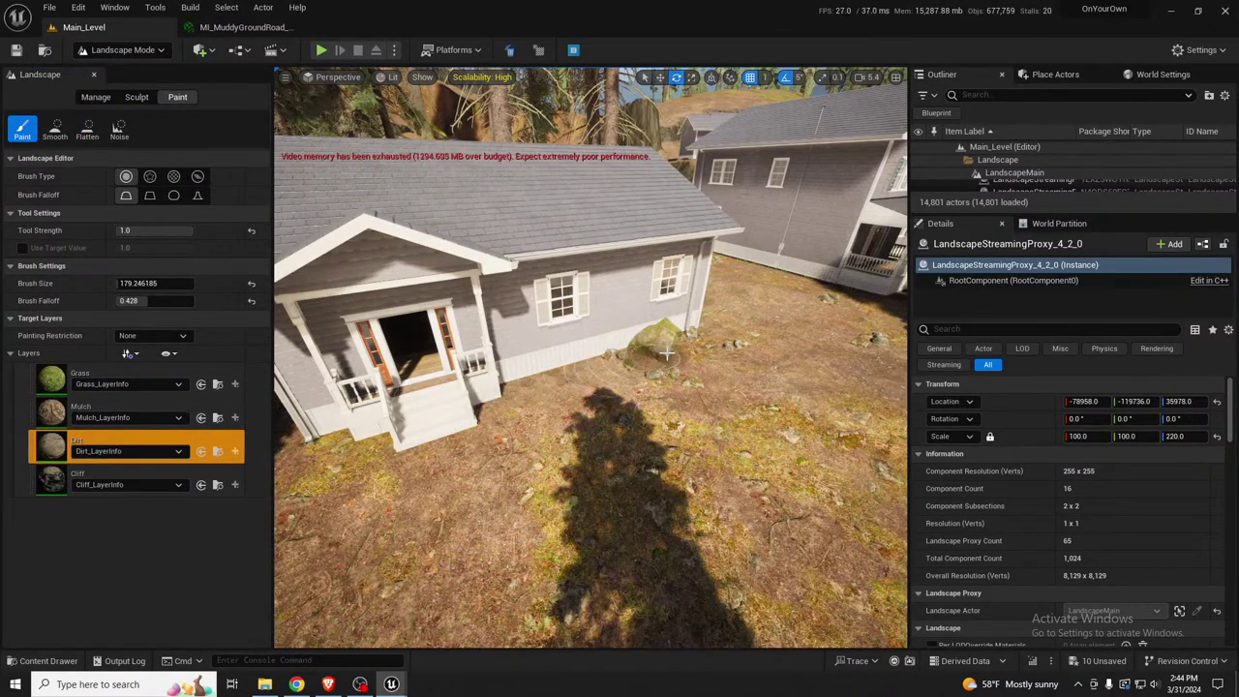
key("bracketright")
key("bracketright")
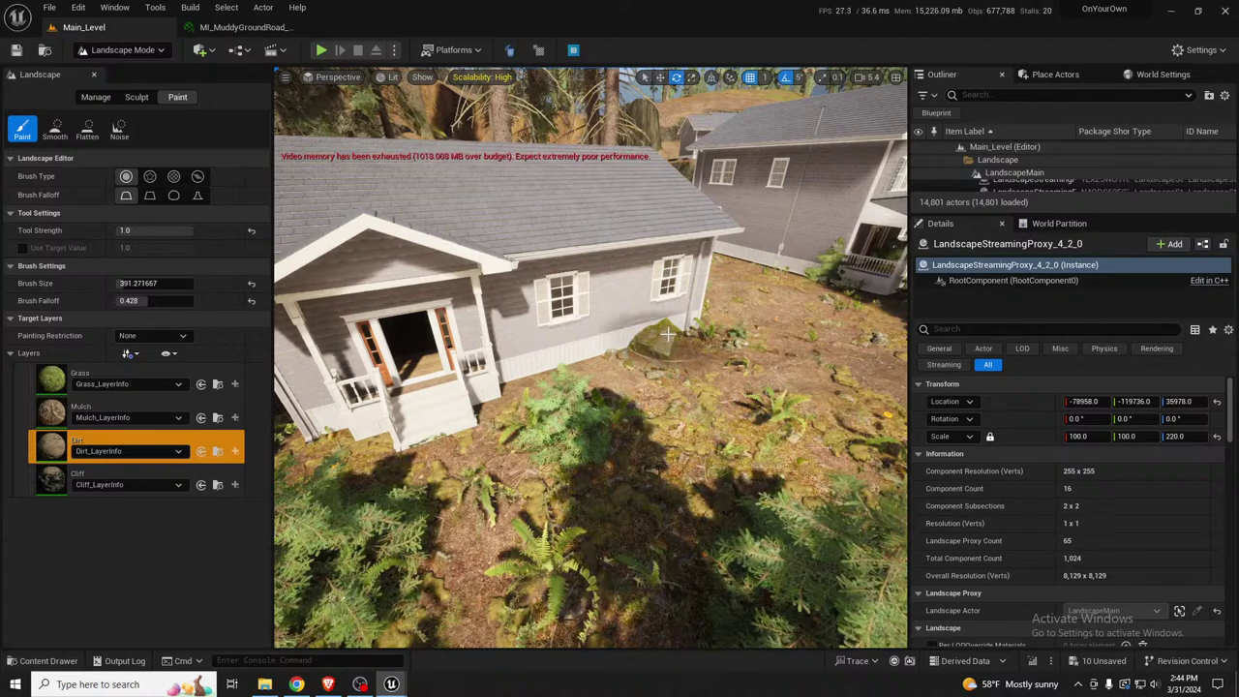
key("bracketright")
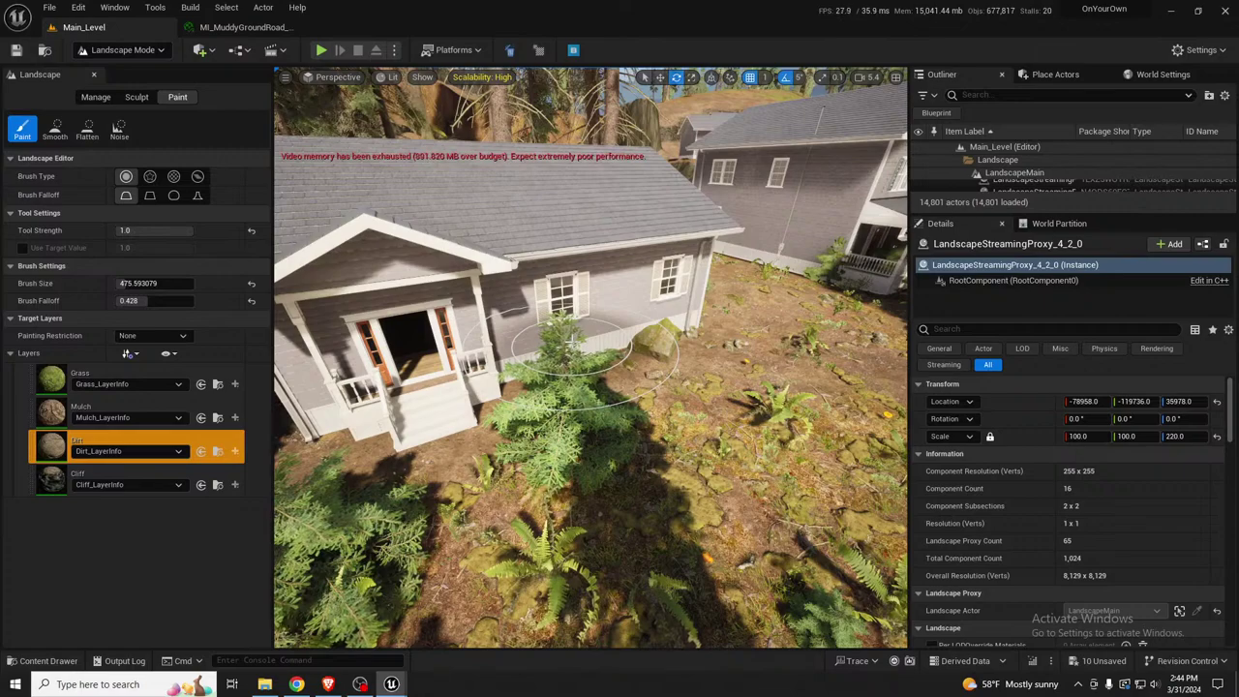
key("w")
mouse_move(572, 342)
right_mouse_down()
mouse_move(417, 353)
mouse_move(465, 380)
mouse_move(523, 377)
mouse_move(562, 353)
right_mouse_up()
key("s")
key("w")
right_click_drag(474, 382, 477, 350)
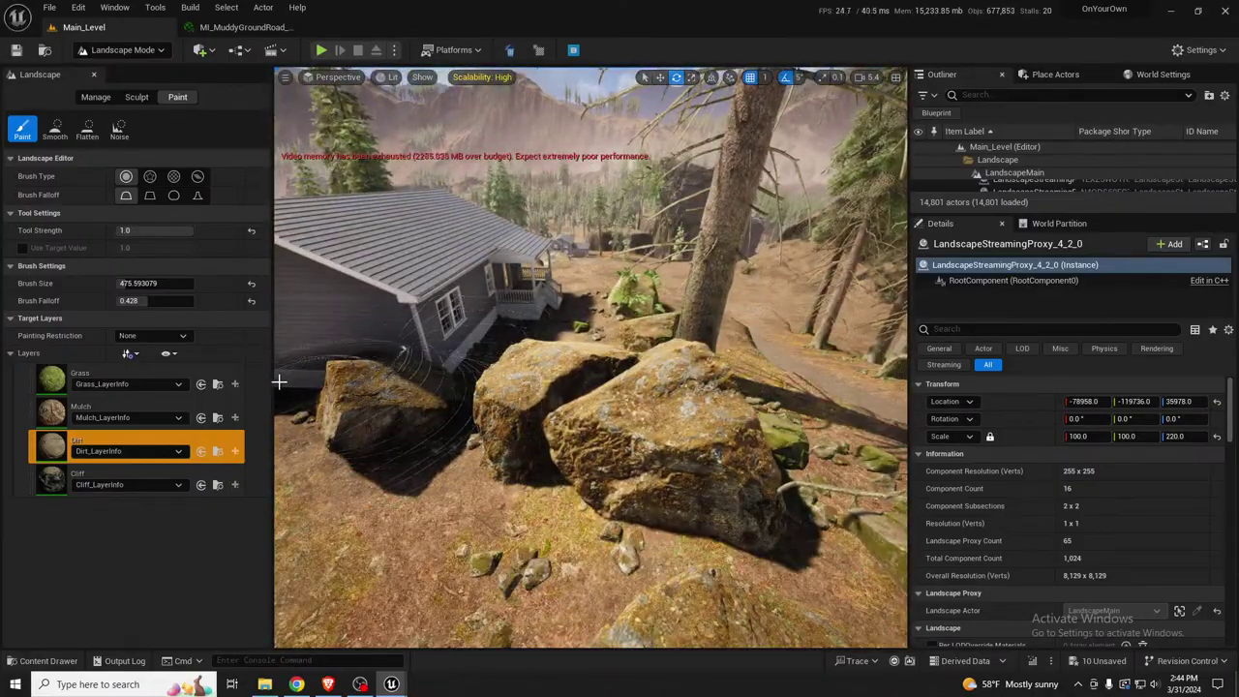
mouse_move(622, 383)
right_mouse_down()
mouse_move(649, 380)
mouse_move(621, 382)
right_mouse_up()
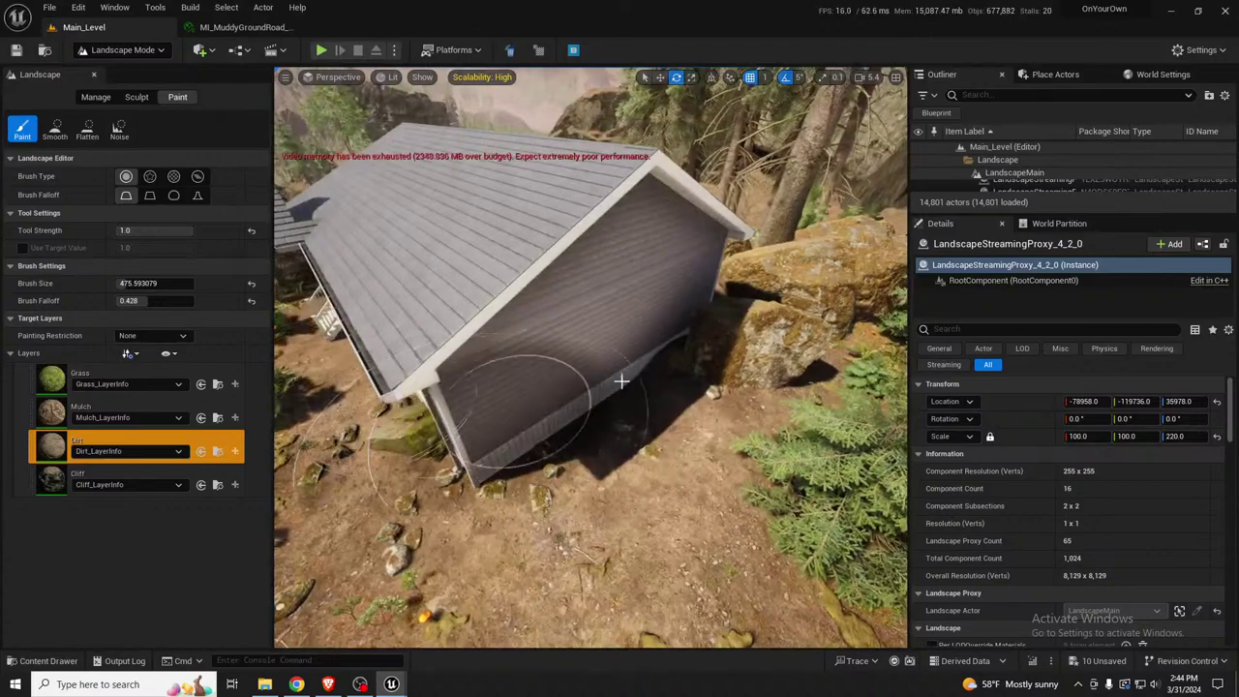
left_click_drag(594, 444, 404, 465)
Paint dirt over the yard in front of the two-storey house, around its porch and beside the driveway
right_click_drag(407, 469, 574, 401)
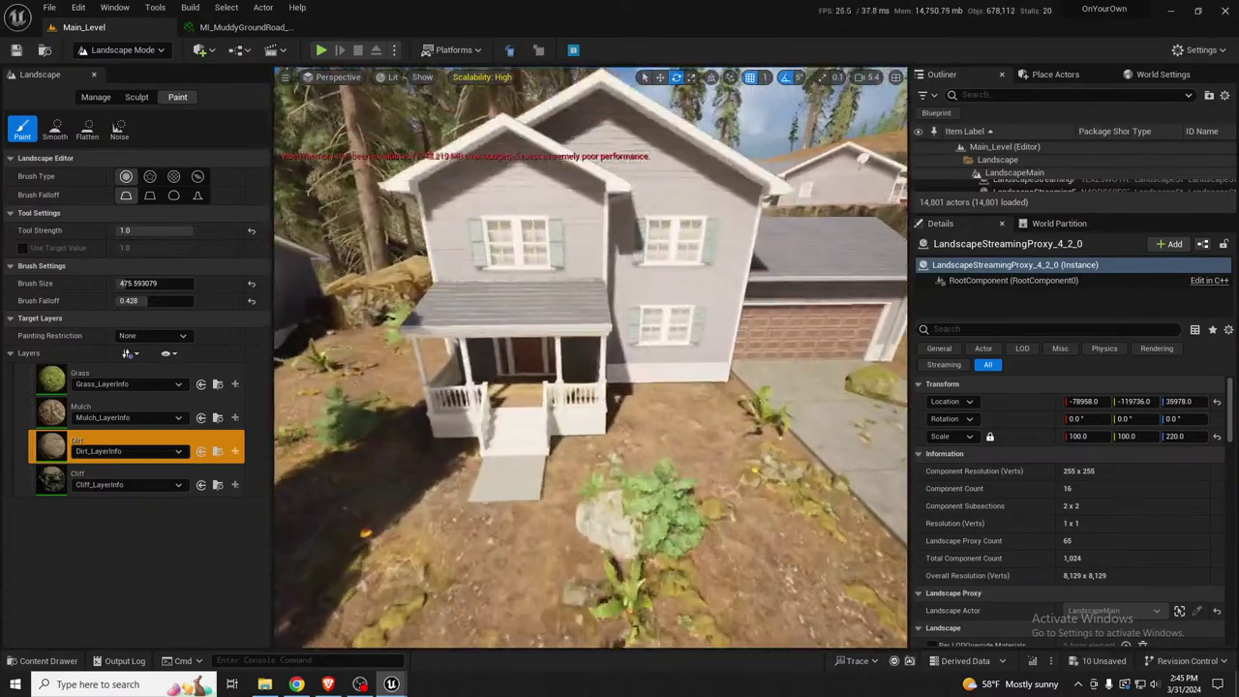
right_click_drag(591, 358, 668, 376)
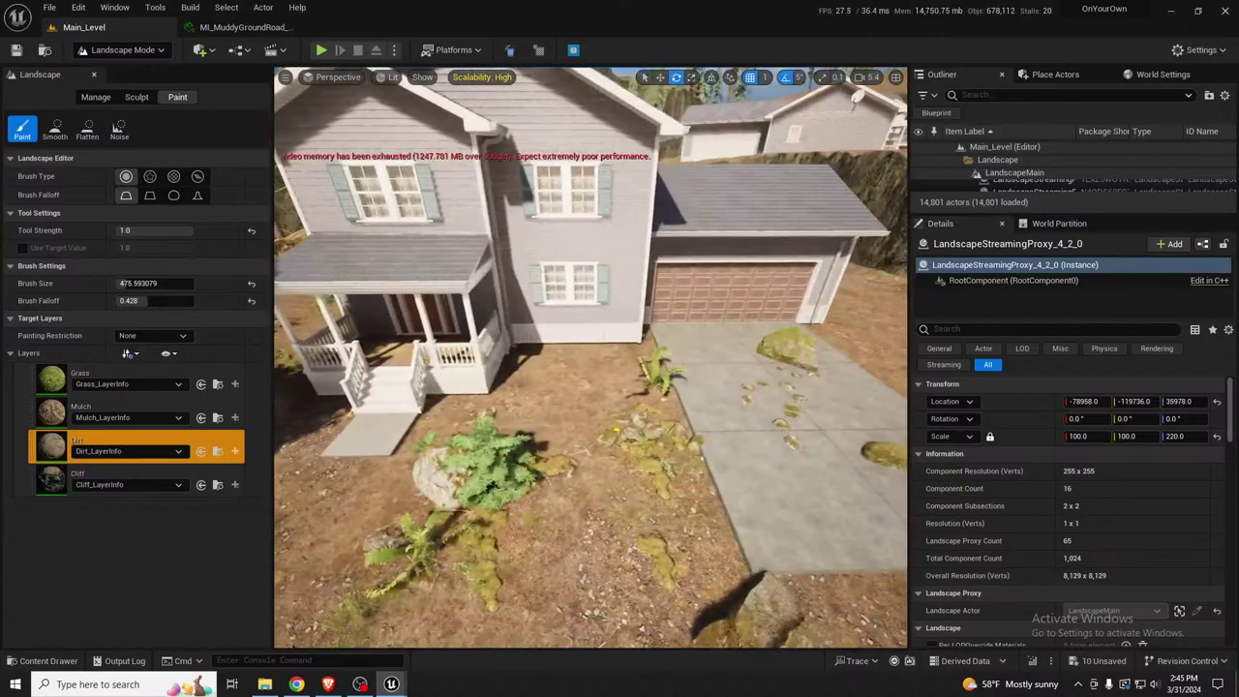
mouse_move(730, 360)
left_mouse_down()
mouse_move(561, 484)
mouse_move(755, 426)
left_mouse_up()
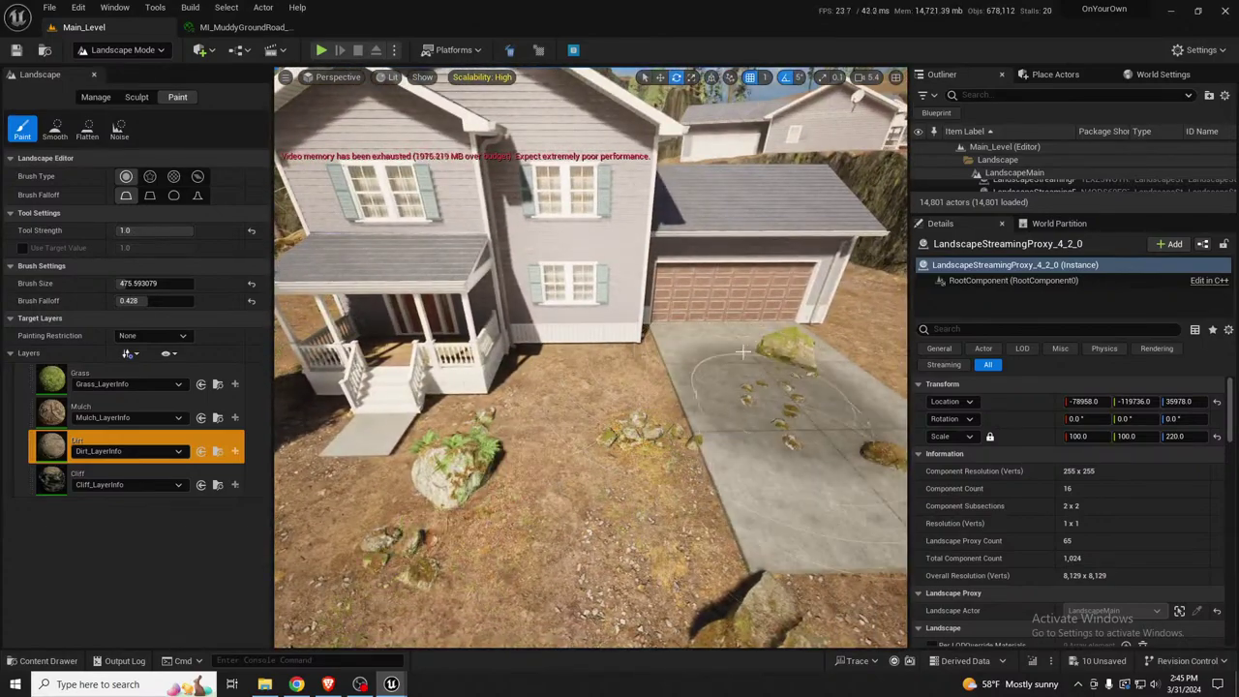
Paint dirt across the open clearing between the houses and around the trees in front of the porch house
mouse_move(755, 426)
right_mouse_down()
mouse_move(503, 417)
mouse_move(552, 445)
mouse_move(557, 368)
mouse_move(600, 455)
mouse_move(731, 439)
right_mouse_up()
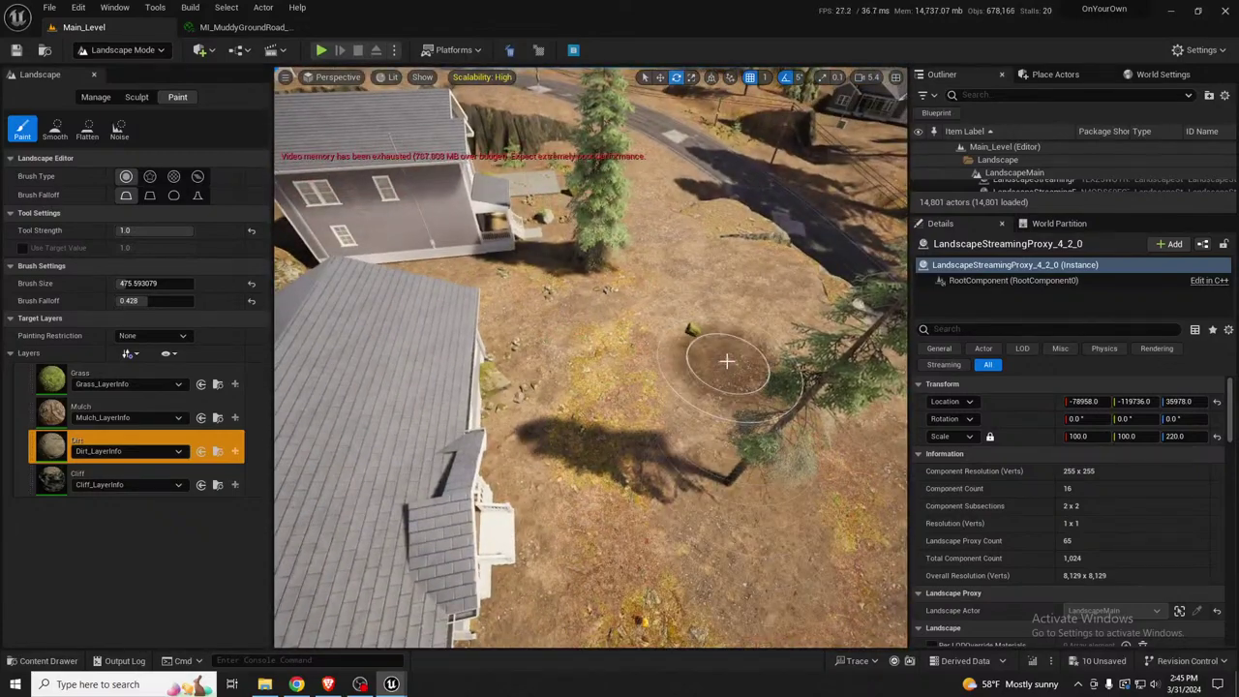
mouse_move(725, 359)
right_mouse_down()
mouse_move(746, 358)
mouse_move(725, 362)
right_mouse_up()
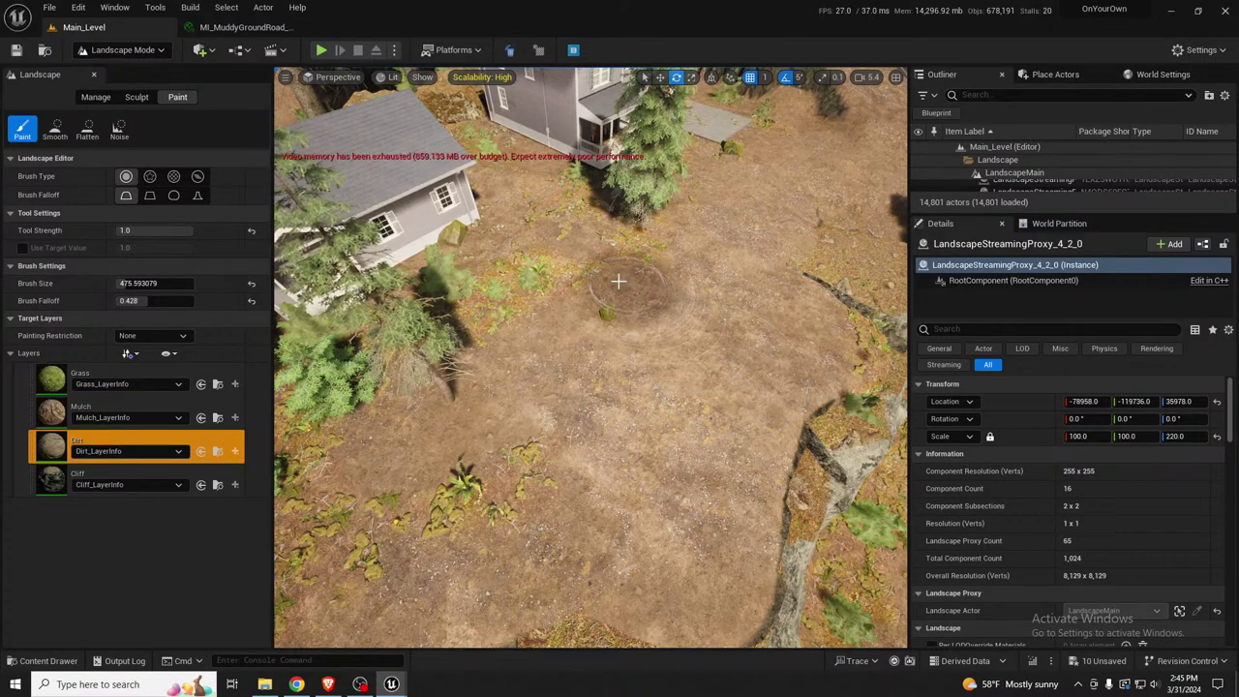
left_click_drag(557, 266, 435, 347)
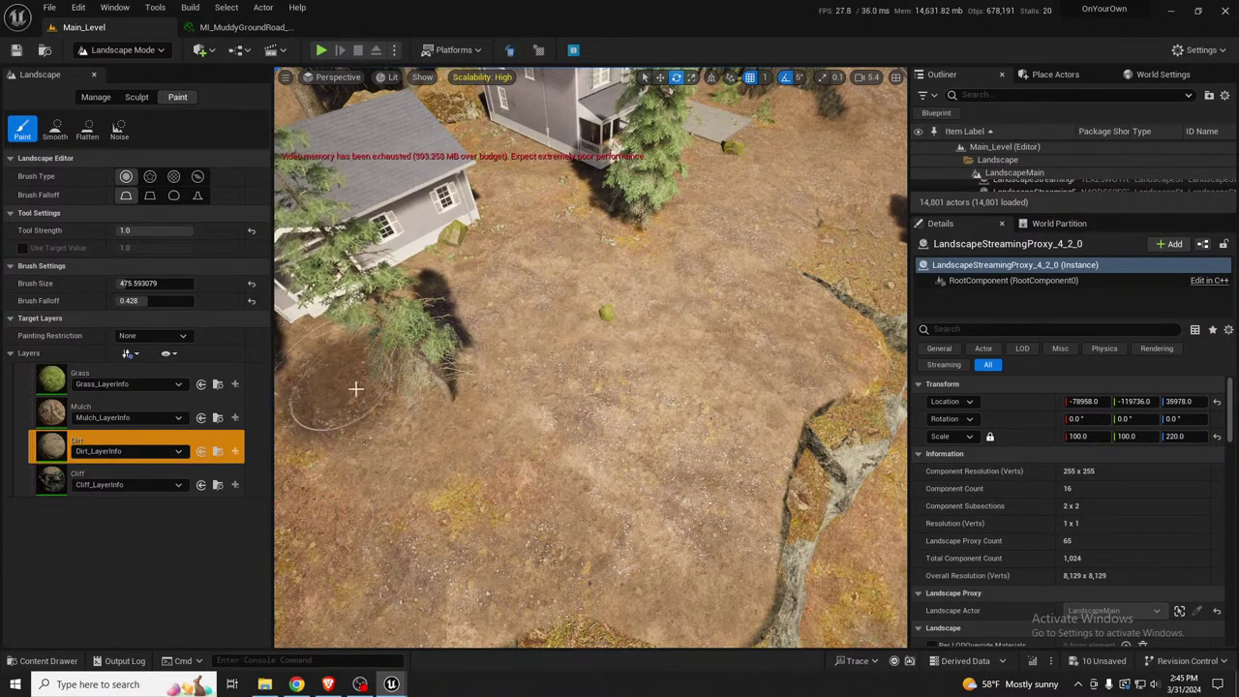
right_click_drag(464, 368, 331, 361)
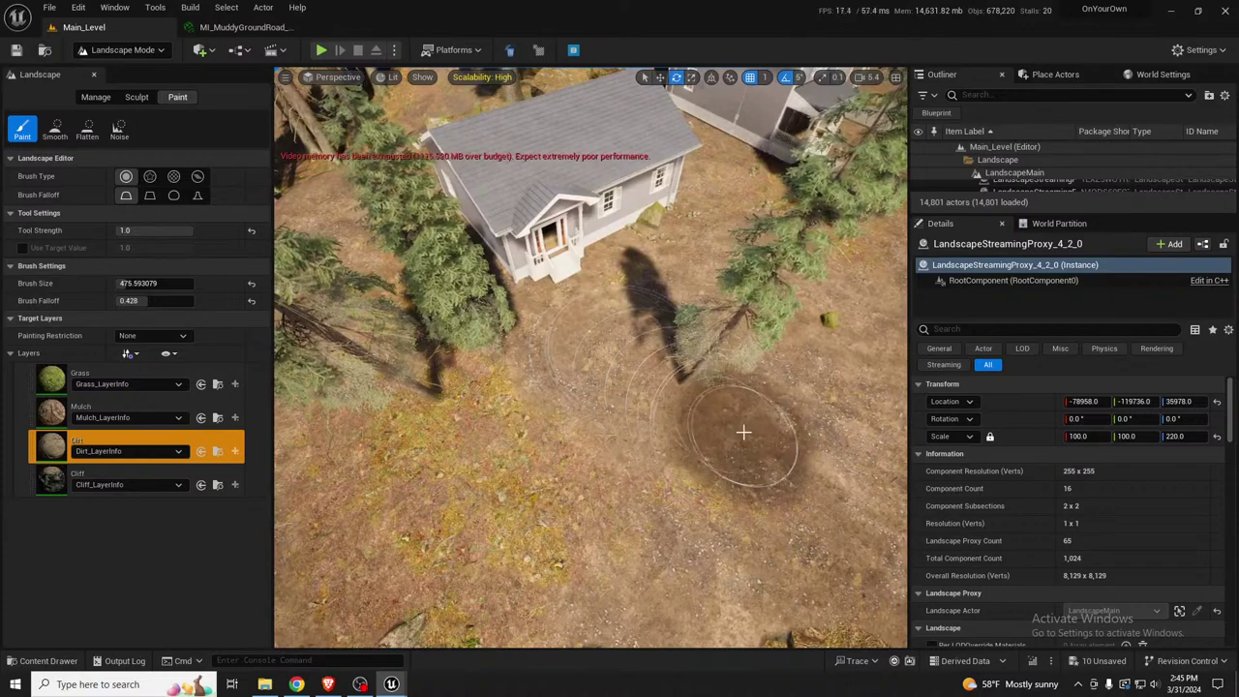
key("s")
right_click_drag(731, 381, 687, 306)
key("d")
right_click_drag(627, 402, 668, 392)
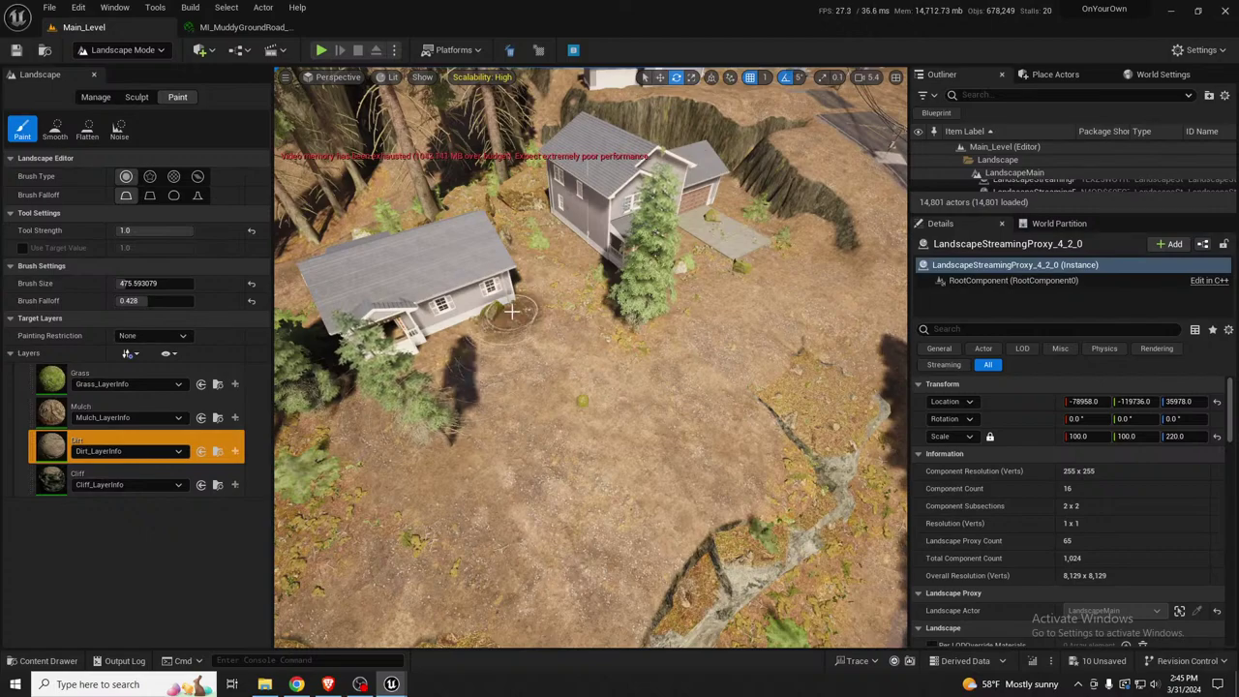
Paint the Mulch layer with the alpha brush across the open ground between the porch house and the cliff edge
mouse_move(629, 334)
right_mouse_down()
mouse_move(736, 308)
mouse_move(1009, 308)
right_mouse_up()
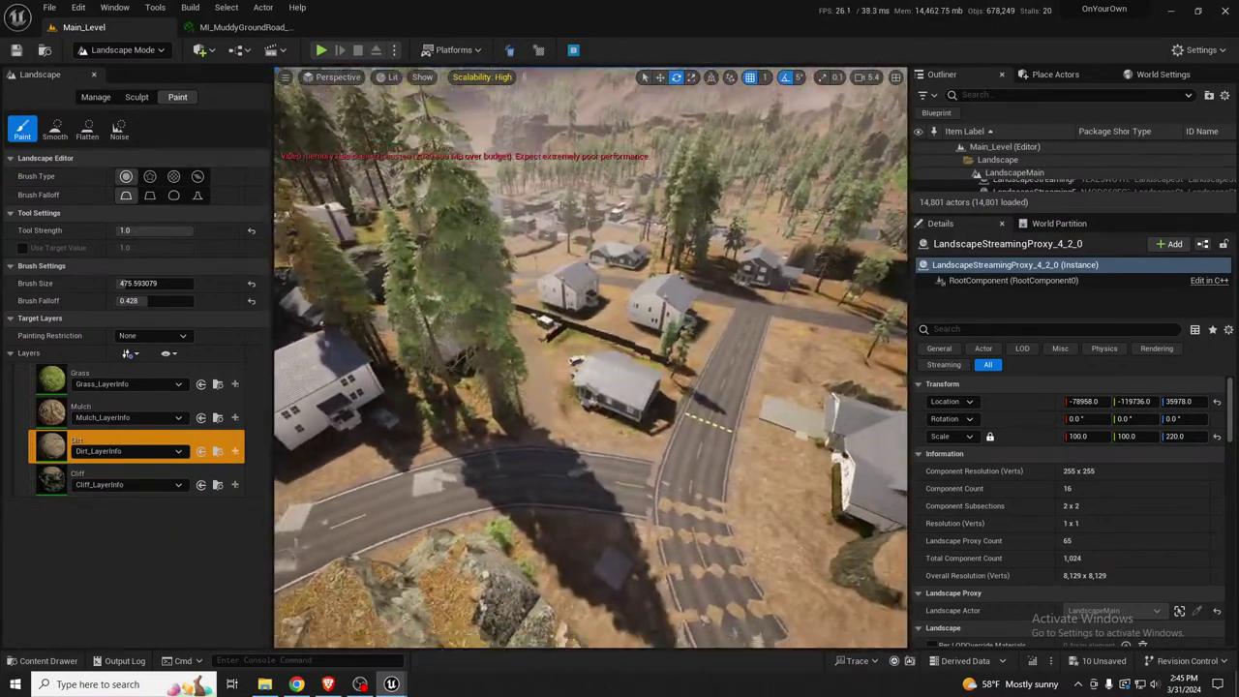
right_click_drag(461, 322, 445, 323)
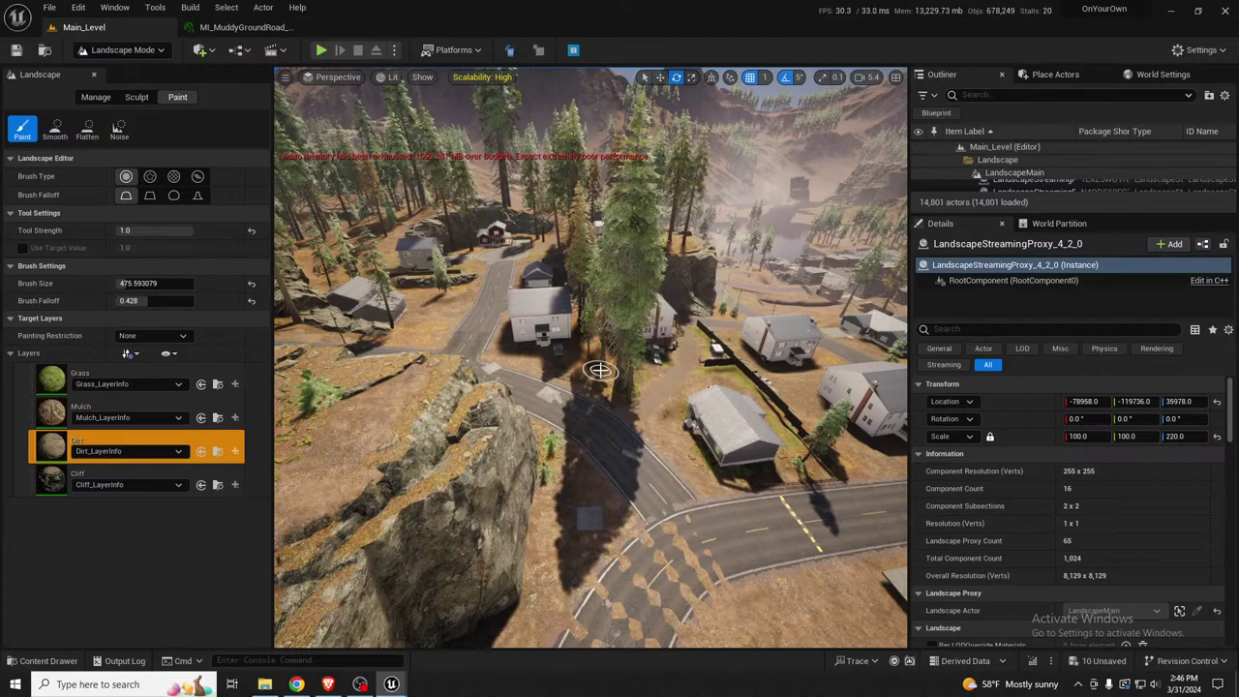
key("w")
mouse_move(548, 390)
right_mouse_down()
mouse_move(387, 390)
mouse_move(567, 379)
mouse_move(513, 392)
right_mouse_up()
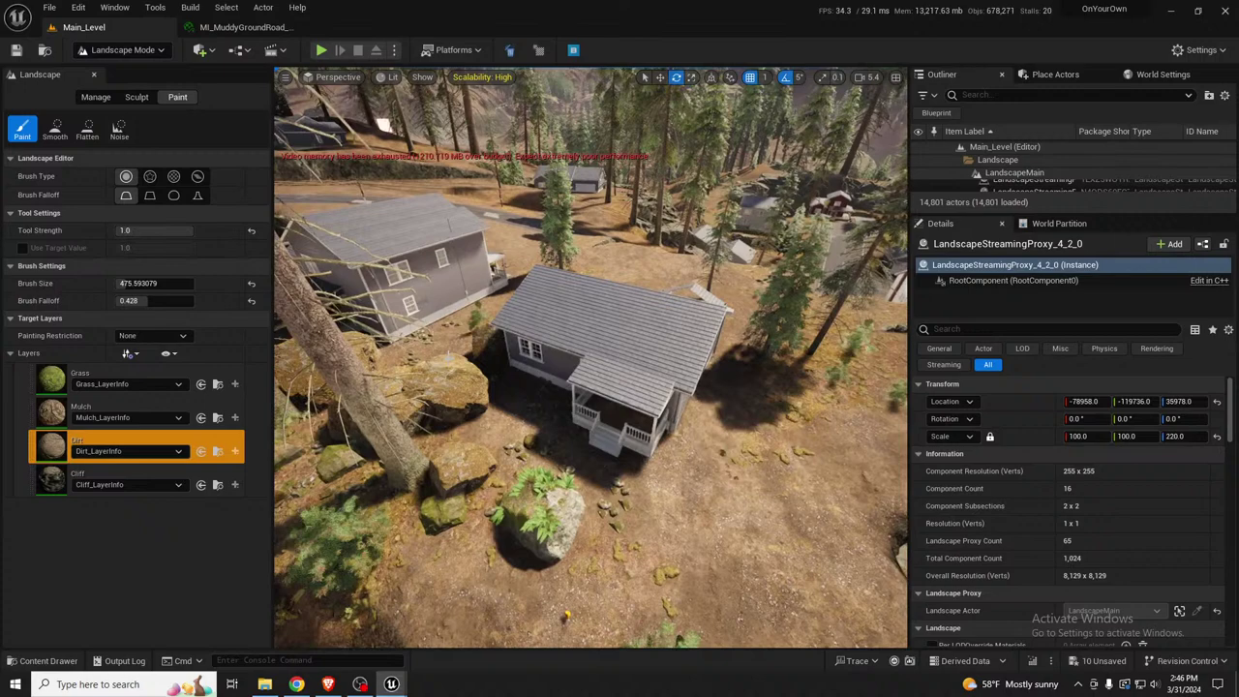
left_click(64, 416)
left_click(150, 176)
right_click_drag(581, 426, 576, 431)
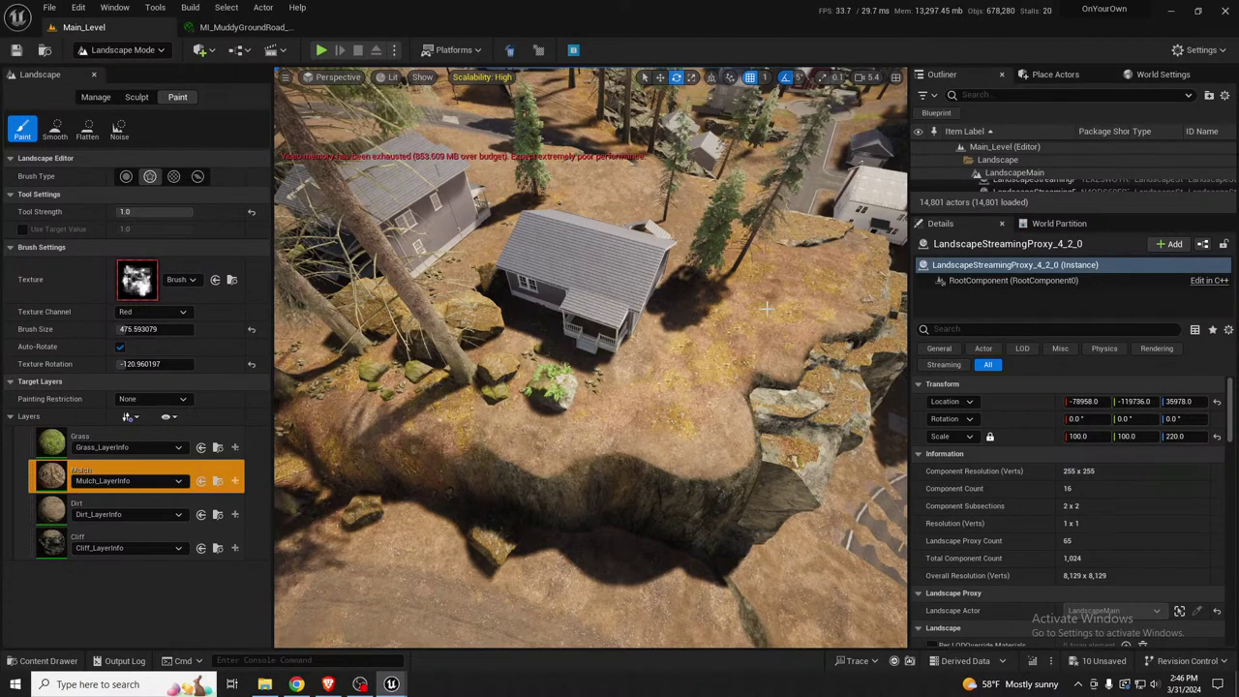
mouse_move(766, 309)
right_mouse_down()
mouse_move(755, 308)
mouse_move(775, 300)
mouse_move(765, 232)
mouse_move(697, 309)
mouse_move(760, 311)
right_mouse_up()
key("w")
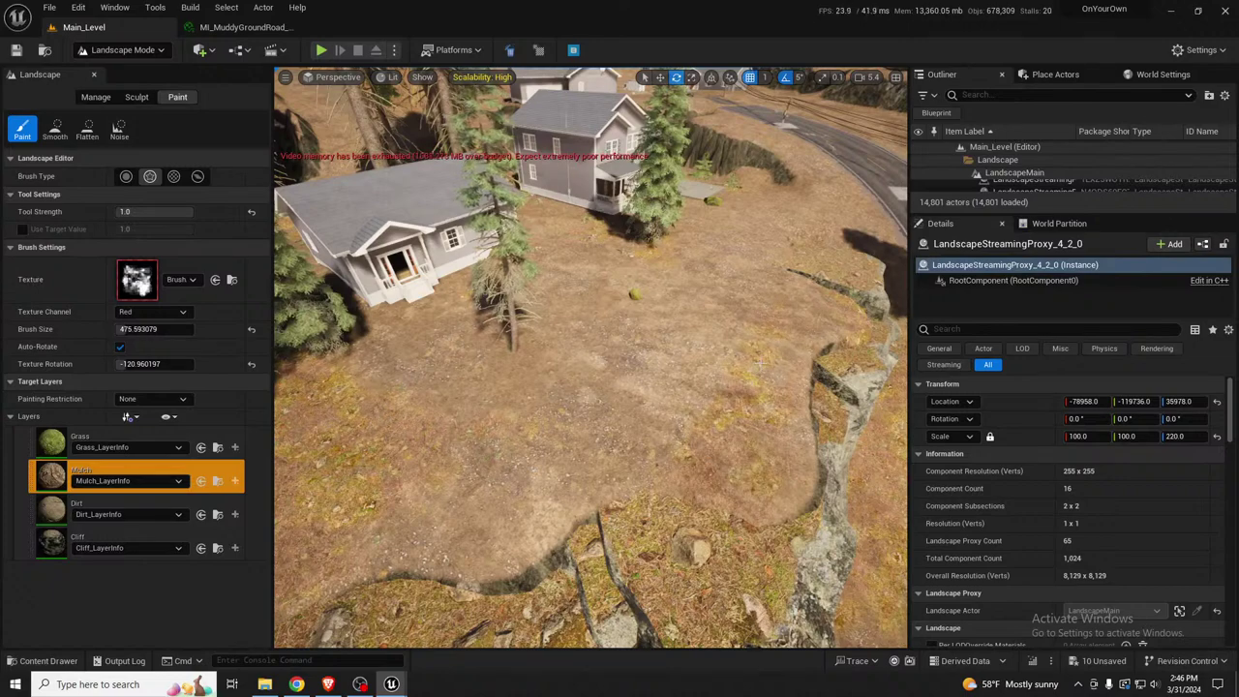
mouse_move(762, 364)
left_mouse_down()
mouse_move(717, 455)
mouse_move(416, 513)
mouse_move(440, 423)
left_mouse_up()
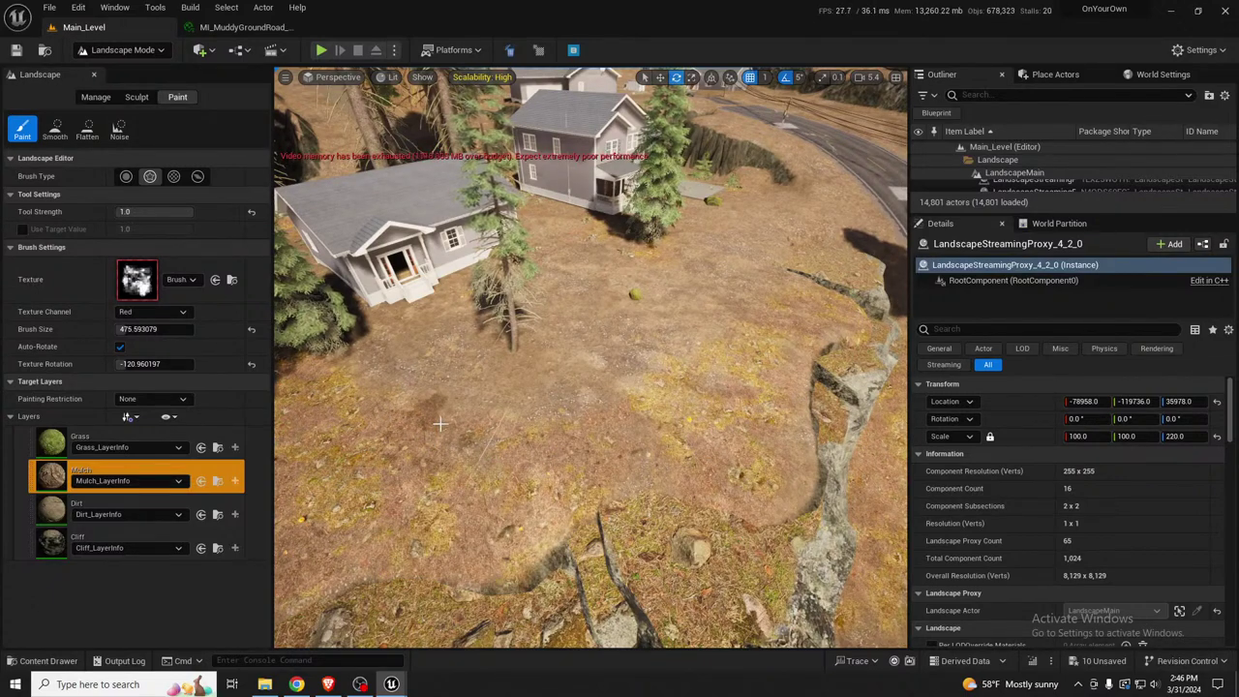
right_click_drag(387, 416, 378, 426)
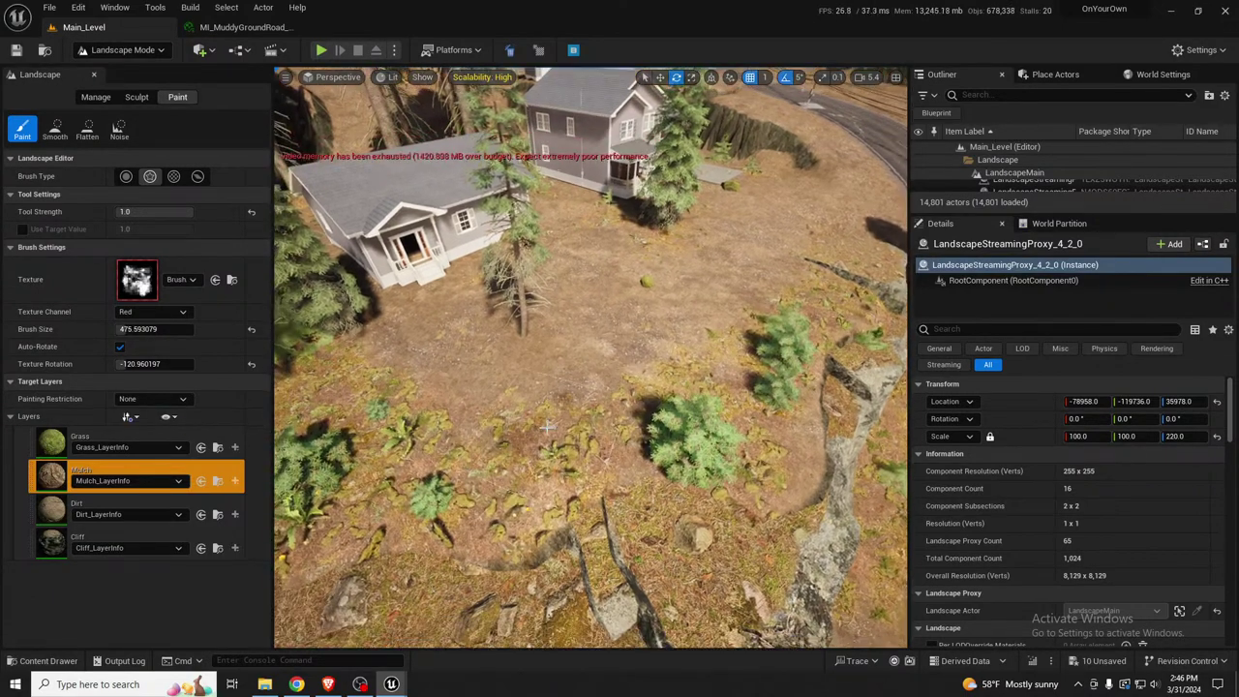
Enlarge the alpha brush to about 703 and paint mulch along the cliff top beyond the porch house's yard
key("bracketright")
key("bracketright")
key("bracketright")
key("bracketright")
key("bracketright")
key("bracketright")
key("bracketright")
mouse_move(486, 423)
left_mouse_down()
mouse_move(619, 411)
mouse_move(407, 436)
mouse_move(396, 525)
left_mouse_up()
right_click_drag(396, 524, 276, 513)
left_click_drag(396, 524, 413, 493)
right_click_drag(580, 474, 523, 473)
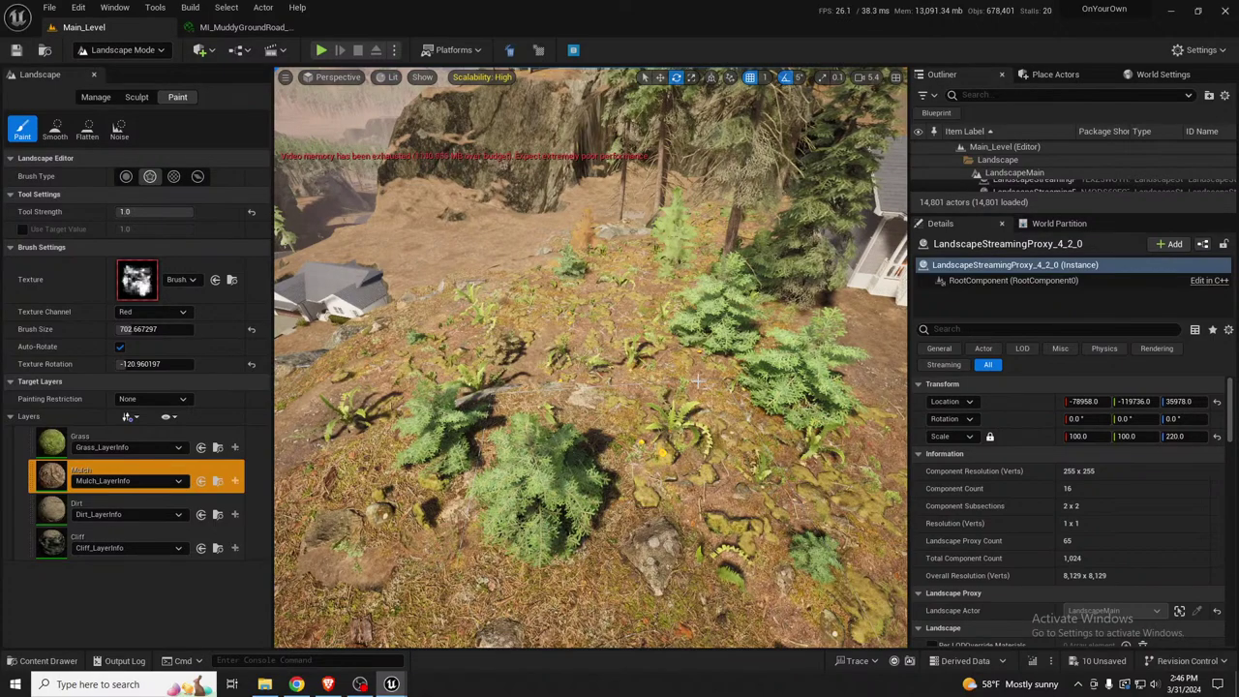
Paint mulch beside the flat-topped cliff rock facing the two-storey house to blend it into the surrounding ground
right_click_drag(646, 498, 707, 518)
key("d")
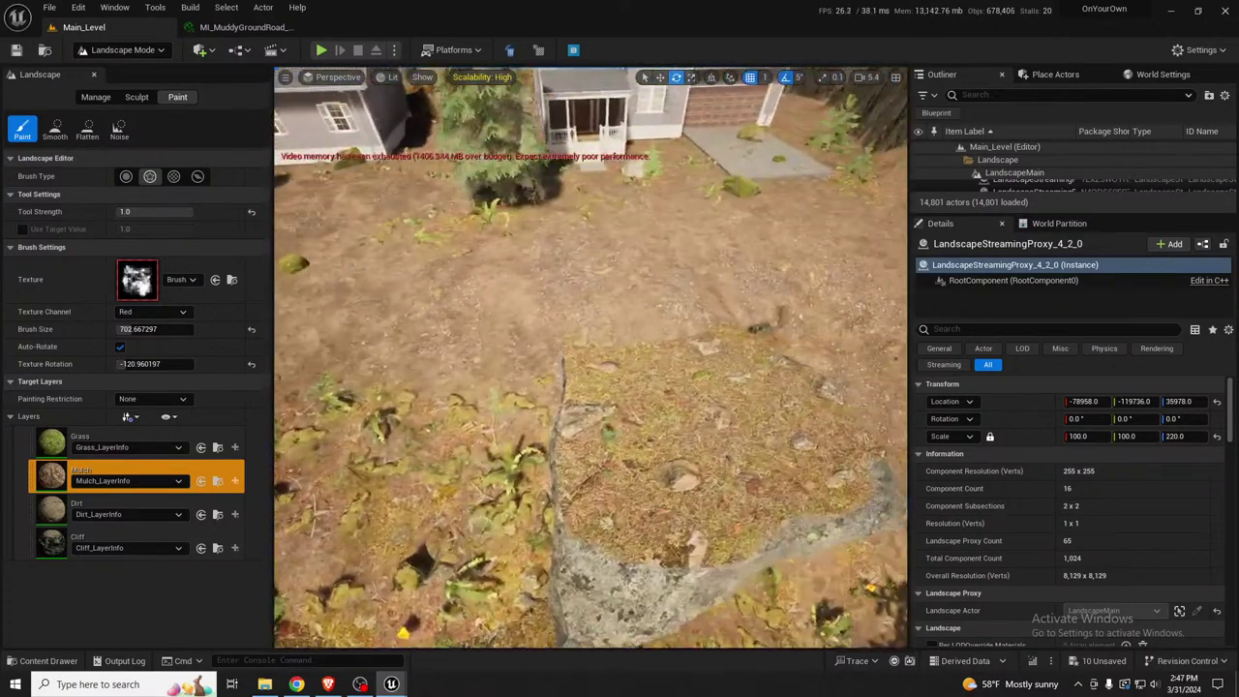
left_click_drag(622, 355, 384, 424)
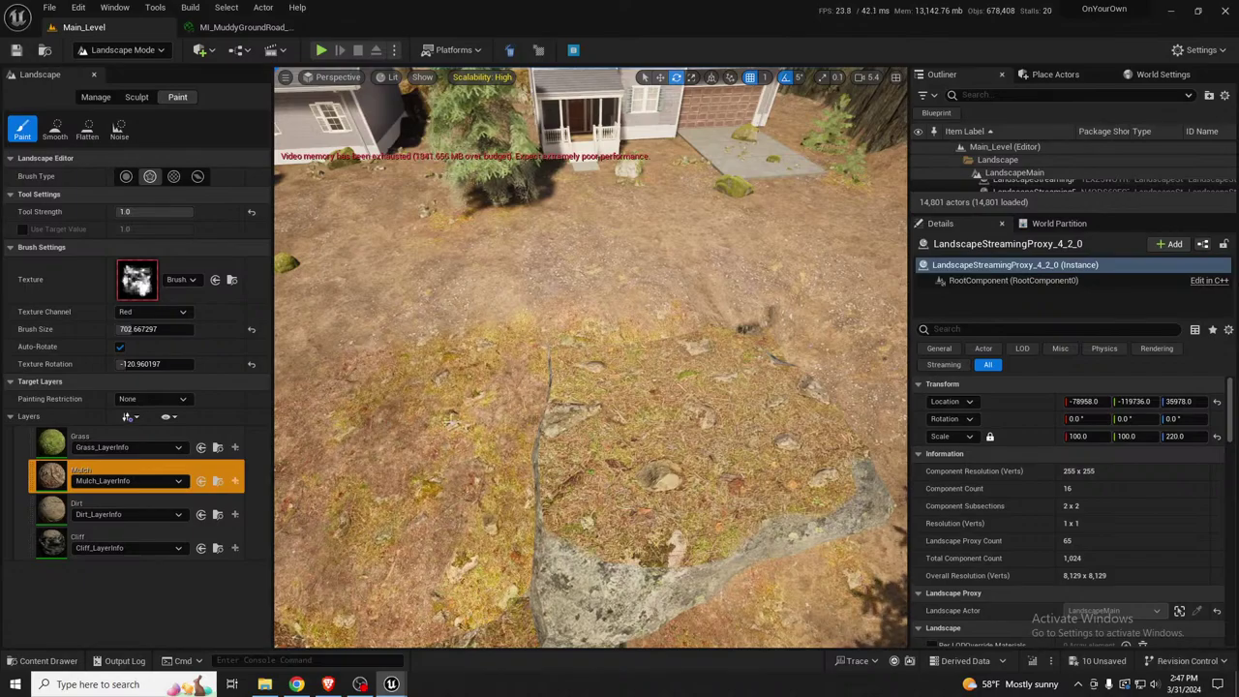
Paint mulch patches on the ground outside the porch beside the boulders and in the front yard near the tall tree
key("s")
right_click_drag(591, 358, 765, 314)
key("d")
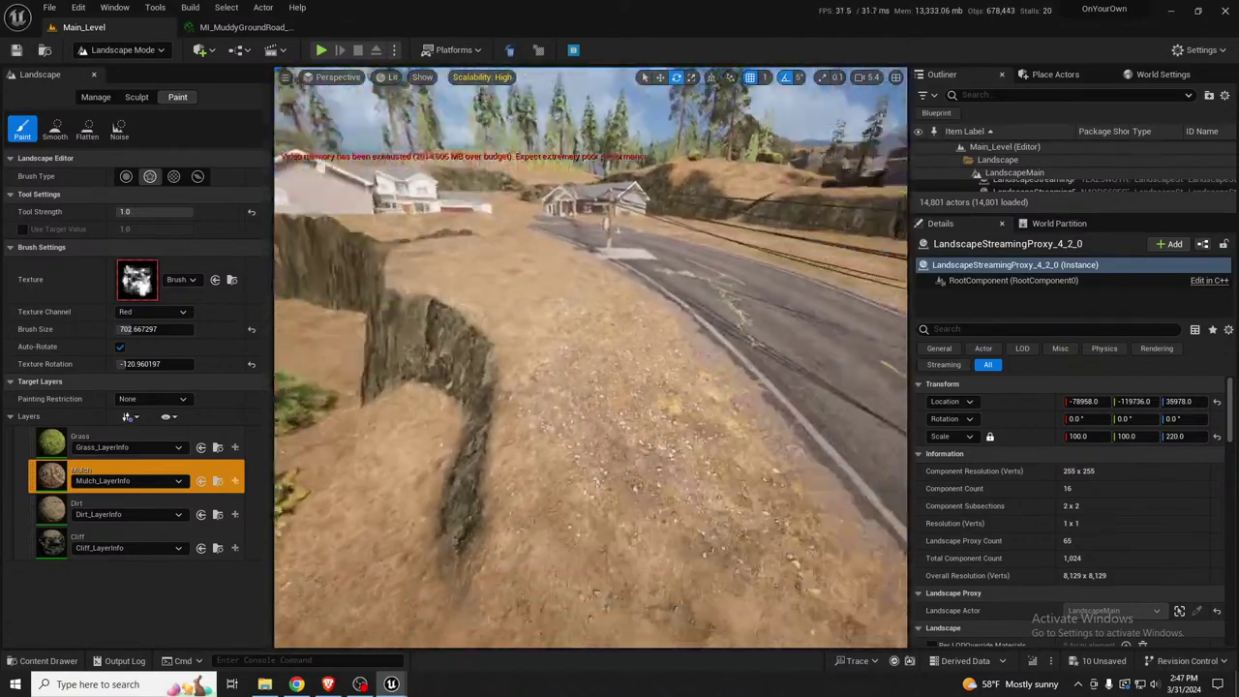
mouse_move(430, 411)
right_mouse_down()
mouse_move(416, 416)
mouse_move(426, 407)
mouse_move(440, 421)
mouse_move(415, 436)
right_mouse_up()
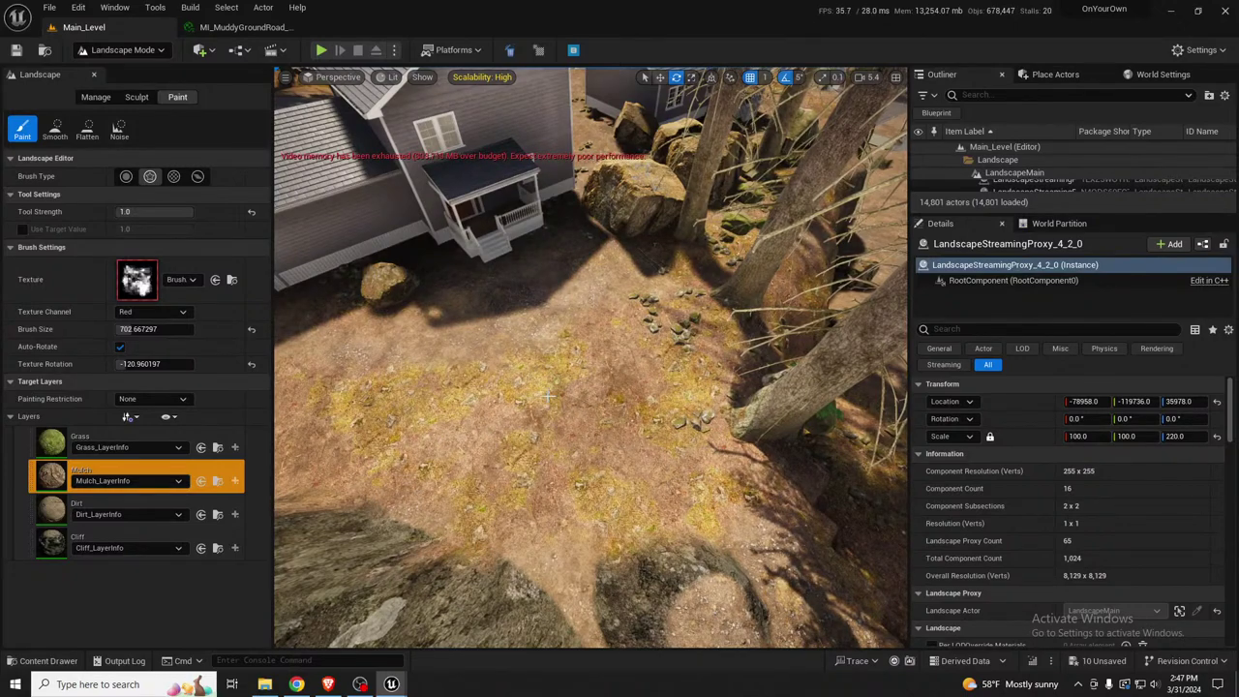
key("a")
mouse_move(548, 396)
right_mouse_down()
mouse_move(644, 426)
mouse_move(625, 389)
mouse_move(562, 379)
mouse_move(551, 360)
right_mouse_up()
left_click(473, 460)
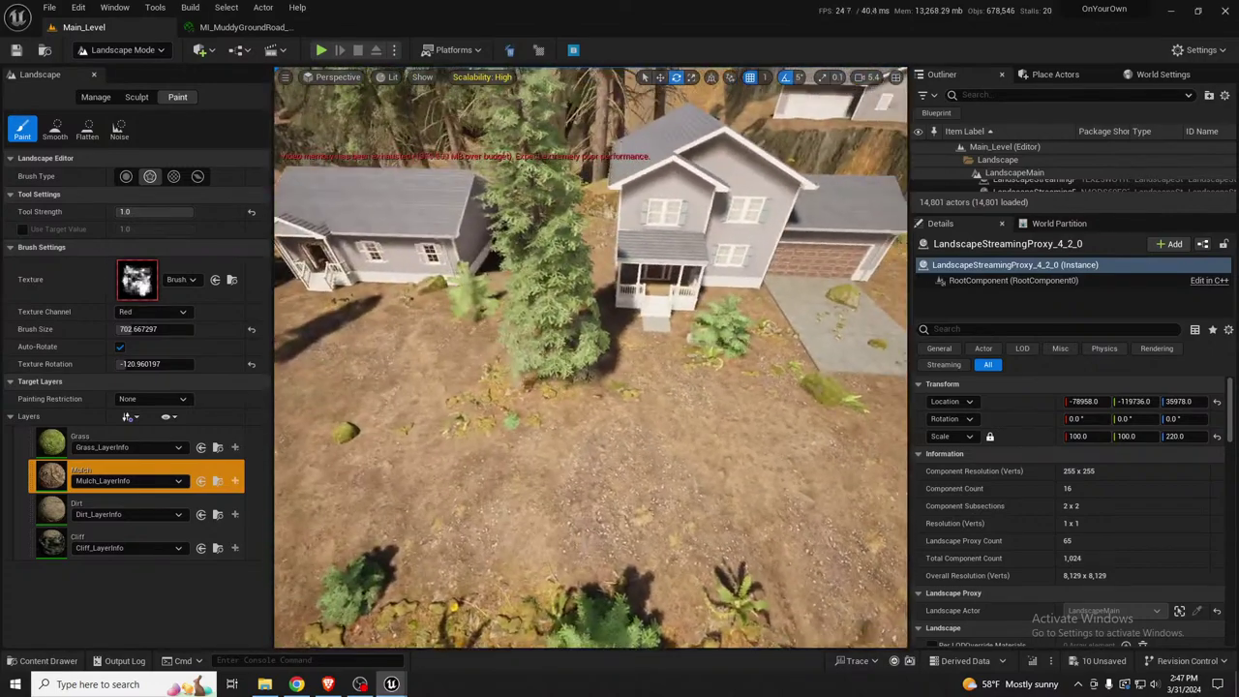
left_click(72, 451)
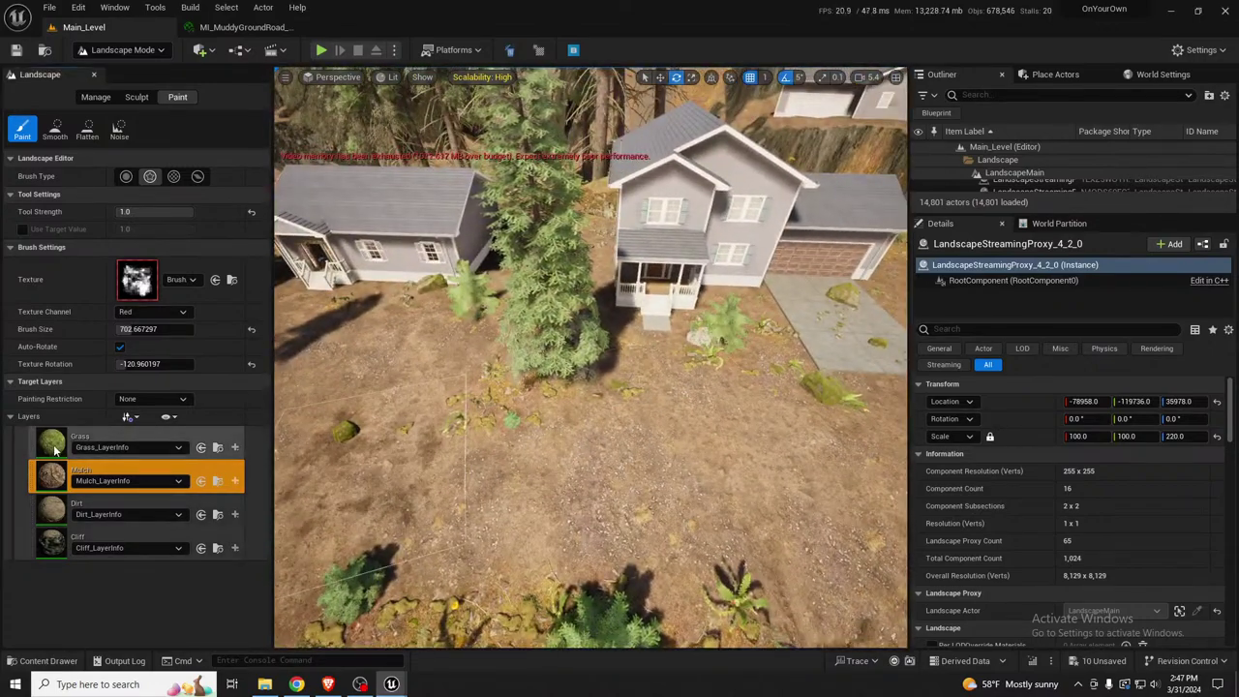
right_click_drag(674, 381, 700, 368)
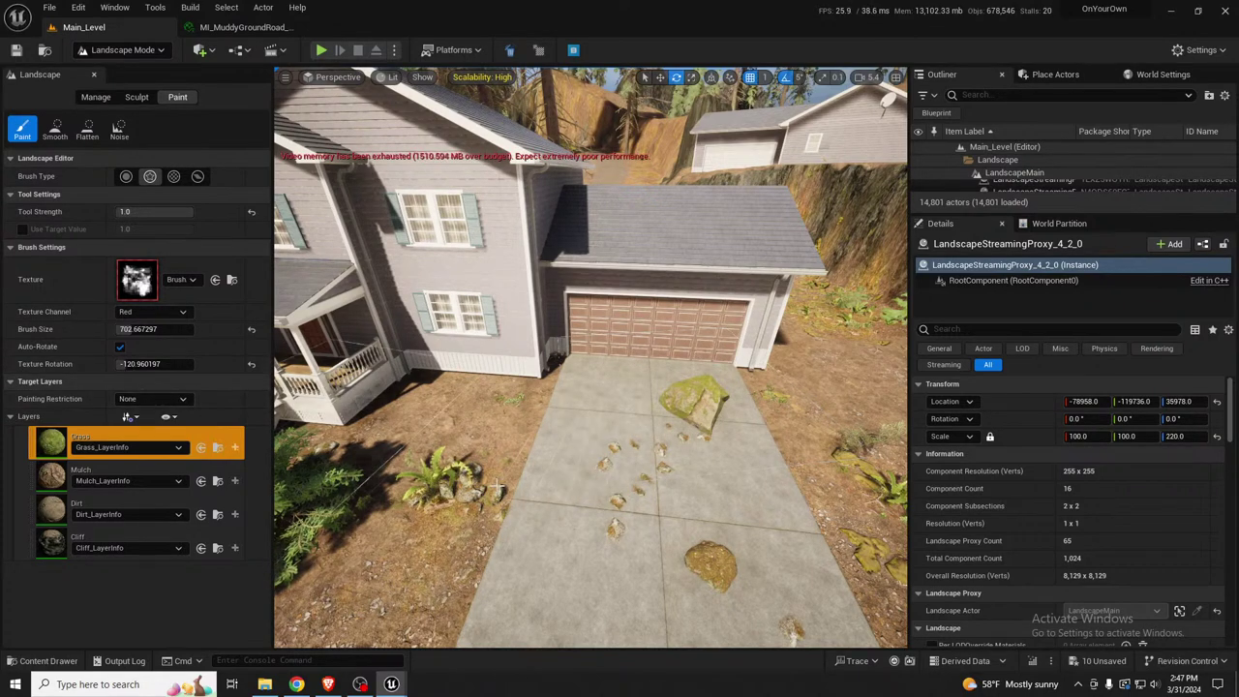
right_click_drag(564, 513, 277, 431)
key("s")
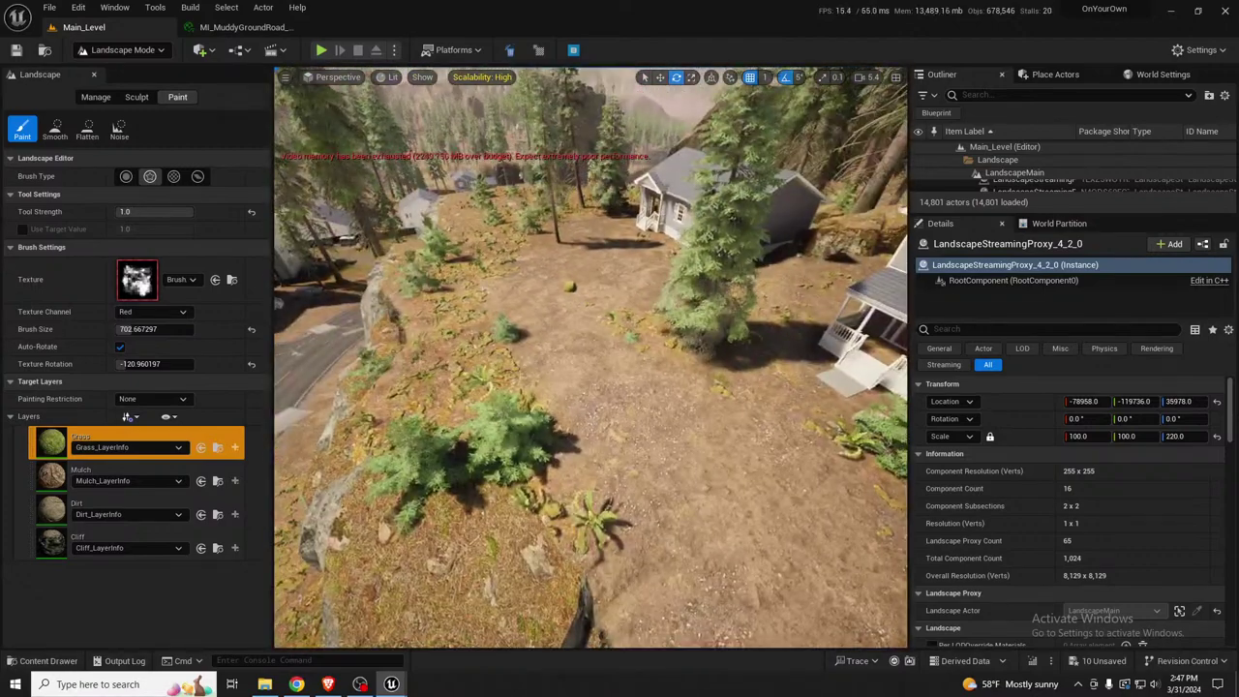
Paint more mulch along the cliff top above the road, extending it toward the porch house
left_click(126, 474)
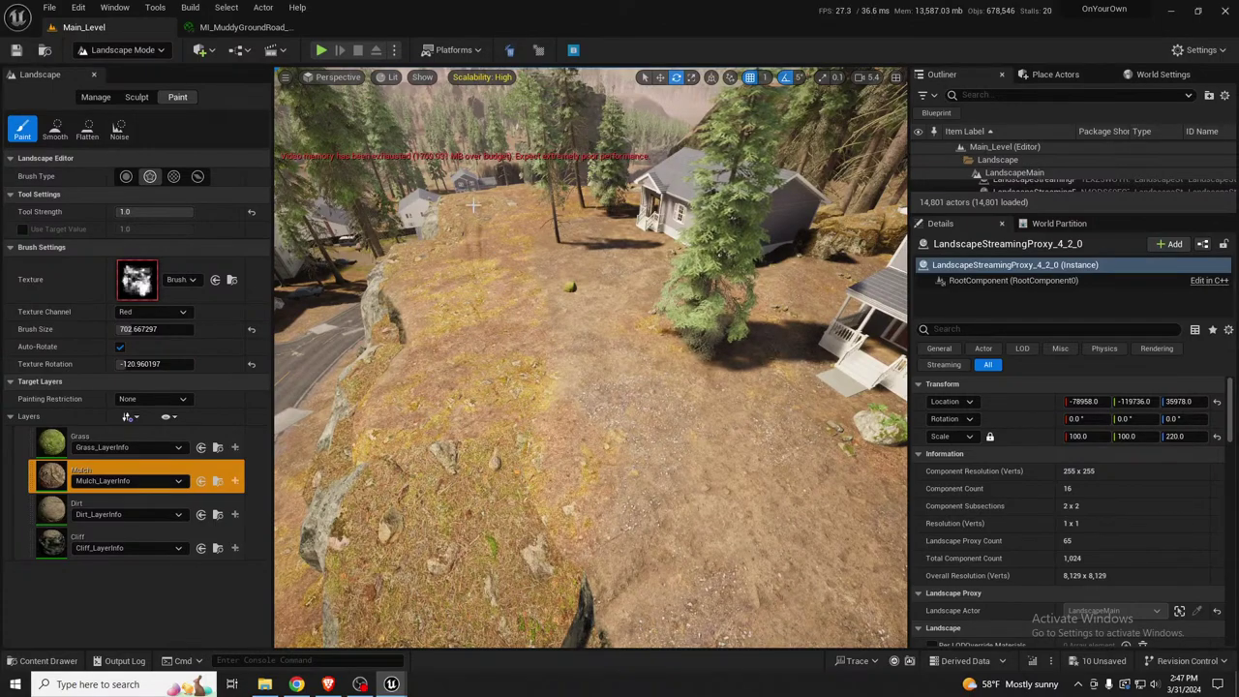
key("w")
right_click_drag(457, 294, 479, 317)
key("a")
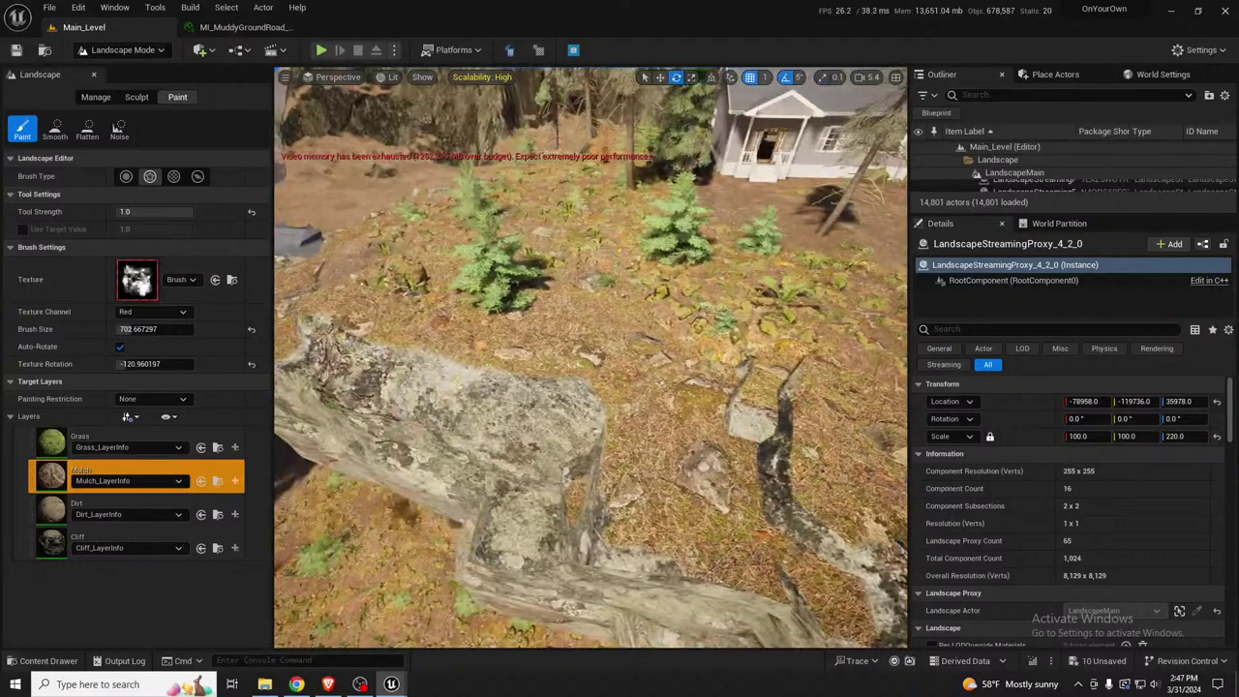
Flatten the terrain behind the cliff rocks' ledges to fill the gap between them
left_click(137, 97)
left_click(87, 129)
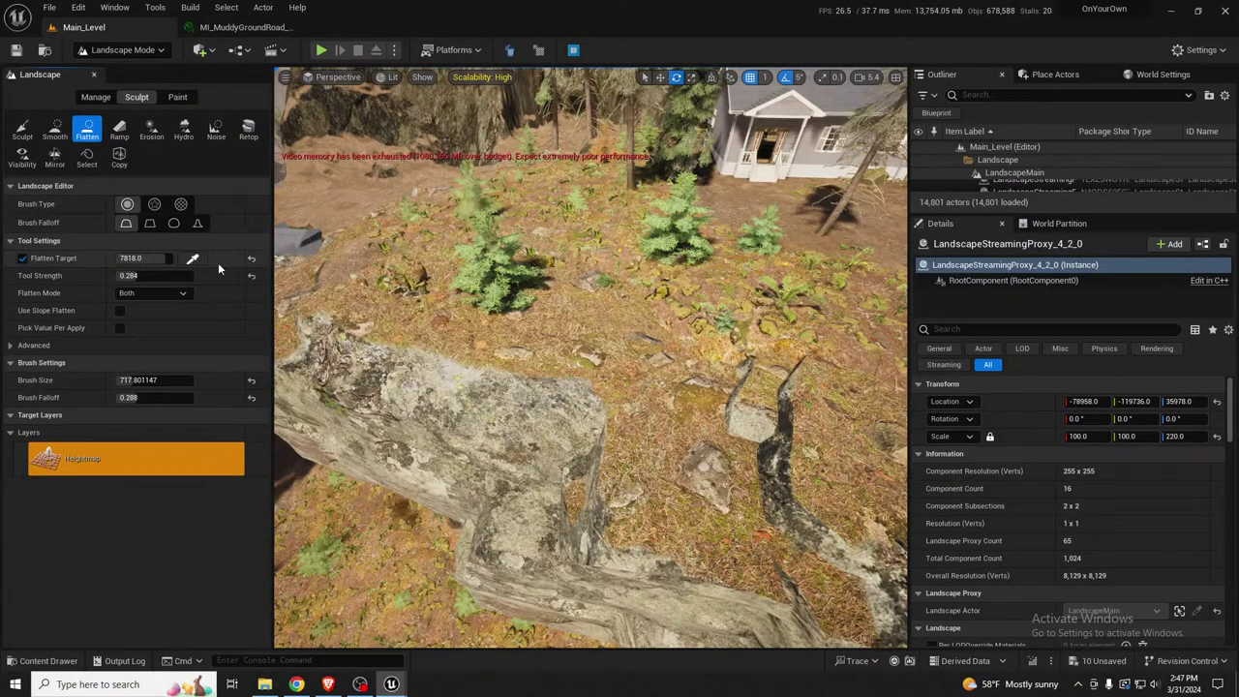
mouse_move(699, 271)
left_mouse_down()
mouse_move(629, 249)
mouse_move(503, 349)
mouse_move(716, 426)
mouse_move(685, 367)
mouse_move(619, 300)
left_mouse_up()
right_click_drag(689, 288, 721, 339)
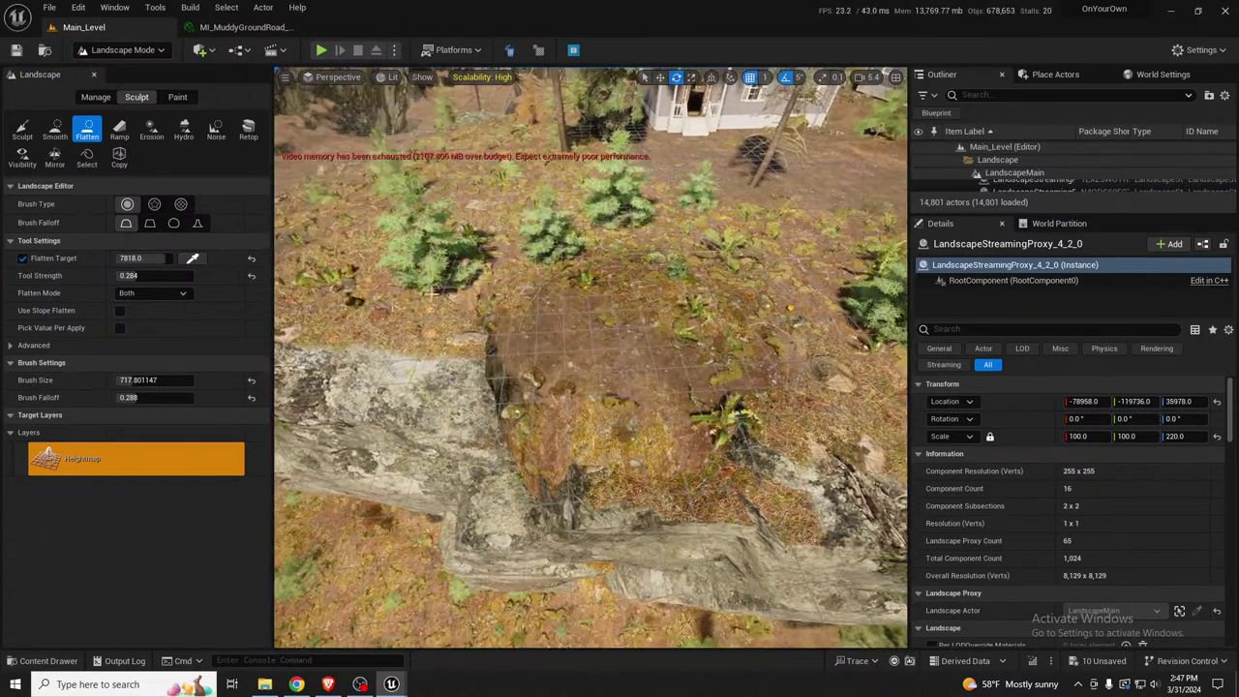
Smooth the flattened terrain where it meets the cliff rock's ledge, using the Smooth sculpting tool
left_click(24, 130)
left_click(54, 132)
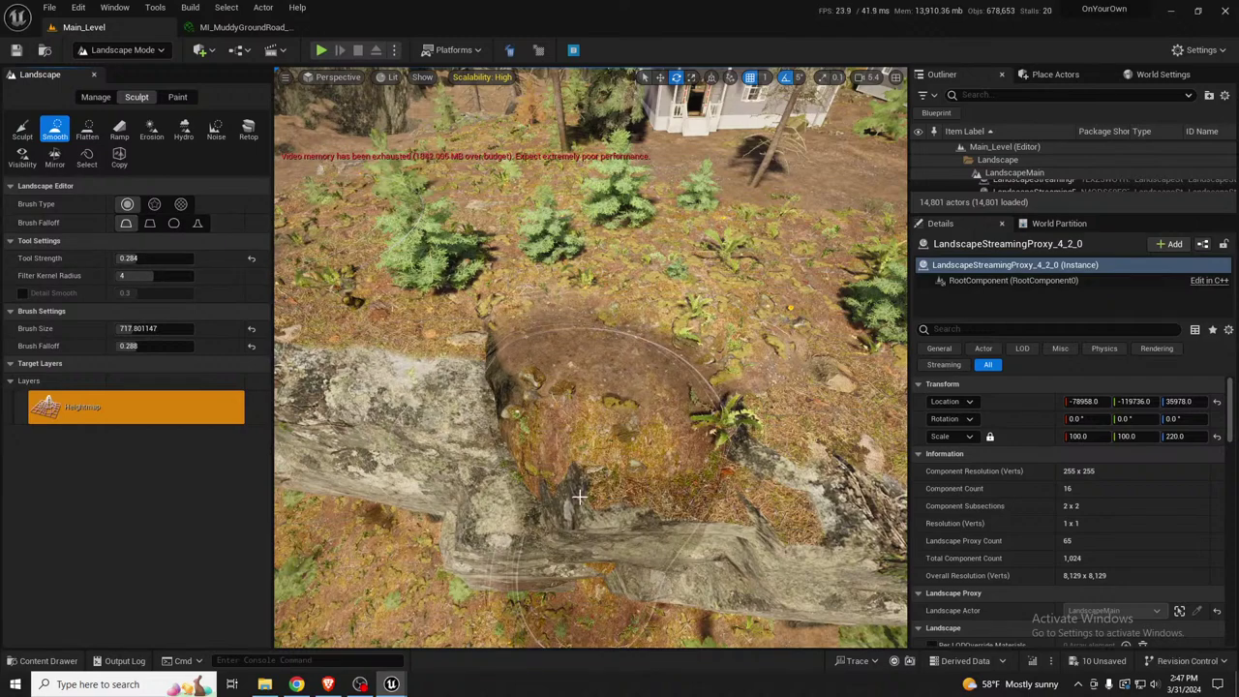
left_click_drag(579, 497, 561, 460)
mouse_move(562, 459)
right_mouse_down()
mouse_move(591, 460)
mouse_move(662, 373)
right_mouse_up()
Find the PF_Tree_Foliage_SmallArea volume by searching "tree small" and resimulate its procedural foliage
key("shift+1")
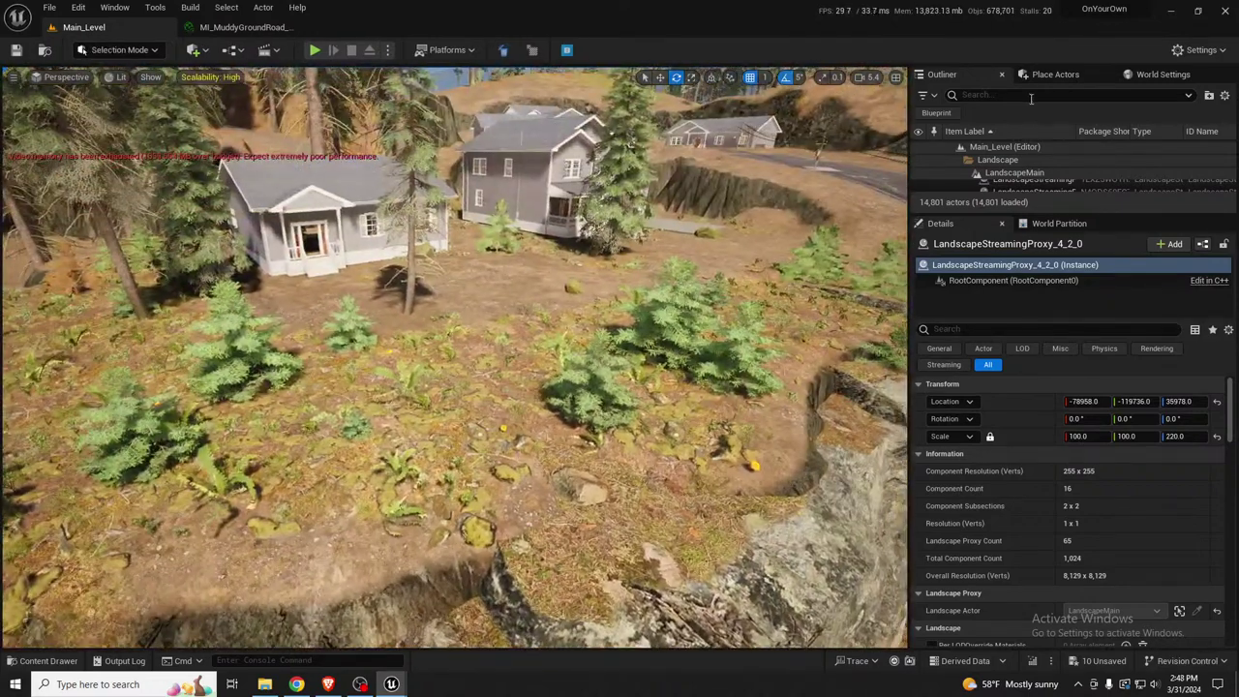
left_click(1031, 95)
type("tree s")
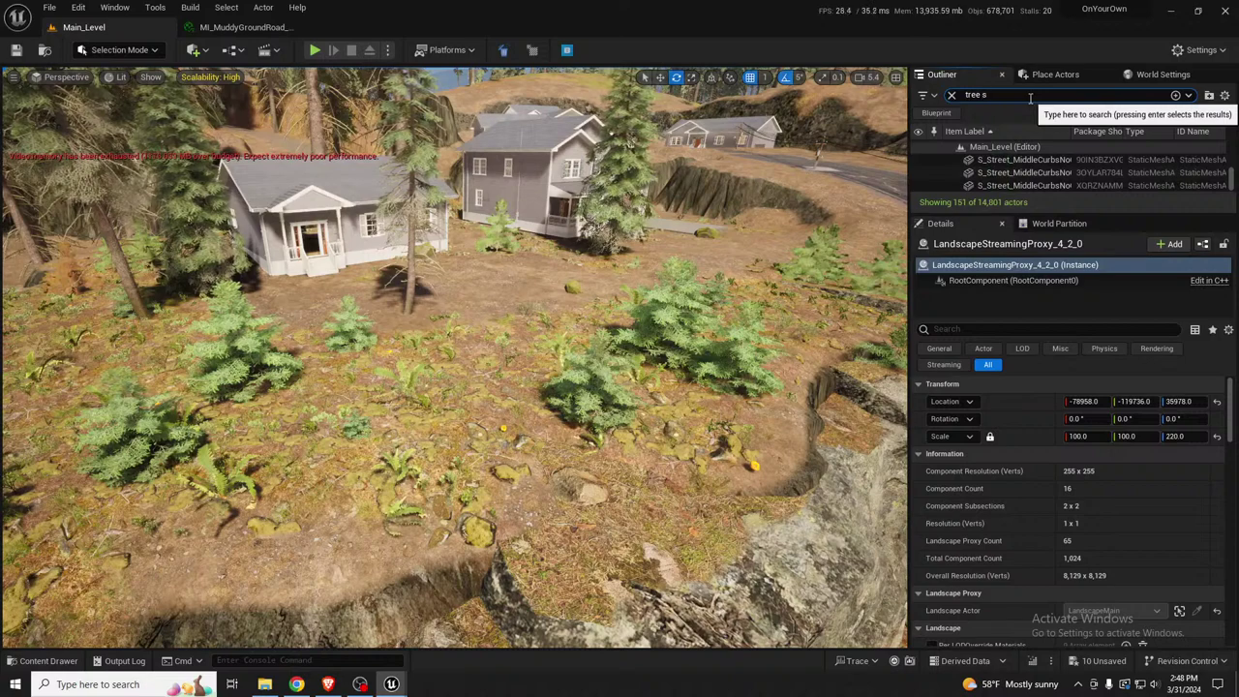
type("mall")
left_click(1020, 158)
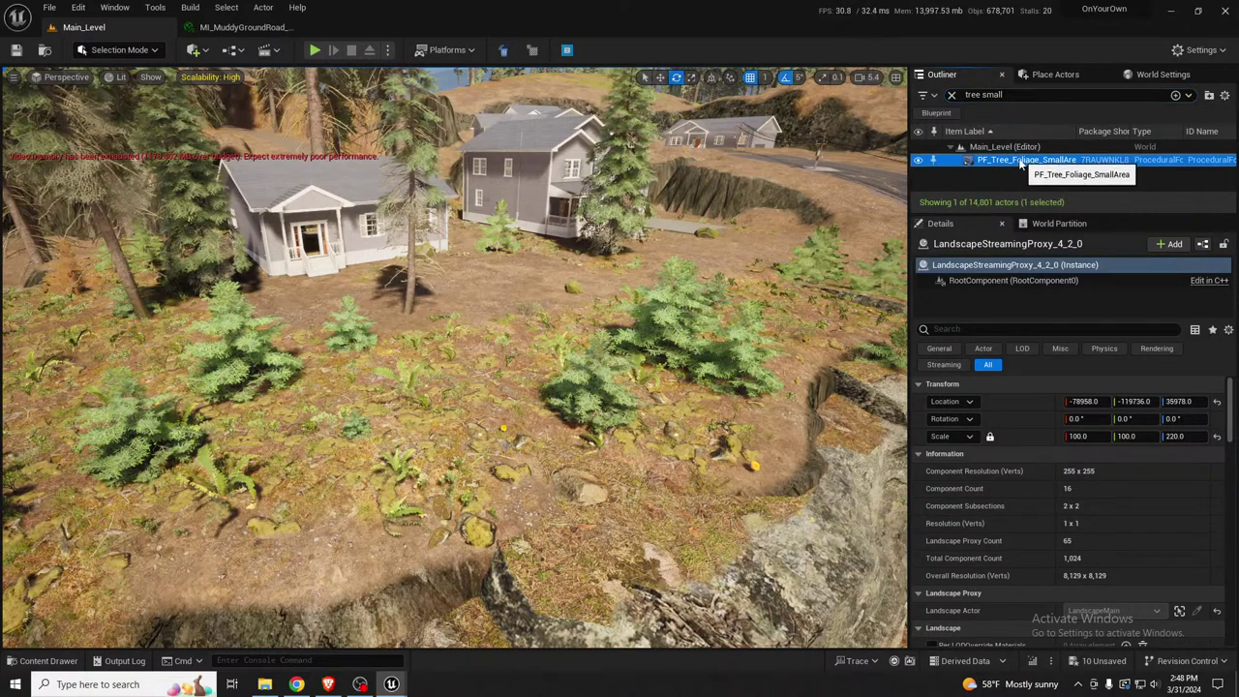
scroll(1050, 482, "down", 10)
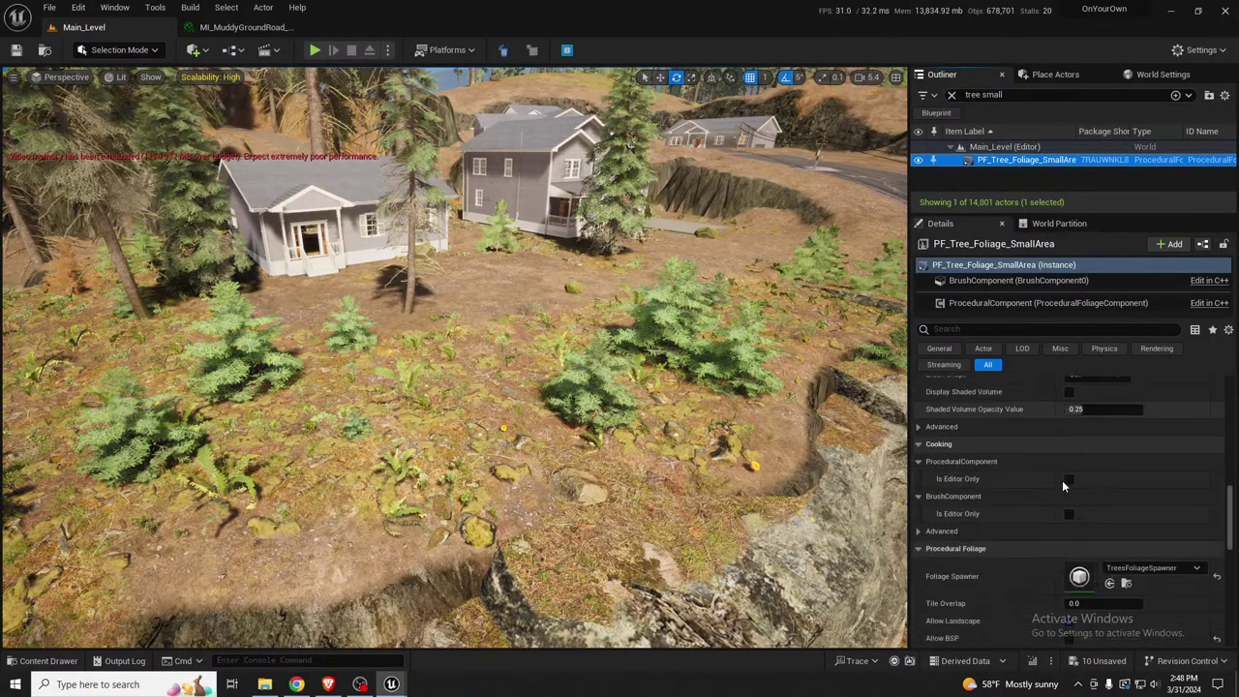
scroll(1062, 480, "down", 5)
left_click(1152, 499)
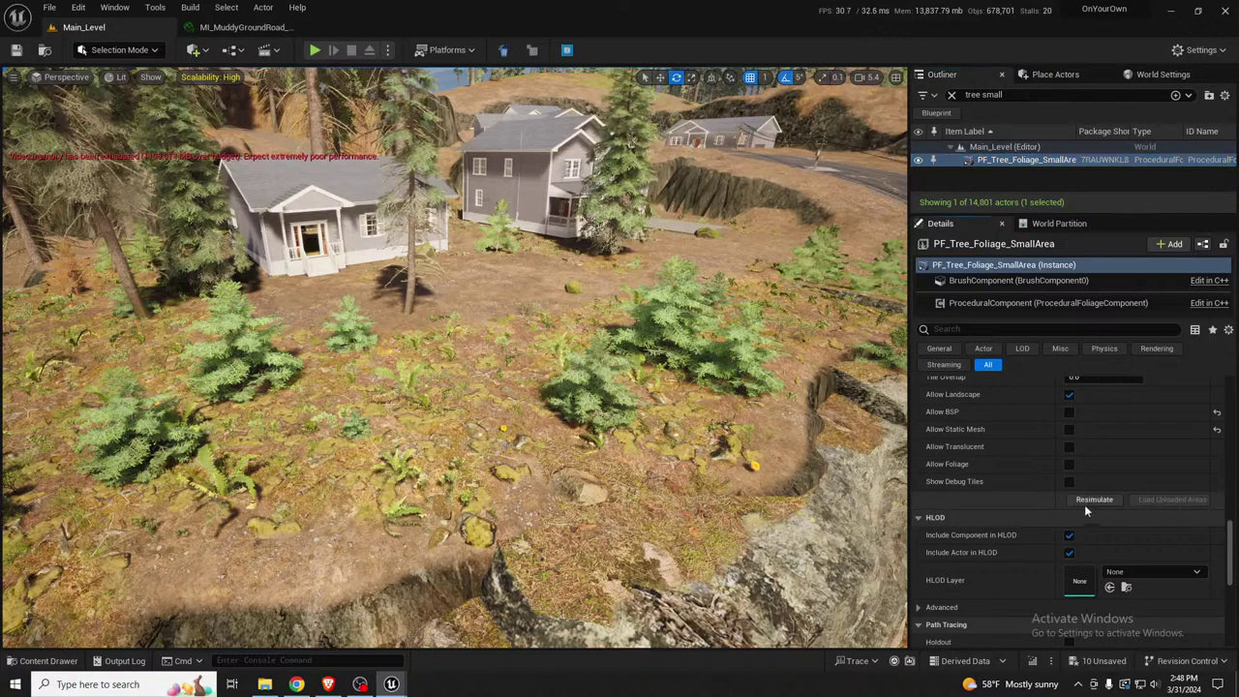
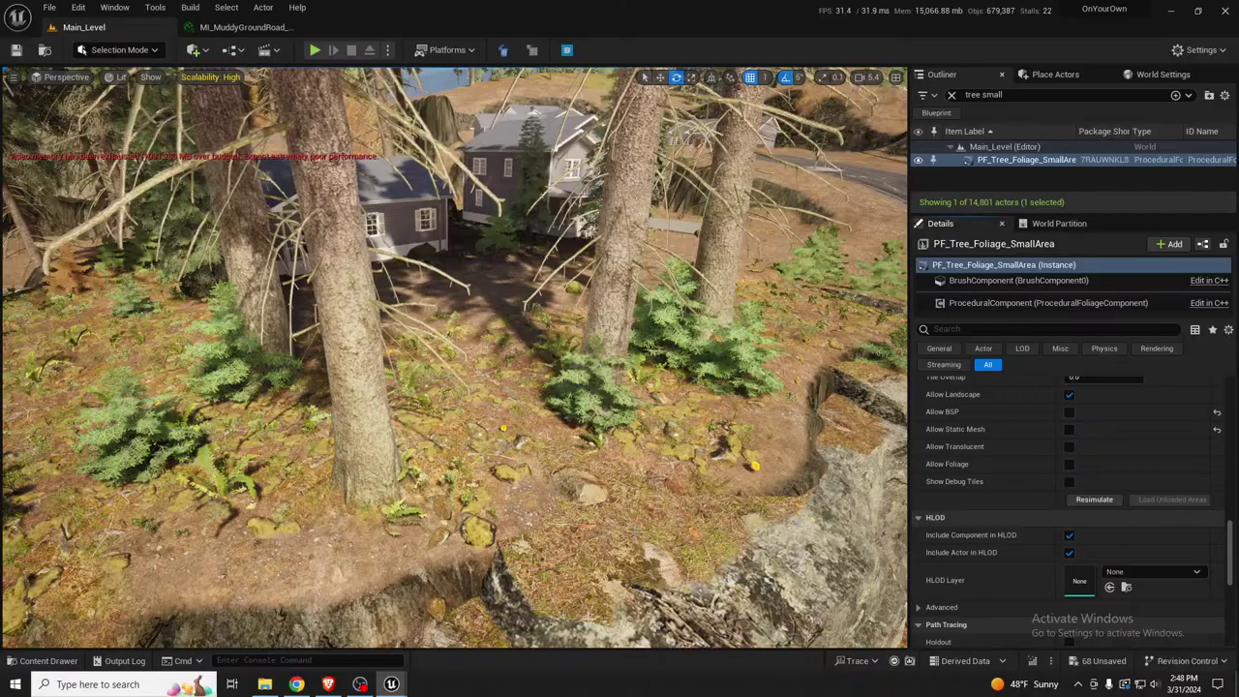
Inspect the regenerated trees around the houses and along the cliff tops
right_click_drag(634, 531, 418, 417)
key("w")
key("s")
right_click_drag(559, 534, 627, 448)
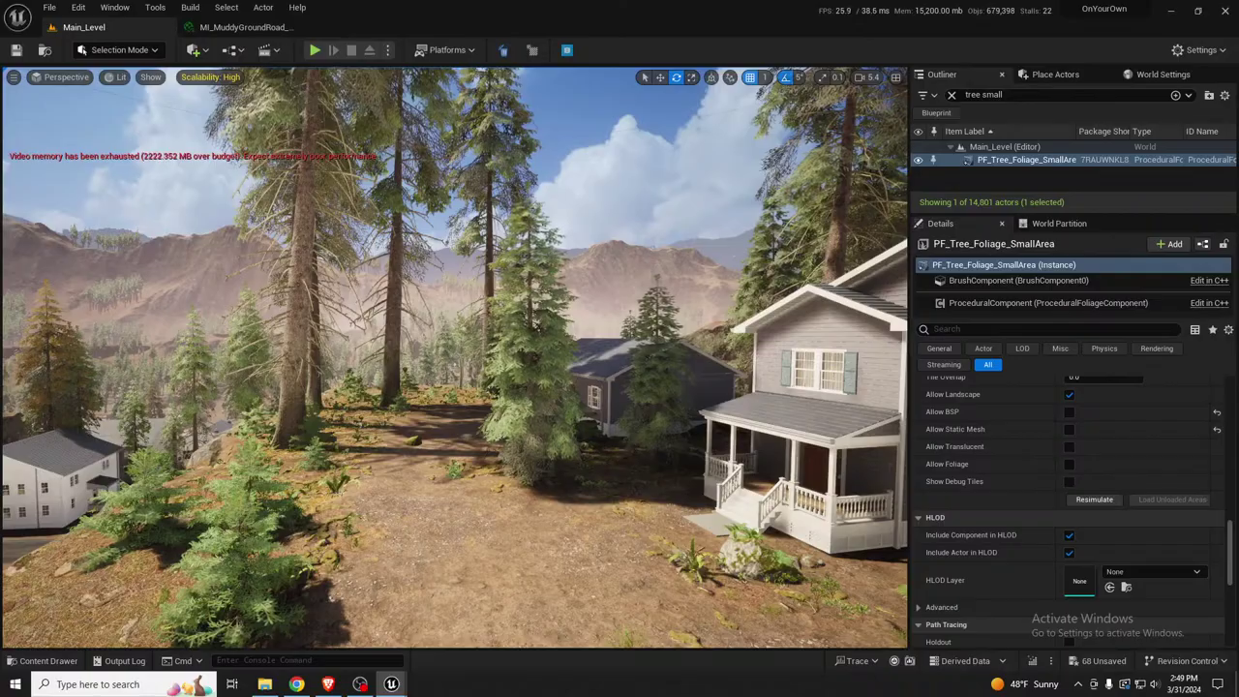
key("s")
right_click_drag(455, 358, 499, 360)
key("w")
key("s")
key("w")
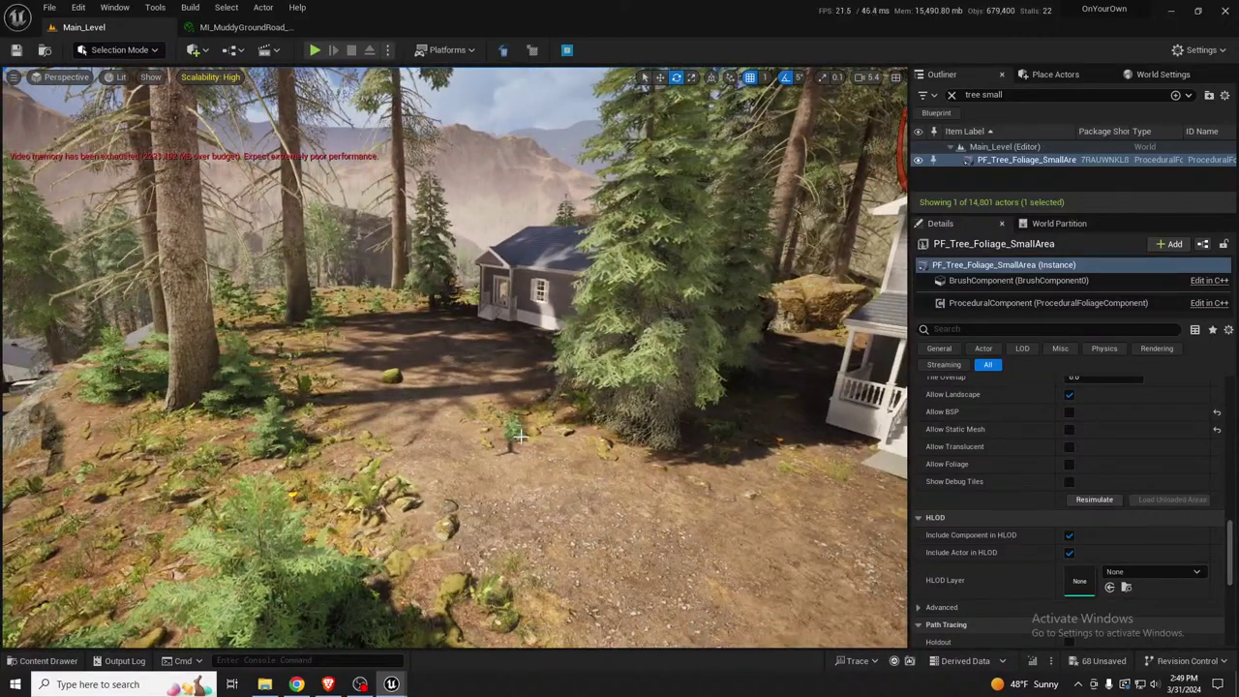
Duplicate the long rock beside the curved road and place the copy on the terrain ledge behind the house at the forest edge
right_click_drag(501, 435, 557, 435)
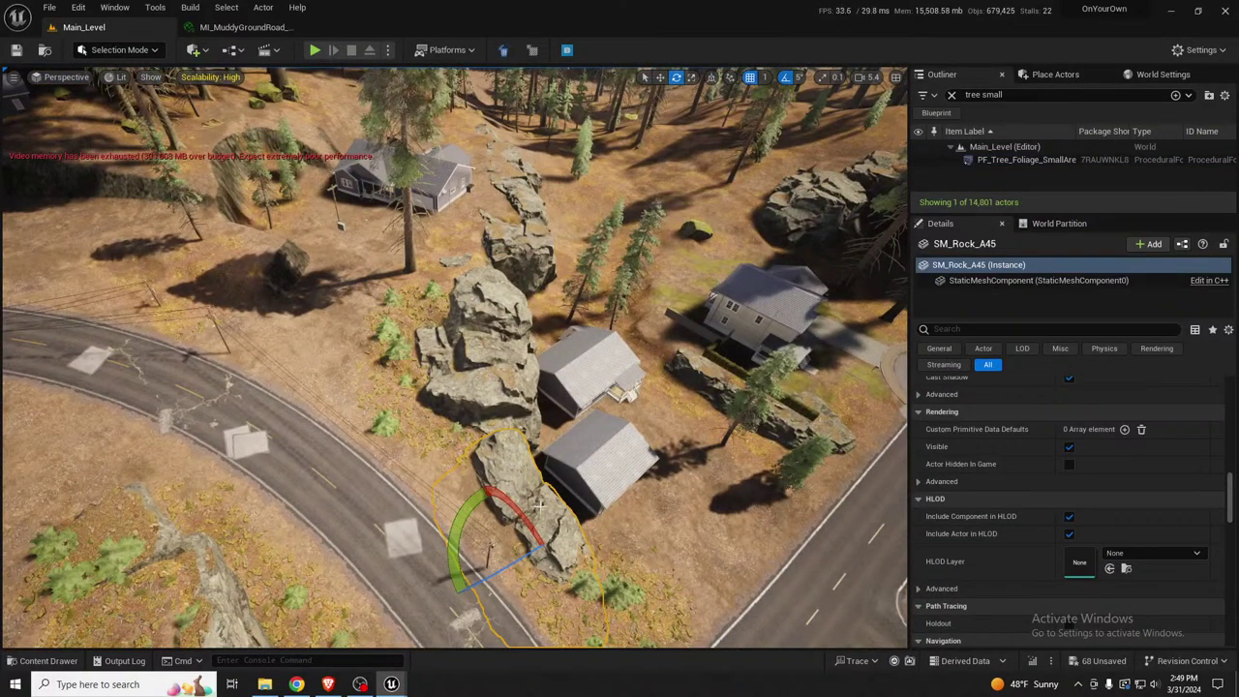
key("w")
key("a")
right_click_drag(520, 536, 634, 508)
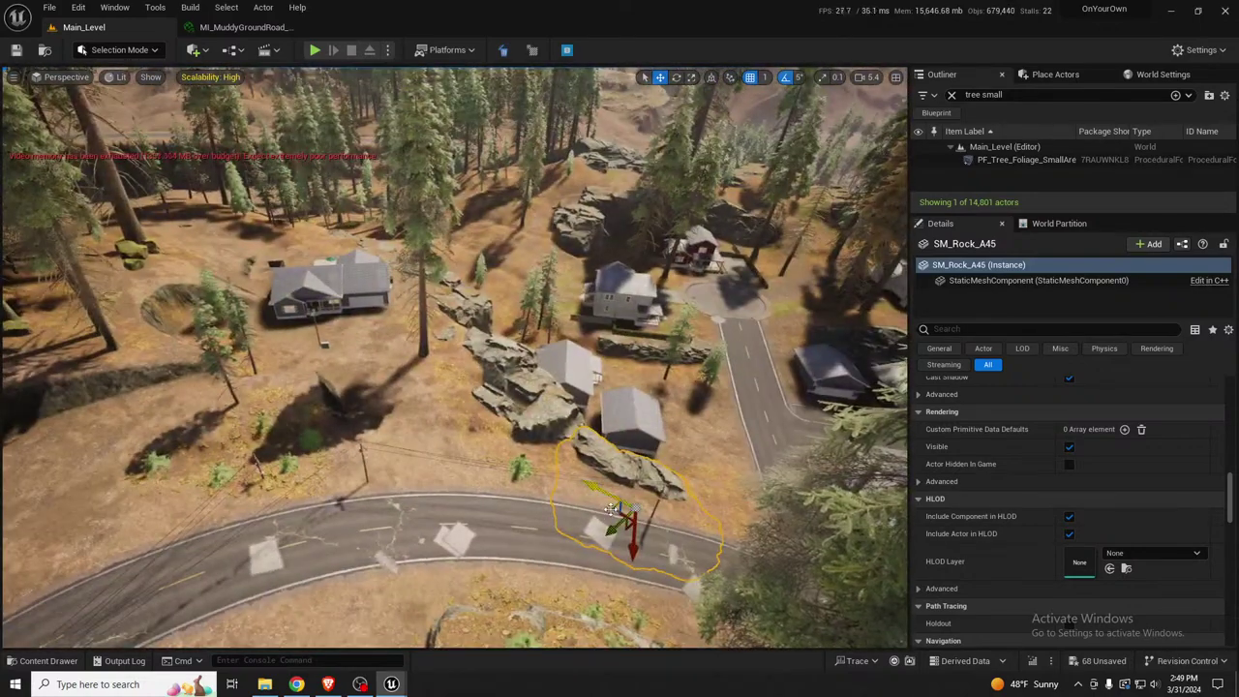
left_click_drag(616, 523, 181, 298, "alt")
key("f")
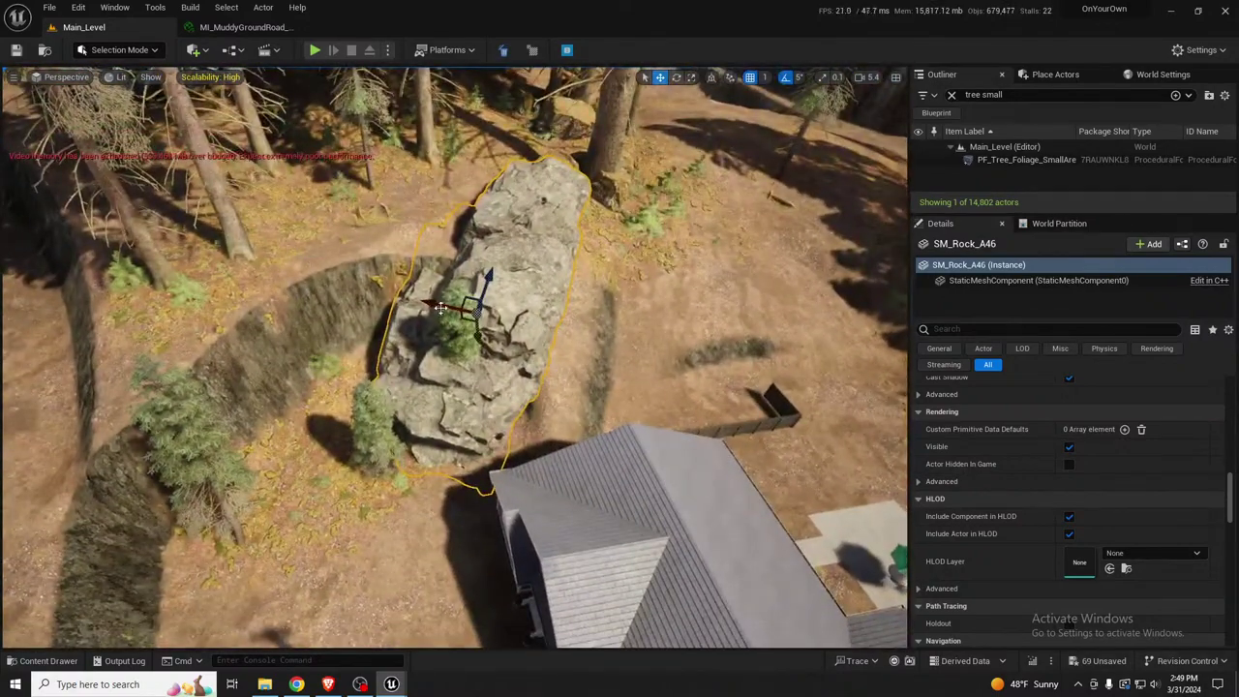
key("e")
key("w")
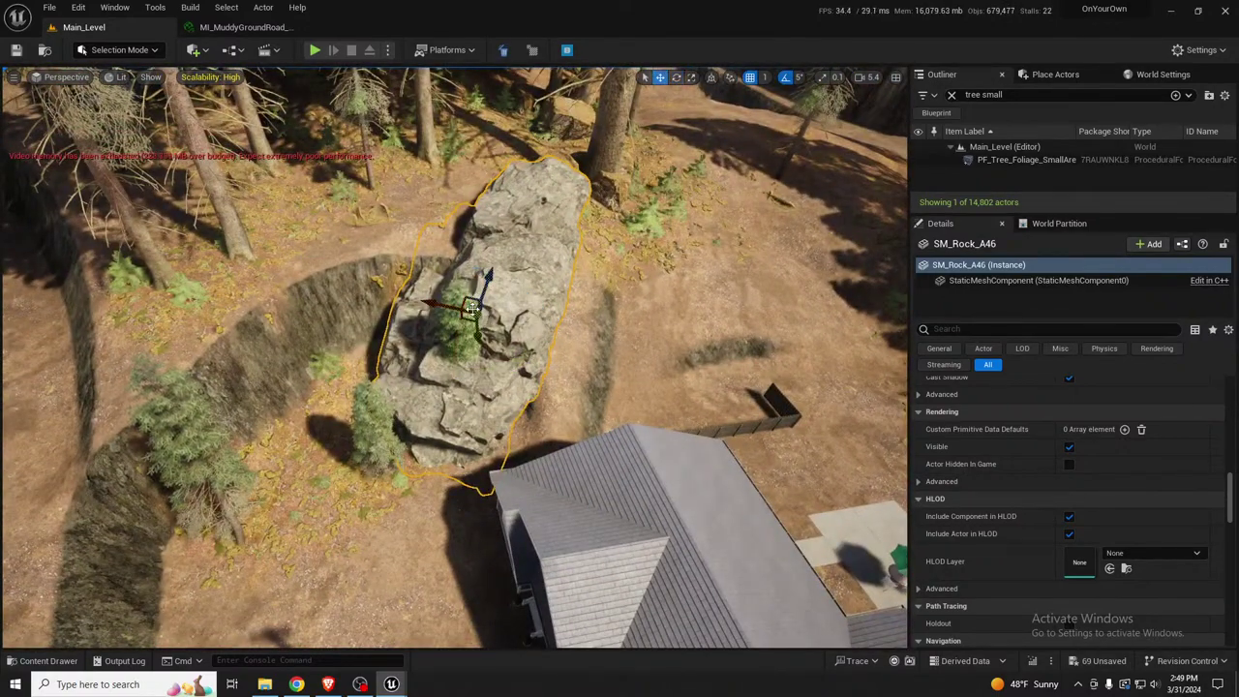
Duplicate that rock beside itself, rotate the copy, and fit it against the bare cliff to continue the rock wall
left_click_drag(468, 303, 276, 409, "alt")
key("e")
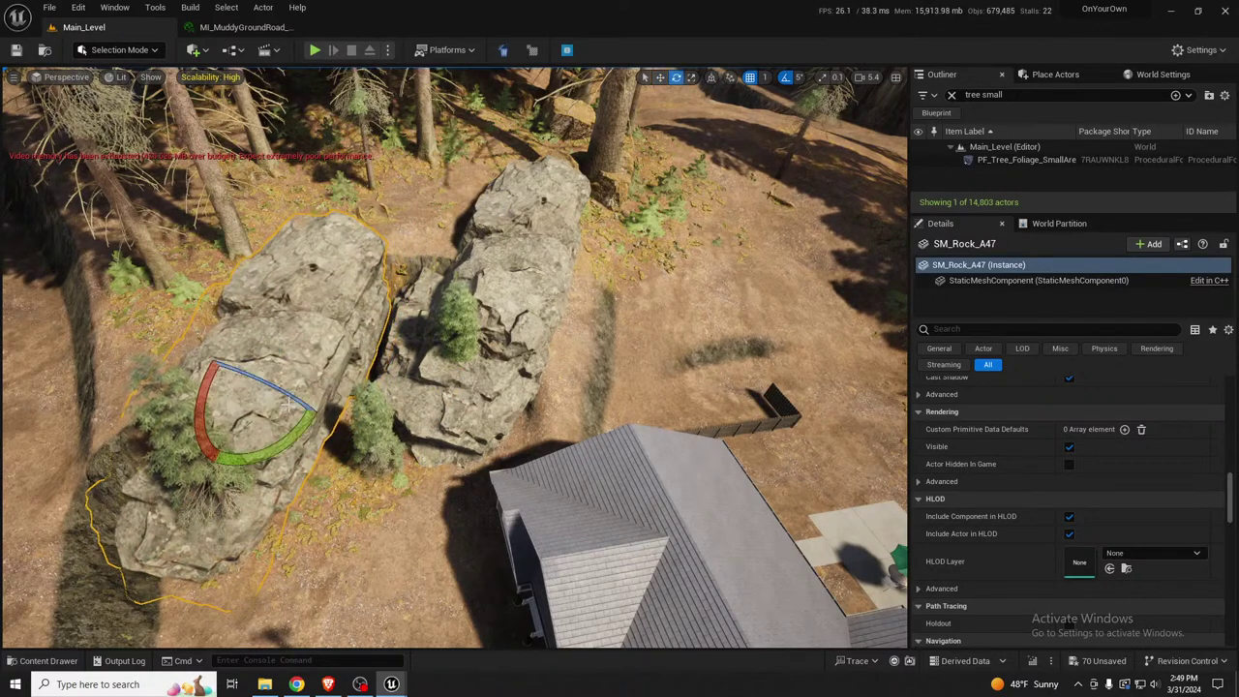
left_click_drag(160, 409, 184, 364)
right_click_drag(356, 404, 276, 403)
left_click_drag(353, 406, 384, 392)
key("w")
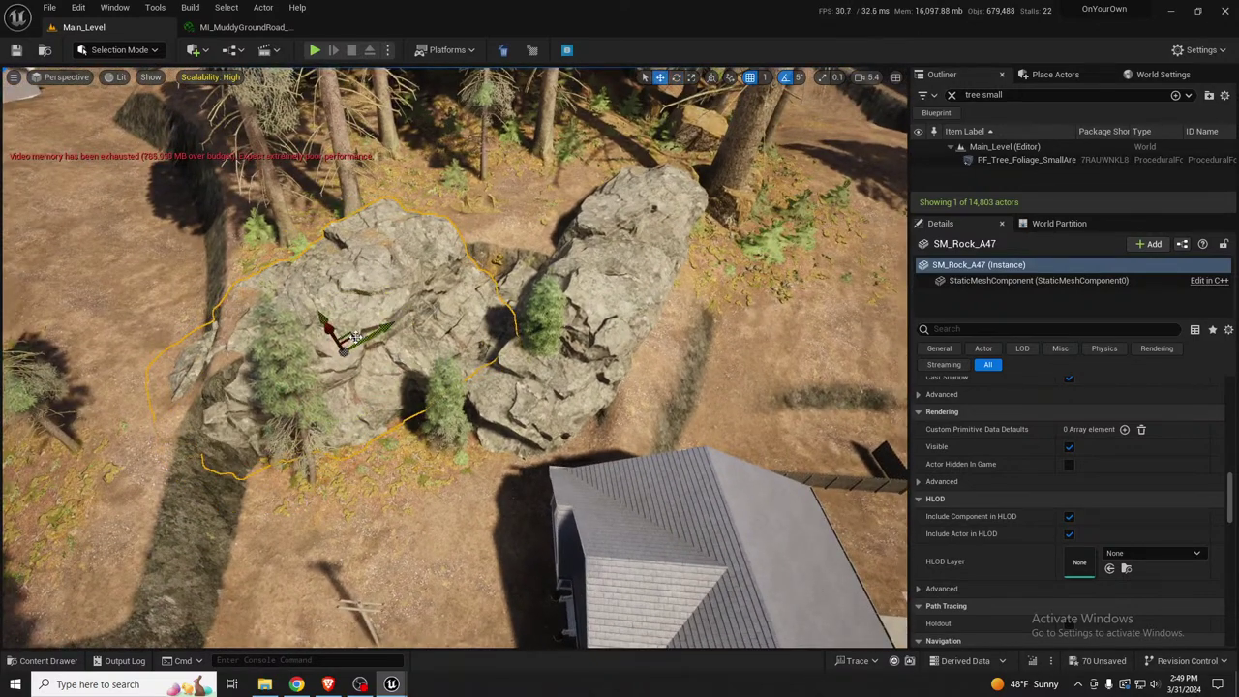
left_click_drag(377, 331, 408, 299)
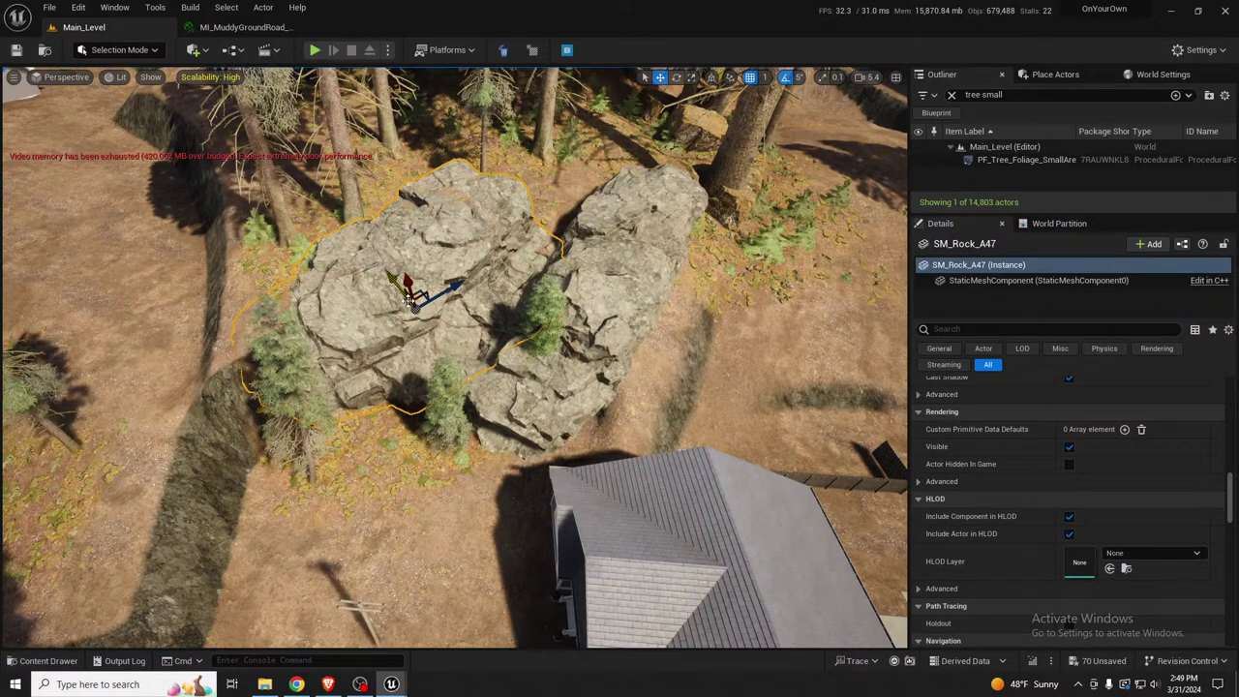
Duplicate the rock toward the cliff corner near the utility pole and reset the copy's rotation
right_click_drag(394, 321, 452, 323)
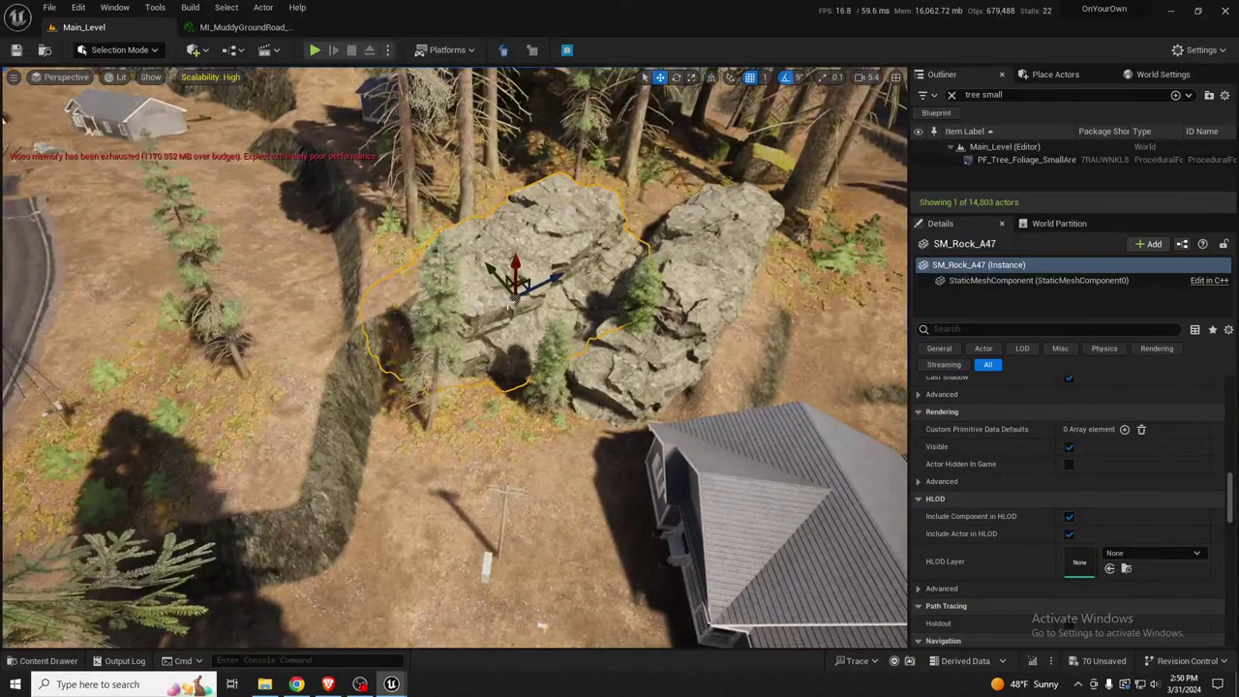
left_click_drag(516, 282, 286, 462, "alt")
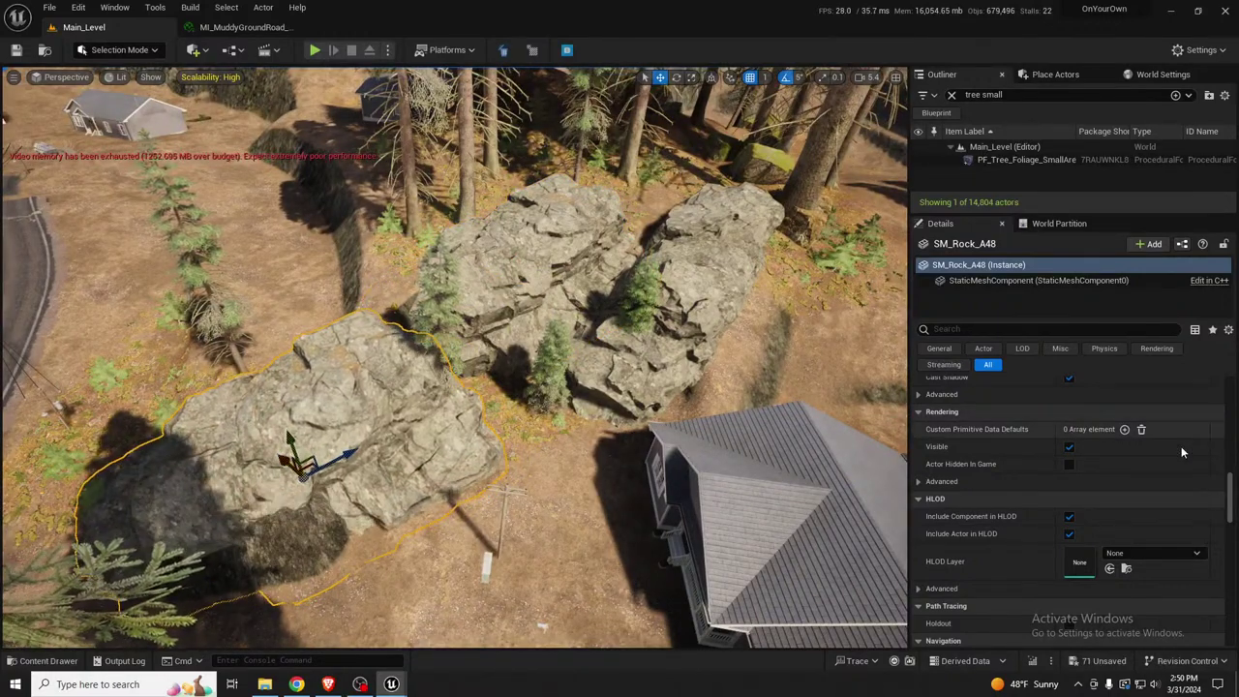
left_click_drag(1229, 513, 1226, 421)
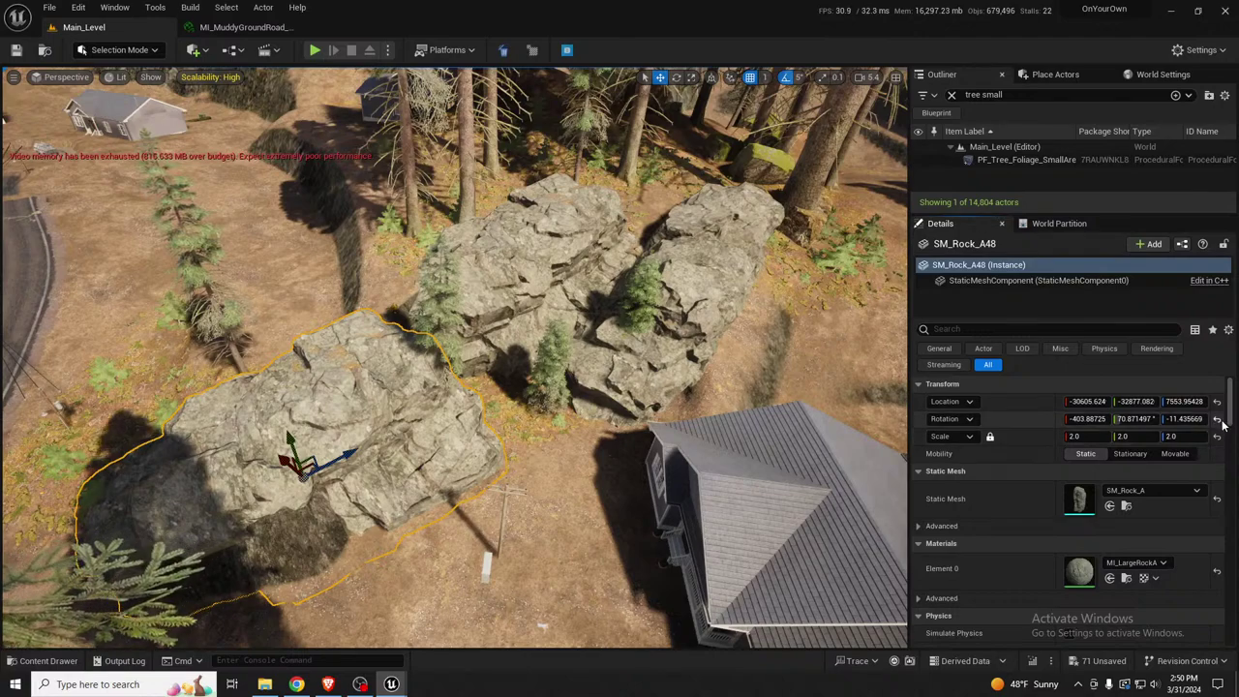
left_click(1217, 418)
Rotate the copy to -10° on X and about 75° on Y, and shift it to cover the cliff corner
key("e")
left_click_drag(259, 513, 203, 585)
mouse_move(328, 542)
right_mouse_down()
mouse_move(242, 601)
mouse_move(401, 484)
mouse_move(397, 441)
mouse_move(387, 484)
mouse_move(343, 552)
right_mouse_up()
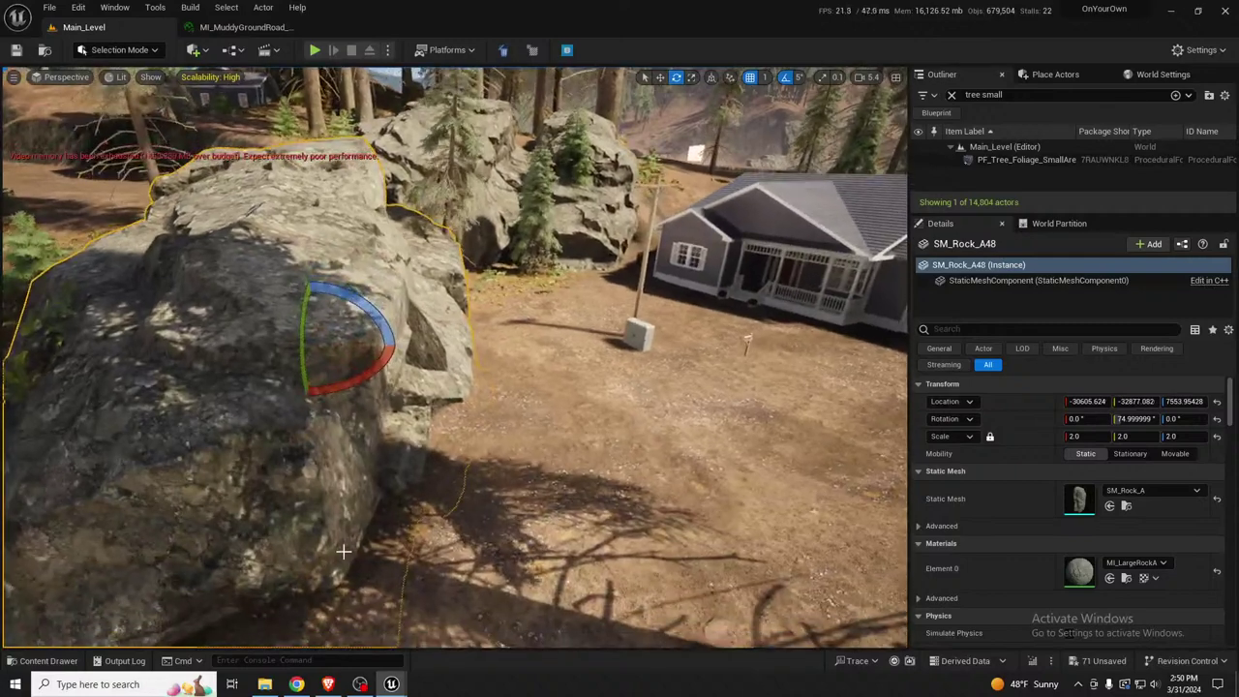
left_click_drag(339, 389, 340, 384)
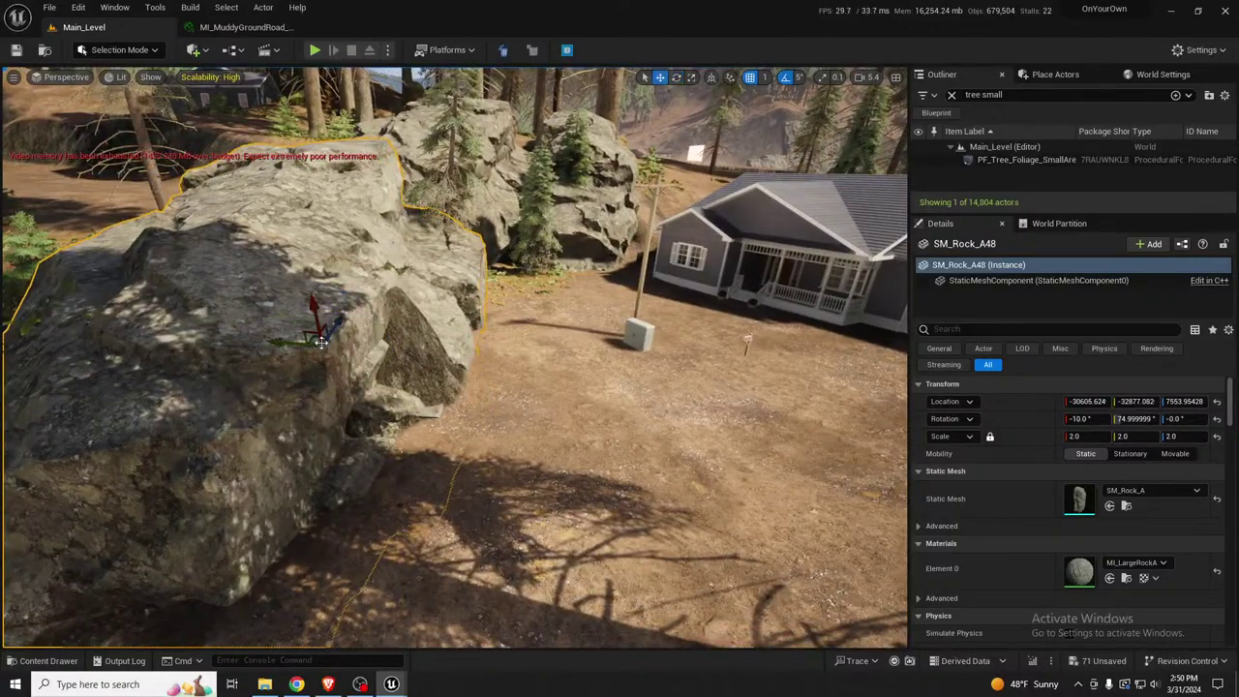
mouse_move(321, 341)
left_mouse_down()
mouse_move(299, 347)
mouse_move(334, 339)
left_mouse_up()
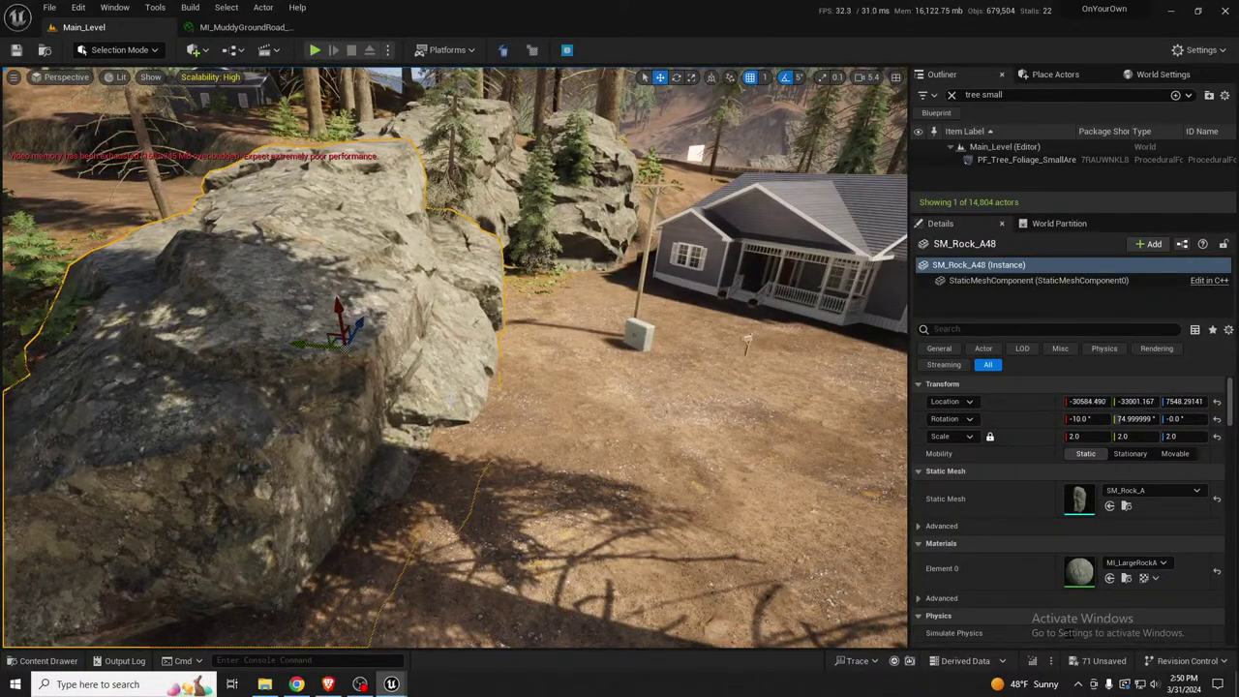
Rotate the first rock copy beside the porch house and sink it deeper into the ground
left_click(523, 146)
key("e")
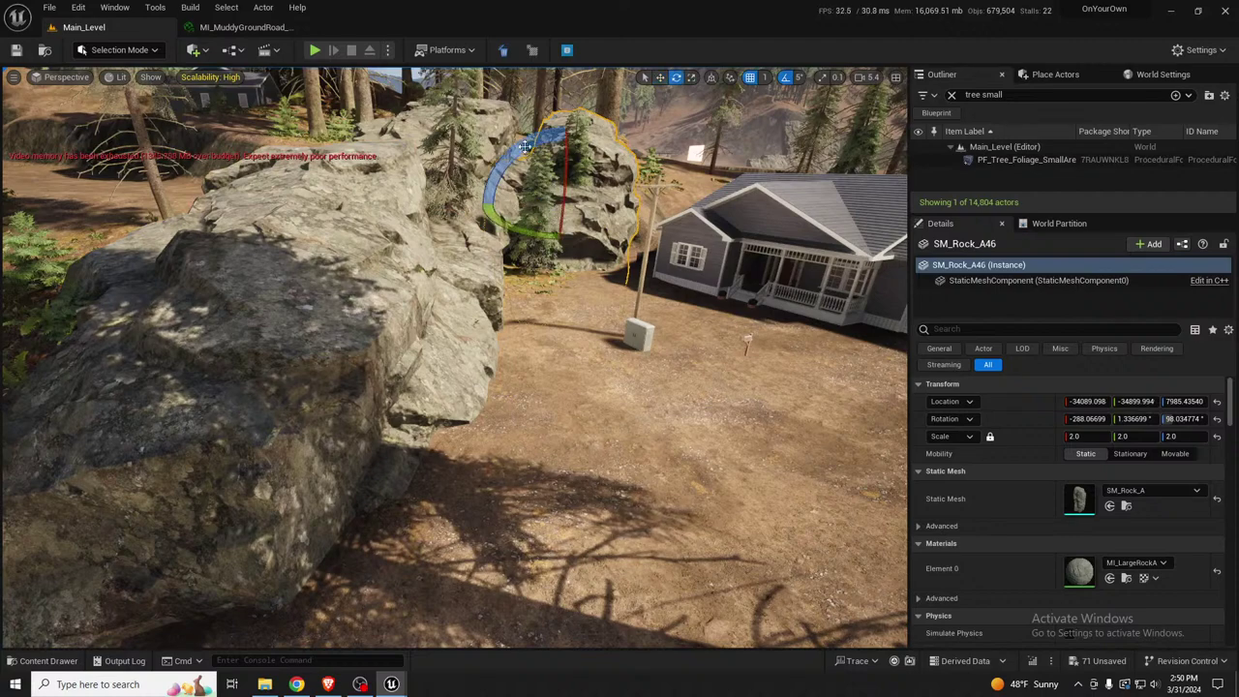
mouse_move(524, 145)
left_mouse_down()
mouse_move(589, 138)
mouse_move(501, 145)
left_mouse_up()
key("w")
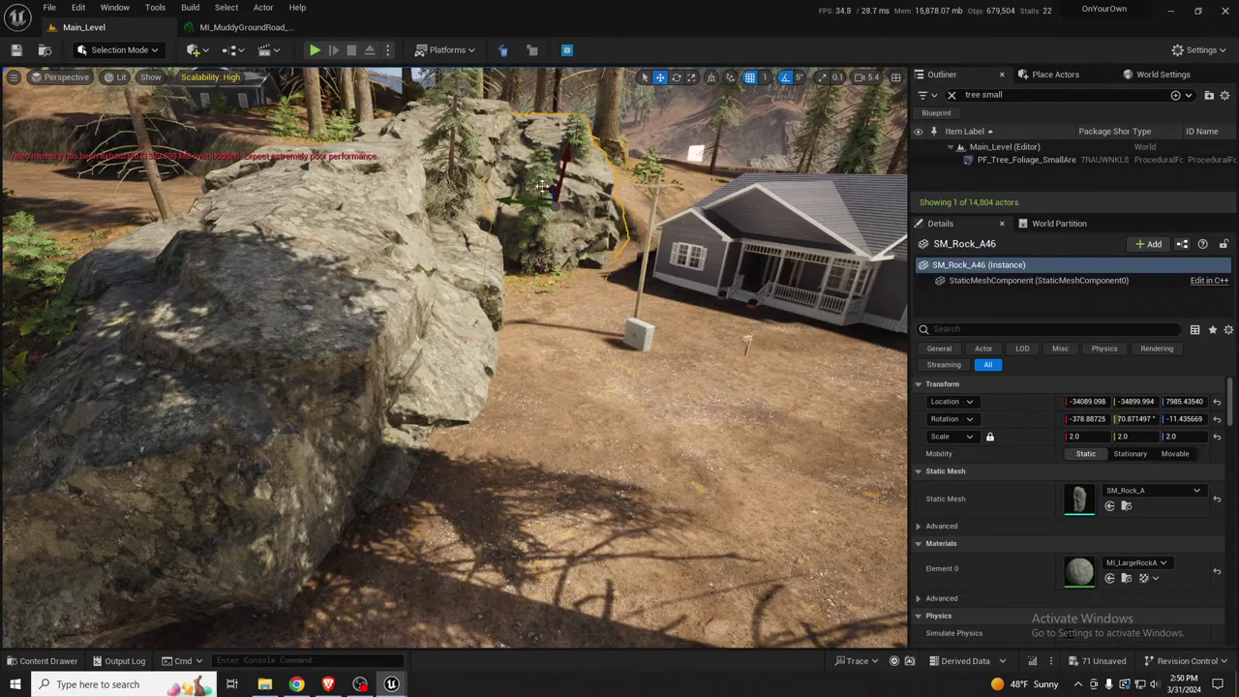
left_click_drag(542, 187, 602, 229)
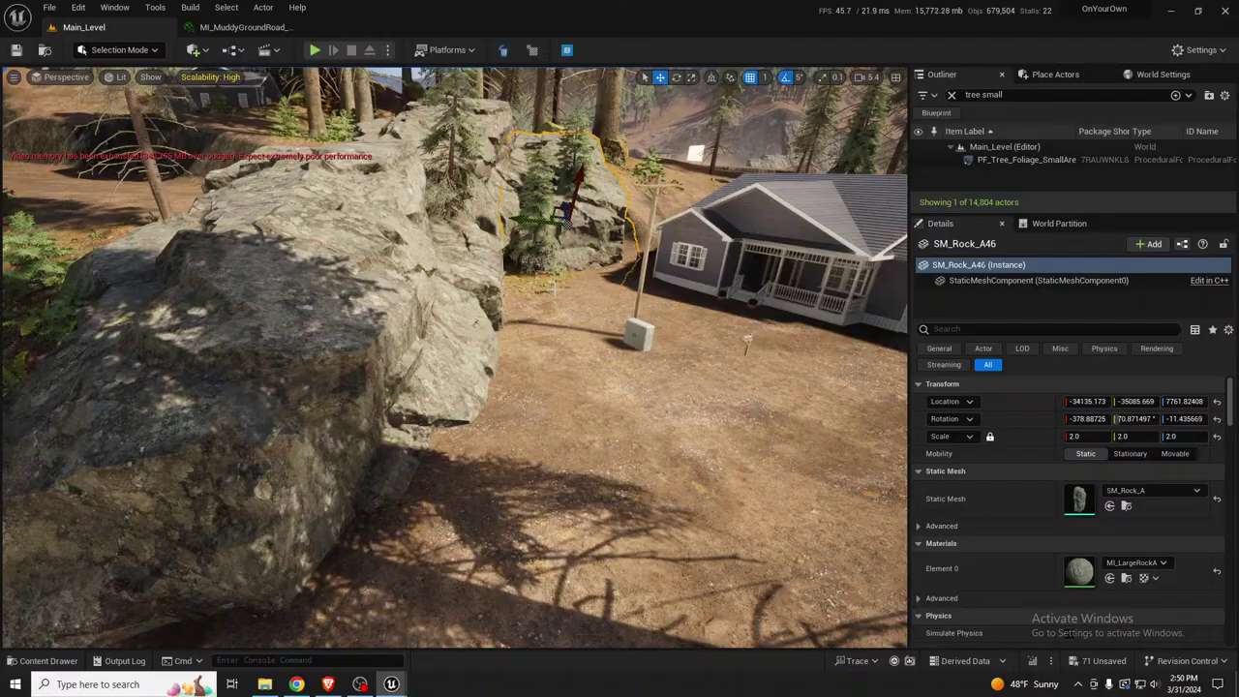
Duplicate the cliff-corner rock across the road into the gully beside the grey-roofed house, and rotate the copy about 85° along the ledge
key("s")
right_click_drag(455, 358, 612, 150)
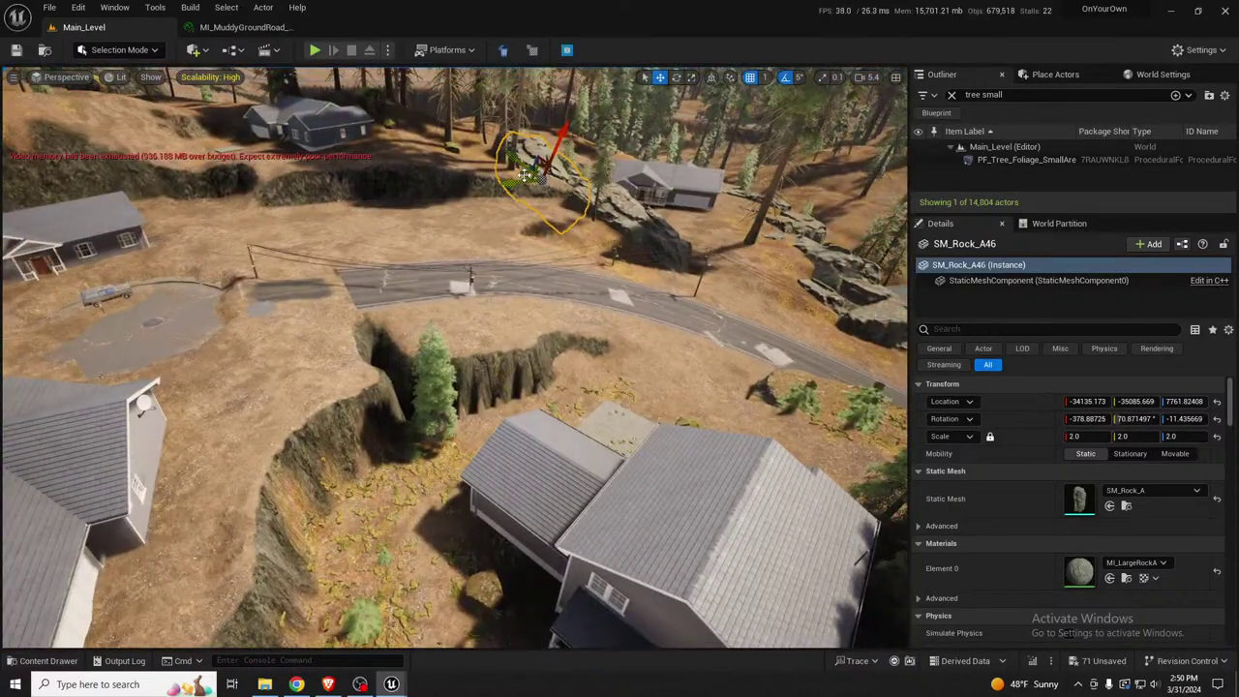
left_click(652, 256)
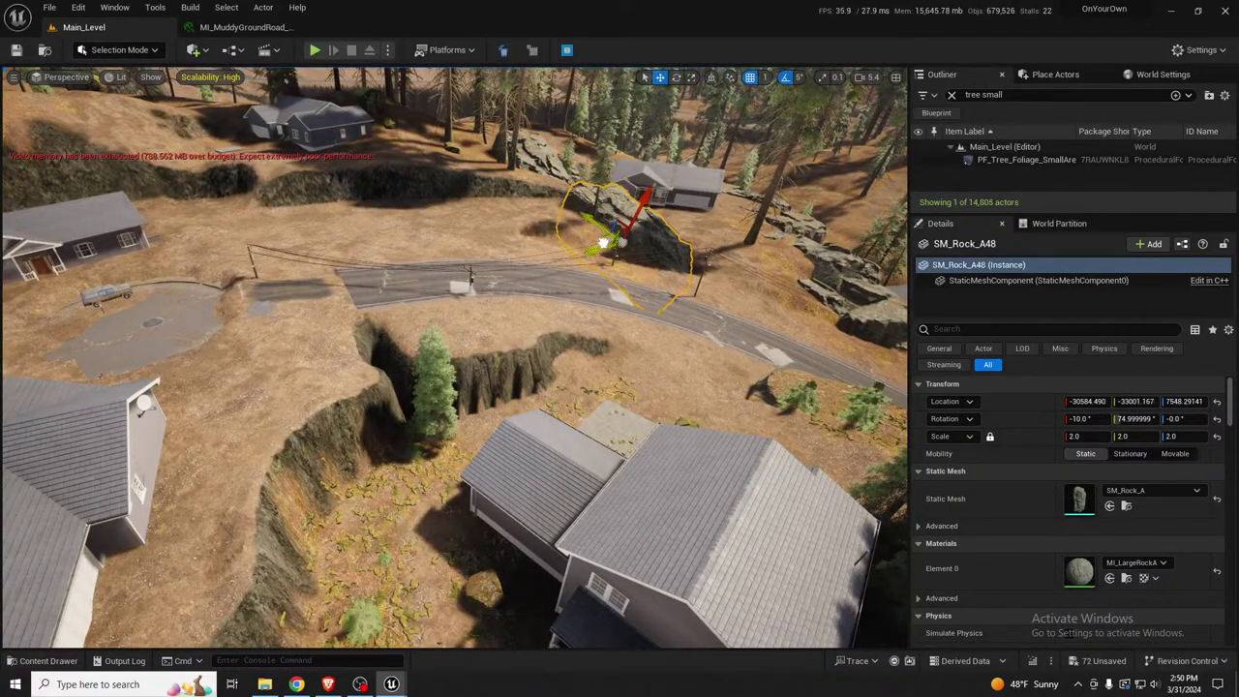
left_click_drag(608, 242, 451, 469, "alt")
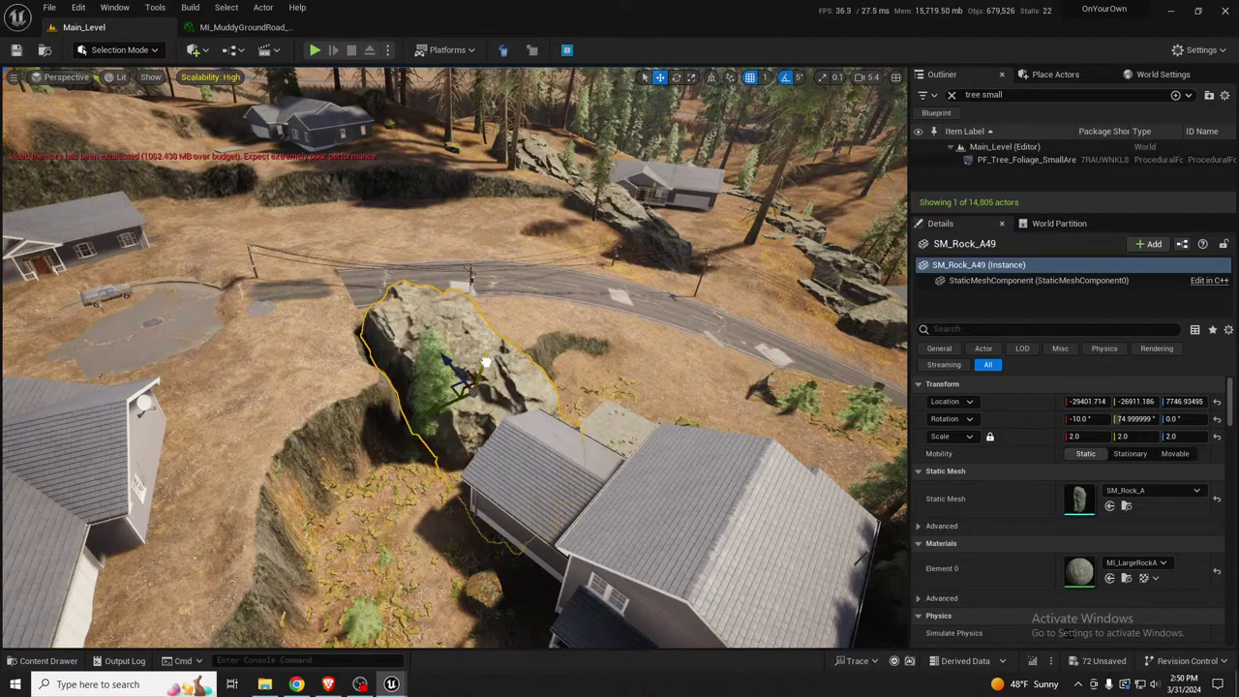
key("e")
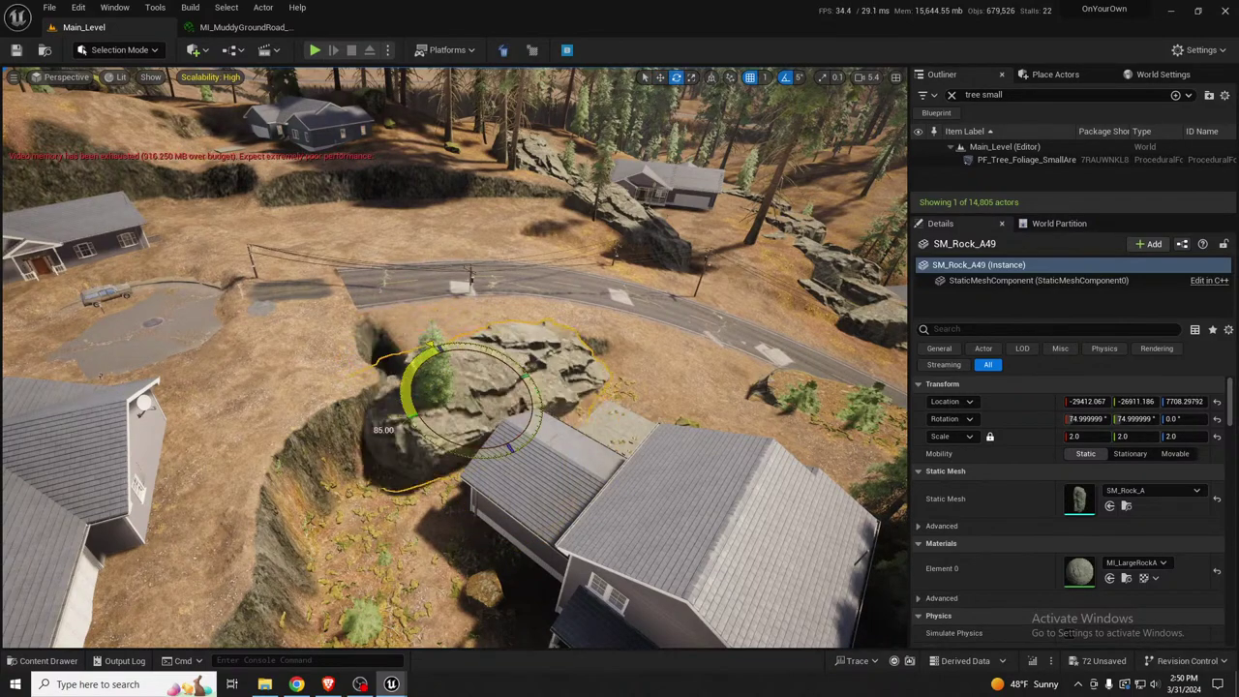
left_click_drag(411, 416, 408, 426)
key("d")
right_click_drag(408, 426, 281, 397)
right_click_drag(465, 397, 644, 432)
key("a")
left_click_drag(478, 261, 566, 232)
Duplicate the gully rock and place the copy farther along the gully wall between the two houses
right_click_drag(566, 233, 208, 228)
key("d")
key("w")
key("a")
right_click_drag(581, 351, 551, 364)
key("s")
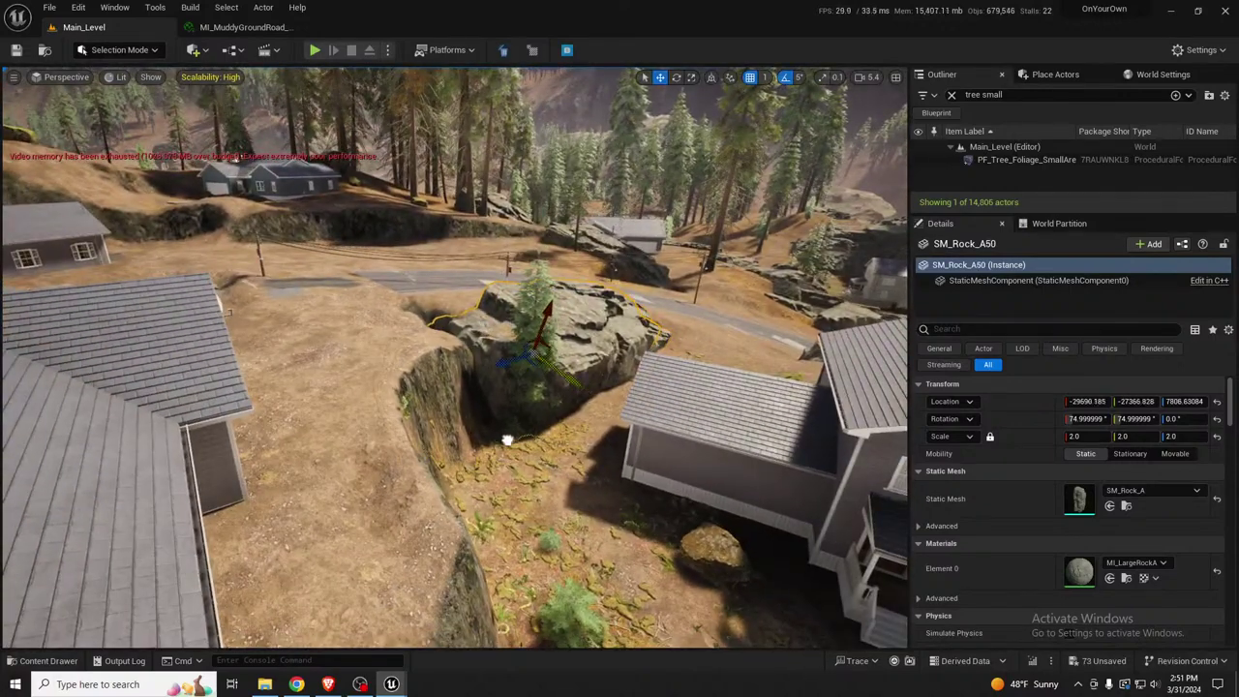
left_click_drag(507, 440, 521, 407)
left_click_drag(531, 363, 517, 412)
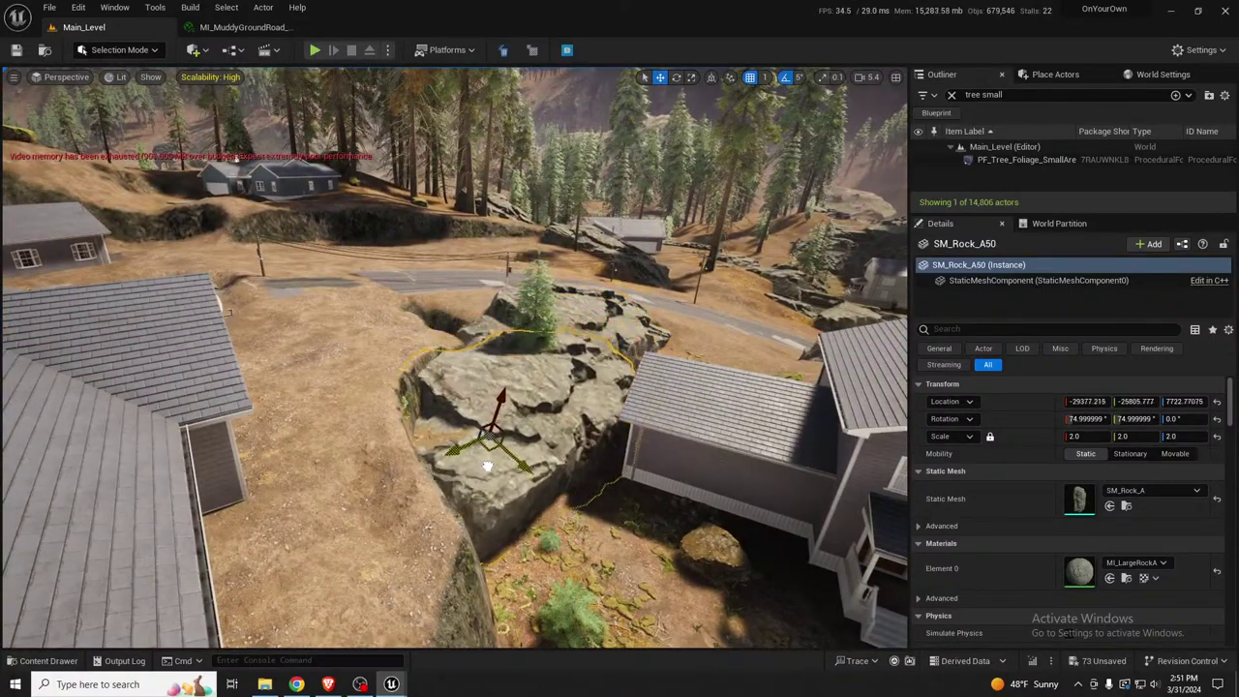
Rotate the new gully rock to about 125° on X and raise it against the cliff edge
key("e")
left_click_drag(475, 513, 436, 475)
key("w")
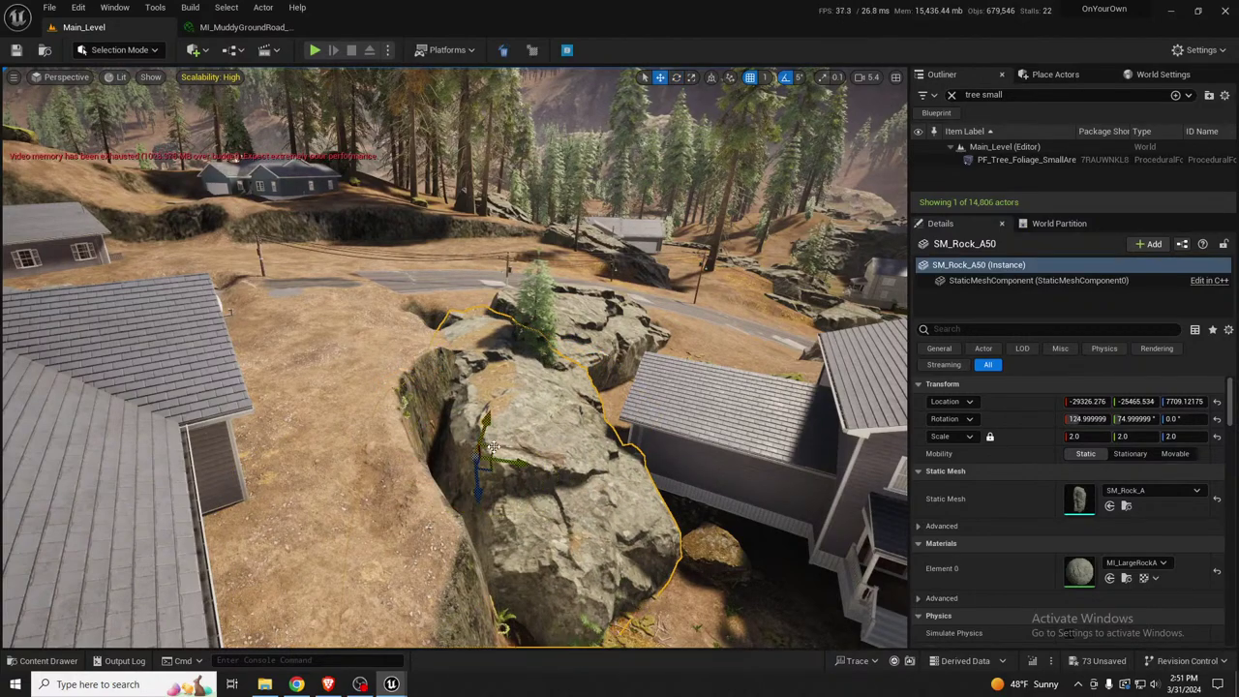
left_click_drag(494, 448, 432, 418)
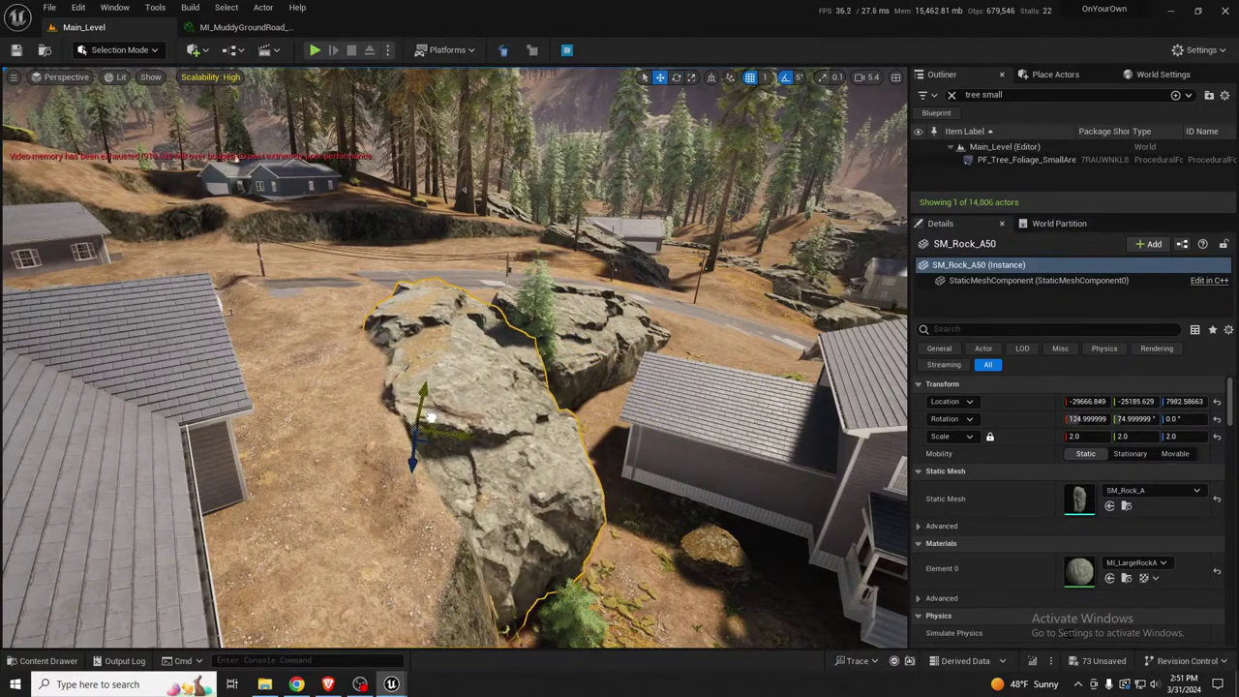
Duplicate the rock again to extend the rock wall along the bare cliff below the garage house
right_click_drag(432, 419, 271, 397)
right_click_drag(525, 399, 666, 392)
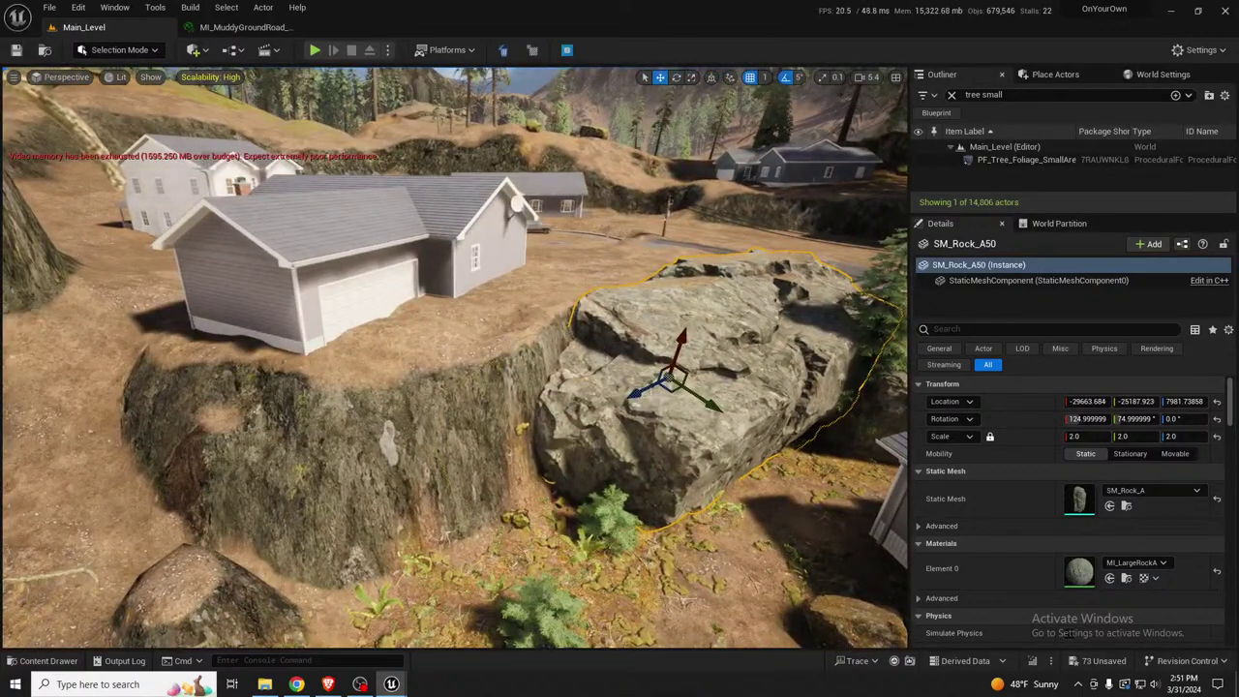
left_click_drag(666, 391, 456, 450, "alt")
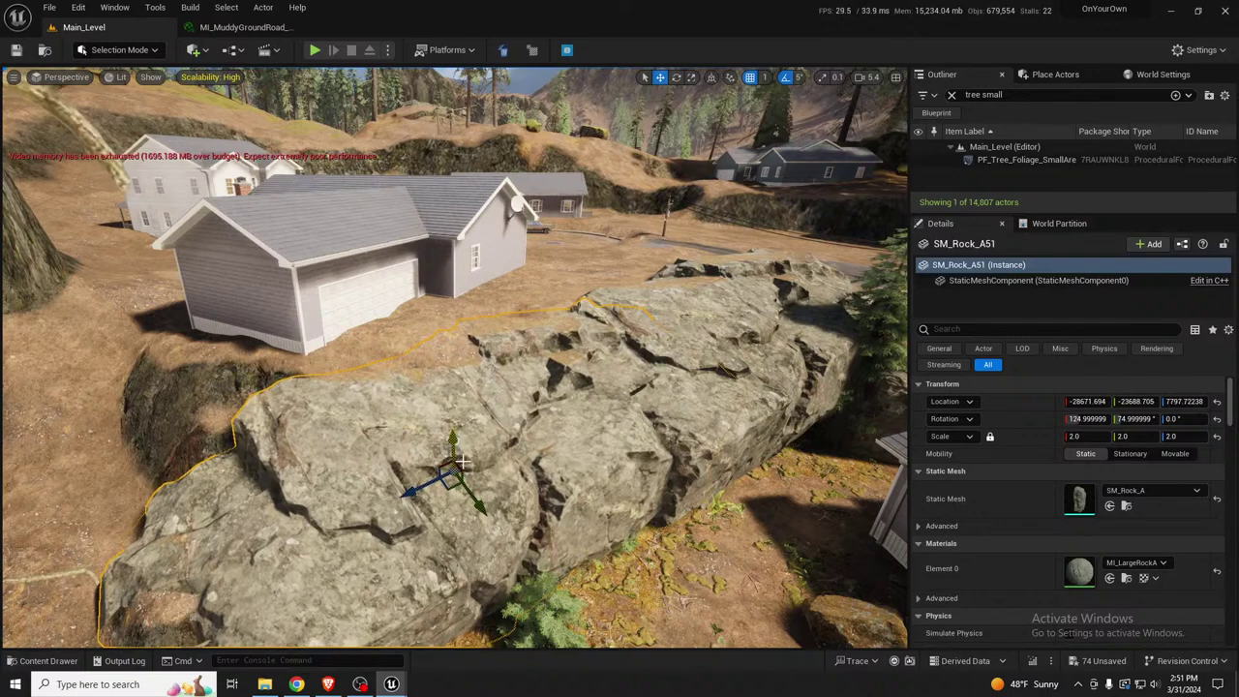
Rotate the selected rock to about 235° on X and 112° on Z and seat it against the cliff below the garage house
right_click_drag(475, 498, 503, 498)
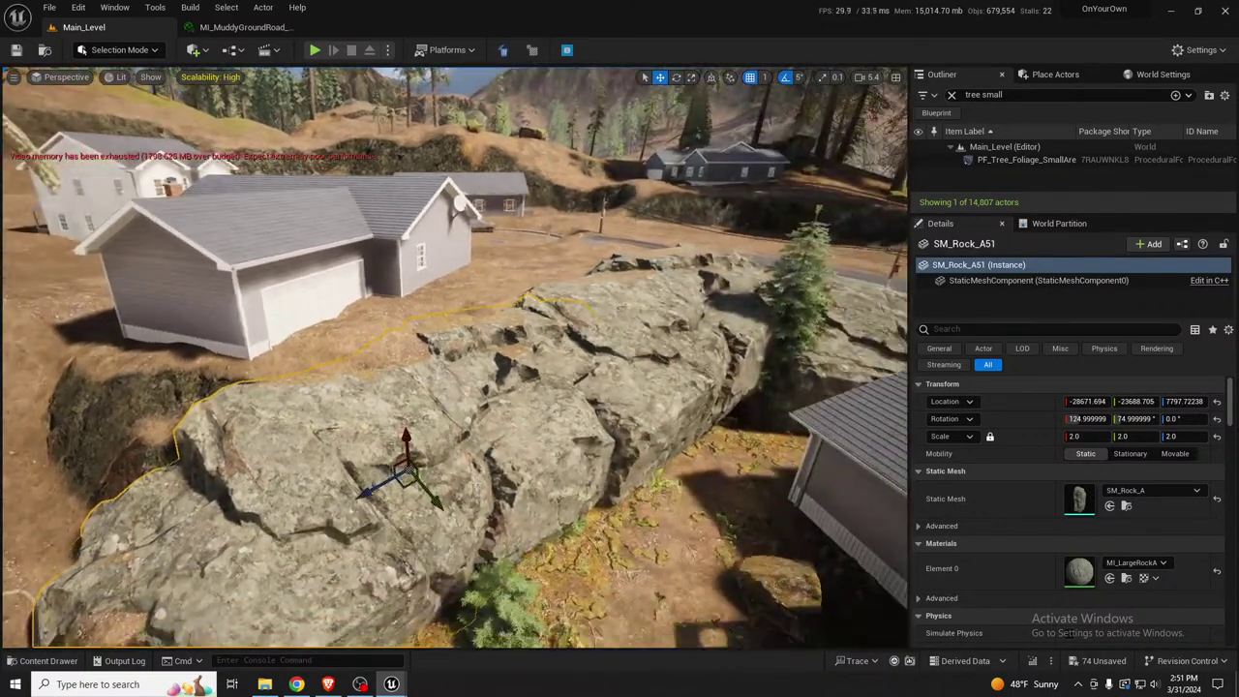
key("e")
left_click_drag(447, 482, 432, 442)
key("w")
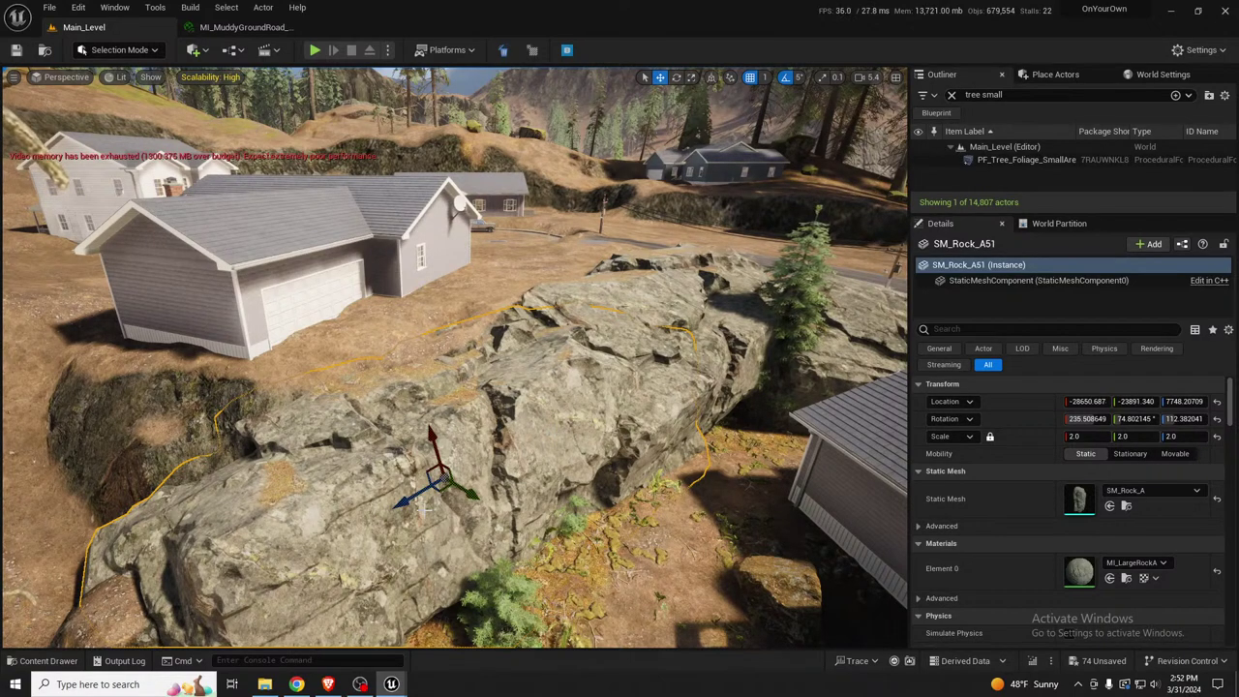
Duplicate the rock and place the copy over the bare hollow at the end of the rock wall, behind the grey house
key("a")
right_click_drag(446, 502, 483, 497)
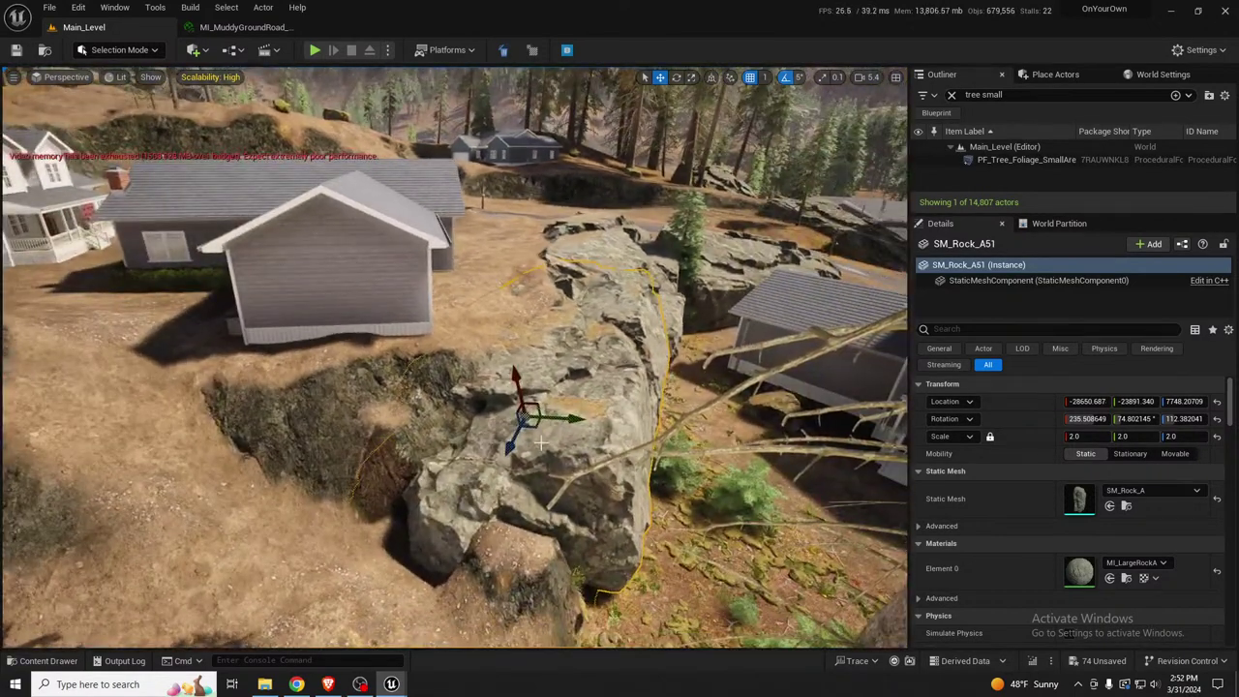
left_click_drag(528, 426, 423, 473, "alt")
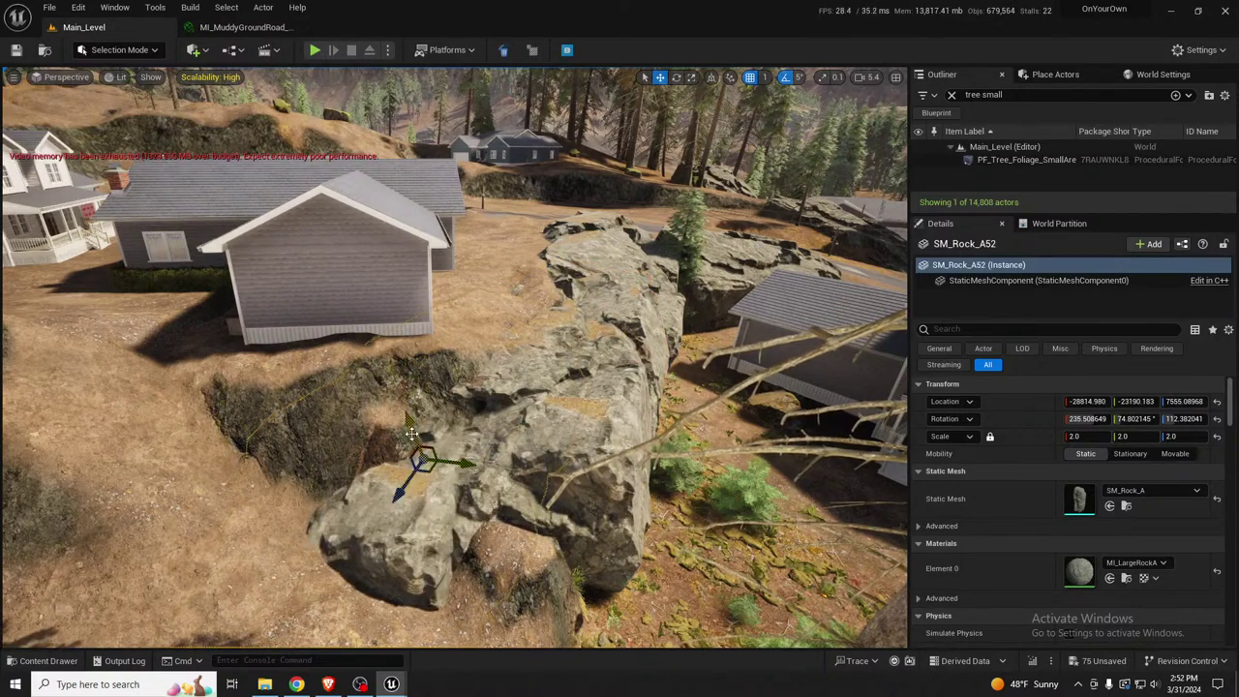
left_click_drag(415, 429, 351, 442)
Rotate the copied rock to about 97° on X and 68° on Z to cover the hollow, and save the level
key("e")
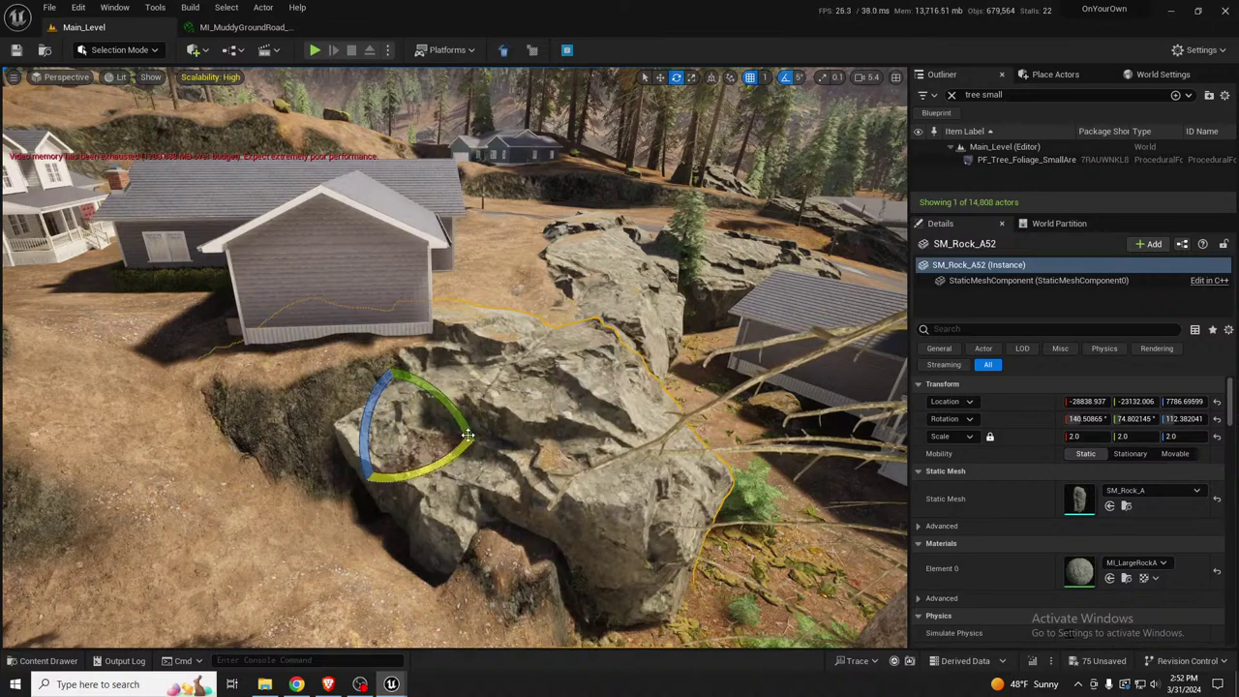
left_click_drag(448, 401, 341, 416)
key("w")
key("e")
key("e")
right_click_drag(341, 417, 580, 422)
mouse_move(455, 359)
right_mouse_down()
mouse_move(543, 363)
mouse_move(436, 354)
mouse_move(668, 356)
mouse_move(455, 358)
right_mouse_up()
right_click_drag(593, 543, 593, 543)
key("ctrl+s")
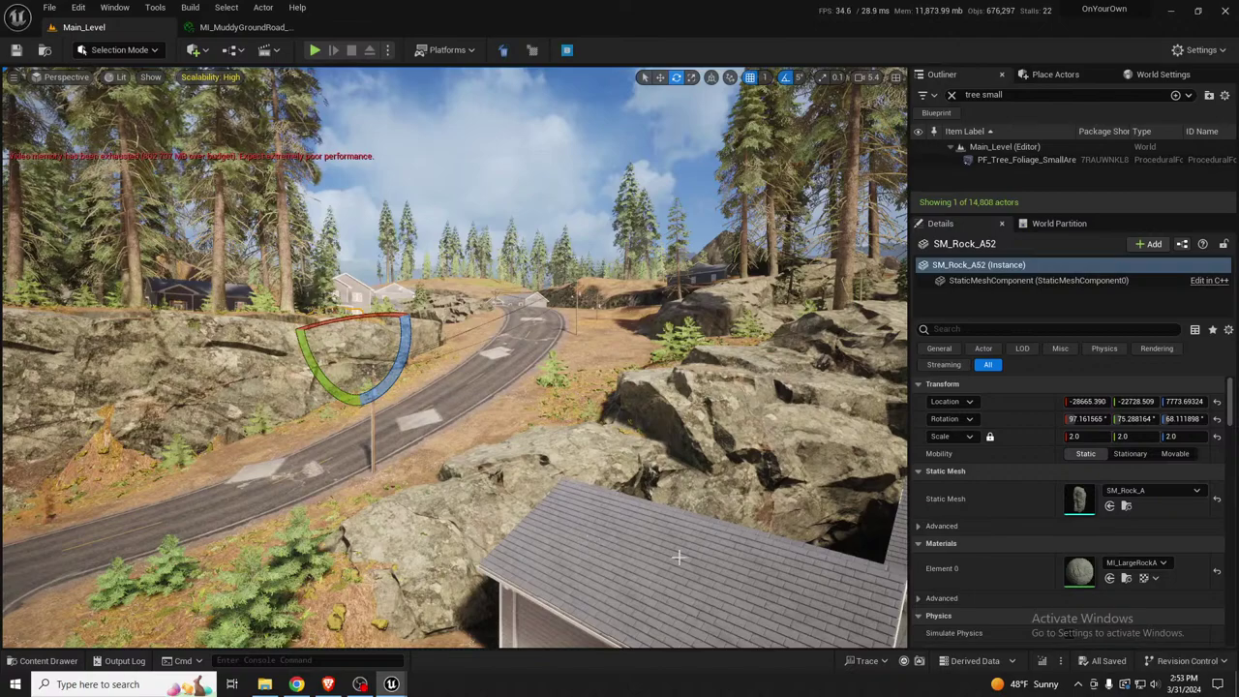
Start flattening the landscape at the cul-de-sac, sampling a flatten target of 8574.25 from the ground by the parked car
right_click_drag(598, 358, 702, 391)
key("w")
key("s")
right_click_drag(553, 377, 588, 427)
left_click(588, 427)
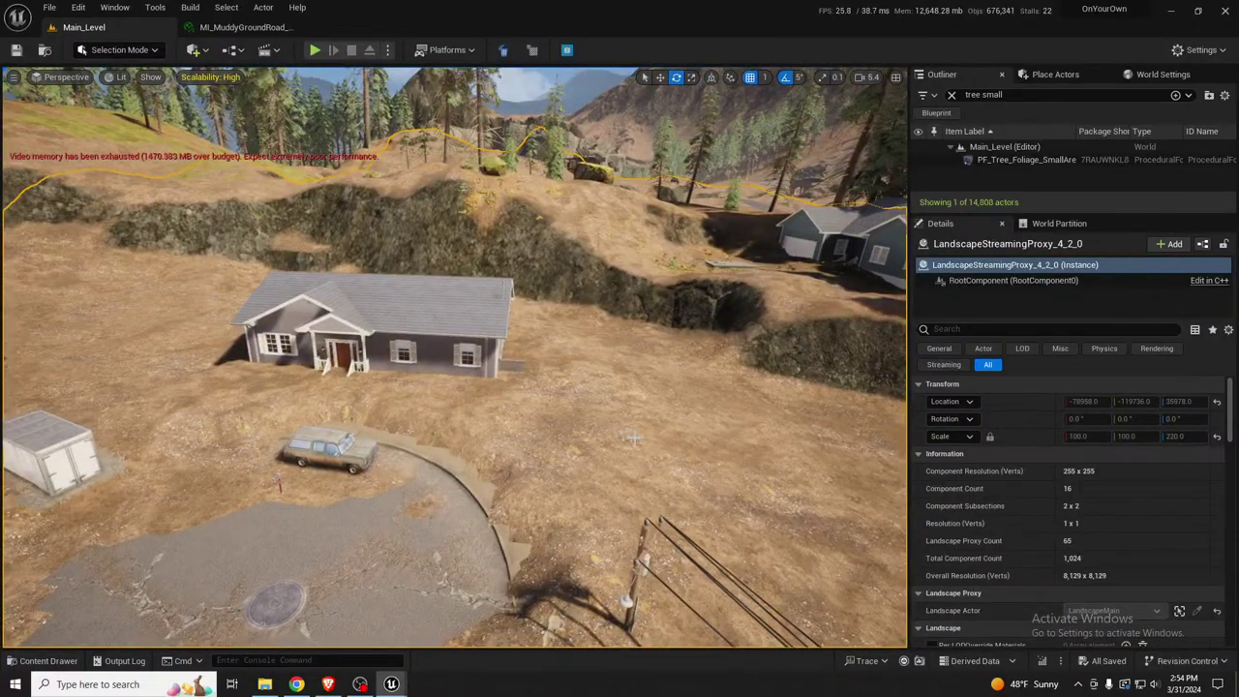
key("shift+2")
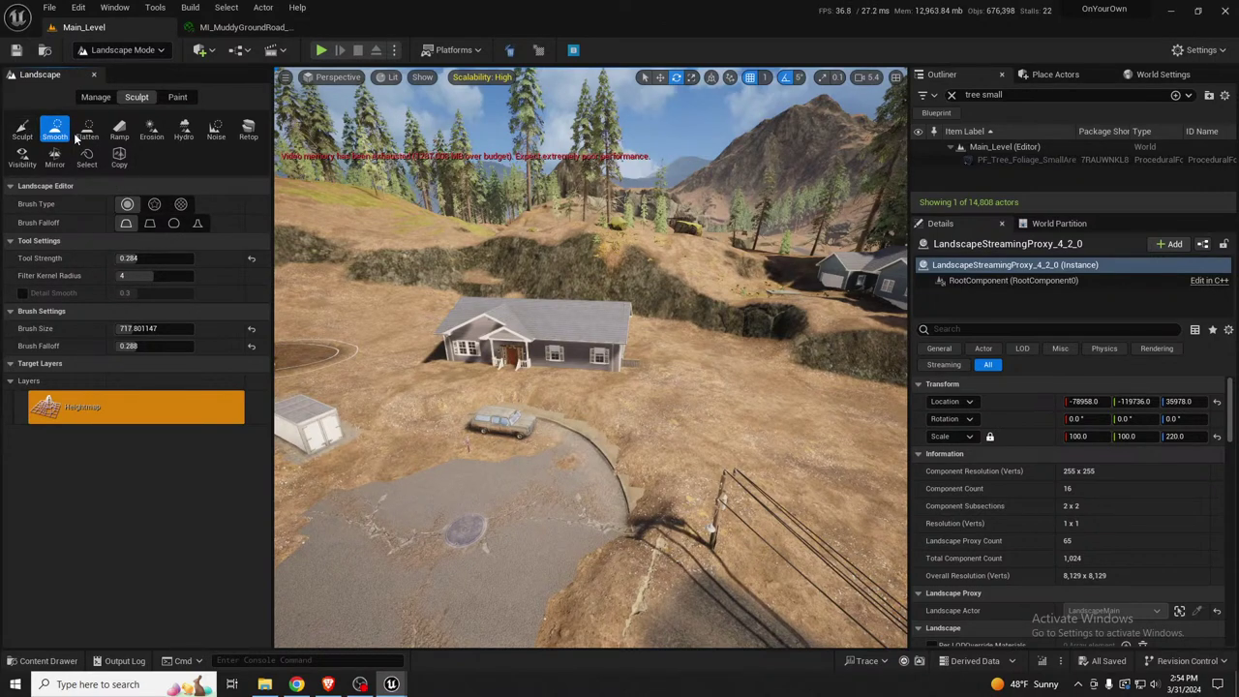
left_click(87, 129)
left_click(198, 259)
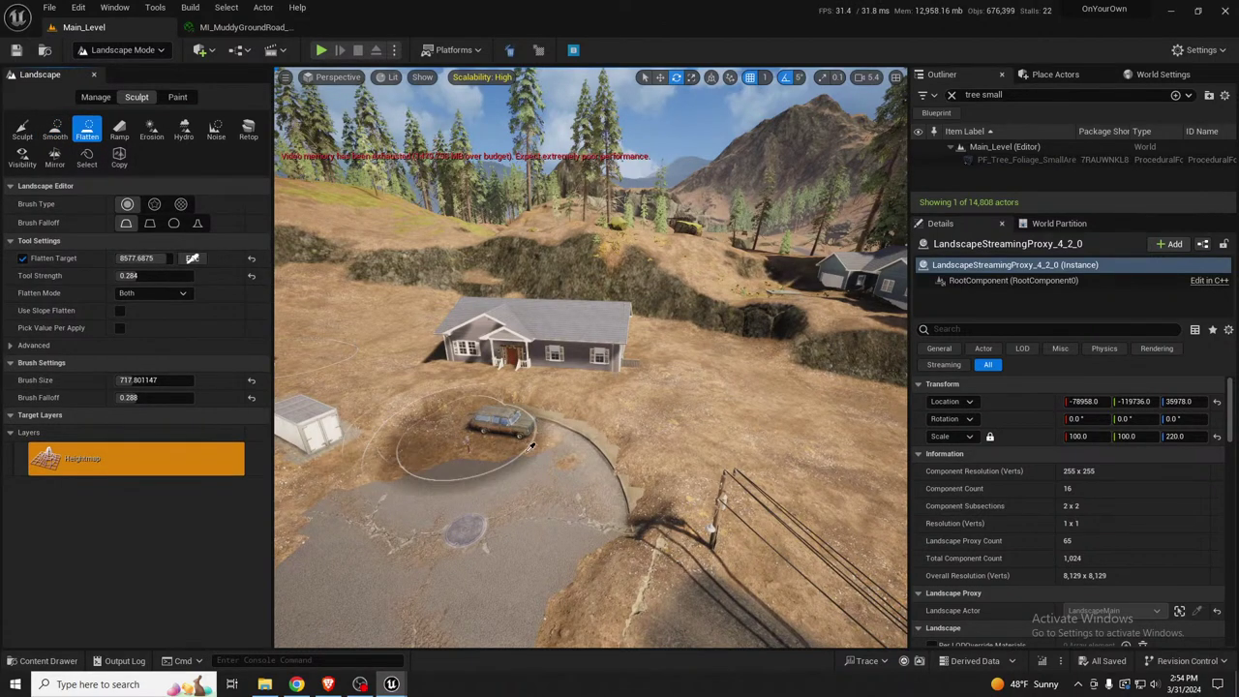
left_click(541, 457)
Flatten the terrain around the cul-de-sac's edge so the buried road surface and curved sidewalk are uncovered
left_click_drag(513, 445, 457, 439)
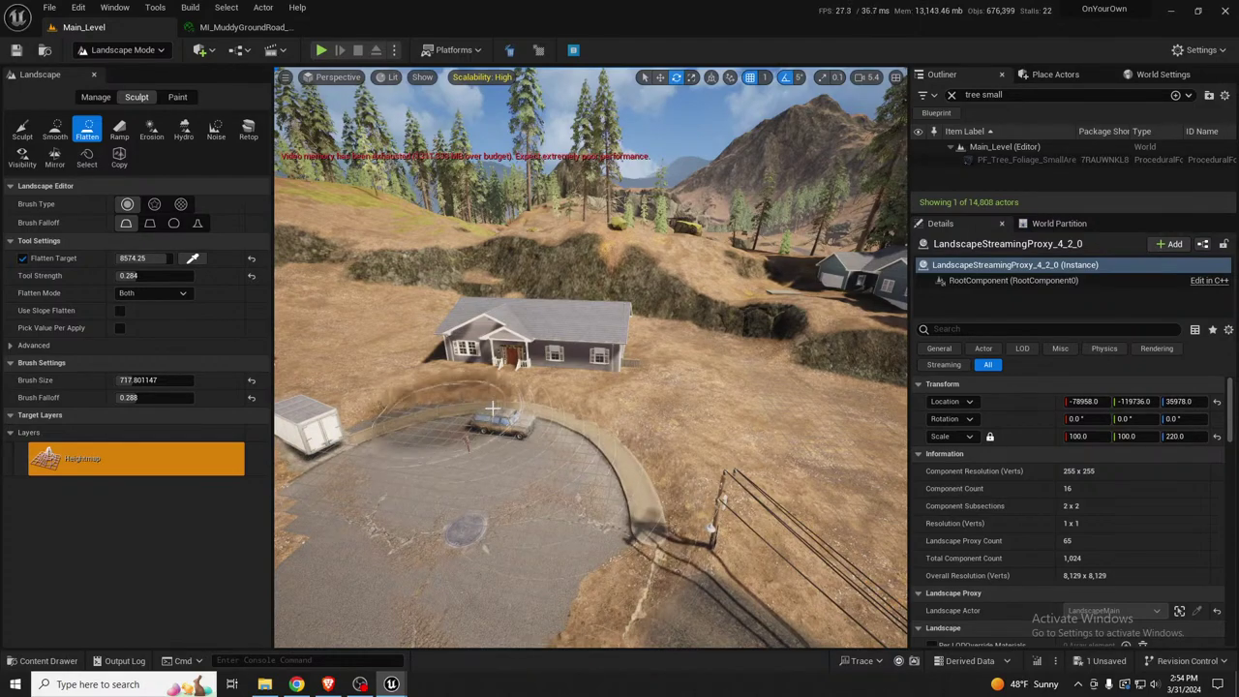
key("w")
mouse_move(548, 437)
right_mouse_down()
mouse_move(484, 451)
mouse_move(560, 447)
right_mouse_up()
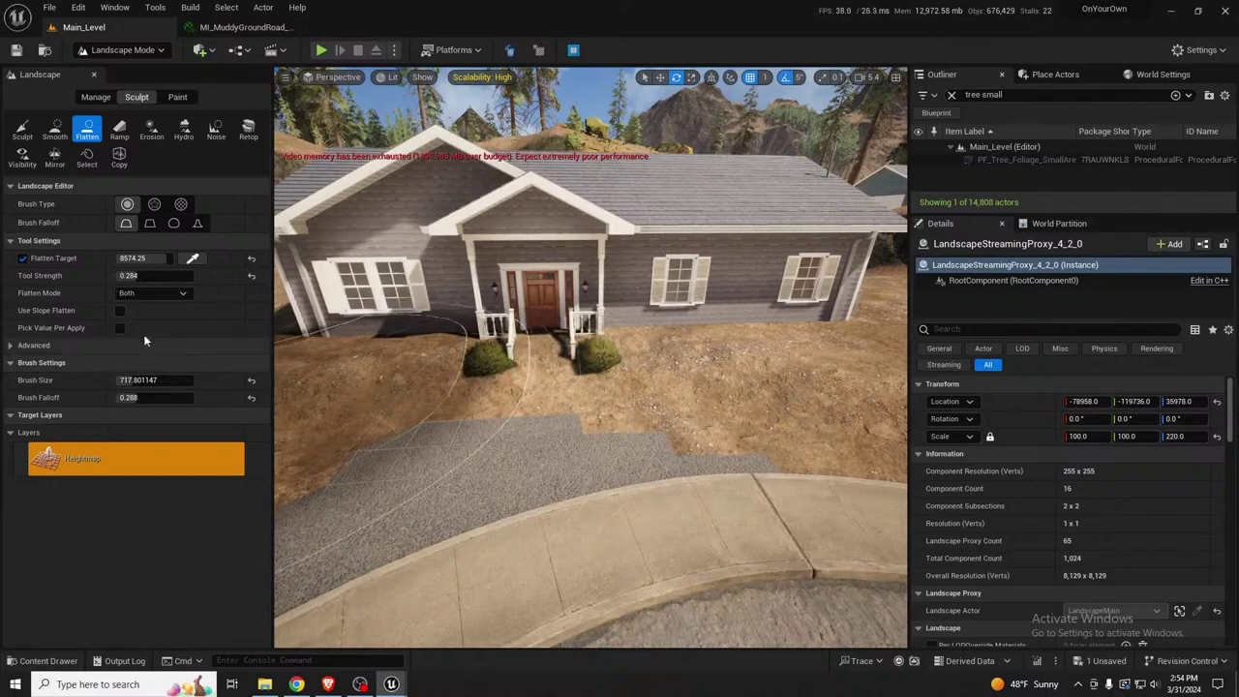
right_click_drag(465, 397, 416, 406)
key("s")
right_click_drag(485, 426, 587, 461)
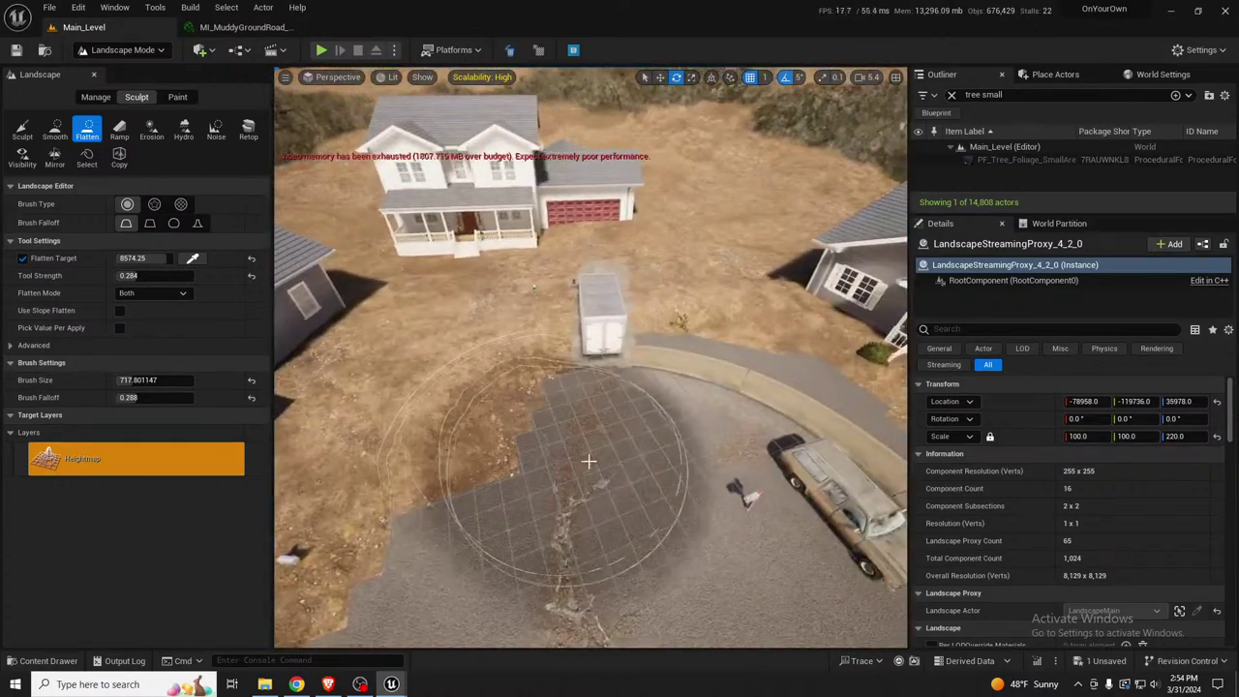
mouse_move(554, 455)
left_mouse_down()
mouse_move(475, 503)
mouse_move(517, 451)
mouse_move(572, 443)
mouse_move(464, 457)
left_mouse_up()
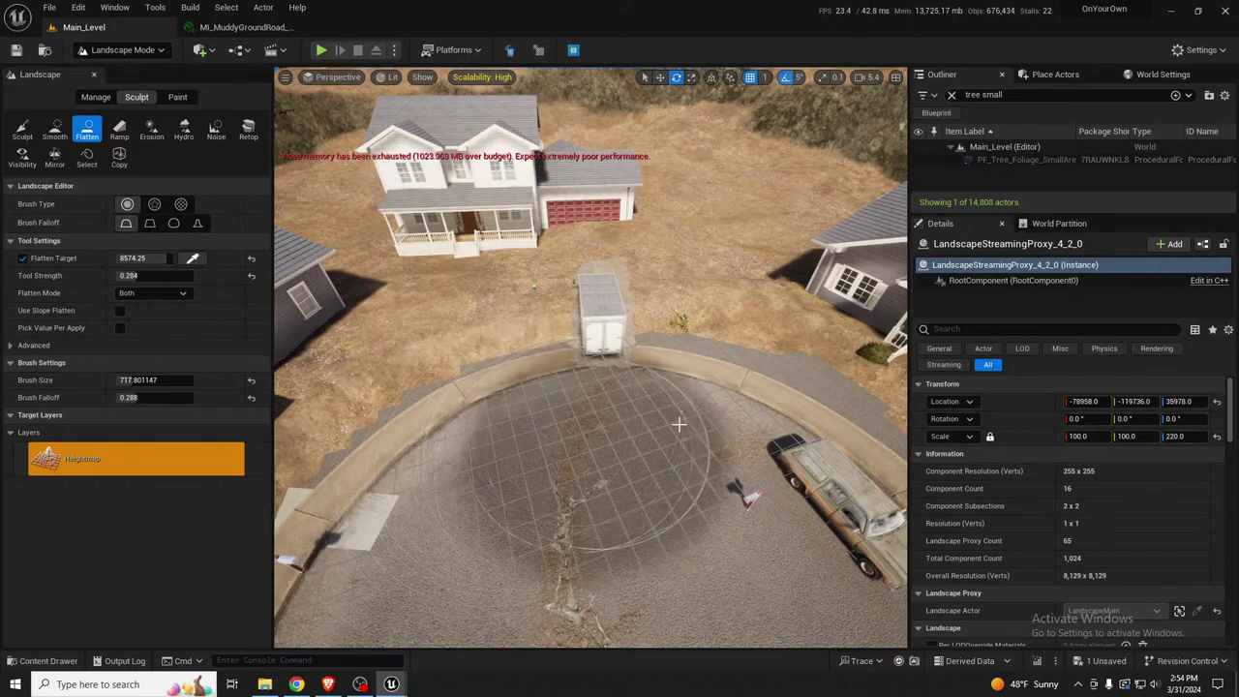
right_click_drag(678, 423, 620, 424)
mouse_move(633, 429)
left_mouse_down()
mouse_move(457, 529)
mouse_move(587, 445)
left_mouse_up()
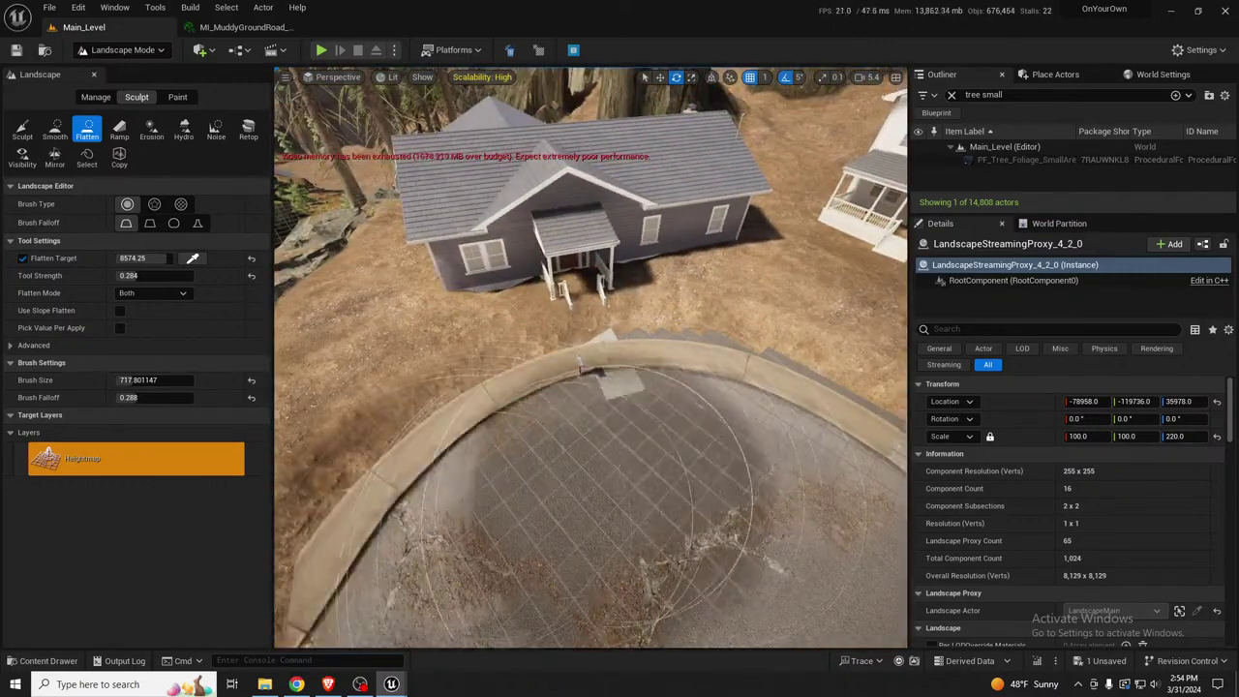
right_click_drag(587, 445, 494, 440)
mouse_move(558, 437)
left_mouse_down()
mouse_move(451, 492)
mouse_move(575, 410)
left_mouse_up()
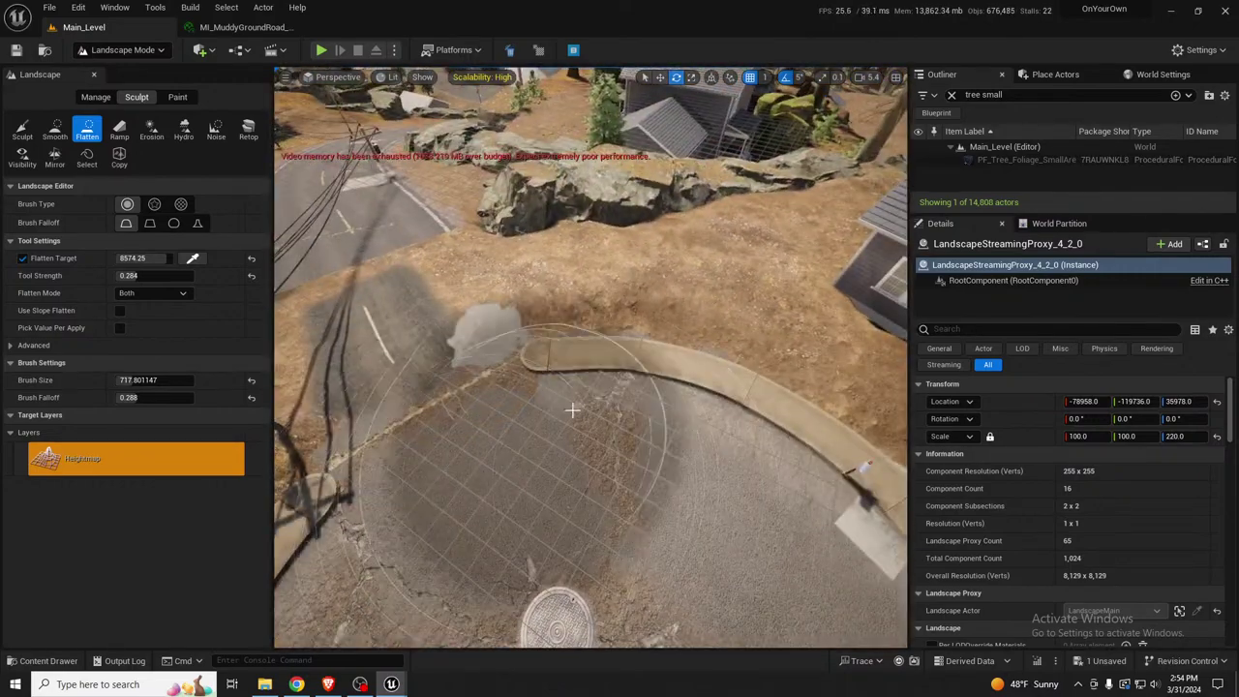
Flatten the dirt mound between the sidewalk and the white two-story house, reducing the brush size to about 476 and the falloff to 0.112
mouse_move(575, 409)
right_mouse_down()
mouse_move(755, 411)
mouse_move(789, 388)
mouse_move(852, 386)
mouse_move(746, 411)
mouse_move(837, 402)
right_mouse_up()
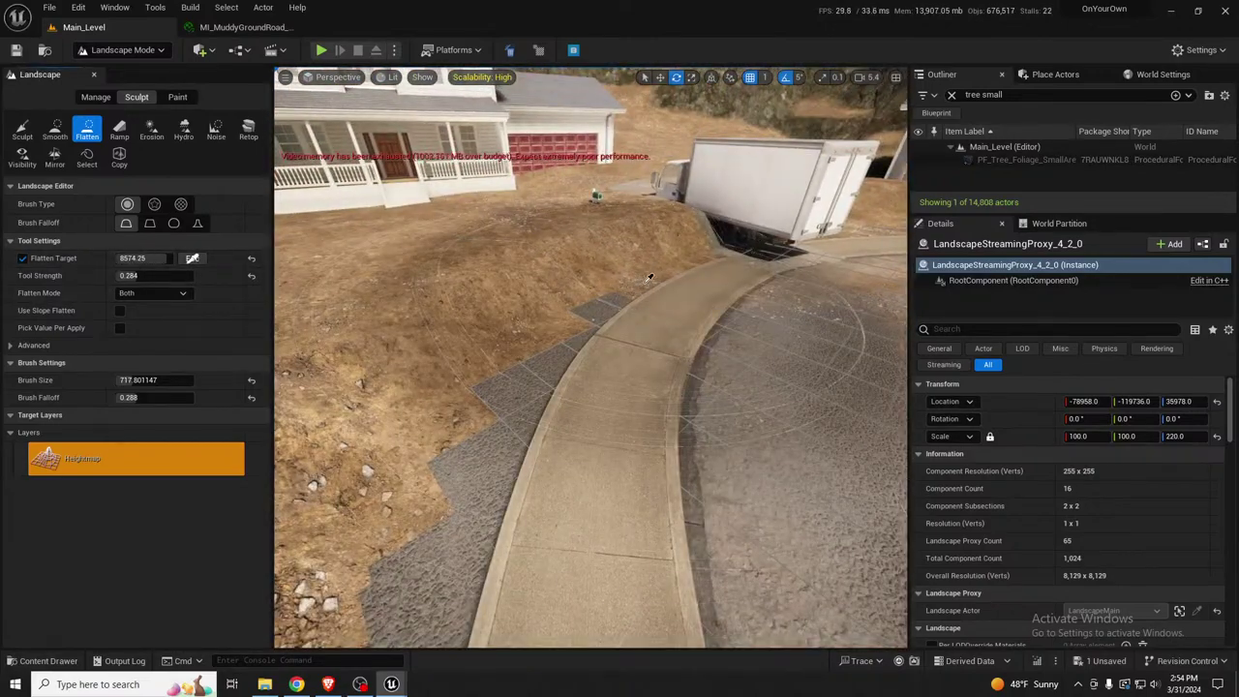
right_click_drag(612, 266, 544, 250)
left_click_drag(578, 255, 596, 335)
right_click_drag(596, 336, 597, 344)
key("bracketleft")
key("bracketleft")
key("bracketleft")
key("bracketleft")
key("bracketleft")
key("bracketleft")
key("bracketleft")
key("bracketleft")
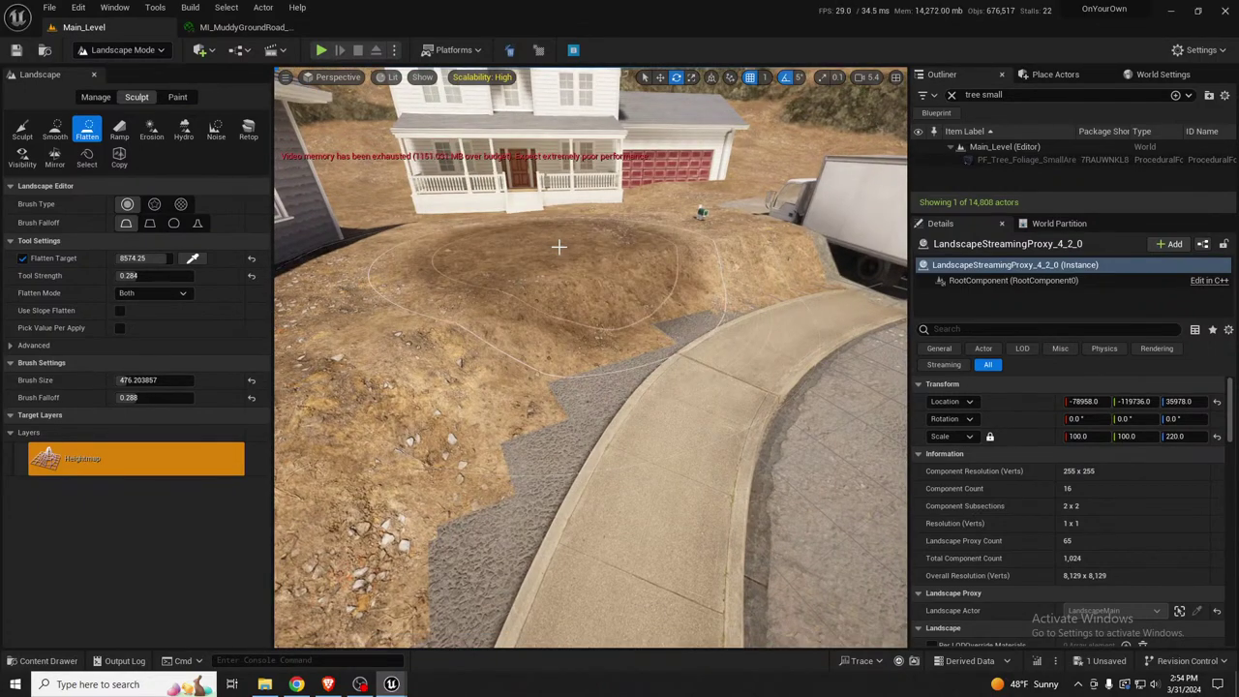
left_click_drag(145, 397, 124, 397)
mouse_move(716, 271)
left_mouse_down()
mouse_move(658, 238)
mouse_move(635, 246)
mouse_move(504, 397)
mouse_move(426, 455)
left_mouse_up()
Set the flatten target to 8580 and level the yards between the sidewalk and the white and grey houses
left_click(139, 259)
left_click_drag(138, 259, 221, 276)
type("80")
key("Return")
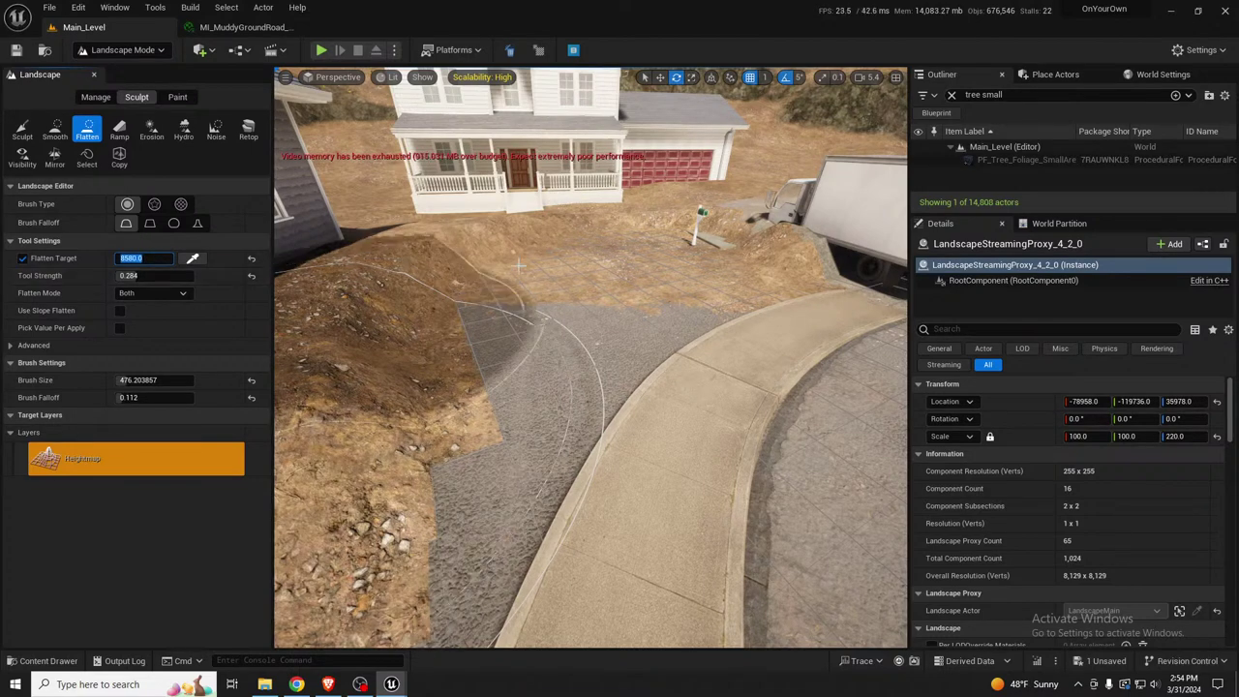
mouse_move(619, 266)
left_mouse_down()
mouse_move(630, 277)
mouse_move(558, 297)
mouse_move(456, 416)
mouse_move(553, 280)
left_mouse_up()
key("w")
mouse_move(565, 277)
right_mouse_down()
mouse_move(556, 329)
mouse_move(571, 310)
right_mouse_up()
key("s")
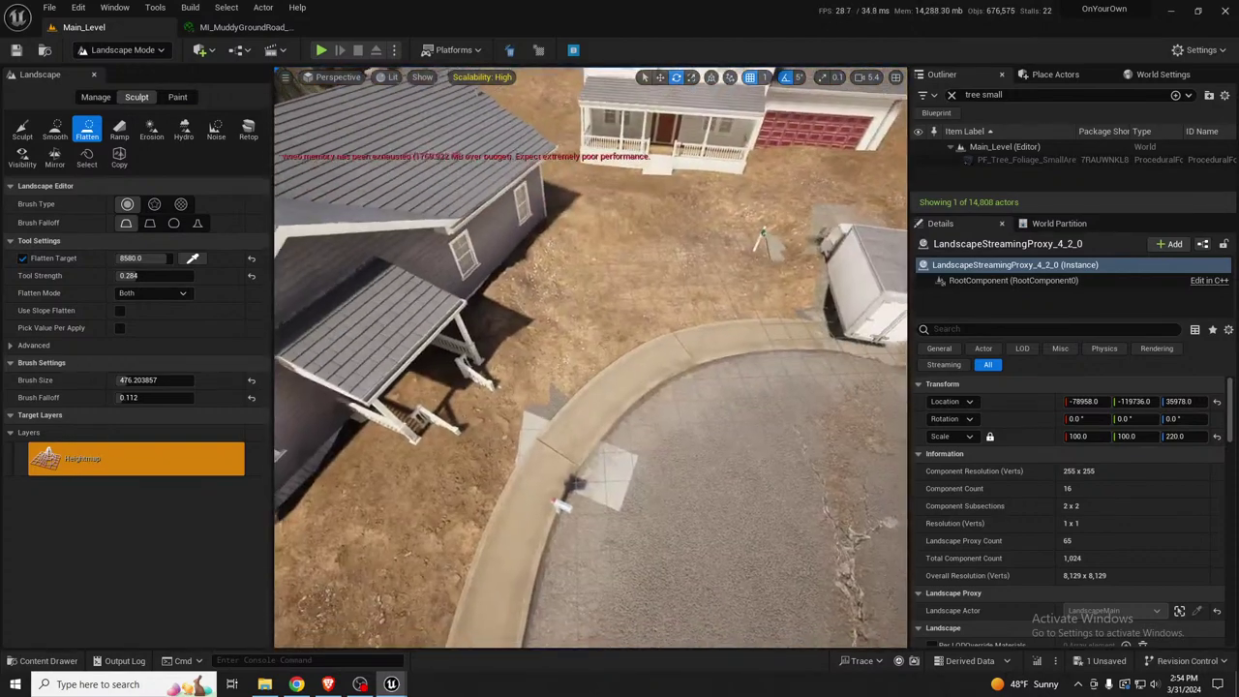
mouse_move(523, 348)
left_mouse_down()
mouse_move(402, 476)
mouse_move(525, 332)
left_mouse_up()
right_click_drag(526, 332, 474, 363)
key("w")
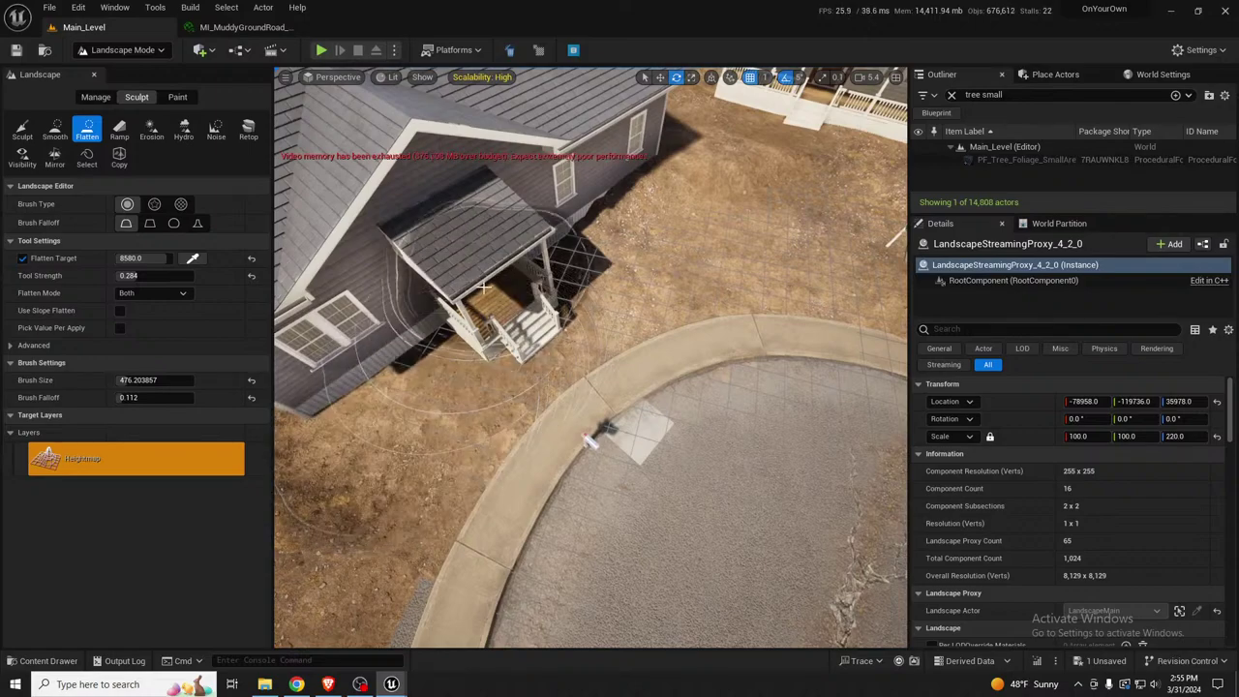
right_click_drag(373, 464, 262, 465)
key("a")
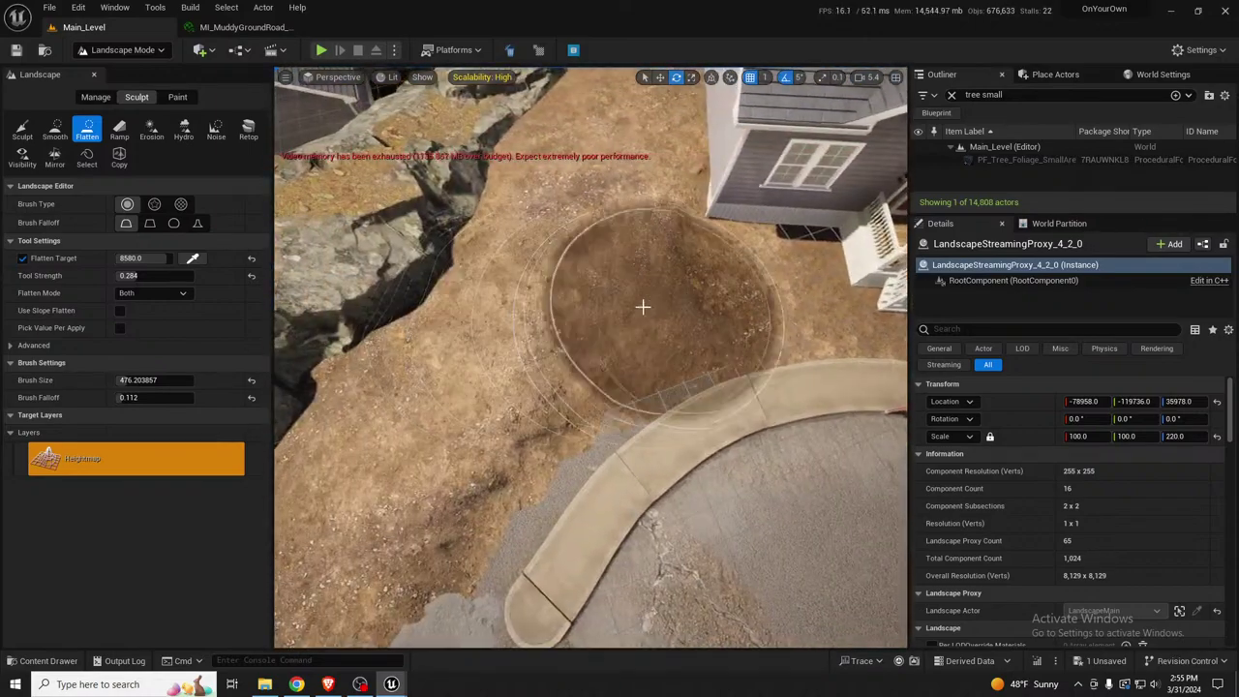
Set the flatten target to 8585 and level the dirt outside the sidewalk near the cul-de-sac entrance
mouse_move(503, 416)
right_mouse_down()
mouse_move(581, 387)
mouse_move(571, 359)
mouse_move(610, 281)
mouse_move(590, 291)
mouse_move(581, 250)
right_mouse_up()
key("w")
scroll(591, 358, "down", 1)
key("w")
scroll(591, 358, "down", 4)
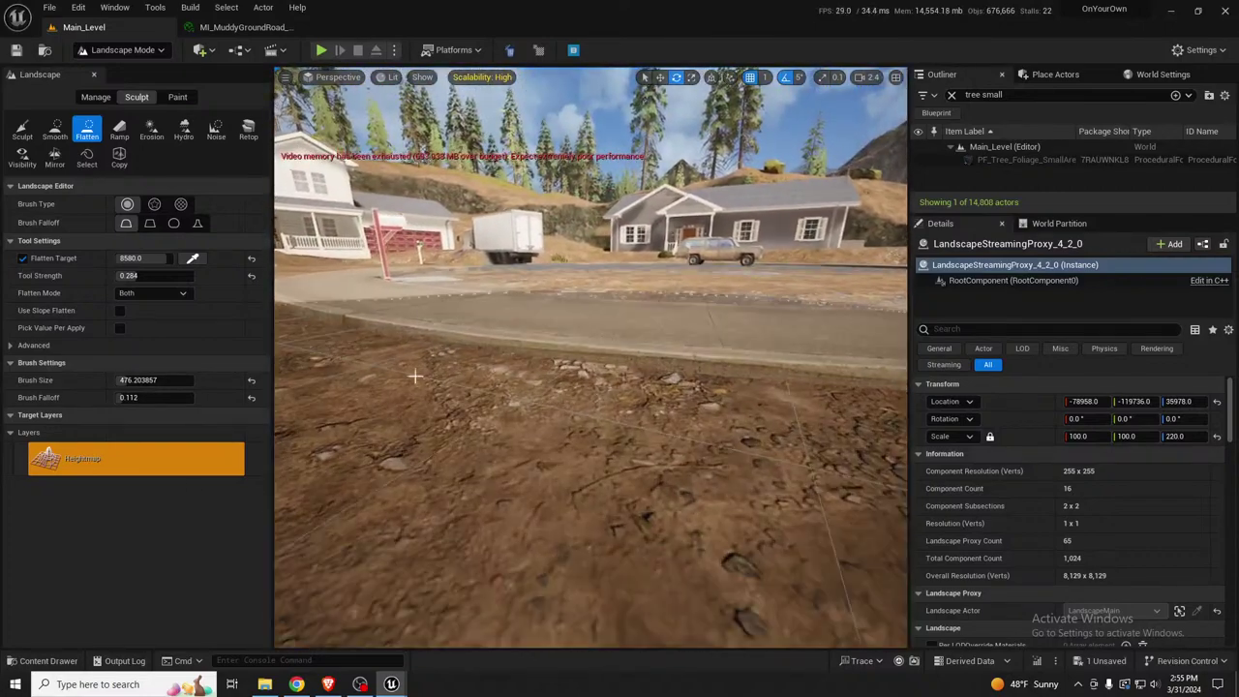
left_click(146, 257)
type("8585")
key("Return")
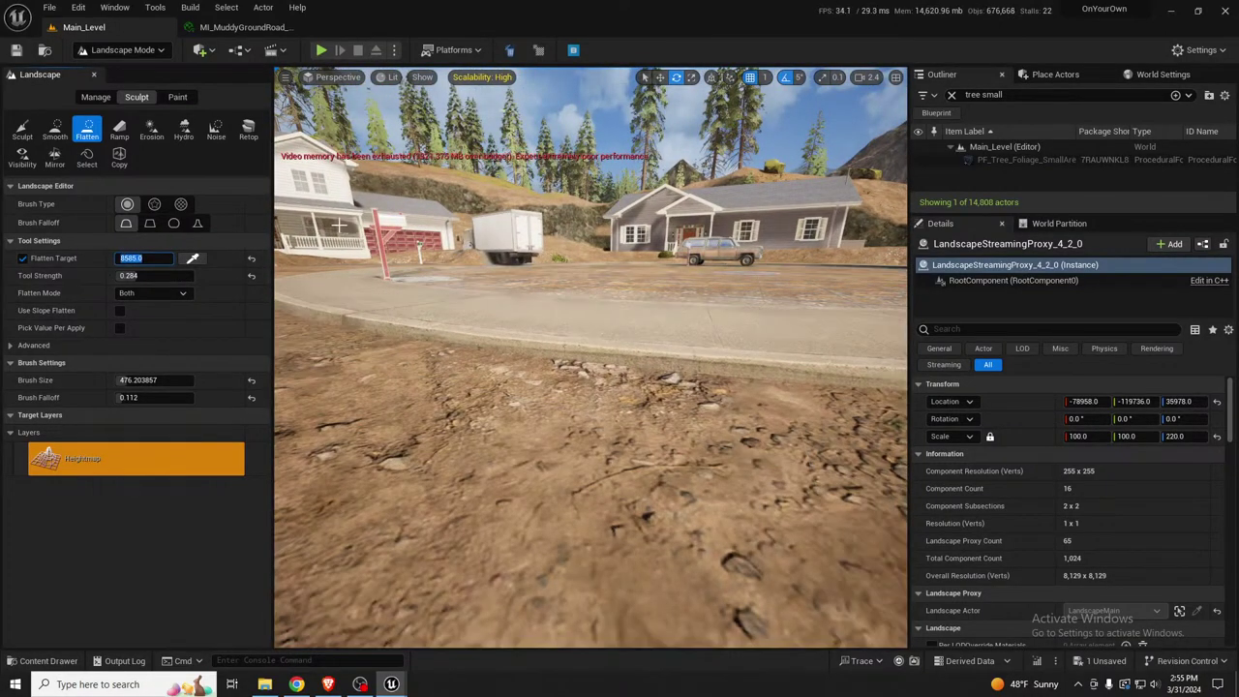
right_click_drag(590, 368, 513, 484)
key("w")
key("s")
mouse_move(390, 176)
right_mouse_down()
mouse_move(402, 168)
mouse_move(418, 281)
right_mouse_up()
key("w")
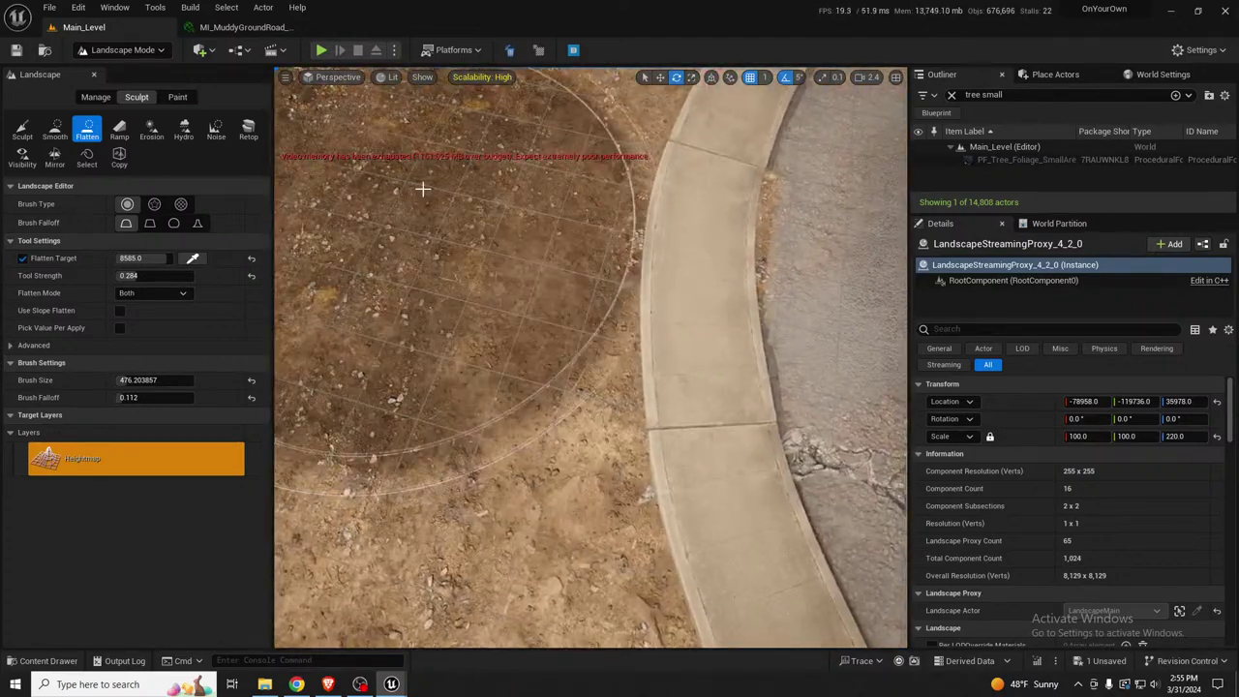
right_click_drag(423, 188, 423, 194)
key("s")
mouse_move(426, 208)
left_mouse_down()
mouse_move(475, 224)
mouse_move(478, 264)
left_mouse_up()
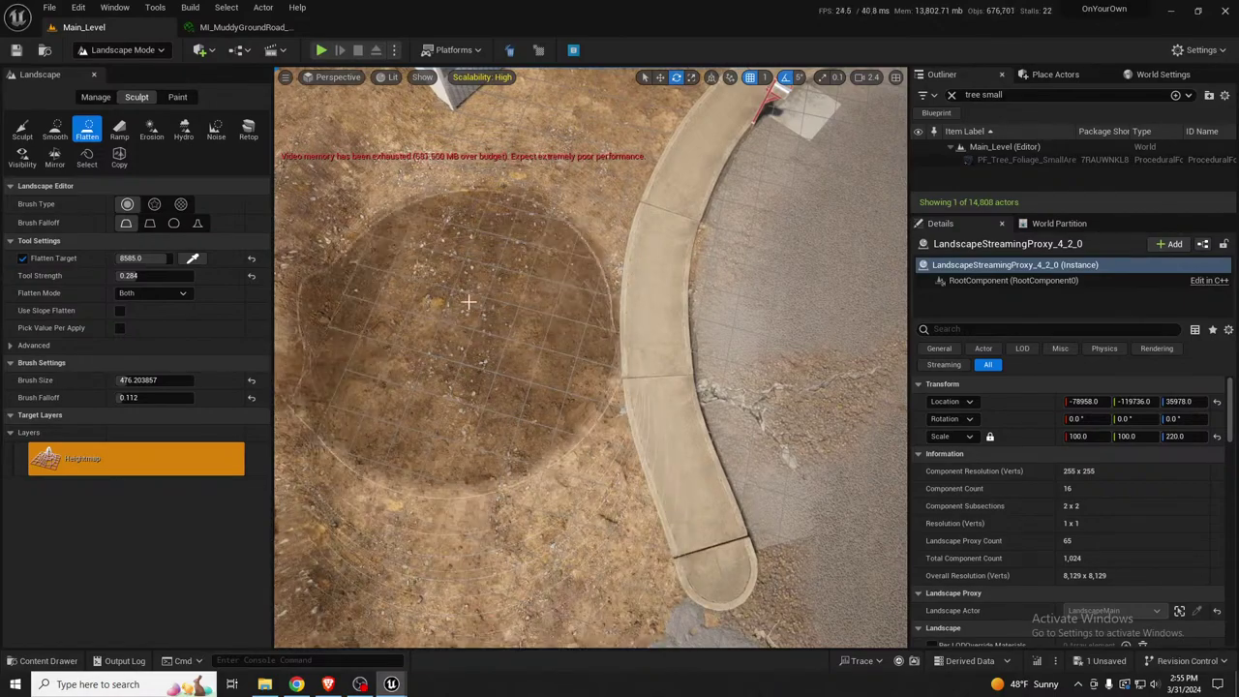
Flatten the ground by the grey house's porch and continue along the sidewalk past the box truck to the parked car
mouse_move(467, 302)
right_mouse_down()
mouse_move(457, 247)
mouse_move(443, 258)
right_mouse_up()
key("s")
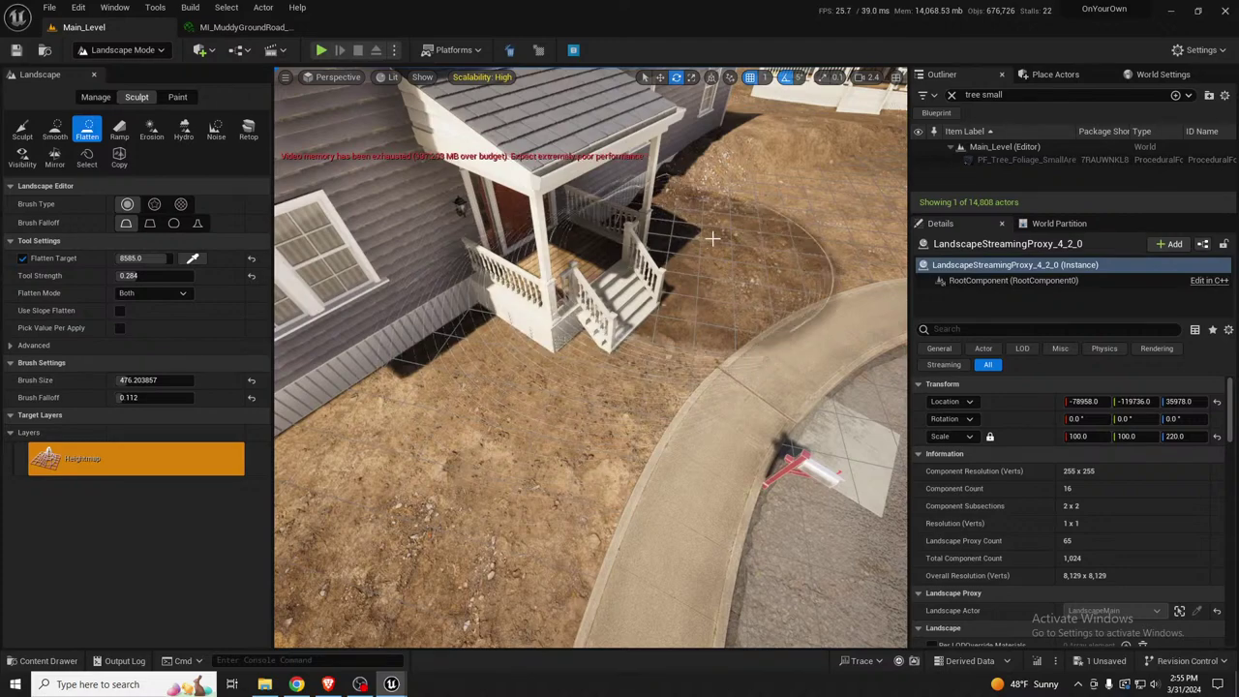
mouse_move(711, 237)
left_mouse_down()
mouse_move(788, 207)
mouse_move(802, 216)
mouse_move(745, 227)
left_mouse_up()
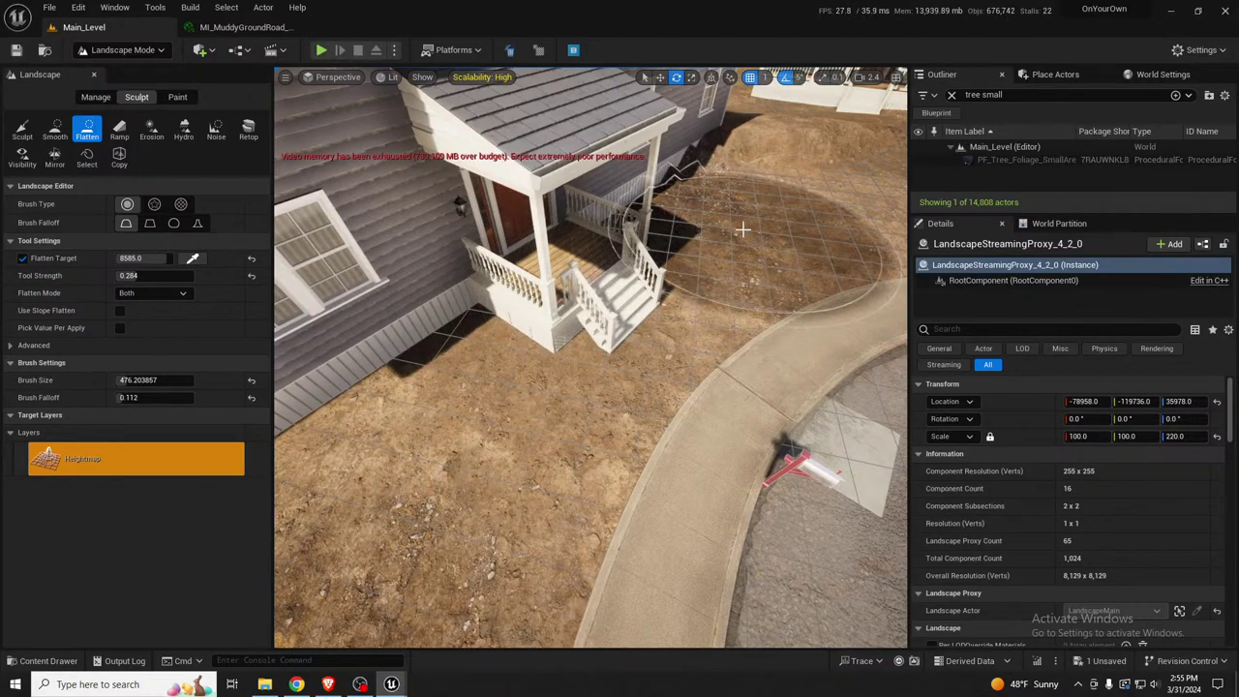
key("d")
mouse_move(743, 229)
right_mouse_down()
mouse_move(670, 236)
mouse_move(656, 254)
mouse_move(790, 241)
right_mouse_up()
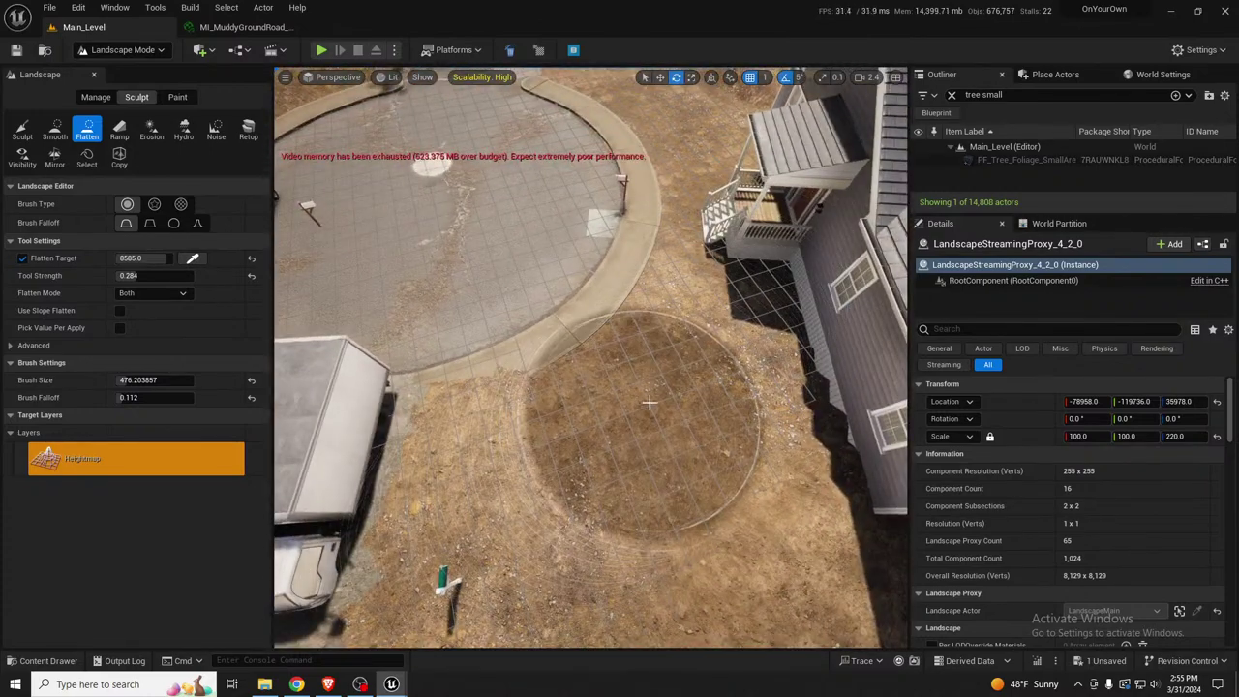
right_click_drag(648, 402, 664, 496)
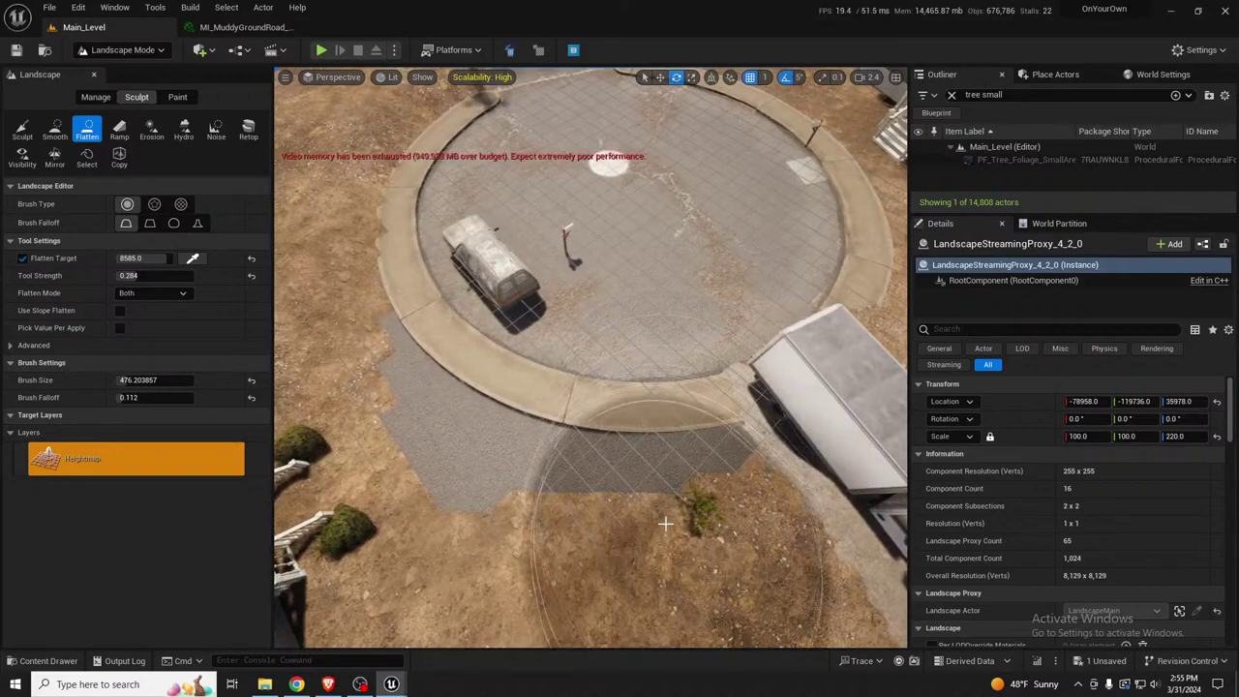
mouse_move(666, 522)
left_mouse_down()
mouse_move(633, 542)
mouse_move(532, 544)
left_mouse_up()
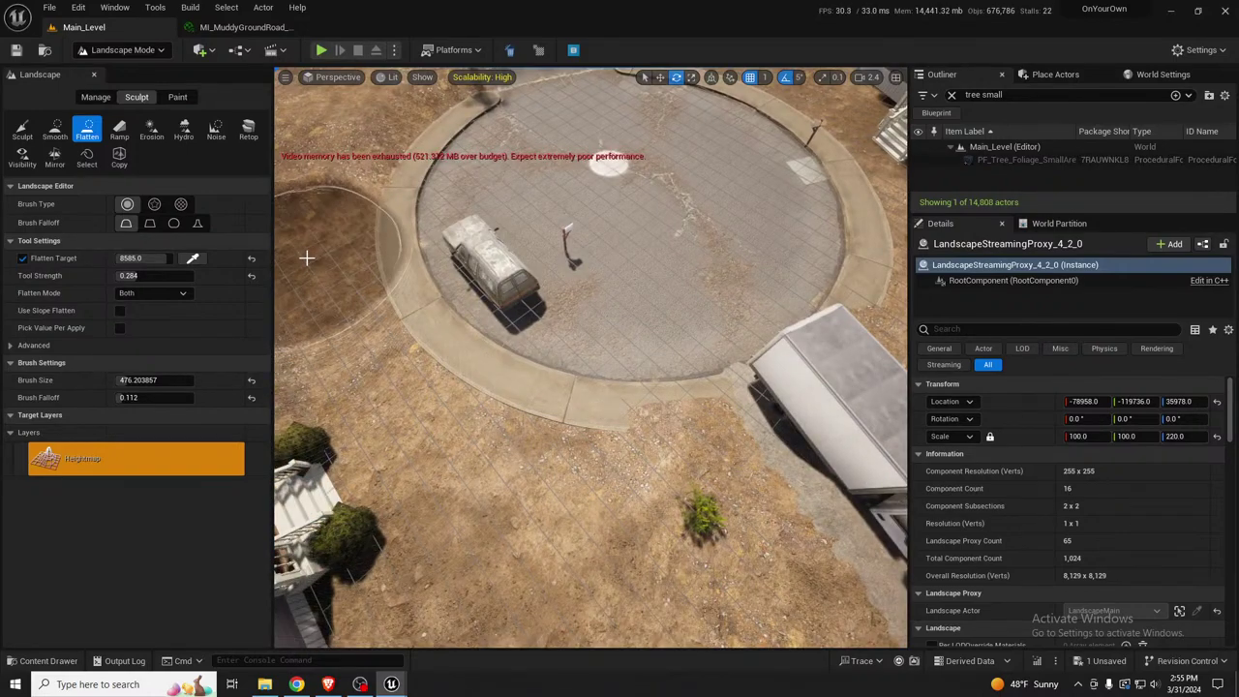
Flatten the ground around the utility pole at the end of the cul-de-sac's sidewalk
right_click_drag(304, 261, 286, 201)
key("w")
key("s")
key("s")
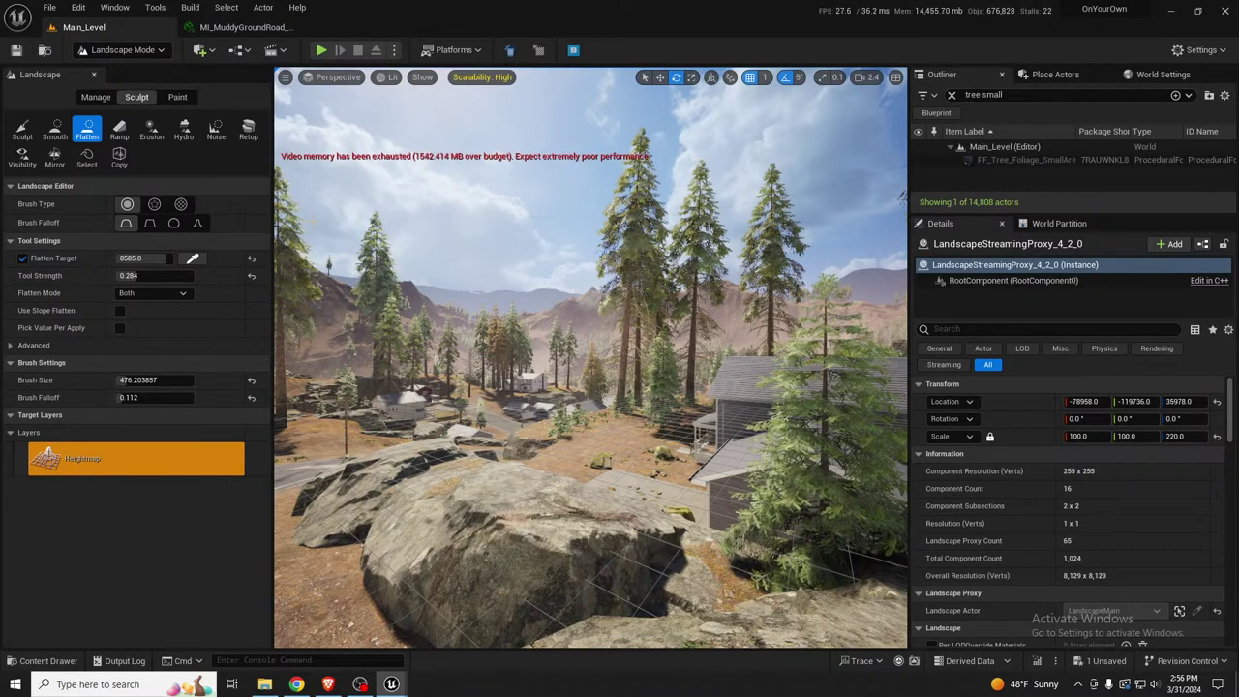
right_click_drag(349, 240, 798, 245)
key("w")
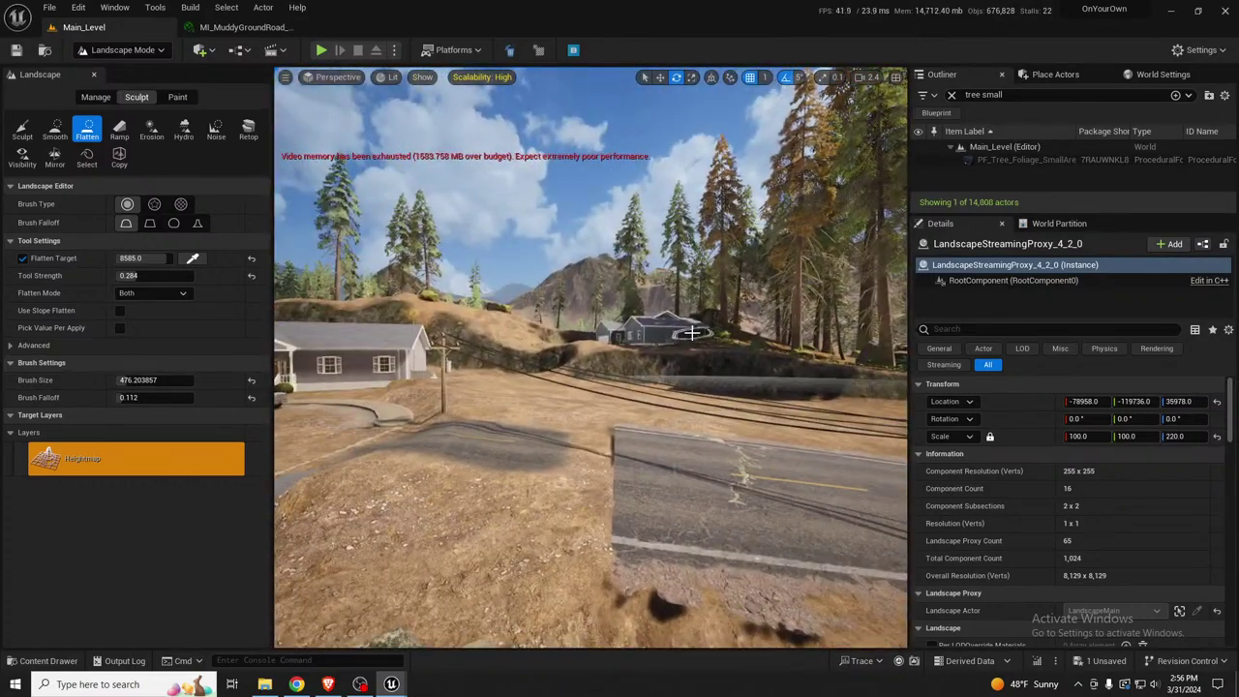
right_click_drag(624, 365, 591, 360)
left_click(551, 379)
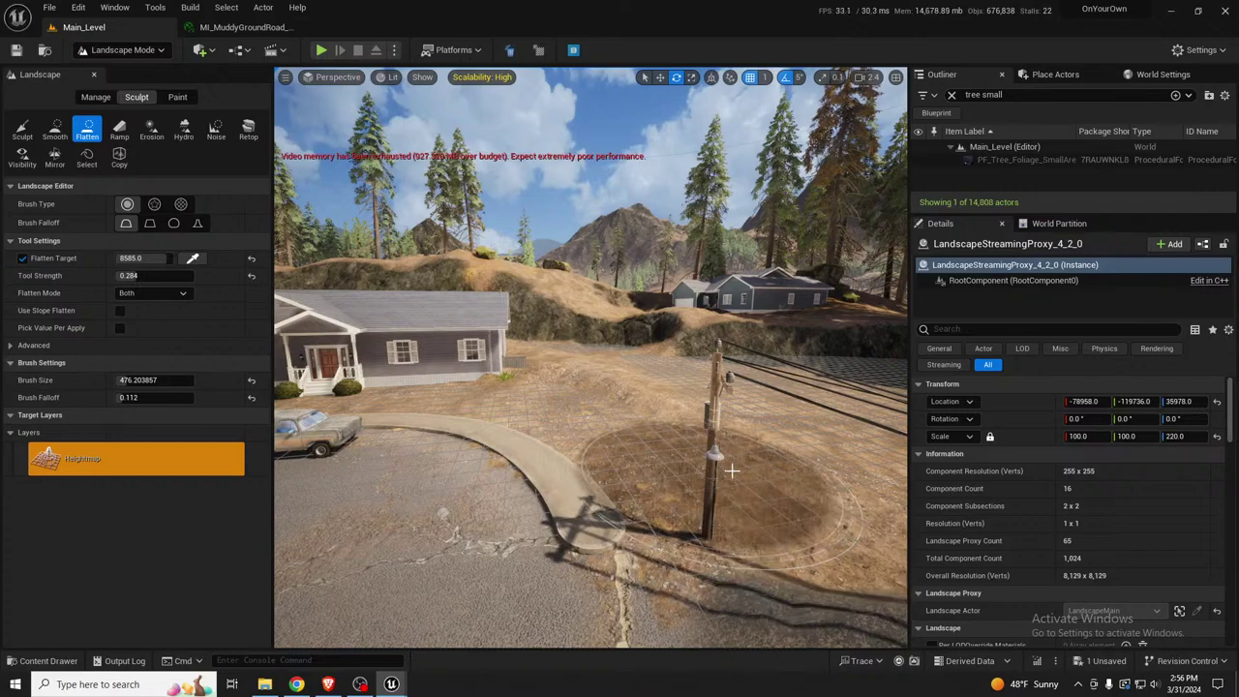
Flatten the terrain between the cul-de-sac and the main road beside the utility pole
right_click_drag(732, 470, 809, 523)
mouse_move(655, 406)
left_mouse_down()
mouse_move(522, 332)
mouse_move(658, 402)
left_mouse_up()
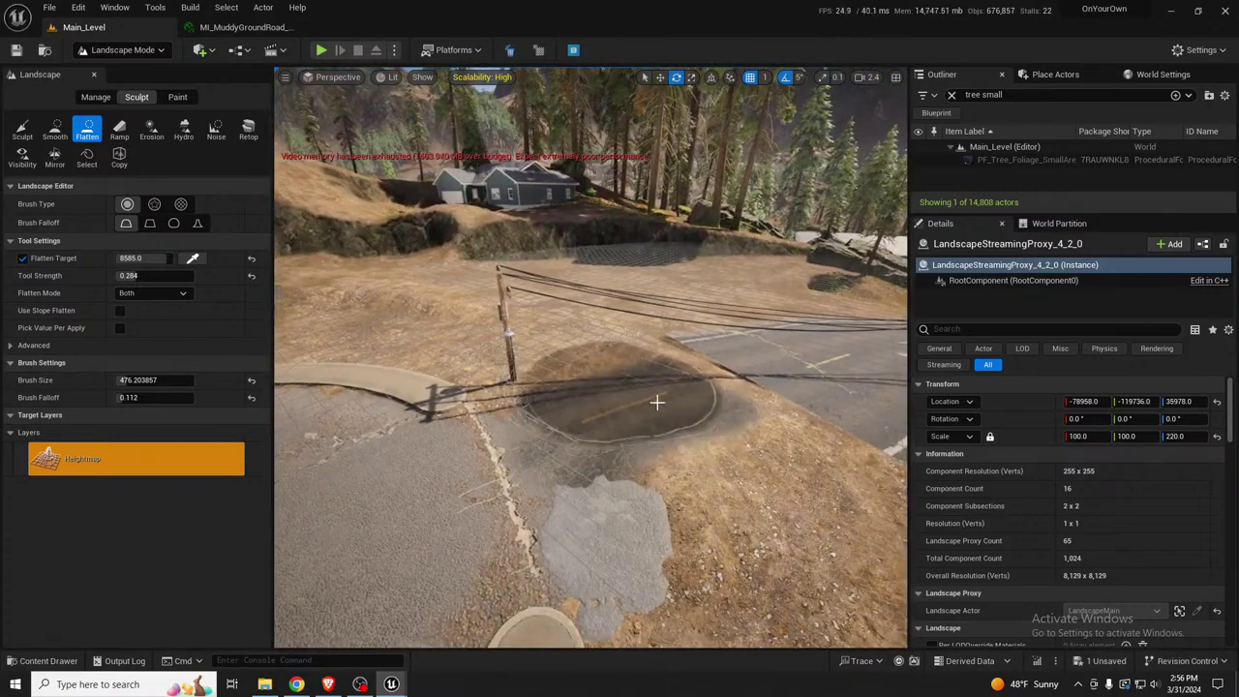
right_click_drag(567, 417, 668, 455)
mouse_move(567, 416)
left_mouse_down()
mouse_move(649, 411)
mouse_move(709, 369)
left_mouse_up()
right_click_drag(710, 368, 775, 376)
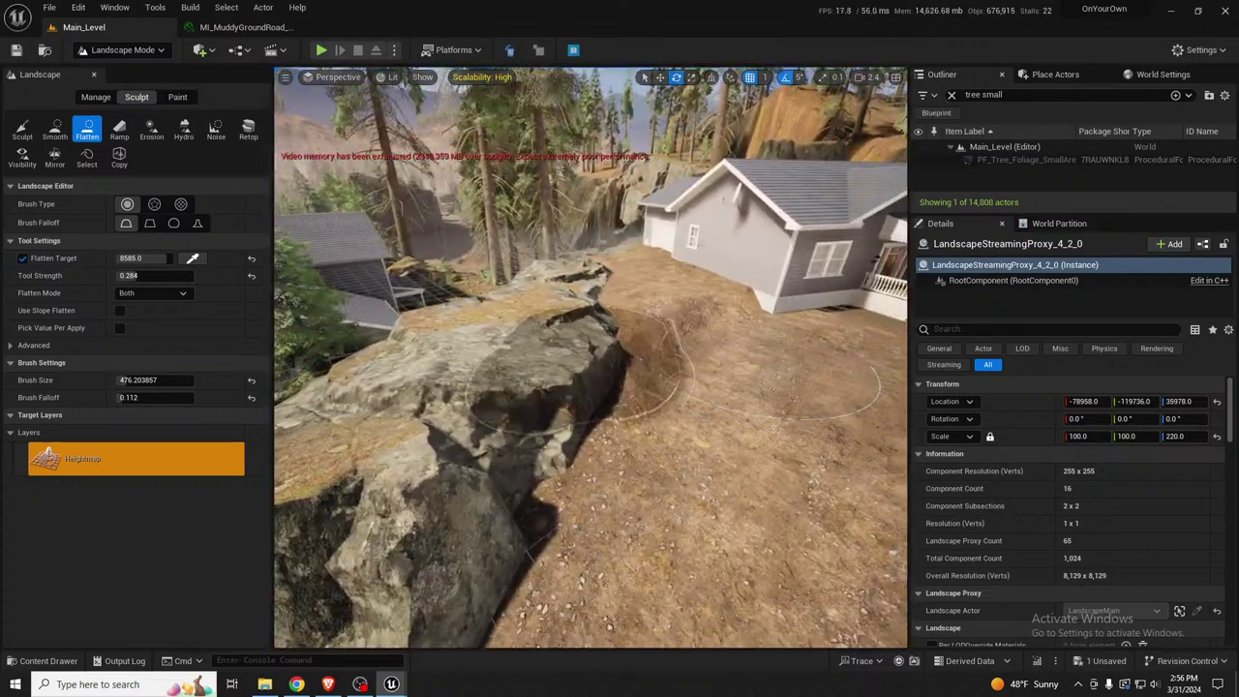
Sample a flatten target of 8677.375 and level the ground between the large rocks and the side of the grey house
left_click(192, 260)
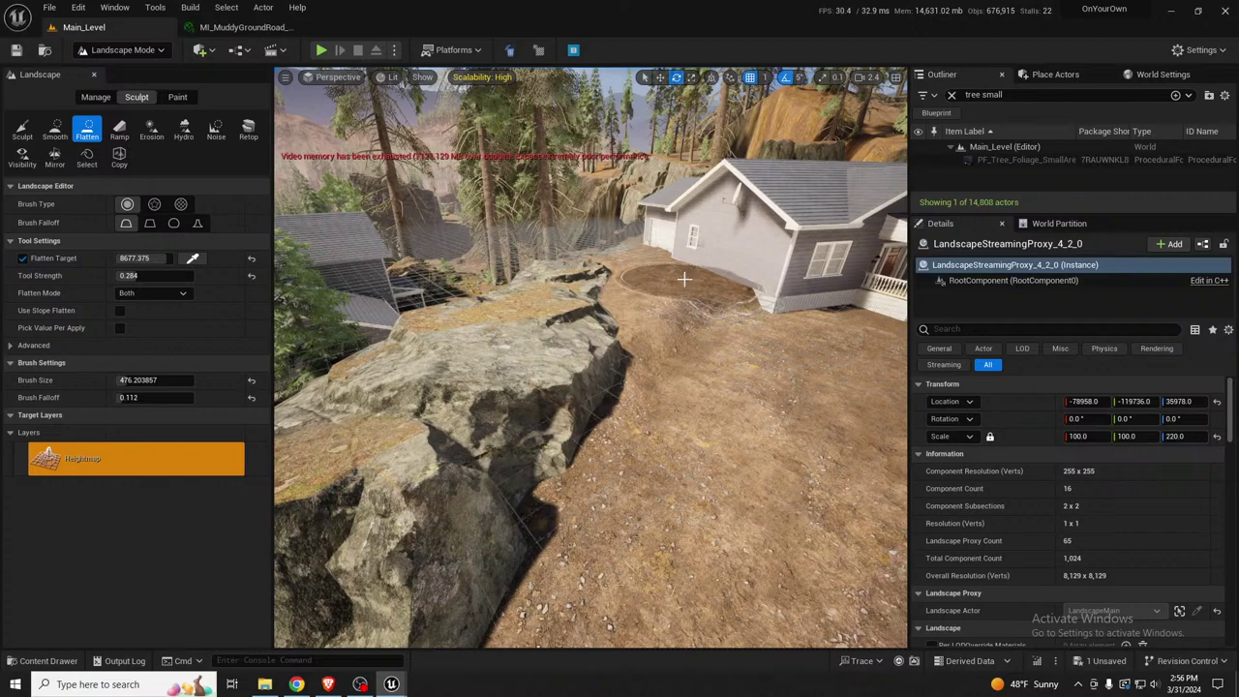
right_click_drag(620, 302, 600, 303)
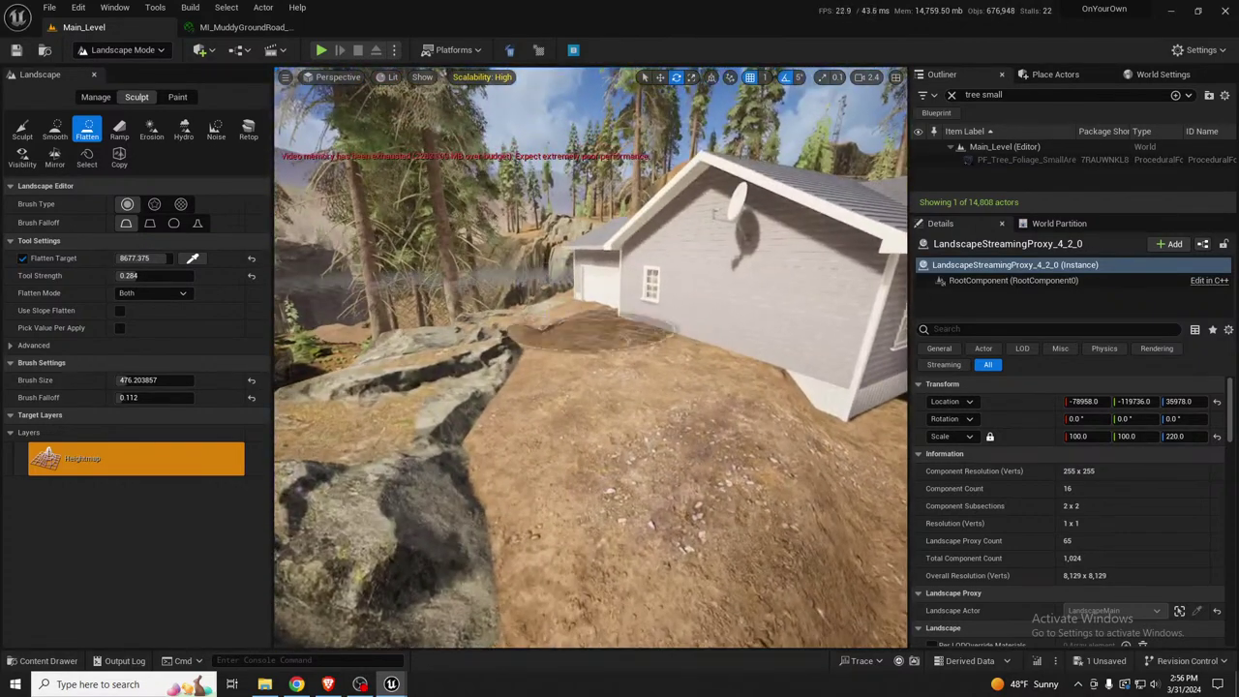
left_click(192, 258)
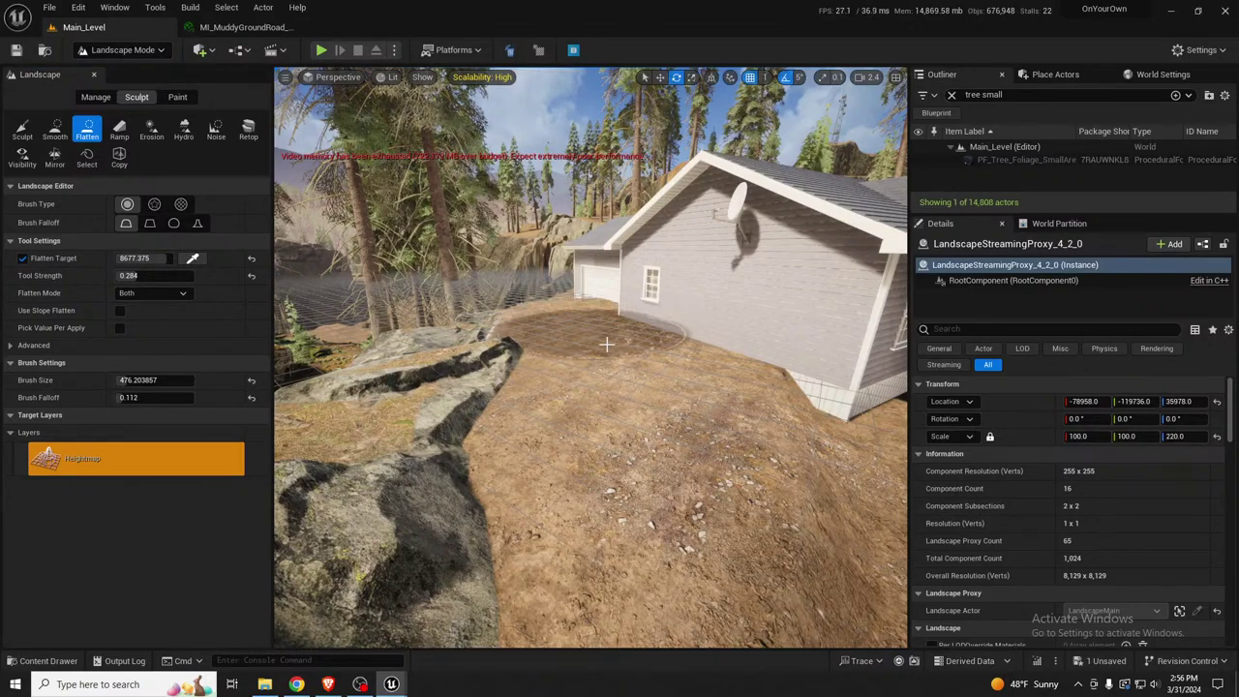
mouse_move(603, 343)
right_mouse_down()
mouse_move(634, 343)
mouse_move(571, 360)
right_mouse_up()
left_click_drag(564, 360, 475, 476)
right_click_drag(630, 317, 607, 329)
mouse_move(607, 329)
left_mouse_down()
mouse_move(398, 342)
mouse_move(373, 356)
left_mouse_up()
Flatten the terrain around the grey house's rear wing, chimney side and front porch at the same height
right_click_drag(373, 356, 547, 326)
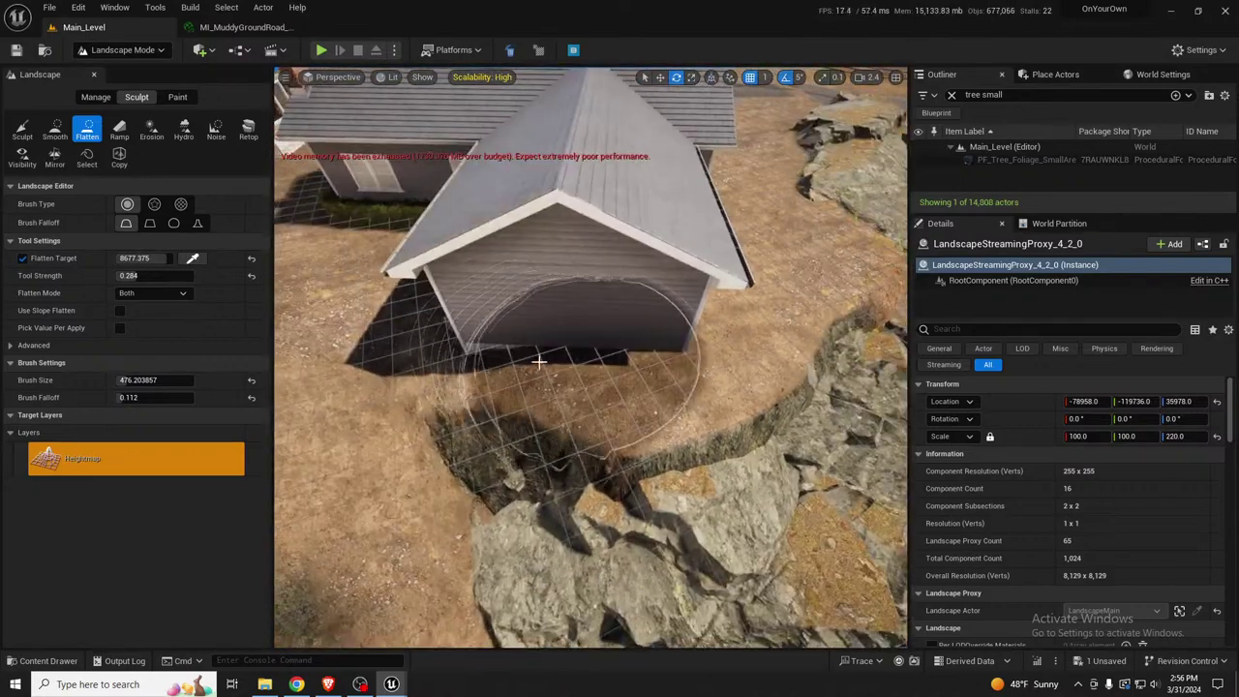
mouse_move(539, 359)
left_mouse_down()
mouse_move(491, 373)
mouse_move(573, 372)
left_mouse_up()
right_click_drag(572, 371, 563, 411)
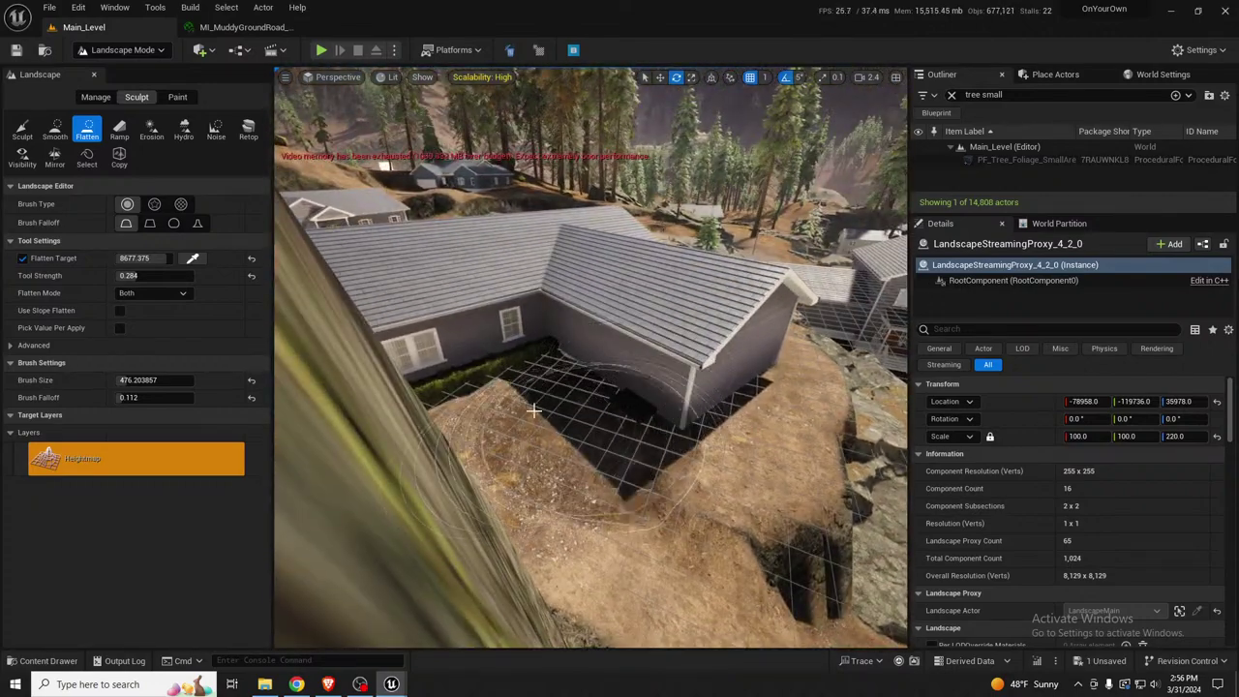
right_click_drag(473, 380, 484, 372)
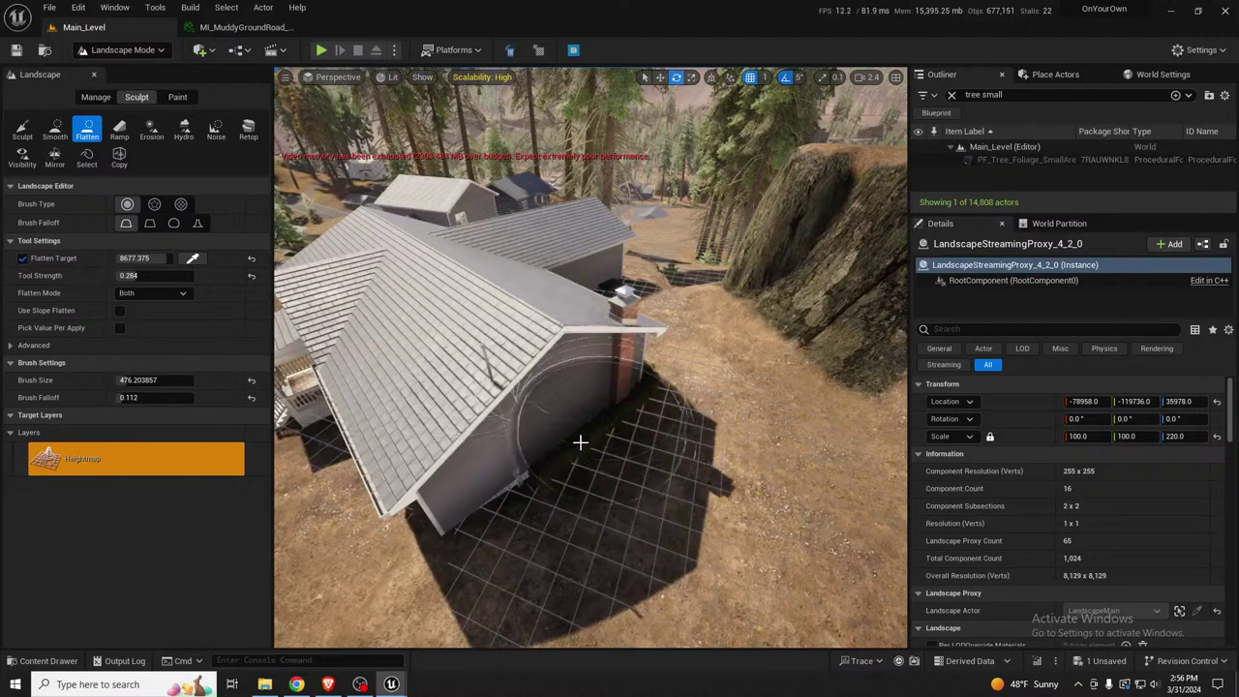
right_click_drag(528, 330, 531, 325)
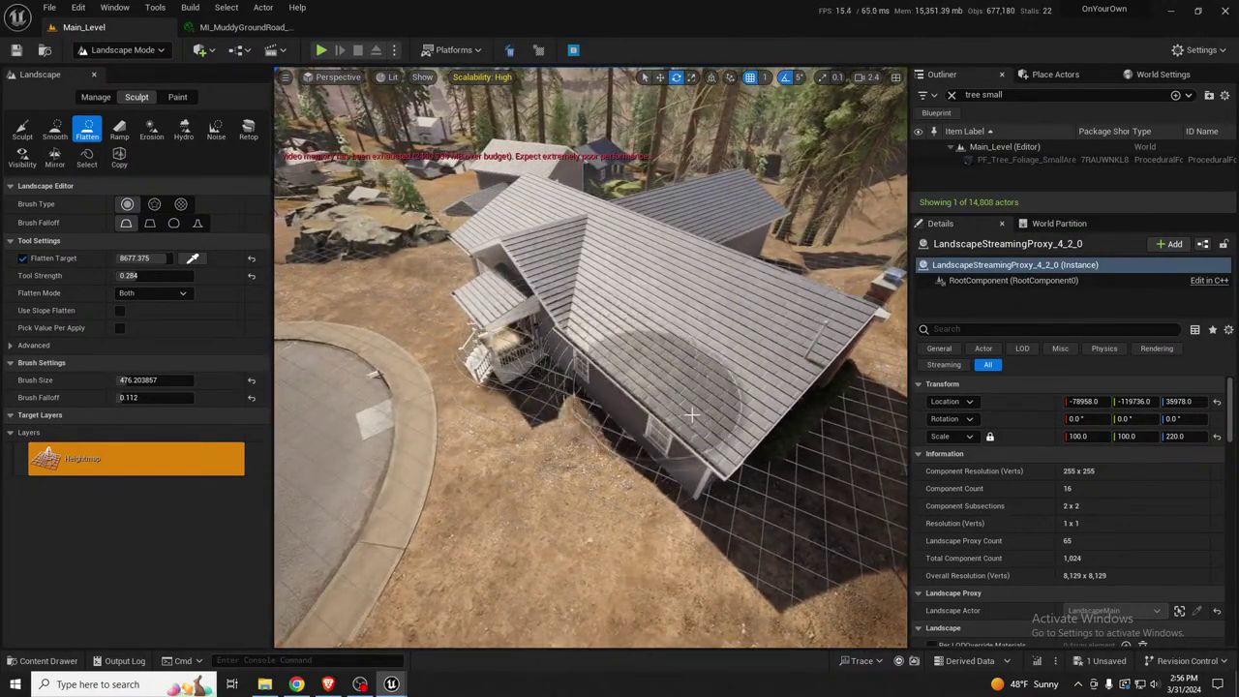
right_click_drag(747, 491, 620, 399)
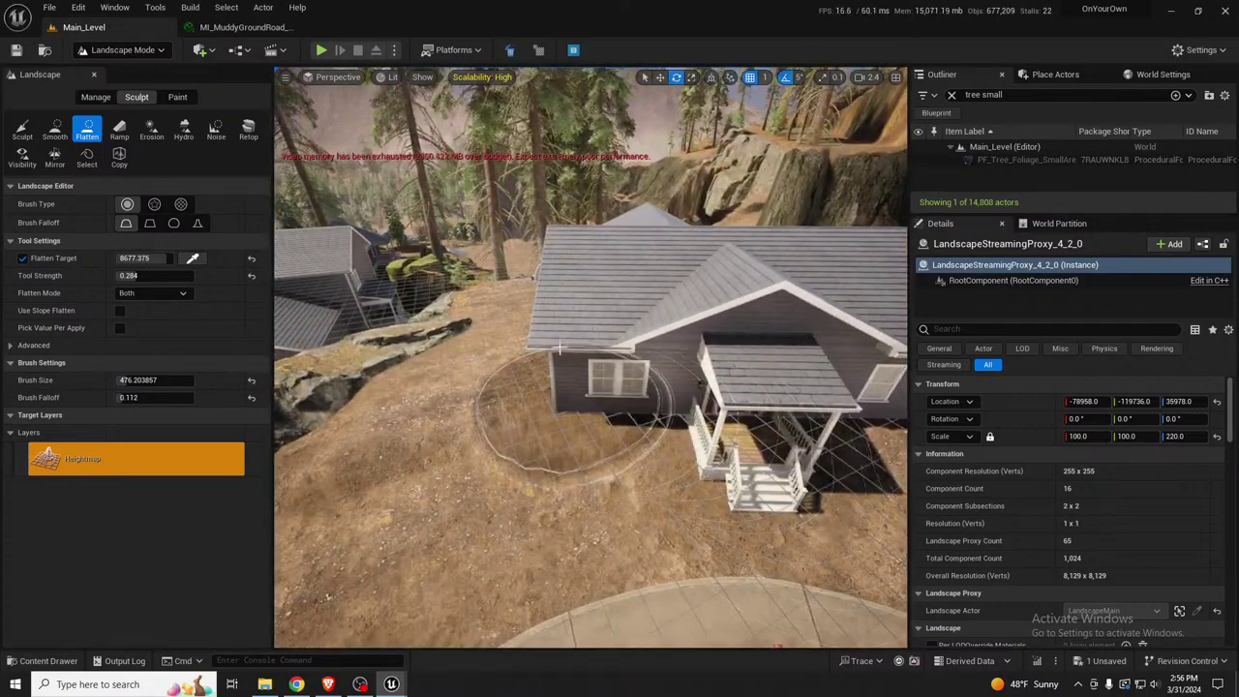
Sample a flatten target of 8574.25 at the cul-de-sac and level the terrain beneath its pavement
right_click_drag(504, 360, 498, 355)
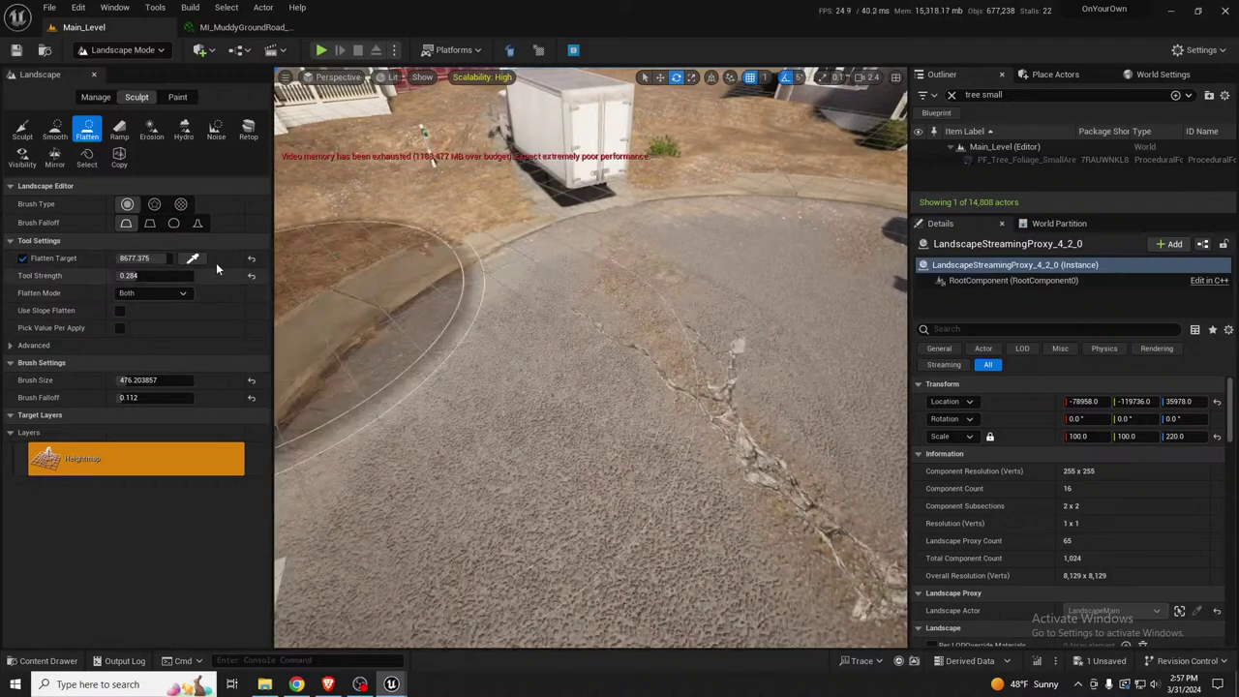
left_click(193, 260)
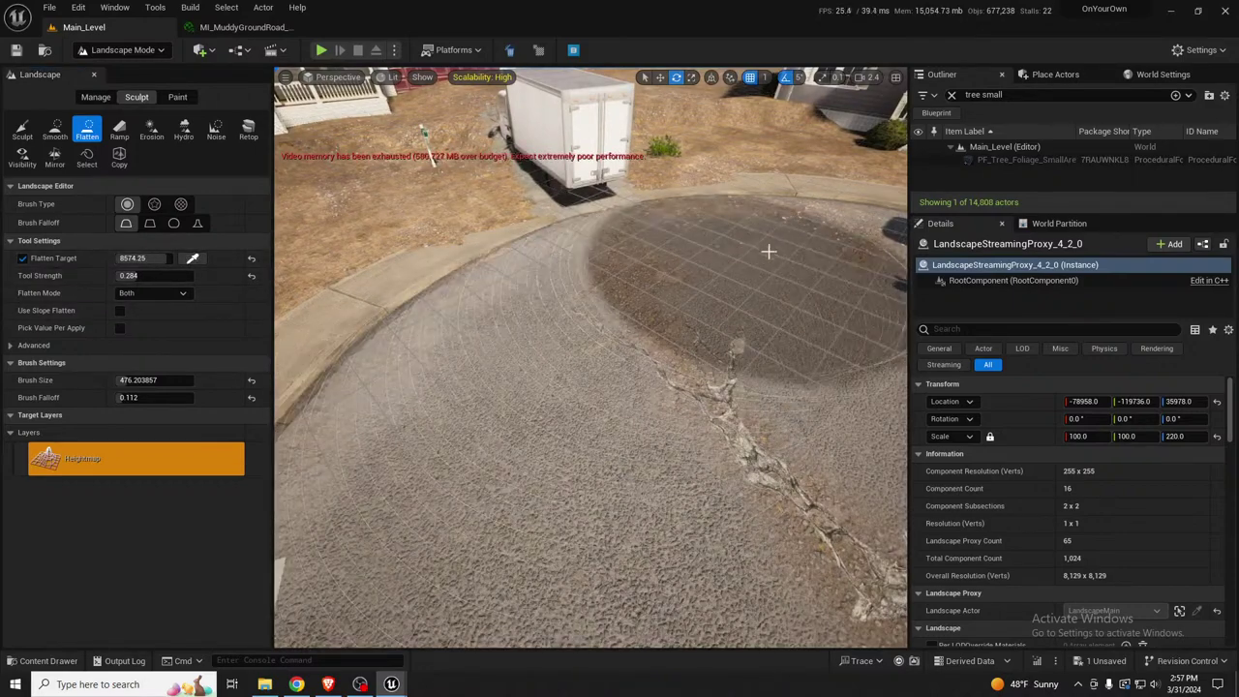
right_click_drag(725, 271, 555, 355)
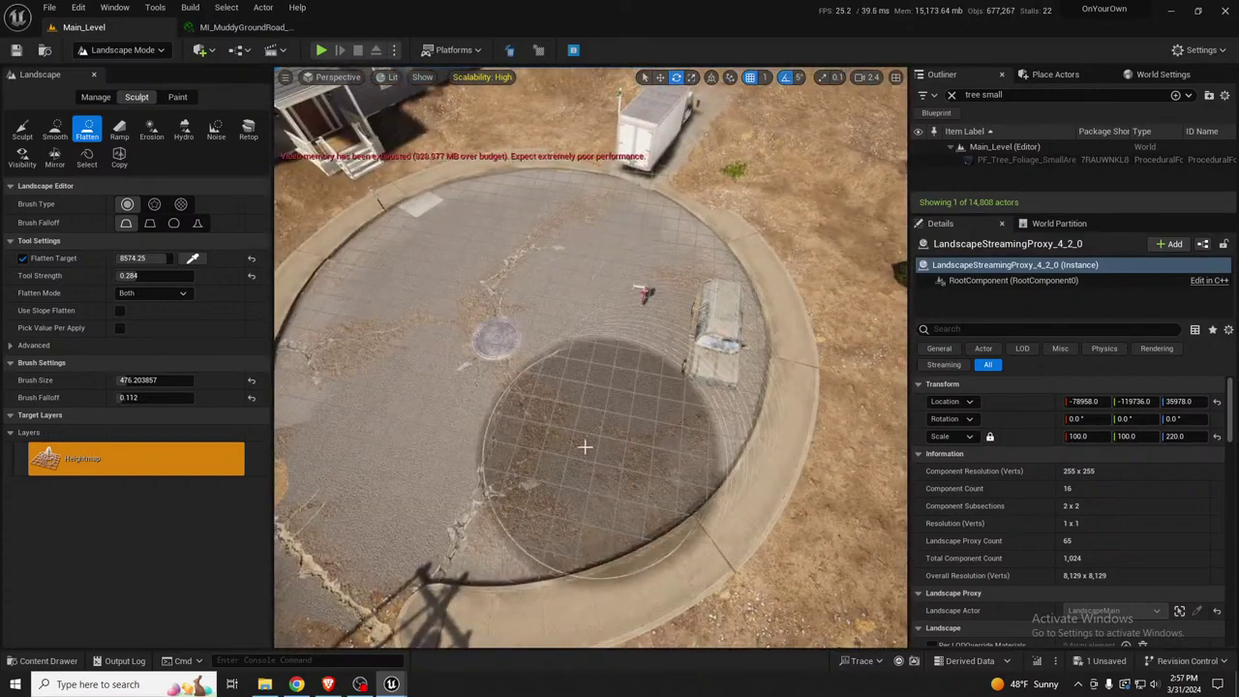
right_click_drag(398, 384, 398, 383)
right_click_drag(497, 370, 498, 369)
mouse_move(636, 337)
left_mouse_down()
mouse_move(707, 285)
mouse_move(669, 316)
left_mouse_up()
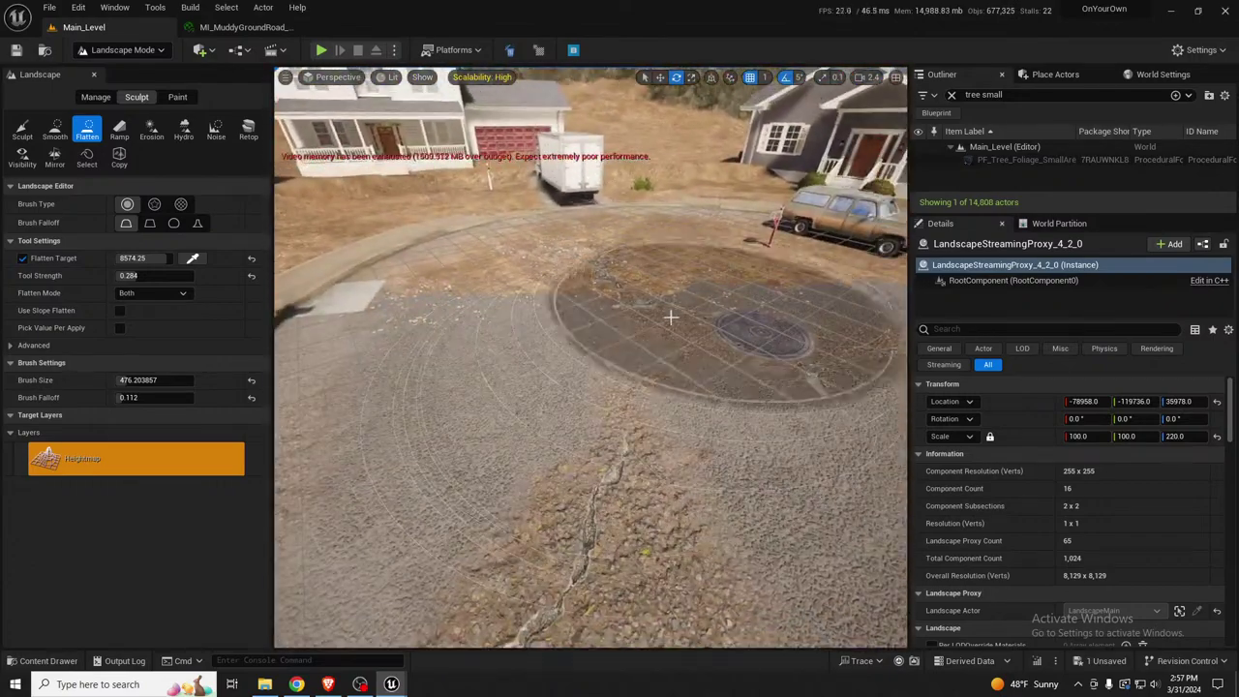
right_click_drag(670, 317, 670, 317)
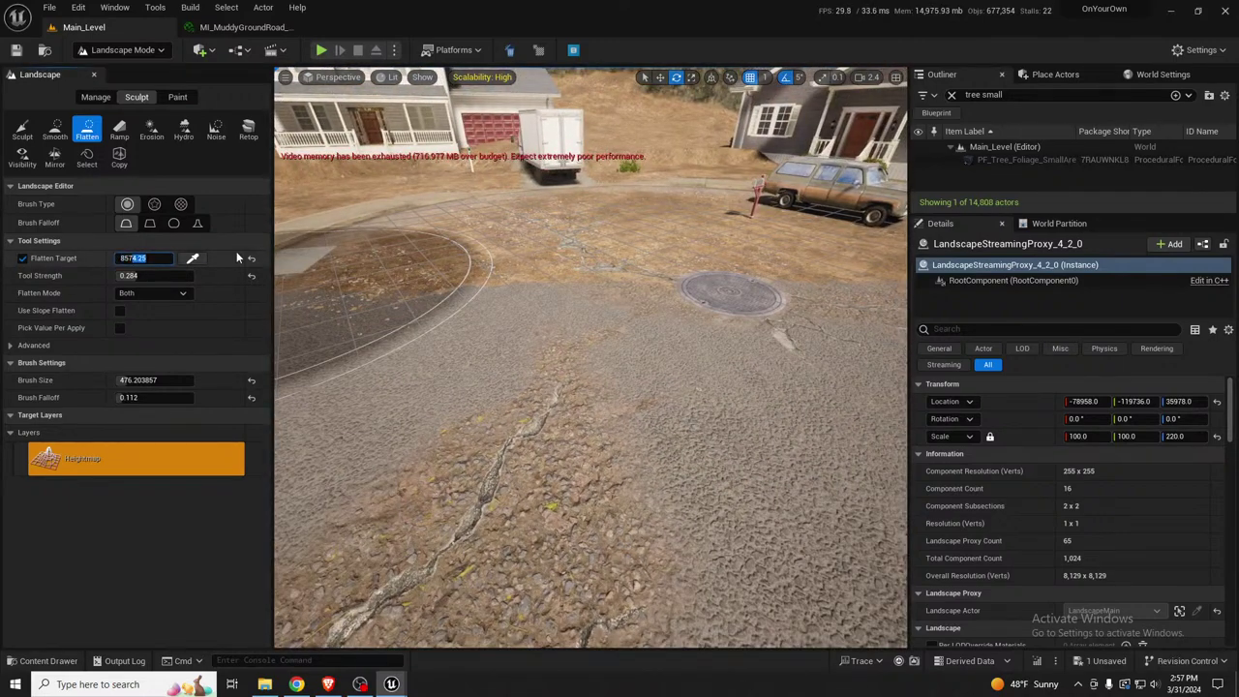
Set the flatten target to 8570 and flatten the dirt showing through the cul-de-sac pavement
type("0")
key("Return")
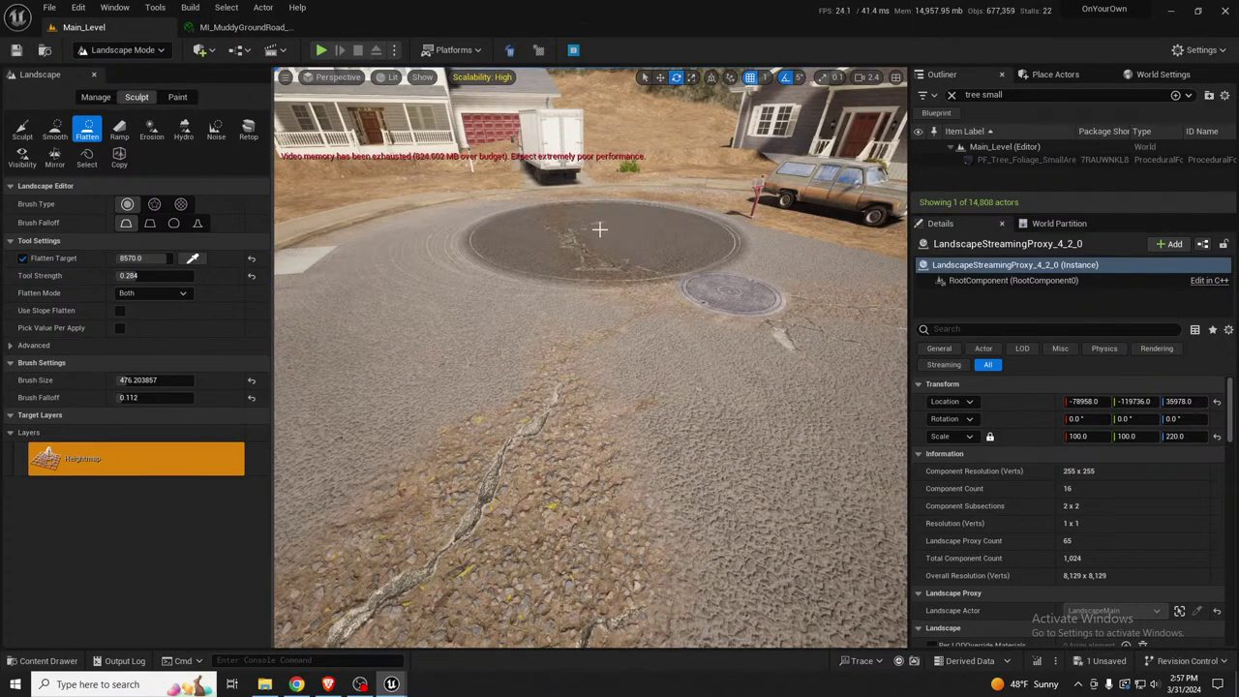
key("w")
right_click_drag(626, 233, 626, 232)
Set the flatten target to 8565 and flatten the terrain across the whole cul-de-sac around the manhole cover
key("e")
left_click(150, 246)
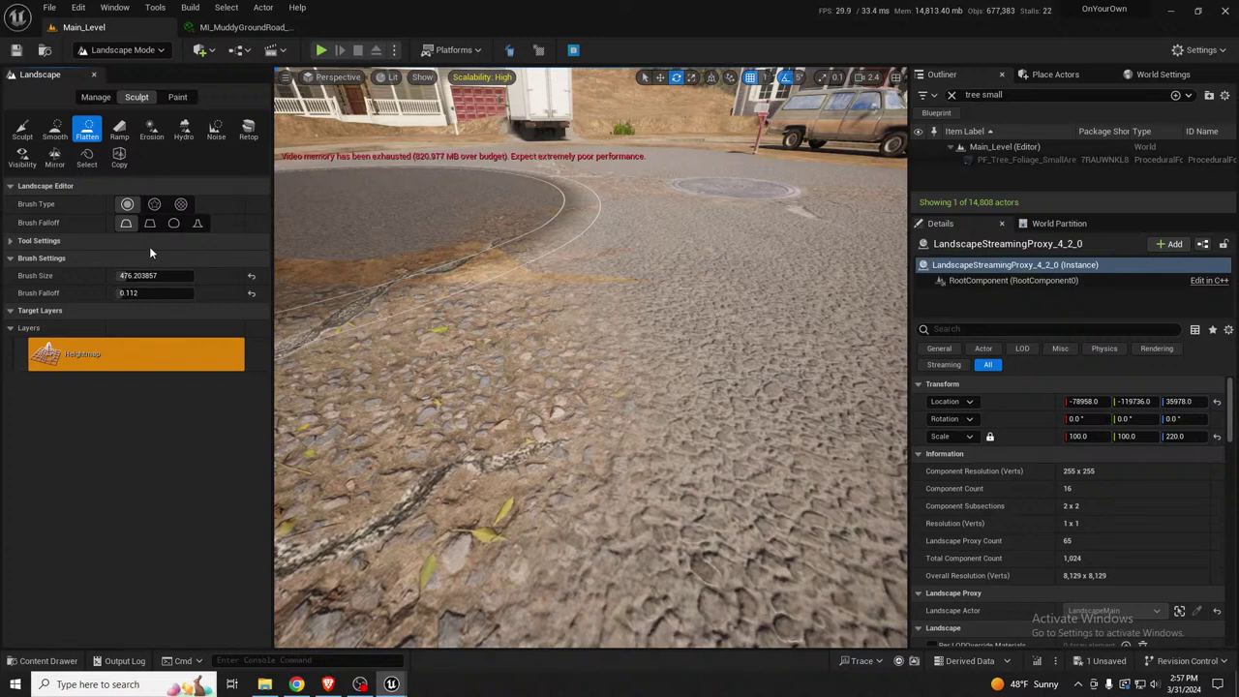
left_click(149, 242)
left_click(139, 259)
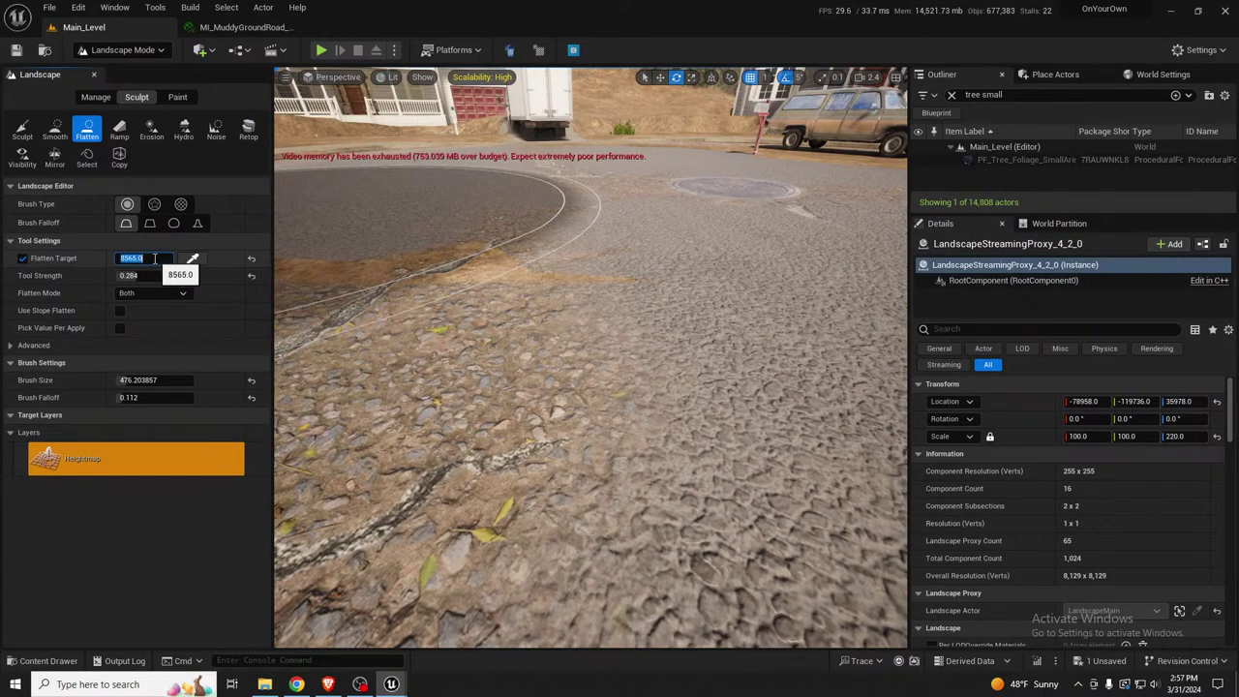
left_click(582, 218)
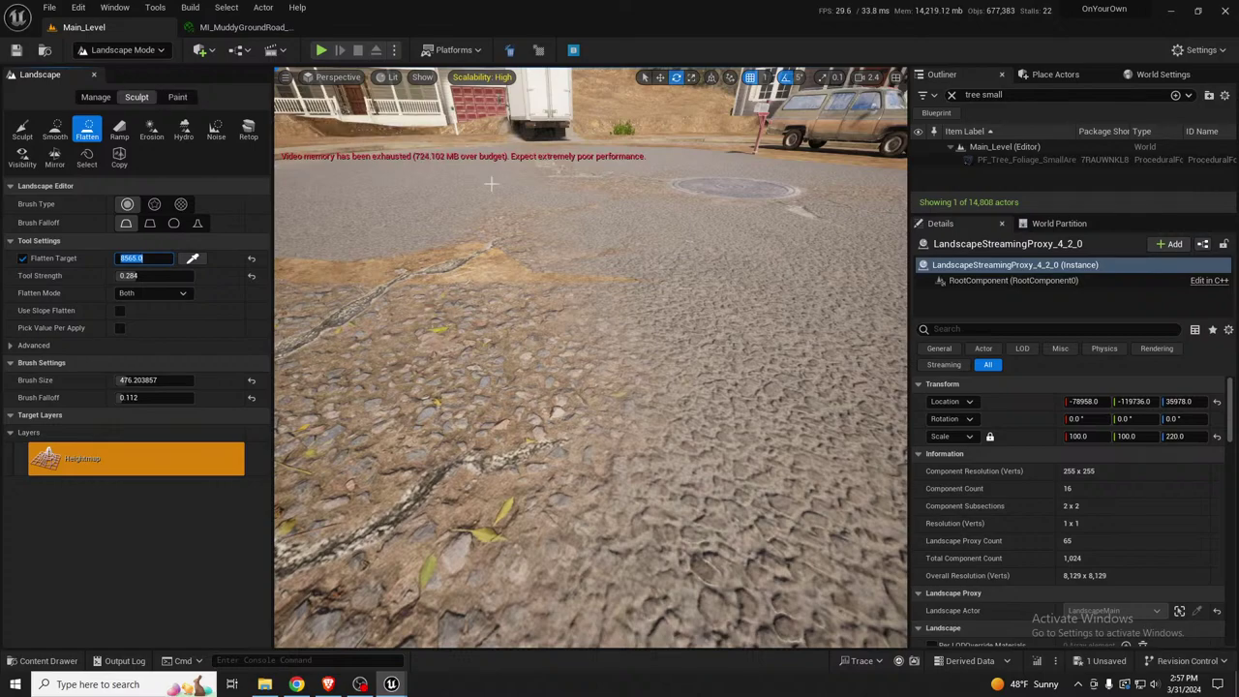
right_click_drag(492, 184, 499, 290)
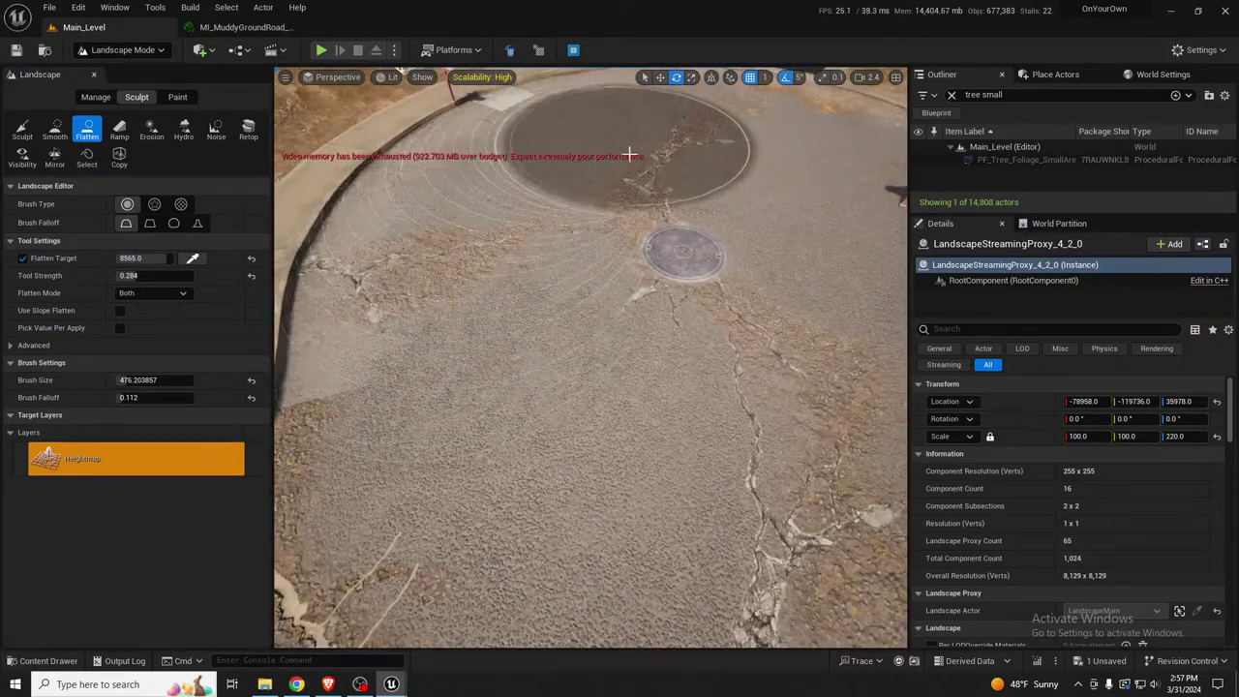
mouse_move(629, 153)
right_mouse_down()
mouse_move(629, 136)
mouse_move(571, 78)
mouse_move(547, 116)
mouse_move(606, 121)
mouse_move(628, 251)
right_mouse_up()
key("w")
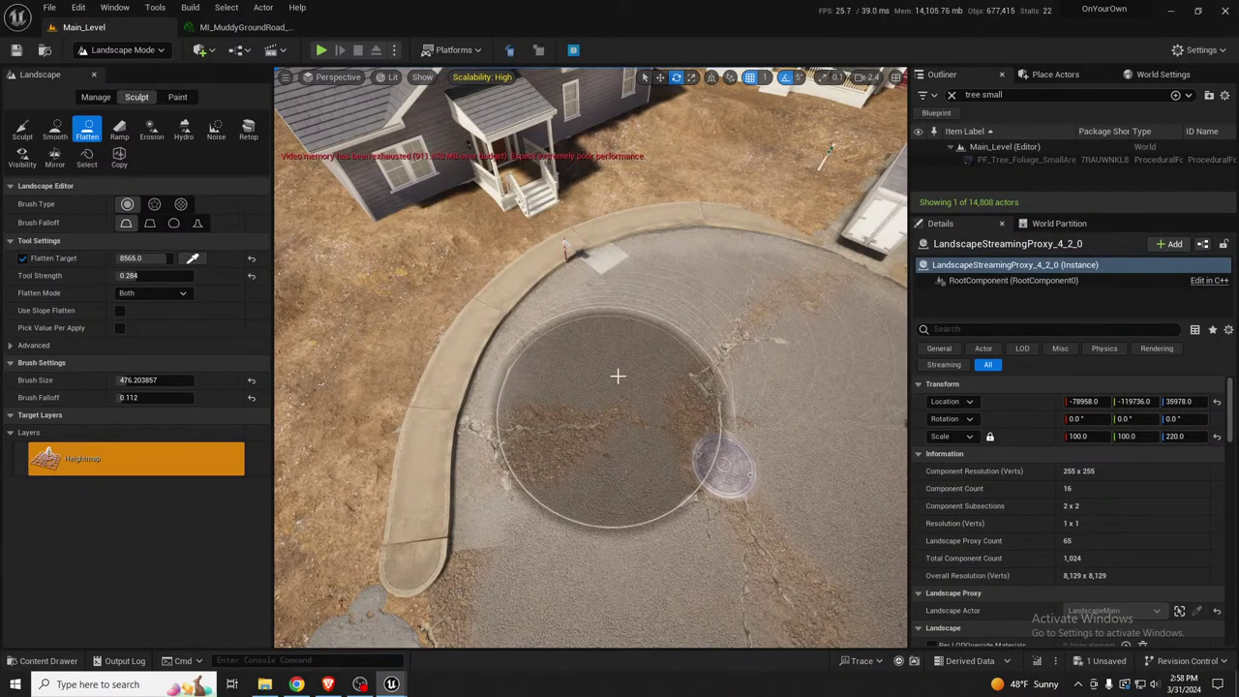
right_click_drag(618, 375, 582, 374)
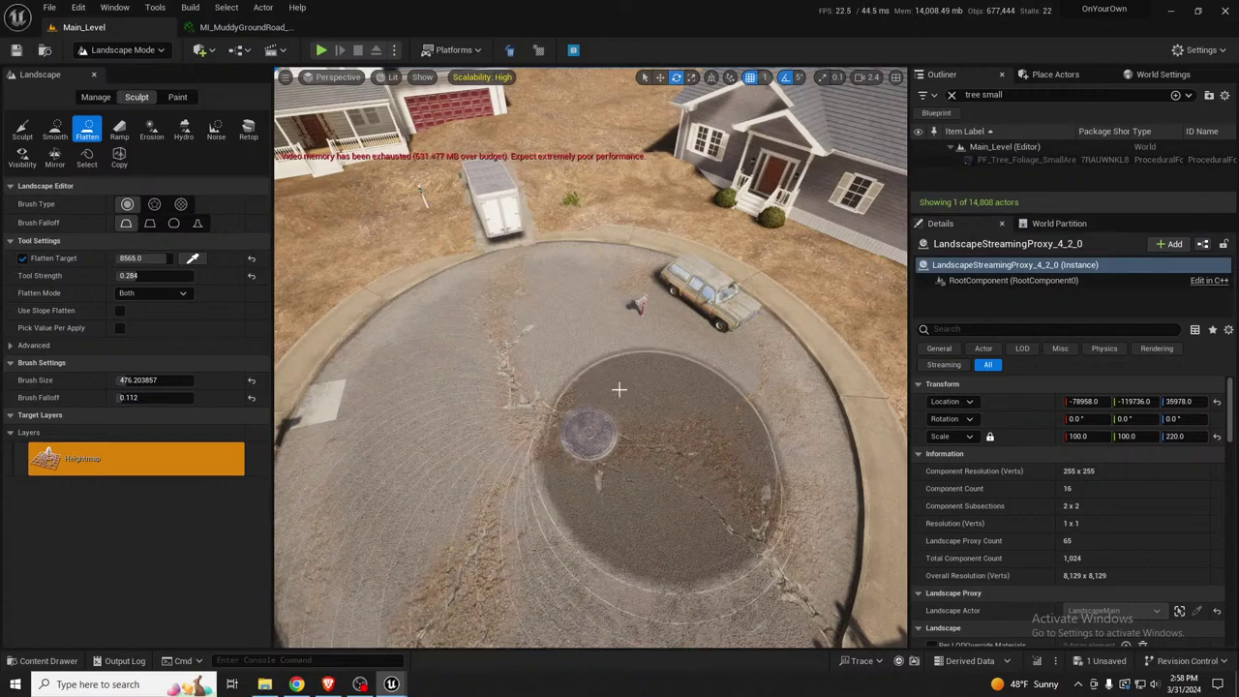
Switch from landscape sculpting to Selection Mode and delete the BP_TelegraphPole_01_A10 pole near the cul-de-sac, accepting the broken reference
key("q")
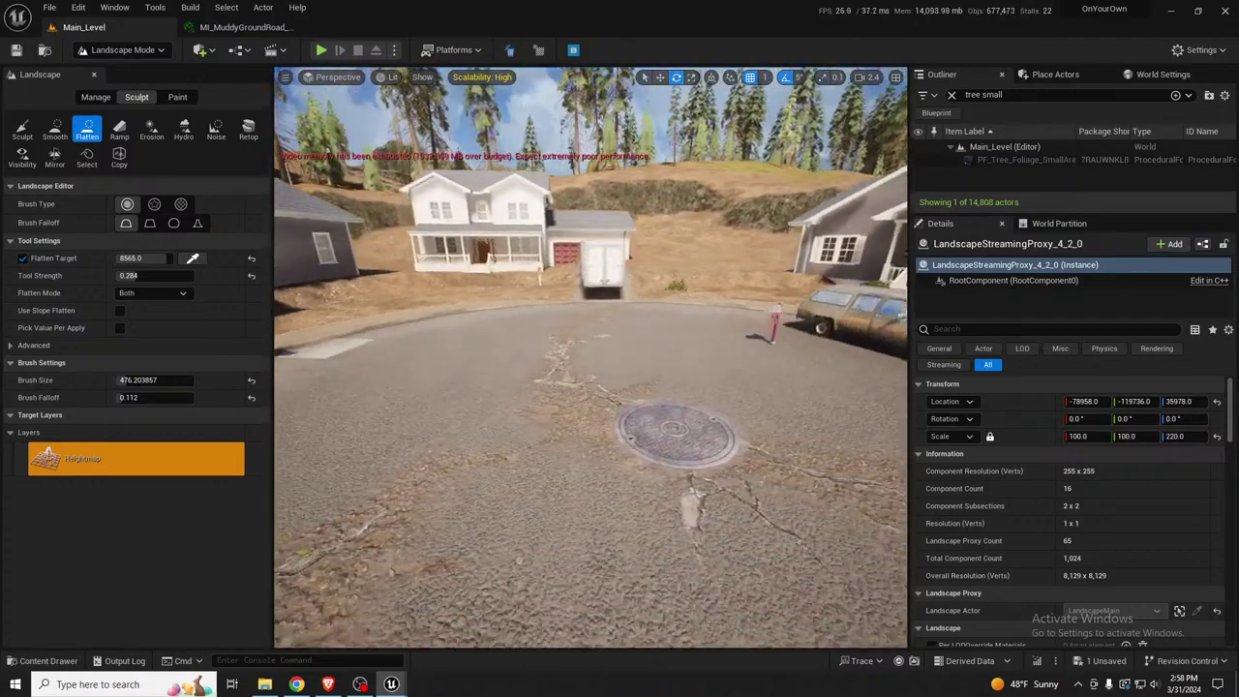
key("e")
mouse_move(572, 368)
right_mouse_down()
mouse_move(420, 371)
mouse_move(504, 389)
right_mouse_up()
key("w")
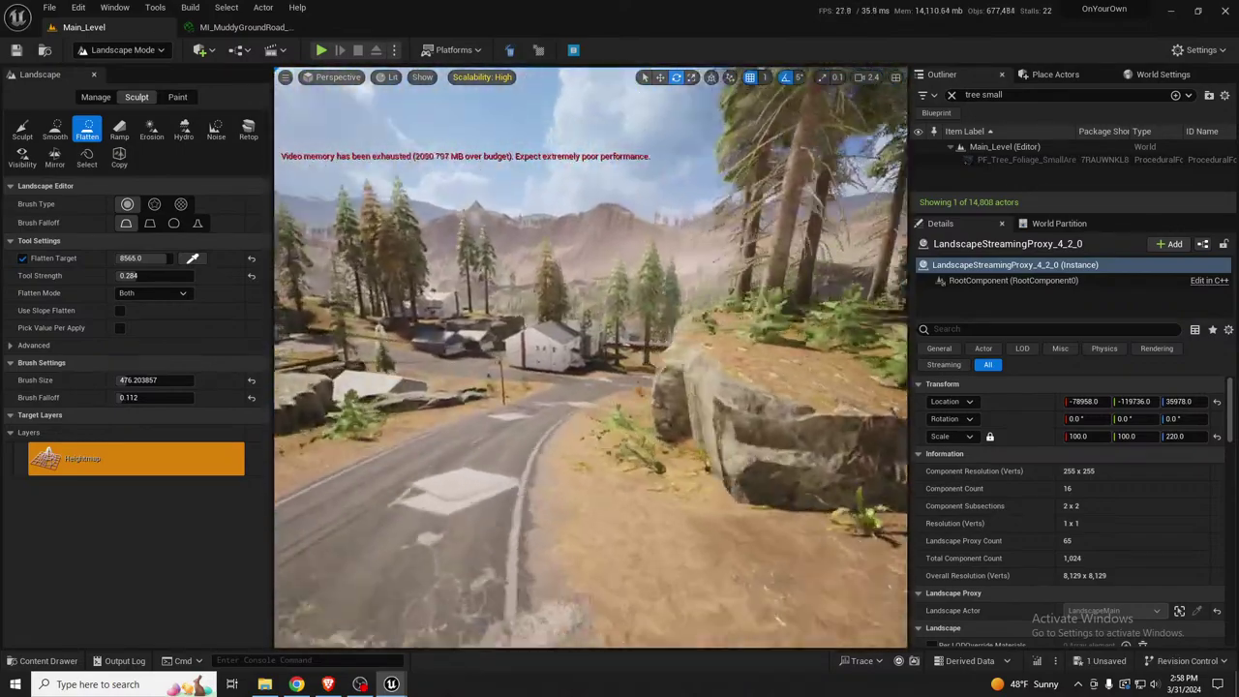
right_click_drag(403, 371, 477, 358)
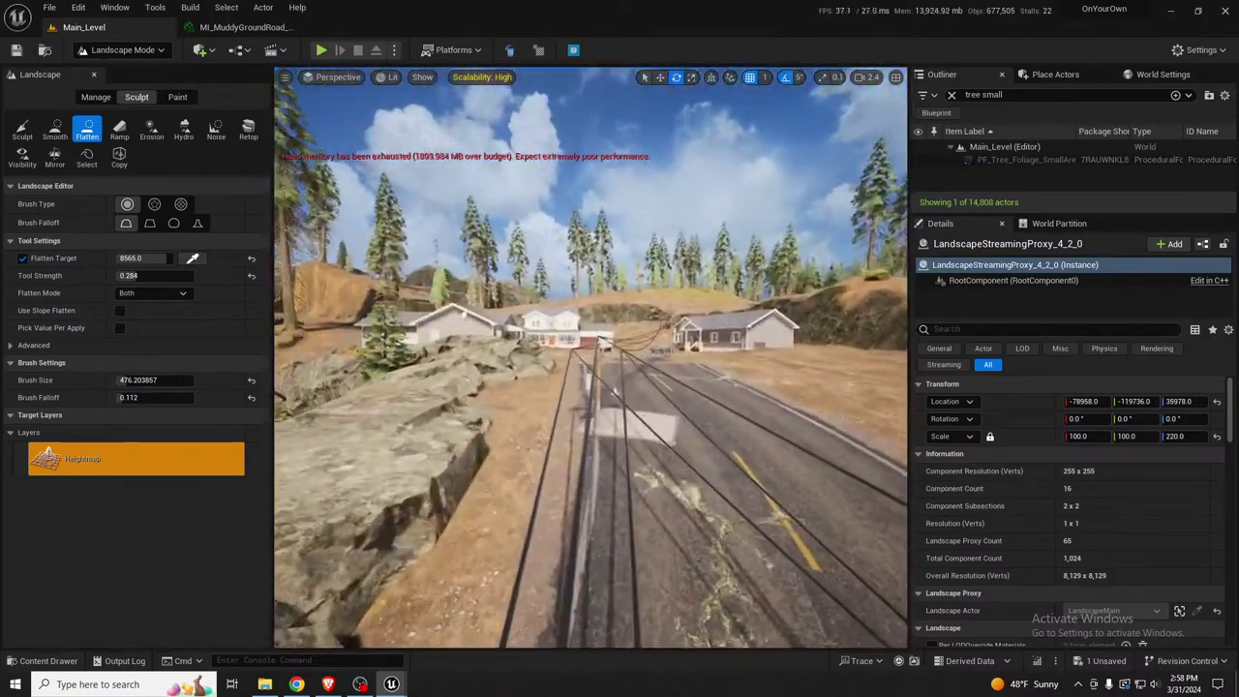
key("shift+1")
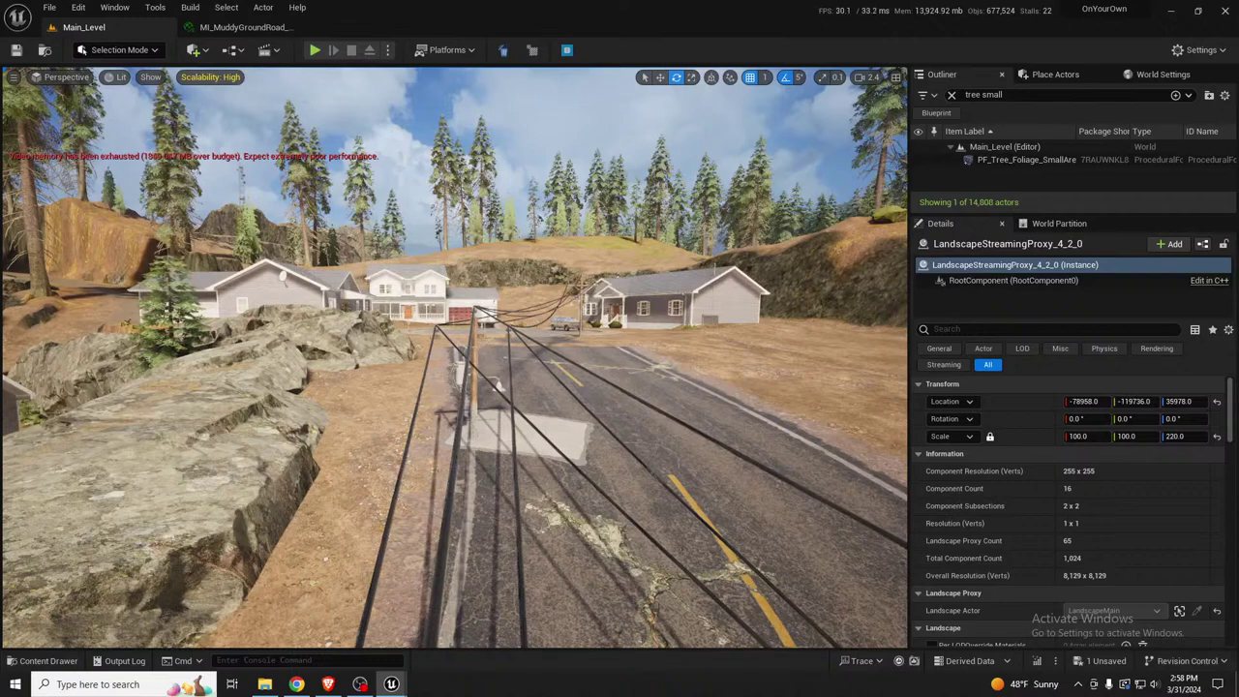
left_click(469, 379)
key("a")
mouse_move(502, 517)
right_mouse_down()
mouse_move(493, 525)
mouse_move(521, 504)
right_mouse_up()
key("w")
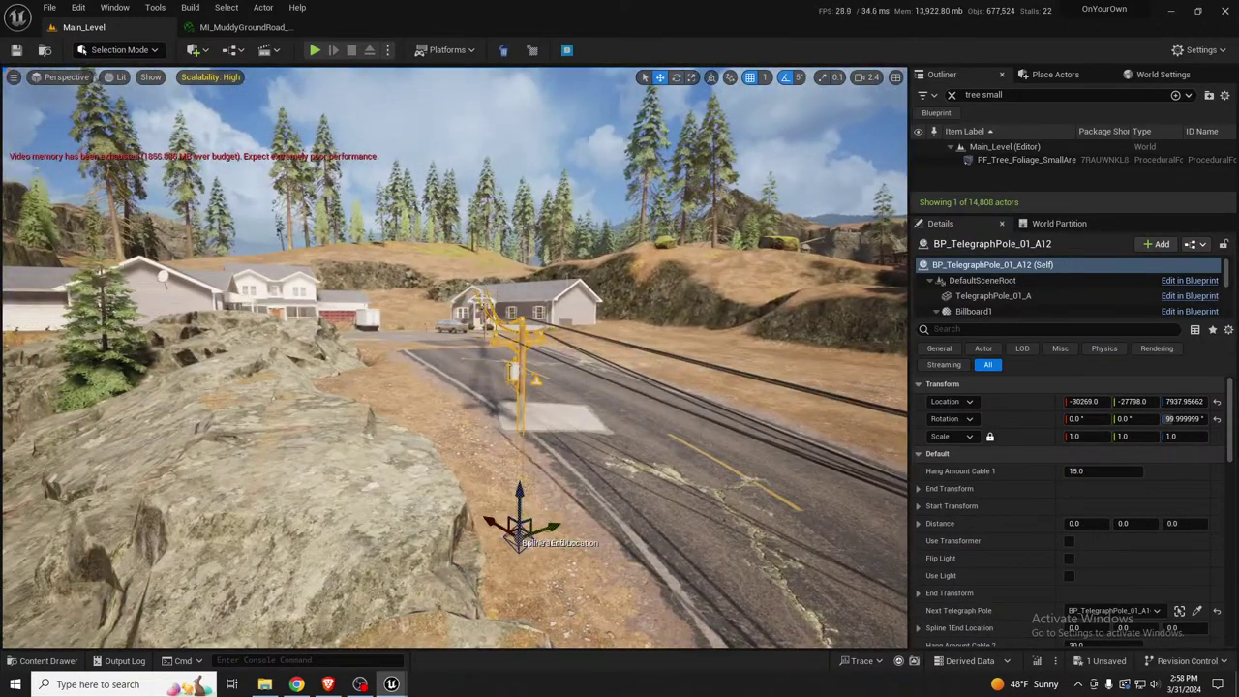
key("Delete")
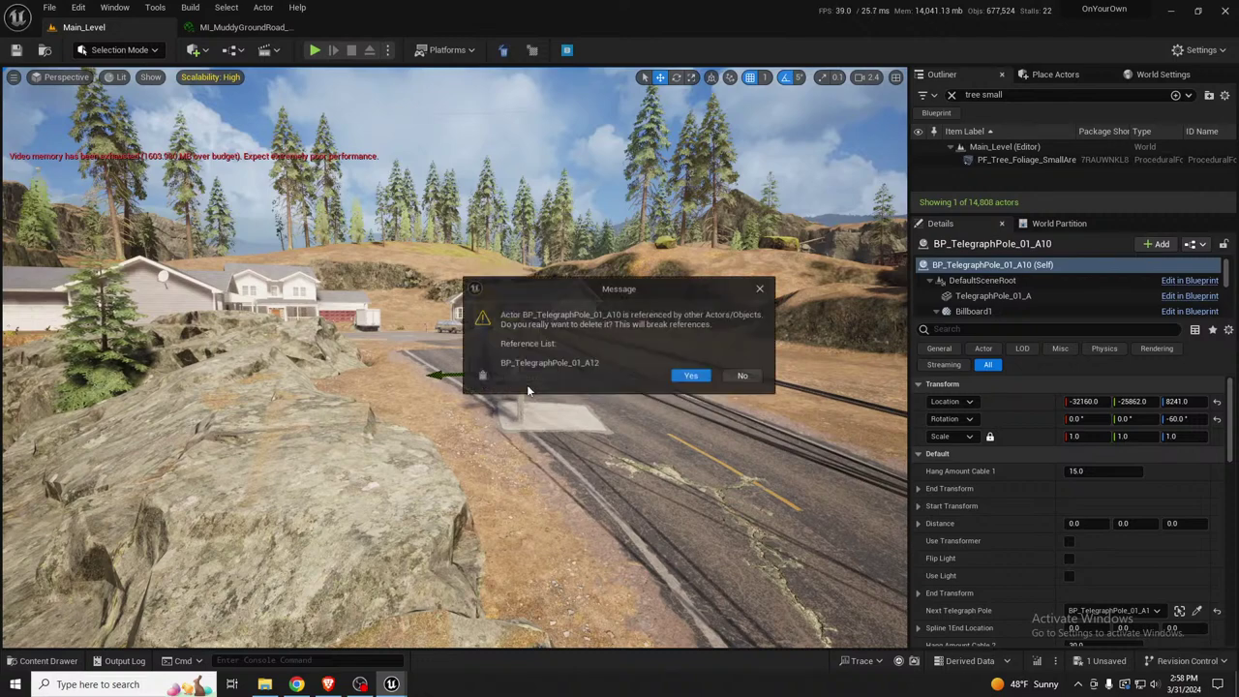
left_click(690, 377)
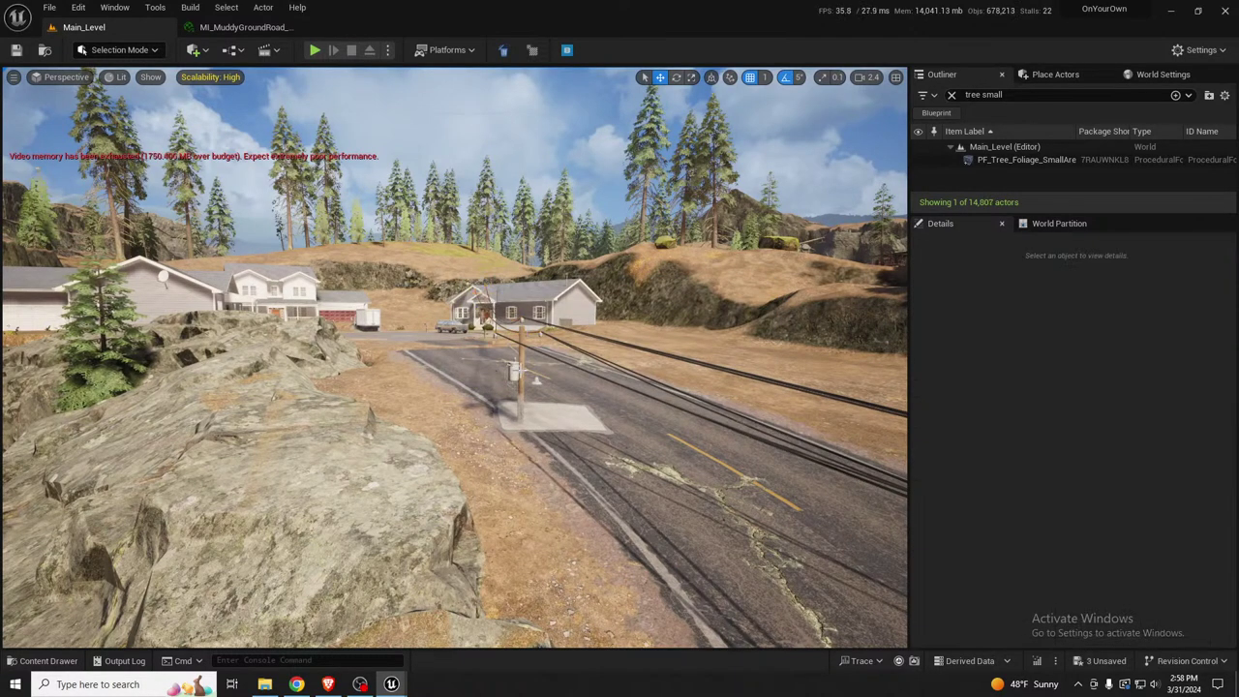
Raise the sunken roadside telegraph pole and move it beside the large rocks, to about X -30000, Y -27751, Z 8359
left_click(514, 393)
left_click_drag(533, 518, 477, 426)
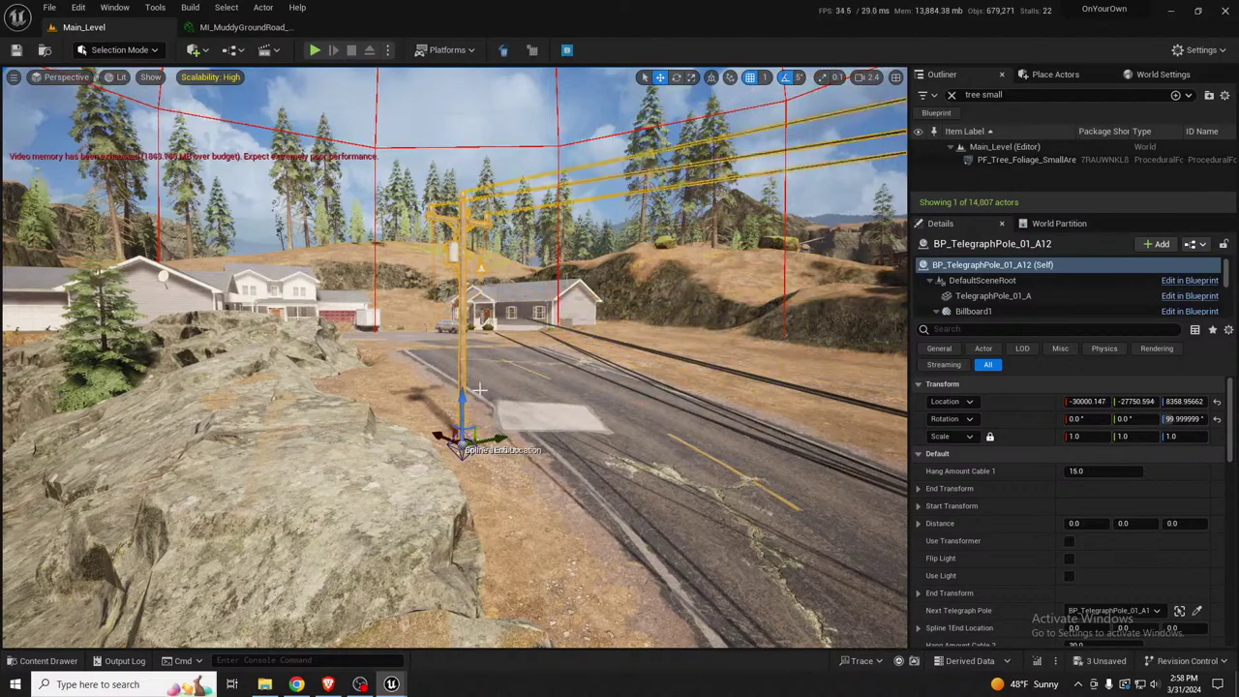
mouse_move(477, 426)
right_mouse_down()
mouse_move(620, 465)
mouse_move(692, 465)
mouse_move(668, 359)
mouse_move(722, 363)
mouse_move(784, 445)
mouse_move(477, 426)
right_mouse_up()
Delete the BP_TelegraphPole_01_A13 pole standing among the bushes beside the curved road
left_click(351, 430)
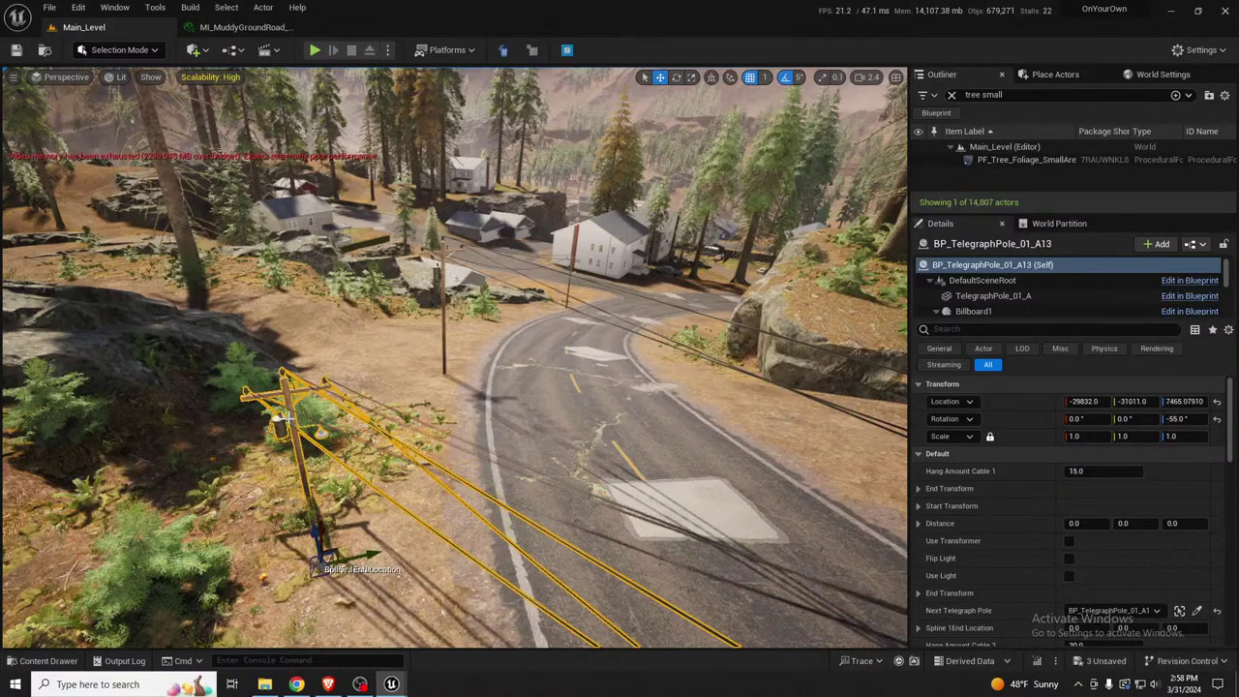
key("Delete")
key("Return")
Move the BP_TelegraphPole_01_A14 pole onto the dirt along the road's curve, to about X -28517, Y -31504, Z 7585
right_click_drag(734, 378, 734, 379)
right_click_drag(257, 530, 257, 529)
left_click(275, 505)
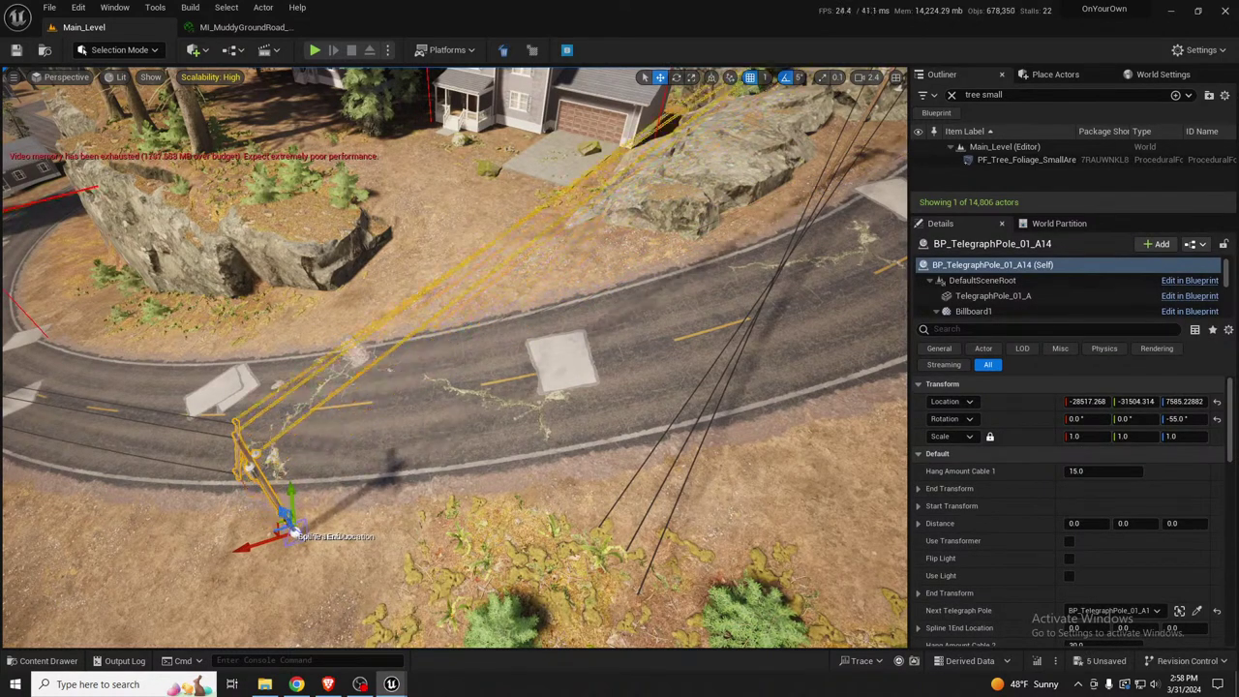
right_click_drag(293, 531, 294, 531)
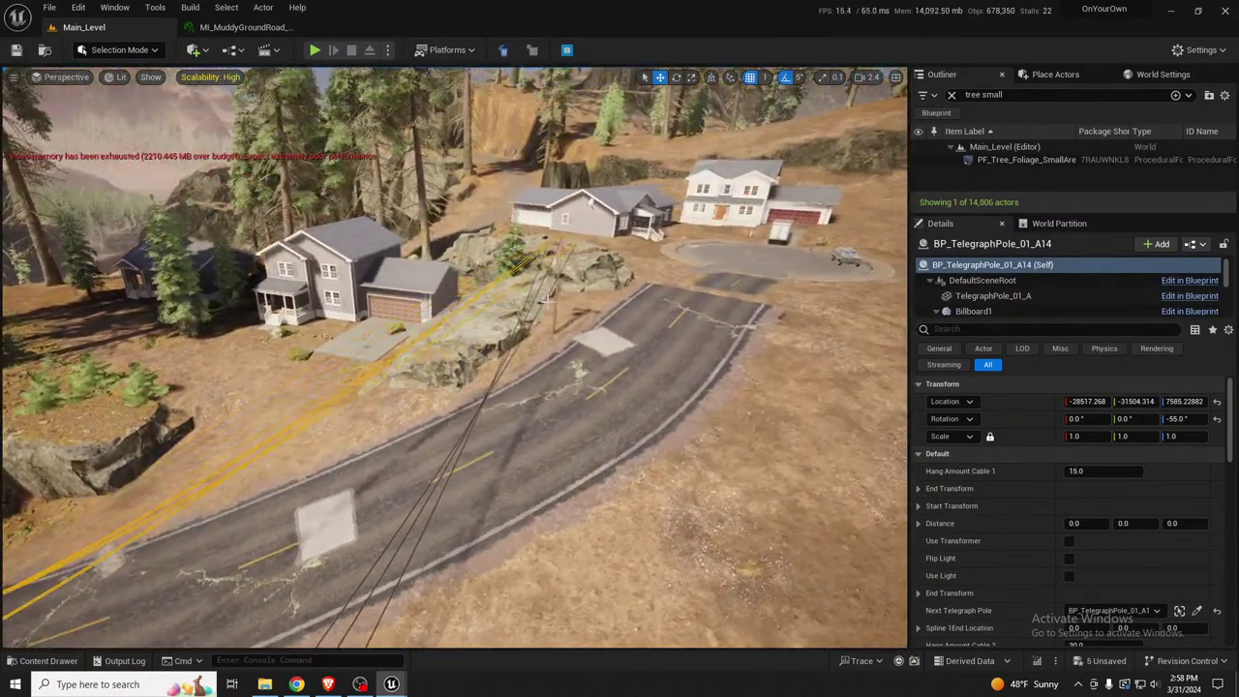
Lower the telegraph pole by the large rocks to about Z 8348 and rotate it to about -65° around Z
left_click_drag(559, 296, 559, 299)
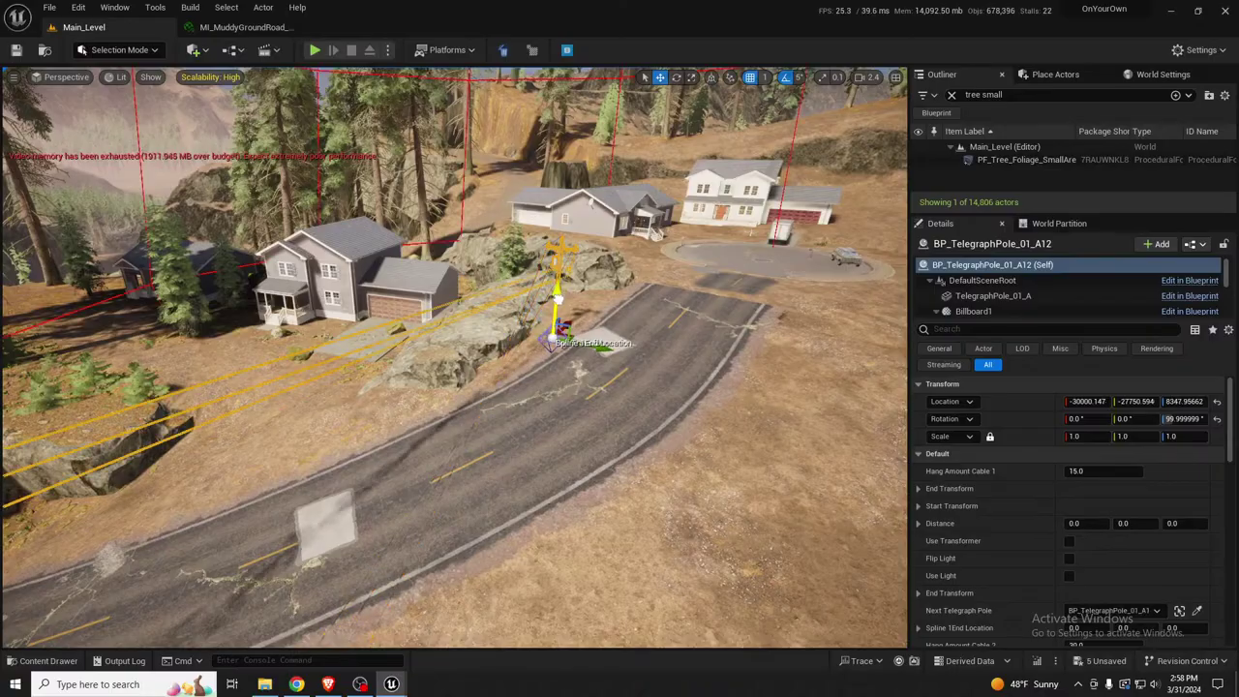
right_click_drag(600, 302, 600, 302)
key("e")
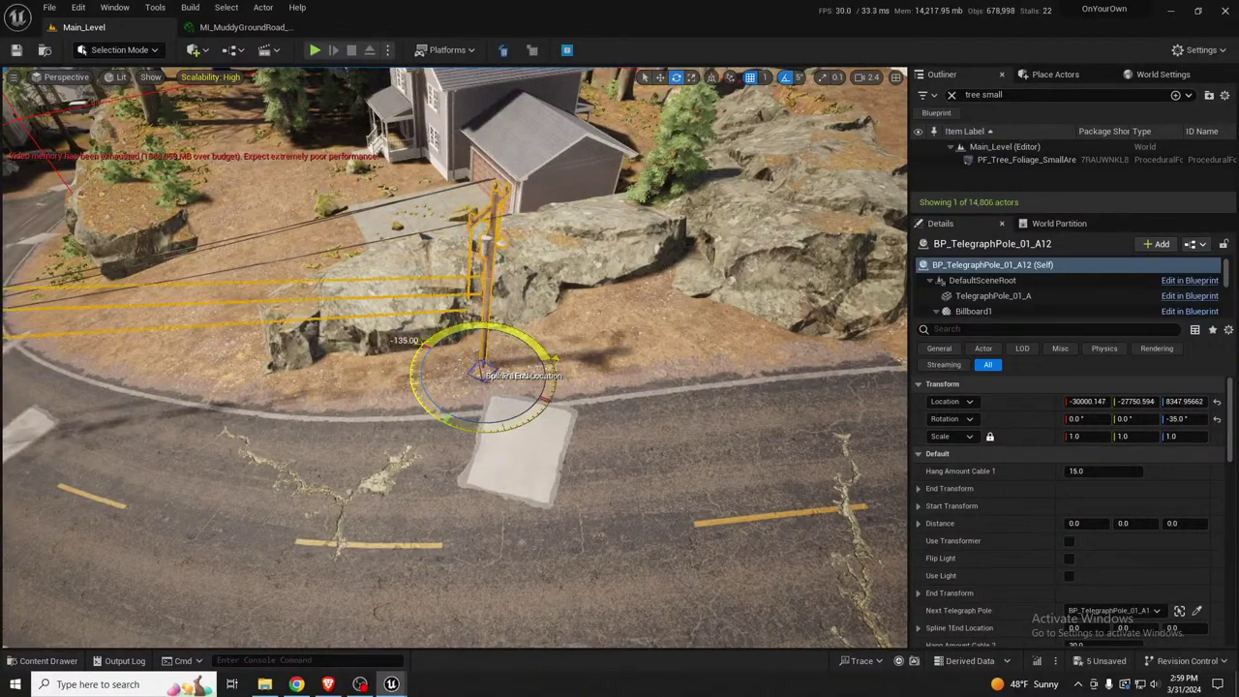
right_click_drag(450, 388, 450, 389)
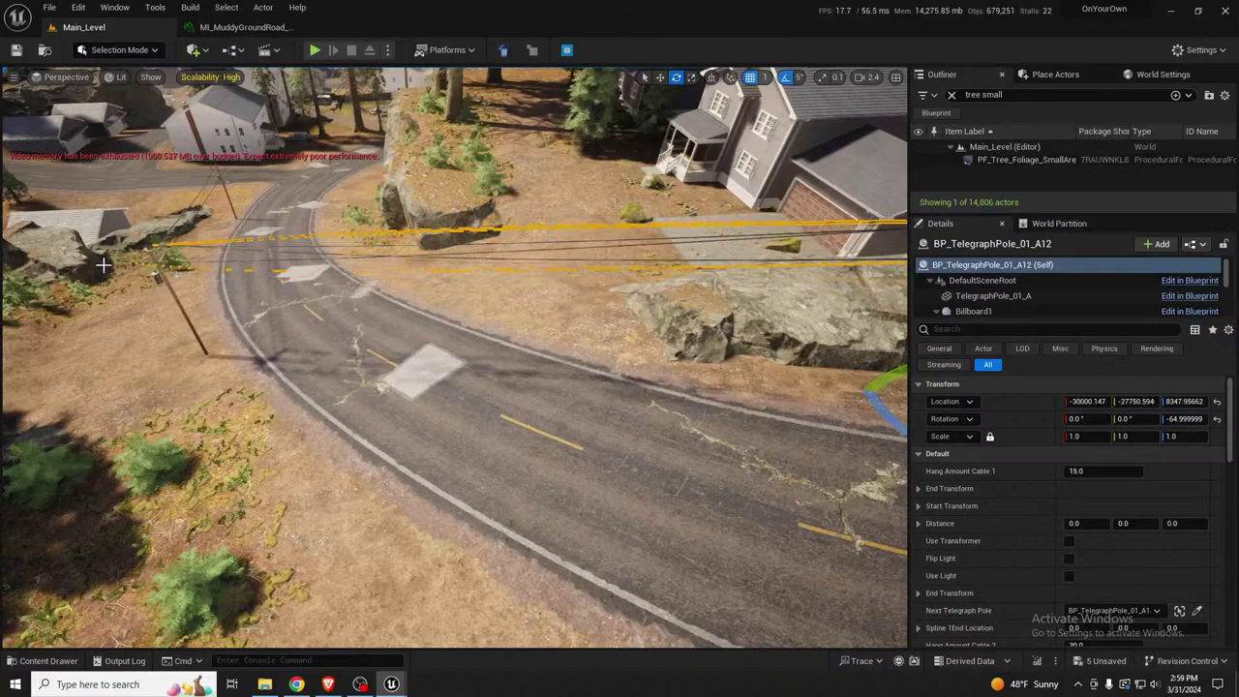
Lower the BP_TelegraphPole_01_A14 pole beside the road's curve to about Z 7566
left_click(177, 301)
left_click(177, 300)
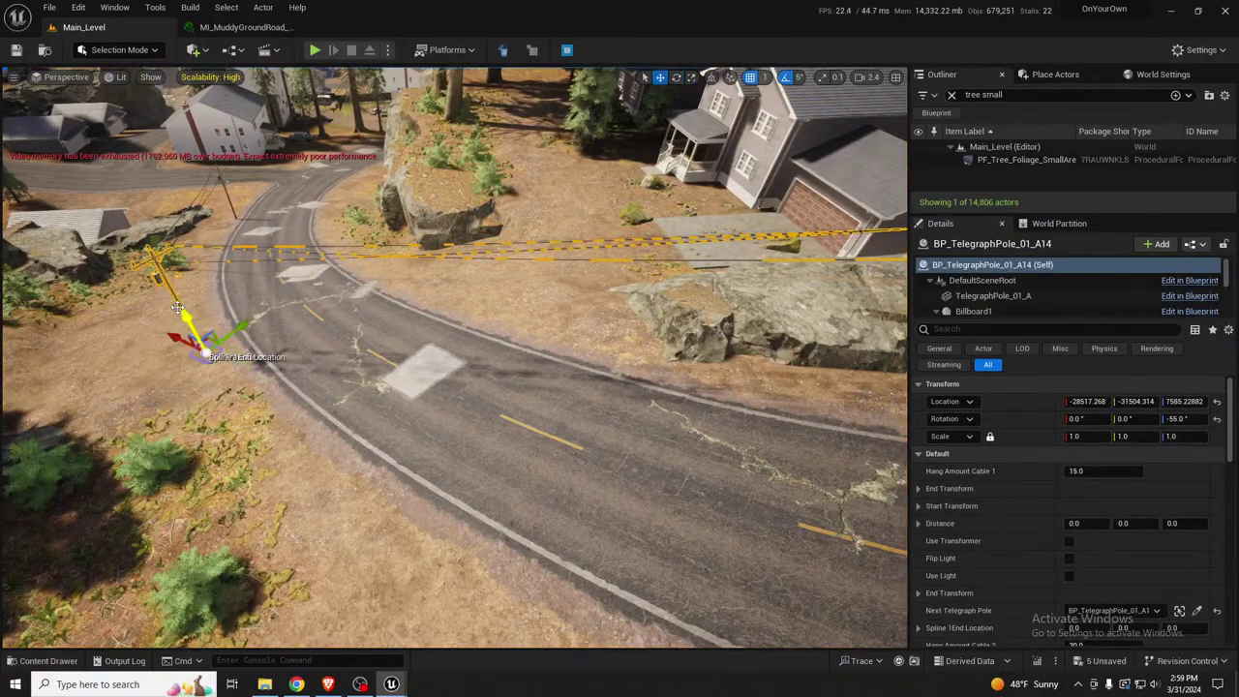
right_click_drag(205, 315, 205, 315)
key("w")
key("w")
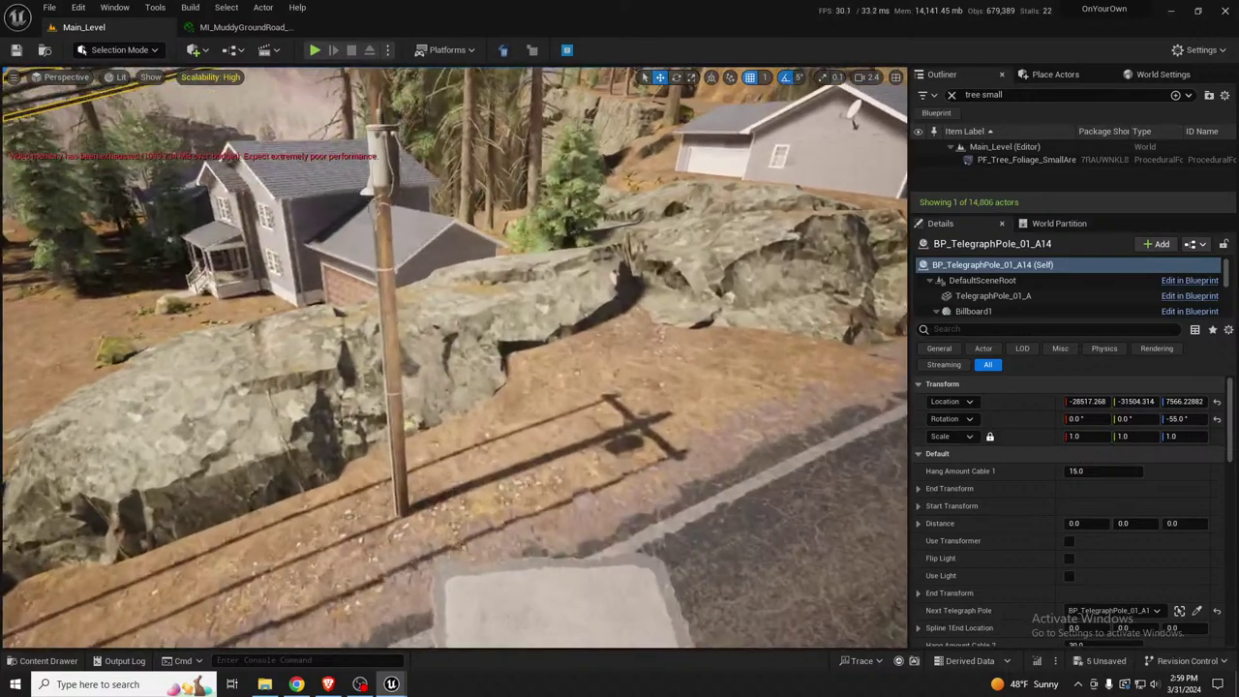
Check the Next Telegraph Pole links of the A12 and A14 poles and the wires running between them
left_click(388, 256)
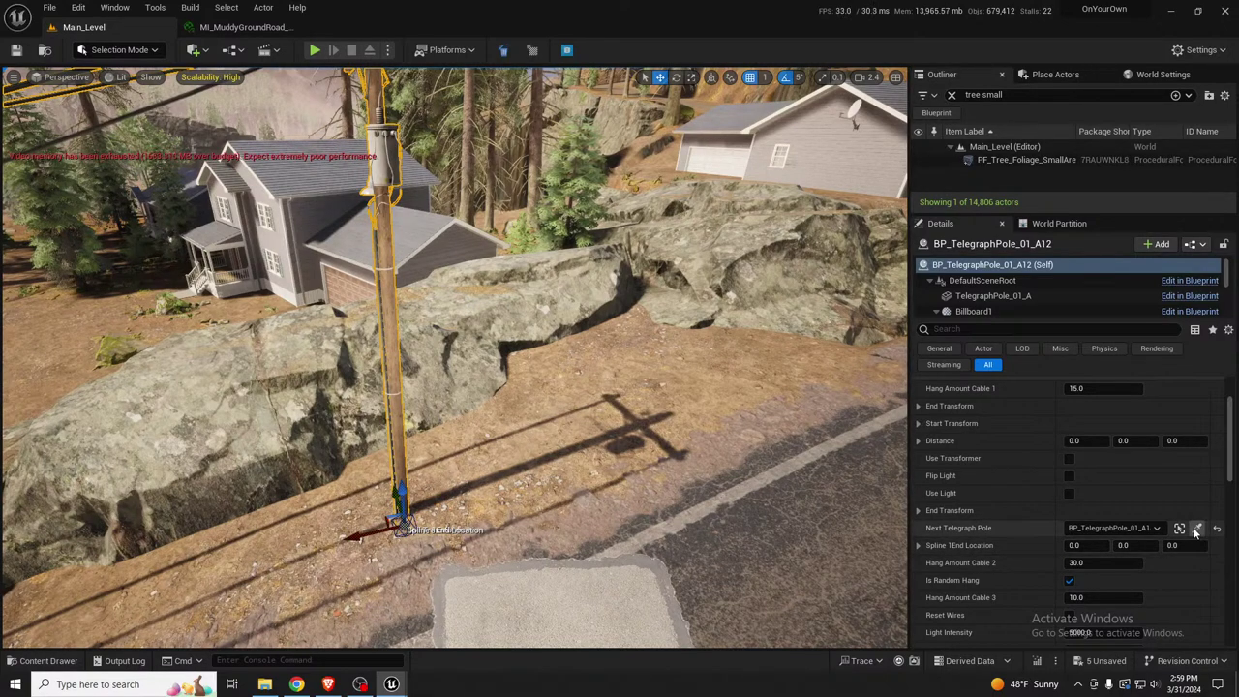
left_click(1159, 530)
left_click(1053, 300)
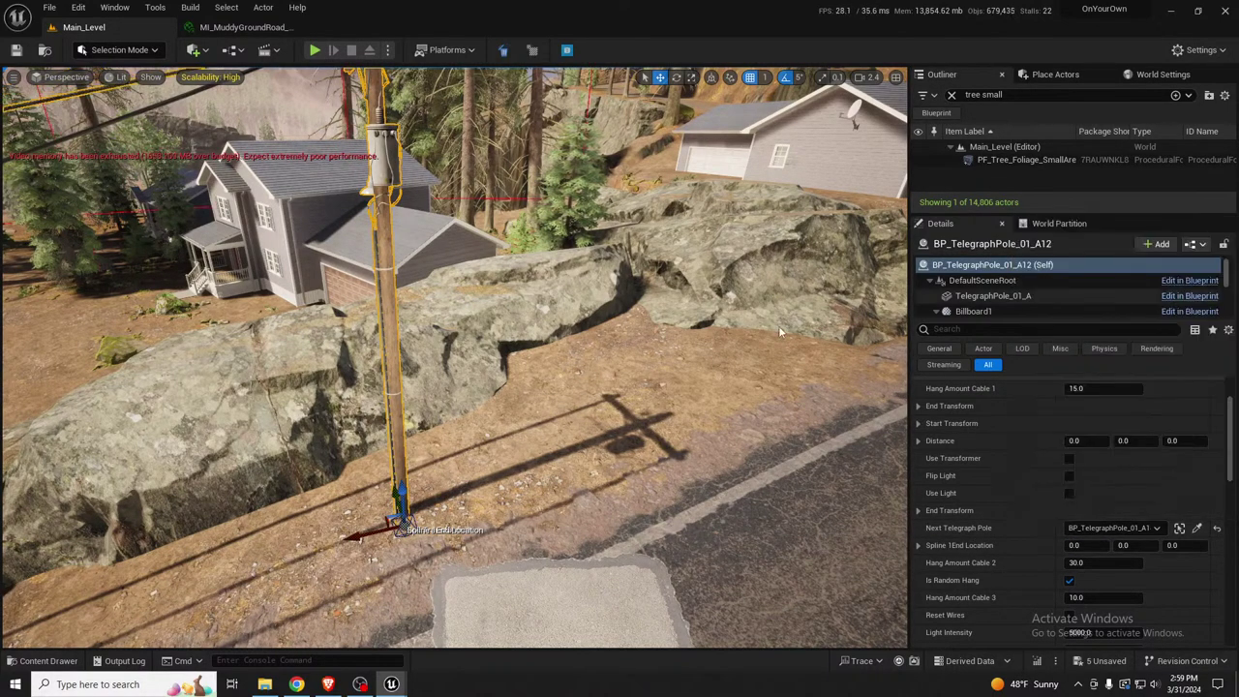
right_click_drag(664, 346, 450, 378)
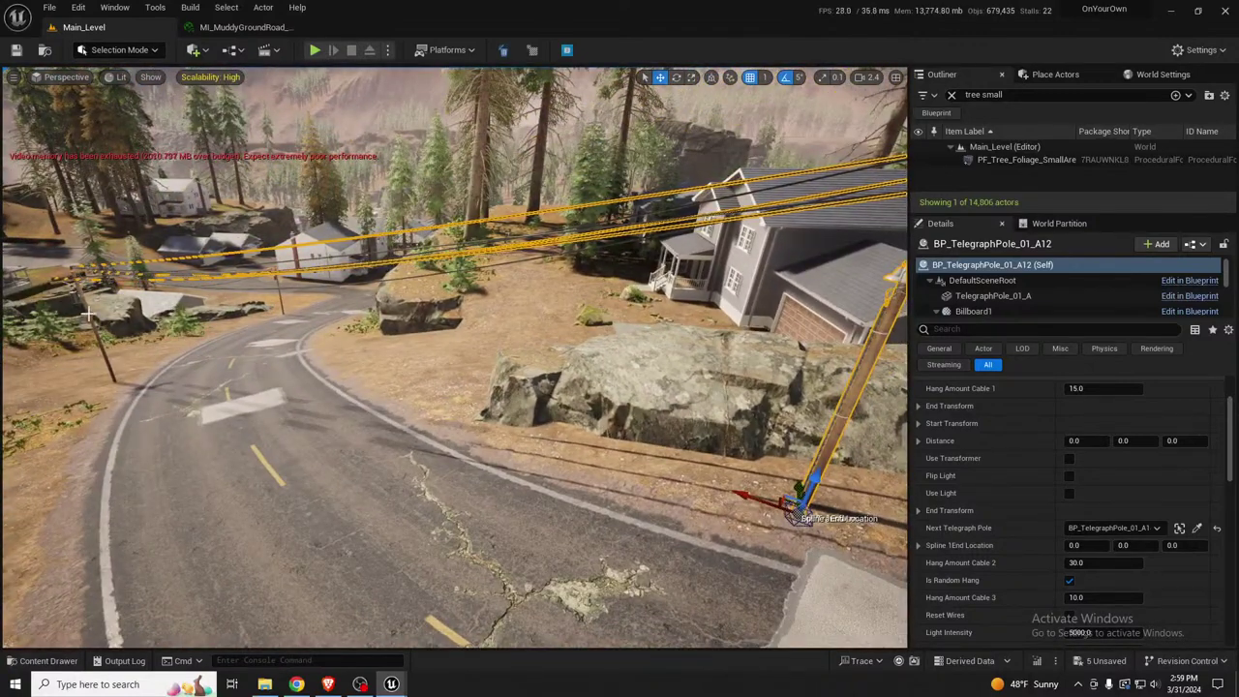
left_click(140, 329)
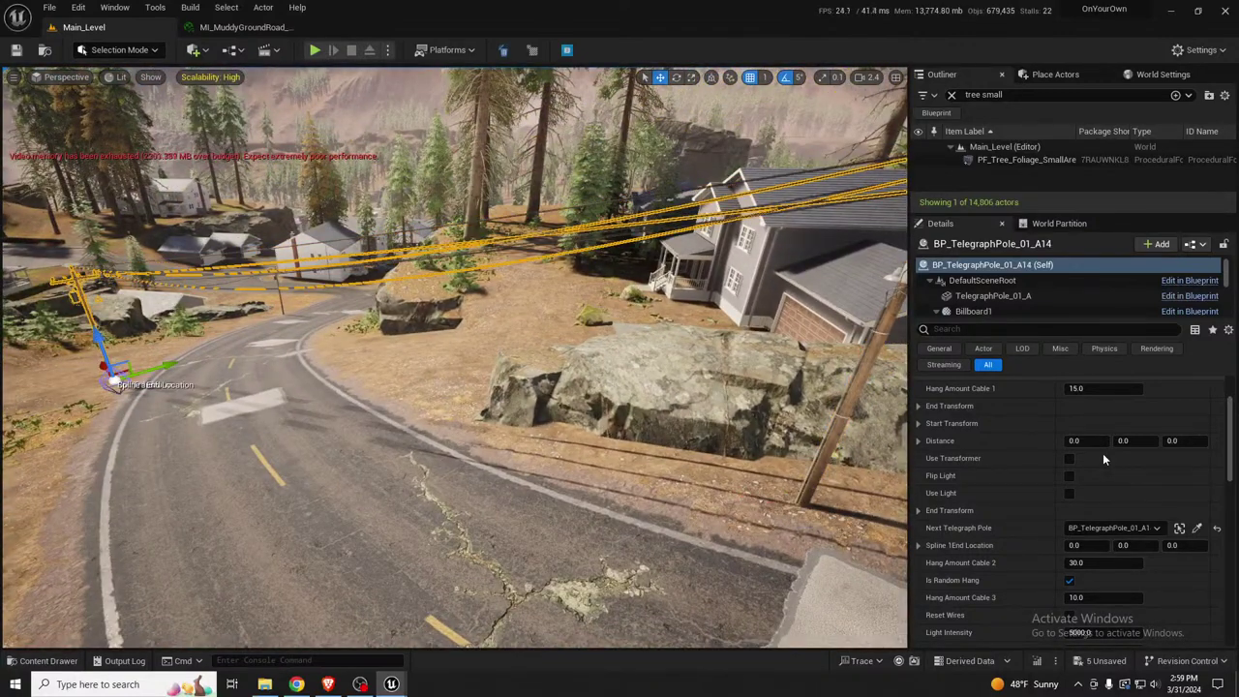
left_click(1154, 528)
left_click(1042, 295)
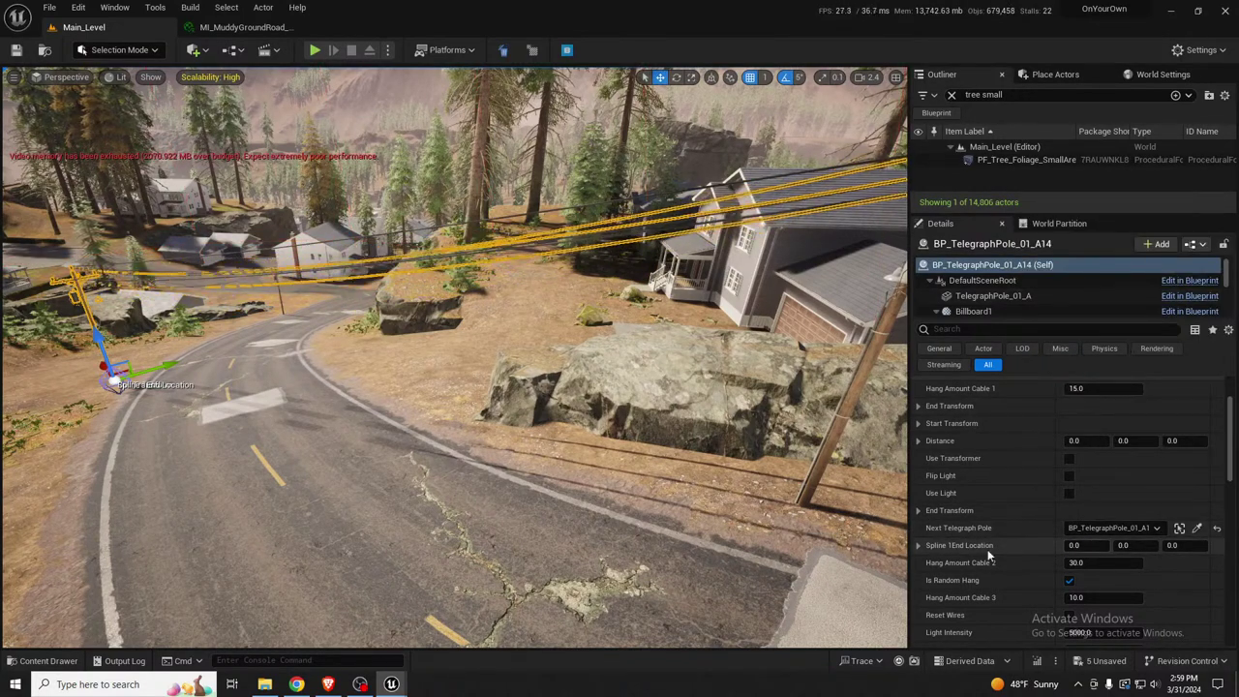
right_click_drag(717, 484, 774, 537)
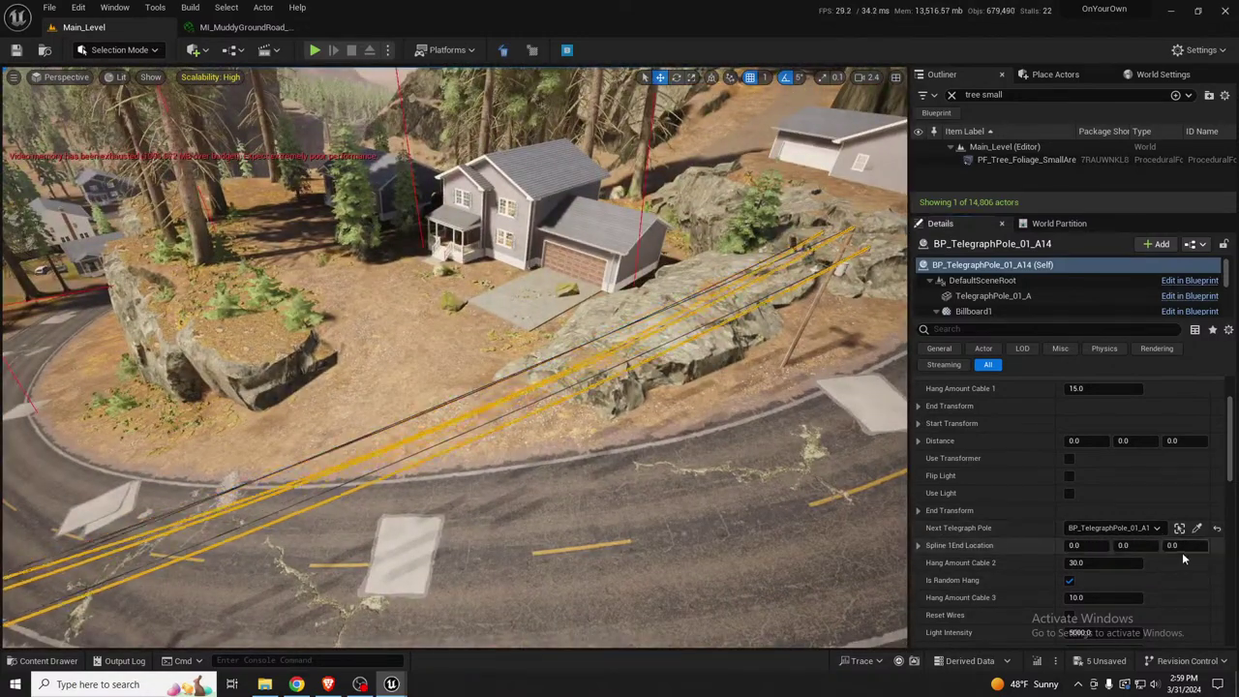
right_click_drag(692, 433, 668, 455)
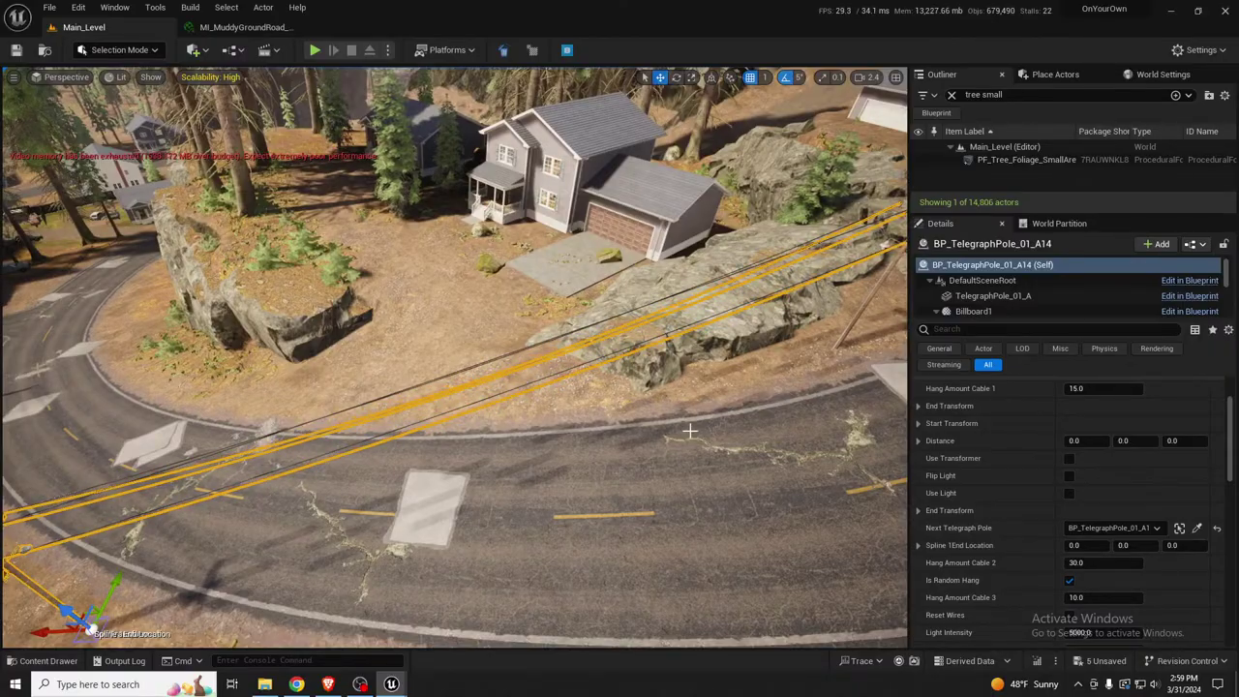
Survey the whole map from above, including its roads, and return to the residential road with the telegraph poles
right_click_drag(692, 433, 870, 565)
scroll(692, 434, "up", 5)
key("s")
scroll(692, 434, "up", 10)
key("s")
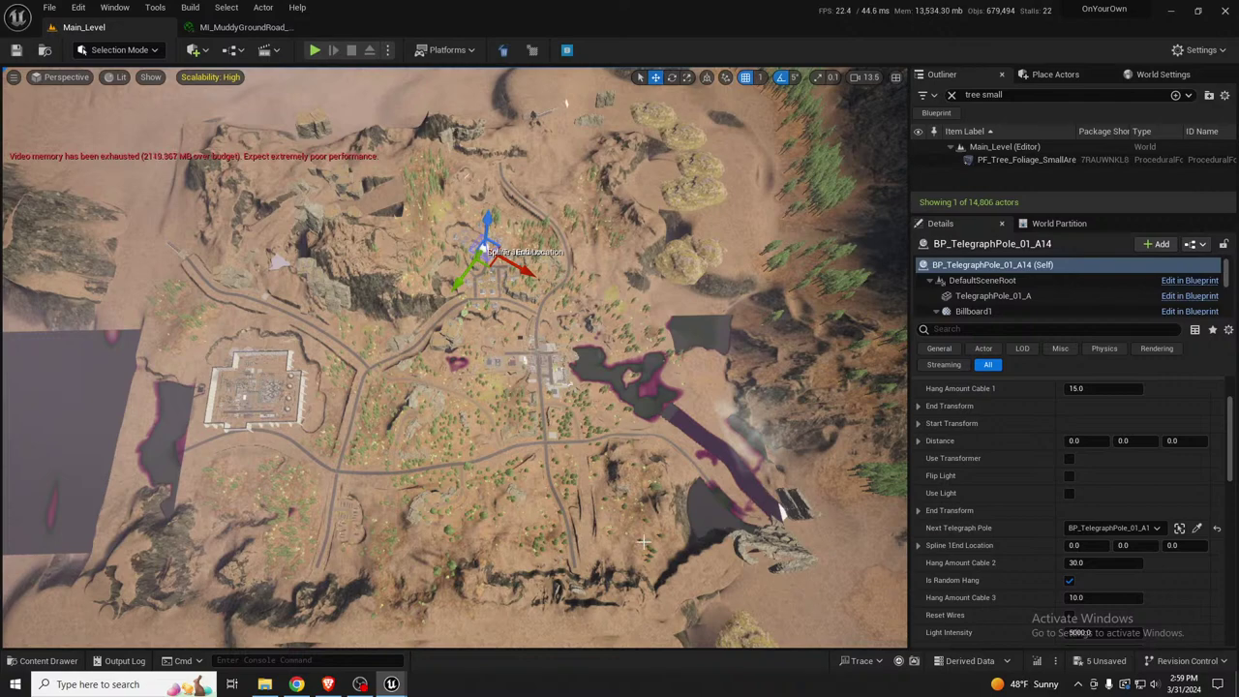
right_click_drag(639, 542, 639, 494)
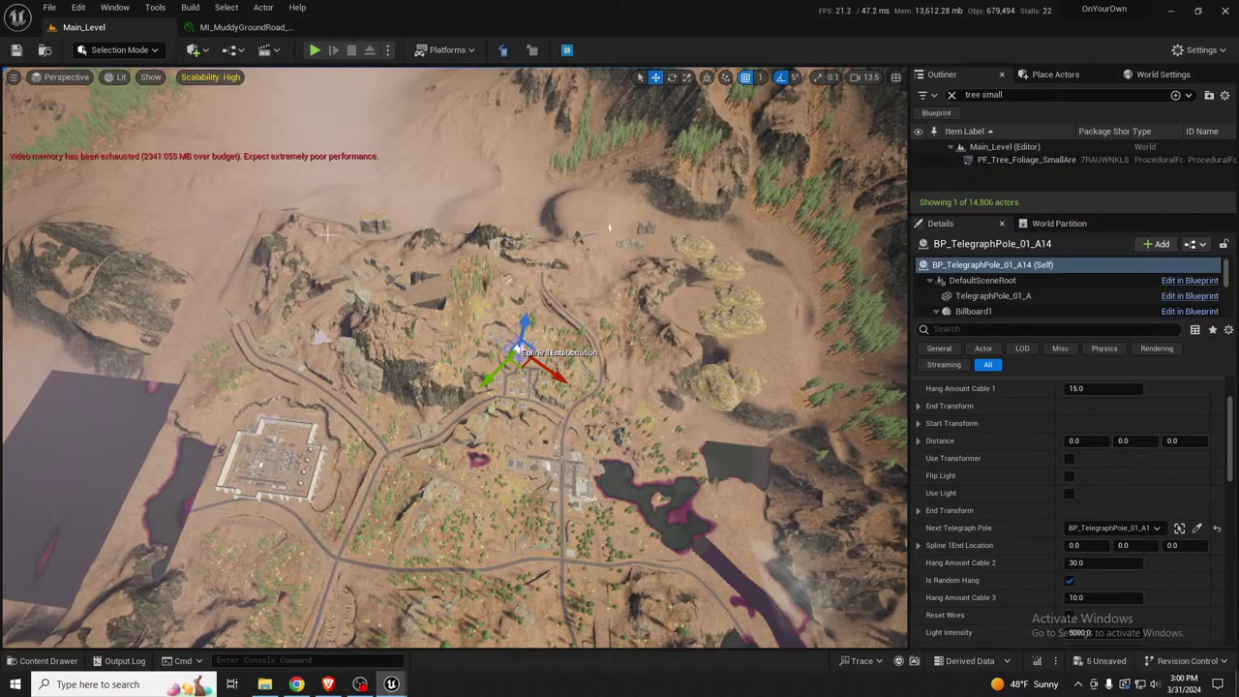
right_click_drag(639, 494, 647, 561)
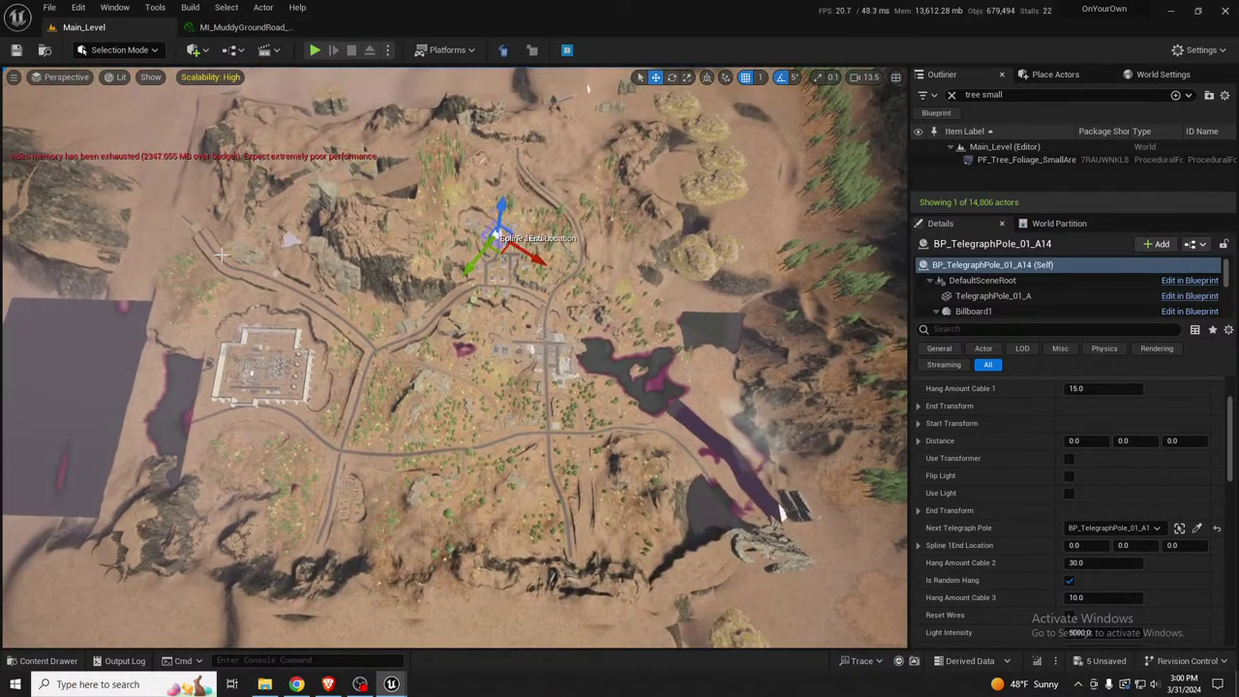
right_click_drag(623, 402, 508, 385)
scroll(622, 402, "down", 1)
key("w")
scroll(623, 401, "up", 1)
key("w")
right_click_drag(567, 426, 557, 426)
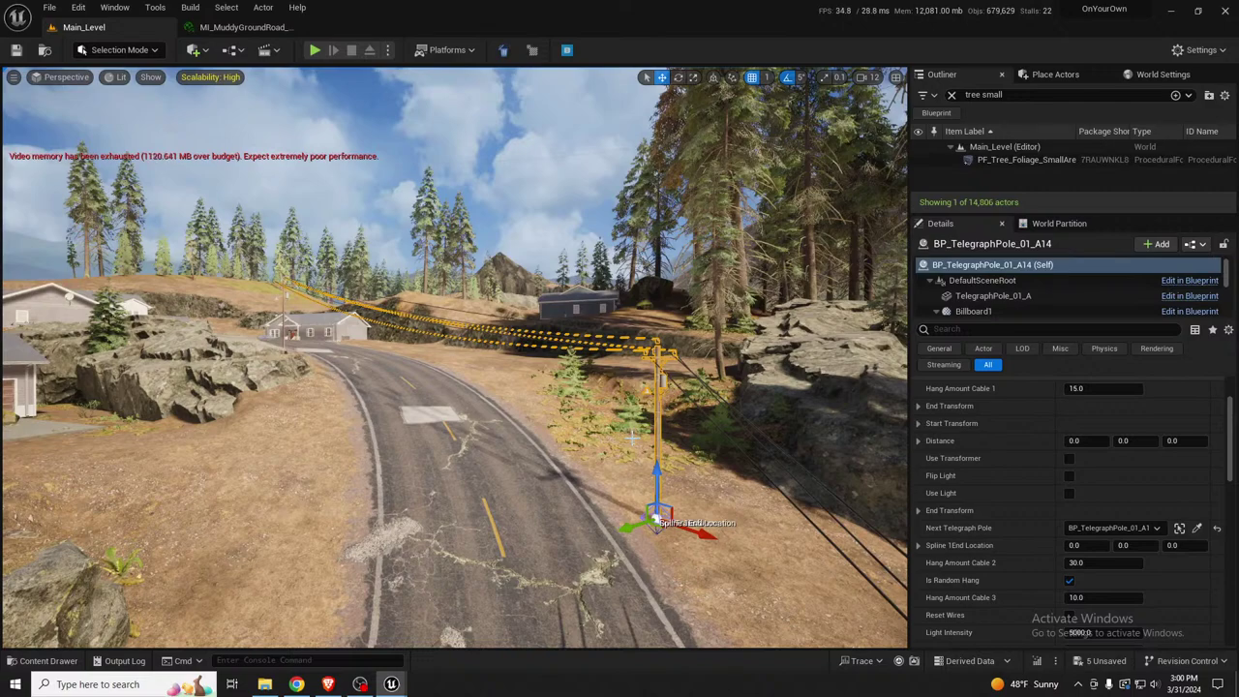
right_click_drag(557, 426, 547, 499)
right_click_drag(504, 435, 487, 434)
Select the landscape around the cul-de-sac and switch to Landscape mode with the Flatten sculpting tool
left_click(287, 309)
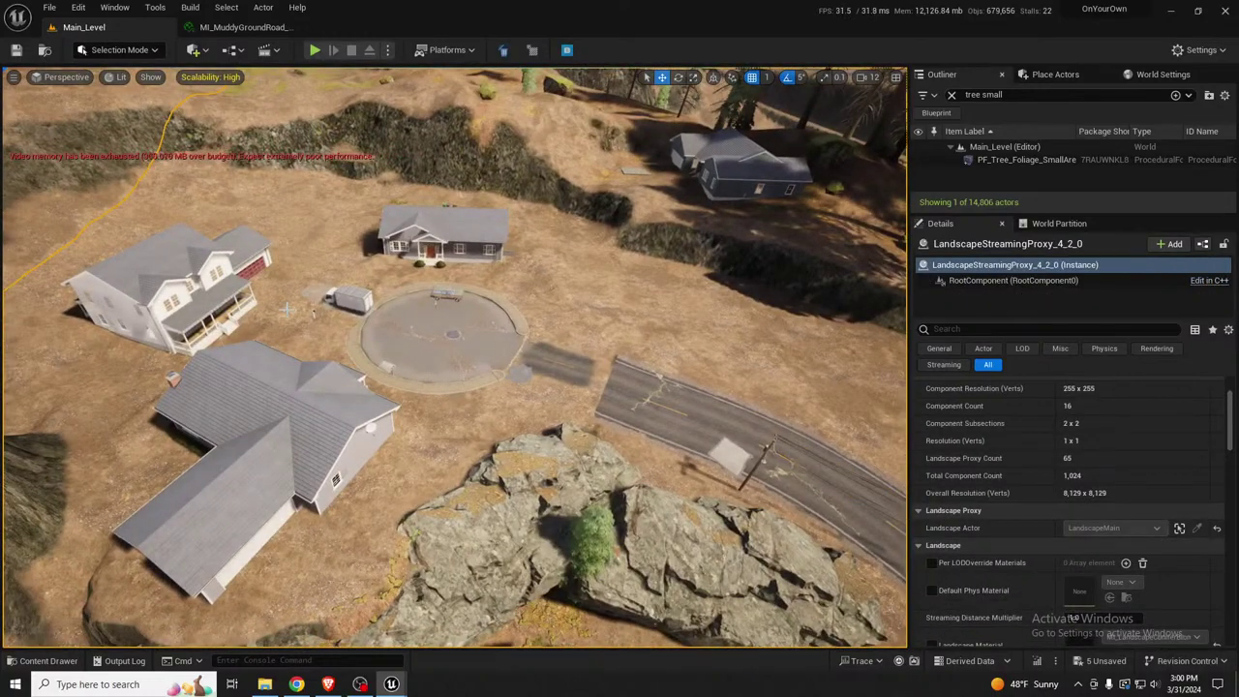
key("shift+2")
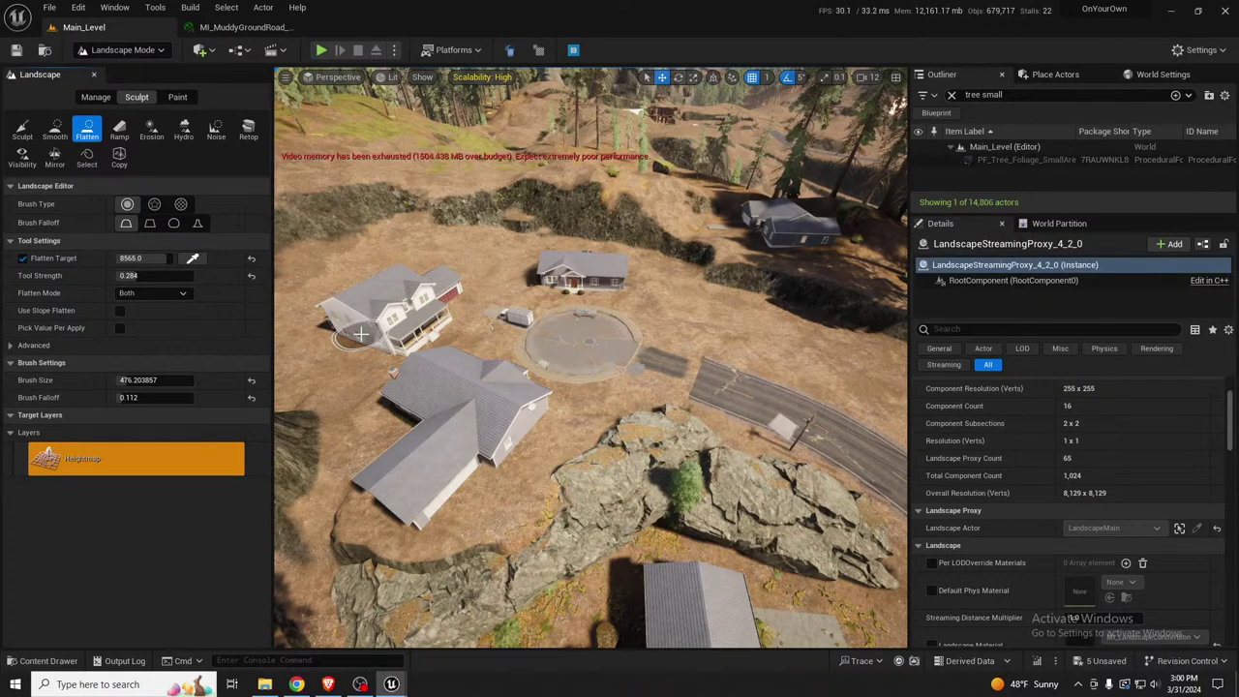
right_click_drag(578, 395, 721, 360)
key("w")
key("s")
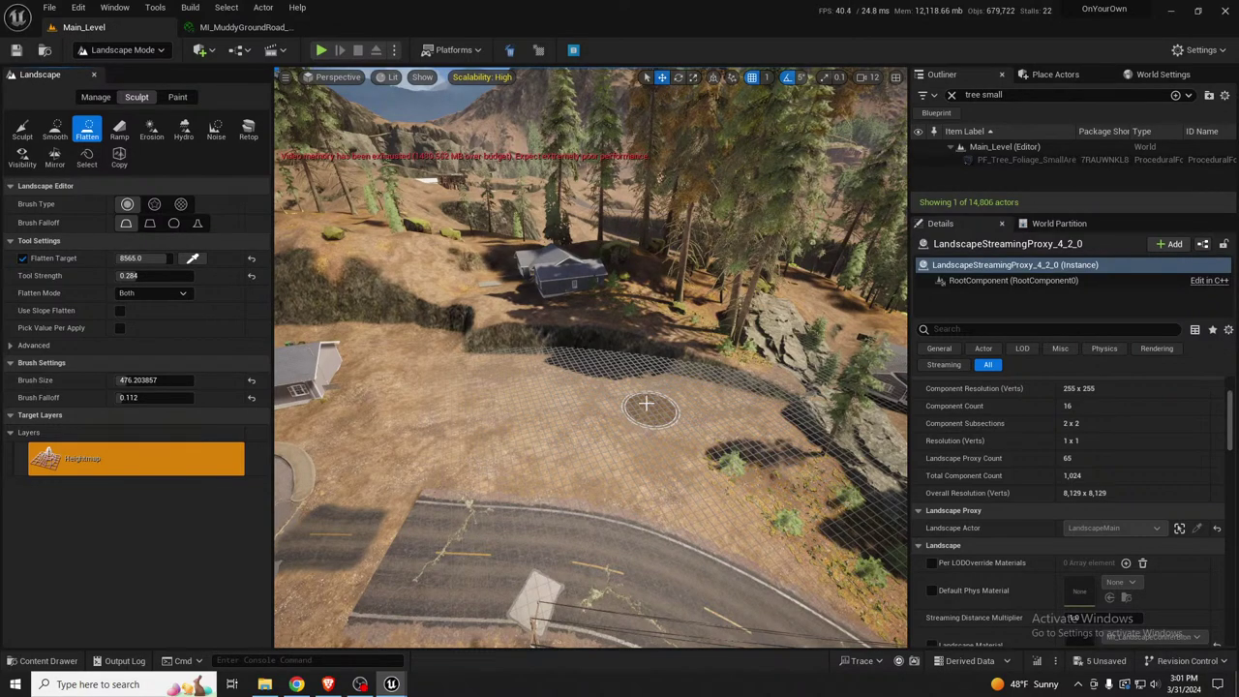
Sample a flatten target of about 8610 beside the white house's porch and flatten the ground in front of its red garage
right_click_drag(636, 384, 398, 376)
key("w")
key("s")
key("w")
scroll(397, 344, "down", 3)
key("s")
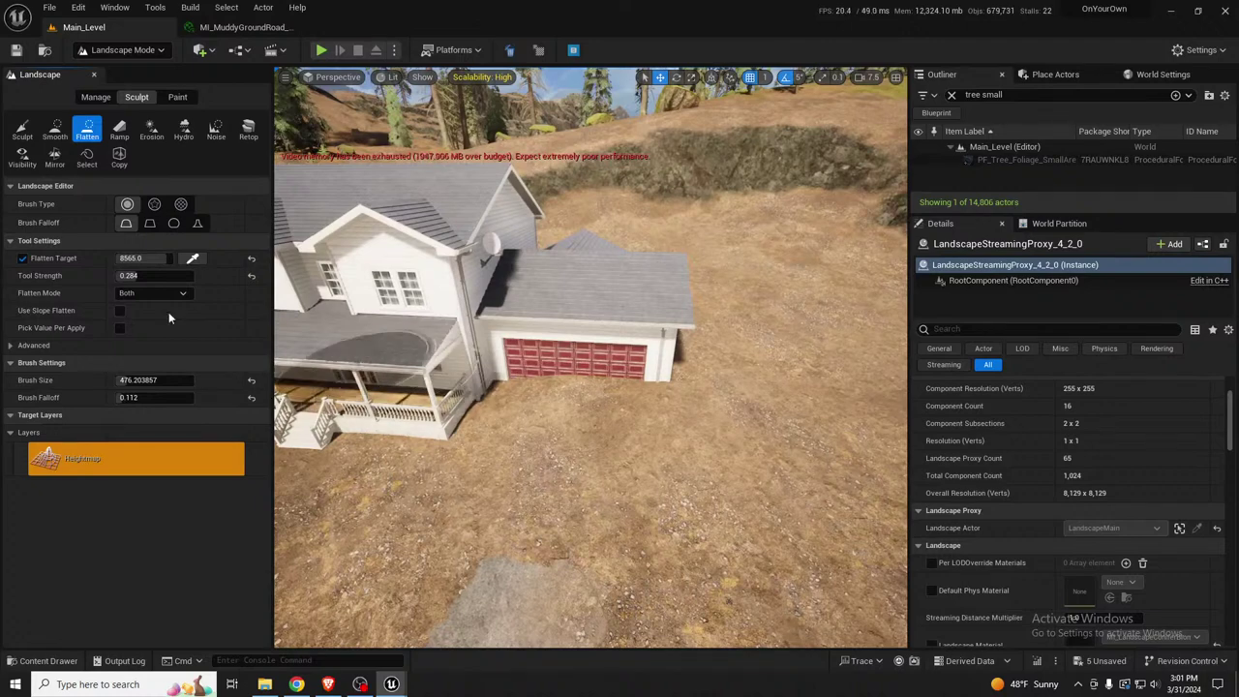
left_click(193, 259)
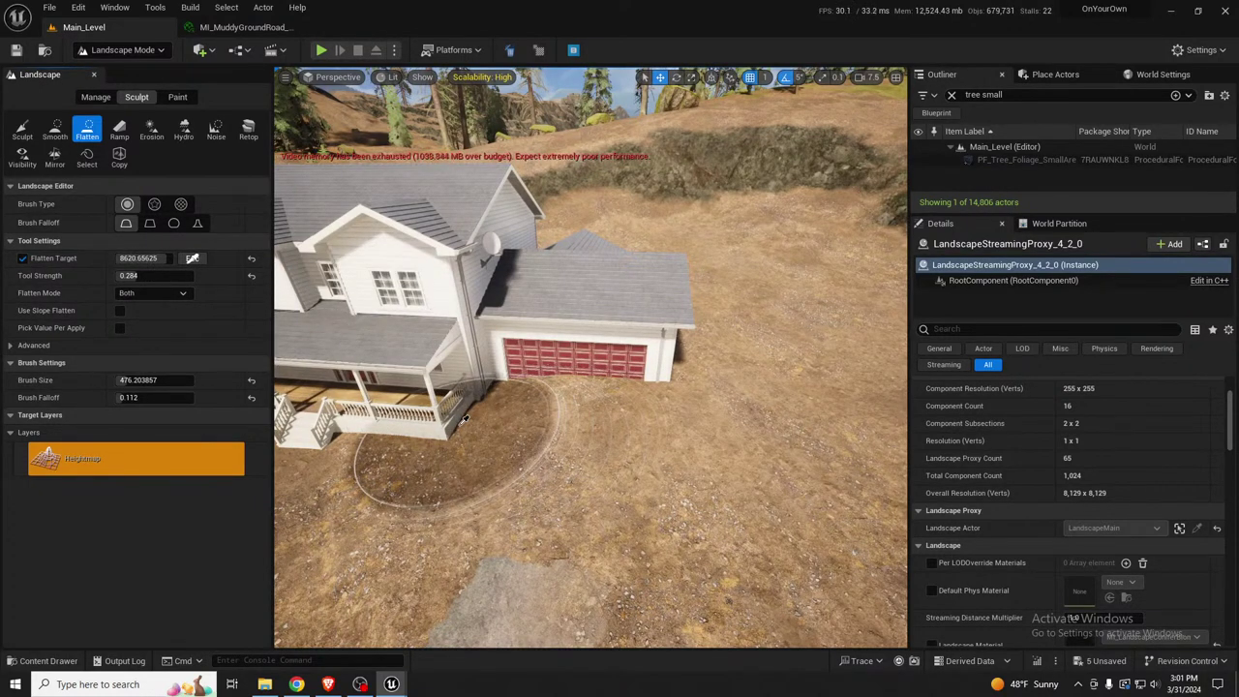
left_click(503, 400)
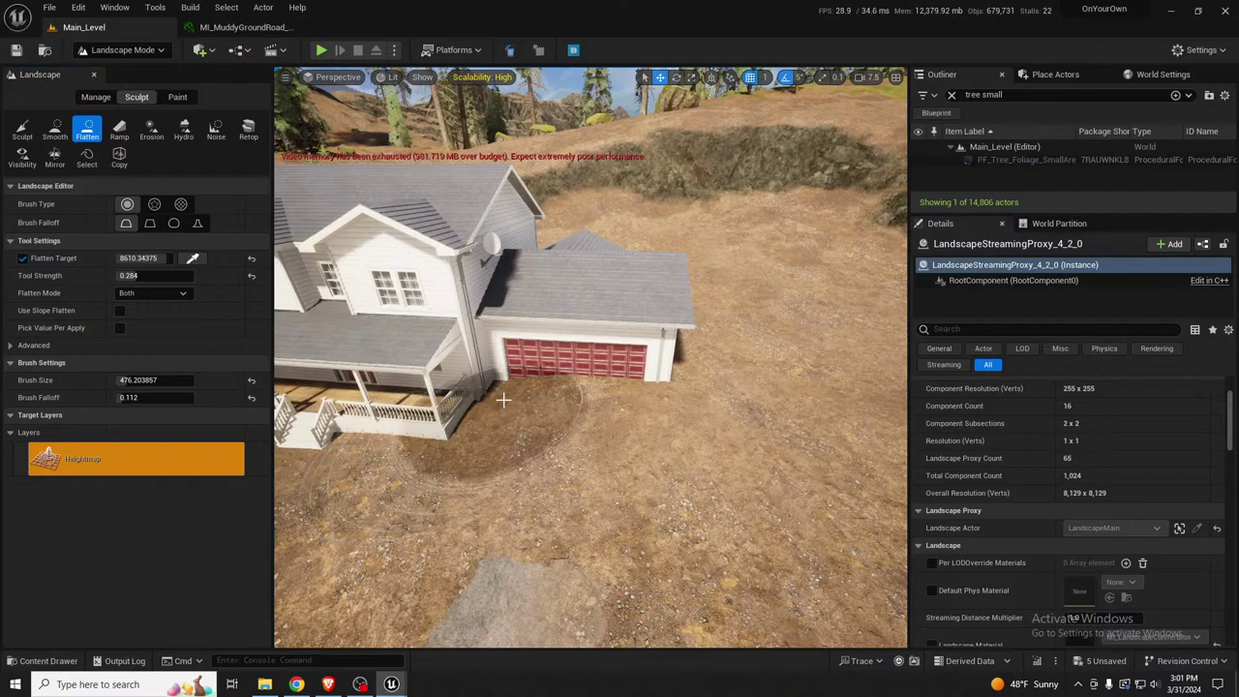
mouse_move(549, 393)
left_mouse_down()
mouse_move(567, 423)
mouse_move(609, 421)
mouse_move(611, 383)
left_mouse_up()
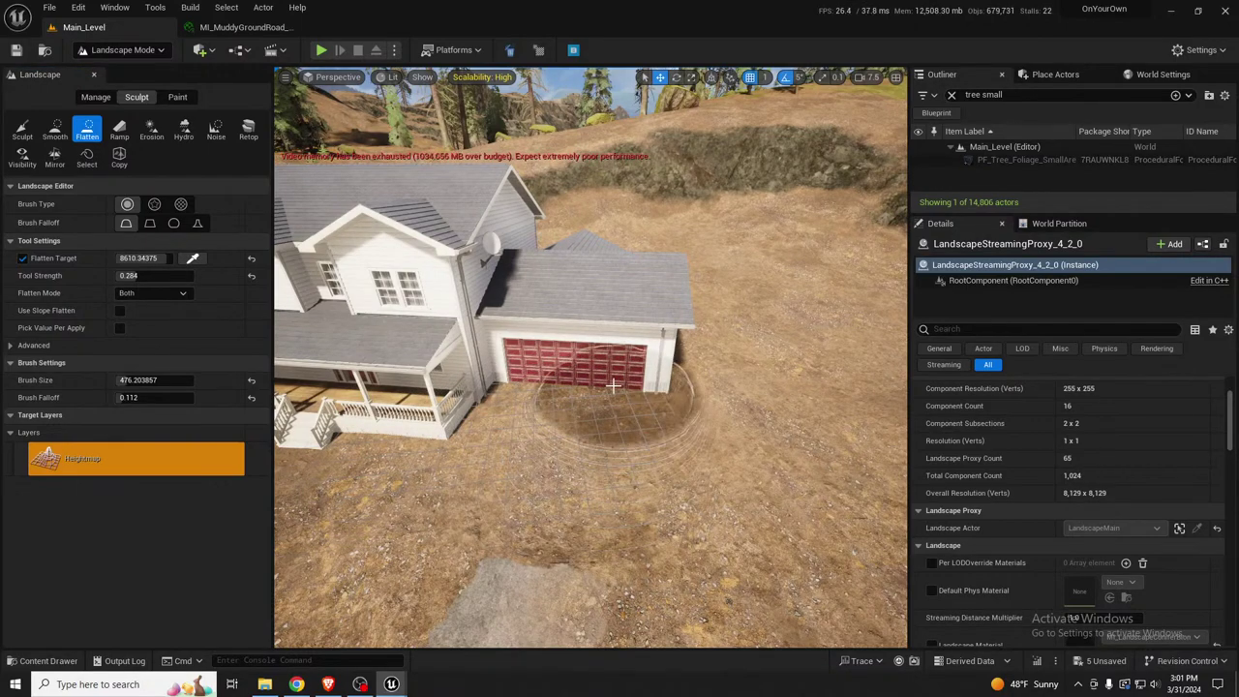
Resample the flatten target to 8584.5625 near the white house and flatten the raised soil against its side wall
left_click(194, 260)
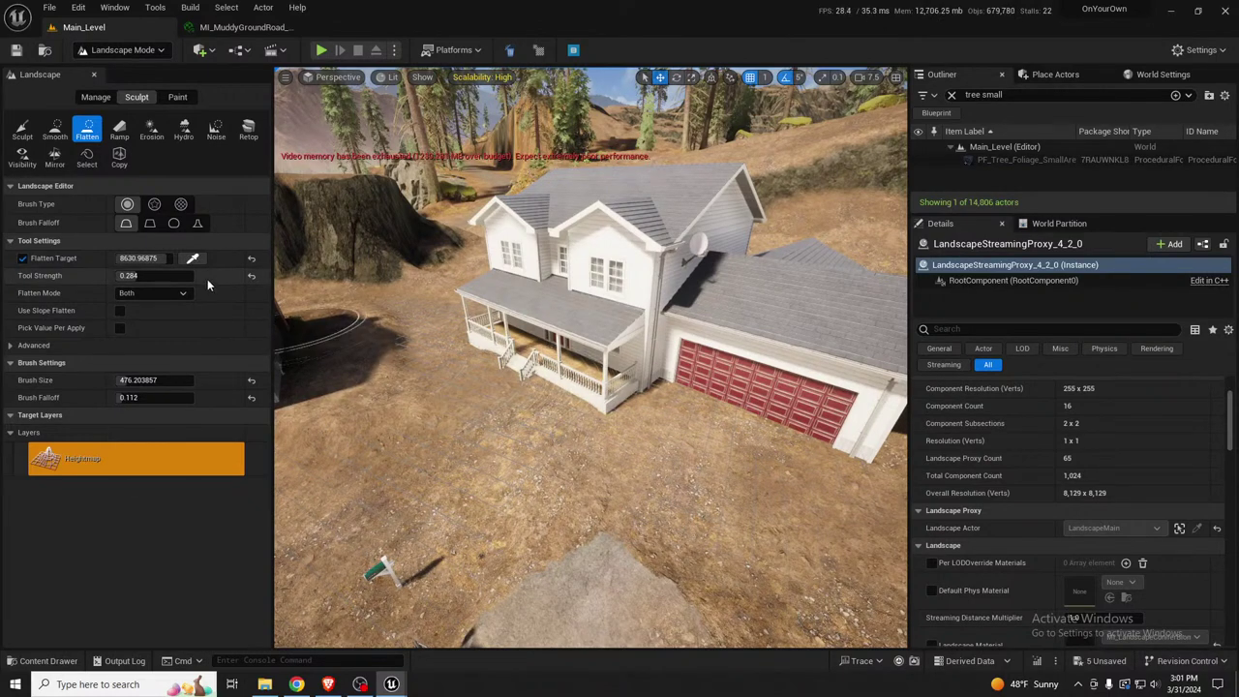
left_click(194, 260)
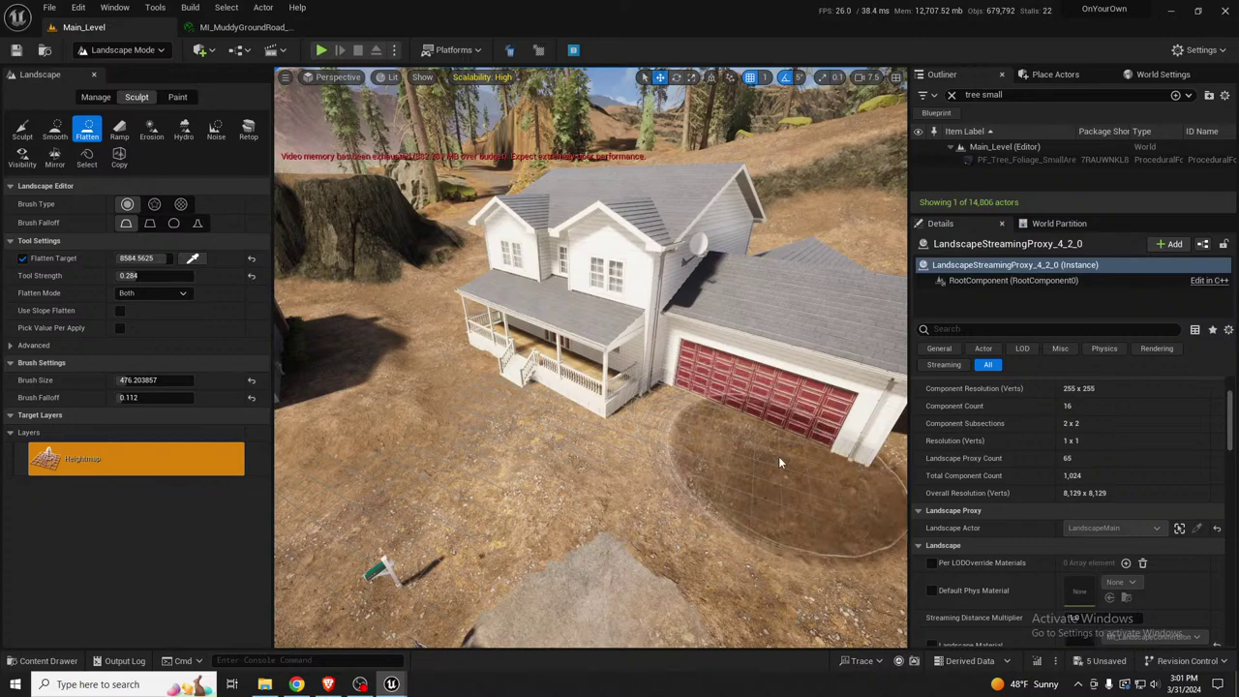
mouse_move(662, 433)
right_mouse_down()
mouse_move(664, 463)
mouse_move(697, 465)
mouse_move(655, 455)
mouse_move(670, 460)
right_mouse_up()
key("d")
scroll(686, 455, "down", 3)
key("a")
key("w")
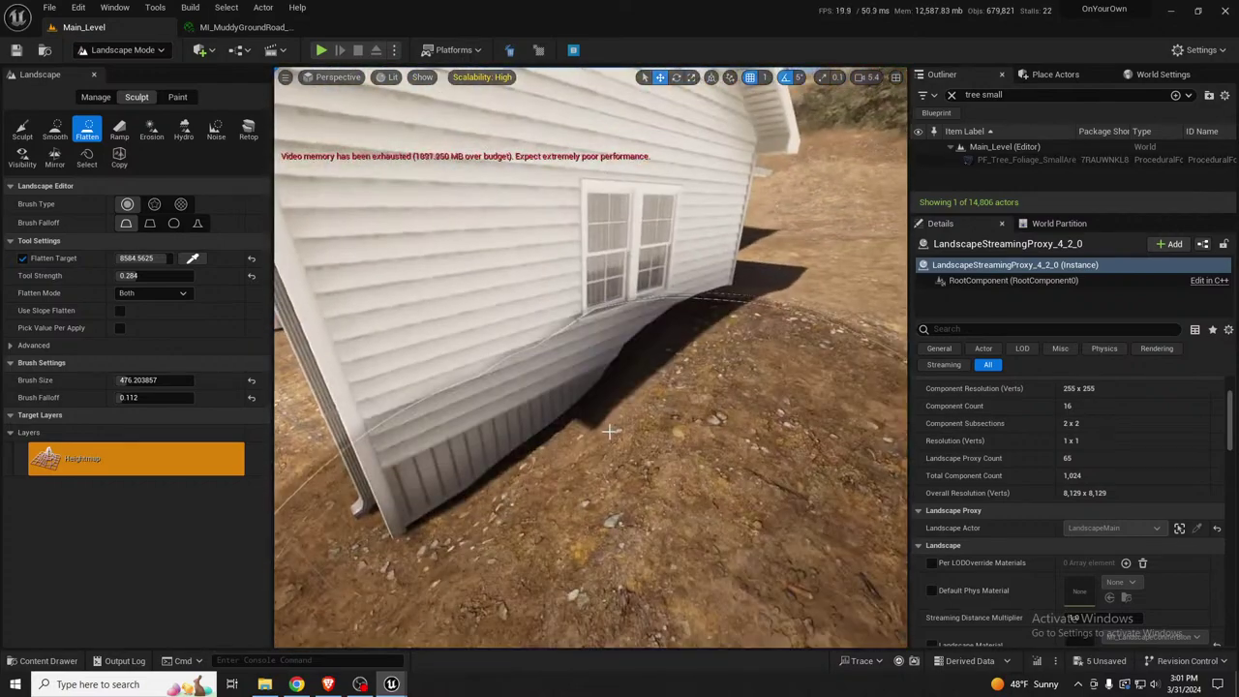
mouse_move(603, 368)
left_mouse_down()
mouse_move(630, 335)
mouse_move(706, 330)
mouse_move(730, 335)
mouse_move(728, 372)
left_mouse_up()
key("d")
Continue flattening the ground around the white house's outer walls and toward its back porch at height 8584.5625
right_click_drag(728, 372, 693, 376)
key("s")
mouse_move(717, 368)
left_mouse_down()
mouse_move(714, 337)
mouse_move(614, 371)
mouse_move(580, 442)
mouse_move(712, 335)
mouse_move(800, 416)
mouse_move(780, 399)
mouse_move(832, 296)
mouse_move(814, 377)
mouse_move(780, 405)
left_mouse_up()
key("d")
right_click_drag(780, 405, 716, 399)
mouse_move(539, 354)
left_mouse_down()
mouse_move(464, 446)
mouse_move(639, 363)
mouse_move(594, 437)
mouse_move(581, 387)
mouse_move(664, 370)
left_mouse_up()
right_click_drag(664, 371, 613, 281)
mouse_move(587, 299)
left_mouse_down()
mouse_move(569, 335)
mouse_move(475, 412)
mouse_move(628, 323)
mouse_move(727, 489)
mouse_move(689, 506)
mouse_move(709, 440)
left_mouse_up()
right_click_drag(709, 441, 699, 455)
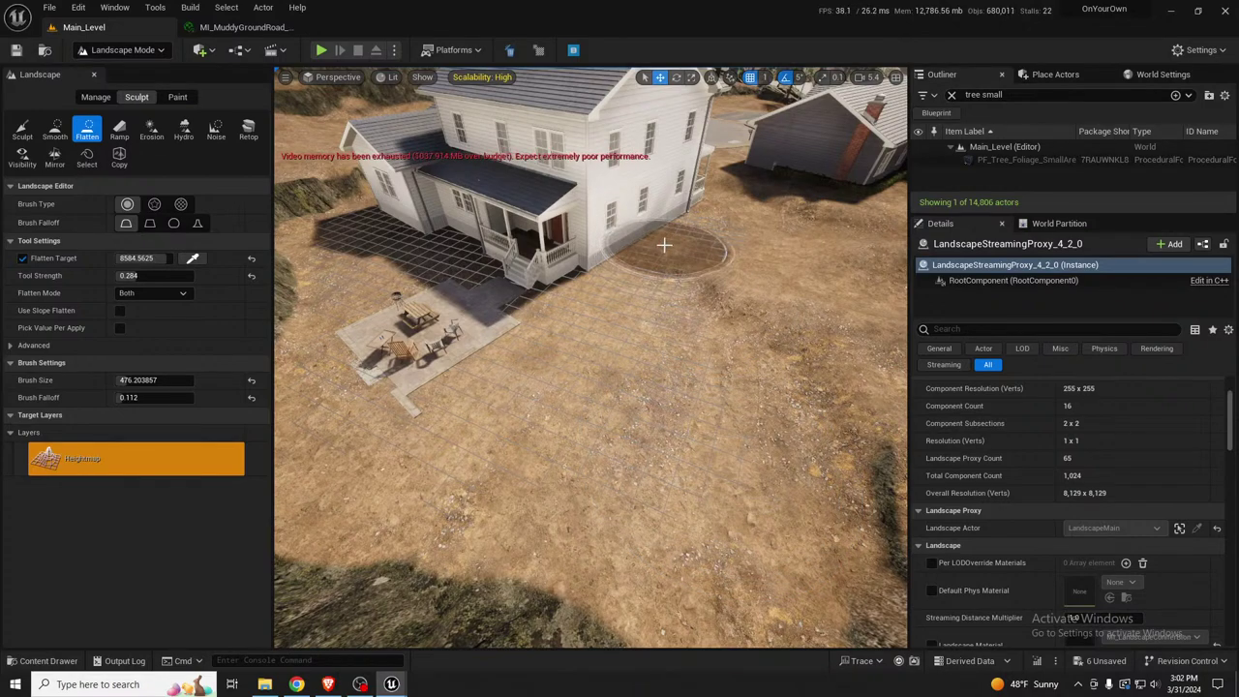
Flatten the white house's backyard around the furnished patio and extend the level ground over the adjoining cliff edge
right_click_drag(791, 420, 726, 405)
mouse_move(495, 278)
left_mouse_down()
mouse_move(448, 261)
mouse_move(463, 407)
mouse_move(496, 478)
left_mouse_up()
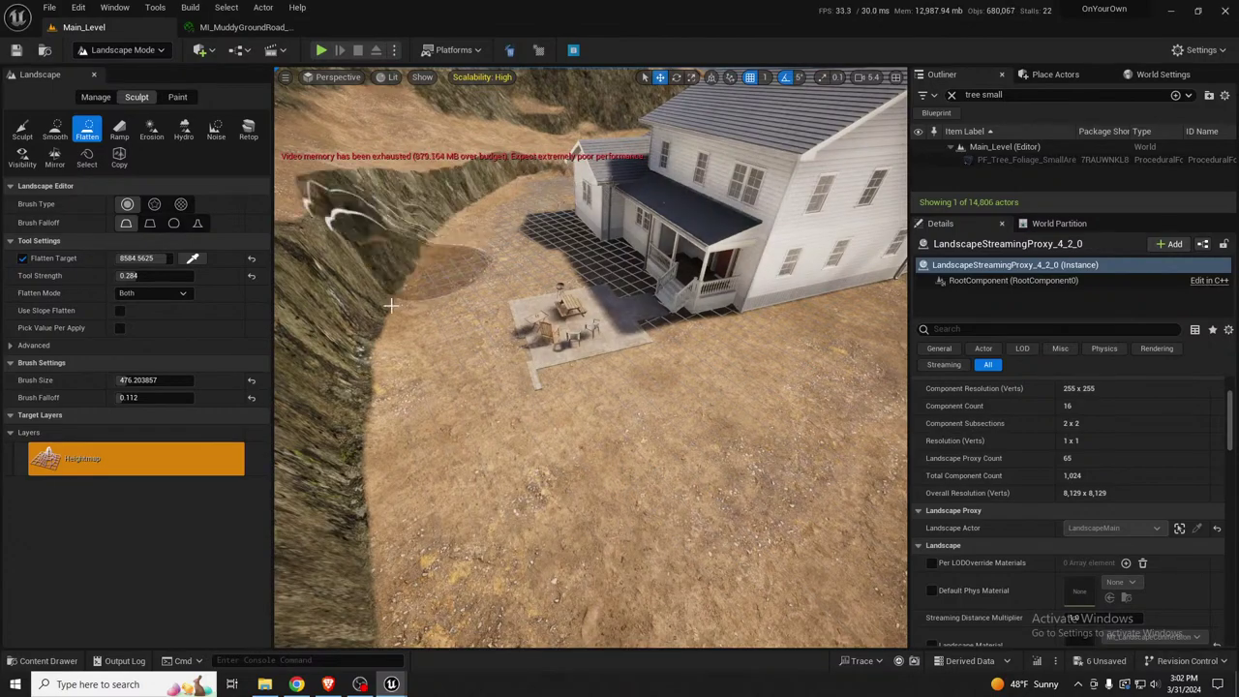
mouse_move(390, 305)
left_mouse_down()
mouse_move(428, 567)
mouse_move(504, 498)
mouse_move(497, 236)
mouse_move(523, 228)
left_mouse_up()
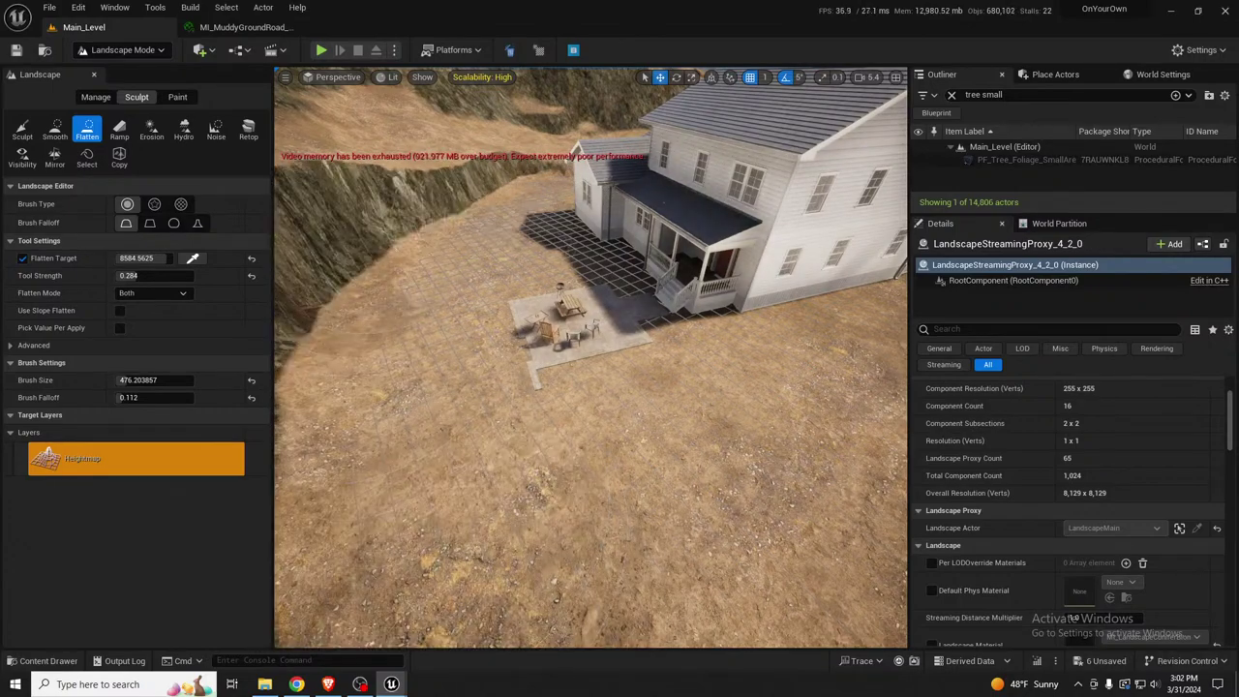
Flatten the mound and uneven slope beside the white house's rear wing to height 8584.5625
mouse_move(523, 252)
right_mouse_down()
mouse_move(648, 242)
mouse_move(722, 254)
right_mouse_up()
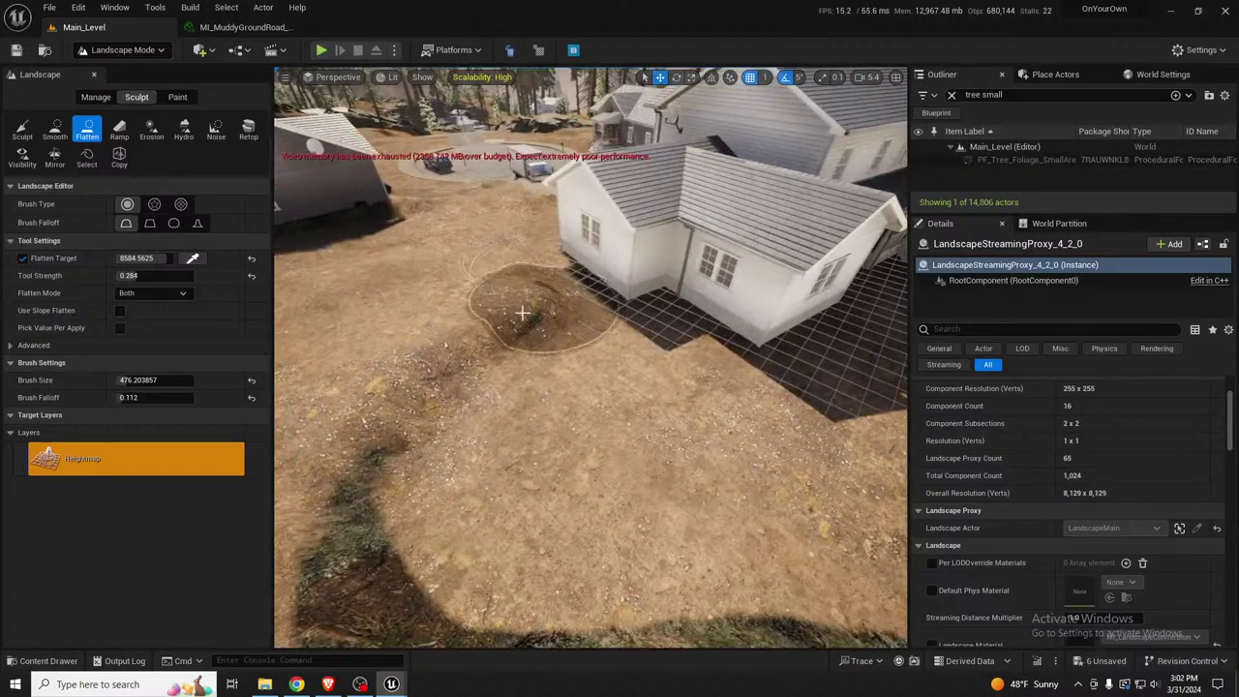
mouse_move(523, 313)
left_mouse_down()
mouse_move(423, 393)
mouse_move(482, 287)
mouse_move(364, 264)
mouse_move(388, 402)
left_mouse_up()
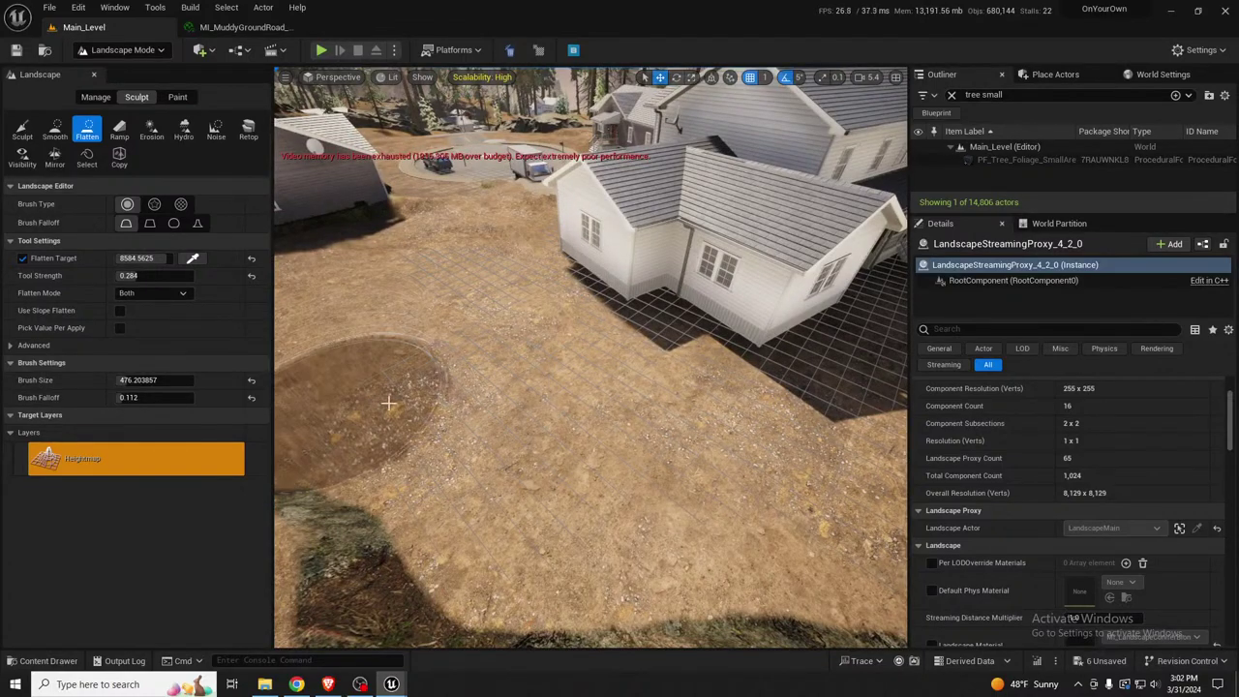
right_click_drag(388, 402, 581, 388)
mouse_move(600, 373)
left_mouse_down()
mouse_move(616, 309)
mouse_move(574, 402)
left_mouse_up()
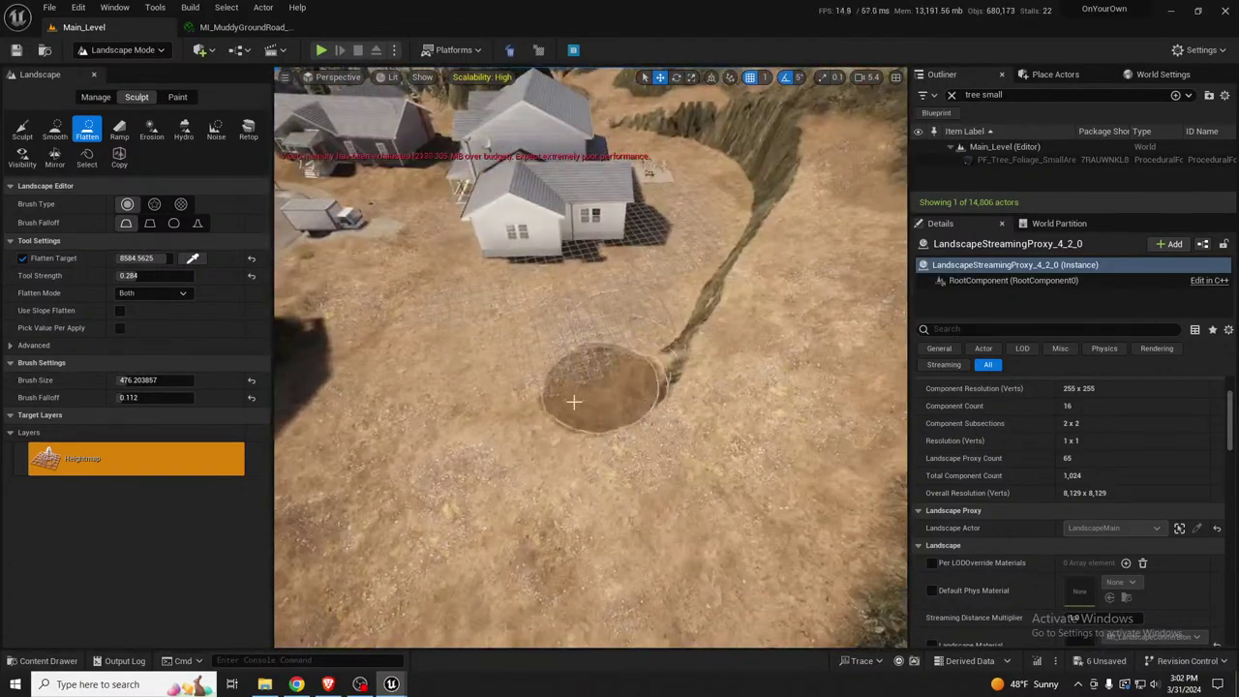
Flatten the uneven ground around the grey single-storey house beside the cul-de-sac to height 8584.5625
right_click_drag(473, 458, 473, 458)
key("w")
right_click_drag(456, 407, 382, 360)
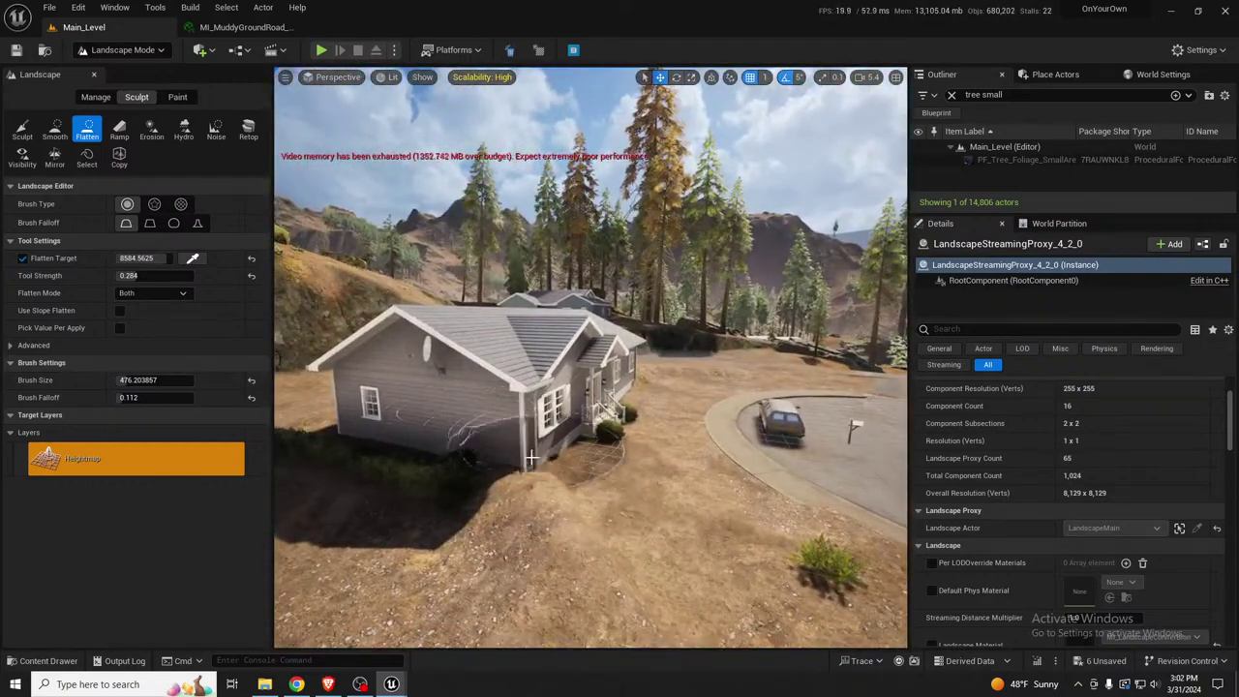
key("a")
right_click_drag(366, 414, 514, 426)
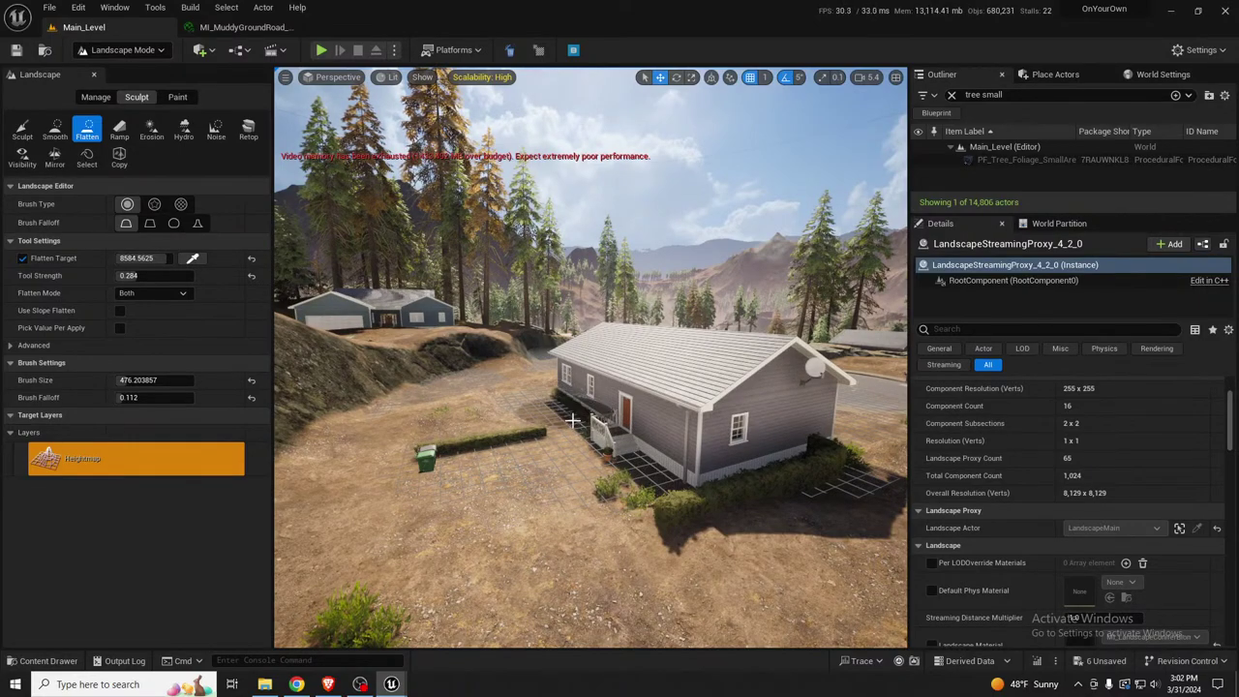
right_click_drag(436, 412, 385, 414)
right_click_drag(482, 436, 507, 447)
mouse_move(504, 441)
left_mouse_down()
mouse_move(481, 407)
mouse_move(423, 393)
mouse_move(508, 416)
left_mouse_up()
right_click_drag(571, 474, 634, 477)
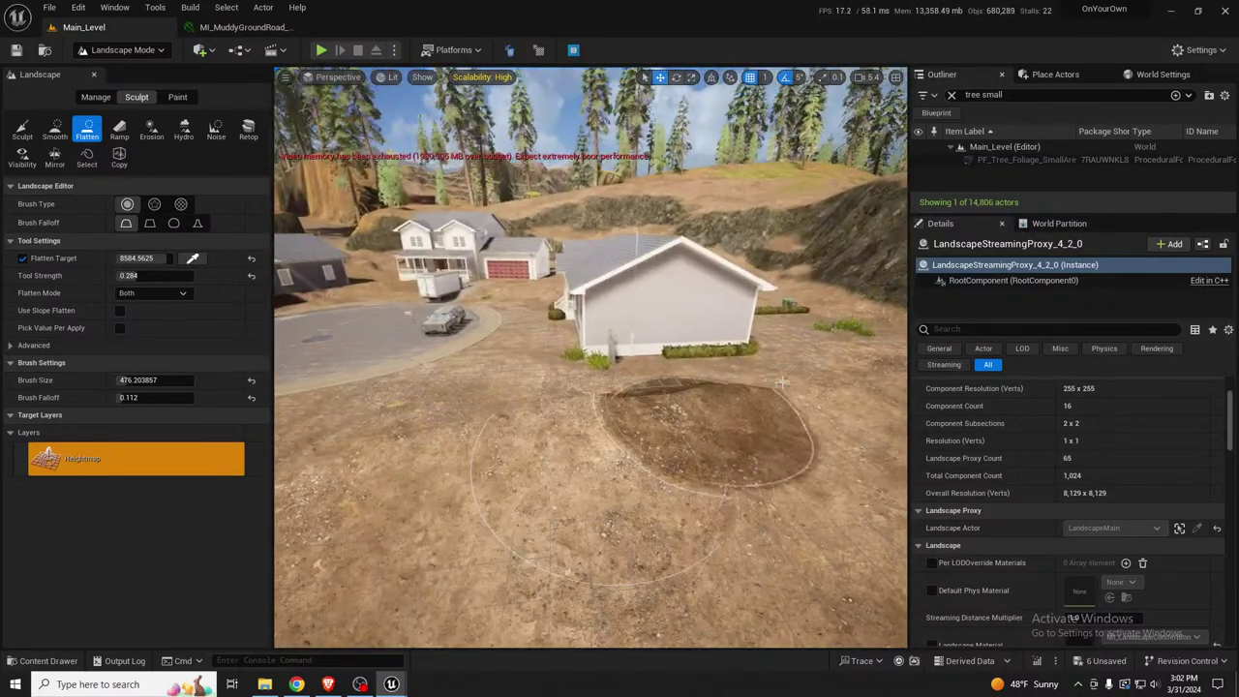
Flatten the steep mound behind the large grey-roofed house and the ground between it and the white house
mouse_move(830, 409)
right_mouse_down()
mouse_move(881, 408)
mouse_move(593, 357)
mouse_move(581, 328)
right_mouse_up()
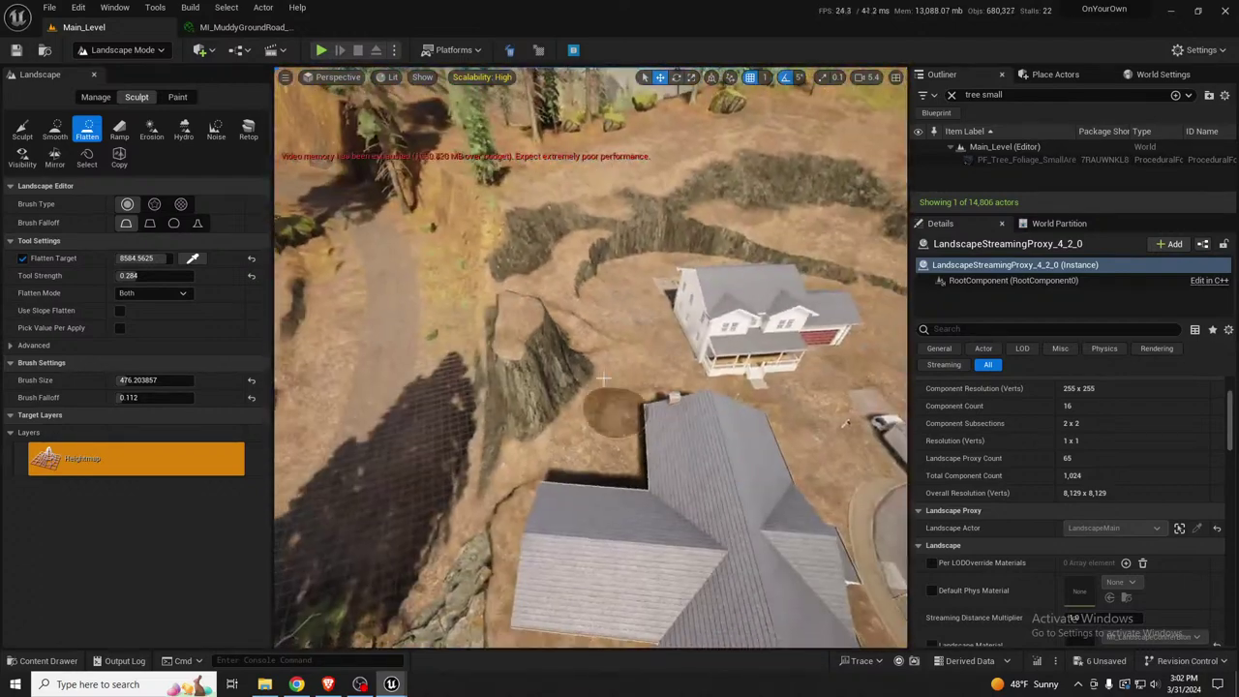
mouse_move(582, 329)
left_mouse_down()
mouse_move(531, 387)
mouse_move(523, 353)
mouse_move(512, 432)
mouse_move(513, 323)
mouse_move(572, 330)
mouse_move(548, 312)
left_mouse_up()
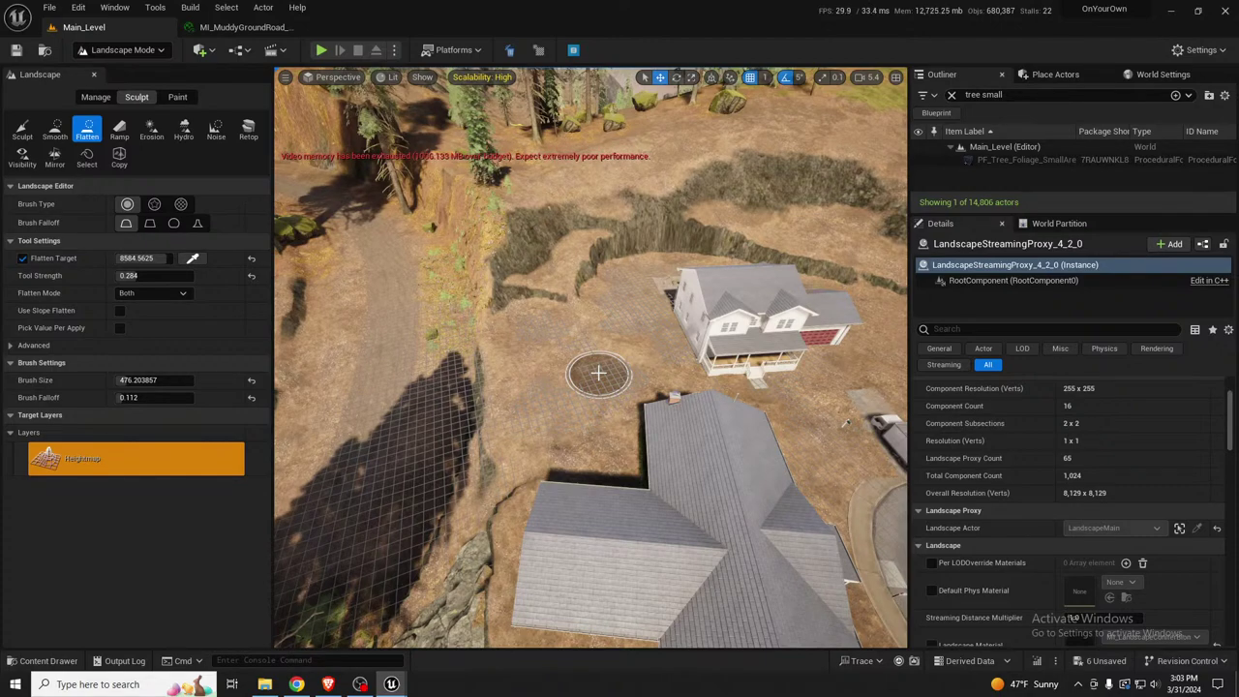
left_click_drag(605, 274, 584, 297)
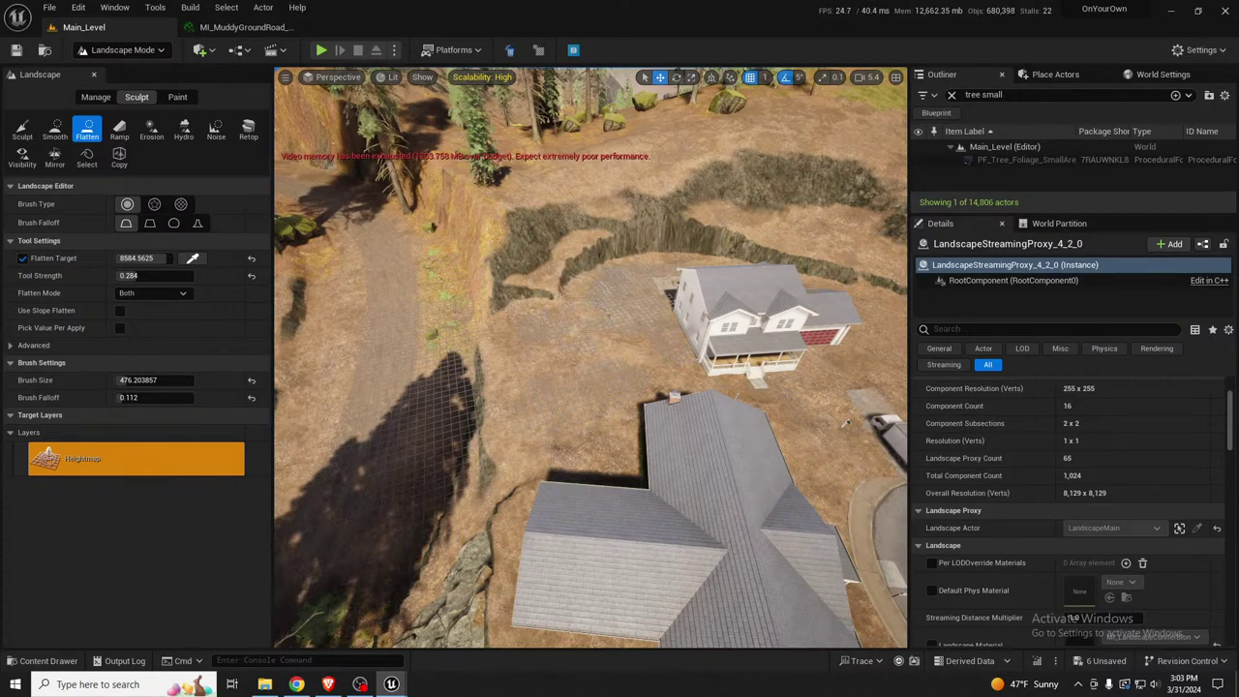
Flatten the ground between the road cliff and the white house's backyard, pushing the curved cliff edge behind the house back
right_click_drag(573, 306, 539, 268)
mouse_move(573, 307)
left_mouse_down()
mouse_move(596, 334)
mouse_move(630, 304)
mouse_move(663, 298)
left_mouse_up()
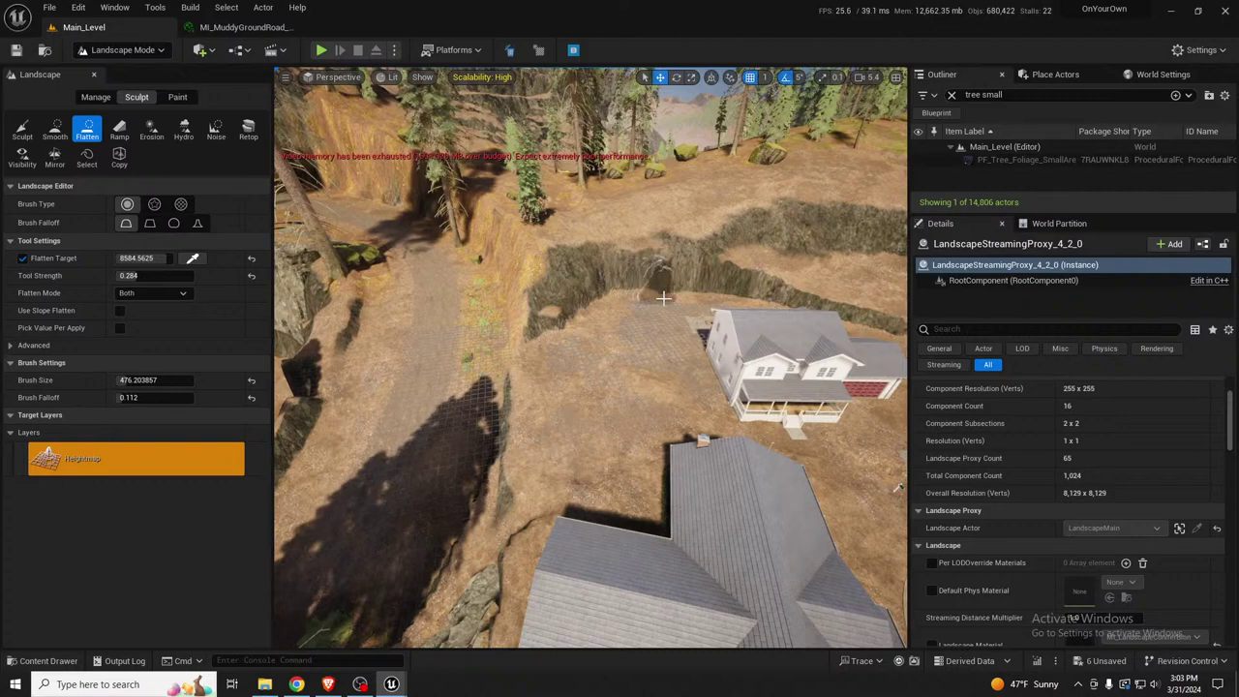
right_click_drag(631, 329, 711, 329)
key("shift+1")
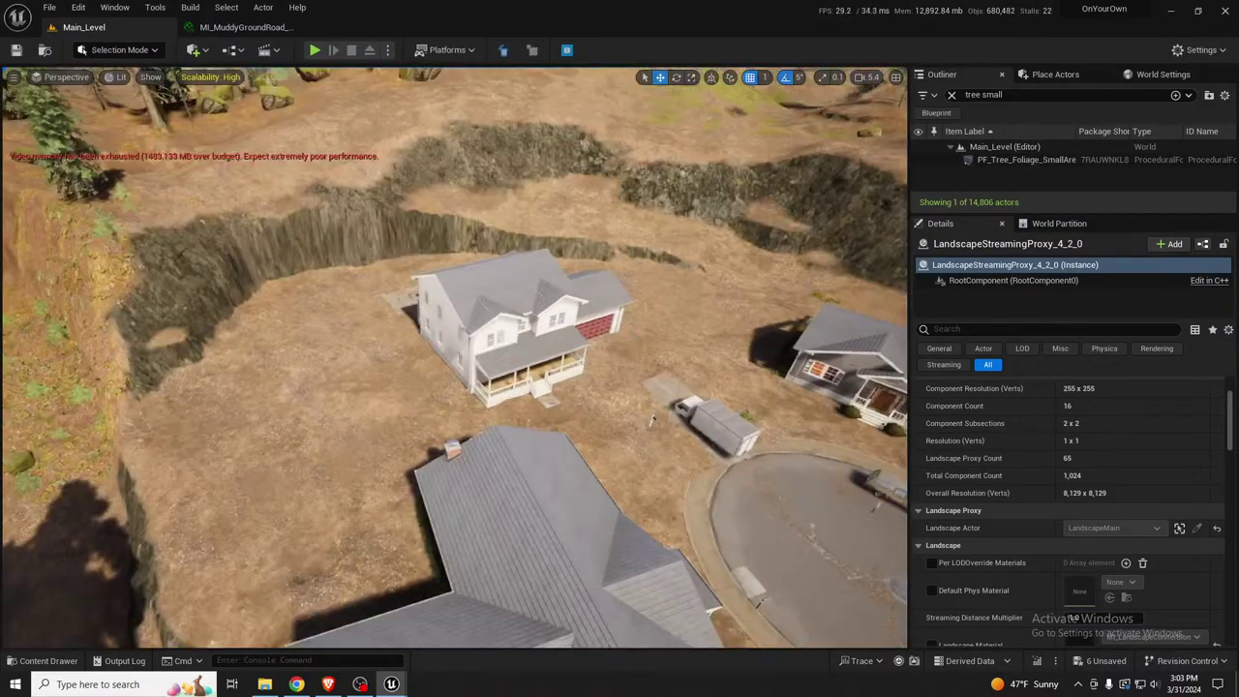
right_click_drag(634, 355, 711, 355)
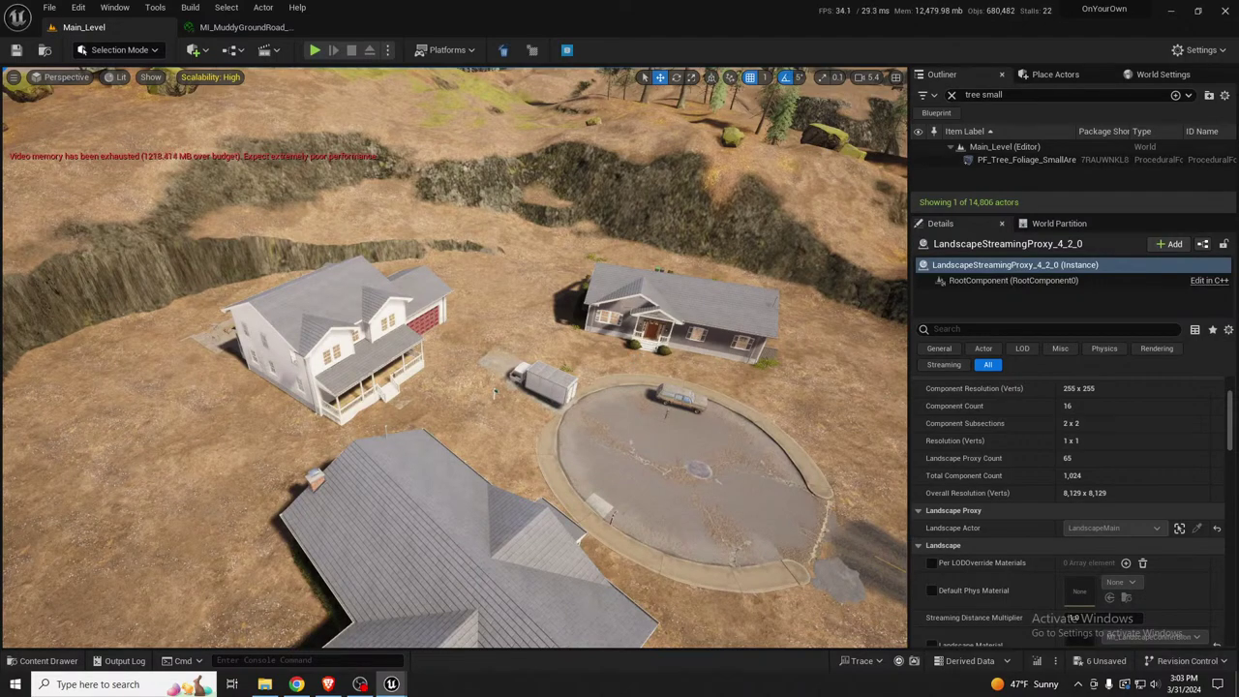
Sample a flatten target of 9048.625 near the blue house's driveway slab and level the ground in front of the garage
right_click_drag(455, 358, 717, 334)
right_click_drag(674, 389, 595, 478)
key("w")
key("shift+2")
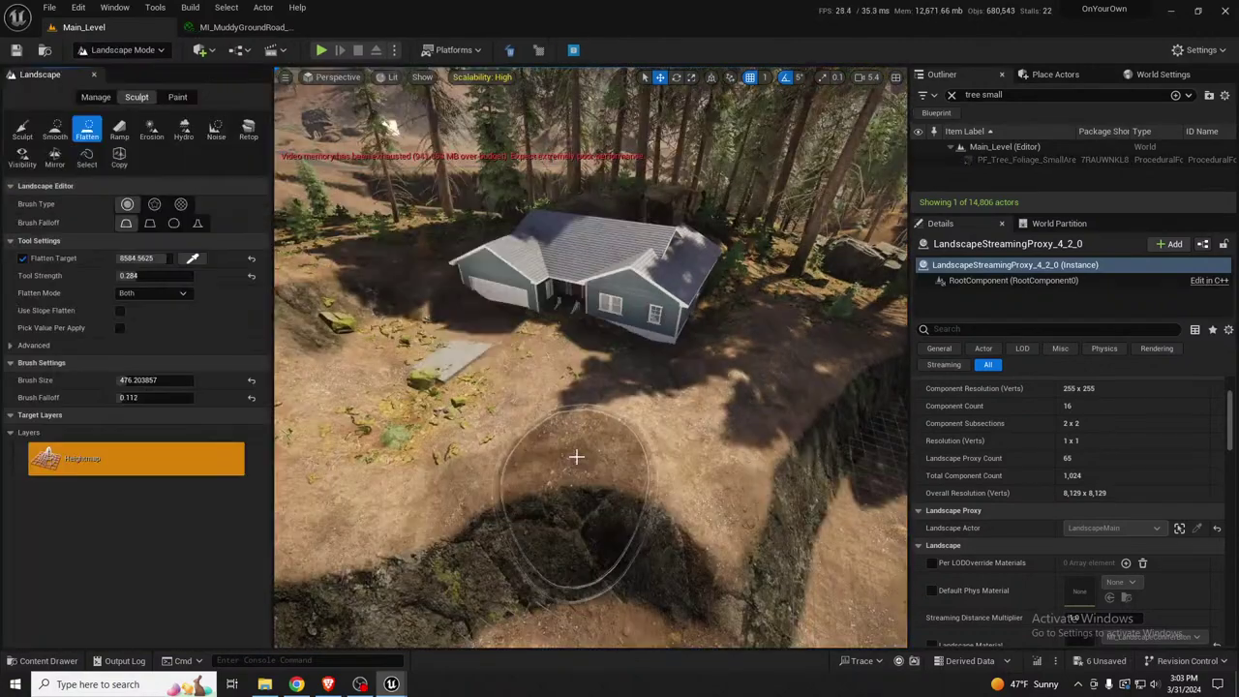
left_click(193, 258)
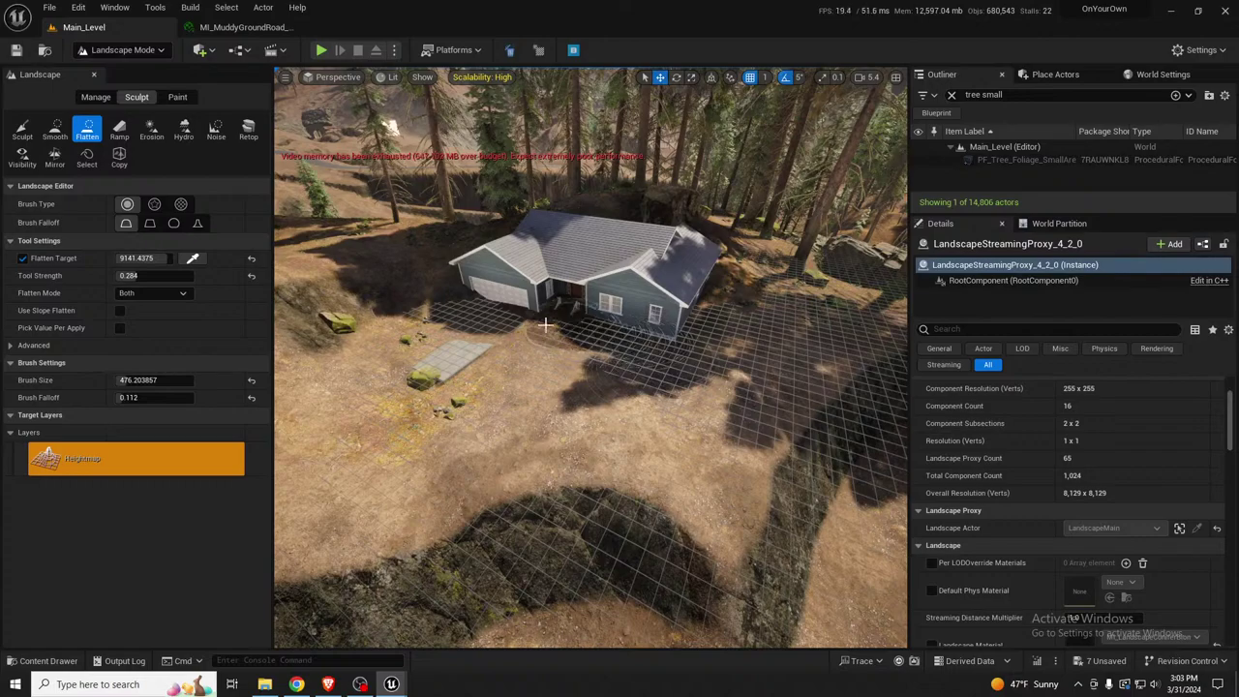
key("w")
mouse_move(620, 362)
right_mouse_down()
mouse_move(537, 401)
mouse_move(593, 391)
right_mouse_up()
left_click(193, 259)
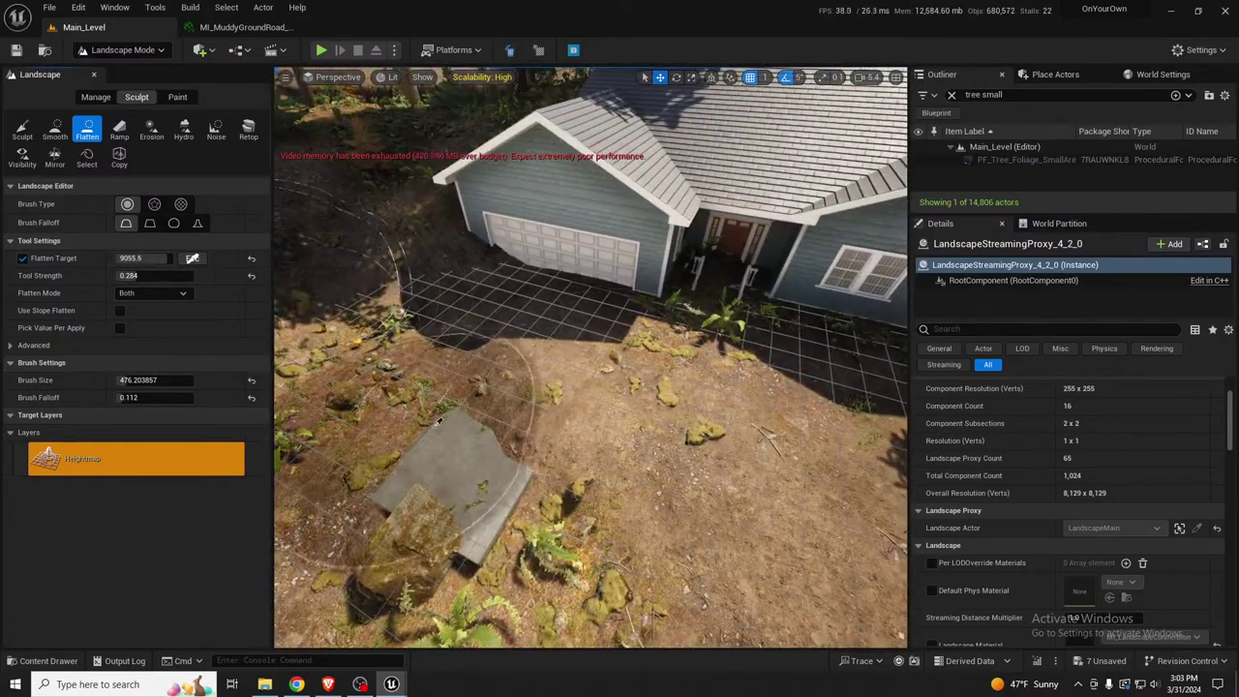
left_click(518, 454)
left_click_drag(526, 437, 550, 372)
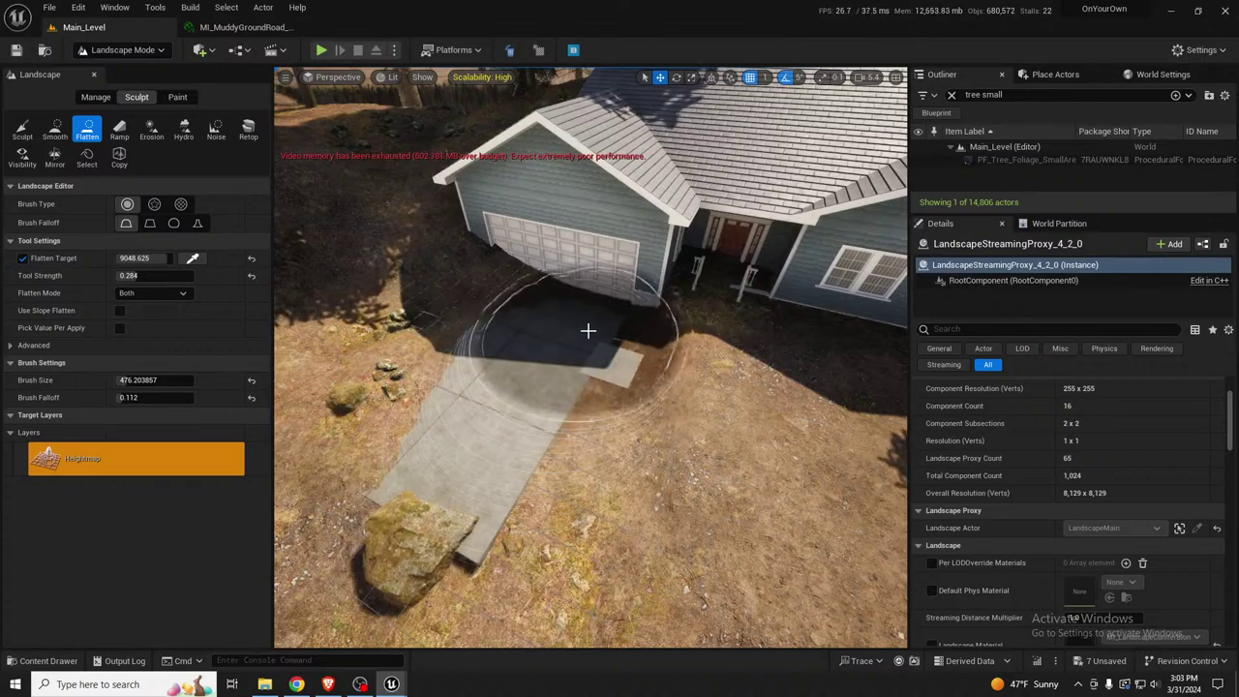
mouse_move(557, 288)
left_mouse_down()
mouse_move(435, 282)
mouse_move(435, 387)
mouse_move(409, 423)
mouse_move(484, 414)
left_mouse_up()
Flatten the ground around the blue house's front corner, end wall and rear corner to height 9048.625
mouse_move(484, 310)
right_mouse_down()
mouse_move(504, 310)
mouse_move(435, 303)
mouse_move(440, 328)
right_mouse_up()
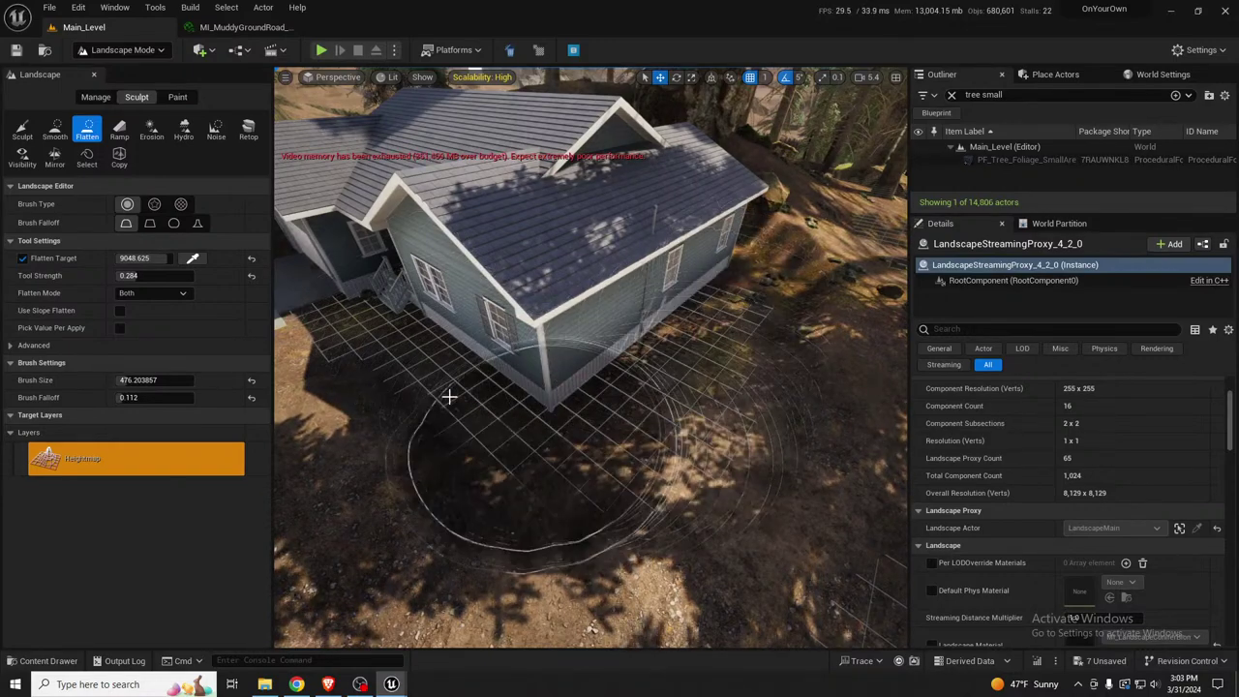
right_click_drag(686, 357, 571, 356)
mouse_move(686, 356)
left_mouse_down()
mouse_move(780, 254)
mouse_move(650, 320)
mouse_move(747, 213)
mouse_move(804, 208)
mouse_move(806, 279)
mouse_move(816, 258)
mouse_move(789, 332)
left_mouse_up()
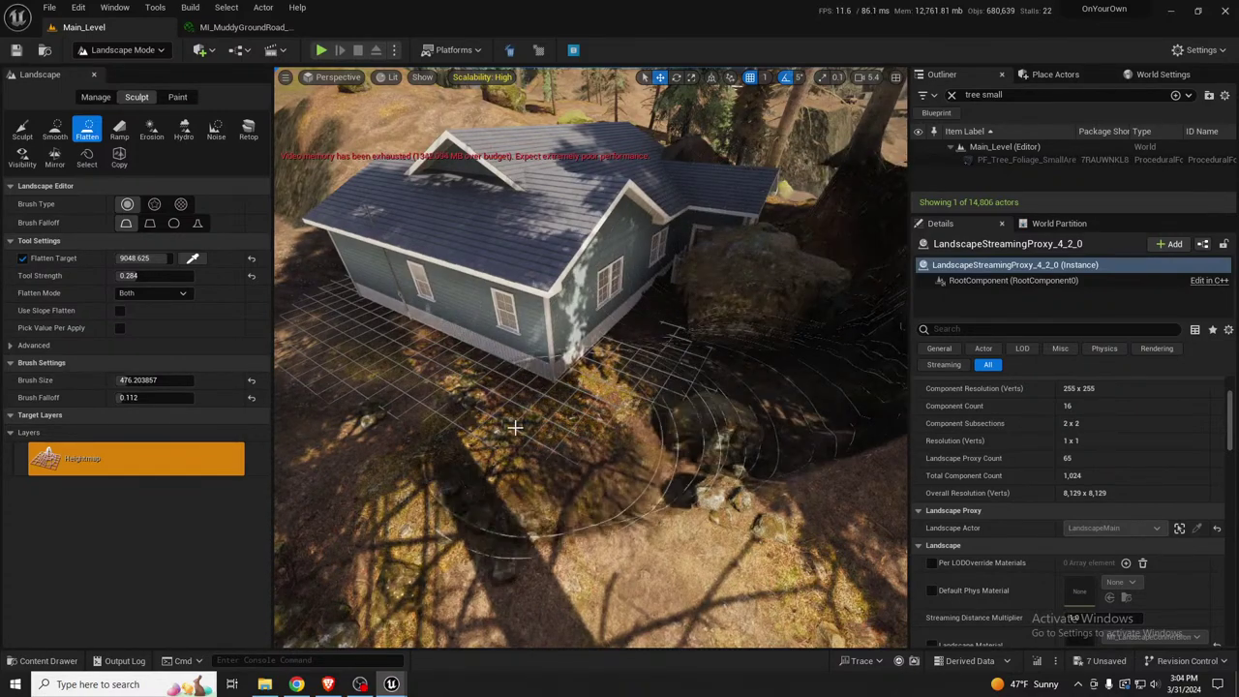
mouse_move(515, 427)
right_mouse_down()
mouse_move(620, 475)
mouse_move(625, 464)
mouse_move(484, 441)
mouse_move(455, 421)
mouse_move(407, 431)
mouse_move(358, 469)
mouse_move(387, 440)
mouse_move(455, 459)
mouse_move(504, 411)
mouse_move(484, 392)
mouse_move(503, 407)
mouse_move(486, 412)
right_mouse_up()
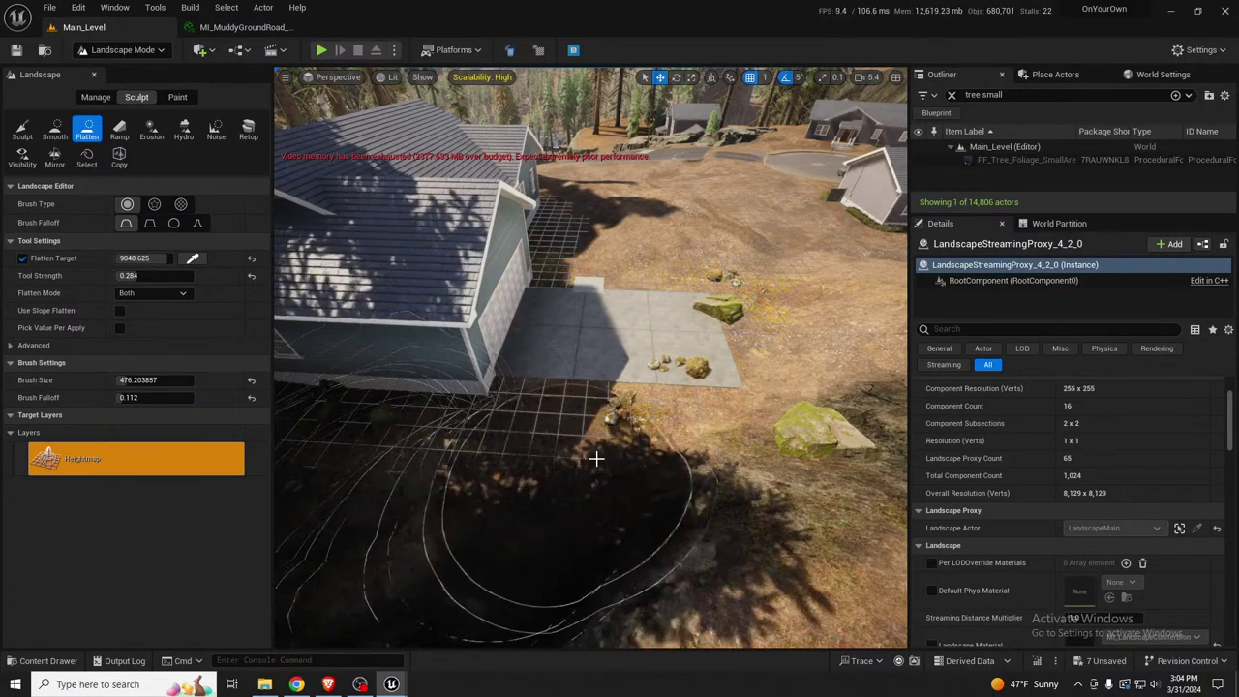
Flatten the ground along the blue house's garage side and rear wing and beside the driveway to height 9048.625
right_click_drag(637, 446, 620, 437)
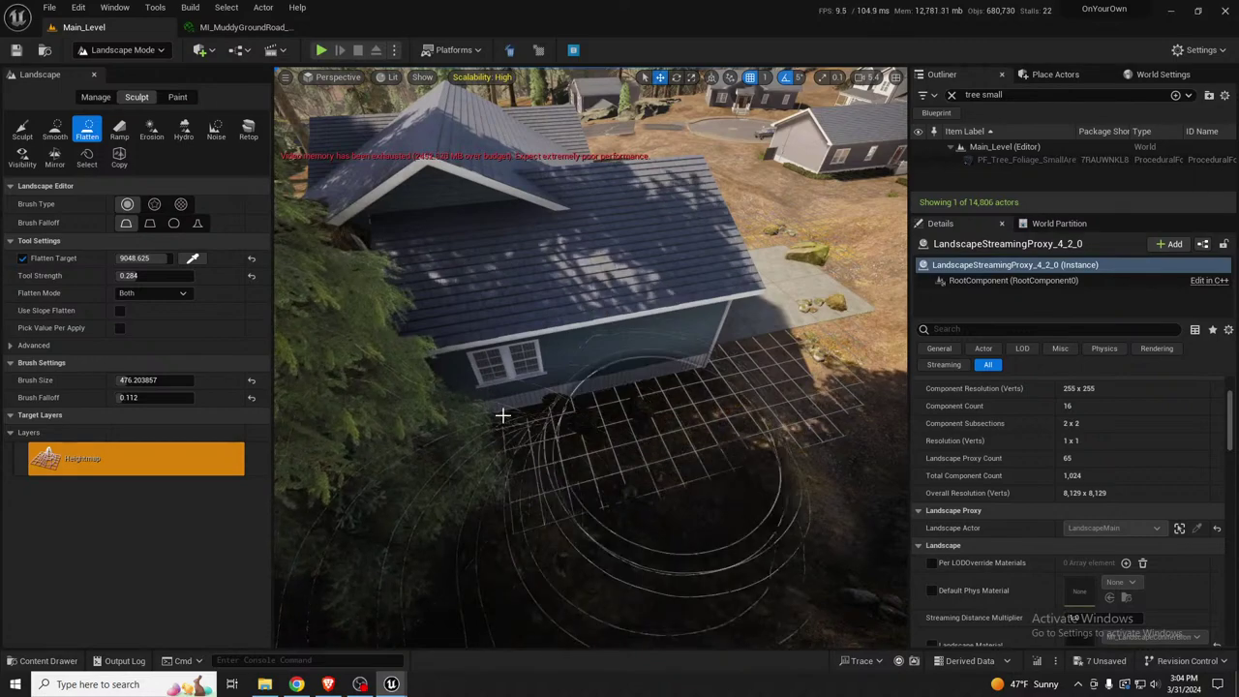
right_click_drag(503, 414, 475, 401)
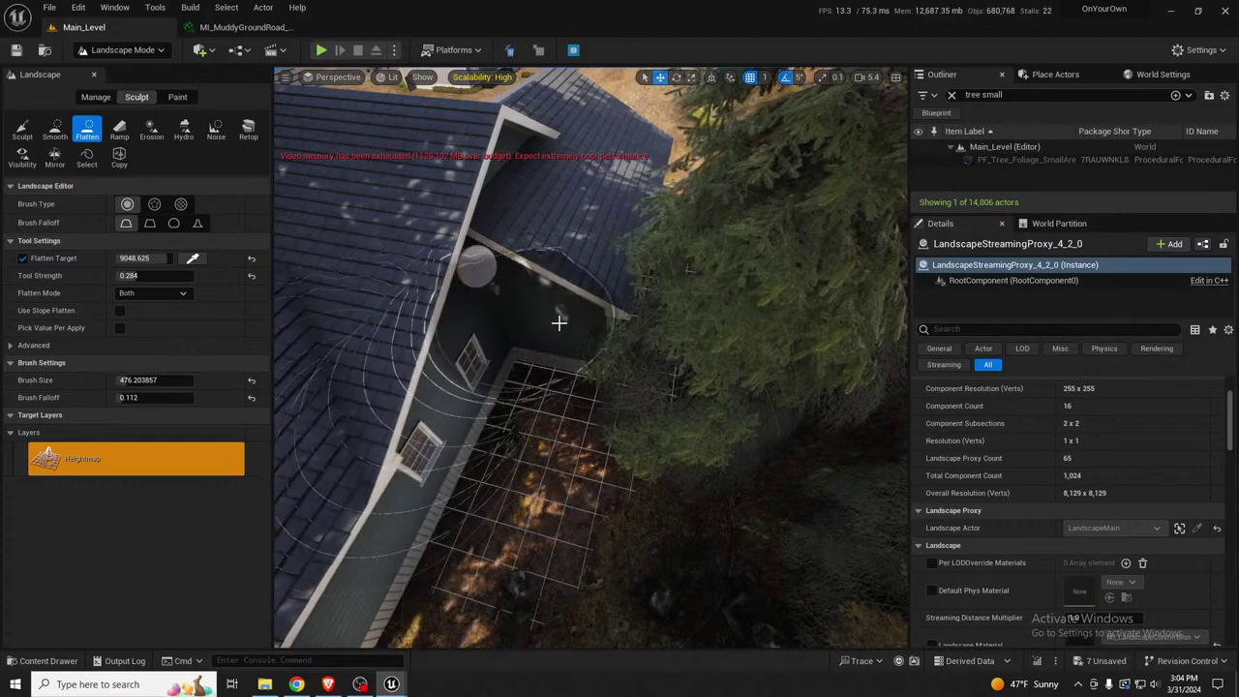
mouse_move(512, 451)
right_mouse_down()
mouse_move(475, 444)
mouse_move(512, 426)
right_mouse_up()
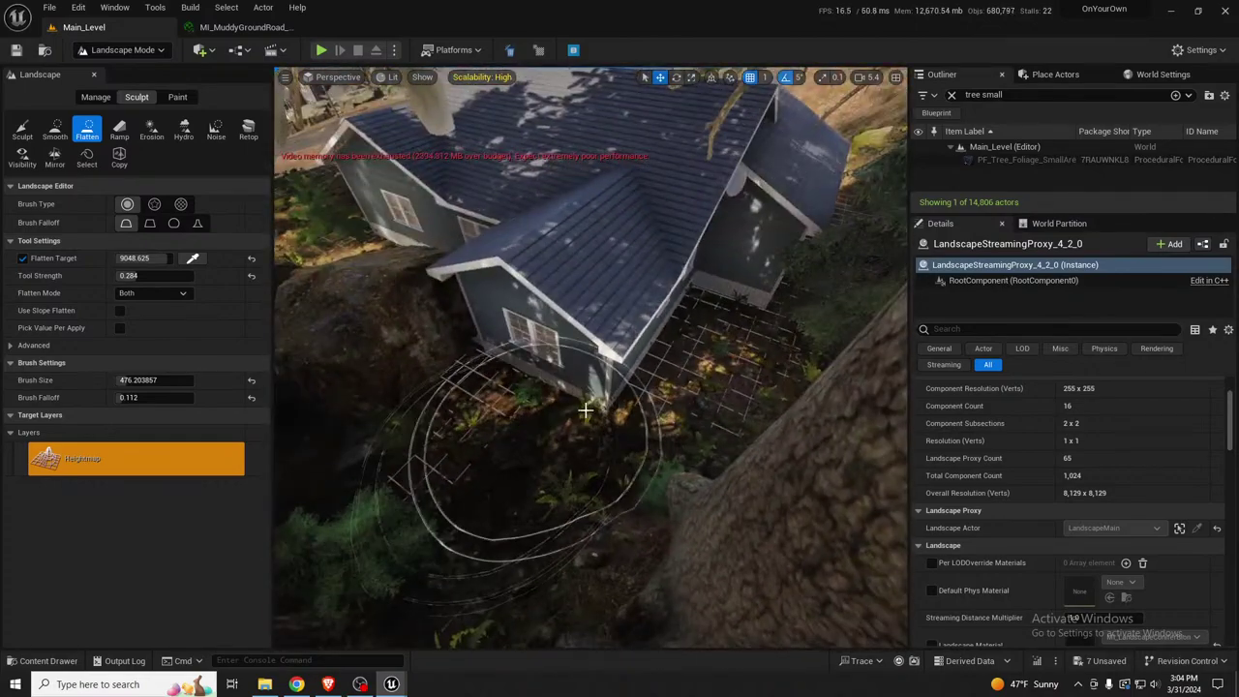
mouse_move(679, 330)
right_mouse_down()
mouse_move(553, 392)
mouse_move(528, 306)
right_mouse_up()
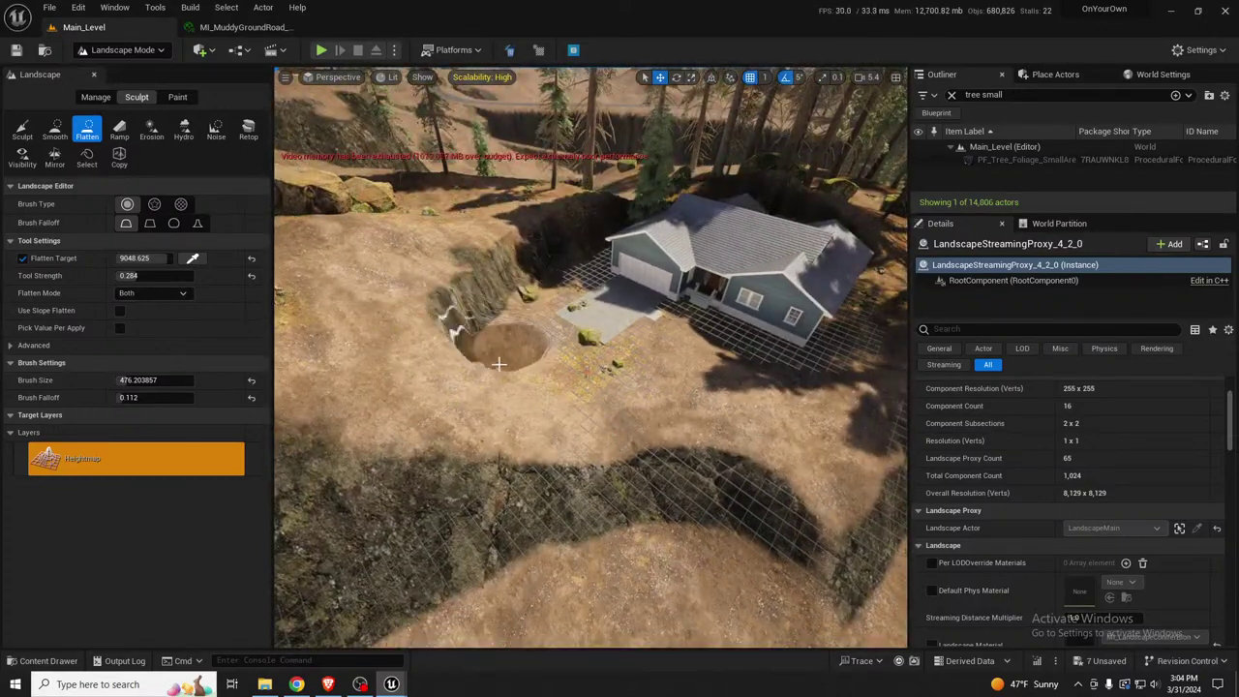
Add a landscape ramp across the cliff from the lower open ground near the road up to the blue house's front yard
mouse_move(505, 397)
right_mouse_down()
mouse_move(562, 367)
mouse_move(639, 445)
mouse_move(823, 388)
right_mouse_up()
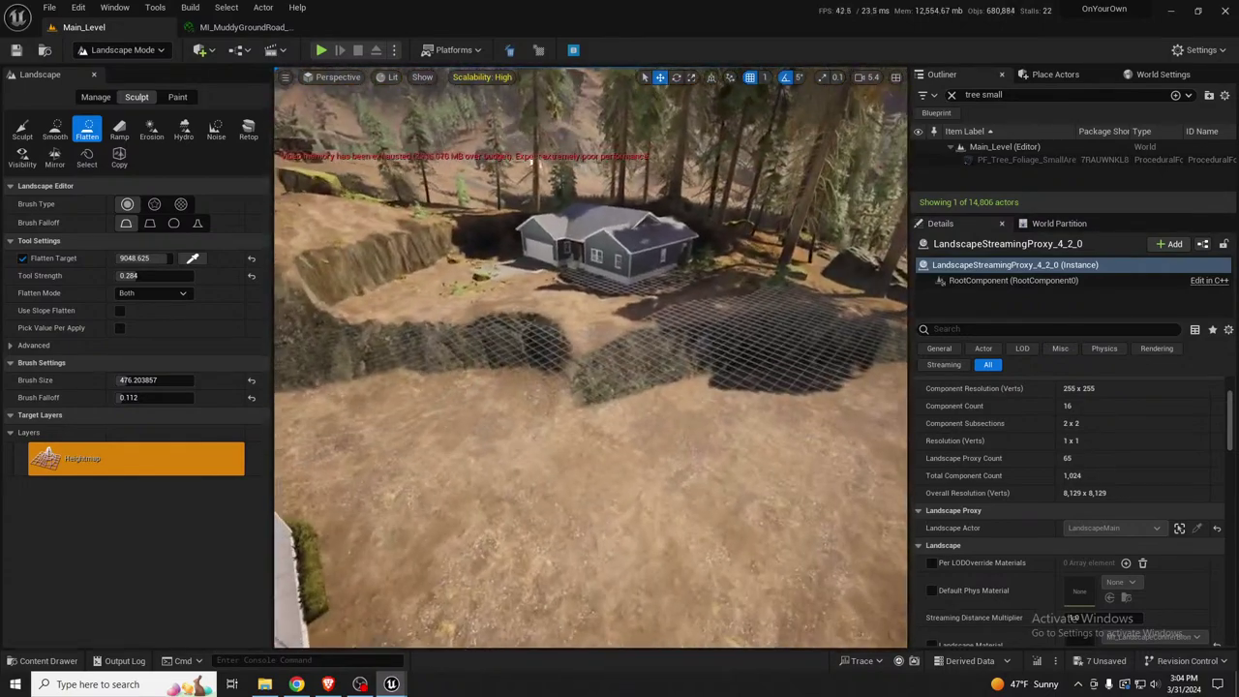
left_click(119, 129)
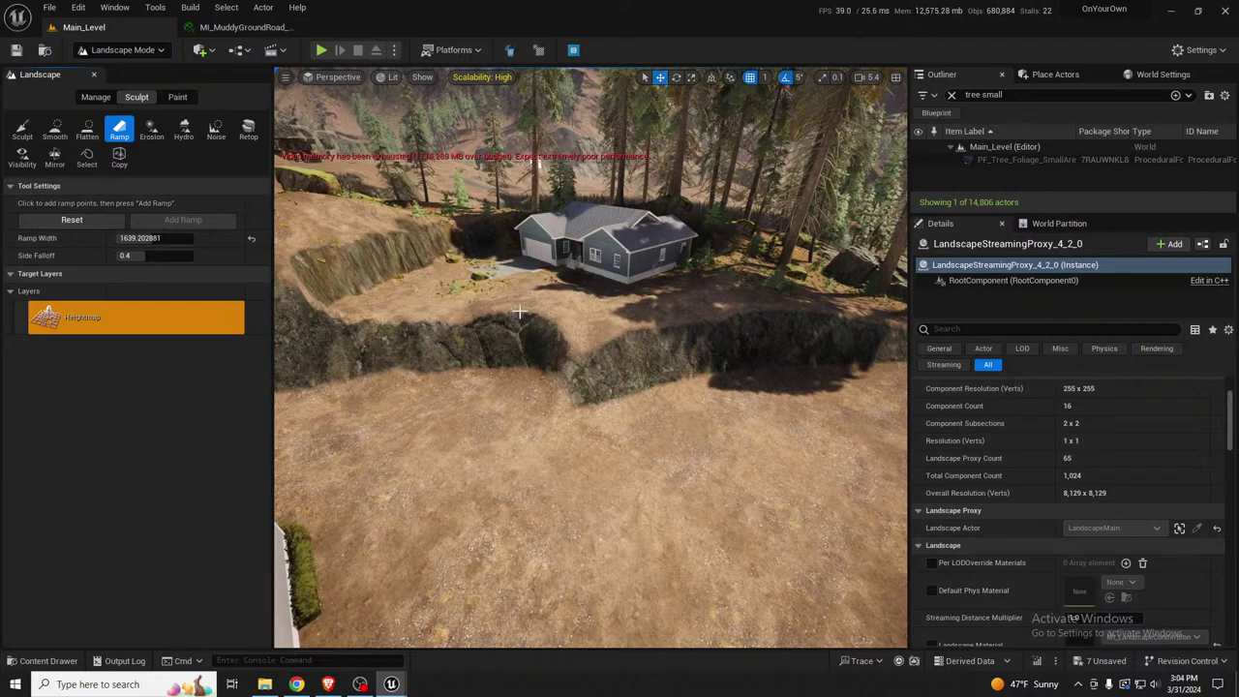
left_click(586, 491)
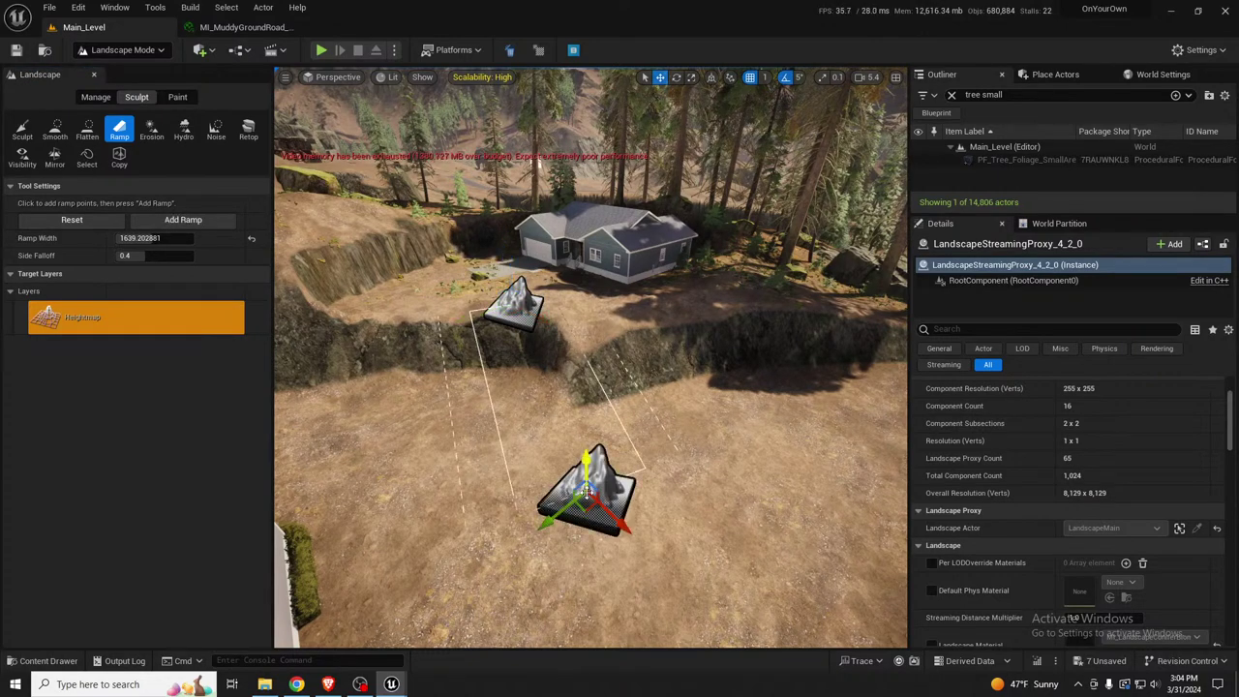
left_click_drag(623, 527, 678, 575)
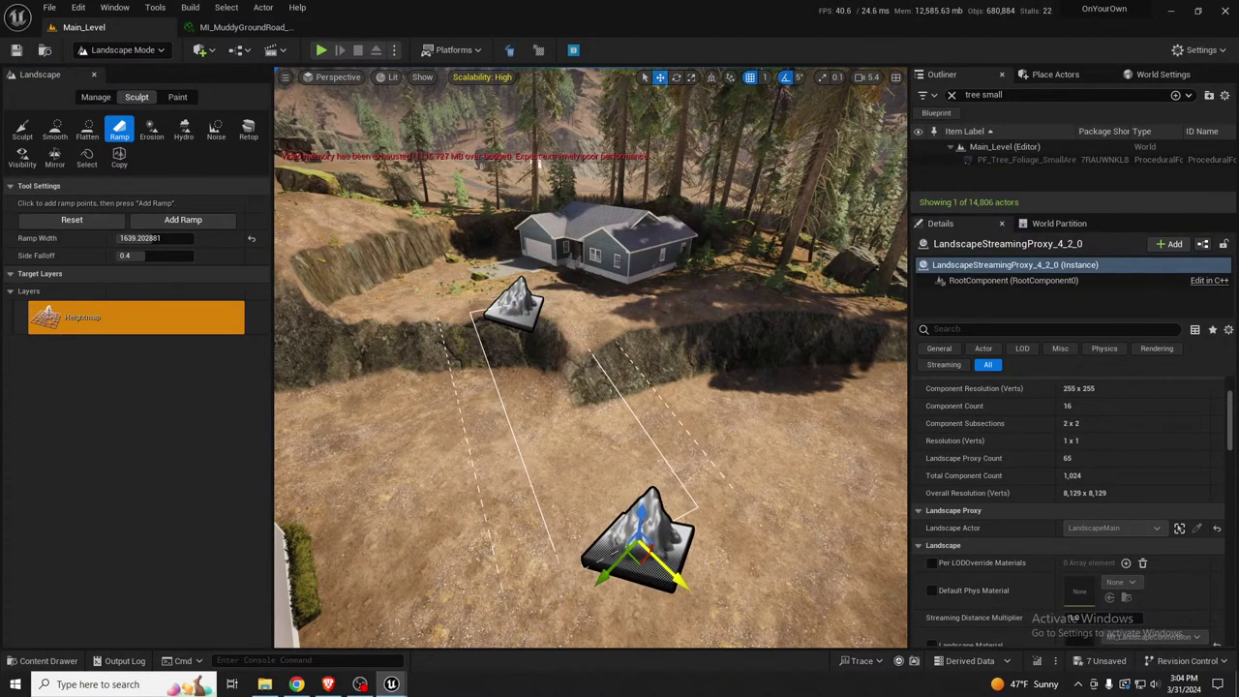
right_click_drag(573, 393, 658, 445)
left_click_drag(588, 405, 650, 420)
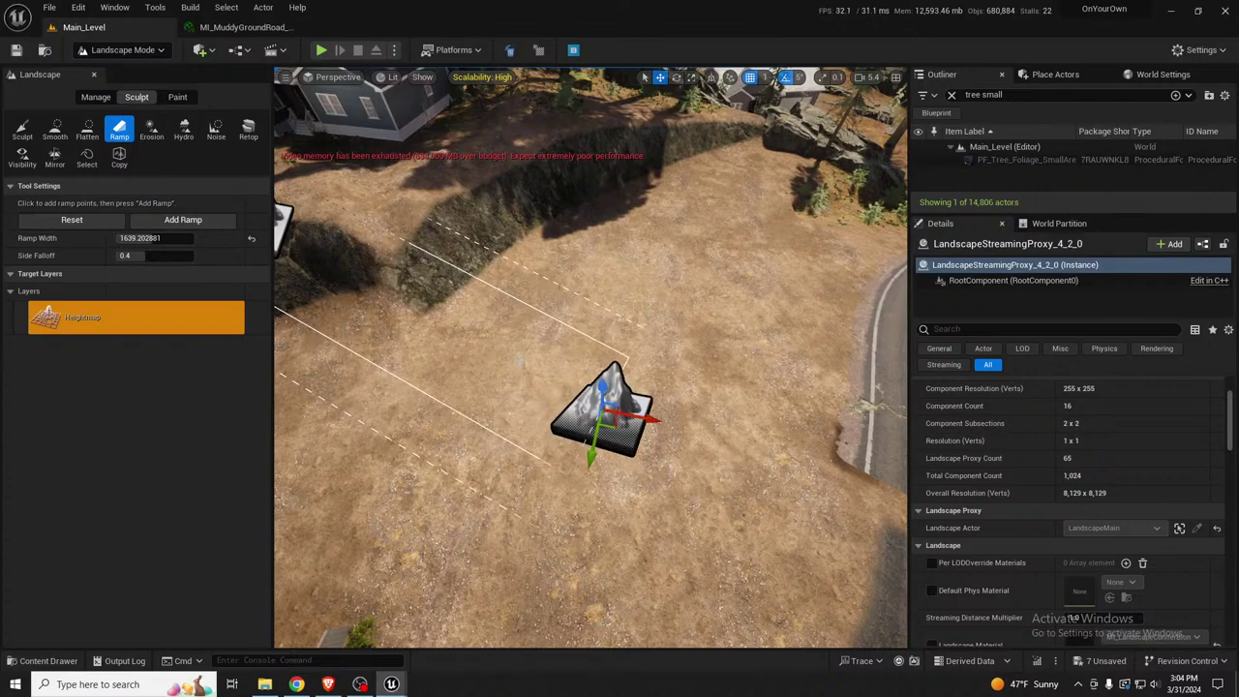
right_click_drag(419, 297, 329, 232)
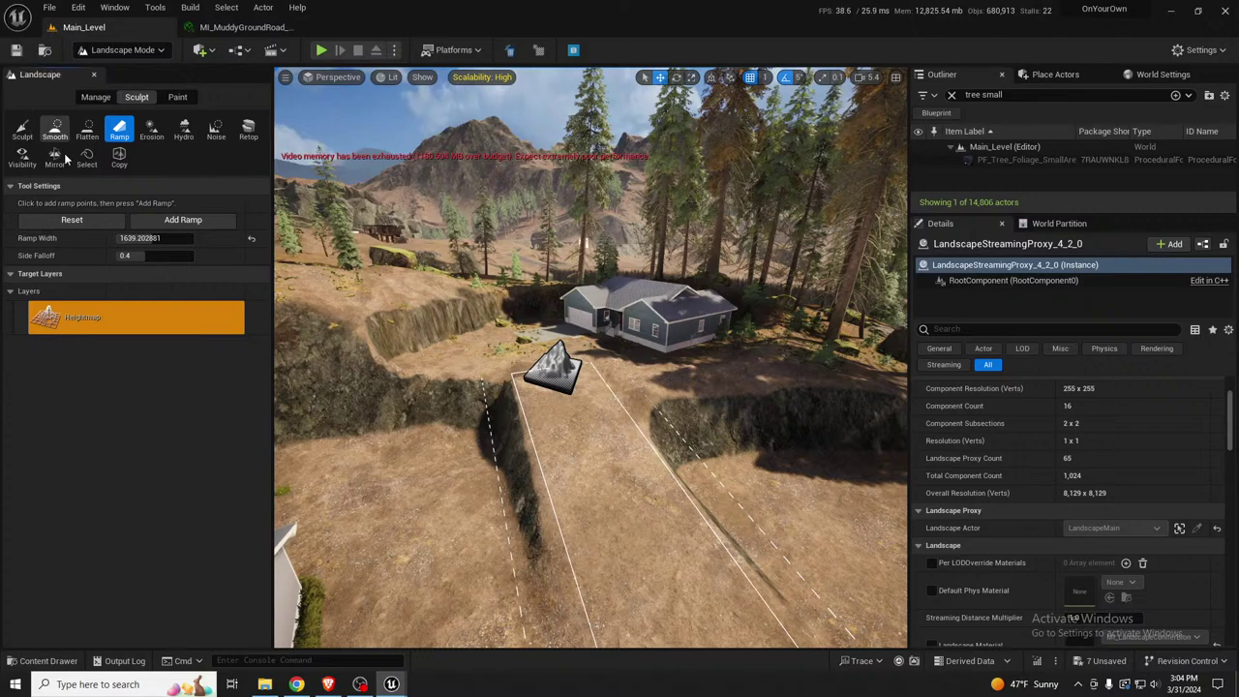
Smooth the terrain where the new ramp meets the blue house's front yard
left_click(55, 129)
mouse_move(577, 368)
left_mouse_down()
mouse_move(520, 376)
mouse_move(587, 383)
mouse_move(625, 407)
mouse_move(606, 391)
left_mouse_up()
right_click_drag(606, 391, 638, 406)
Duplicate the large roadside rock onto the ramp's road-side flank and sink it into the cliff edge below the blue house
key("shift+1")
left_click(782, 412)
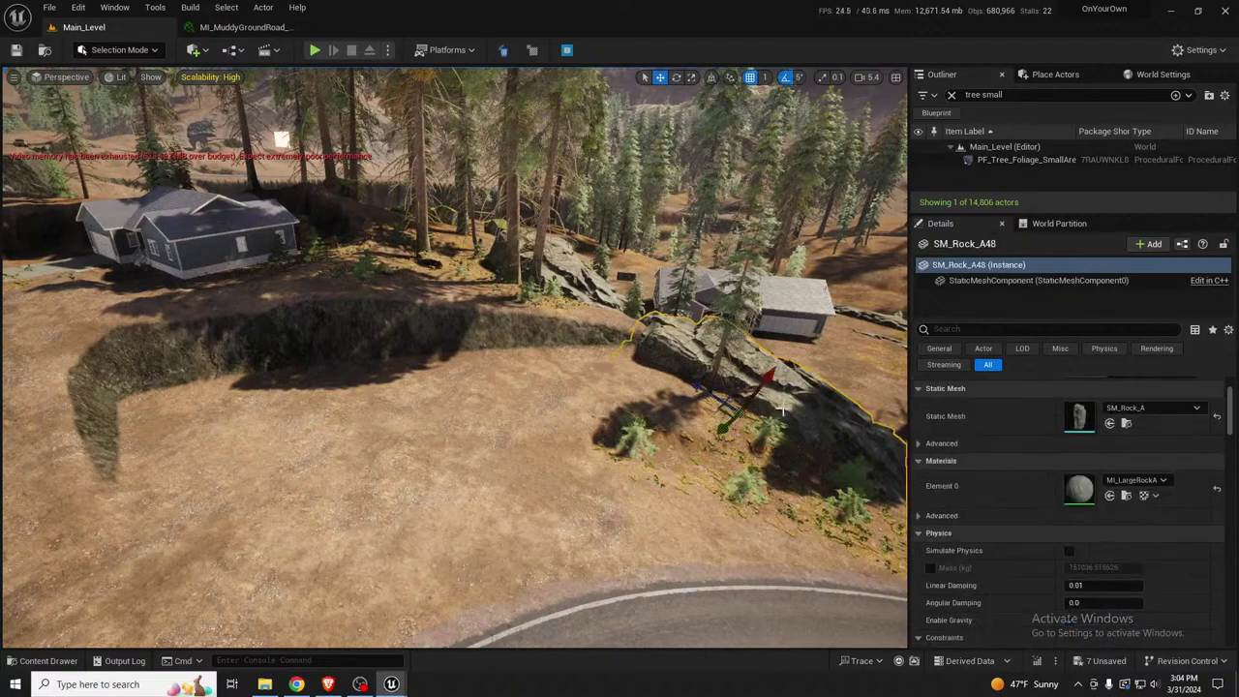
left_click_drag(745, 405, 293, 395, "alt")
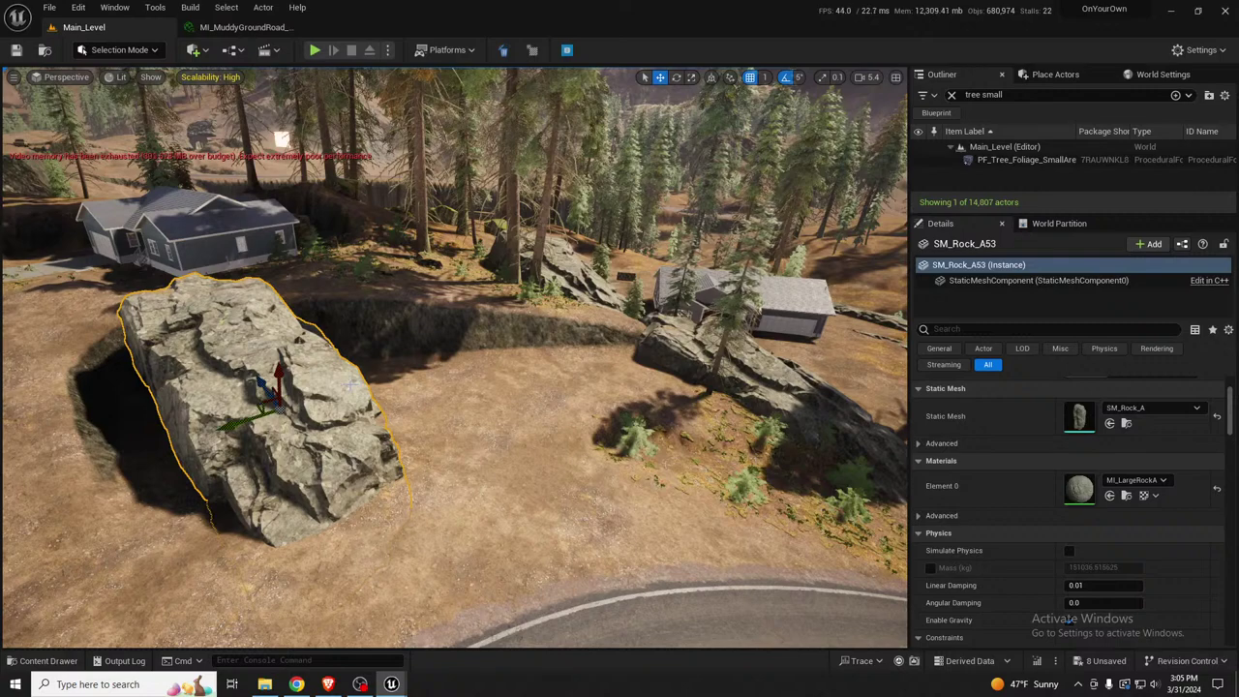
key("w")
right_click_drag(455, 358, 339, 363)
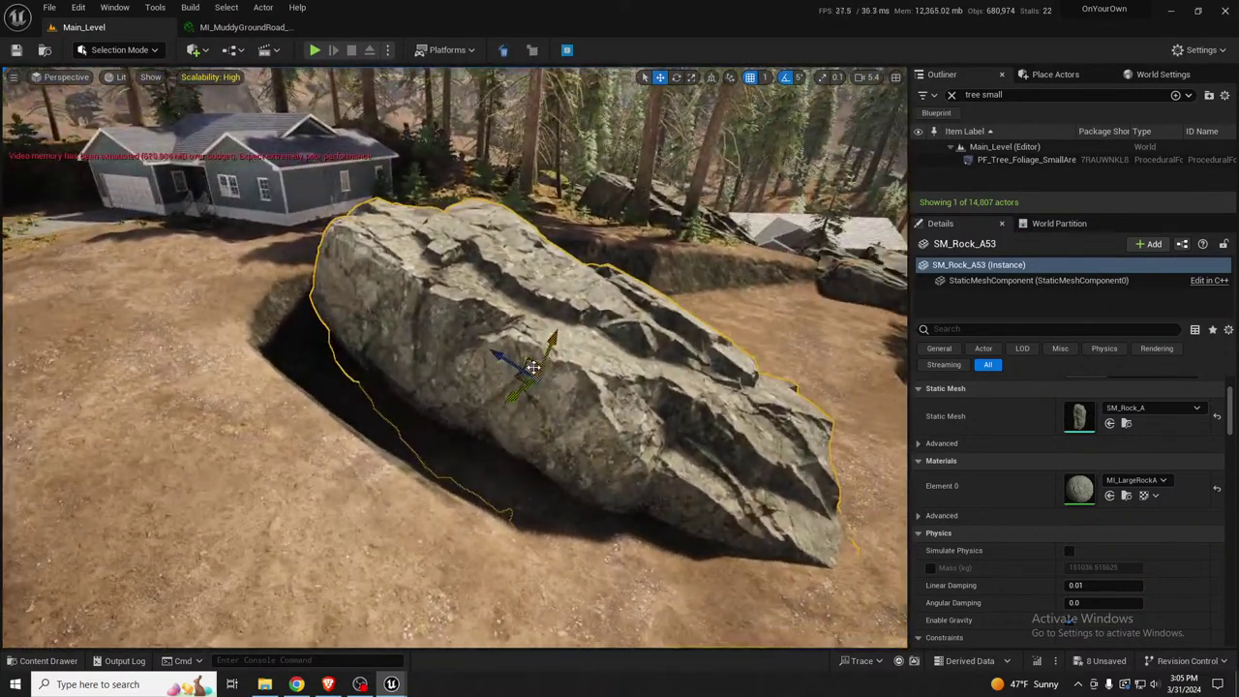
left_click_drag(512, 353, 355, 400)
key("e")
key("w")
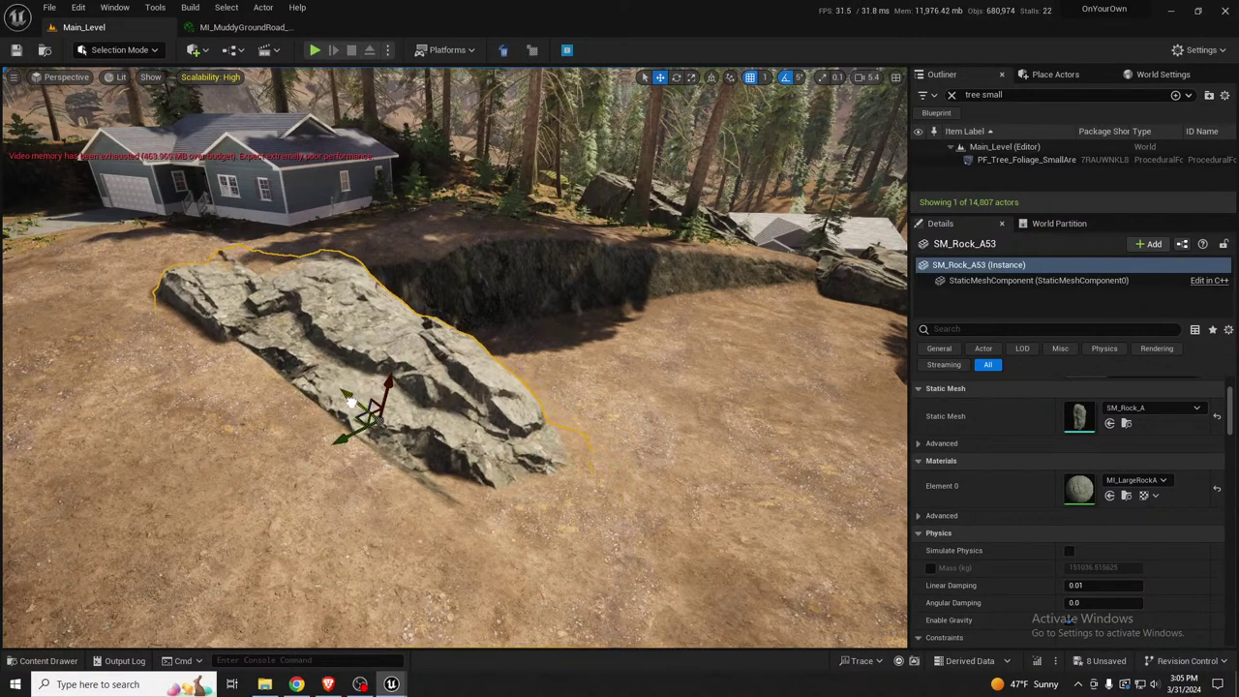
Duplicate the sunken rock onto the ramp's opposite flank and again onto the cliff behind the neighbouring house
right_click_drag(354, 400, 300, 404)
key("s")
right_click_drag(470, 377, 511, 389)
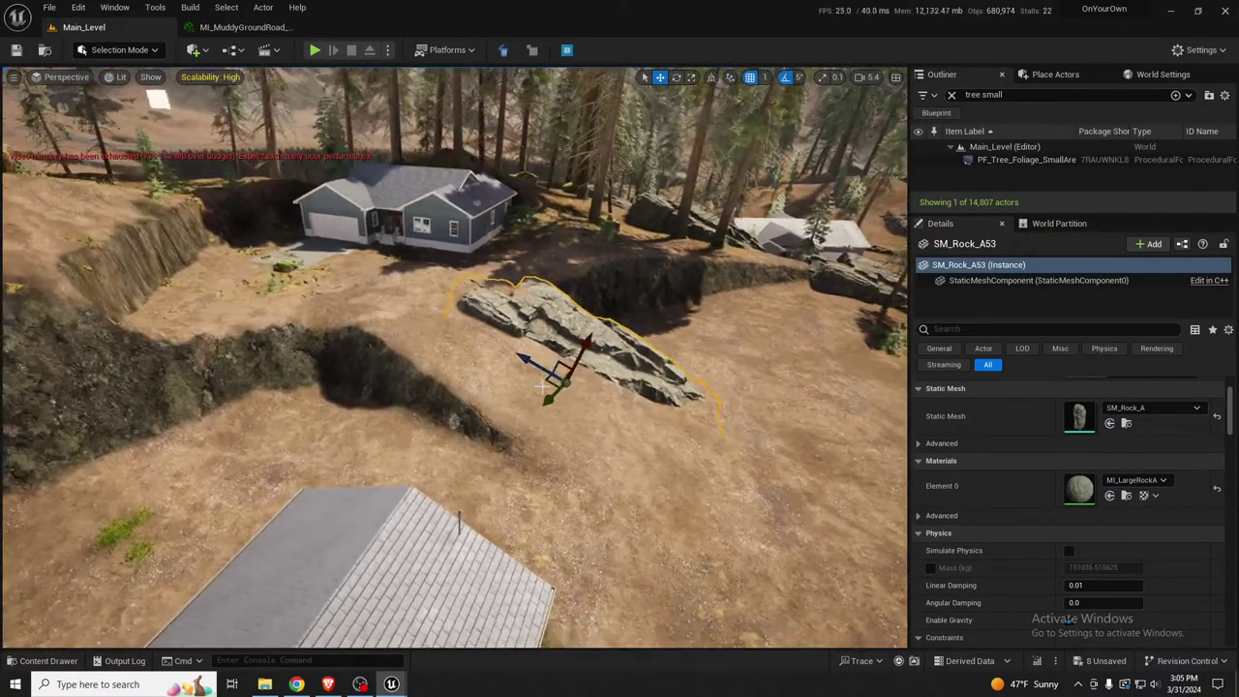
left_click_drag(556, 375, 323, 389, "alt")
key("a")
right_click_drag(368, 396, 263, 393)
left_click_drag(645, 364, 503, 329, "alt")
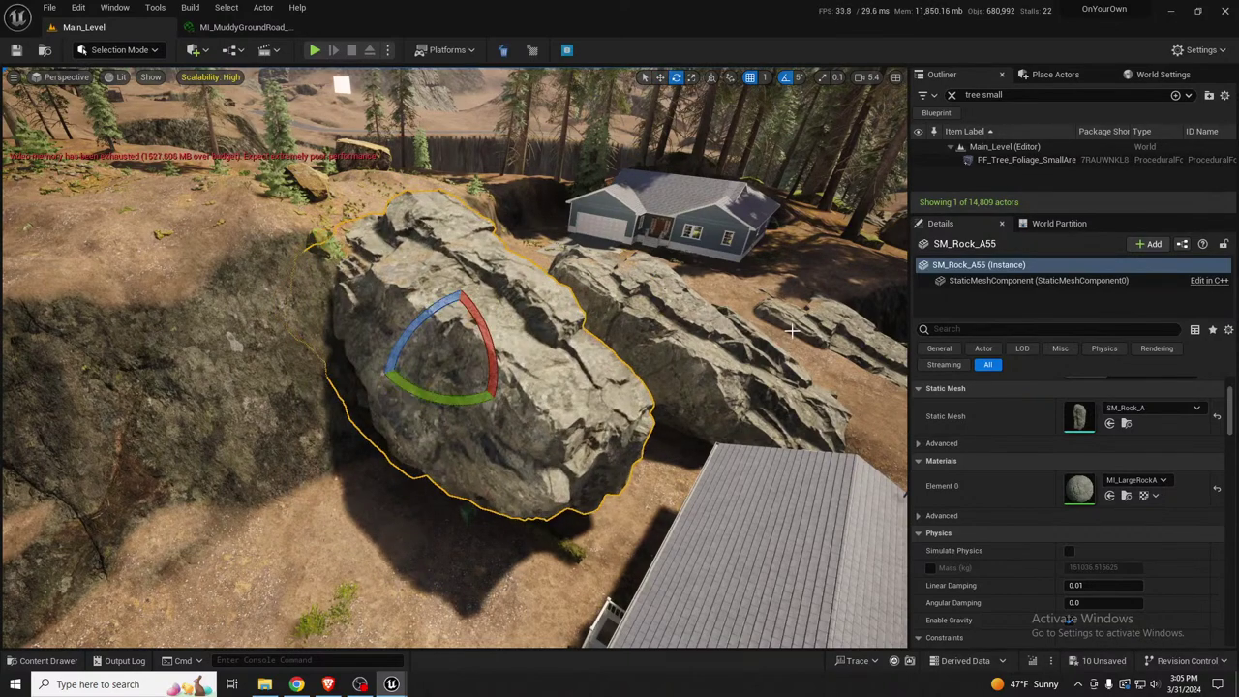
Scale the newest rock to 3.0, rotate it, and sink it back against the cliff behind the neighbouring house
scroll(1043, 474, "up", 2)
left_click(1091, 437)
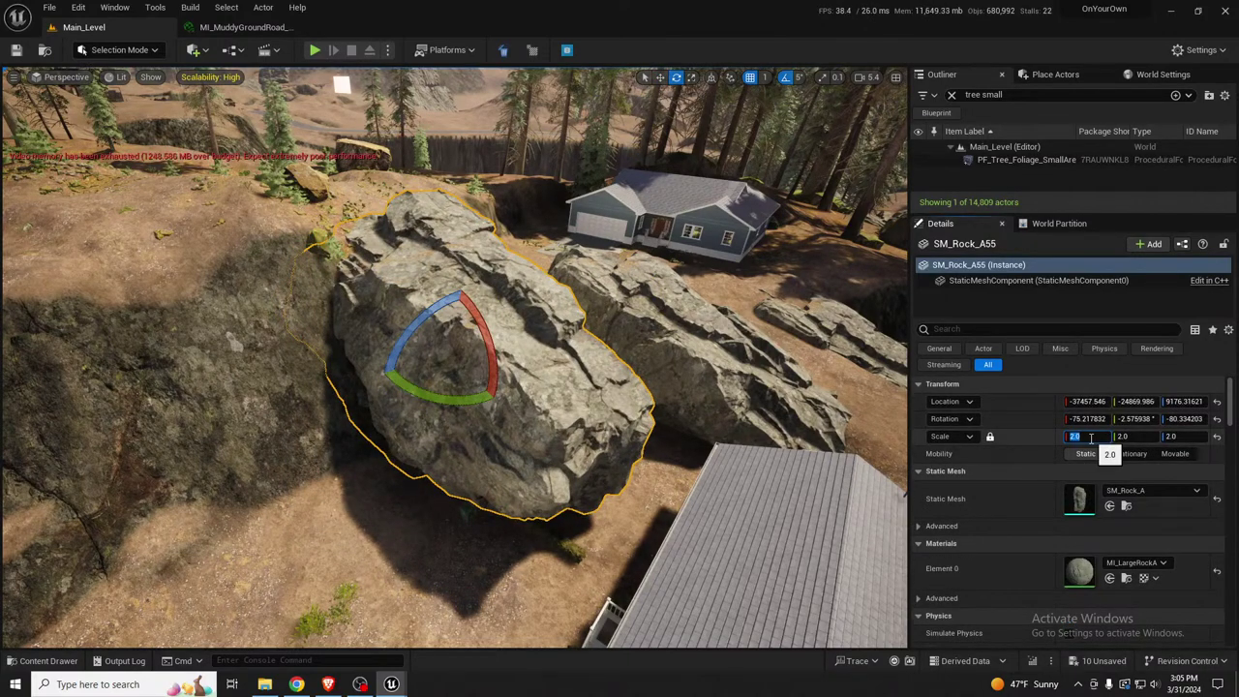
type("3")
key("Return")
left_click_drag(455, 311, 533, 345)
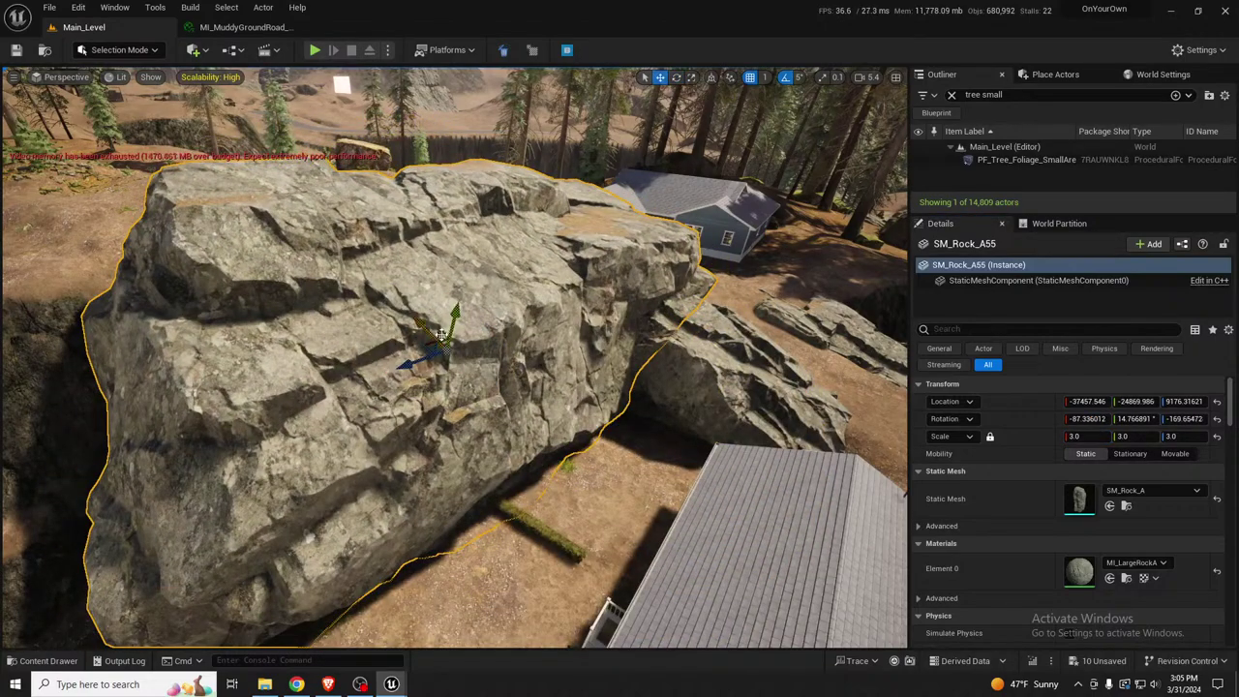
left_click_drag(441, 337, 378, 343)
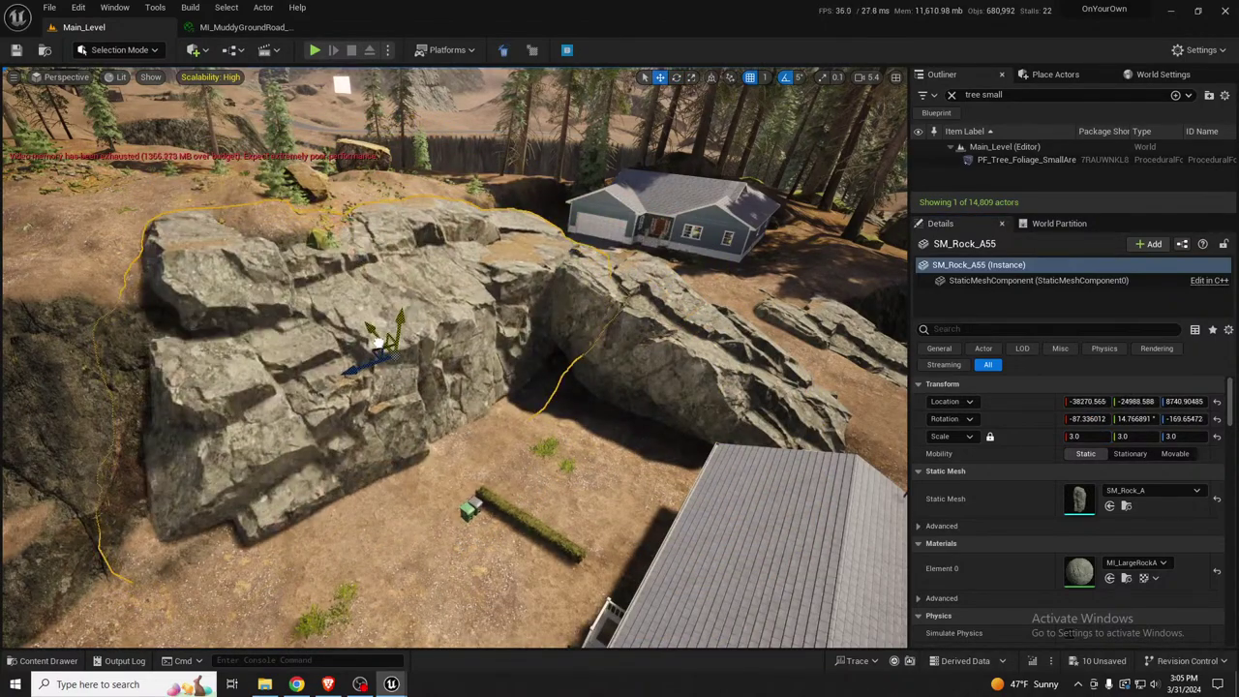
Duplicate the enlarged rock along the adjoining cliff section and rotate and shift it to follow the cliff's curve
key("s")
right_click_drag(392, 354, 295, 347)
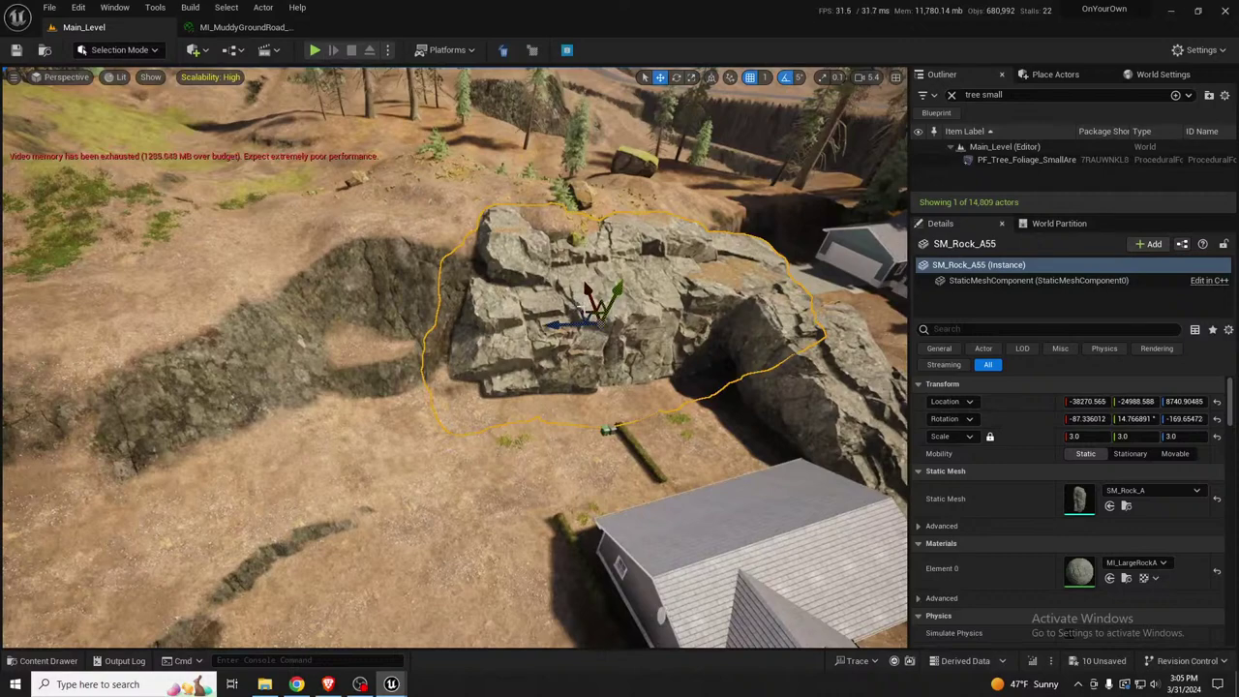
left_click_drag(580, 307, 392, 436, "alt")
key("e")
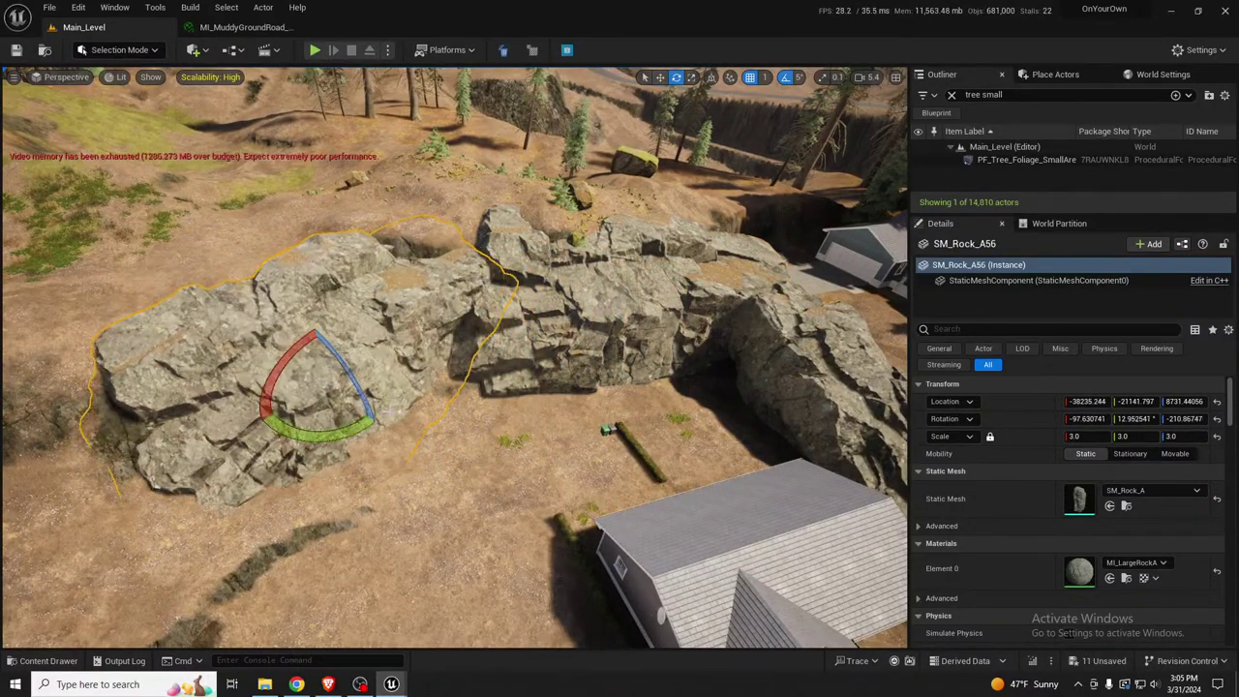
left_click_drag(367, 393, 410, 474)
left_click_drag(330, 426, 347, 368)
key("w")
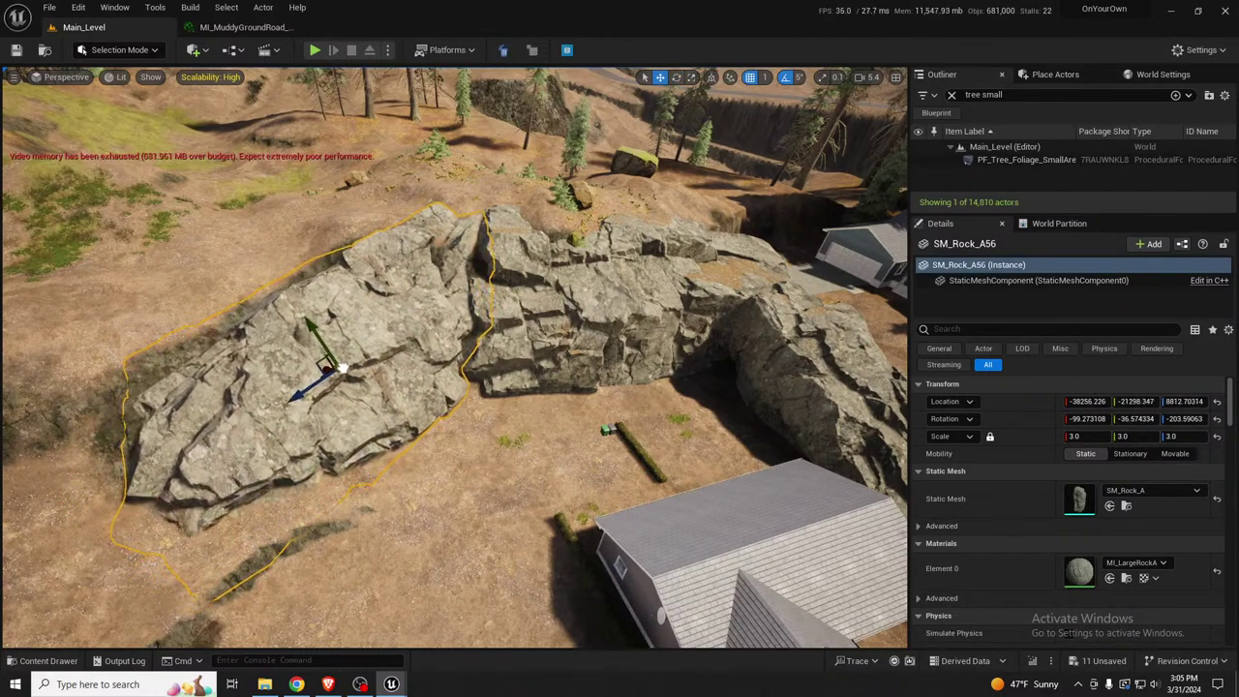
left_click_drag(337, 368, 342, 365)
Rotate the rock on the ramp's house-side flank slightly and lower it further into the slope
right_click_drag(343, 365, 523, 321)
key("w")
key("s")
mouse_move(487, 358)
right_mouse_down()
mouse_move(480, 334)
mouse_move(487, 359)
right_mouse_up()
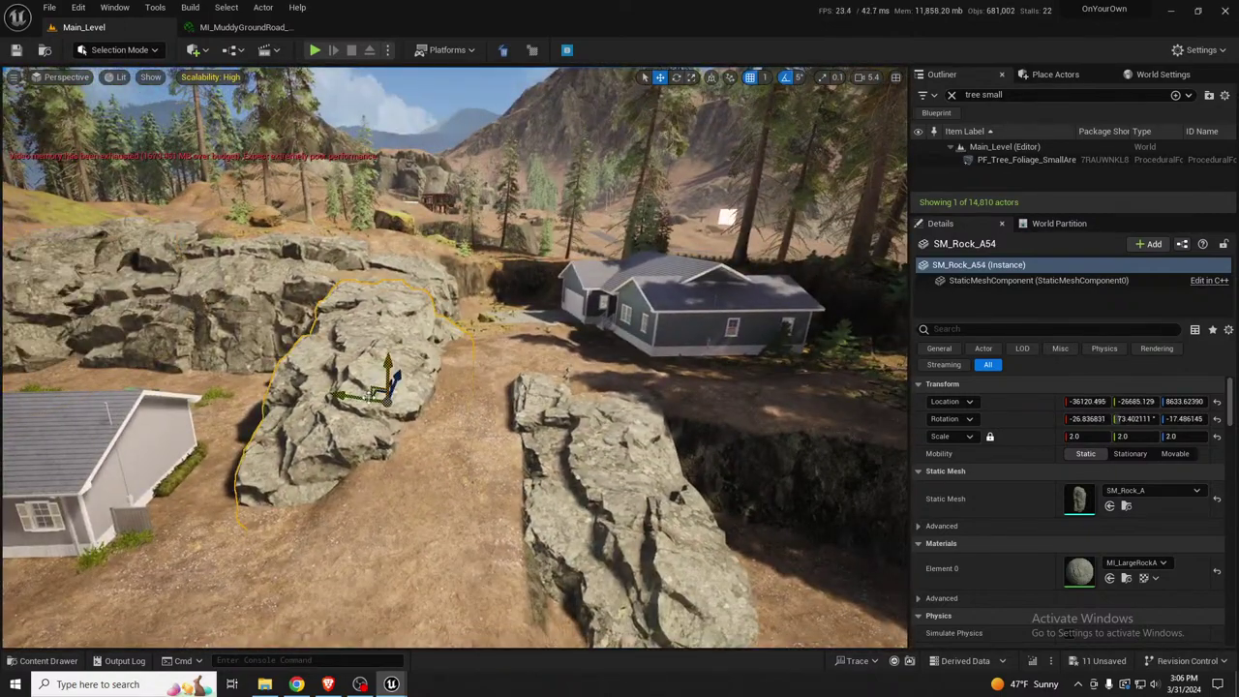
left_click(378, 414)
key("e")
mouse_move(421, 437)
left_mouse_down()
mouse_move(442, 427)
mouse_move(431, 431)
left_mouse_up()
key("w")
left_click_drag(387, 371, 387, 395)
Duplicate the rock on the ramp's outer flank toward the bare cliff beside it and set the copy's scale to 3.0
key("s")
right_click_drag(417, 375, 562, 420)
left_click(300, 422)
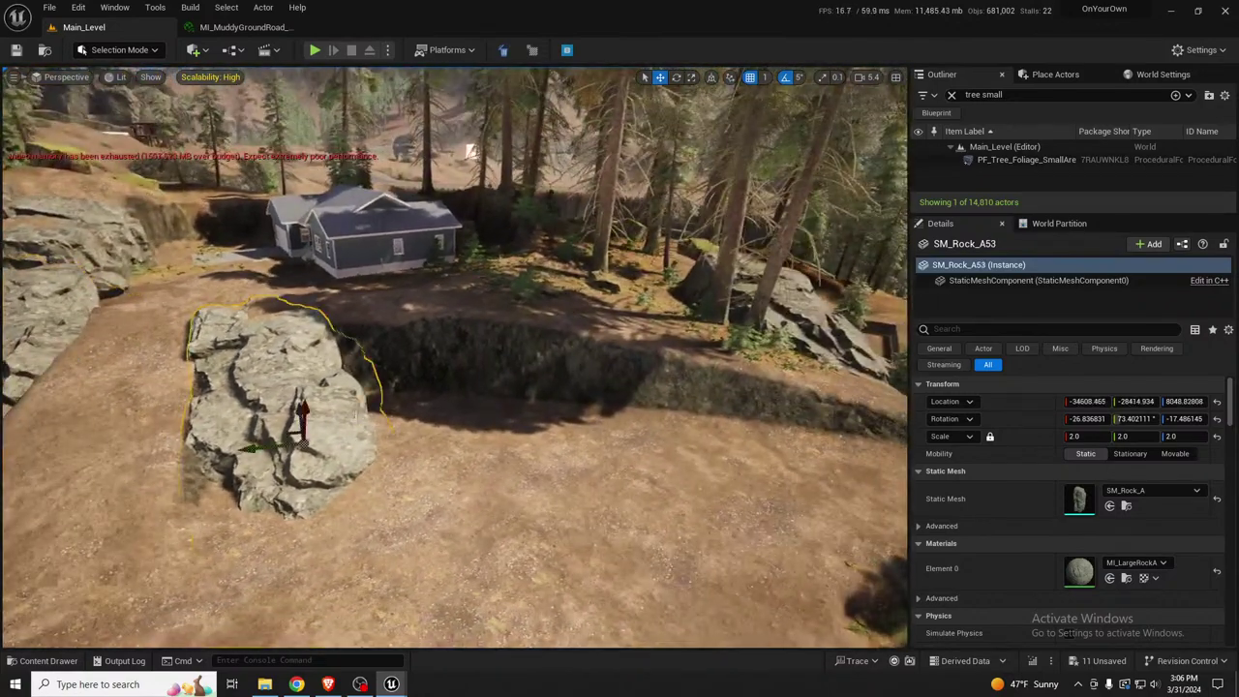
right_click_drag(302, 416, 339, 436)
key("w")
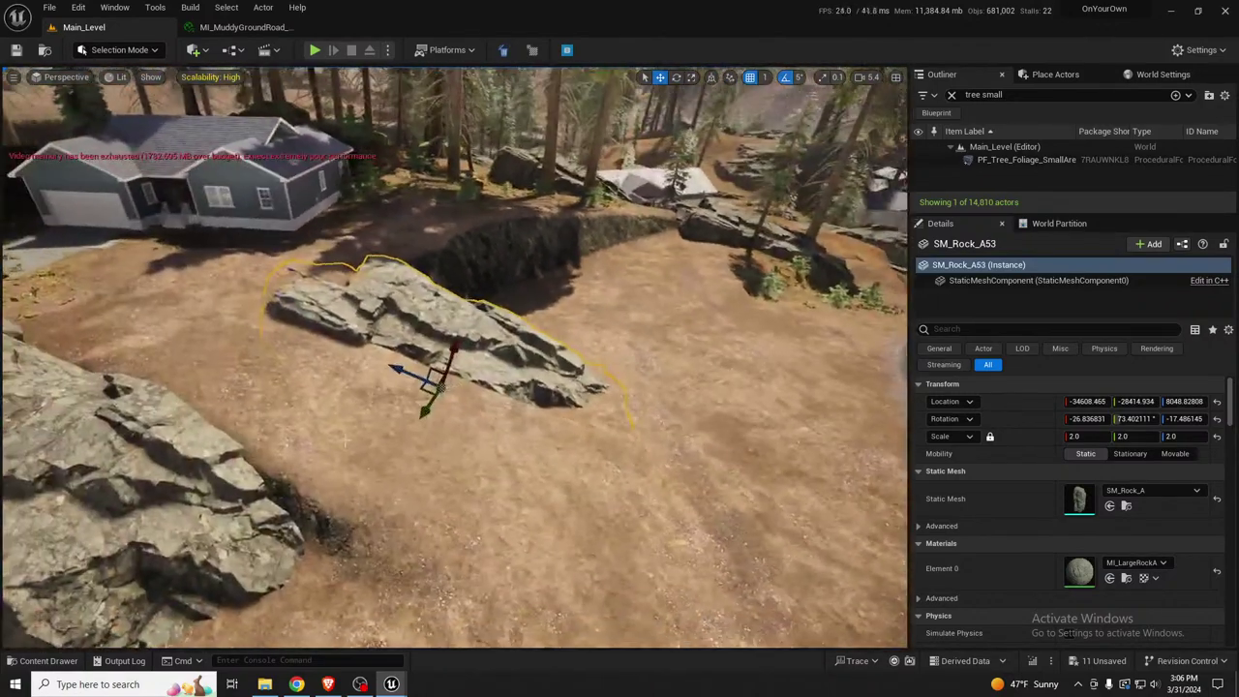
left_click_drag(429, 389, 560, 382, "alt")
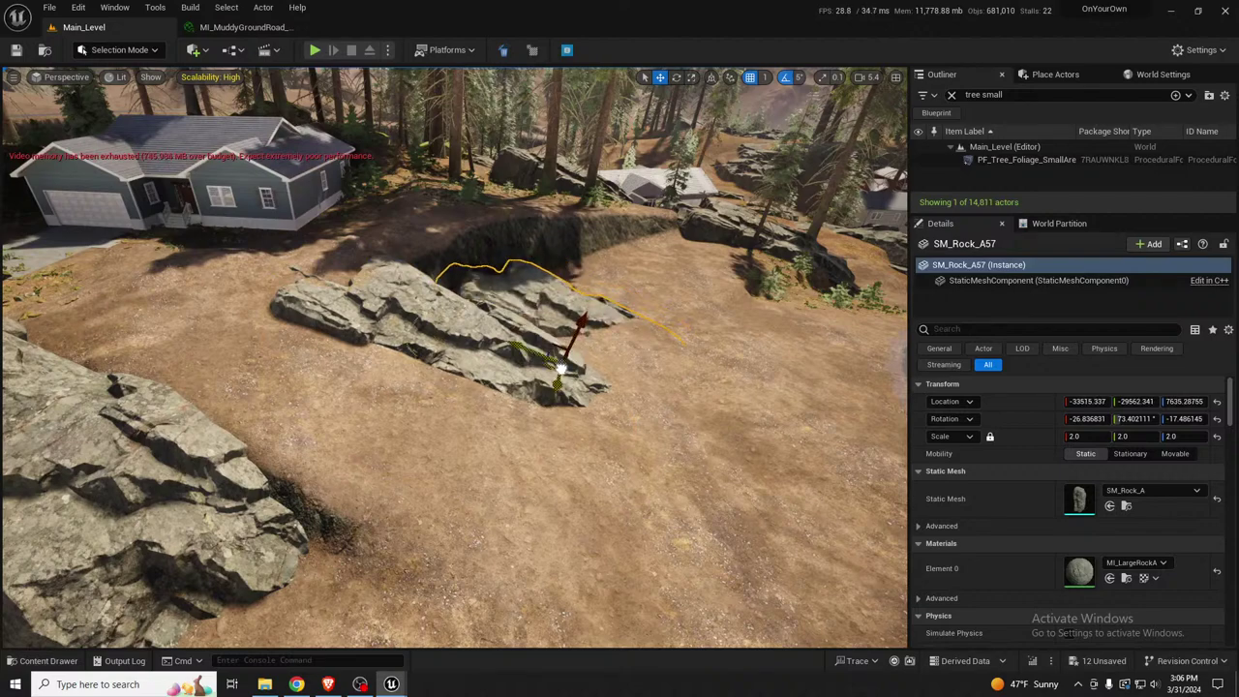
left_click(1086, 437)
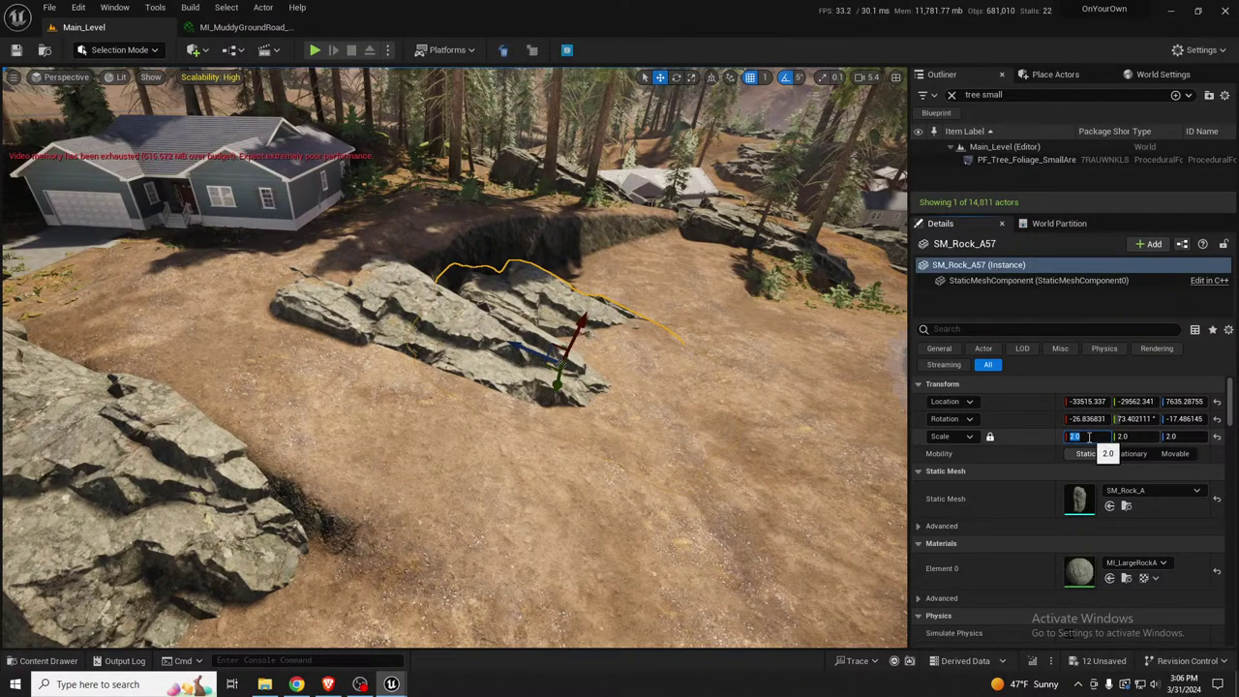
type("3")
key("Return")
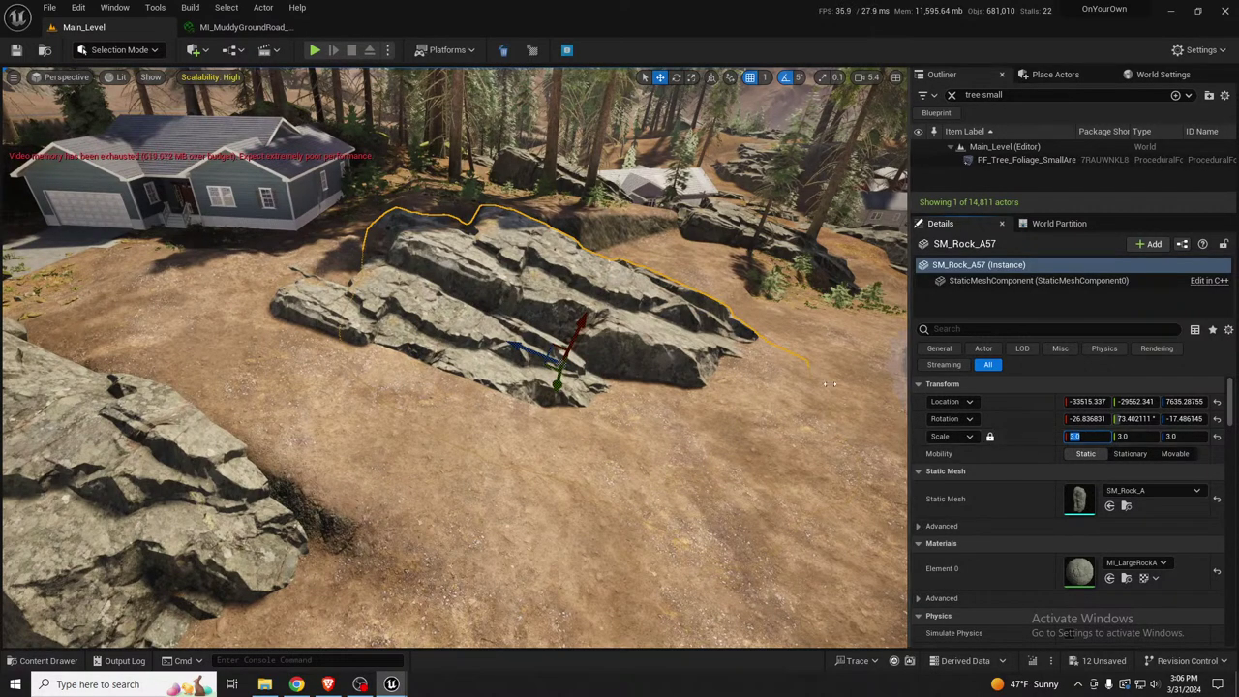
Rotate and reposition the enlarged rock so it lies along the cliff below the blue house
right_click_drag(560, 372, 550, 329)
key("e")
left_click_drag(530, 411, 497, 312)
key("w")
right_click_drag(498, 312, 420, 391)
key("w")
key("e")
left_click_drag(340, 381, 344, 381)
right_click_drag(344, 381, 291, 360)
right_click_drag(319, 407, 288, 417)
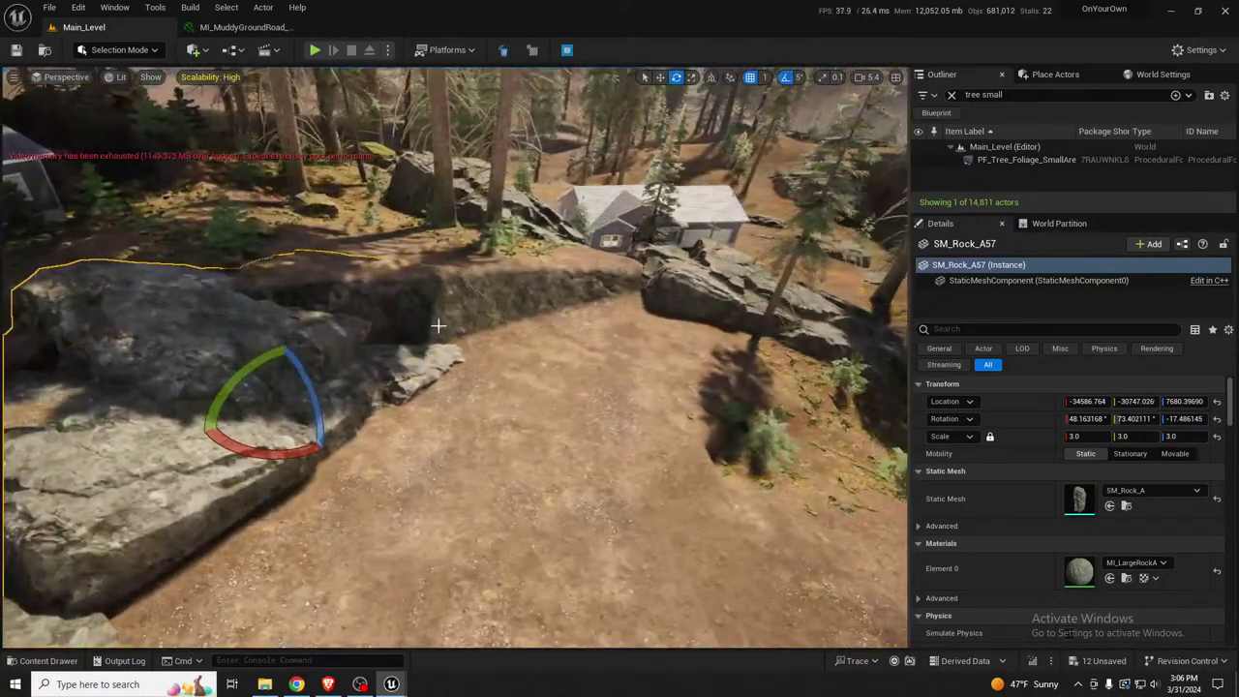
Duplicate the enlarged rock farther along the cliff below the blue house, rotate it to follow the edge, and clear the selection
key("w")
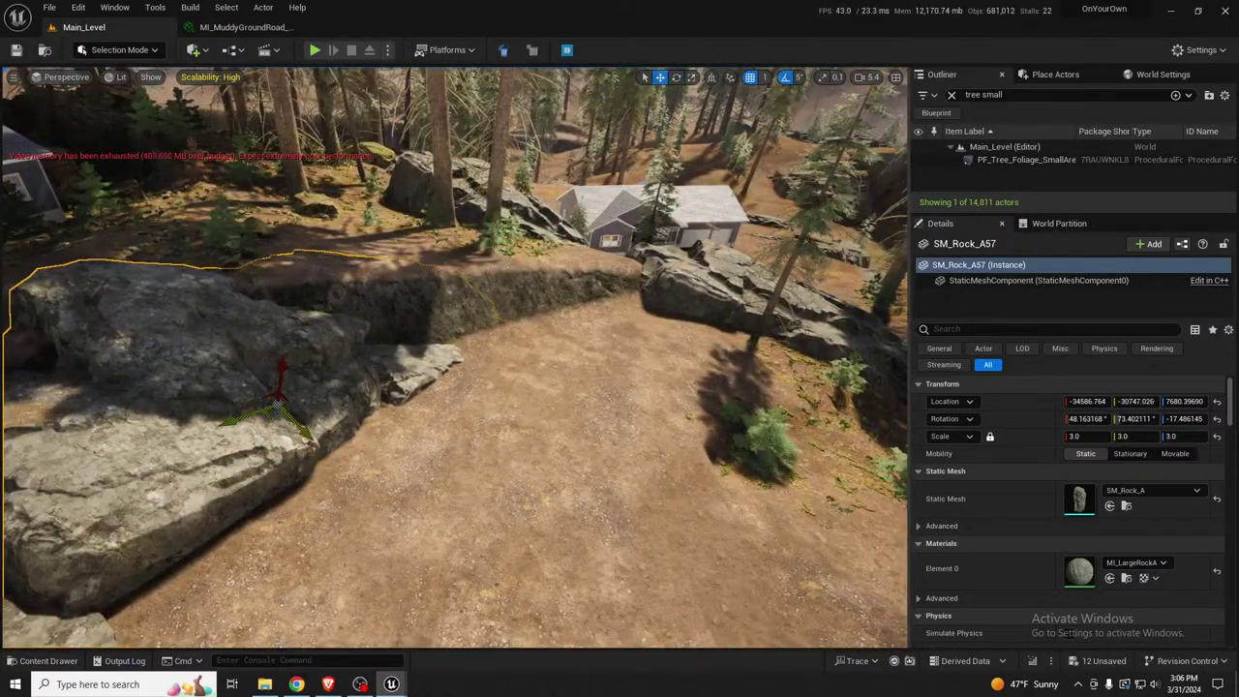
left_click_drag(278, 401, 483, 405, "alt")
left_click_drag(495, 355, 557, 356)
key("e")
left_click_drag(523, 290, 426, 302)
mouse_move(510, 396)
left_mouse_down()
mouse_move(473, 392)
mouse_move(471, 356)
mouse_move(495, 375)
mouse_move(488, 391)
left_mouse_up()
key("w")
key("s")
right_click_drag(676, 407, 639, 350)
key("Escape")
key("s")
right_click_drag(506, 111, 525, 85)
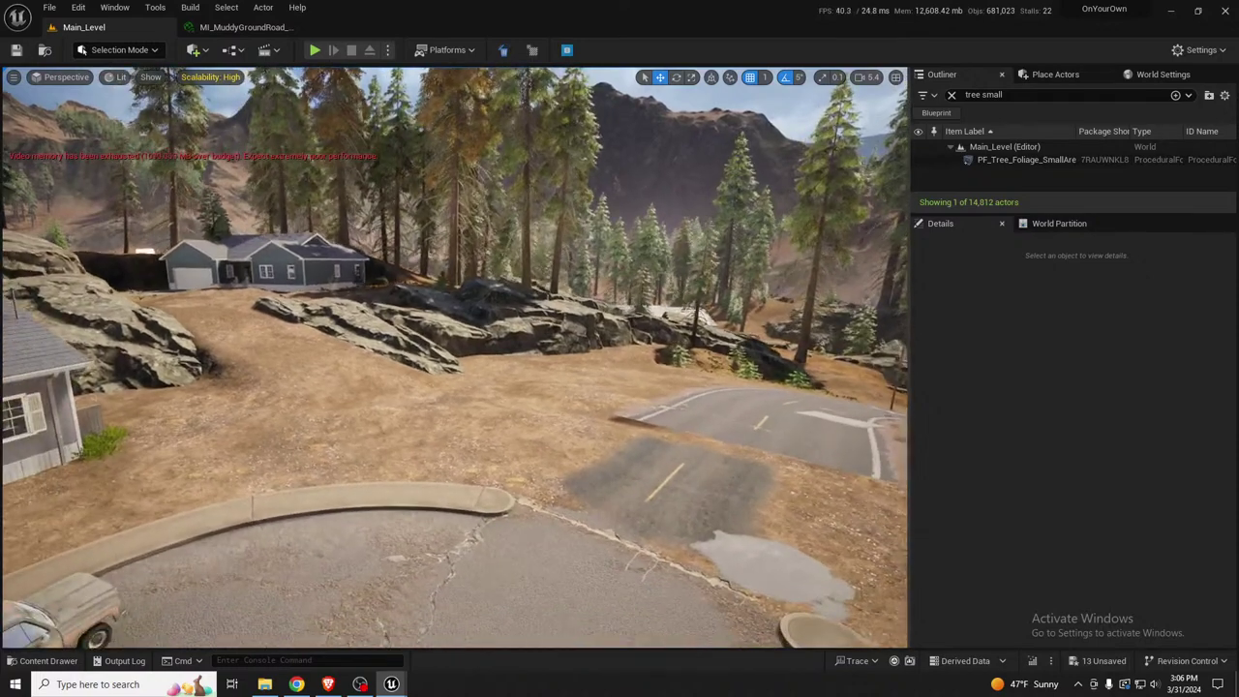
Raise the rock on the ramp's house-side flank slightly
right_click_drag(643, 416, 644, 416)
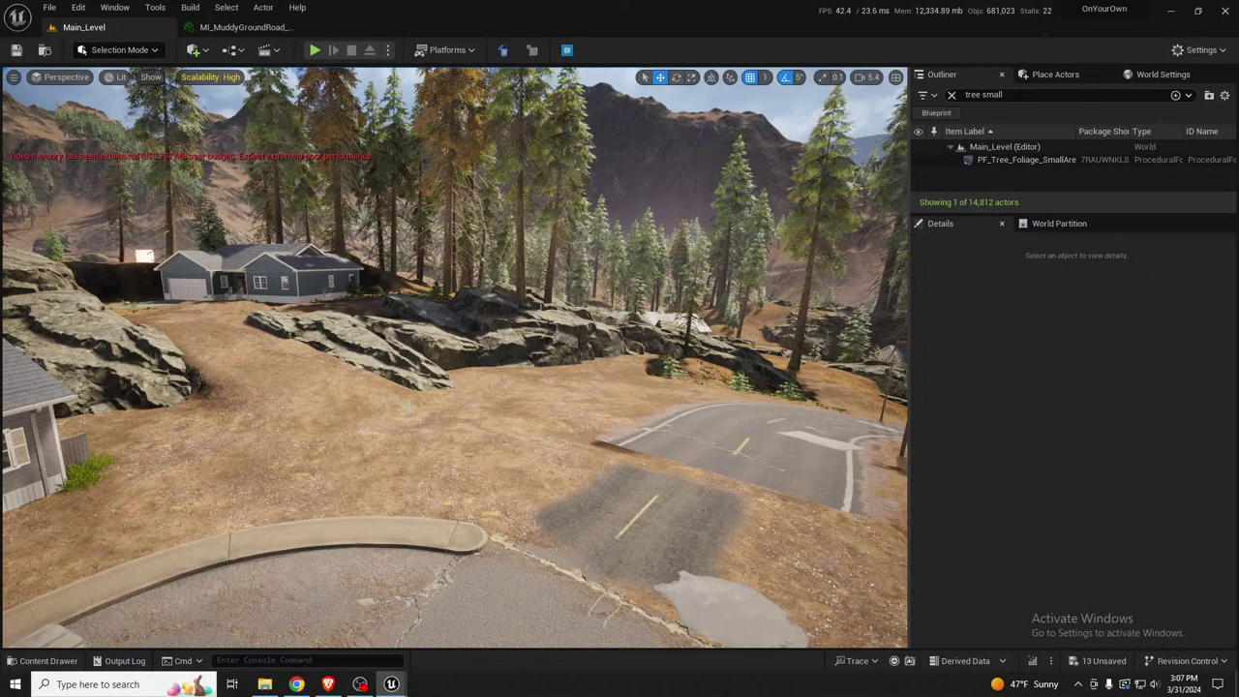
right_click_drag(650, 411, 561, 424)
left_click(257, 334)
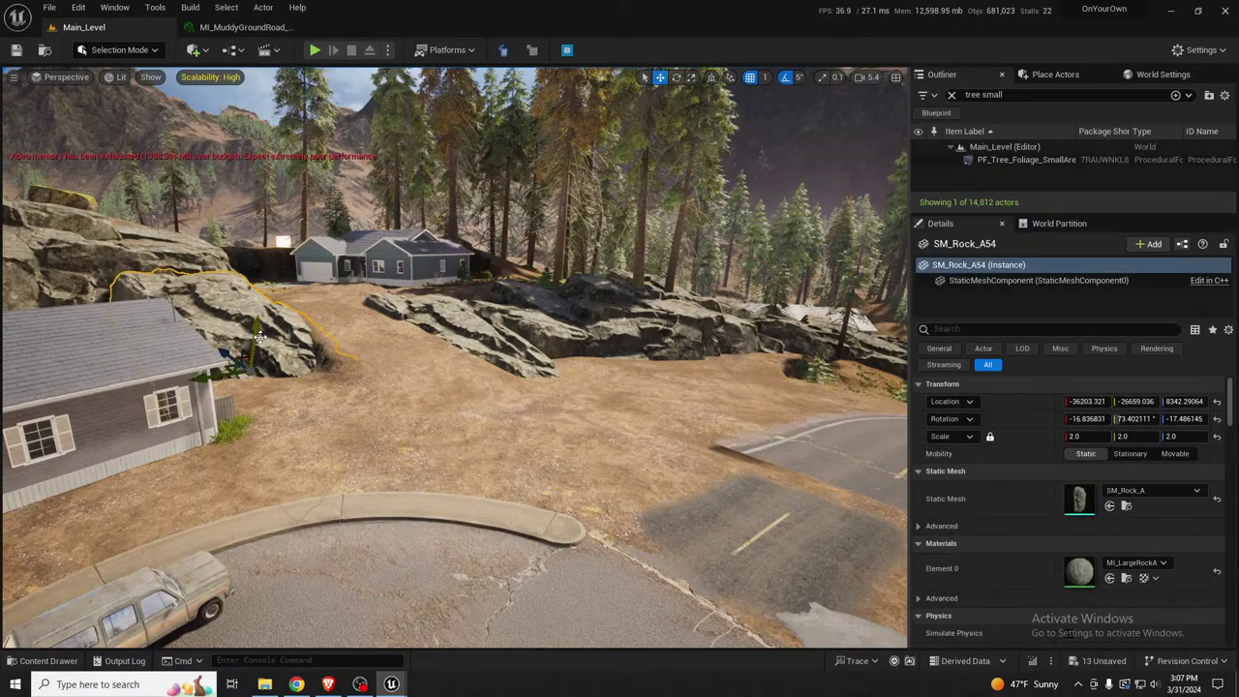
left_click_drag(255, 329, 259, 325)
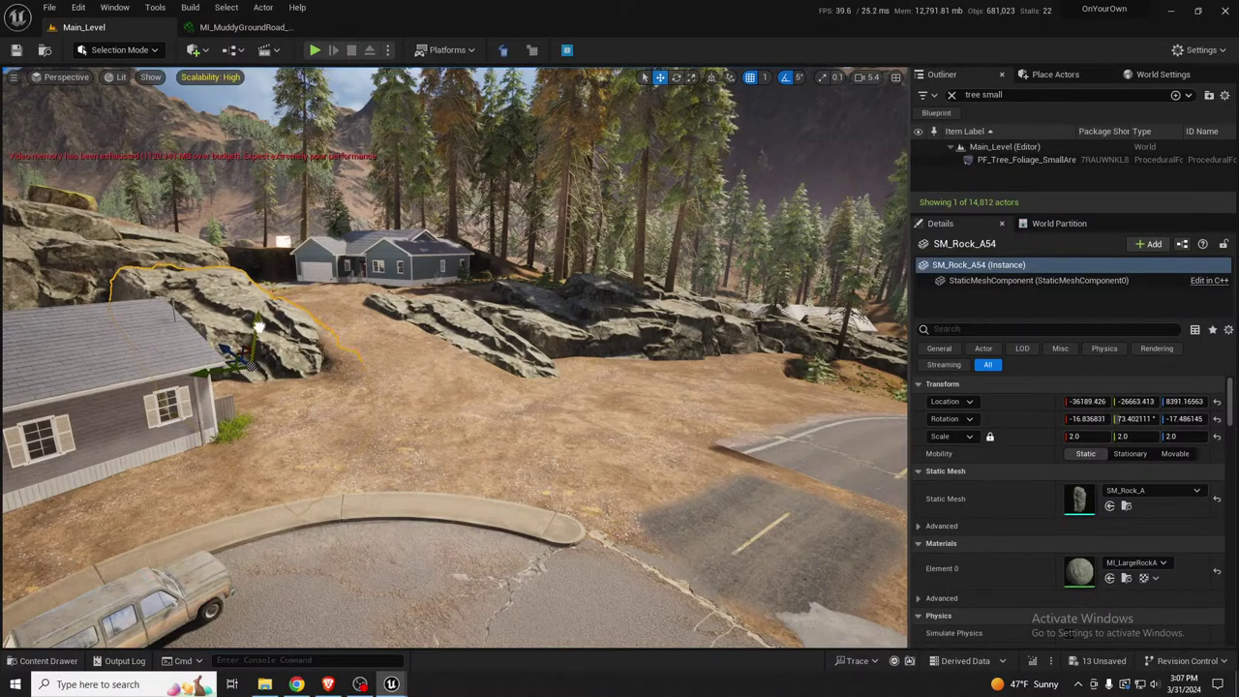
Duplicate the end rock of the rear cliff to the section behind the white two-story house and rotate the copy 200 degrees
mouse_move(333, 389)
right_mouse_down()
mouse_move(175, 389)
mouse_move(116, 339)
mouse_move(326, 397)
right_mouse_up()
left_click(631, 329)
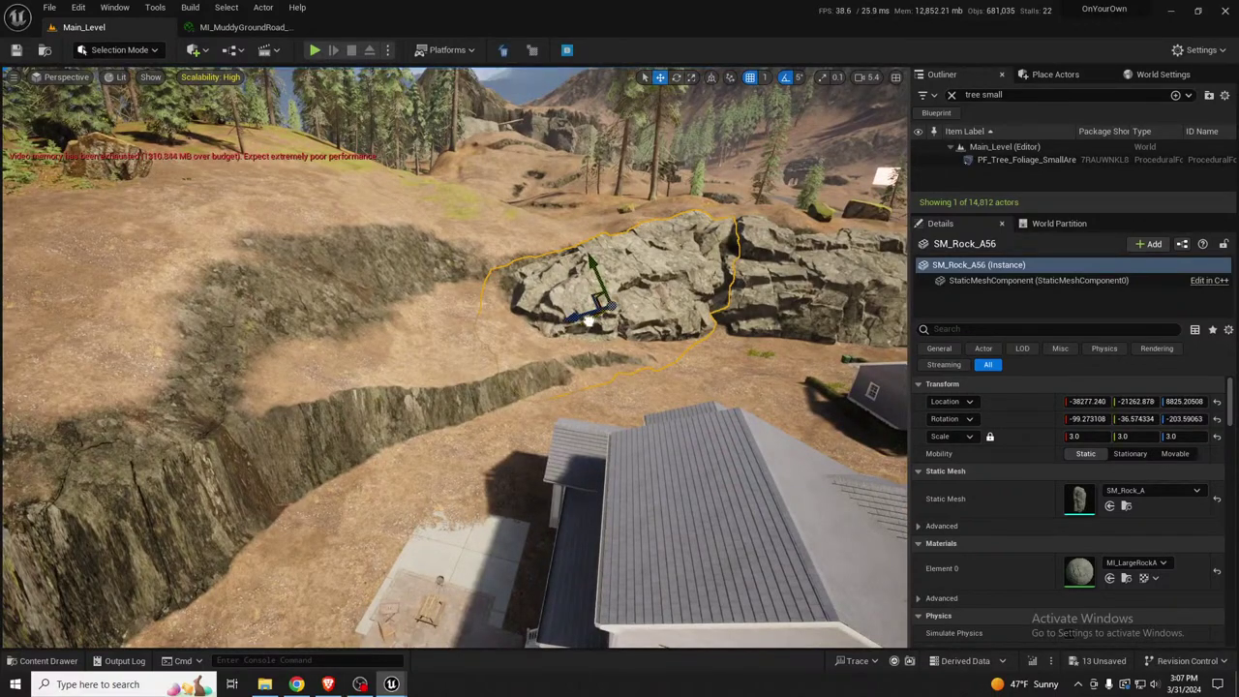
left_click_drag(589, 320, 279, 457, "alt")
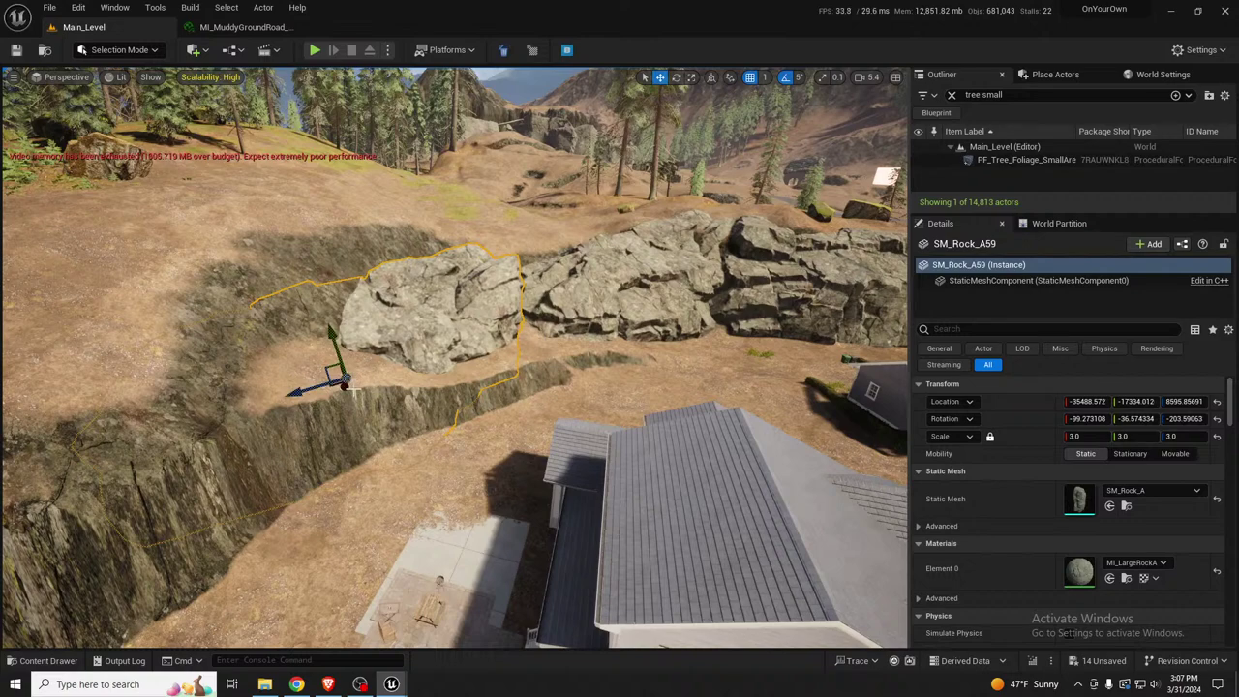
left_click_drag(335, 387, 445, 392)
right_click_drag(498, 389, 416, 383)
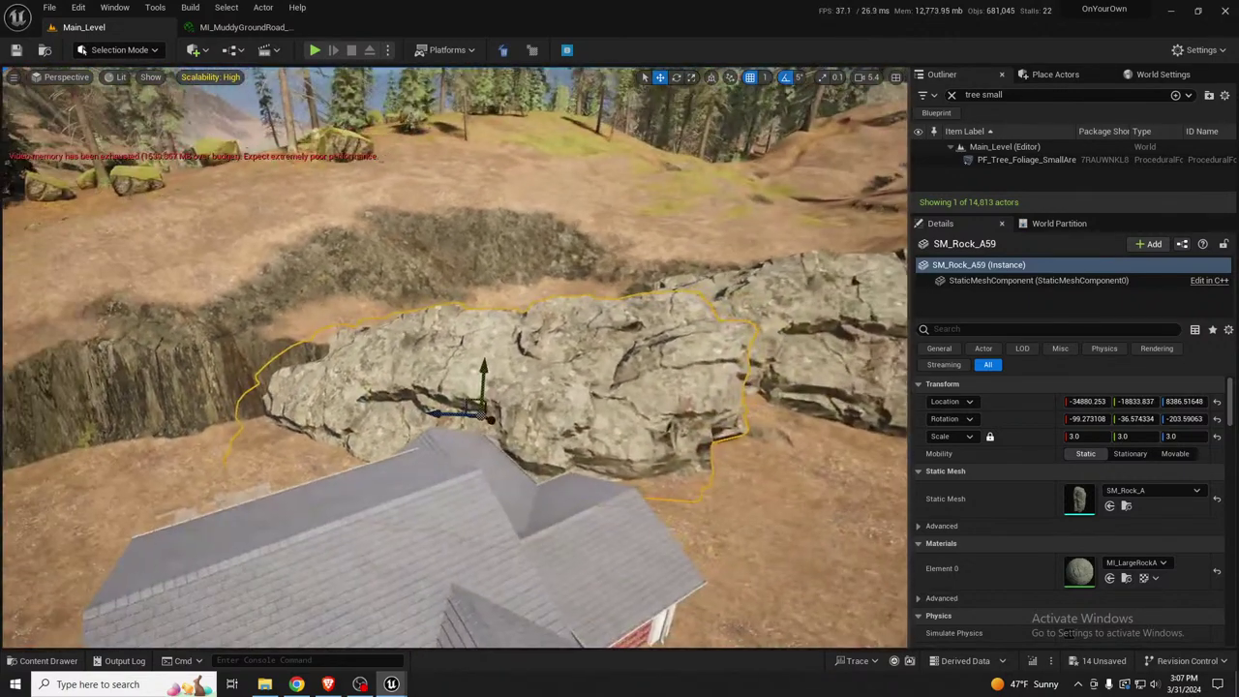
key("e")
mouse_move(496, 406)
left_mouse_down()
mouse_move(542, 407)
mouse_move(455, 407)
mouse_move(523, 408)
mouse_move(492, 407)
left_mouse_up()
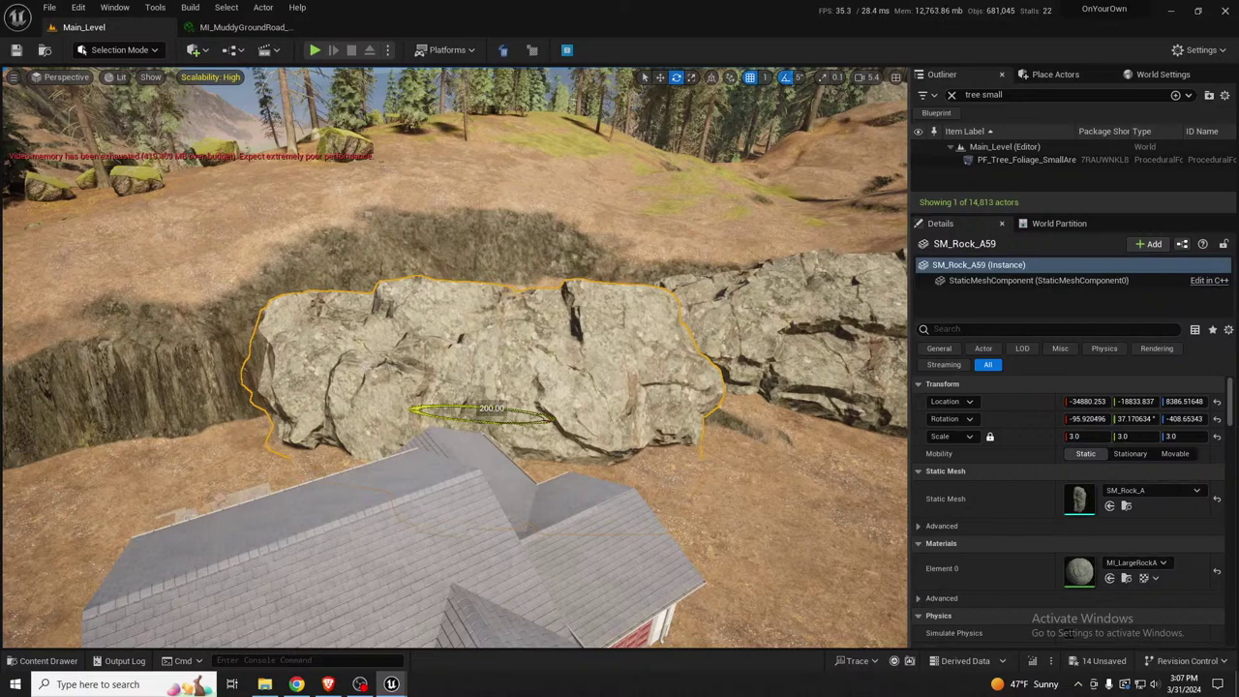
mouse_move(491, 408)
right_mouse_down()
mouse_move(465, 414)
mouse_move(476, 425)
right_mouse_up()
Duplicate the rock behind the two-story house along the cliff toward the dirt road, then rotate and sink the copy into the slope
key("w")
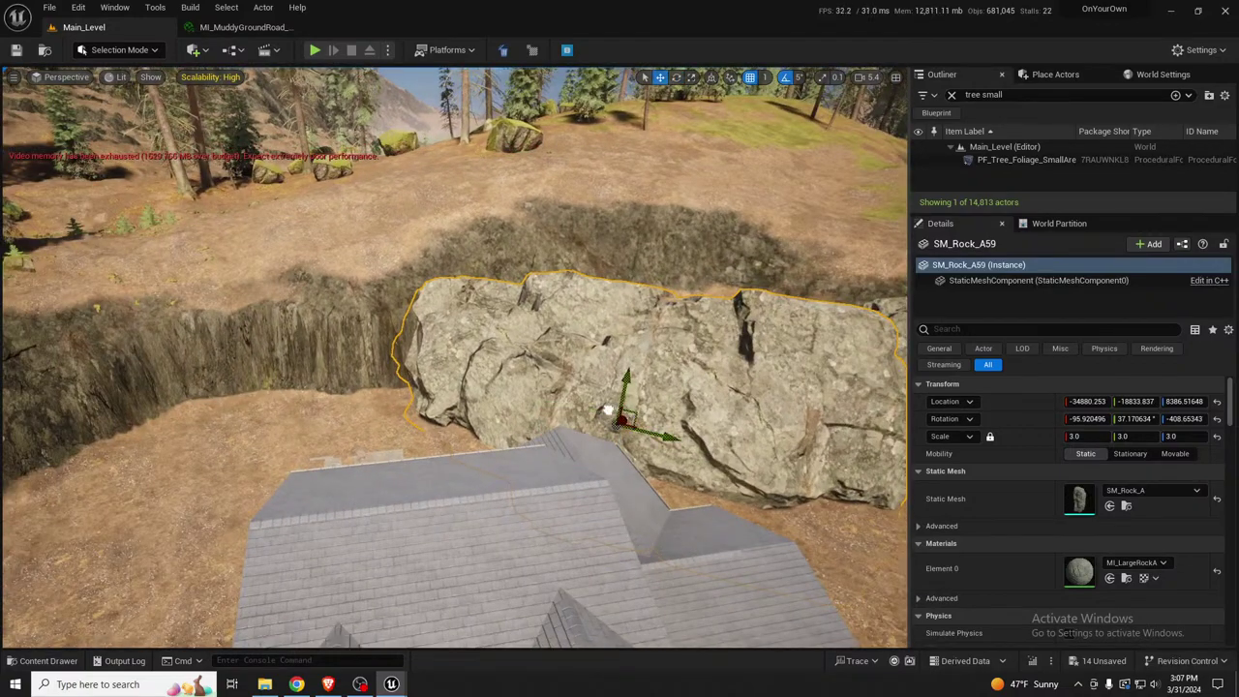
left_click_drag(606, 415, 382, 359, "alt")
right_click_drag(382, 359, 436, 359)
key("e")
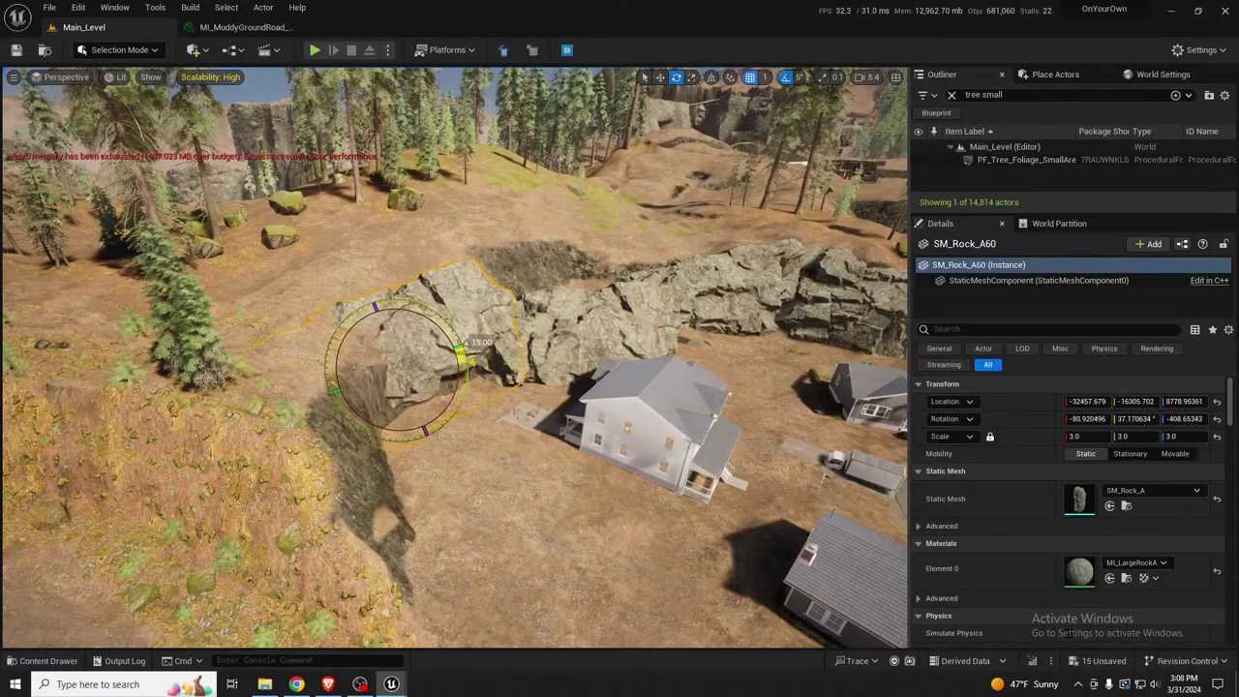
left_click_drag(391, 364, 346, 382)
key("w")
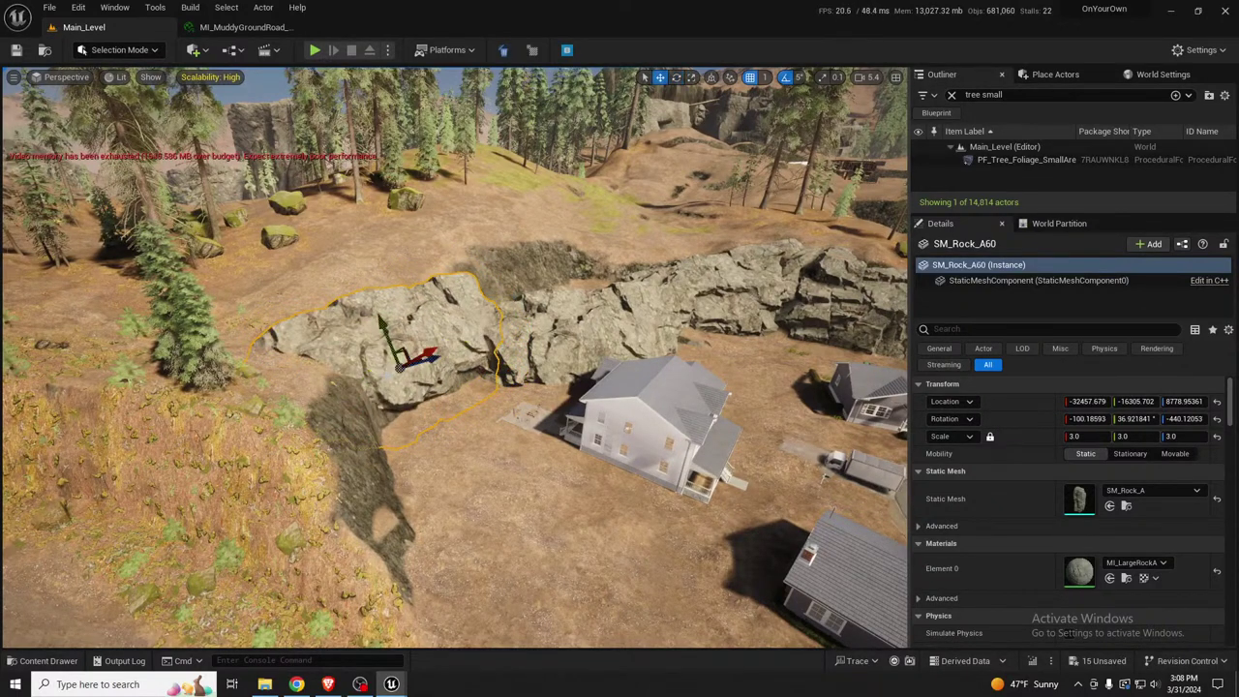
left_click_drag(392, 344, 418, 376)
Duplicate the newest rock onto the cliff corner beside the dirt road and rotate it around the bend
right_click_drag(419, 377, 493, 392)
key("e")
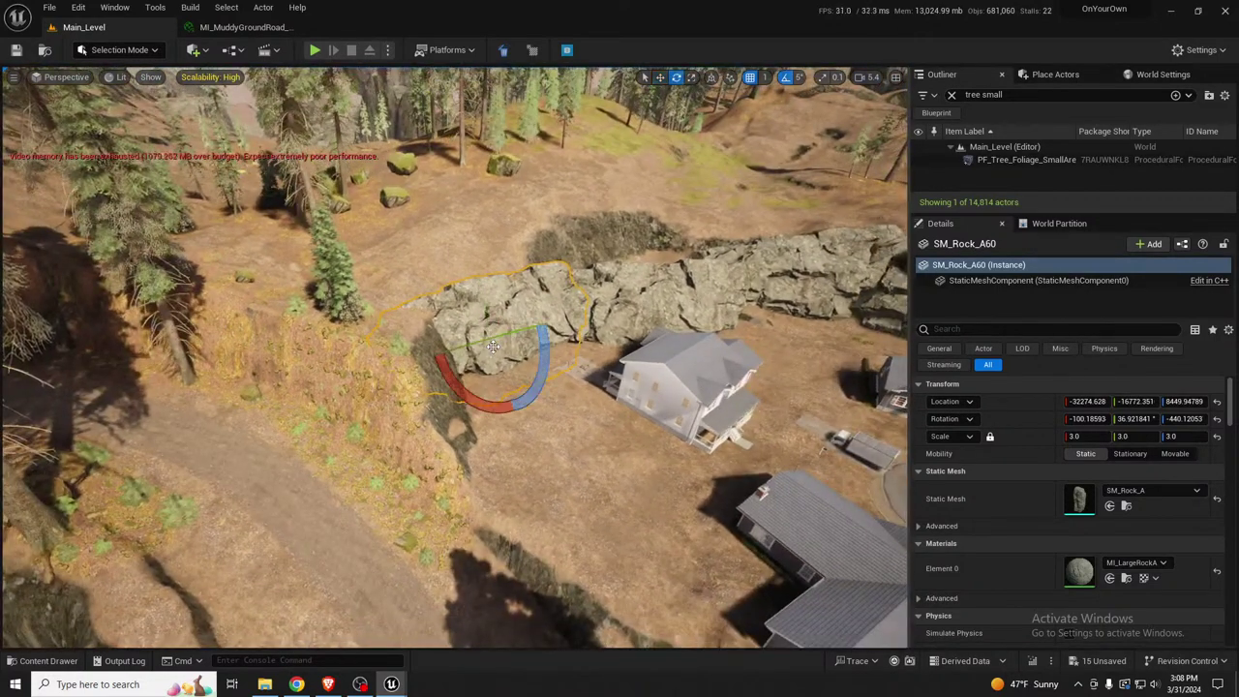
key("w")
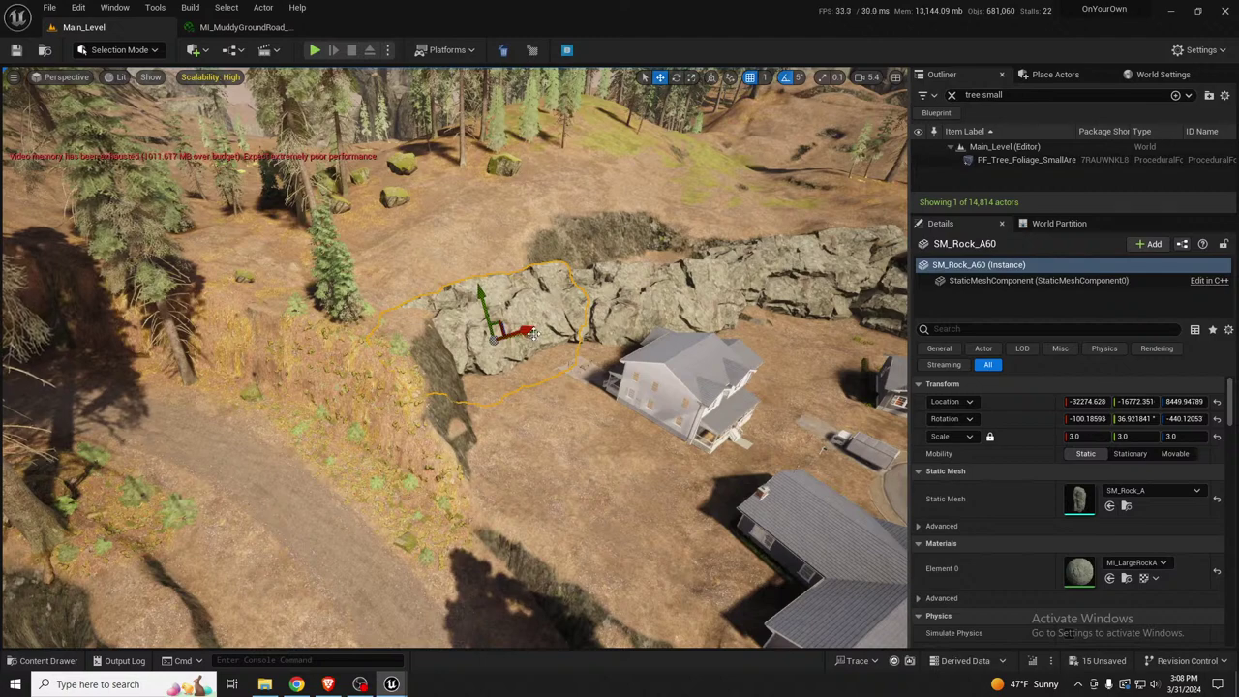
left_click_drag(519, 333, 495, 364, "alt")
key("e")
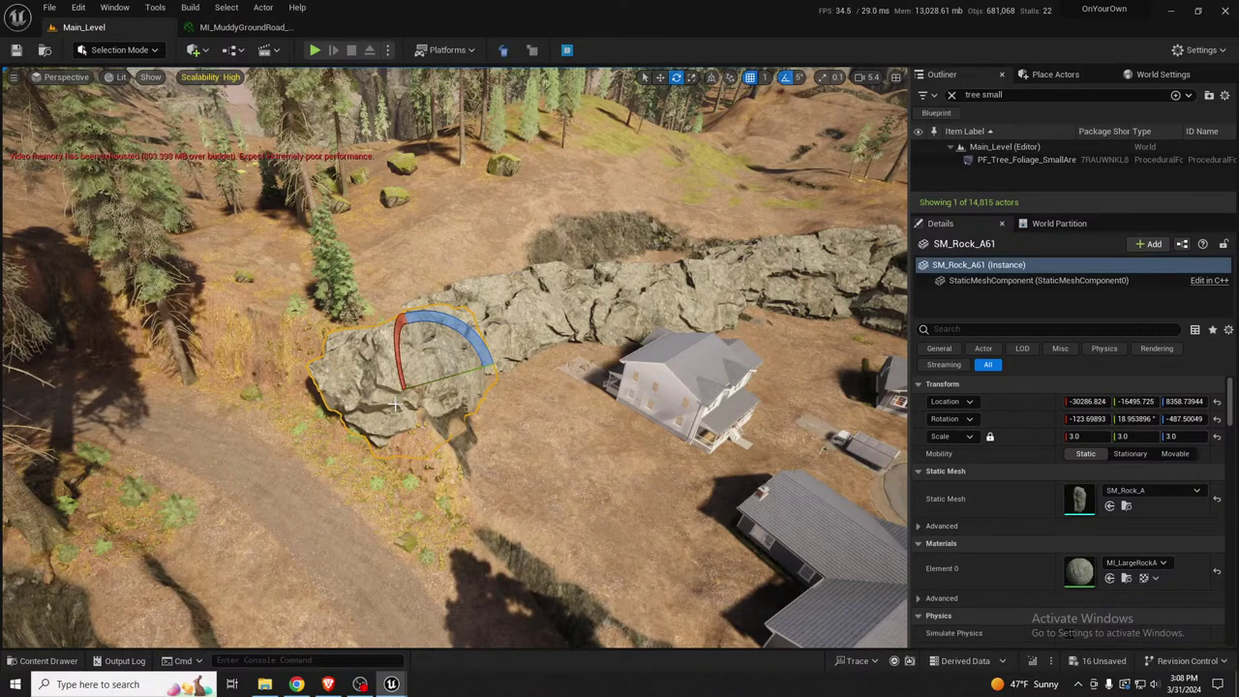
left_click_drag(398, 353, 405, 392)
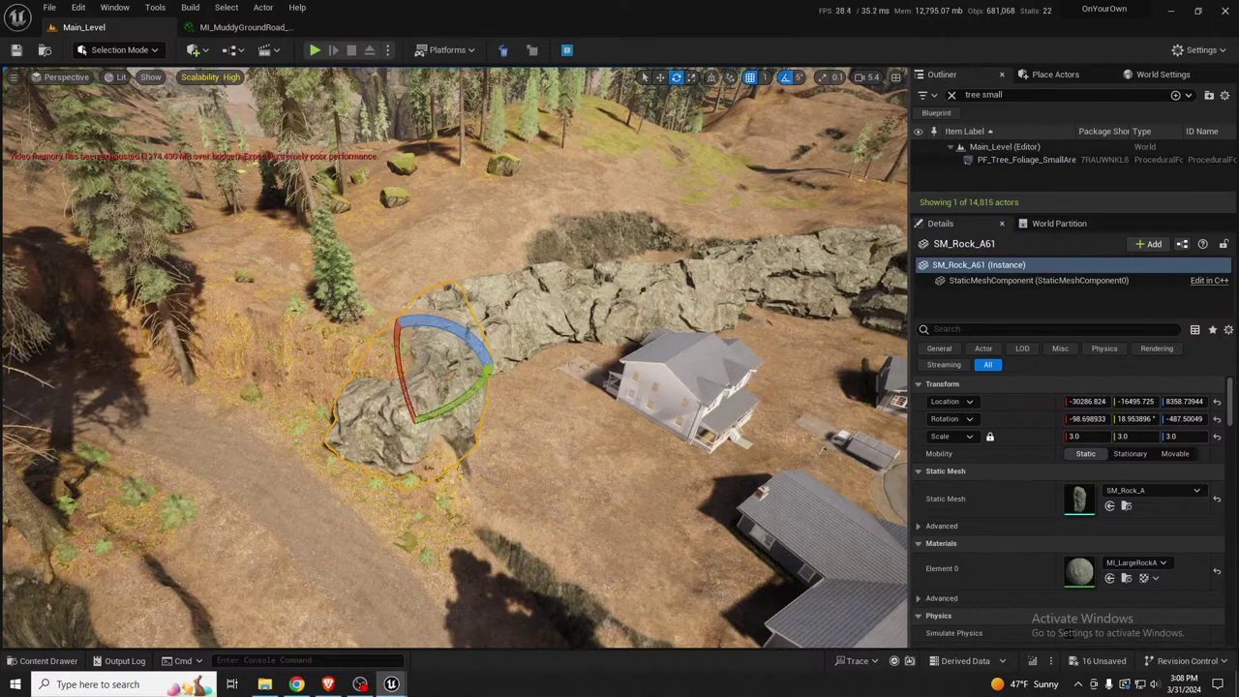
Duplicate the rock behind the two-story house up toward the higher cliff patch and rotate the copy
right_click_drag(405, 392, 475, 403)
key("w")
left_click(562, 374)
key("w")
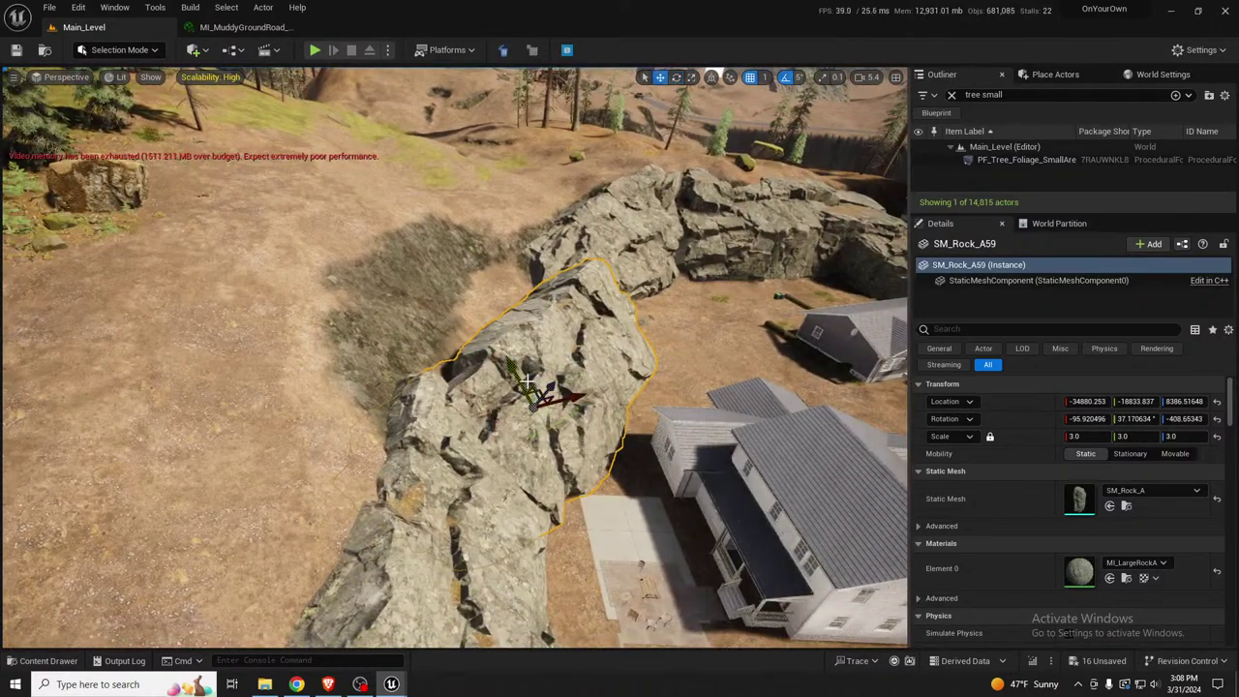
left_click_drag(513, 378, 385, 331, "alt")
key("e")
key("w")
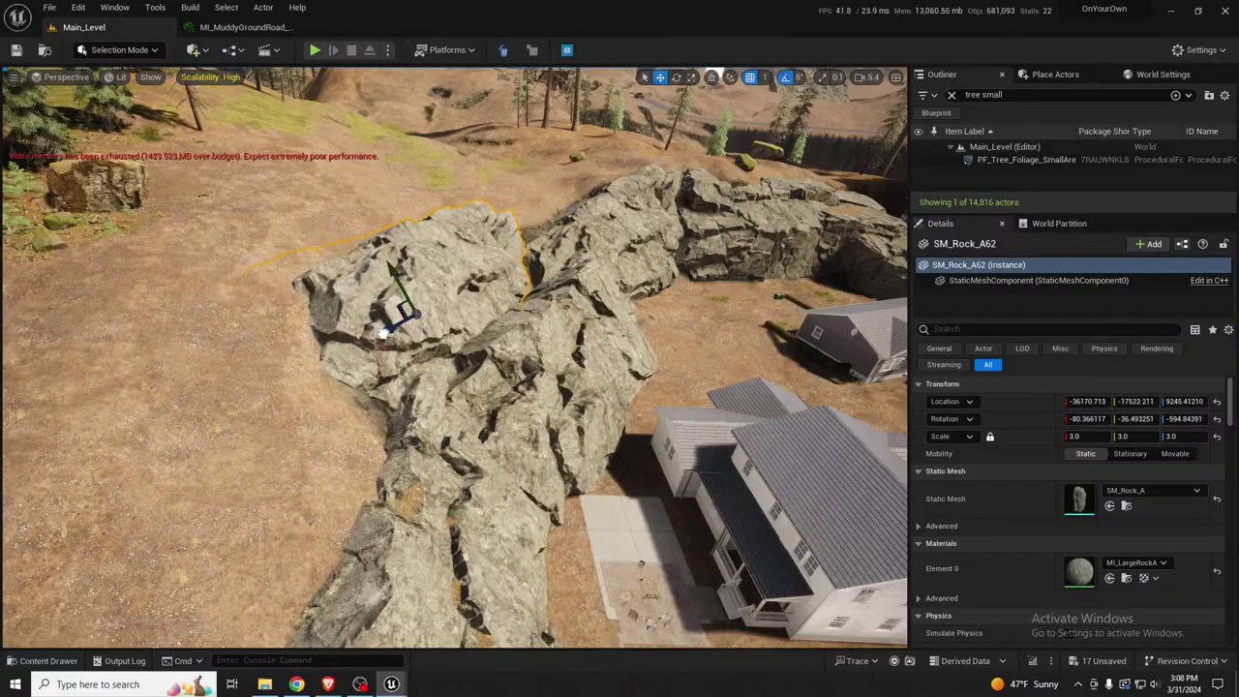
Sink the original rock behind the two-story house lower and back into the cliff
right_click_drag(386, 331, 356, 320)
key("d")
key("d")
left_click(424, 411)
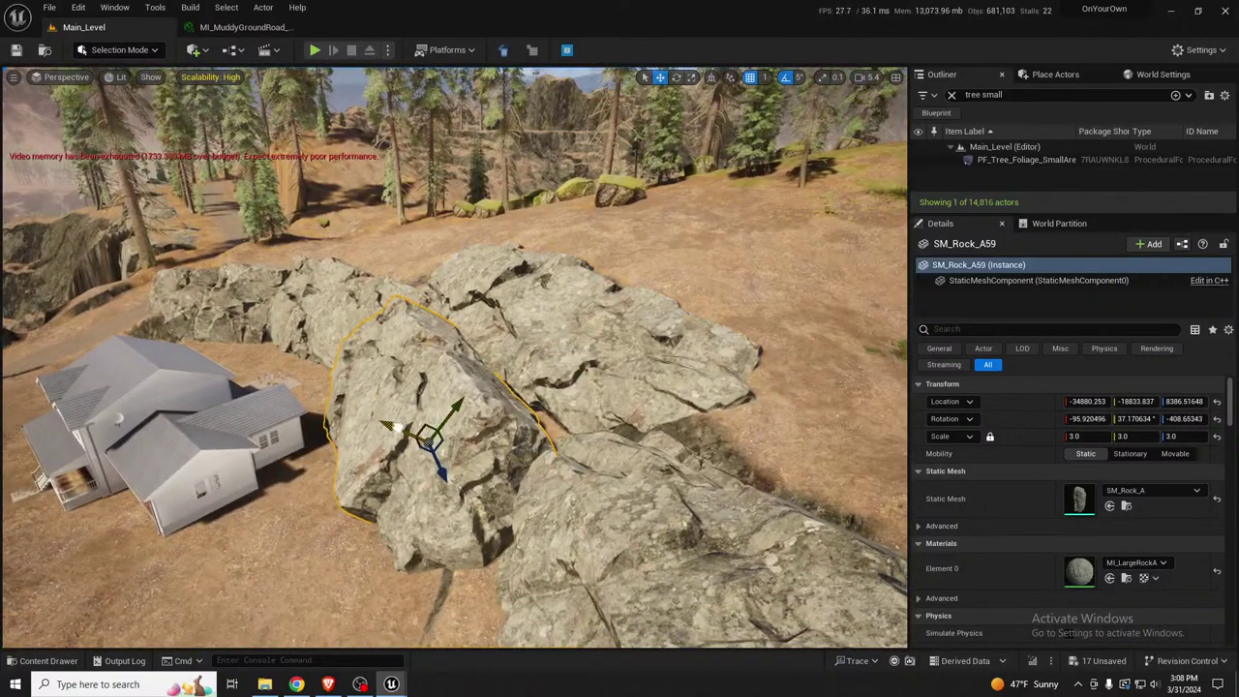
left_click_drag(397, 428, 428, 447)
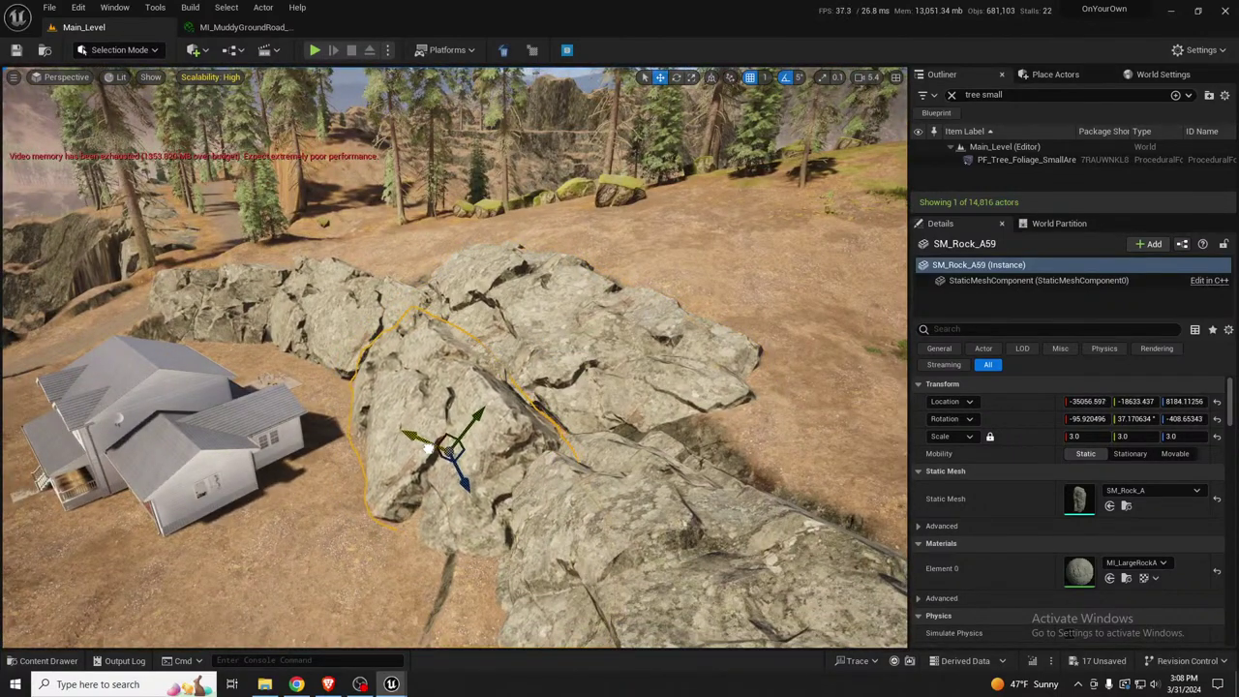
Move the upper rock copy farther back onto the bare higher cliff patch
left_click(547, 354)
right_click_drag(547, 354, 547, 354)
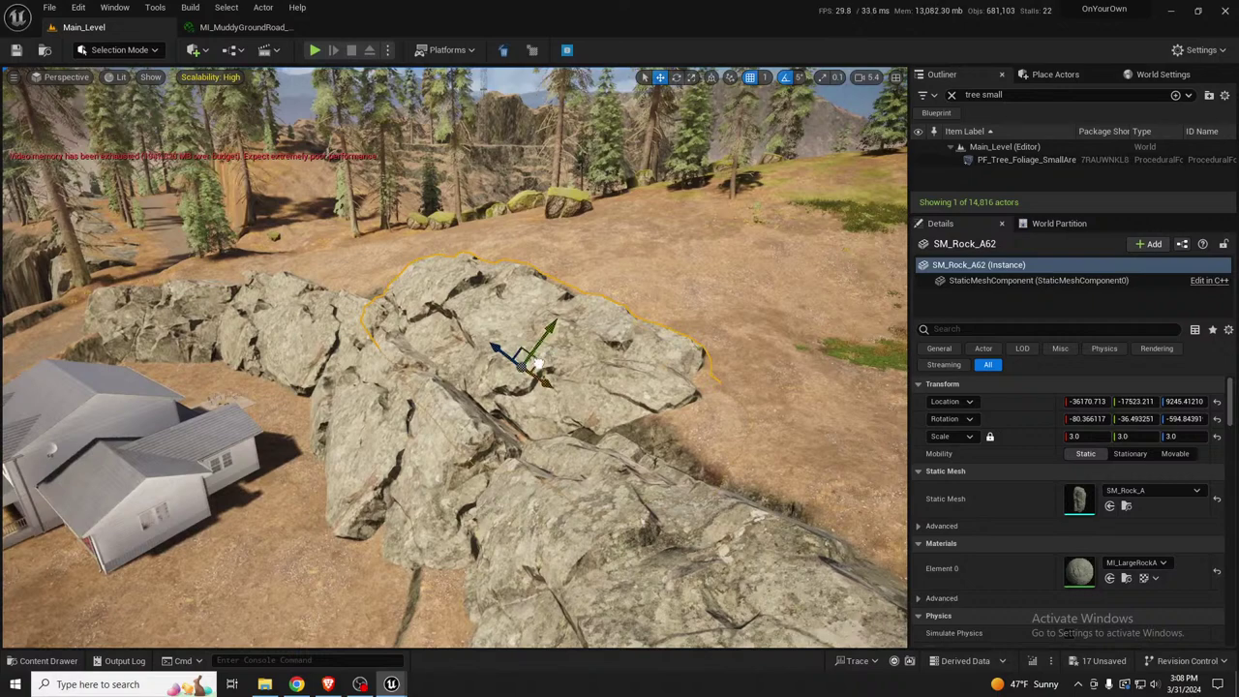
left_click_drag(538, 365, 590, 324)
right_click_drag(591, 324, 689, 356)
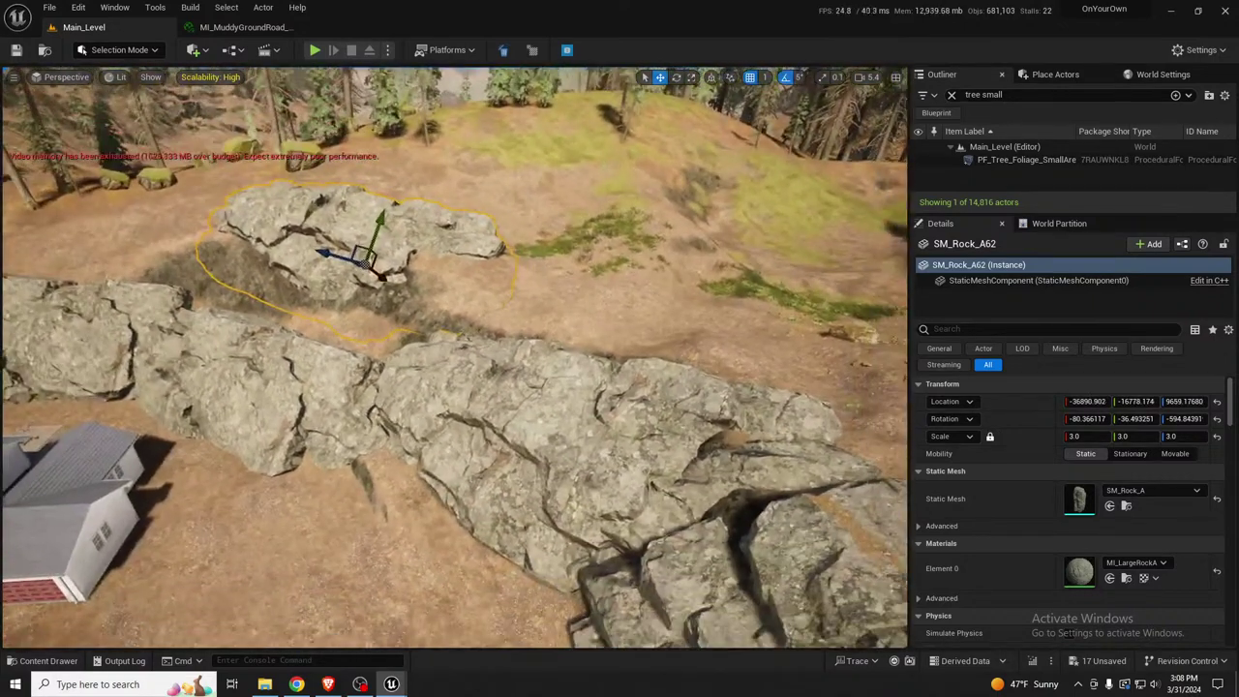
Shift the middle rock of the rear cliff, rotate it 10 degrees, and clear the selection
left_click(521, 453)
left_click_drag(578, 453, 625, 471)
key("e")
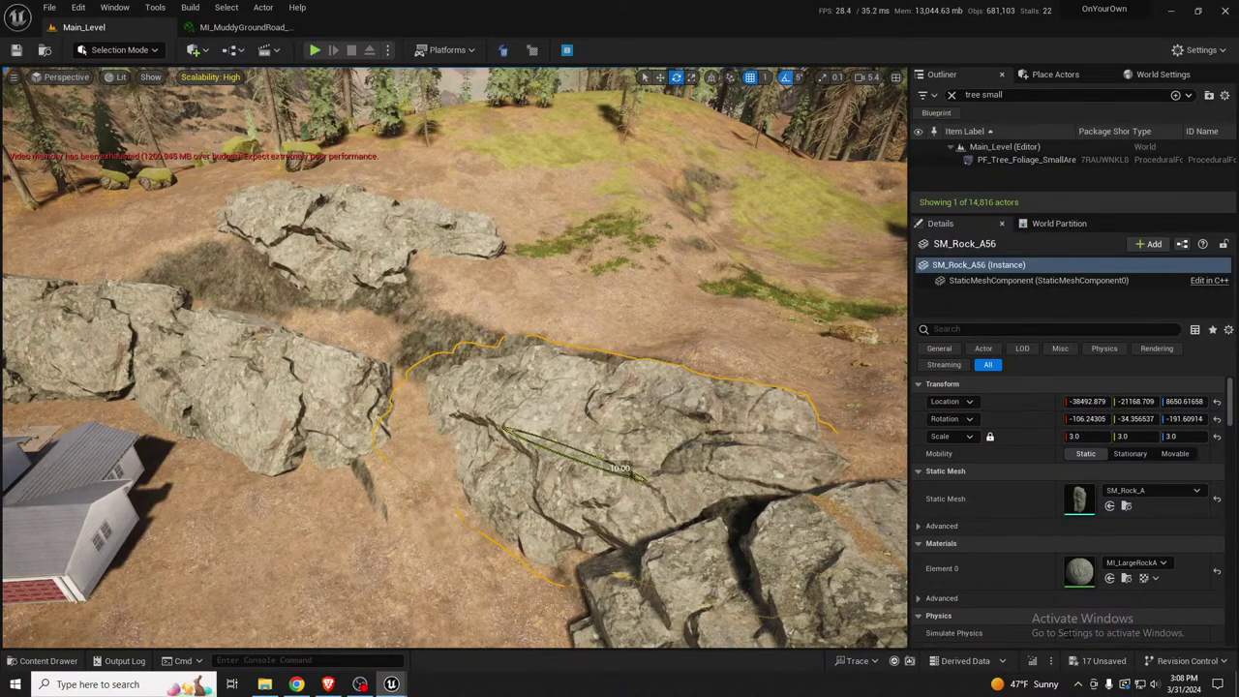
key("s")
right_click_drag(634, 474, 663, 412)
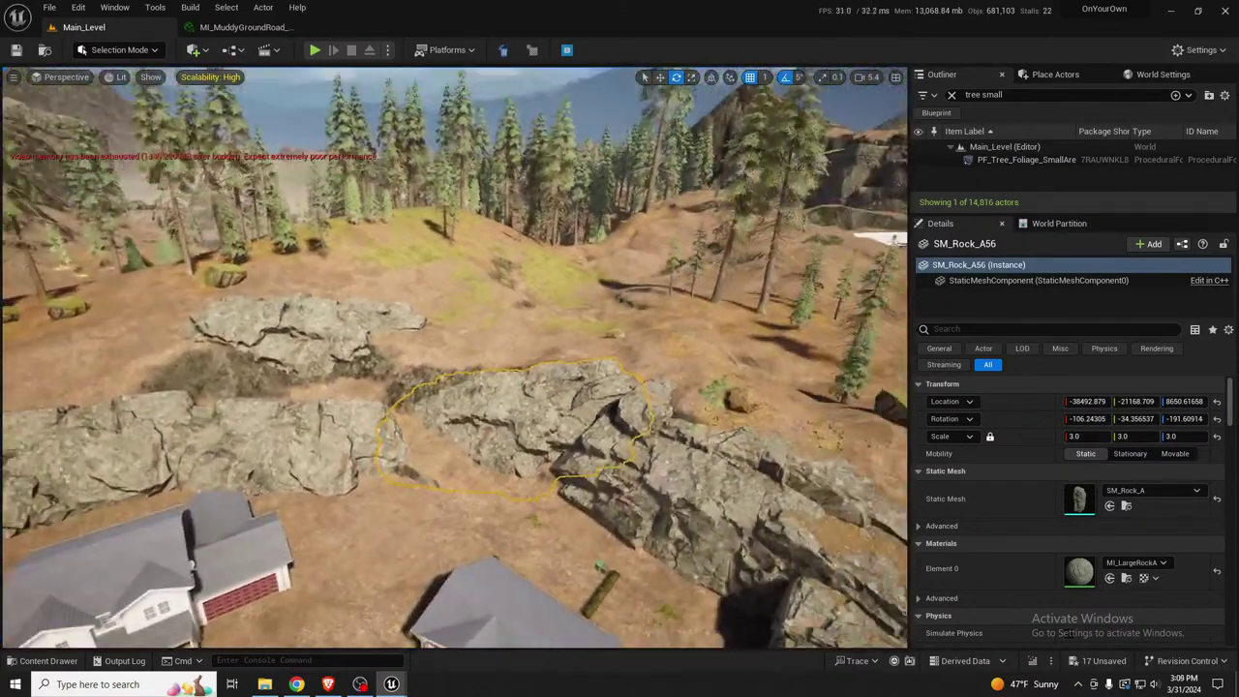
key("Escape")
right_click_drag(634, 474, 823, 528)
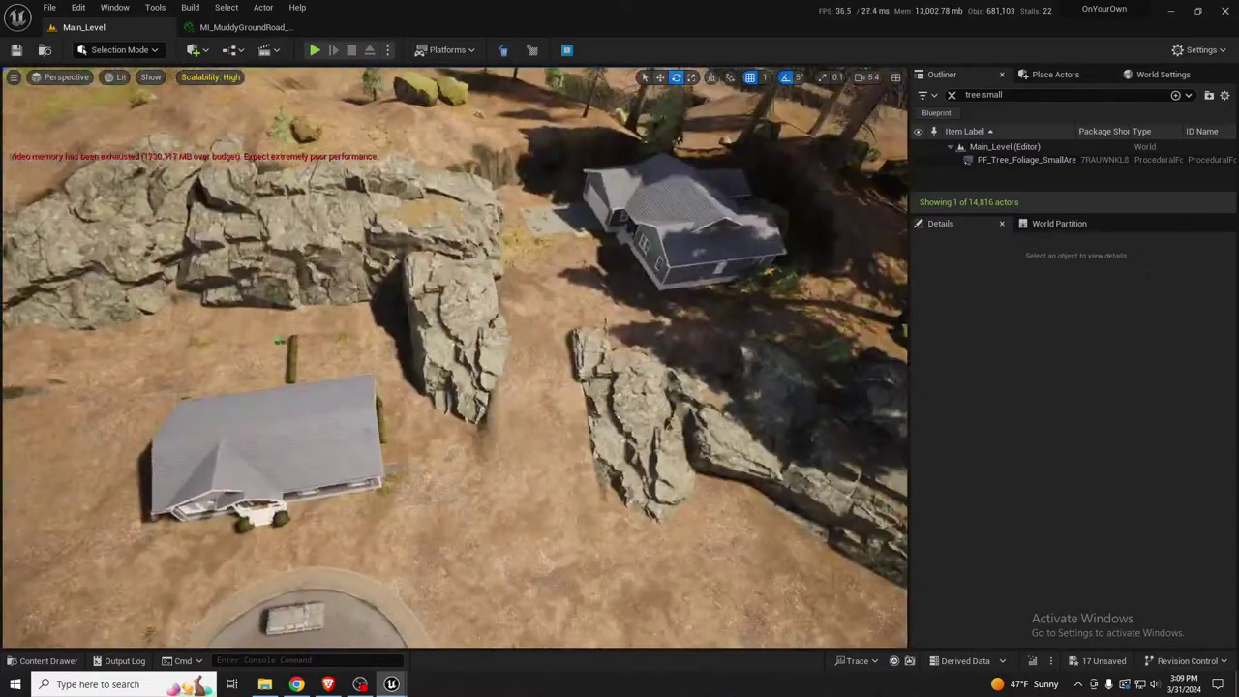
right_click_drag(579, 458, 556, 467)
Paint Mulch on the landscape between the rock ridge and the curved road, using a brush size of about 1958
key("shift+2")
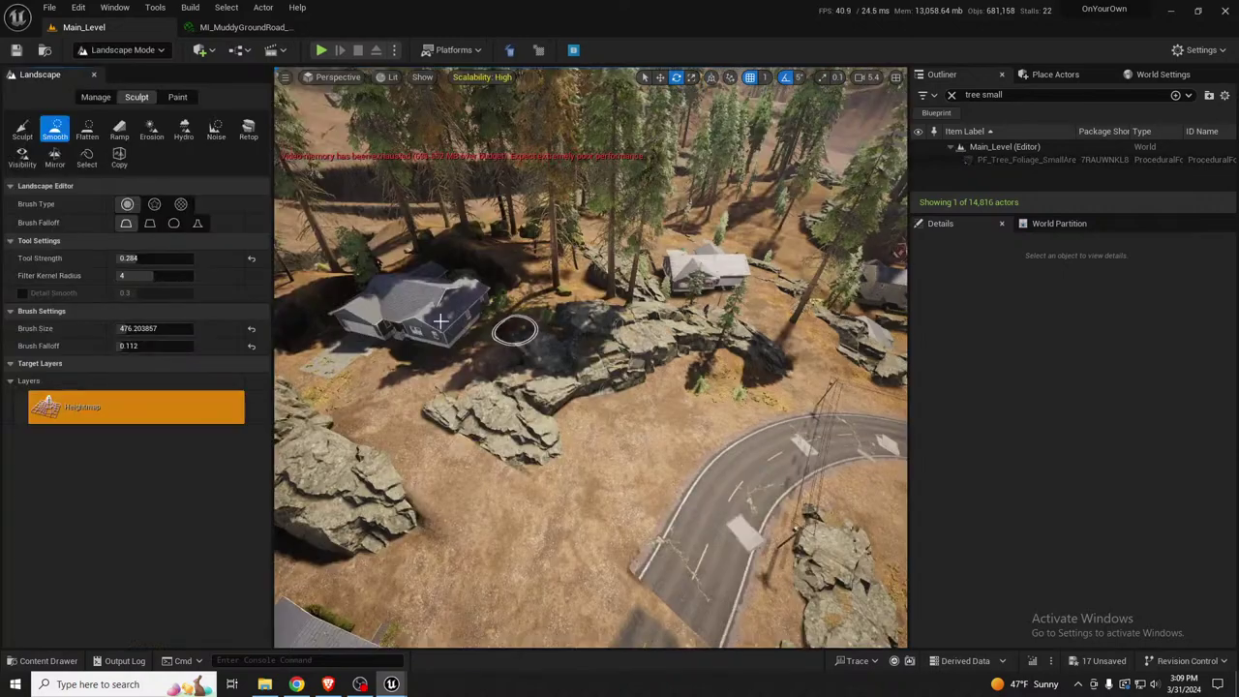
left_click(170, 98)
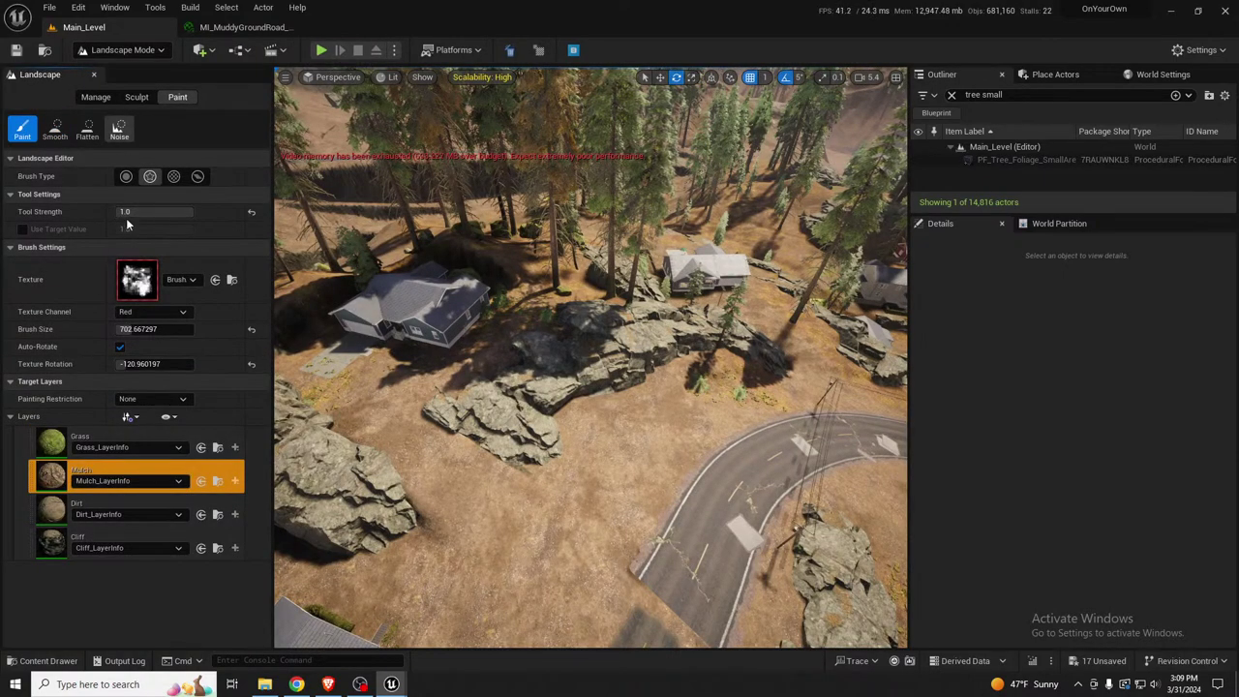
right_click_drag(666, 427, 658, 437)
key("bracketright")
key("bracketright")
key("bracketright")
key("bracketright")
key("bracketright")
key("bracketright")
key("bracketright")
key("bracketright")
key("bracketright")
key("bracketright")
key("bracketright")
key("bracketright")
key("bracketright")
key("bracketright")
key("bracketright")
key("bracketright")
key("bracketright")
key("bracketright")
key("bracketright")
key("bracketright")
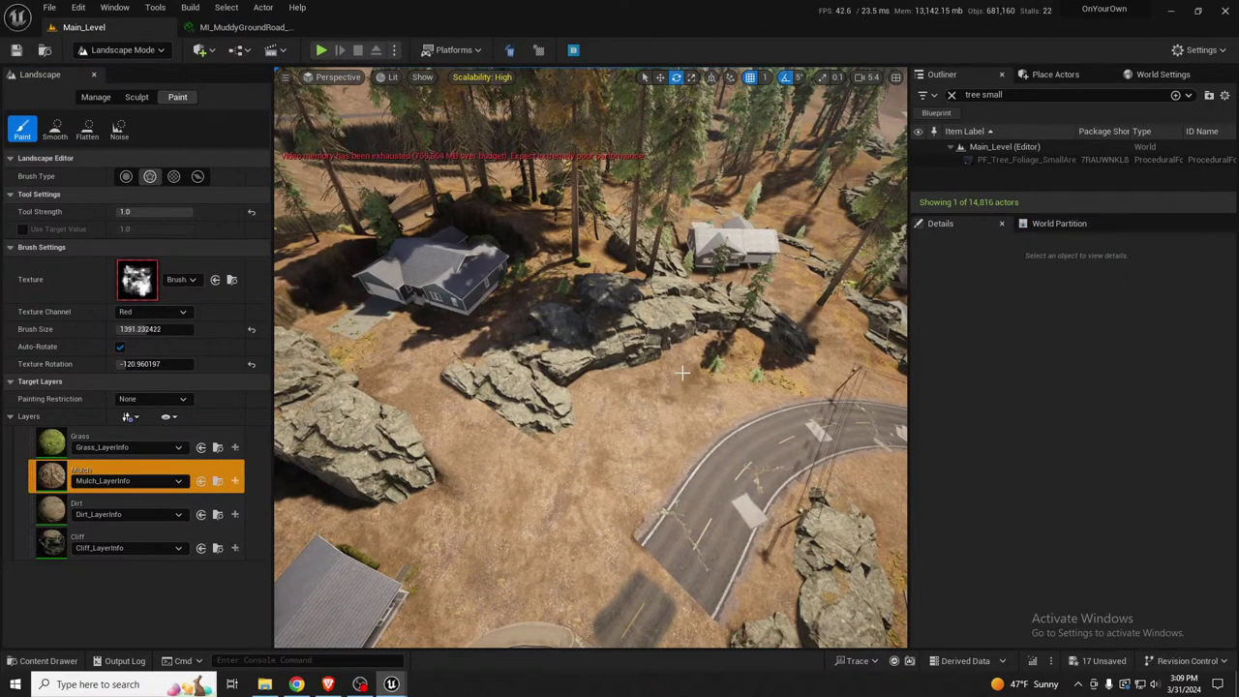
left_click_drag(684, 380, 657, 399)
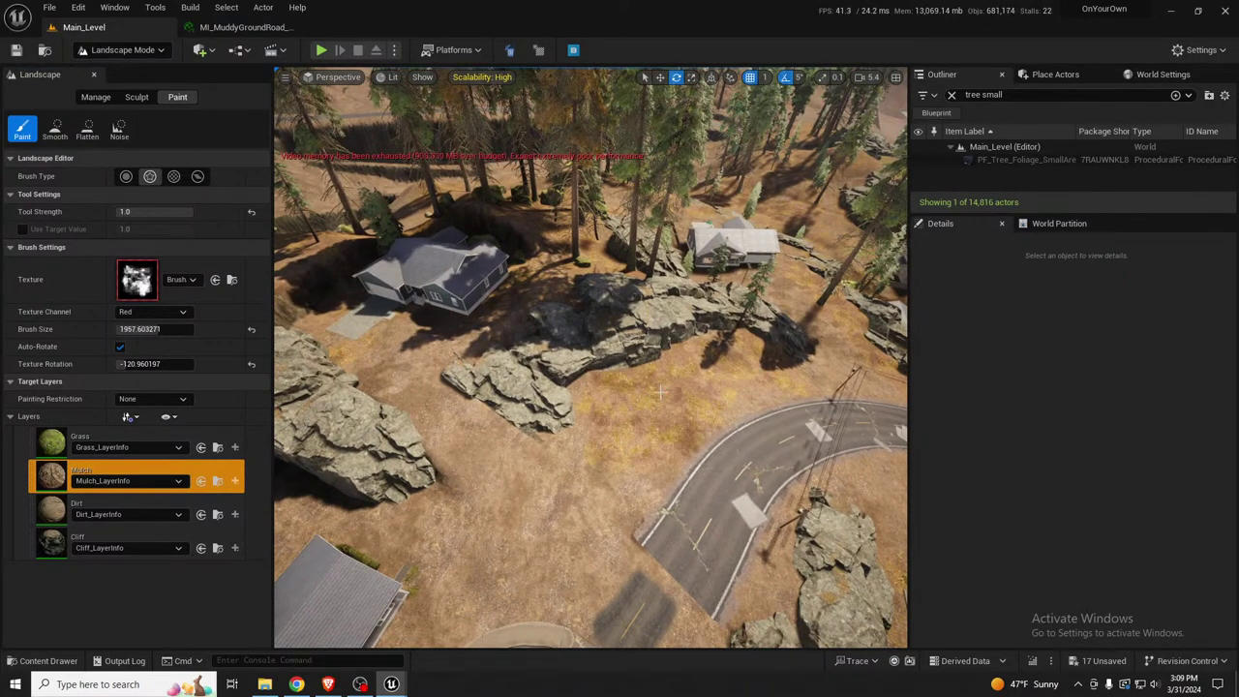
right_click_drag(695, 388, 609, 431)
left_click_drag(648, 405, 593, 433)
right_click_drag(586, 421, 567, 428)
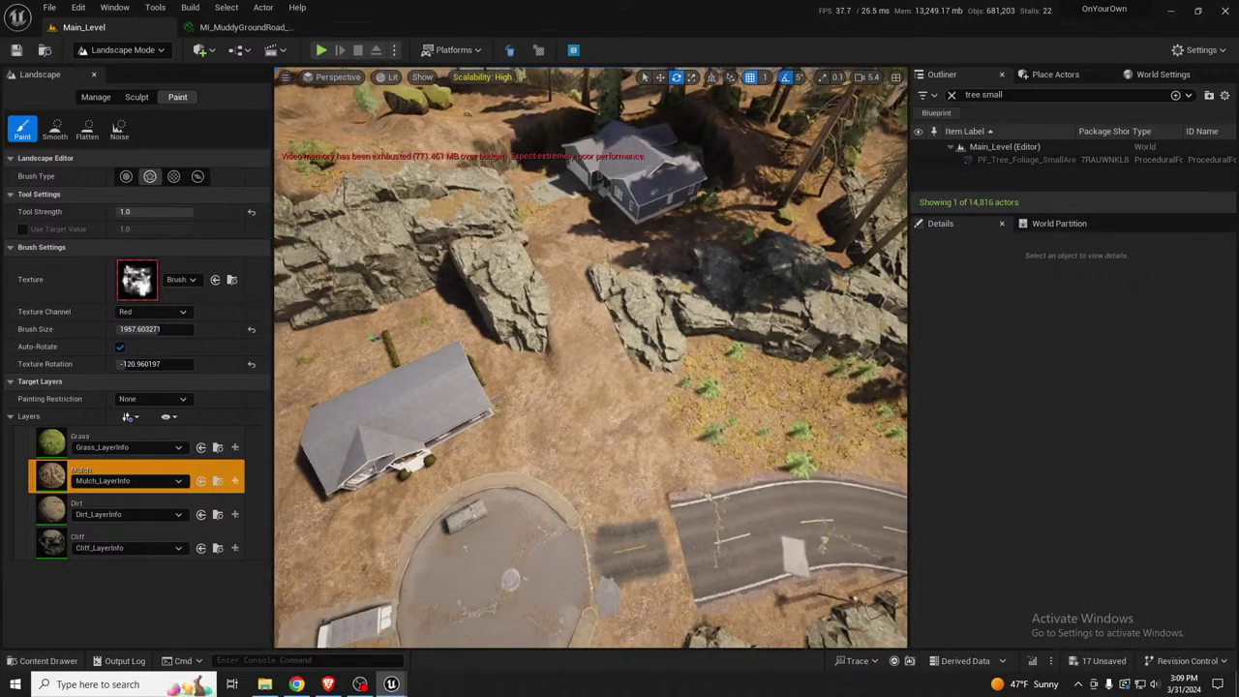
Reduce the brush size to about 819 and paint mulch between the cul-de-sac house and the ramp rocks
key("bracketleft")
key("bracketleft")
key("bracketleft")
key("bracketleft")
key("bracketleft")
key("bracketleft")
key("bracketleft")
key("bracketleft")
key("bracketleft")
key("bracketleft")
key("bracketleft")
key("bracketleft")
key("bracketleft")
key("bracketleft")
key("bracketleft")
key("bracketleft")
key("bracketleft")
left_click_drag(530, 381, 564, 445)
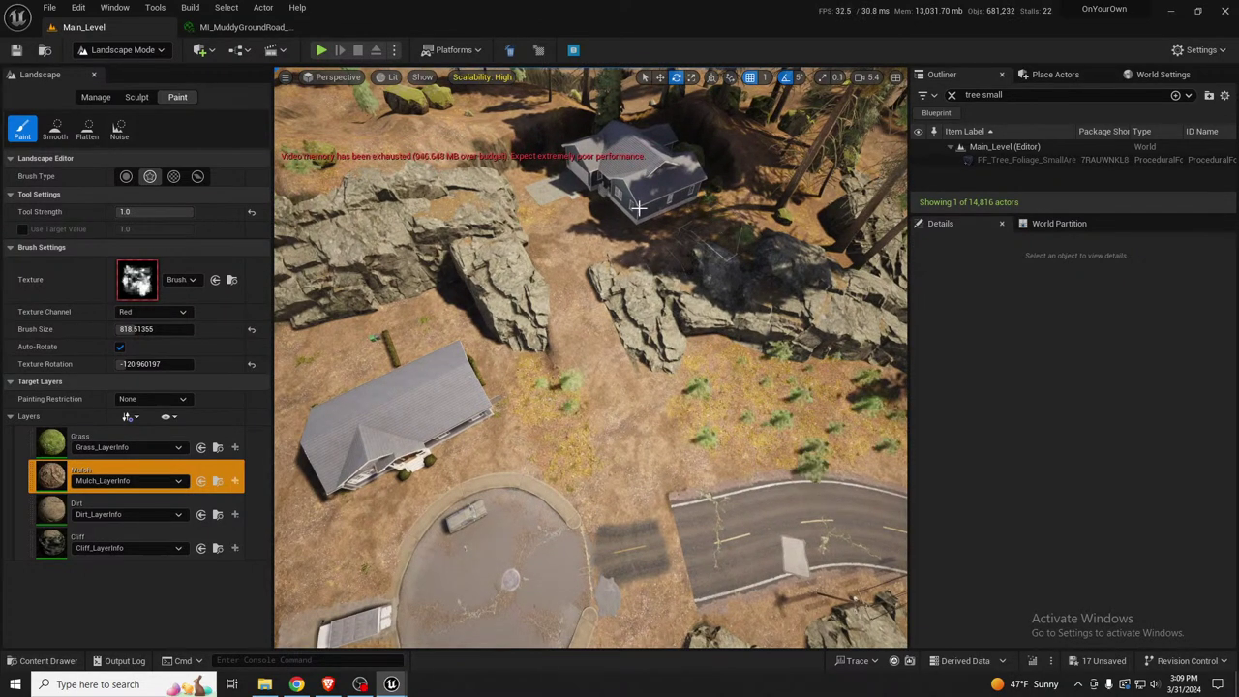
Enlarge the brush to about 2910 and paint mulch across the bare hillside above and behind the rear cliffs
right_click_drag(606, 193, 595, 161)
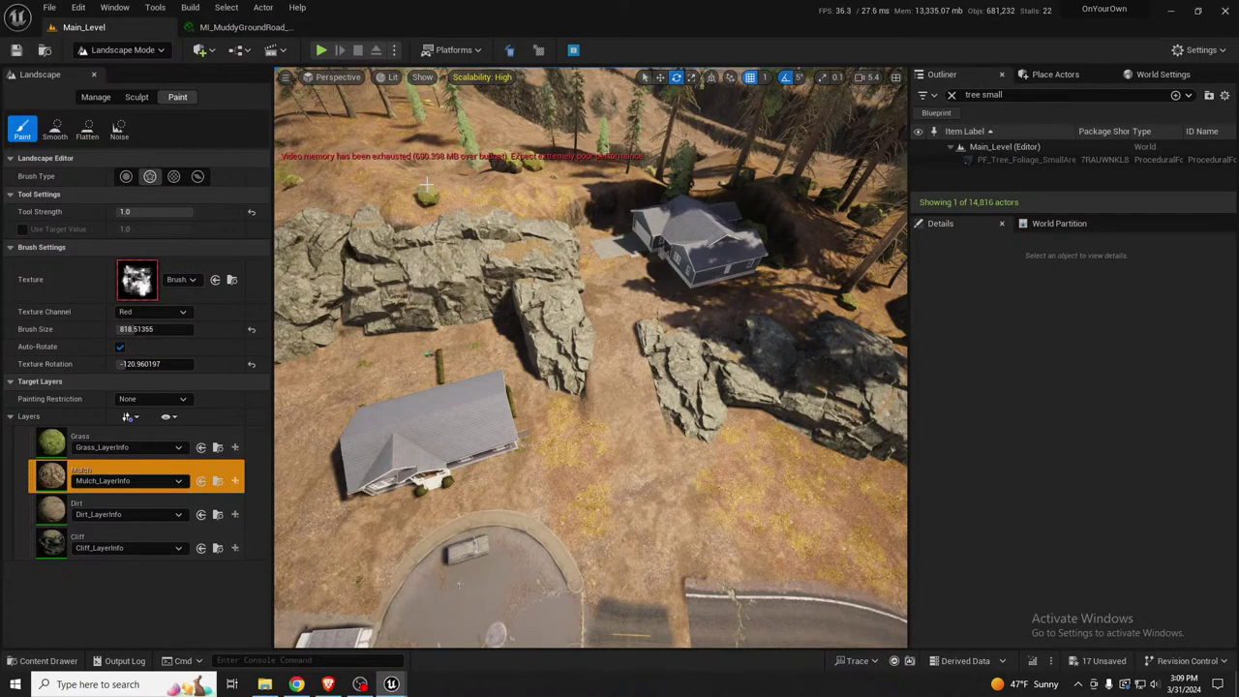
right_click_drag(382, 195, 279, 178)
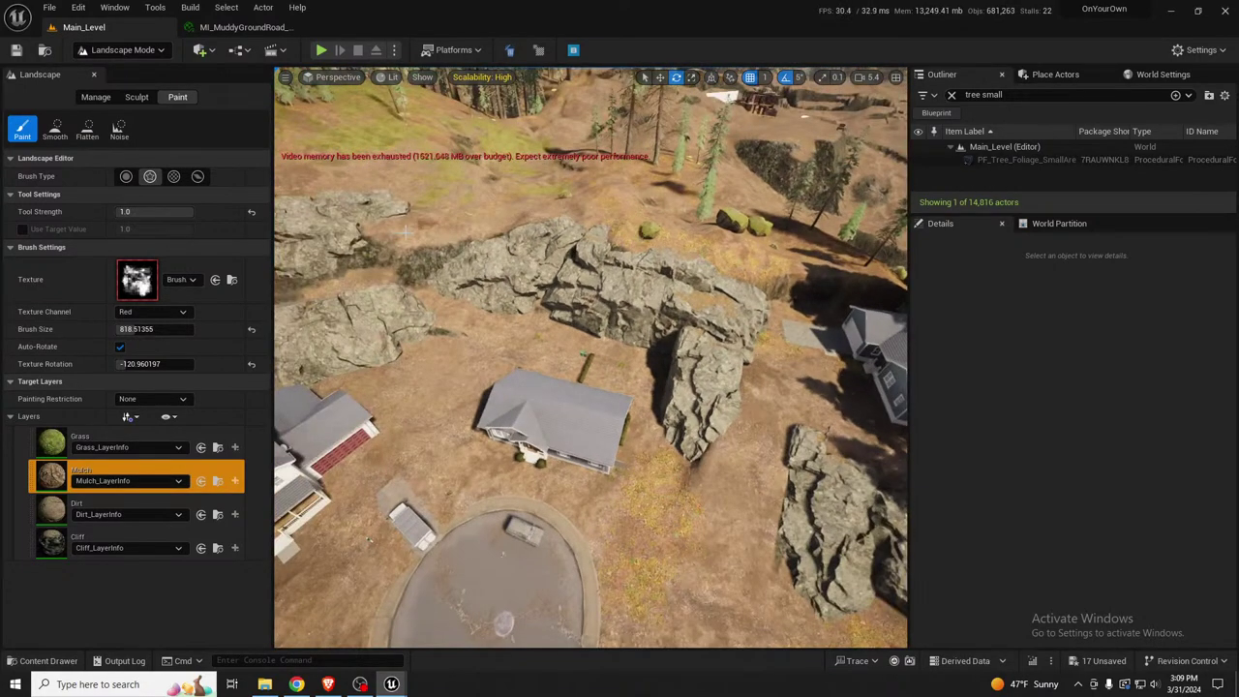
key("w")
right_click_drag(439, 199, 438, 145)
right_click_drag(494, 248, 591, 330)
key("bracketright")
key("bracketright")
key("bracketright")
key("bracketright")
key("bracketright")
key("bracketright")
key("bracketright")
key("bracketright")
key("bracketright")
key("bracketright")
key("bracketright")
key("bracketright")
key("bracketright")
key("bracketright")
key("bracketright")
key("bracketright")
key("bracketright")
key("bracketright")
key("bracketright")
key("bracketright")
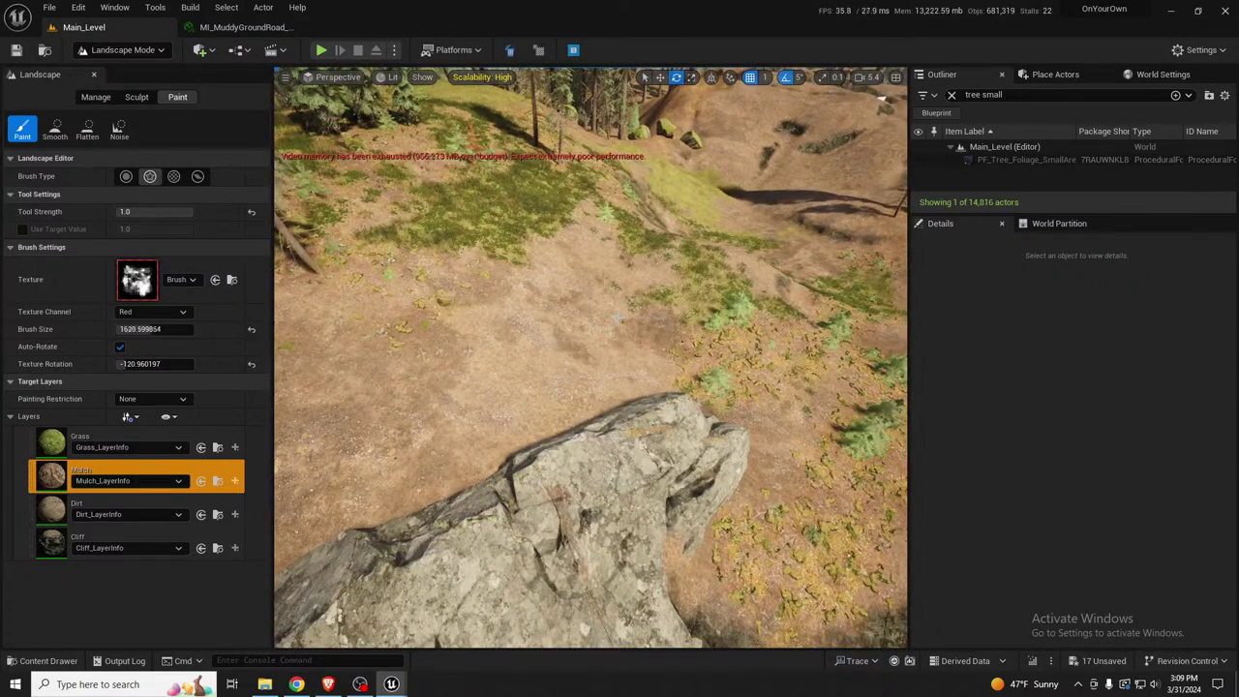
left_click_drag(590, 330, 369, 349)
right_click_drag(369, 350, 108, 388)
key("s")
left_click_drag(518, 354, 550, 362)
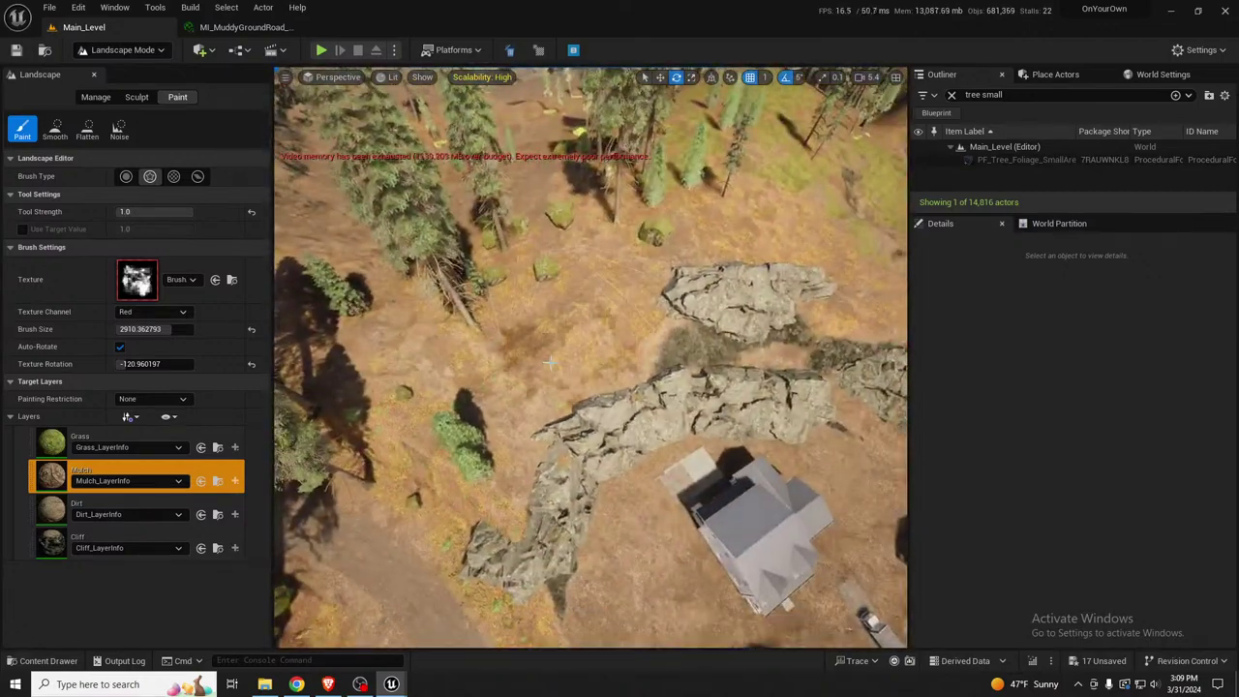
Reduce the brush size to about 1348 and paint mulch over the bare yard behind the two houses inside the rock ring
right_click_drag(620, 310, 842, 350)
key("s")
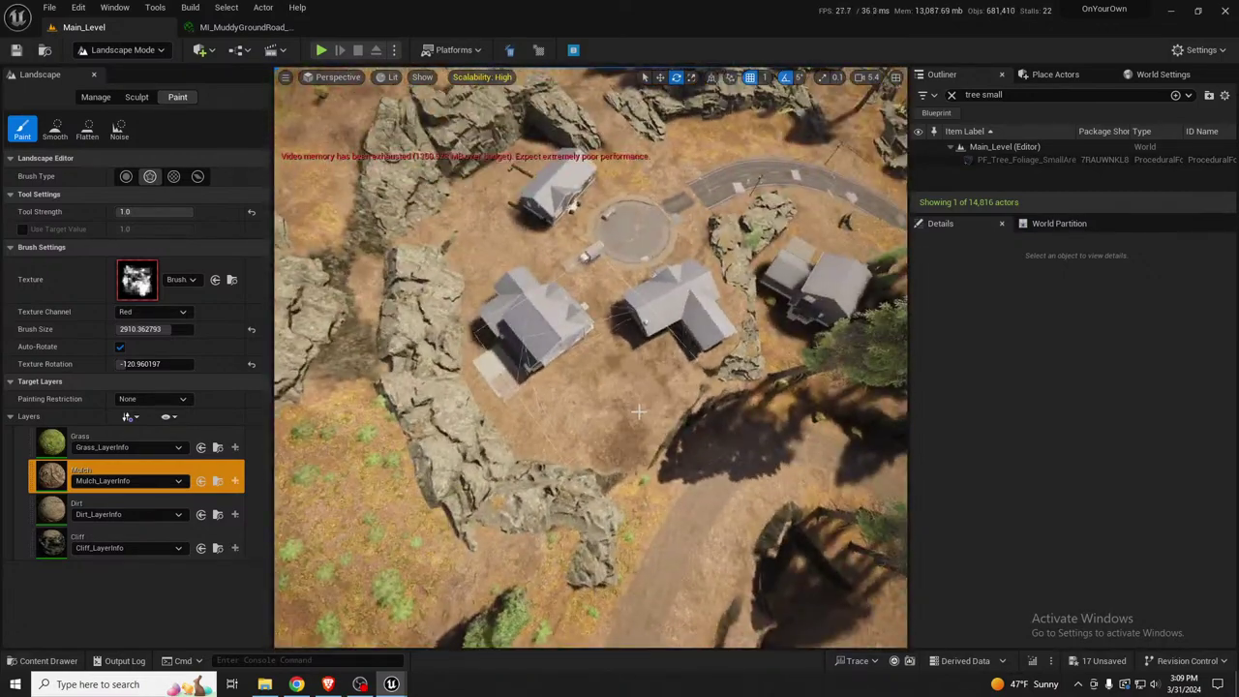
key("bracketleft")
key("bracketleft")
key("bracketleft")
key("bracketleft")
key("bracketleft")
key("bracketleft")
key("bracketleft")
key("bracketleft")
key("bracketleft")
key("bracketleft")
key("bracketleft")
key("bracketleft")
key("bracketleft")
key("bracketleft")
key("bracketleft")
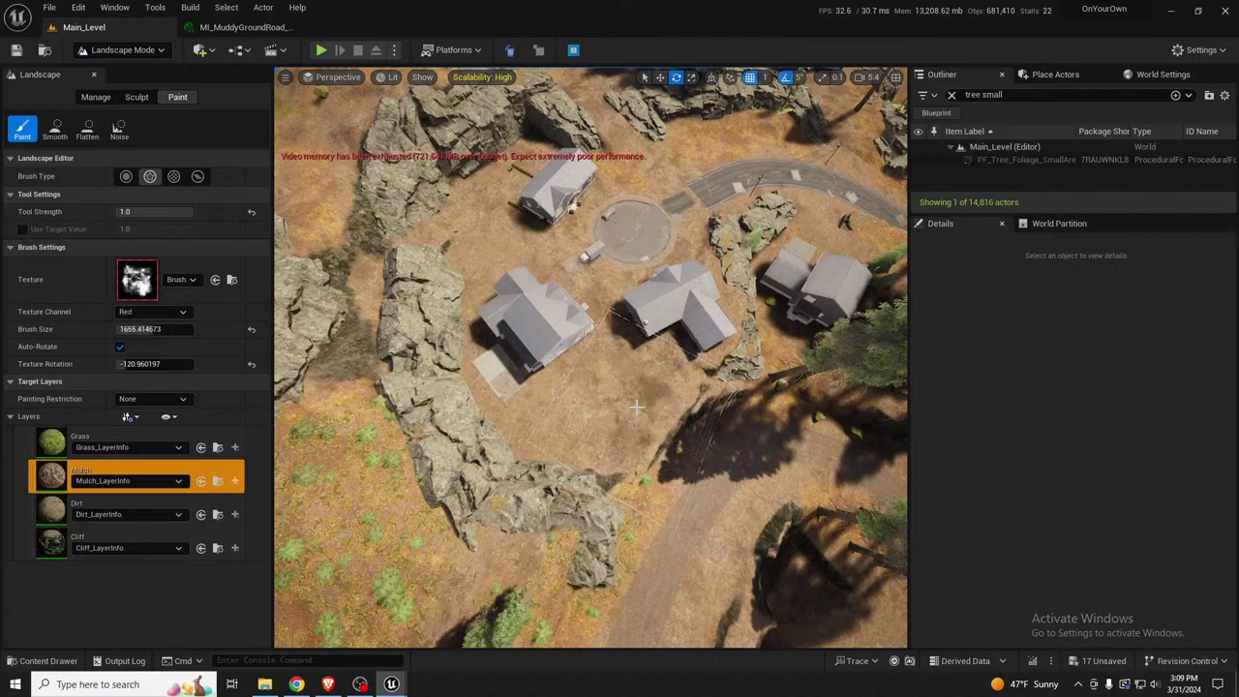
left_click_drag(578, 413, 629, 415)
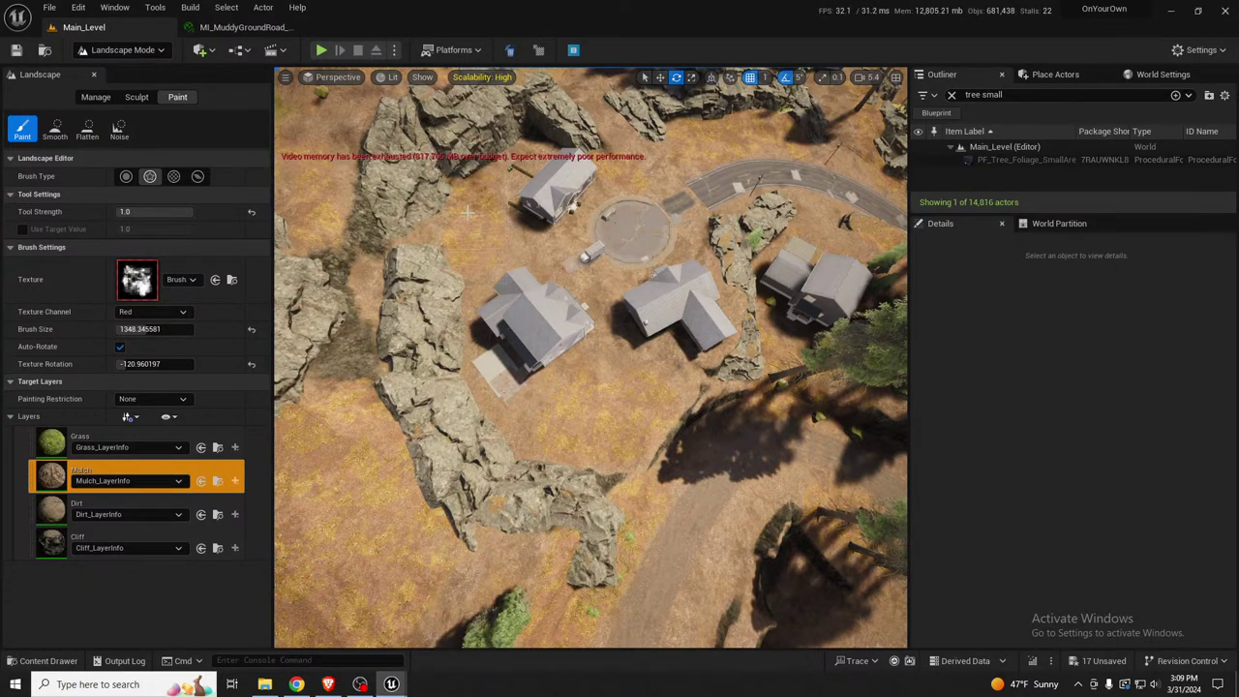
Paint mulch over the clearing beyond the house with the umbrella patio and the bare patch by its nearby cliff rocks
key("w")
right_click_drag(467, 212, 602, 339)
key("s")
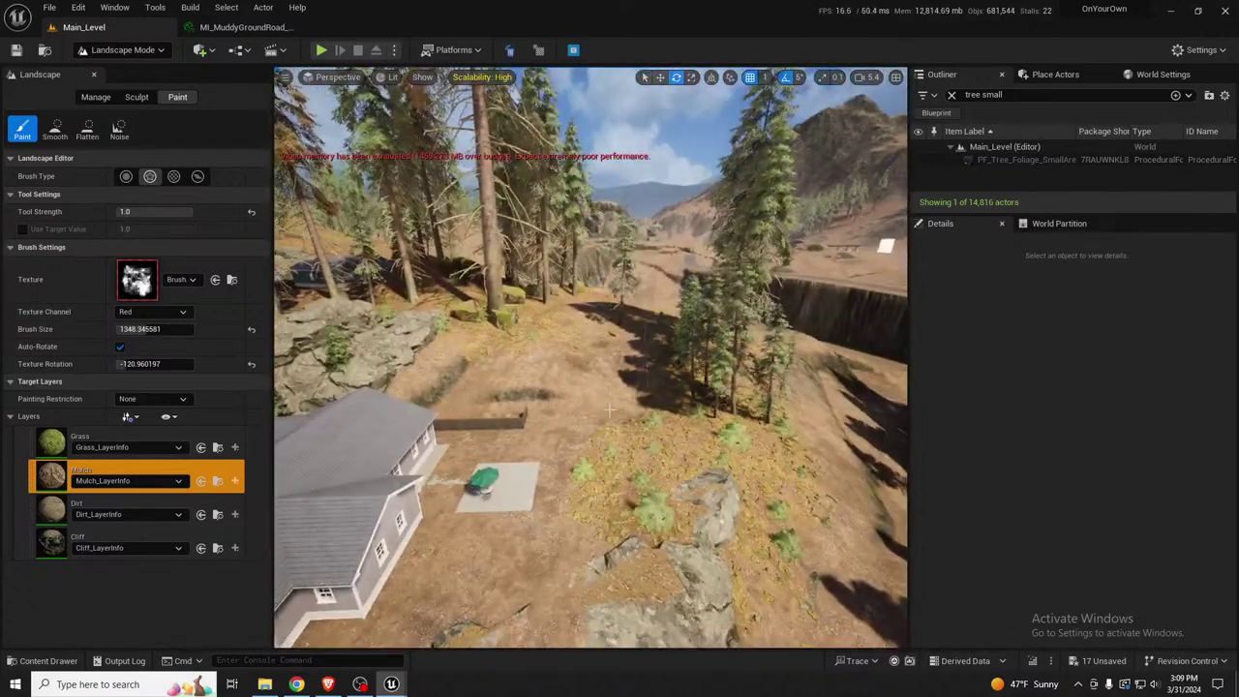
mouse_move(610, 411)
left_mouse_down()
mouse_move(585, 363)
mouse_move(629, 376)
mouse_move(571, 351)
mouse_move(612, 363)
left_mouse_up()
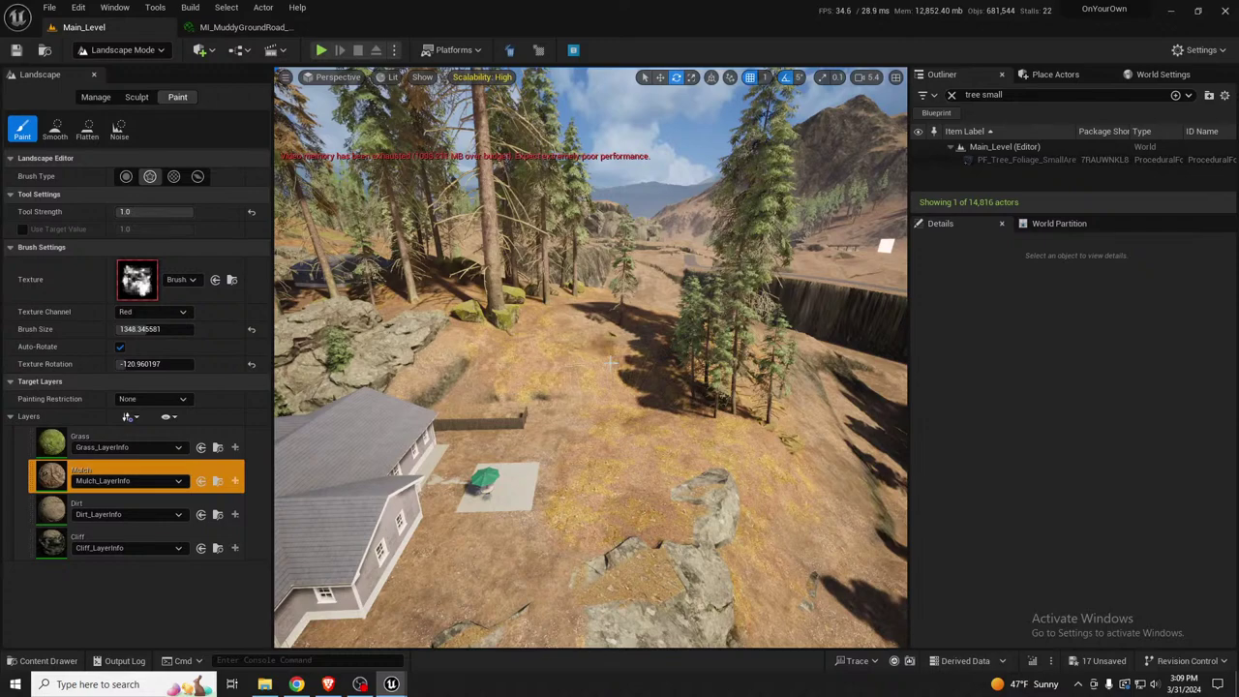
key("s")
right_click_drag(646, 448, 503, 572)
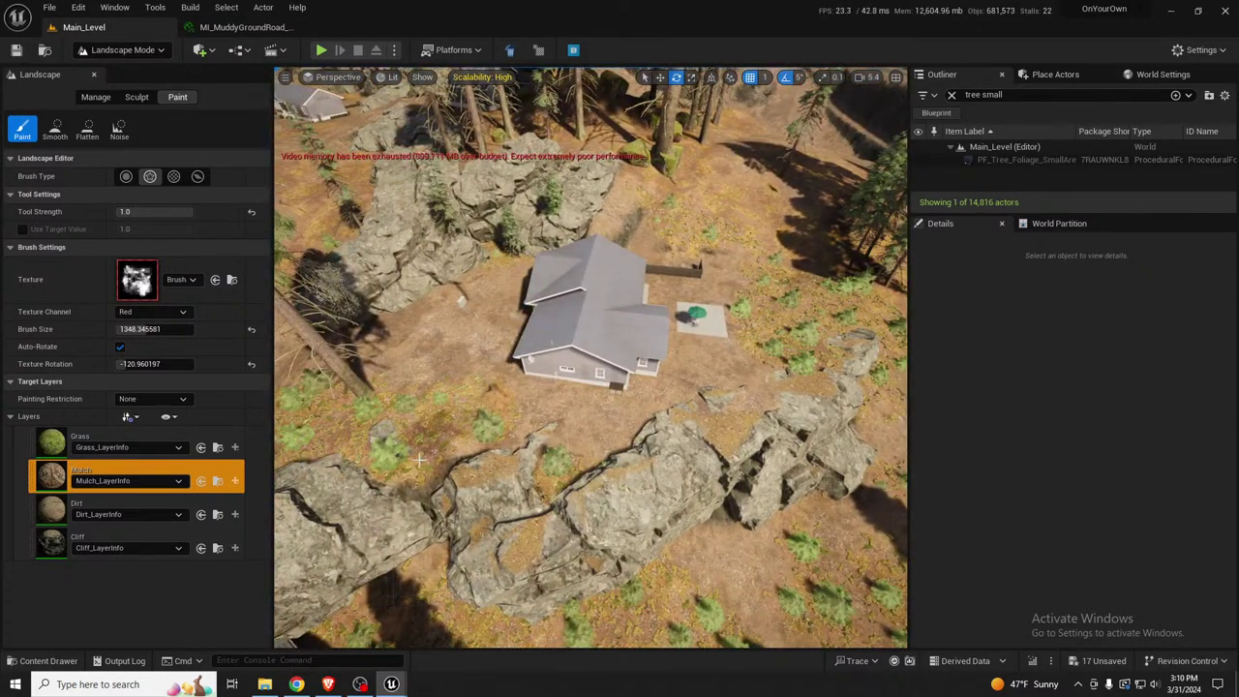
mouse_move(445, 440)
left_mouse_down()
mouse_move(418, 411)
mouse_move(387, 411)
mouse_move(437, 426)
left_mouse_up()
Return to Selection Mode from landscape painting and save the level
key("s")
right_click_drag(551, 344, 613, 329)
key("shift+1")
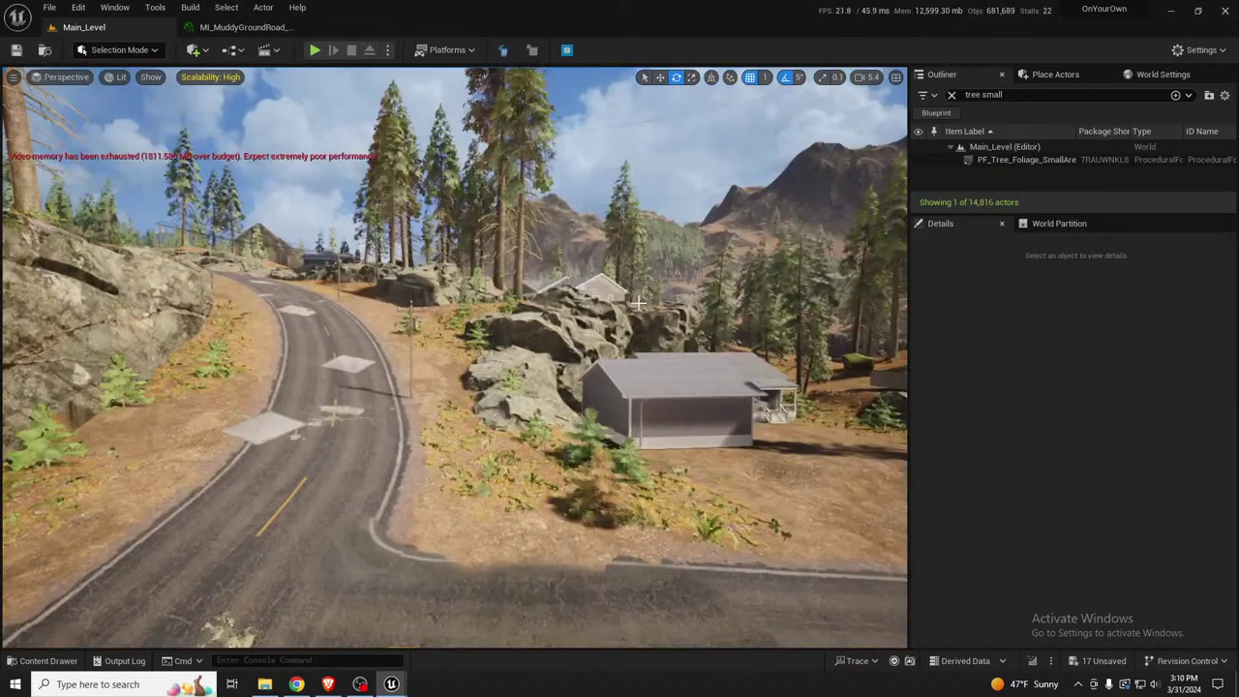
key("ctrl+s")
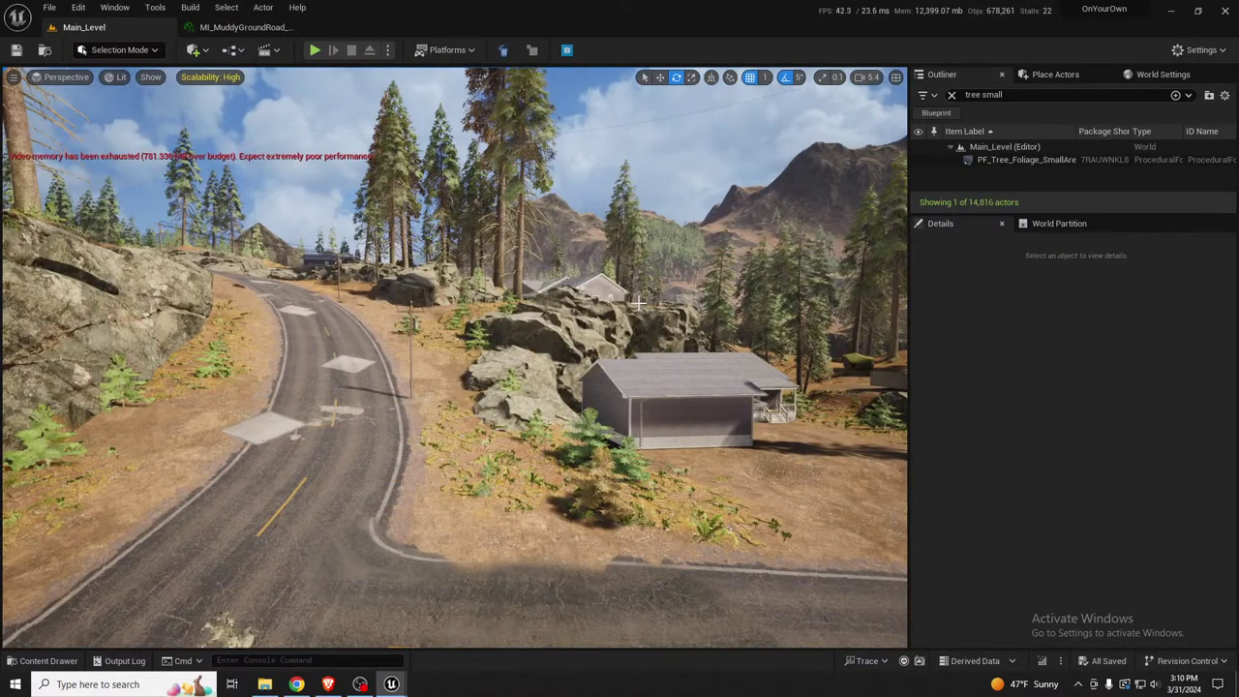
Resimulate the PF_Tree_Foliage_SmallArea procedural foliage volume to regenerate the trees
left_click(1026, 160)
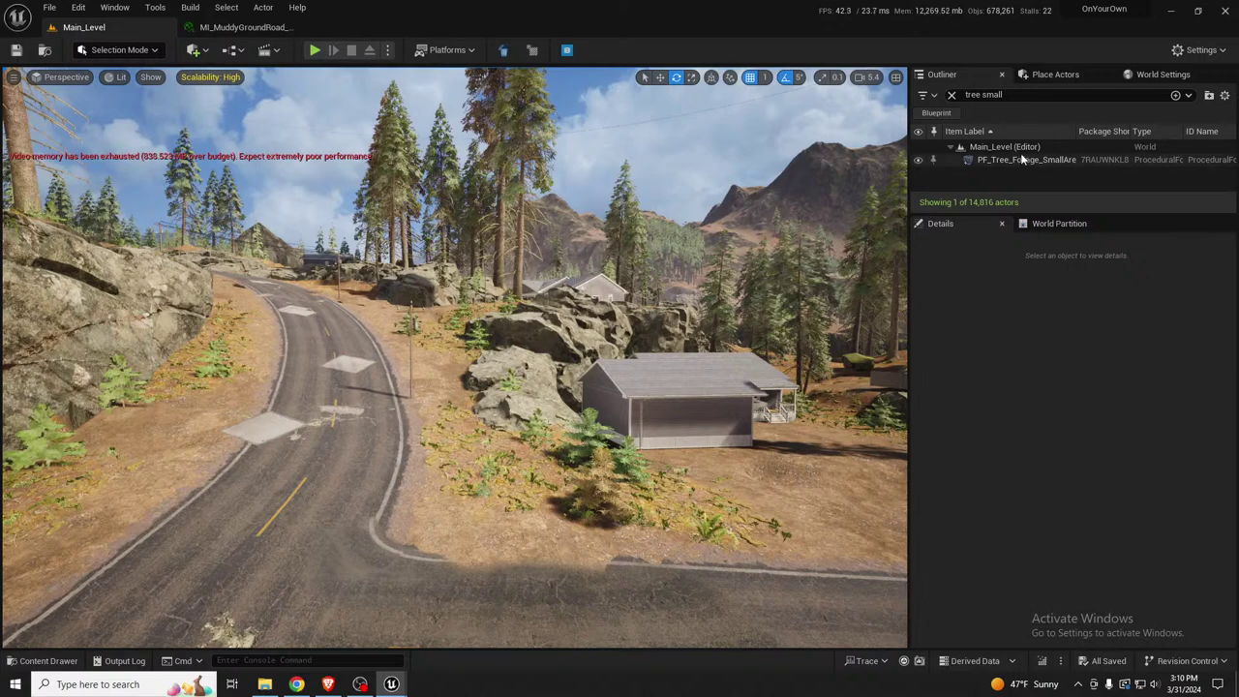
scroll(1121, 553, "down", 5)
scroll(1121, 553, "down", 10)
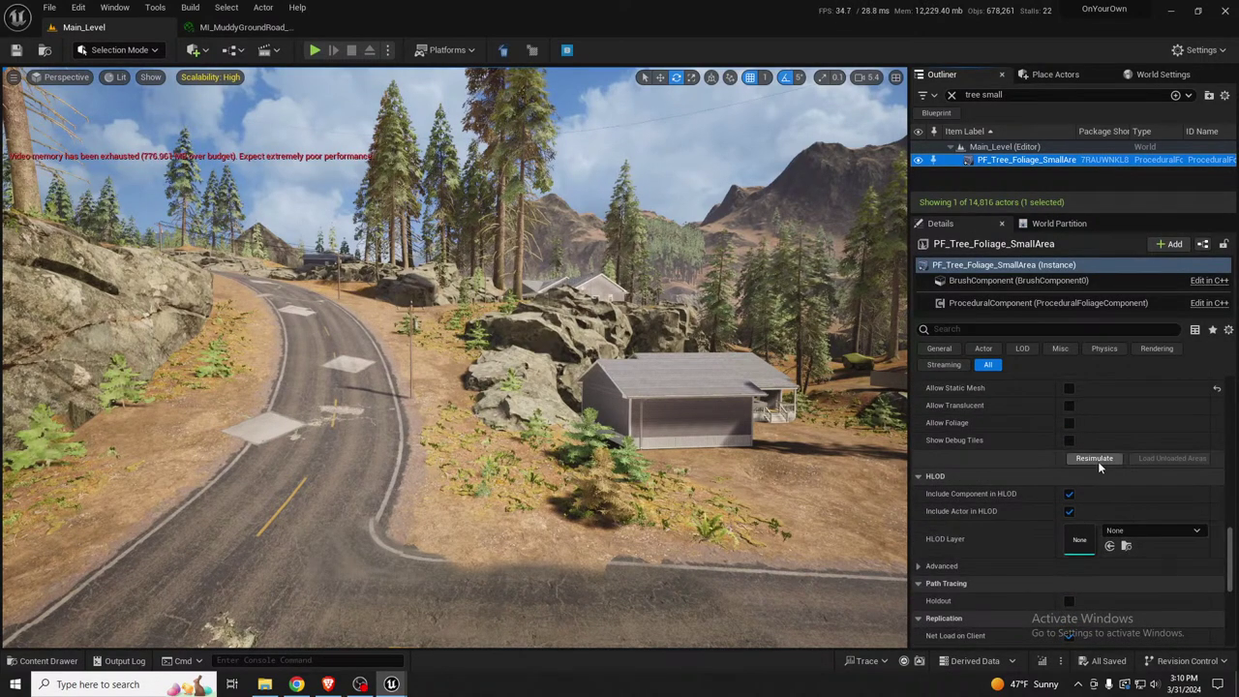
left_click(1098, 460)
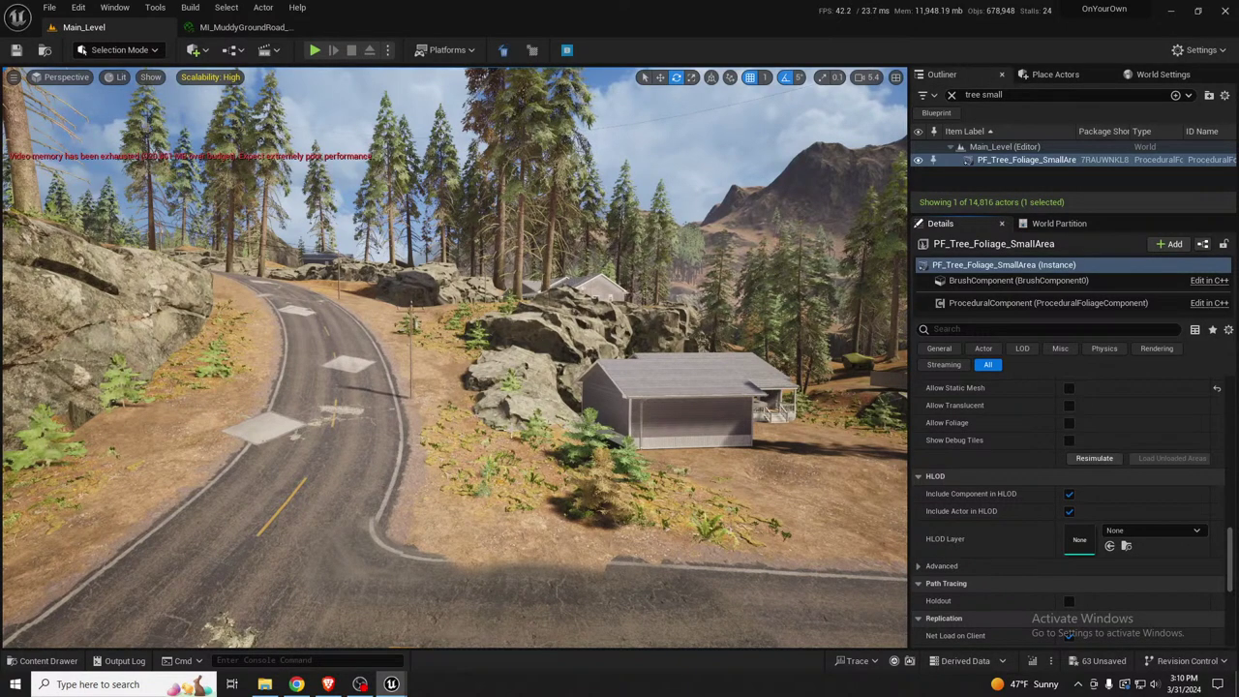
Inspect the regenerated trees along the road, around the cul-de-sac houses, and by the white houses on the hill
right_click_drag(600, 431, 428, 327)
right_click_drag(503, 426, 532, 426)
mouse_move(436, 426)
right_mouse_down()
mouse_move(402, 428)
mouse_move(426, 426)
right_mouse_up()
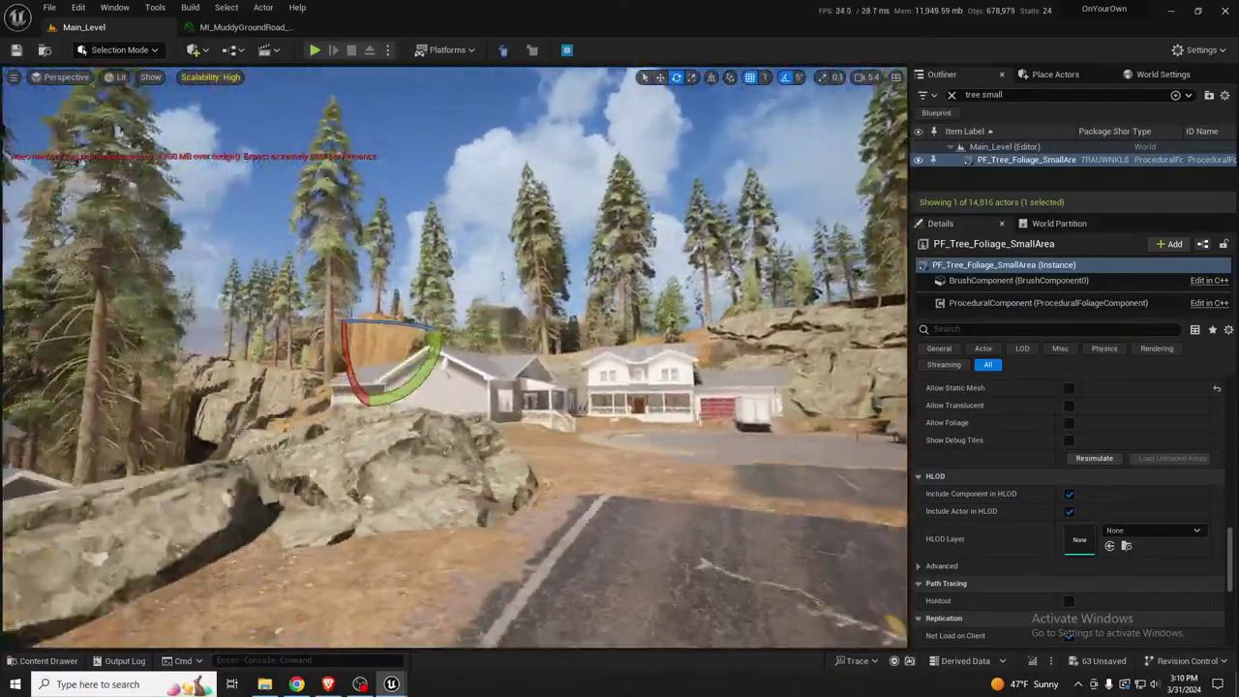
right_click_drag(426, 426, 431, 424)
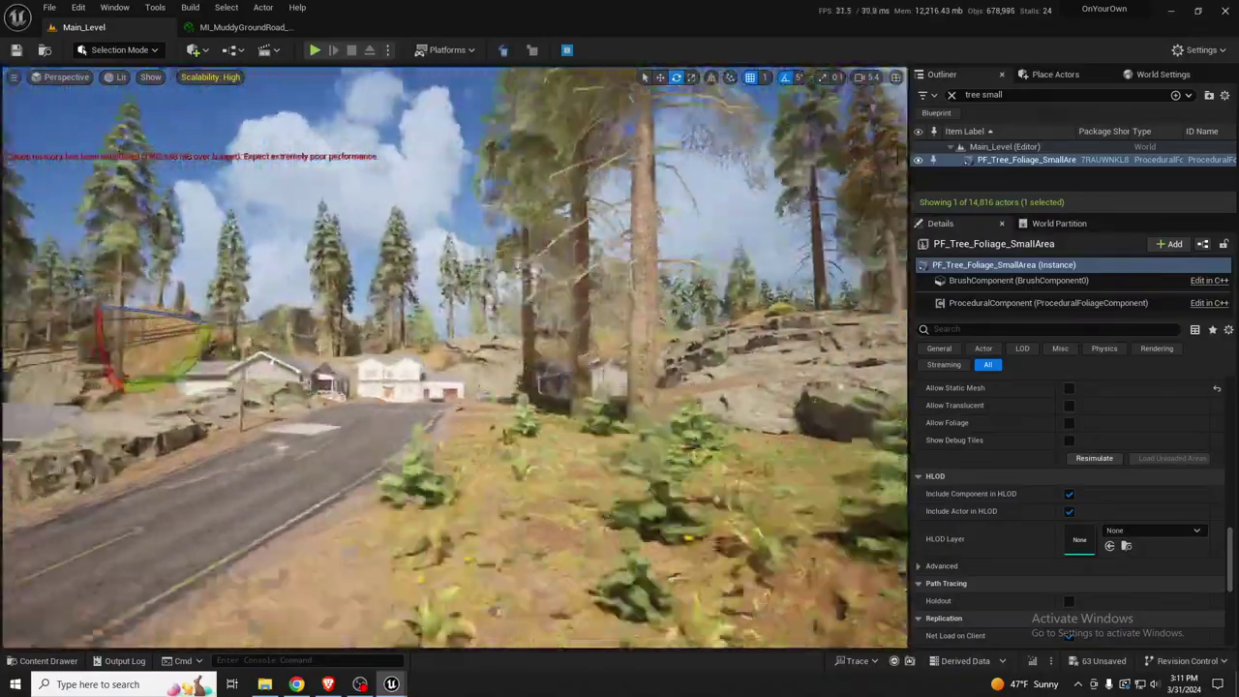
right_click_drag(431, 424, 411, 426)
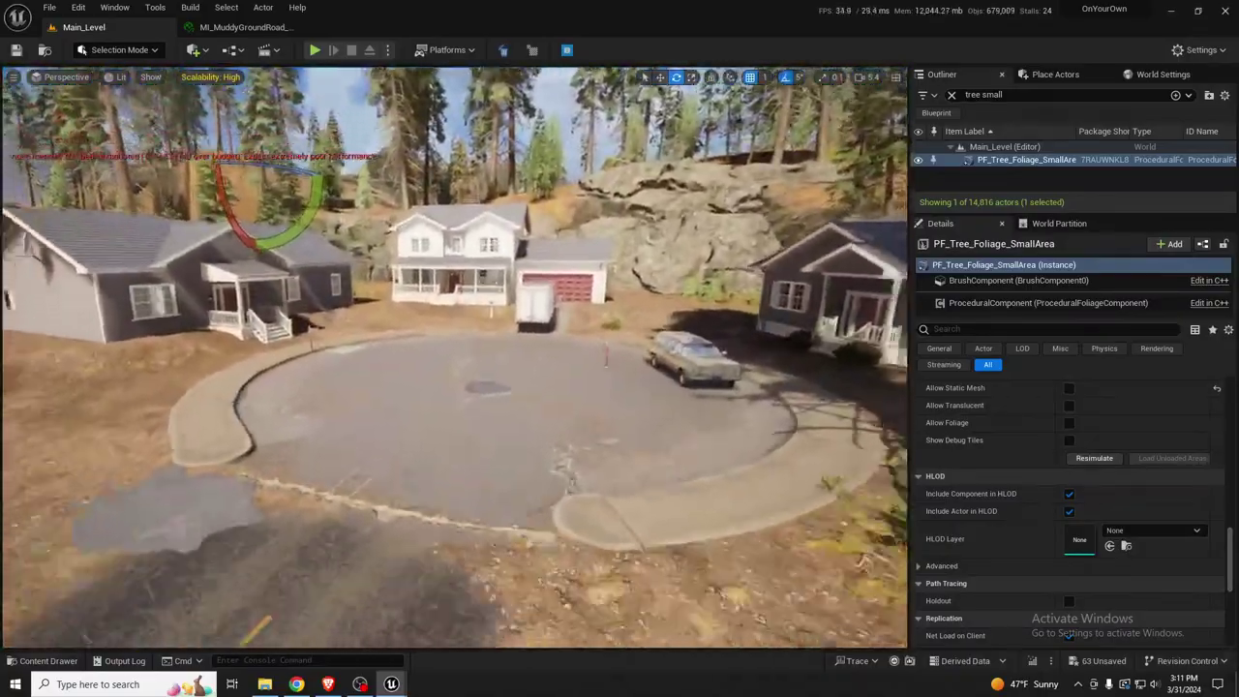
right_click_drag(426, 426, 401, 426)
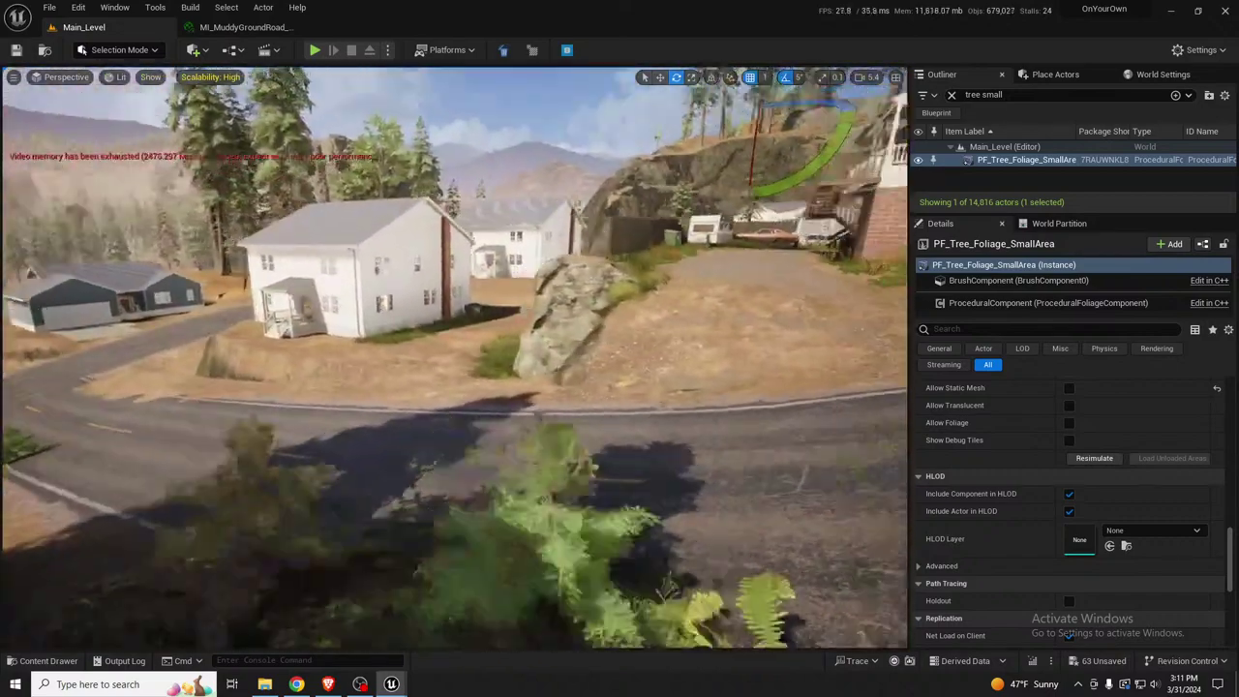
right_click_drag(750, 394, 890, 392)
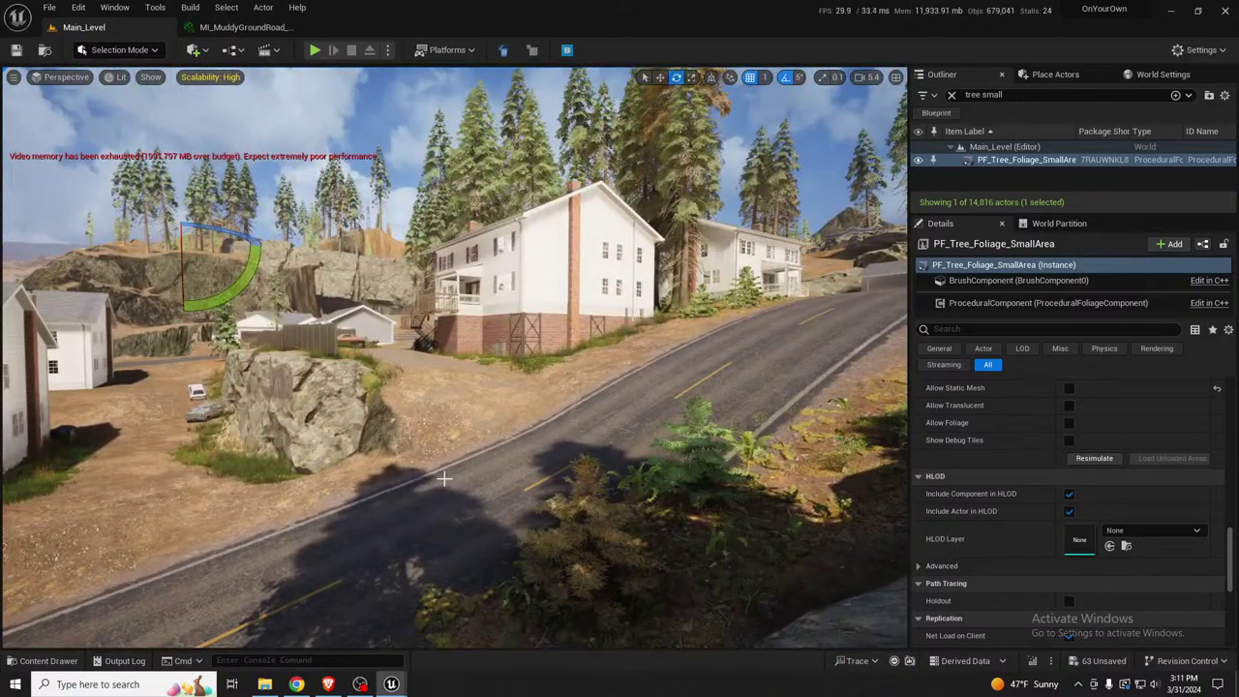
right_click_drag(769, 345, 769, 344)
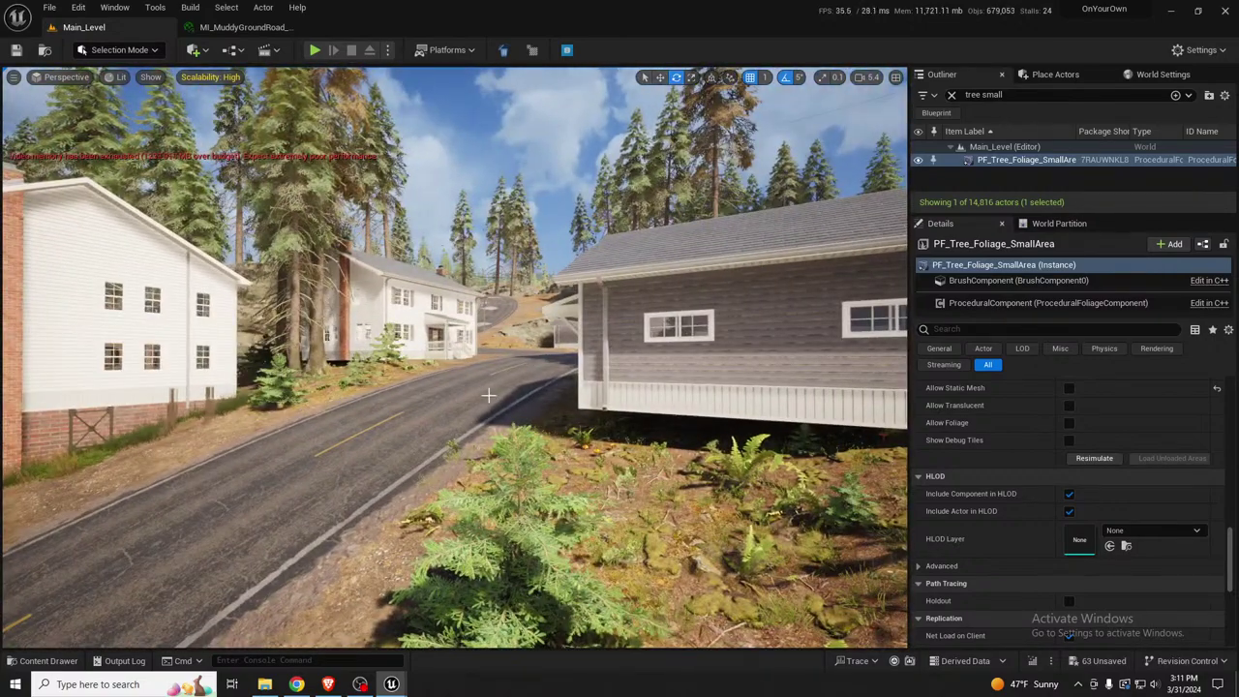
right_click_drag(424, 411, 412, 426)
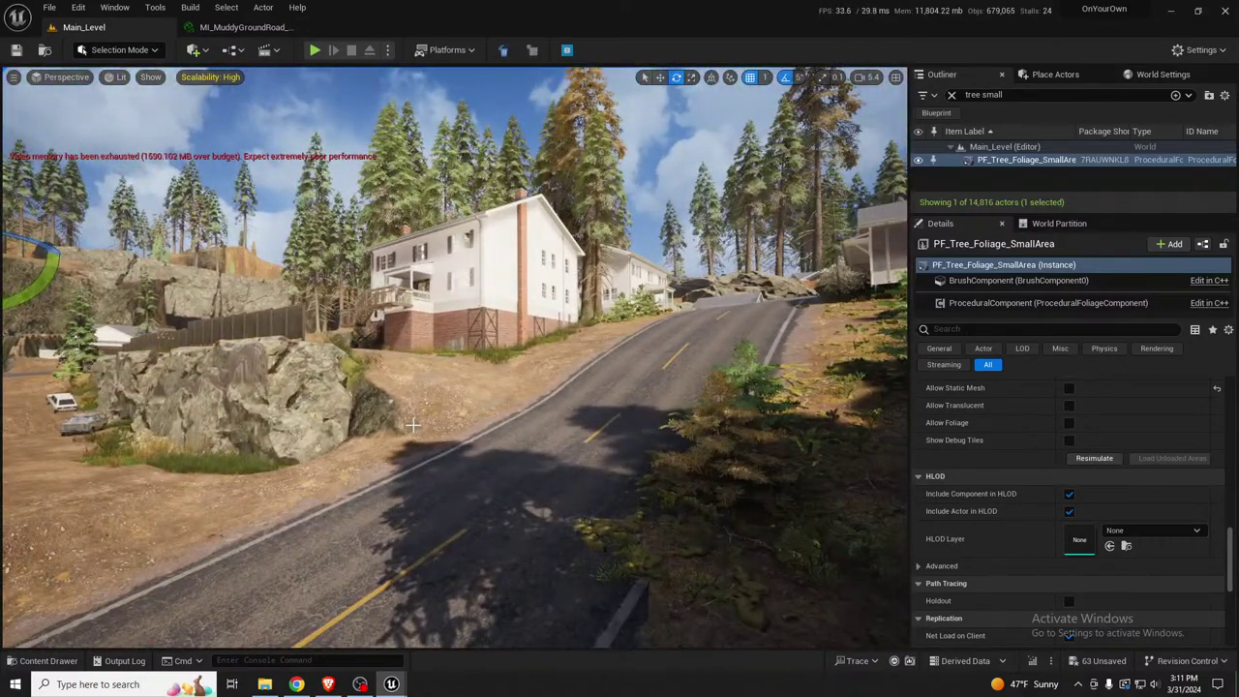